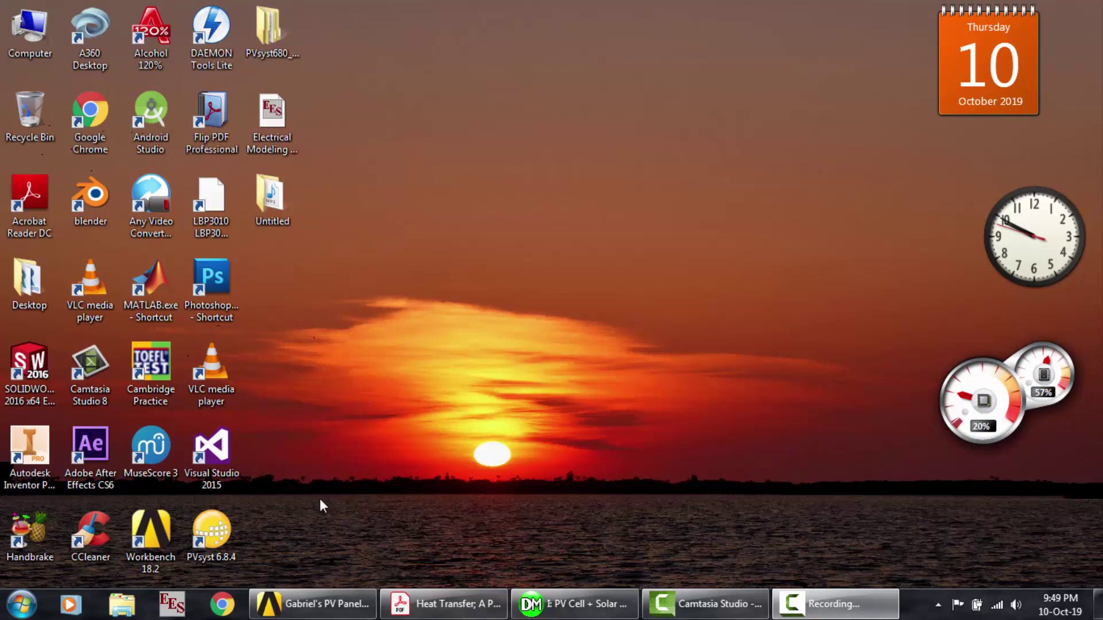
Step: Open youtube.com in Chrome, search for "pv cooling ansys", and close the browser
{"action": "left_click", "coordinate": [223, 606]}
{"action": "type", "text": "youtube.com"}
{"action": "key", "text": "Return"}
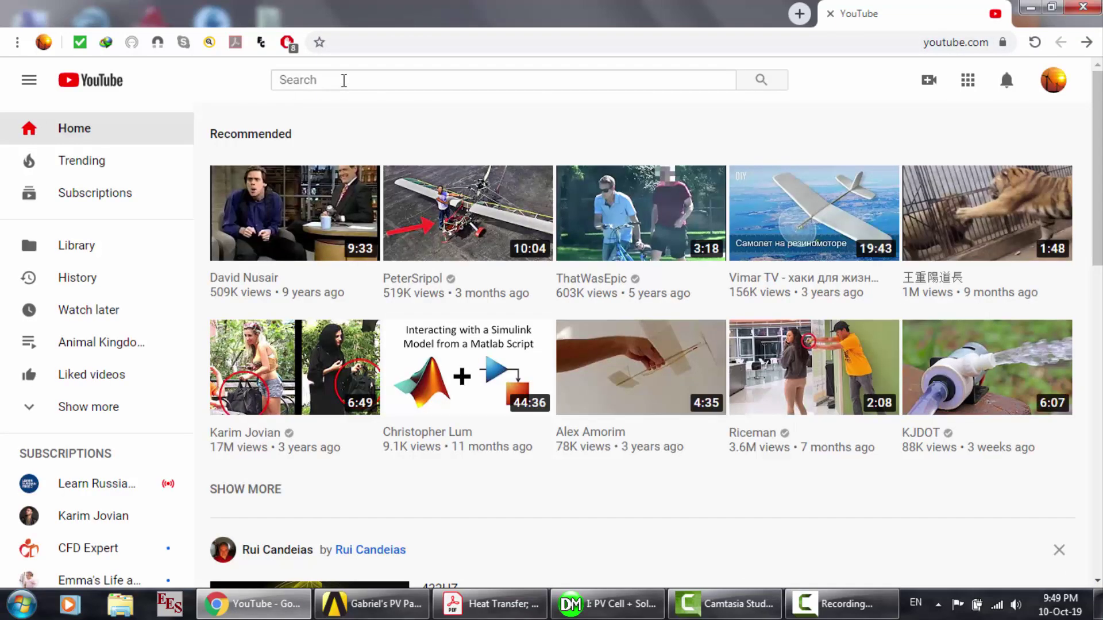
{"action": "left_click", "coordinate": [344, 81]}
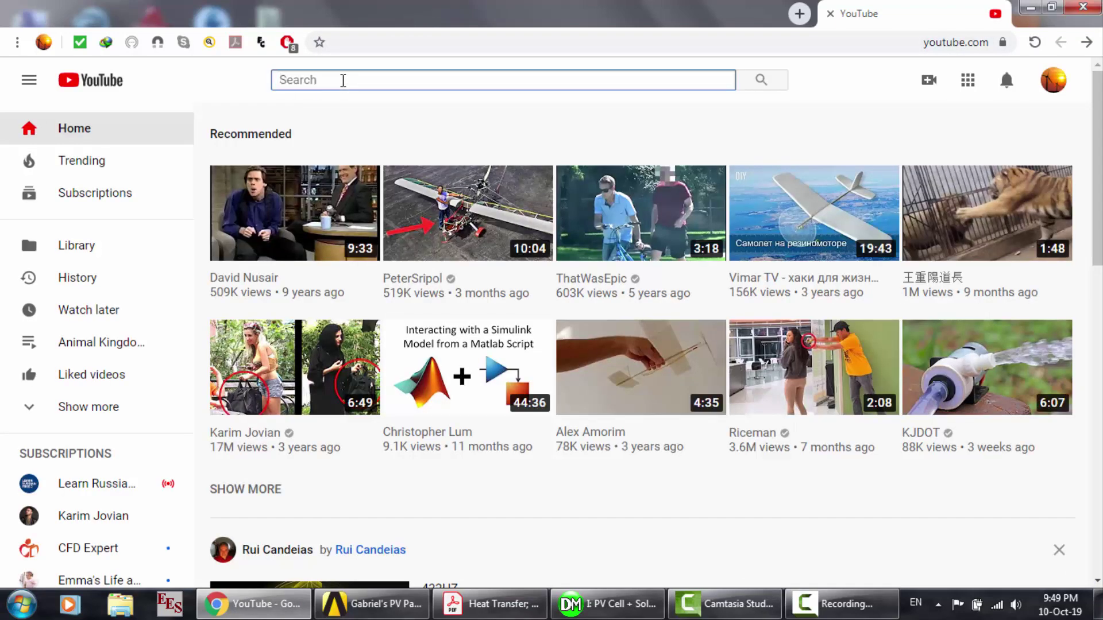
{"action": "type", "text": "p"}
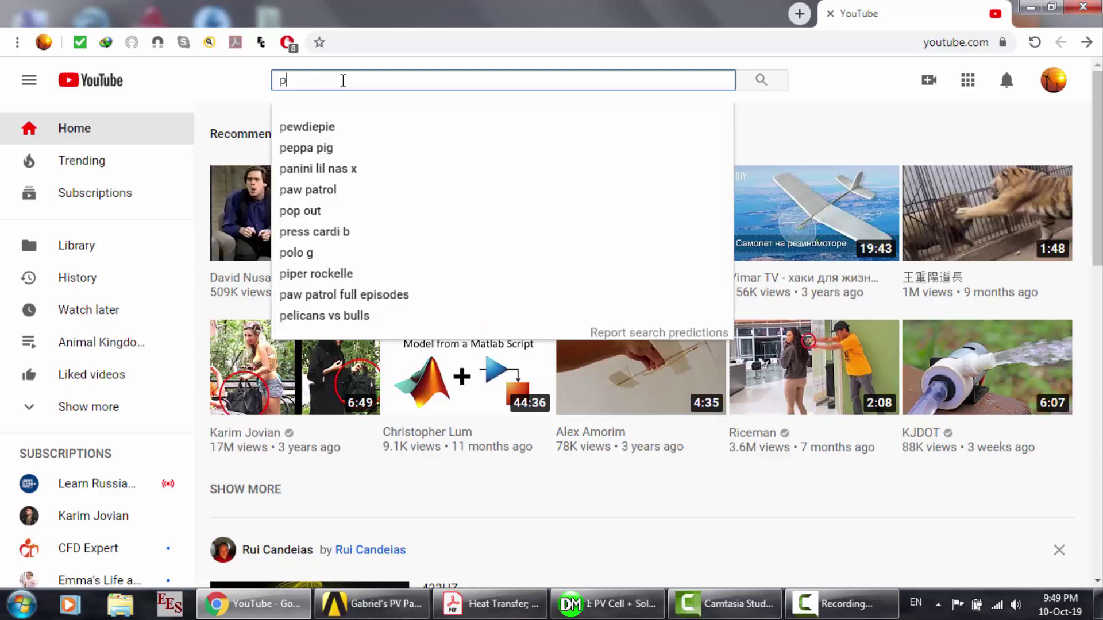
{"action": "type", "text": "v cooling ansys"}
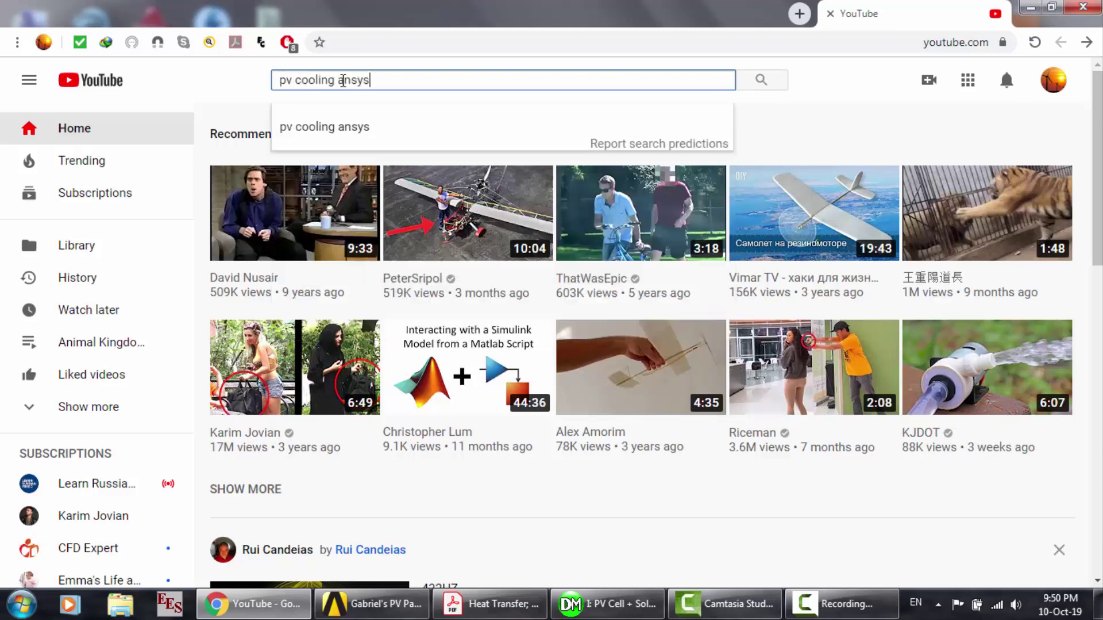
{"action": "key", "text": "Return"}
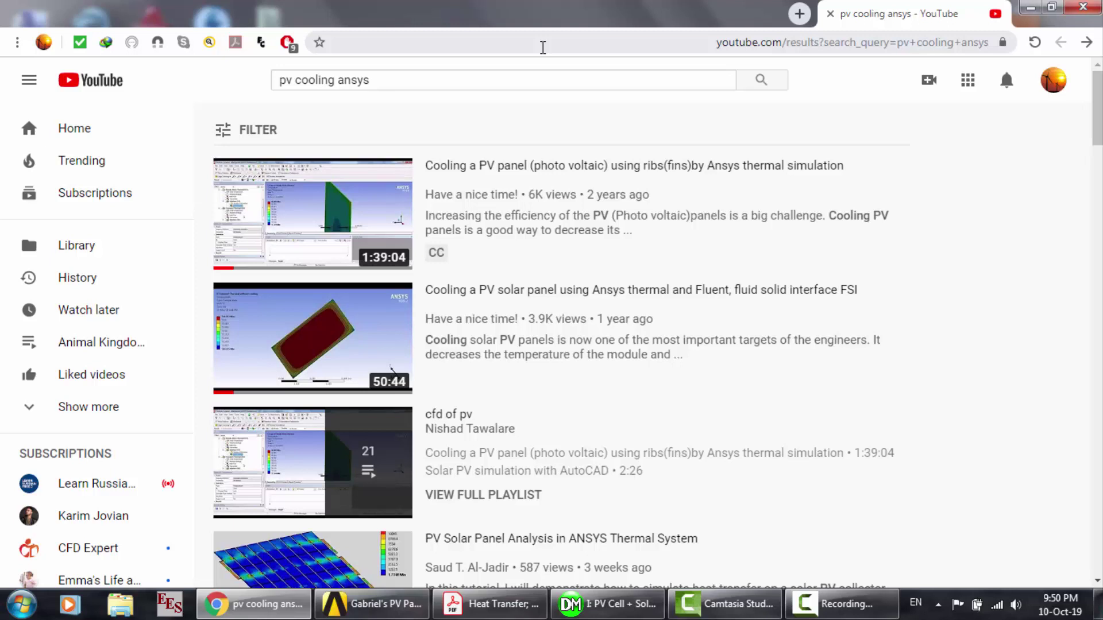
{"action": "left_click", "coordinate": [1083, 11]}
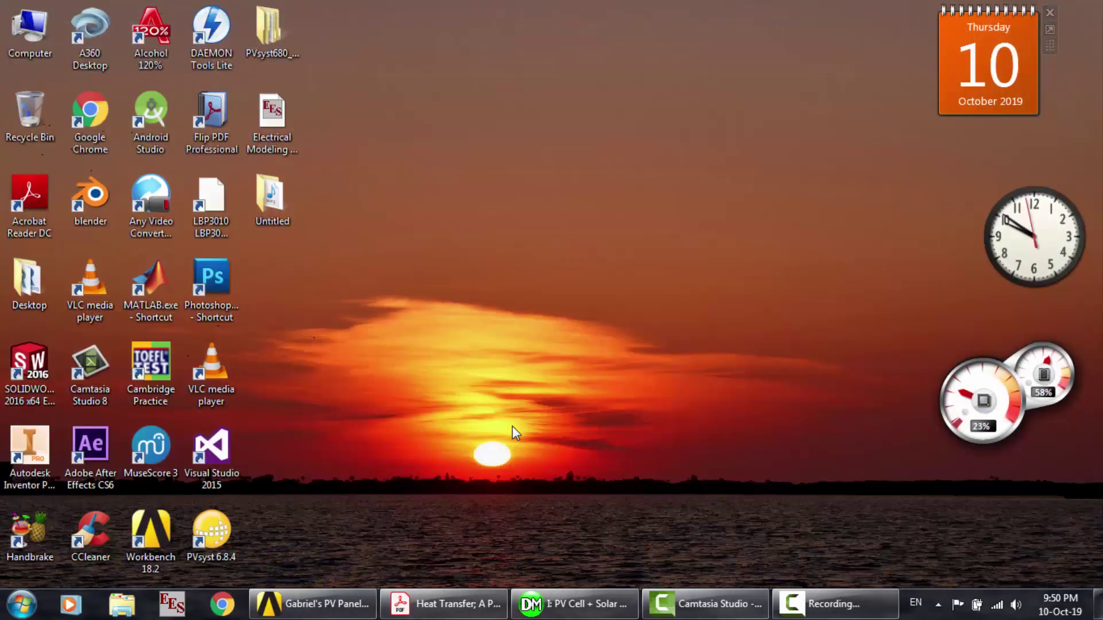
Step: Switch to the Heat Transfer textbook in Acrobat Reader and open section 5.1 Why Numerical Methods? in Chapter 5
{"action": "left_click", "coordinate": [349, 600]}
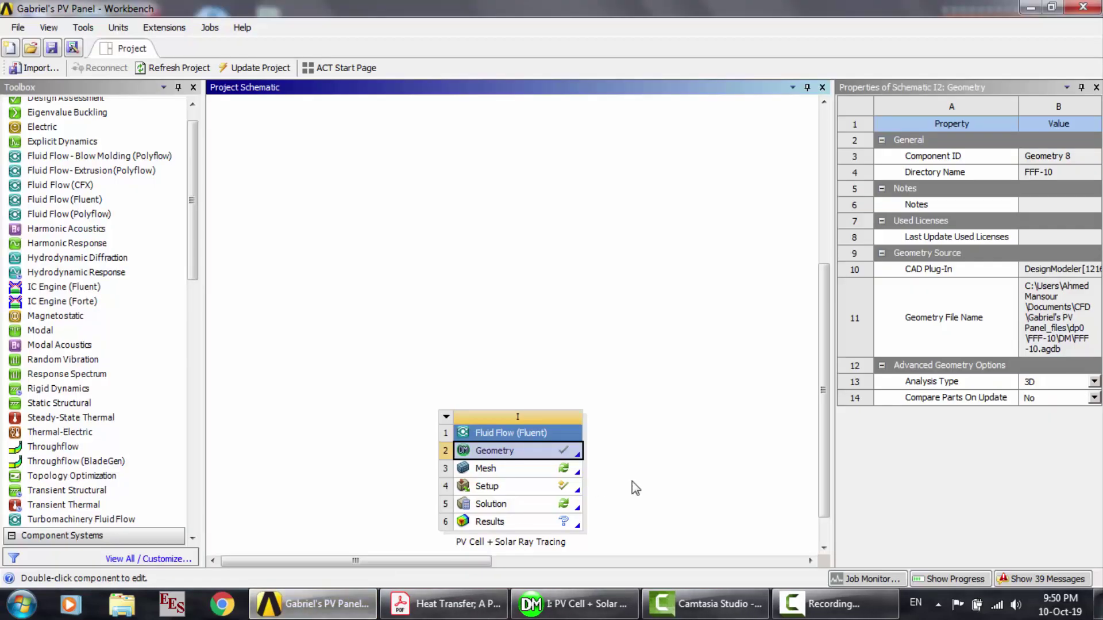
{"action": "left_click", "coordinate": [443, 603]}
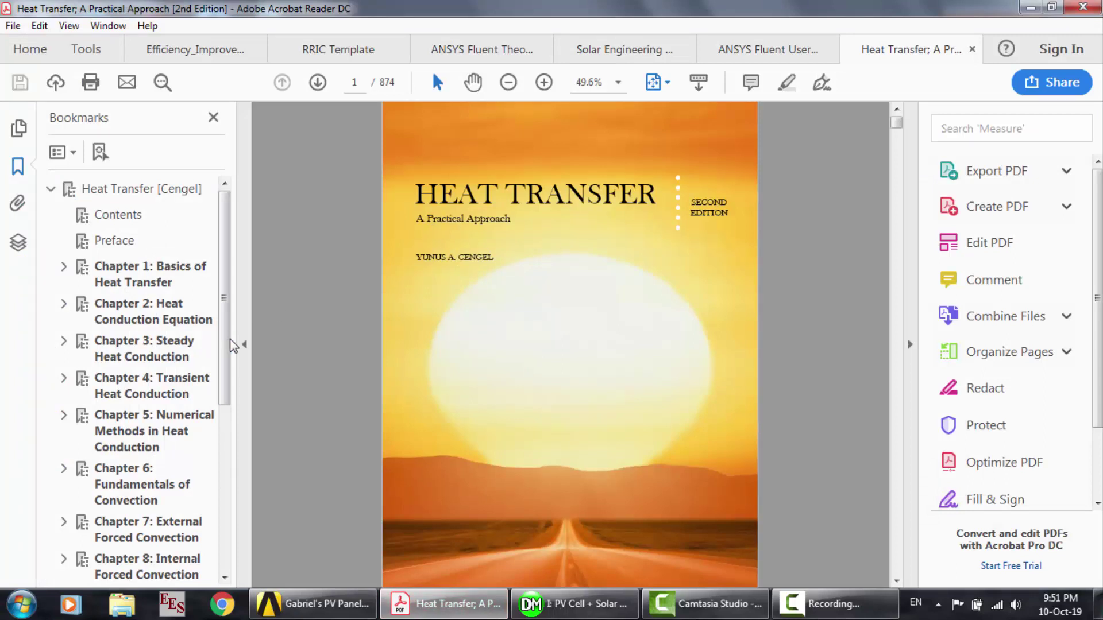
{"action": "left_click_drag", "start_coordinate": [224, 354], "coordinate": [221, 297]}
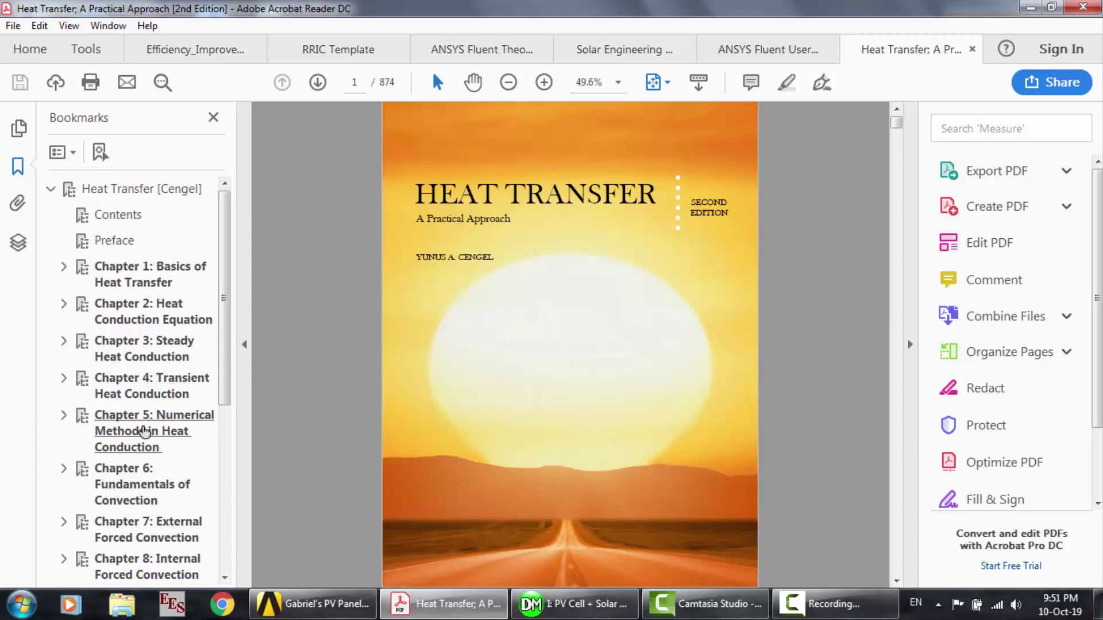
{"action": "left_click", "coordinate": [143, 431]}
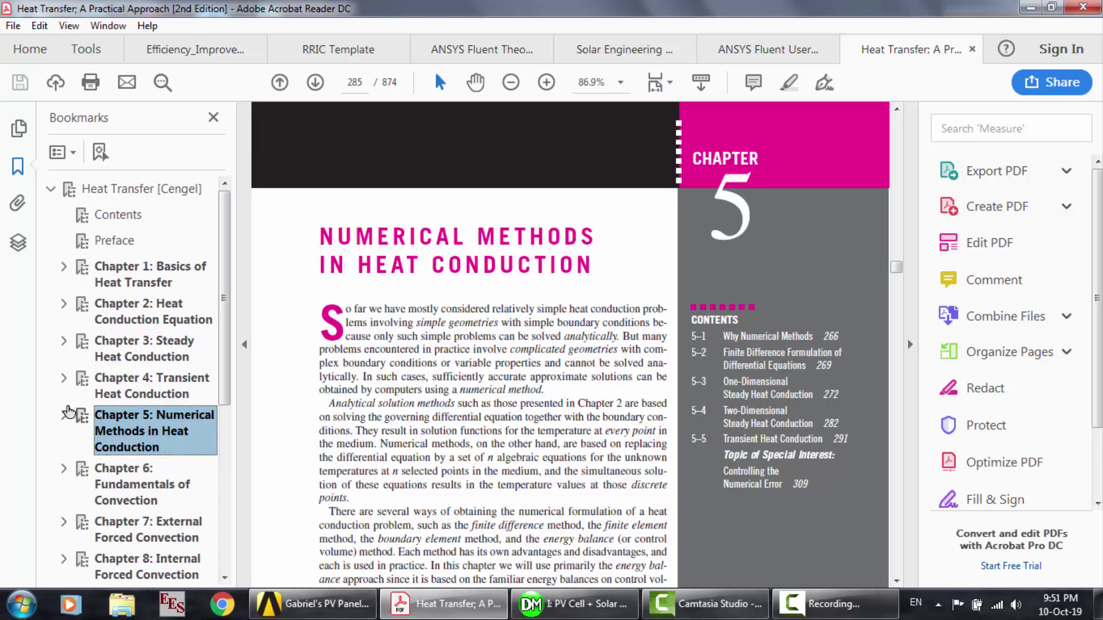
{"action": "left_click", "coordinate": [64, 415]}
{"action": "left_click", "coordinate": [156, 486]}
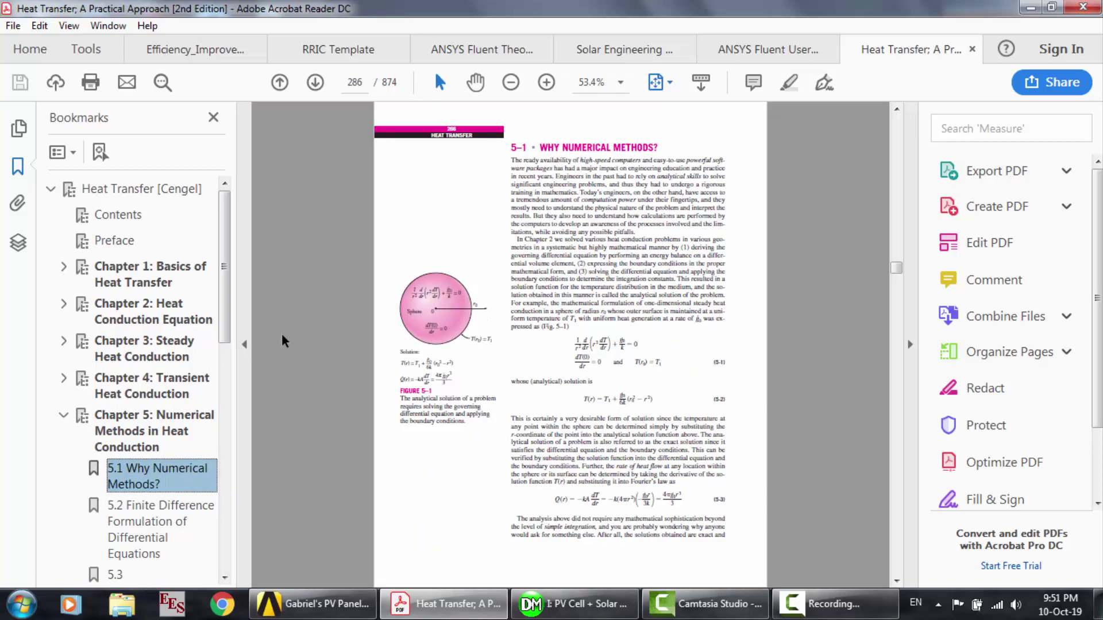
Step: Look through the textbook's convection chapters, from Chapter 7: External Forced Convection to Chapter 9: Natural Convection
{"action": "left_click_drag", "start_coordinate": [226, 322], "coordinate": [236, 454]}
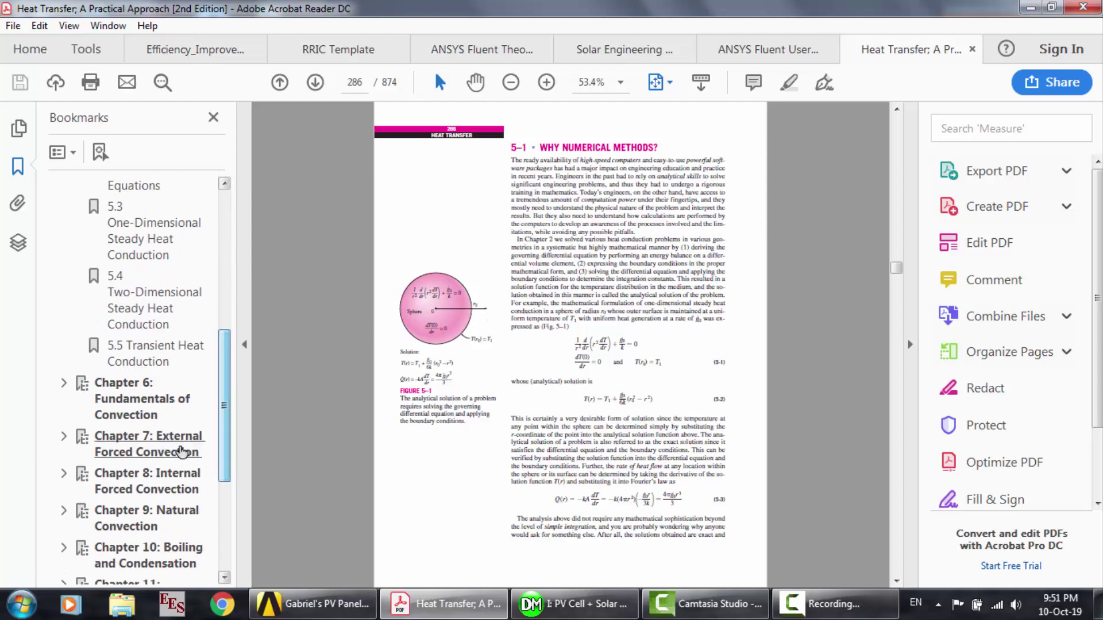
{"action": "left_click", "coordinate": [176, 452]}
{"action": "left_click_drag", "start_coordinate": [459, 335], "coordinate": [597, 520]}
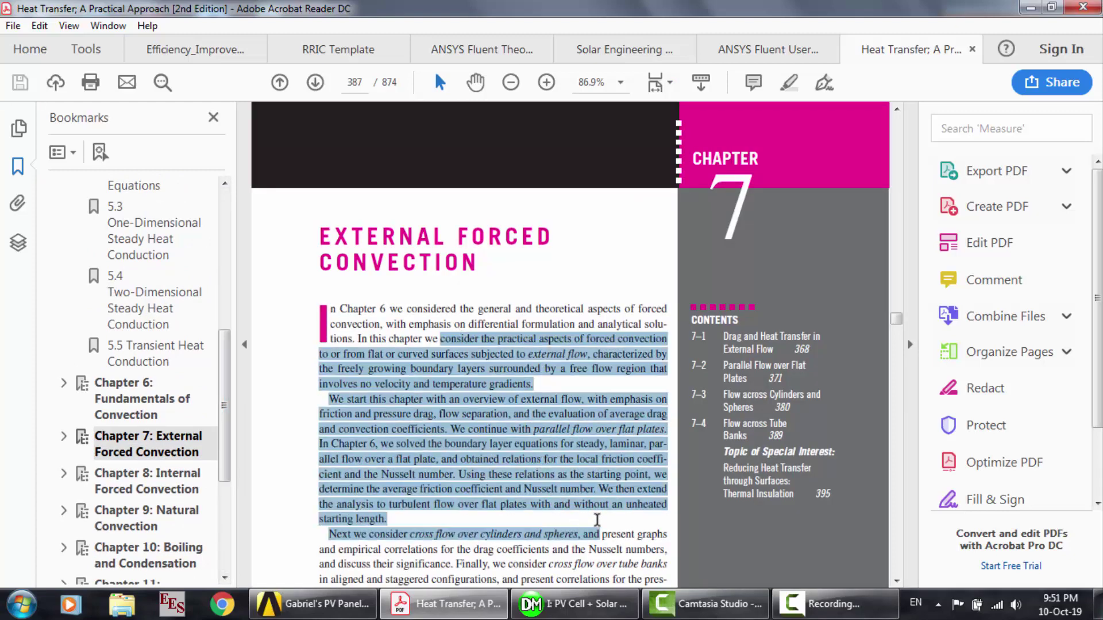
{"action": "scroll", "coordinate": [598, 520], "scroll_direction": "down", "scroll_amount": 10}
{"action": "scroll", "coordinate": [597, 520], "scroll_direction": "down", "scroll_amount": 5}
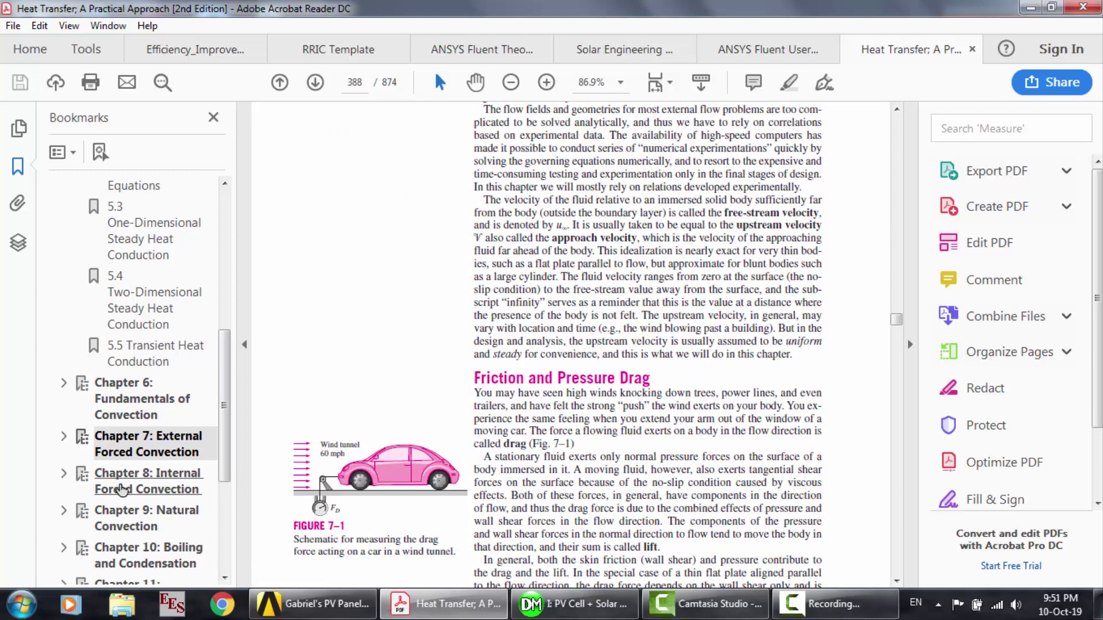
{"action": "left_click", "coordinate": [122, 489]}
{"action": "left_click", "coordinate": [167, 503]}
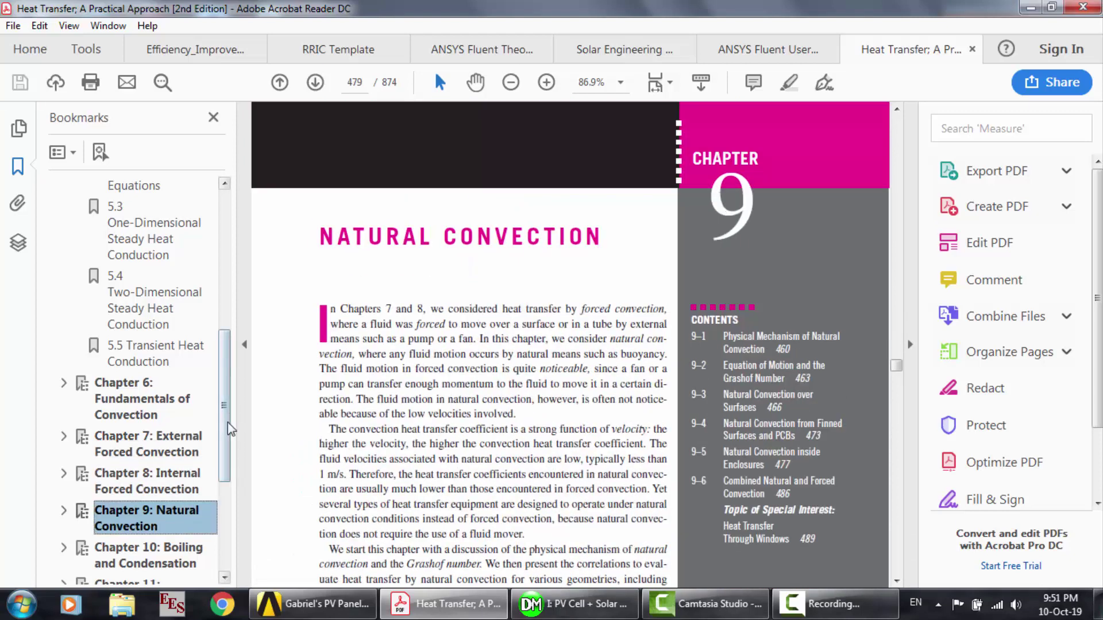
Step: Open Chapter 12: Radiation Heat Transfer and look through its sections 12.1, 12.6, 12.5, 12.4 and 12.3
{"action": "left_click_drag", "start_coordinate": [226, 418], "coordinate": [225, 497]}
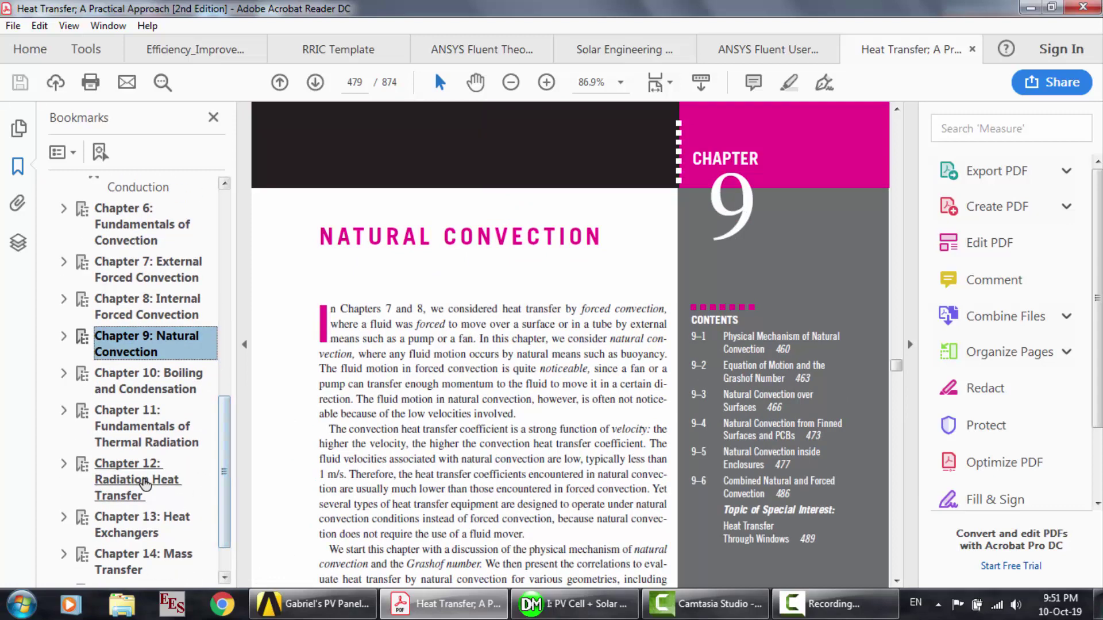
{"action": "left_click", "coordinate": [144, 483]}
{"action": "left_click", "coordinate": [64, 465]}
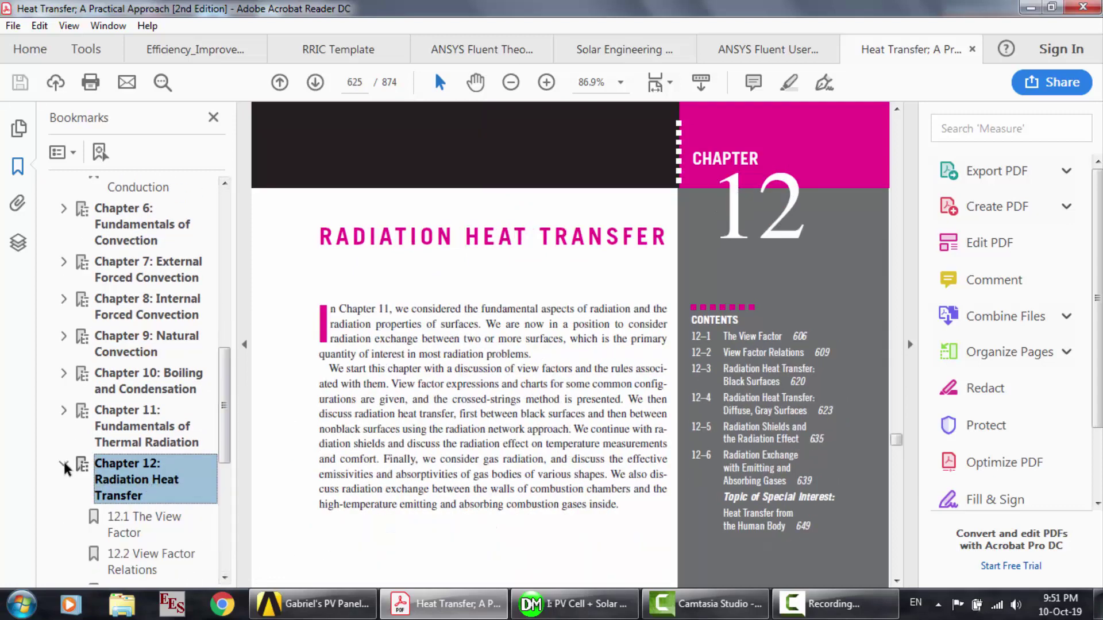
{"action": "left_click", "coordinate": [166, 526]}
{"action": "scroll", "coordinate": [167, 525], "scroll_direction": "down", "scroll_amount": 4}
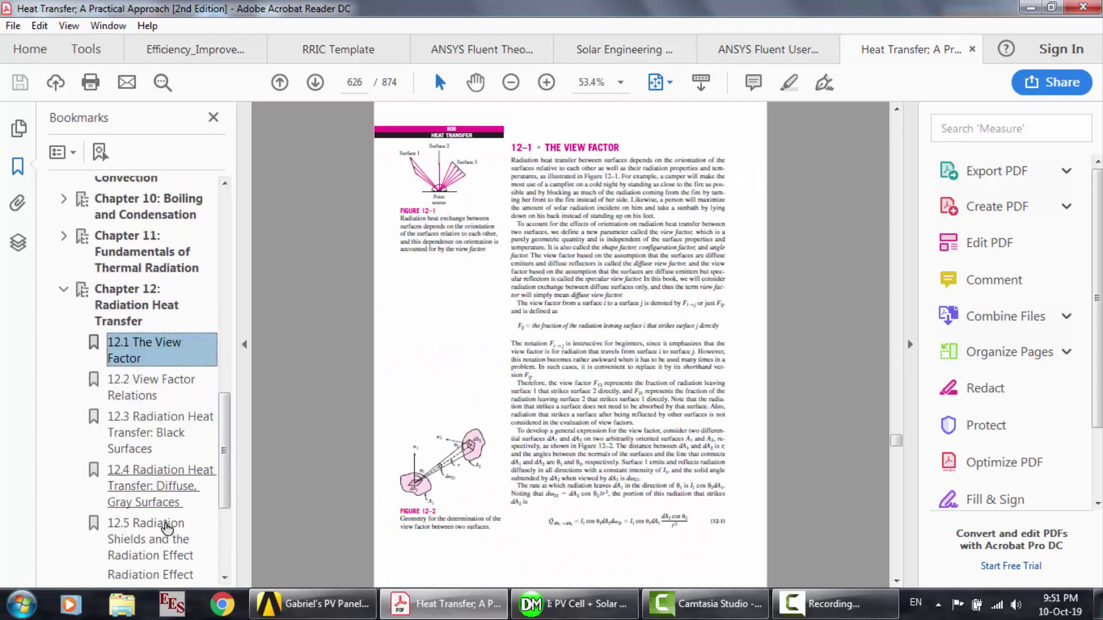
{"action": "left_click", "coordinate": [161, 488]}
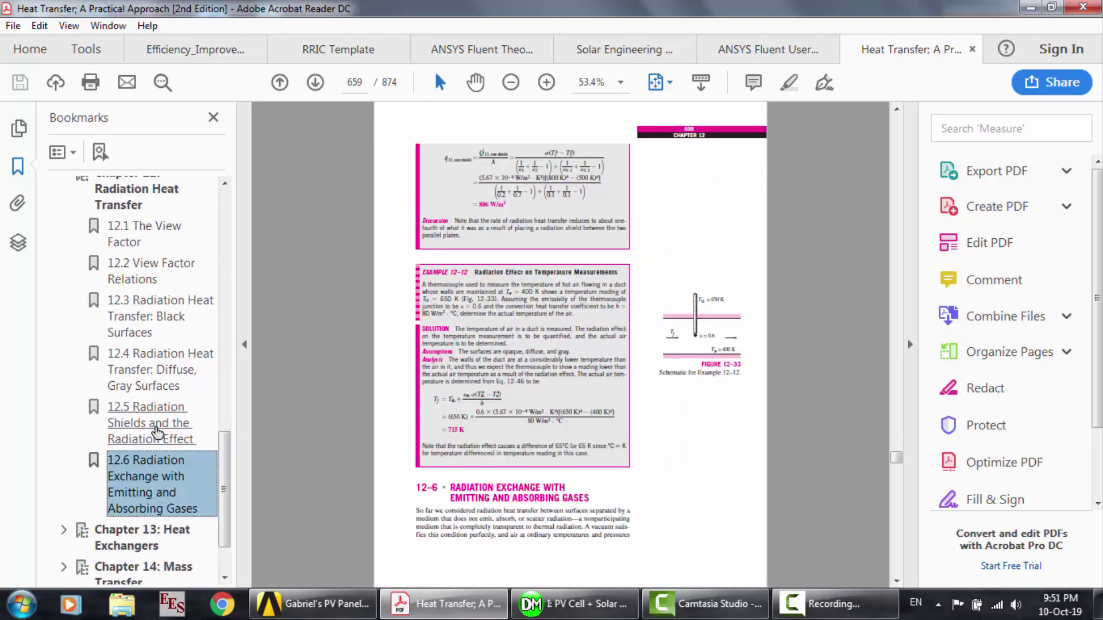
{"action": "left_click", "coordinate": [158, 431]}
{"action": "left_click", "coordinate": [157, 372]}
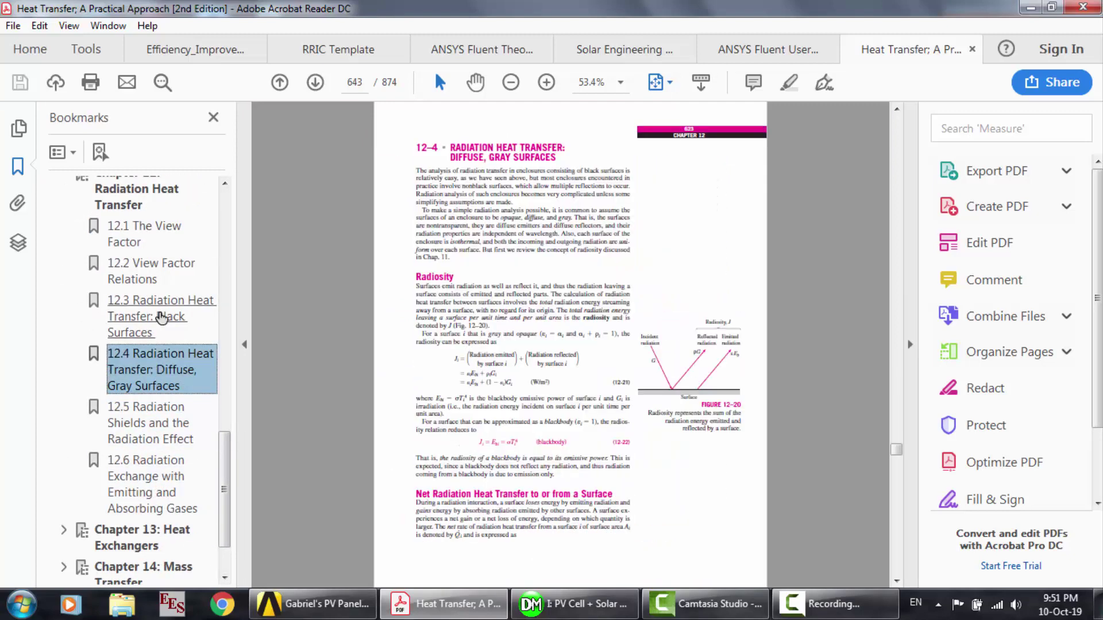
{"action": "left_click", "coordinate": [160, 315]}
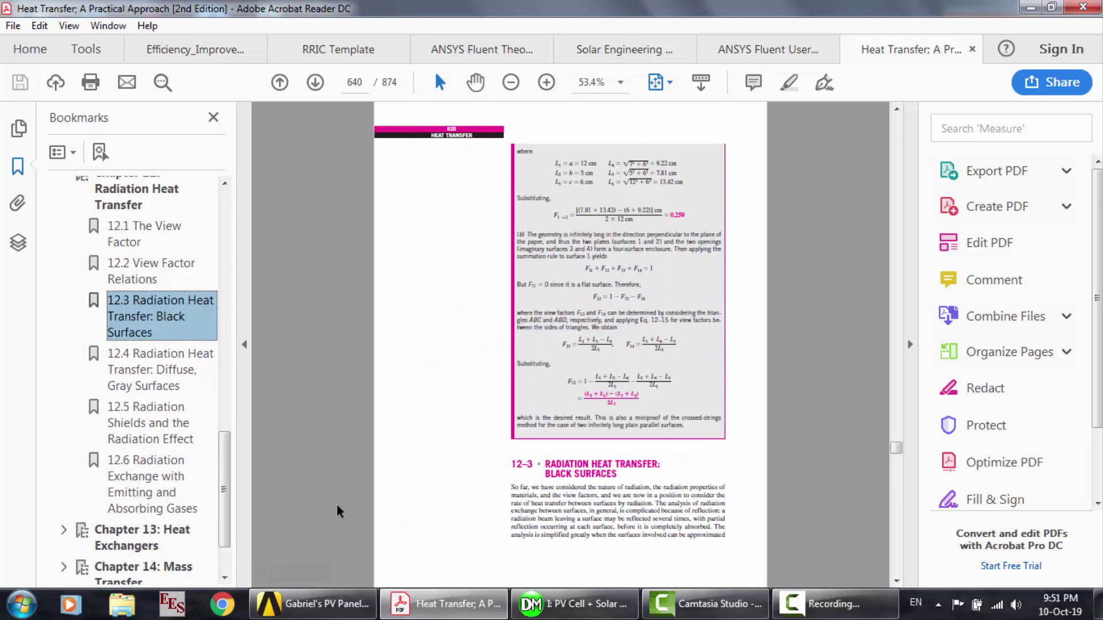
Step: Open a Chrome window and enter google.com as the address
{"action": "left_click", "coordinate": [222, 605]}
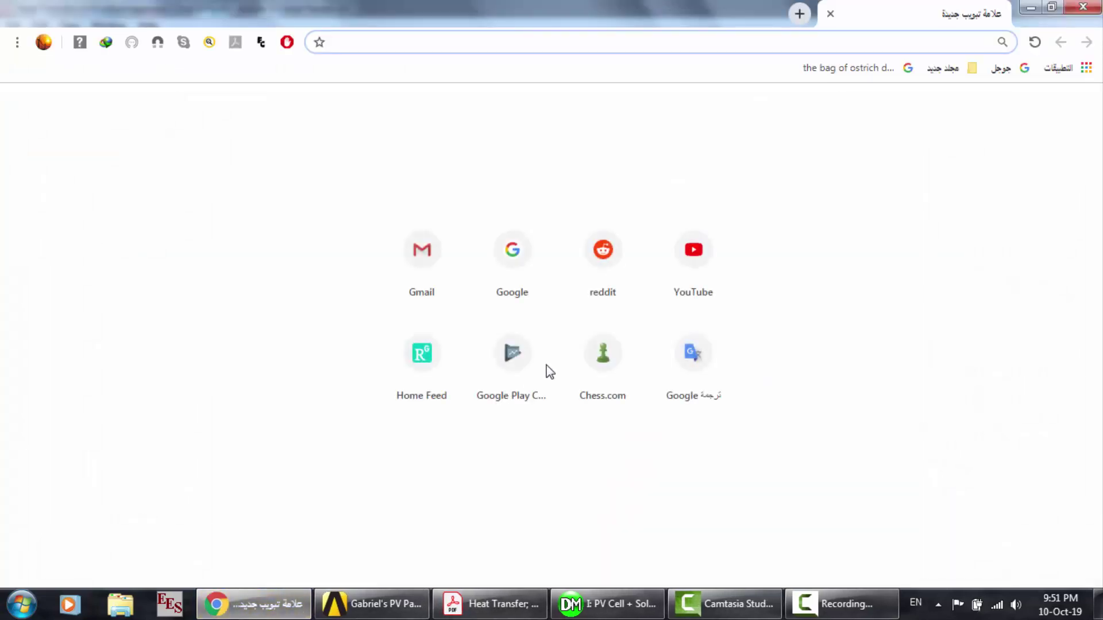
{"action": "type", "text": "google.com"}
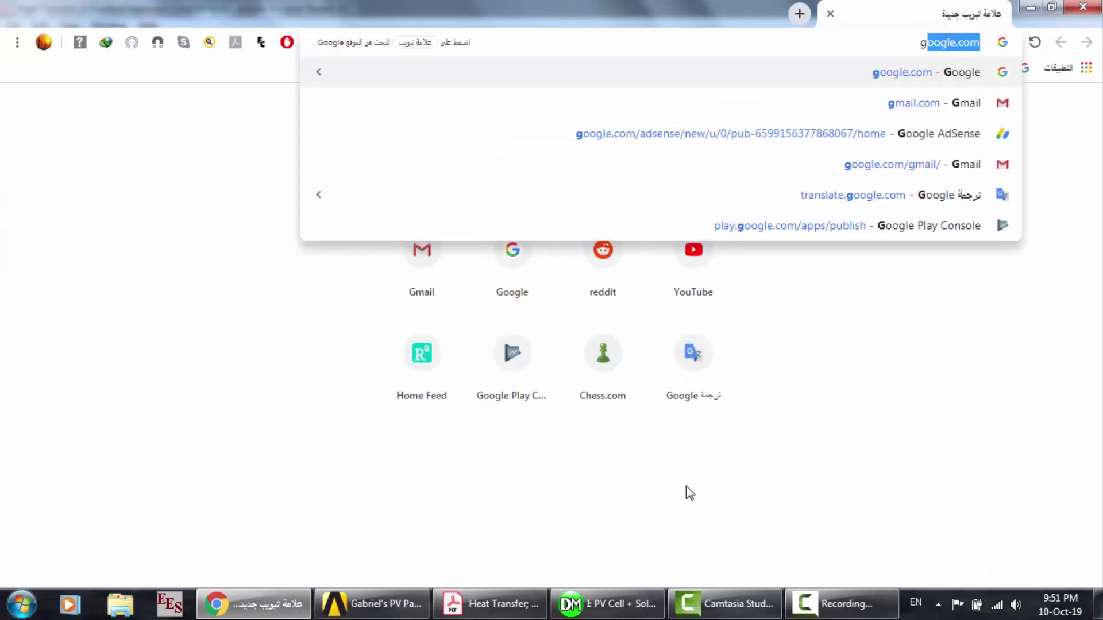
Step: Switch back to Acrobat Reader and open section 5.3 Modeling Radiation in the ANSYS Fluent Theory Guide
{"action": "left_click", "coordinate": [491, 604]}
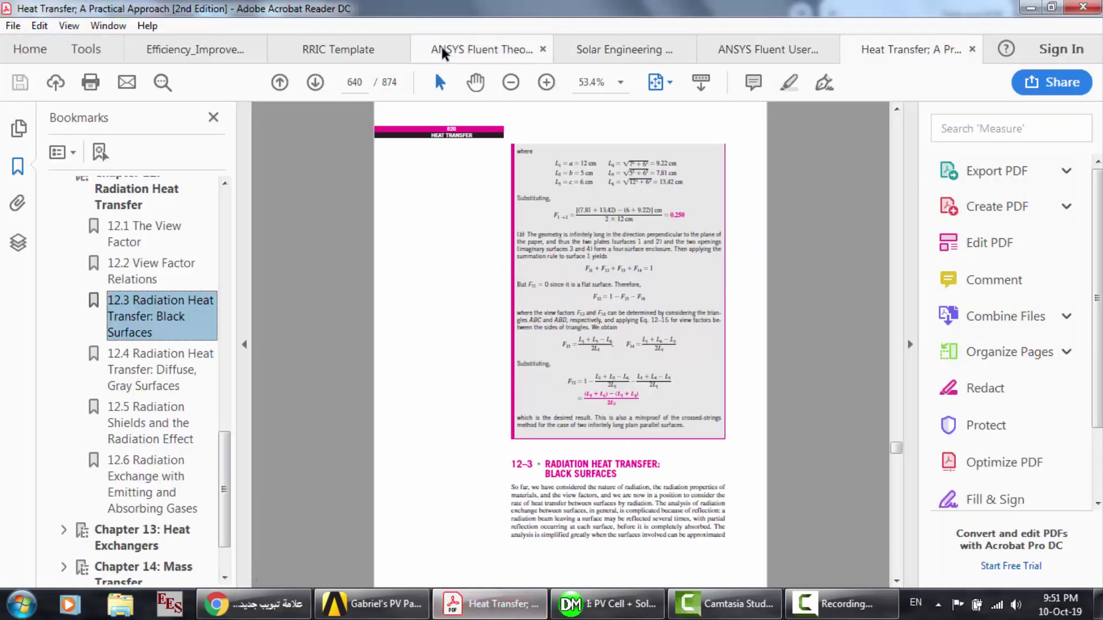
{"action": "left_click", "coordinate": [443, 48]}
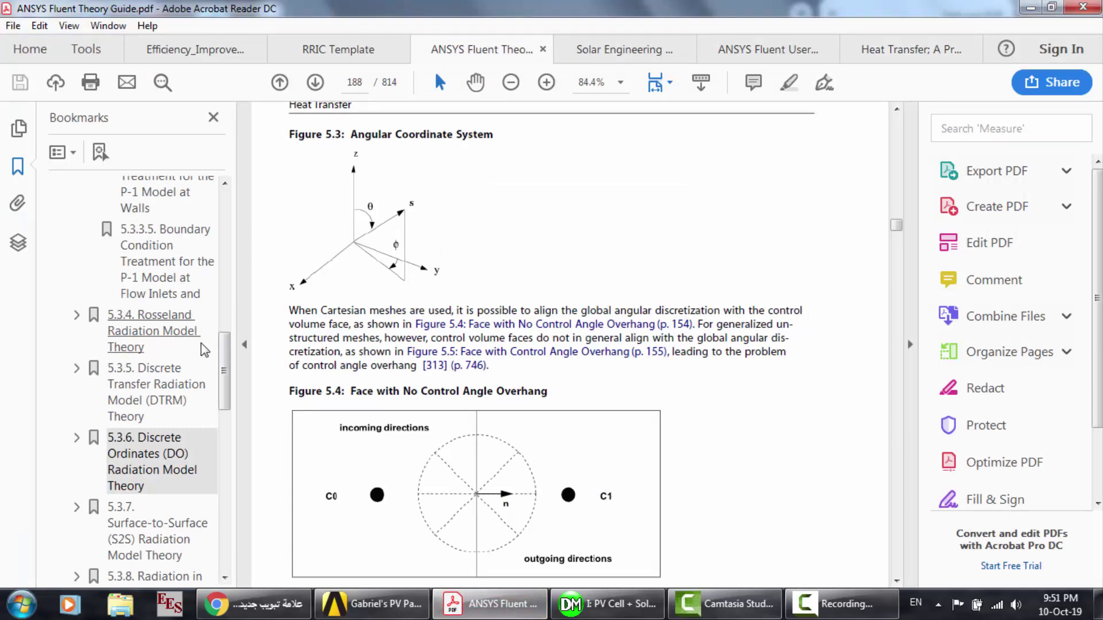
{"action": "left_click", "coordinate": [227, 311]}
{"action": "left_click", "coordinate": [144, 274]}
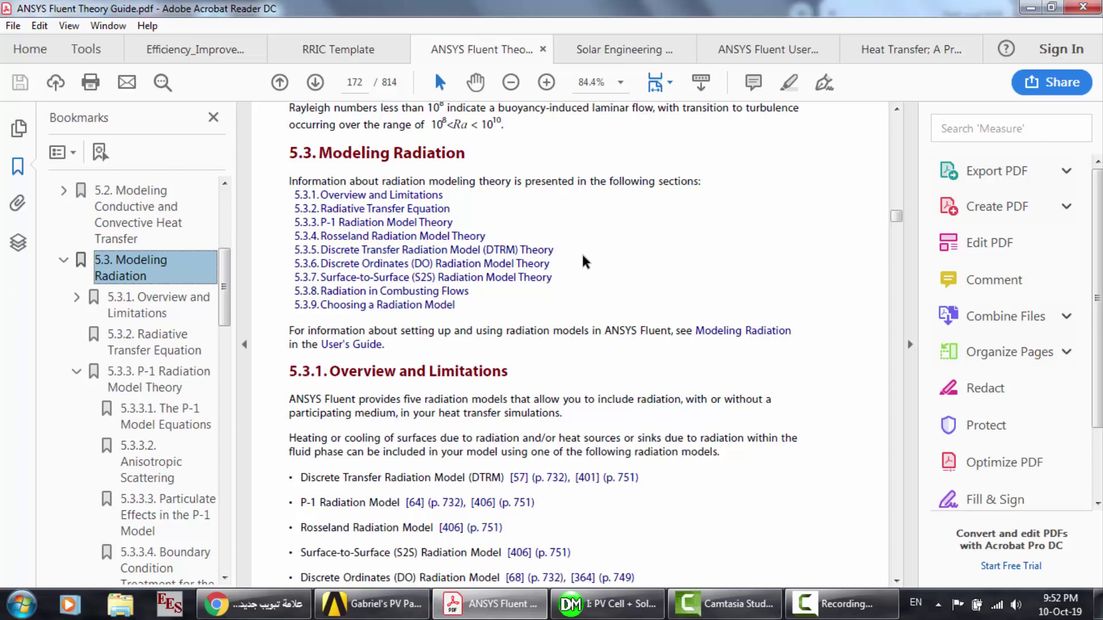
Step: Close the ANSYS Fluent Theory Guide and open section 13.3.10 Solar Load Model in the ANSYS Fluent Users Guide
{"action": "left_click", "coordinate": [761, 50]}
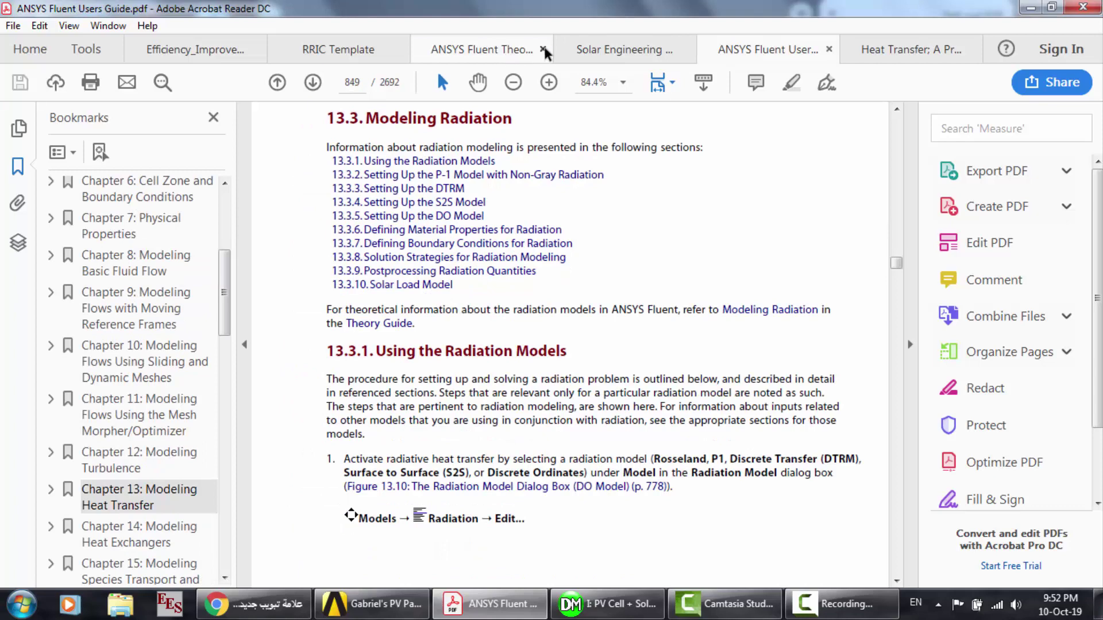
{"action": "left_click", "coordinate": [543, 50]}
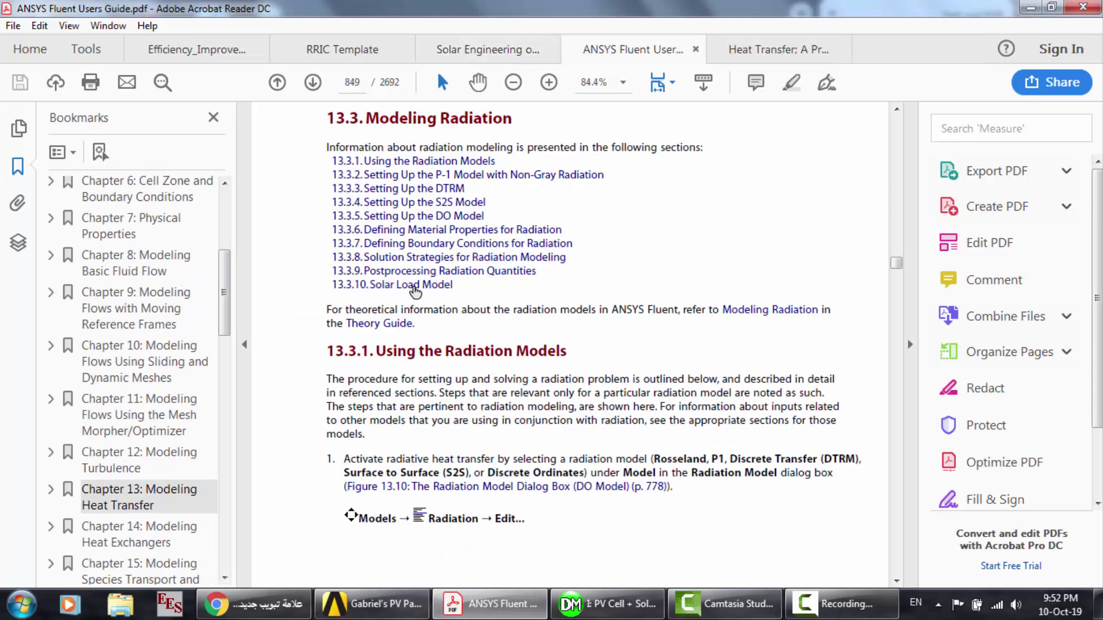
{"action": "left_click", "coordinate": [413, 285]}
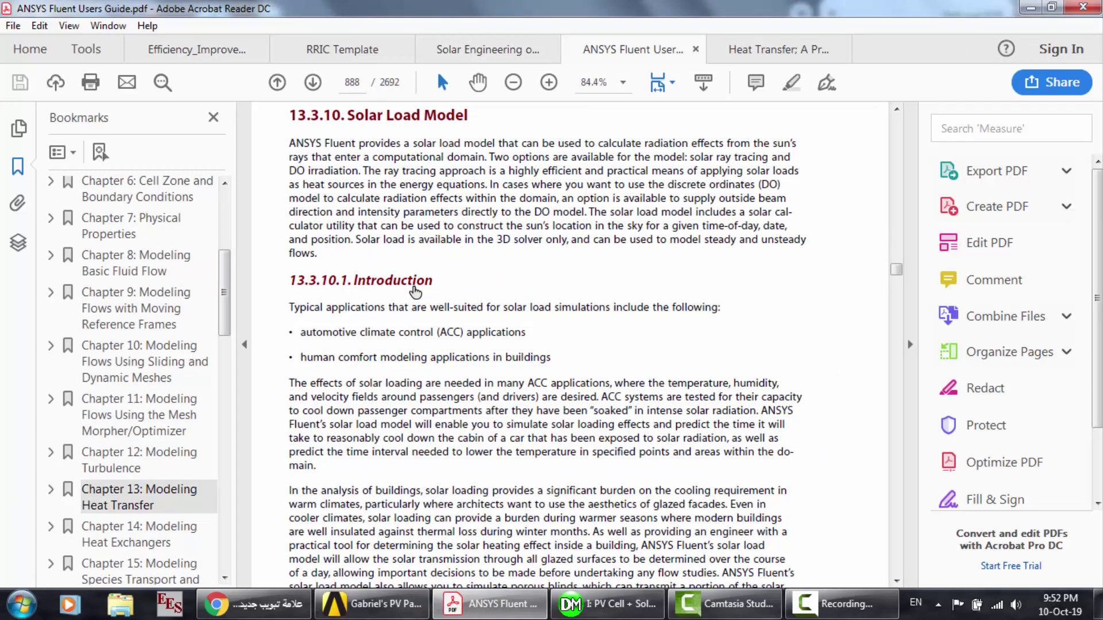
Step: Enlarge the Solar Load Model page to 125%, hide the bookmarks, and select the words "calculate radiation effects" in the introduction
{"action": "left_click", "coordinate": [554, 83]}
{"action": "left_click", "coordinate": [549, 83]}
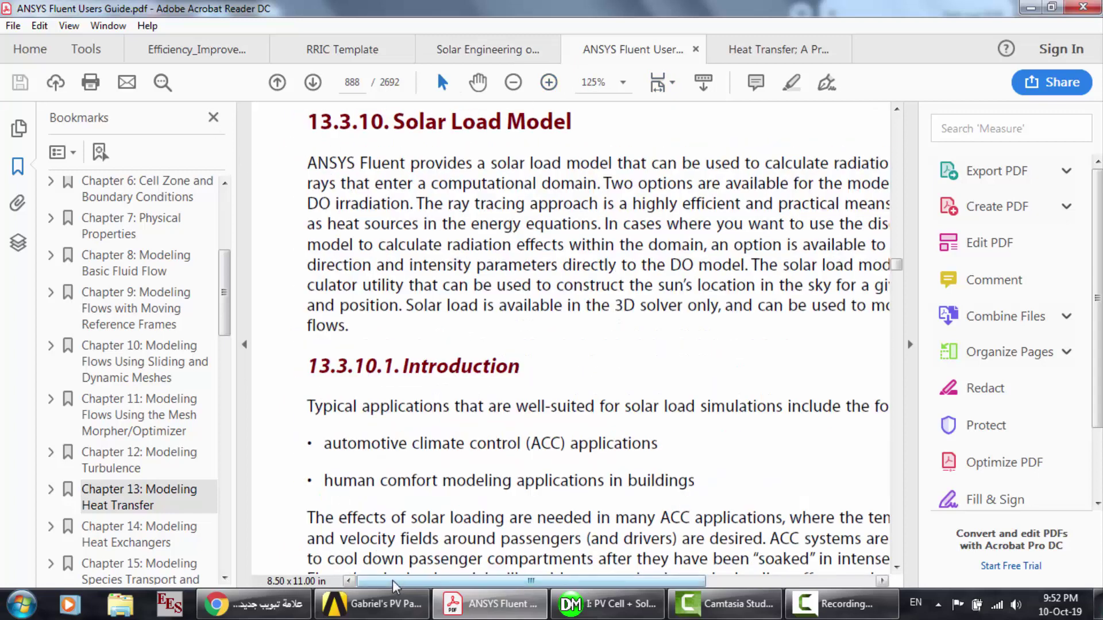
{"action": "left_click_drag", "start_coordinate": [396, 582], "coordinate": [445, 583]}
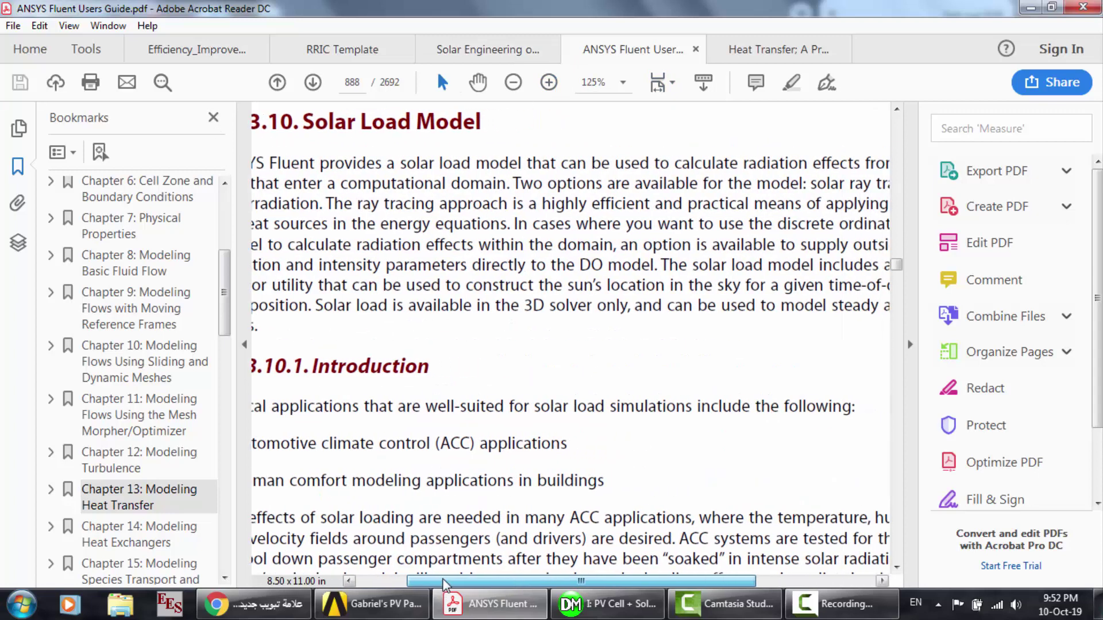
{"action": "left_click", "coordinate": [213, 118]}
{"action": "left_click_drag", "start_coordinate": [474, 163], "coordinate": [660, 164]}
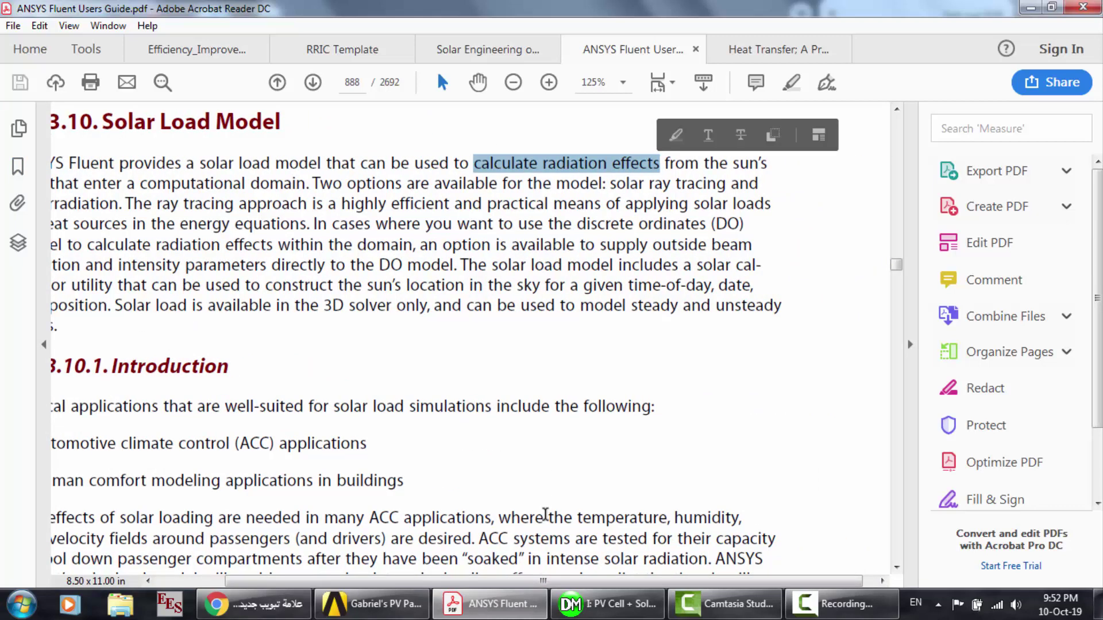
{"action": "left_click_drag", "start_coordinate": [539, 583], "coordinate": [494, 582]}
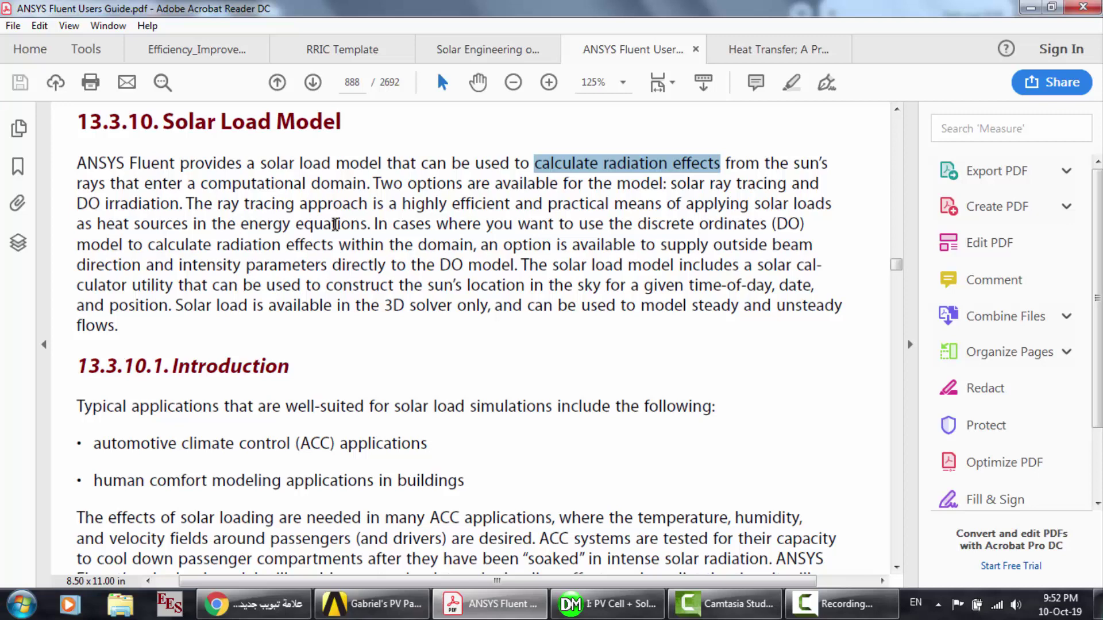
Step: Switch to Chrome, load google.com, and search for "heat transfer by radiation"
{"action": "left_click", "coordinate": [254, 603]}
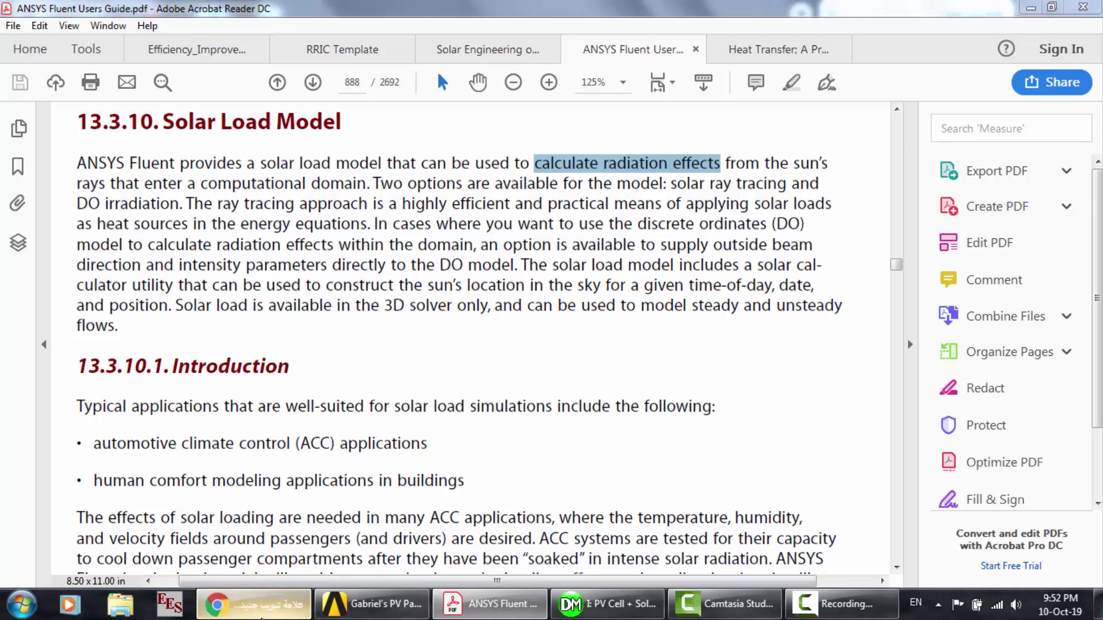
{"action": "key", "text": "Return"}
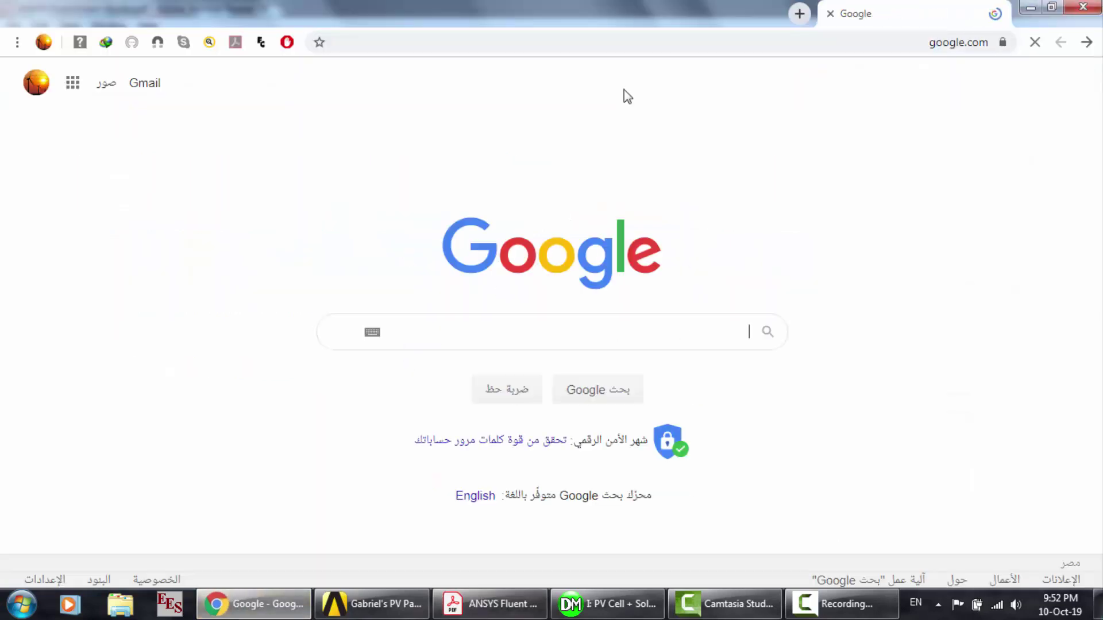
{"action": "type", "text": "heat tr"}
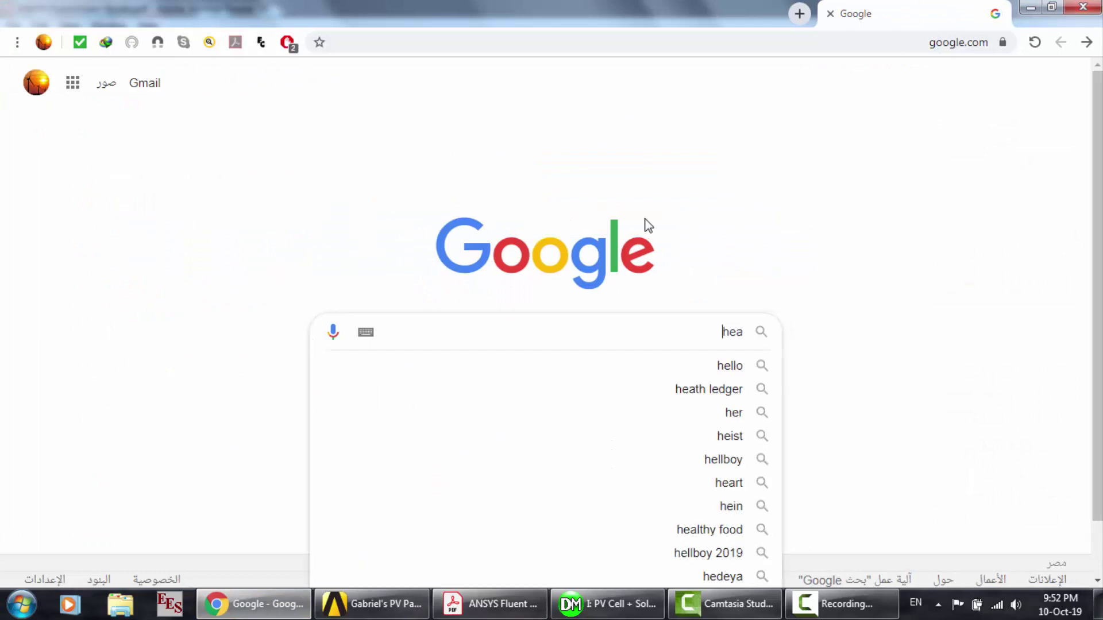
{"action": "type", "text": "fer"}
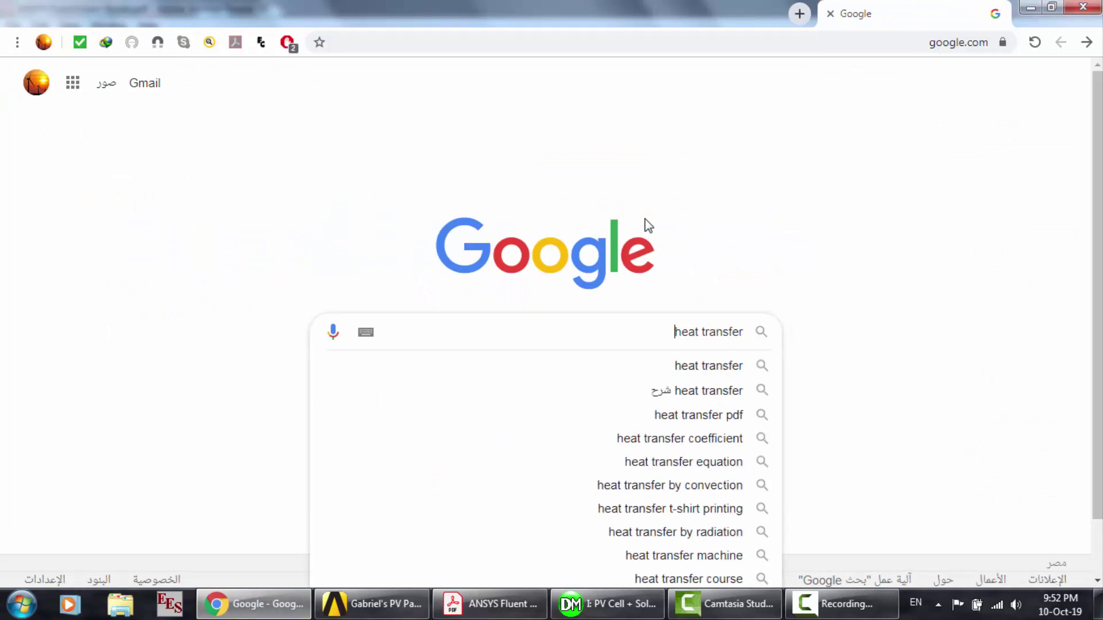
{"action": "type", "text": " by radiation"}
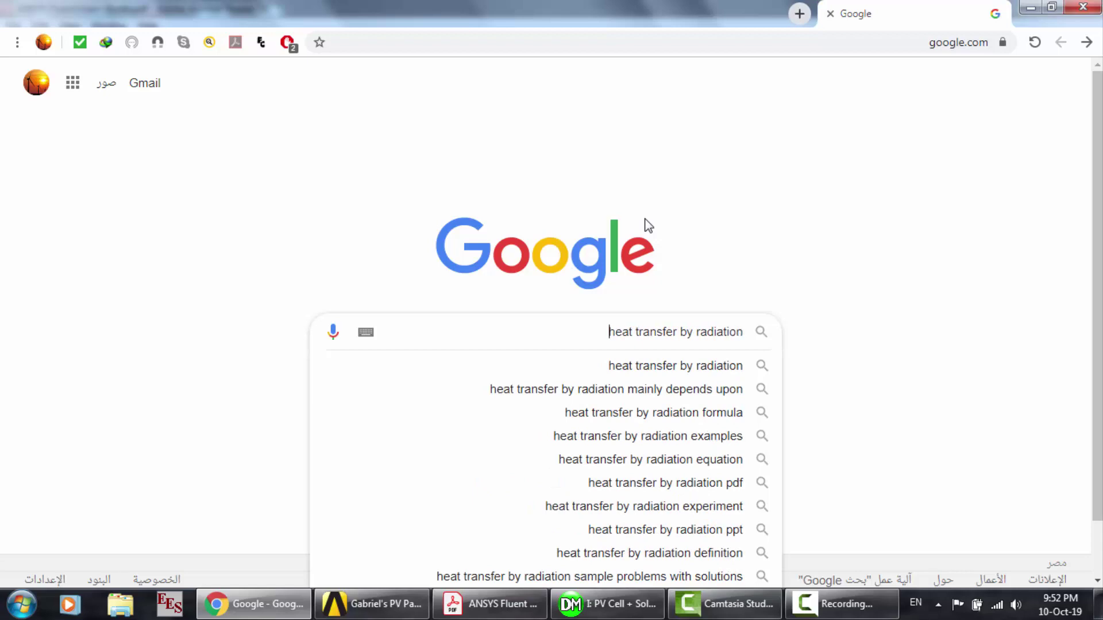
{"action": "key", "text": "Return"}
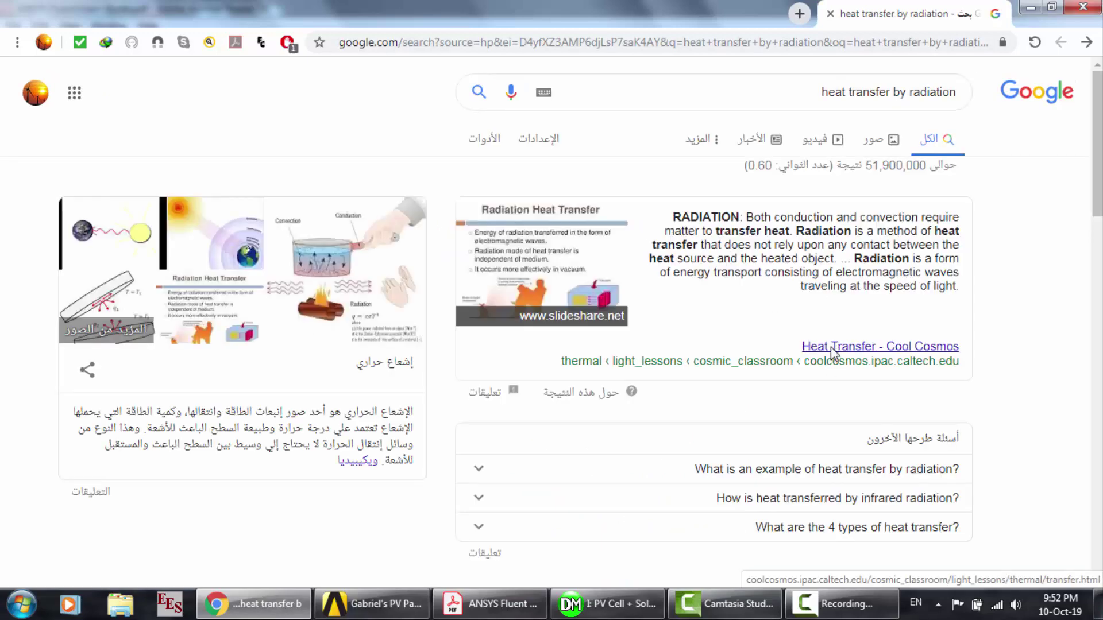
Step: Open the Cool Cosmos Heat Transfer result, look through it to the Radiation section, and return to the search results
{"action": "left_click", "coordinate": [834, 350]}
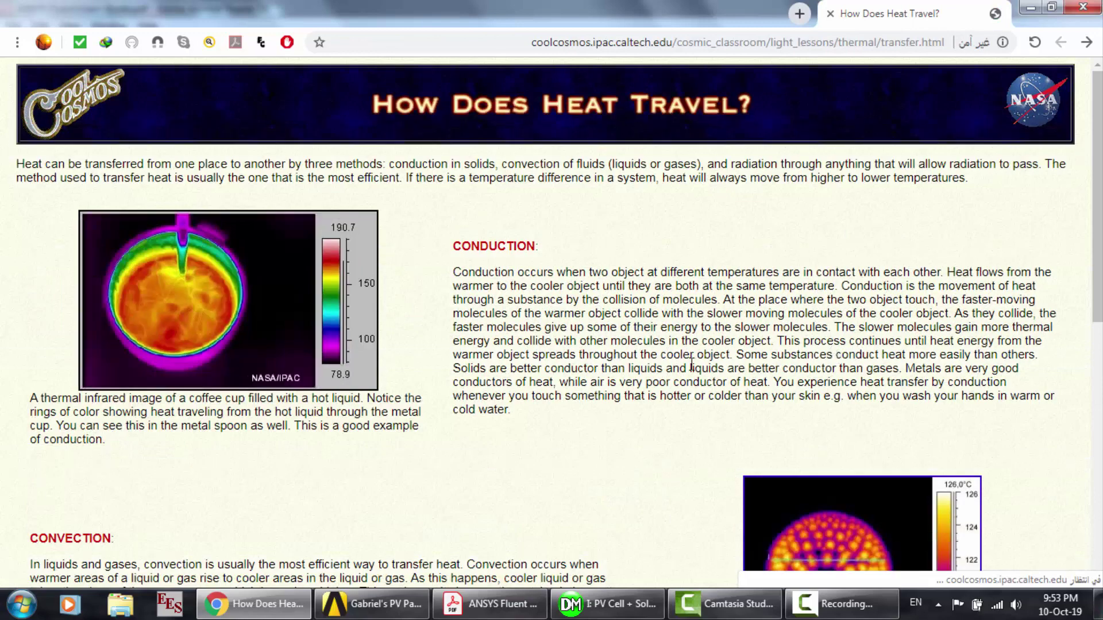
{"action": "scroll", "coordinate": [636, 376], "scroll_direction": "down", "scroll_amount": 5}
{"action": "scroll", "coordinate": [636, 376], "scroll_direction": "down", "scroll_amount": 5}
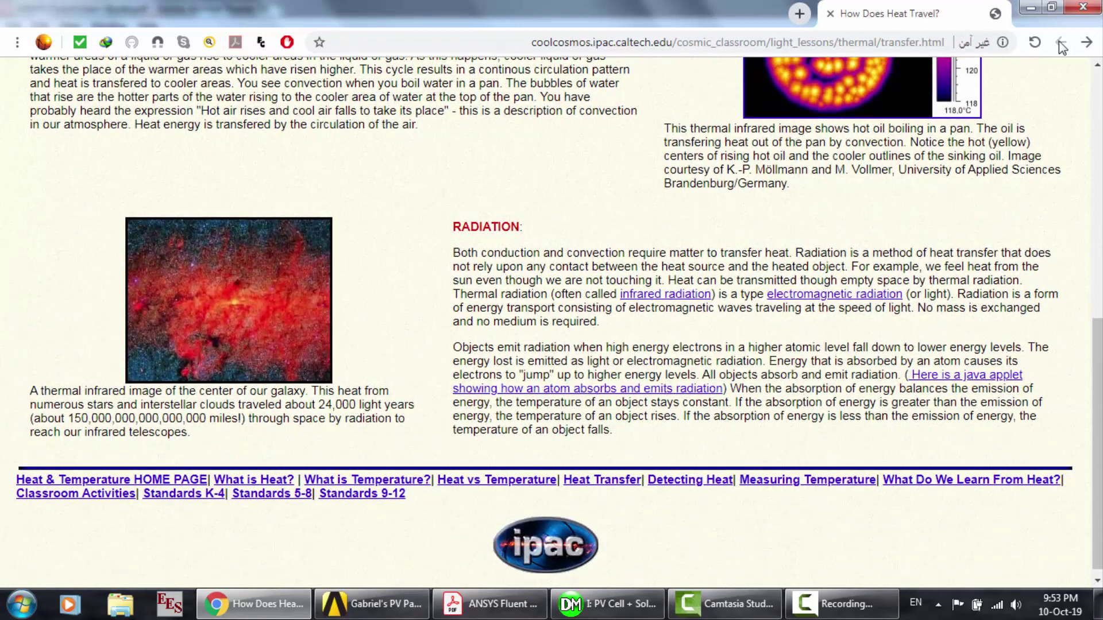
{"action": "left_click", "coordinate": [1088, 43]}
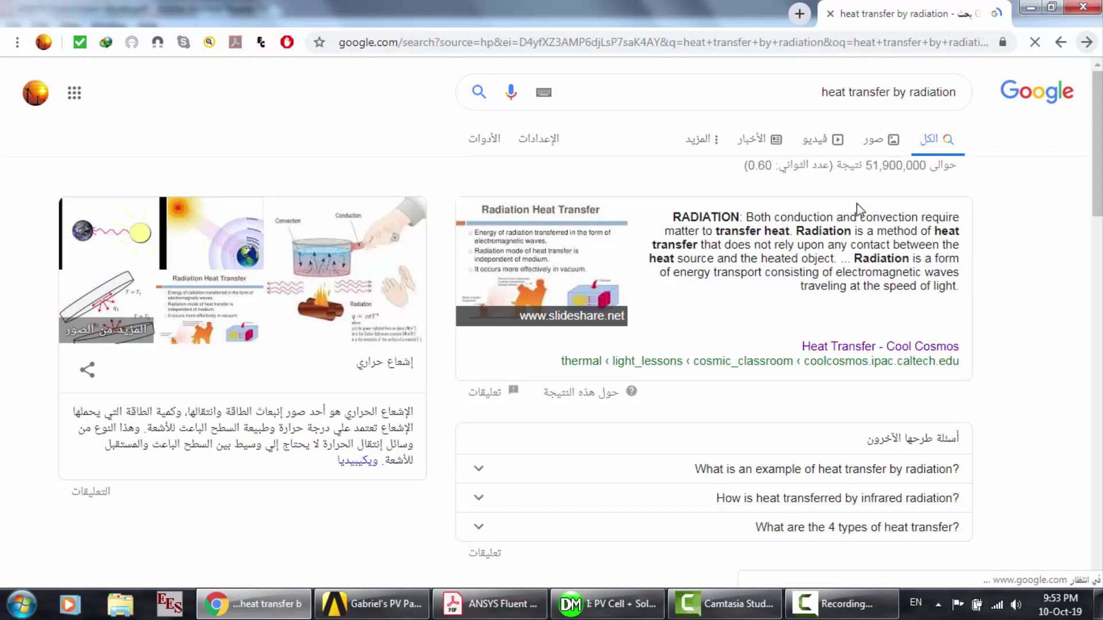
{"action": "scroll", "coordinate": [857, 204], "scroll_direction": "down", "scroll_amount": 3}
{"action": "scroll", "coordinate": [857, 204], "scroll_direction": "up", "scroll_amount": 2}
{"action": "scroll", "coordinate": [856, 203], "scroll_direction": "up", "scroll_amount": 1}
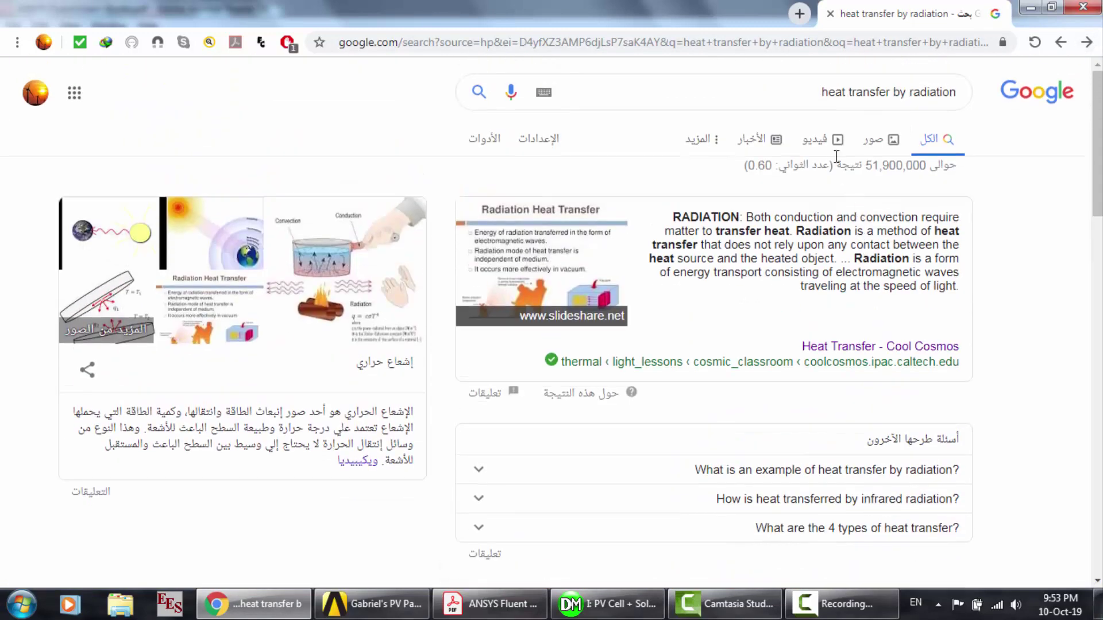
Step: Extend the Google search with the word "equation" and look over the results on the radiation heat transfer equation
{"action": "left_click", "coordinate": [809, 101]}
{"action": "type", "text": "equation"}
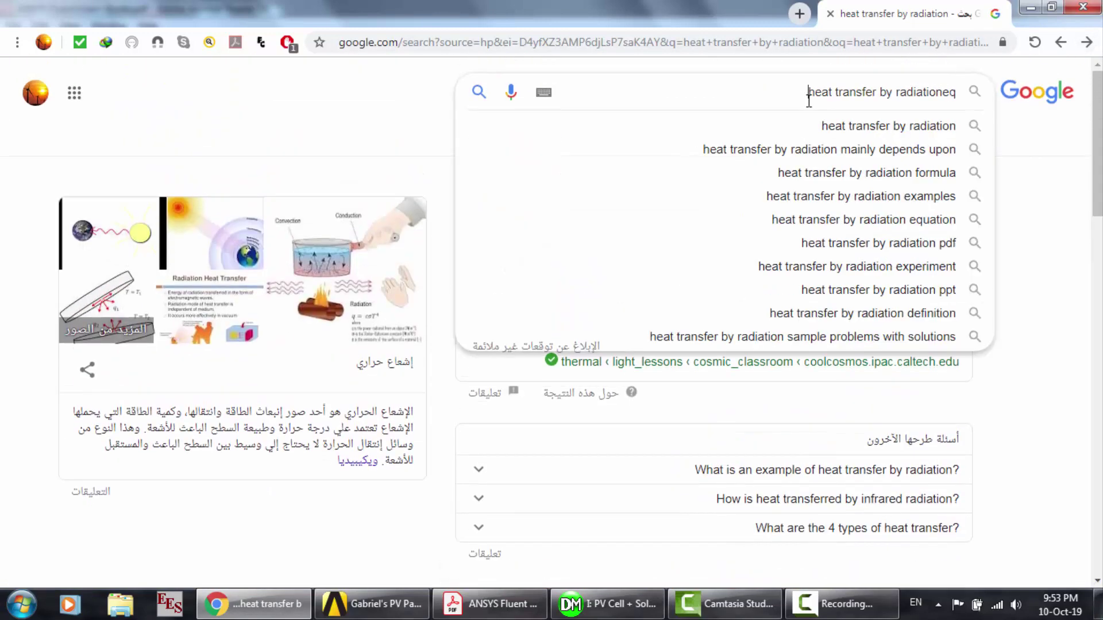
{"action": "key", "text": "Return"}
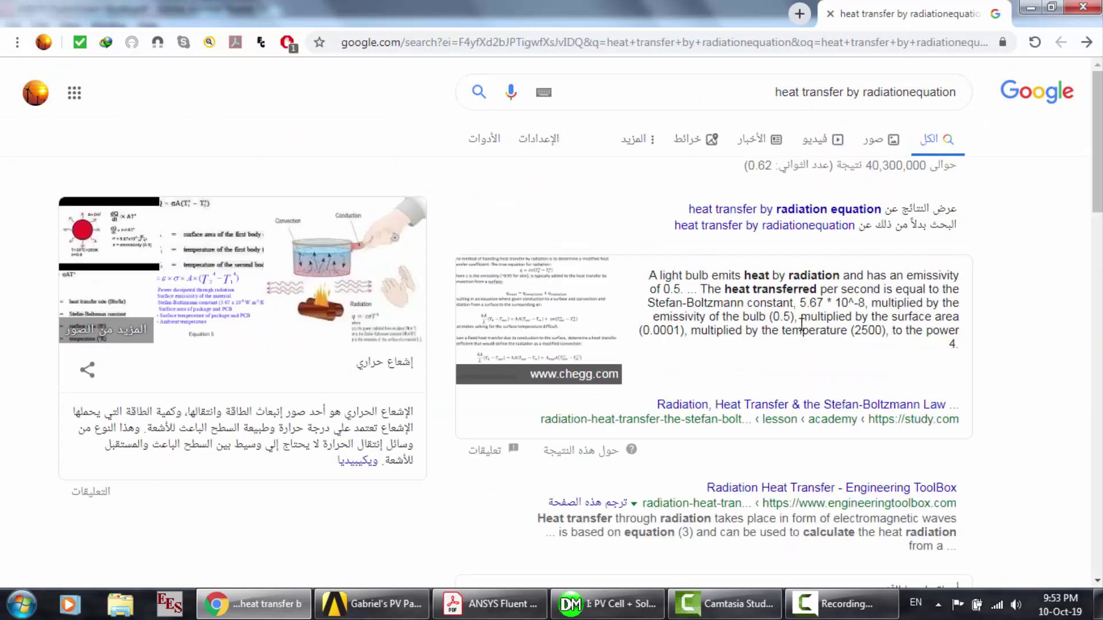
{"action": "scroll", "coordinate": [787, 326], "scroll_direction": "down", "scroll_amount": 1}
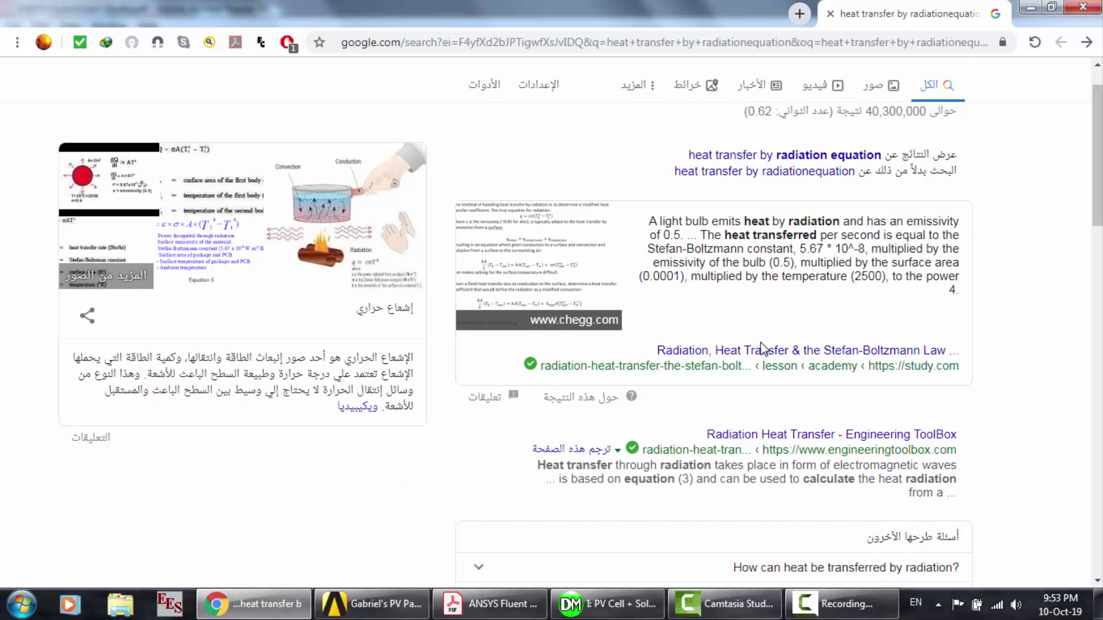
Step: Open the Study.com lesson on radiation, heat transfer and the Stefan-Boltzmann law, look over it, and minimize Chrome
{"action": "left_click", "coordinate": [852, 363]}
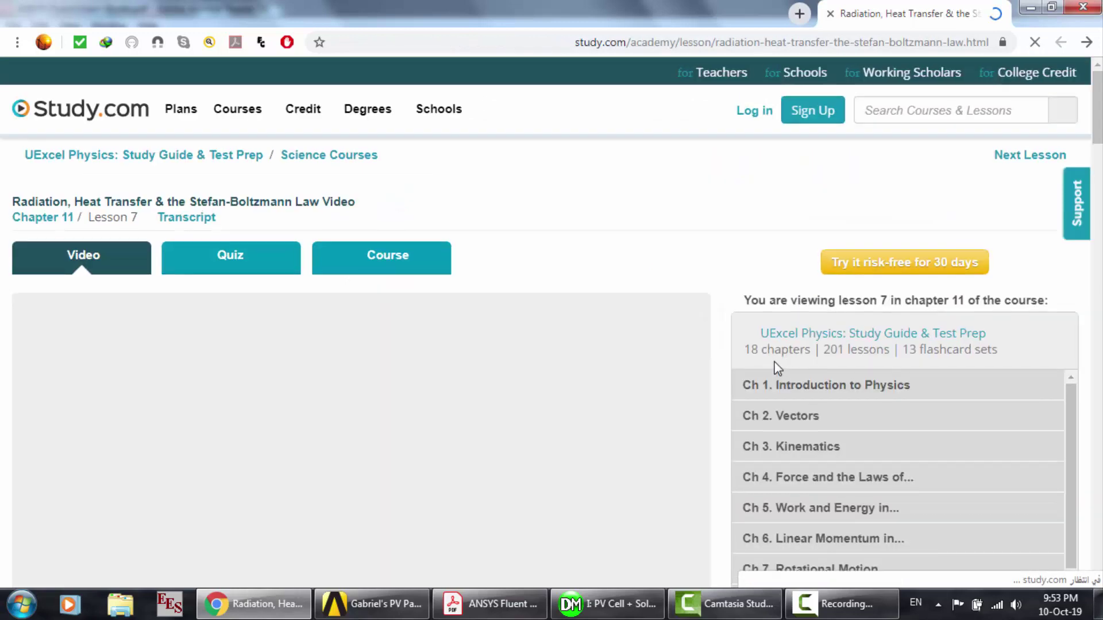
{"action": "scroll", "coordinate": [625, 374], "scroll_direction": "down", "scroll_amount": 1}
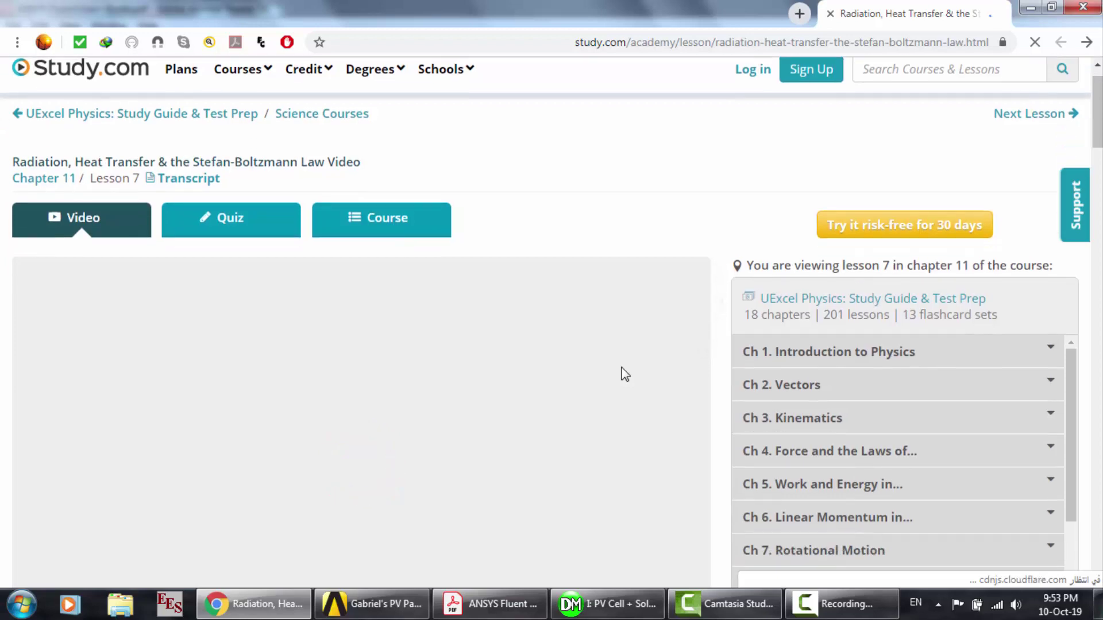
{"action": "scroll", "coordinate": [625, 374], "scroll_direction": "down", "scroll_amount": 7}
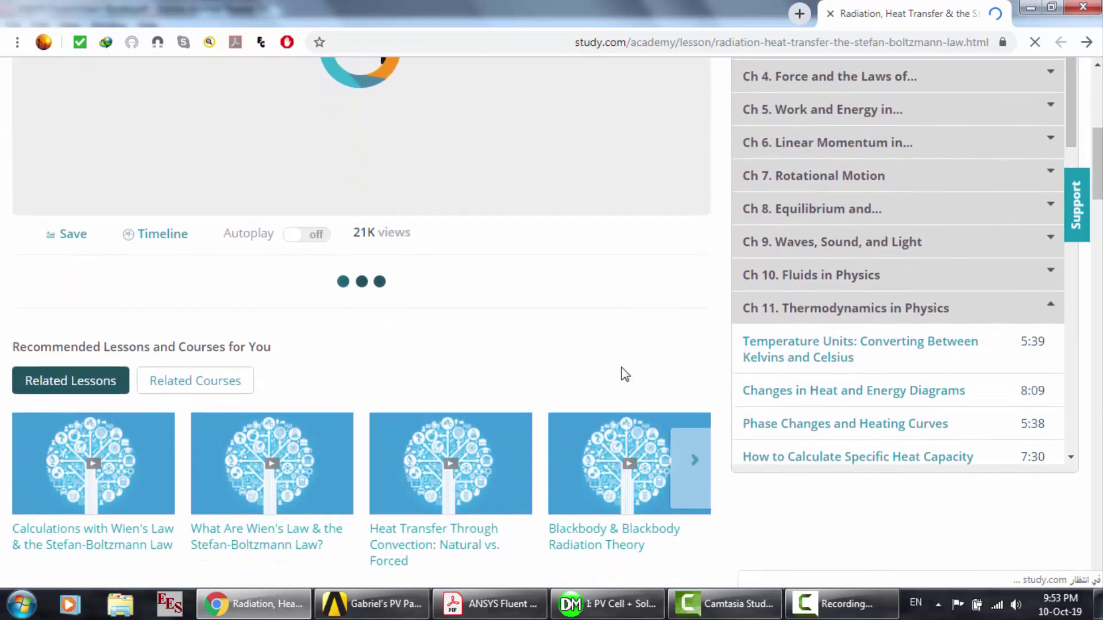
{"action": "scroll", "coordinate": [625, 374], "scroll_direction": "up", "scroll_amount": 5}
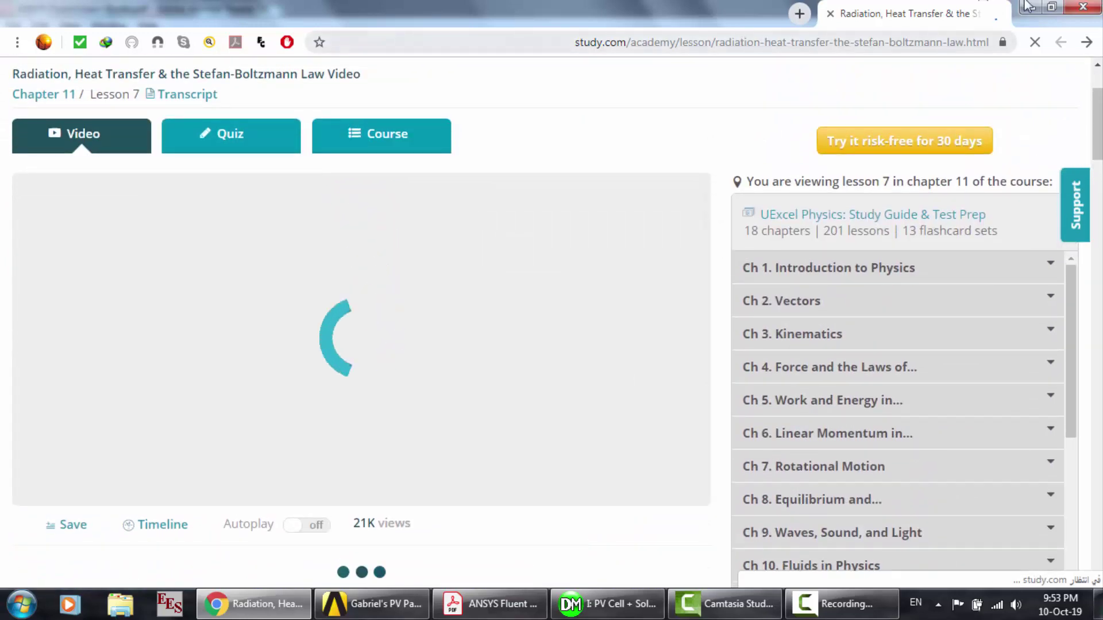
{"action": "left_click", "coordinate": [1027, 3]}
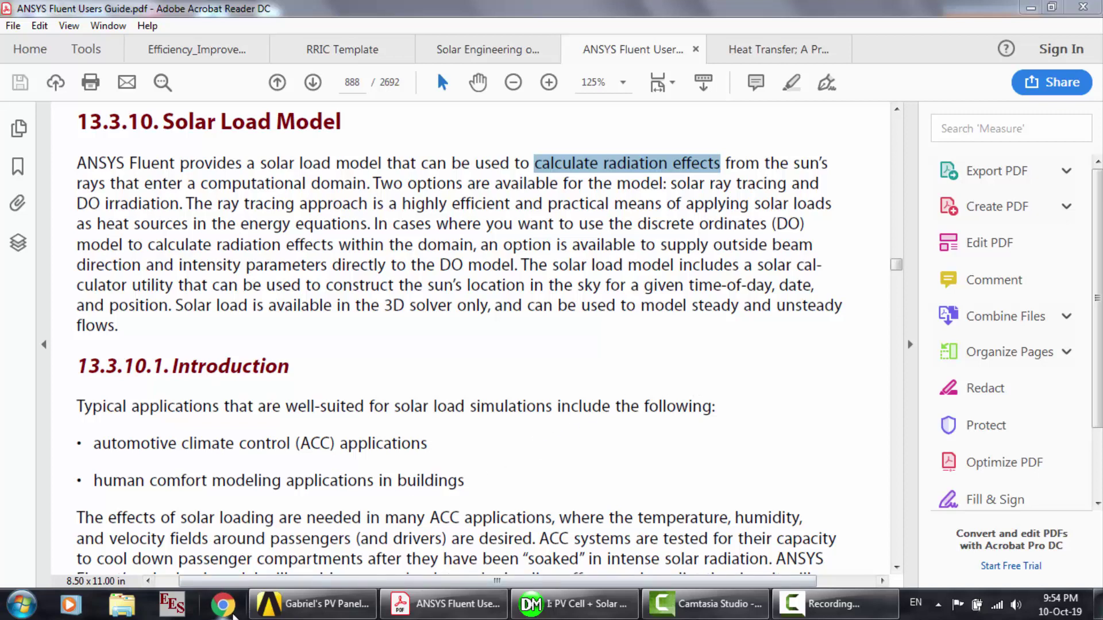
Step: Open a Chrome window, go to google.com, and search for "solar ray tracing and non conformal walls"
{"action": "left_click", "coordinate": [232, 614]}
{"action": "type", "text": "google.com"}
{"action": "key", "text": "Return"}
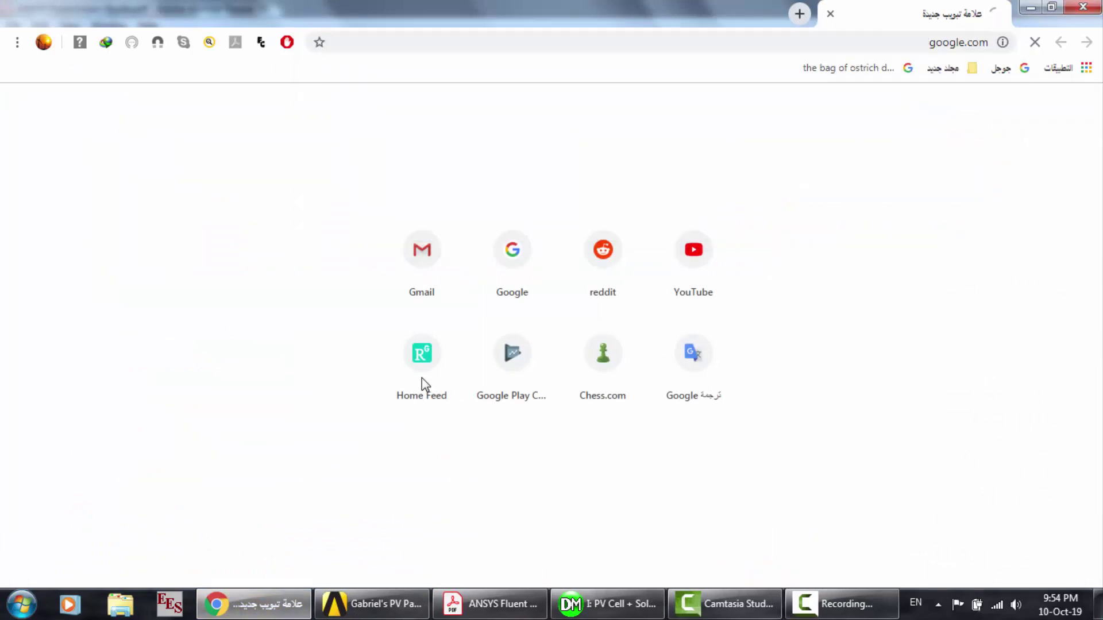
{"action": "type", "text": "so"}
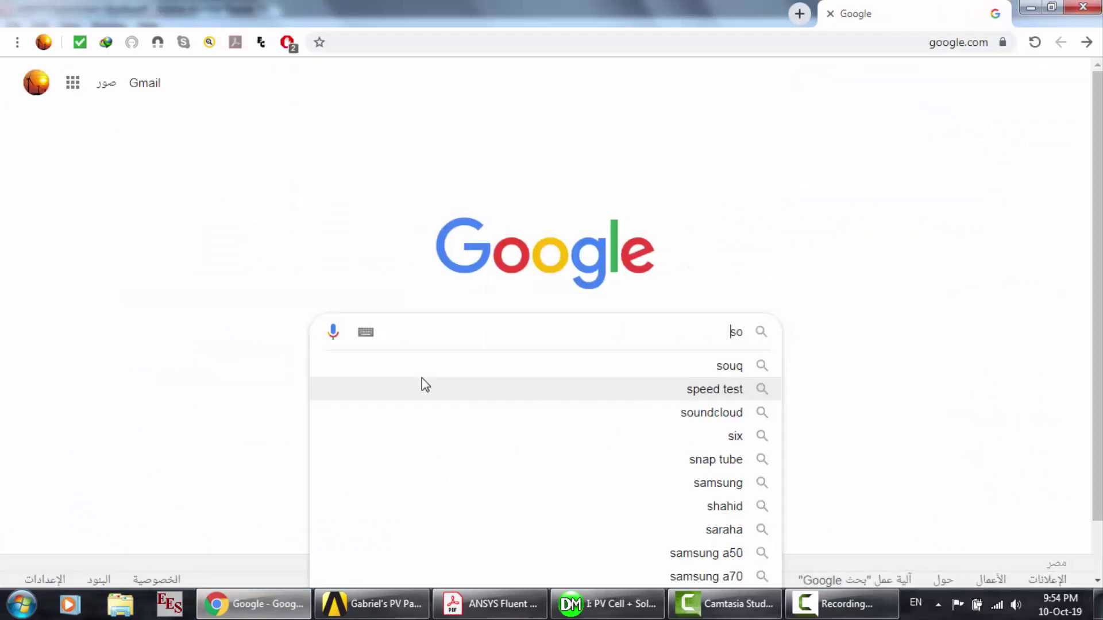
{"action": "type", "text": "lar ray tr"}
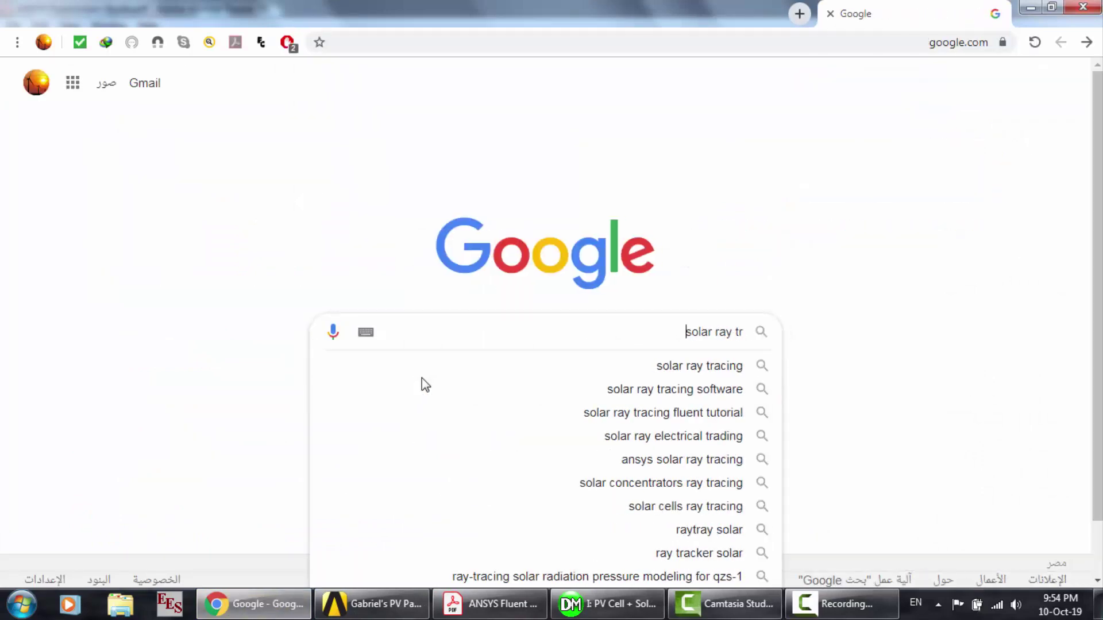
{"action": "type", "text": "acing and"}
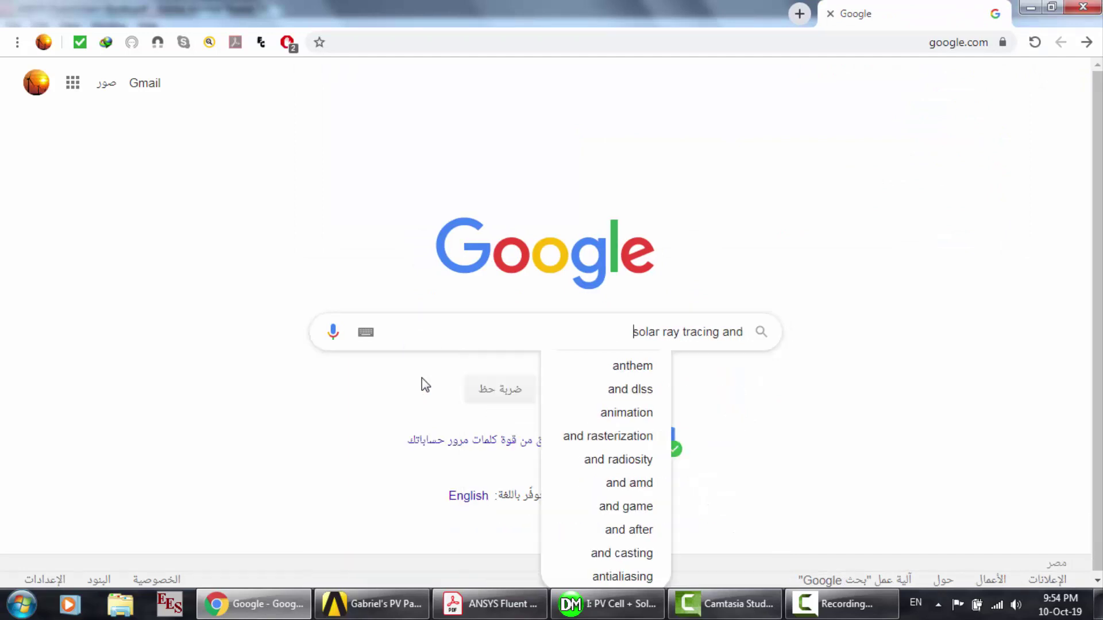
{"action": "type", "text": " non con"}
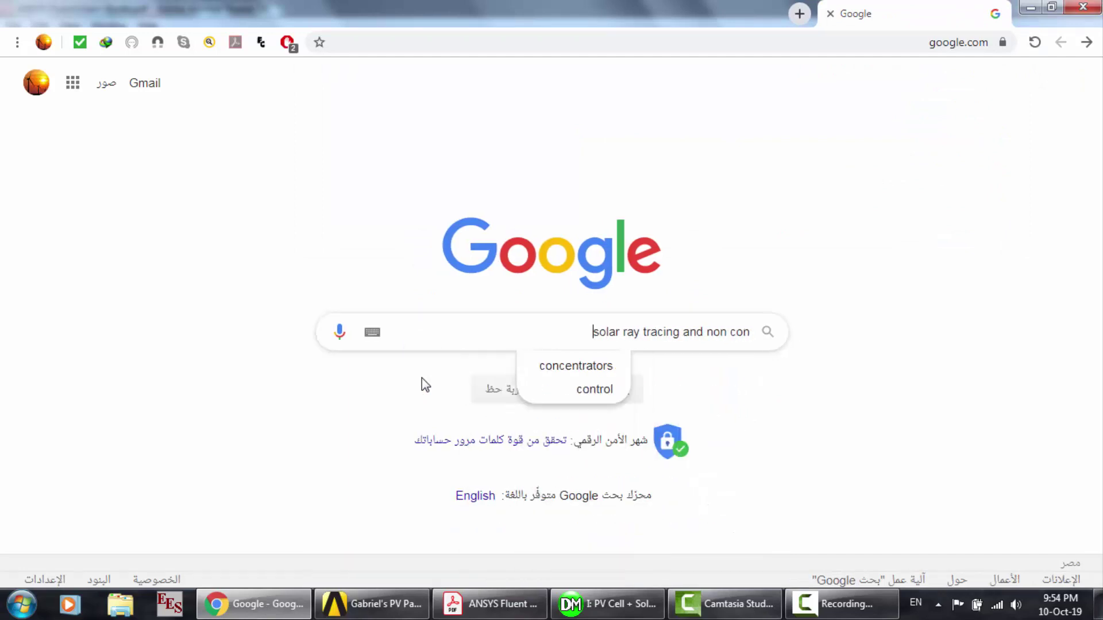
{"action": "type", "text": "formal w"}
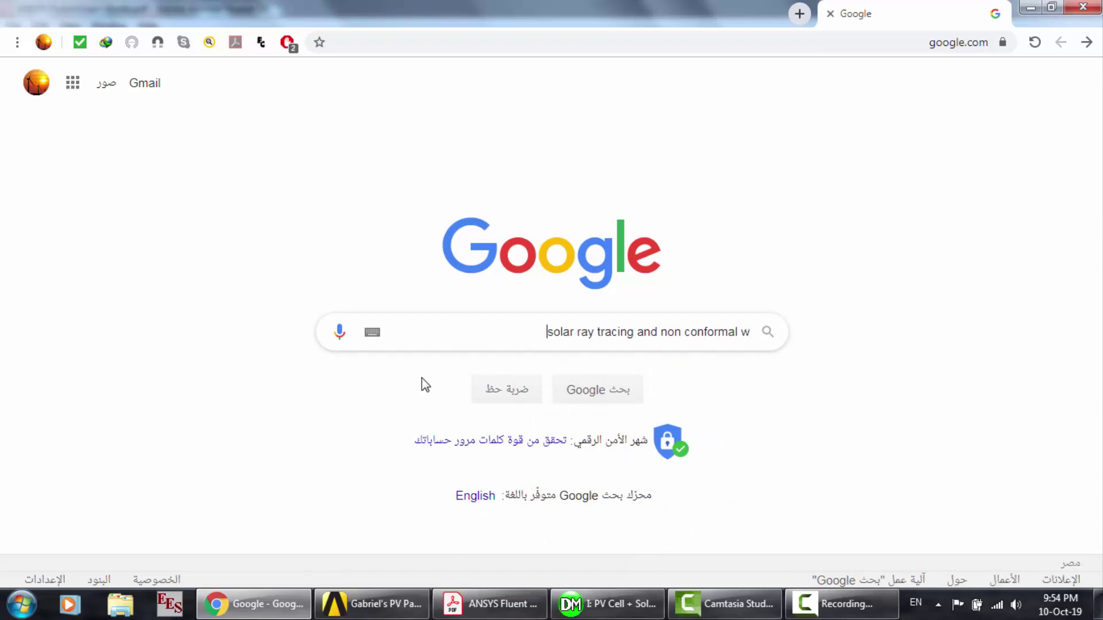
{"action": "type", "text": "alls"}
{"action": "key", "text": "Return"}
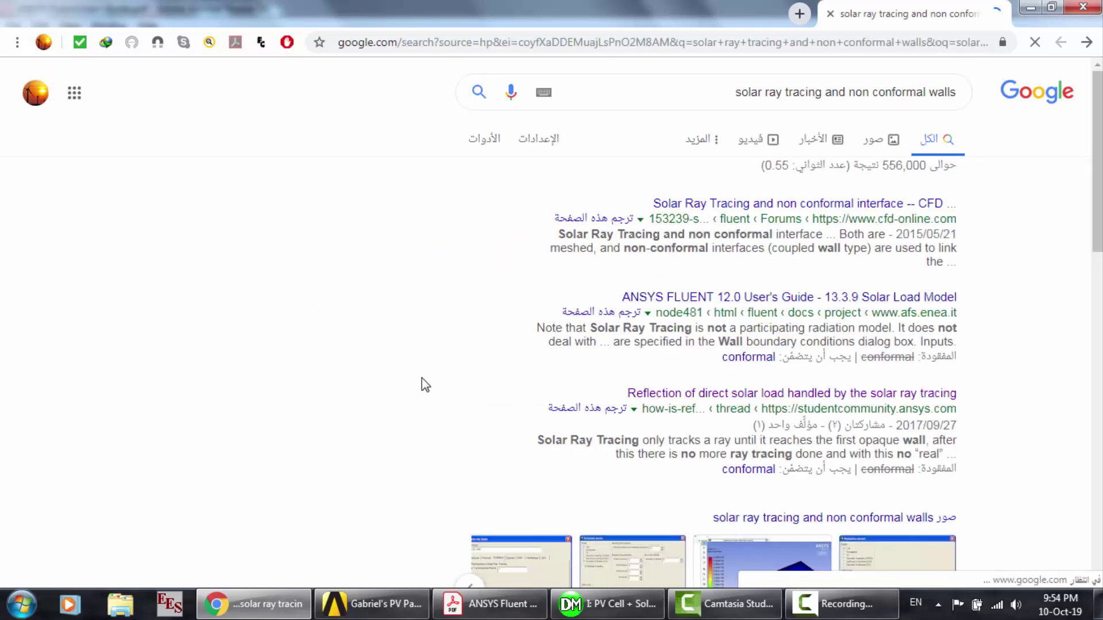
Step: Open the CFD Online thread "Solar Ray Tracing and non conformal interface", read the post and its replies, and return to the results
{"action": "left_click", "coordinate": [816, 208]}
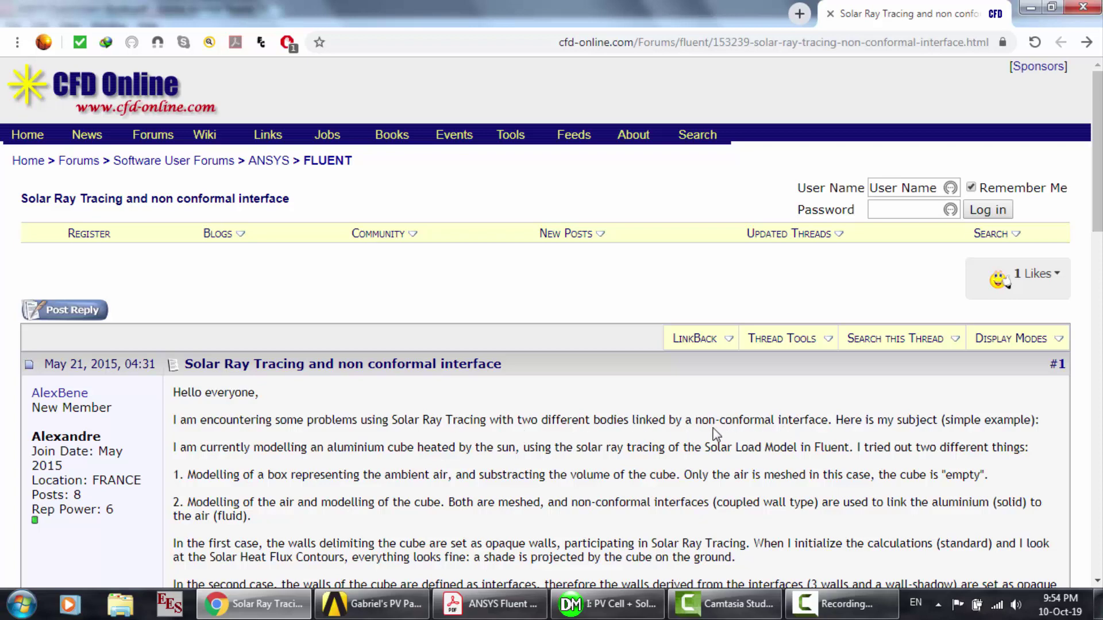
{"action": "scroll", "coordinate": [511, 442], "scroll_direction": "down", "scroll_amount": 1}
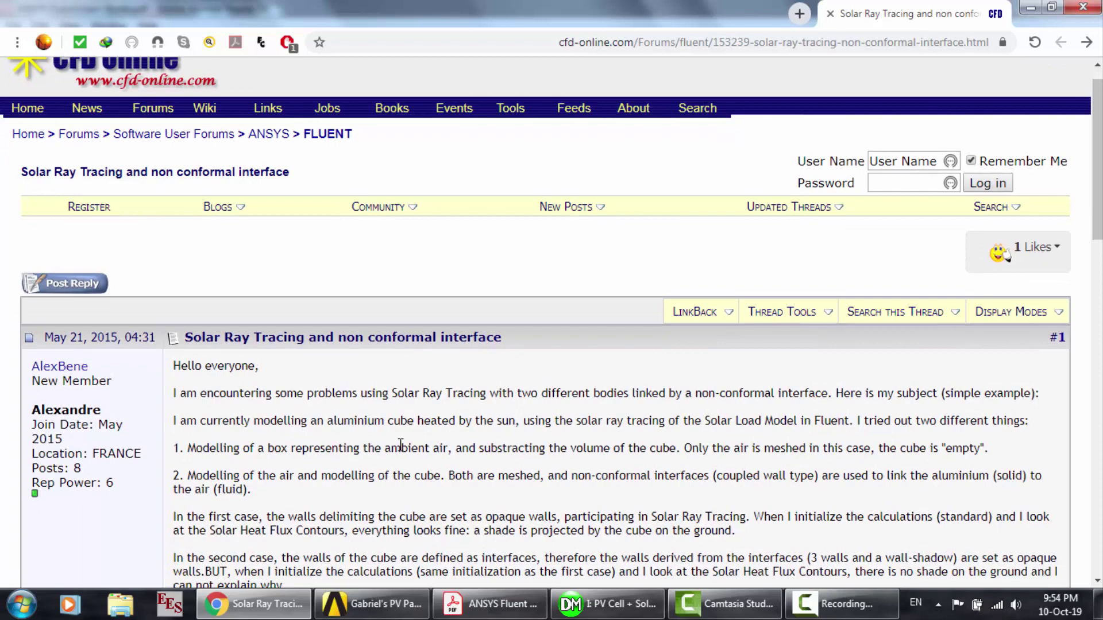
{"action": "scroll", "coordinate": [400, 445], "scroll_direction": "down", "scroll_amount": 1}
{"action": "scroll", "coordinate": [401, 446], "scroll_direction": "down", "scroll_amount": 2}
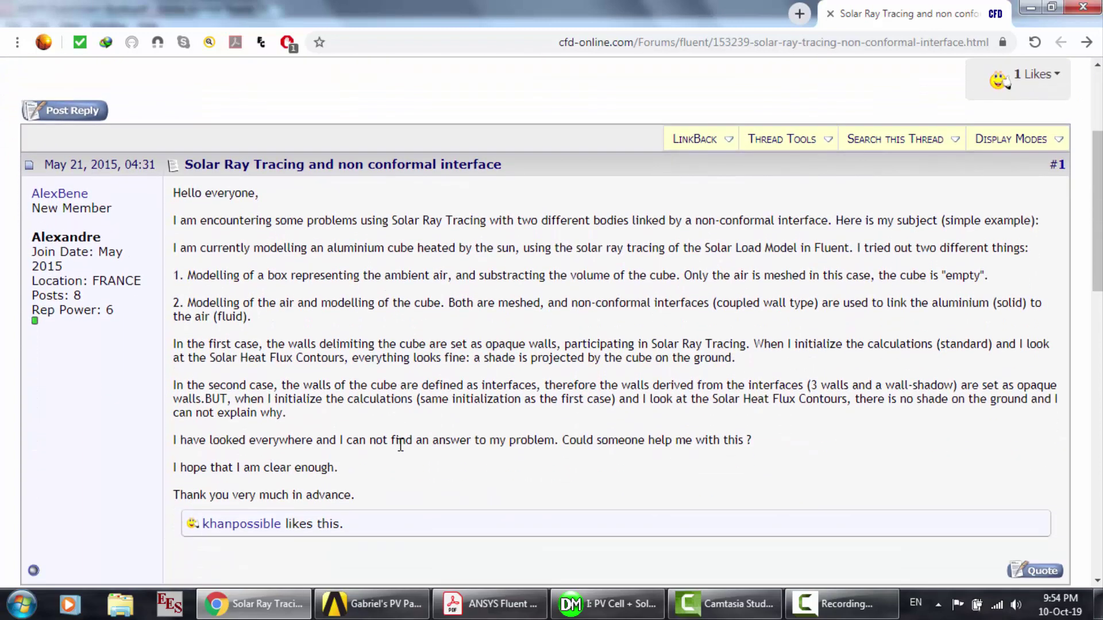
{"action": "scroll", "coordinate": [400, 445], "scroll_direction": "down", "scroll_amount": 3}
{"action": "scroll", "coordinate": [400, 445], "scroll_direction": "down", "scroll_amount": 1}
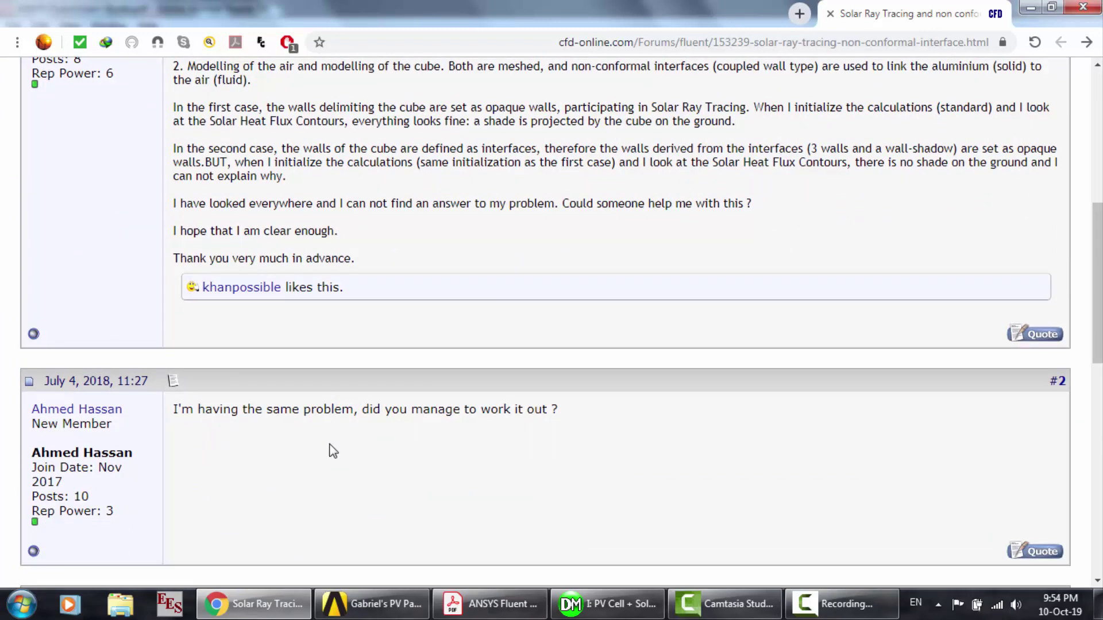
{"action": "scroll", "coordinate": [330, 449], "scroll_direction": "down", "scroll_amount": 4}
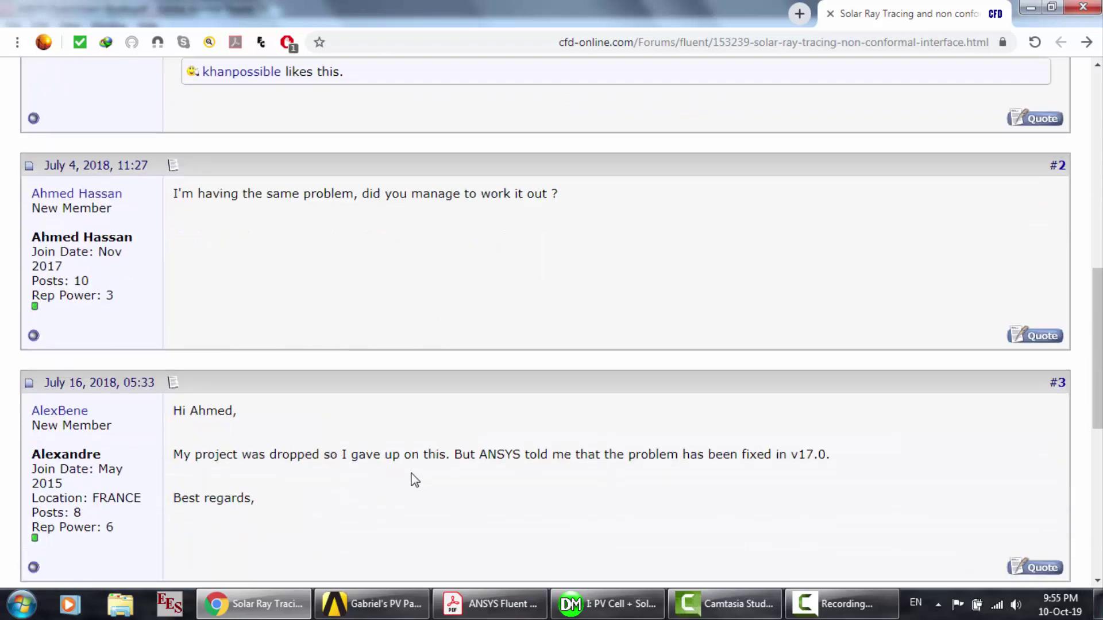
{"action": "scroll", "coordinate": [506, 469], "scroll_direction": "down", "scroll_amount": 4}
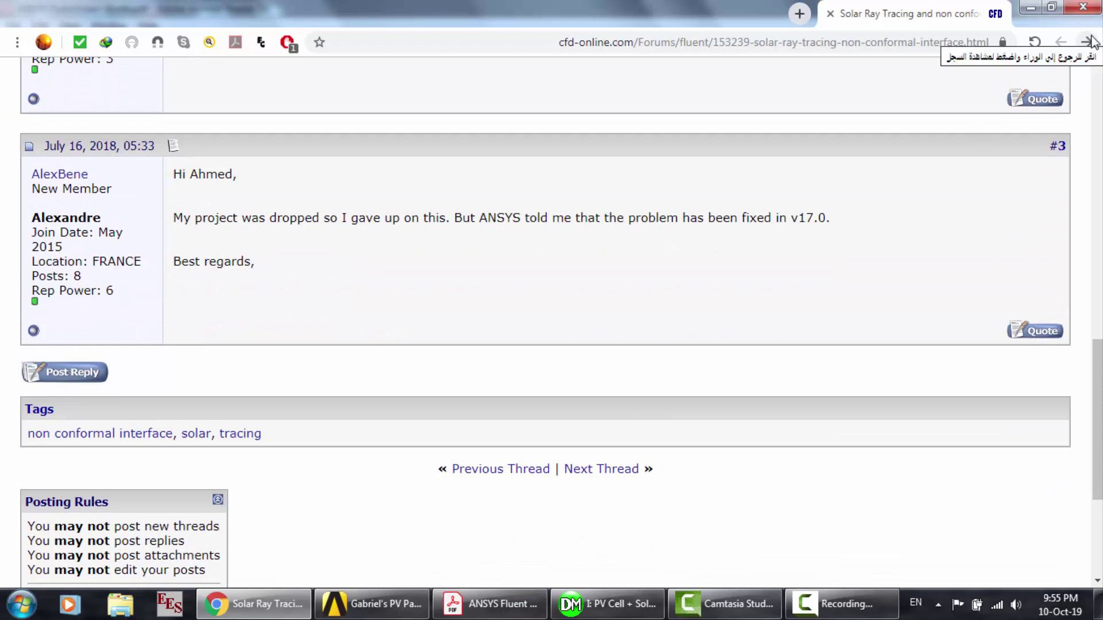
{"action": "left_click", "coordinate": [1091, 41]}
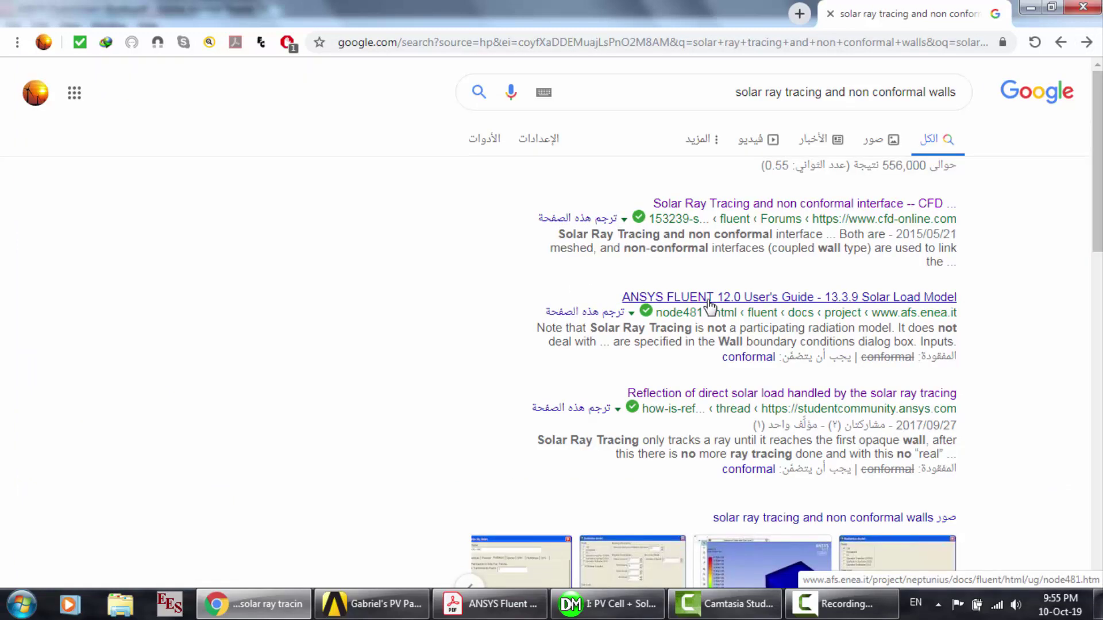
Step: Open the ANSYS FLUENT 12.0 User's Guide result on the Solar Load Model and read its Solar Ray Tracing section
{"action": "left_click", "coordinate": [710, 305]}
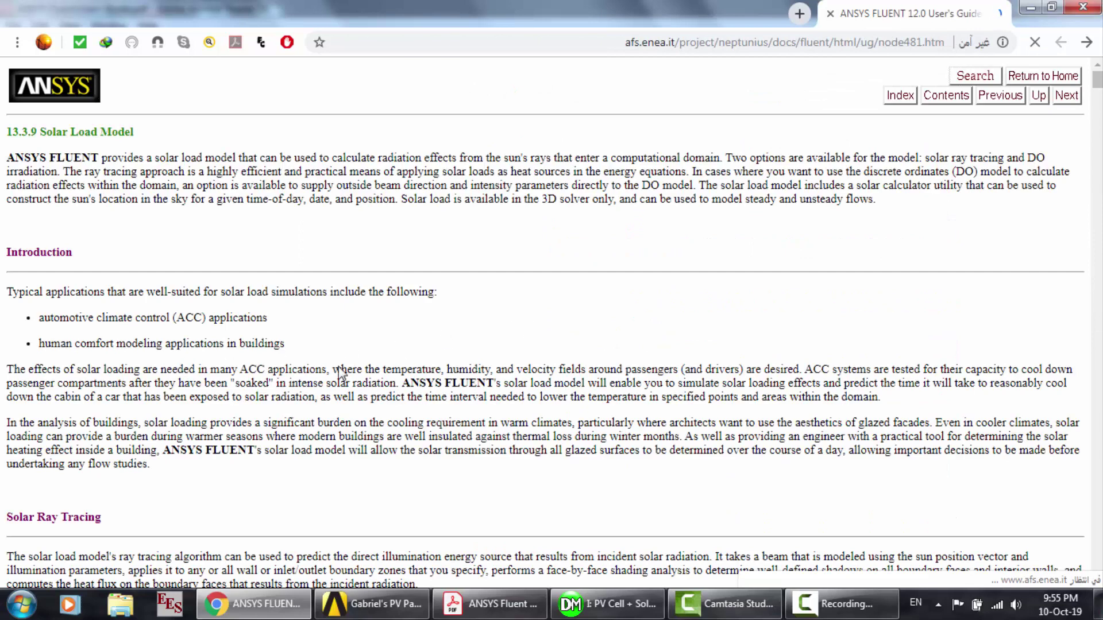
{"action": "scroll", "coordinate": [494, 222], "scroll_direction": "down", "scroll_amount": 3}
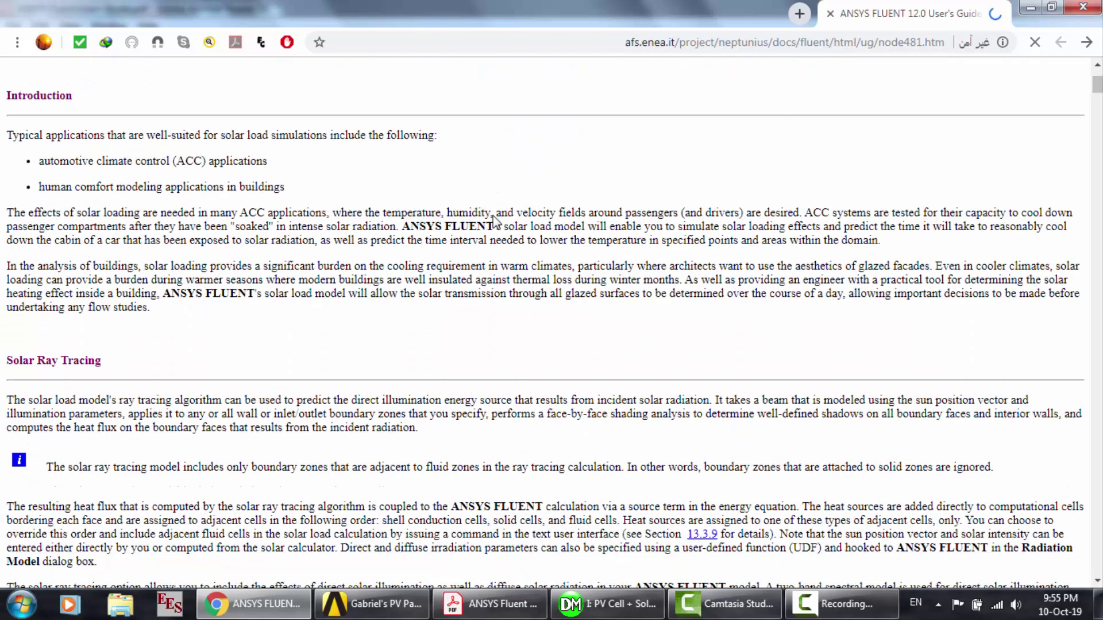
{"action": "scroll", "coordinate": [495, 222], "scroll_direction": "down", "scroll_amount": 3}
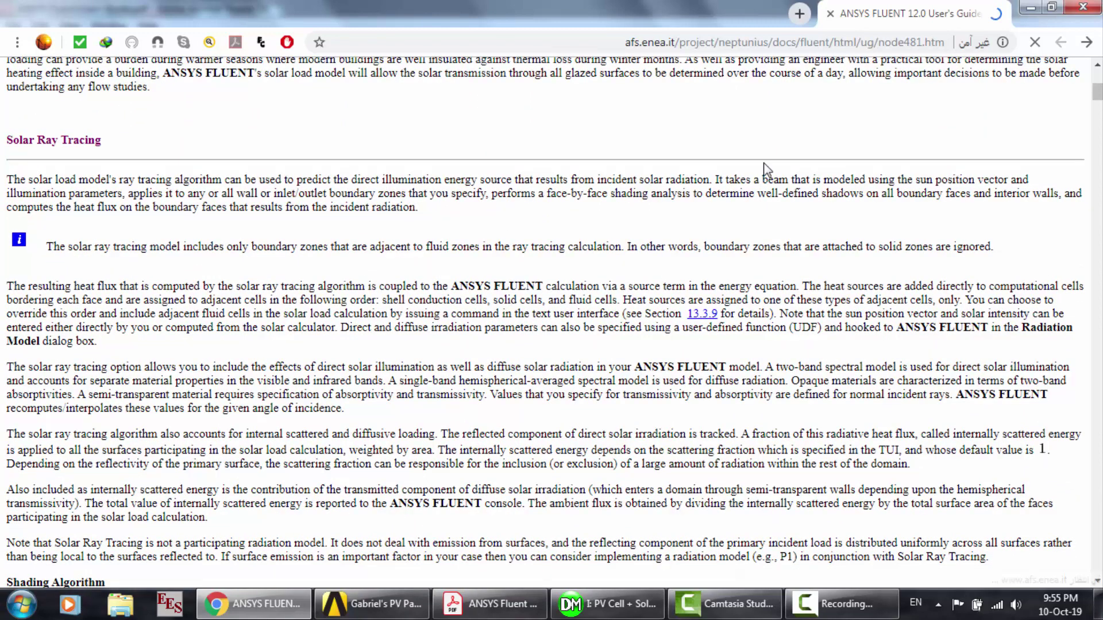
Step: Go to google.com and search for "conformal wall"
{"action": "left_click", "coordinate": [883, 43]}
{"action": "type", "text": "google.com"}
{"action": "key", "text": "Return"}
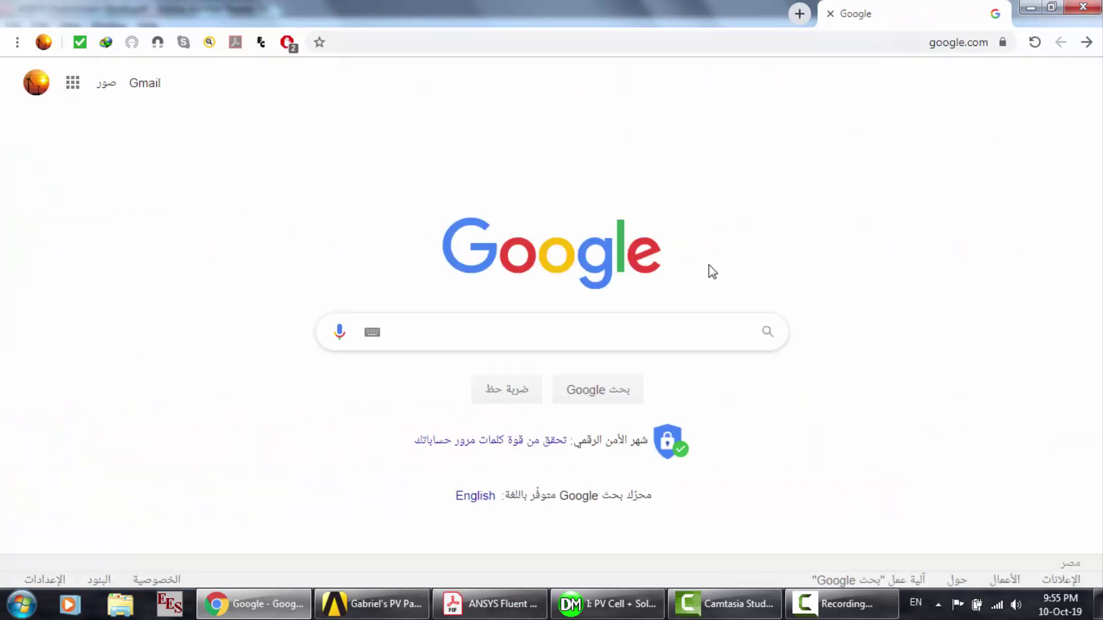
{"action": "type", "text": "con"}
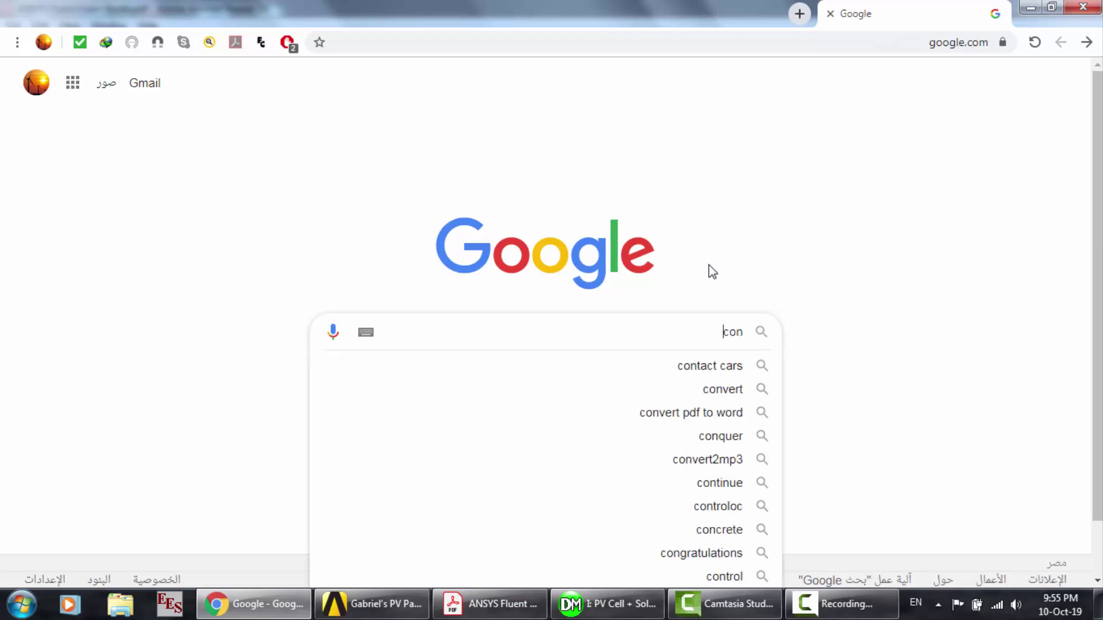
{"action": "type", "text": "for"}
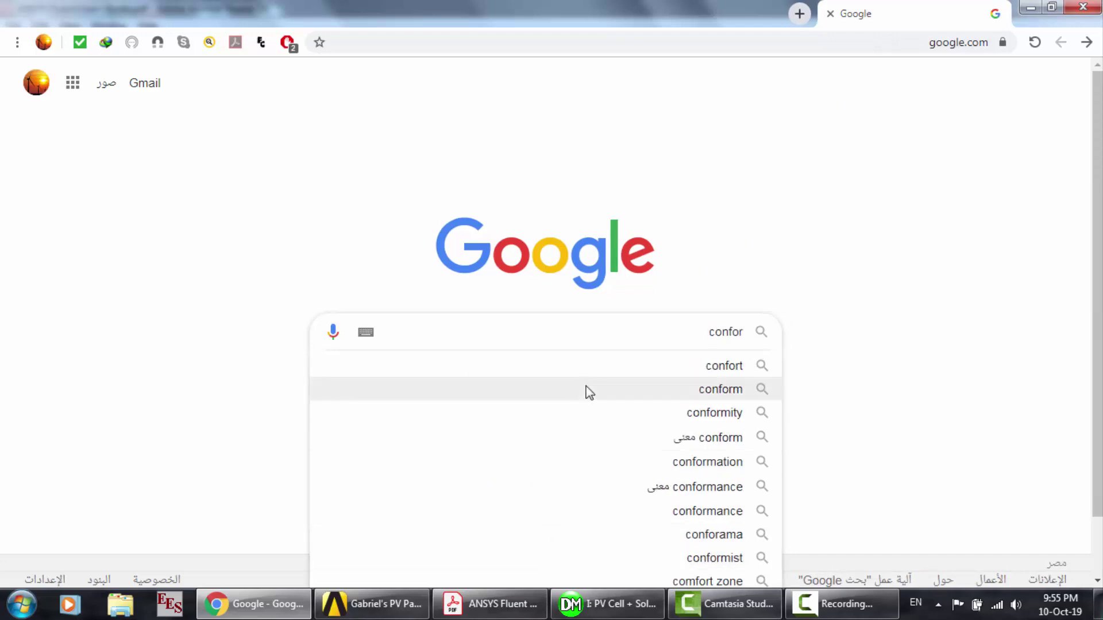
{"action": "type", "text": "mal wall"}
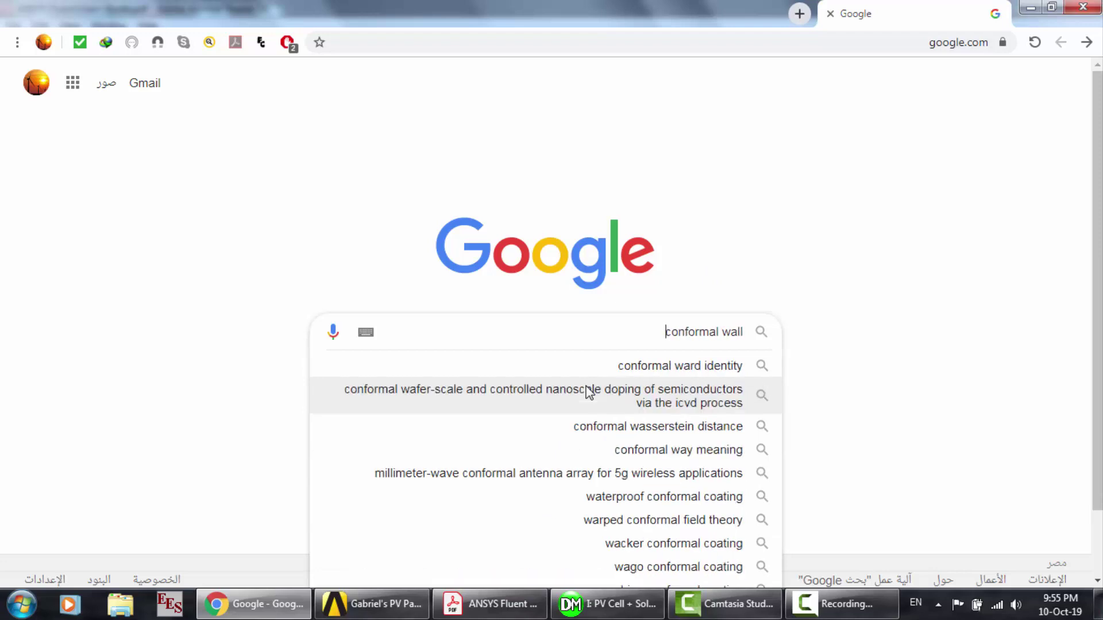
{"action": "left_click", "coordinate": [587, 390]}
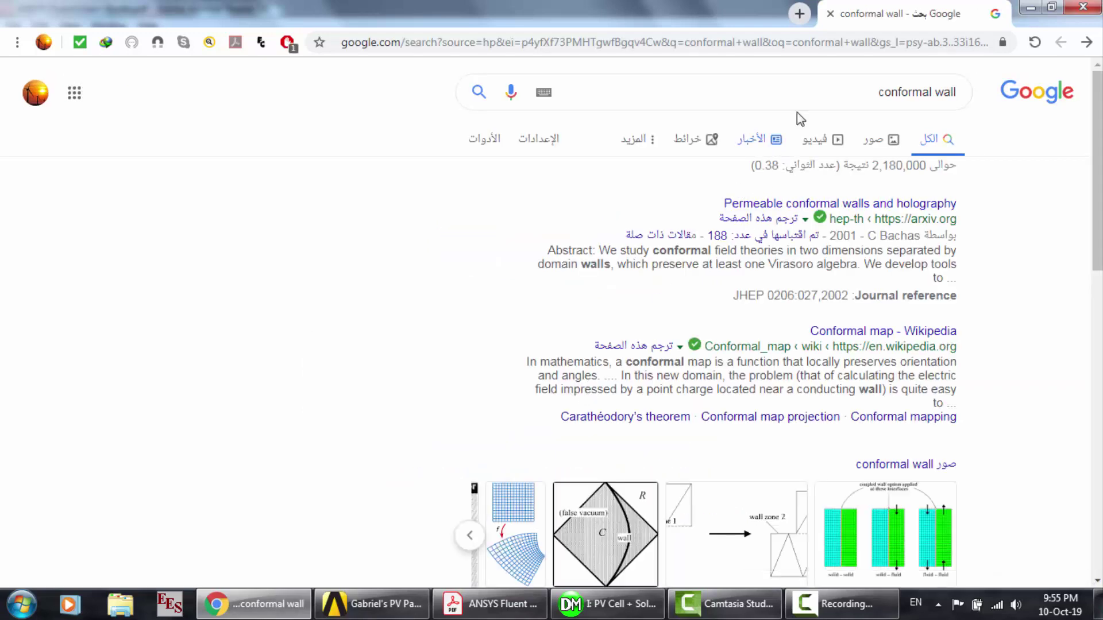
Step: Extend the Google search to "conformal wall solar load", look over the results, and close Chrome
{"action": "left_click", "coordinate": [797, 100]}
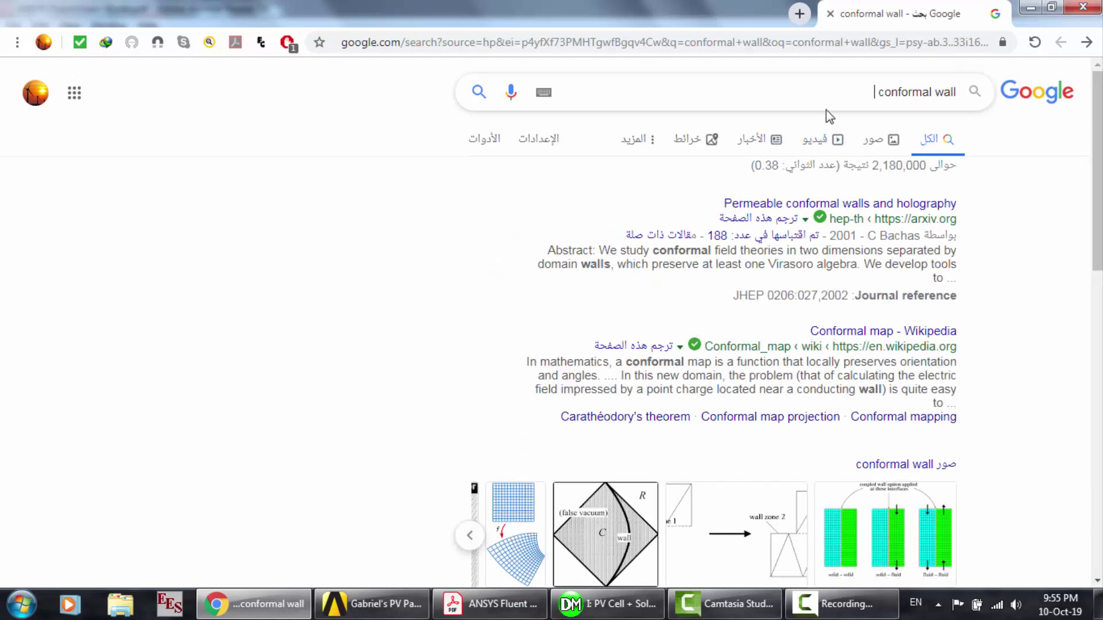
{"action": "type", "text": "solar load"}
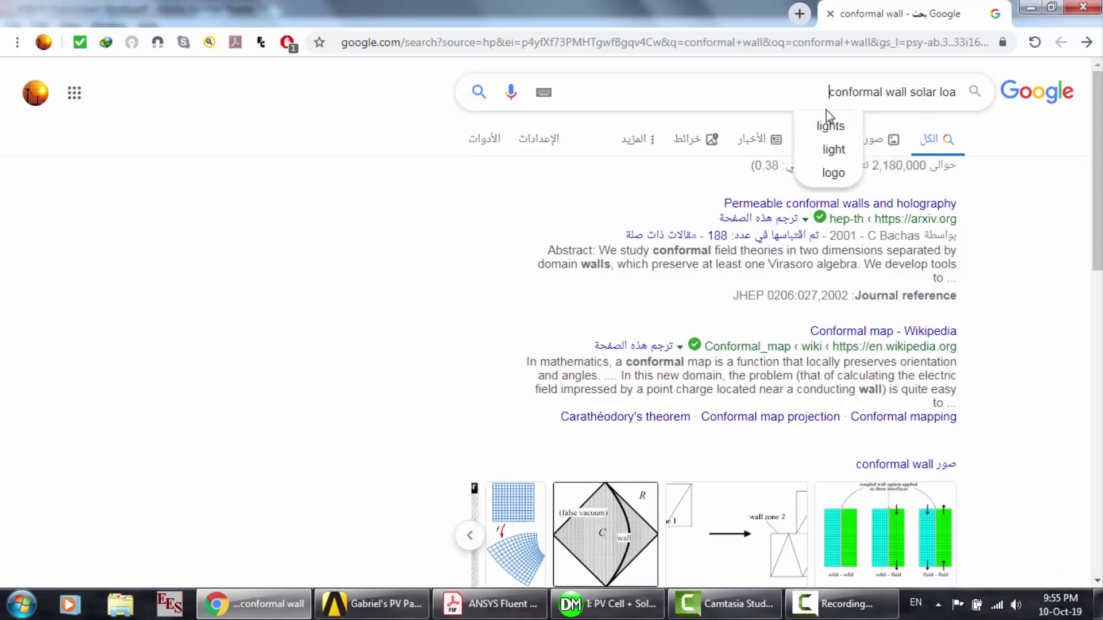
{"action": "key", "text": "Return"}
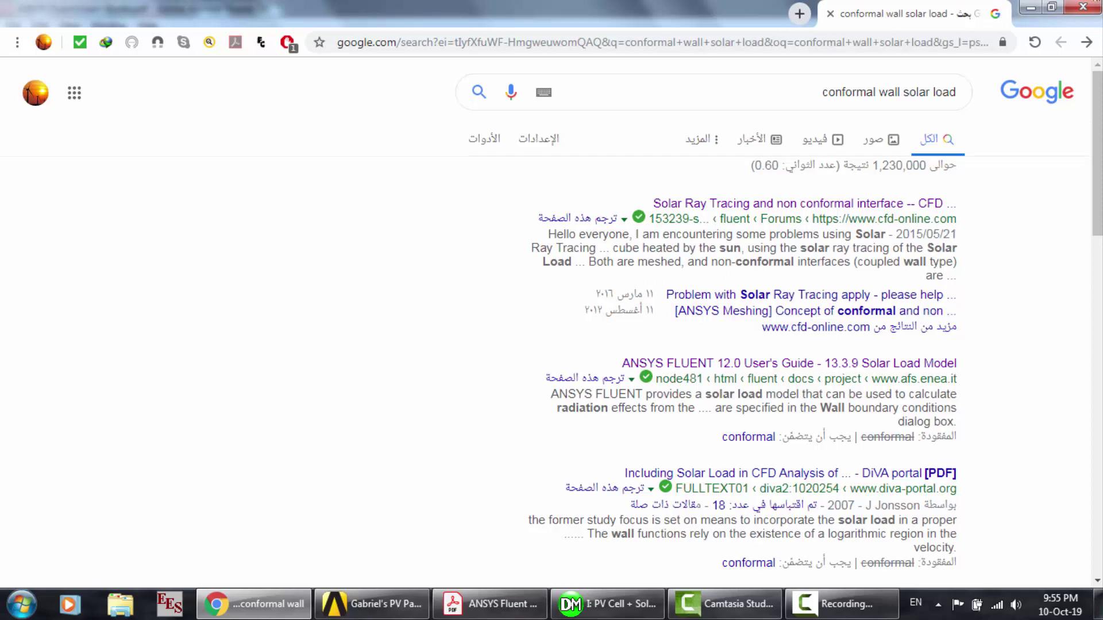
{"action": "left_click", "coordinate": [1074, 13]}
Step: Switch to DesignModeler, open the FFF.agdb geometry while discarding changes to the current model, and select the Import8 feature
{"action": "left_click", "coordinate": [632, 224]}
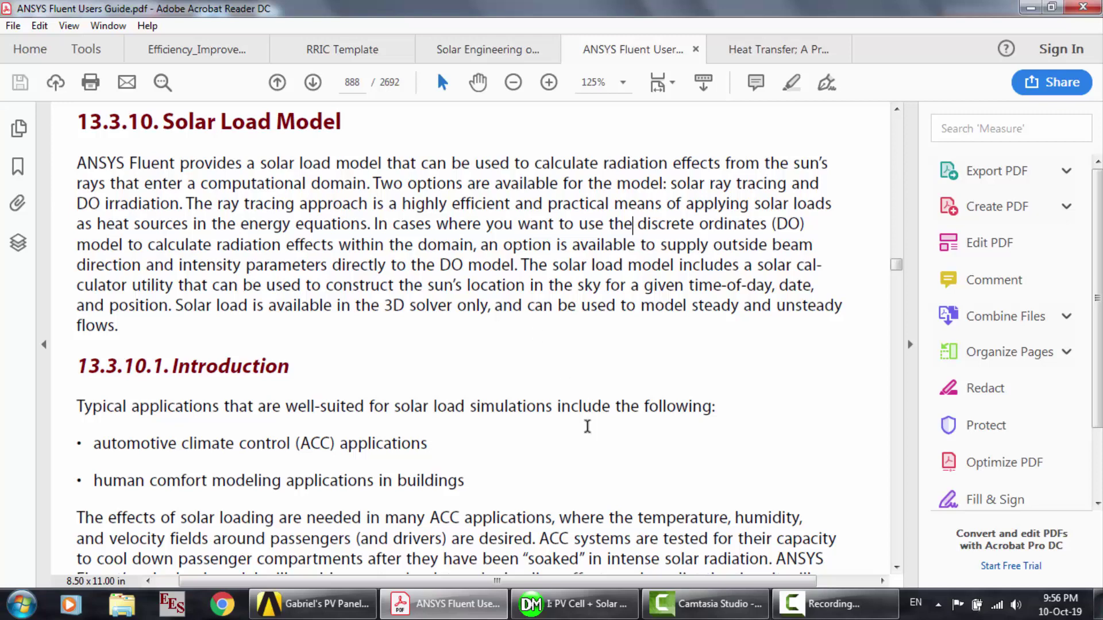
{"action": "key", "text": "alt+Tab"}
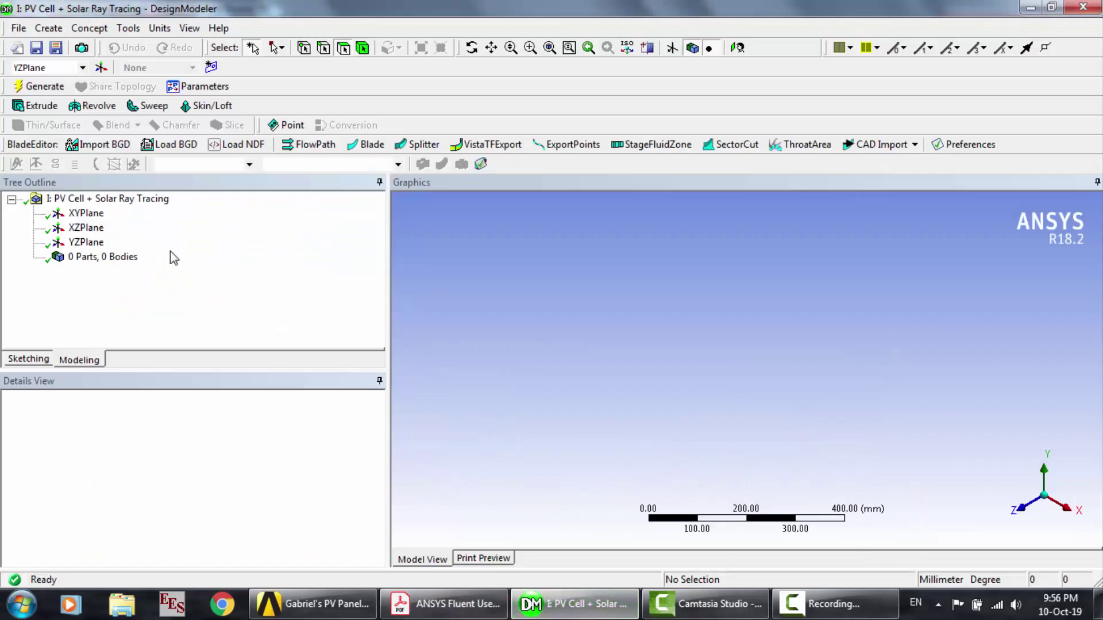
{"action": "left_click", "coordinate": [86, 214]}
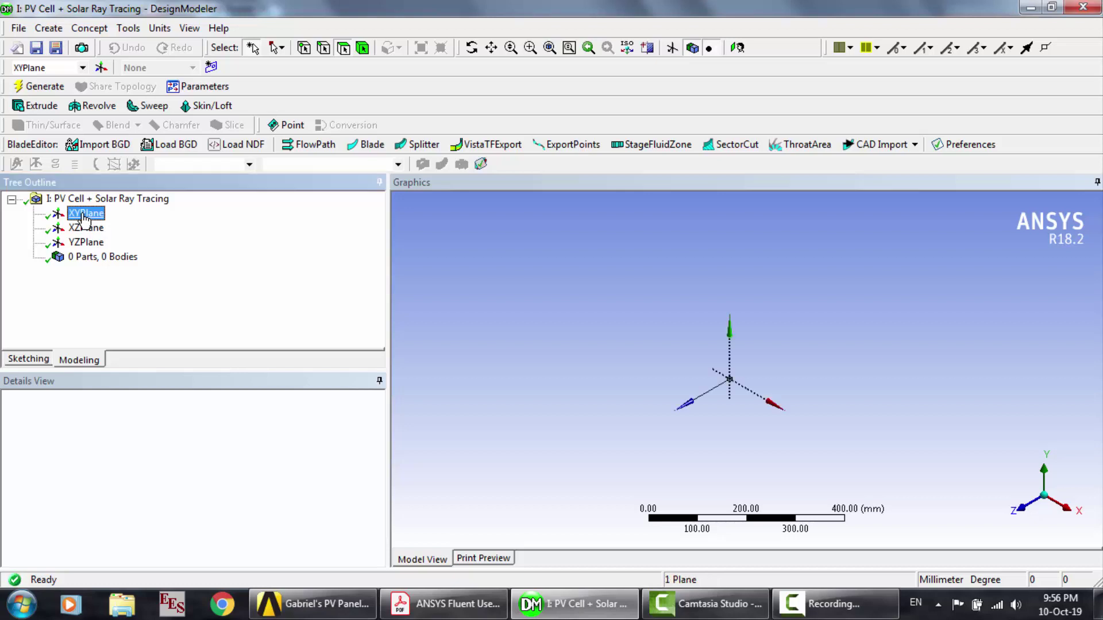
{"action": "left_click", "coordinate": [19, 31]}
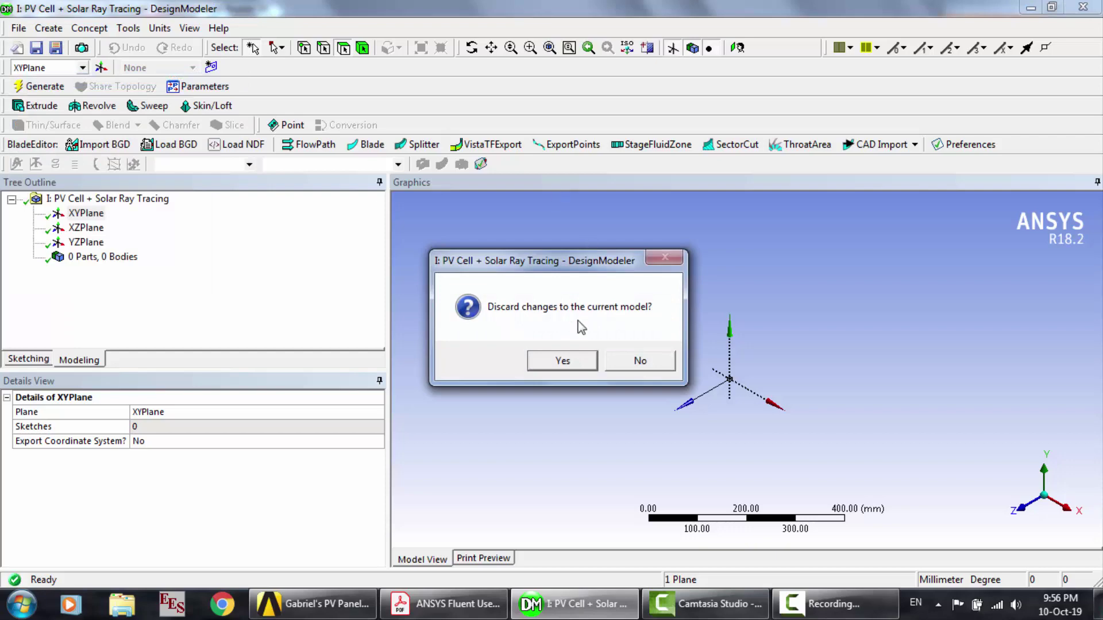
{"action": "left_click", "coordinate": [578, 357]}
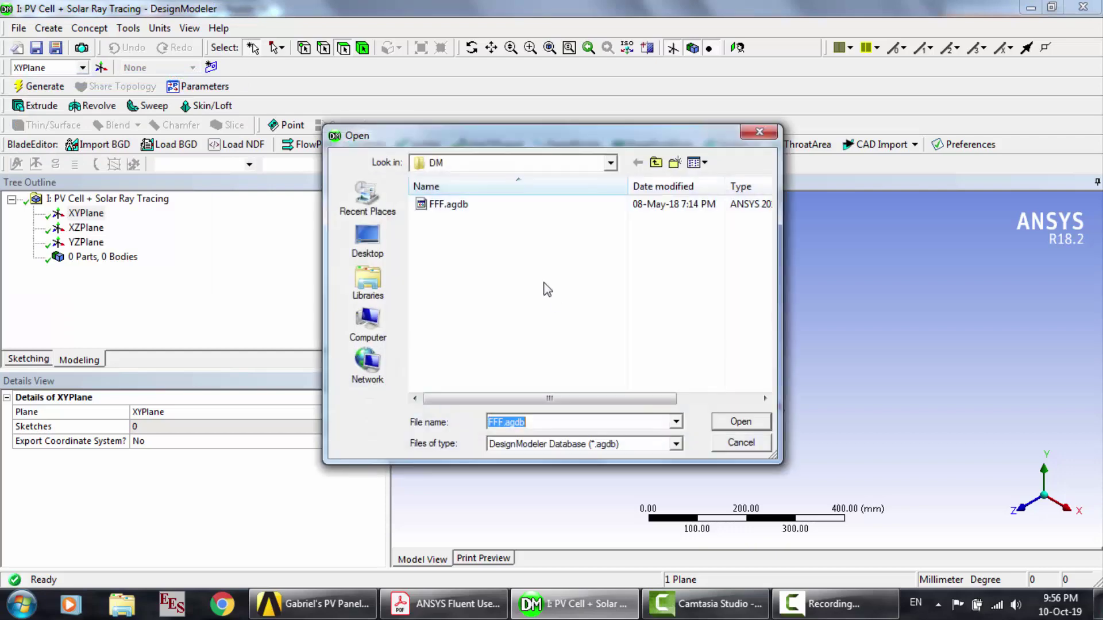
{"action": "double_click", "coordinate": [486, 204]}
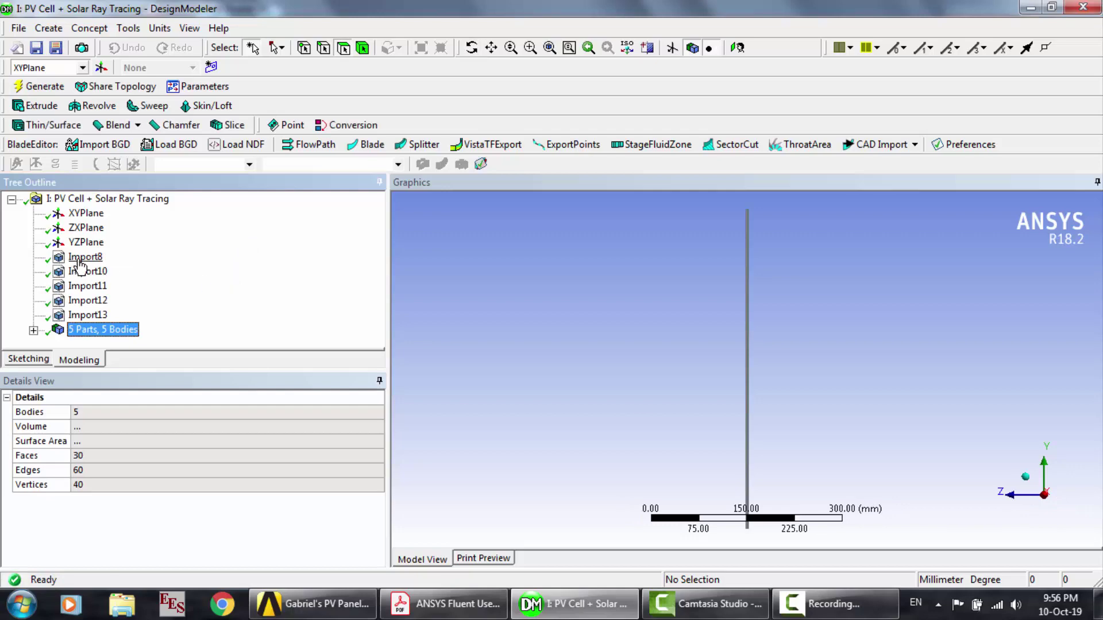
{"action": "left_click", "coordinate": [89, 256]}
Step: Switch to Acrobat Reader and close the ANSYS Fluent Users Guide and the Heat Transfer textbook
{"action": "left_click", "coordinate": [442, 603]}
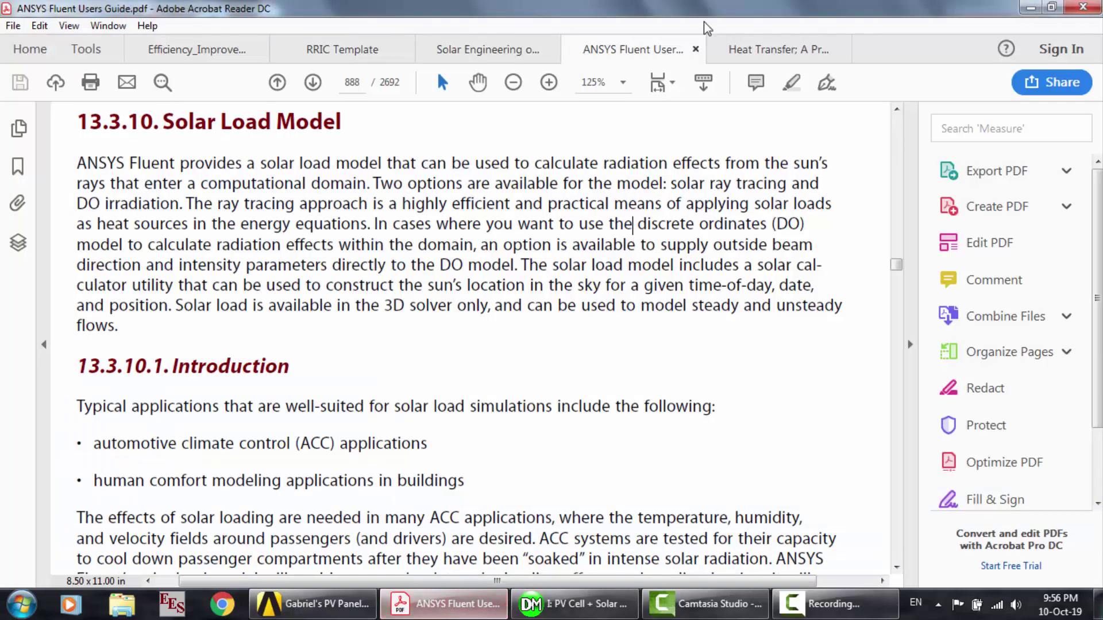
{"action": "left_click", "coordinate": [696, 50]}
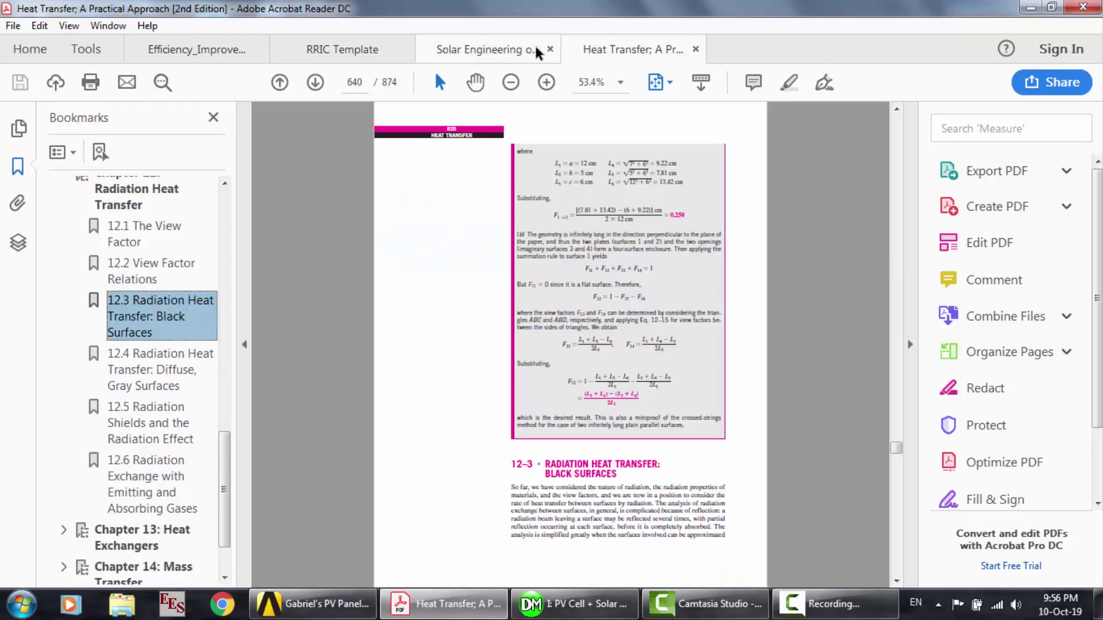
{"action": "left_click", "coordinate": [696, 50]}
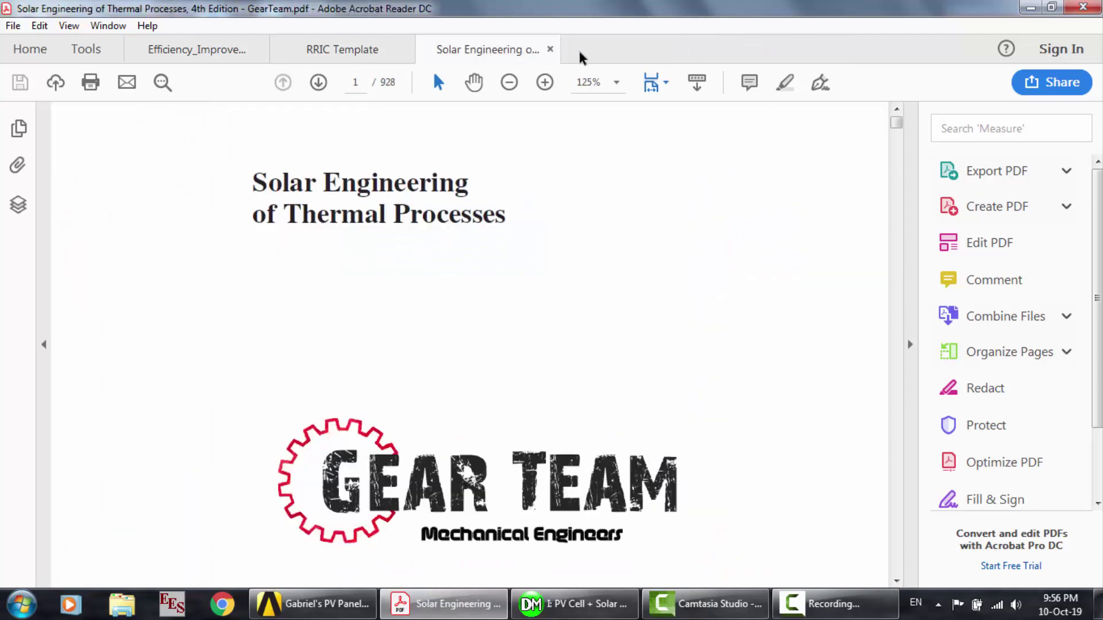
Step: Skim the Solar Engineering of Thermal Processes book through its clear-sky radiation and internal-flow heat transfer pages, and close it
{"action": "scroll", "coordinate": [528, 251], "scroll_direction": "down", "scroll_amount": 1}
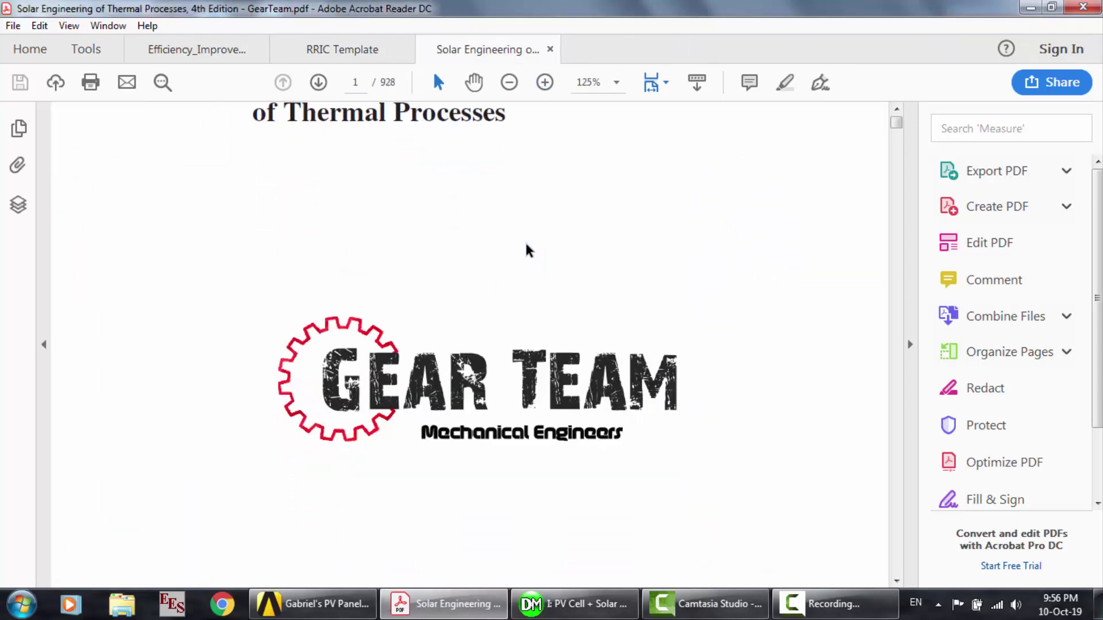
{"action": "scroll", "coordinate": [527, 251], "scroll_direction": "up", "scroll_amount": 1}
{"action": "scroll", "coordinate": [528, 251], "scroll_direction": "down", "scroll_amount": 10}
{"action": "scroll", "coordinate": [527, 246], "scroll_direction": "down", "scroll_amount": 15}
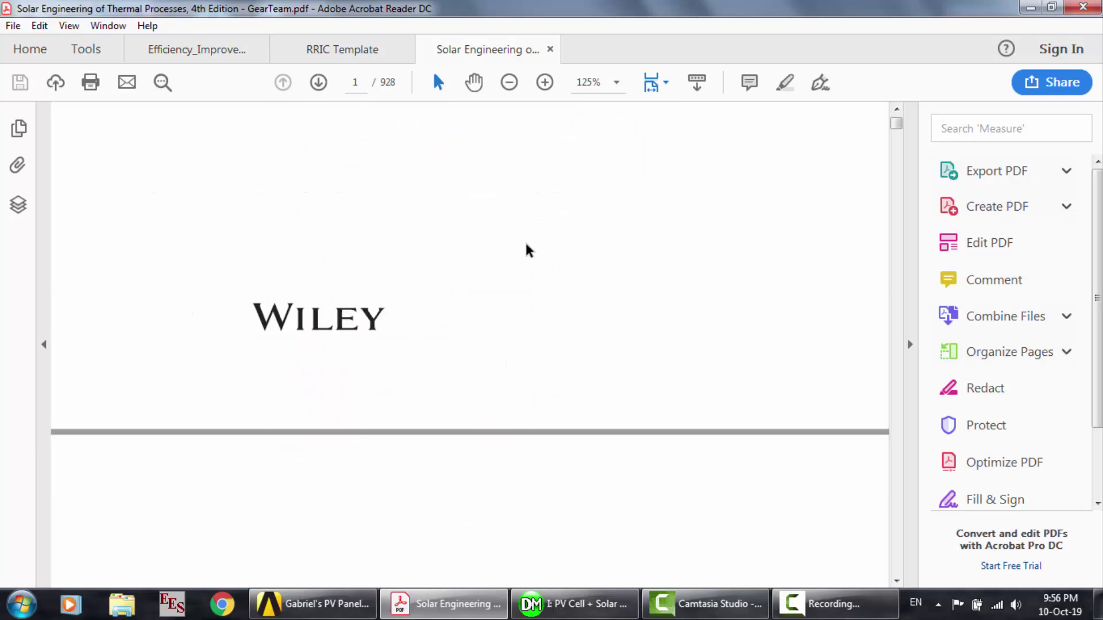
{"action": "left_click_drag", "start_coordinate": [897, 128], "coordinate": [897, 171]}
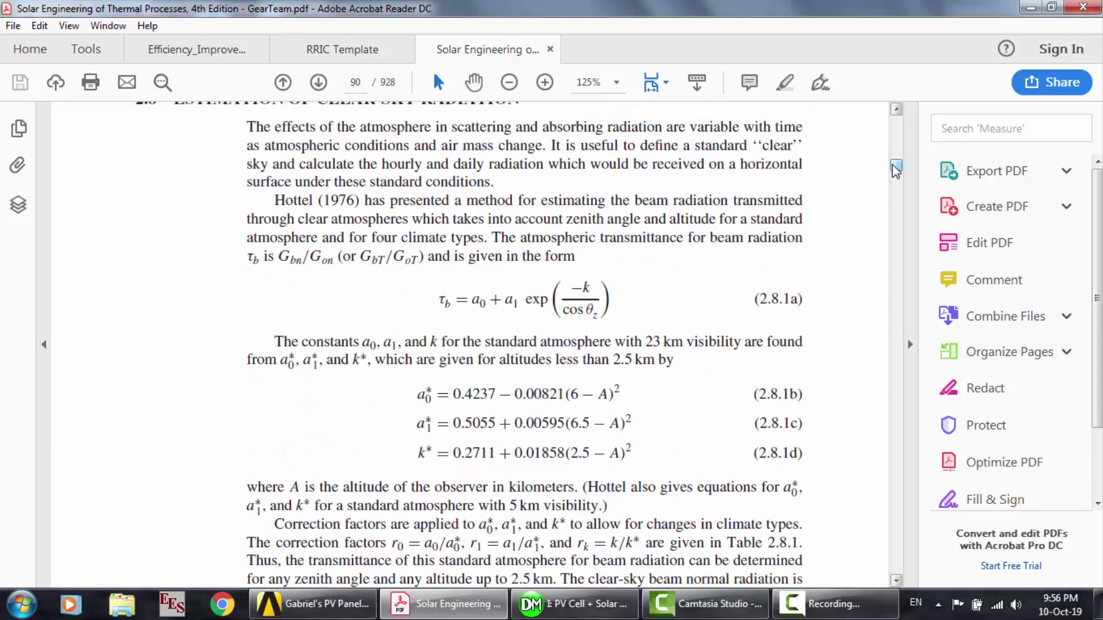
{"action": "left_click_drag", "start_coordinate": [895, 166], "coordinate": [901, 216]}
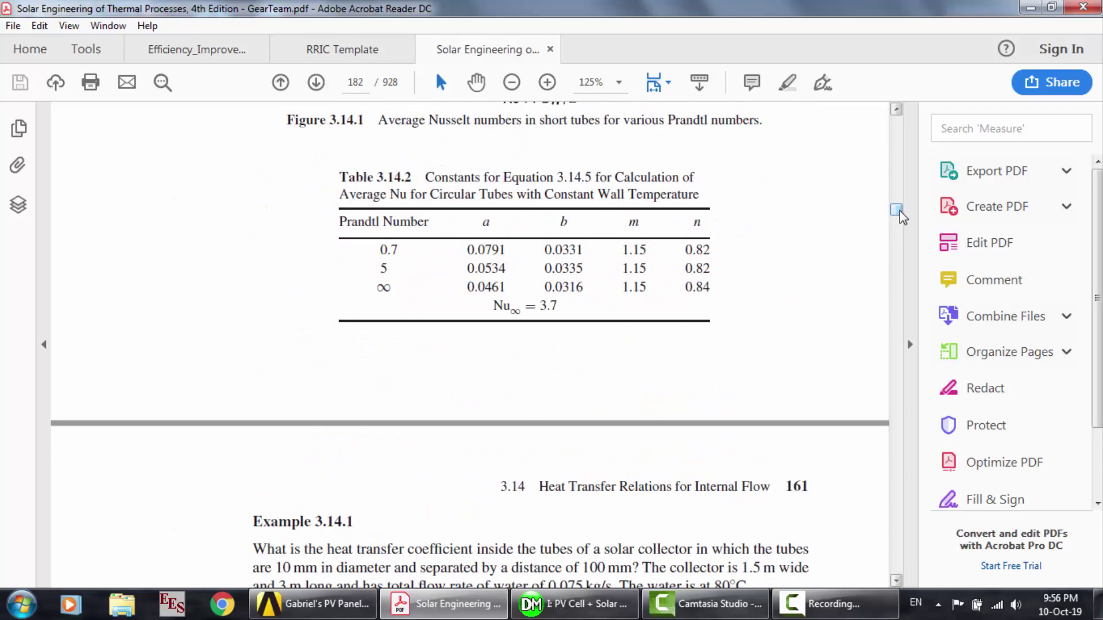
{"action": "left_click", "coordinate": [550, 50]}
Step: Look back through the RRIC Template paper, and open the Efficiency Improvement of Photovoltaic Panels paper at its title page
{"action": "scroll", "coordinate": [365, 244], "scroll_direction": "up", "scroll_amount": 10}
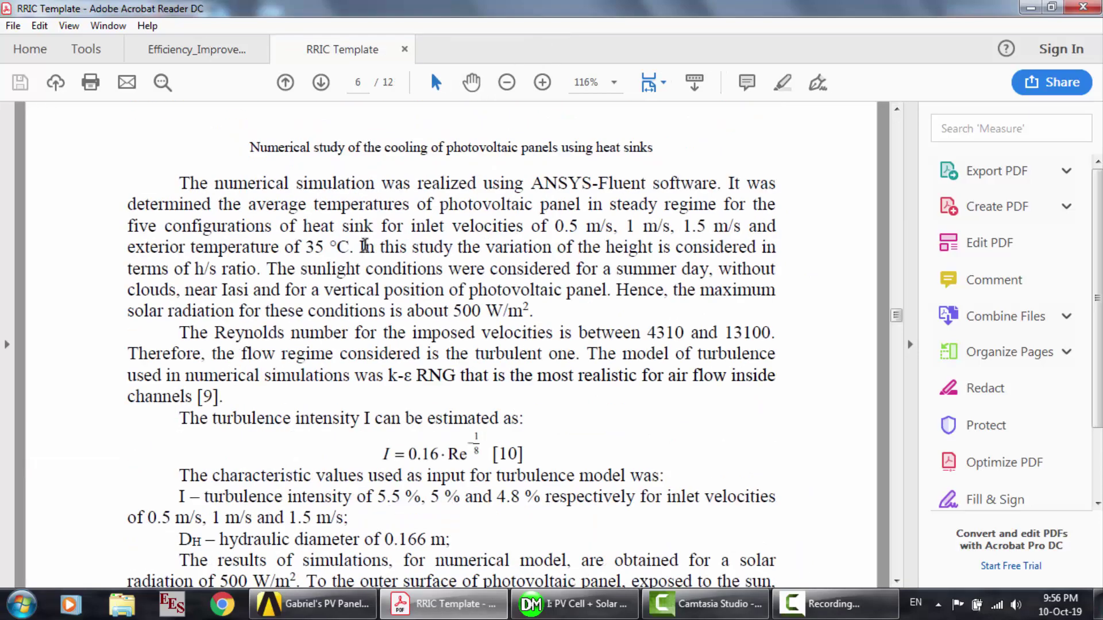
{"action": "scroll", "coordinate": [364, 244], "scroll_direction": "up", "scroll_amount": 20}
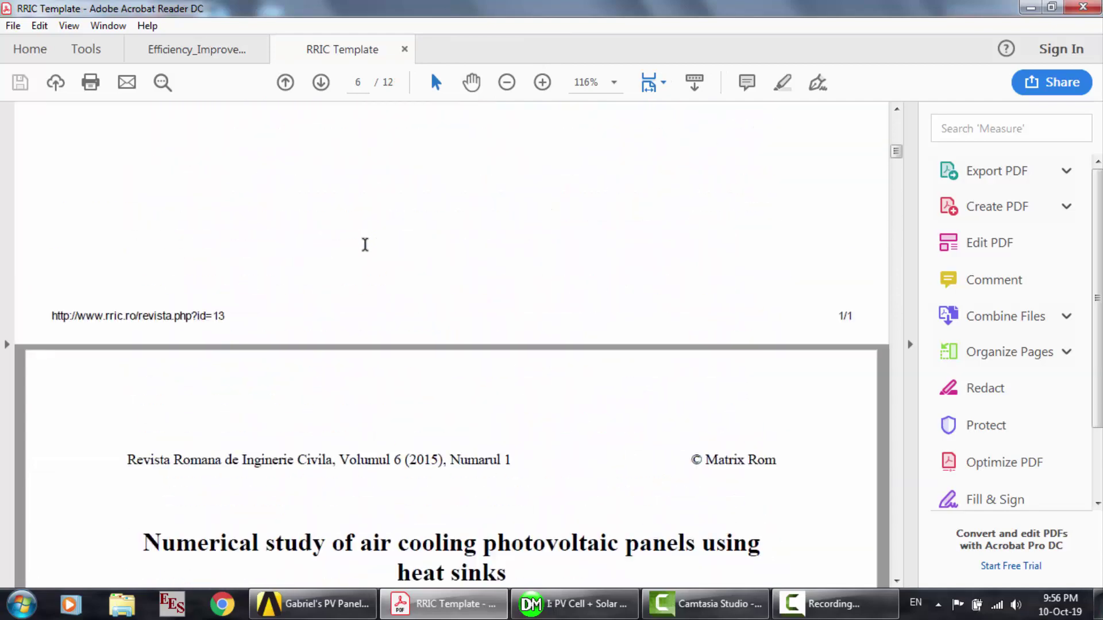
{"action": "left_click", "coordinate": [229, 50]}
{"action": "scroll", "coordinate": [481, 251], "scroll_direction": "up", "scroll_amount": 10}
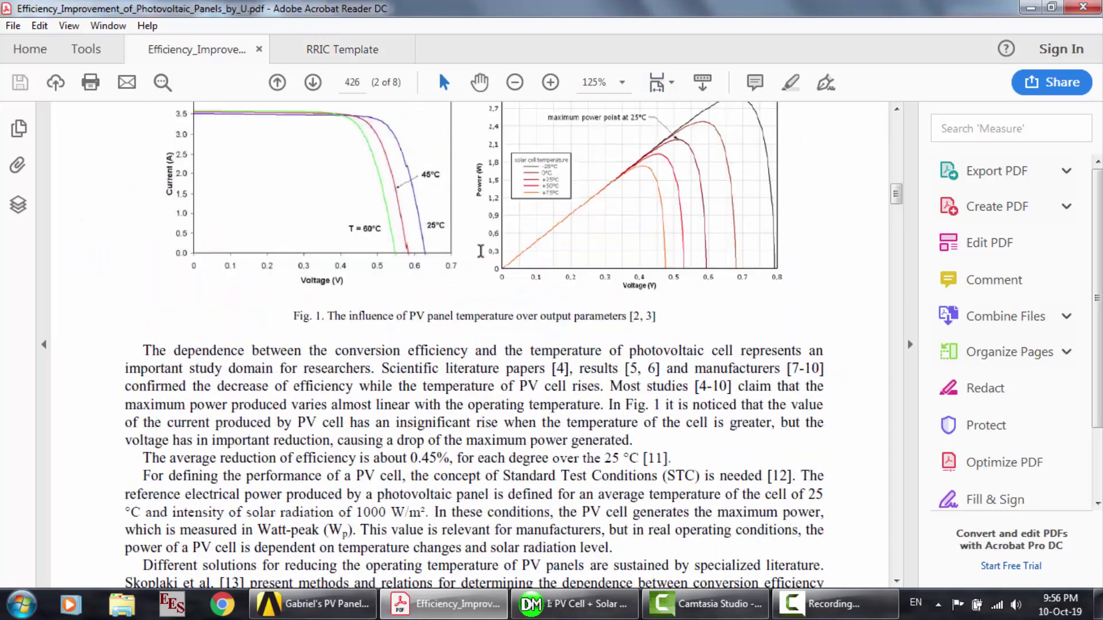
{"action": "scroll", "coordinate": [481, 251], "scroll_direction": "up", "scroll_amount": 8}
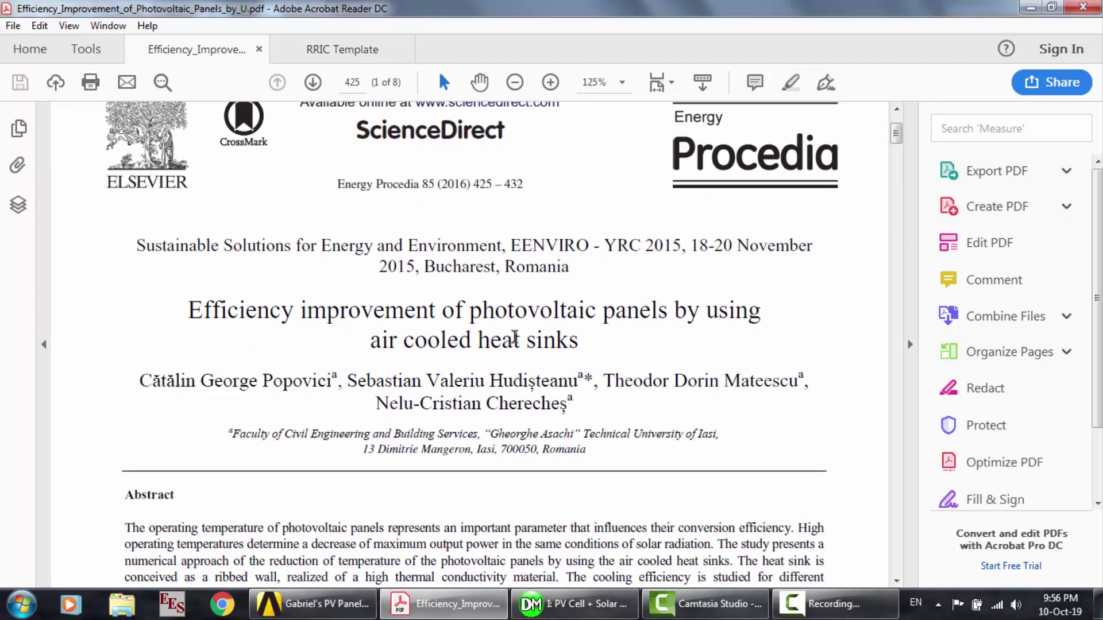
Step: Read the paper's abstract, Table 1 of photovoltaic layer properties, the problem description, the numerical approach and the Fig. 2 geometry
{"action": "scroll", "coordinate": [515, 338], "scroll_direction": "down", "scroll_amount": 15}
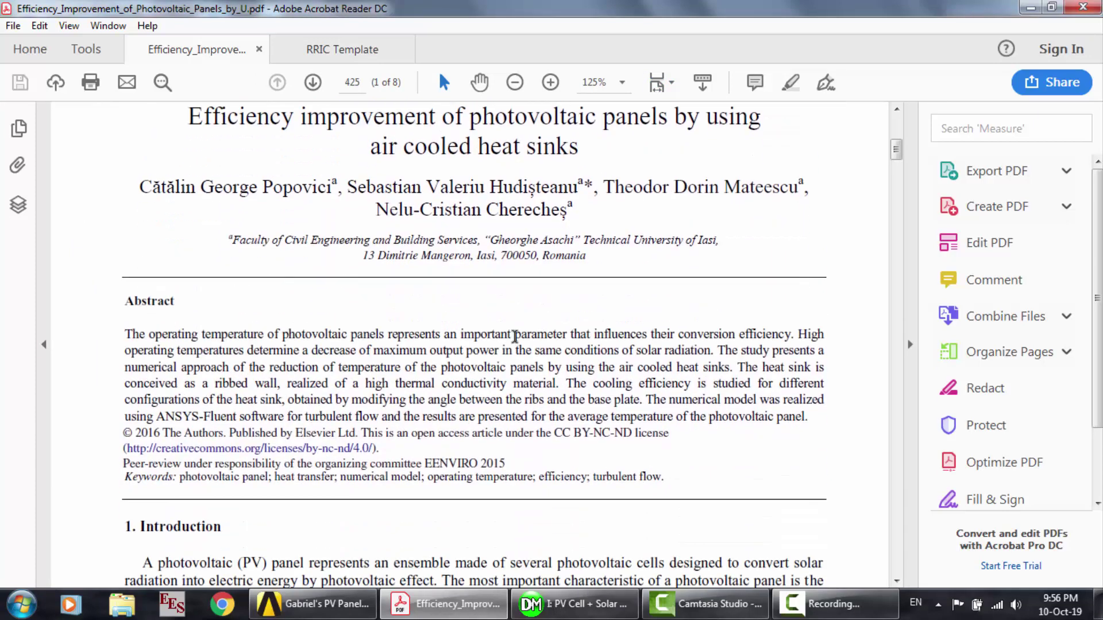
{"action": "scroll", "coordinate": [515, 337], "scroll_direction": "down", "scroll_amount": 15}
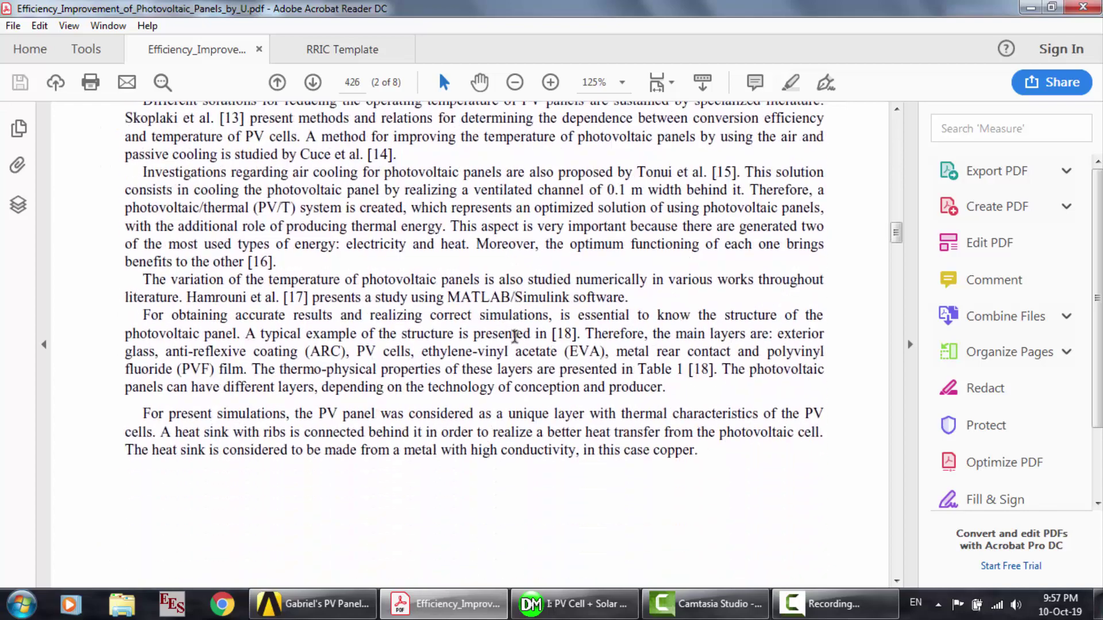
{"action": "scroll", "coordinate": [515, 337], "scroll_direction": "up", "scroll_amount": 5}
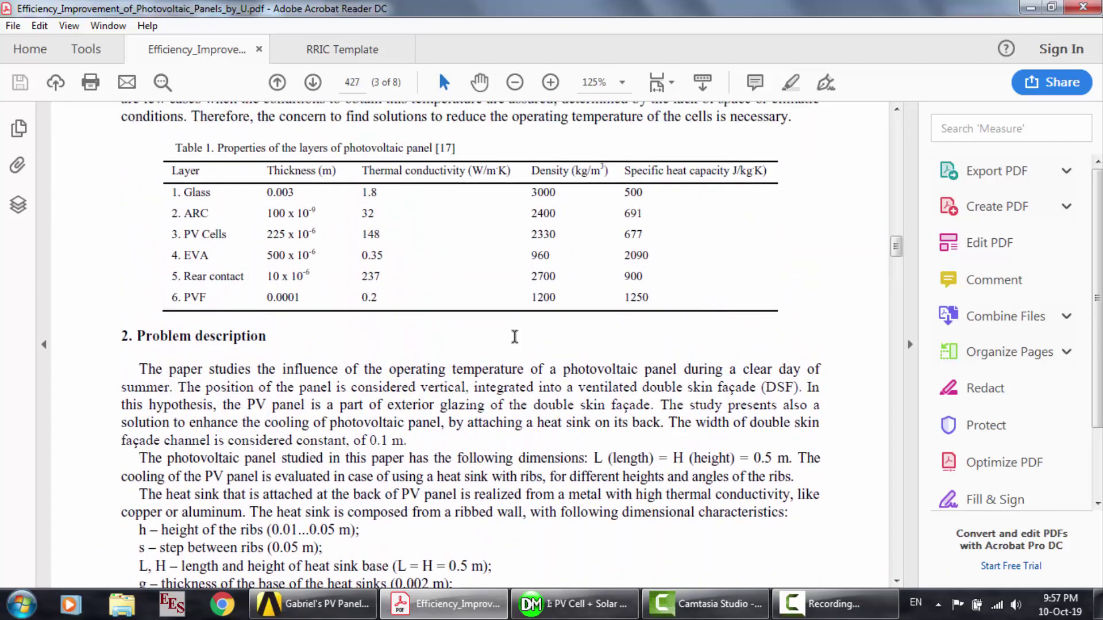
{"action": "scroll", "coordinate": [328, 325], "scroll_direction": "down", "scroll_amount": 4}
{"action": "scroll", "coordinate": [328, 325], "scroll_direction": "up", "scroll_amount": 3}
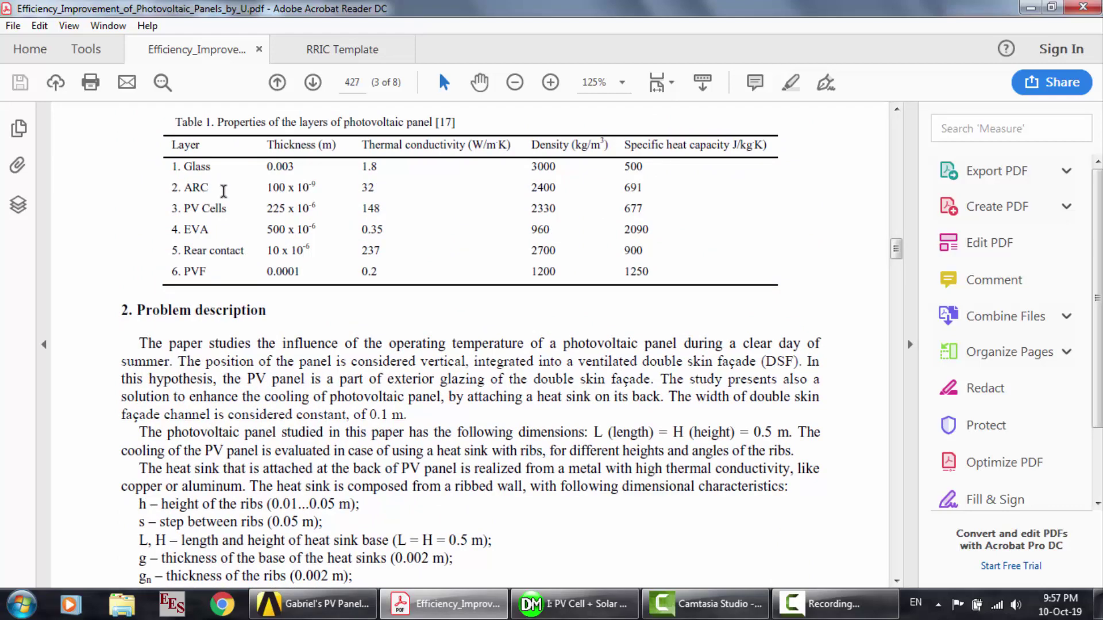
{"action": "scroll", "coordinate": [431, 268], "scroll_direction": "down", "scroll_amount": 15}
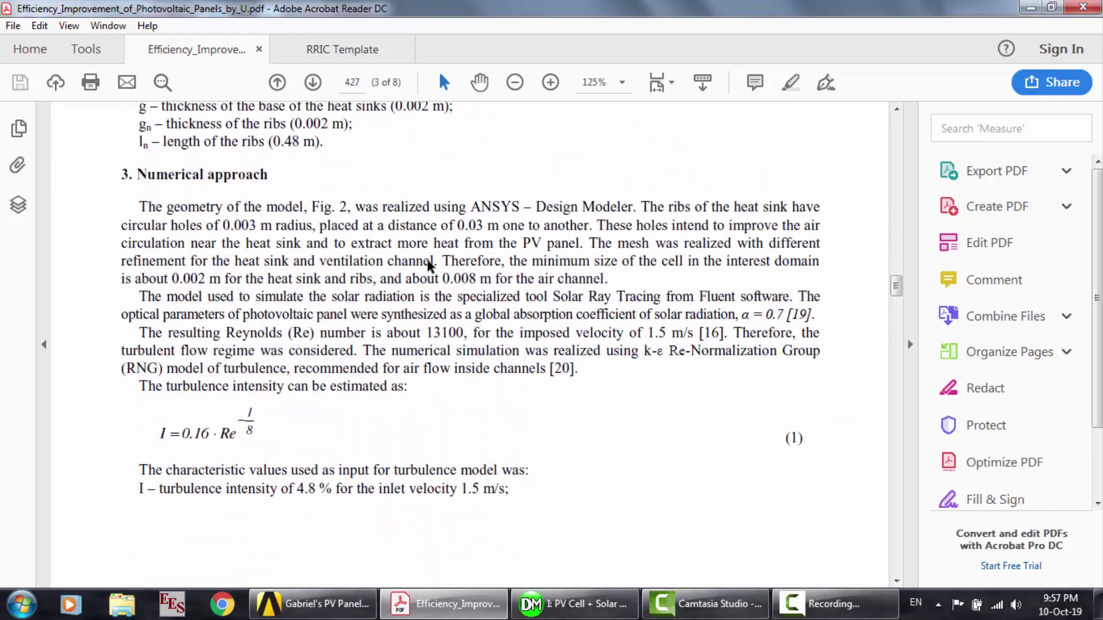
{"action": "scroll", "coordinate": [428, 265], "scroll_direction": "down", "scroll_amount": 1}
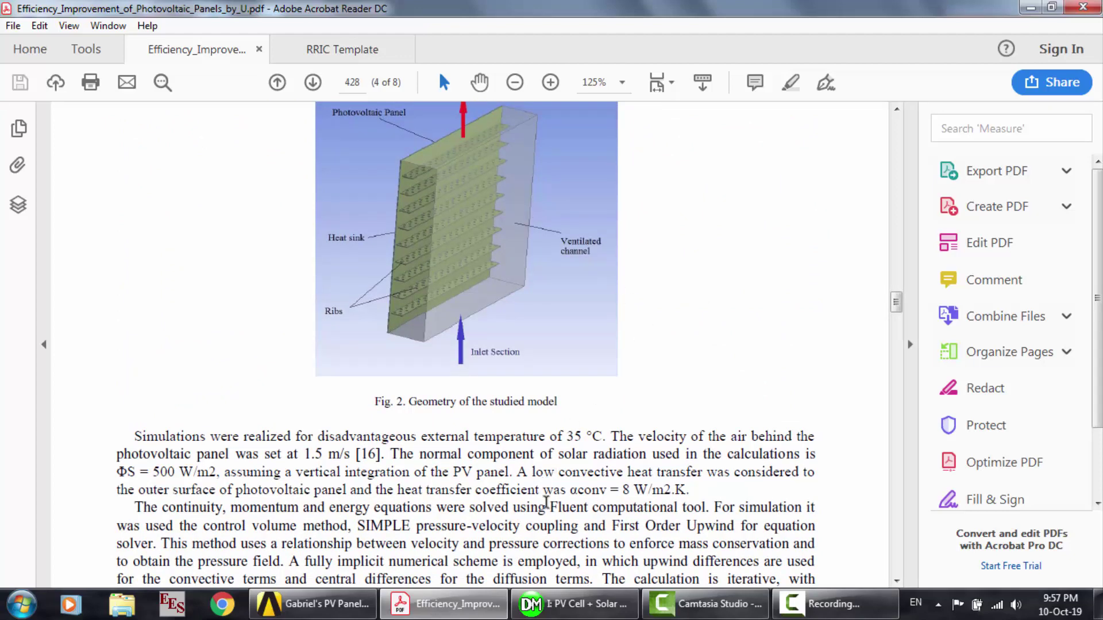
Step: Switch to DesignModeler, rotate the panel to an angled view, and review the imported layers from Import8 through Import13
{"action": "left_click", "coordinate": [572, 604]}
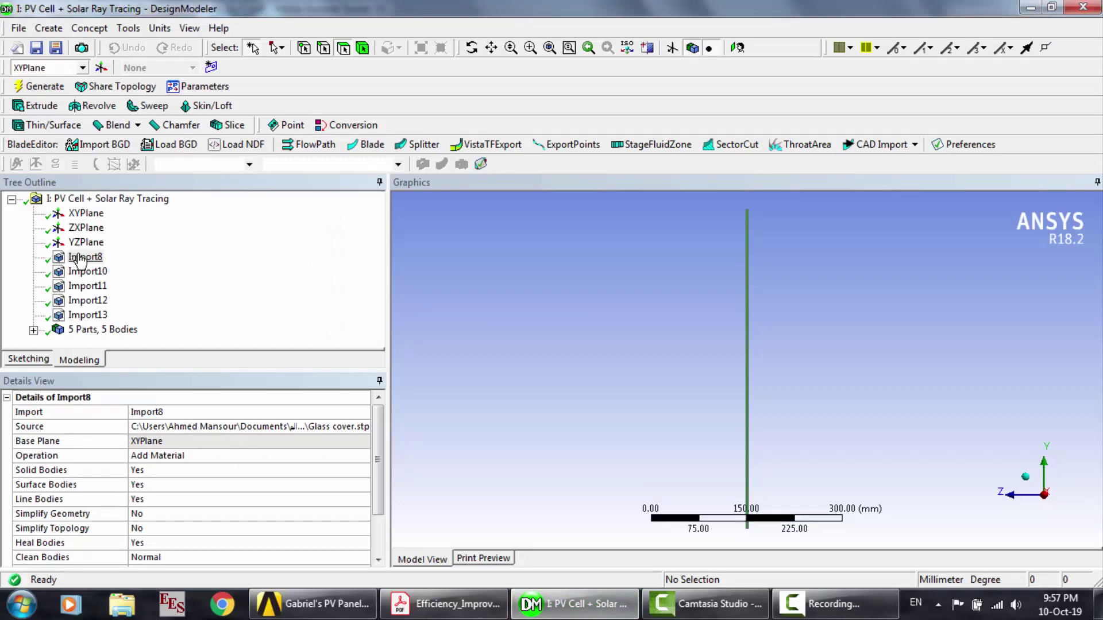
{"action": "left_click", "coordinate": [87, 272]}
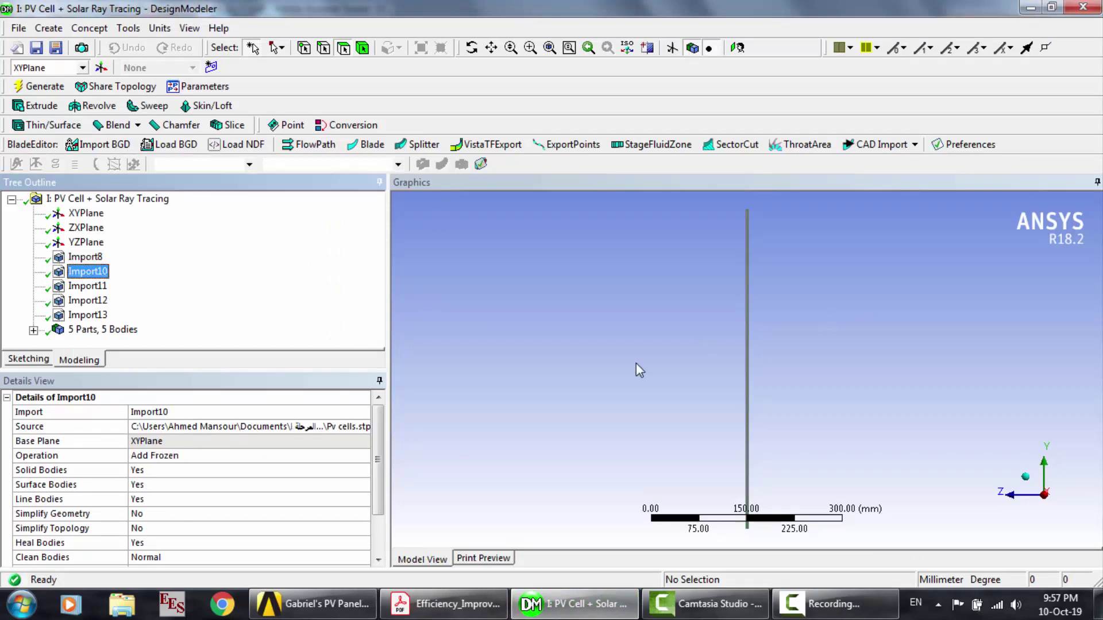
{"action": "left_click", "coordinate": [472, 48]}
{"action": "left_click_drag", "start_coordinate": [688, 326], "coordinate": [715, 330]}
{"action": "left_click", "coordinate": [85, 270]}
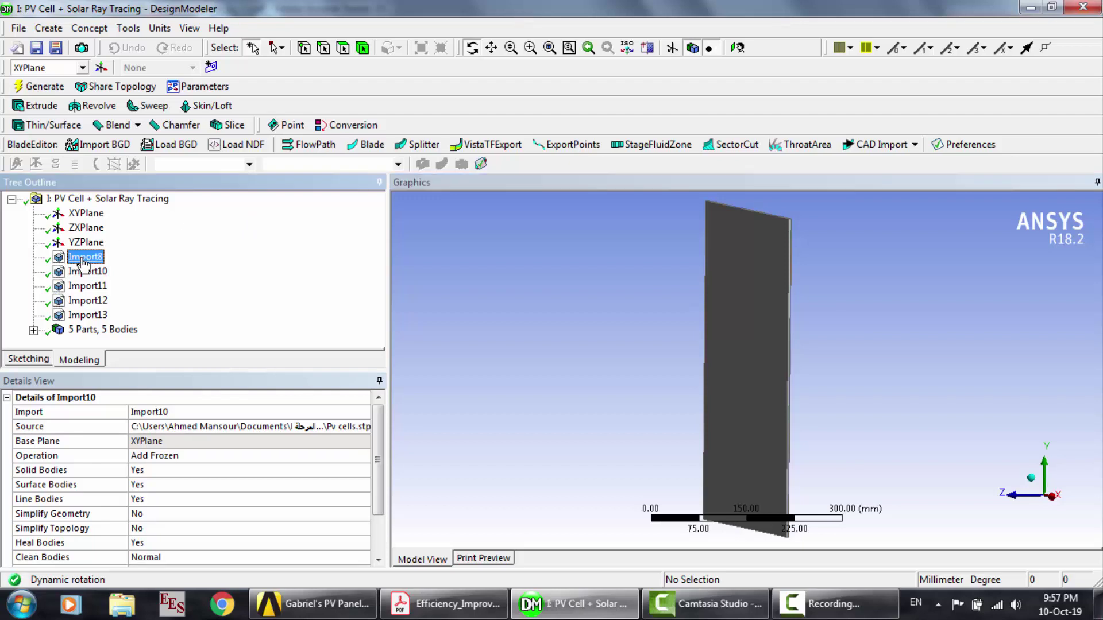
{"action": "key", "text": "Down"}
{"action": "key", "text": "Down"}
{"action": "key", "text": "Down"}
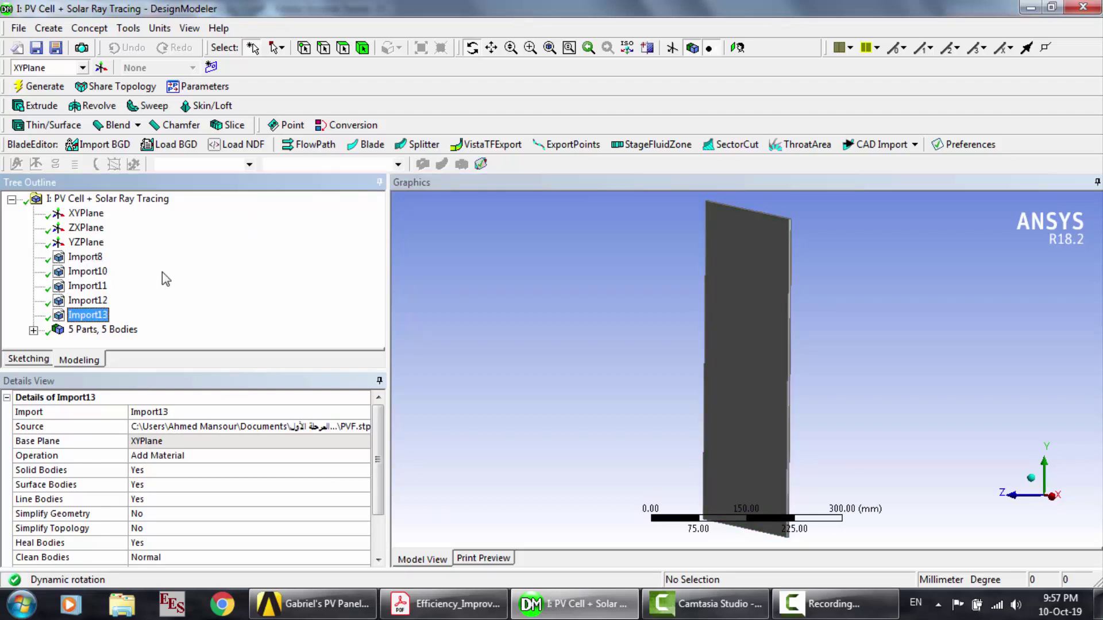
Step: Expand the parts and bodies list, rotate the panel, and review its glass cover, Pv cells, EVA, rear contact and PVF bodies
{"action": "left_click", "coordinate": [33, 331]}
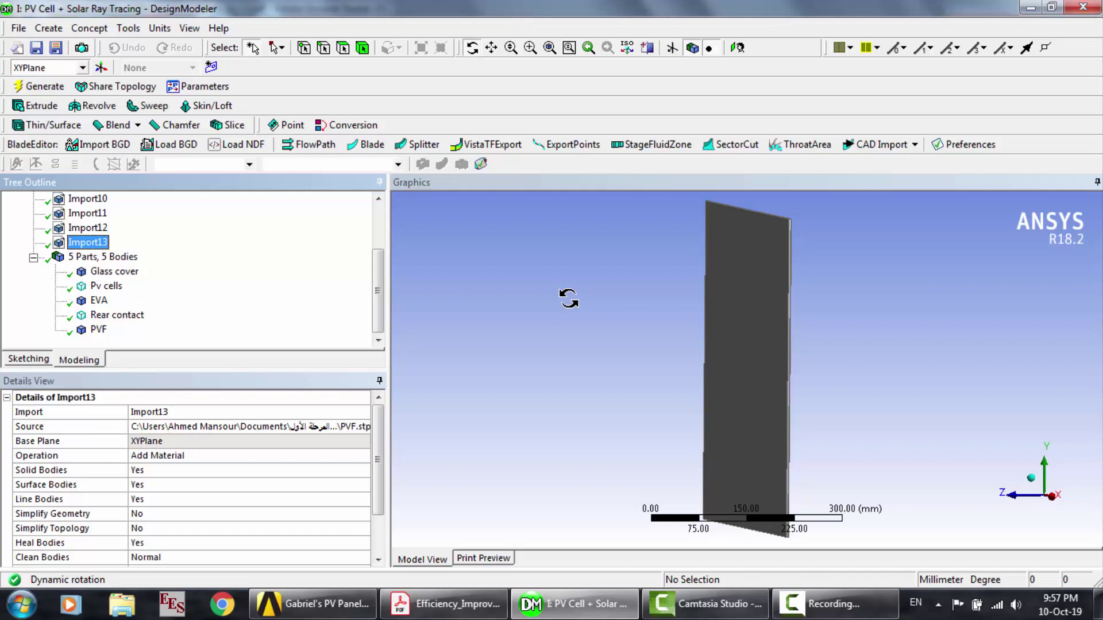
{"action": "mouse_move", "coordinate": [644, 298]}
{"action": "left_mouse_down"}
{"action": "mouse_move", "coordinate": [717, 311]}
{"action": "mouse_move", "coordinate": [657, 309]}
{"action": "left_mouse_up"}
{"action": "left_click", "coordinate": [291, 284]}
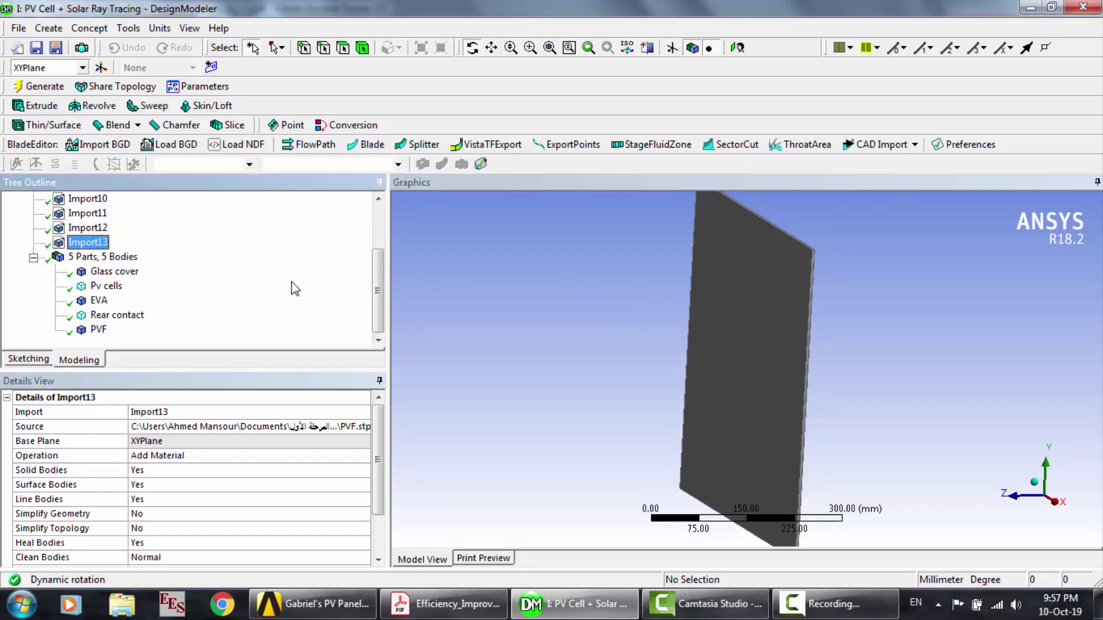
{"action": "left_click", "coordinate": [116, 258]}
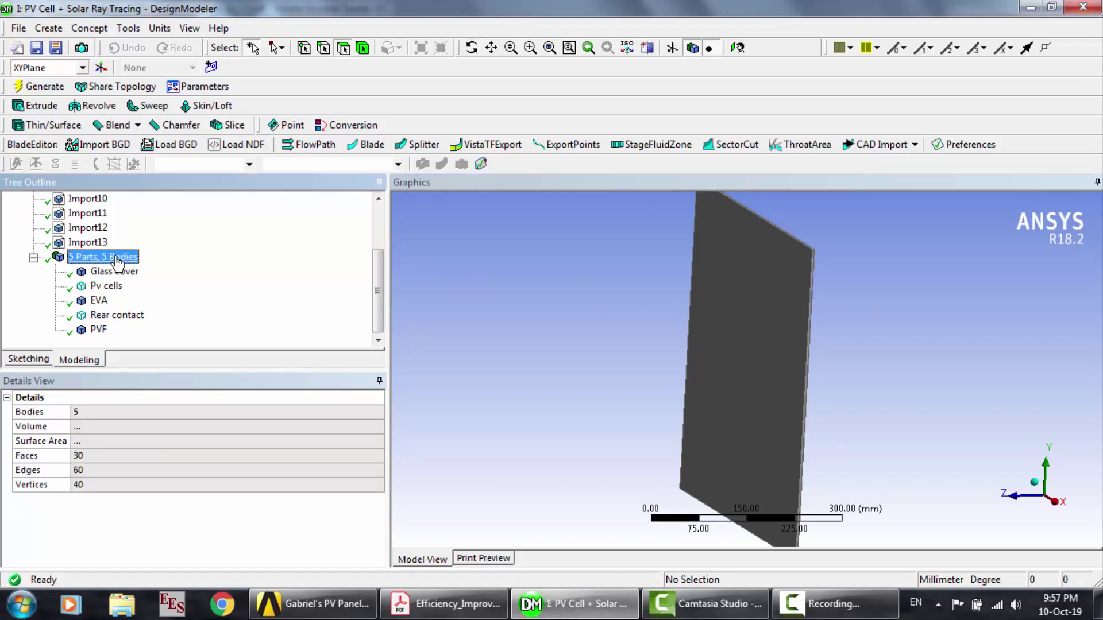
{"action": "right_click", "coordinate": [118, 263]}
{"action": "left_click", "coordinate": [218, 247]}
{"action": "scroll", "coordinate": [218, 247], "scroll_direction": "up", "scroll_amount": 2}
Step: Switch to the RRIC Template paper in Acrobat Reader and highlight the PV Cells layer in Table 1 of thermo-physical properties
{"action": "left_click", "coordinate": [446, 604]}
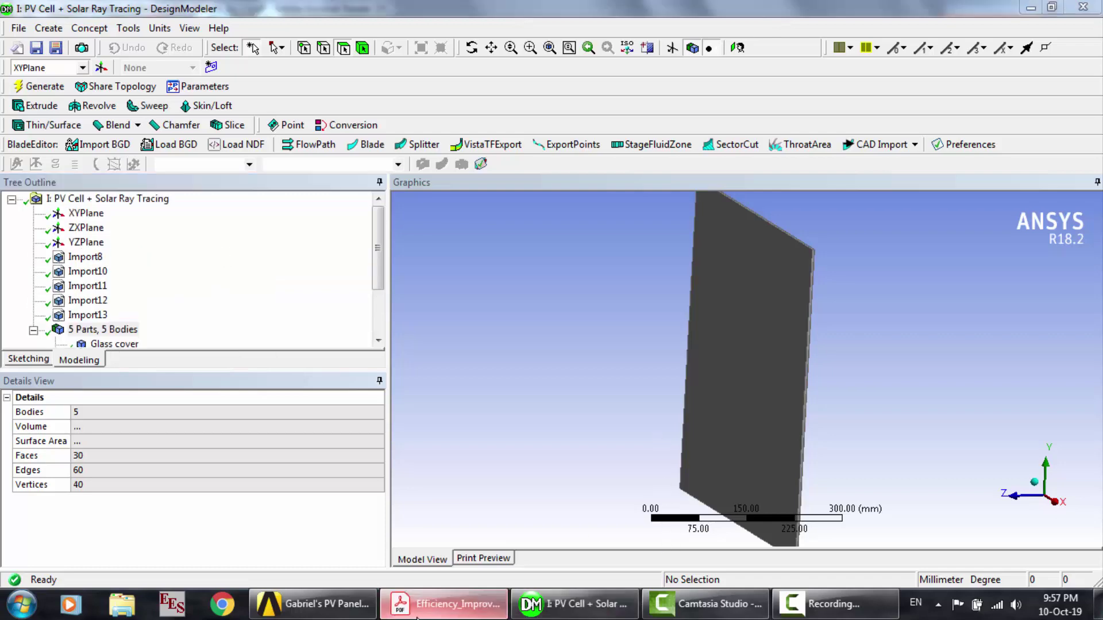
{"action": "scroll", "coordinate": [516, 313], "scroll_direction": "up", "scroll_amount": 1}
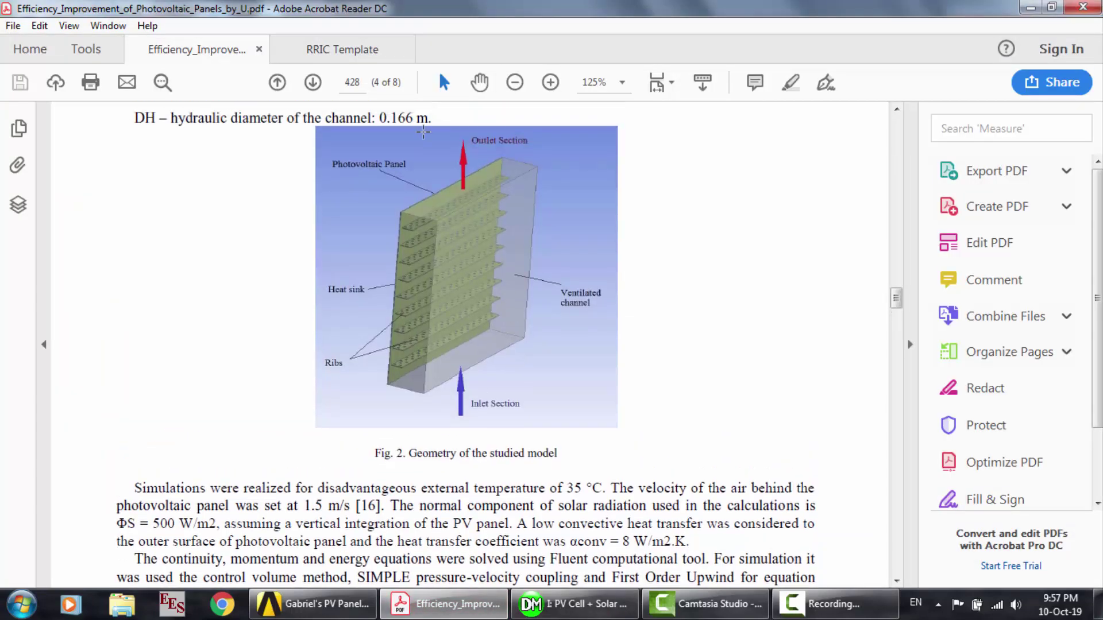
{"action": "left_click", "coordinate": [352, 49]}
{"action": "scroll", "coordinate": [546, 259], "scroll_direction": "down", "scroll_amount": 20}
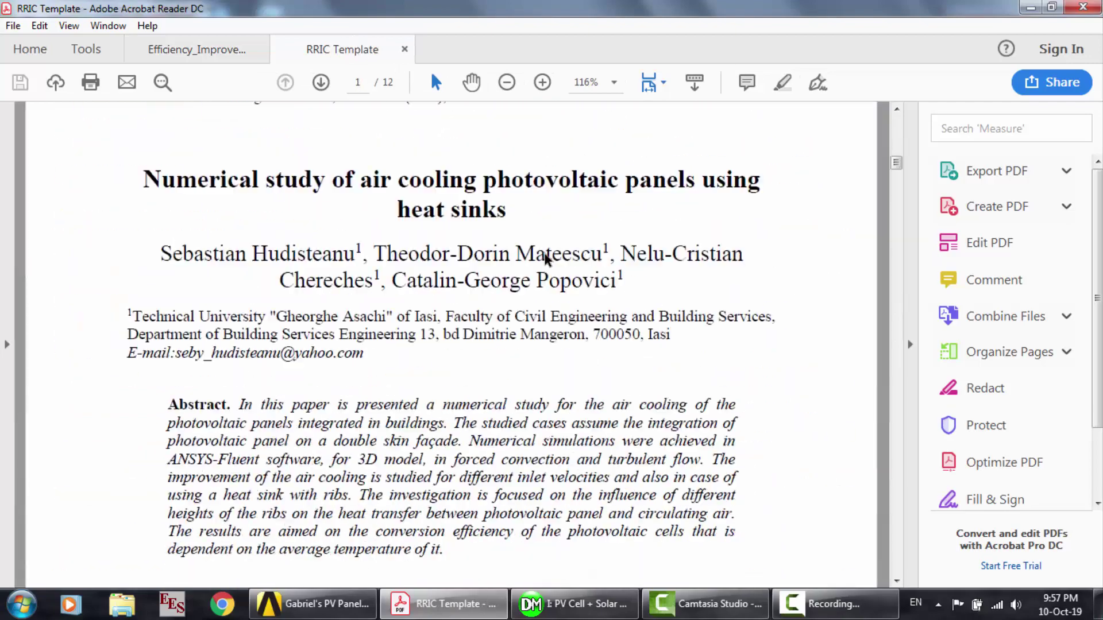
{"action": "scroll", "coordinate": [545, 259], "scroll_direction": "down", "scroll_amount": 15}
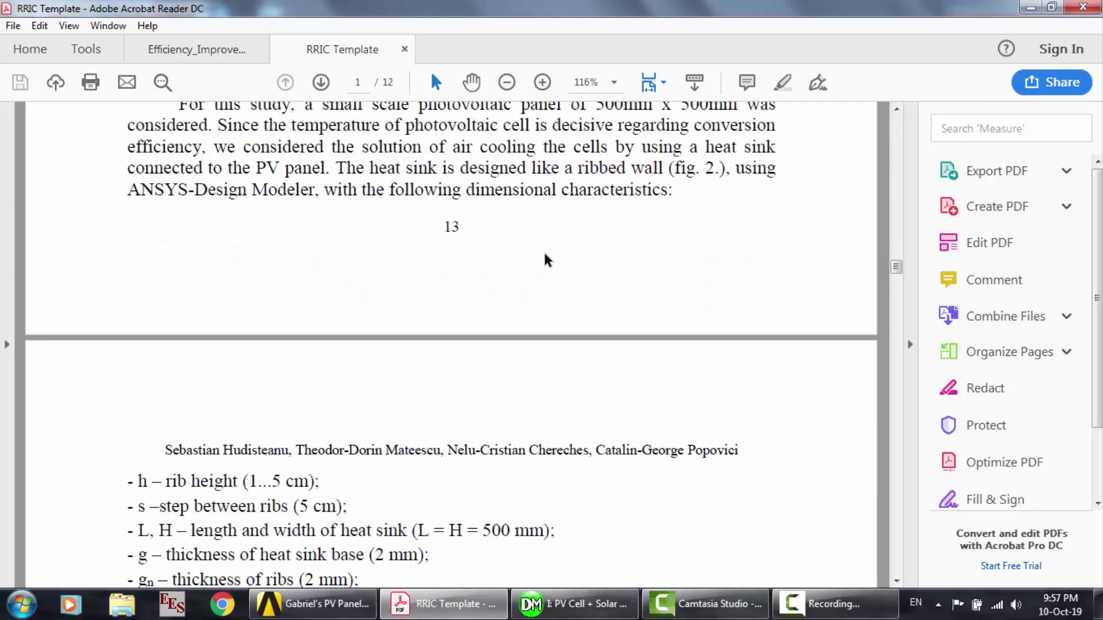
{"action": "scroll", "coordinate": [546, 258], "scroll_direction": "up", "scroll_amount": 5}
{"action": "scroll", "coordinate": [548, 259], "scroll_direction": "up", "scroll_amount": 3}
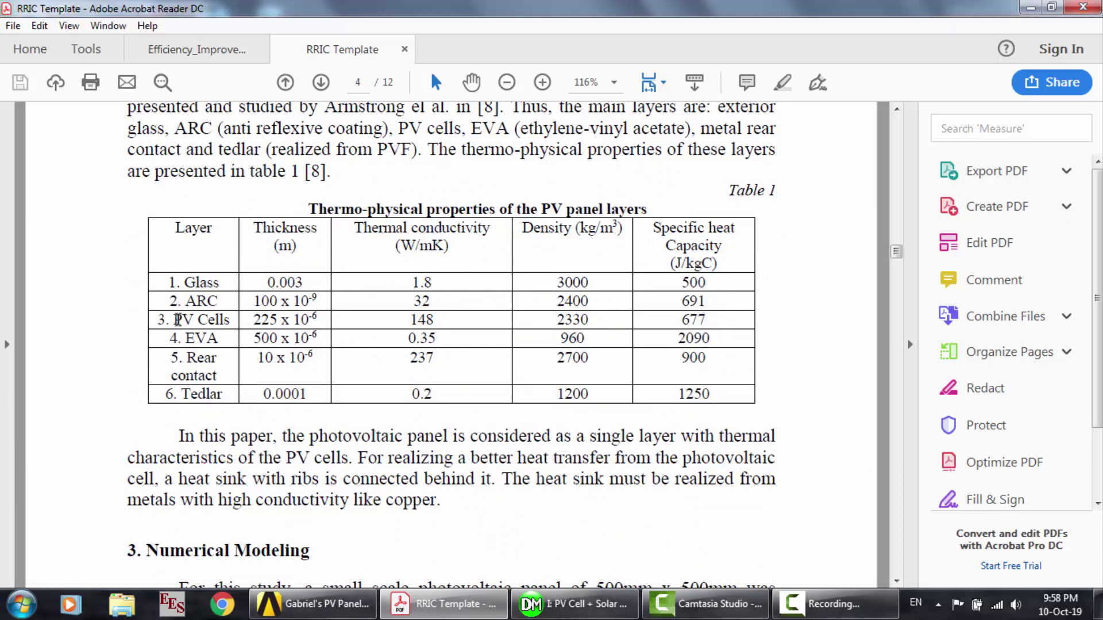
{"action": "left_click_drag", "start_coordinate": [172, 316], "coordinate": [228, 315]}
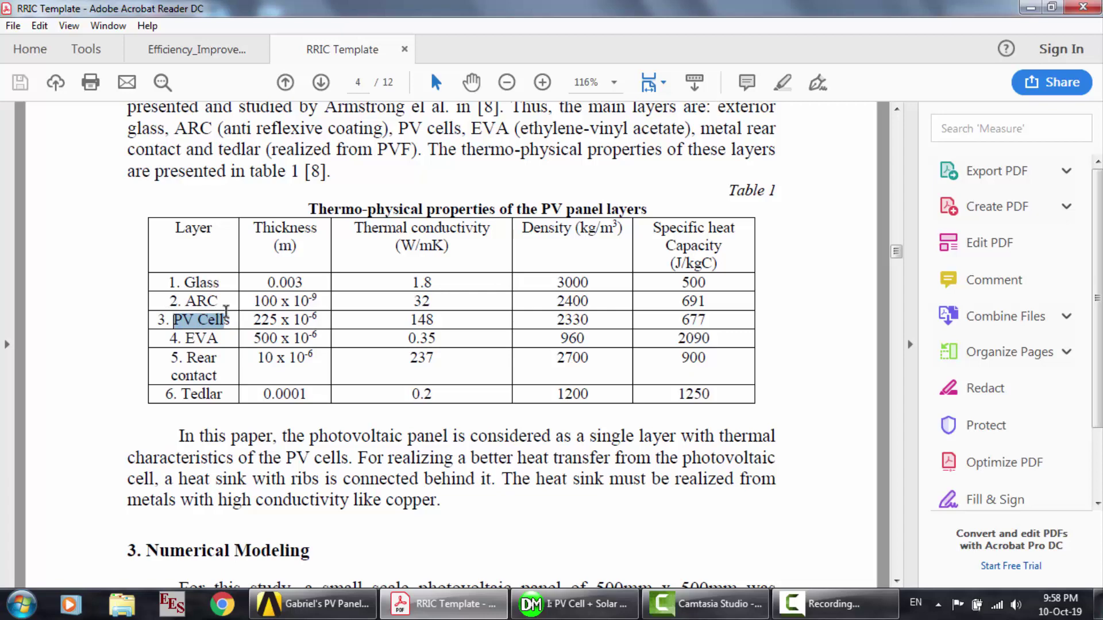
Step: Switch back to DesignModeler and delete Import8, Import11, Import12 and Import13, keeping only the Import10 Pv cells layer
{"action": "left_click", "coordinate": [575, 604]}
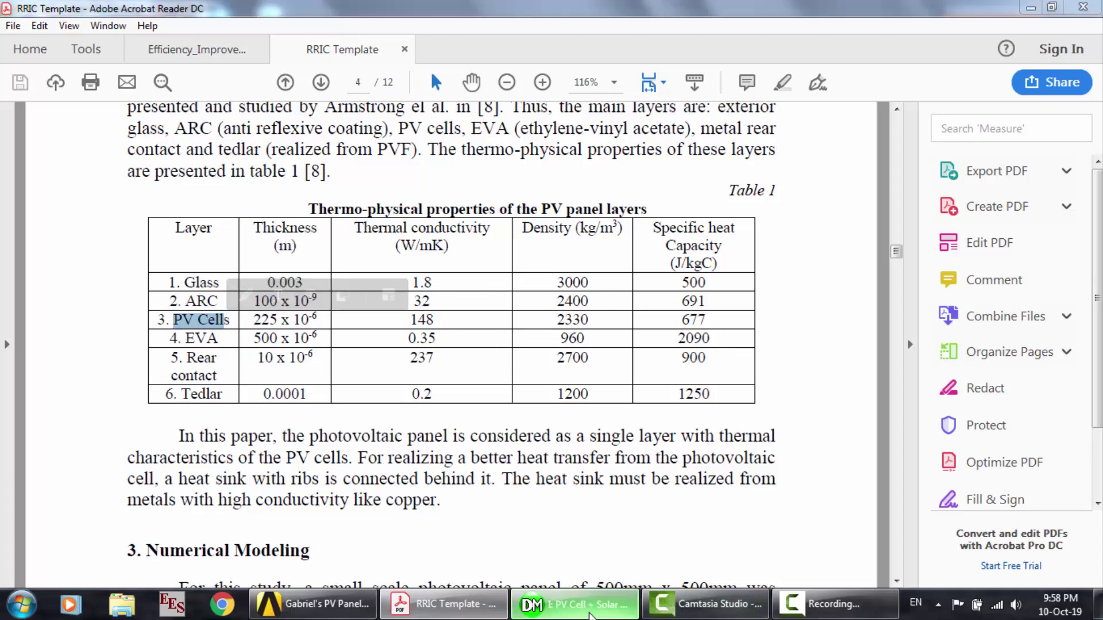
{"action": "left_click", "coordinate": [92, 258]}
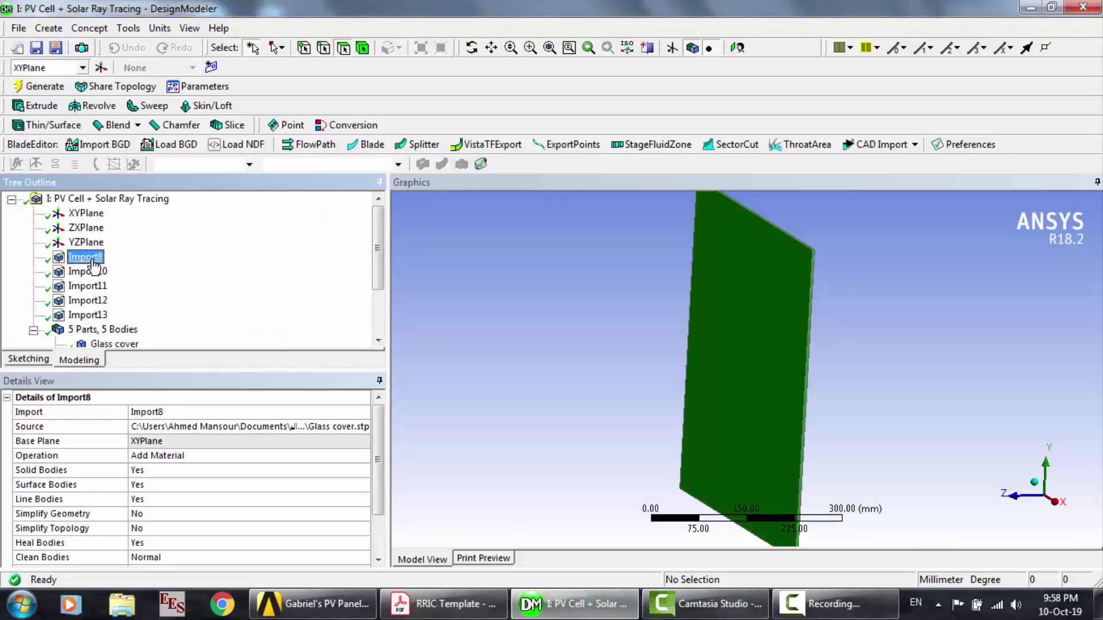
{"action": "key", "text": "Delete"}
{"action": "key", "text": "Return"}
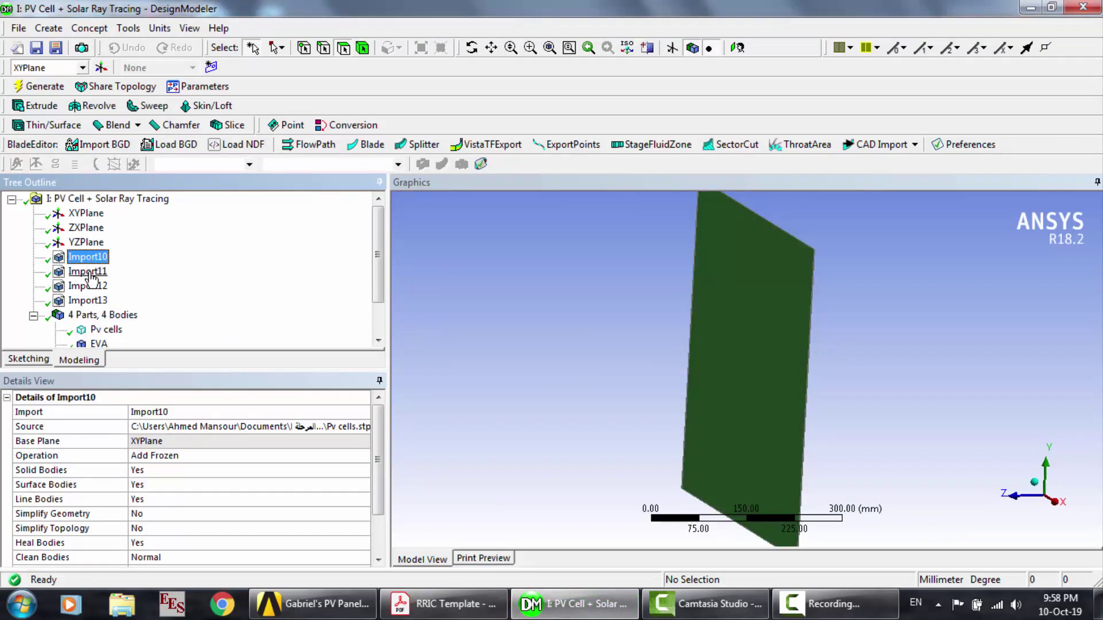
{"action": "left_click", "coordinate": [92, 272]}
{"action": "left_click", "coordinate": [96, 304], "text": "shift"}
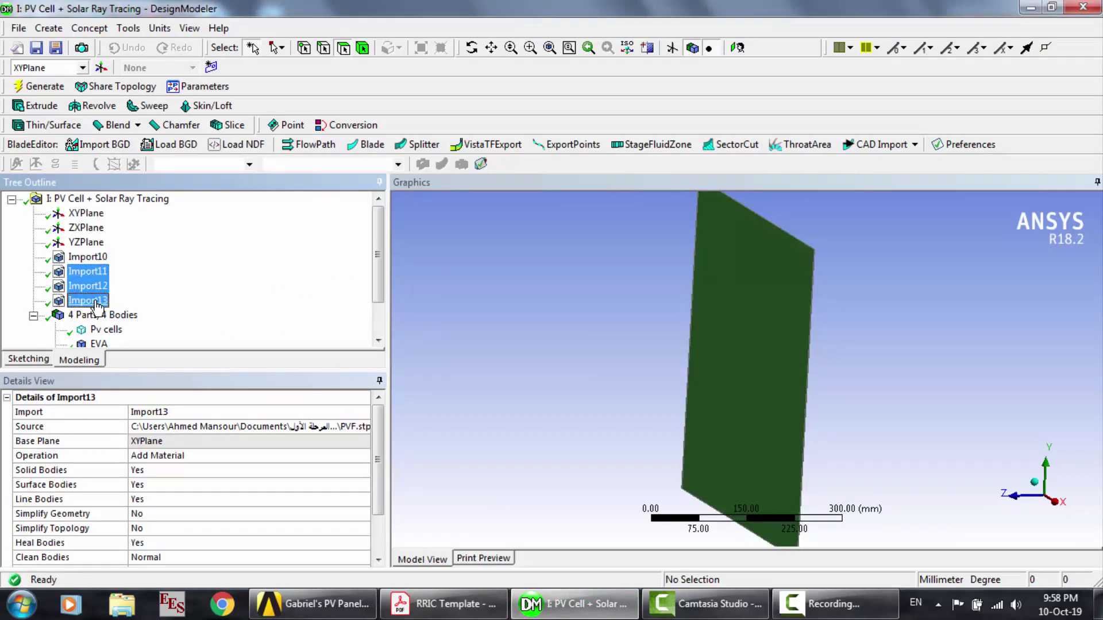
{"action": "key", "text": "Delete"}
{"action": "key", "text": "Return"}
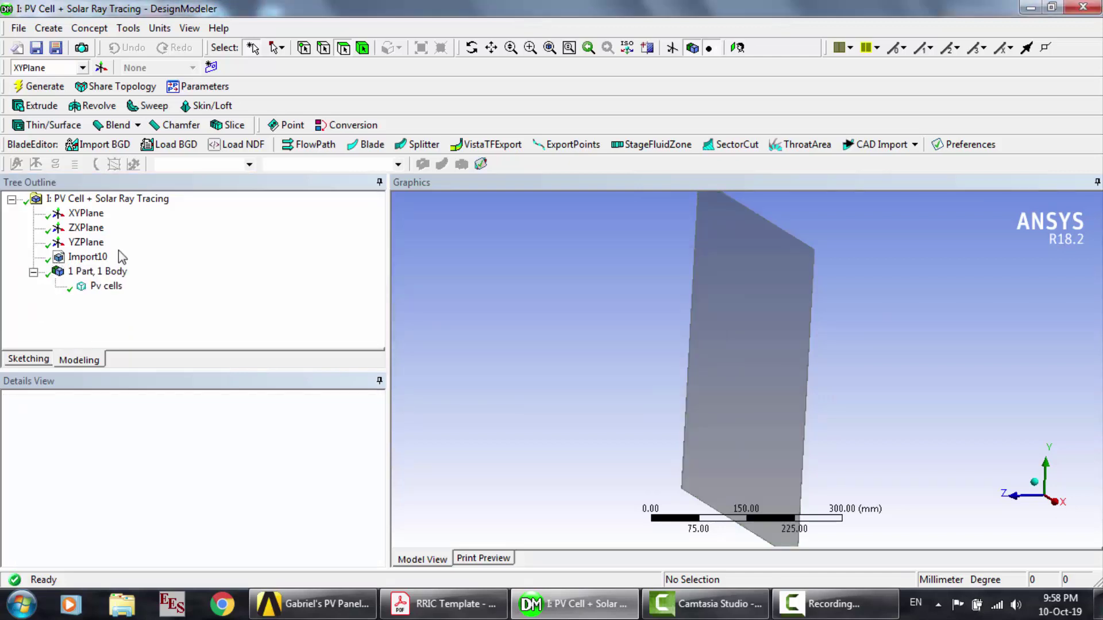
Step: Start an Extrude with the large flat face of the Pv cells body as its geometry
{"action": "left_click", "coordinate": [471, 47]}
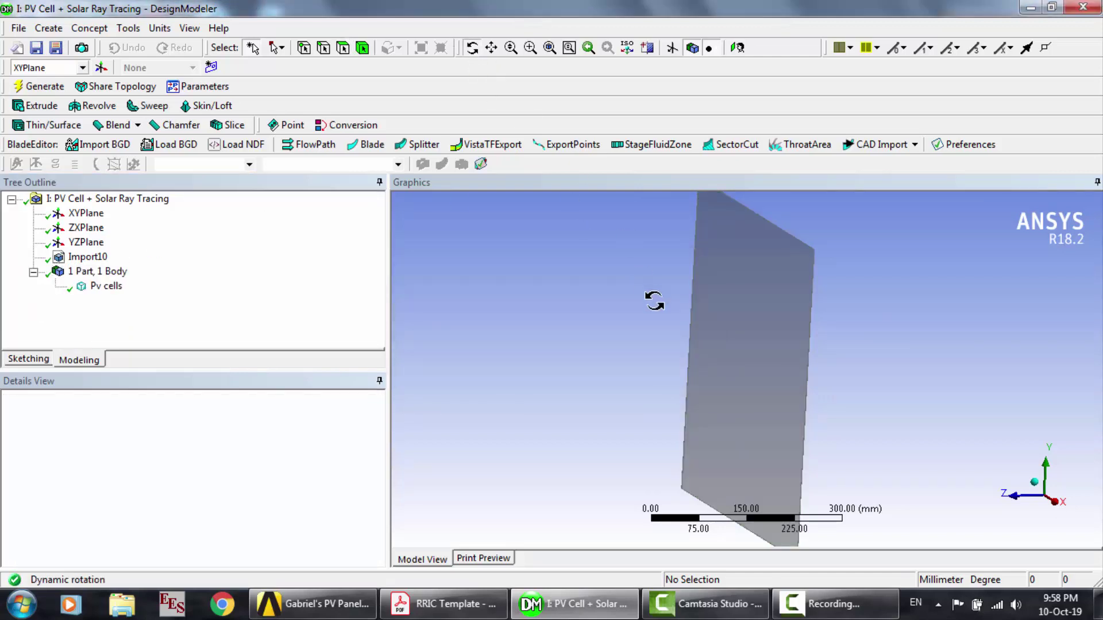
{"action": "left_click_drag", "start_coordinate": [652, 300], "coordinate": [591, 308]}
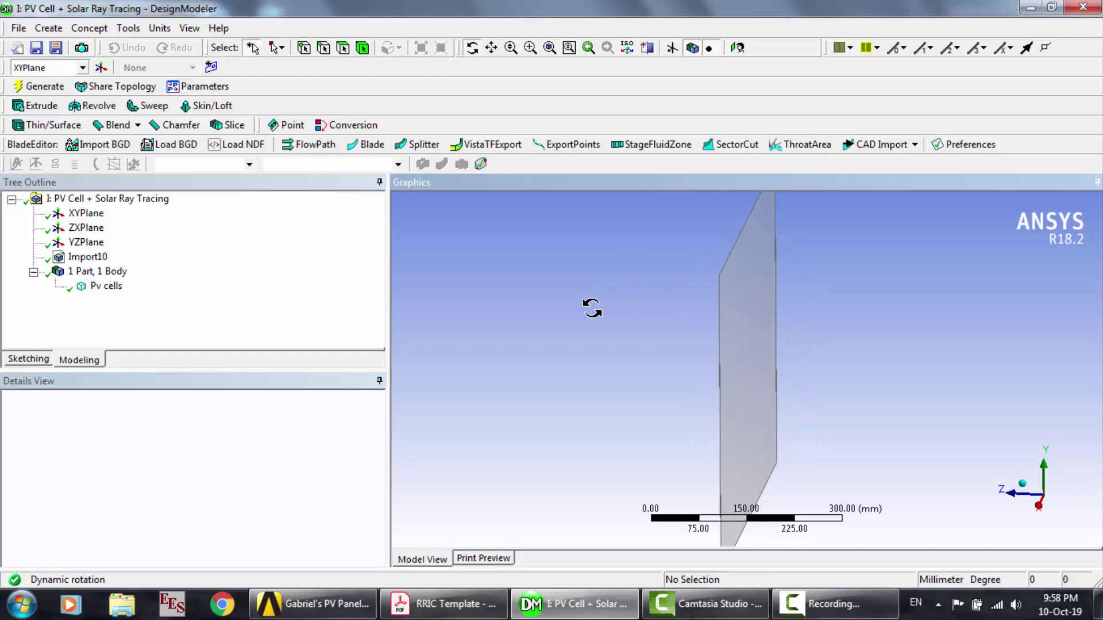
{"action": "mouse_move", "coordinate": [712, 345]}
{"action": "left_mouse_down"}
{"action": "mouse_move", "coordinate": [790, 342]}
{"action": "mouse_move", "coordinate": [704, 342]}
{"action": "left_mouse_up"}
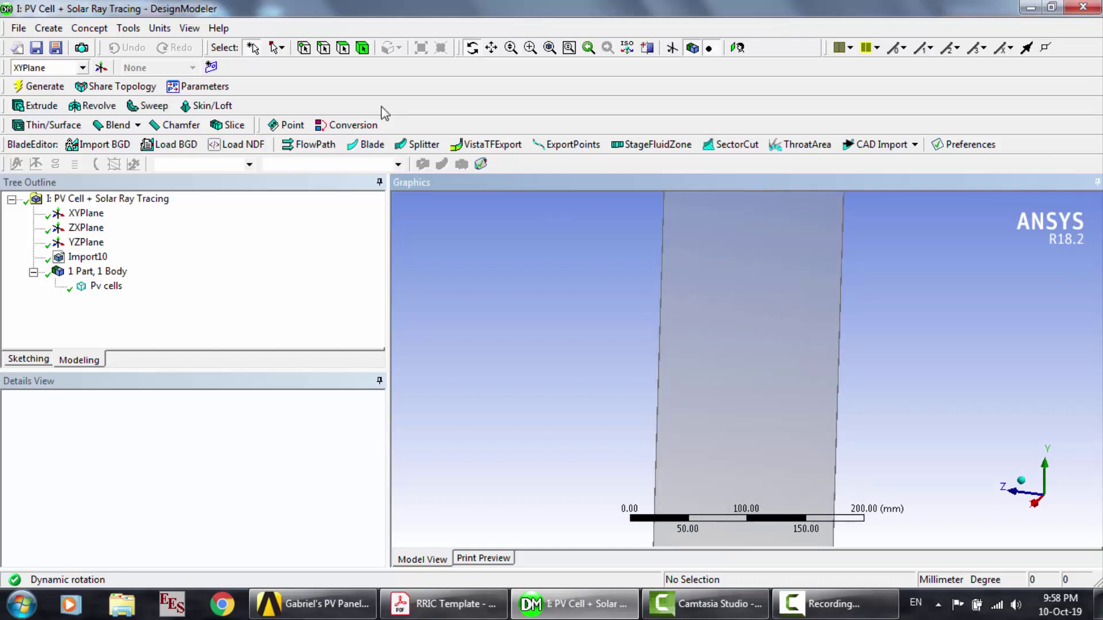
{"action": "left_click", "coordinate": [325, 53]}
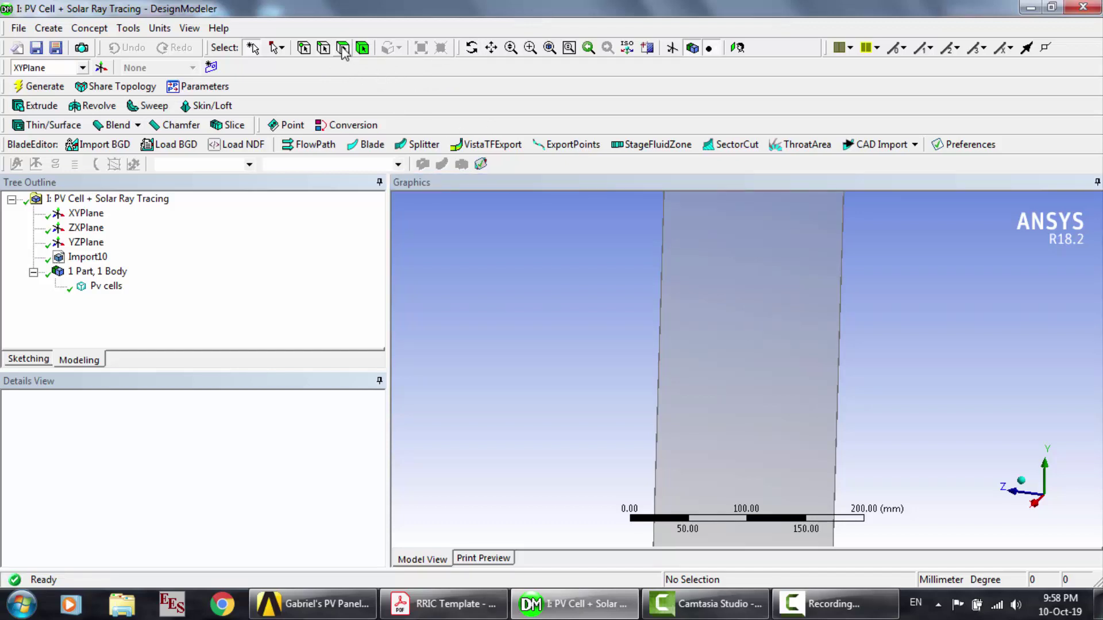
{"action": "left_click", "coordinate": [343, 51]}
{"action": "left_click", "coordinate": [769, 280]}
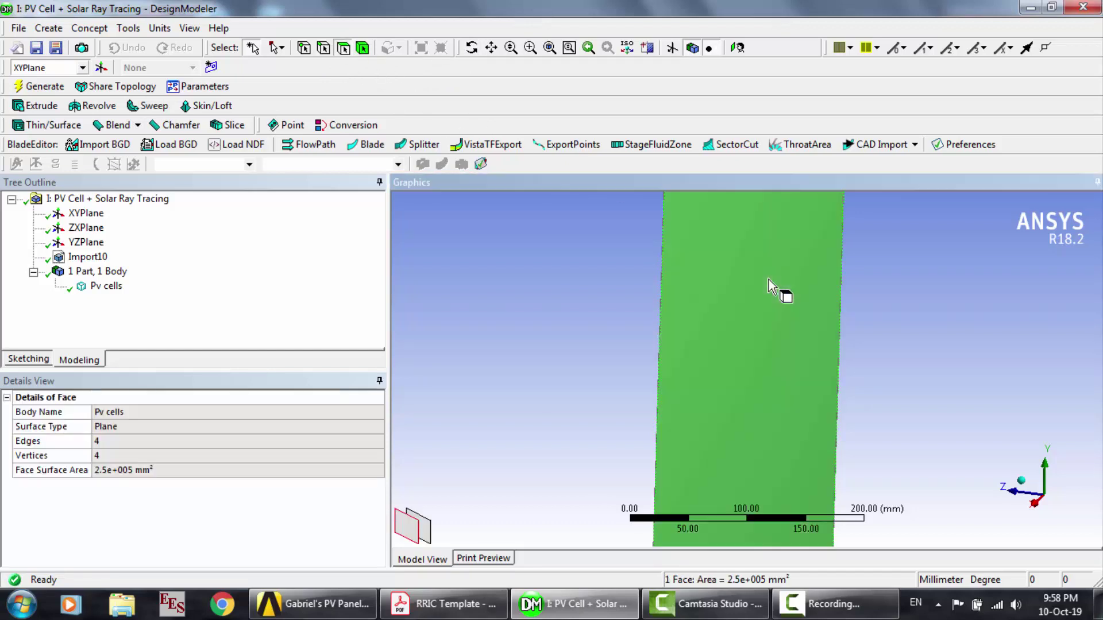
{"action": "left_click", "coordinate": [58, 106]}
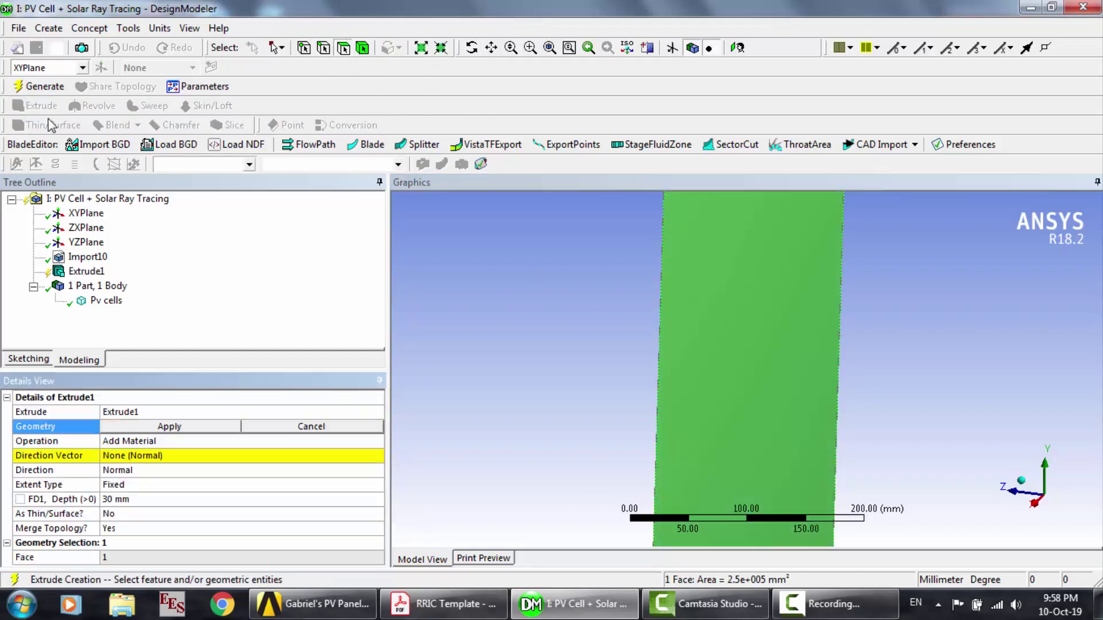
{"action": "left_click", "coordinate": [179, 428]}
Step: Set the extrusion's direction vector to the XYPlane normal, reversed
{"action": "left_click", "coordinate": [151, 457]}
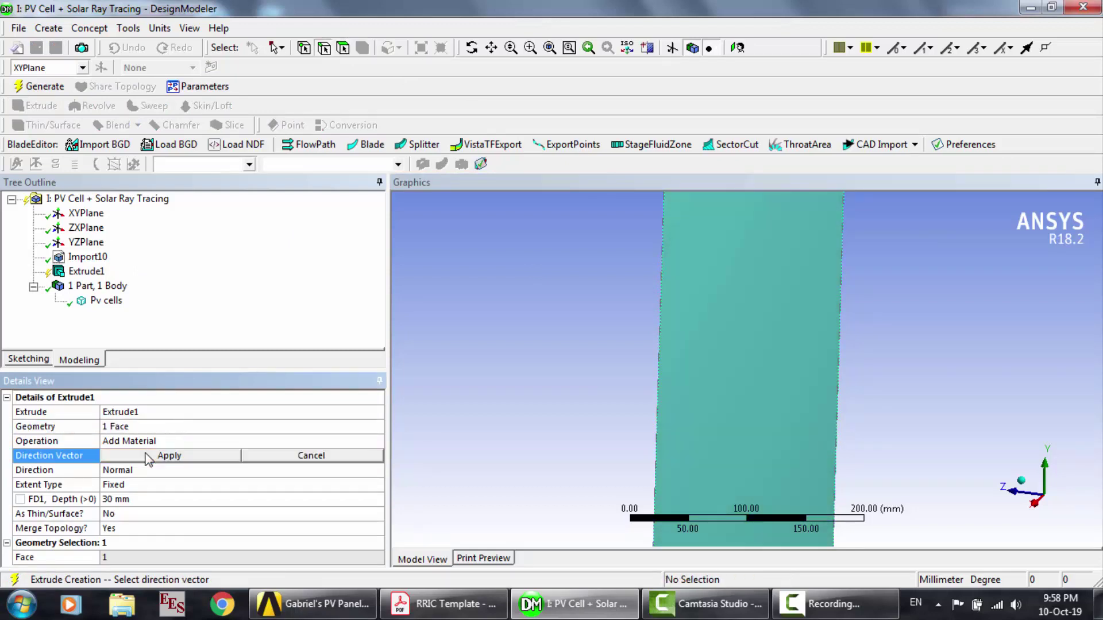
{"action": "left_click", "coordinate": [86, 213]}
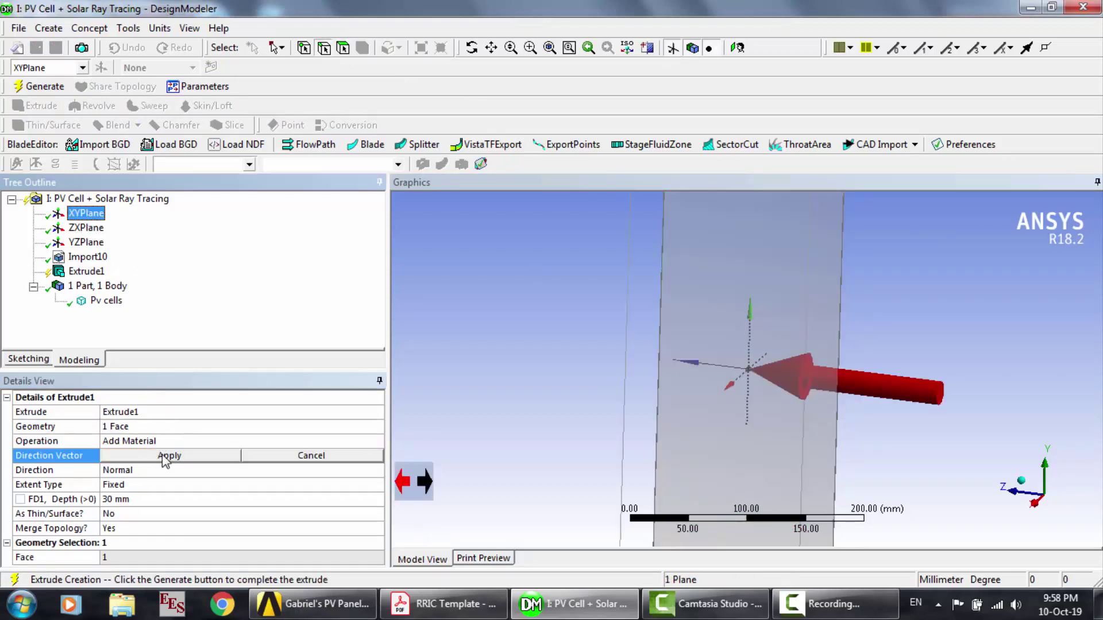
{"action": "left_click", "coordinate": [426, 483]}
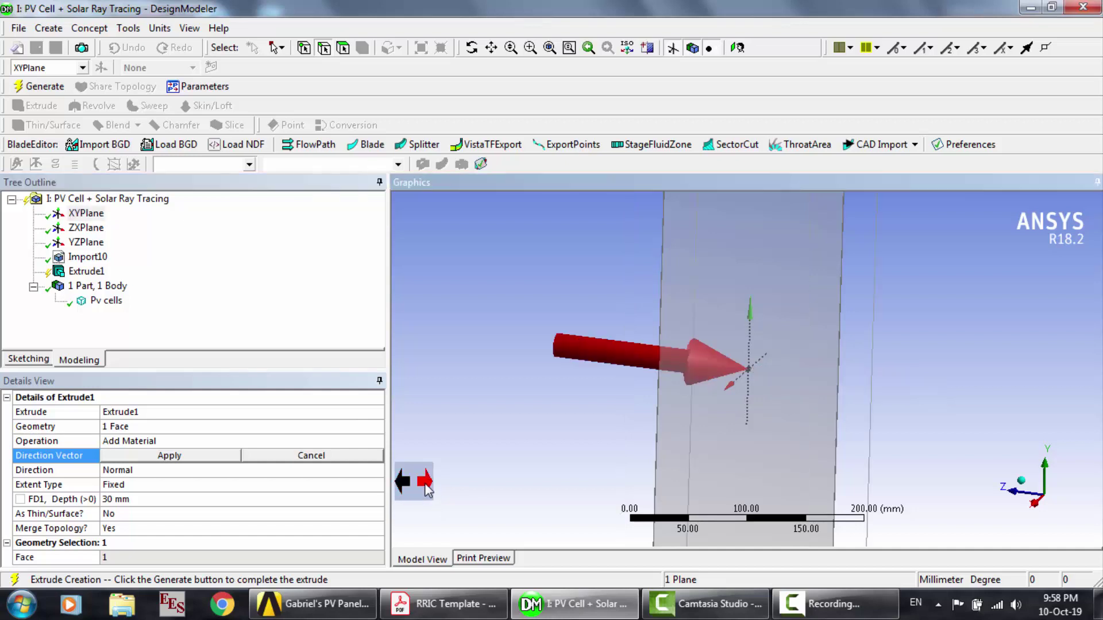
{"action": "left_click", "coordinate": [198, 457]}
Step: Set the extrusion depth to 100 mm and generate the extruded body
{"action": "left_click", "coordinate": [136, 498]}
{"action": "type", "text": "1000"}
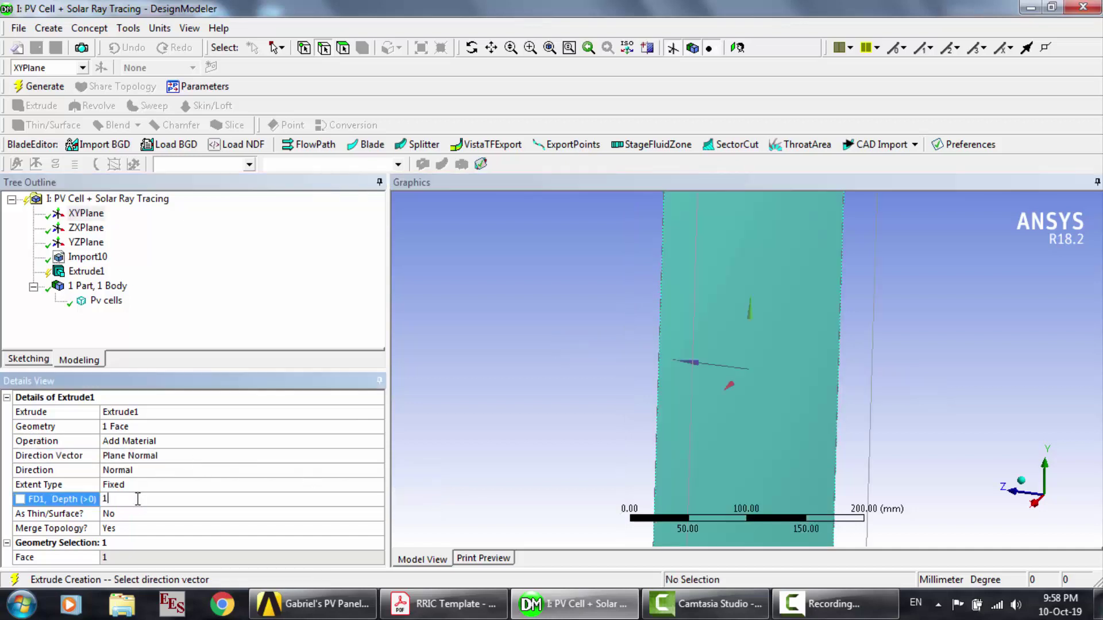
{"action": "key", "text": "Return"}
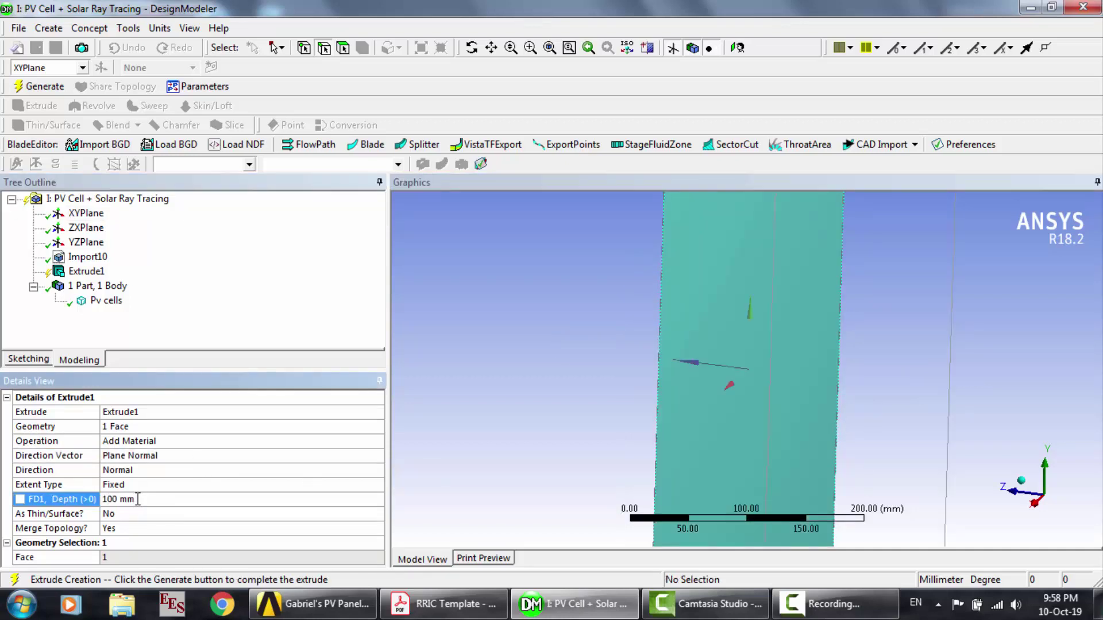
{"action": "left_click", "coordinate": [442, 604]}
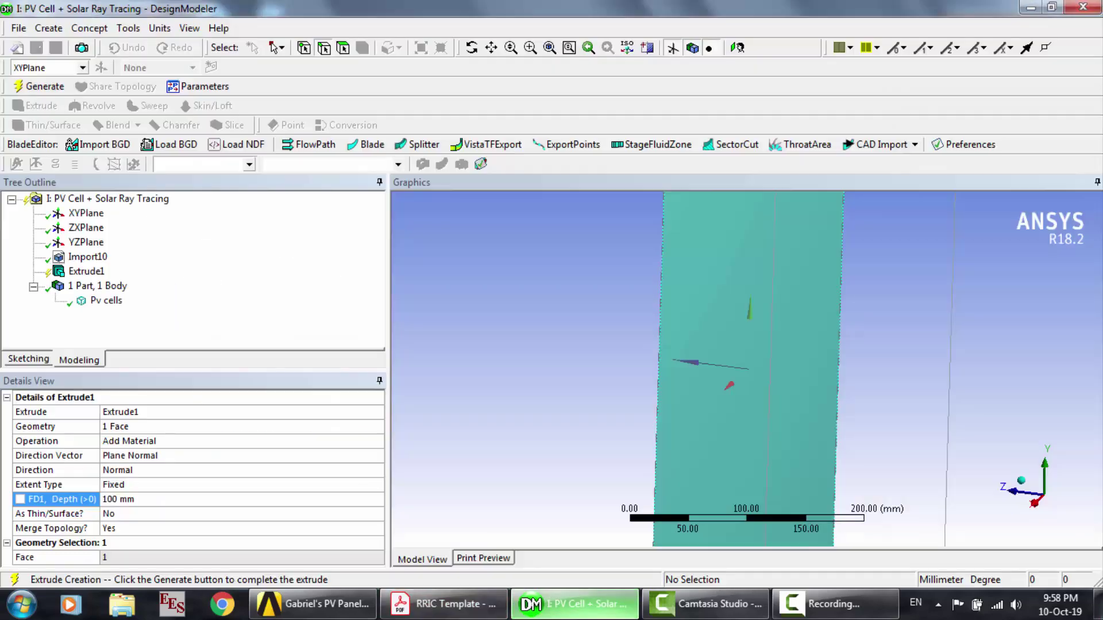
{"action": "left_click", "coordinate": [574, 604]}
{"action": "left_click", "coordinate": [41, 87]}
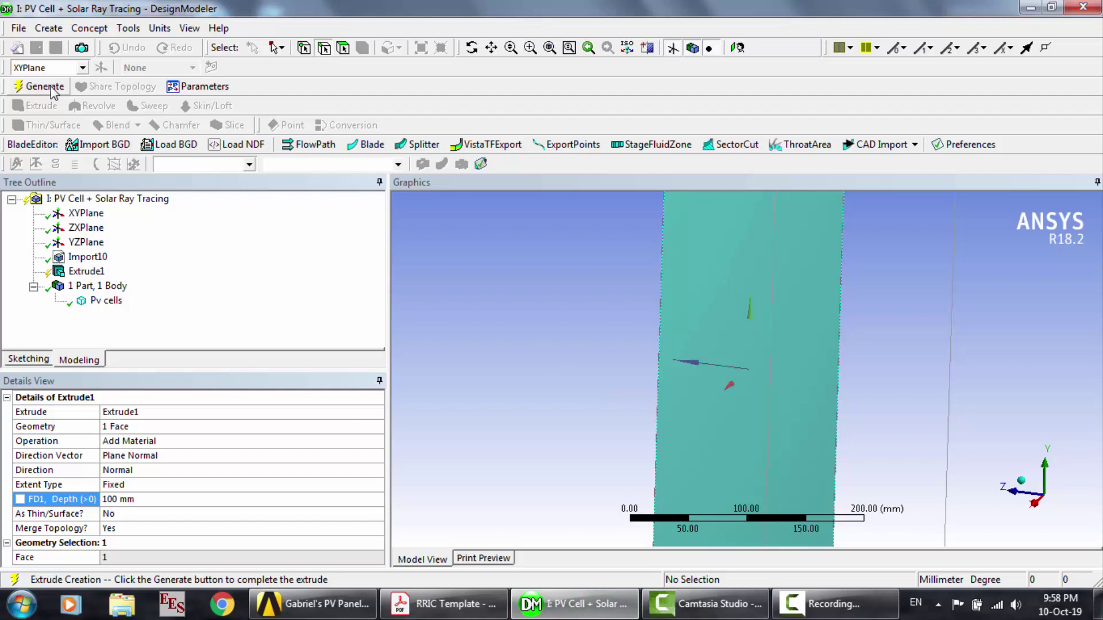
Step: Compare the two Pv cells bodies with their source features, and suppress the original thin Pv cells body
{"action": "left_click", "coordinate": [114, 298]}
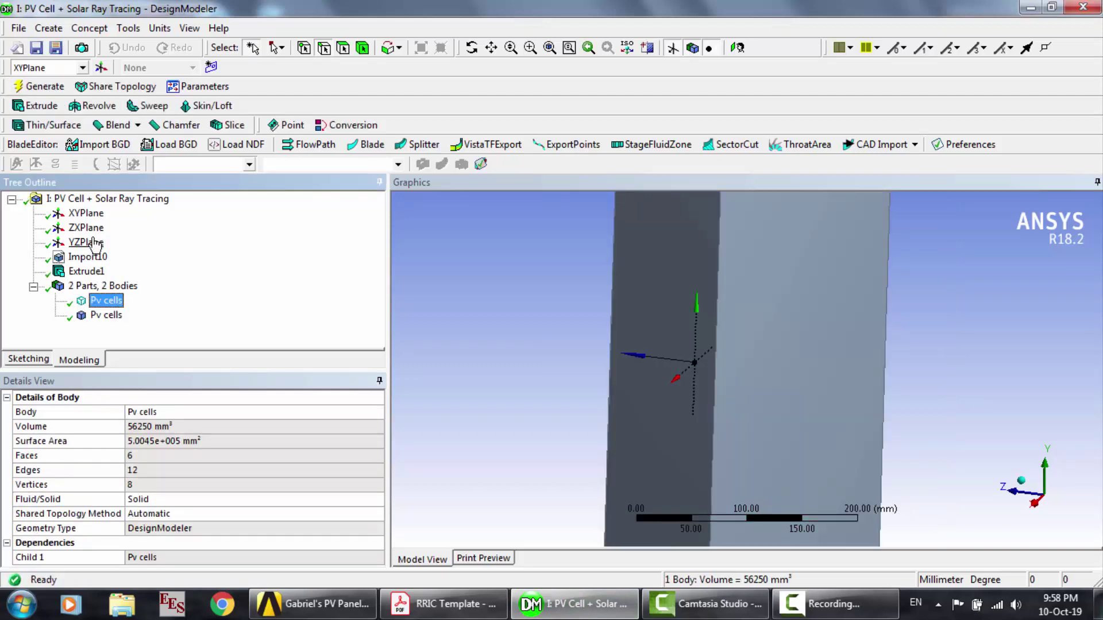
{"action": "left_click", "coordinate": [94, 258]}
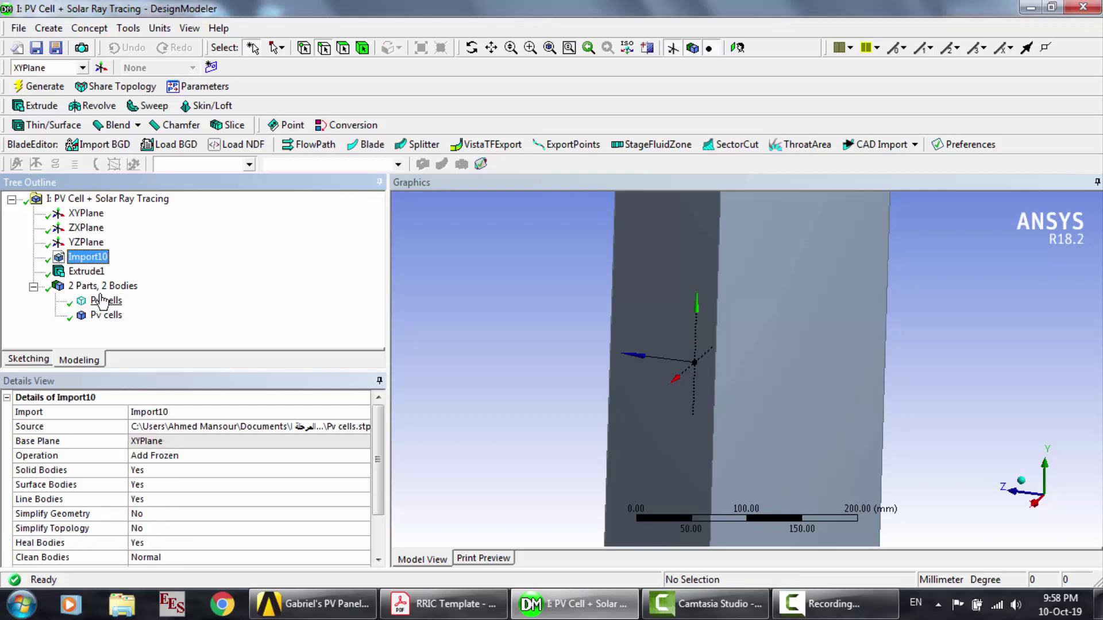
{"action": "left_click", "coordinate": [88, 272]}
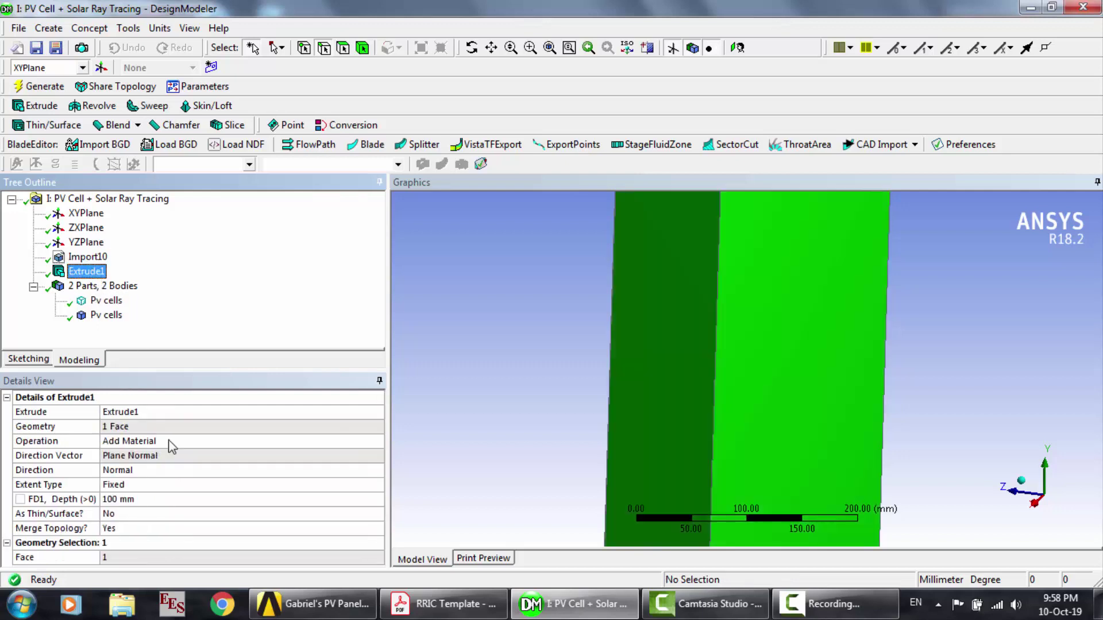
{"action": "left_click", "coordinate": [105, 302]}
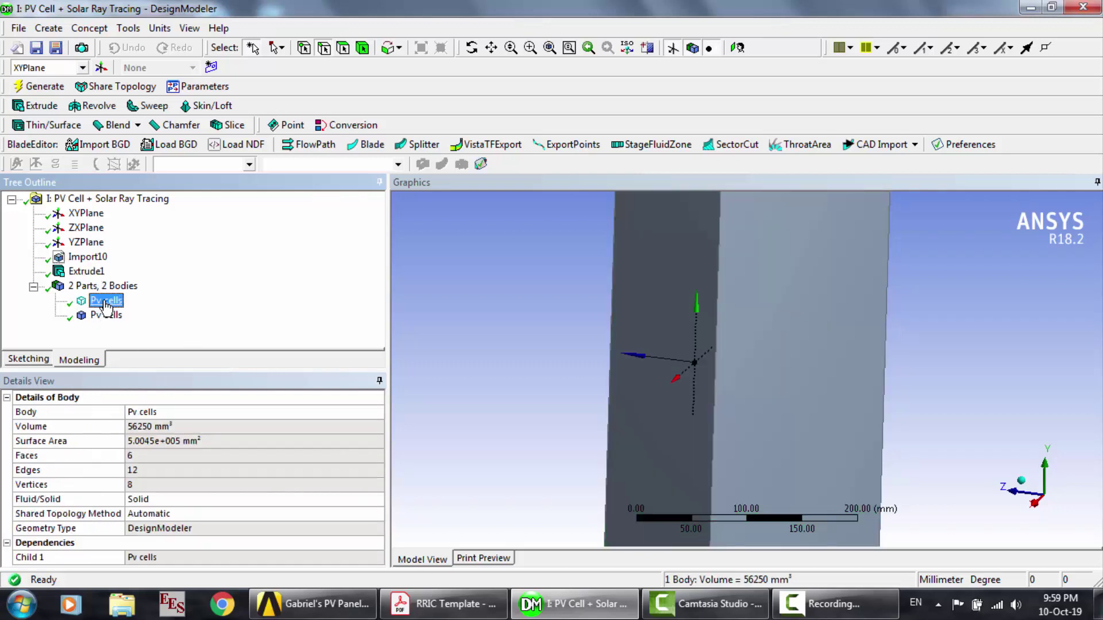
{"action": "left_click", "coordinate": [106, 315]}
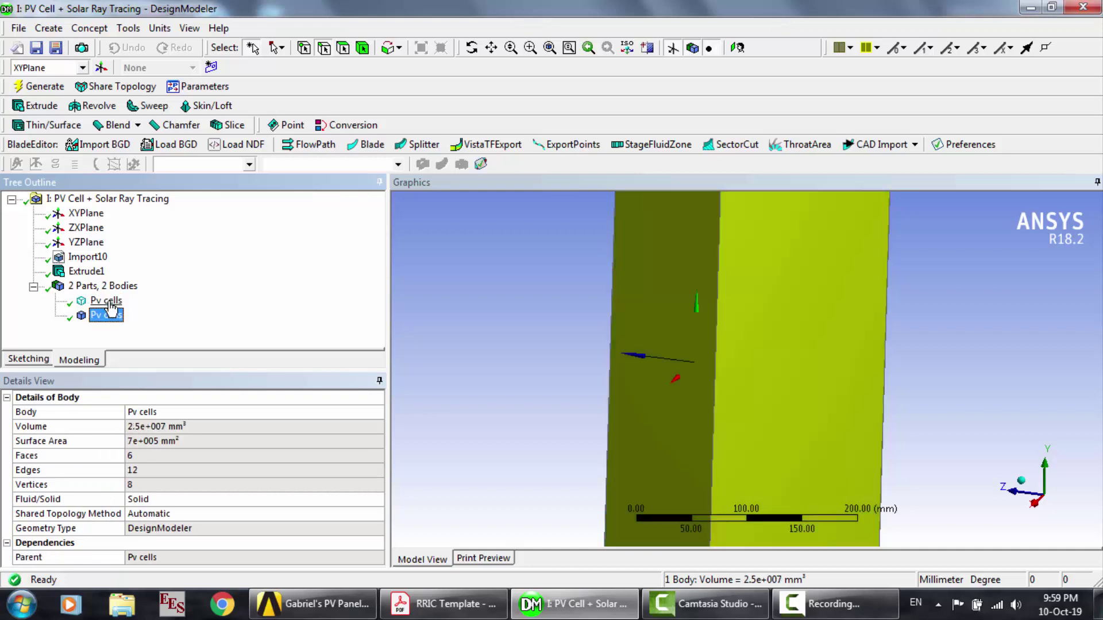
{"action": "left_click", "coordinate": [109, 301]}
{"action": "right_click", "coordinate": [110, 307]}
{"action": "left_click", "coordinate": [190, 341]}
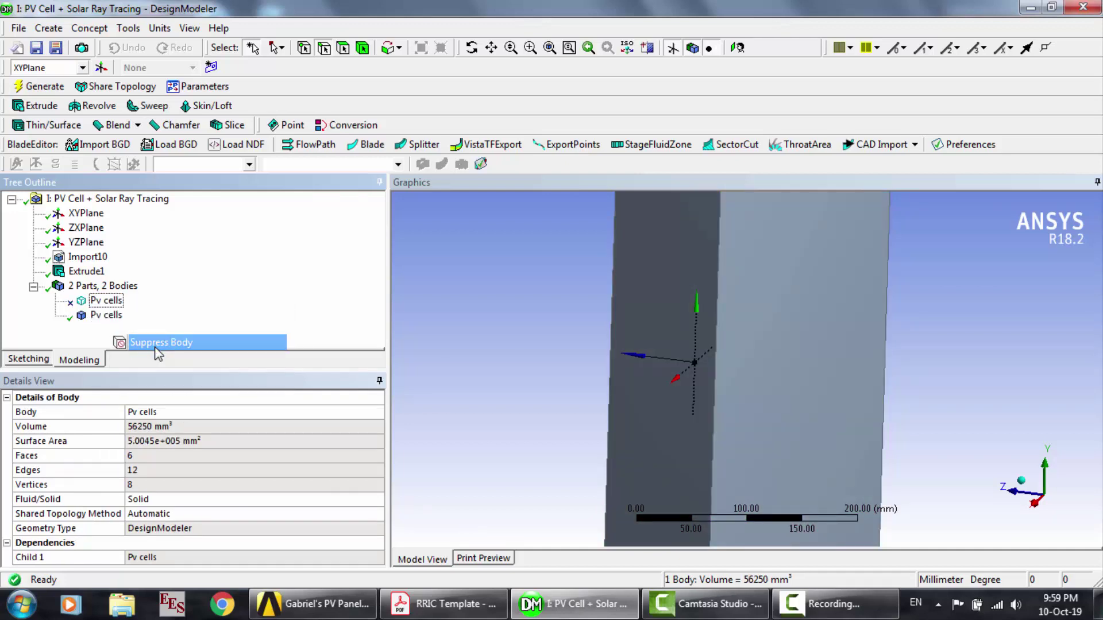
{"action": "left_click", "coordinate": [472, 48]}
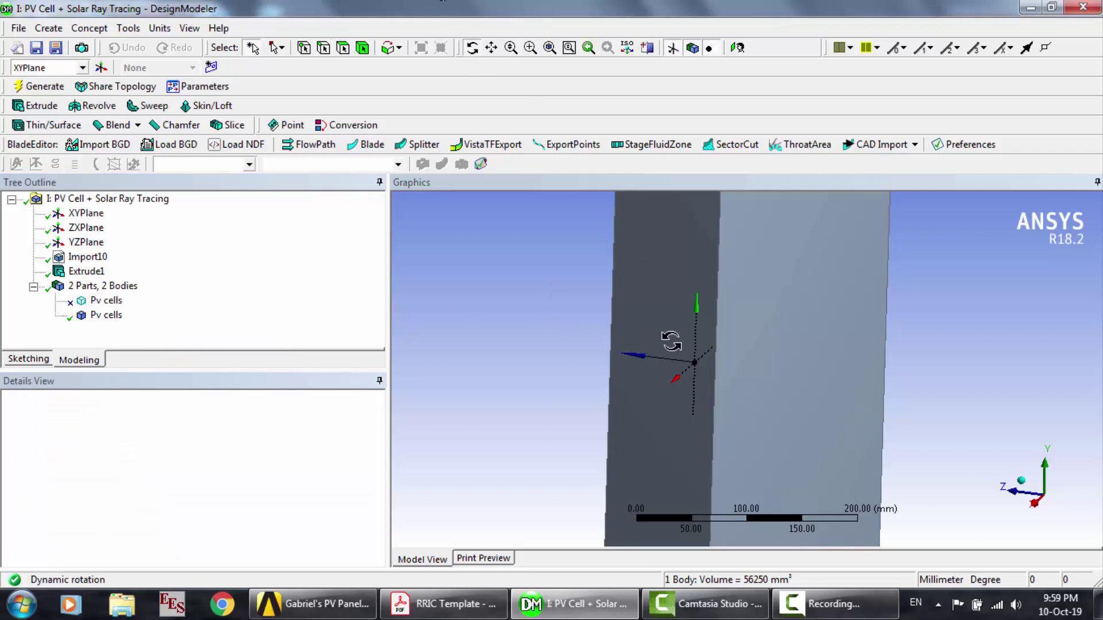
{"action": "mouse_move", "coordinate": [734, 339]}
{"action": "left_mouse_down"}
{"action": "mouse_move", "coordinate": [696, 347]}
{"action": "mouse_move", "coordinate": [727, 352]}
{"action": "mouse_move", "coordinate": [715, 349]}
{"action": "left_mouse_up"}
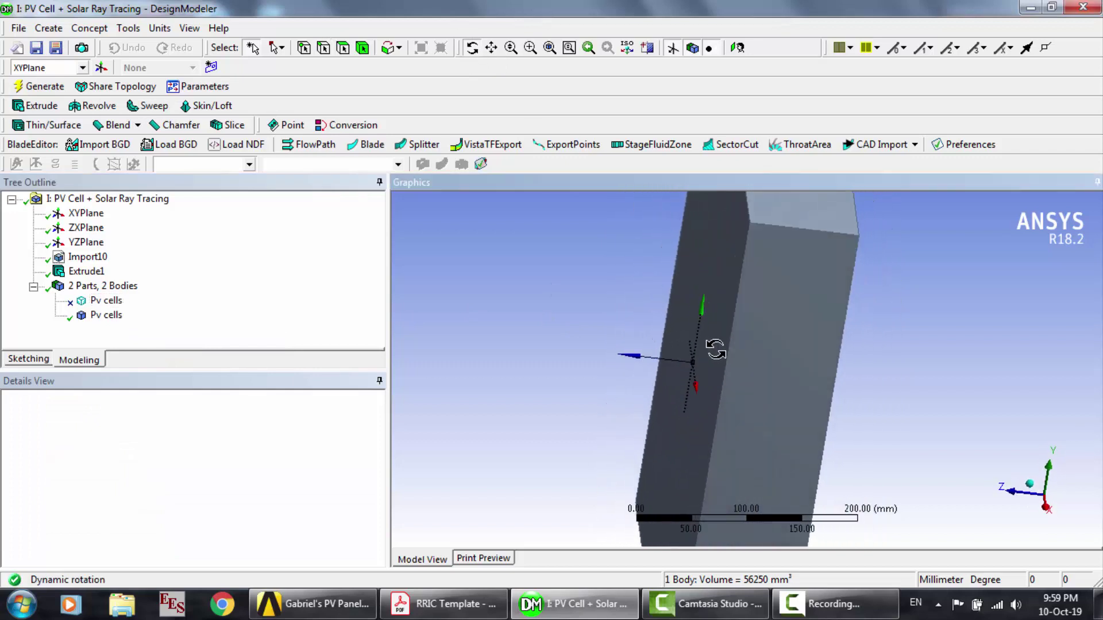
Step: Rename the extruded Pv cells body as Fluid and set its Fluid/Solid property to Fluid
{"action": "left_click", "coordinate": [109, 288]}
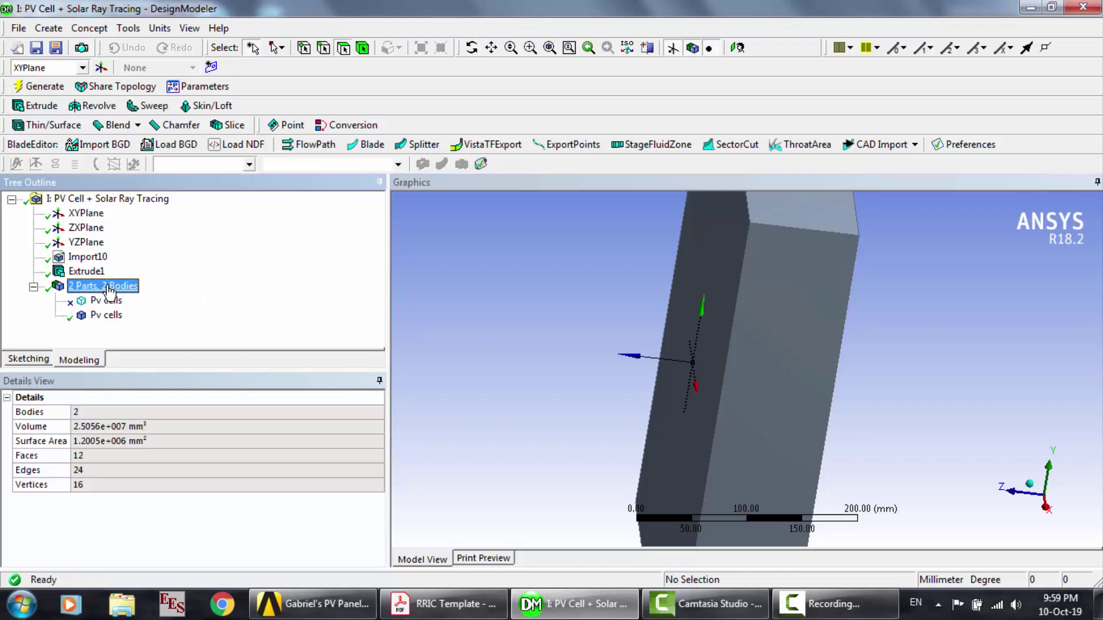
{"action": "left_click", "coordinate": [112, 317]}
{"action": "right_click", "coordinate": [113, 320]}
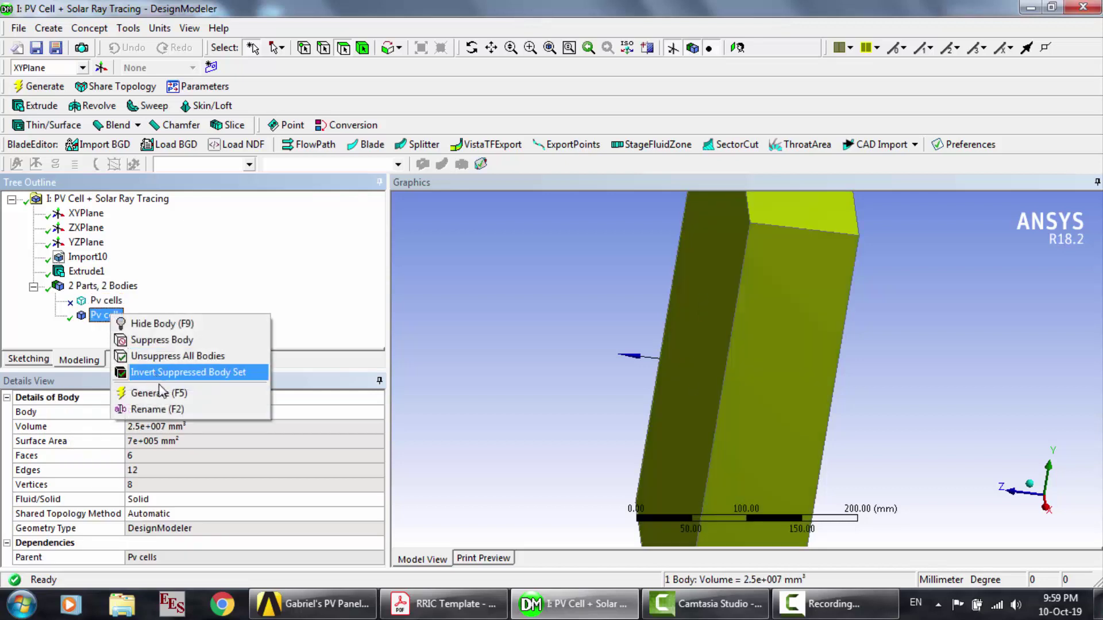
{"action": "left_click", "coordinate": [166, 409]}
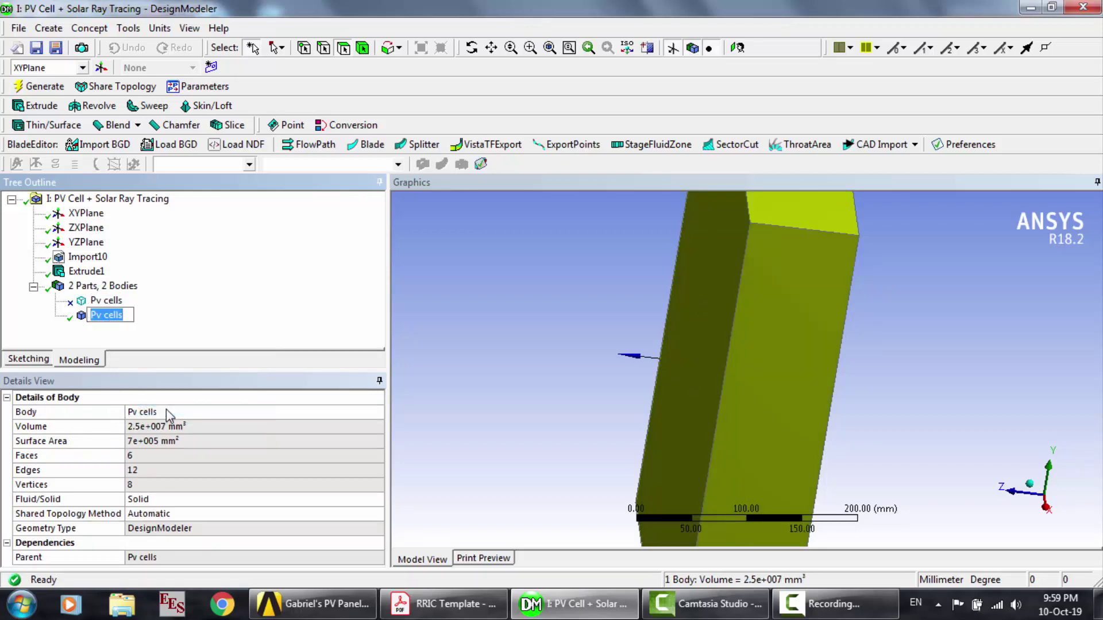
{"action": "type", "text": "Fluid"}
{"action": "key", "text": "Return"}
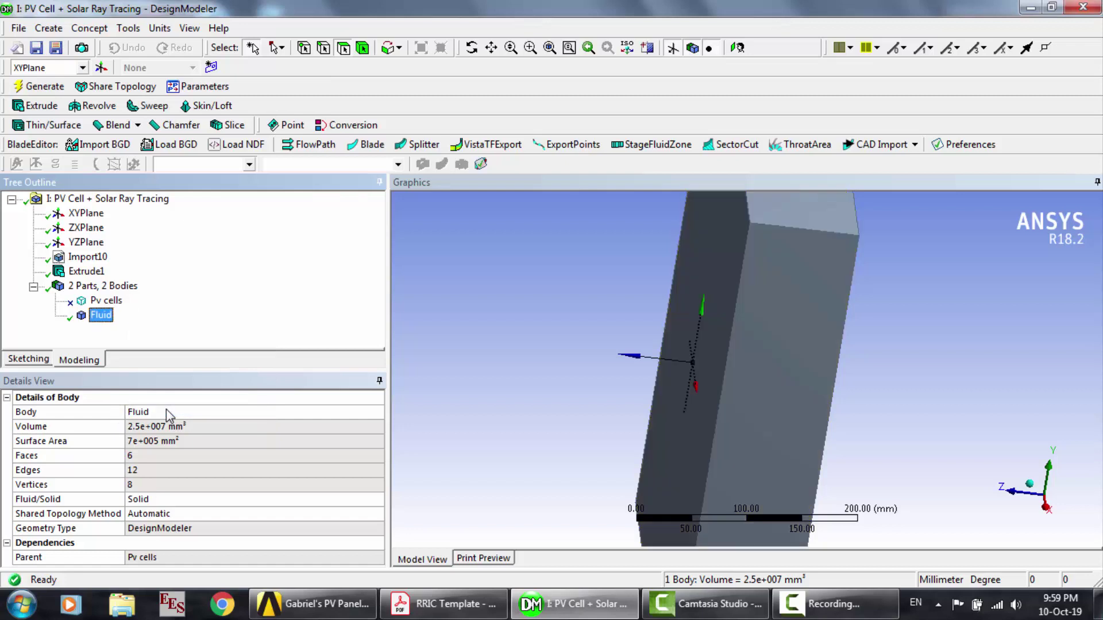
{"action": "double_click", "coordinate": [174, 504]}
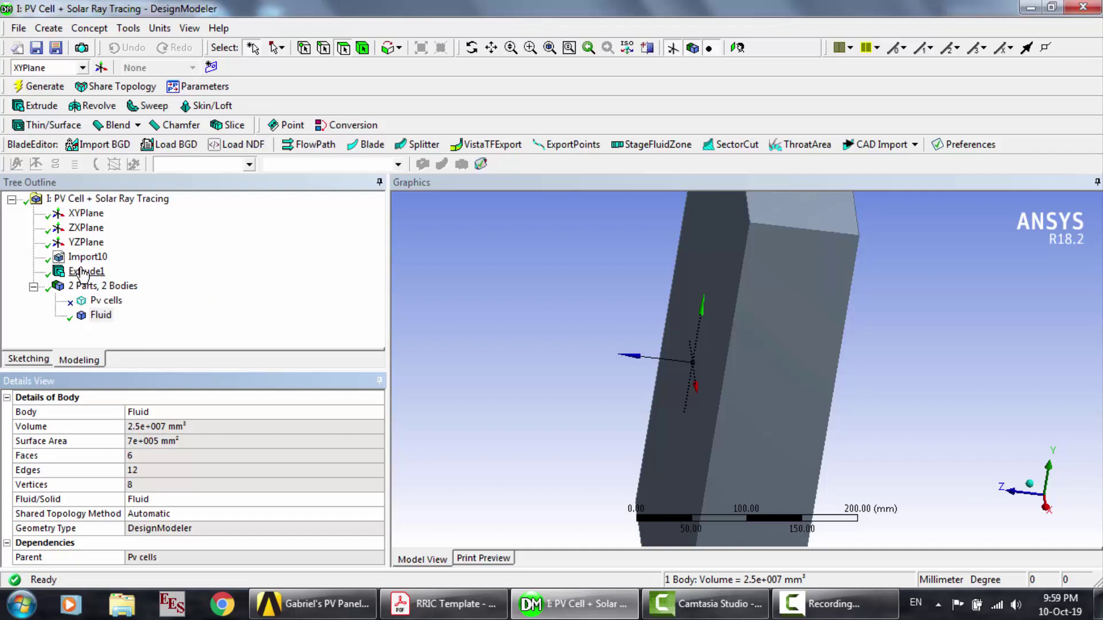
Step: Examine the suppressed Pv cells body against the Fluid body to see how they sit relative to each other
{"action": "left_click", "coordinate": [107, 300]}
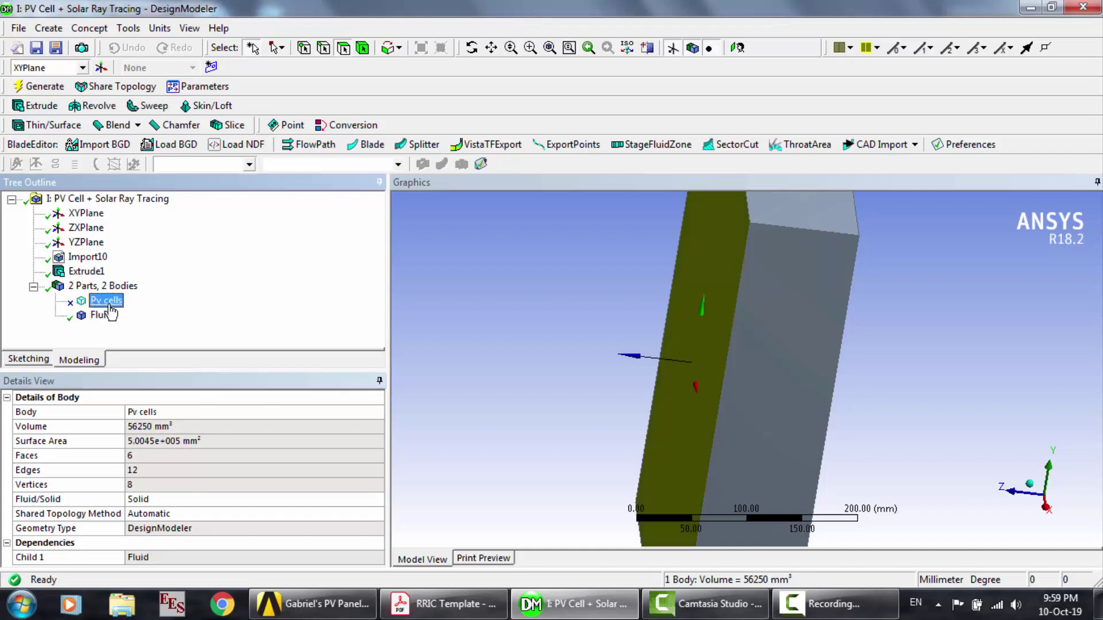
{"action": "left_click", "coordinate": [101, 314]}
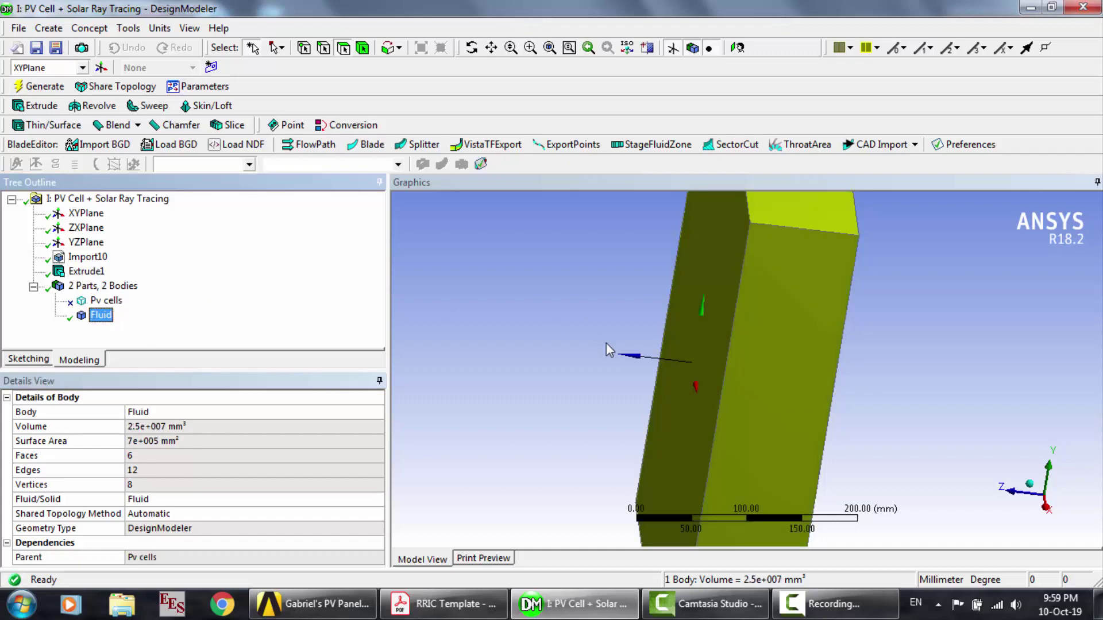
{"action": "left_click", "coordinate": [612, 302]}
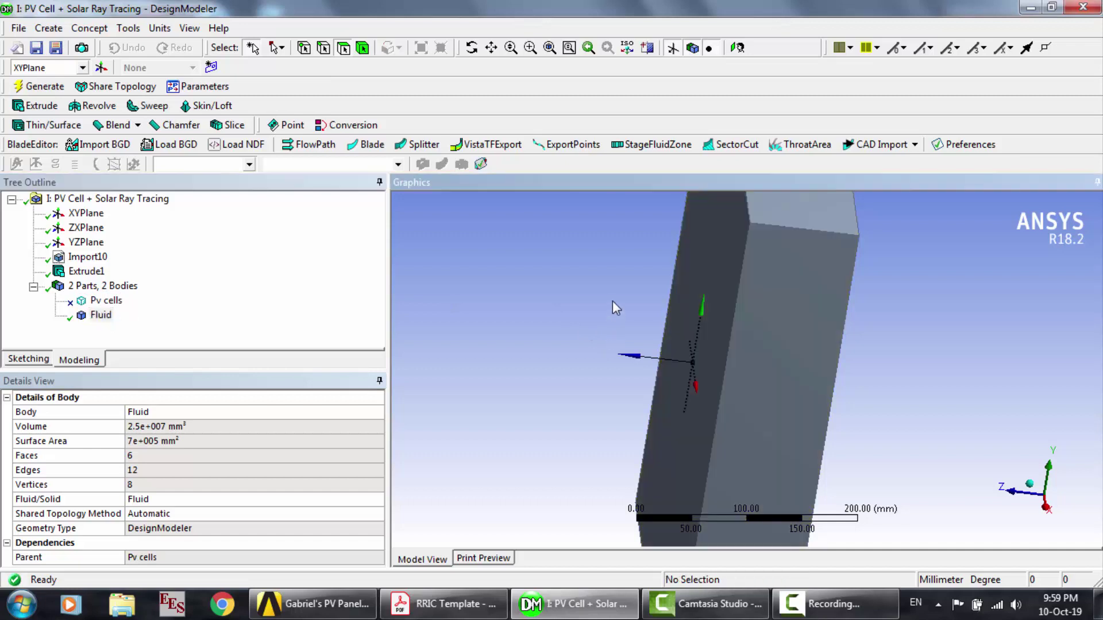
{"action": "left_click", "coordinate": [471, 49]}
{"action": "left_click_drag", "start_coordinate": [638, 301], "coordinate": [658, 347]}
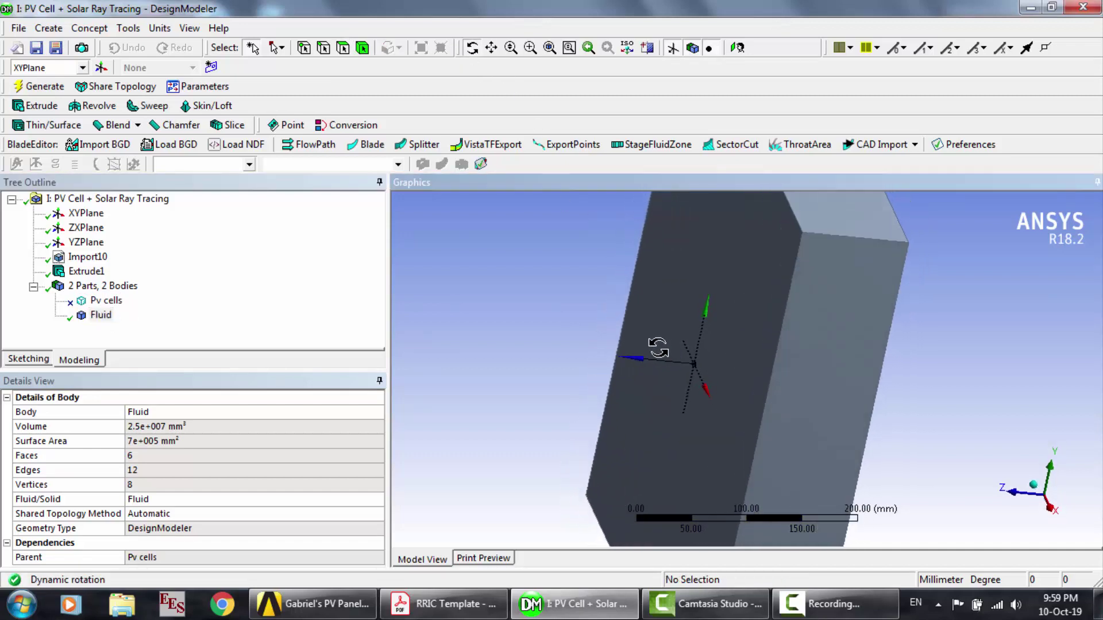
{"action": "left_click", "coordinate": [109, 301]}
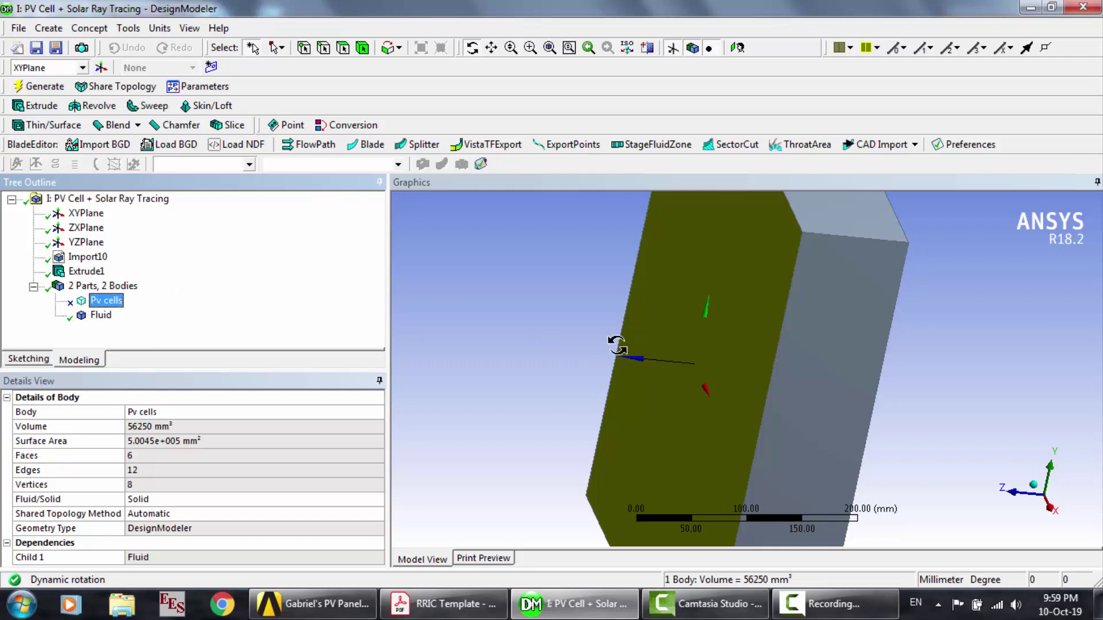
{"action": "left_click_drag", "start_coordinate": [727, 345], "coordinate": [650, 346]}
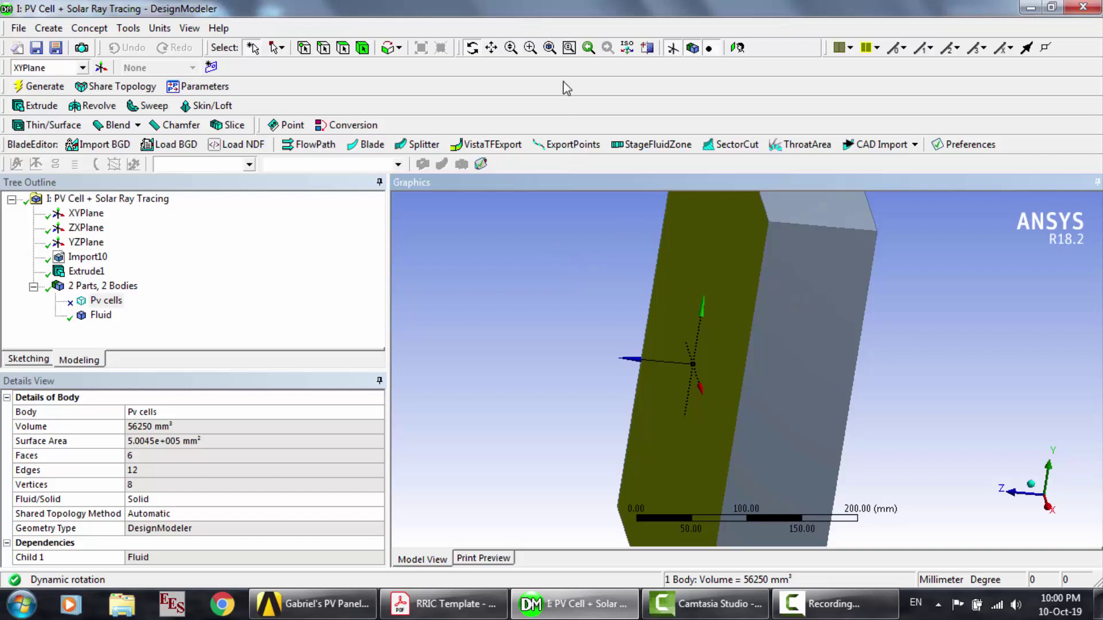
{"action": "left_click", "coordinate": [343, 47]}
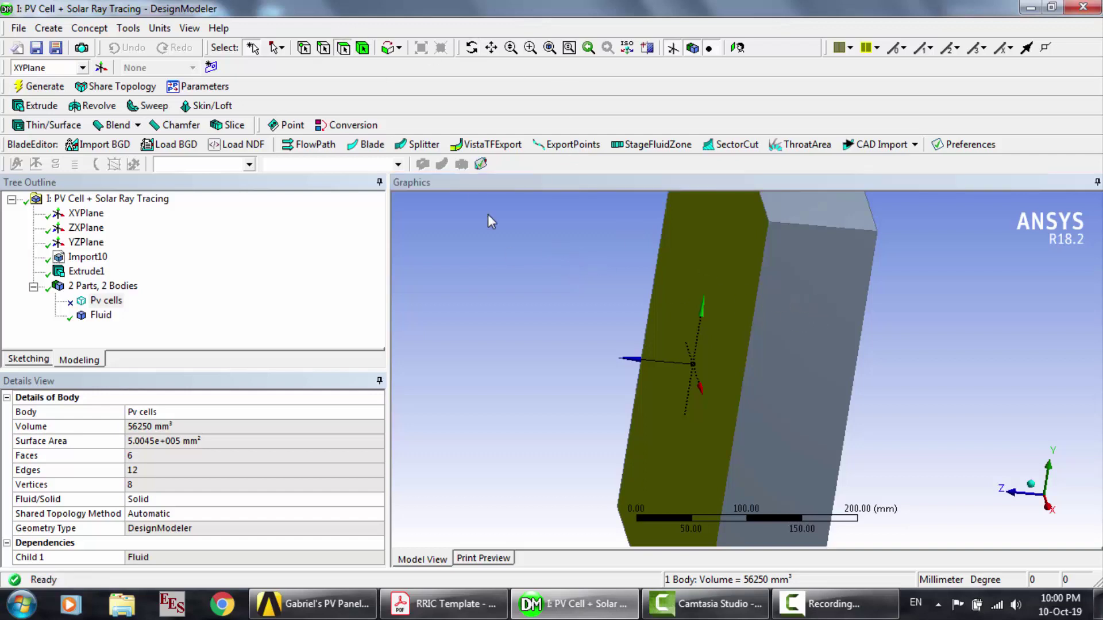
{"action": "left_click", "coordinate": [509, 253]}
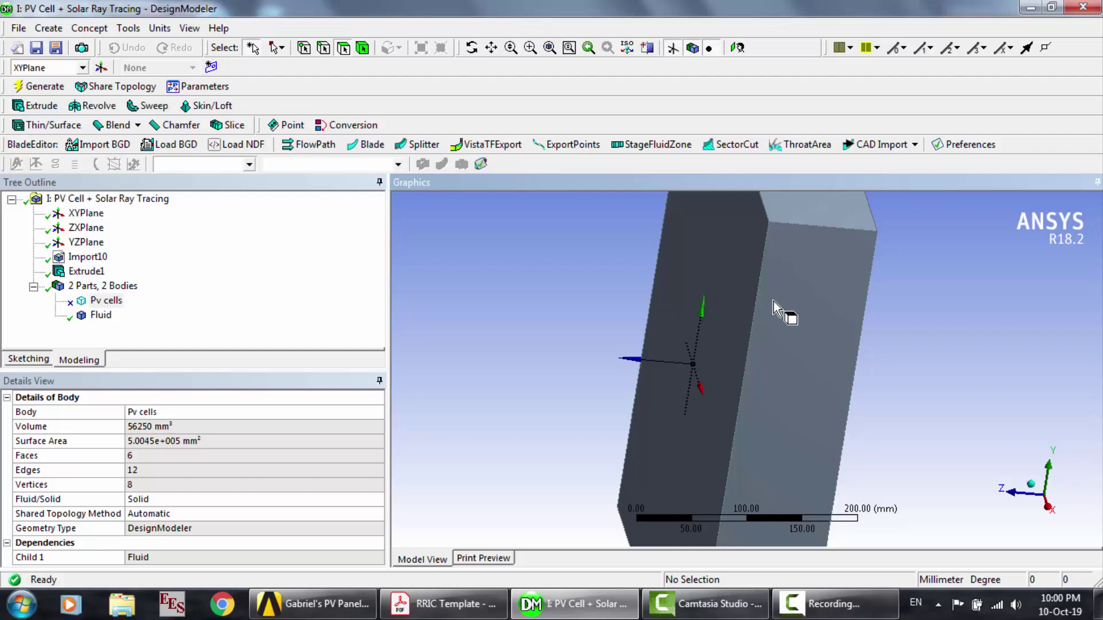
Step: Close the geometry editor and reset the Mesh component of the PV Cell + Solar Ray Tracing system in Workbench
{"action": "left_click", "coordinate": [1083, 9]}
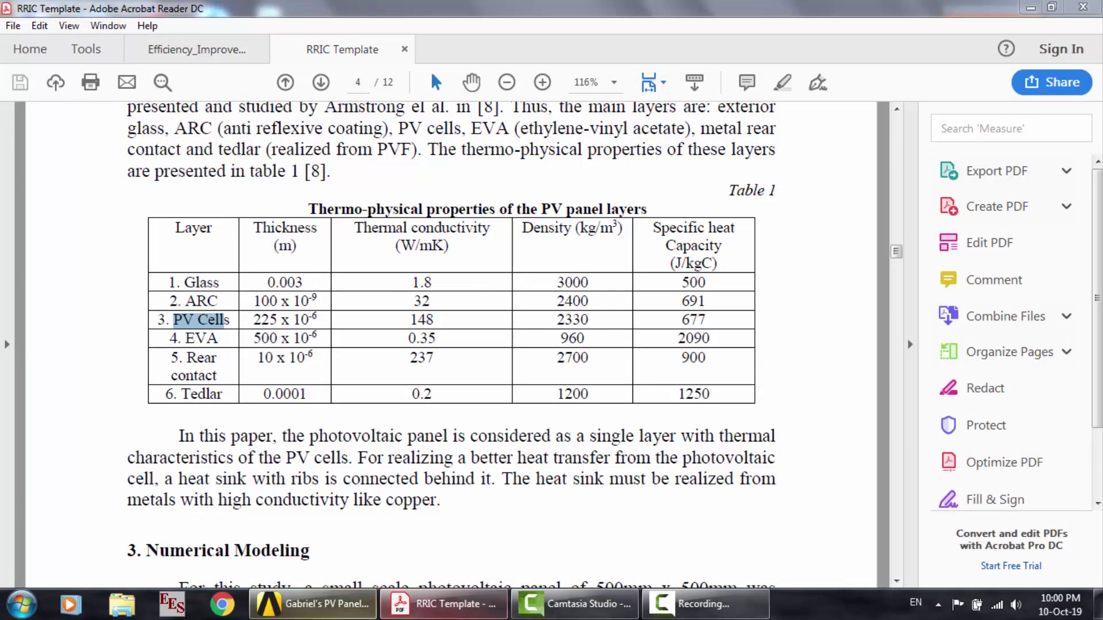
{"action": "left_click", "coordinate": [313, 604]}
{"action": "left_click", "coordinate": [505, 469]}
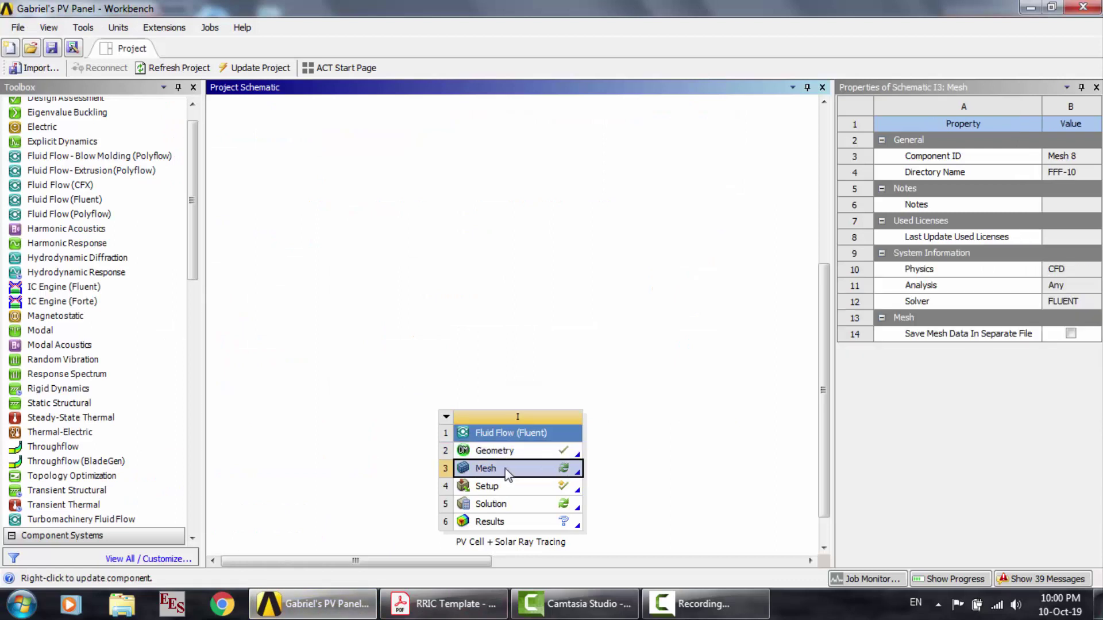
{"action": "right_click", "coordinate": [507, 471]}
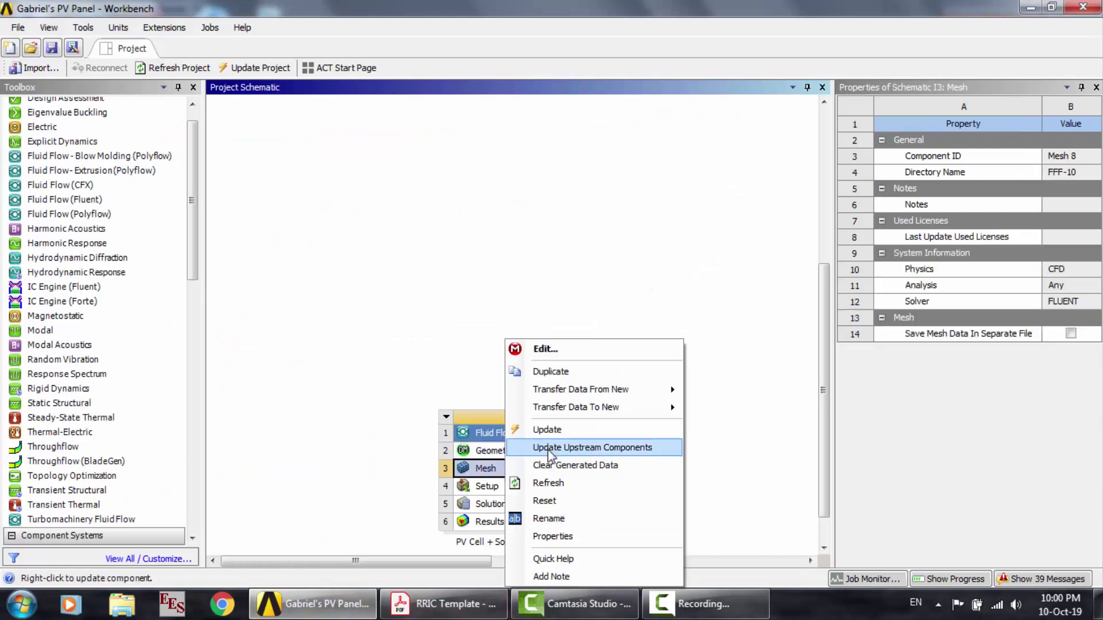
{"action": "left_click", "coordinate": [570, 502]}
{"action": "key", "text": "Return"}
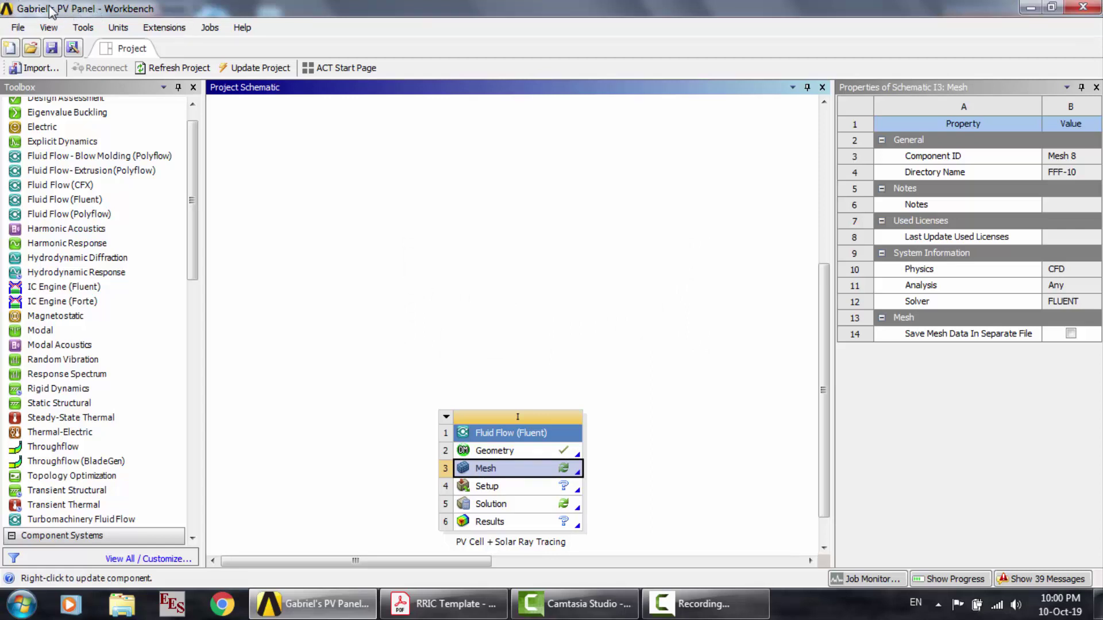
Step: Open the system's Mesh component in Meshing and generate a mesh of the Fluid body with the default settings
{"action": "double_click", "coordinate": [529, 475]}
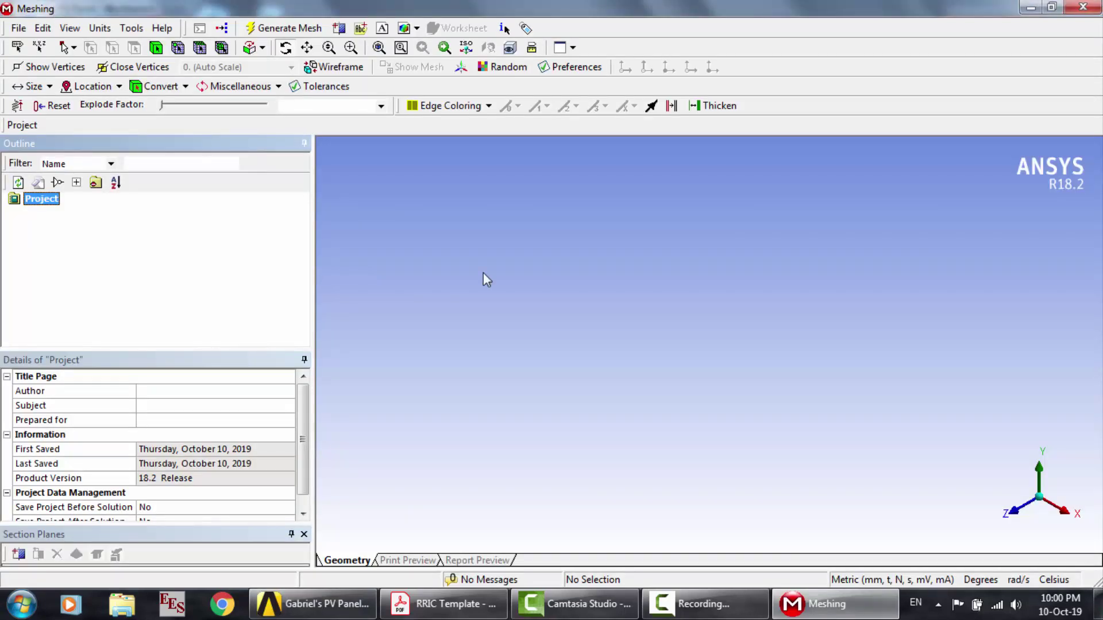
{"action": "left_click", "coordinate": [707, 603]}
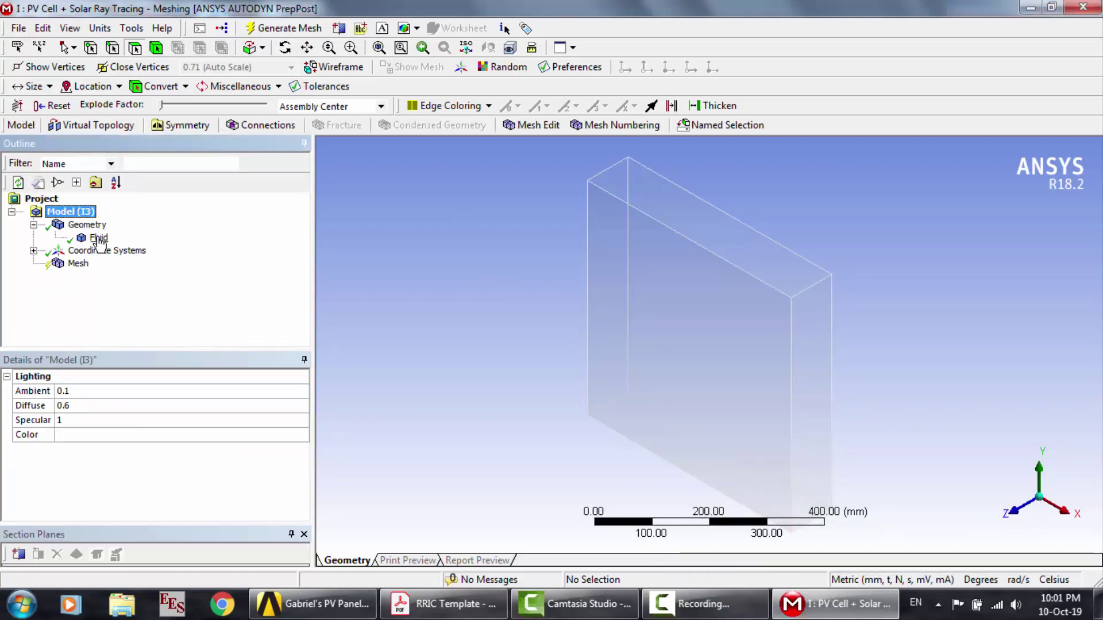
{"action": "left_click", "coordinate": [78, 264]}
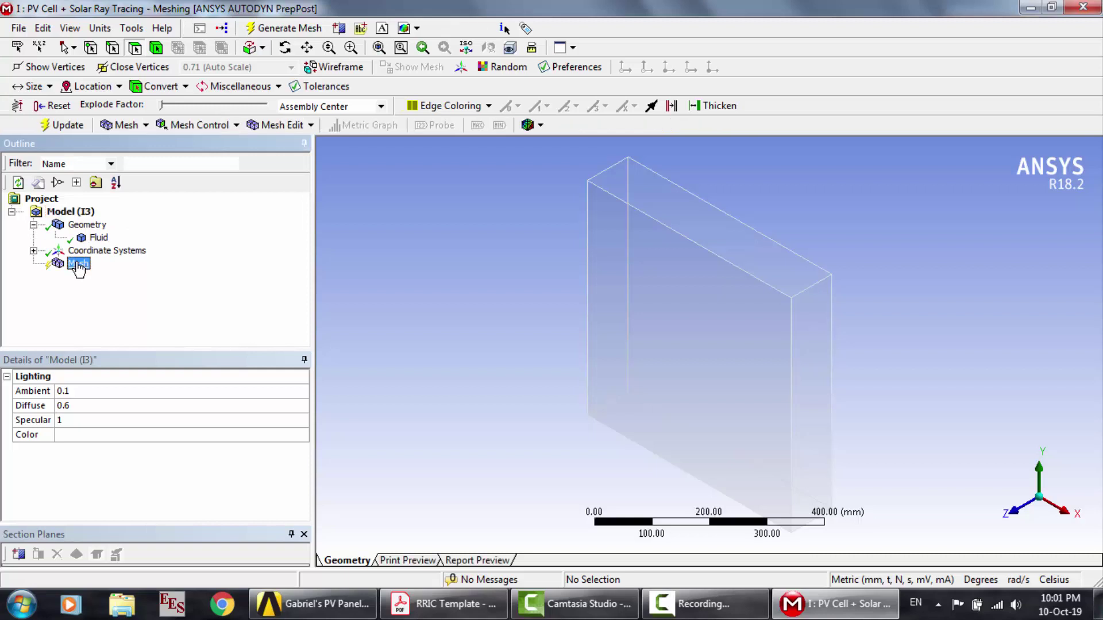
{"action": "left_click", "coordinate": [278, 30]}
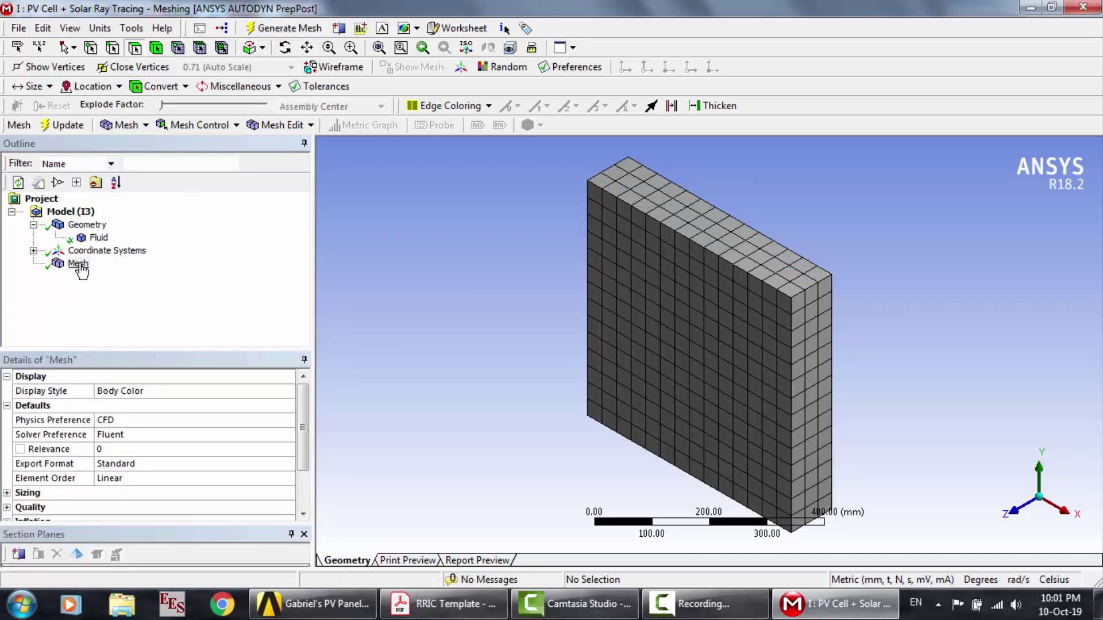
Step: Set the mesh sizing's Relevance Center to Fine
{"action": "left_click", "coordinate": [7, 493]}
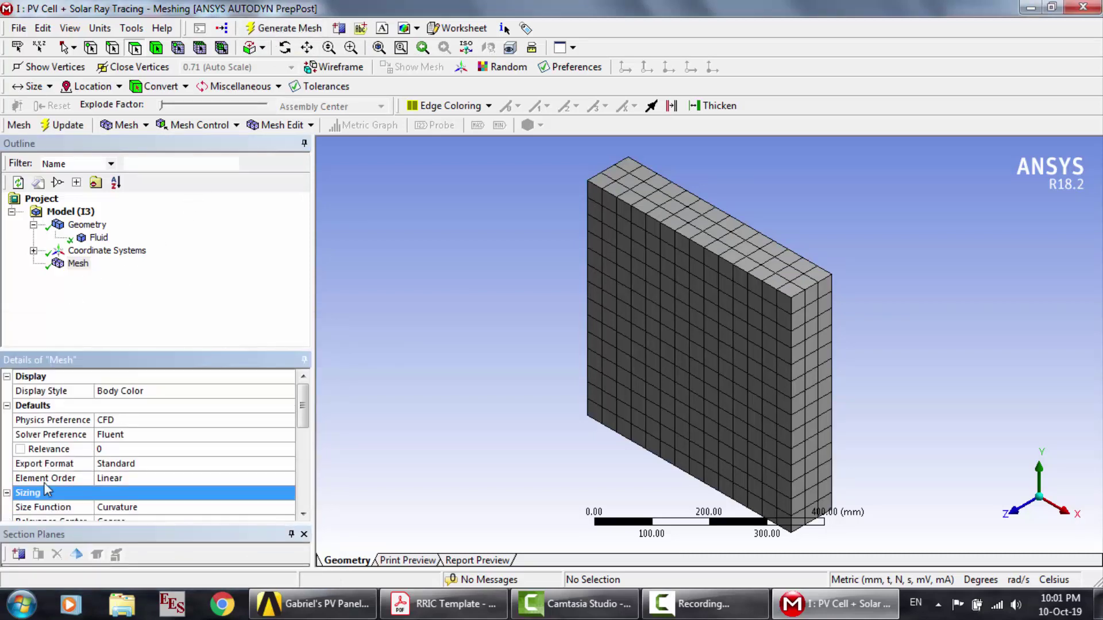
{"action": "scroll", "coordinate": [204, 457], "scroll_direction": "down", "scroll_amount": 2}
{"action": "left_click", "coordinate": [131, 437]}
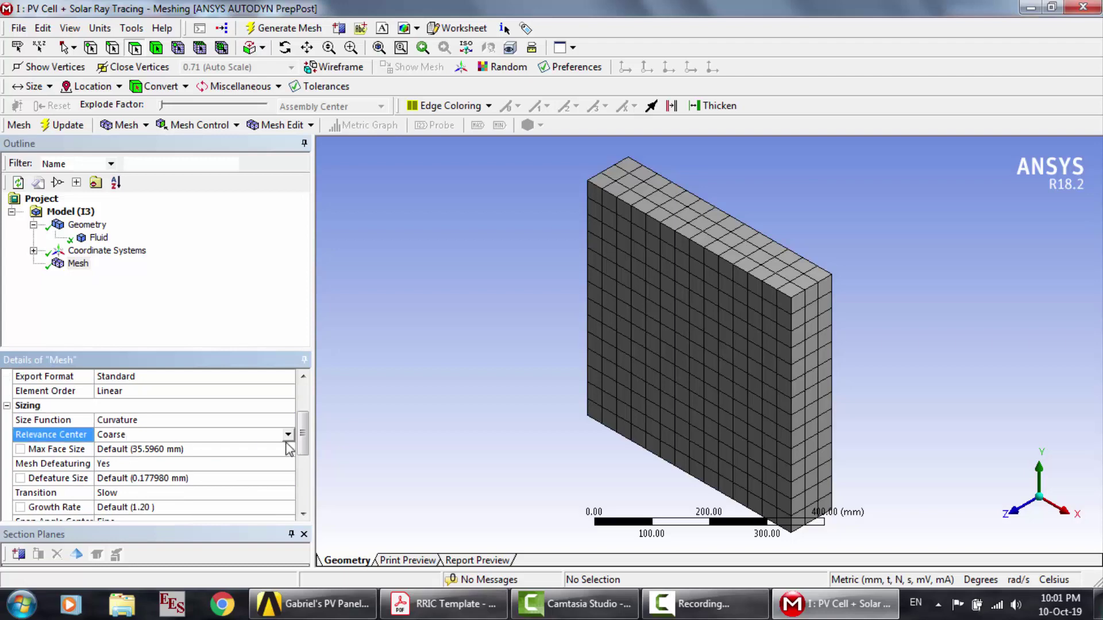
{"action": "left_click", "coordinate": [288, 435]}
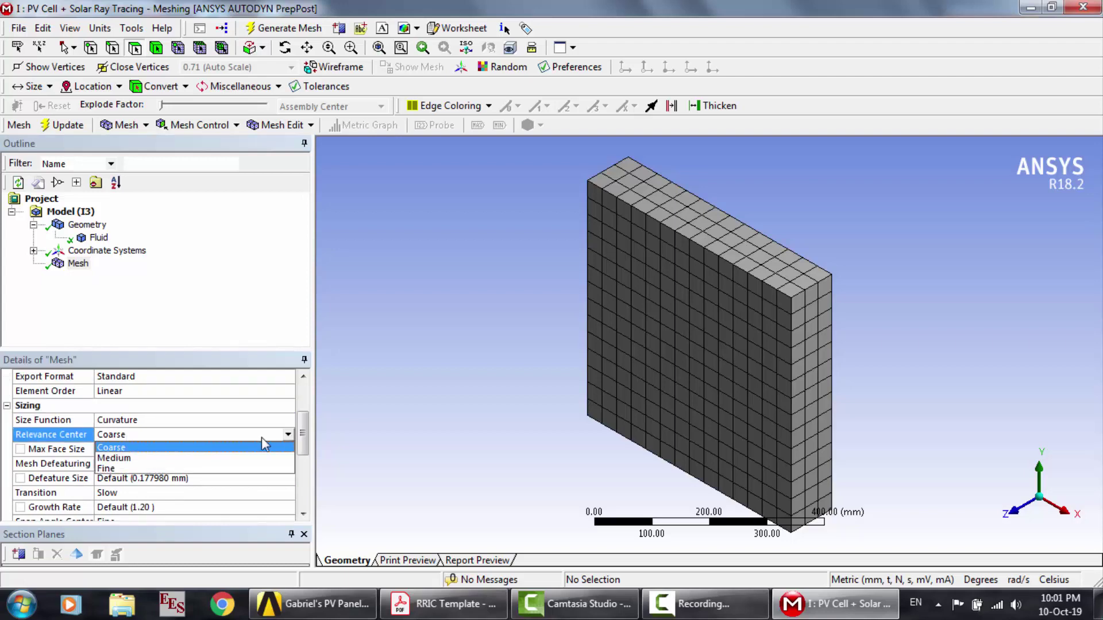
{"action": "left_click", "coordinate": [156, 469]}
{"action": "scroll", "coordinate": [216, 479], "scroll_direction": "down", "scroll_amount": 2}
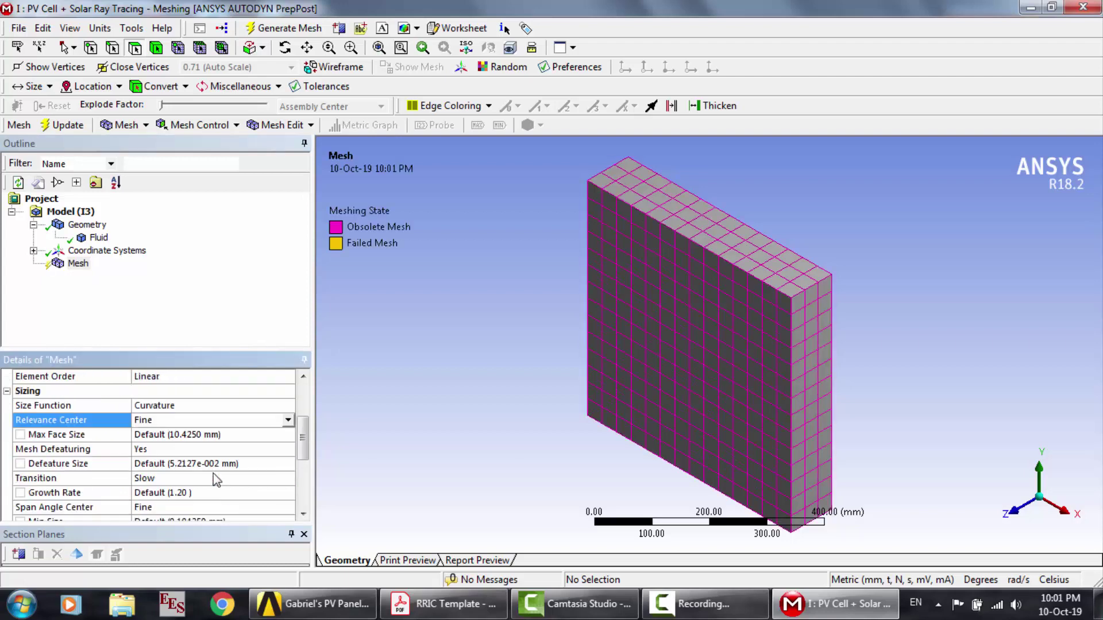
Step: Set the mesh's Max Face Size to 3.5 mm and update the mesh
{"action": "left_click", "coordinate": [163, 437]}
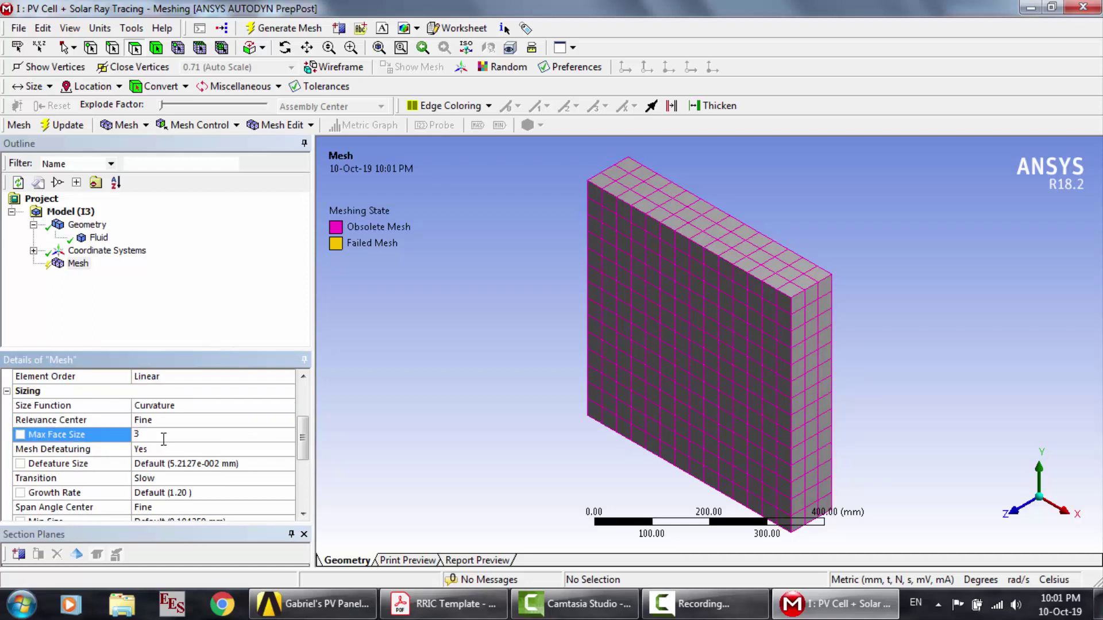
{"action": "key", "text": "Return"}
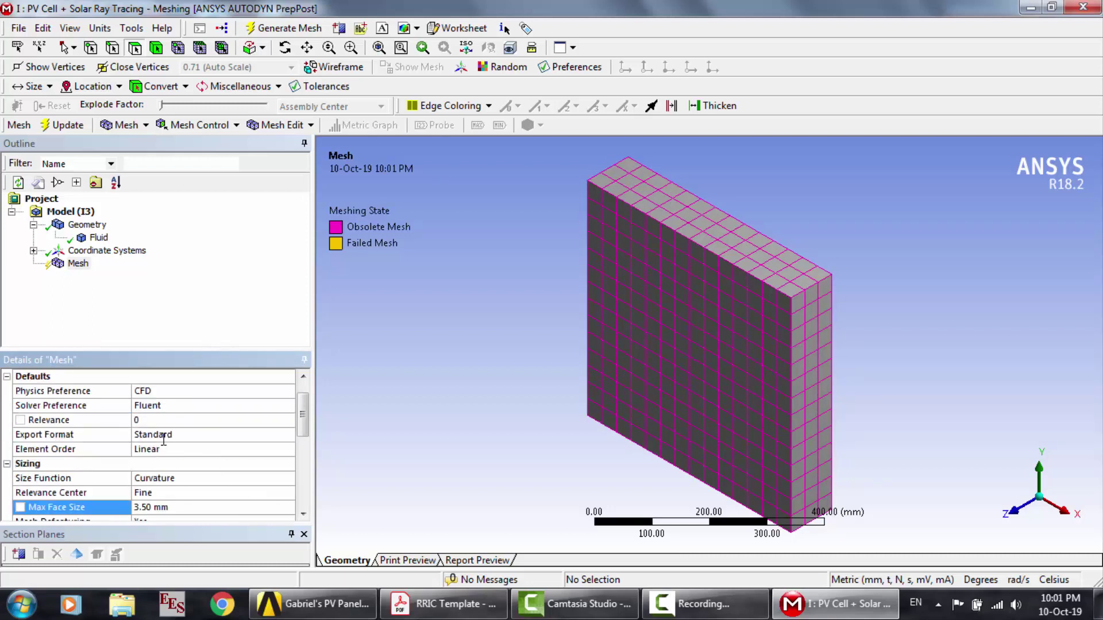
{"action": "left_click", "coordinate": [61, 128]}
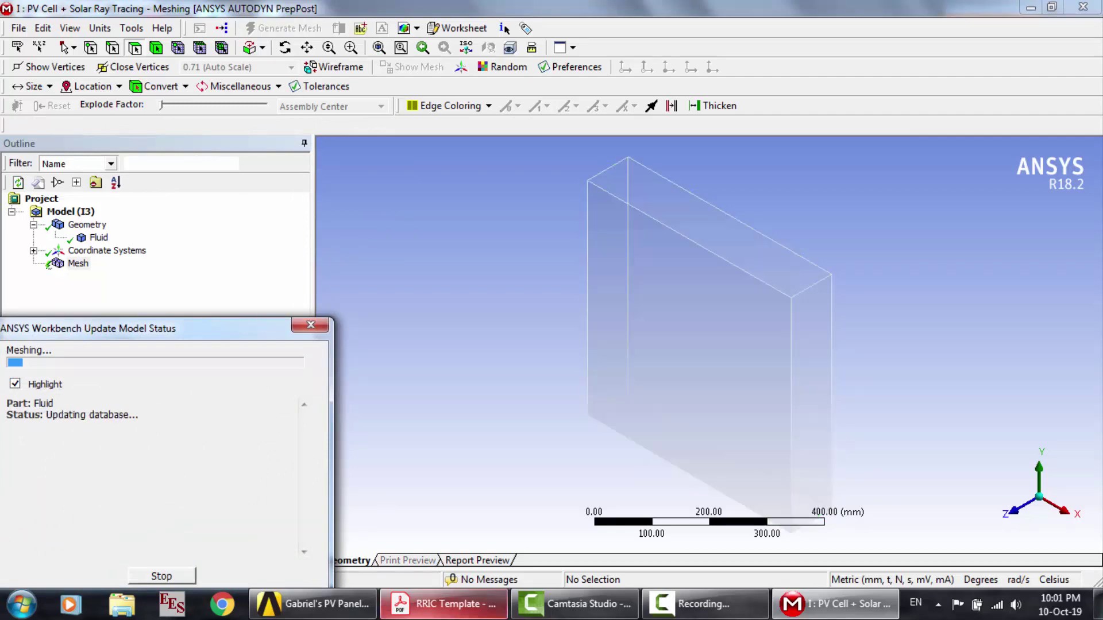
Step: Consult the PV panel layers section of the RRIC Template paper in Acrobat Reader, and return to Meshing
{"action": "left_click", "coordinate": [402, 601]}
{"action": "scroll", "coordinate": [549, 302], "scroll_direction": "up", "scroll_amount": 4}
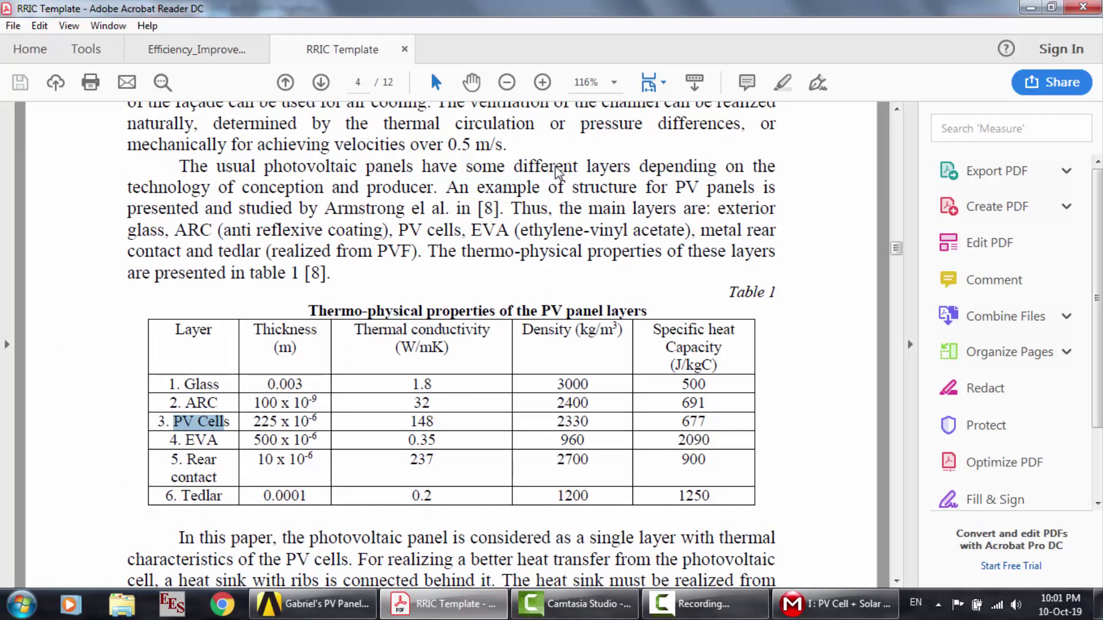
{"action": "left_click", "coordinate": [833, 603]}
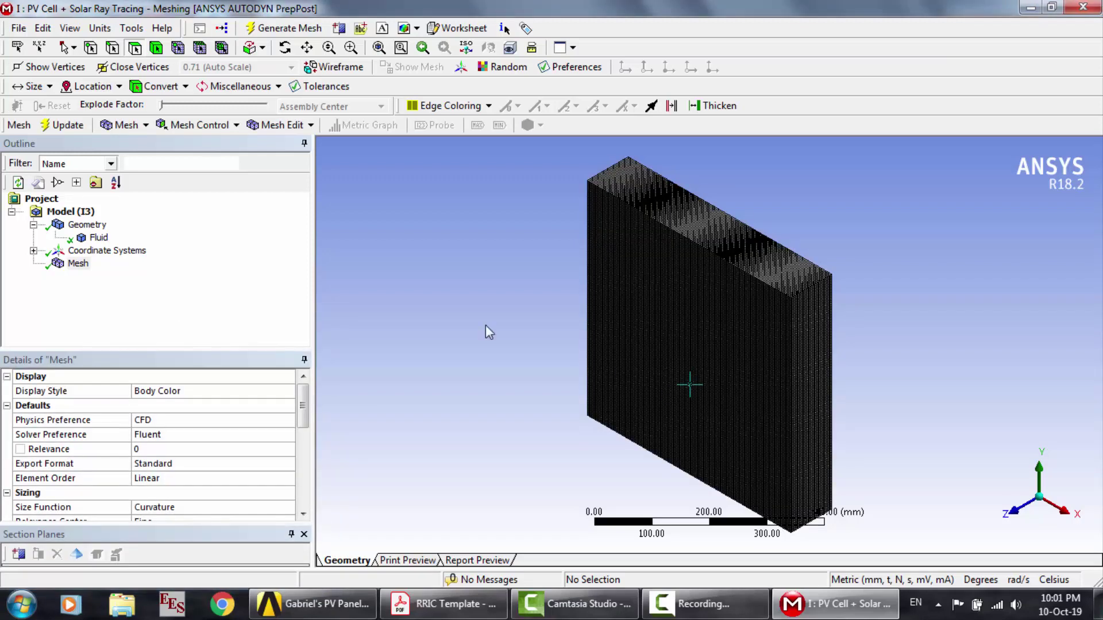
Step: Check the node and element counts in the mesh statistics
{"action": "left_click", "coordinate": [78, 263]}
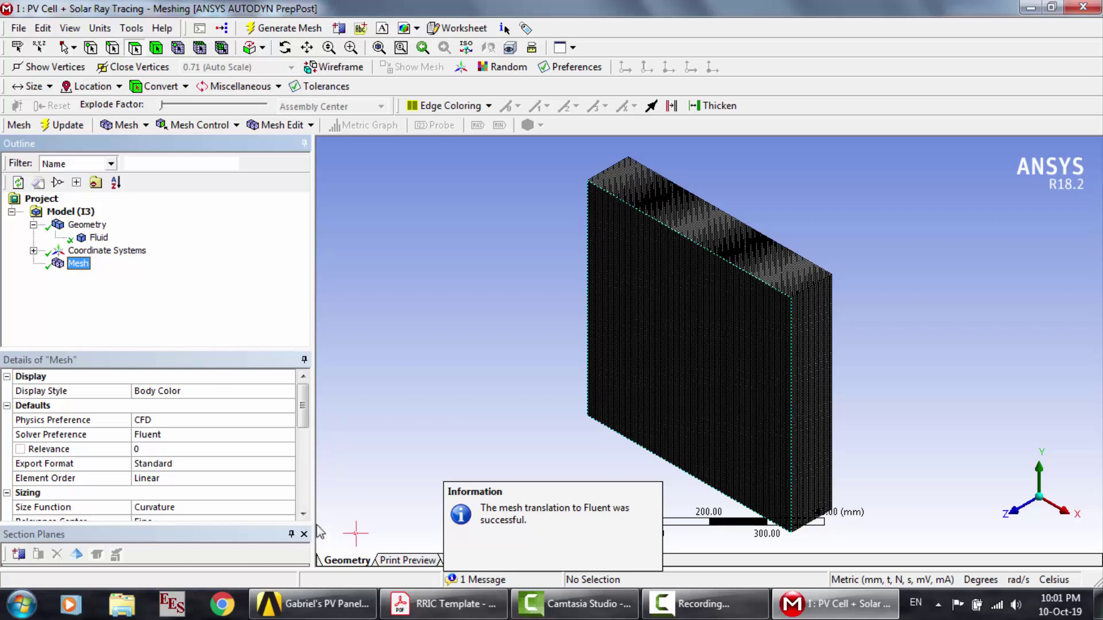
{"action": "scroll", "coordinate": [303, 508], "scroll_direction": "down", "scroll_amount": 10}
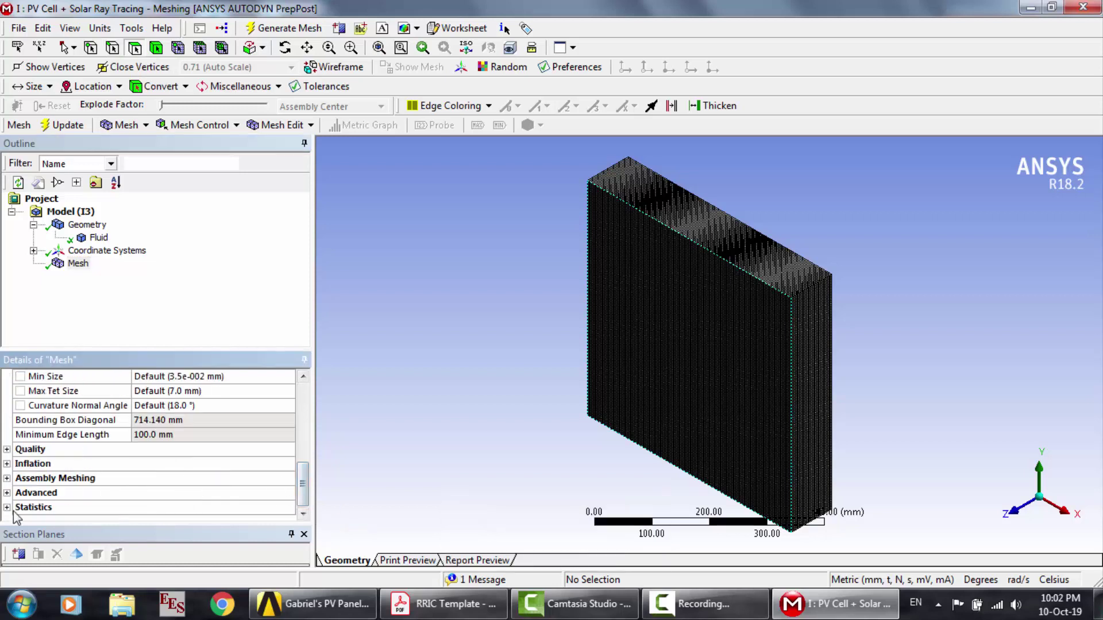
{"action": "left_click", "coordinate": [15, 512]}
{"action": "scroll", "coordinate": [154, 490], "scroll_direction": "down", "scroll_amount": 2}
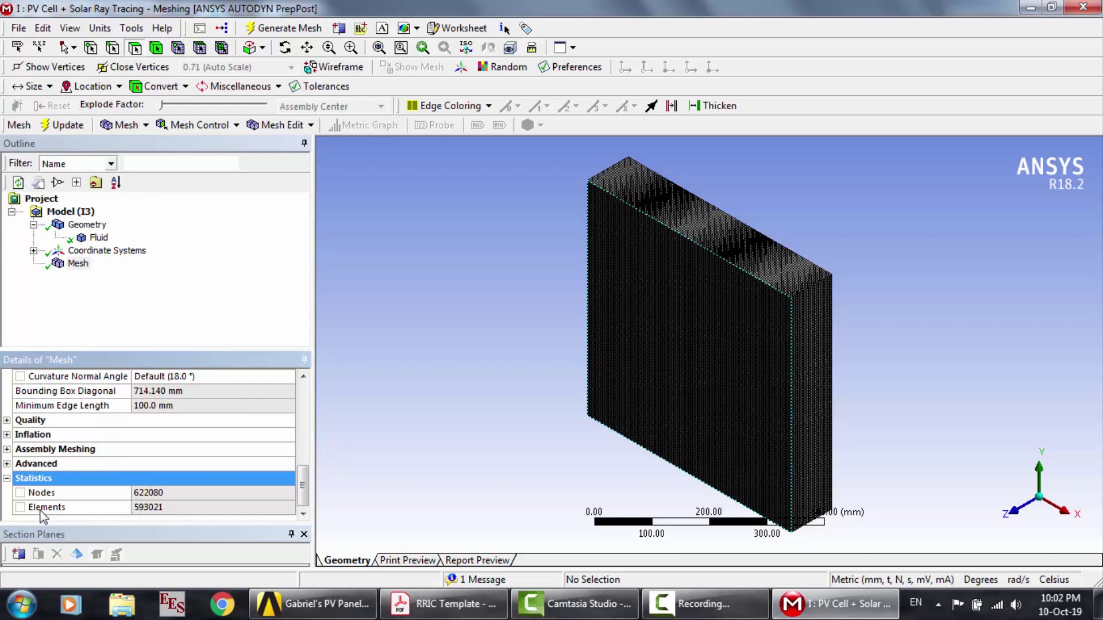
Step: Set the mesh quality's Mesh Metric to Skewness and check its minimum, maximum and average values
{"action": "left_click", "coordinate": [6, 420]}
{"action": "left_click", "coordinate": [289, 480]}
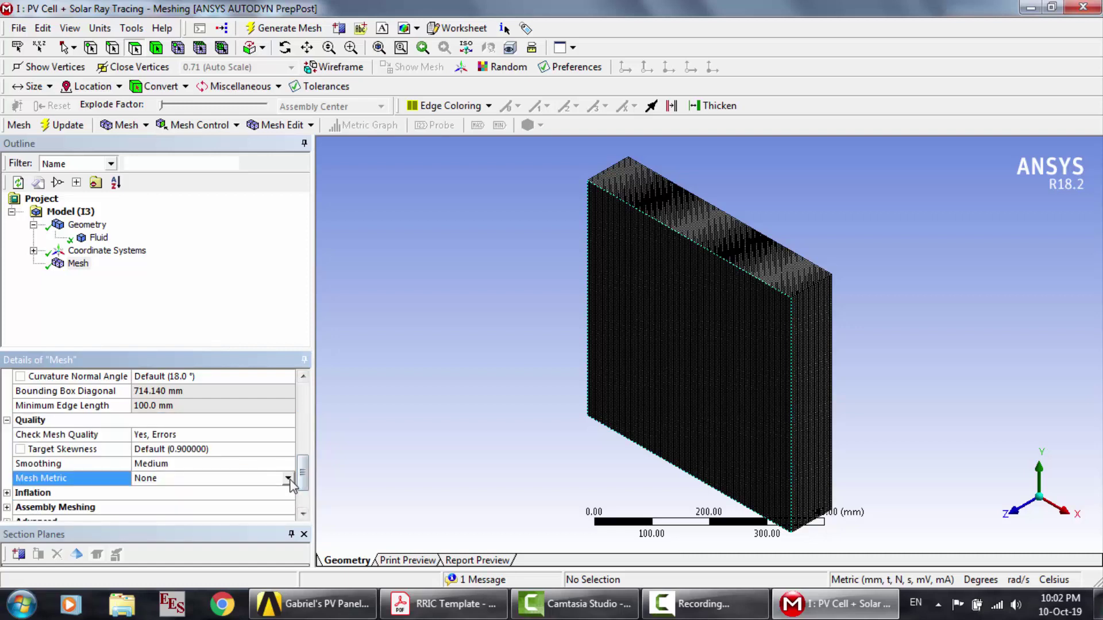
{"action": "left_click", "coordinate": [287, 479]}
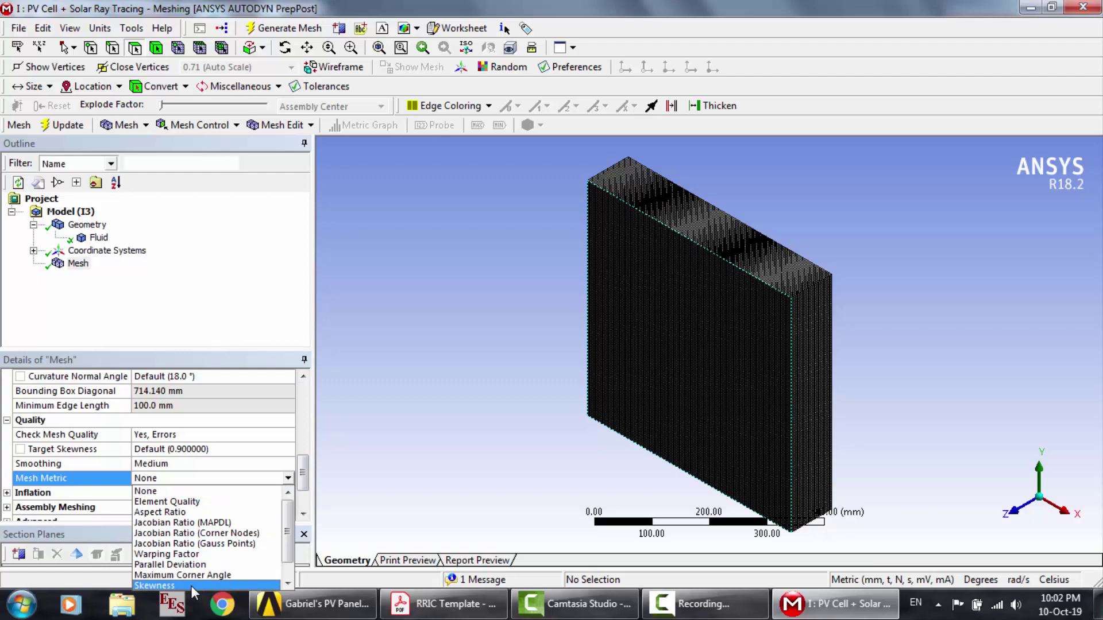
{"action": "key", "text": "Return"}
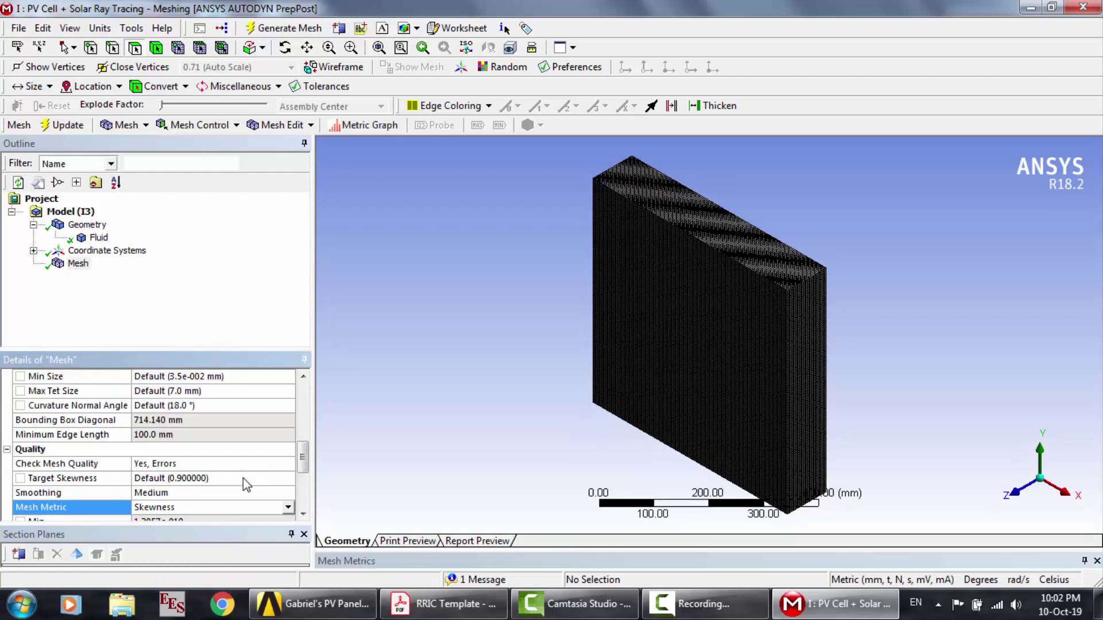
{"action": "left_click", "coordinate": [303, 515]}
{"action": "left_click", "coordinate": [302, 515]}
{"action": "left_click", "coordinate": [303, 514]}
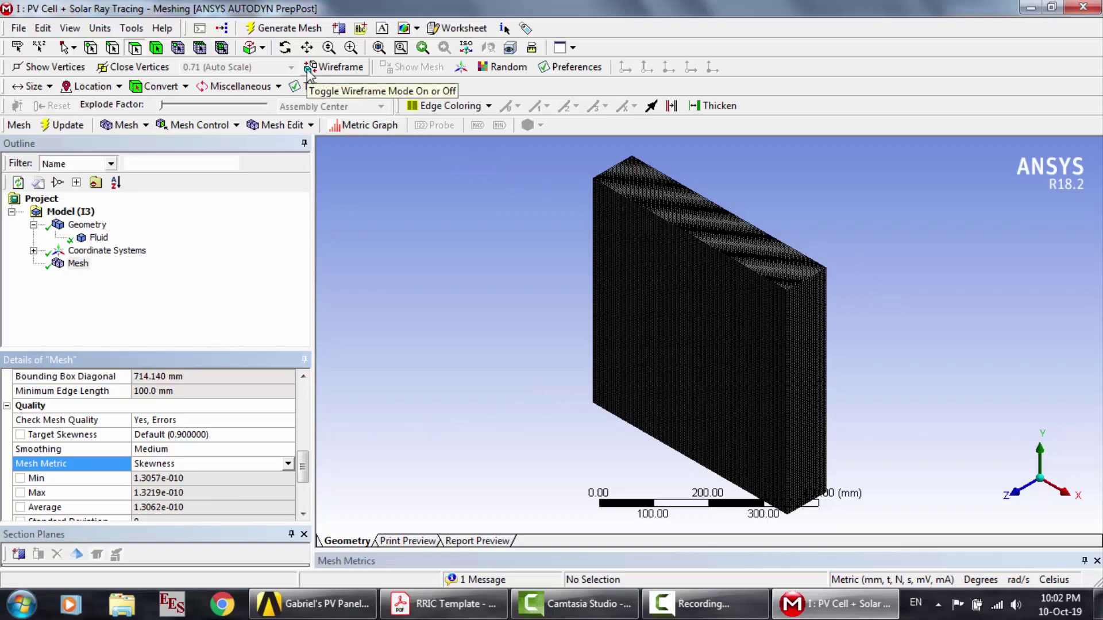
Step: Create a named selection called External surface of PV from the block's large front face
{"action": "scroll", "coordinate": [875, 278], "scroll_direction": "up", "scroll_amount": 10}
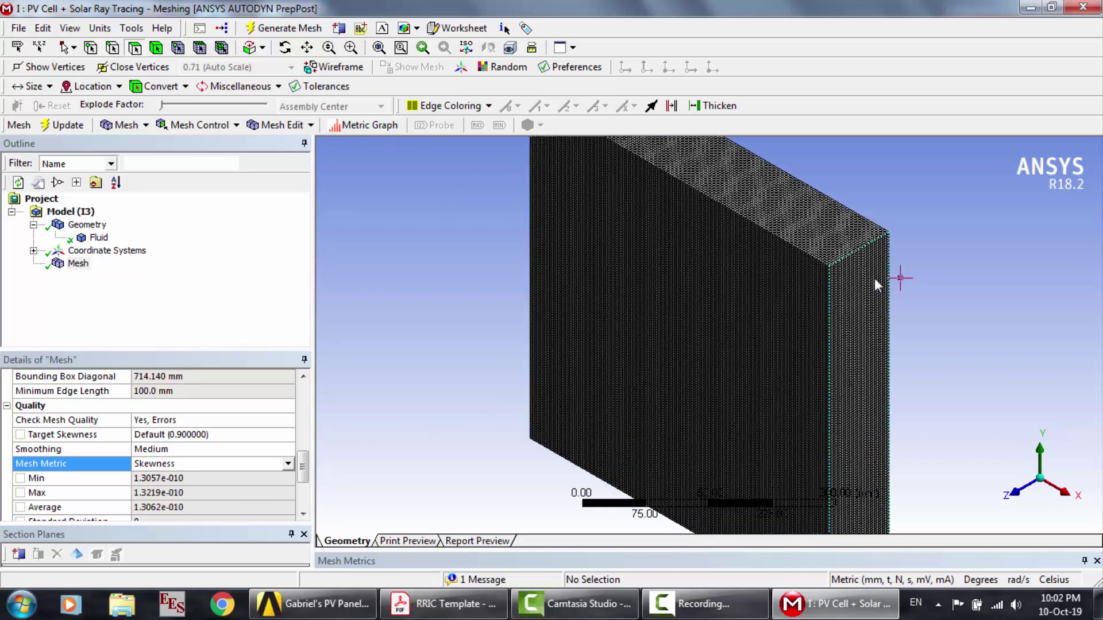
{"action": "scroll", "coordinate": [874, 278], "scroll_direction": "down", "scroll_amount": 6}
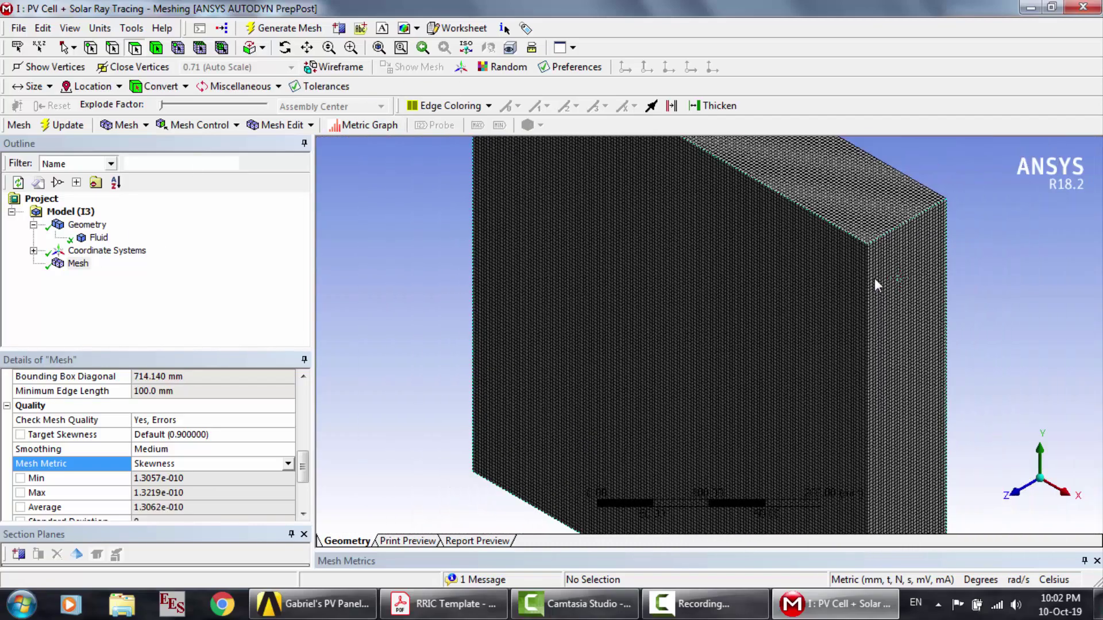
{"action": "left_click", "coordinate": [134, 48]}
{"action": "left_click", "coordinate": [738, 362]}
{"action": "scroll", "coordinate": [738, 359], "scroll_direction": "up", "scroll_amount": 1}
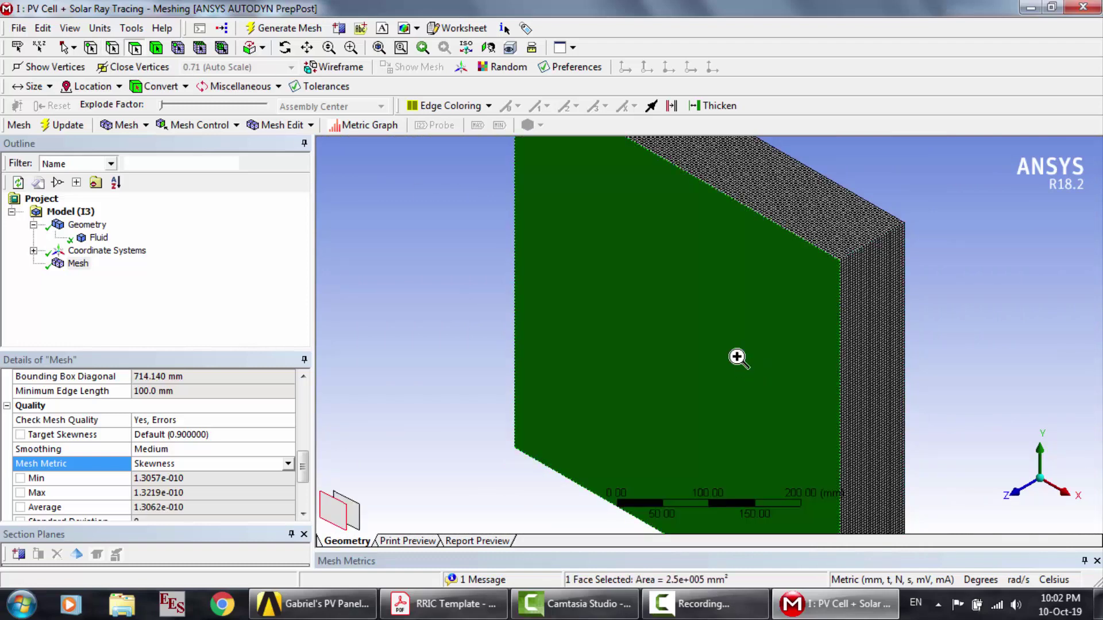
{"action": "right_click", "coordinate": [737, 357]}
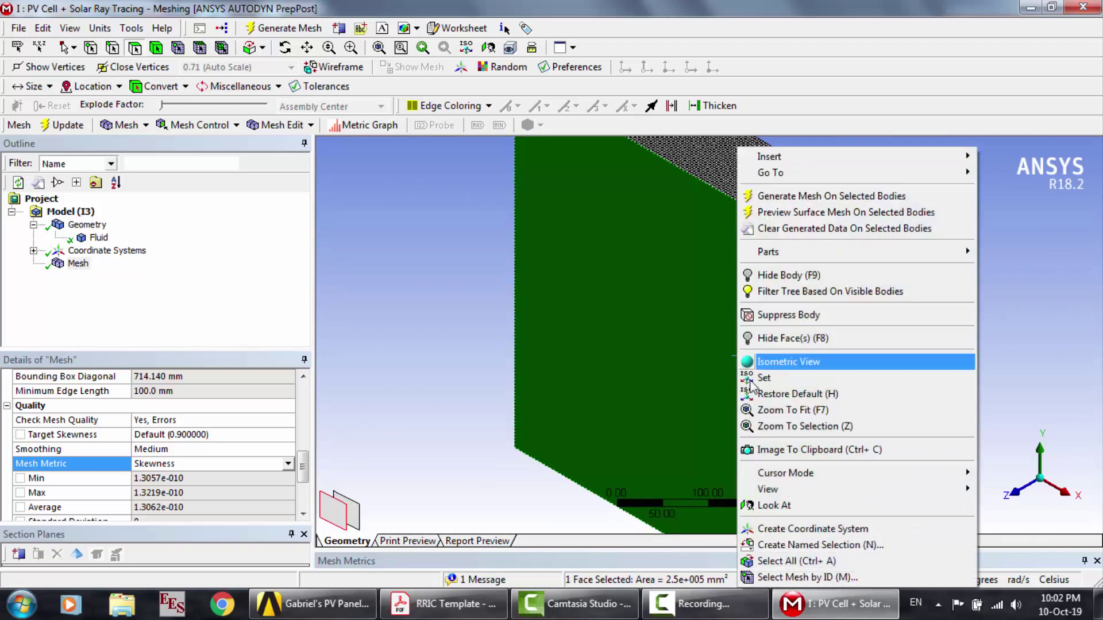
{"action": "left_click", "coordinate": [796, 545]}
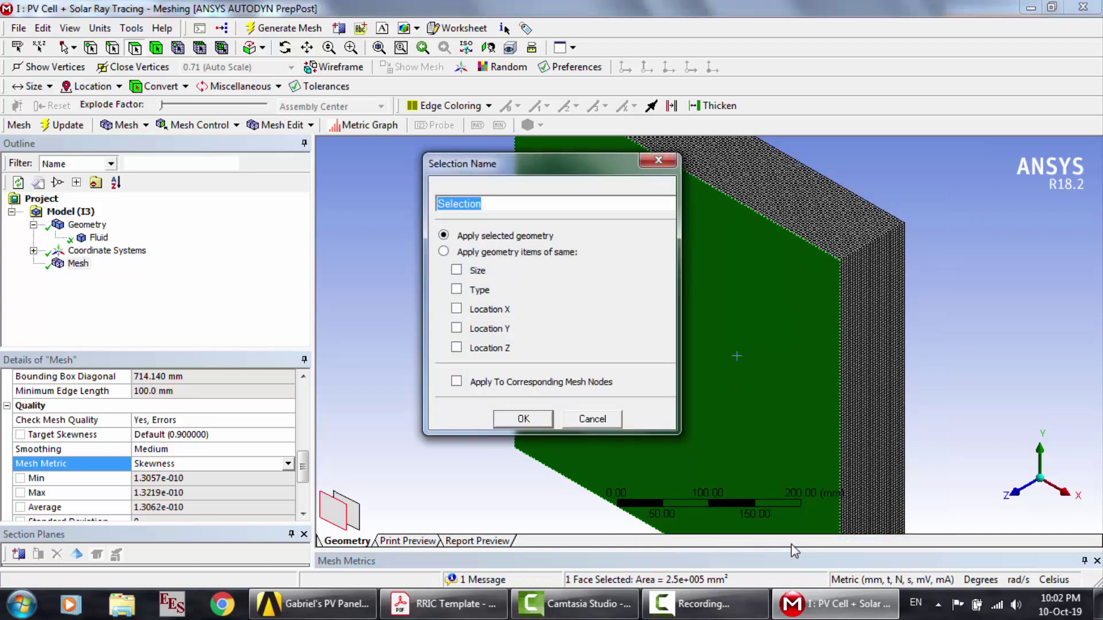
{"action": "type", "text": "External surface of PV"}
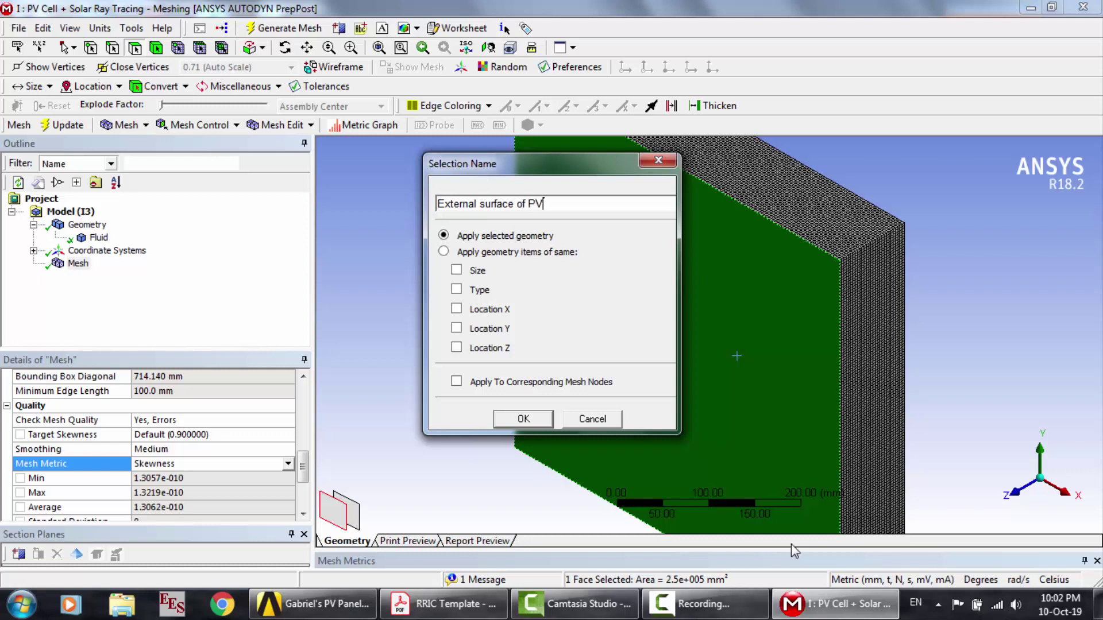
{"action": "key", "text": "Return"}
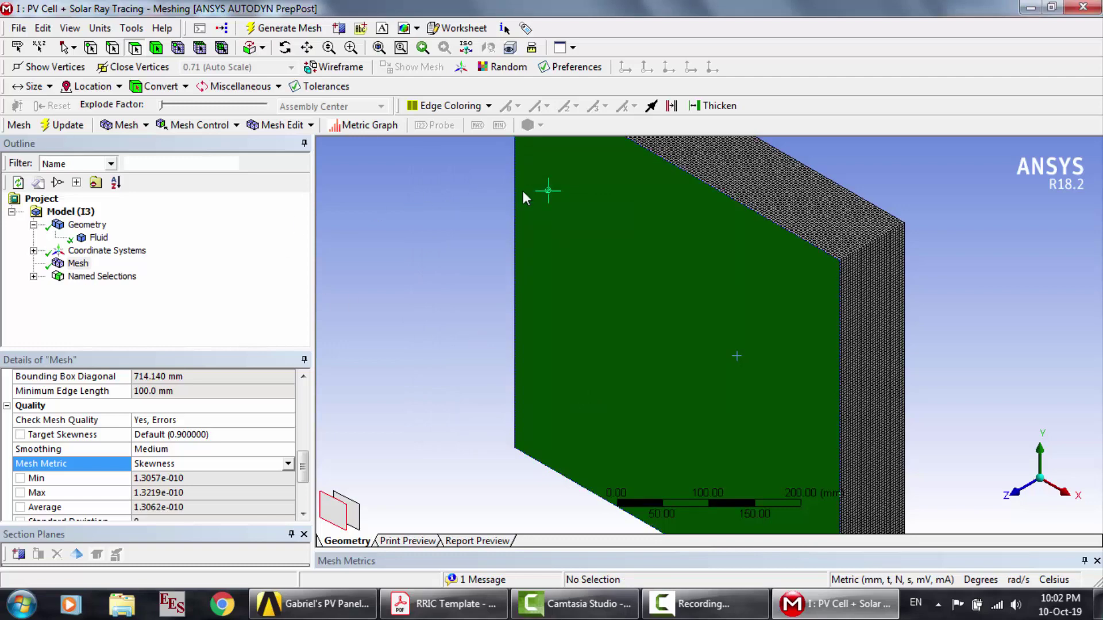
Step: Create a named selection called Fluid from the whole body, and clear the selection
{"action": "left_click", "coordinate": [157, 47]}
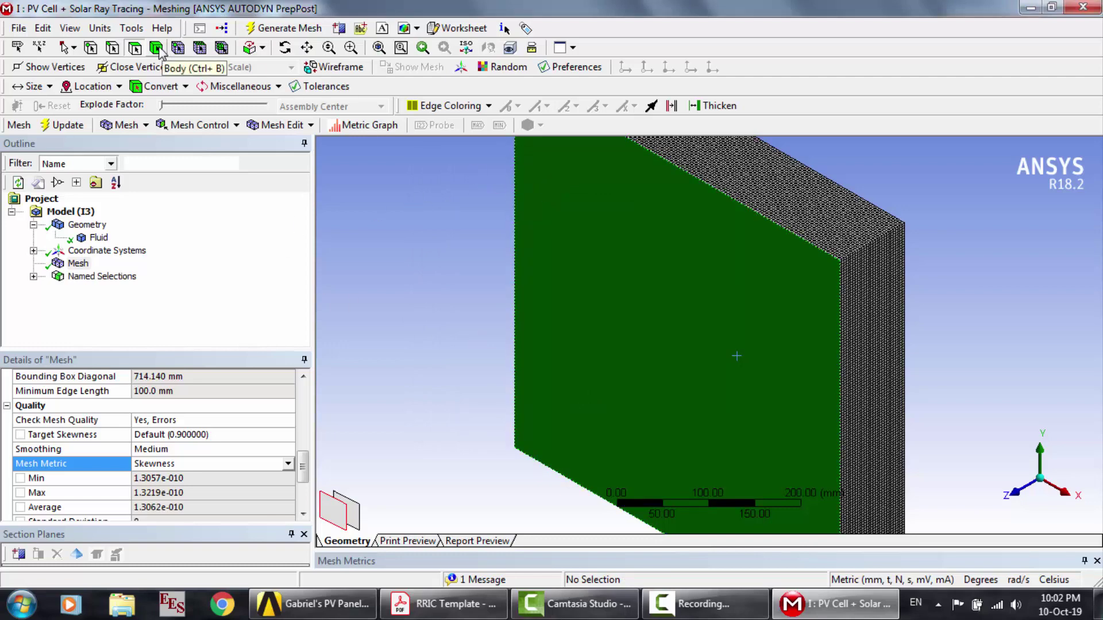
{"action": "left_click", "coordinate": [597, 232]}
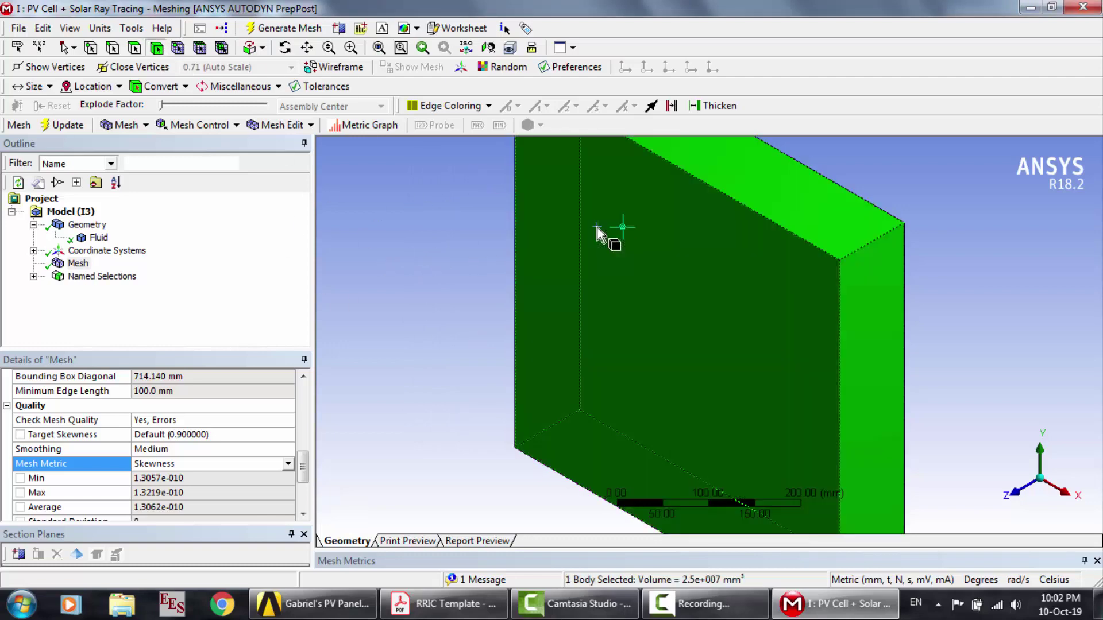
{"action": "right_click", "coordinate": [598, 233]}
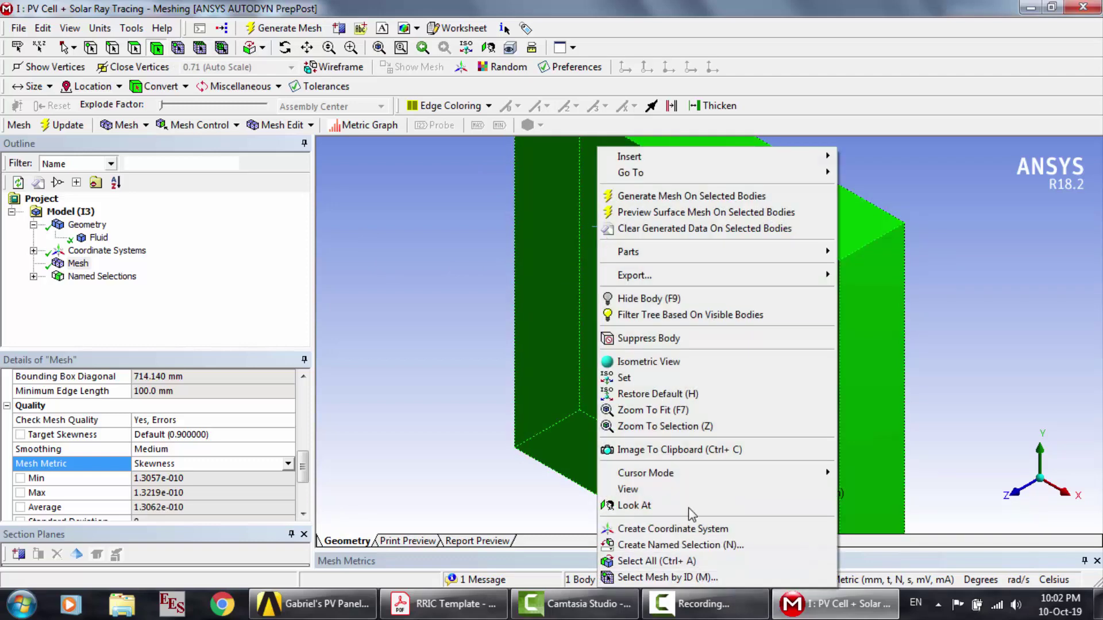
{"action": "left_click", "coordinate": [690, 545]}
{"action": "type", "text": "Fluid"}
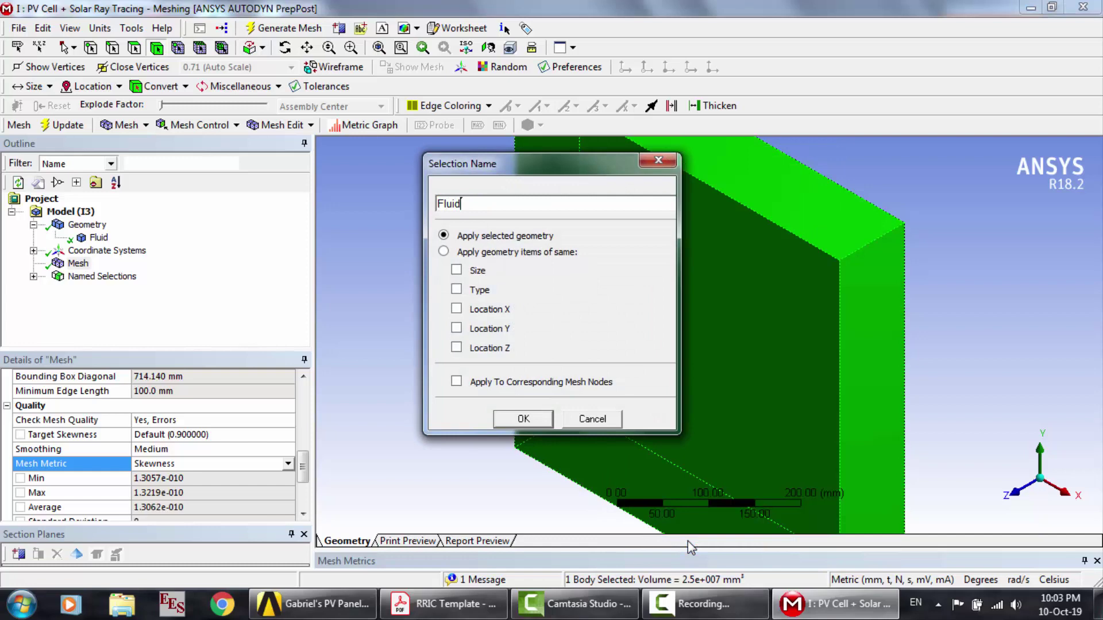
{"action": "key", "text": "Return"}
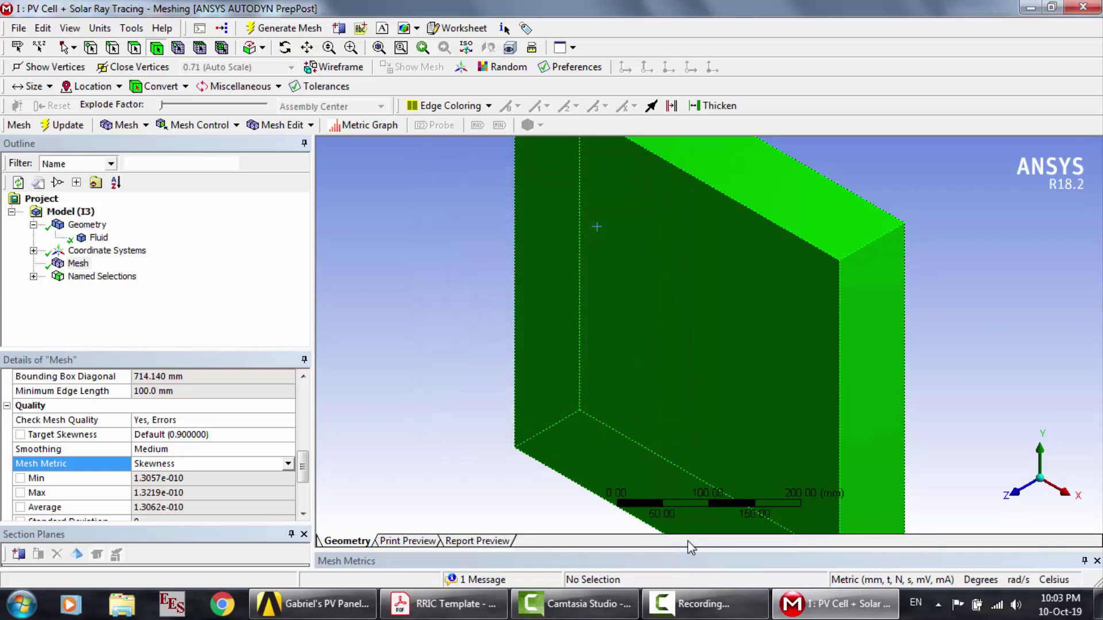
{"action": "left_click", "coordinate": [434, 275]}
Step: Create a named selection called Outlet from the block's narrow top face
{"action": "left_click", "coordinate": [134, 48]}
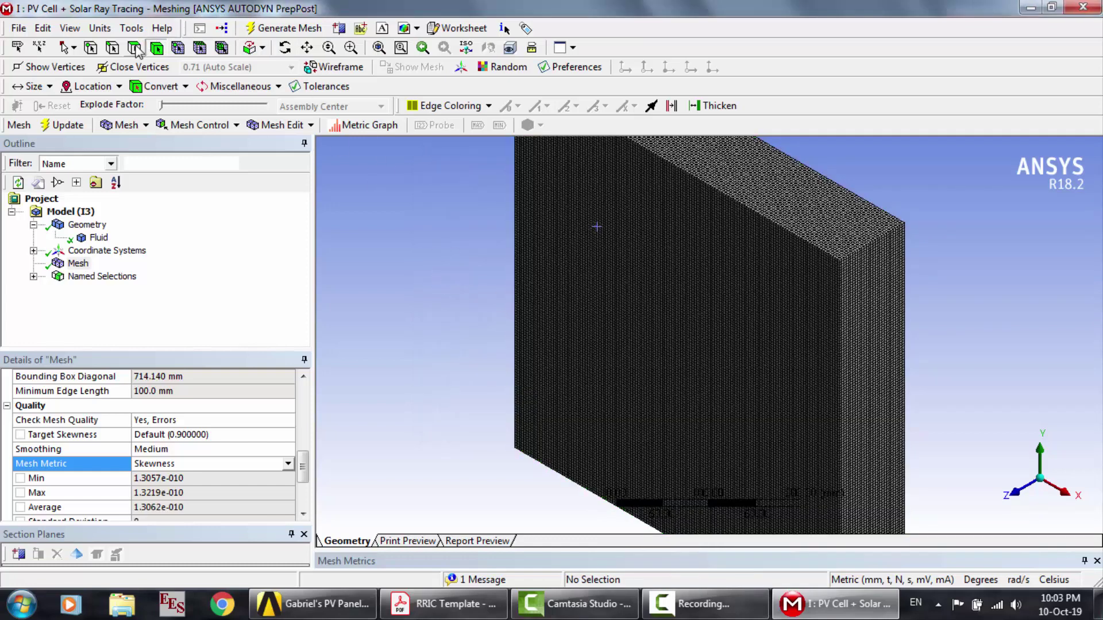
{"action": "left_click", "coordinate": [773, 182]}
{"action": "right_click", "coordinate": [769, 176]}
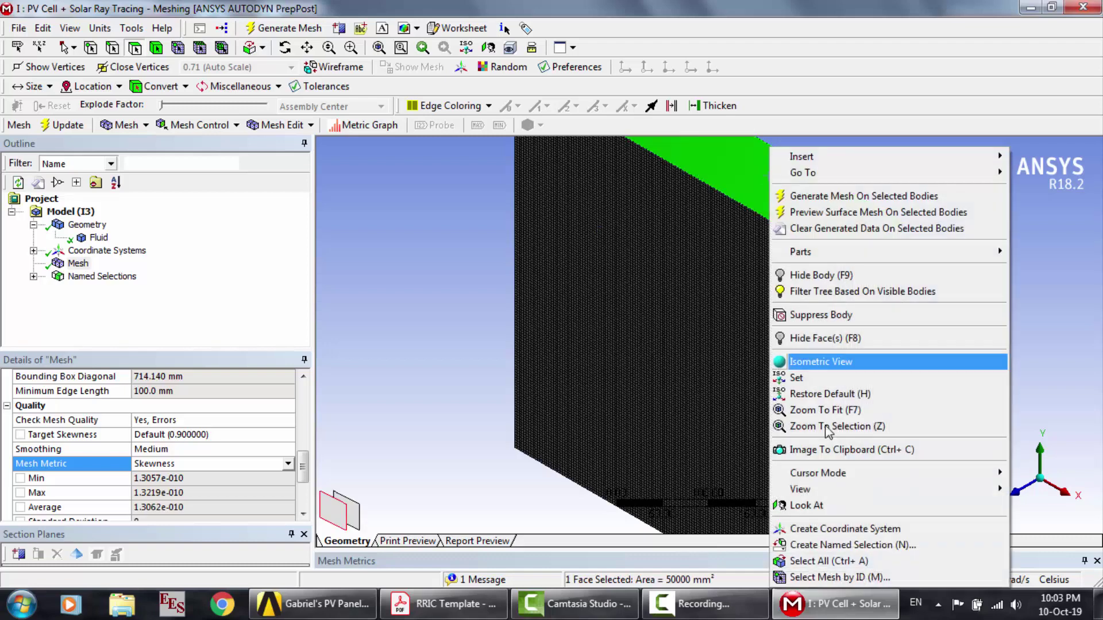
{"action": "left_click", "coordinate": [828, 545]}
{"action": "type", "text": "Outlet"}
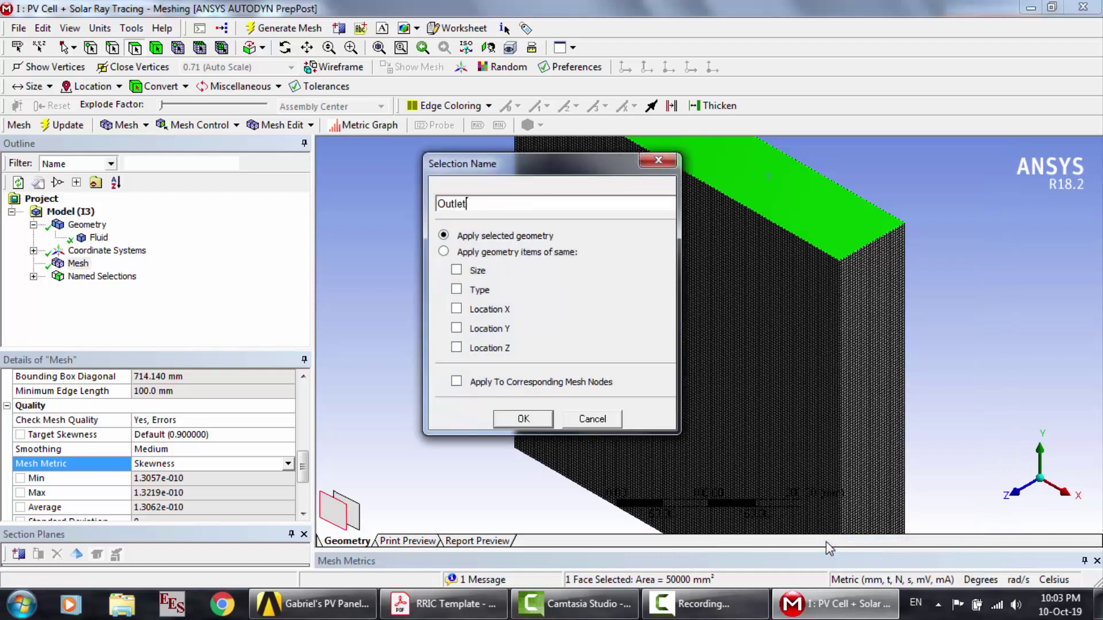
{"action": "key", "text": "Return"}
{"action": "left_click", "coordinate": [500, 207]}
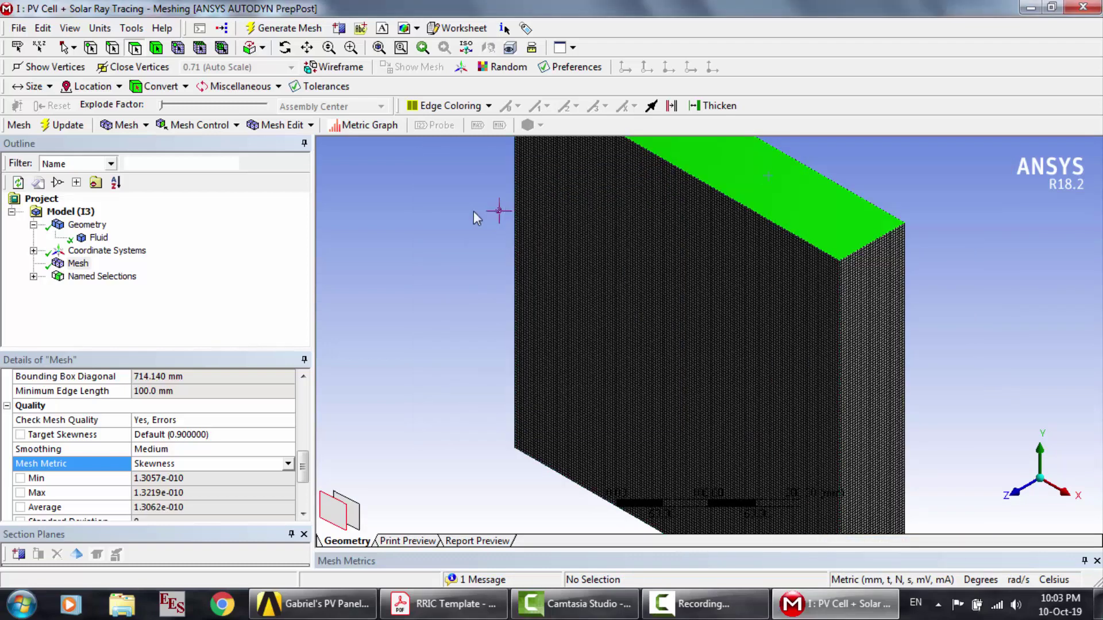
Step: Create a named selection called Inlet from the block's narrow bottom face
{"action": "middle_click_drag", "start_coordinate": [600, 322], "coordinate": [596, 248]}
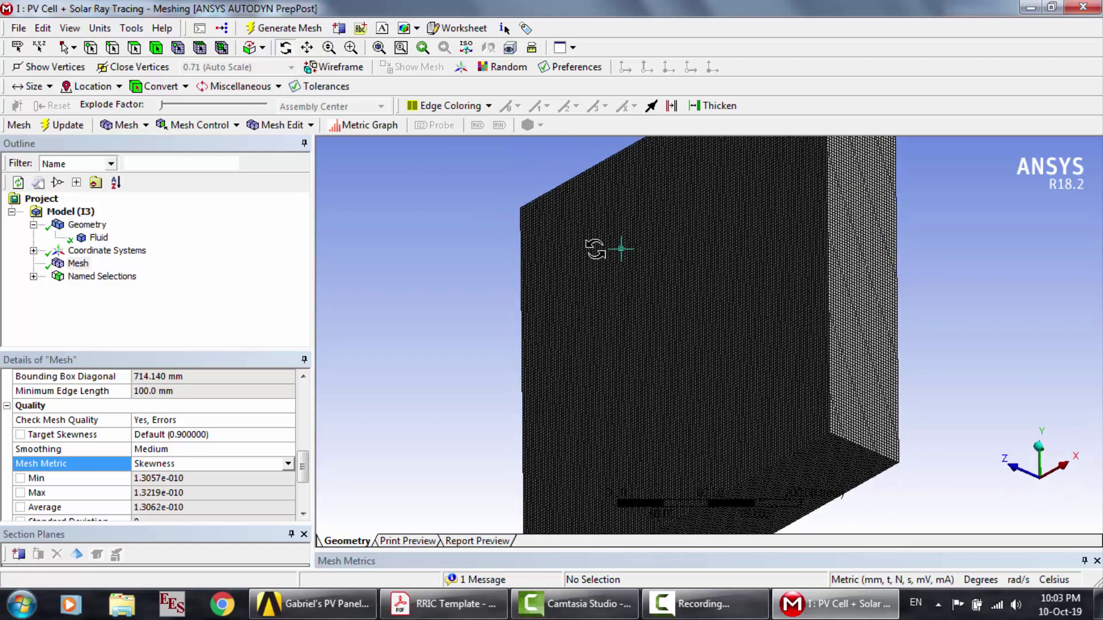
{"action": "left_click", "coordinate": [134, 47]}
{"action": "left_click", "coordinate": [810, 481]}
{"action": "right_click", "coordinate": [810, 482]}
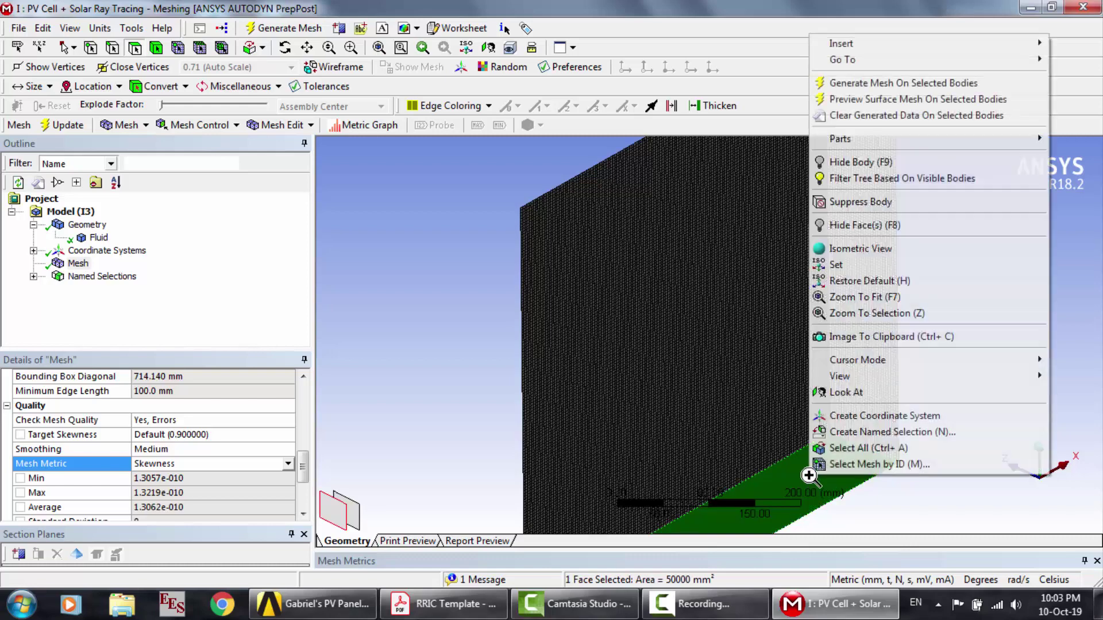
{"action": "left_click", "coordinate": [829, 433]}
{"action": "type", "text": "Inlet"}
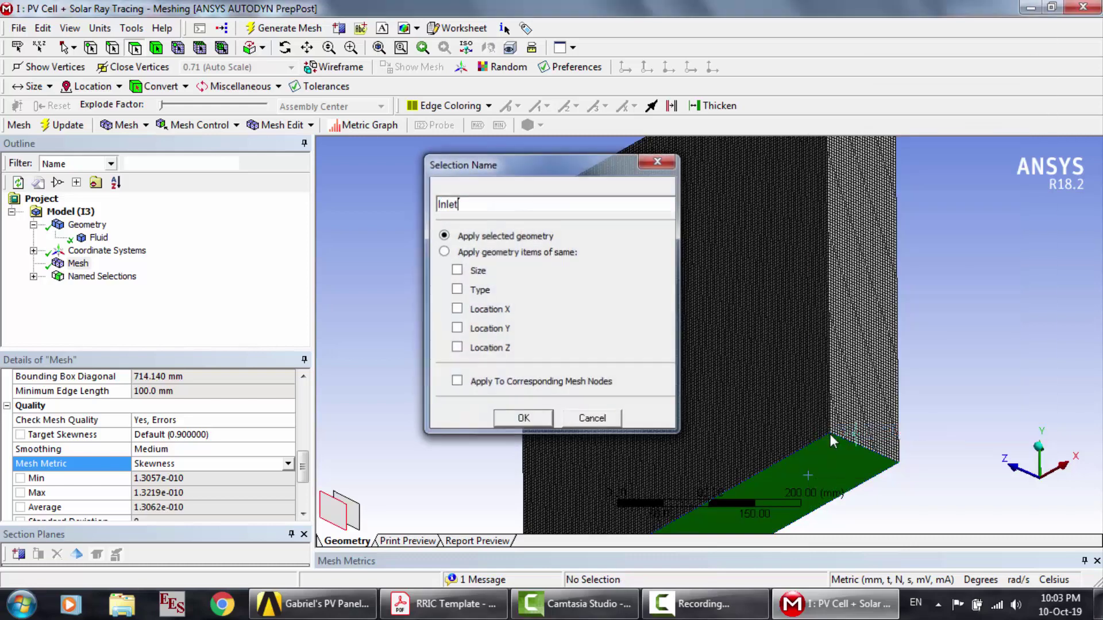
{"action": "key", "text": "Return"}
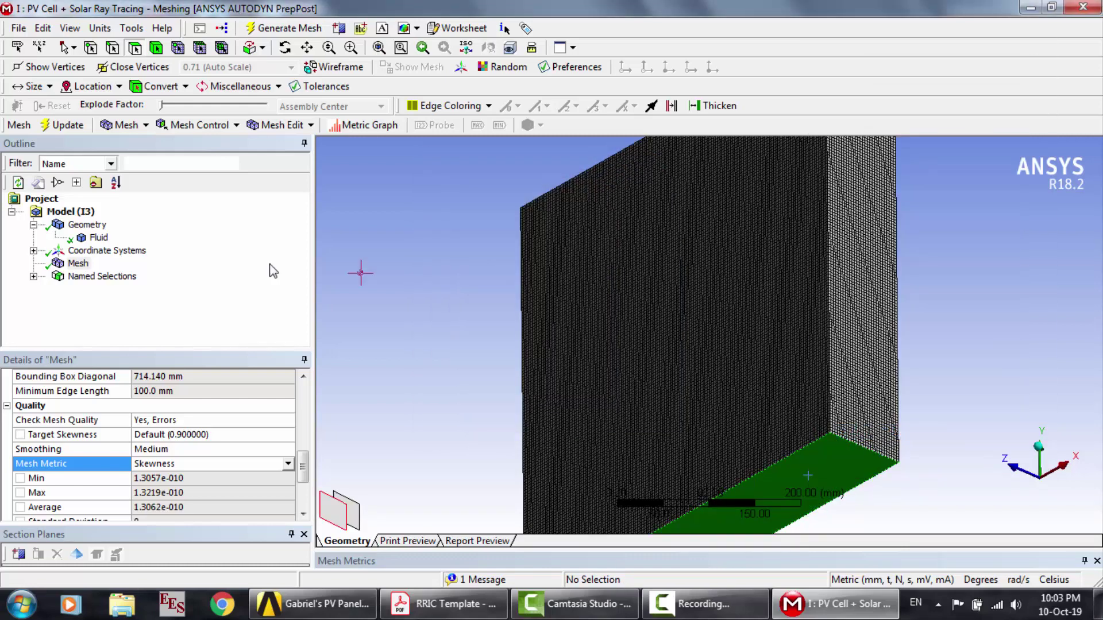
Step: Review the list of named selections and examine the External surface of PV face and the adjacent side face
{"action": "left_click", "coordinate": [33, 276]}
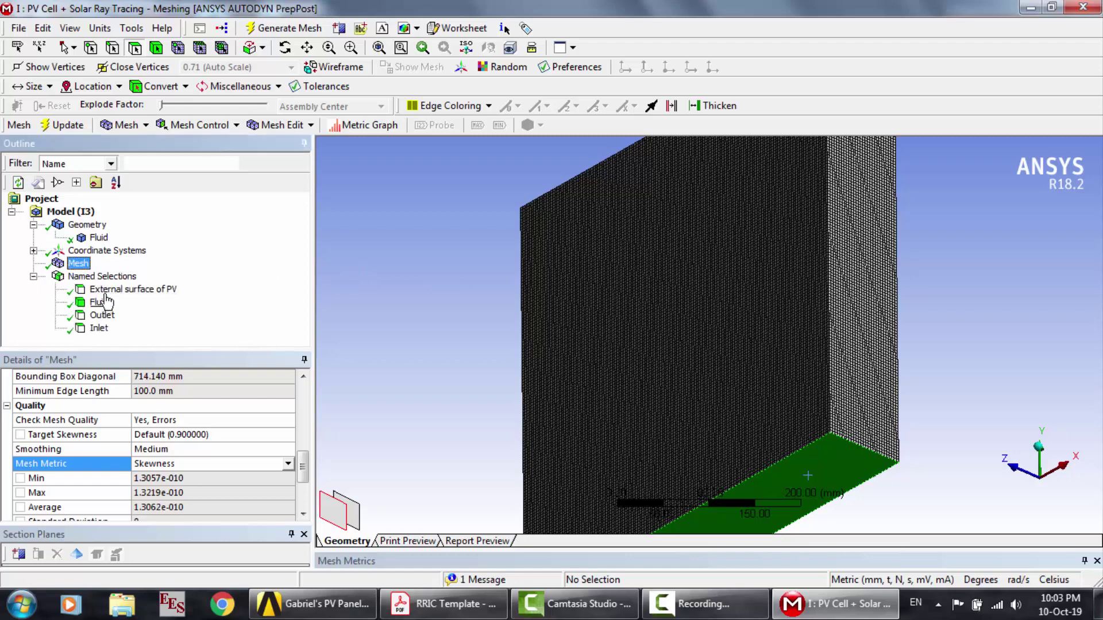
{"action": "left_click", "coordinate": [160, 292]}
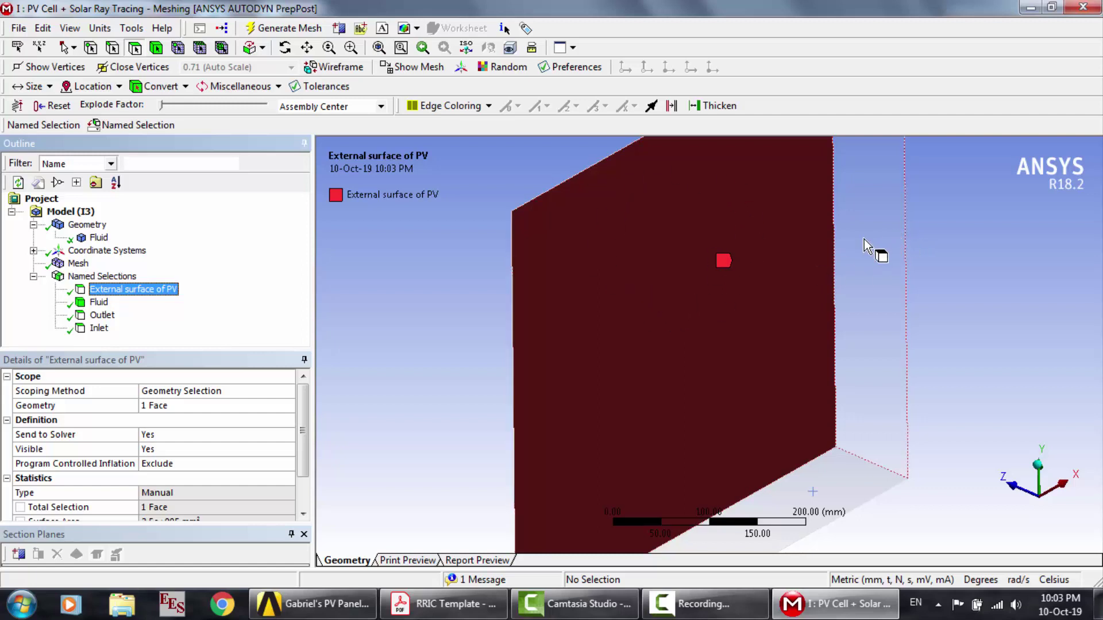
{"action": "left_click", "coordinate": [858, 284]}
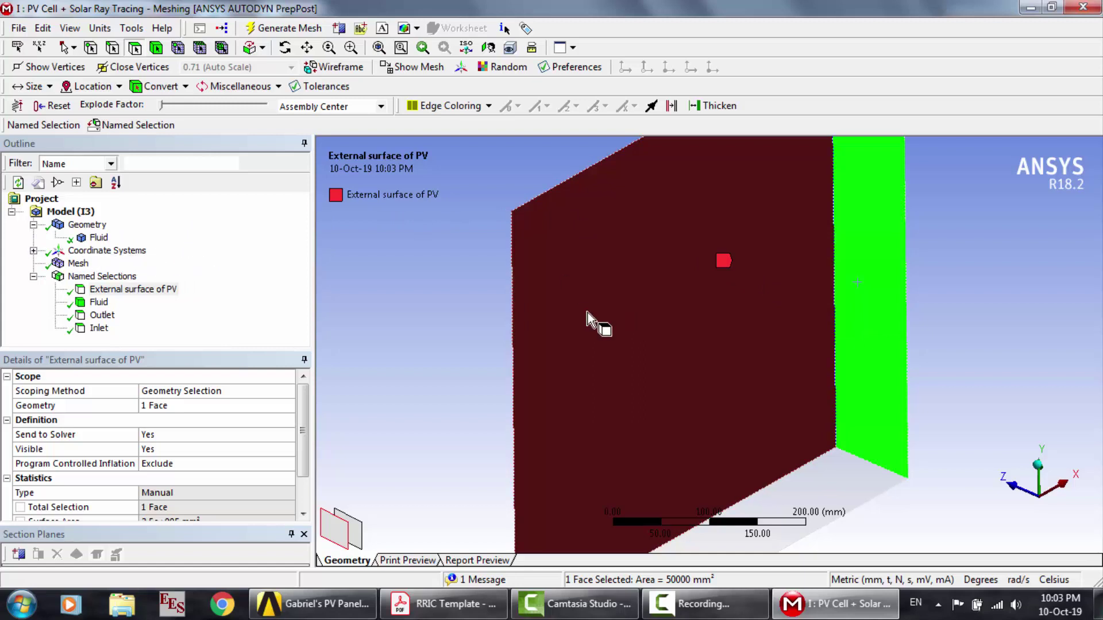
{"action": "left_click", "coordinate": [456, 306]}
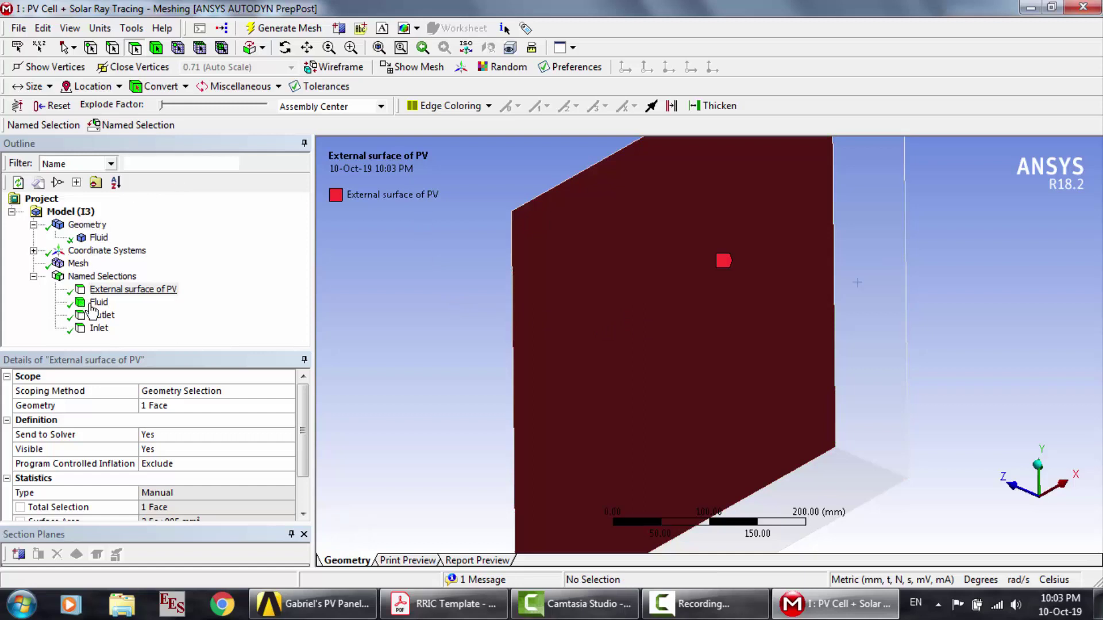
Step: Close Meshing, return to Workbench and update the Mesh component of the PV Cell + Solar Ray Tracing system
{"action": "left_click", "coordinate": [1083, 7]}
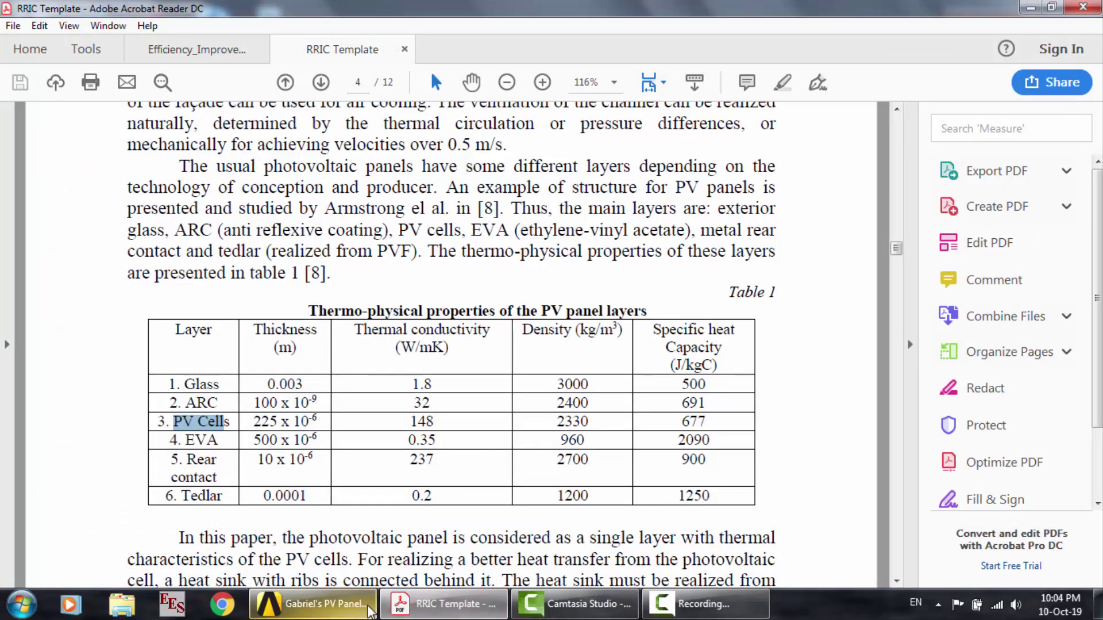
{"action": "left_click", "coordinate": [368, 609]}
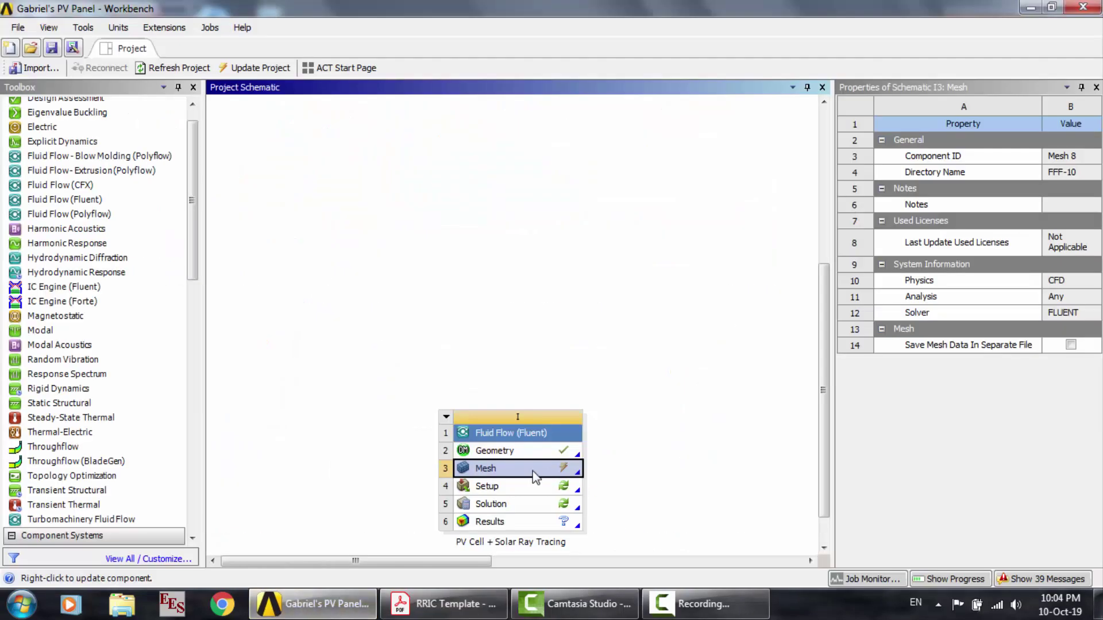
{"action": "right_click", "coordinate": [535, 477]}
{"action": "left_click", "coordinate": [581, 431]}
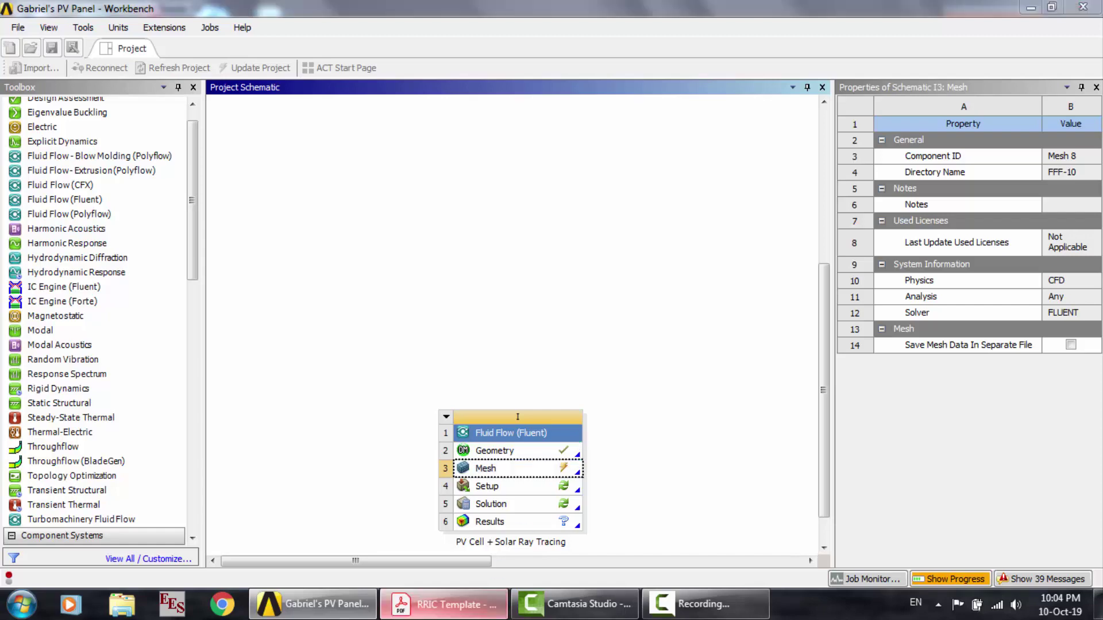
Step: Switch to Acrobat Reader and read the RRIC Template paper's numerical modeling section for the solar and solver settings
{"action": "left_click", "coordinate": [444, 603]}
{"action": "scroll", "coordinate": [497, 358], "scroll_direction": "down", "scroll_amount": 4}
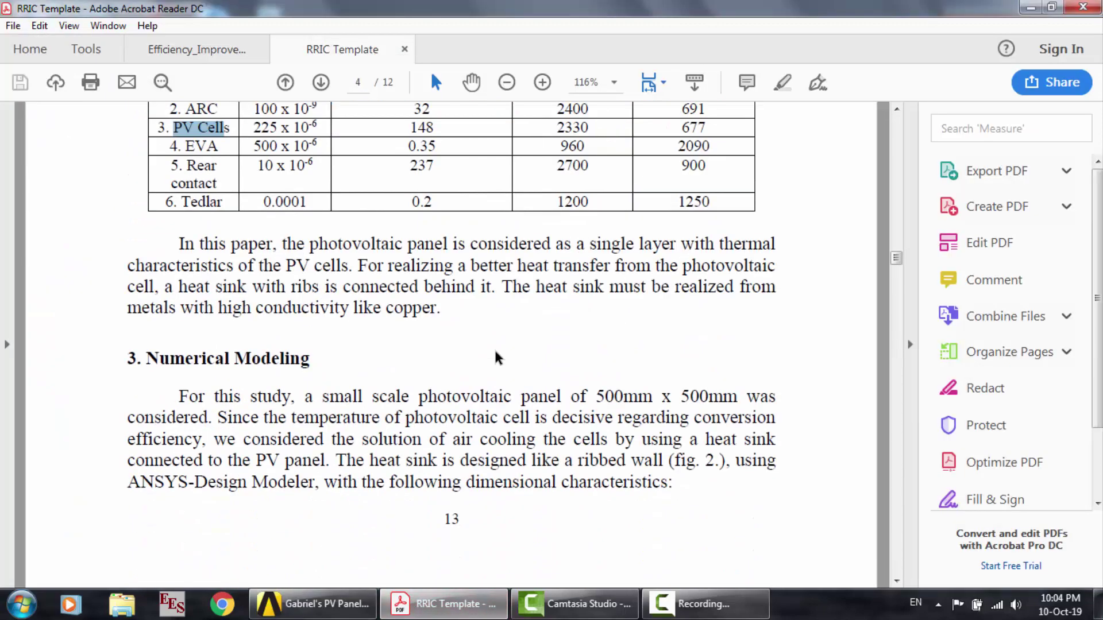
{"action": "scroll", "coordinate": [497, 358], "scroll_direction": "up", "scroll_amount": 1}
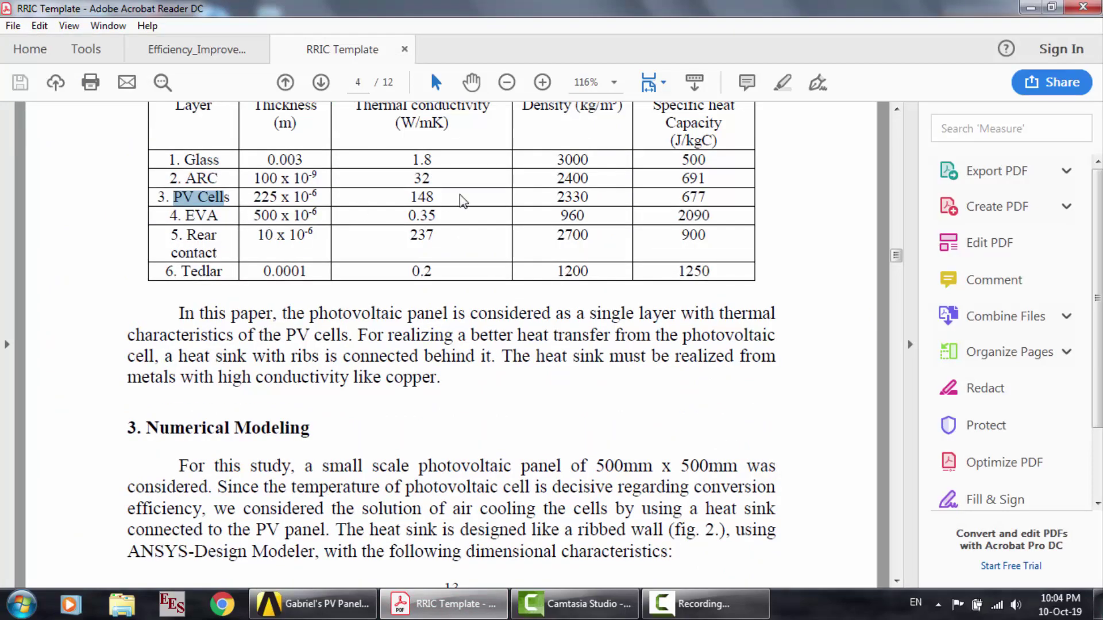
{"action": "scroll", "coordinate": [581, 207], "scroll_direction": "down", "scroll_amount": 8}
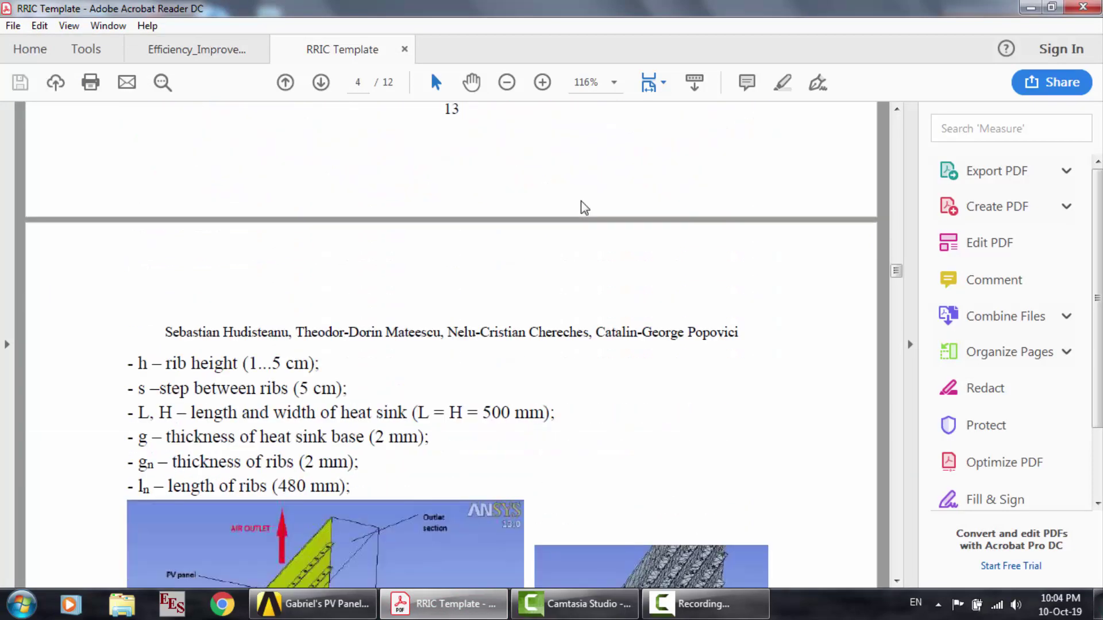
{"action": "scroll", "coordinate": [583, 207], "scroll_direction": "down", "scroll_amount": 16}
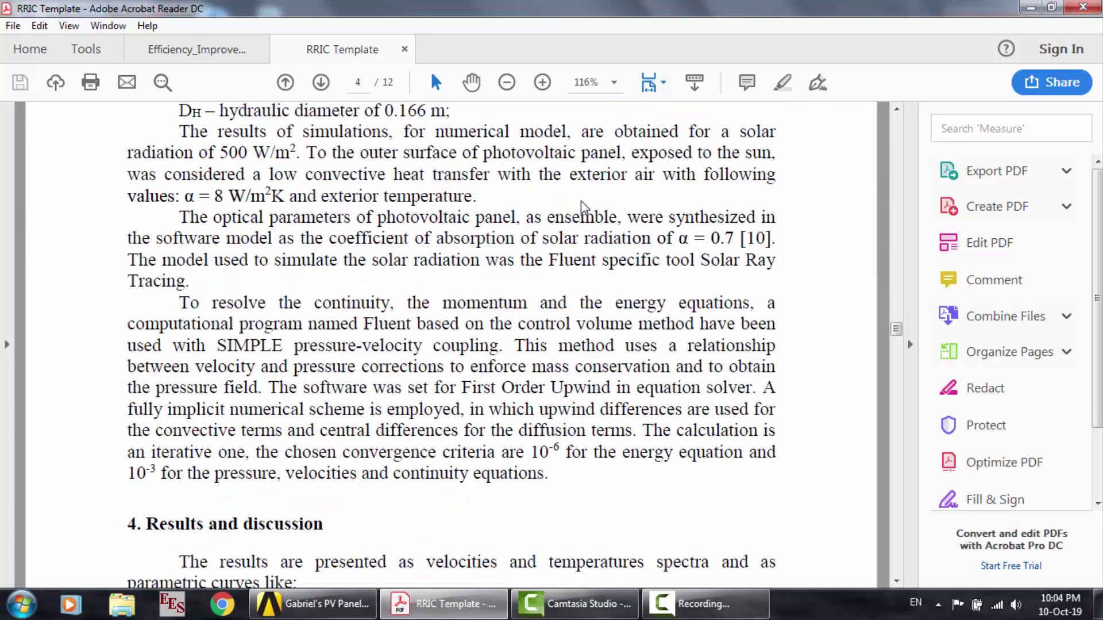
Step: Switch from the paper to Workbench and reset the Setup component of the PV Cell + Solar Ray Tracing system
{"action": "scroll", "coordinate": [583, 206], "scroll_direction": "down", "scroll_amount": 20}
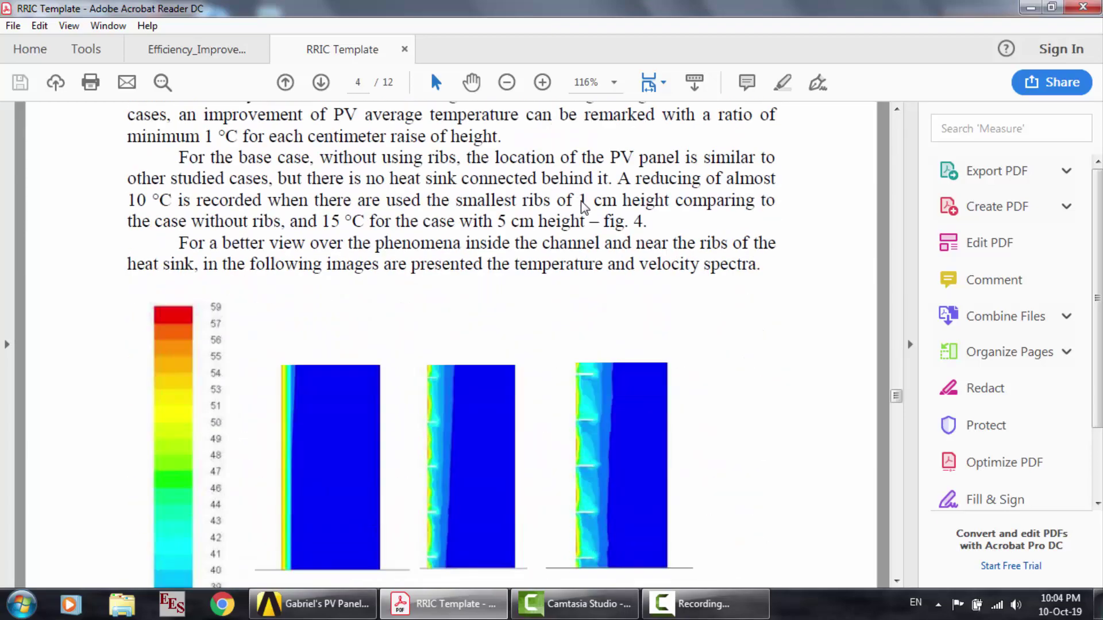
{"action": "scroll", "coordinate": [581, 207], "scroll_direction": "down", "scroll_amount": 2}
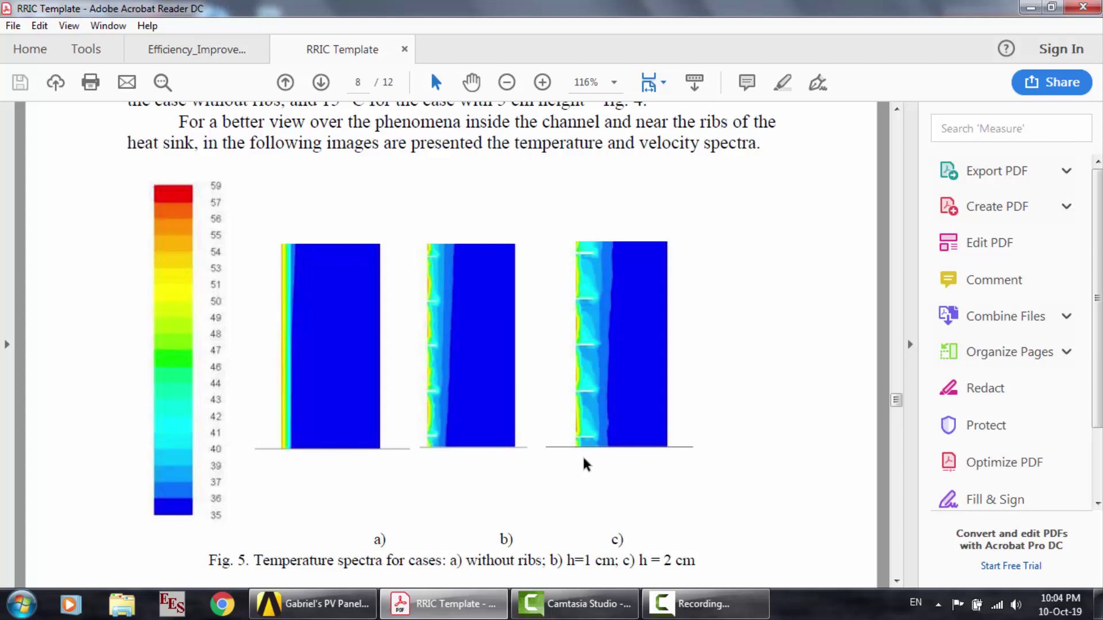
{"action": "left_click", "coordinate": [313, 604]}
{"action": "left_click", "coordinate": [558, 486]}
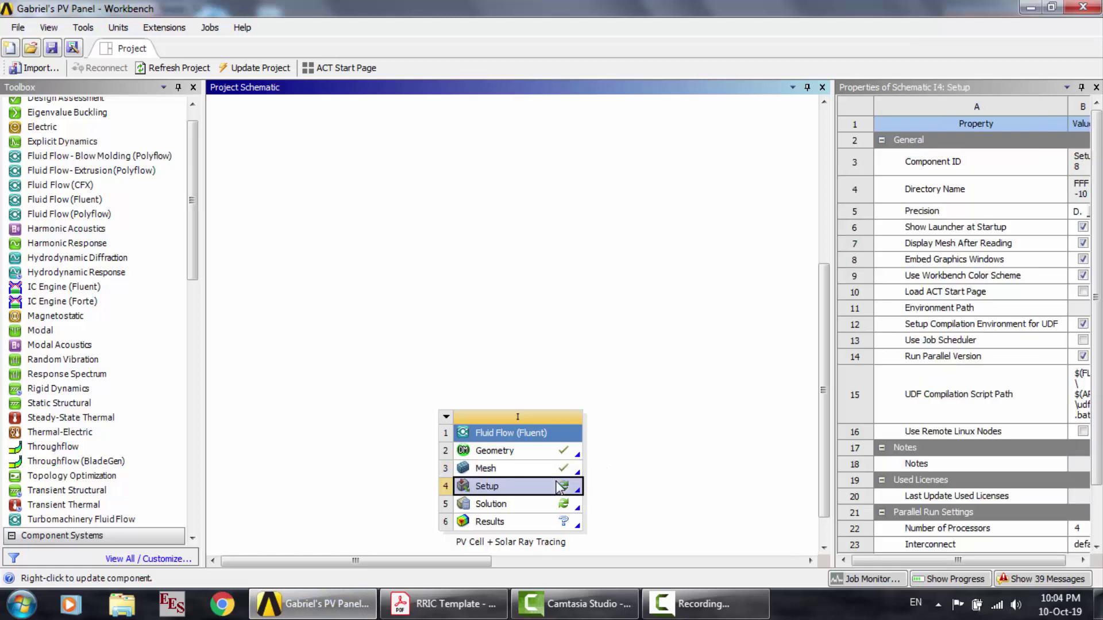
{"action": "right_click", "coordinate": [557, 486]}
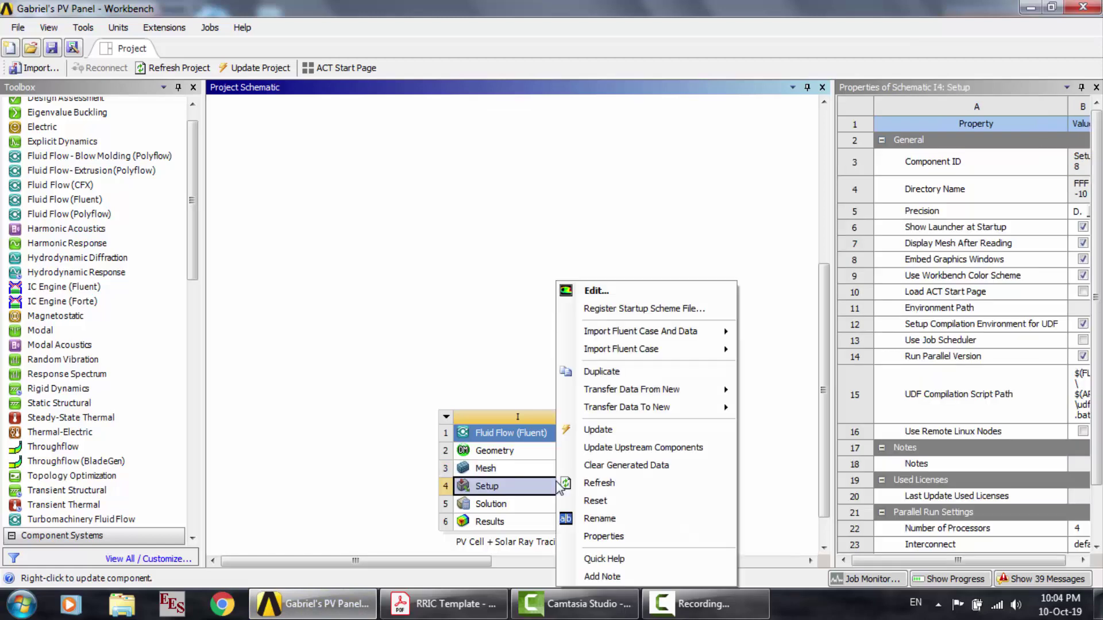
{"action": "left_click", "coordinate": [599, 501]}
{"action": "key", "text": "Return"}
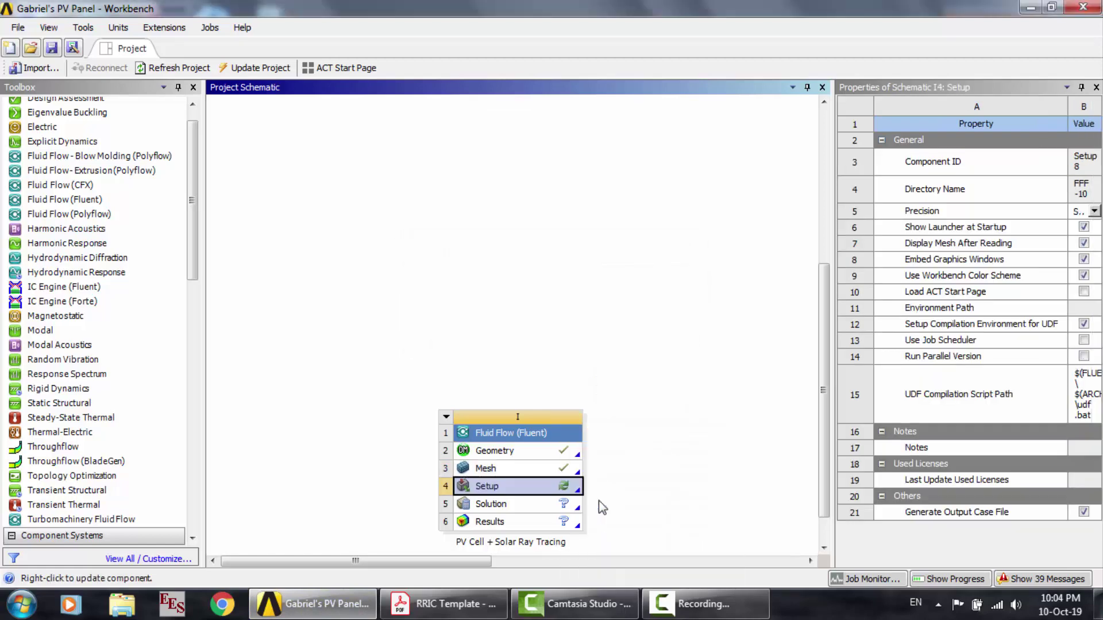
Step: Open the Fluent Launcher from Setup, enable double precision and check the available CPU cores in Windows Task Manager
{"action": "double_click", "coordinate": [551, 483]}
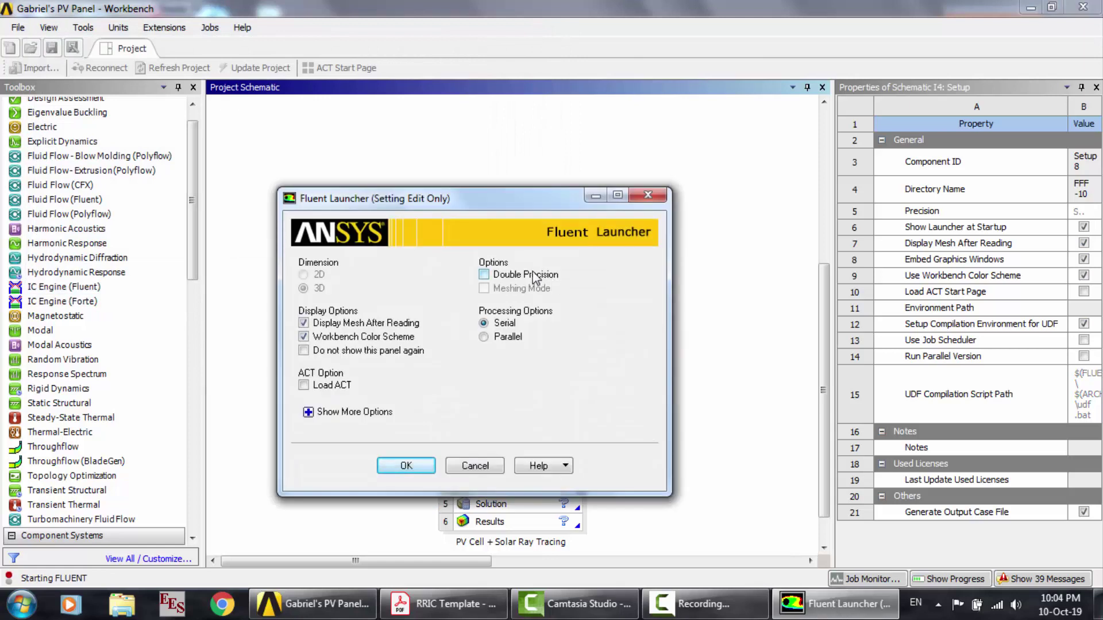
{"action": "left_click", "coordinate": [534, 278]}
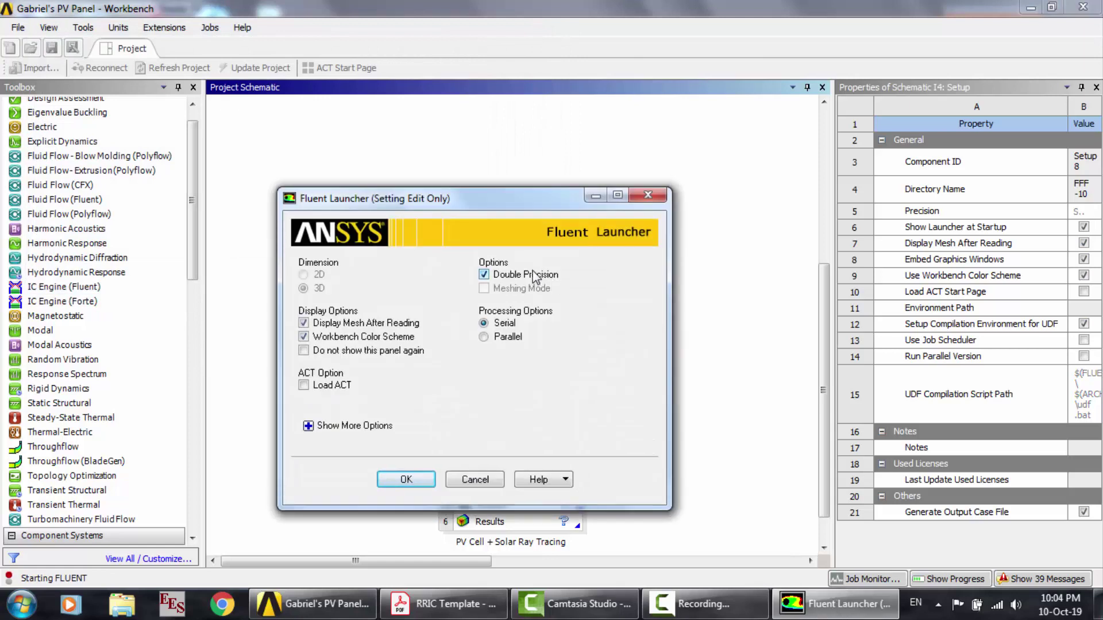
{"action": "right_click", "coordinate": [909, 597]}
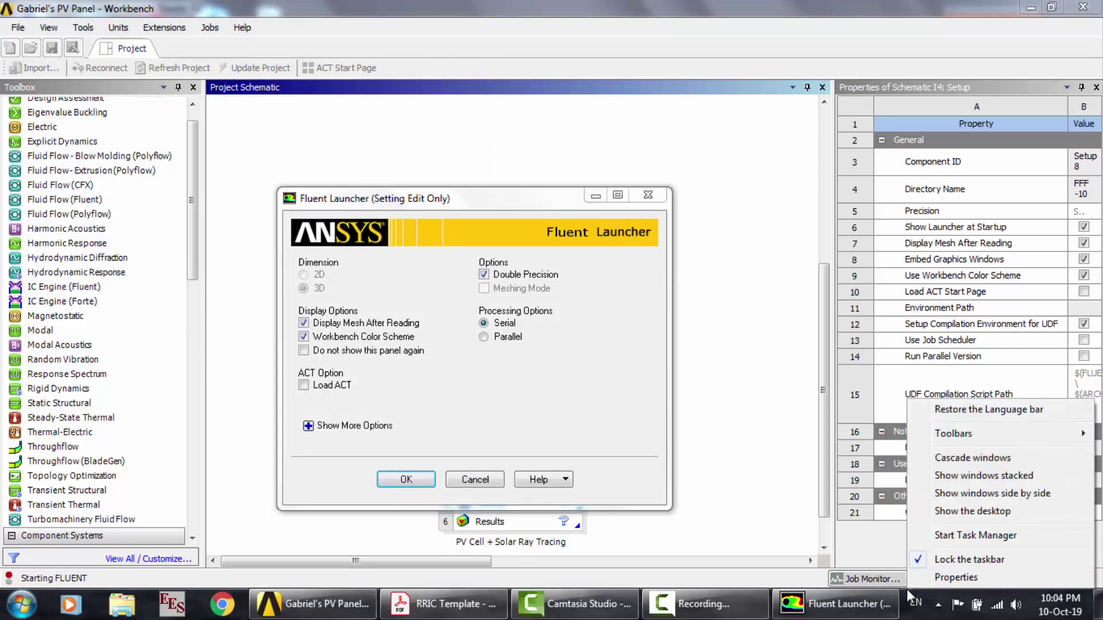
{"action": "left_click", "coordinate": [930, 537]}
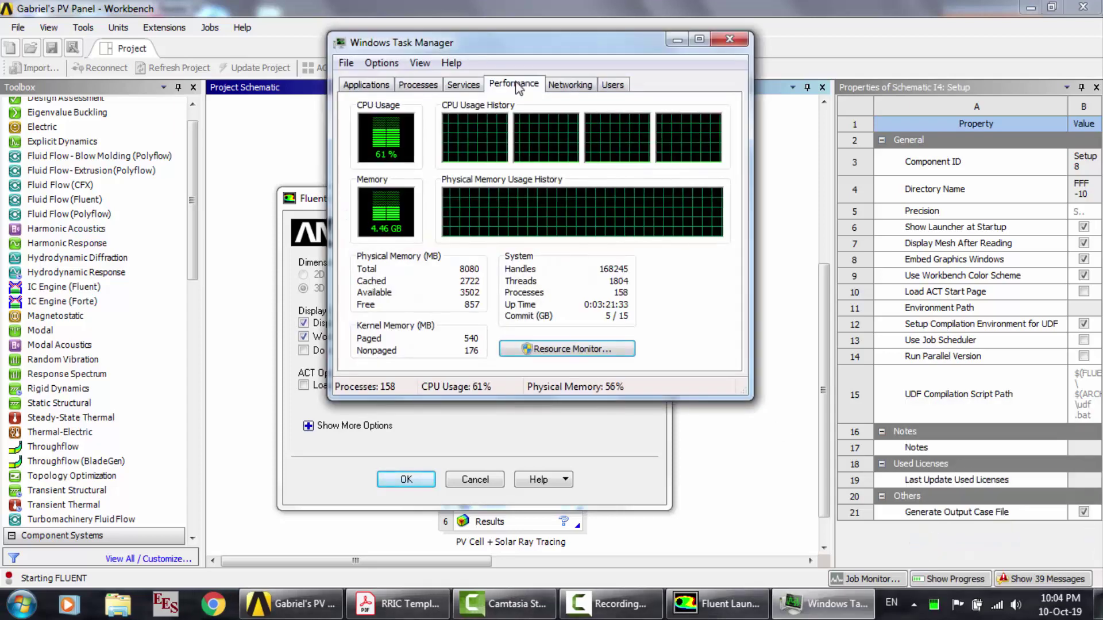
{"action": "left_click", "coordinate": [730, 39]}
Step: Choose parallel processing on the local machine, raise the solver processes, adjust GPGPUs per machine and launch Fluent
{"action": "left_click", "coordinate": [507, 337]}
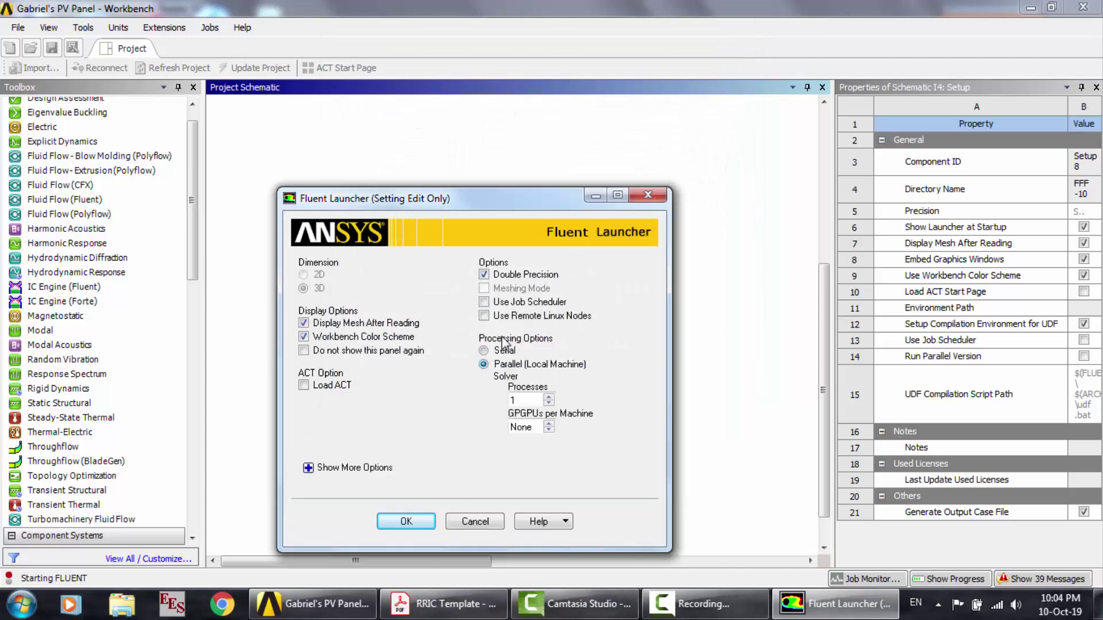
{"action": "left_click", "coordinate": [550, 397]}
{"action": "left_click", "coordinate": [549, 397]}
{"action": "left_click", "coordinate": [549, 397]}
{"action": "left_click", "coordinate": [549, 424]}
{"action": "left_click", "coordinate": [408, 521]}
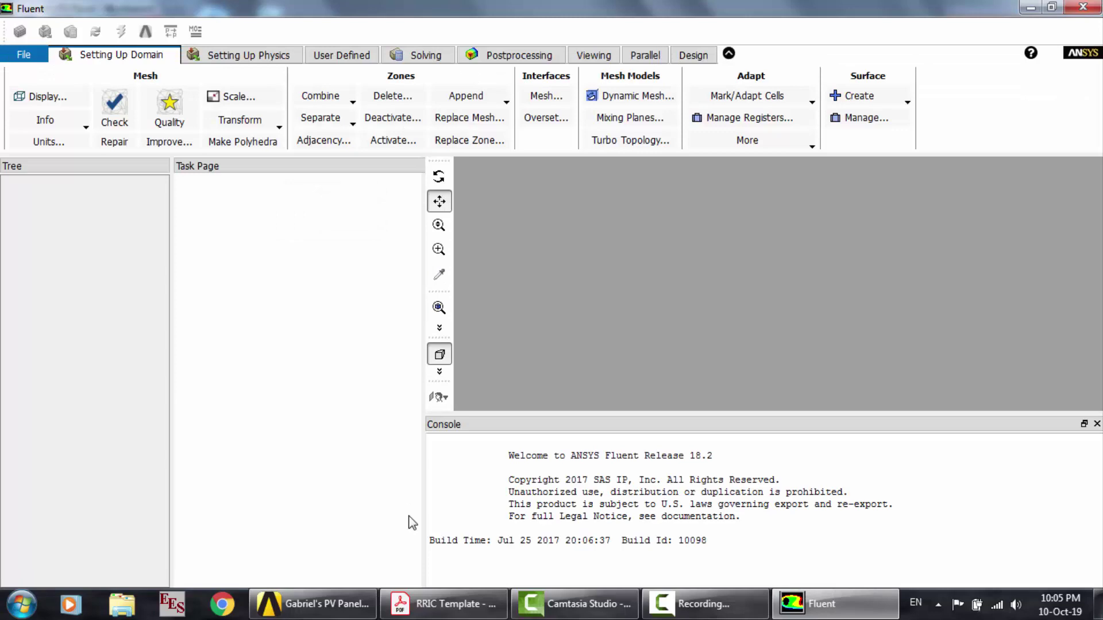
Step: Switch to Acrobat Reader and examine the paper's average temperature results, solar radiation, inlet velocities and turbulence model
{"action": "left_click", "coordinate": [443, 604]}
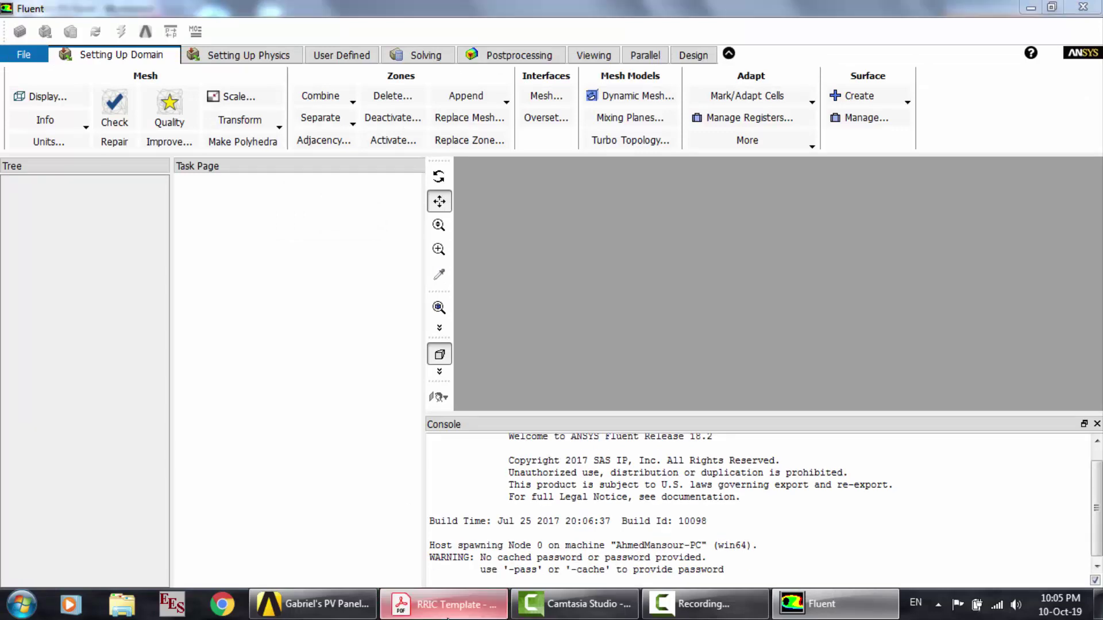
{"action": "scroll", "coordinate": [582, 376], "scroll_direction": "up", "scroll_amount": 5}
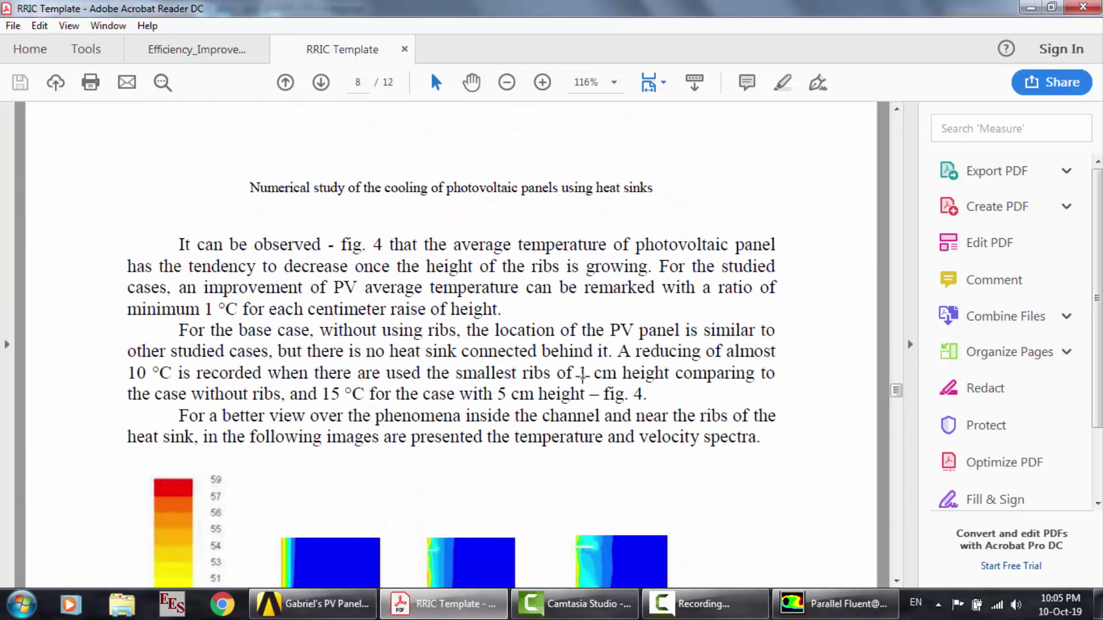
{"action": "scroll", "coordinate": [581, 376], "scroll_direction": "up", "scroll_amount": 4}
{"action": "scroll", "coordinate": [582, 376], "scroll_direction": "down", "scroll_amount": 2}
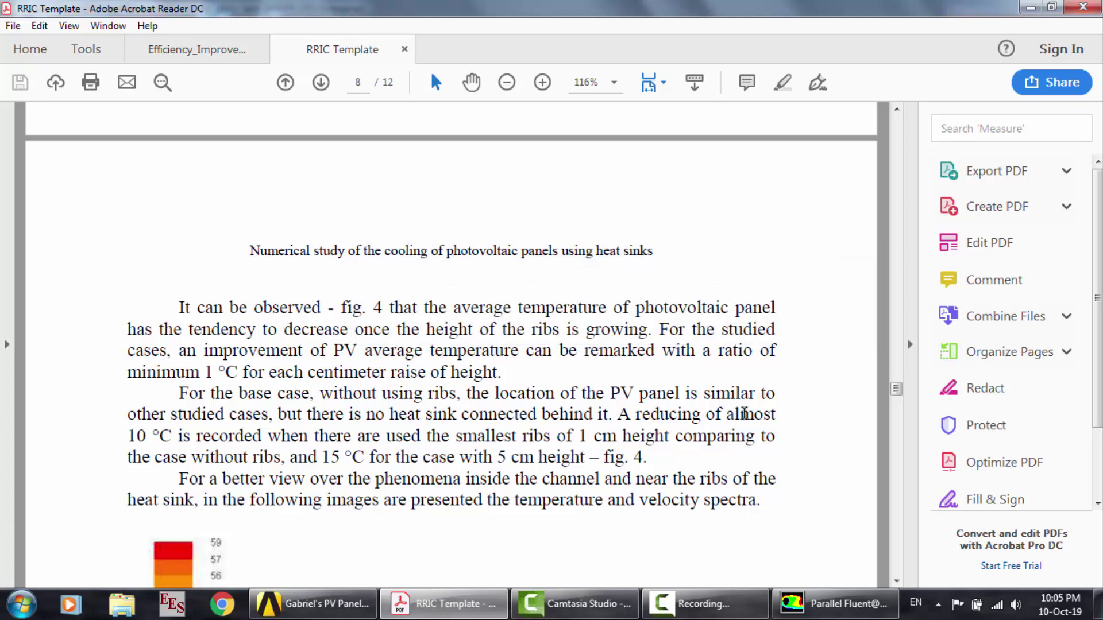
{"action": "scroll", "coordinate": [744, 413], "scroll_direction": "up", "scroll_amount": 5}
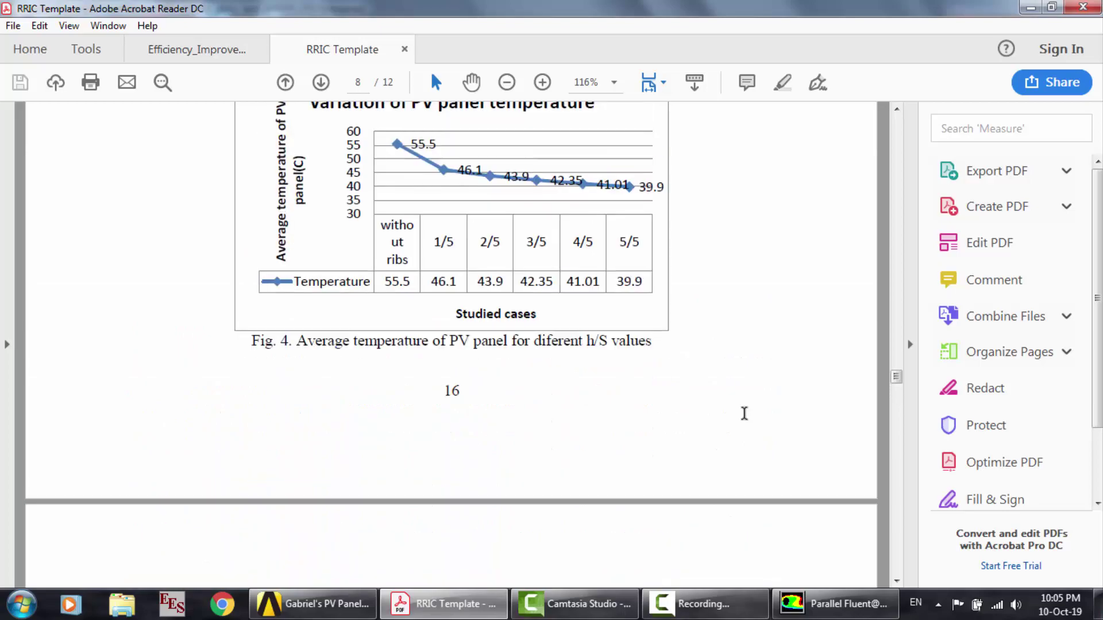
{"action": "scroll", "coordinate": [744, 414], "scroll_direction": "down", "scroll_amount": 7}
{"action": "scroll", "coordinate": [744, 414], "scroll_direction": "down", "scroll_amount": 8}
{"action": "scroll", "coordinate": [743, 414], "scroll_direction": "up", "scroll_amount": 16}
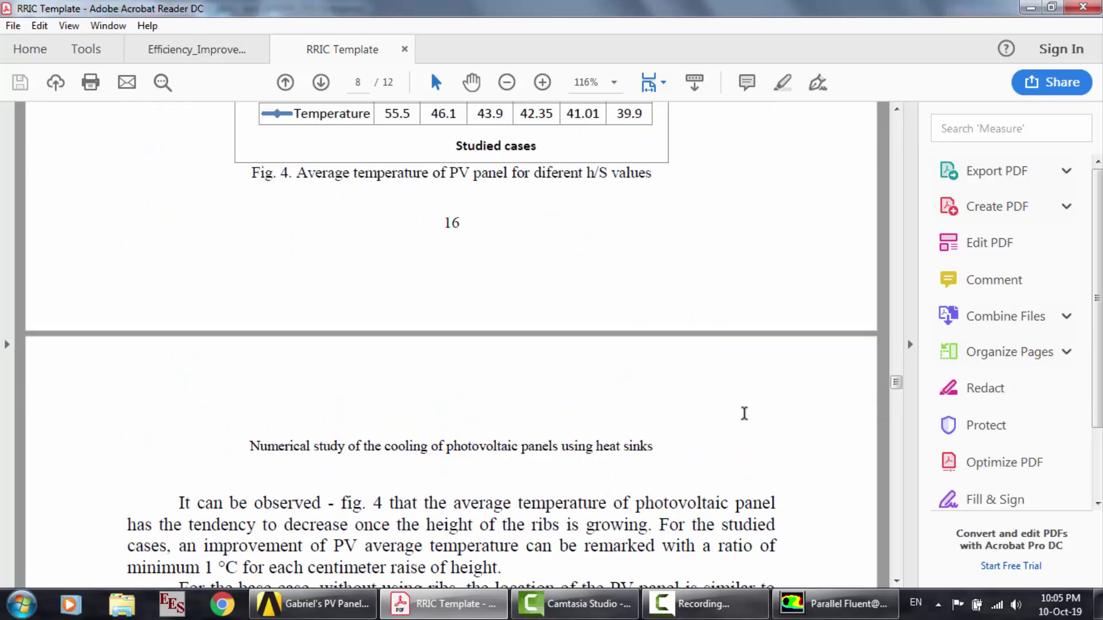
{"action": "scroll", "coordinate": [738, 341], "scroll_direction": "up", "scroll_amount": 15}
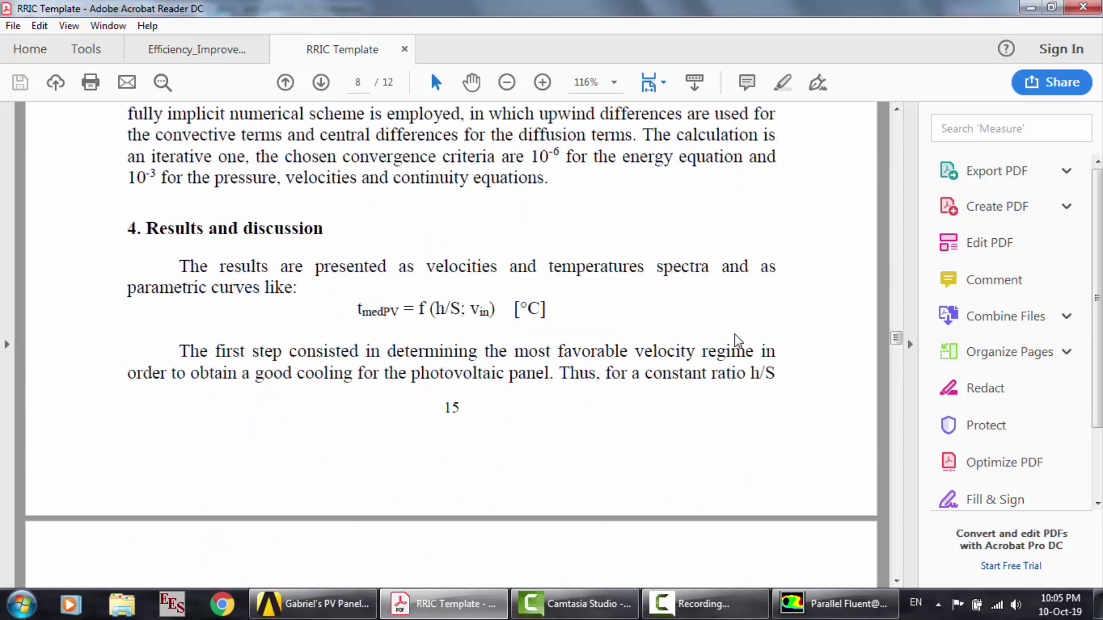
{"action": "scroll", "coordinate": [738, 341], "scroll_direction": "up", "scroll_amount": 1}
{"action": "scroll", "coordinate": [738, 341], "scroll_direction": "up", "scroll_amount": 4}
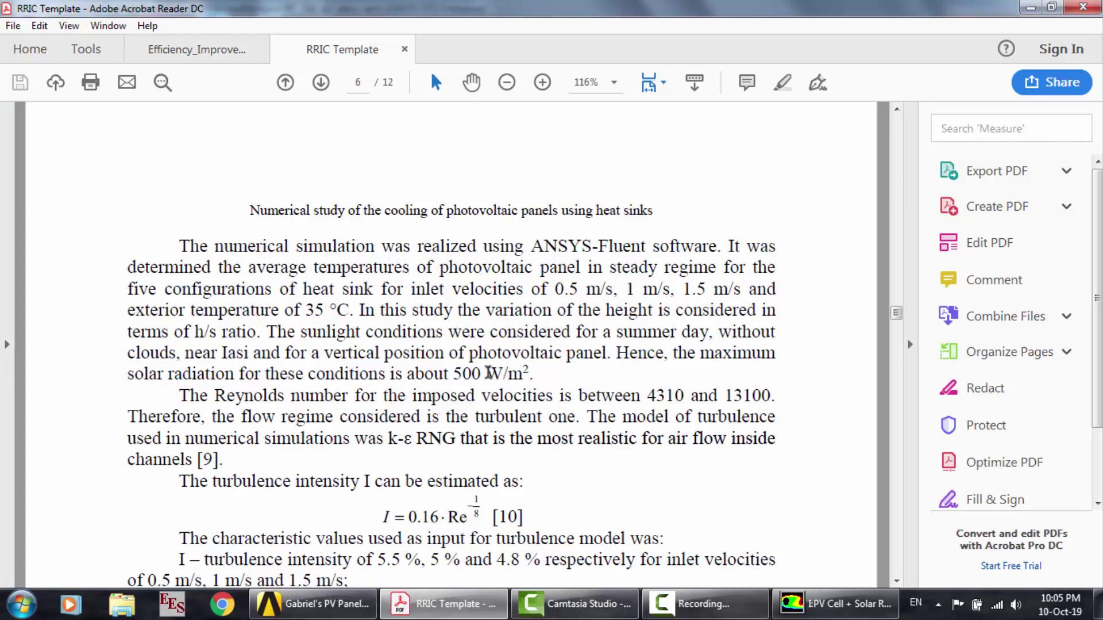
{"action": "left_click_drag", "start_coordinate": [486, 374], "coordinate": [453, 368]}
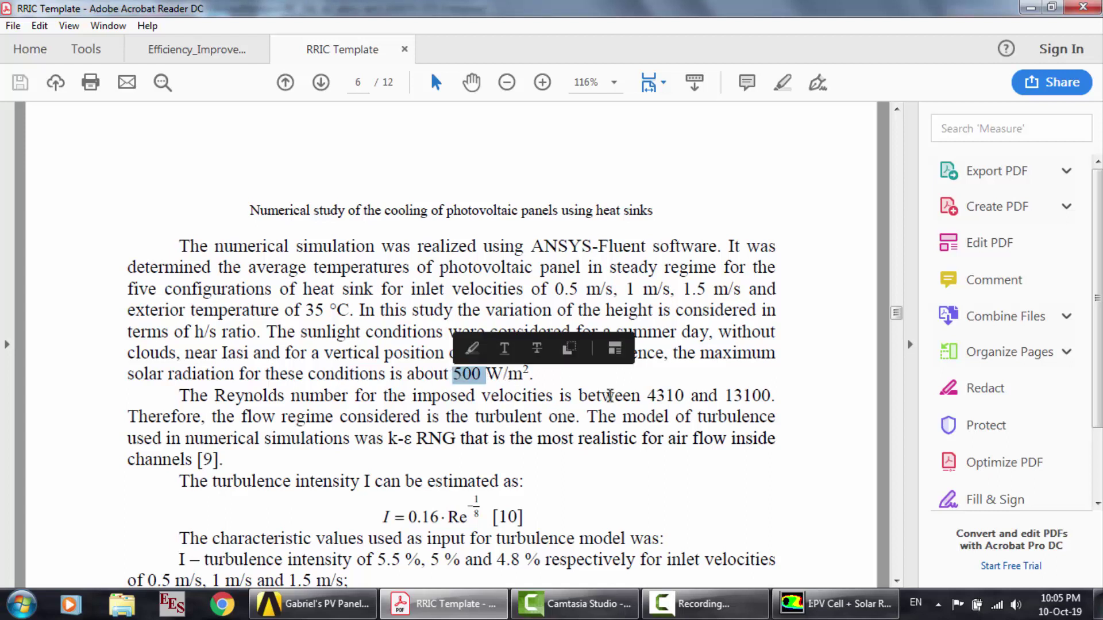
{"action": "left_click", "coordinate": [611, 396]}
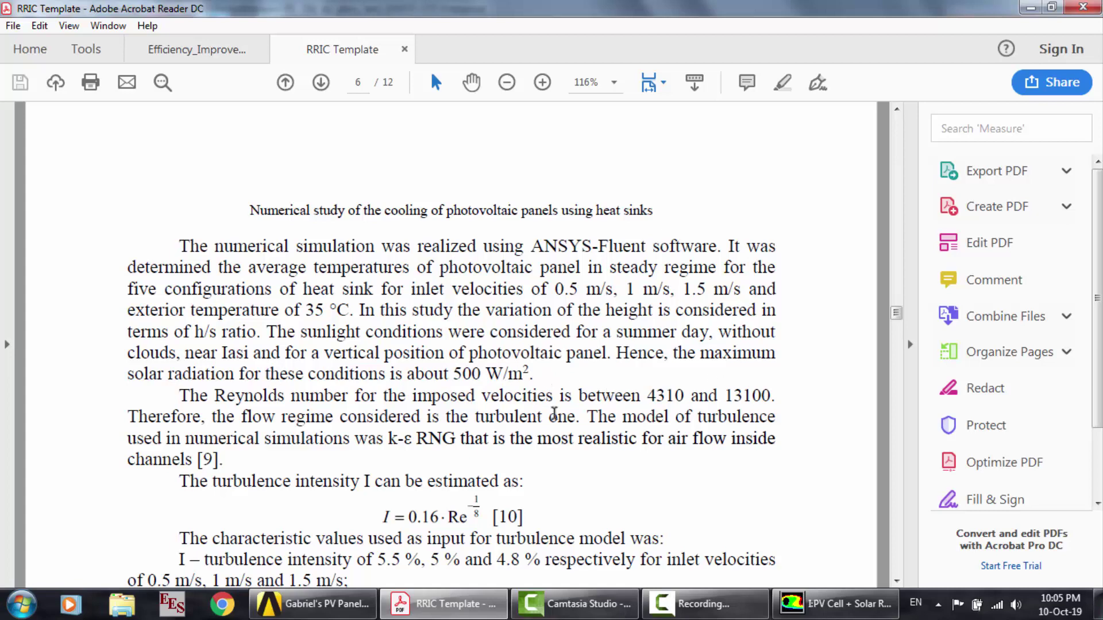
Step: Switch to Fluent and enable gravity with a Y acceleration of -9.81 m/s2
{"action": "left_click", "coordinate": [836, 604]}
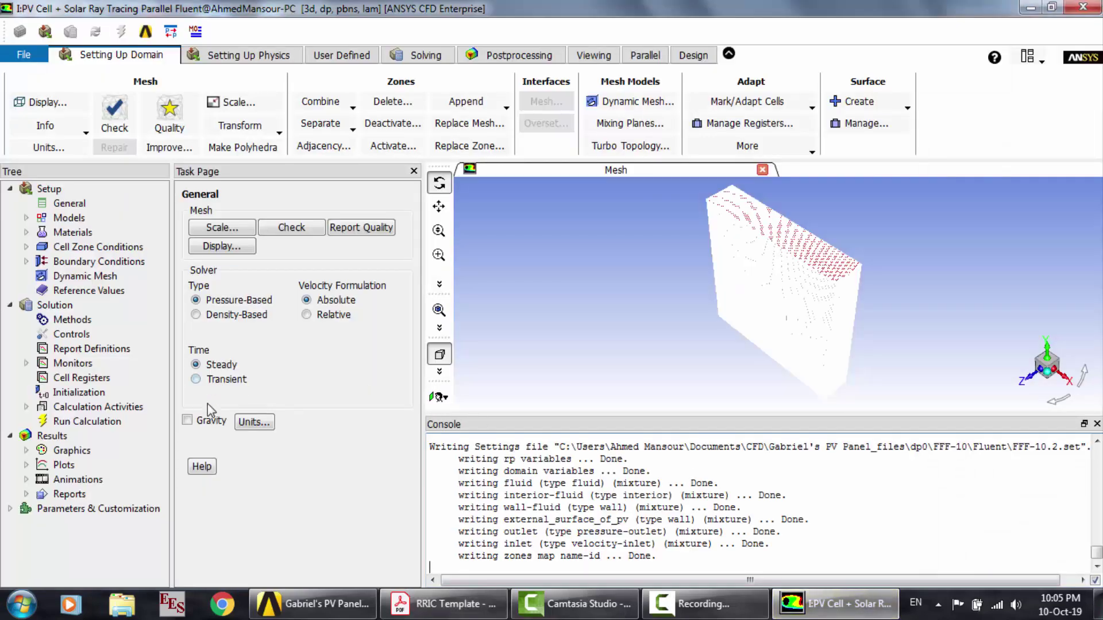
{"action": "left_click", "coordinate": [209, 424]}
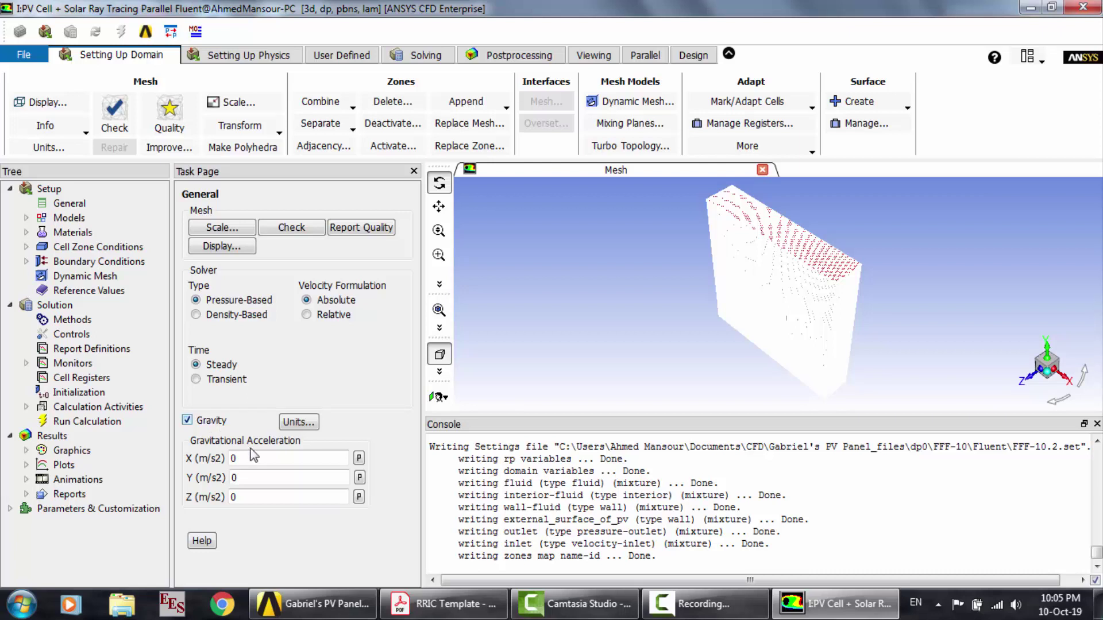
{"action": "double_click", "coordinate": [277, 480]}
{"action": "type", "text": "-"}
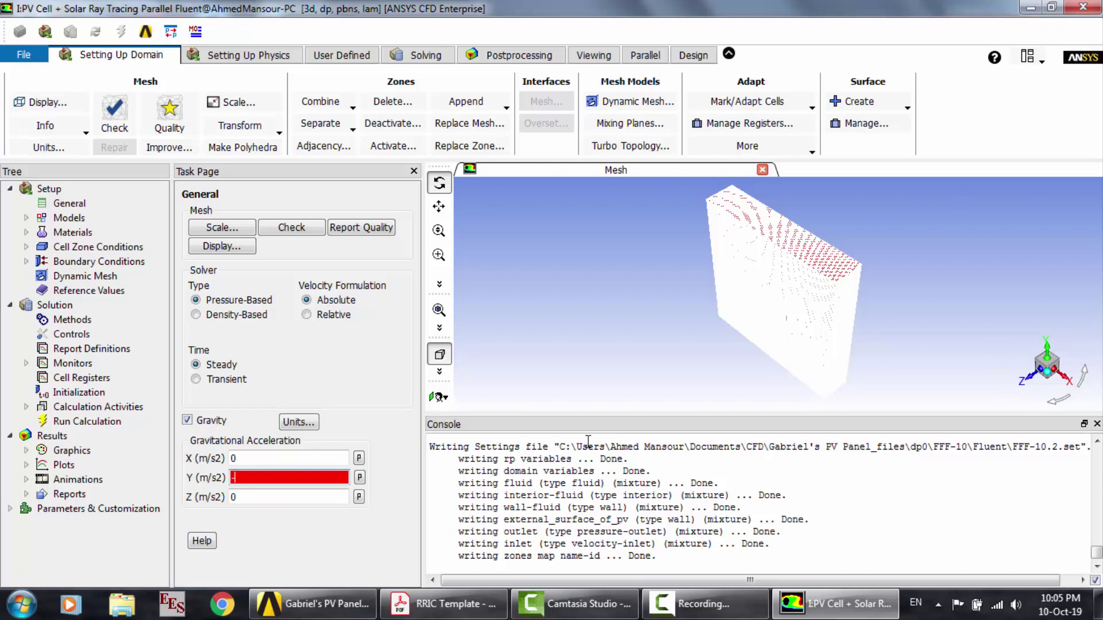
{"action": "type", "text": "9.81"}
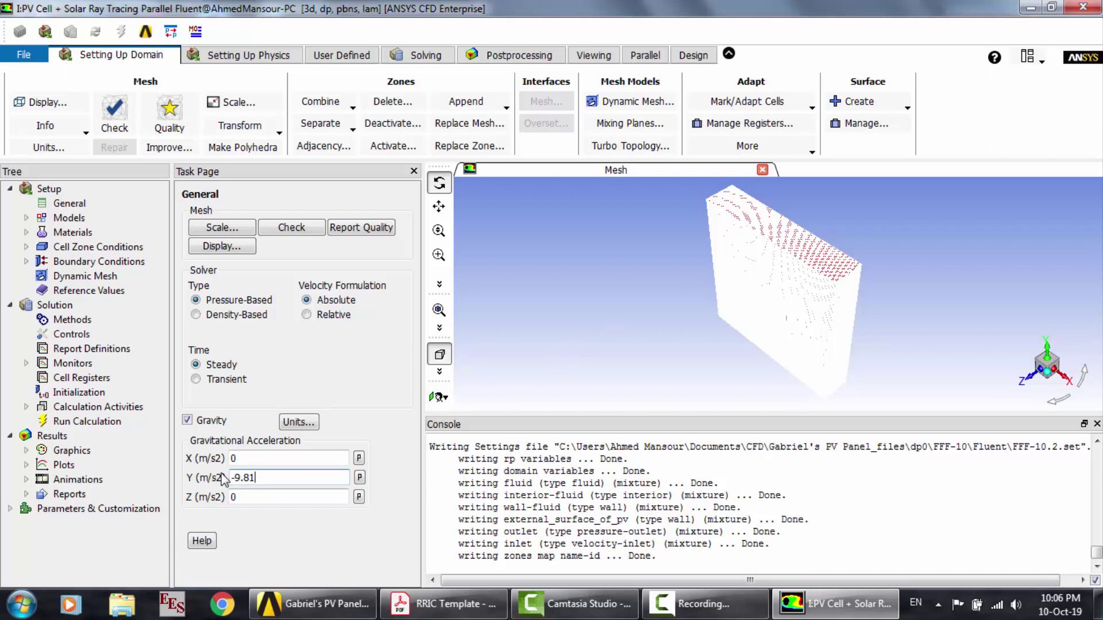
Step: Turn on the energy equation in the setup models
{"action": "left_click", "coordinate": [26, 218]}
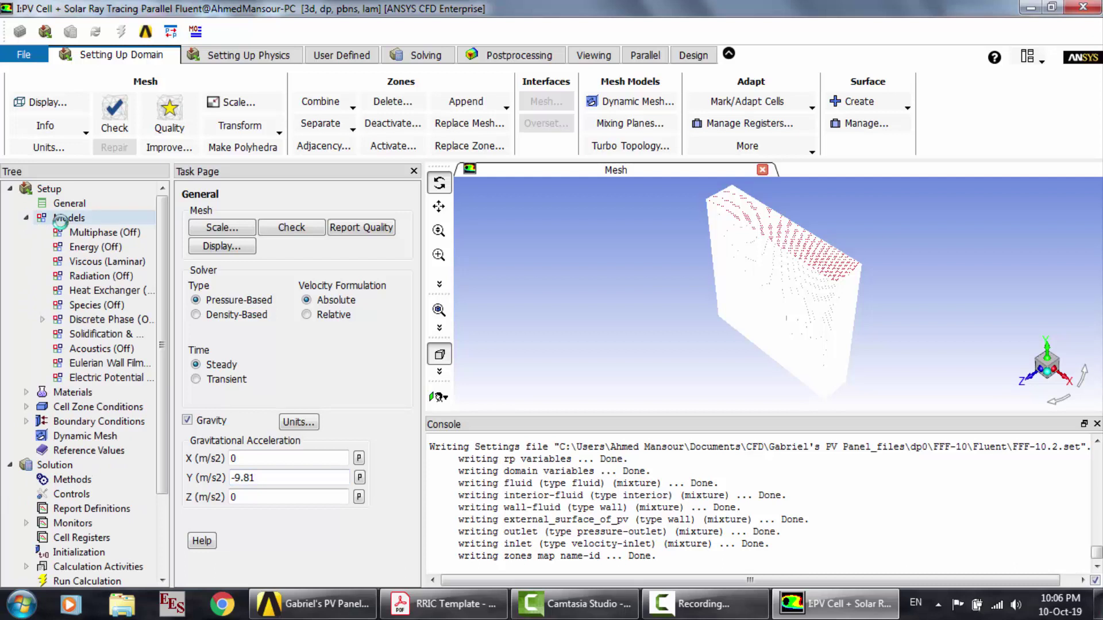
{"action": "left_click", "coordinate": [98, 247]}
{"action": "double_click", "coordinate": [99, 248]}
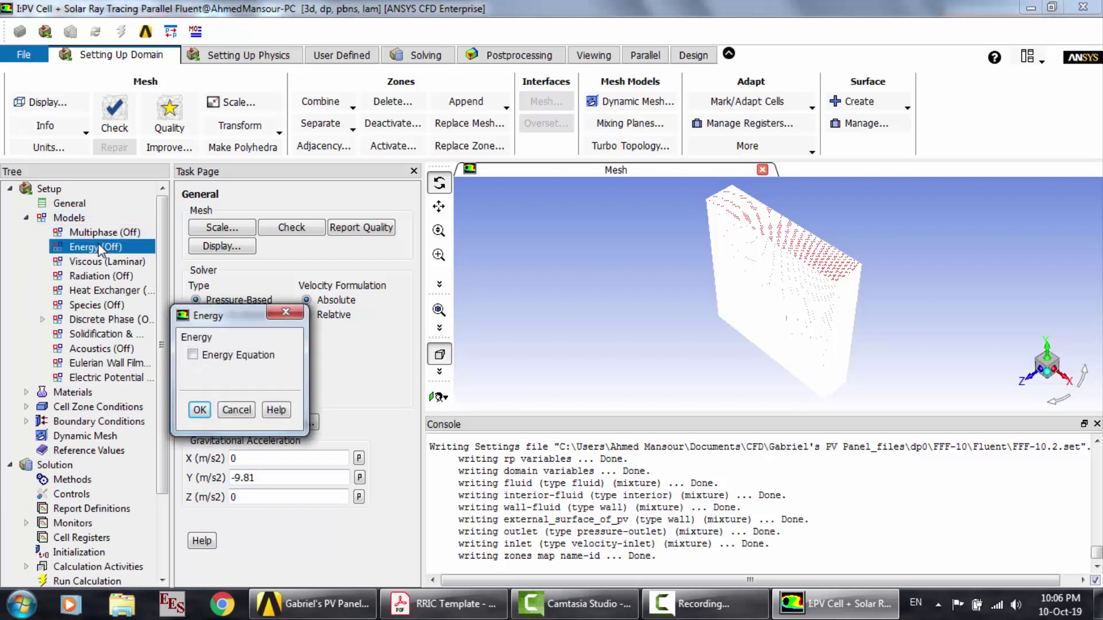
{"action": "left_click", "coordinate": [204, 357]}
{"action": "left_click", "coordinate": [199, 409]}
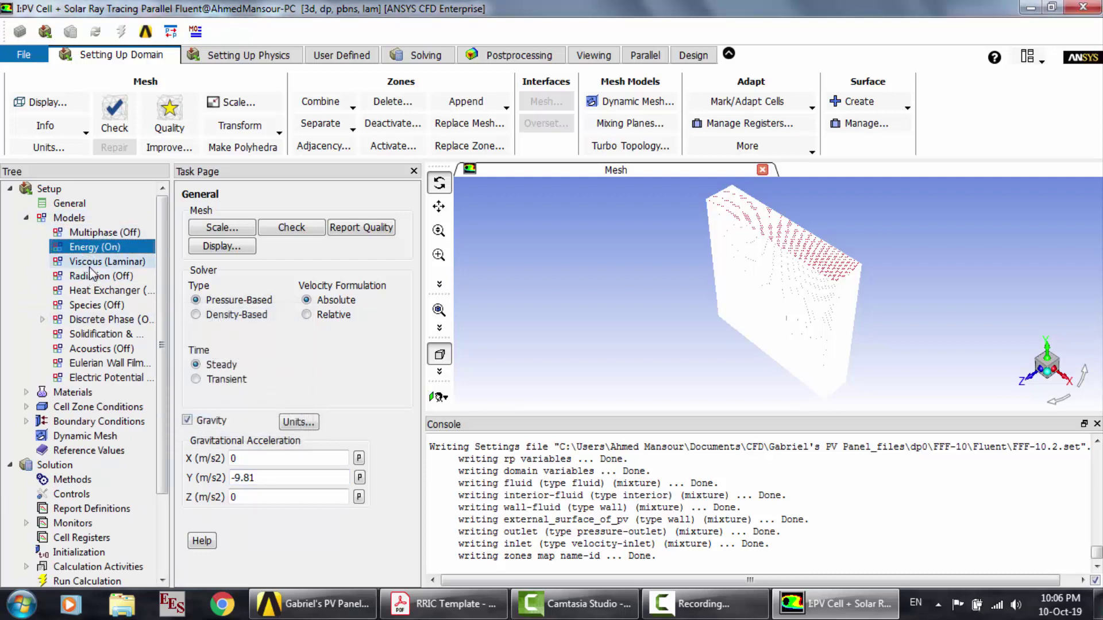
Step: Set the viscous model to k-epsilon RNG with full buoyancy effects
{"action": "left_click", "coordinate": [92, 264]}
{"action": "double_click", "coordinate": [92, 264]}
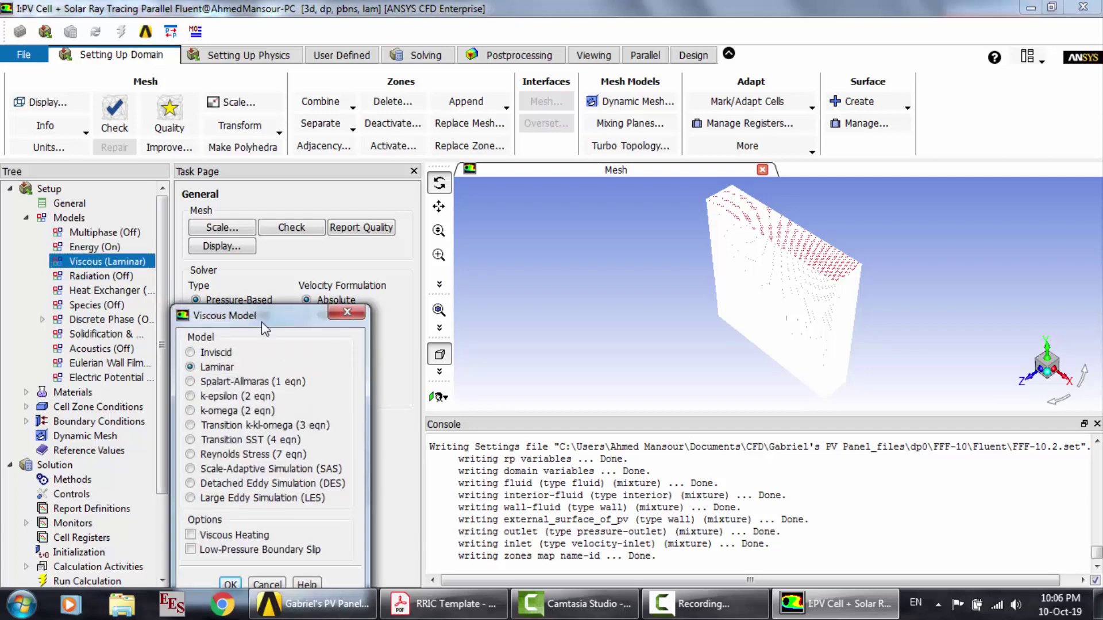
{"action": "left_click_drag", "start_coordinate": [270, 256], "coordinate": [270, 187]}
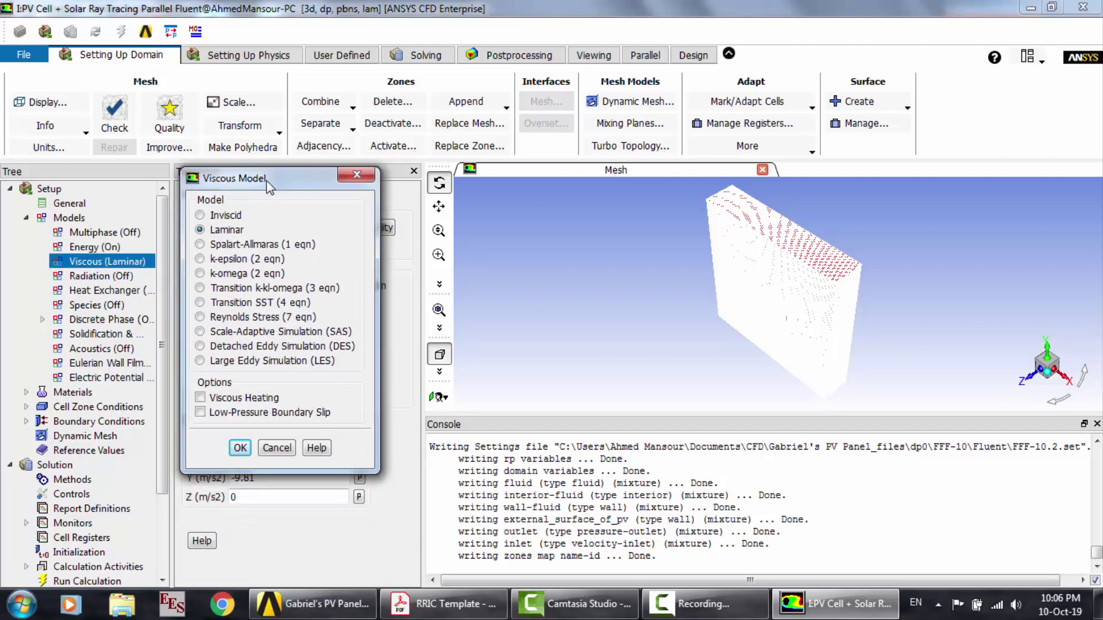
{"action": "left_click", "coordinate": [240, 262]}
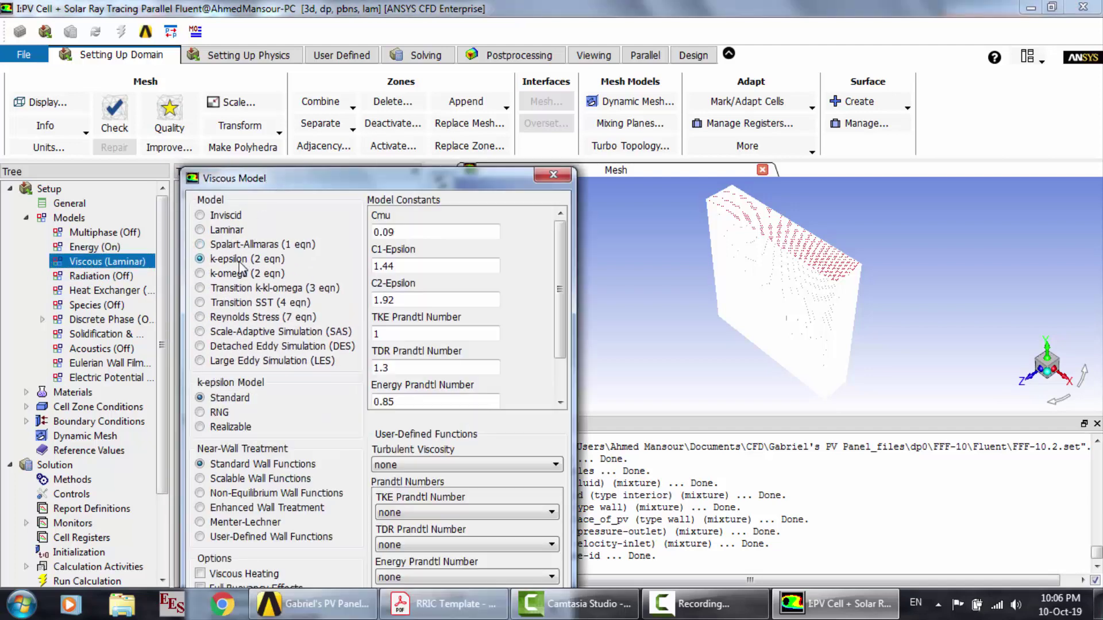
{"action": "left_click", "coordinate": [219, 414]}
{"action": "left_click_drag", "start_coordinate": [484, 181], "coordinate": [505, 51]}
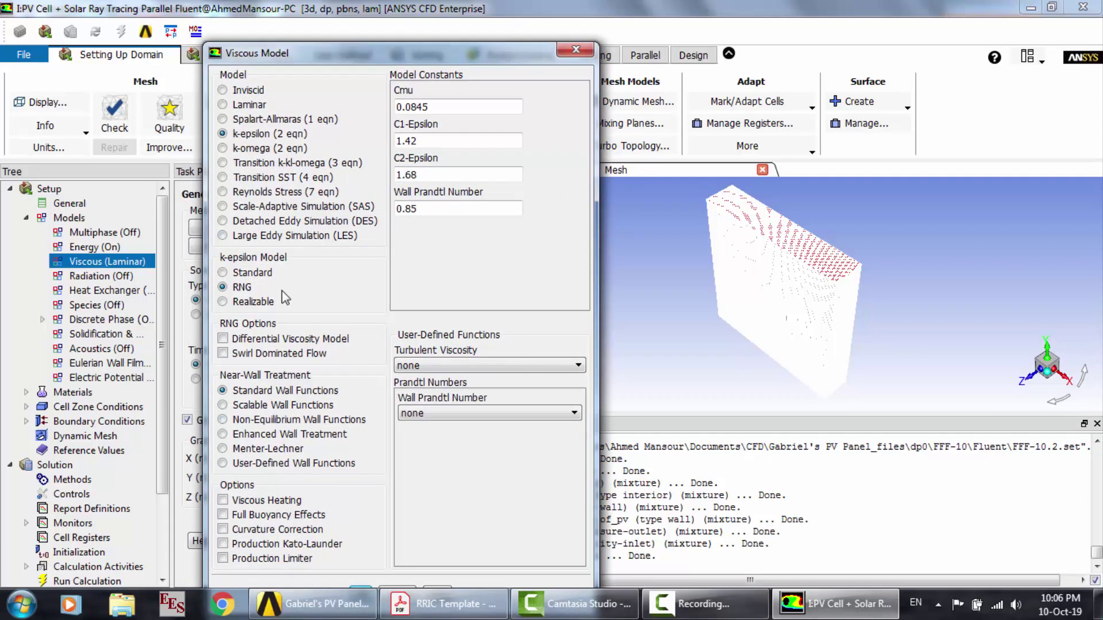
{"action": "left_click", "coordinate": [256, 516]}
{"action": "left_click_drag", "start_coordinate": [475, 50], "coordinate": [474, 23]}
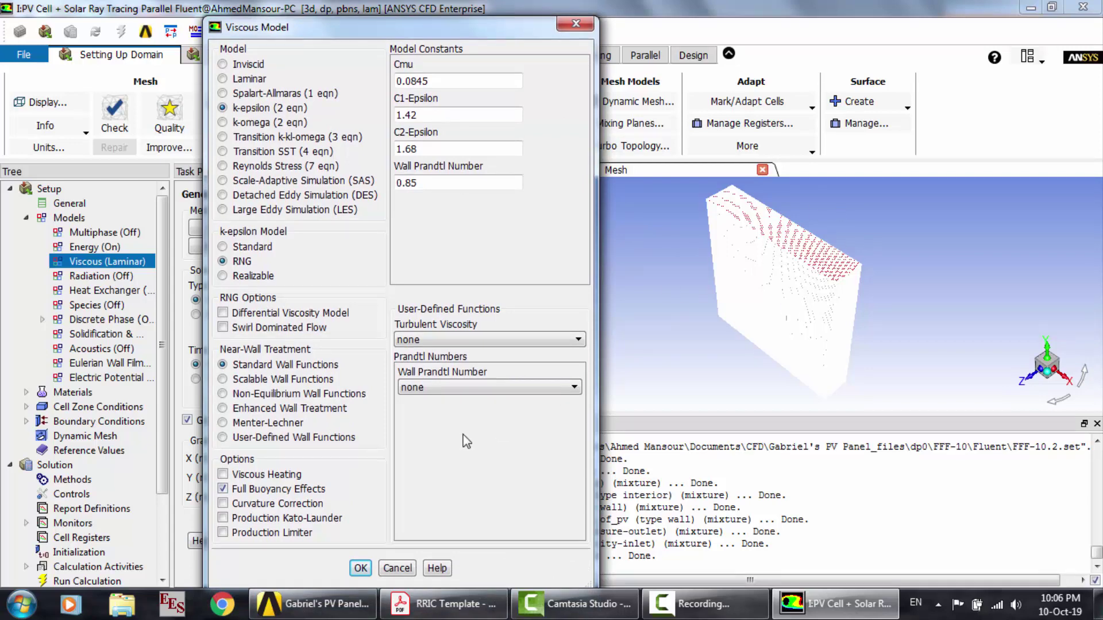
{"action": "left_click", "coordinate": [360, 569]}
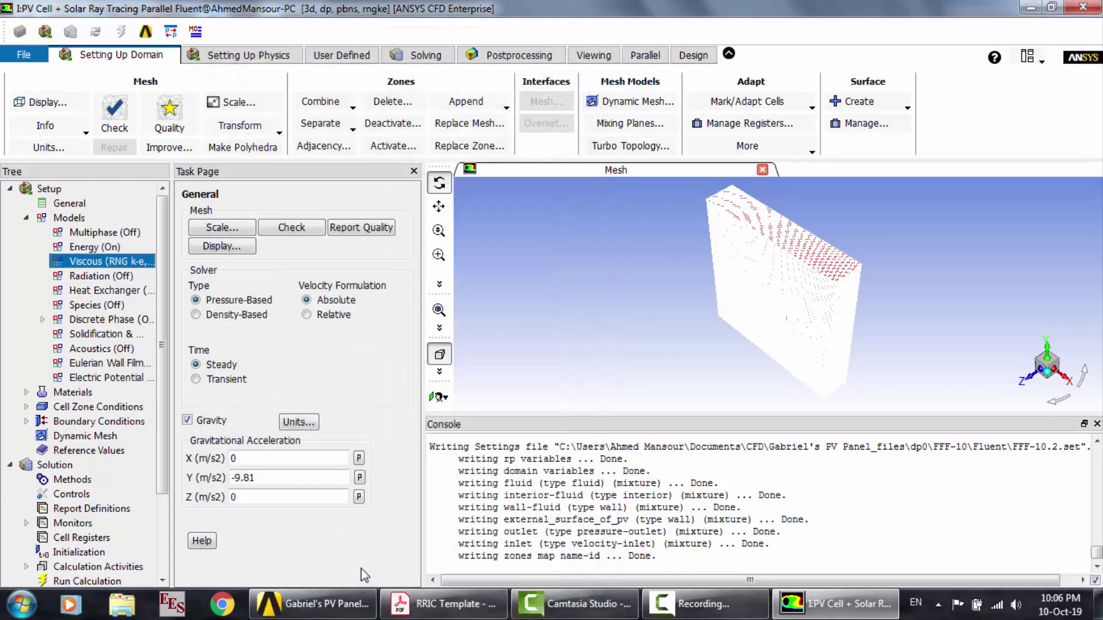
Step: Enable Solar Ray Tracing as the solar load in the radiation model and open the Solar Calculator's global position longitude for editing
{"action": "double_click", "coordinate": [97, 275]}
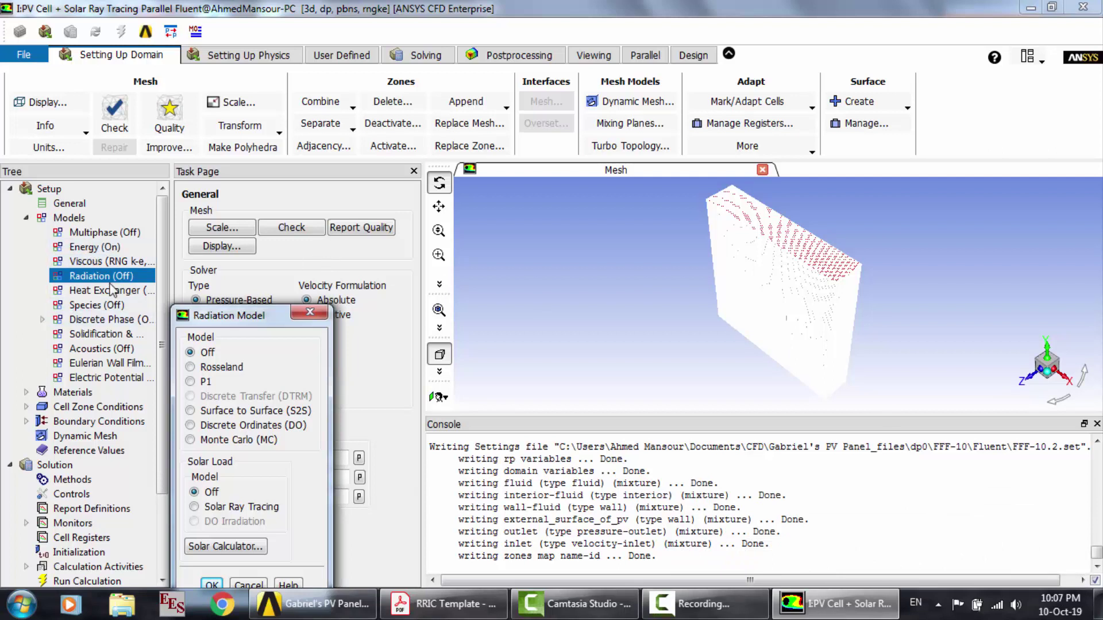
{"action": "left_click_drag", "start_coordinate": [208, 315], "coordinate": [227, 184]}
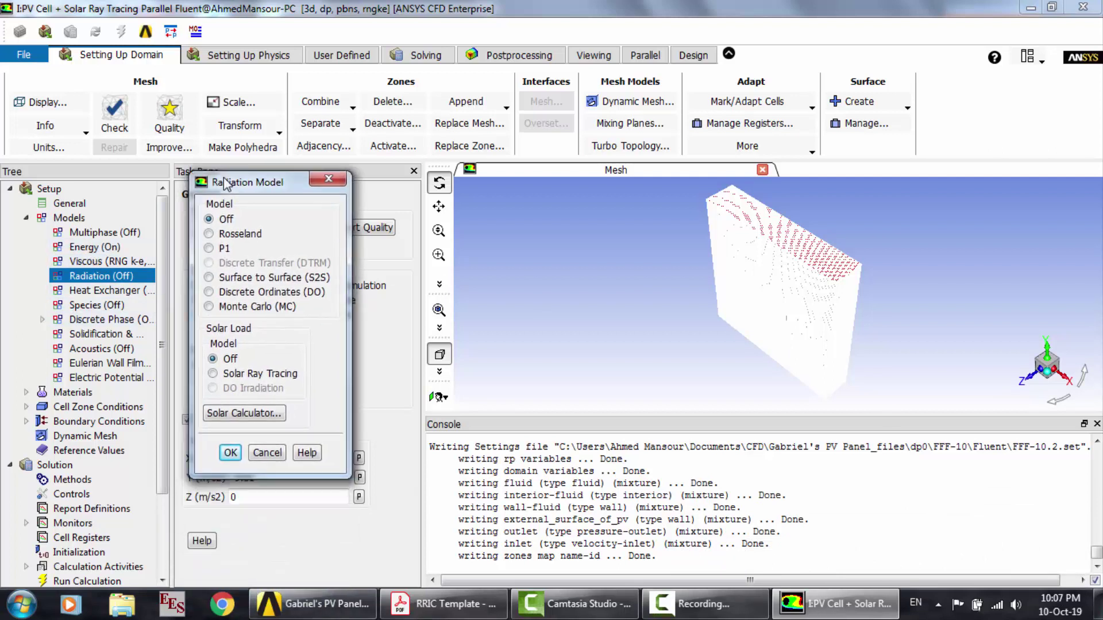
{"action": "left_click", "coordinate": [241, 374]}
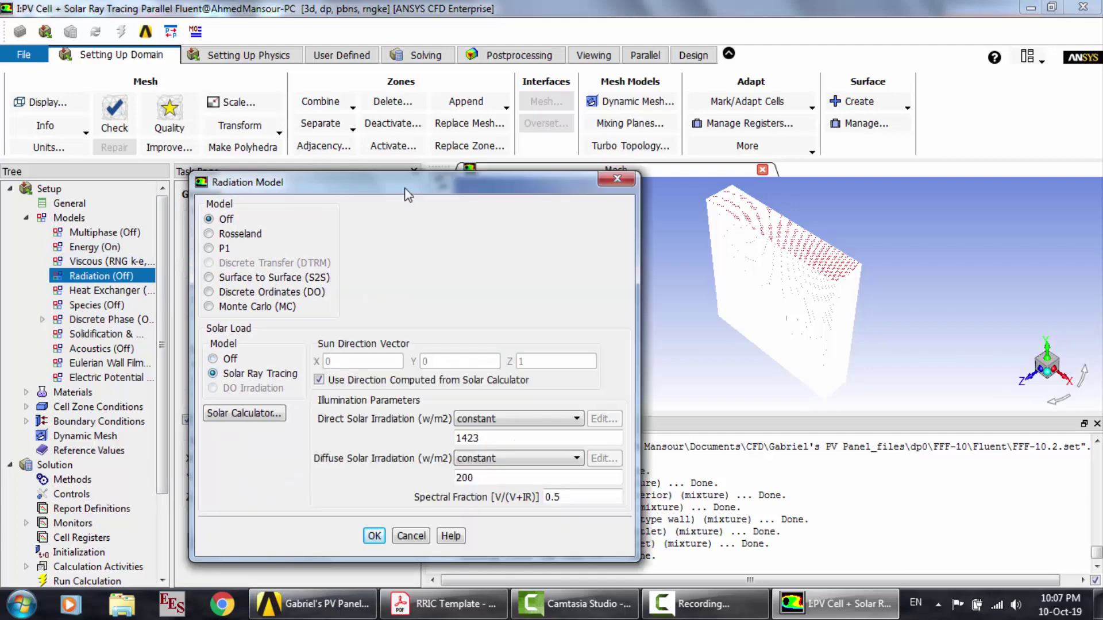
{"action": "left_click", "coordinate": [261, 409]}
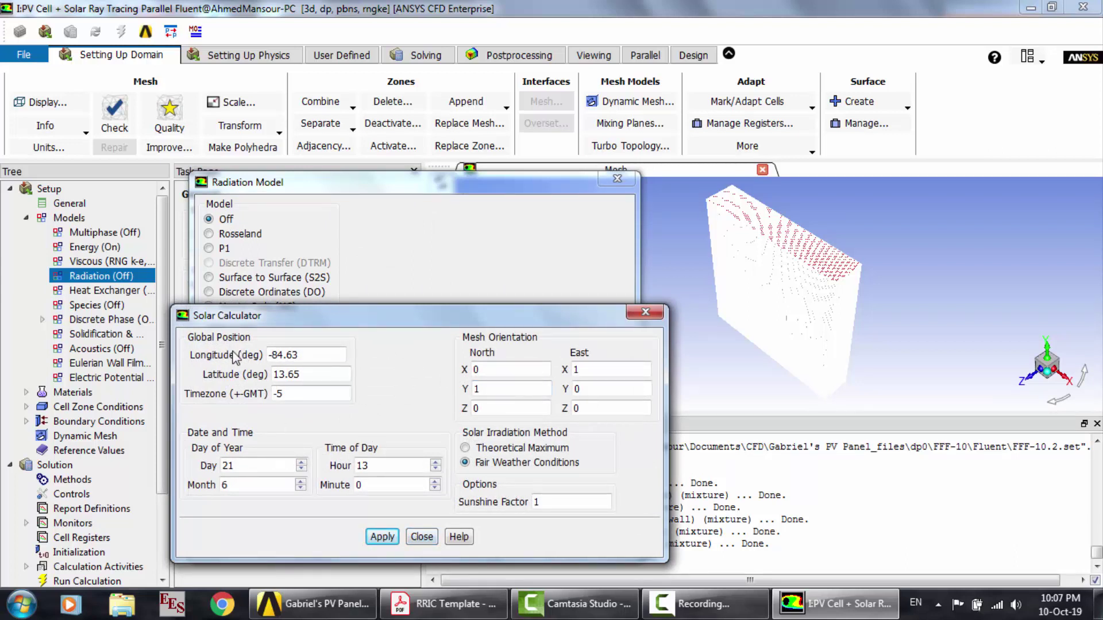
{"action": "left_click_drag", "start_coordinate": [305, 354], "coordinate": [255, 354]}
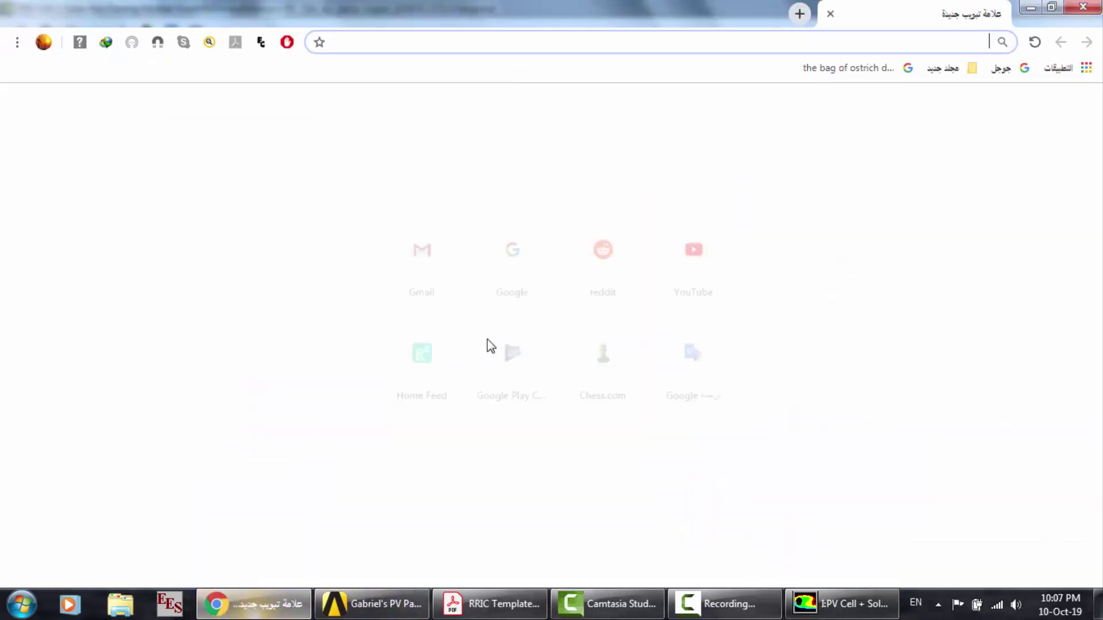
Step: Switch to Chrome, go to google.com and search for "solar calculator fluent"
{"action": "type", "text": "google.com"}
{"action": "key", "text": "Return"}
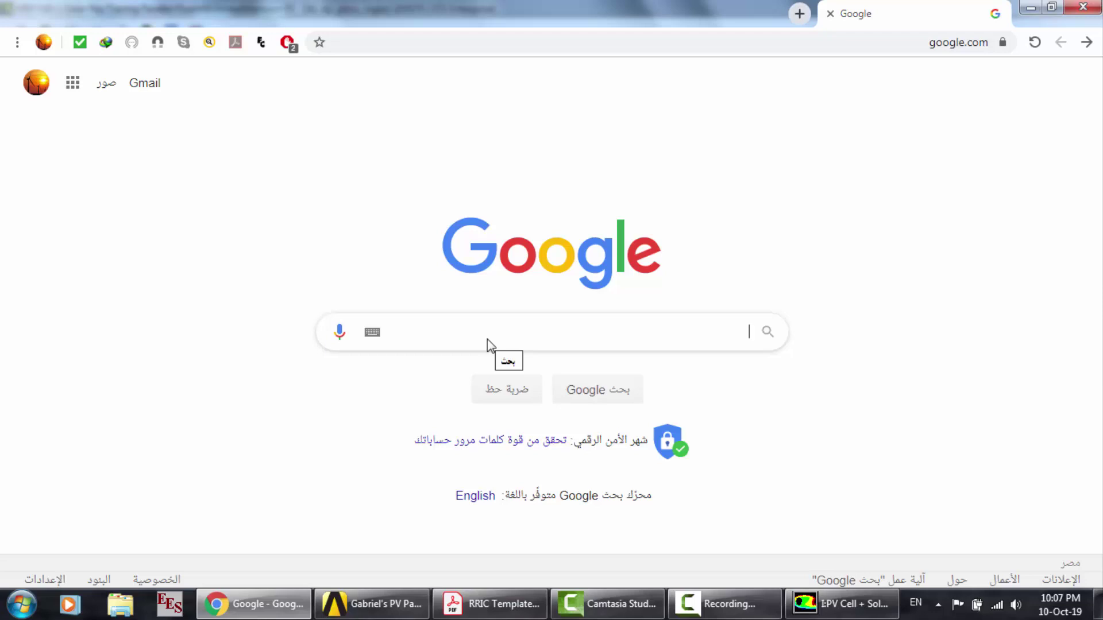
{"action": "type", "text": "solar cal"}
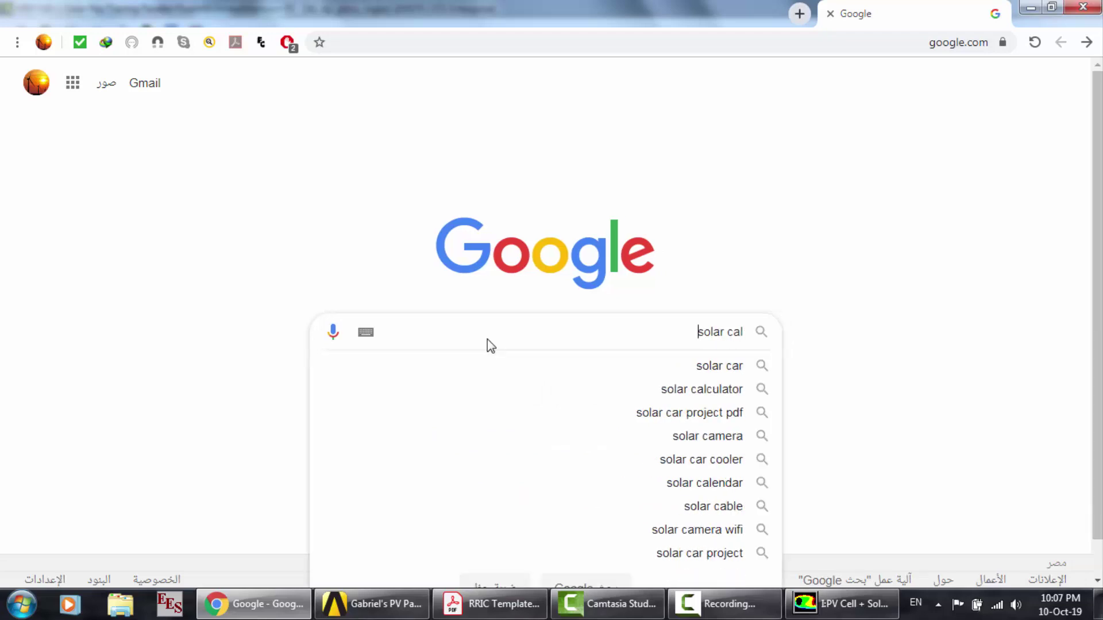
{"action": "type", "text": "culat"}
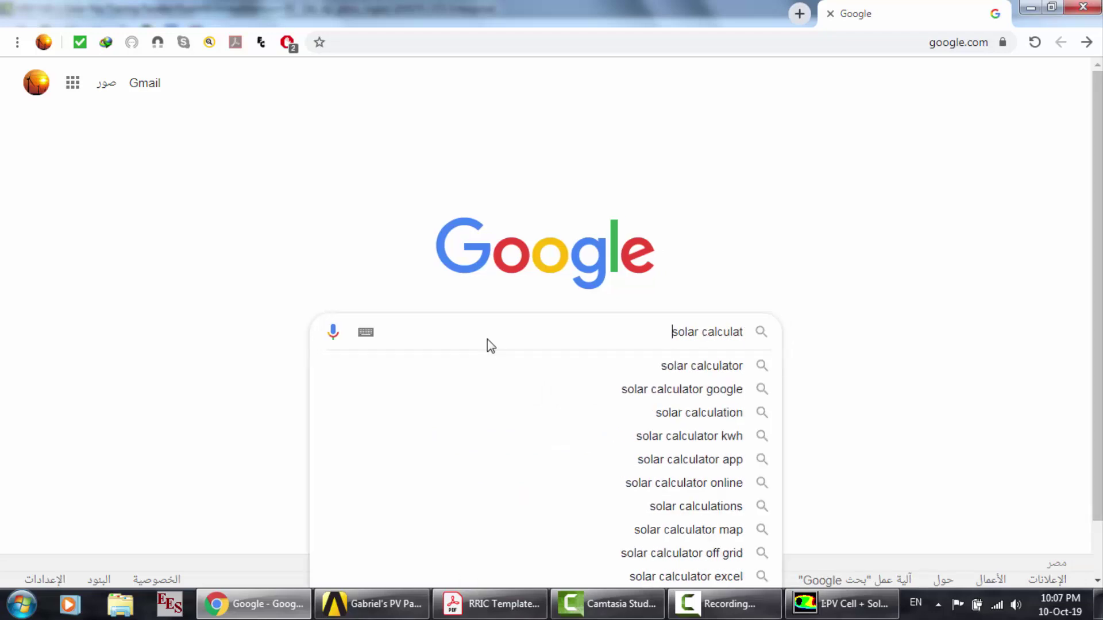
{"action": "type", "text": "or fluent"}
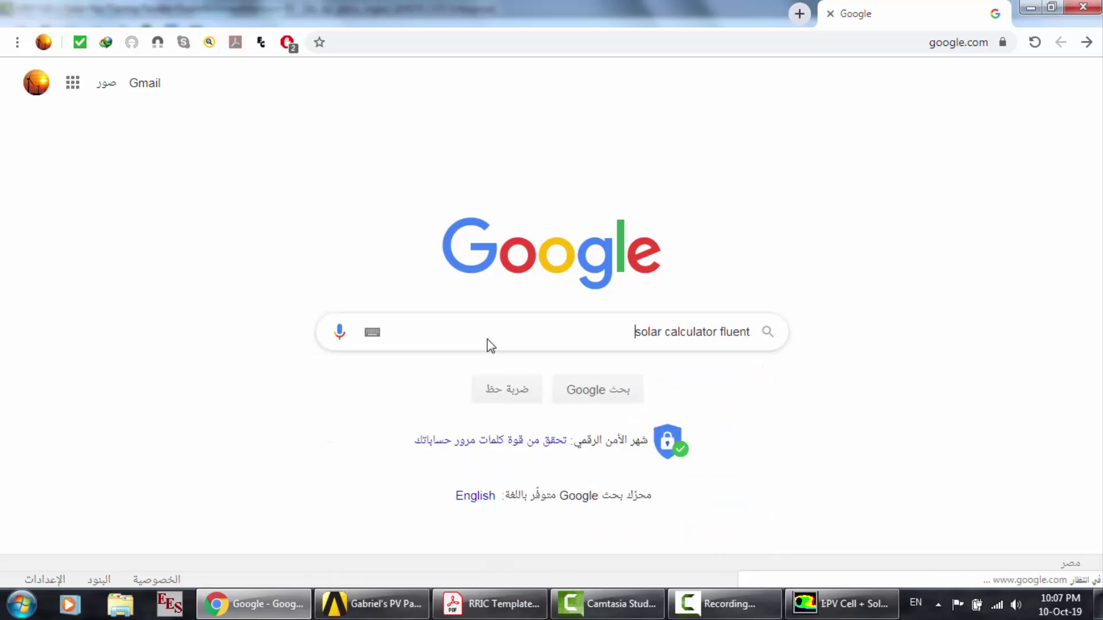
{"action": "key", "text": "Return"}
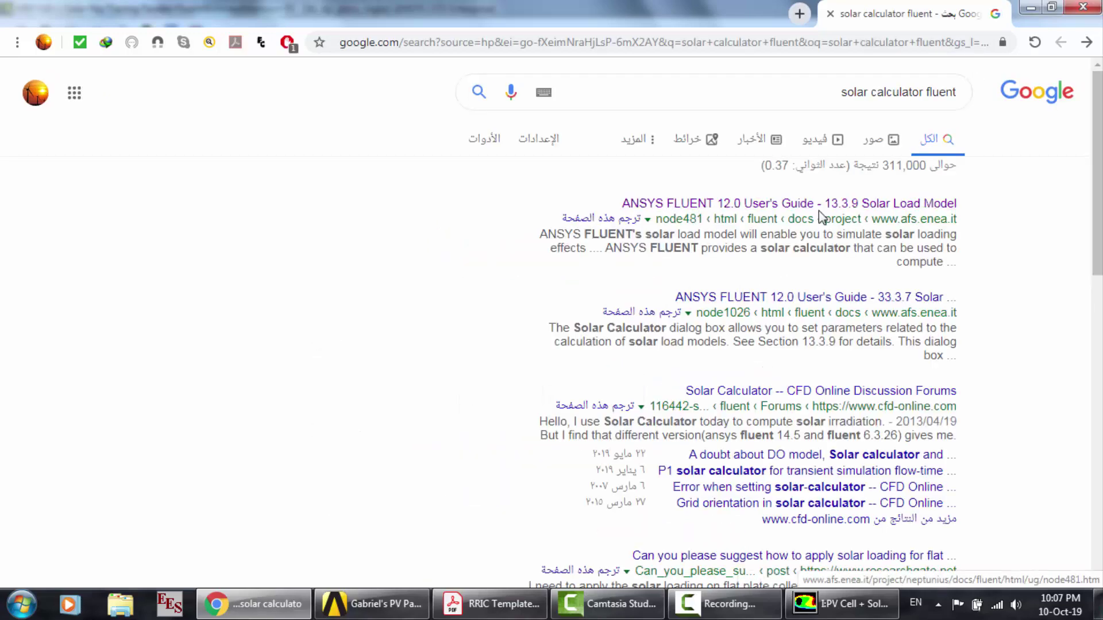
Step: Read the solar ray tracing and solar calculator inputs in the Fluent 12.0 guide's Solar Load Model section, then return to the results
{"action": "left_click", "coordinate": [808, 204]}
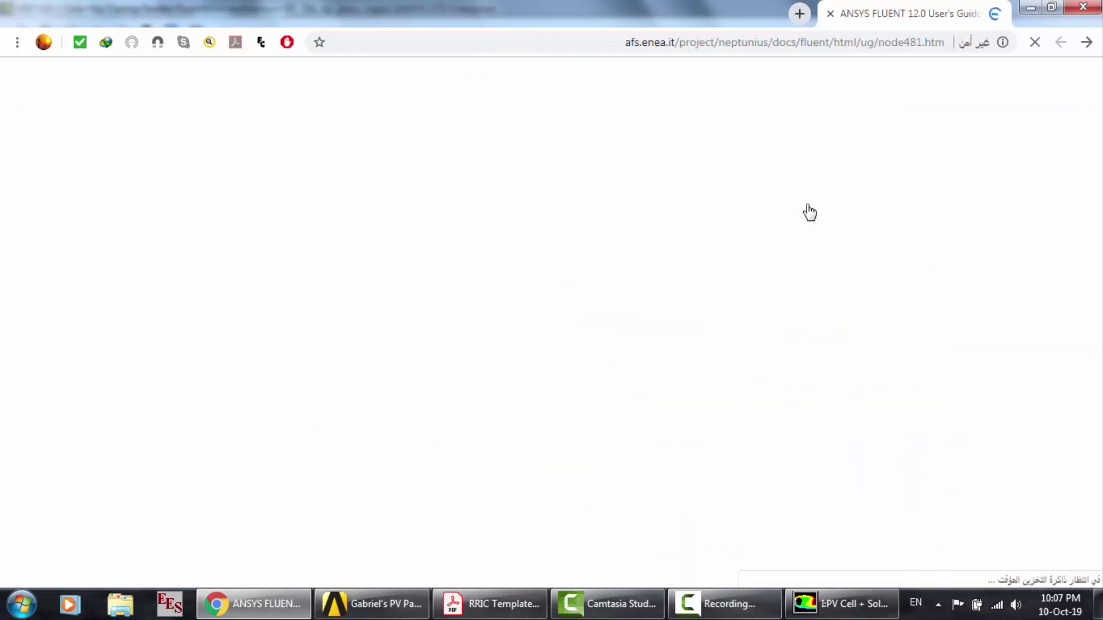
{"action": "scroll", "coordinate": [442, 398], "scroll_direction": "down", "scroll_amount": 20}
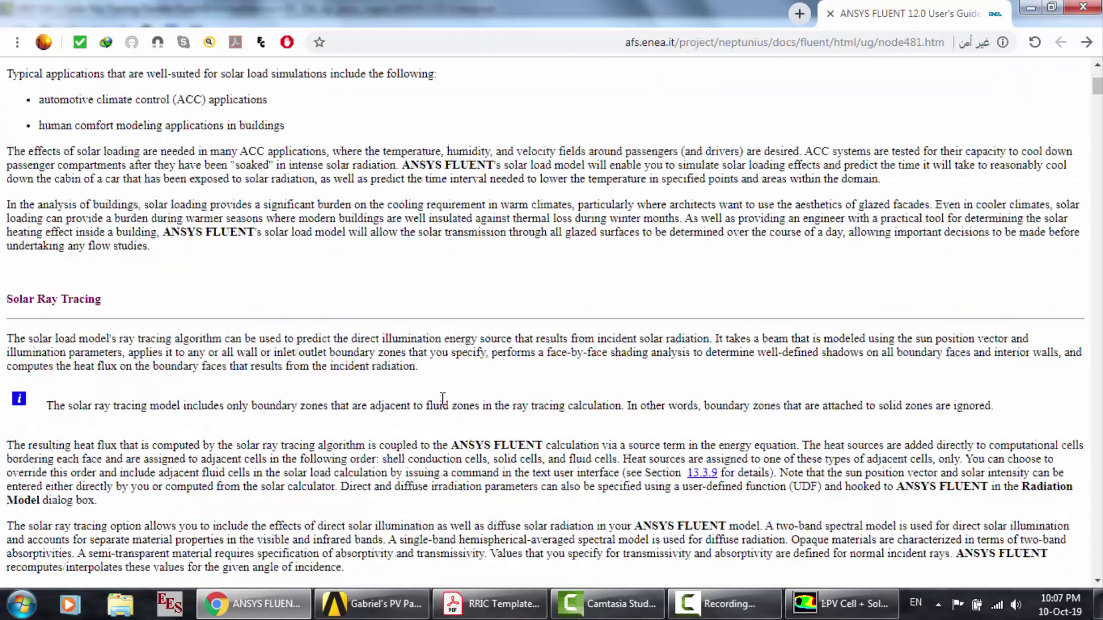
{"action": "scroll", "coordinate": [442, 398], "scroll_direction": "down", "scroll_amount": 20}
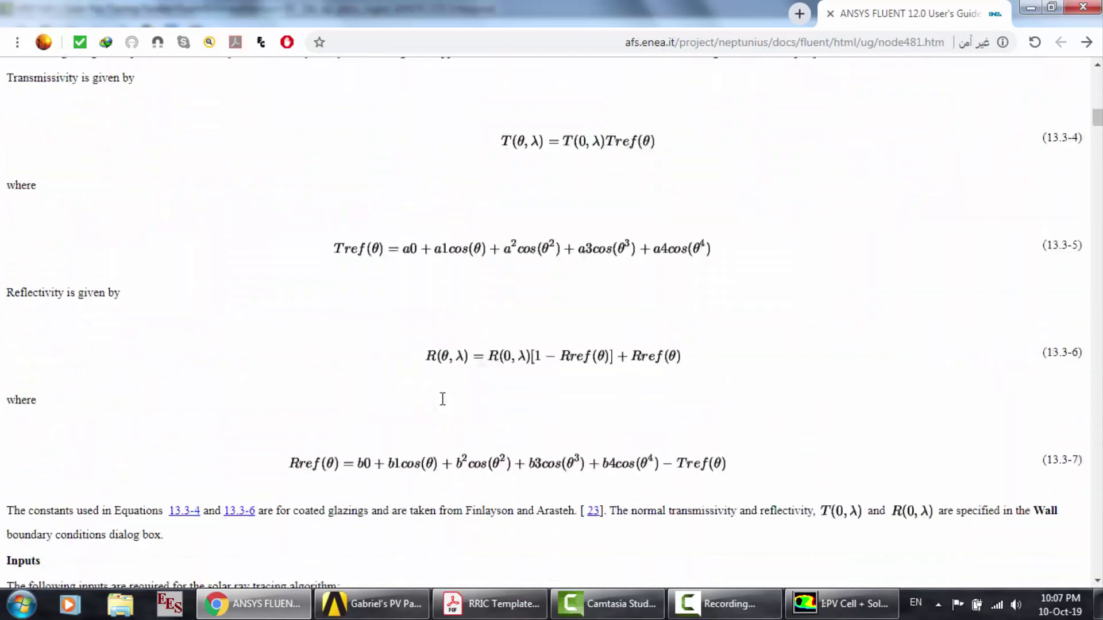
{"action": "scroll", "coordinate": [442, 398], "scroll_direction": "down", "scroll_amount": 15}
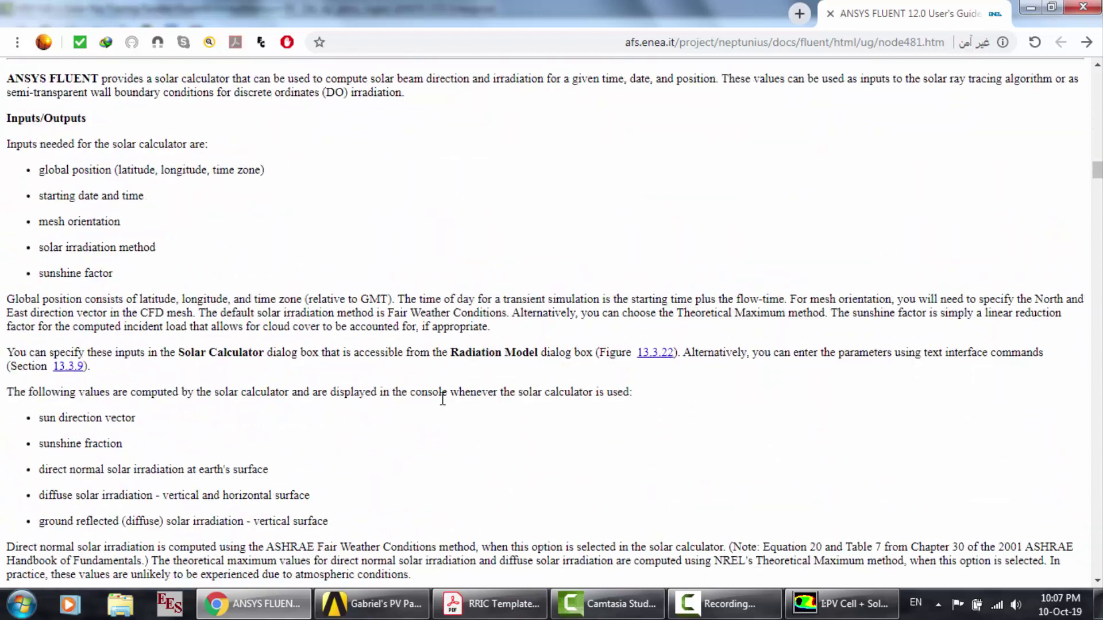
{"action": "left_click", "coordinate": [1087, 43]}
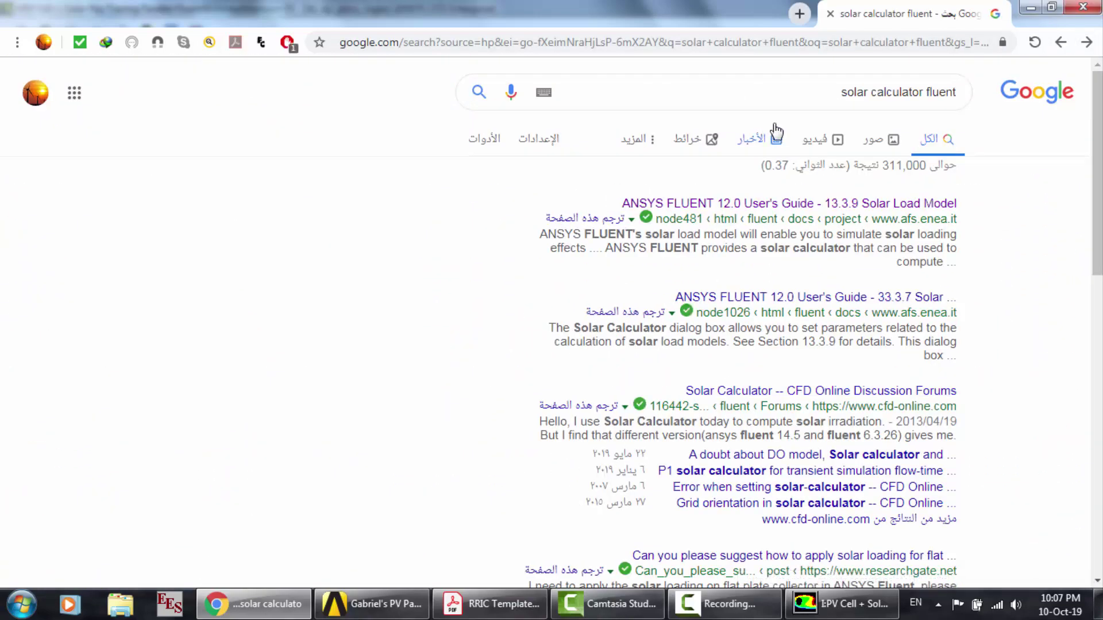
Step: Refine the search to "solar calculator fluent user guide" and skim the Solar Load Model result
{"action": "left_click", "coordinate": [785, 97]}
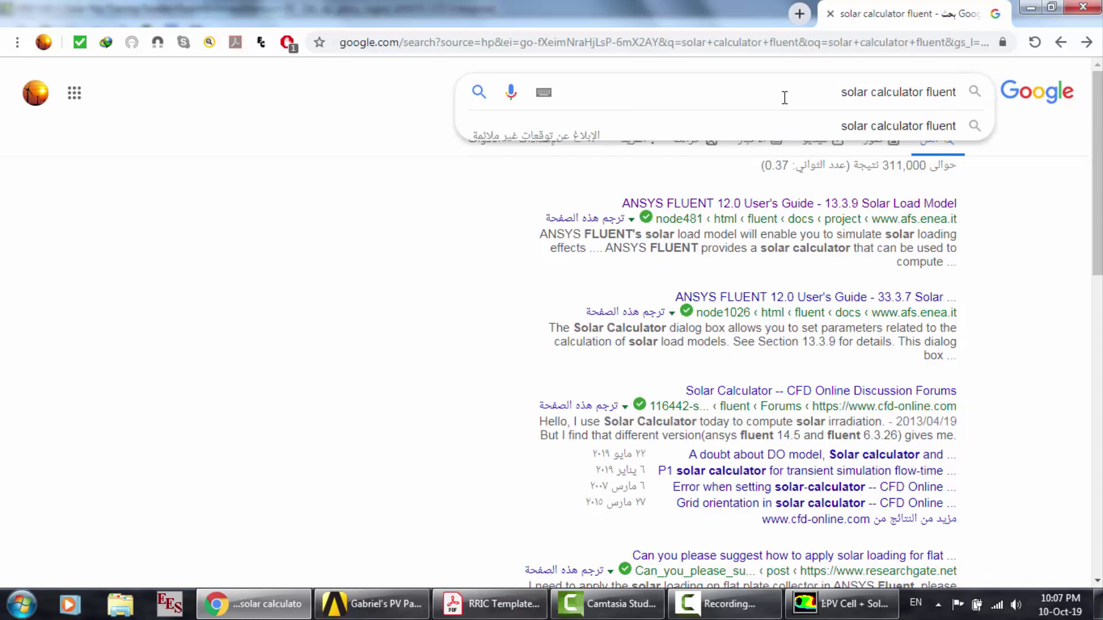
{"action": "type", "text": "user guid"}
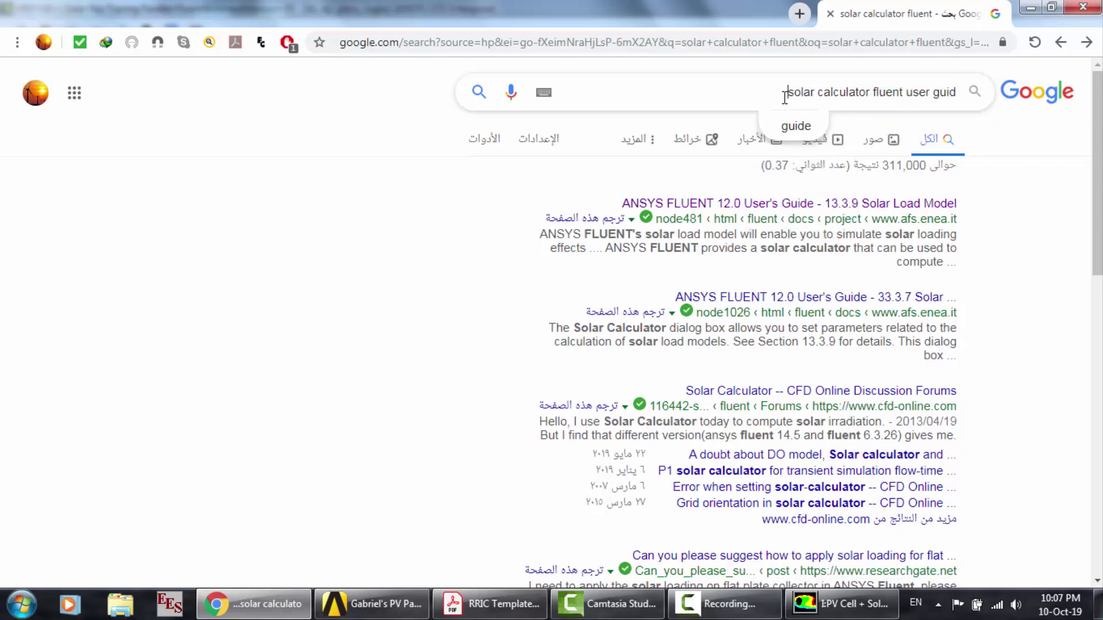
{"action": "type", "text": "e"}
{"action": "key", "text": "Return"}
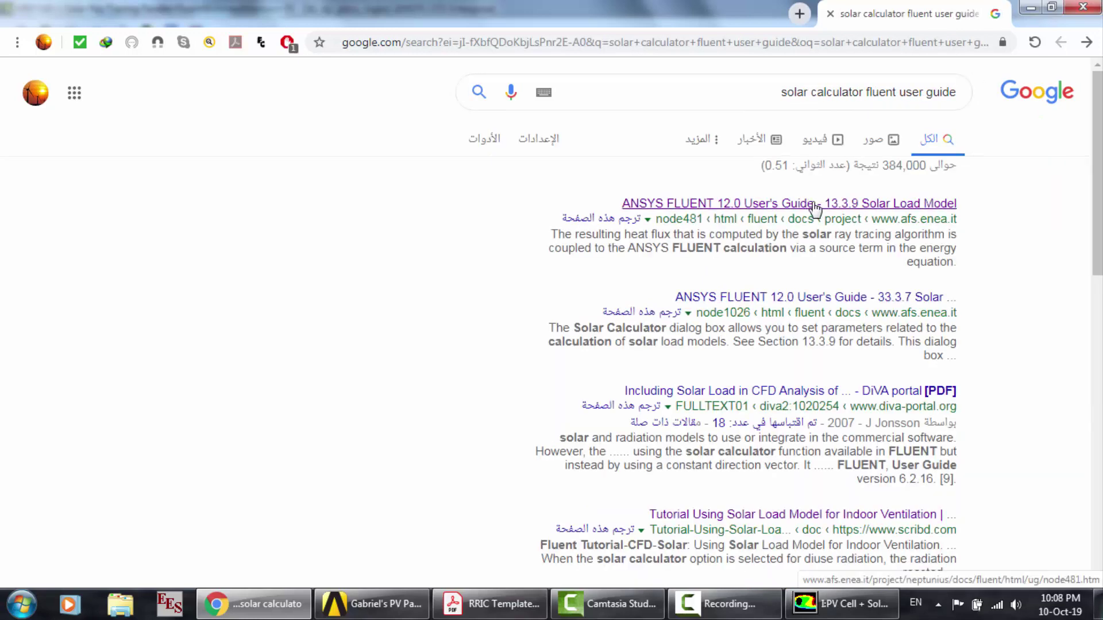
{"action": "left_click", "coordinate": [814, 205]}
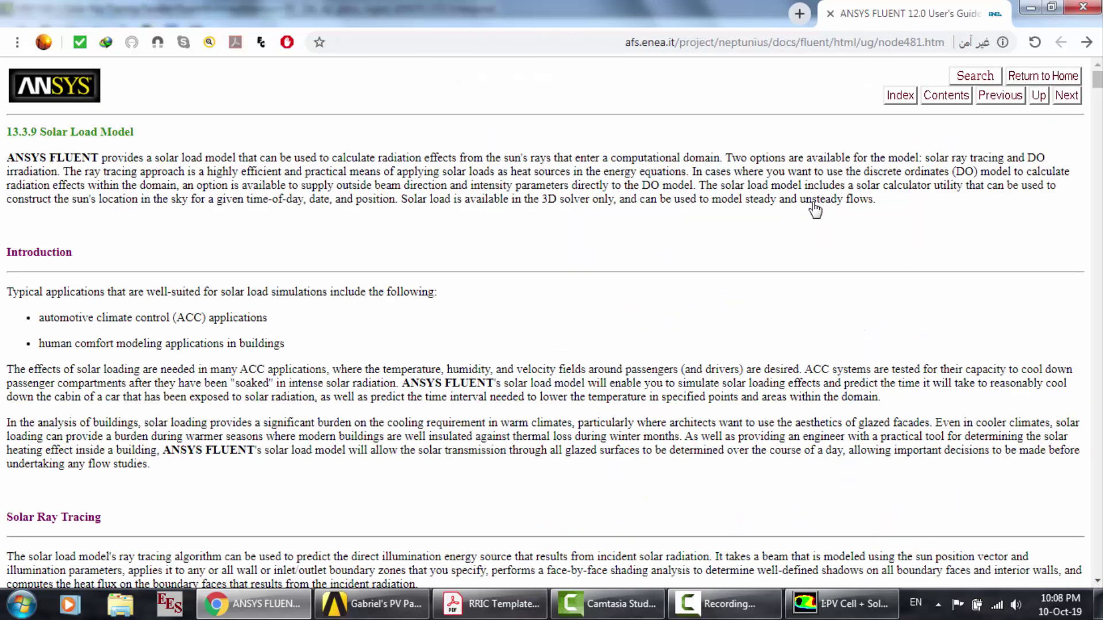
{"action": "scroll", "coordinate": [814, 208], "scroll_direction": "down", "scroll_amount": 20}
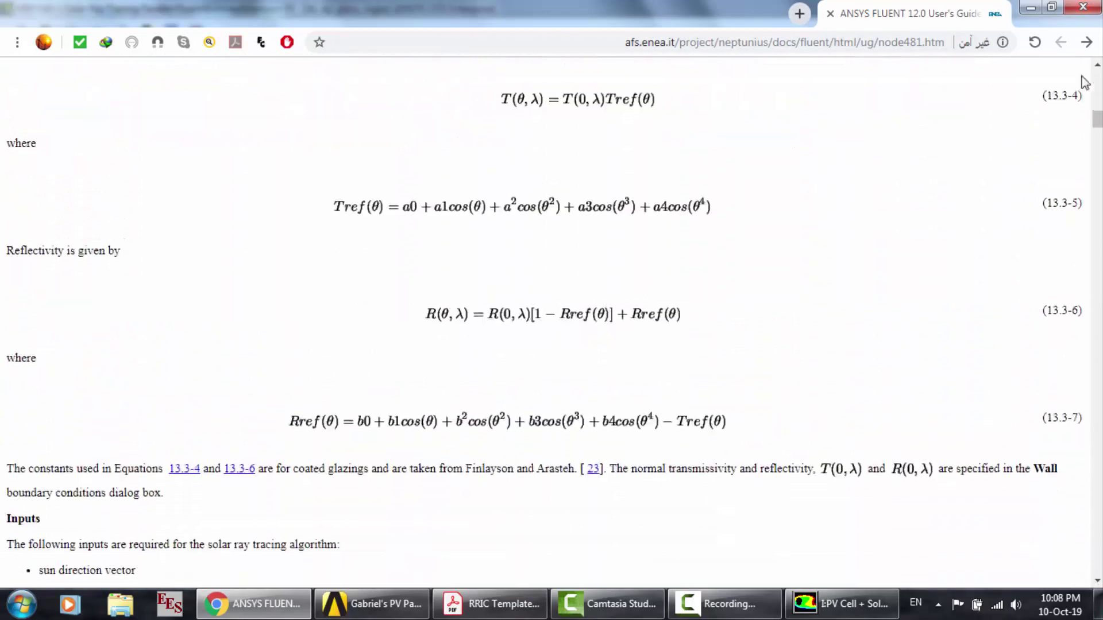
{"action": "left_click", "coordinate": [1086, 42]}
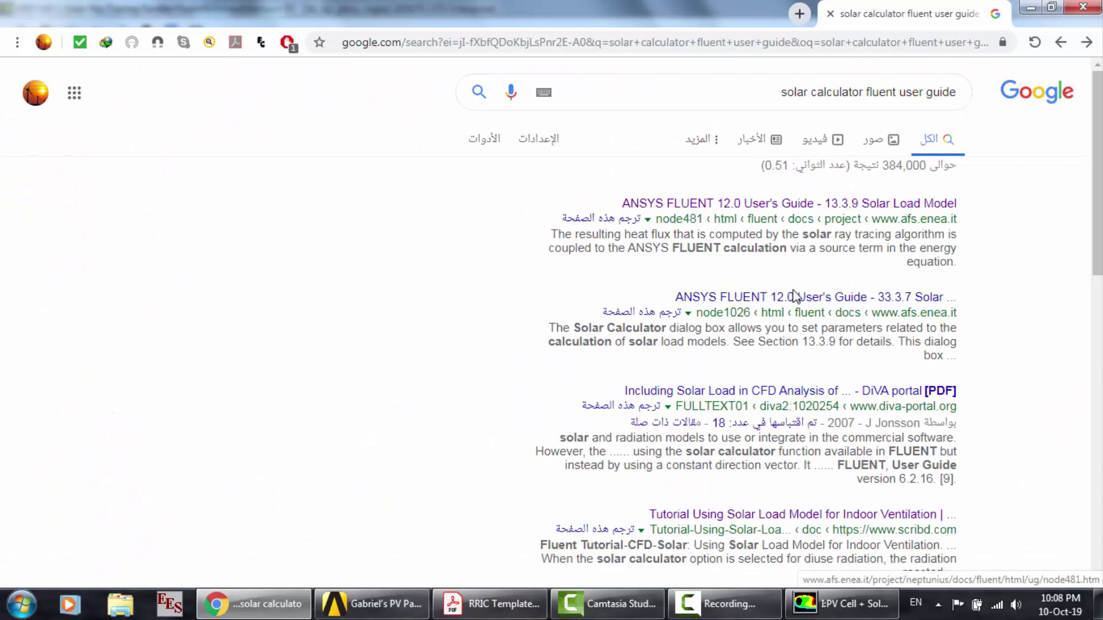
Step: Open the Fluent guide's section 33.3.7 on the Solar Calculator dialog box and examine its parameter descriptions
{"action": "left_click", "coordinate": [795, 297]}
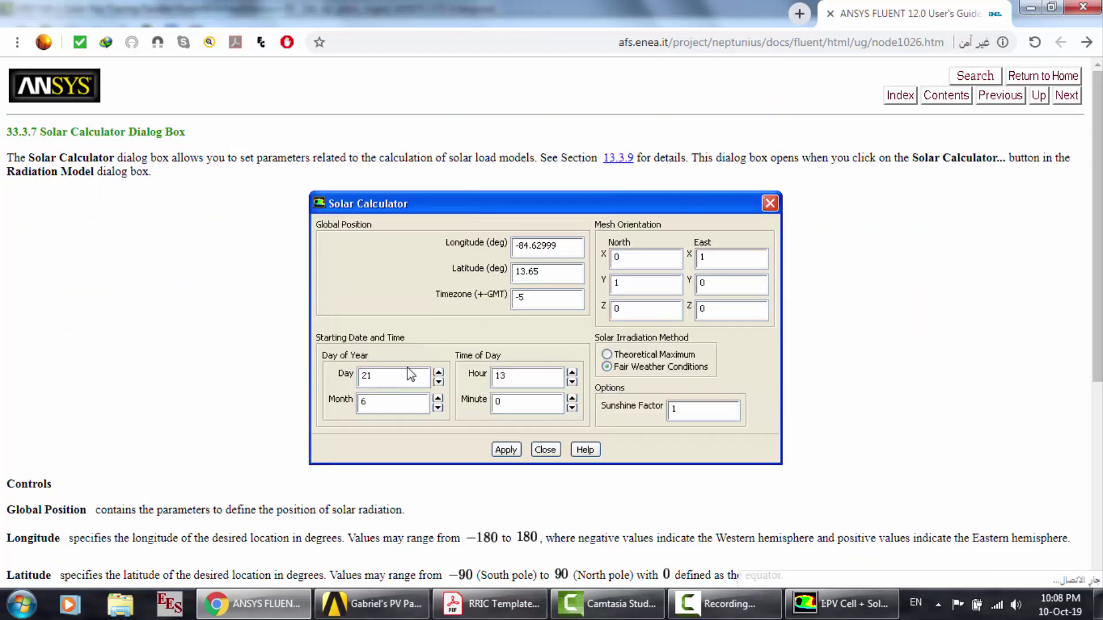
{"action": "scroll", "coordinate": [346, 433], "scroll_direction": "down", "scroll_amount": 2}
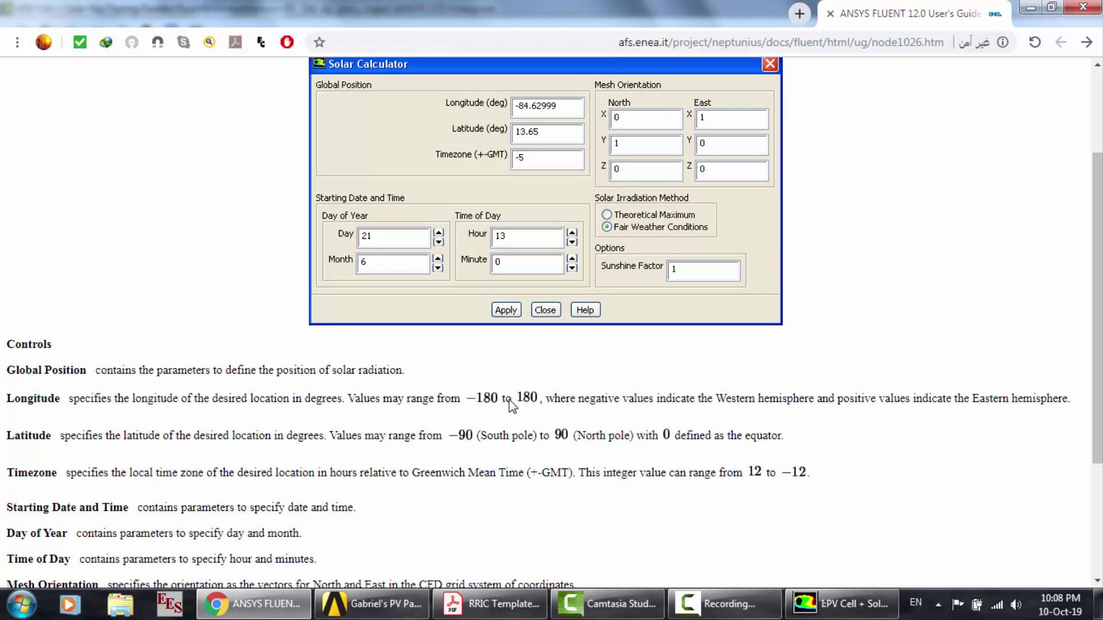
{"action": "scroll", "coordinate": [509, 400], "scroll_direction": "down", "scroll_amount": 3}
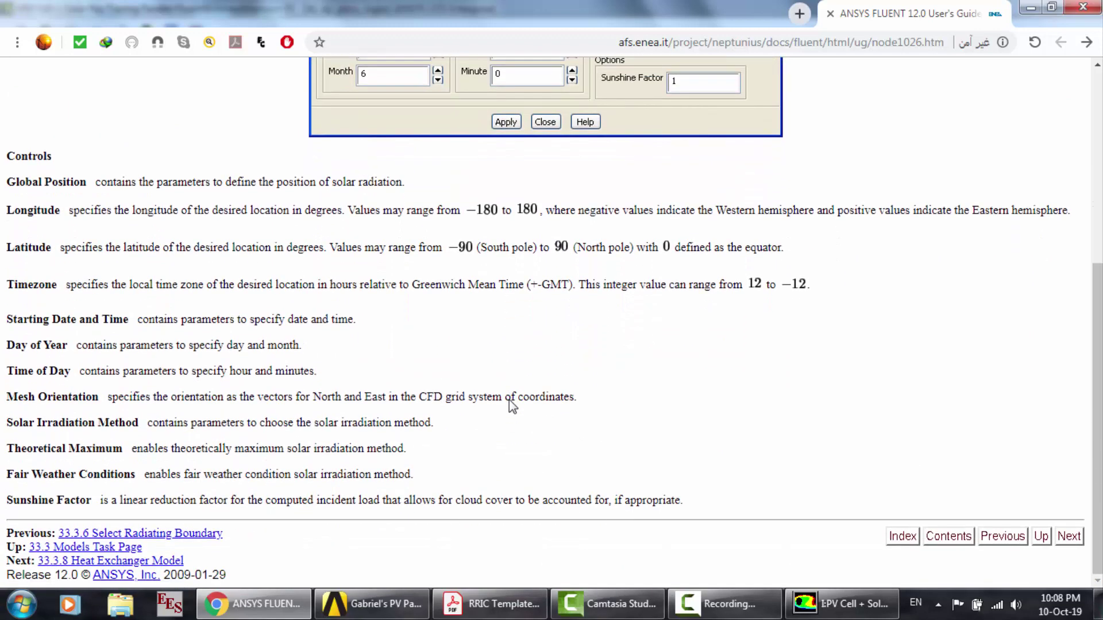
{"action": "scroll", "coordinate": [509, 400], "scroll_direction": "up", "scroll_amount": 3}
{"action": "scroll", "coordinate": [509, 399], "scroll_direction": "up", "scroll_amount": 2}
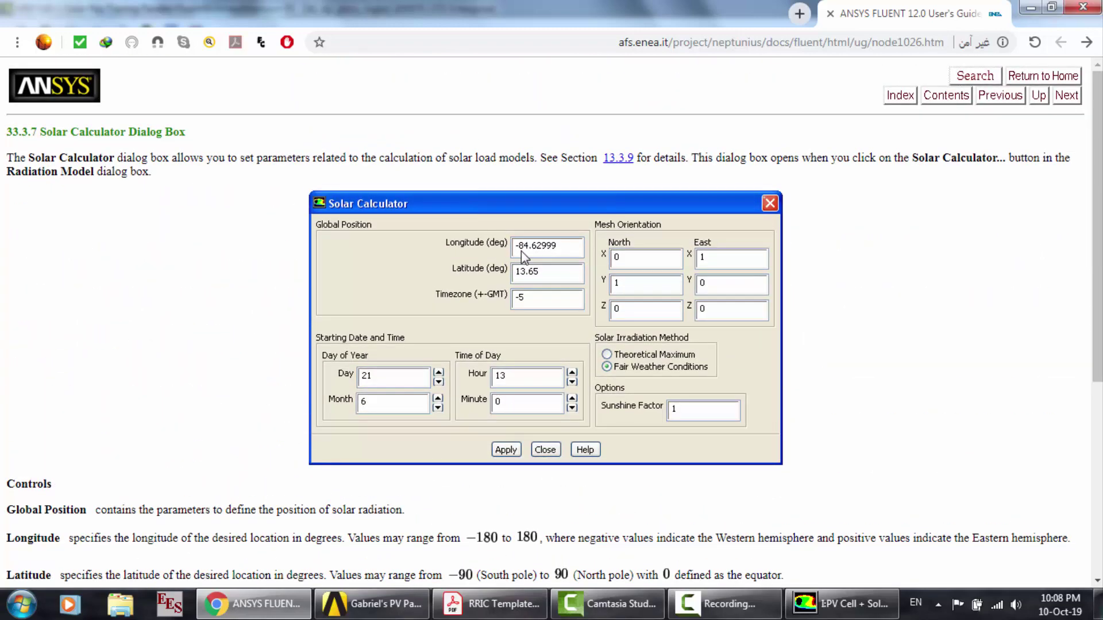
Step: Switch to Fluent, close the Solar Calculator and turn off the sun direction computed from it
{"action": "left_click", "coordinate": [804, 606]}
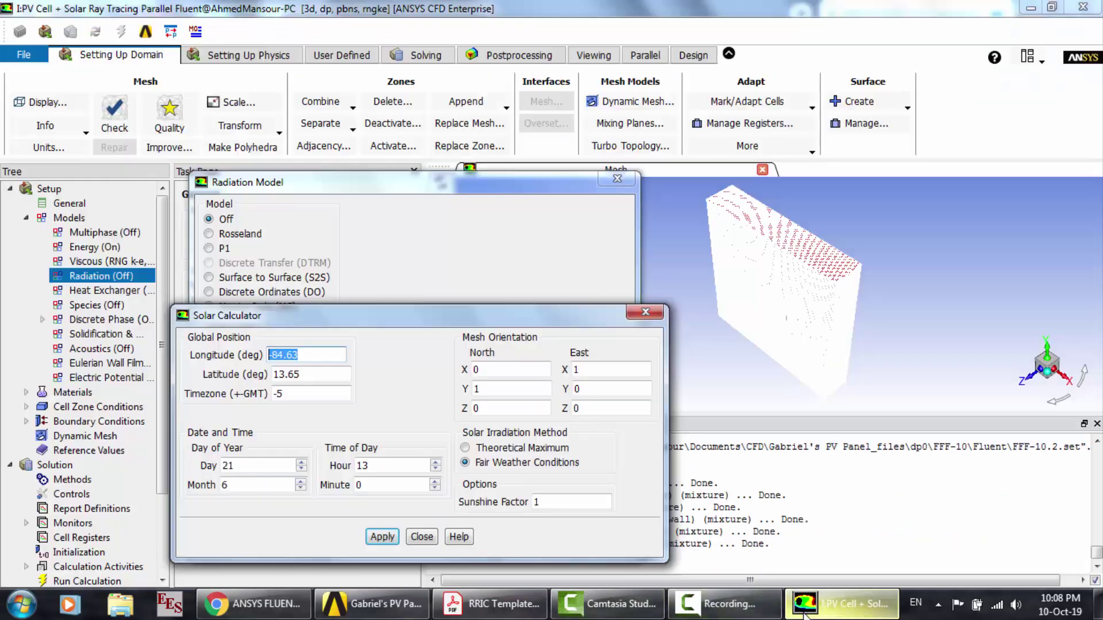
{"action": "left_click", "coordinate": [423, 537]}
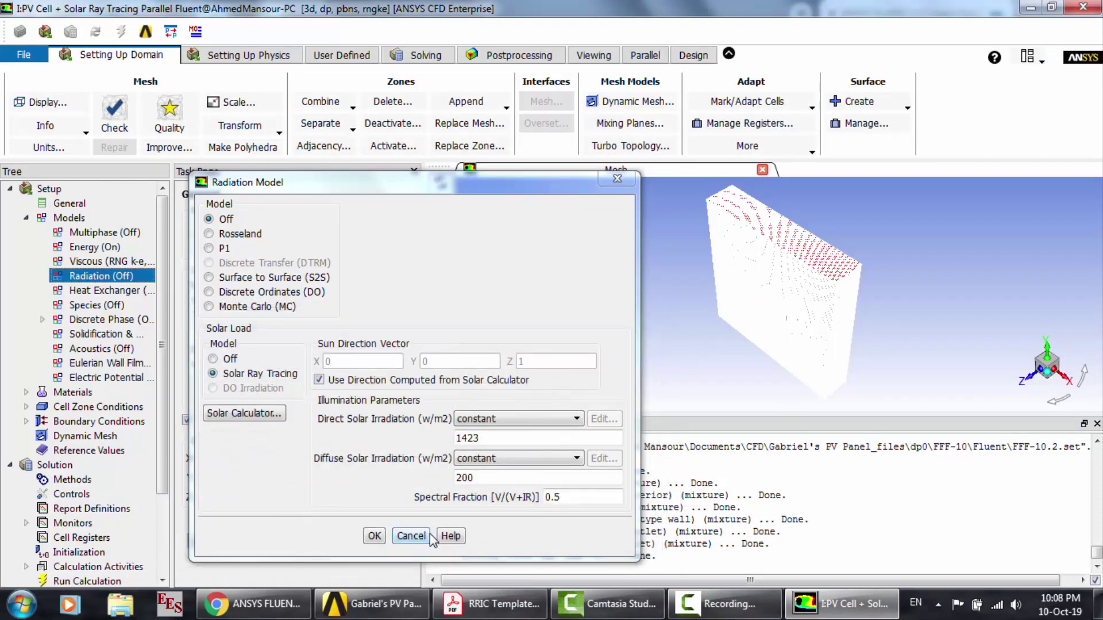
{"action": "left_click", "coordinate": [324, 381]}
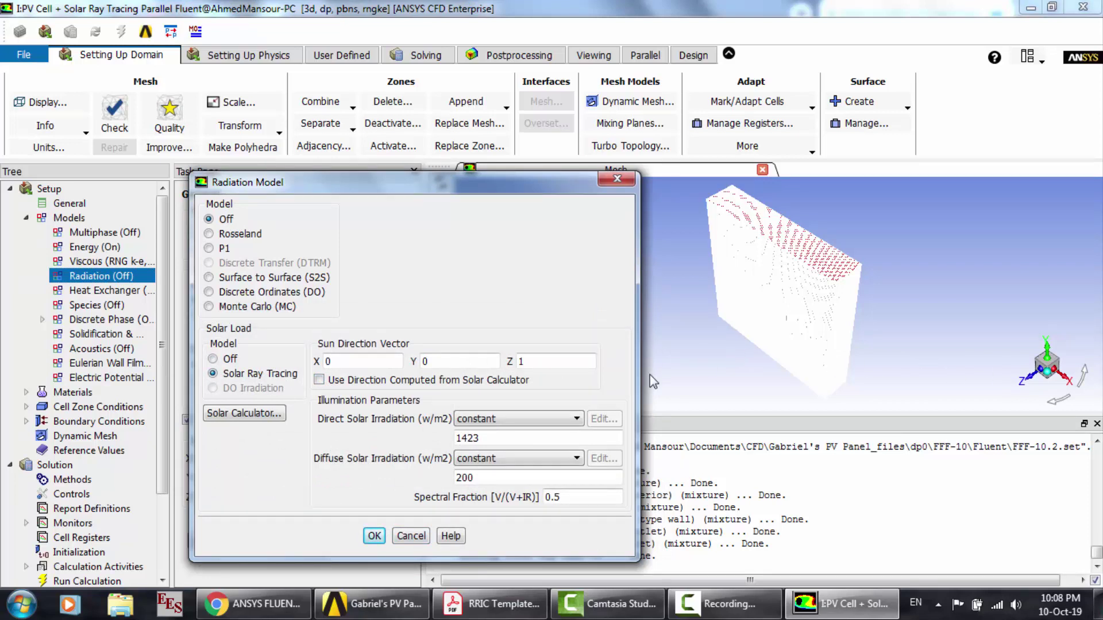
Step: Set the direct solar irradiation to 500 w/m2 and the diffuse solar irradiation to 0, and apply the radiation model
{"action": "left_click_drag", "start_coordinate": [488, 438], "coordinate": [420, 428]}
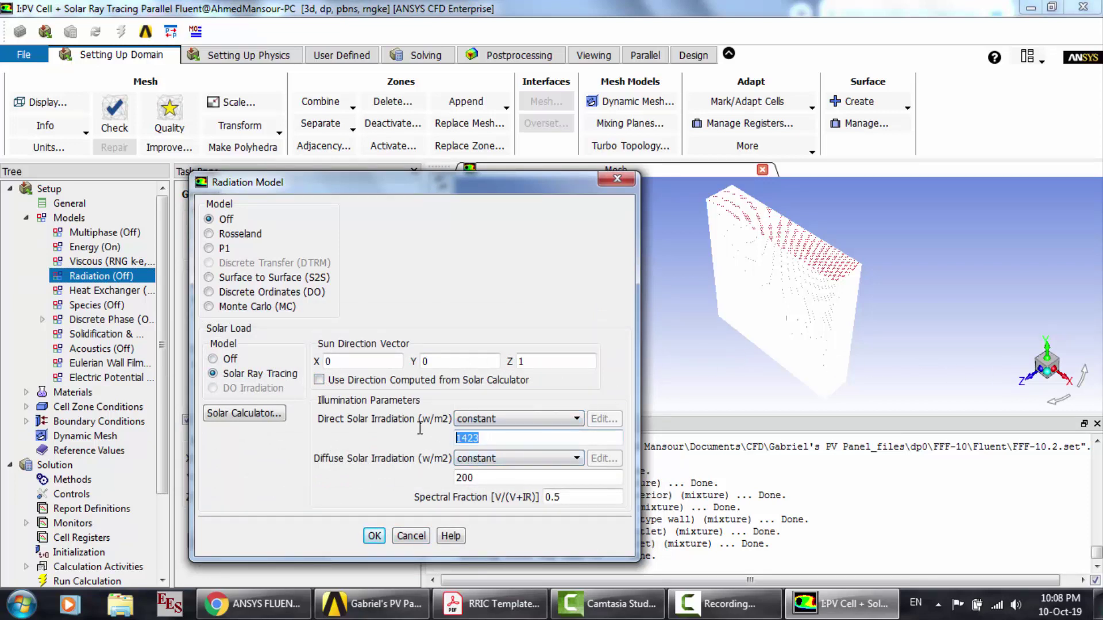
{"action": "type", "text": "500"}
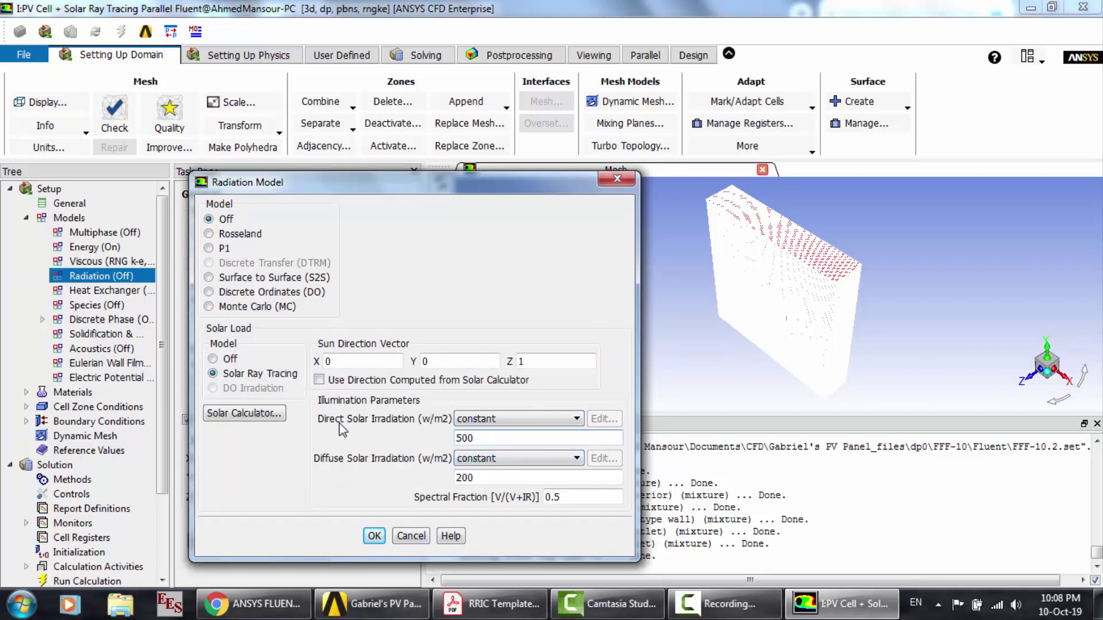
{"action": "left_click_drag", "start_coordinate": [505, 478], "coordinate": [403, 475]}
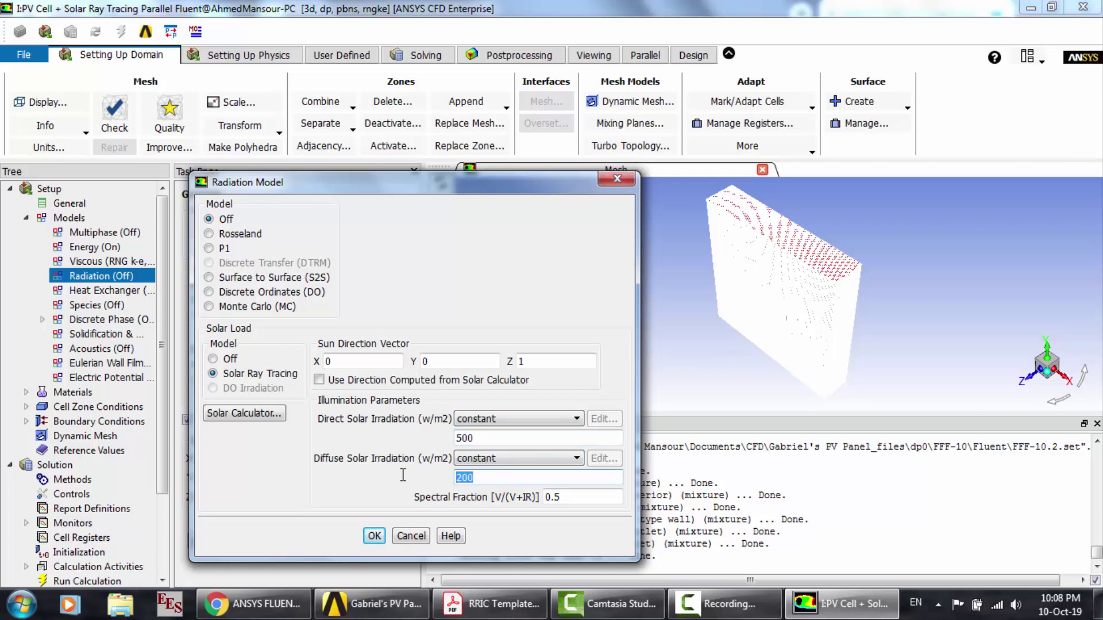
{"action": "type", "text": "0"}
{"action": "left_click", "coordinate": [374, 536]}
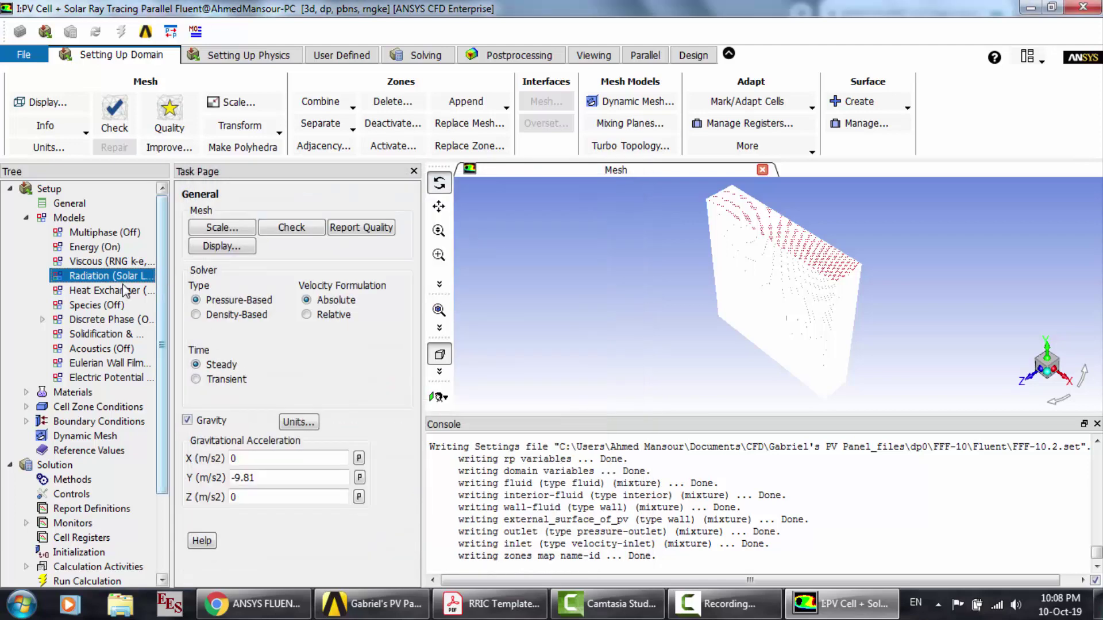
Step: Open the solid aluminum material for editing, rename it pv-cell and set its chemical formula to pv
{"action": "left_click", "coordinate": [25, 392]}
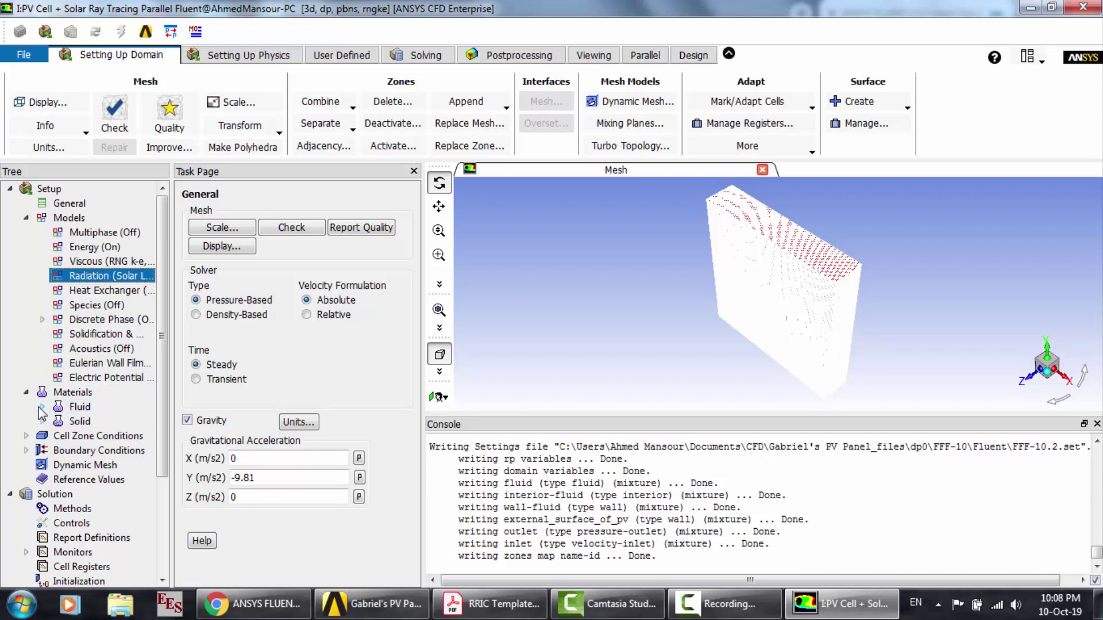
{"action": "left_click", "coordinate": [42, 407]}
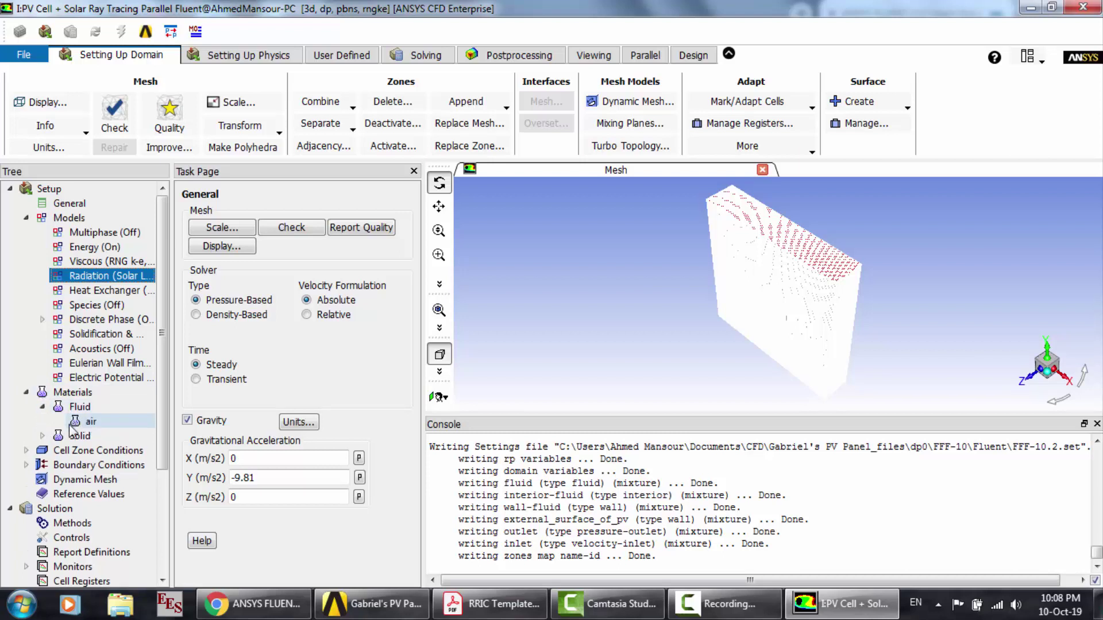
{"action": "left_click", "coordinate": [42, 435]}
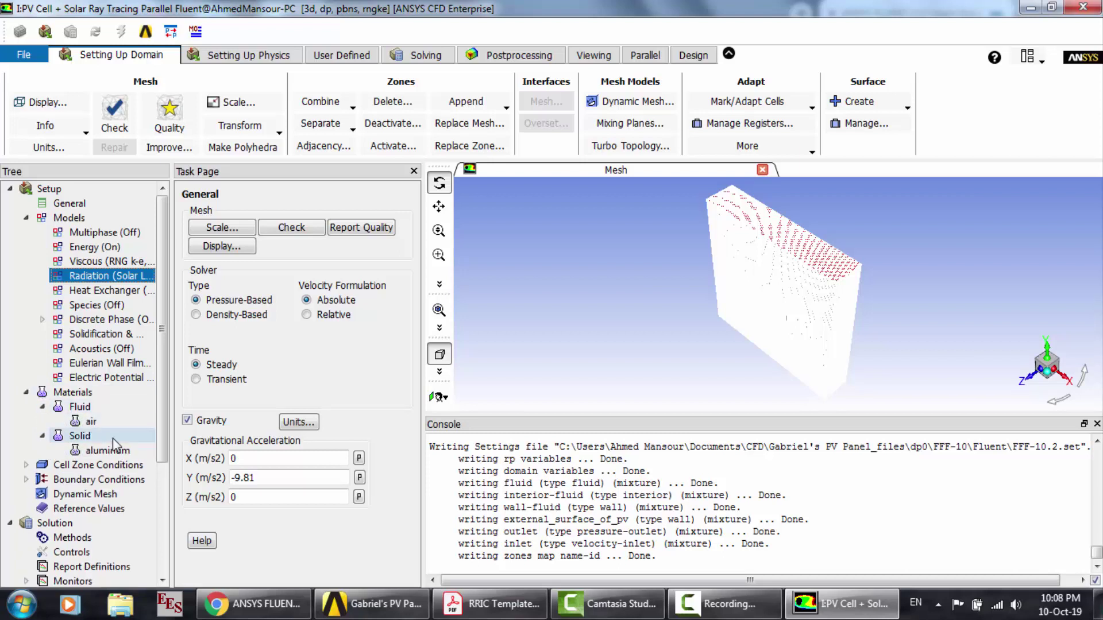
{"action": "left_click", "coordinate": [113, 439]}
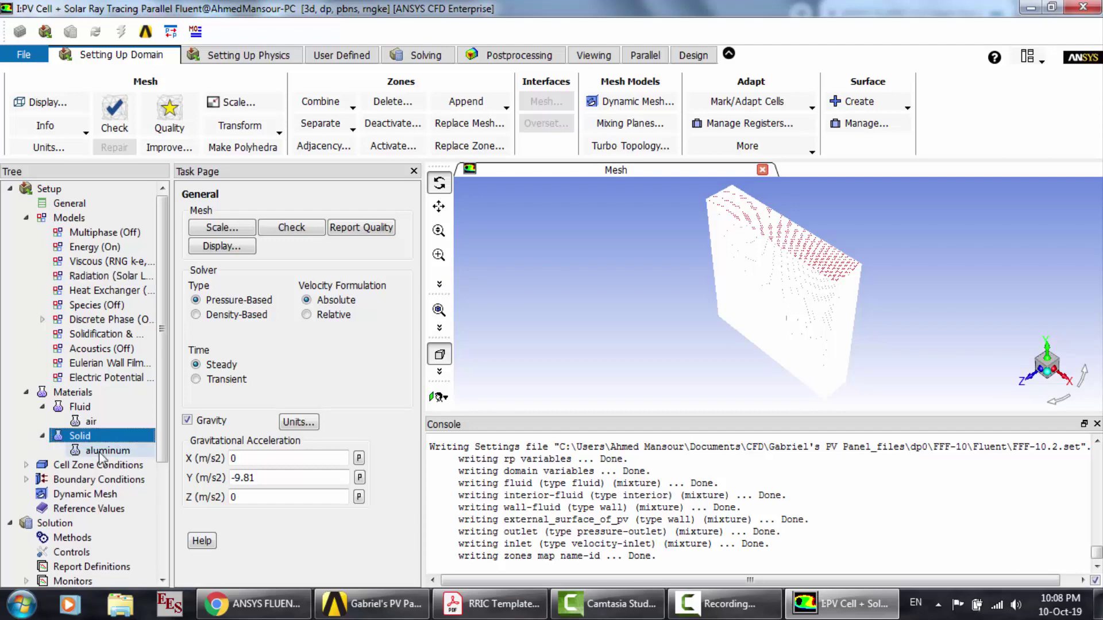
{"action": "double_click", "coordinate": [109, 451]}
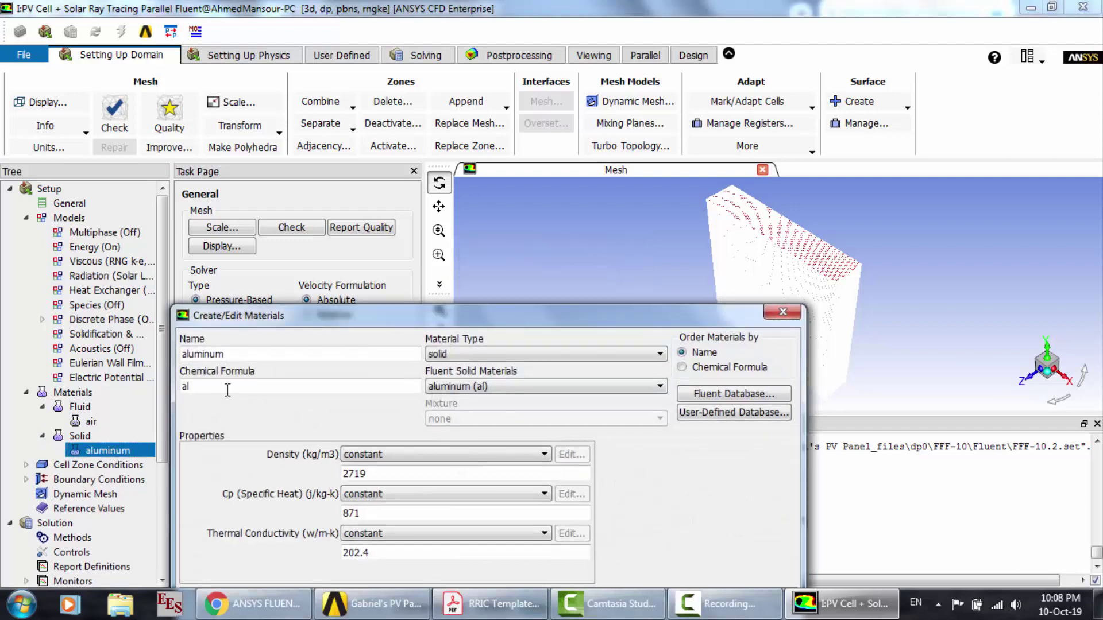
{"action": "left_click_drag", "start_coordinate": [351, 325], "coordinate": [330, 194]}
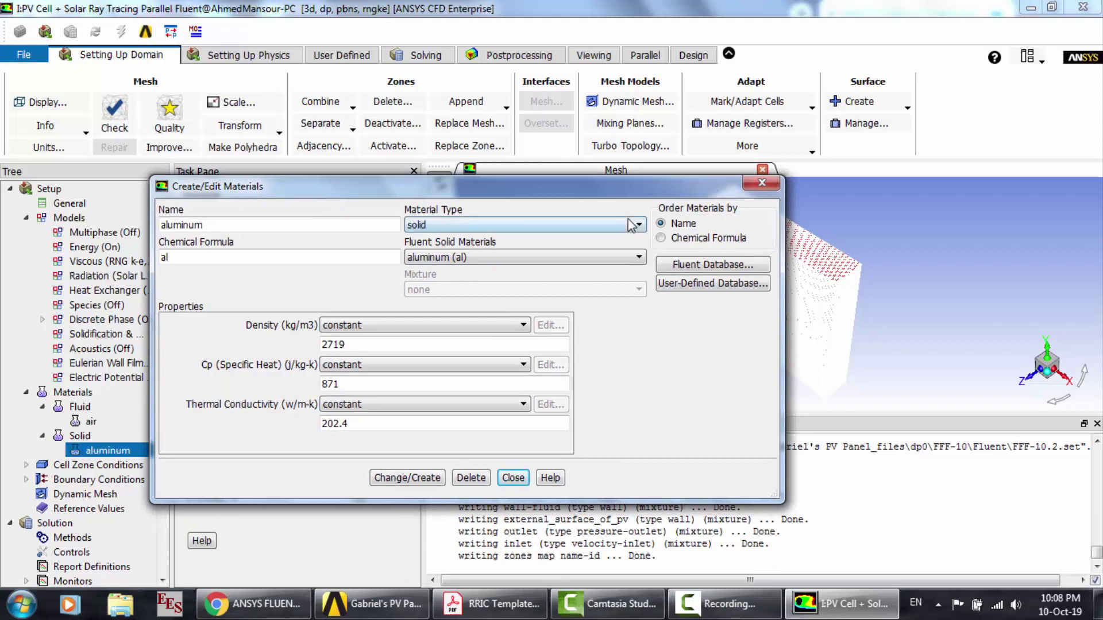
{"action": "left_click_drag", "start_coordinate": [231, 225], "coordinate": [119, 218]}
{"action": "type", "text": "pv-cell"}
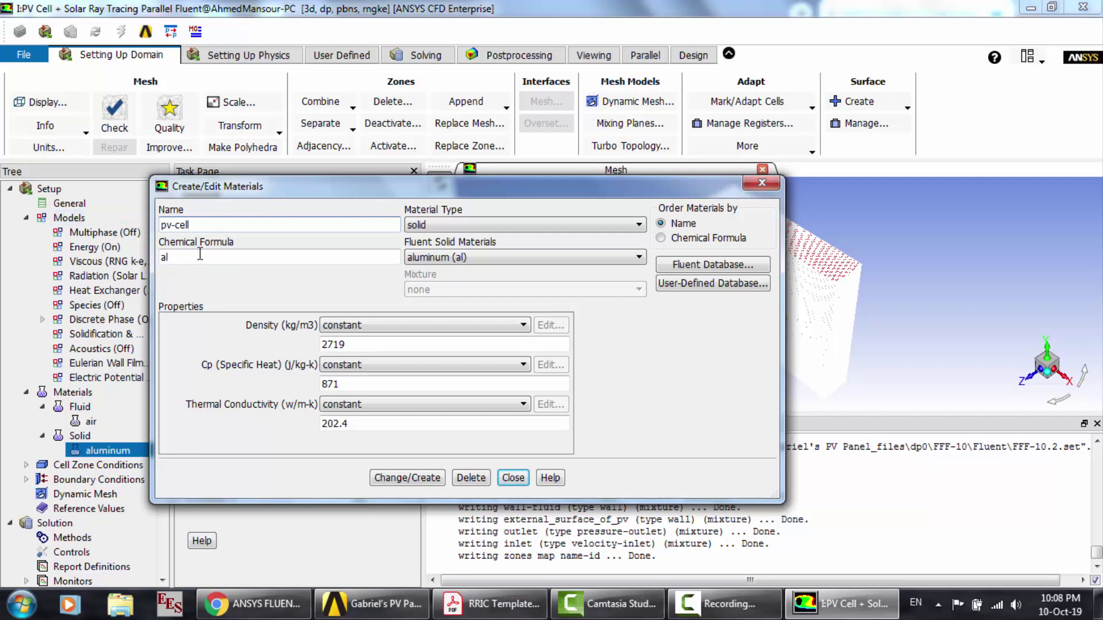
{"action": "key", "text": "Tab"}
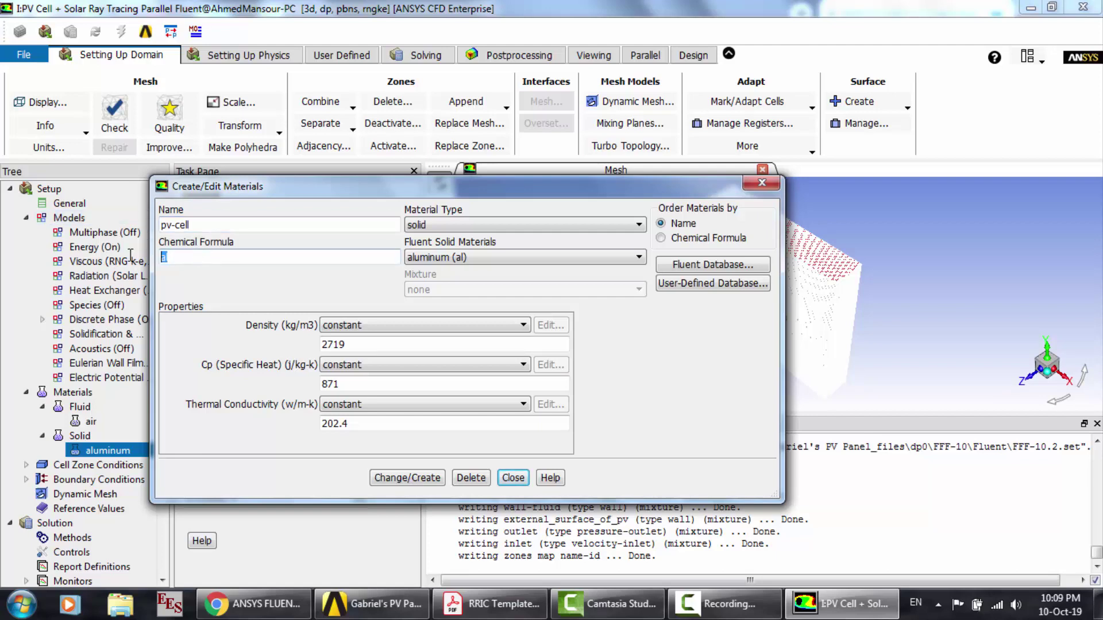
{"action": "type", "text": "pv"}
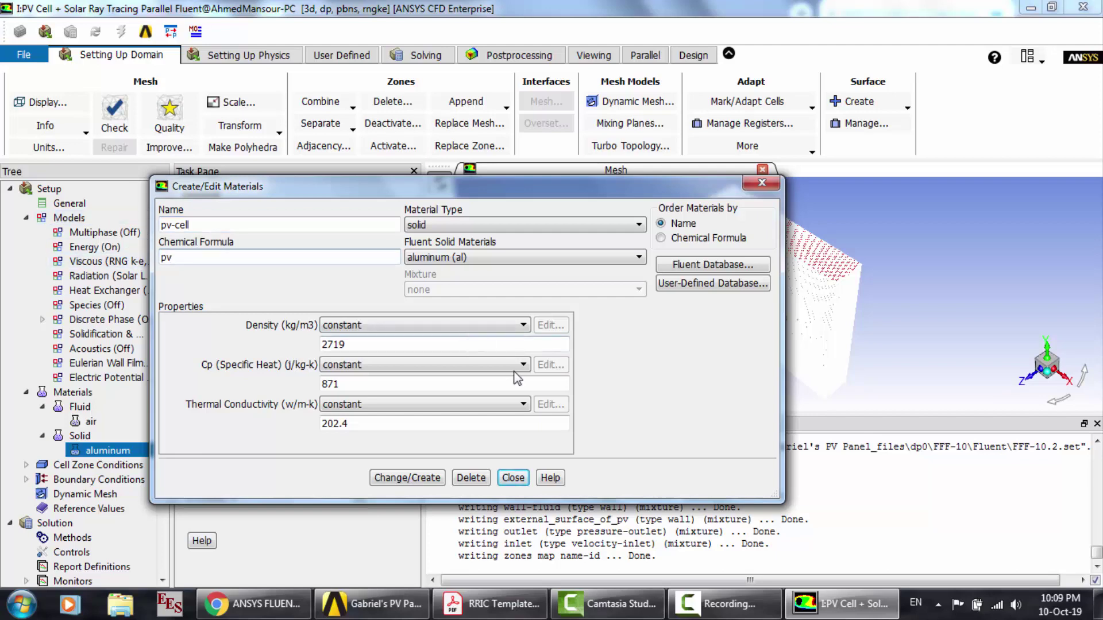
Step: Consult the PV Cells row in the paper's Table 1 and set density to 2330 kg/m3, specific heat to 877 j/kg-k and thermal conductivity to 148 w/m-k
{"action": "left_click", "coordinate": [491, 603]}
{"action": "scroll", "coordinate": [508, 398], "scroll_direction": "up", "scroll_amount": 15}
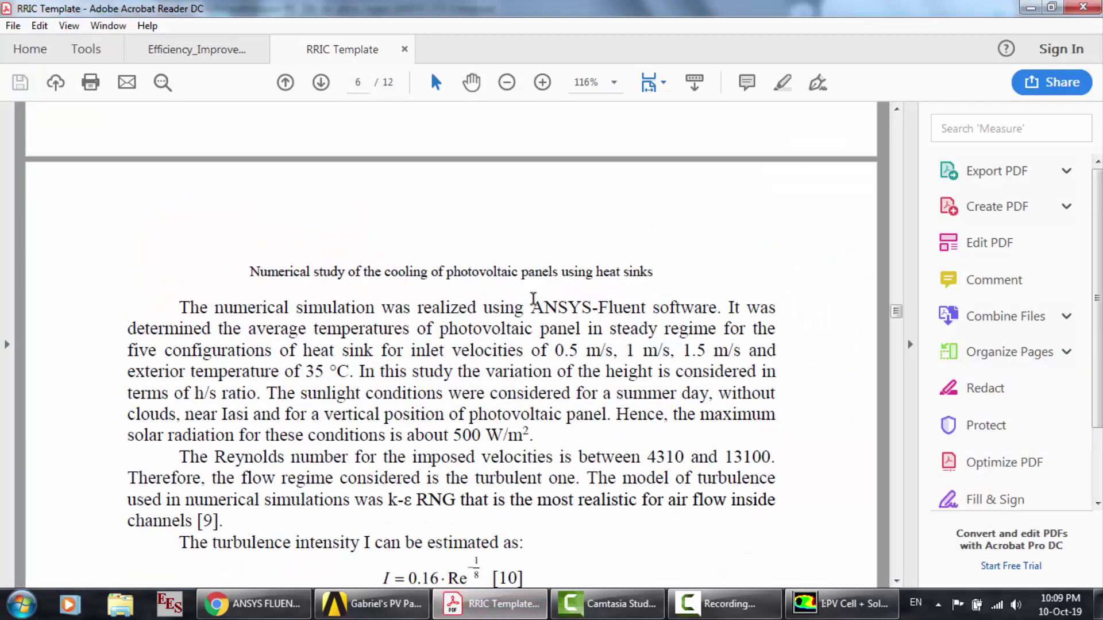
{"action": "scroll", "coordinate": [533, 299], "scroll_direction": "up", "scroll_amount": 4}
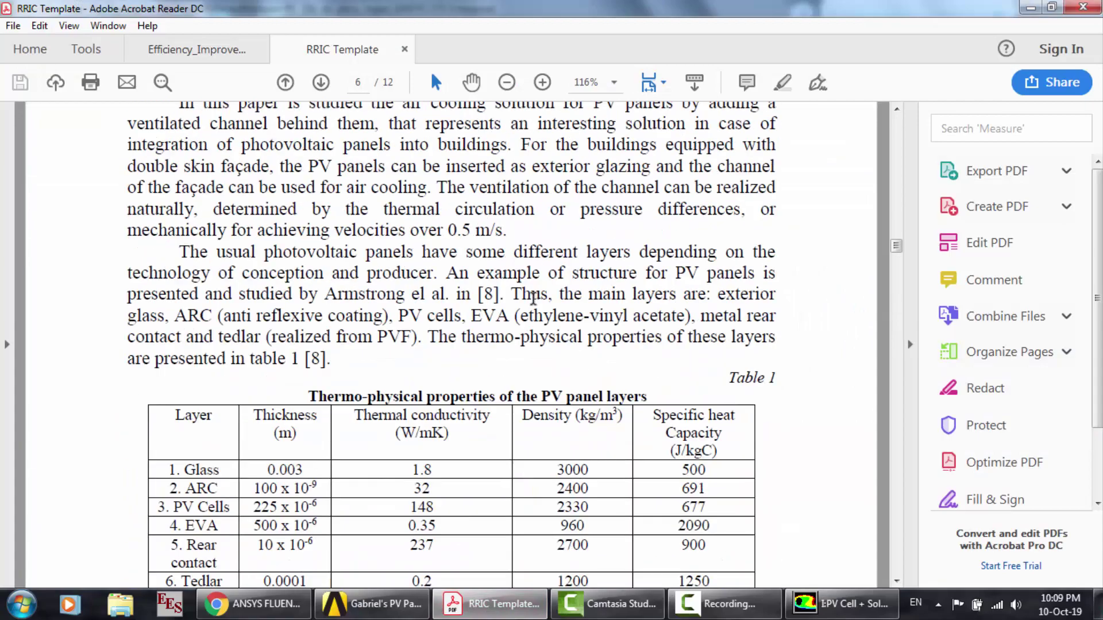
{"action": "scroll", "coordinate": [533, 299], "scroll_direction": "down", "scroll_amount": 3}
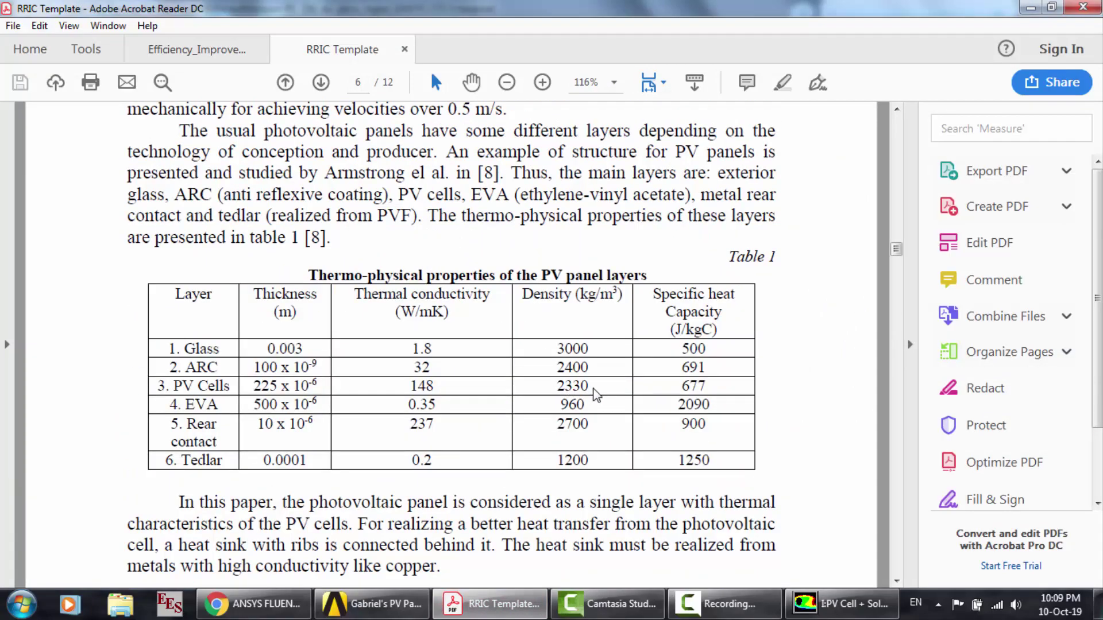
{"action": "left_click", "coordinate": [845, 611]}
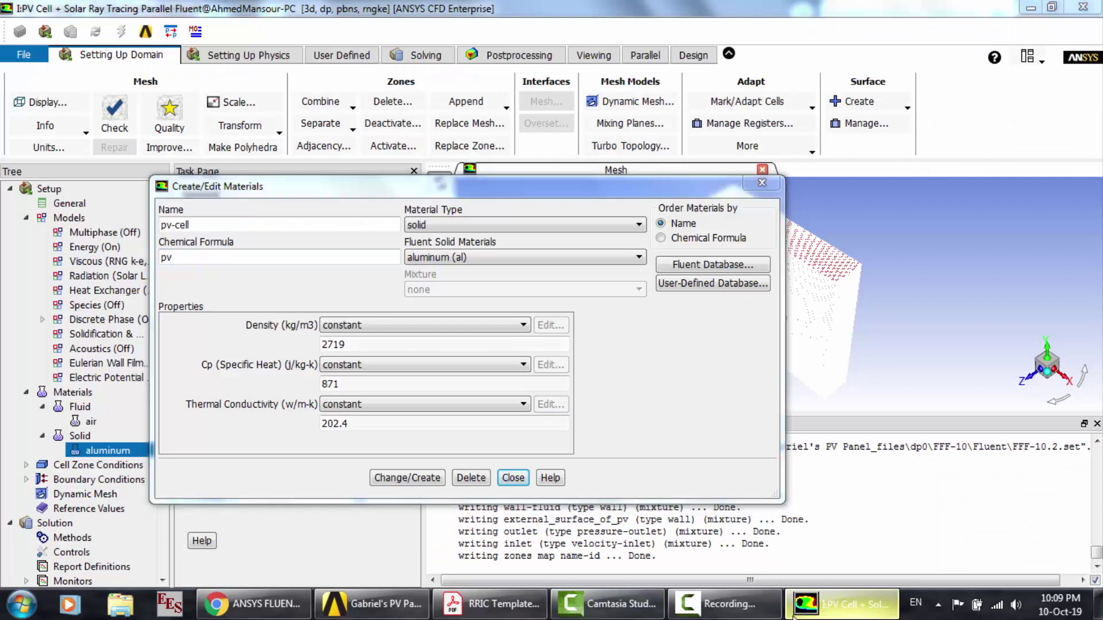
{"action": "left_click", "coordinate": [359, 344]}
{"action": "key", "text": "BackSpace"}
{"action": "key", "text": "BackSpace"}
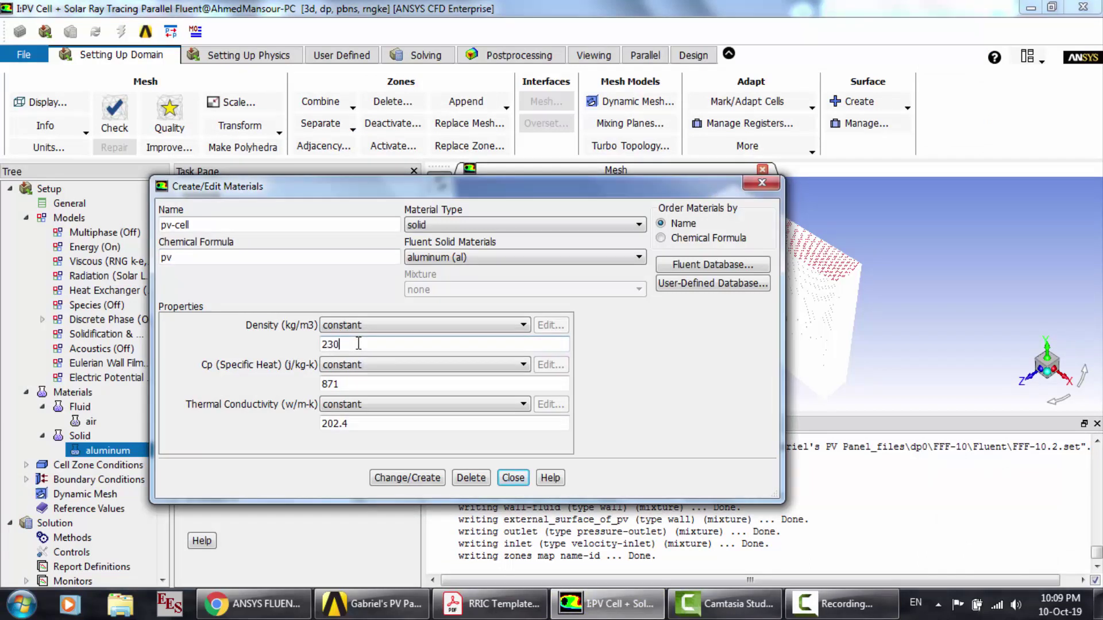
{"action": "left_click", "coordinate": [374, 385]}
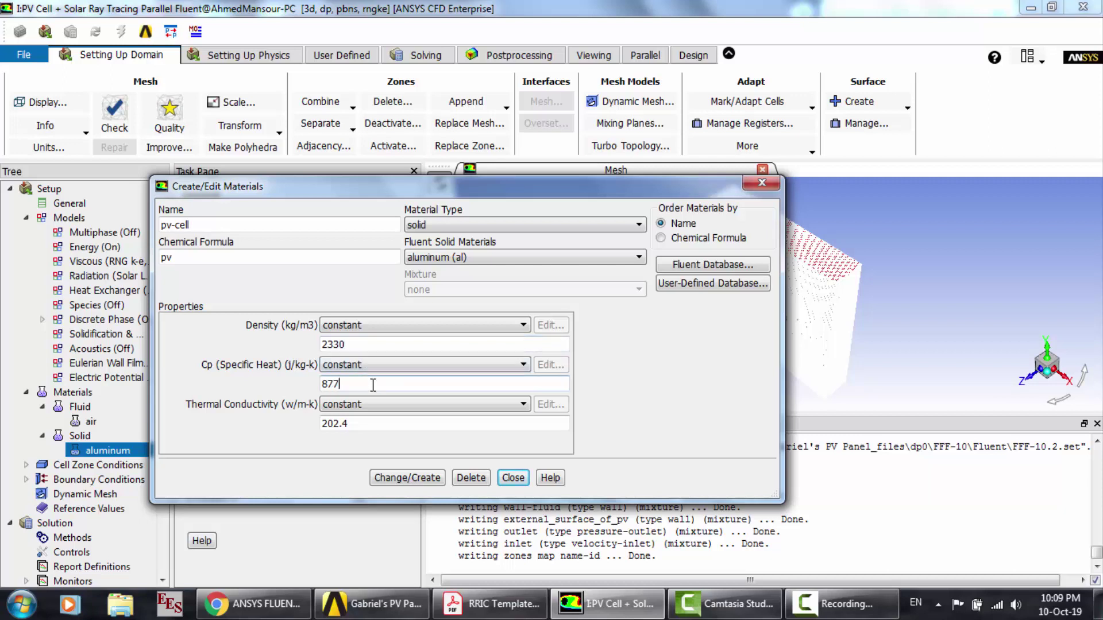
{"action": "left_click_drag", "start_coordinate": [387, 425], "coordinate": [278, 427]}
{"action": "type", "text": "14"}
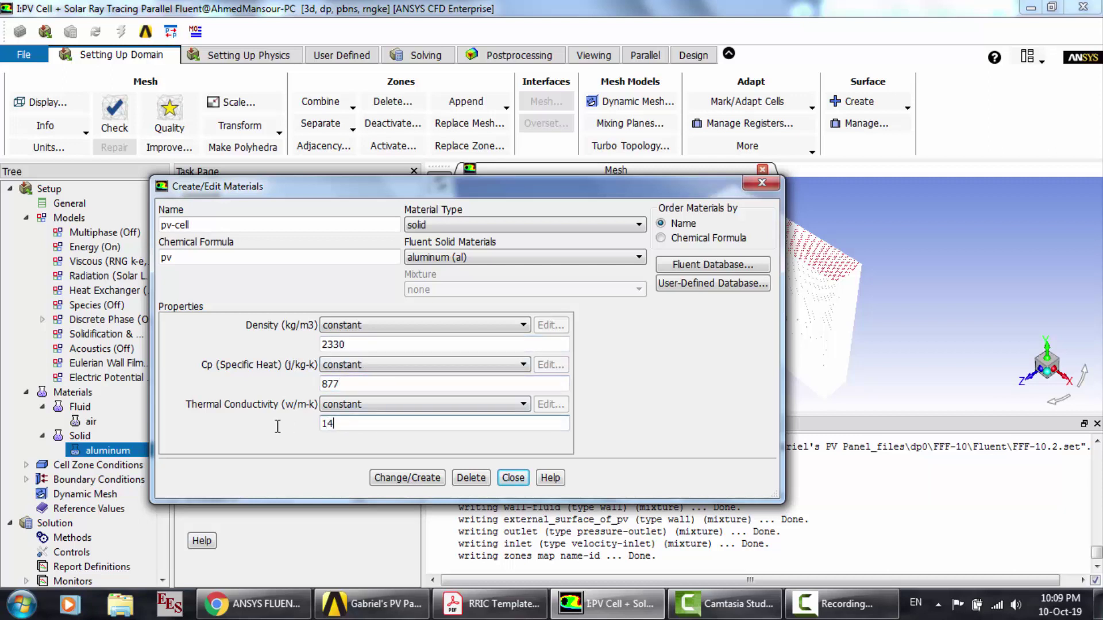
{"action": "type", "text": "8"}
Step: Recheck the PV Cells specific heat in the paper's Table 1 and set the material's Cp to 677 j/kg-k in Fluent
{"action": "left_click", "coordinate": [492, 604]}
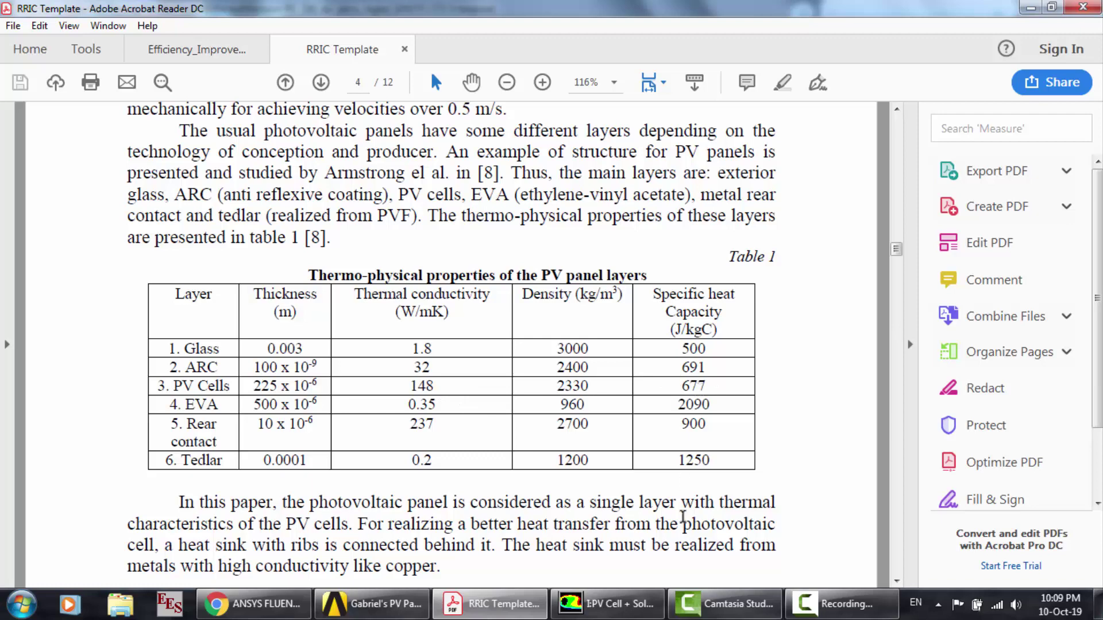
{"action": "left_click", "coordinate": [626, 605]}
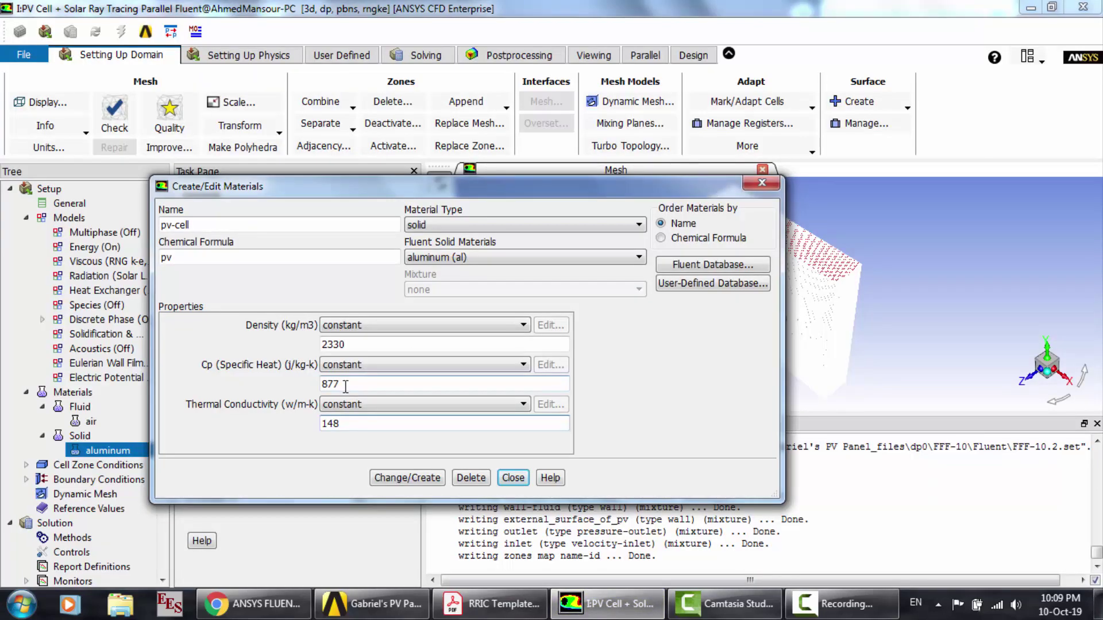
{"action": "left_click", "coordinate": [493, 604]}
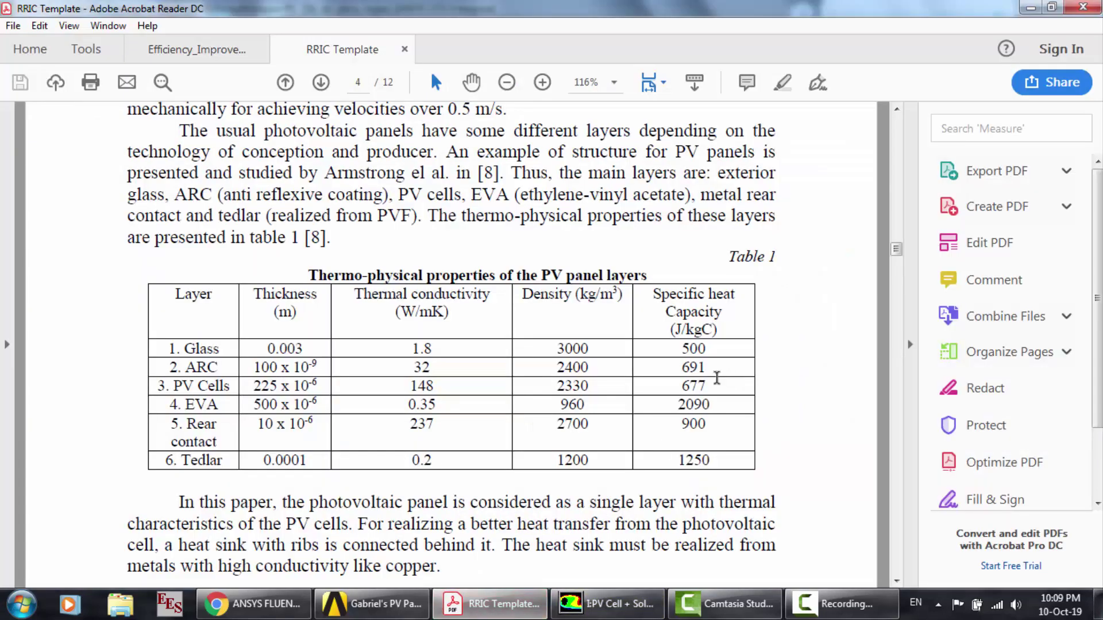
{"action": "left_click", "coordinate": [609, 604]}
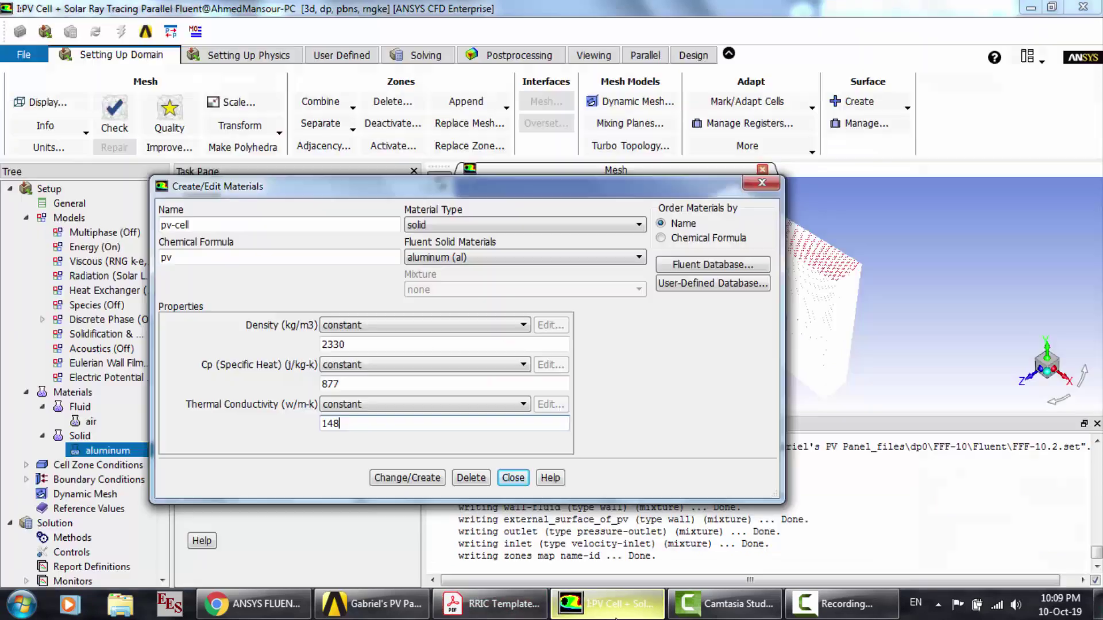
{"action": "left_click", "coordinate": [329, 385]}
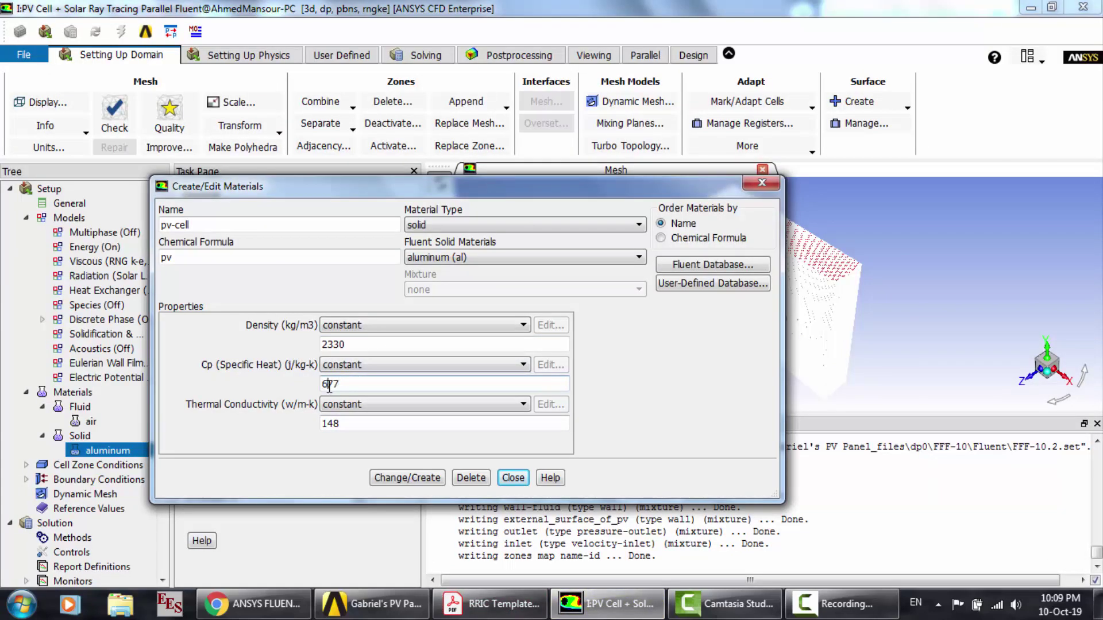
Step: Create pv-cell as a separate solid material without overwriting aluminum, and close the materials dialog
{"action": "left_click", "coordinate": [424, 477]}
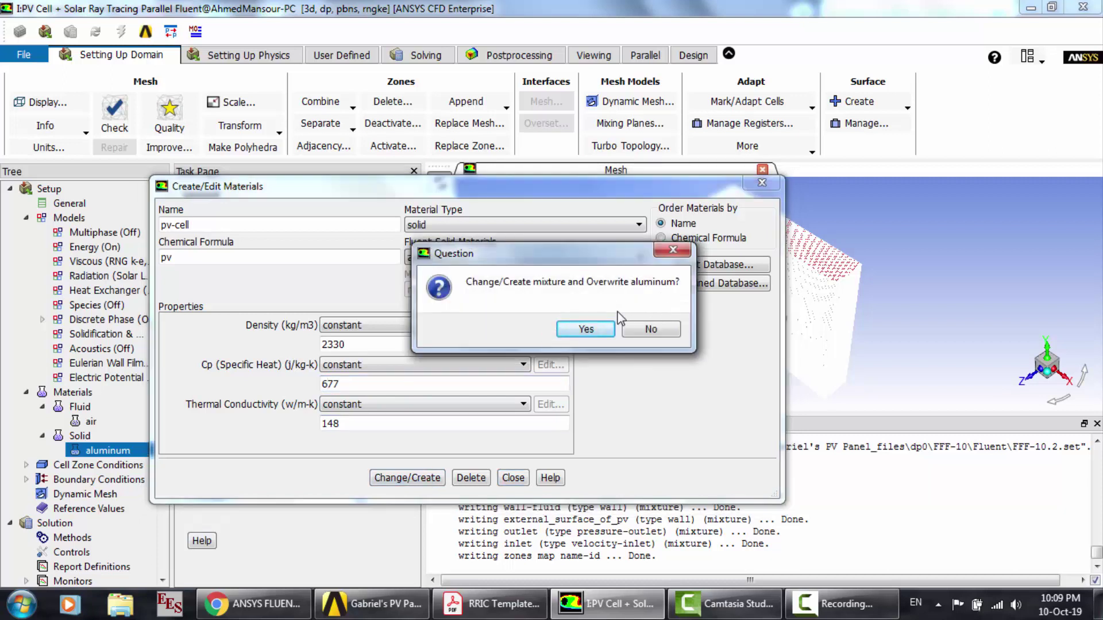
{"action": "left_click", "coordinate": [651, 328]}
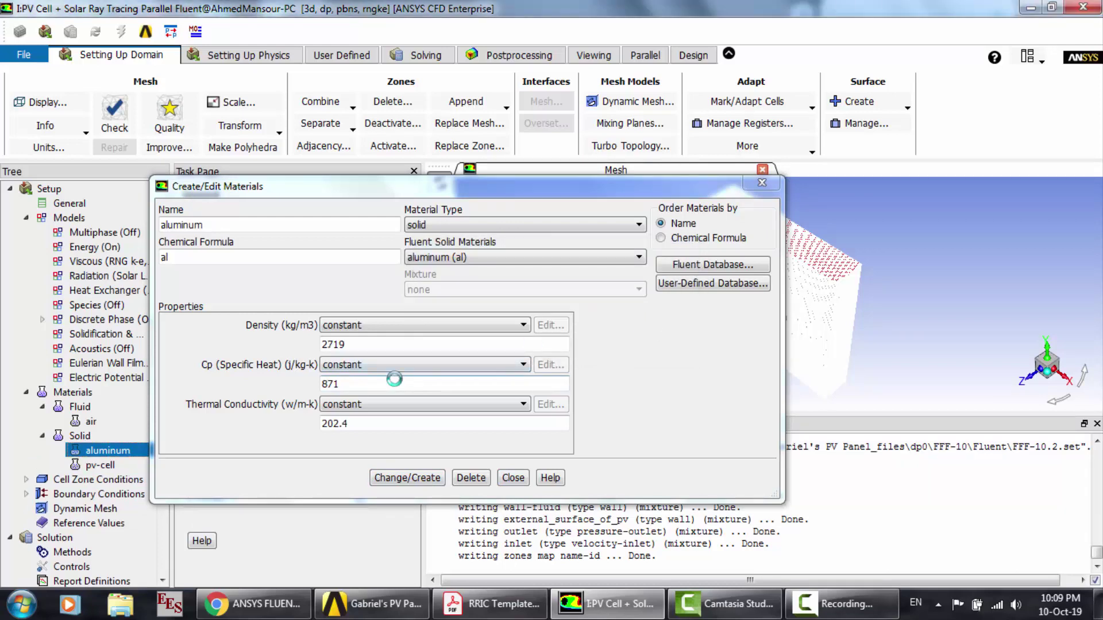
{"action": "left_click", "coordinate": [491, 604]}
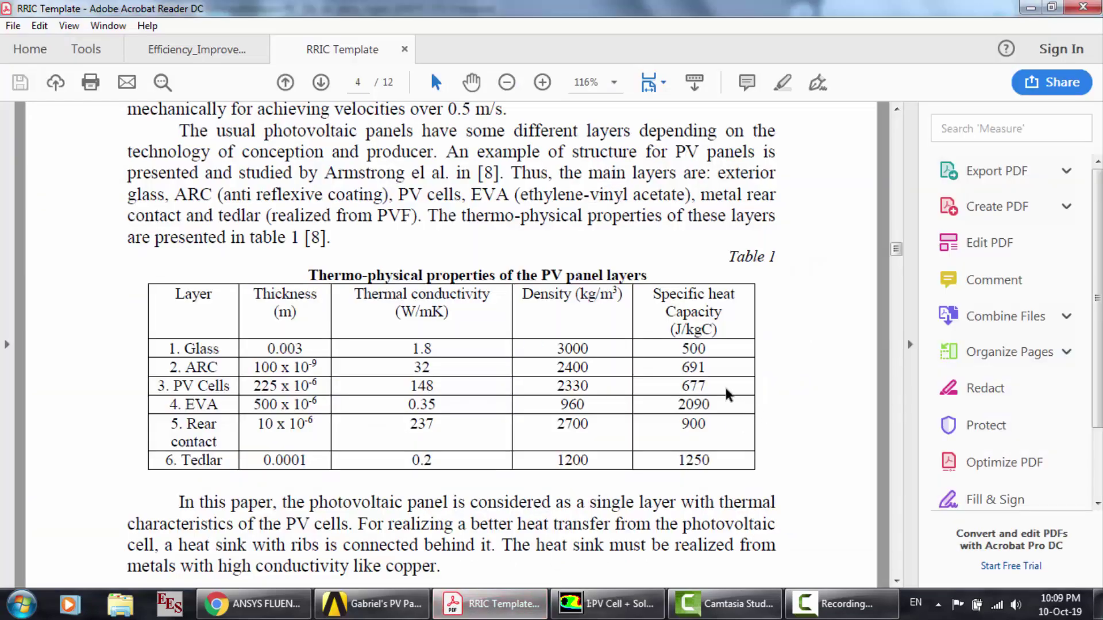
{"action": "left_click", "coordinate": [607, 604]}
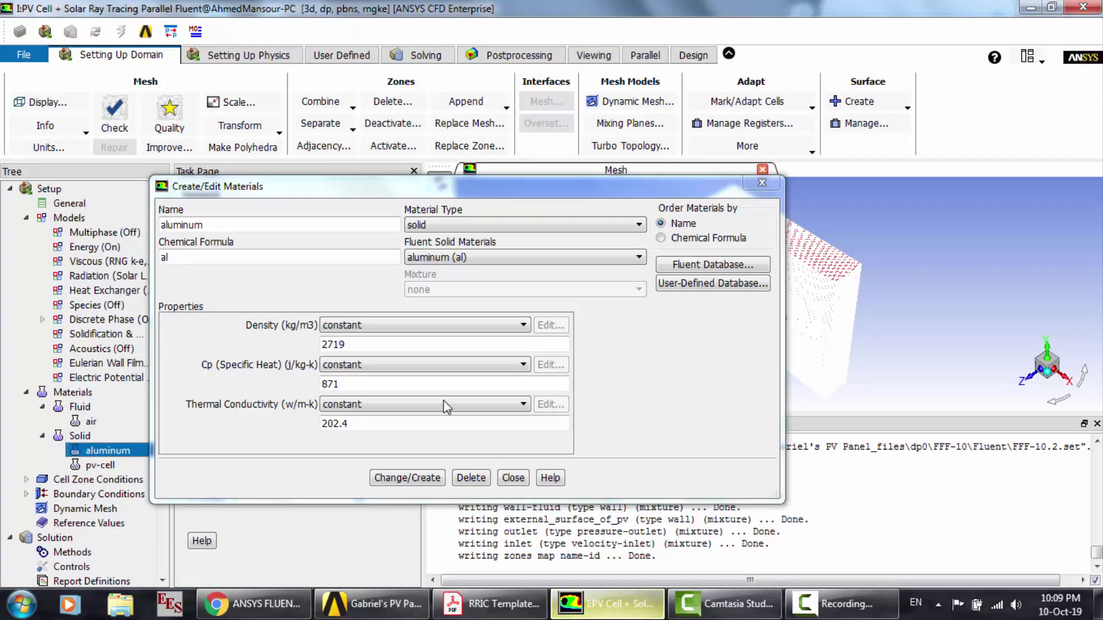
{"action": "left_click", "coordinate": [513, 478]}
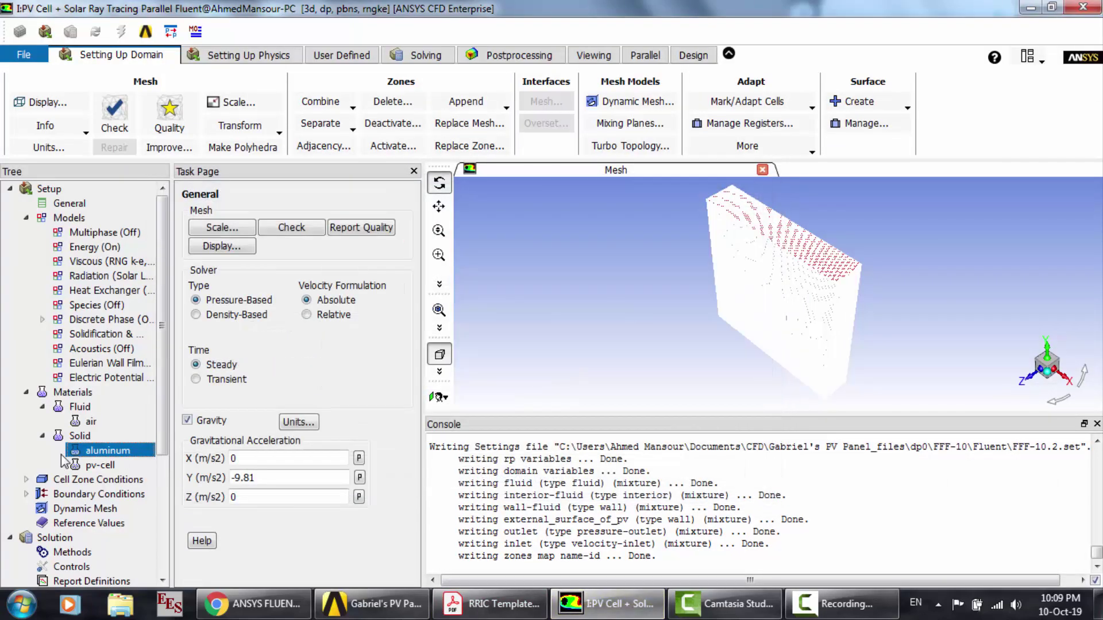
Step: Open the fluid cell zone conditions to check the assigned material, and close them without changes
{"action": "left_click", "coordinate": [26, 479]}
{"action": "left_click", "coordinate": [109, 495]}
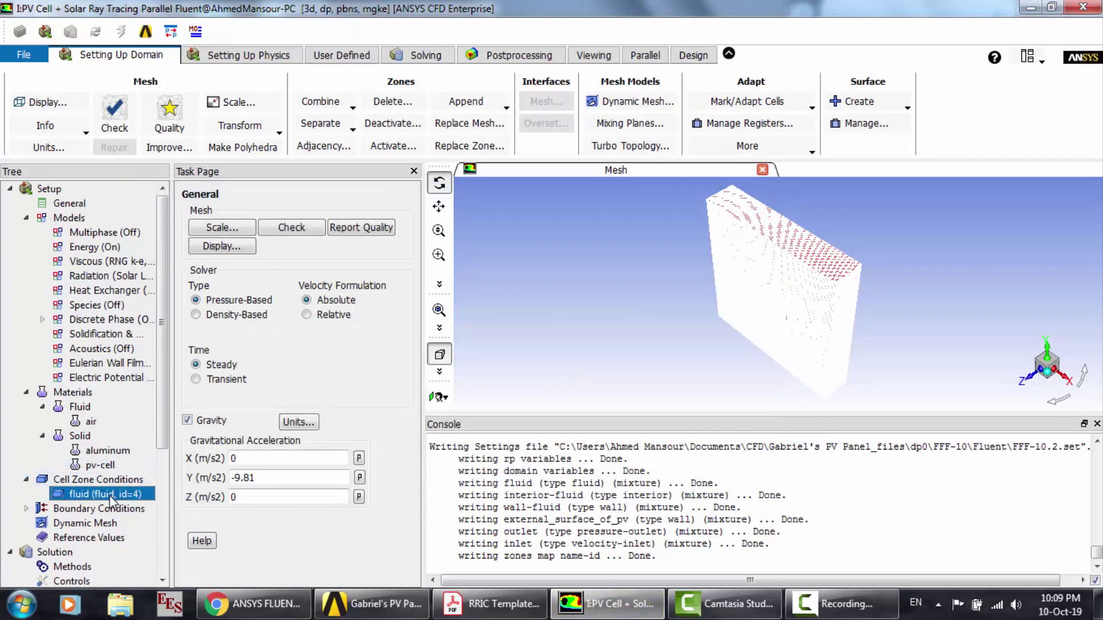
{"action": "double_click", "coordinate": [109, 495]}
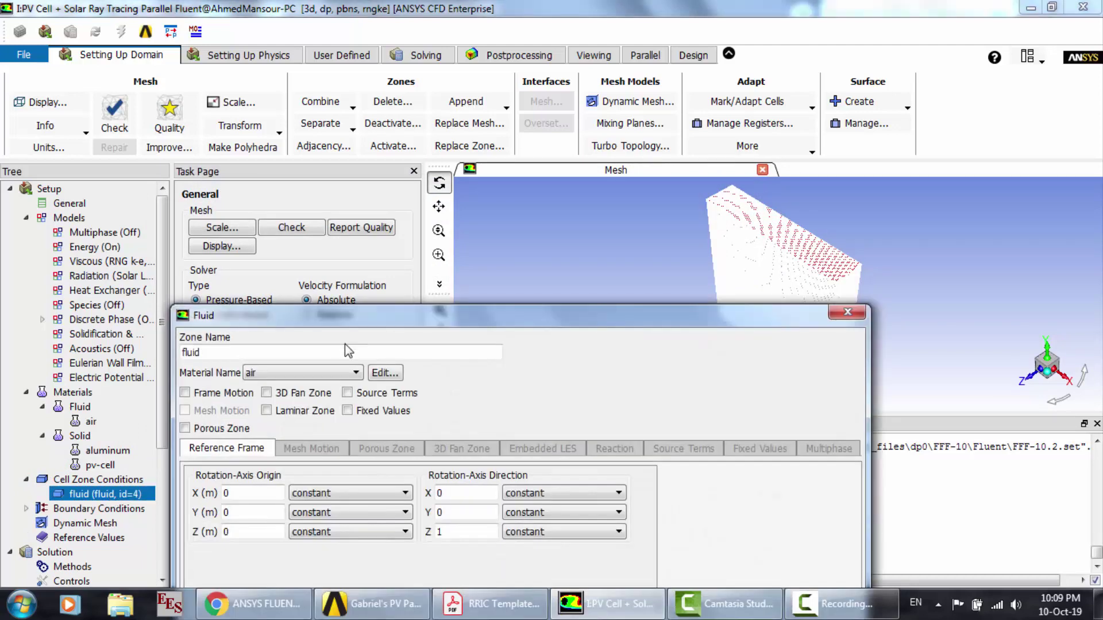
{"action": "left_click", "coordinate": [848, 315]}
Step: Open the external_surface_of_pv wall boundary condition and set its thermal condition to Convection
{"action": "left_click", "coordinate": [26, 509]}
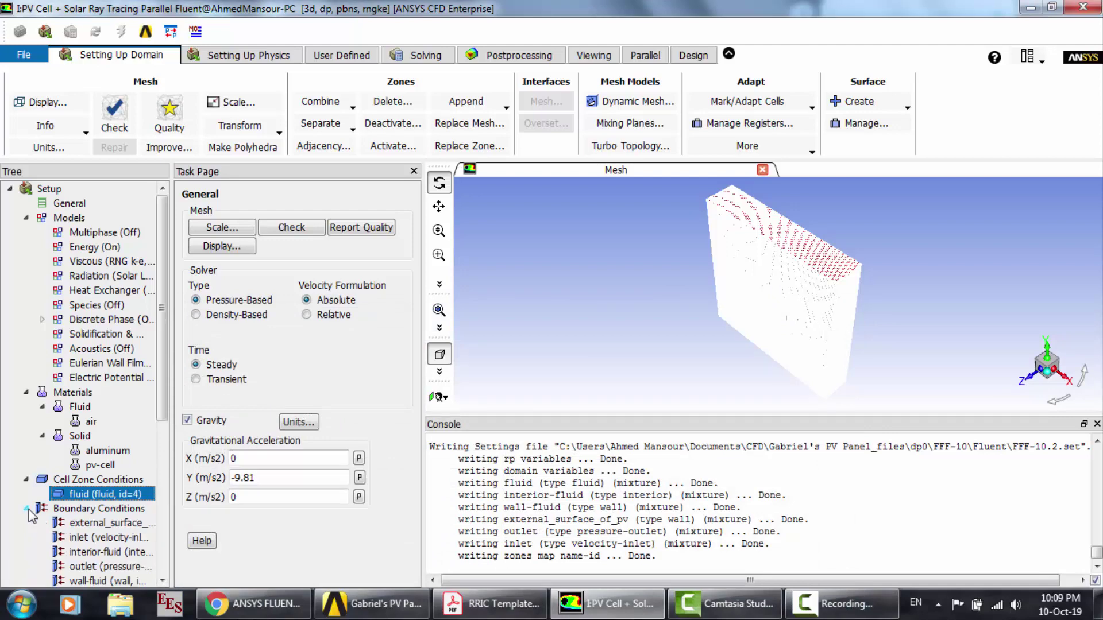
{"action": "scroll", "coordinate": [30, 514], "scroll_direction": "down", "scroll_amount": 2}
{"action": "left_click", "coordinate": [119, 436]}
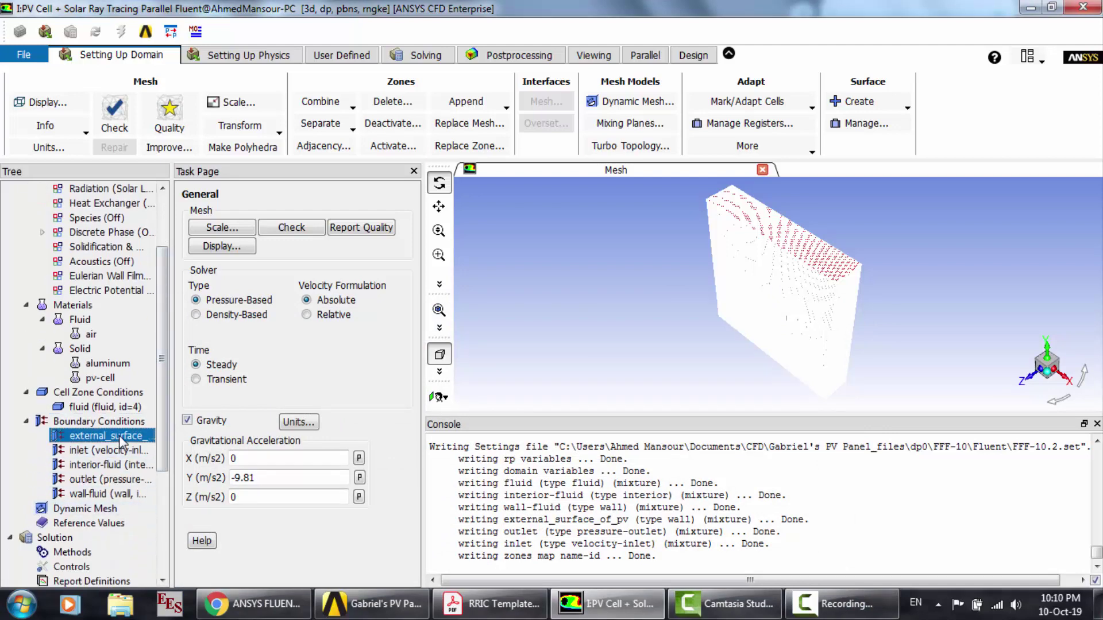
{"action": "double_click", "coordinate": [118, 435]}
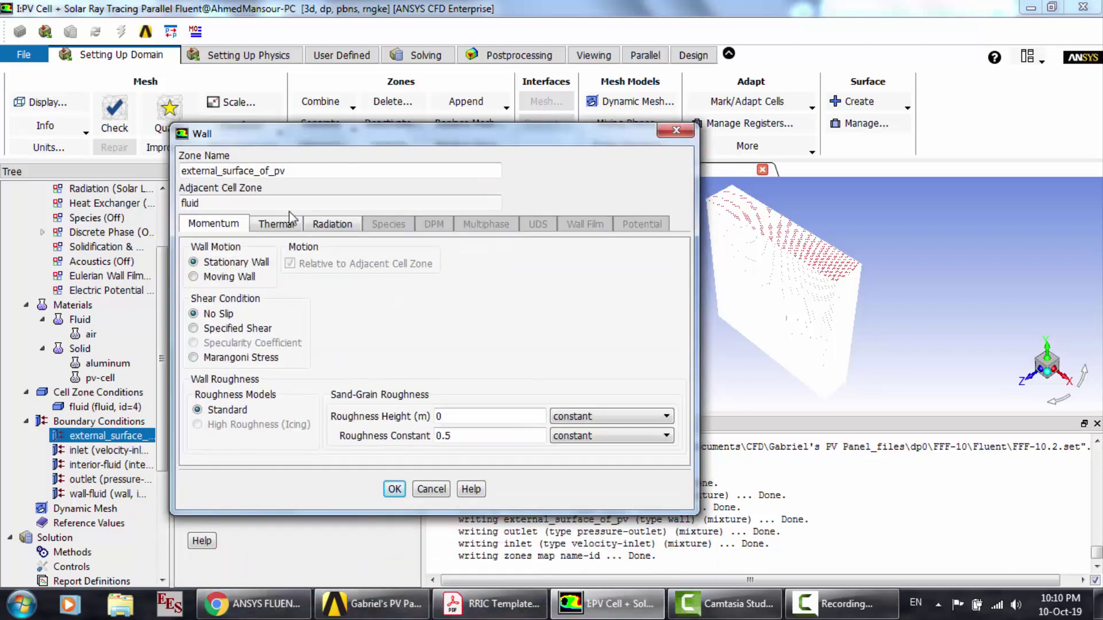
{"action": "left_click", "coordinate": [279, 224]}
{"action": "left_click", "coordinate": [223, 224]}
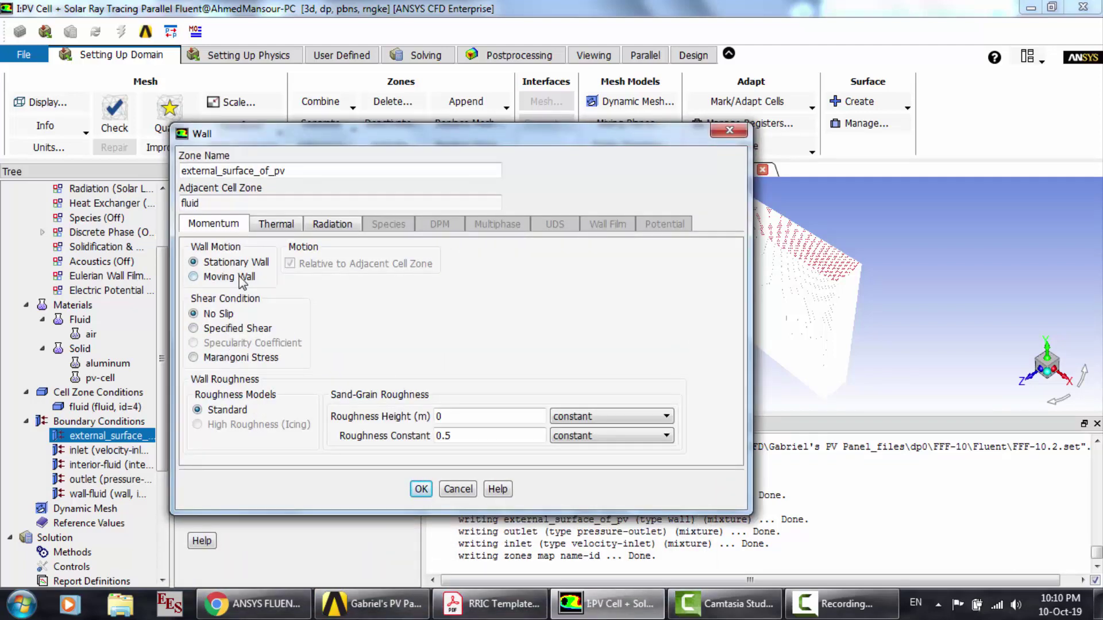
{"action": "left_click", "coordinate": [279, 224]}
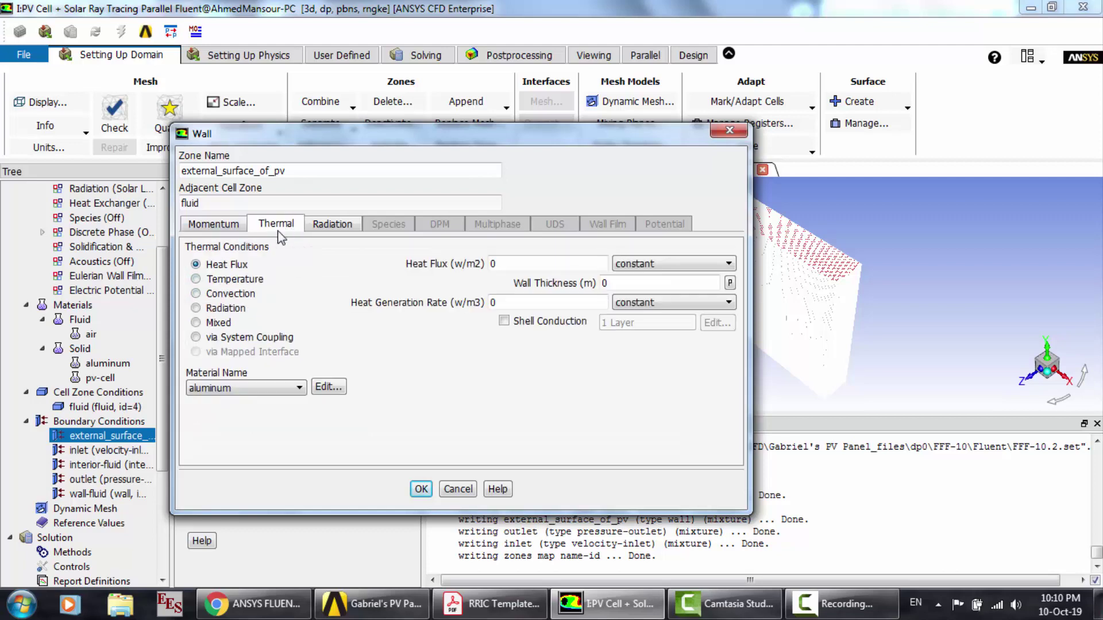
{"action": "left_click", "coordinate": [227, 294]}
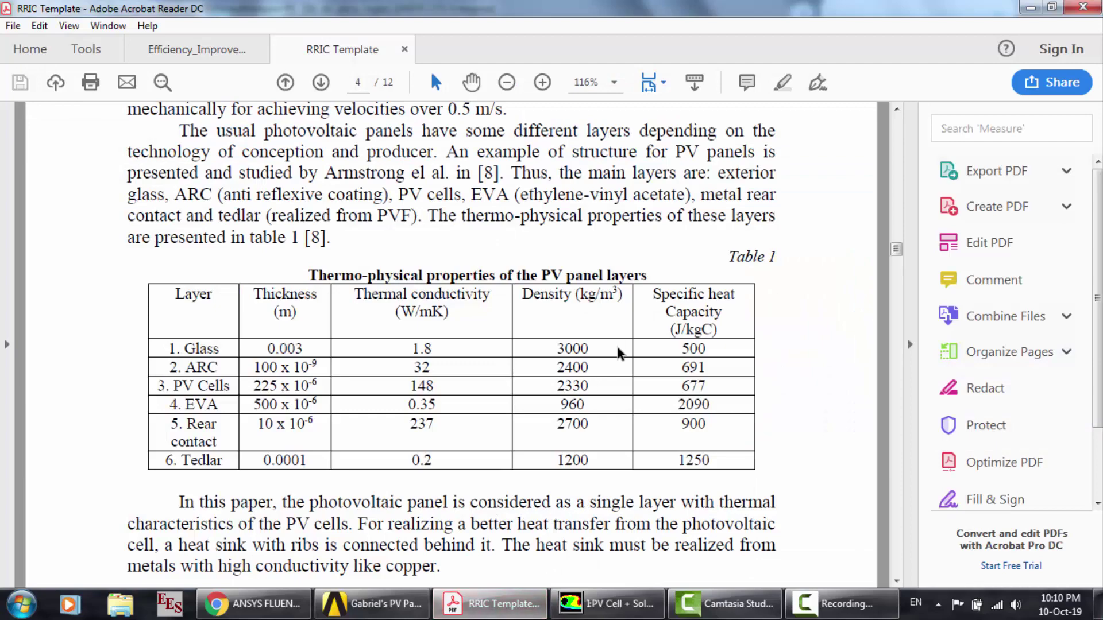
Step: Look up the convective heat transfer and exterior temperature conditions for the panel's outer surface in the RRIC Template paper
{"action": "scroll", "coordinate": [620, 356], "scroll_direction": "down", "scroll_amount": 15}
{"action": "scroll", "coordinate": [619, 349], "scroll_direction": "down", "scroll_amount": 10}
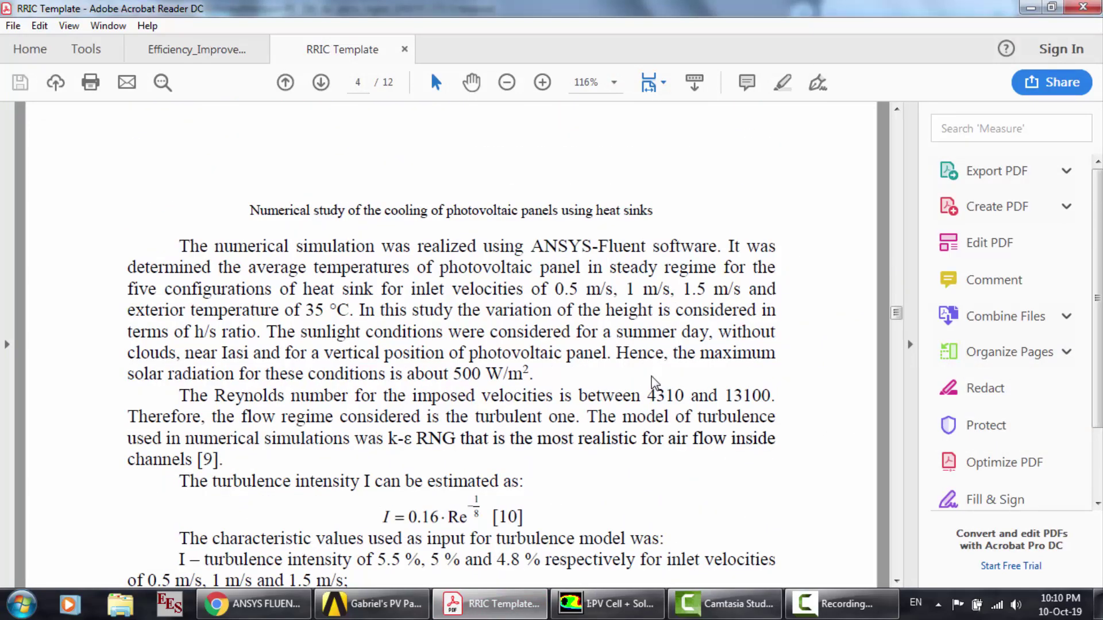
{"action": "scroll", "coordinate": [603, 318], "scroll_direction": "down", "scroll_amount": 3}
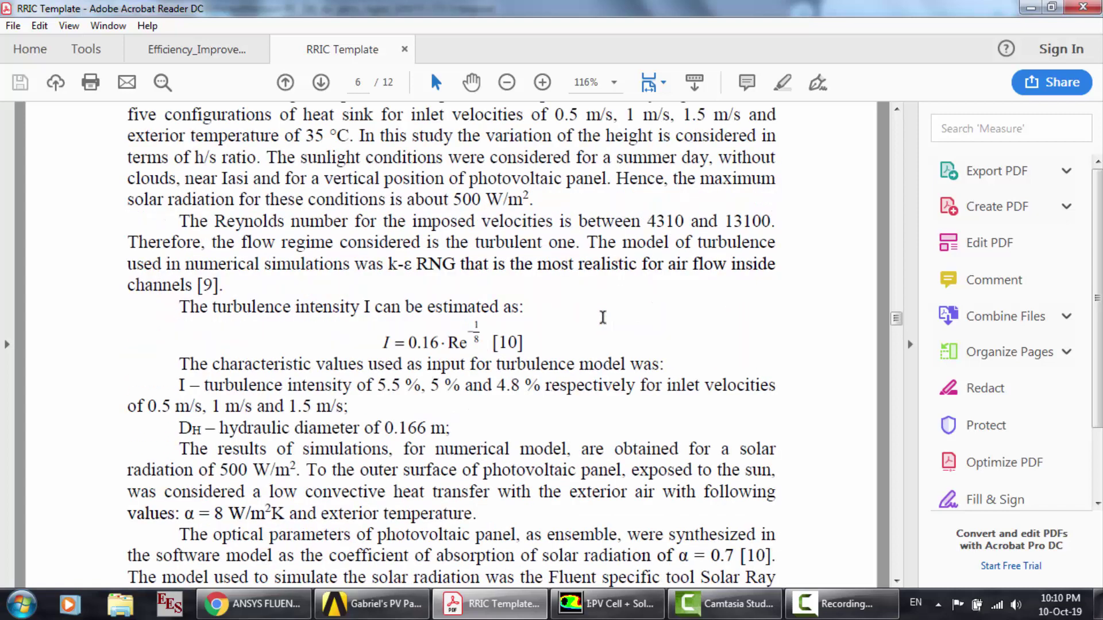
{"action": "scroll", "coordinate": [603, 318], "scroll_direction": "down", "scroll_amount": 2}
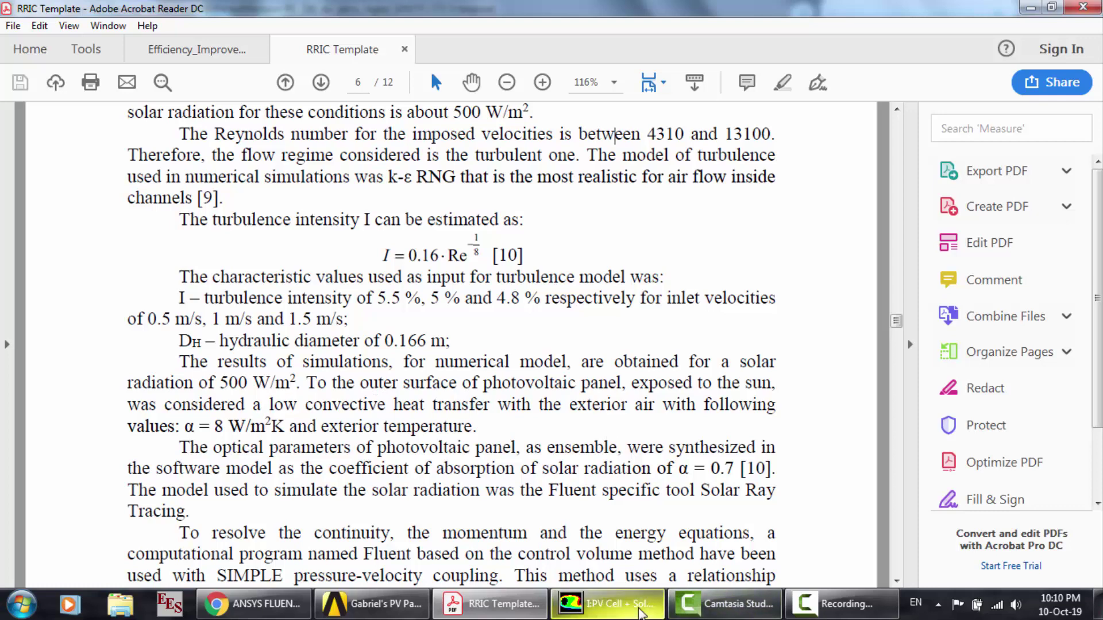
Step: Set the external_surface_of_pv convection to a heat transfer coefficient of 8 W/m2-K and a free stream temperature of 308 K, consulting the paper
{"action": "left_click", "coordinate": [641, 613]}
{"action": "left_click", "coordinate": [537, 263]}
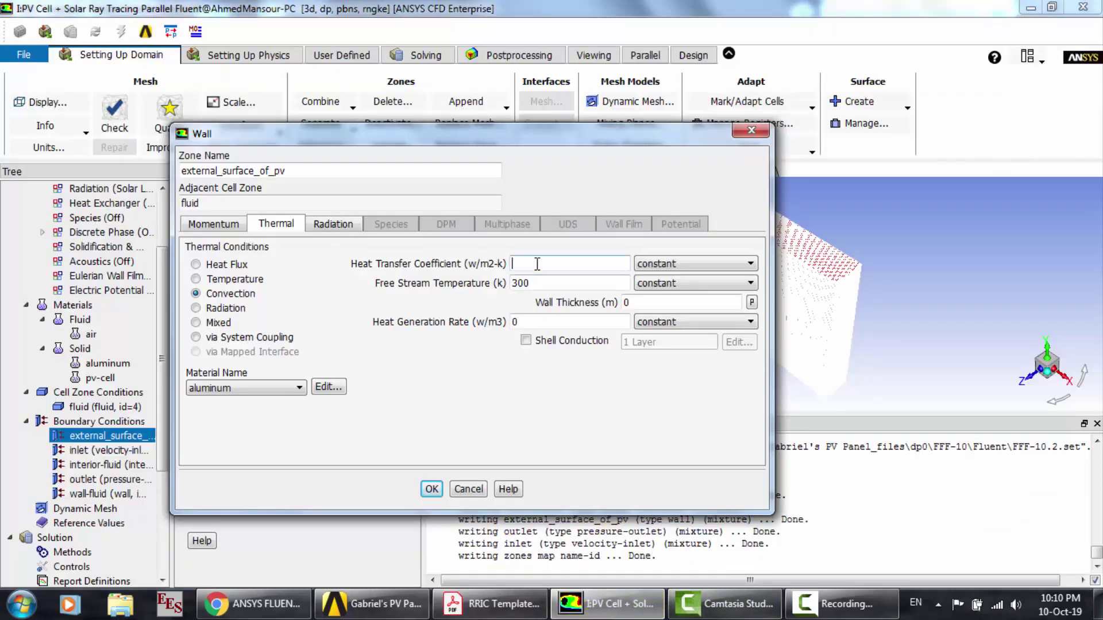
{"action": "type", "text": "8"}
{"action": "left_click", "coordinate": [547, 283]}
{"action": "left_click", "coordinate": [491, 604]}
{"action": "scroll", "coordinate": [315, 181], "scroll_direction": "up", "scroll_amount": 5}
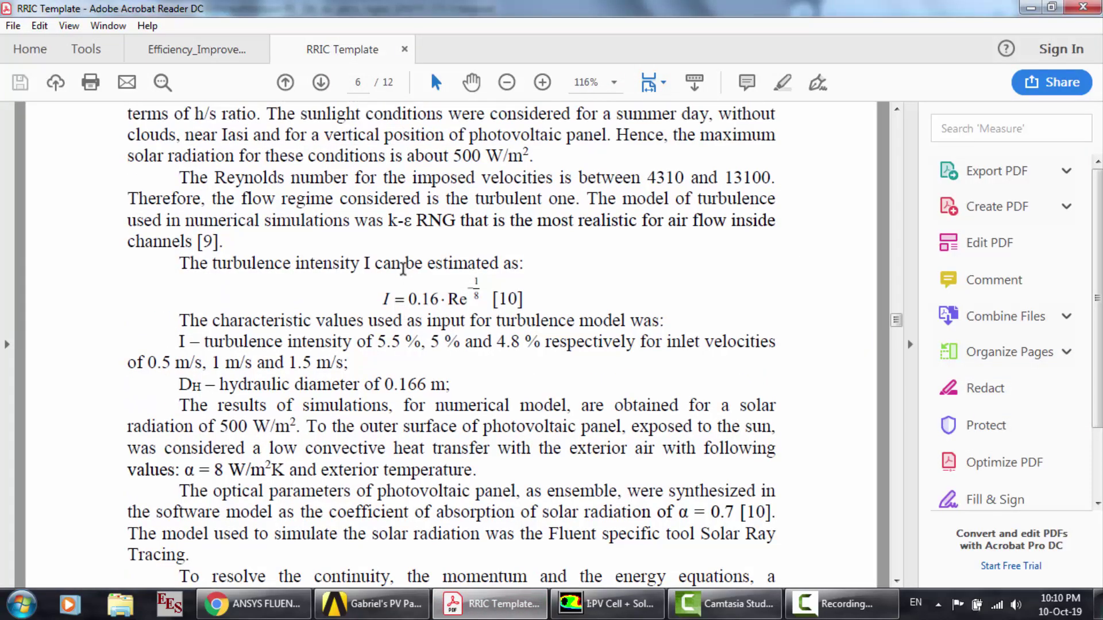
{"action": "left_click_drag", "start_coordinate": [331, 178], "coordinate": [305, 177]}
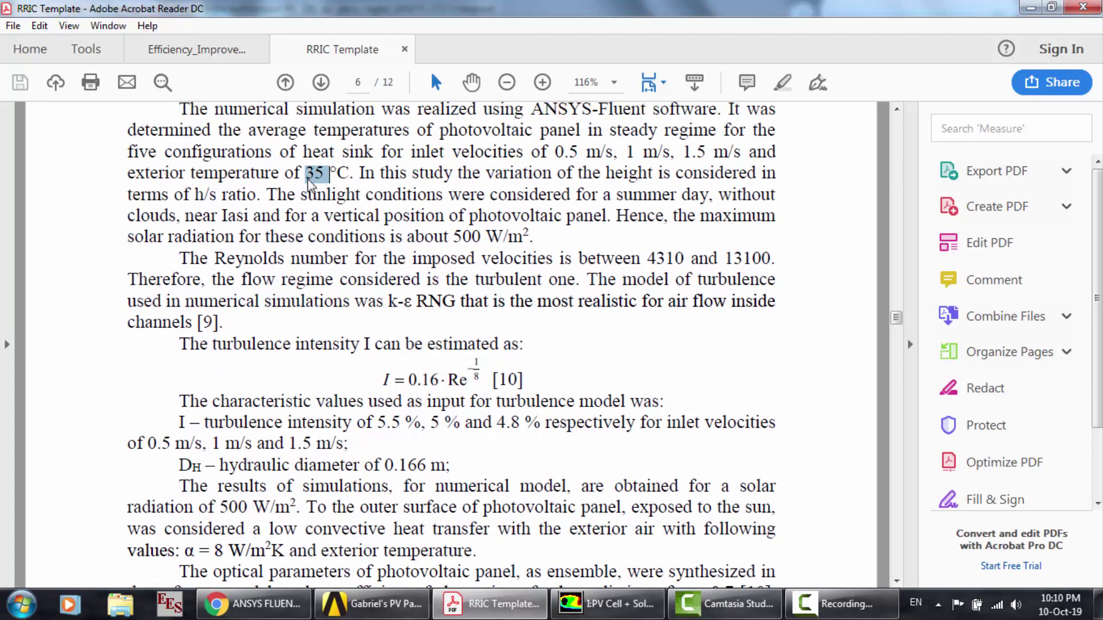
{"action": "key", "text": "alt+Tab"}
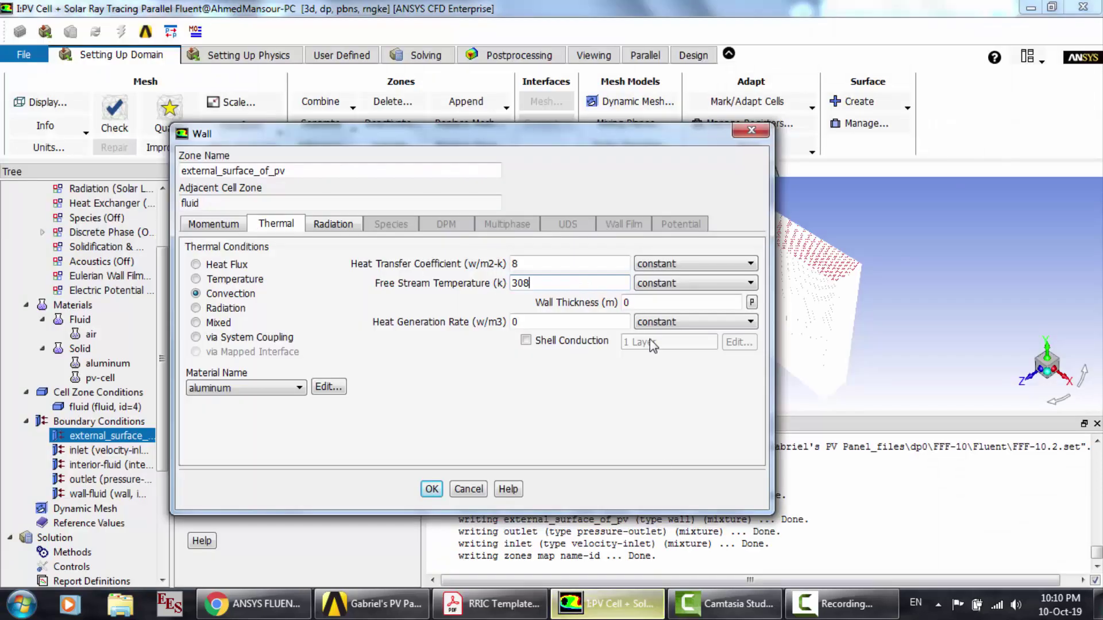
Step: Assign the pv-cell material to the external PV wall and make its radiation boundary type semi-transparent
{"action": "left_click", "coordinate": [252, 389]}
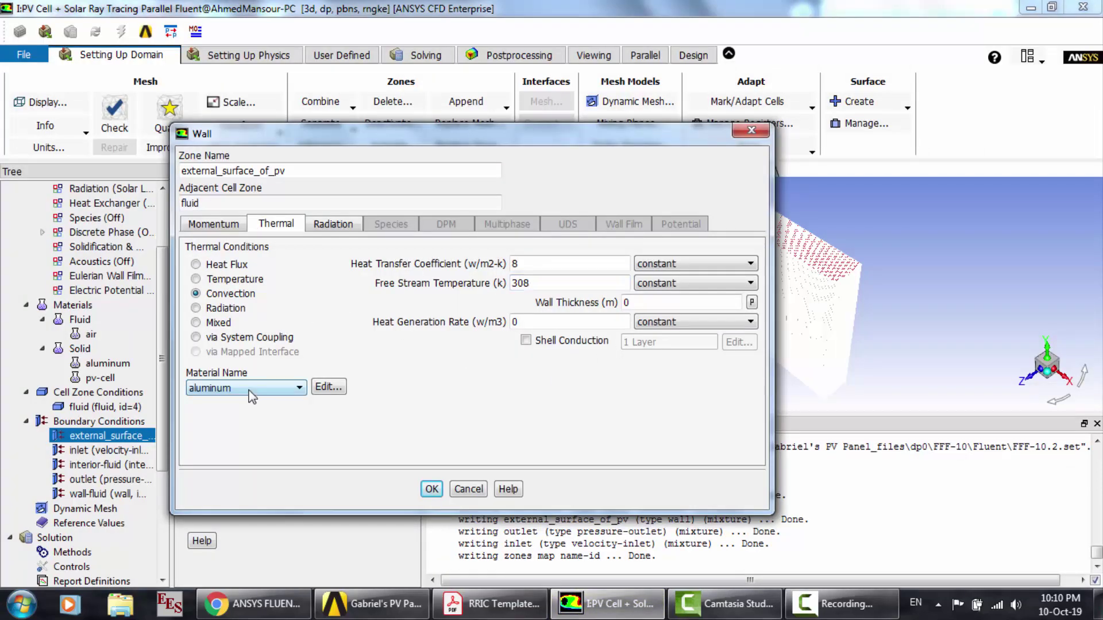
{"action": "left_click", "coordinate": [217, 402]}
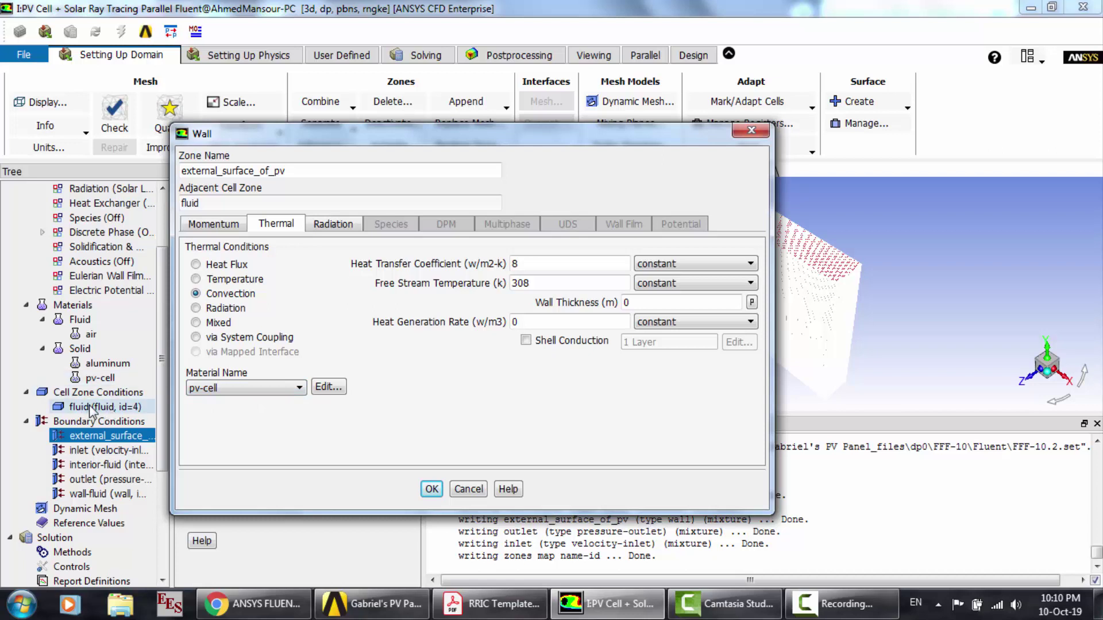
{"action": "left_click", "coordinate": [334, 228]}
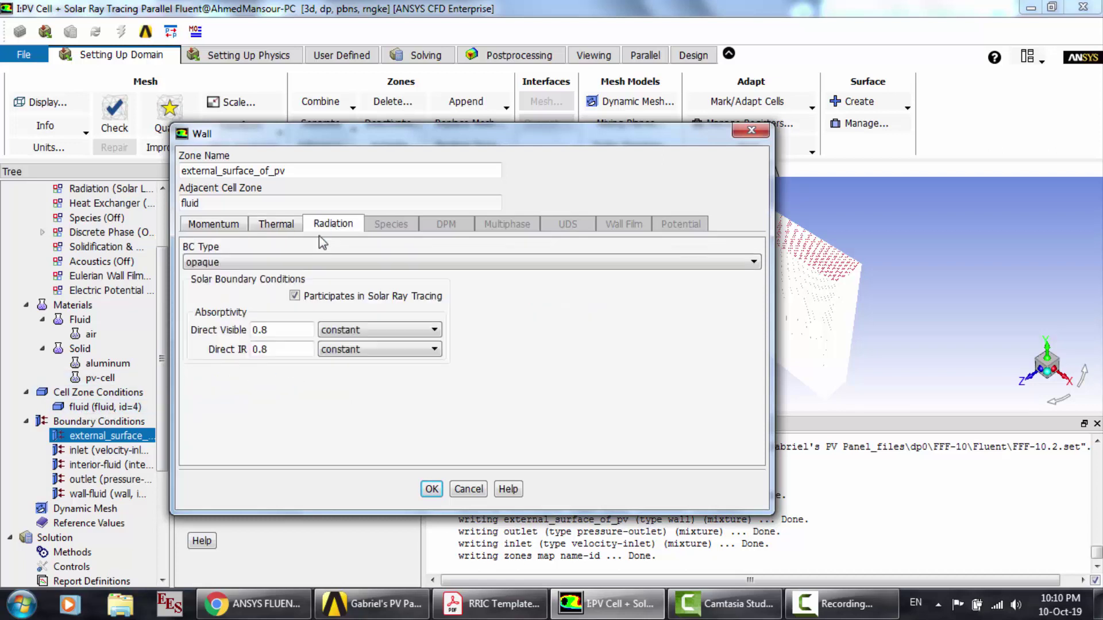
{"action": "left_click", "coordinate": [280, 263]}
{"action": "left_click", "coordinate": [243, 293]}
{"action": "left_click", "coordinate": [245, 263]}
{"action": "left_click", "coordinate": [246, 285]}
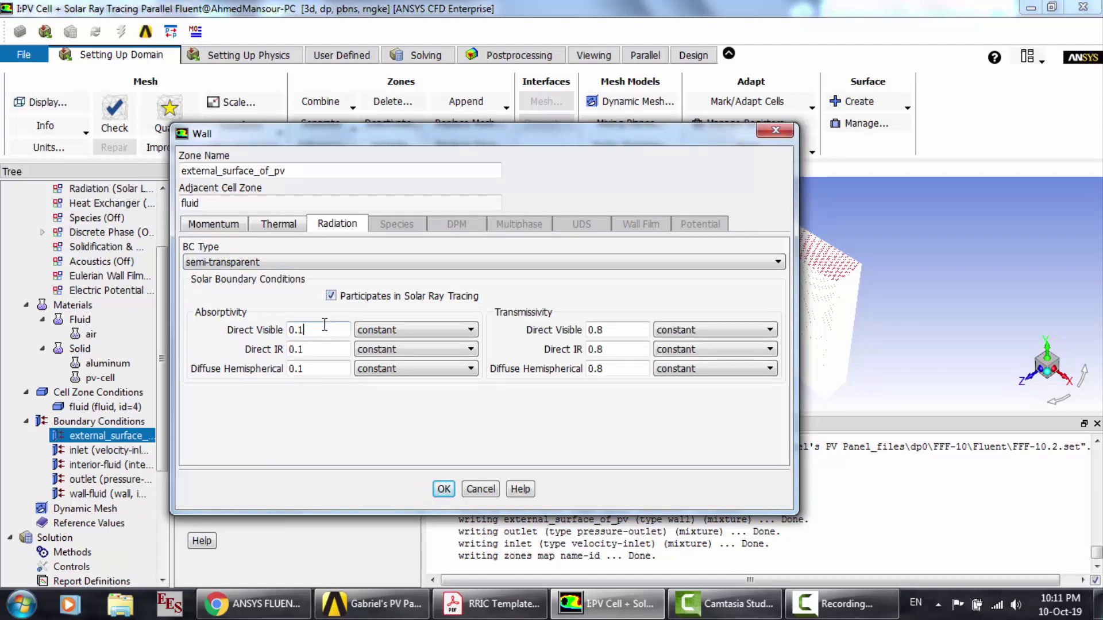
Step: Consult the paper's absorption coefficient and set the wall's direct visible, direct IR and diffuse hemispherical absorptivity to 0.6
{"action": "key", "text": "alt+Tab"}
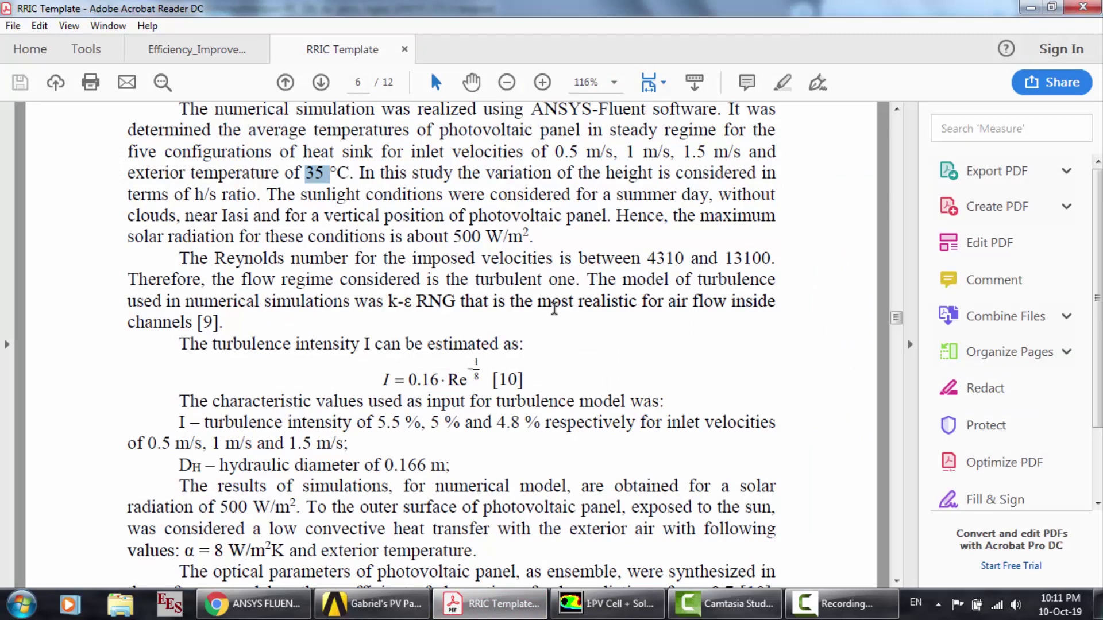
{"action": "scroll", "coordinate": [555, 309], "scroll_direction": "down", "scroll_amount": 5}
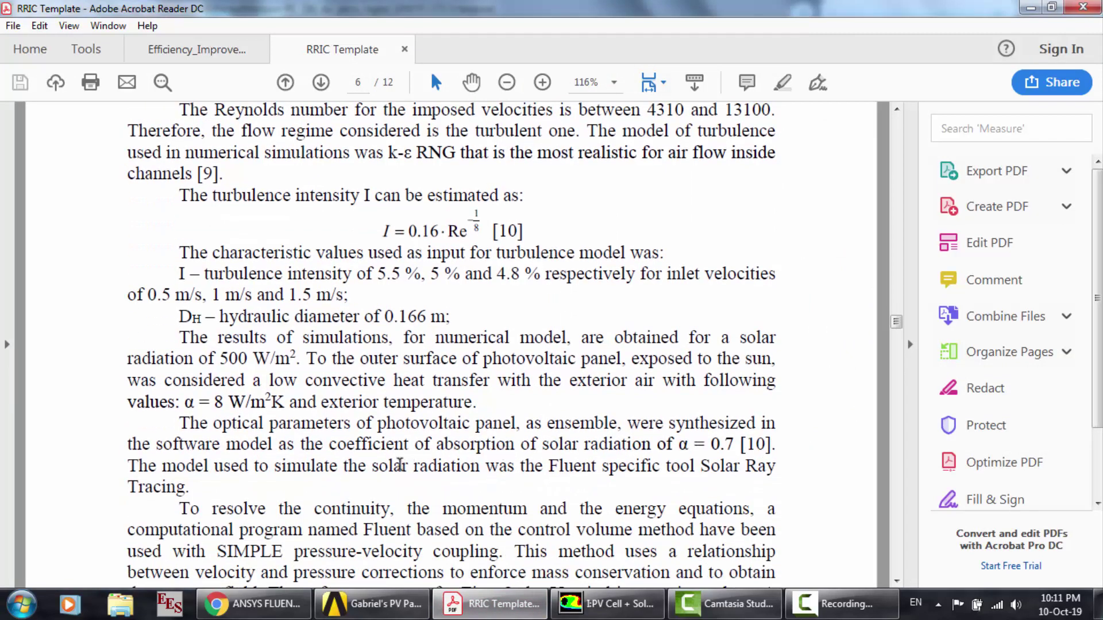
{"action": "left_click", "coordinate": [607, 604]}
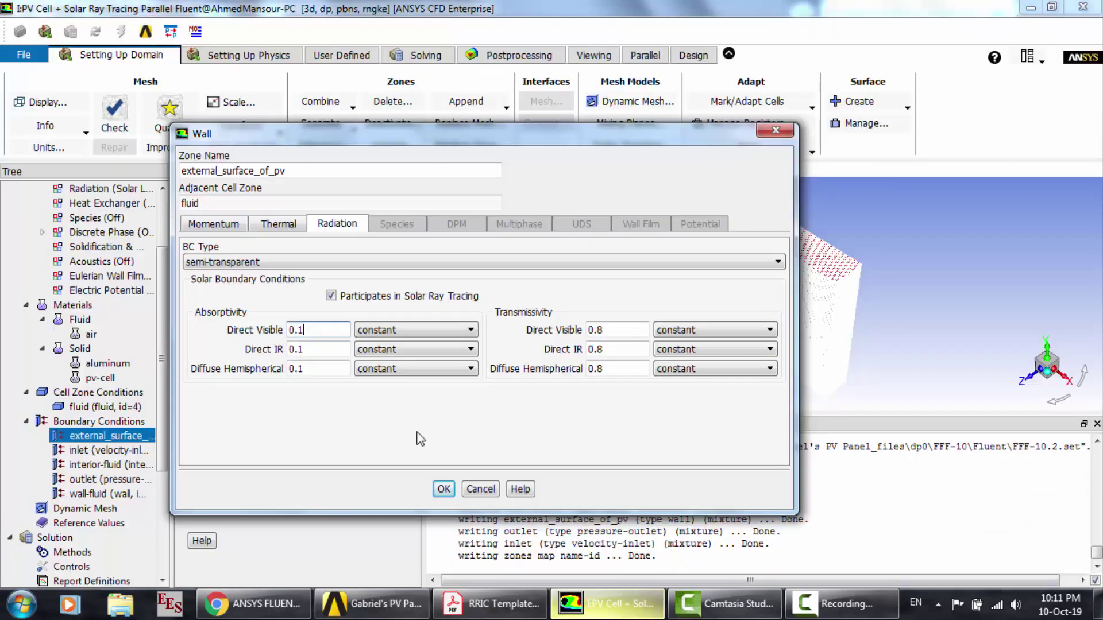
{"action": "left_click", "coordinate": [321, 350]}
{"action": "key", "text": "BackSpace"}
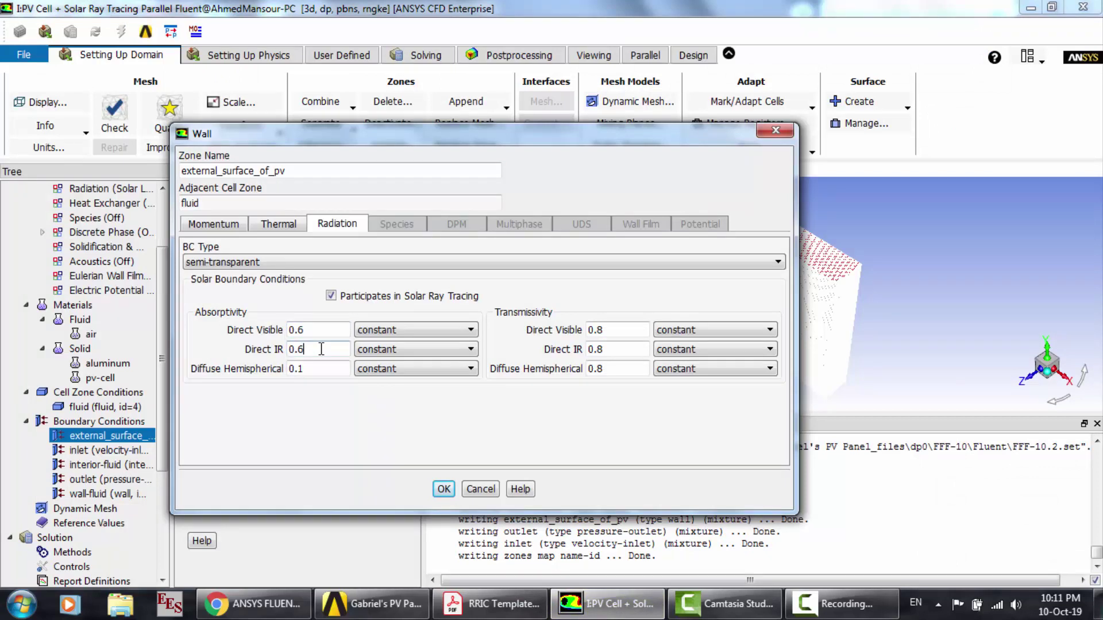
{"action": "left_click", "coordinate": [329, 366]}
Step: Set the wall's direct visible, direct IR and diffuse hemispherical transmissivity to 0.2 and apply the wall settings
{"action": "left_click", "coordinate": [606, 326]}
{"action": "key", "text": "BackSpace"}
{"action": "left_click", "coordinate": [617, 349]}
{"action": "left_click", "coordinate": [624, 364]}
{"action": "key", "text": "BackSpace"}
{"action": "left_click", "coordinate": [309, 331]}
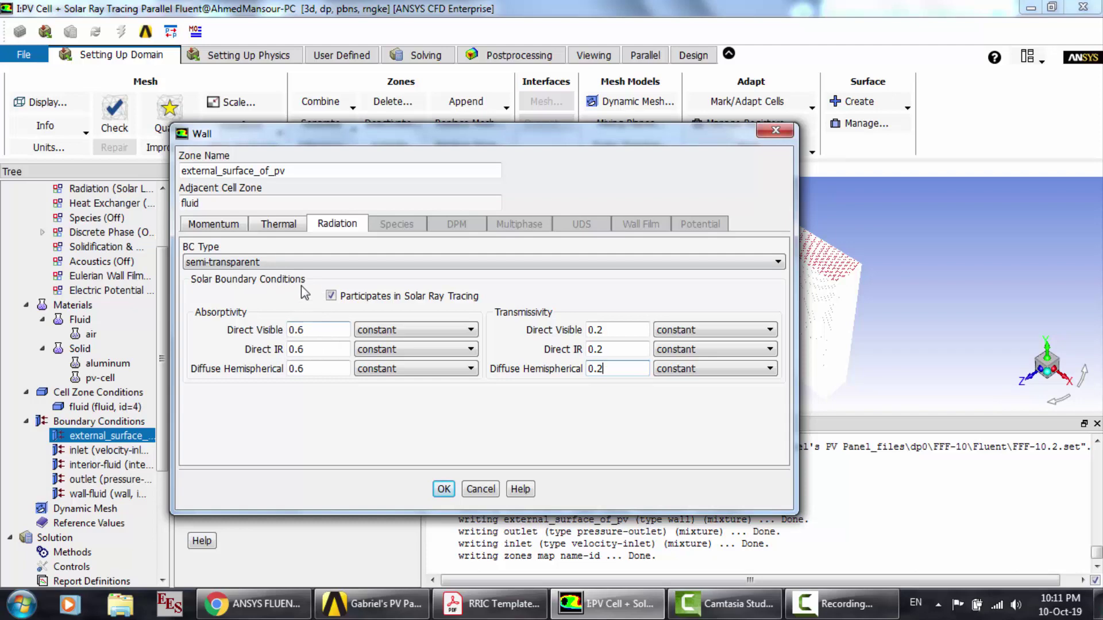
{"action": "left_click", "coordinate": [445, 489]}
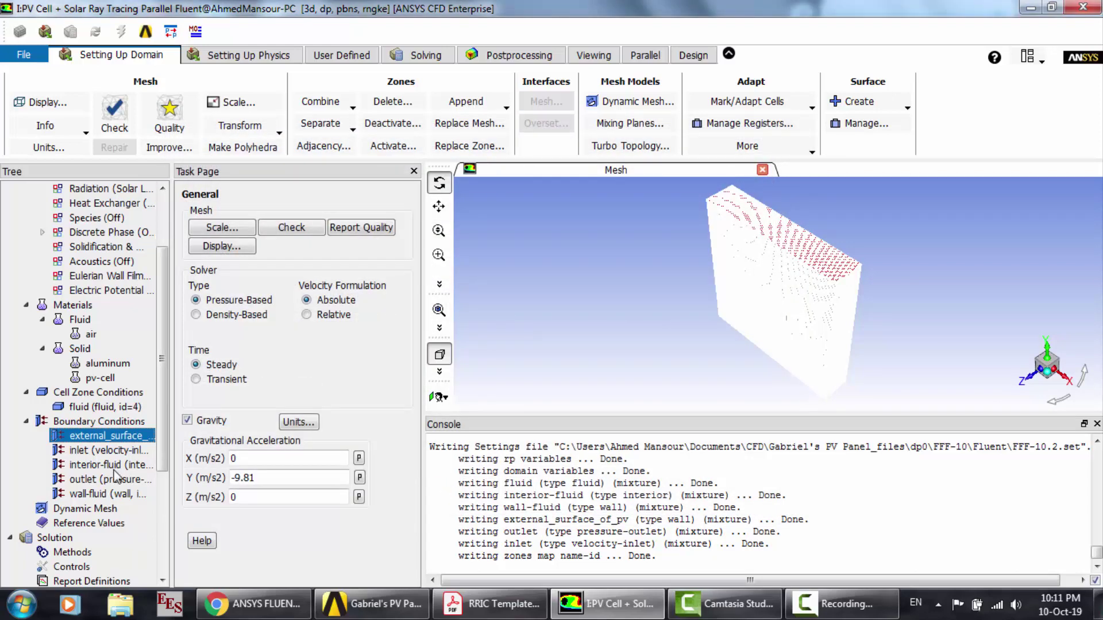
Step: Specify the inlet turbulence by Intensity and Hydraulic Diameter, with intensity 0.055 and the paper's hydraulic diameter of 0.166 m
{"action": "left_click", "coordinate": [88, 451]}
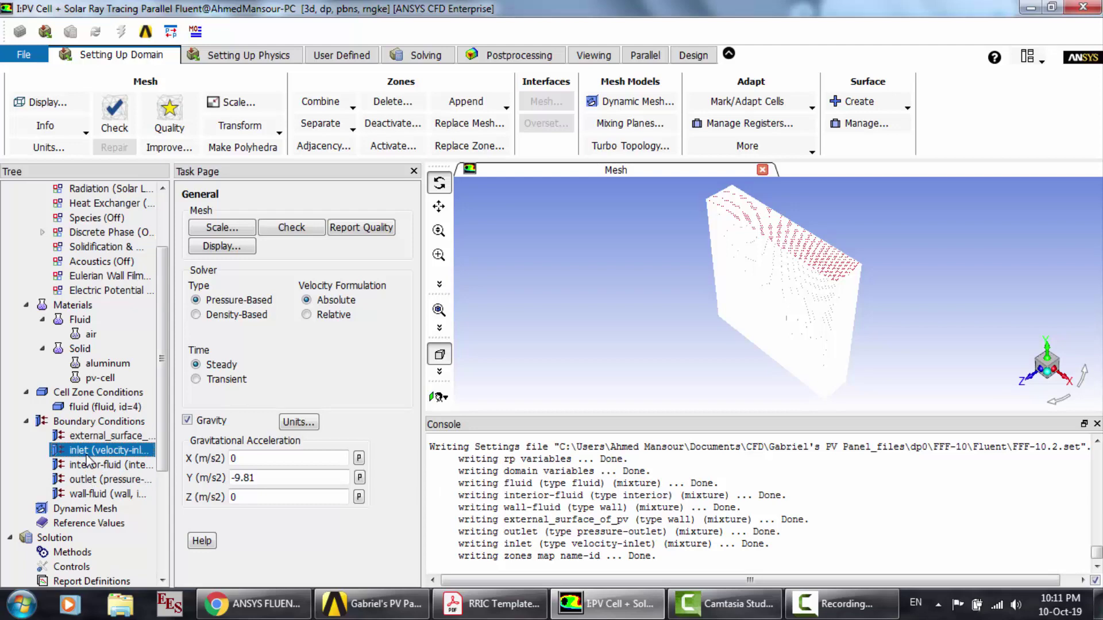
{"action": "double_click", "coordinate": [88, 454]}
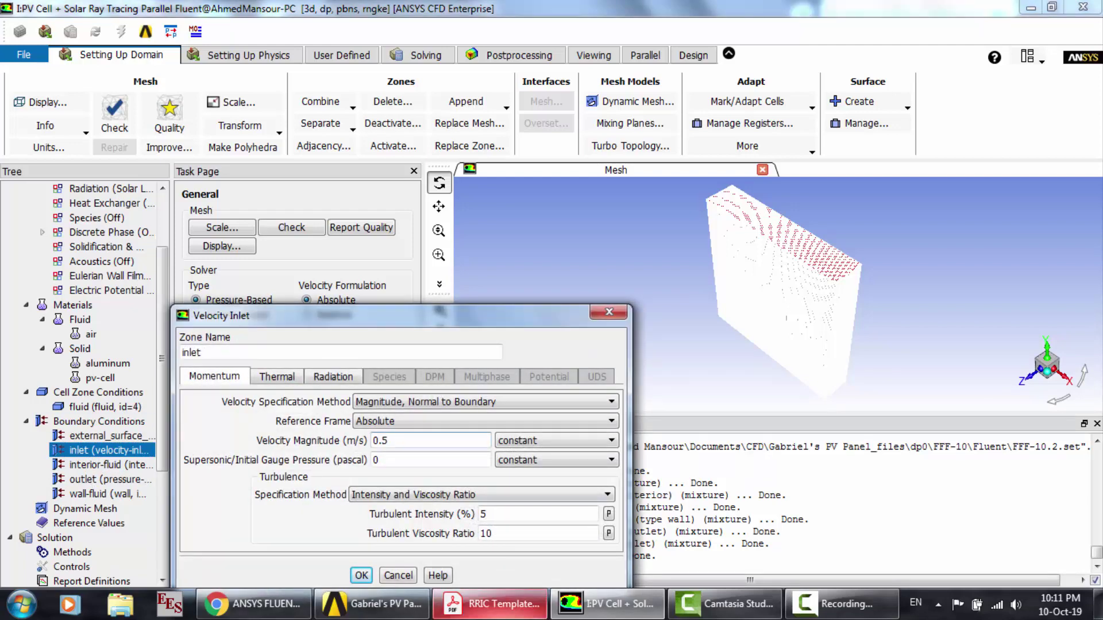
{"action": "left_click", "coordinate": [491, 604]}
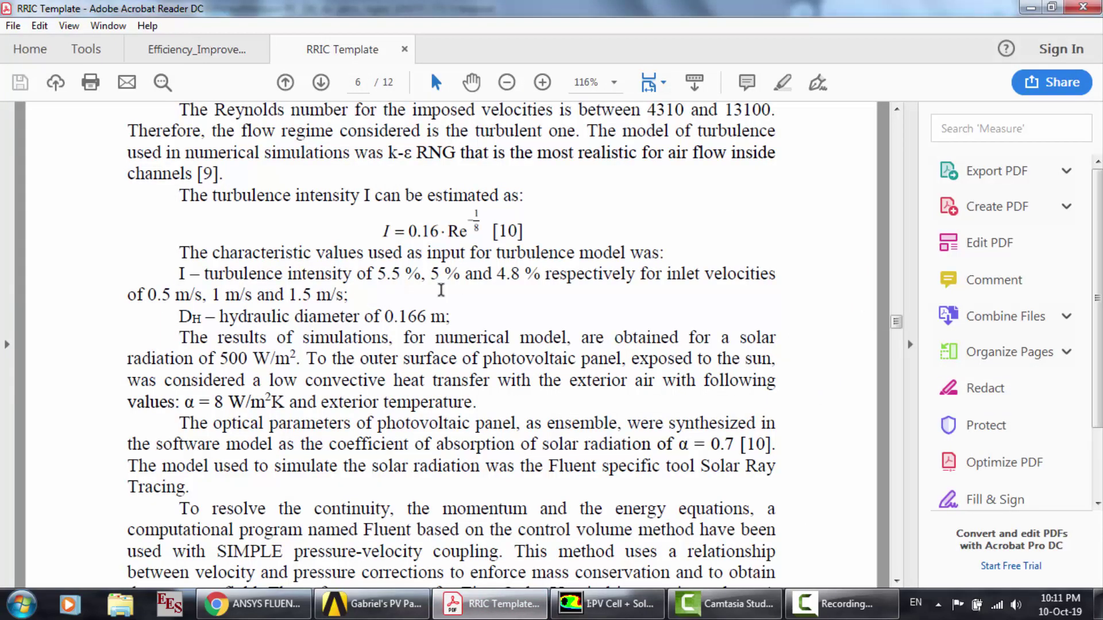
{"action": "key", "text": "alt+Tab"}
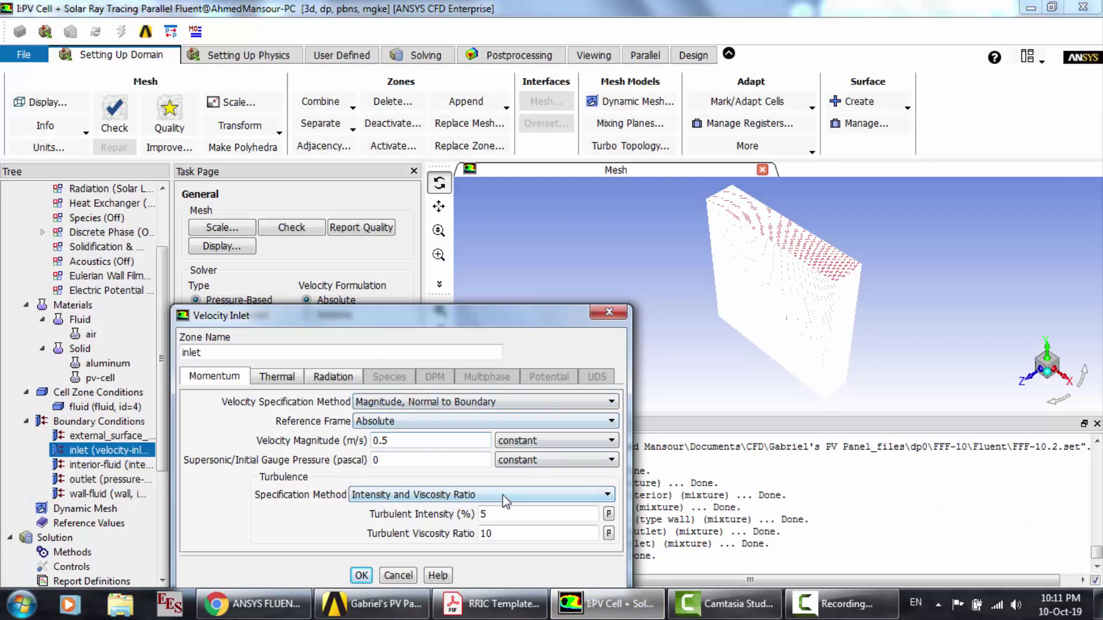
{"action": "left_click", "coordinate": [507, 513]}
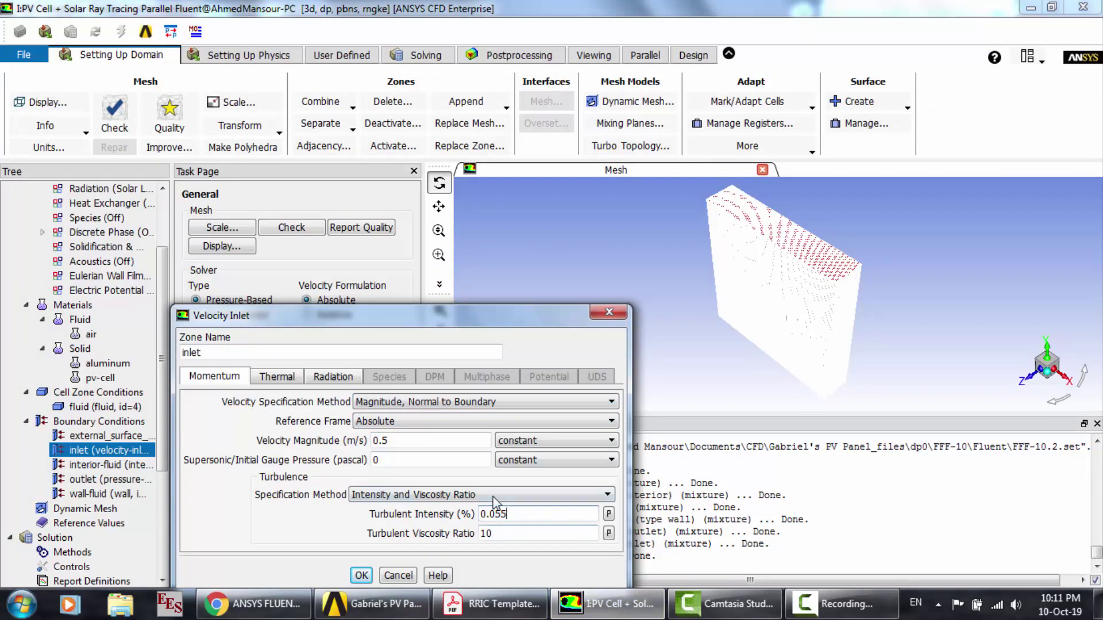
{"action": "left_click", "coordinate": [493, 497]}
{"action": "left_click", "coordinate": [474, 537]}
{"action": "key", "text": "Down"}
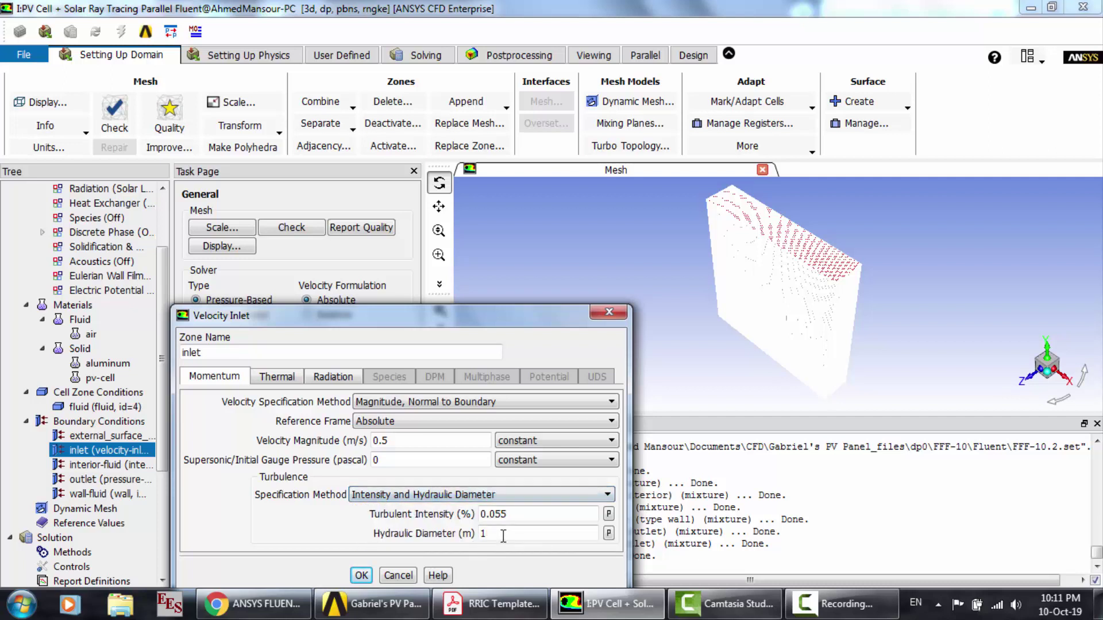
{"action": "left_click", "coordinate": [506, 533]}
Step: Set the inlet's temperature, exclude the inlet from solar ray tracing and apply its boundary settings
{"action": "left_click", "coordinate": [276, 377]}
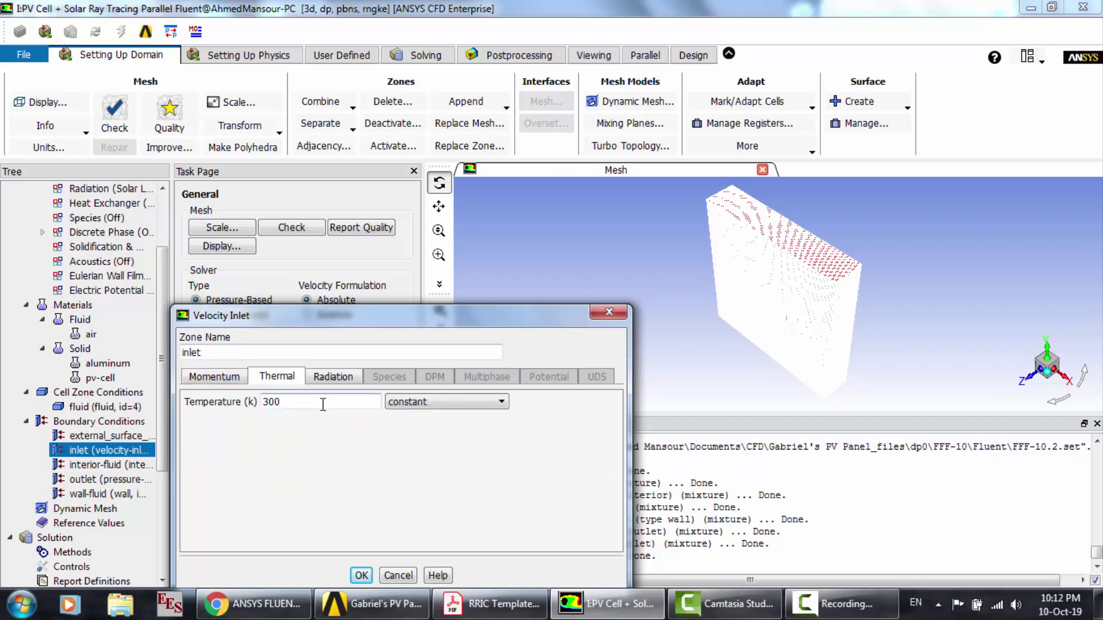
{"action": "left_click", "coordinate": [333, 376]}
{"action": "left_click", "coordinate": [228, 406]}
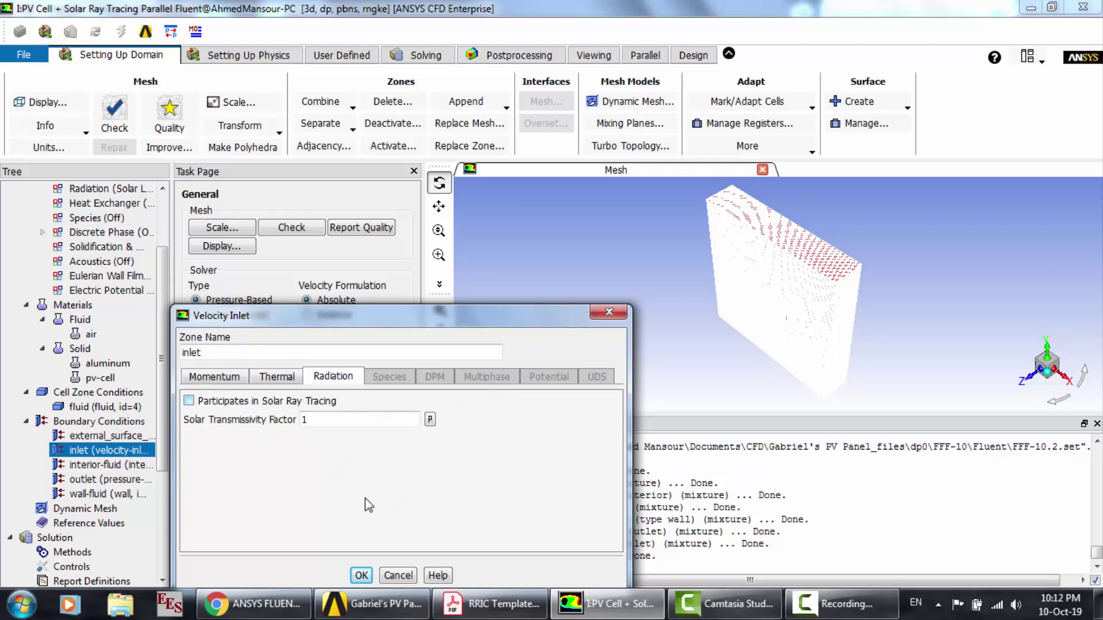
{"action": "left_click", "coordinate": [362, 575]}
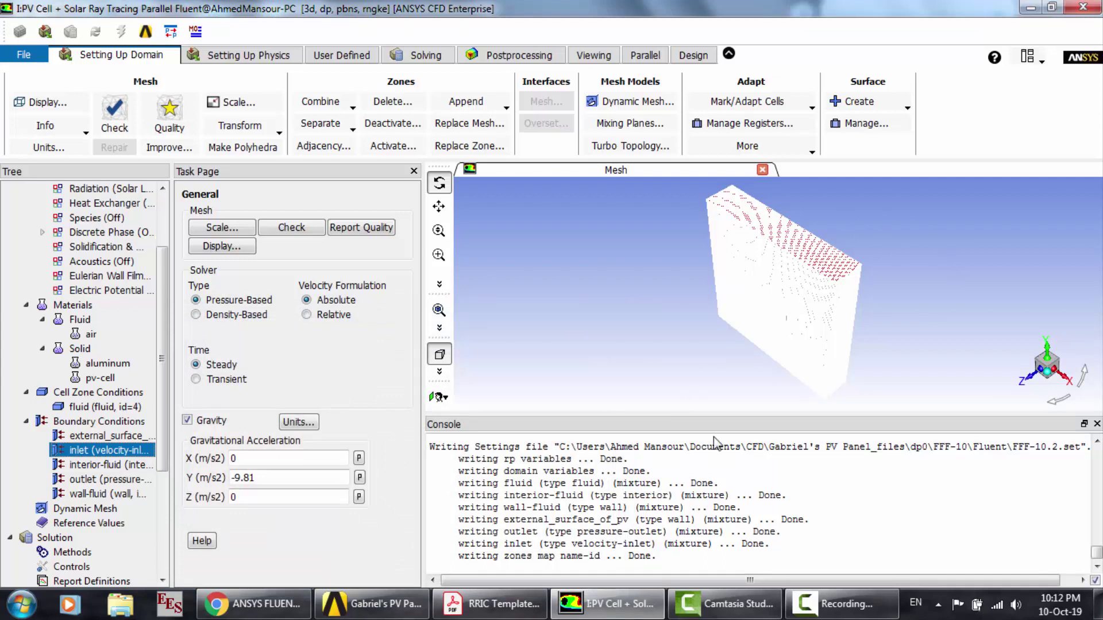
{"action": "left_click", "coordinate": [839, 605]}
{"action": "left_click", "coordinate": [1028, 529]}
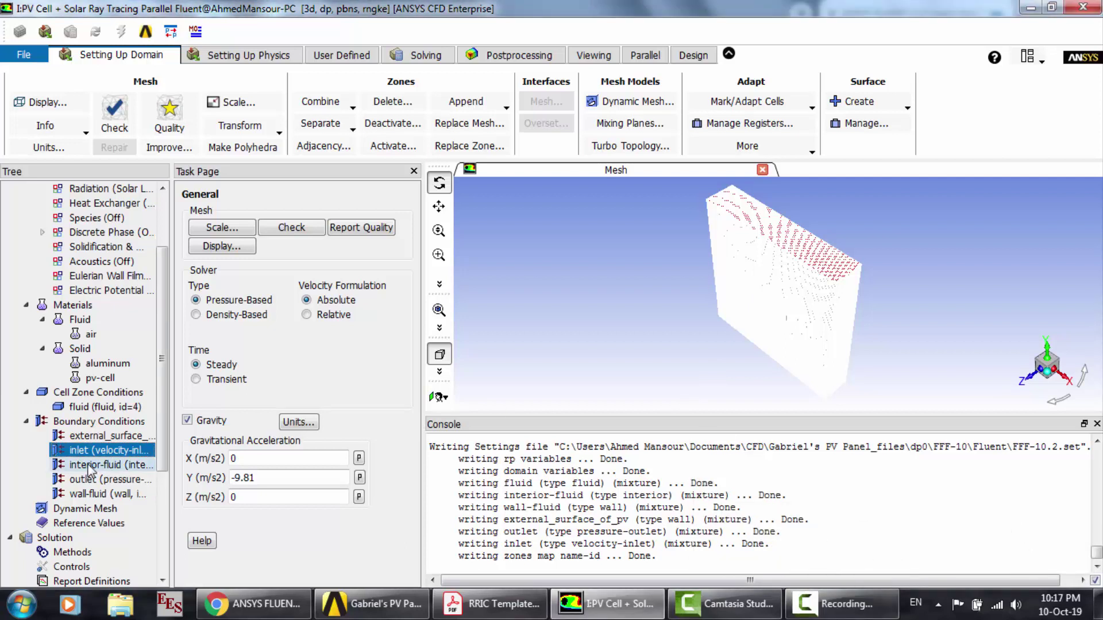
Step: Check the interior-fluid boundary's settings and close them
{"action": "left_click", "coordinate": [91, 465]}
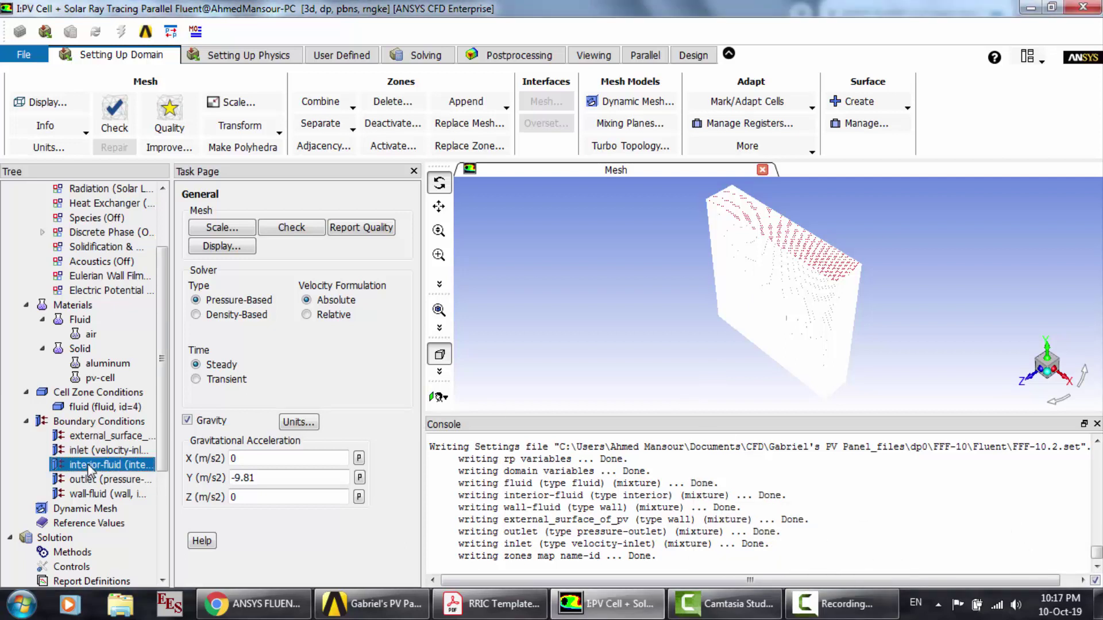
{"action": "double_click", "coordinate": [90, 466]}
{"action": "left_click", "coordinate": [343, 383]}
Step: Set the pressure outlet's backflow total temperature and bring up its solar ray tracing settings
{"action": "left_click", "coordinate": [123, 480]}
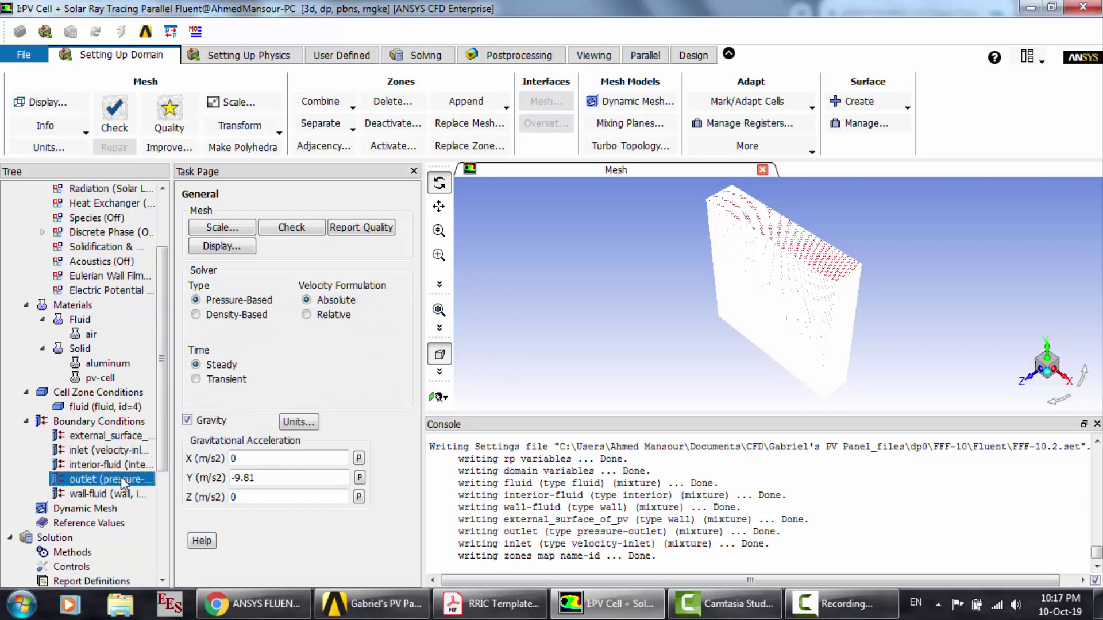
{"action": "double_click", "coordinate": [122, 481]}
{"action": "left_click_drag", "start_coordinate": [440, 384], "coordinate": [441, 184]}
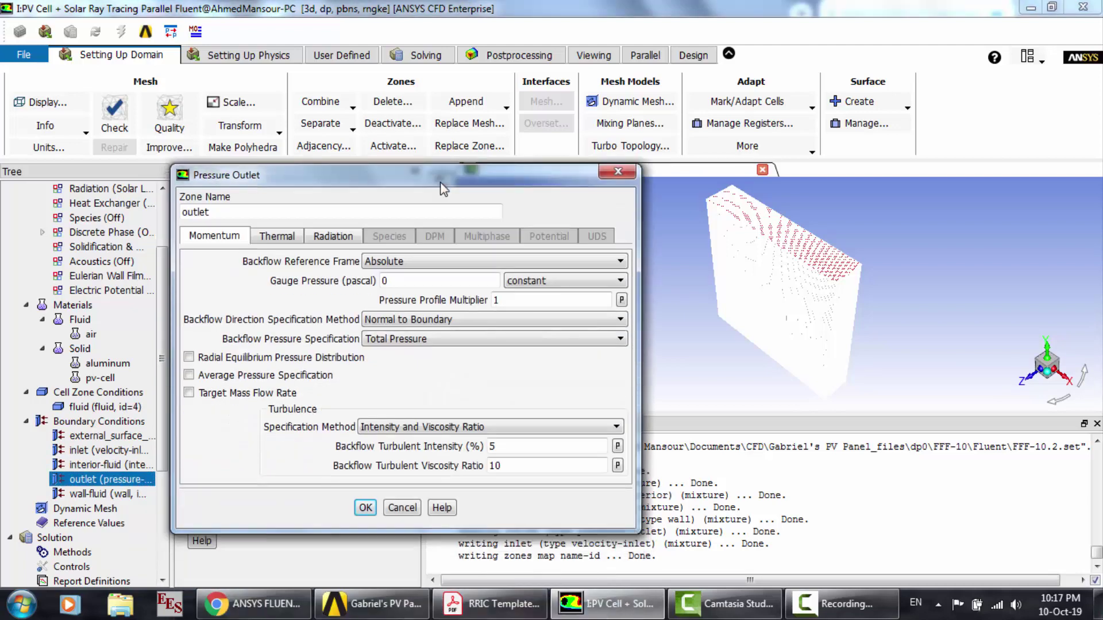
{"action": "left_click", "coordinate": [276, 236]}
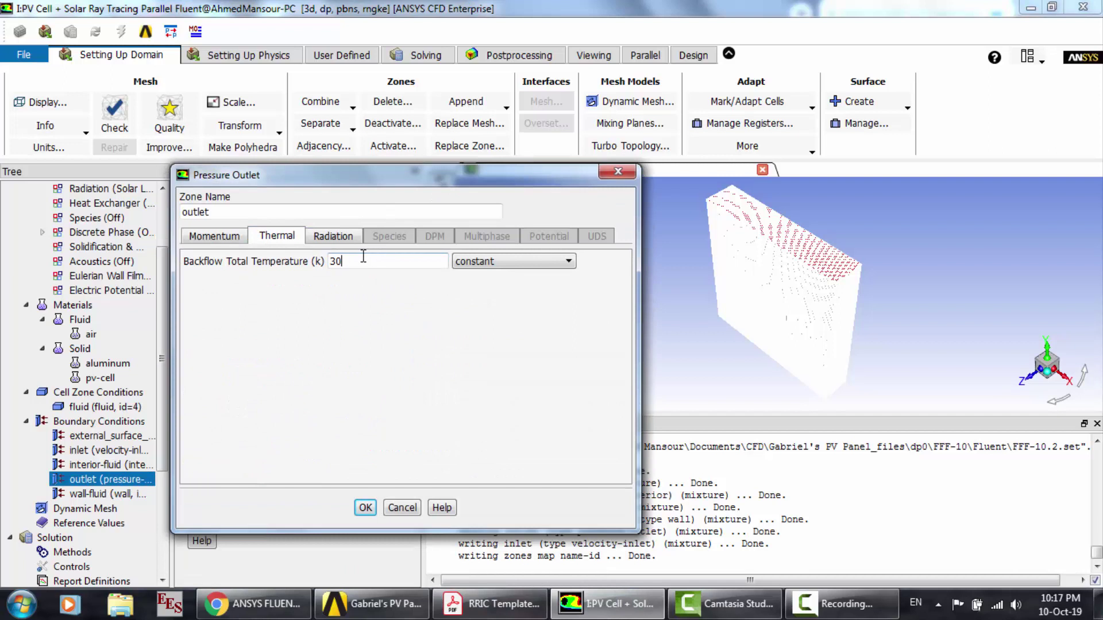
{"action": "left_click", "coordinate": [333, 237]}
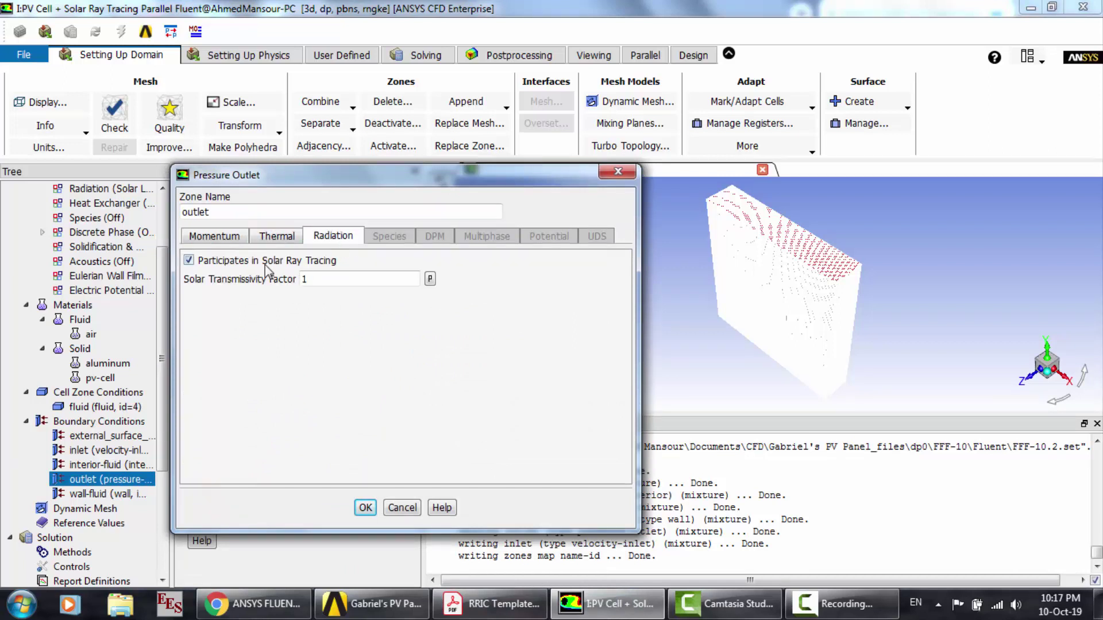
Step: Specify the outlet's backflow turbulence by Intensity and Hydraulic Diameter, with intensity 0.055 and diameter 0.166 m, and apply the settings
{"action": "left_click", "coordinate": [213, 238]}
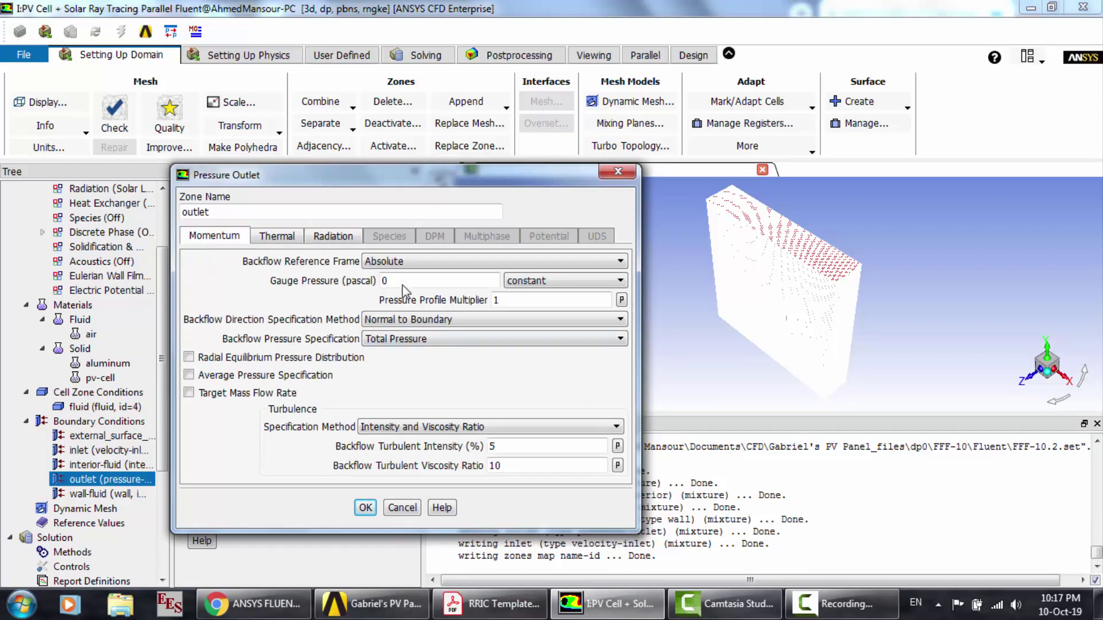
{"action": "left_click", "coordinate": [495, 428]}
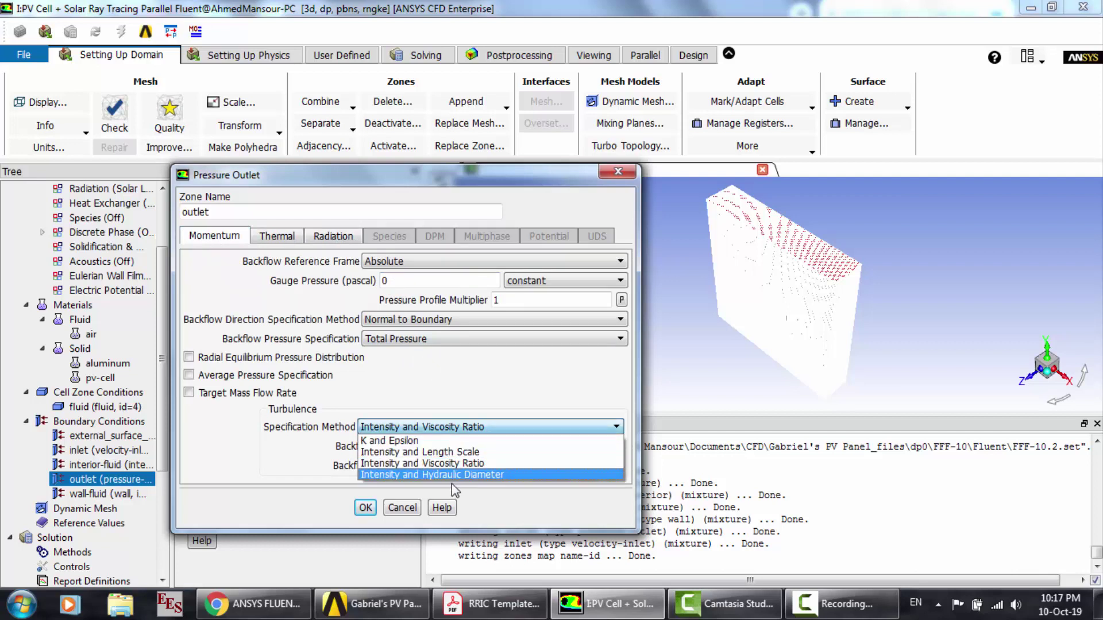
{"action": "left_click", "coordinate": [451, 480]}
{"action": "left_click", "coordinate": [506, 445]}
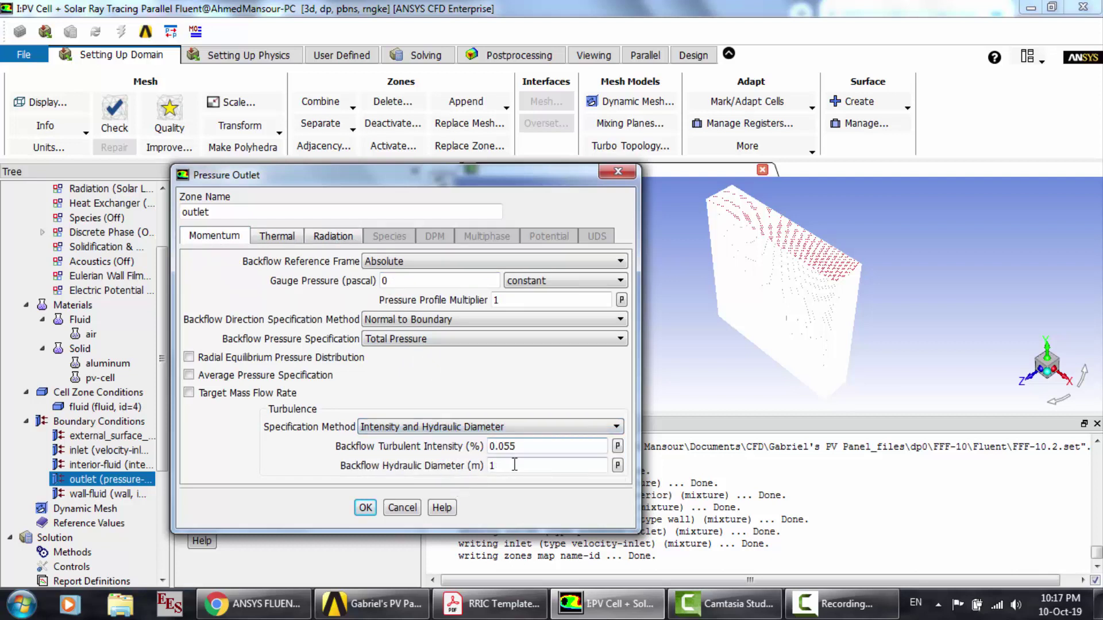
{"action": "left_click", "coordinate": [514, 466]}
{"action": "key", "text": "BackSpace"}
{"action": "left_click", "coordinate": [366, 508]}
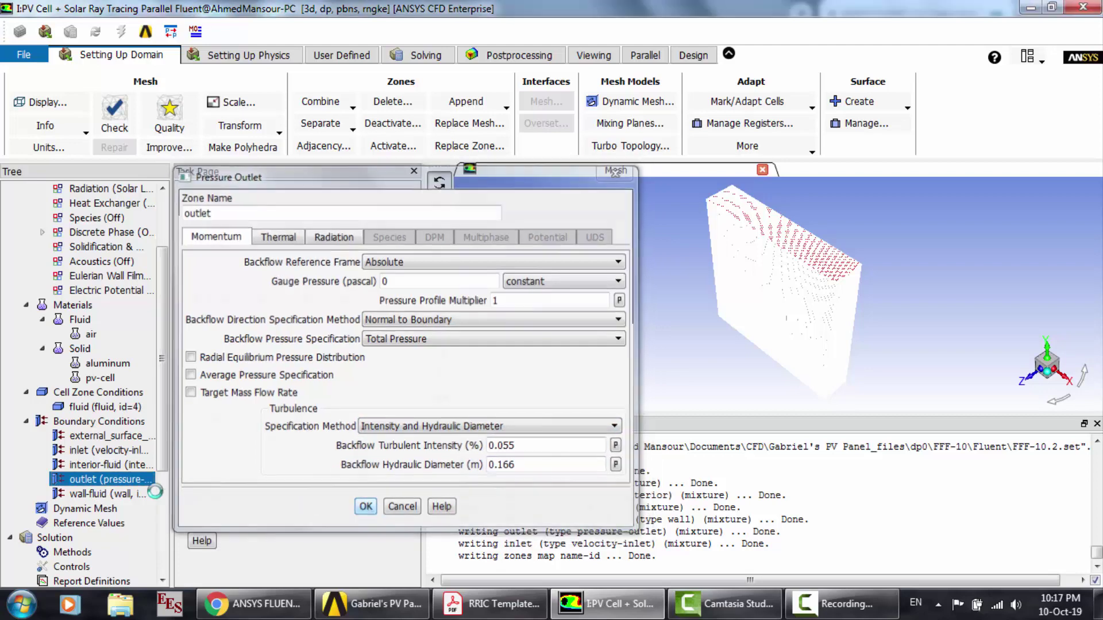
Step: Set the wall-fluid boundary's radiation type to semi-transparent, excluded from solar ray tracing, and apply its settings
{"action": "left_click", "coordinate": [83, 495]}
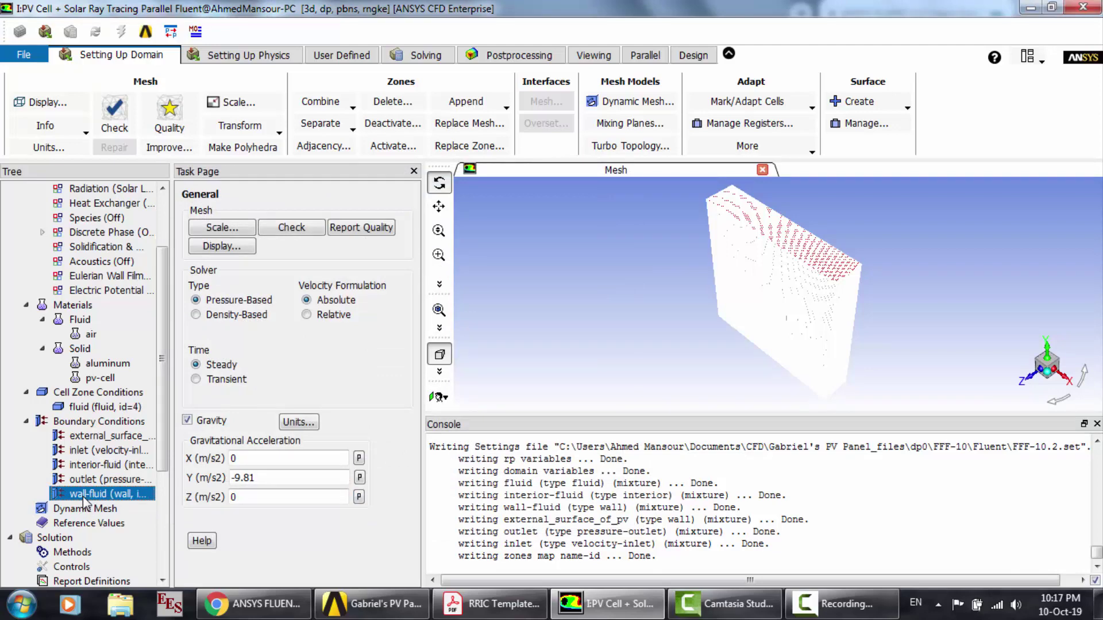
{"action": "double_click", "coordinate": [84, 495]}
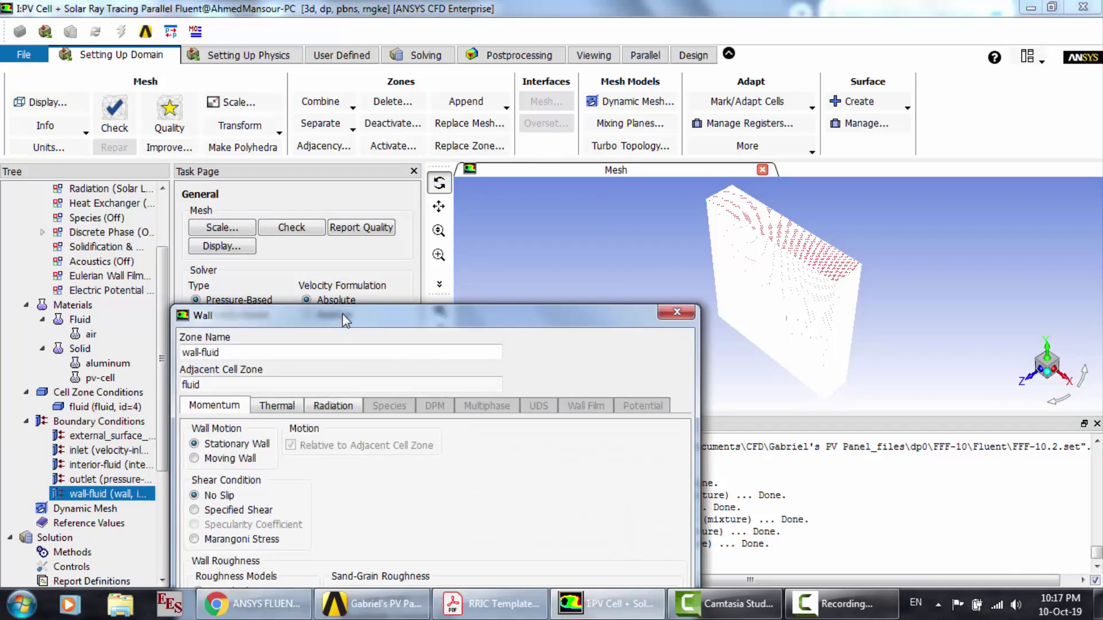
{"action": "left_click_drag", "start_coordinate": [344, 319], "coordinate": [347, 150]}
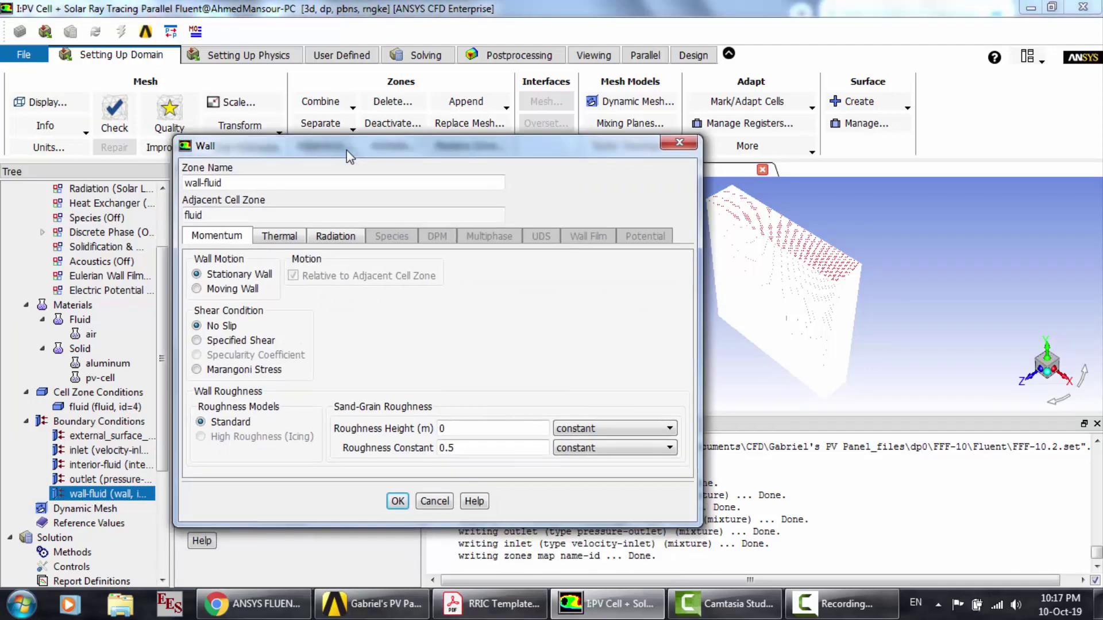
{"action": "left_click", "coordinate": [283, 237]}
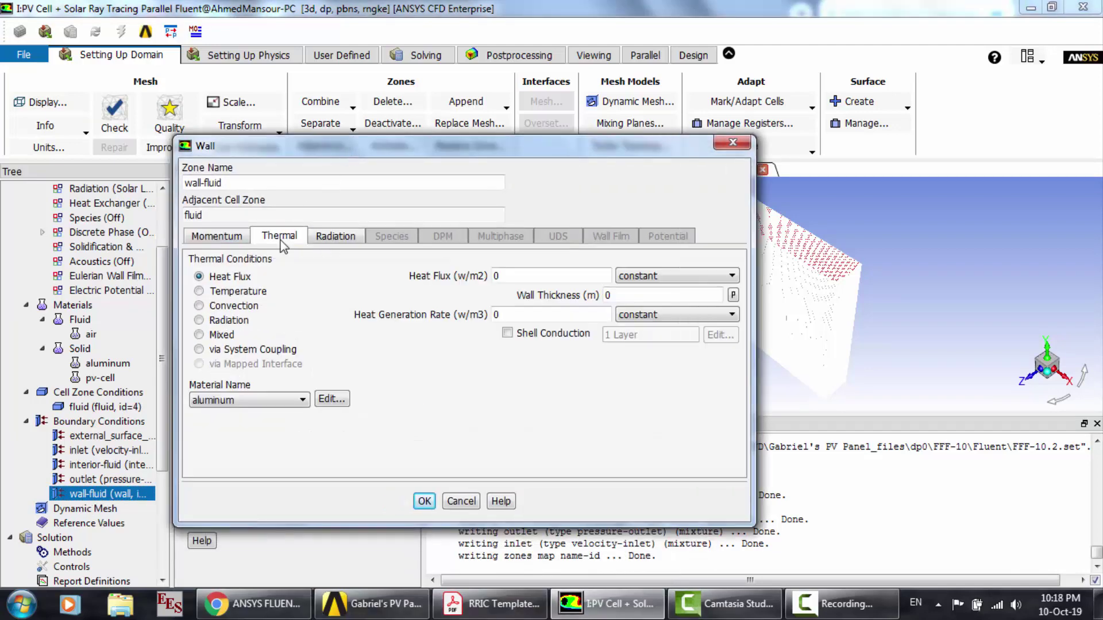
{"action": "left_click", "coordinate": [337, 242]}
{"action": "left_click", "coordinate": [270, 276]}
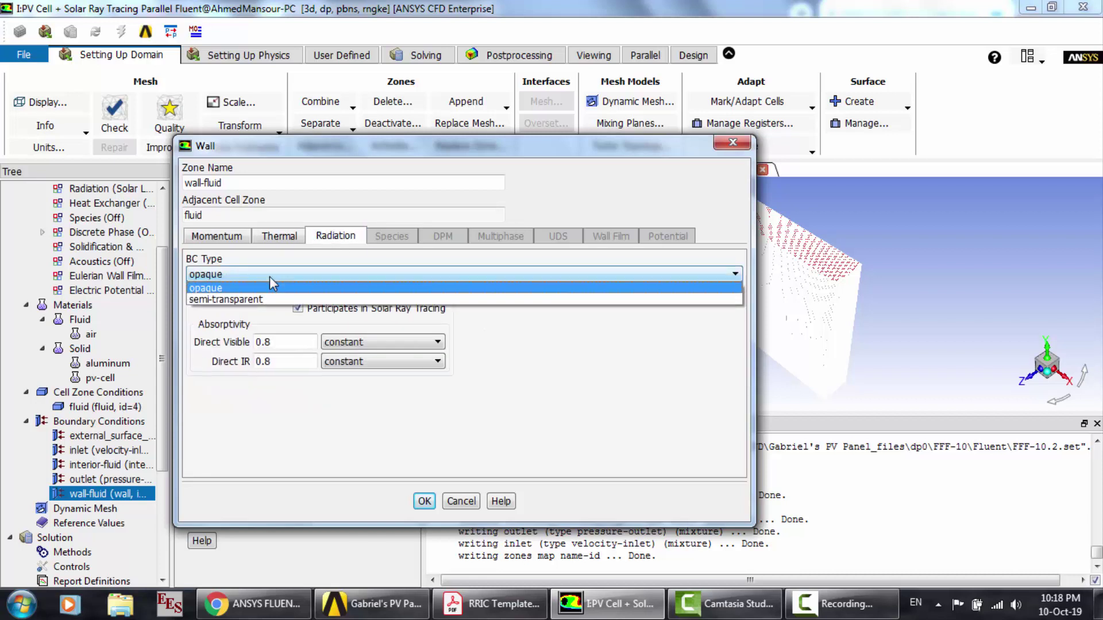
{"action": "left_click", "coordinate": [233, 299]}
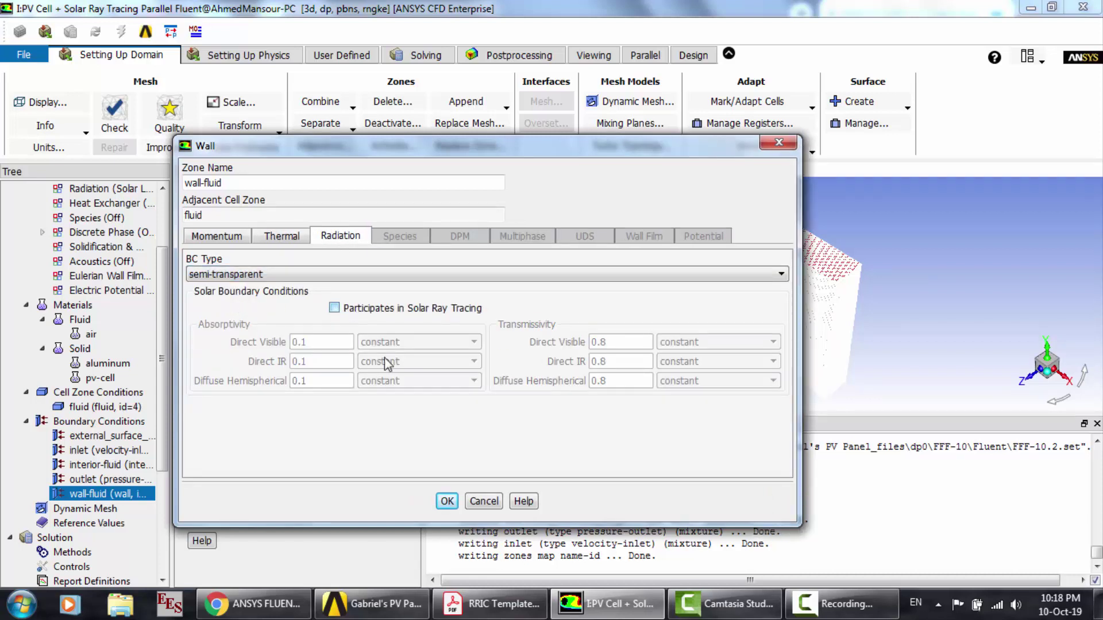
{"action": "left_click", "coordinate": [447, 500]}
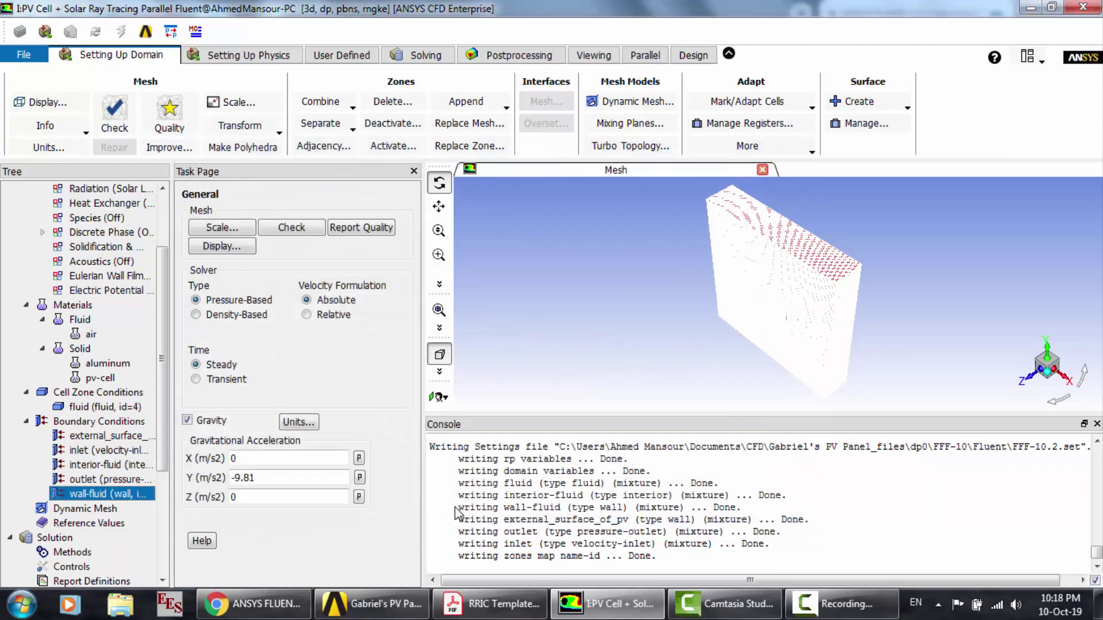
Step: Display only the wall-fluid surface of the mesh with nodes, edges and faces shown, and close the display settings
{"action": "left_click", "coordinate": [40, 102]}
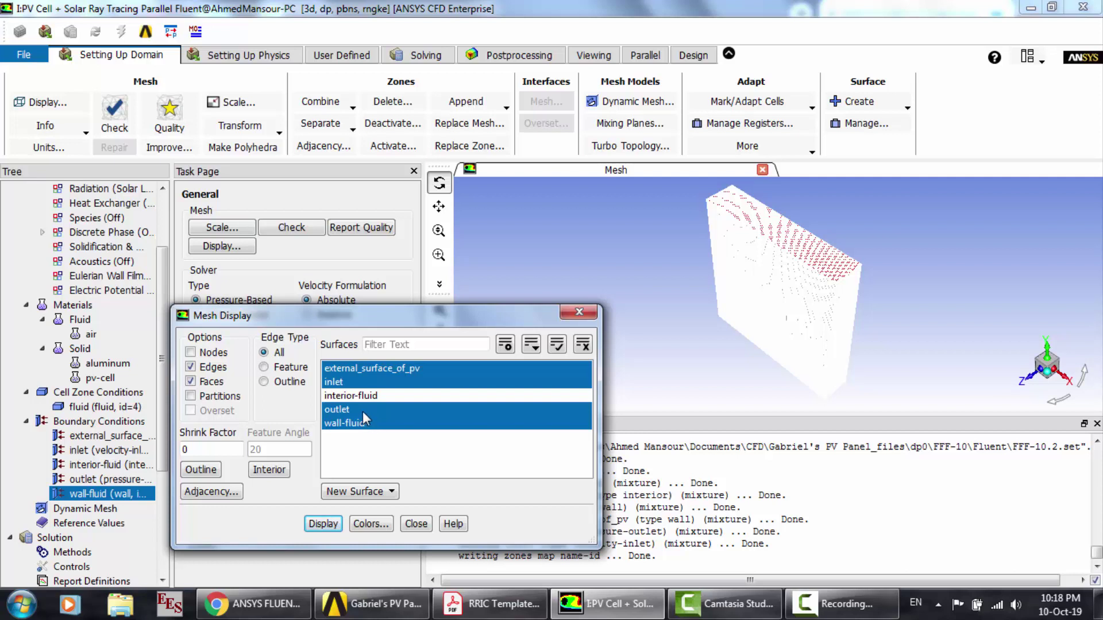
{"action": "left_click", "coordinate": [363, 409]}
{"action": "left_click", "coordinate": [360, 382]}
{"action": "left_click", "coordinate": [360, 369]}
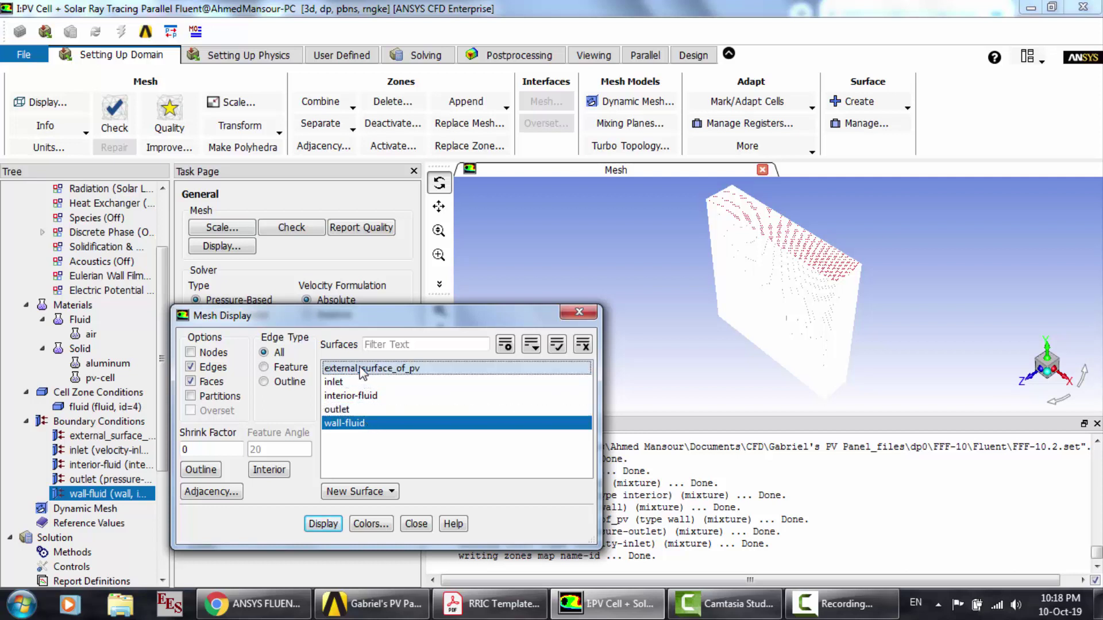
{"action": "left_click", "coordinate": [223, 356]}
{"action": "left_click", "coordinate": [324, 521]}
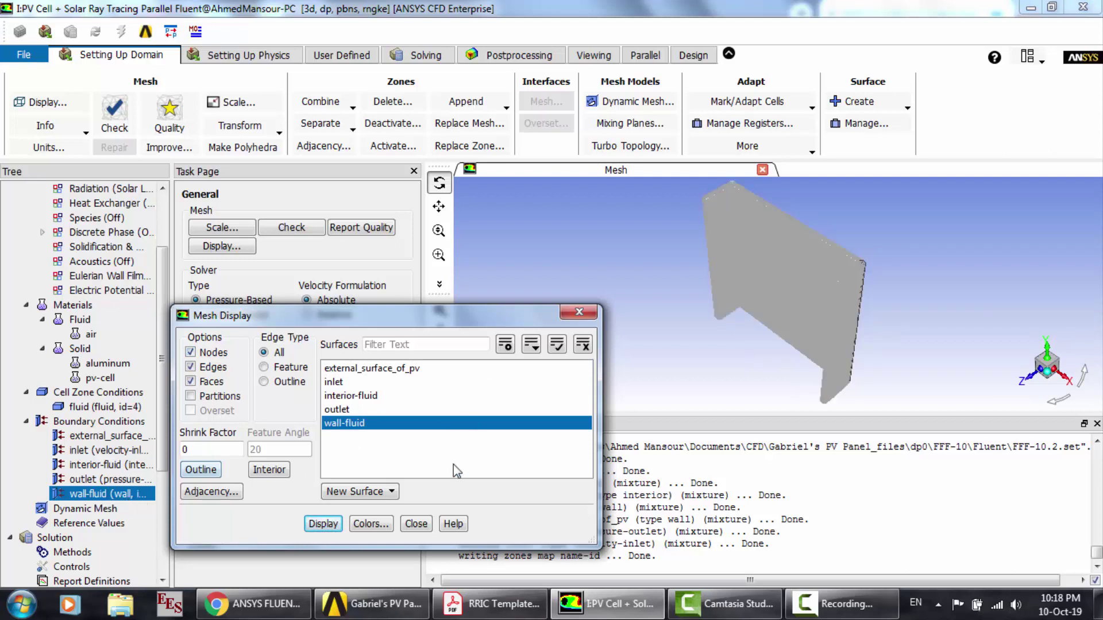
{"action": "left_click", "coordinate": [428, 522]}
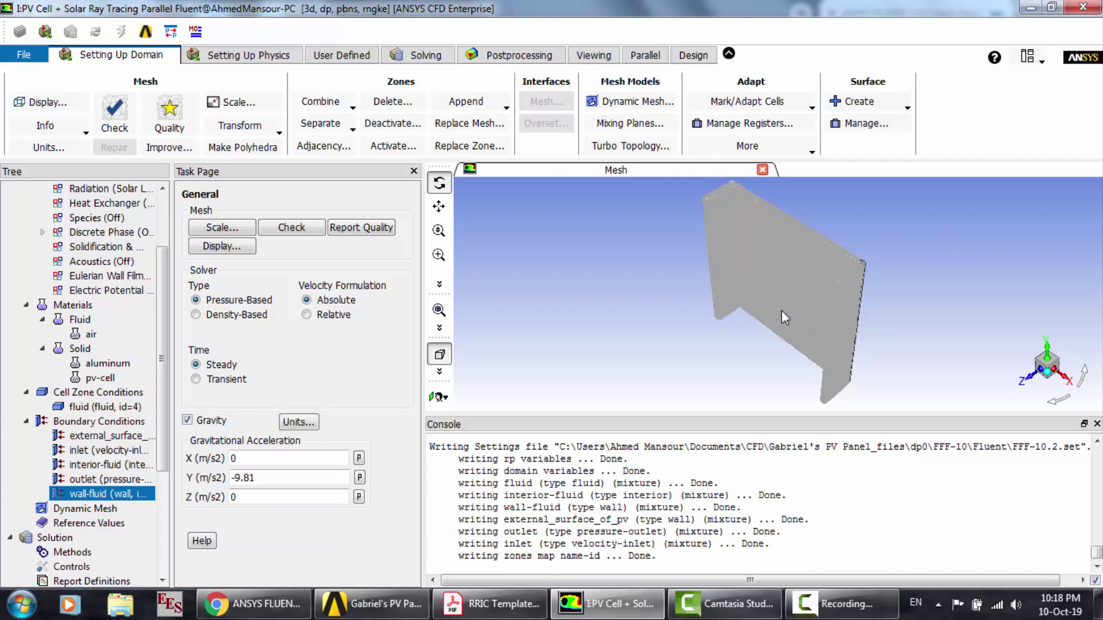
Step: Review the simulation's reference values, including viscosity and pressure
{"action": "left_click", "coordinate": [92, 512]}
{"action": "scroll", "coordinate": [94, 520], "scroll_direction": "down", "scroll_amount": 2}
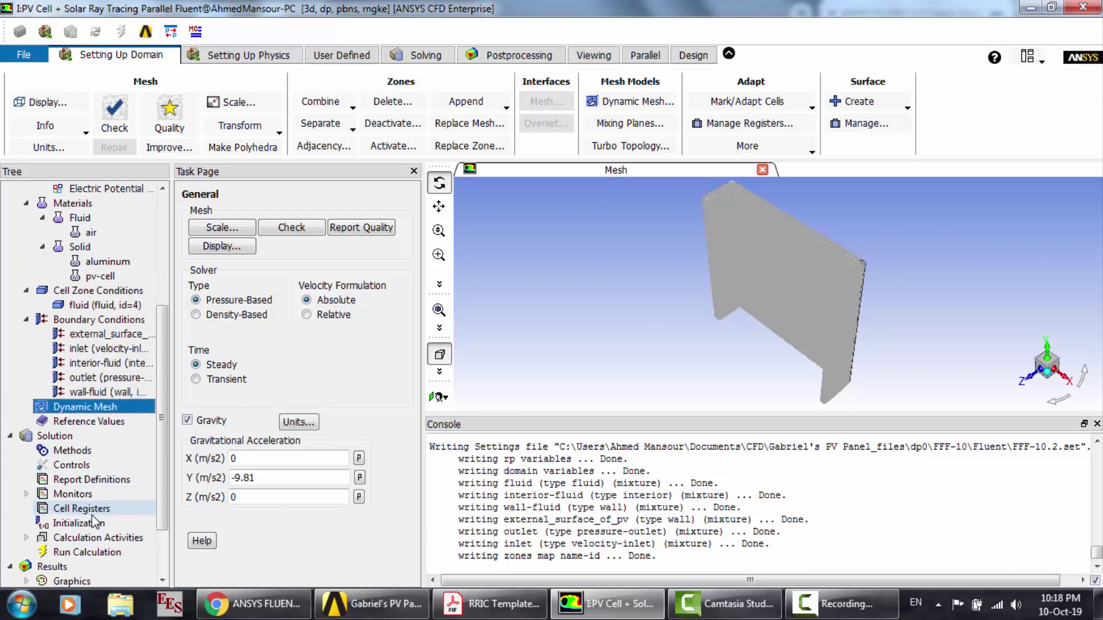
{"action": "left_click", "coordinate": [88, 423]}
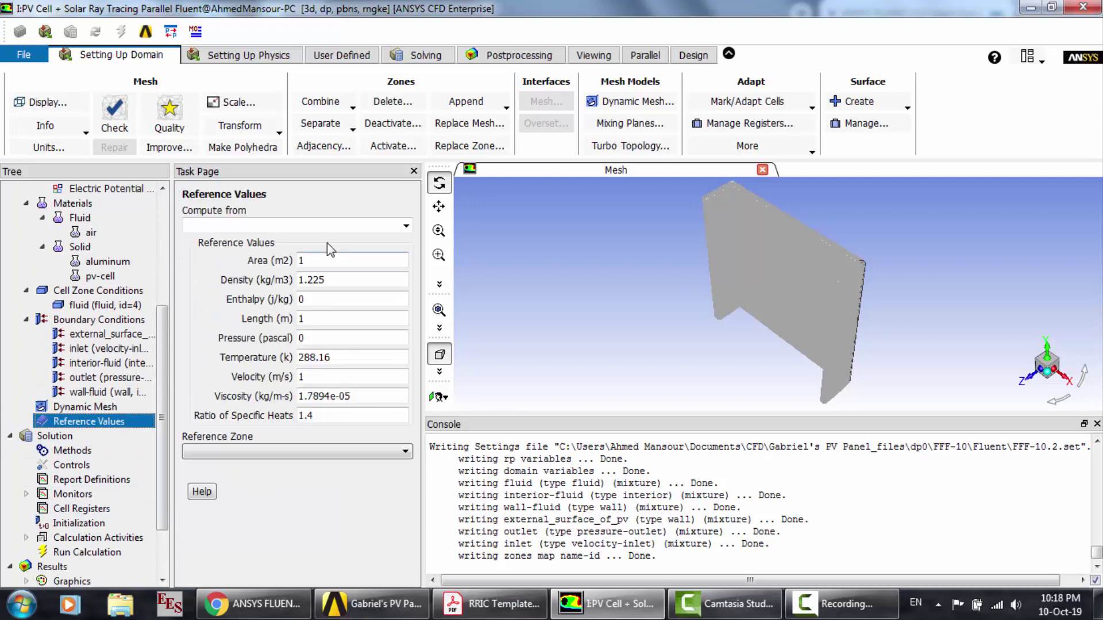
{"action": "left_click", "coordinate": [326, 397]}
{"action": "left_click", "coordinate": [333, 335]}
Step: Check the pressure-velocity coupling scheme and spatial discretization methods against the research paper, and return to Fluent
{"action": "left_click", "coordinate": [71, 458]}
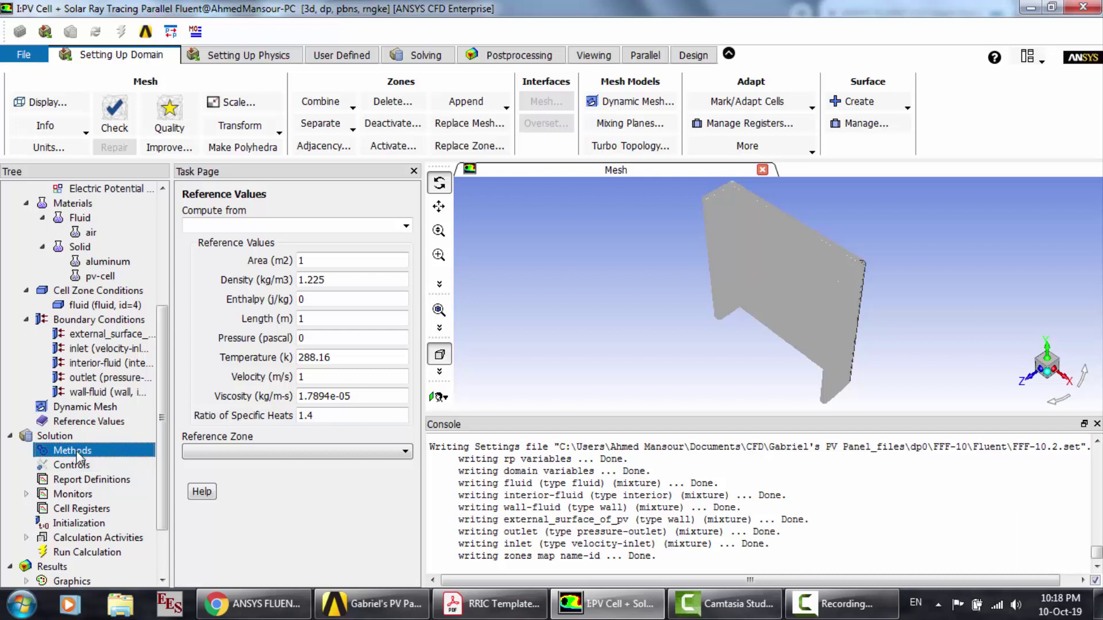
{"action": "left_click", "coordinate": [77, 458]}
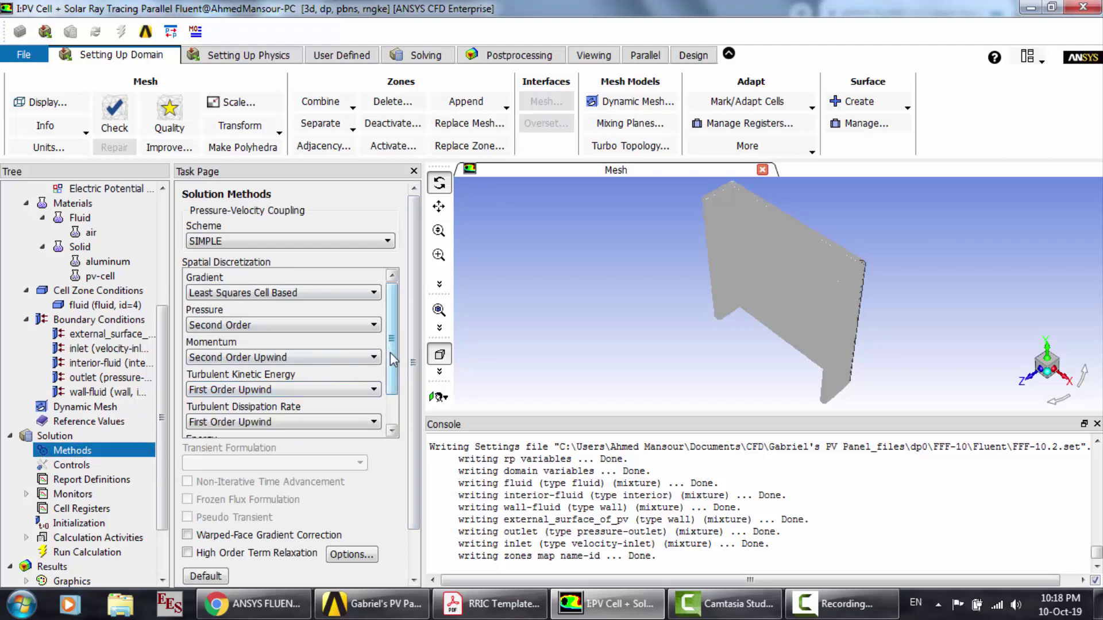
{"action": "left_click_drag", "start_coordinate": [393, 360], "coordinate": [394, 394]}
{"action": "left_click", "coordinate": [492, 603]}
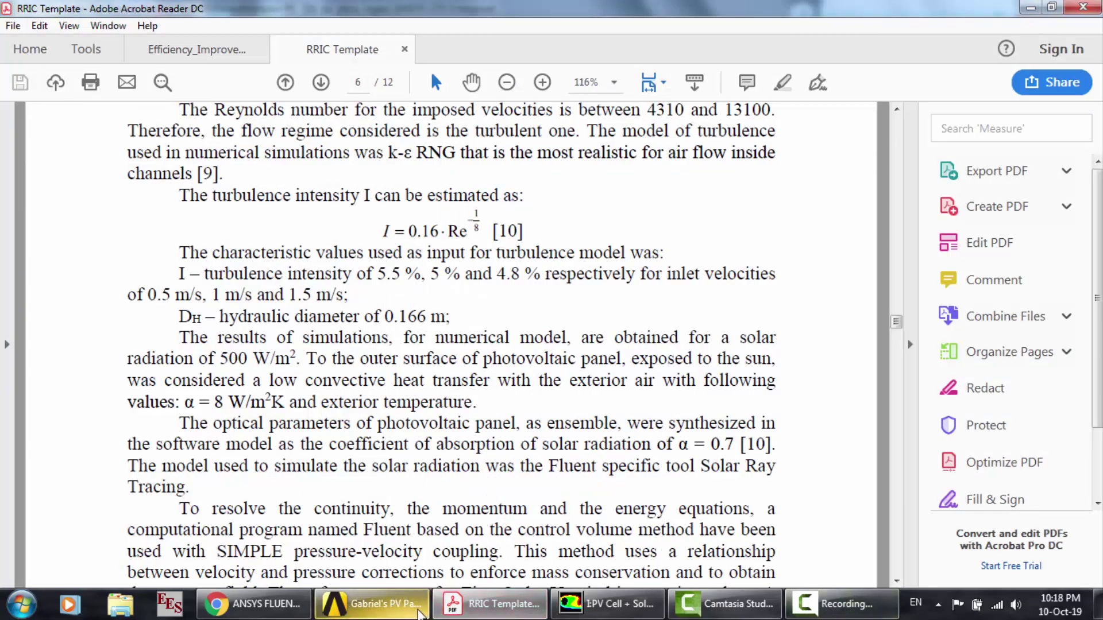
{"action": "left_click", "coordinate": [606, 604]}
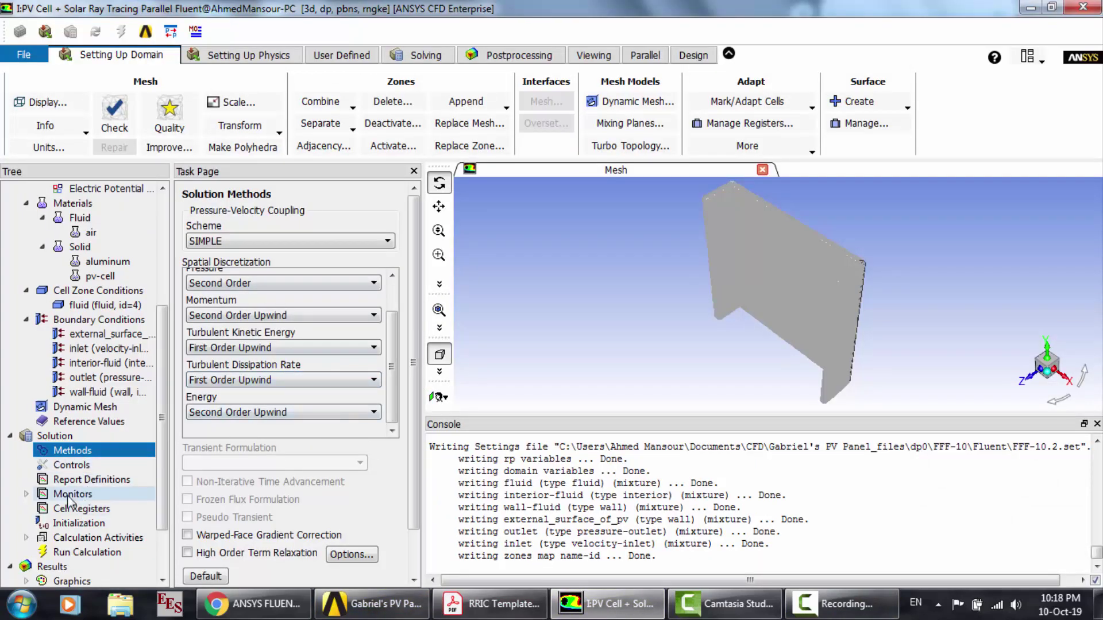
Step: Initialize the solution with the Hybrid Initialization method
{"action": "left_click", "coordinate": [27, 494]}
{"action": "left_click", "coordinate": [27, 495]}
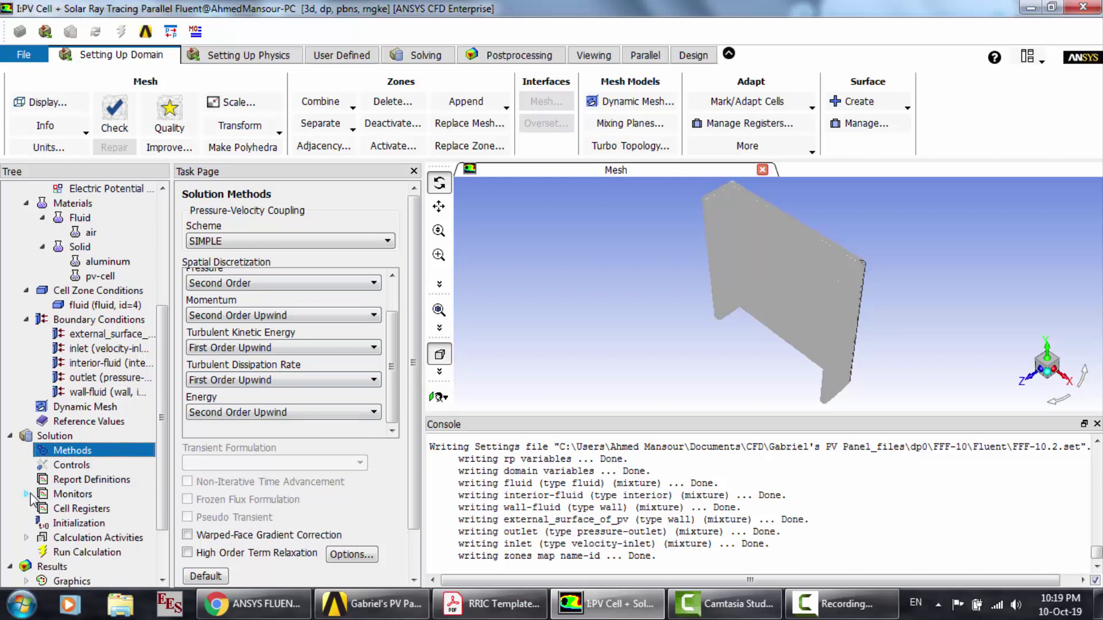
{"action": "scroll", "coordinate": [69, 483], "scroll_direction": "down", "scroll_amount": 2}
{"action": "left_click", "coordinate": [92, 467]}
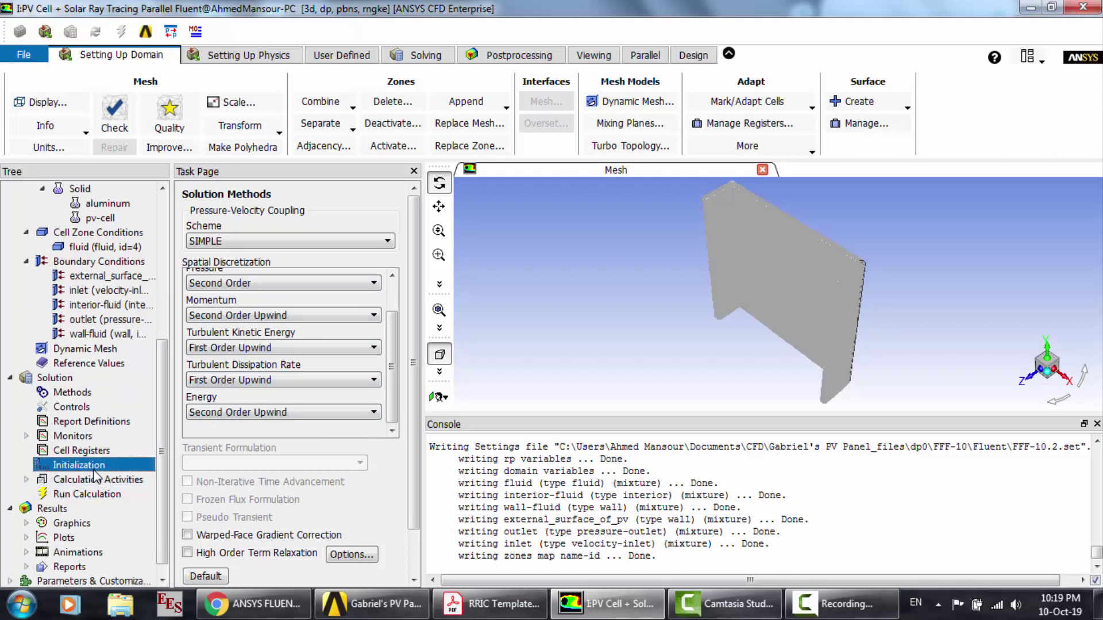
{"action": "left_click", "coordinate": [298, 271]}
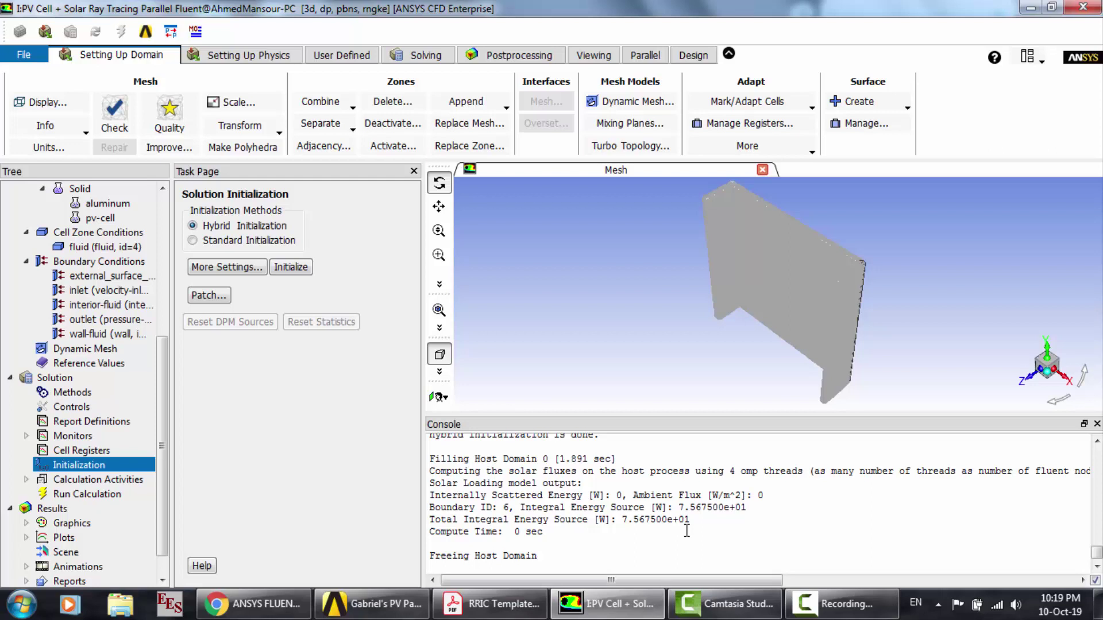
Step: Set the number of iterations to 1000, run the calculation and dismiss its completion notice
{"action": "left_click", "coordinate": [26, 261]}
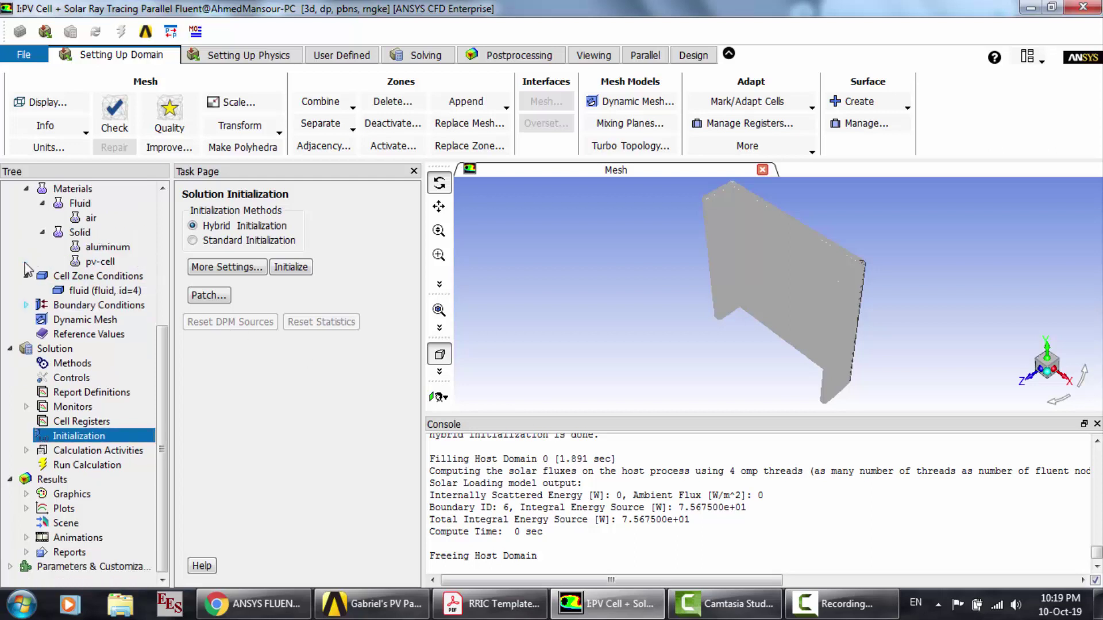
{"action": "left_click", "coordinate": [26, 189]}
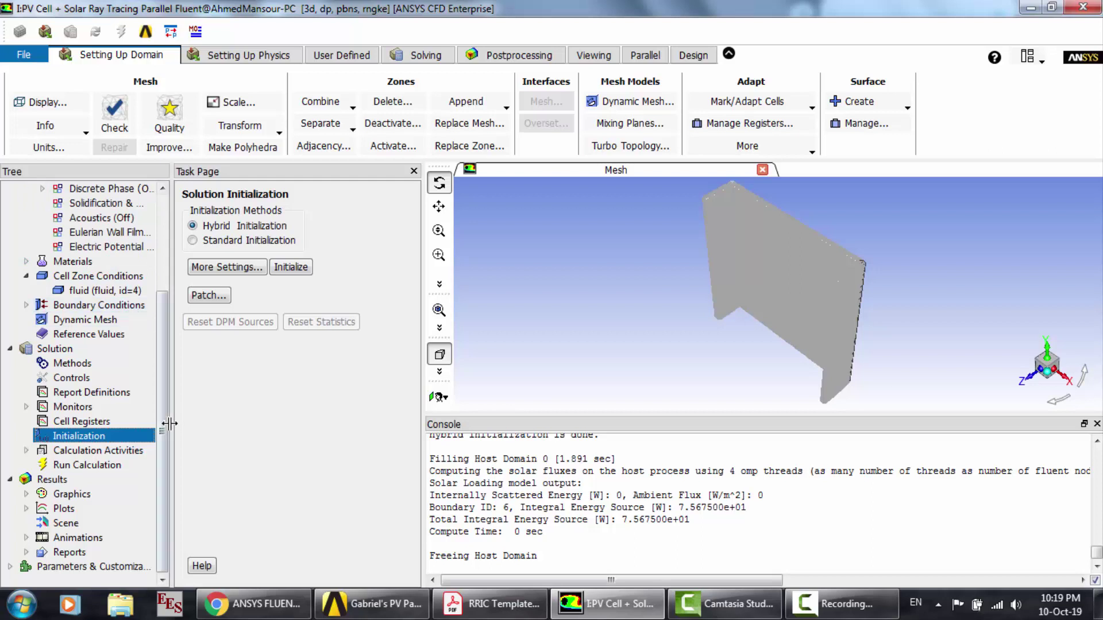
{"action": "left_click", "coordinate": [85, 467]}
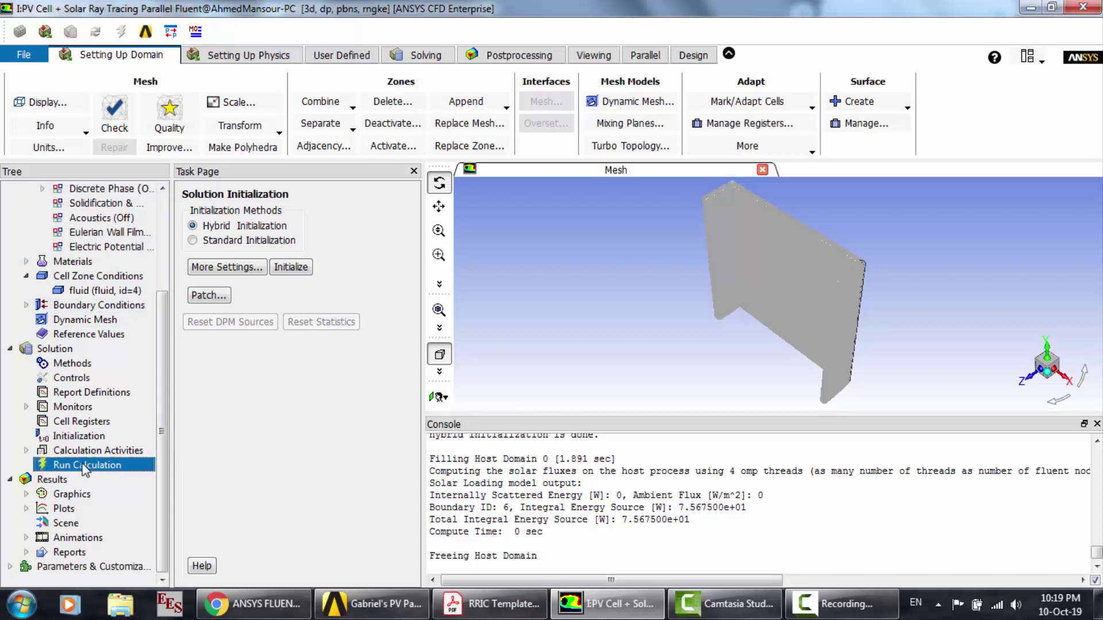
{"action": "left_click", "coordinate": [27, 451]}
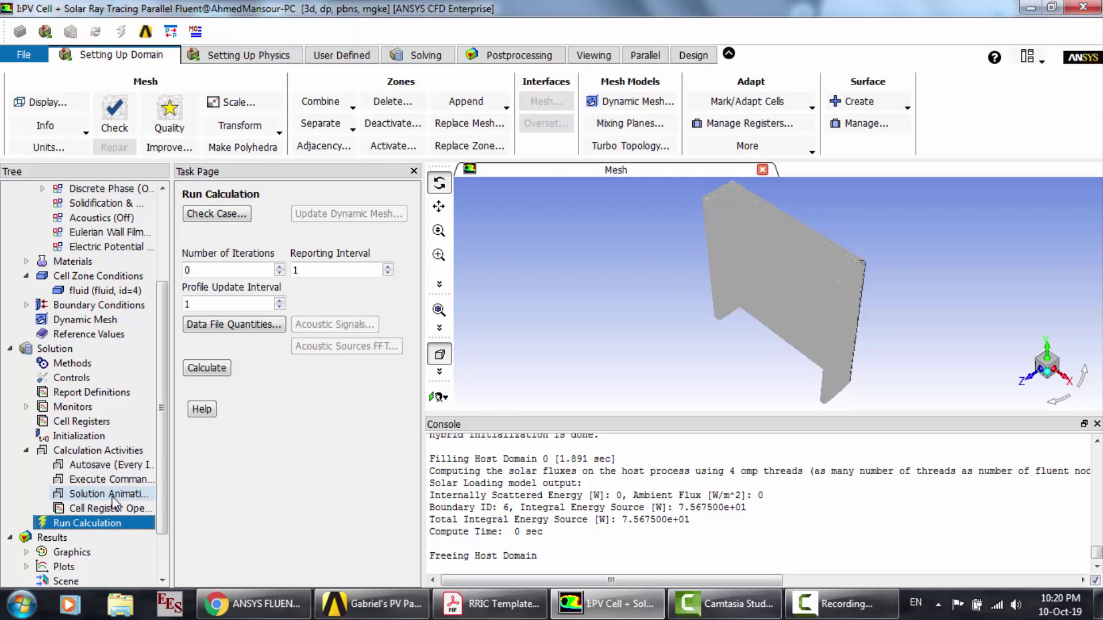
{"action": "left_click", "coordinate": [10, 349]}
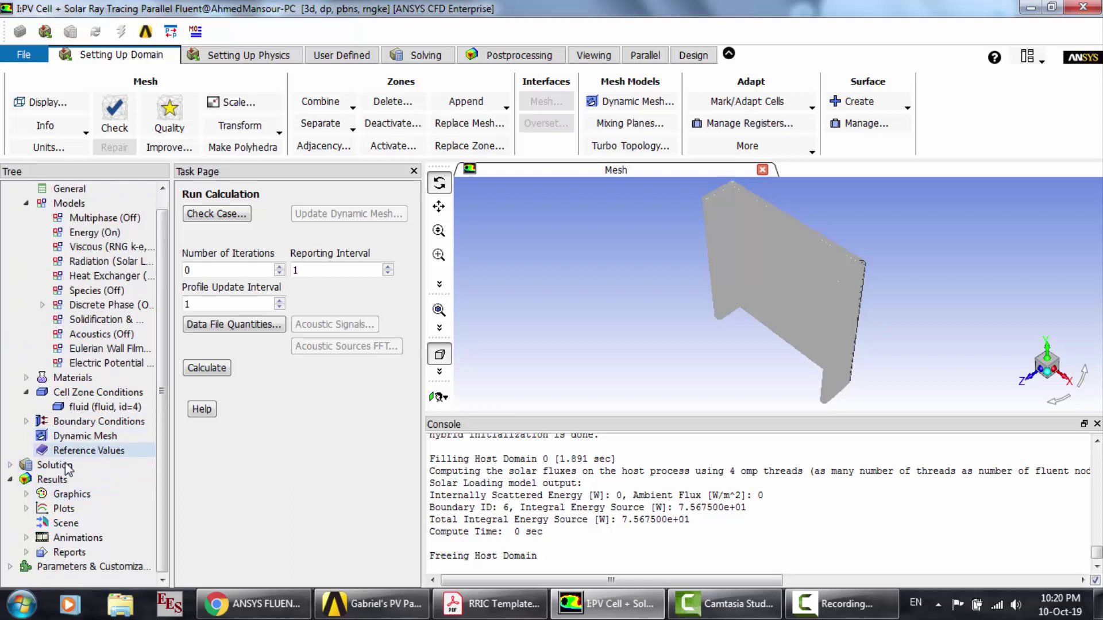
{"action": "double_click", "coordinate": [200, 270]}
{"action": "type", "text": "1"}
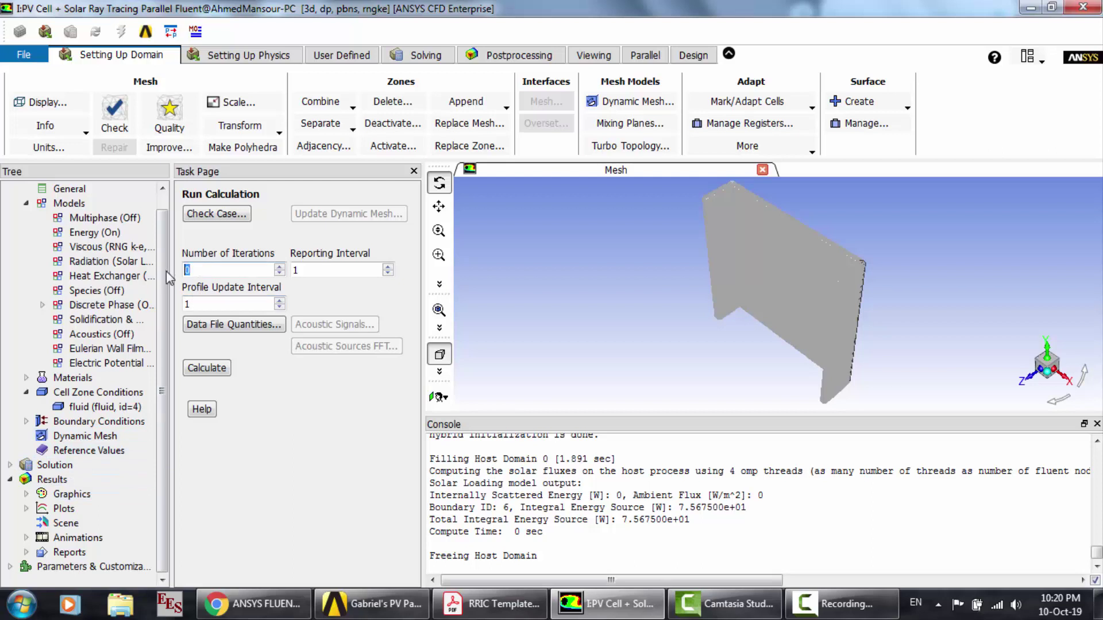
{"action": "type", "text": "000"}
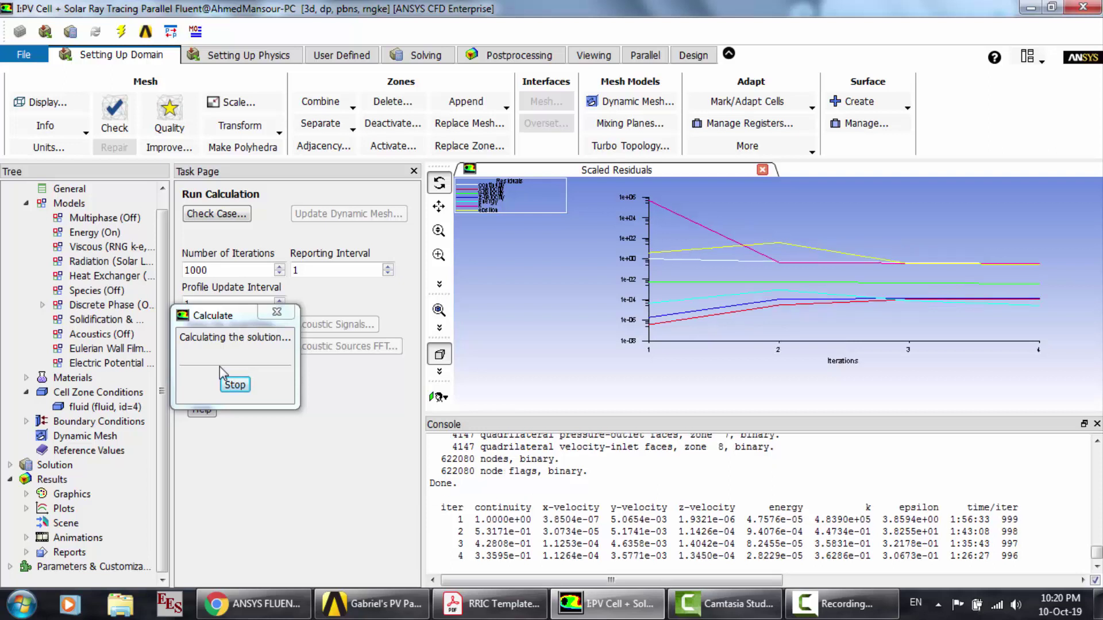
{"action": "left_click", "coordinate": [838, 604]}
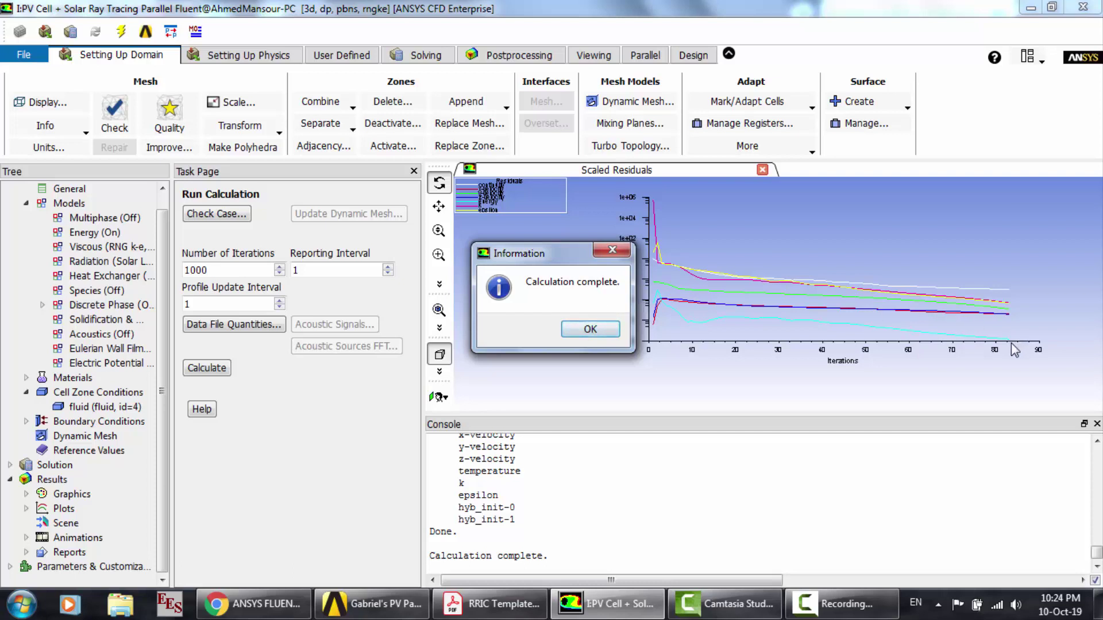
{"action": "left_click", "coordinate": [590, 329]}
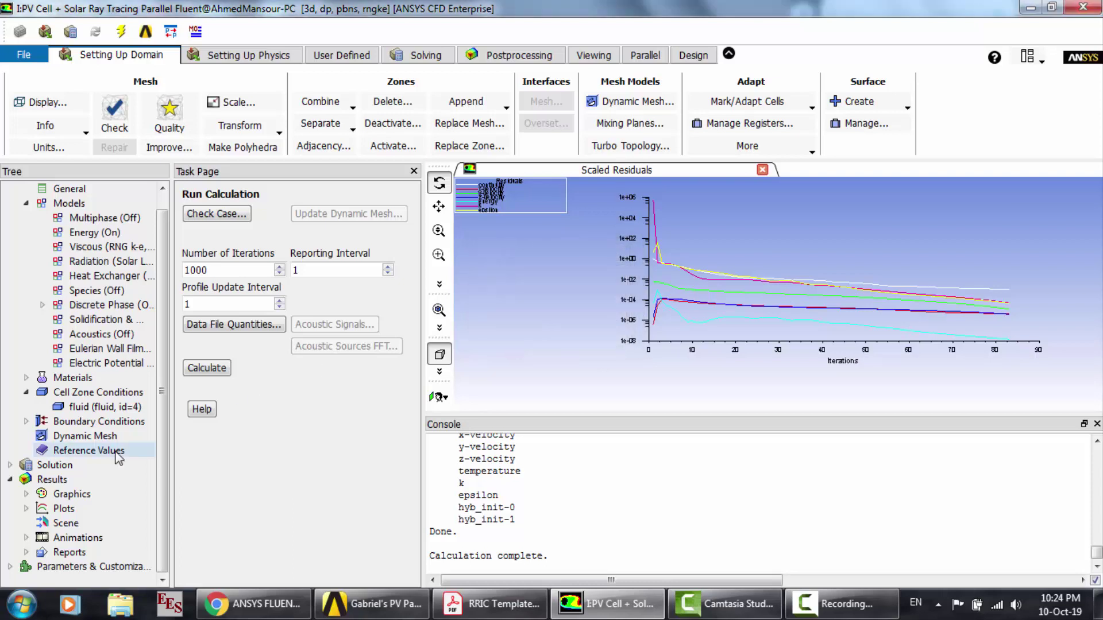
Step: Display filled contours of Solar Heat Flux from the wall fluxes on the interior-fluid surface
{"action": "left_click", "coordinate": [25, 494]}
{"action": "double_click", "coordinate": [90, 523]}
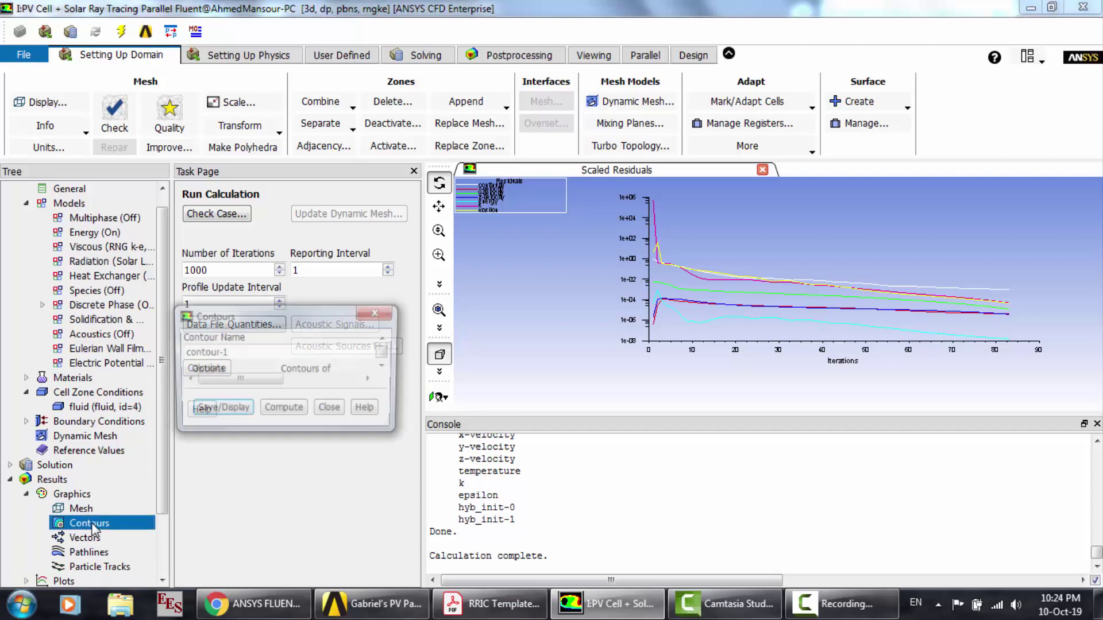
{"action": "left_click_drag", "start_coordinate": [395, 315], "coordinate": [287, 154]}
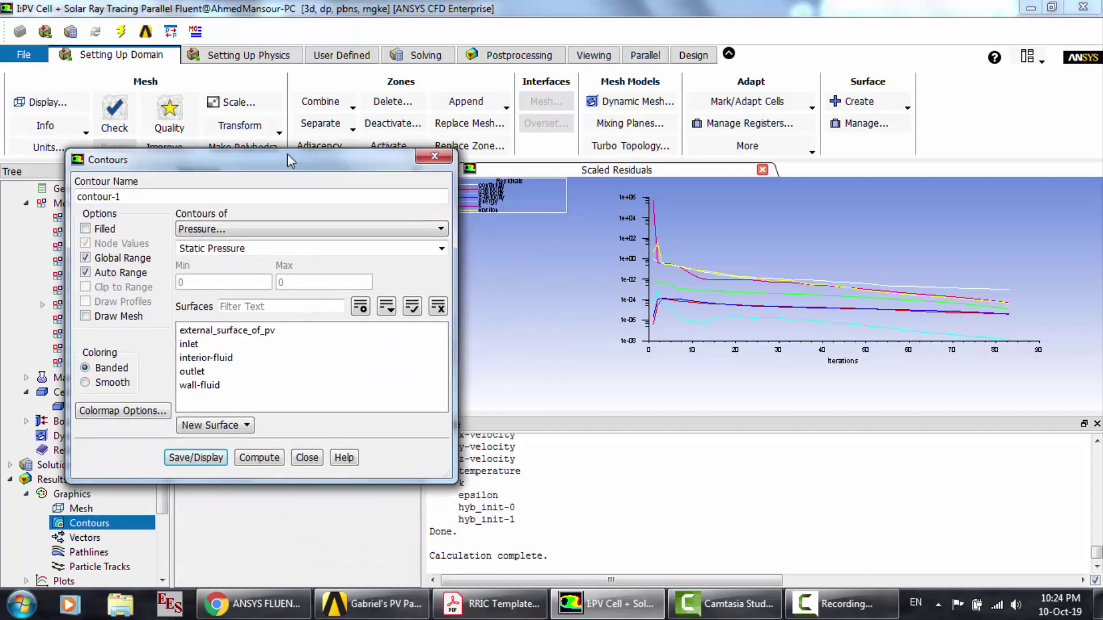
{"action": "left_click", "coordinate": [84, 224]}
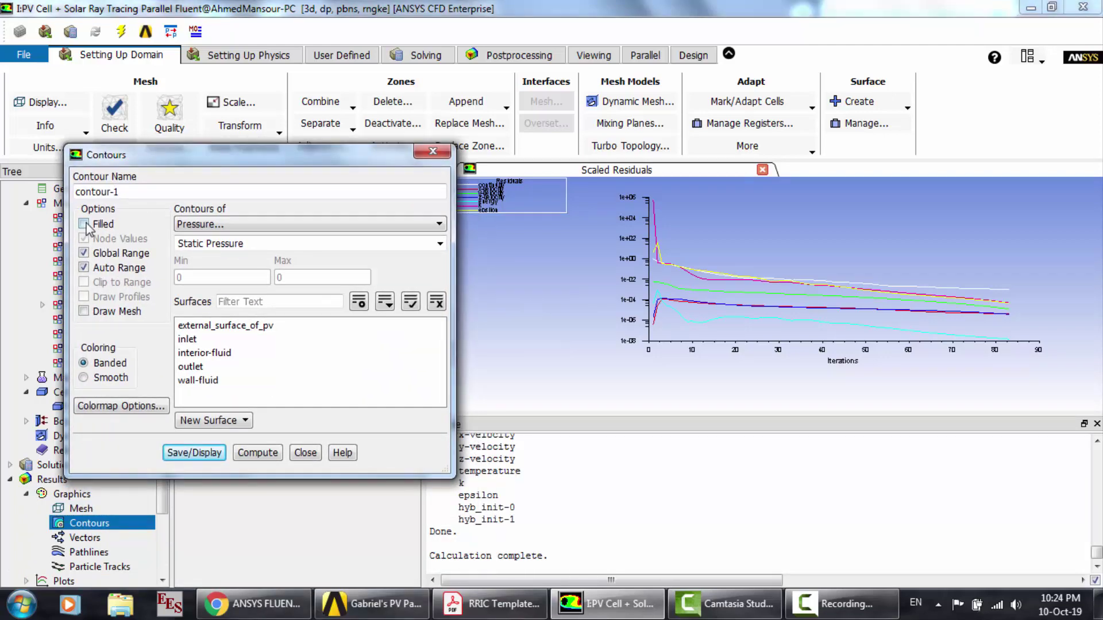
{"action": "left_click", "coordinate": [280, 226]}
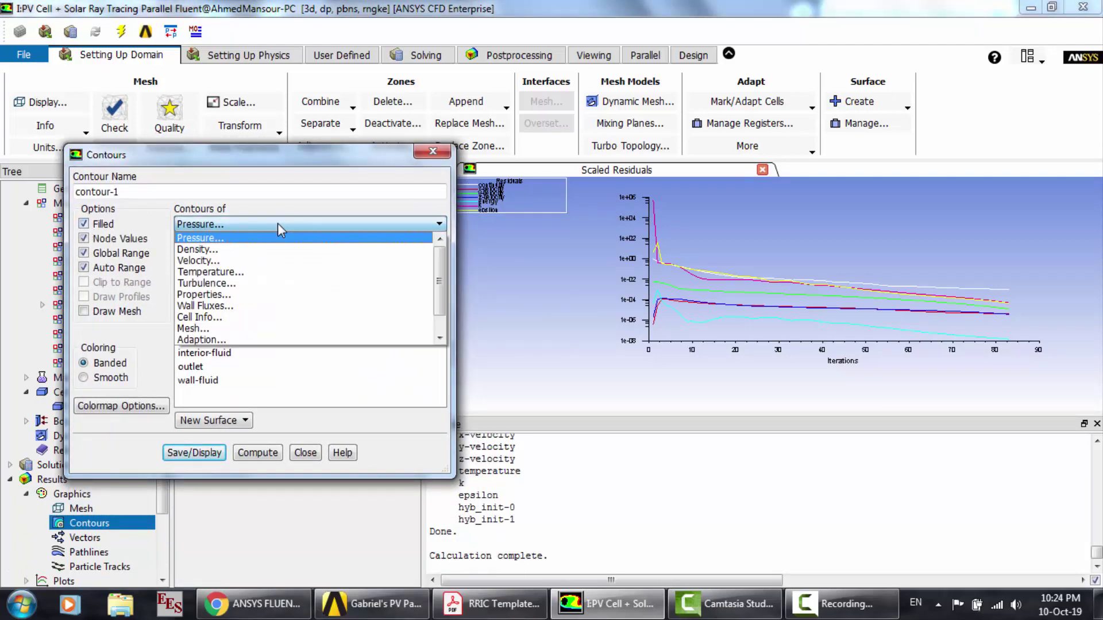
{"action": "left_click", "coordinate": [205, 306]}
{"action": "left_click", "coordinate": [441, 244]}
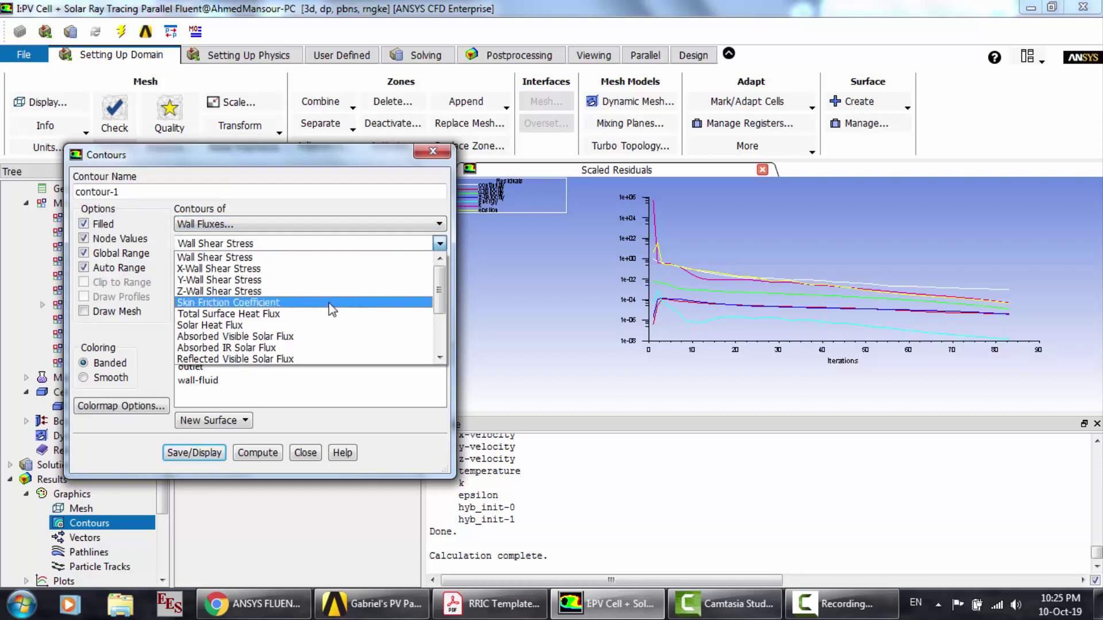
{"action": "left_click", "coordinate": [265, 325]}
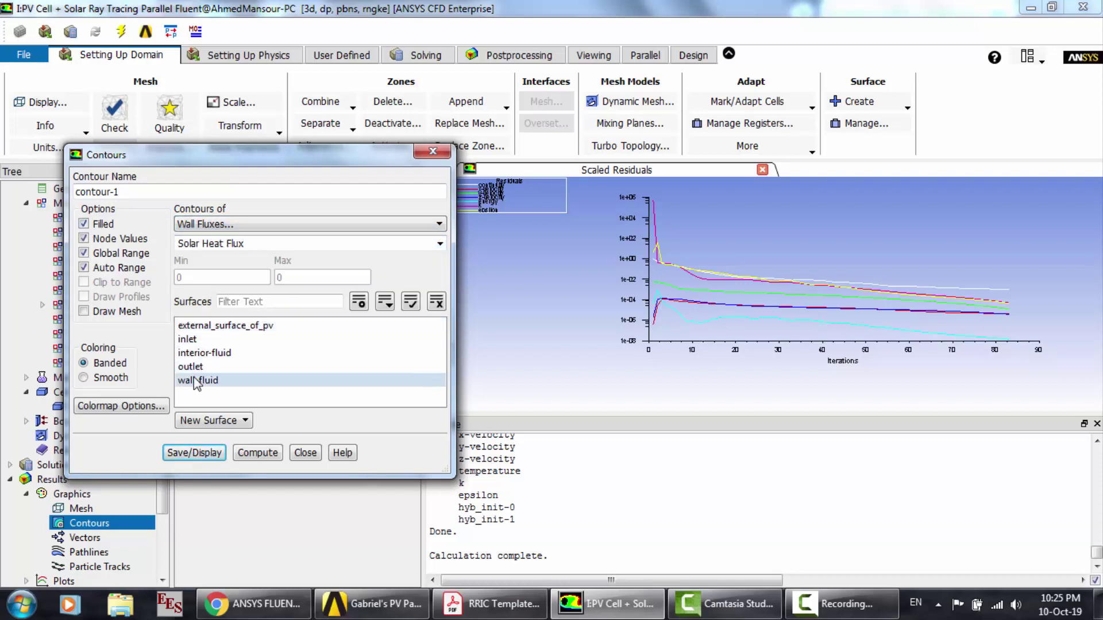
{"action": "left_click", "coordinate": [224, 354]}
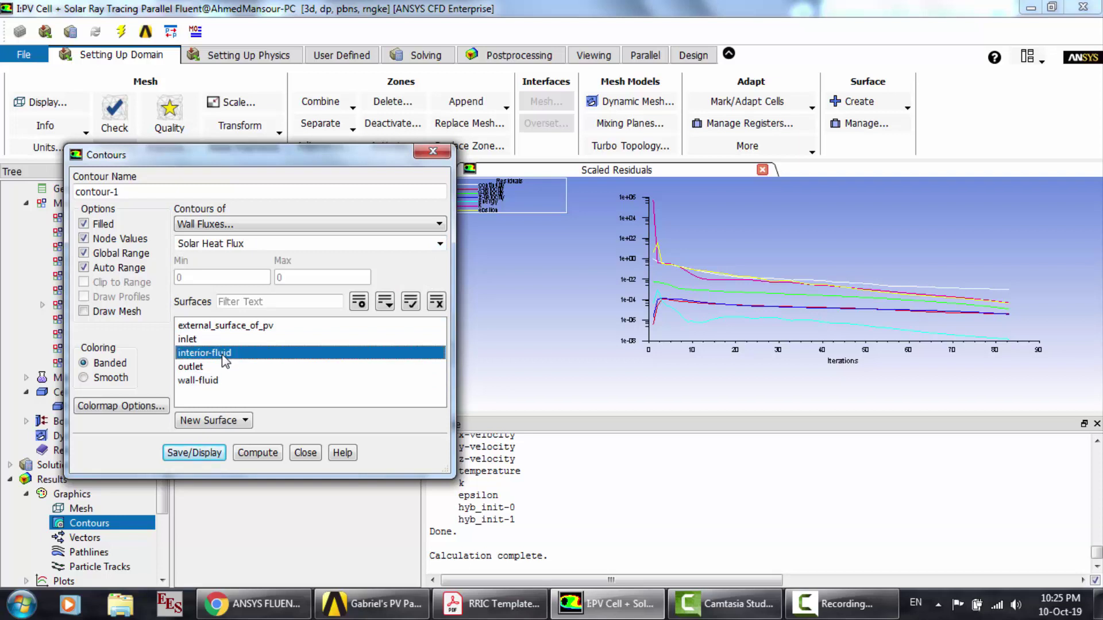
{"action": "left_click", "coordinate": [214, 453]}
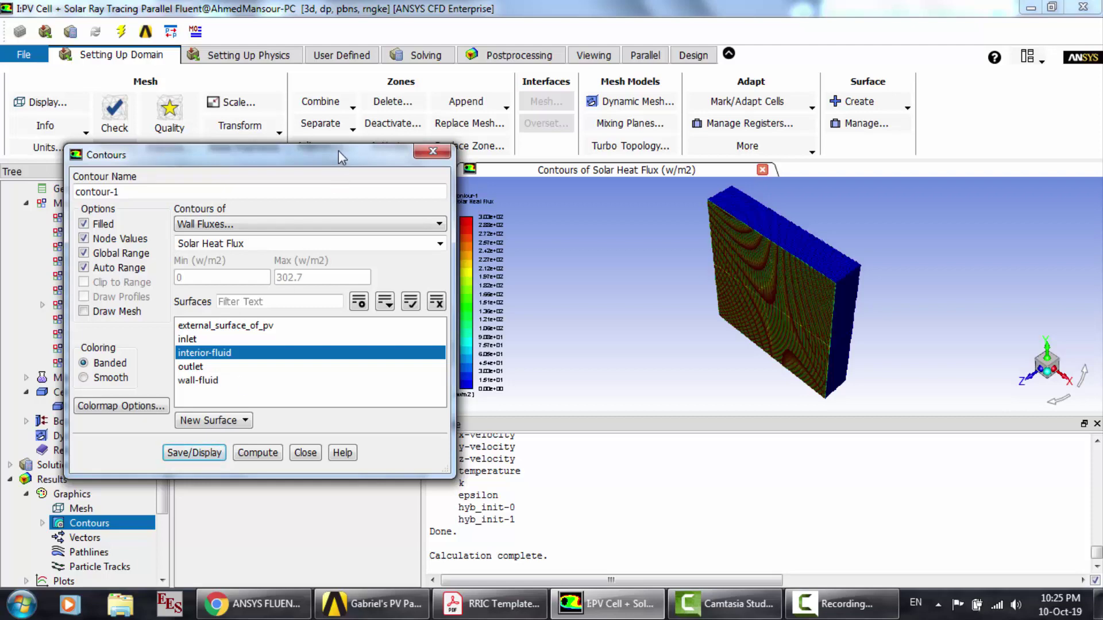
Step: Examine the solar heat flux distribution on the panel face and its side edge up close against the color legend
{"action": "left_click_drag", "start_coordinate": [339, 151], "coordinate": [306, 154]}
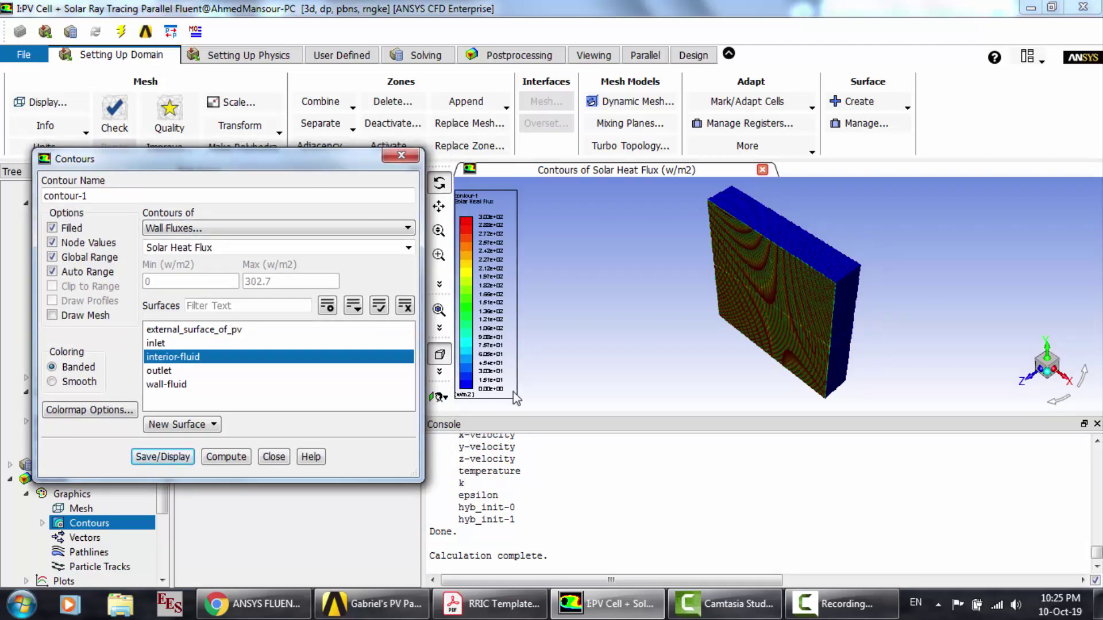
{"action": "left_click_drag", "start_coordinate": [811, 290], "coordinate": [766, 250]}
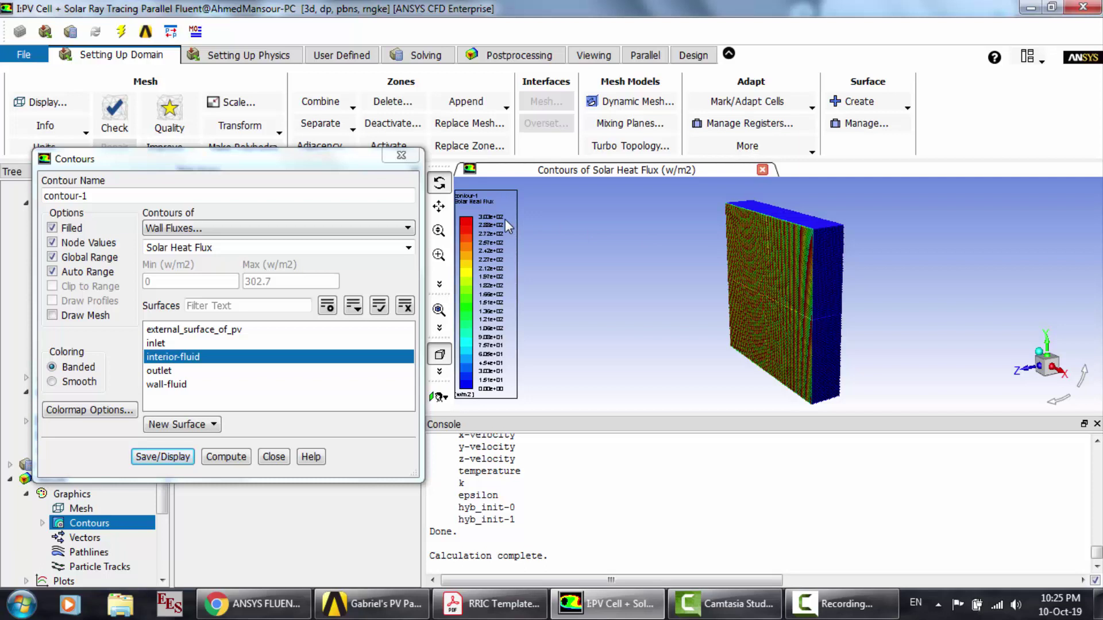
{"action": "left_click", "coordinate": [1062, 370]}
{"action": "scroll", "coordinate": [830, 308], "scroll_direction": "up", "scroll_amount": 6}
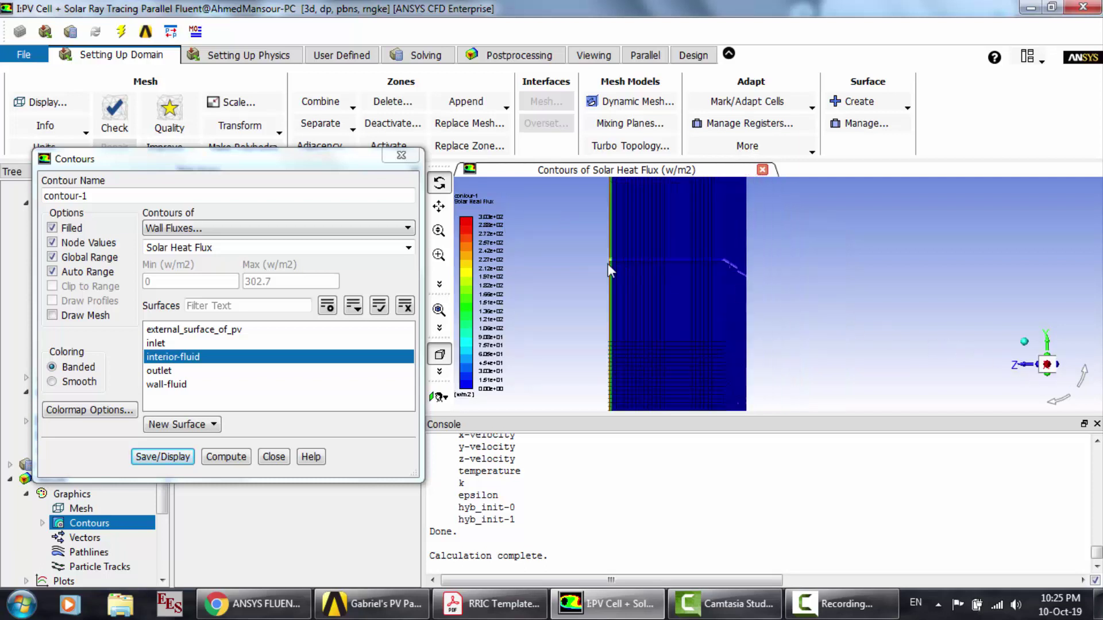
{"action": "scroll", "coordinate": [698, 276], "scroll_direction": "up", "scroll_amount": 1}
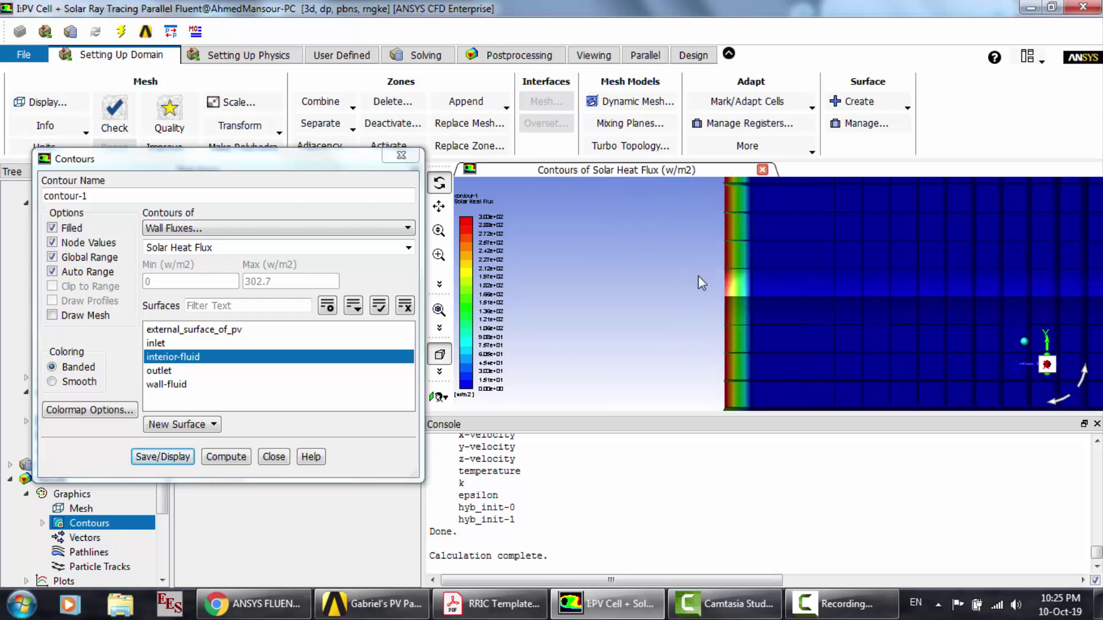
{"action": "left_click_drag", "start_coordinate": [737, 281], "coordinate": [813, 282]}
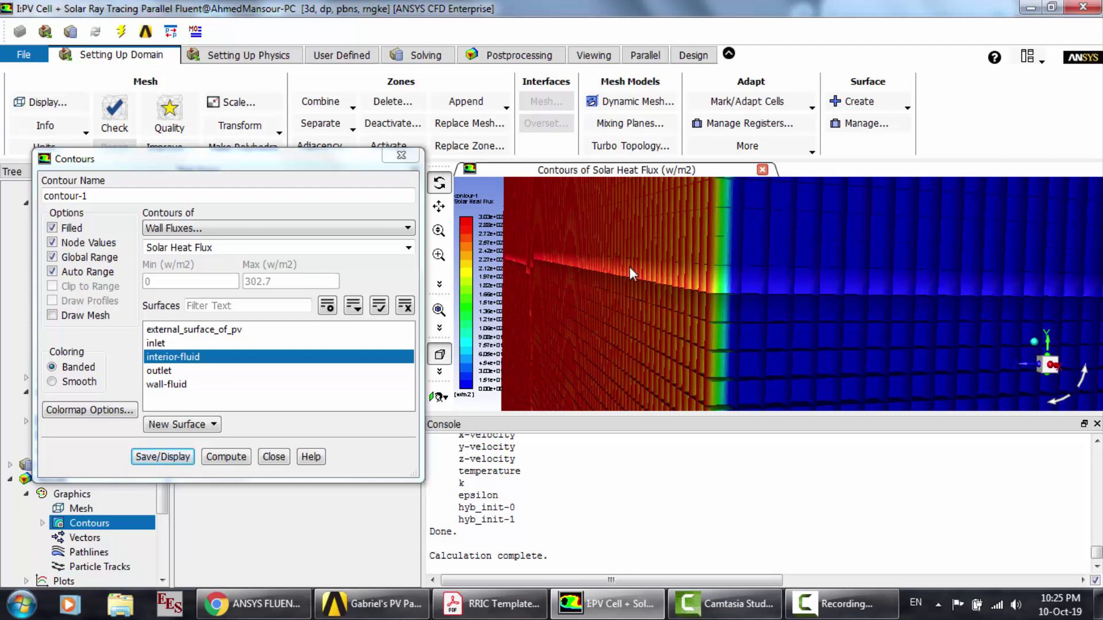
{"action": "scroll", "coordinate": [629, 267], "scroll_direction": "down", "scroll_amount": 6}
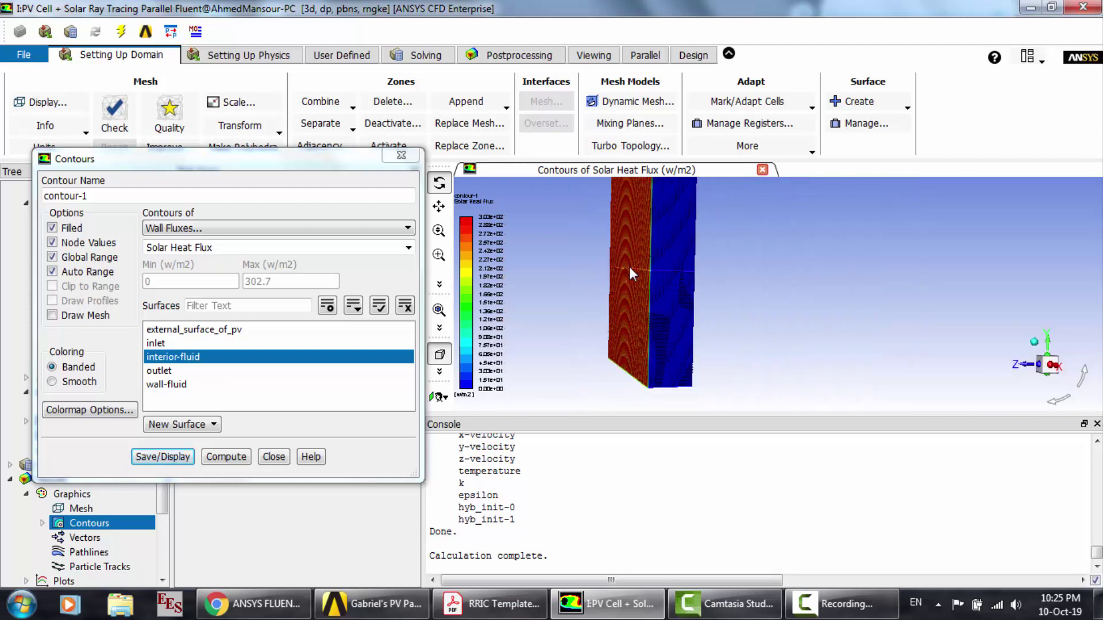
Step: Change the contour to Static Temperature on the interior-fluid surface and display it on the model
{"action": "left_click", "coordinate": [255, 228]}
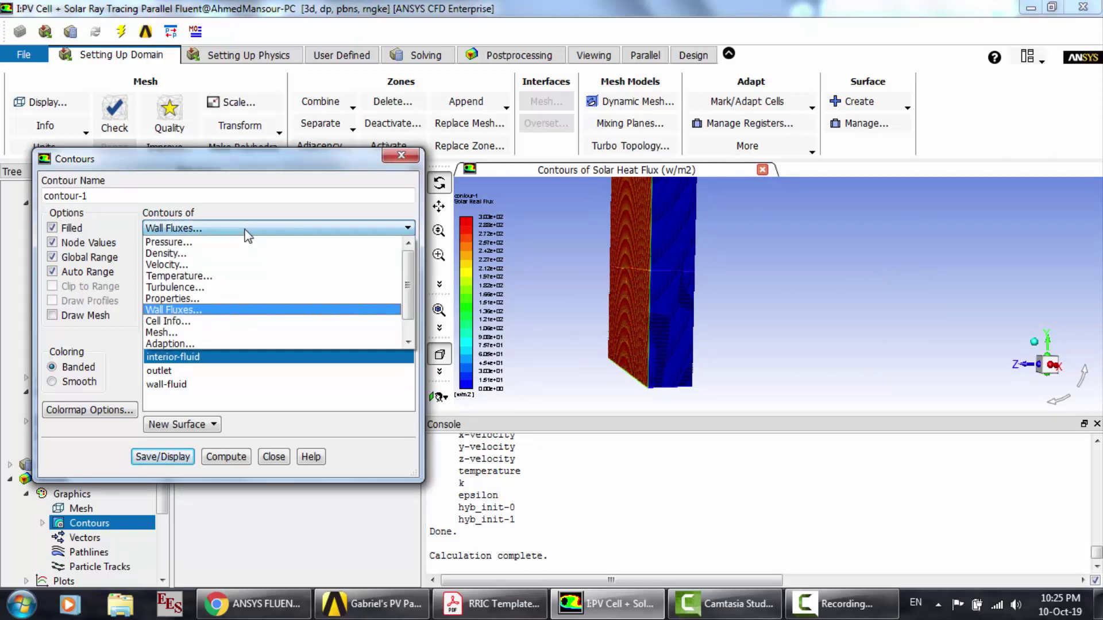
{"action": "left_click", "coordinate": [189, 275]}
{"action": "left_click", "coordinate": [176, 462]}
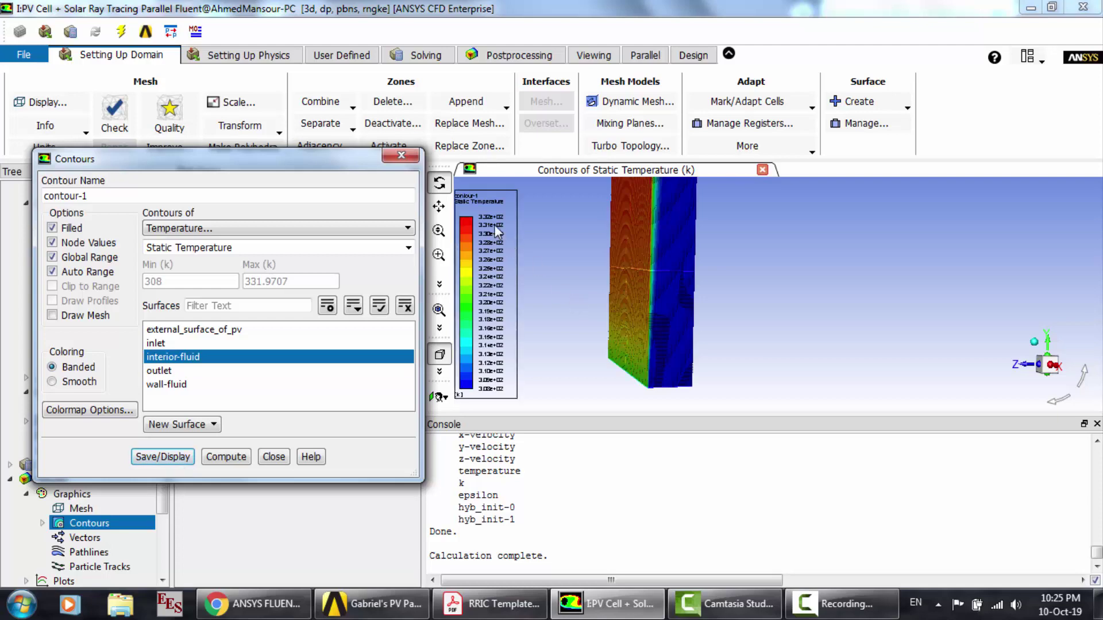
{"action": "left_click_drag", "start_coordinate": [674, 259], "coordinate": [719, 267]}
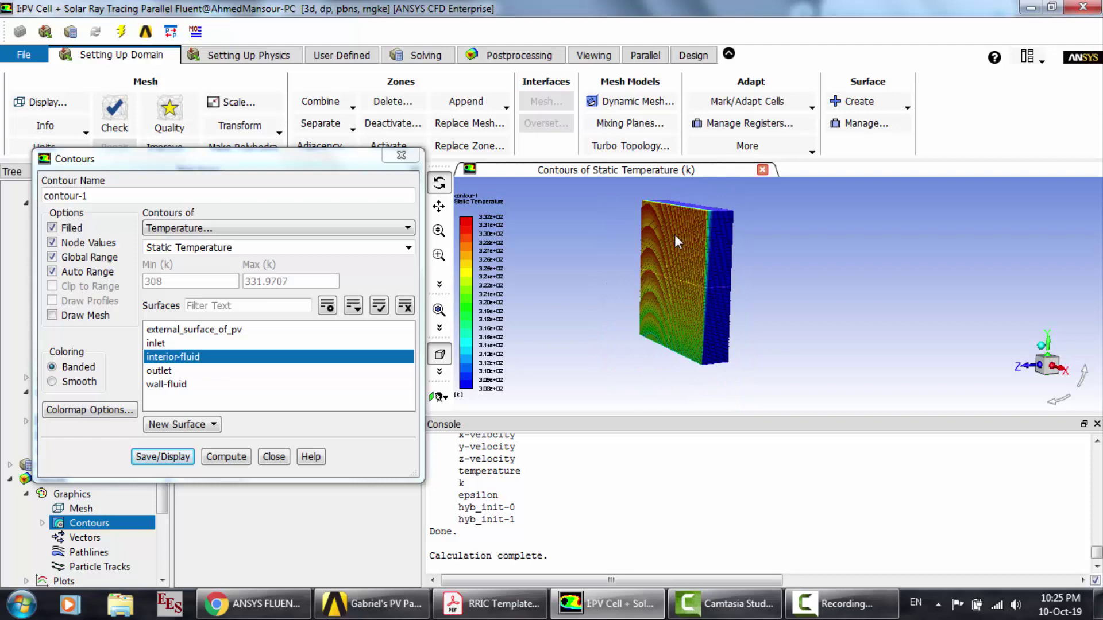
{"action": "scroll", "coordinate": [674, 234], "scroll_direction": "up", "scroll_amount": 2}
{"action": "left_click_drag", "start_coordinate": [701, 284], "coordinate": [683, 282]}
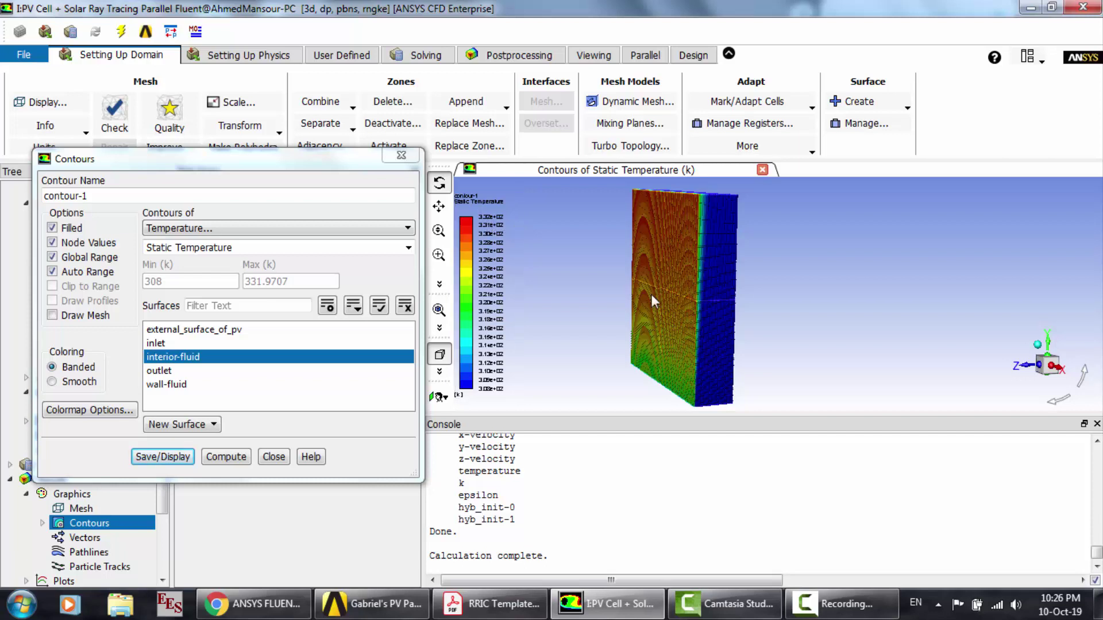
Step: Look up the temperature spectra for the case without ribs in Fig. 5 of the research paper, and return to Fluent
{"action": "left_click", "coordinate": [509, 609]}
{"action": "scroll", "coordinate": [481, 394], "scroll_direction": "down", "scroll_amount": 20}
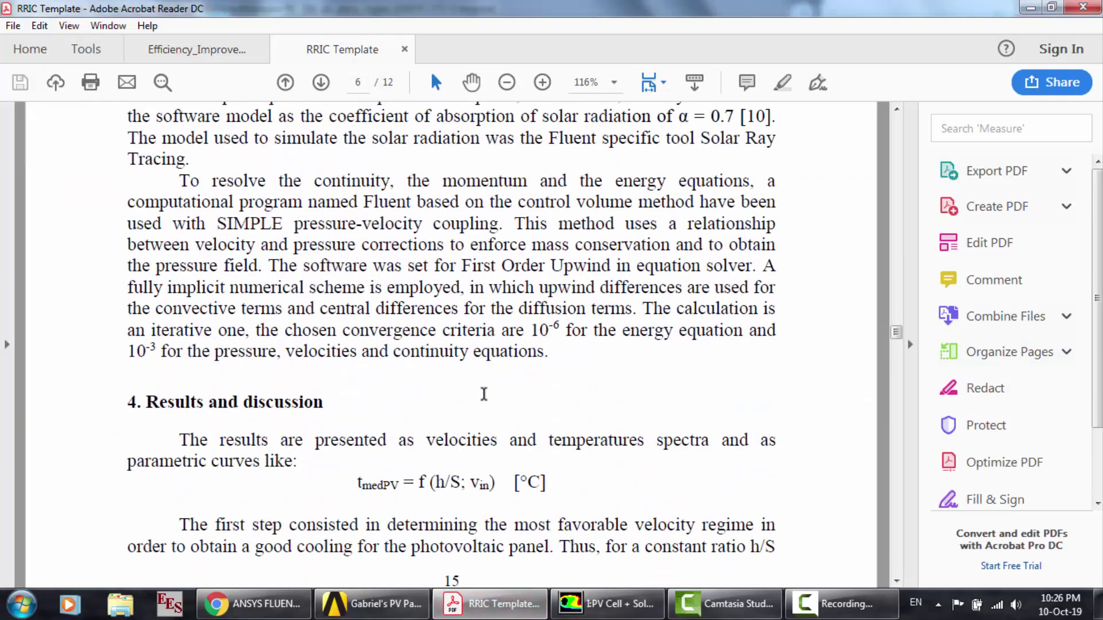
{"action": "scroll", "coordinate": [484, 394], "scroll_direction": "down", "scroll_amount": 20}
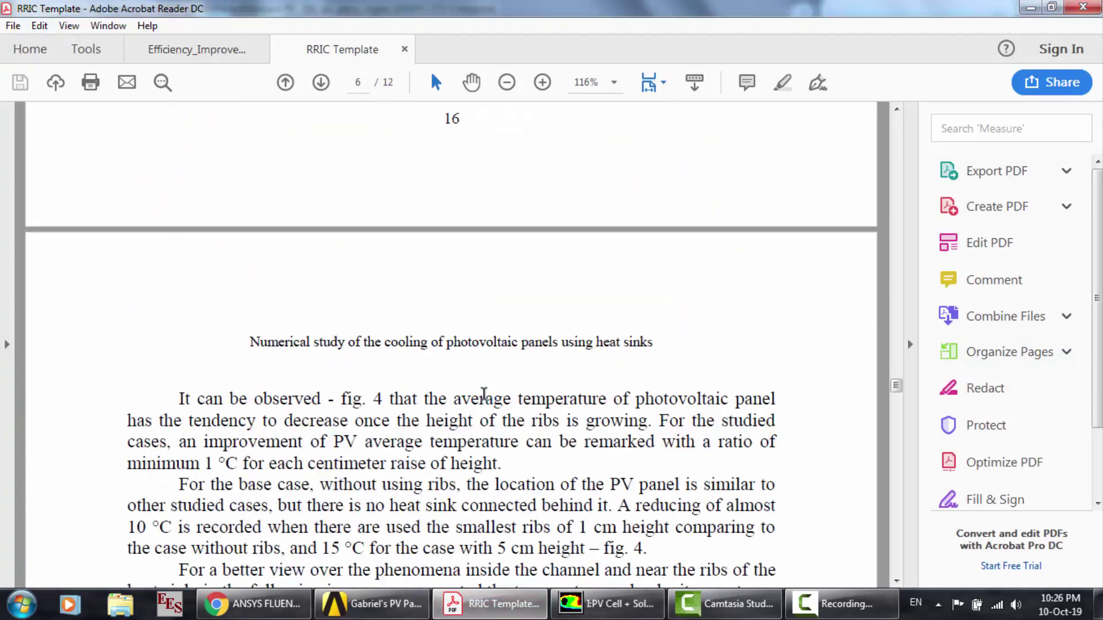
{"action": "scroll", "coordinate": [484, 394], "scroll_direction": "down", "scroll_amount": 5}
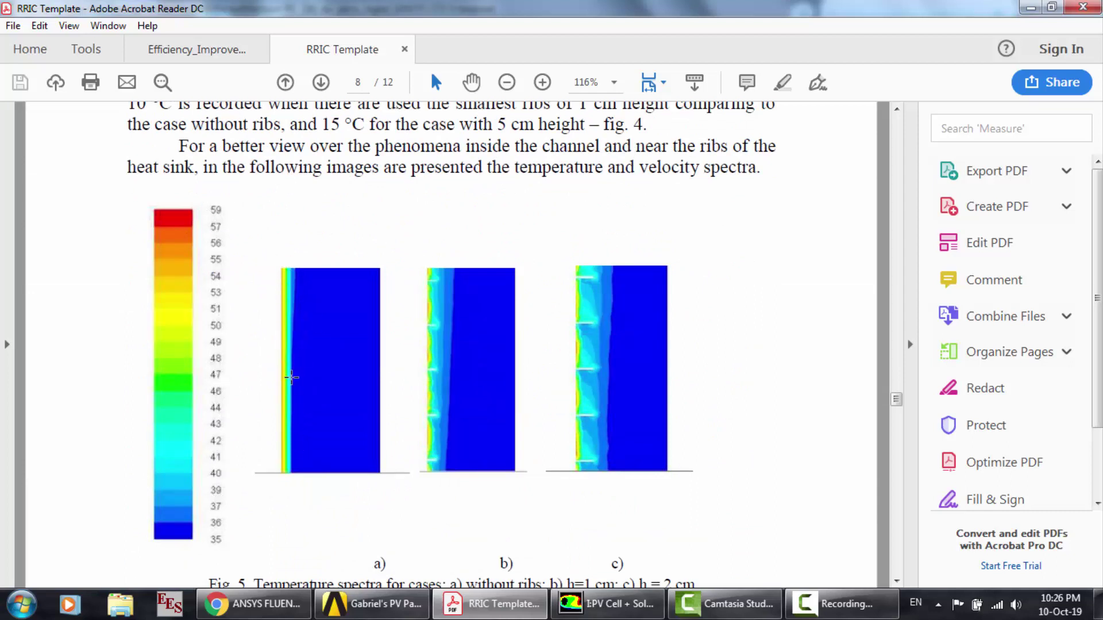
{"action": "scroll", "coordinate": [293, 454], "scroll_direction": "down", "scroll_amount": 1}
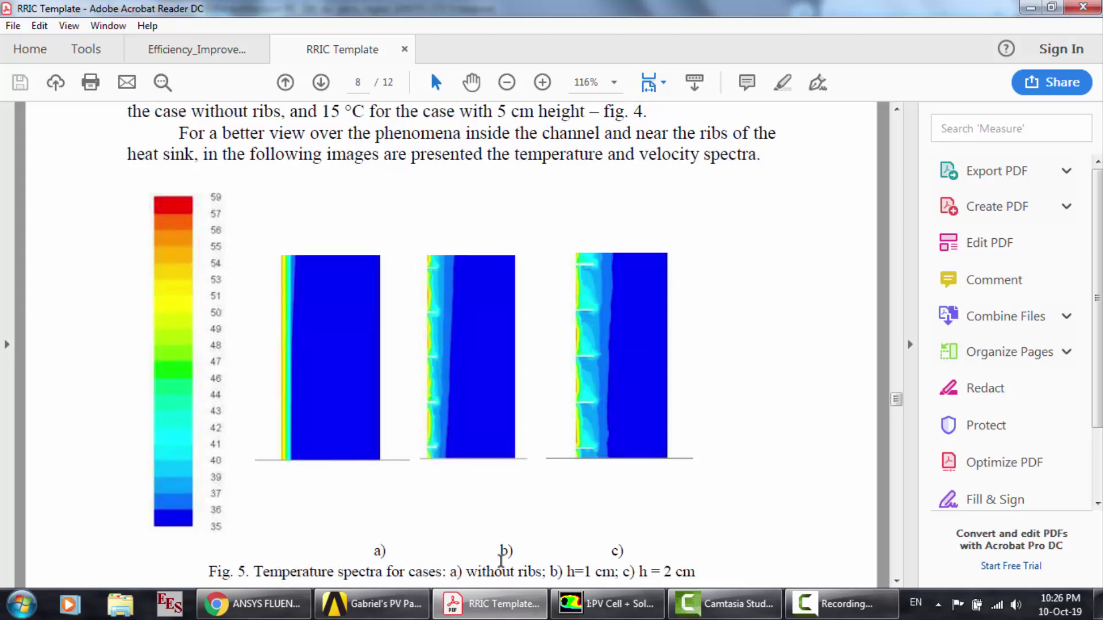
{"action": "left_click", "coordinate": [607, 604]}
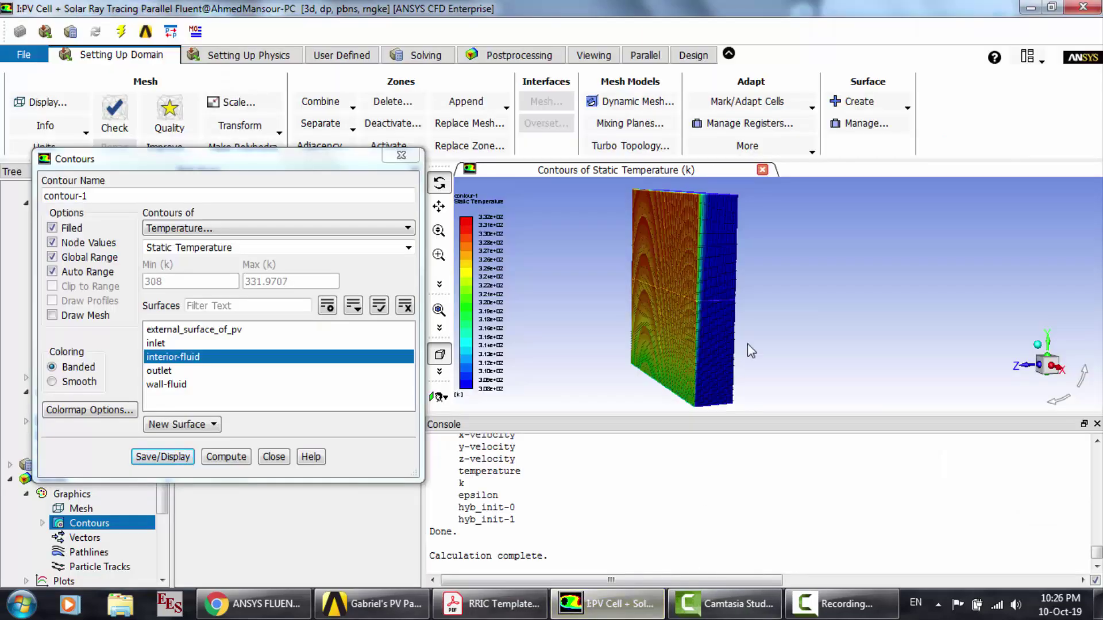
Step: Examine the static temperature contours from the side, focusing on the thermal layer beside the panel and at its upper edge
{"action": "left_click", "coordinate": [1062, 372]}
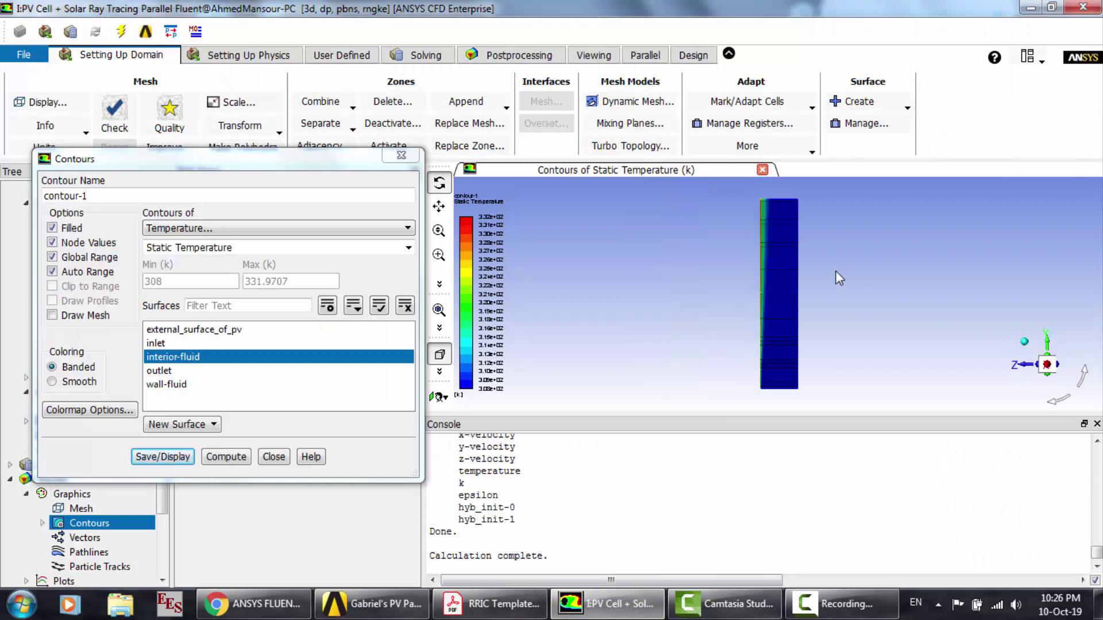
{"action": "scroll", "coordinate": [805, 390], "scroll_direction": "up", "scroll_amount": 2}
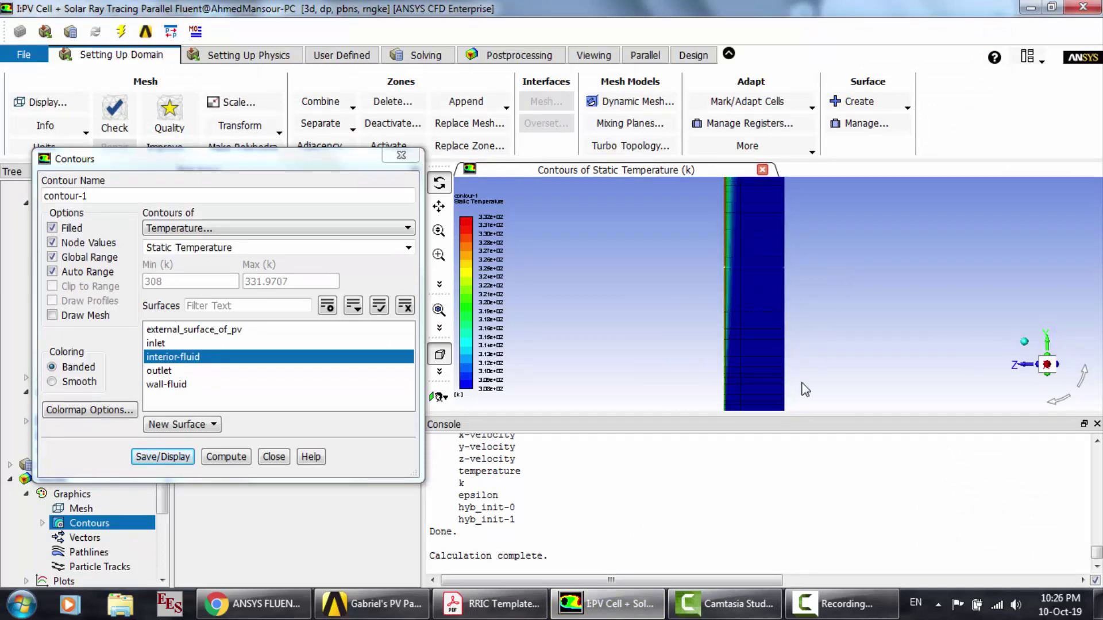
{"action": "scroll", "coordinate": [732, 258], "scroll_direction": "up", "scroll_amount": 2}
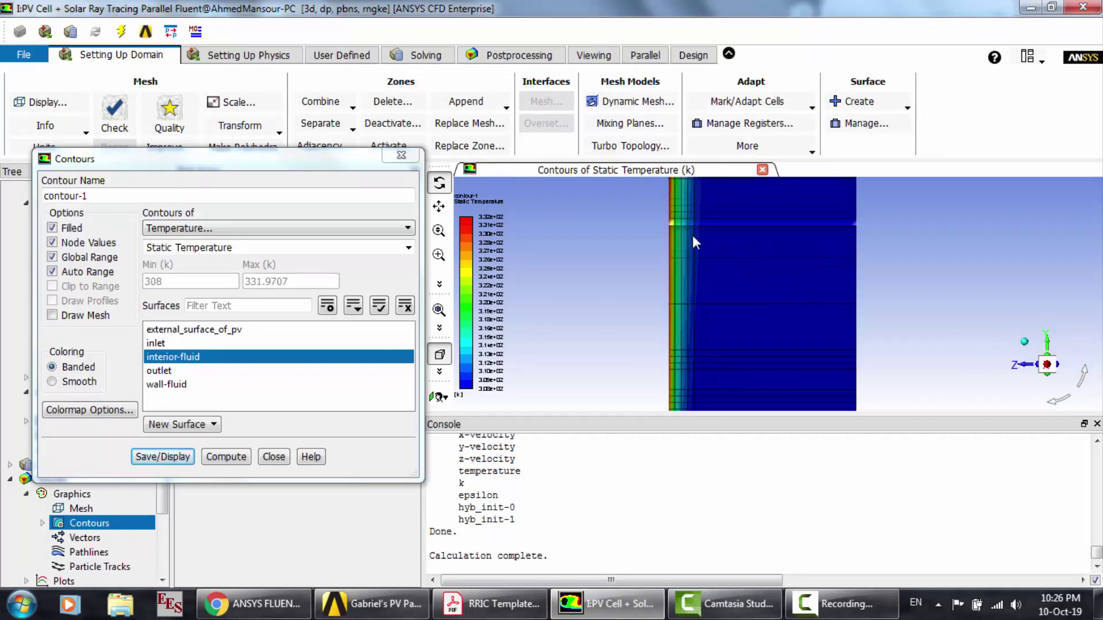
{"action": "scroll", "coordinate": [681, 240], "scroll_direction": "up", "scroll_amount": 1}
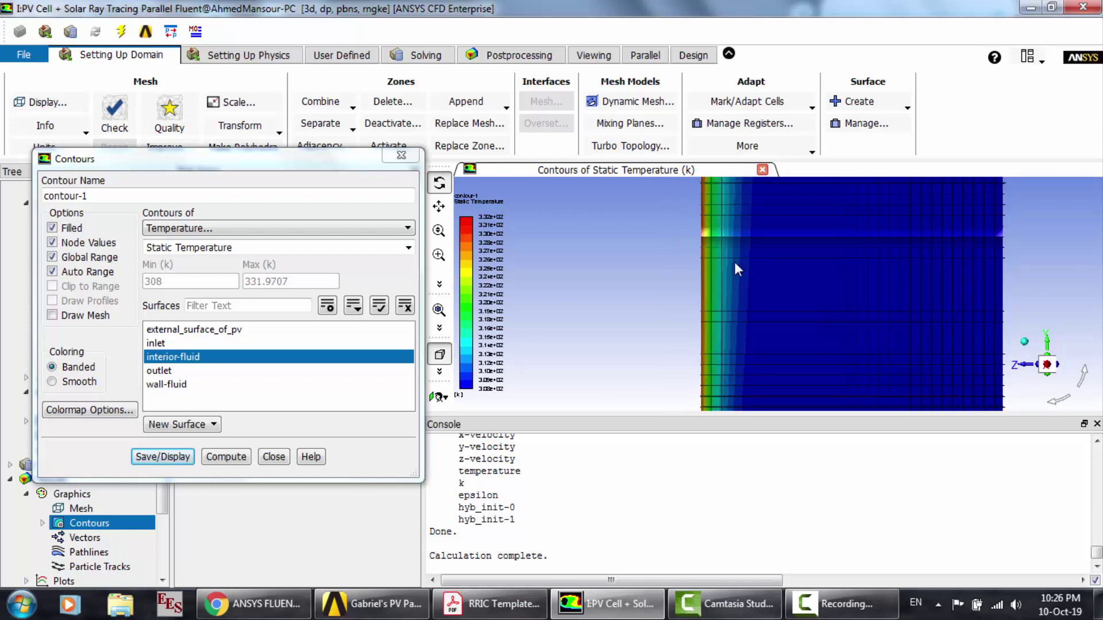
{"action": "scroll", "coordinate": [719, 257], "scroll_direction": "down", "scroll_amount": 3}
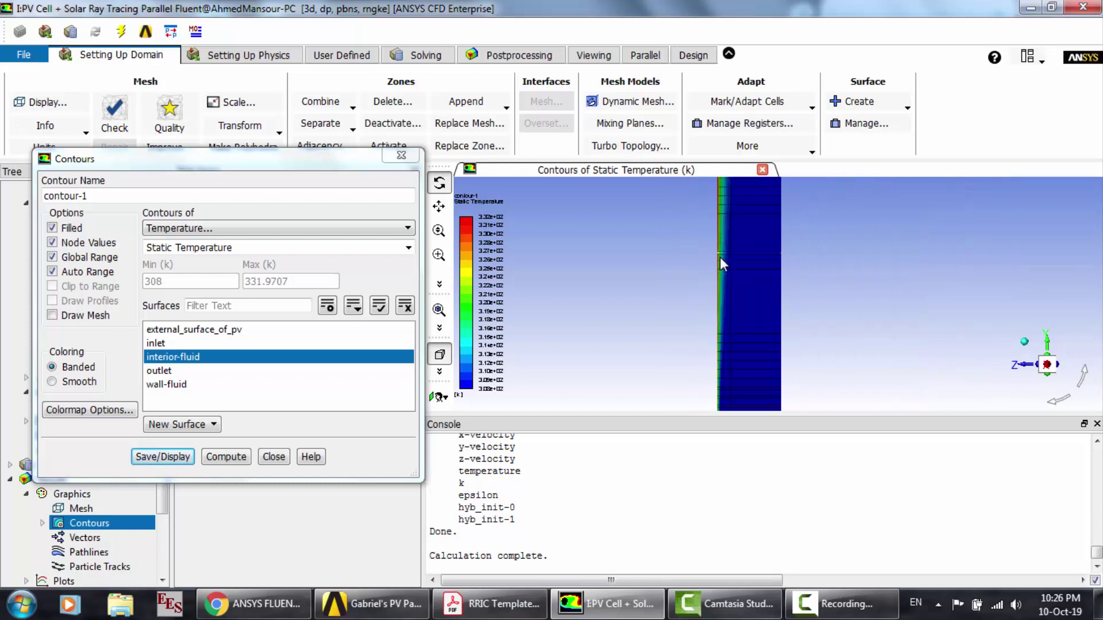
{"action": "scroll", "coordinate": [726, 184], "scroll_direction": "up", "scroll_amount": 1}
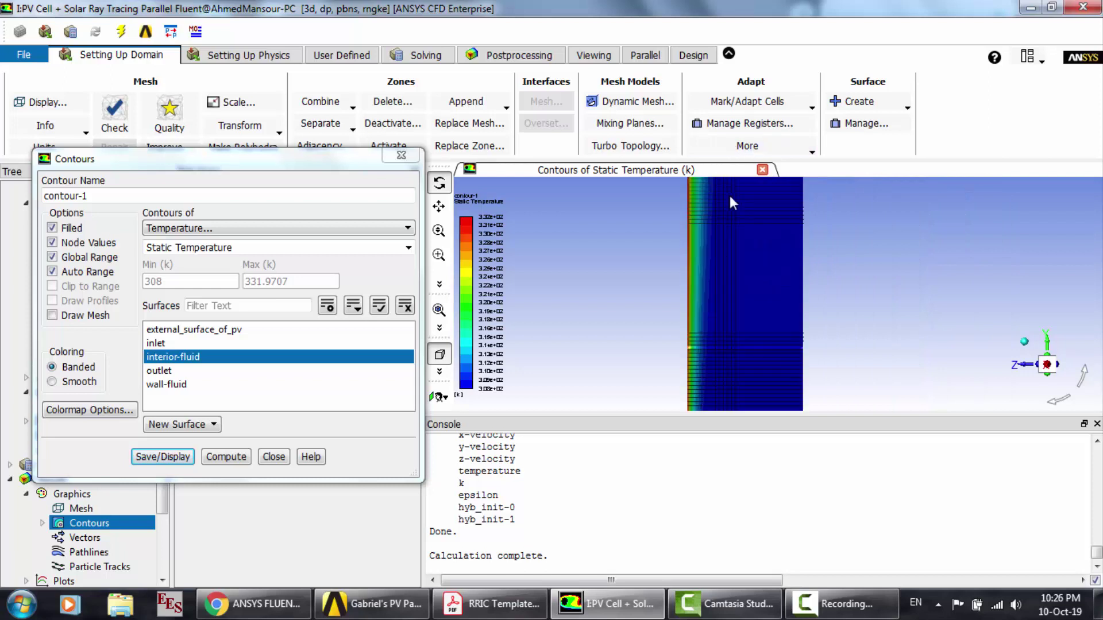
{"action": "scroll", "coordinate": [714, 295], "scroll_direction": "down", "scroll_amount": 2}
{"action": "scroll", "coordinate": [705, 187], "scroll_direction": "up", "scroll_amount": 2}
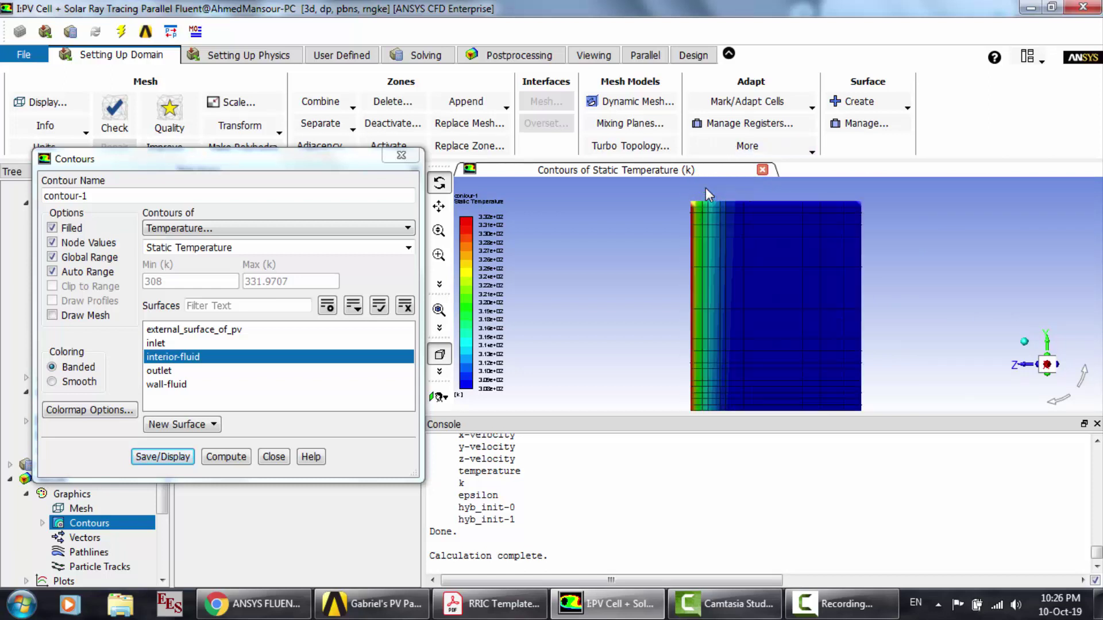
{"action": "scroll", "coordinate": [705, 187], "scroll_direction": "up", "scroll_amount": 1}
{"action": "scroll", "coordinate": [678, 232], "scroll_direction": "down", "scroll_amount": 2}
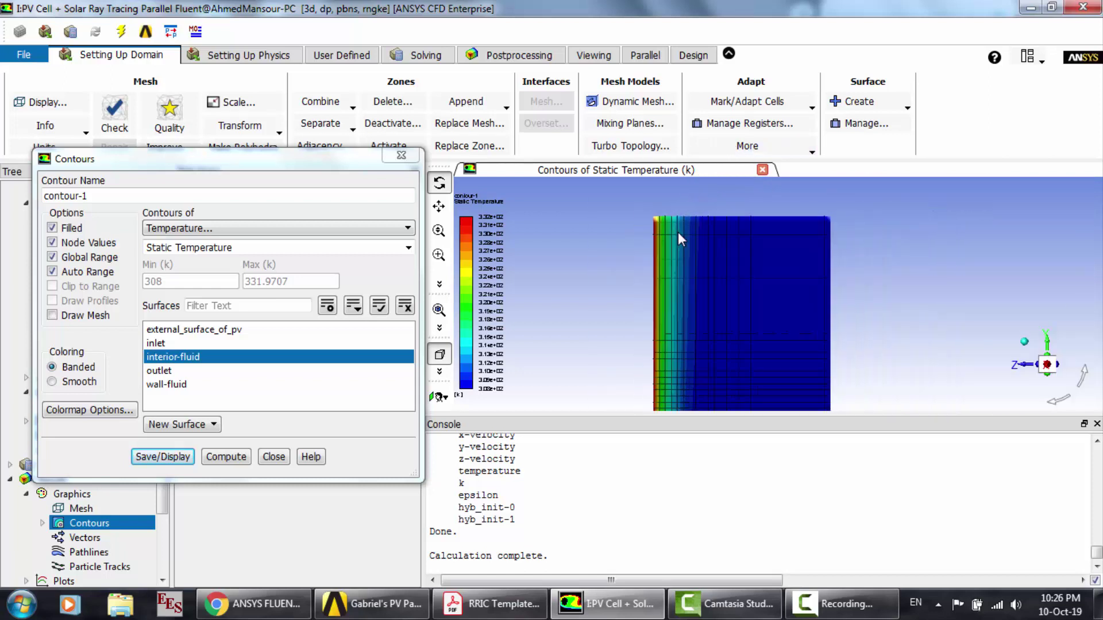
{"action": "left_click_drag", "start_coordinate": [678, 232], "coordinate": [801, 313]}
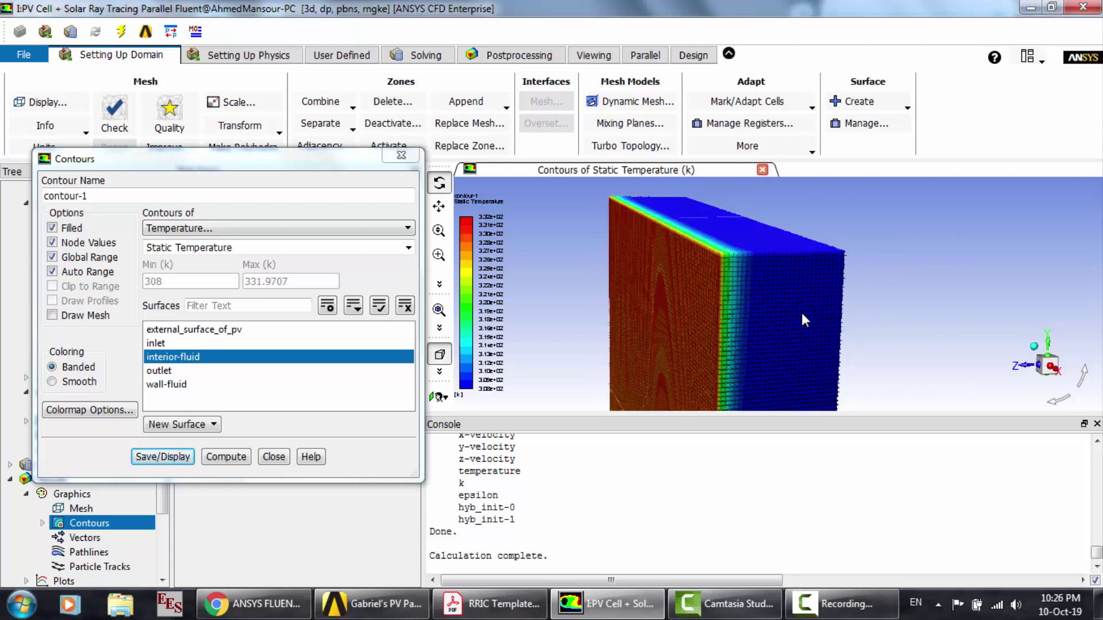
{"action": "scroll", "coordinate": [703, 229], "scroll_direction": "up", "scroll_amount": 1}
{"action": "scroll", "coordinate": [703, 229], "scroll_direction": "down", "scroll_amount": 3}
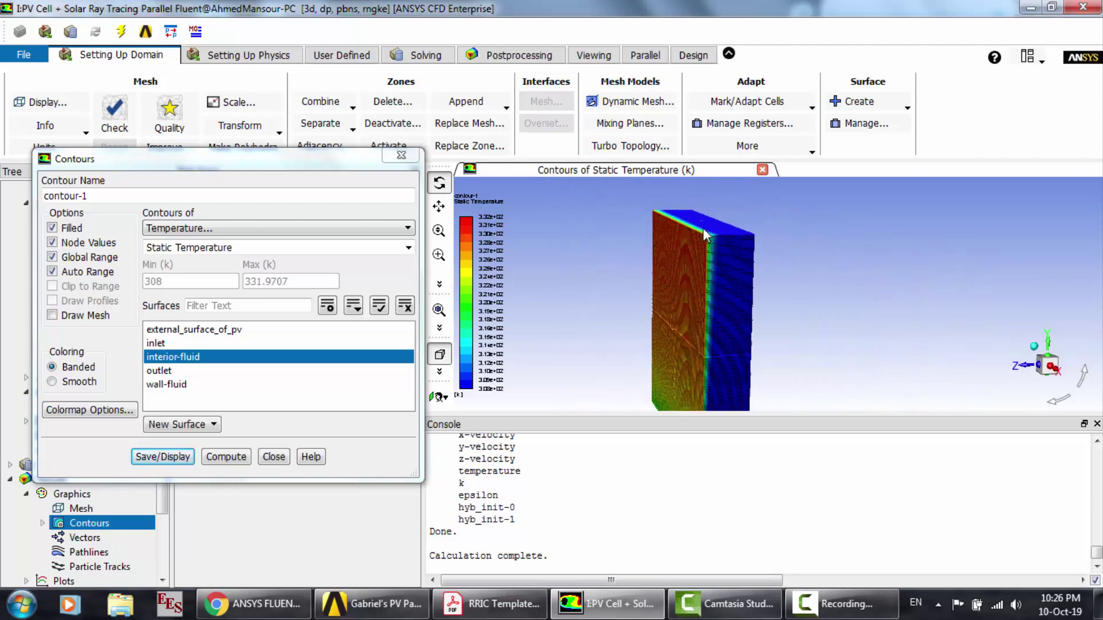
{"action": "scroll", "coordinate": [705, 234], "scroll_direction": "down", "scroll_amount": 1}
Step: Compare the paper's Fig. 5 temperature scale with the static temperature legend in Fluent
{"action": "left_click", "coordinate": [491, 604]}
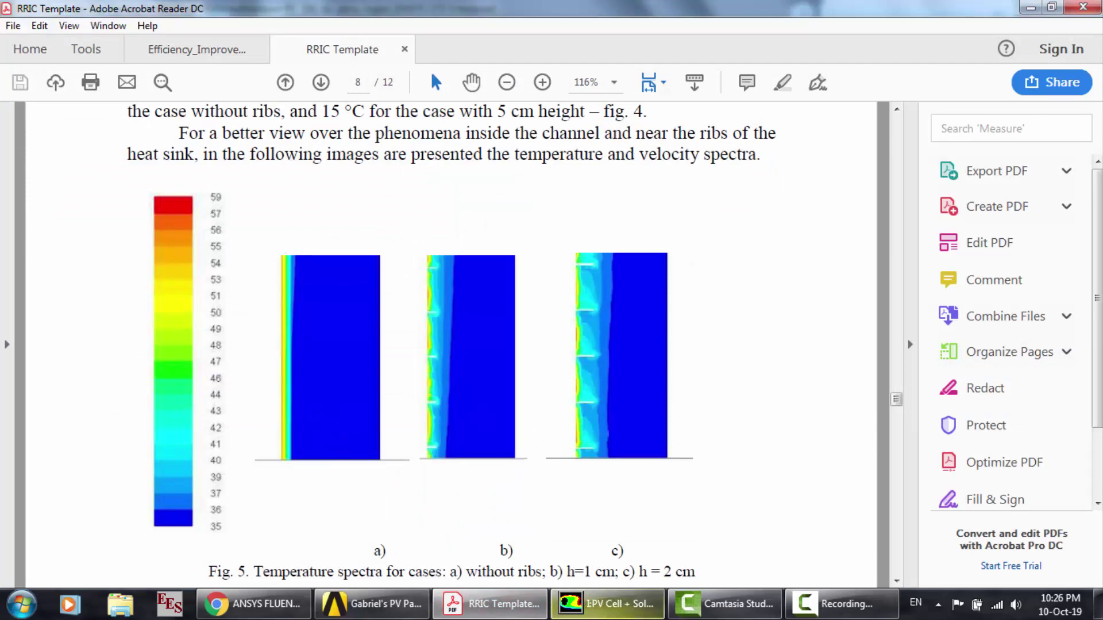
{"action": "left_click", "coordinate": [606, 603]}
{"action": "left_click_drag", "start_coordinate": [682, 292], "coordinate": [654, 280]}
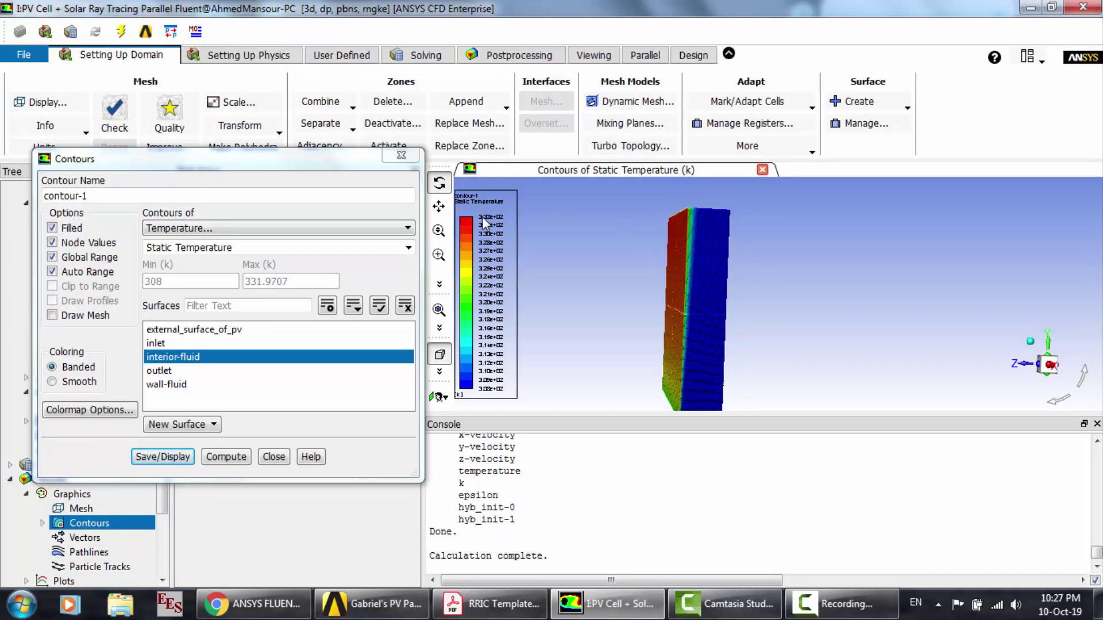
Step: Close the contour settings for the static temperature plot and save the project
{"action": "left_click_drag", "start_coordinate": [677, 260], "coordinate": [803, 301]}
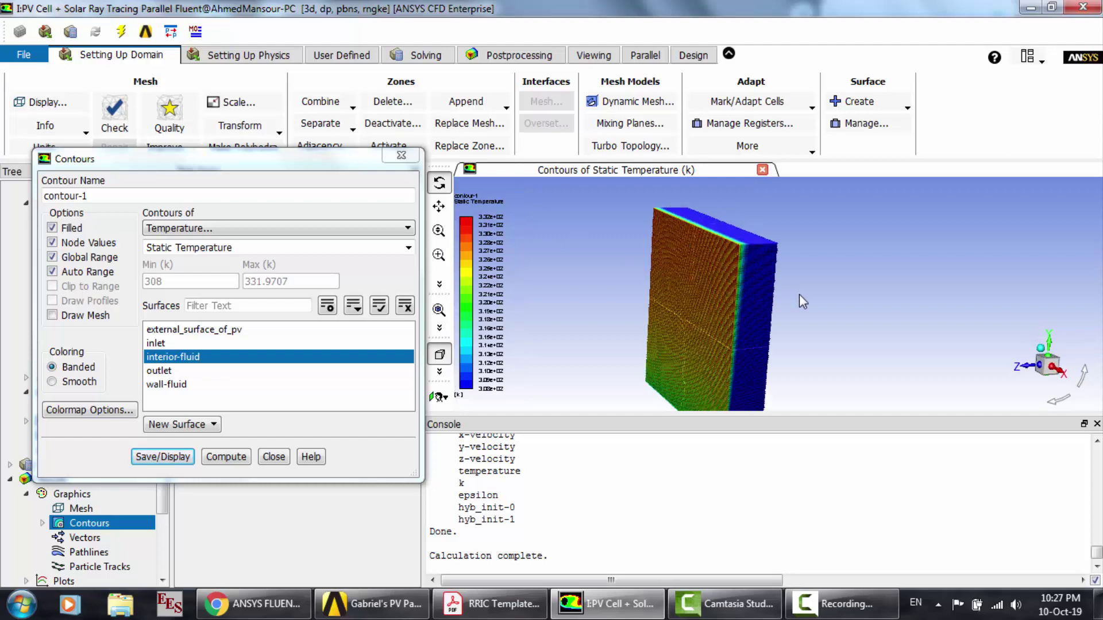
{"action": "left_click", "coordinate": [274, 457]}
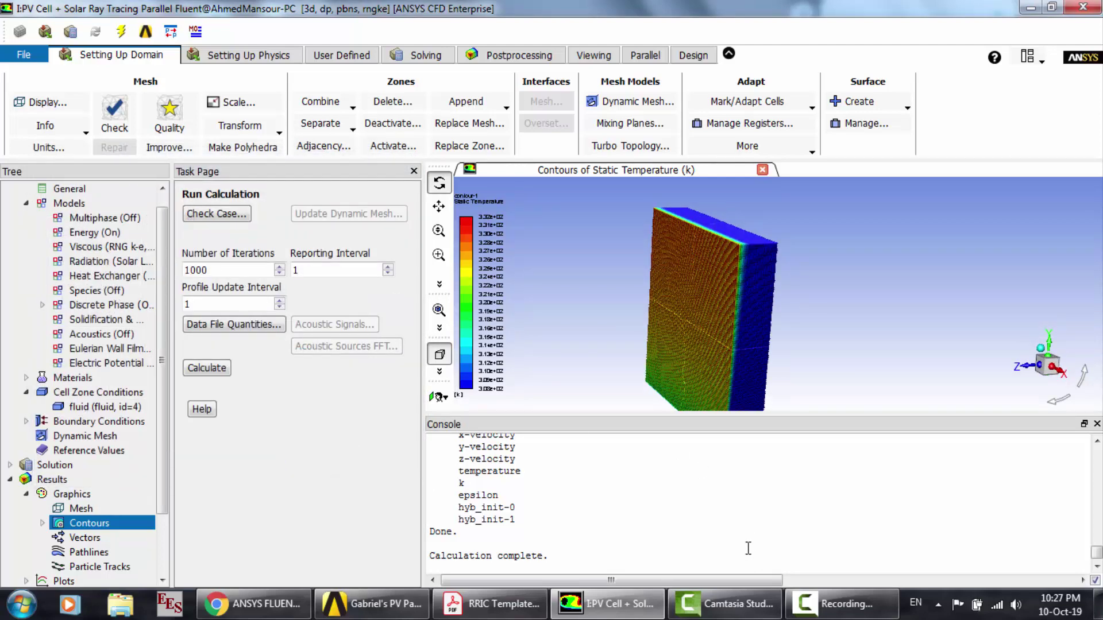
{"action": "left_click", "coordinate": [23, 56]}
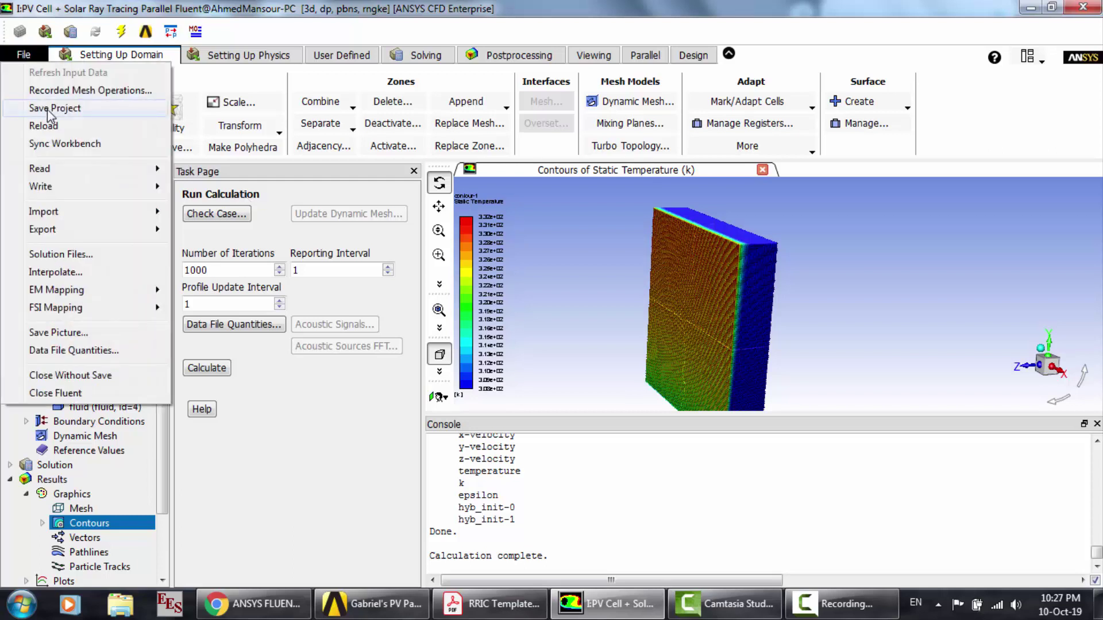
{"action": "left_click", "coordinate": [50, 110]}
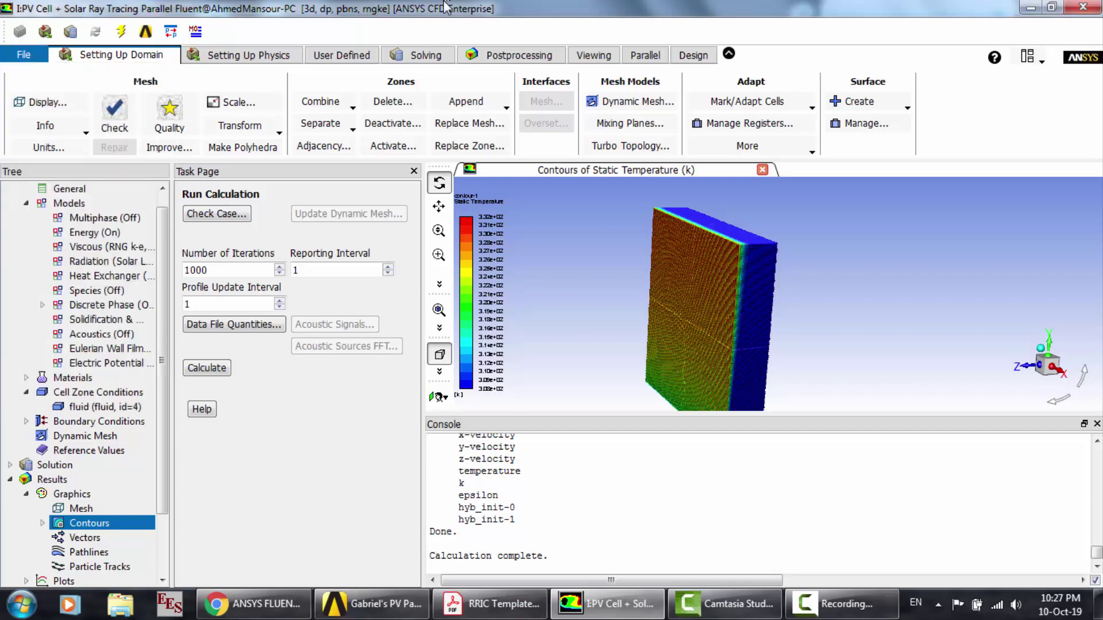
Step: Quit Fluent, using the settings changes for the current calculation only
{"action": "left_click", "coordinate": [1084, 7]}
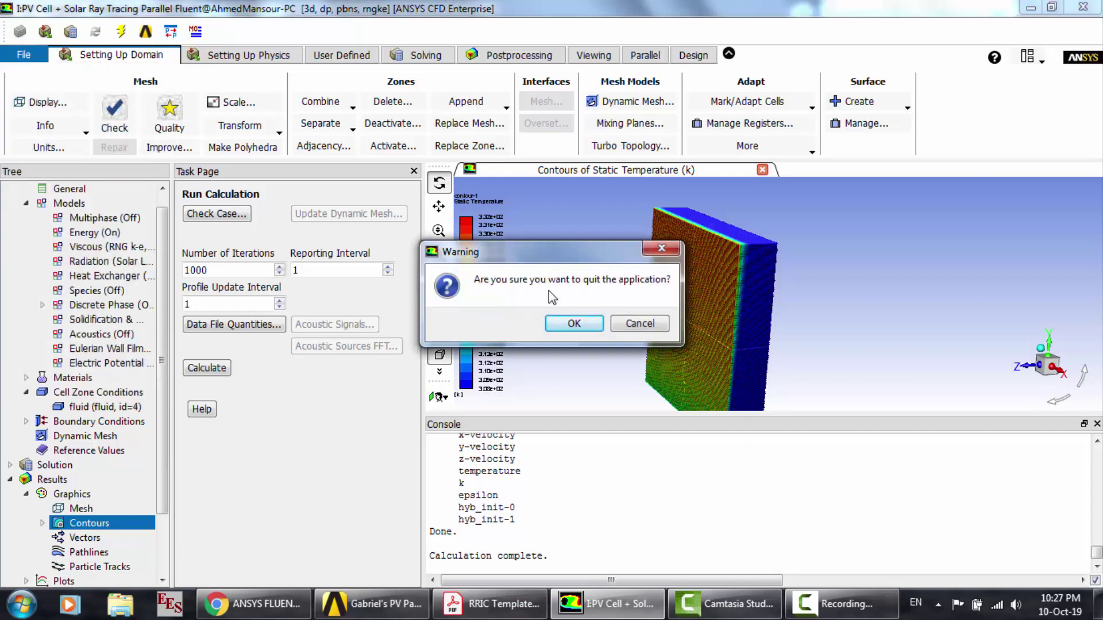
{"action": "left_click", "coordinate": [573, 322]}
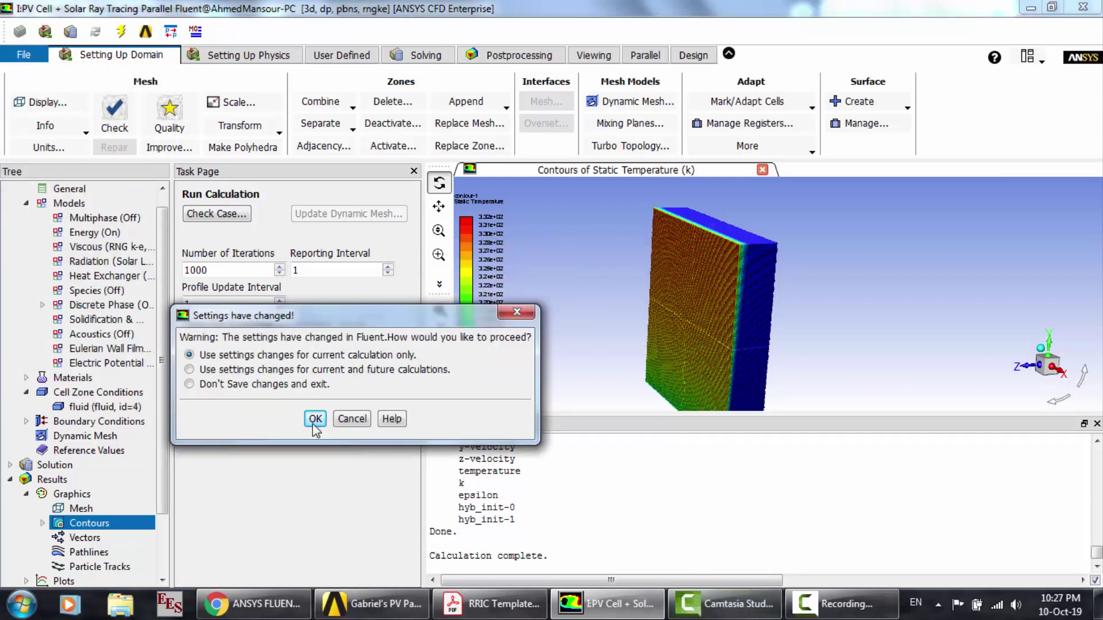
{"action": "key", "text": "Return"}
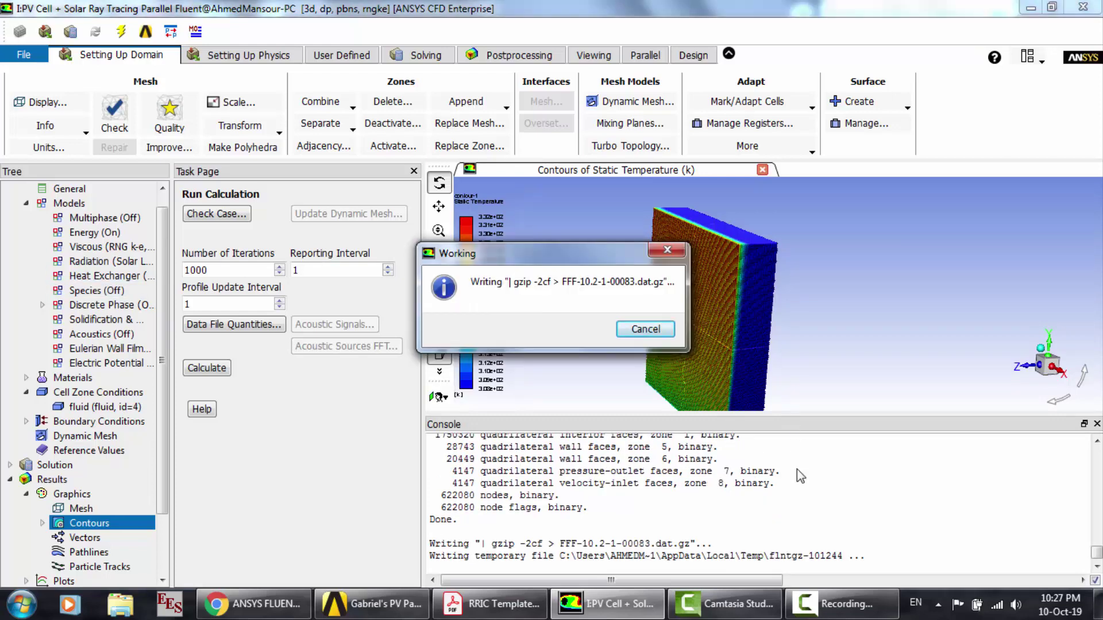
{"action": "left_click", "coordinate": [841, 604]}
{"action": "left_click", "coordinate": [1025, 528]}
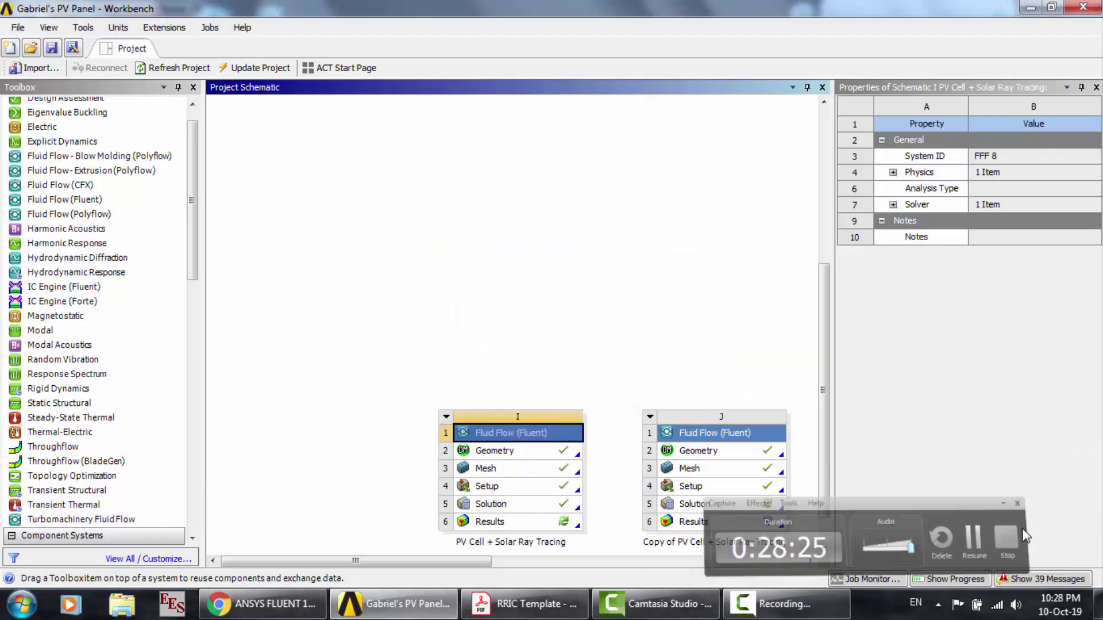
Step: Open the geometry of the copied PV Cell + Solar Ray Tracing system in DesignModeler, consulting the temperature spectra in the paper's Fig. 5
{"action": "double_click", "coordinate": [699, 451]}
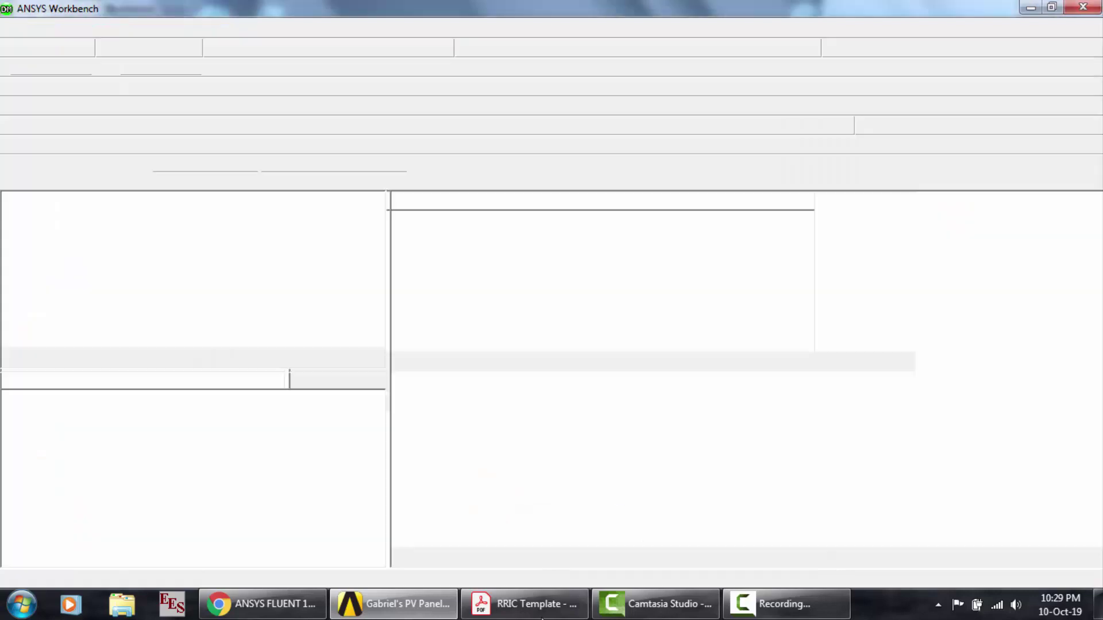
{"action": "left_click", "coordinate": [535, 607]}
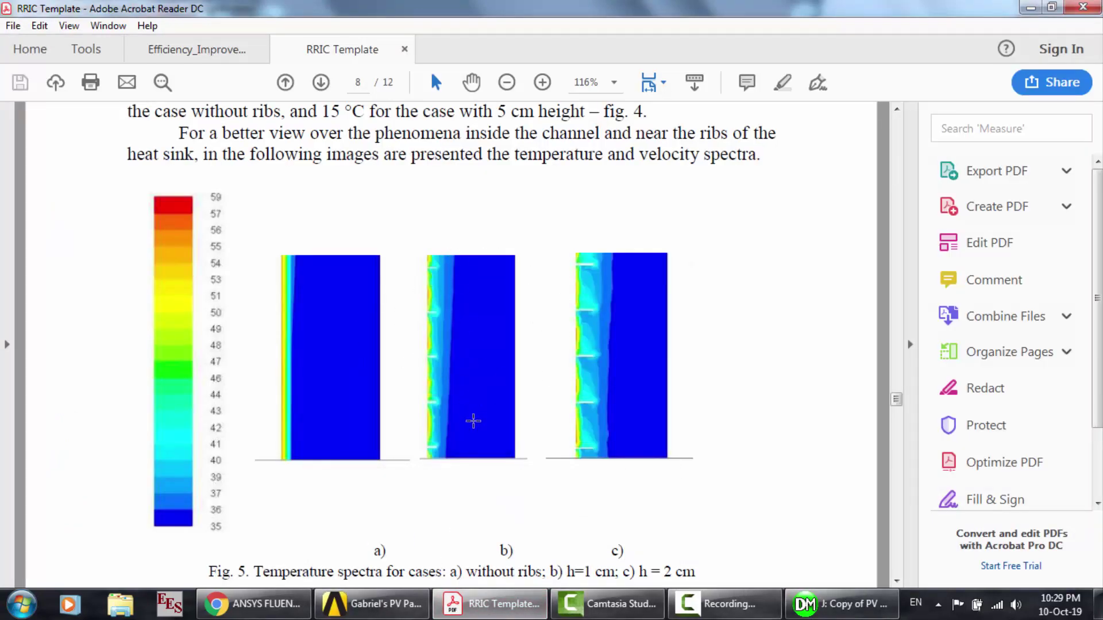
{"action": "left_click", "coordinate": [807, 606]}
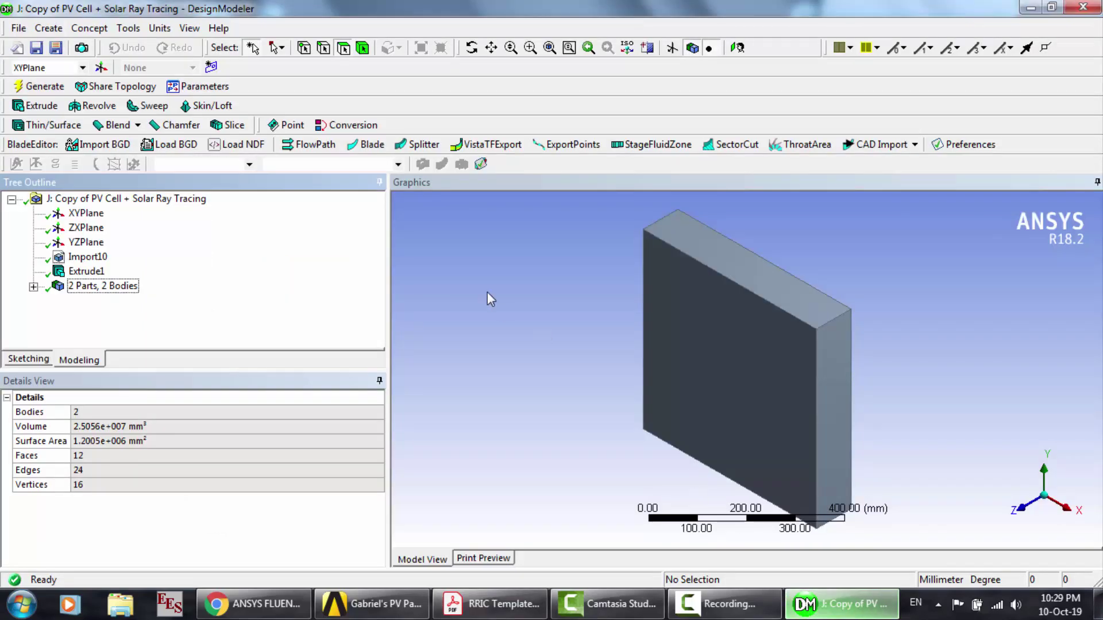
Step: Examine the details of Extrude1, the list of bodies and the side shape of the fluid domain
{"action": "left_click", "coordinate": [78, 276]}
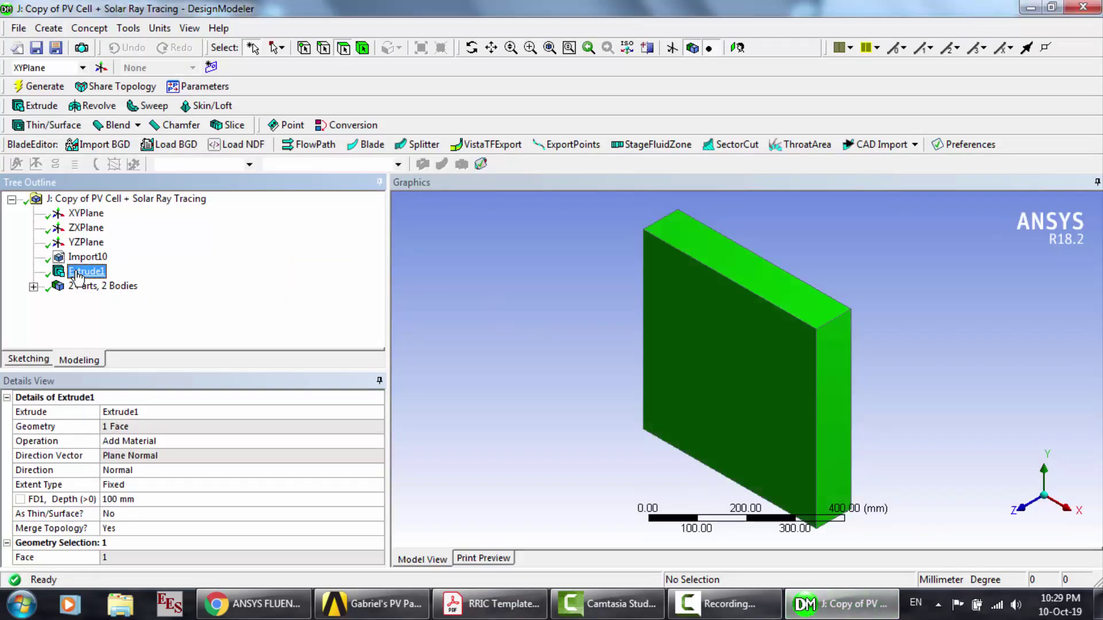
{"action": "left_click", "coordinate": [33, 287]}
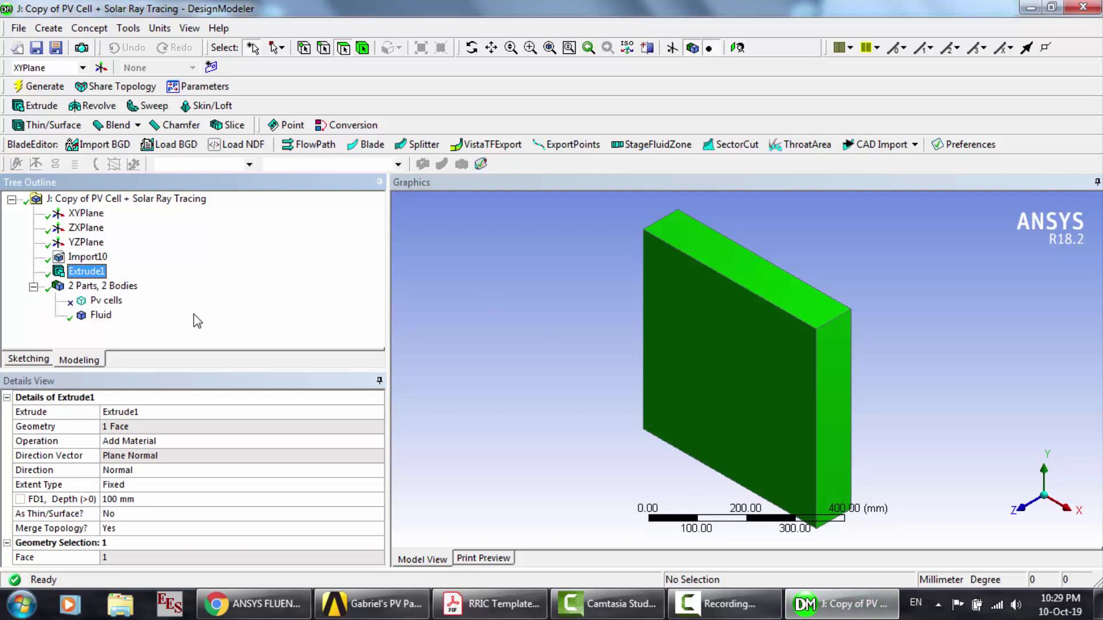
{"action": "left_click", "coordinate": [539, 338]}
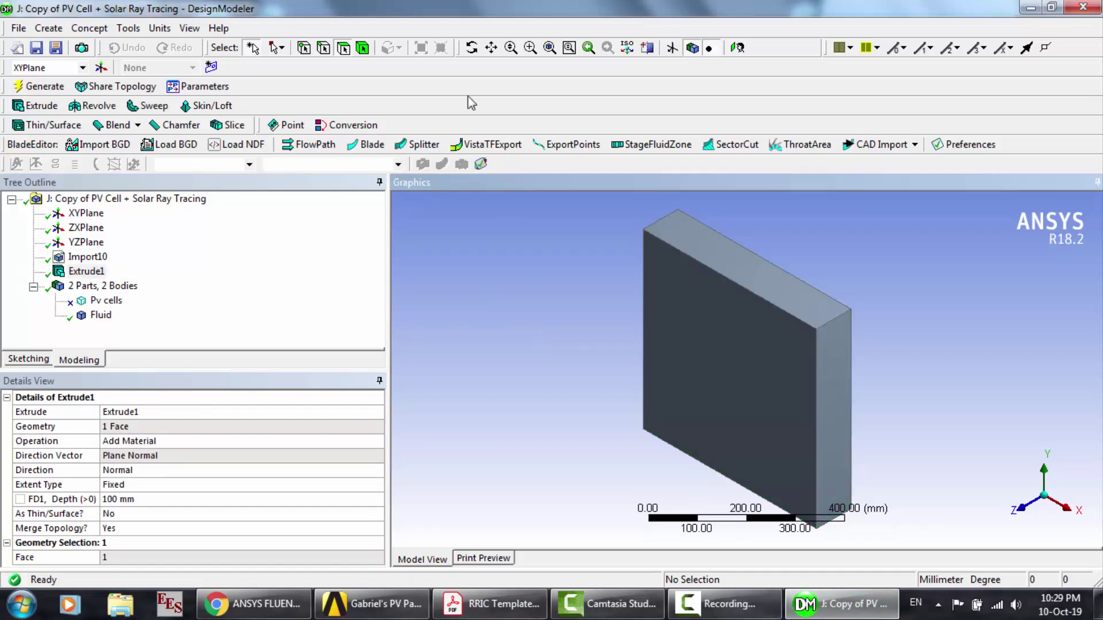
{"action": "left_click", "coordinate": [471, 47]}
{"action": "left_click_drag", "start_coordinate": [662, 355], "coordinate": [608, 337]}
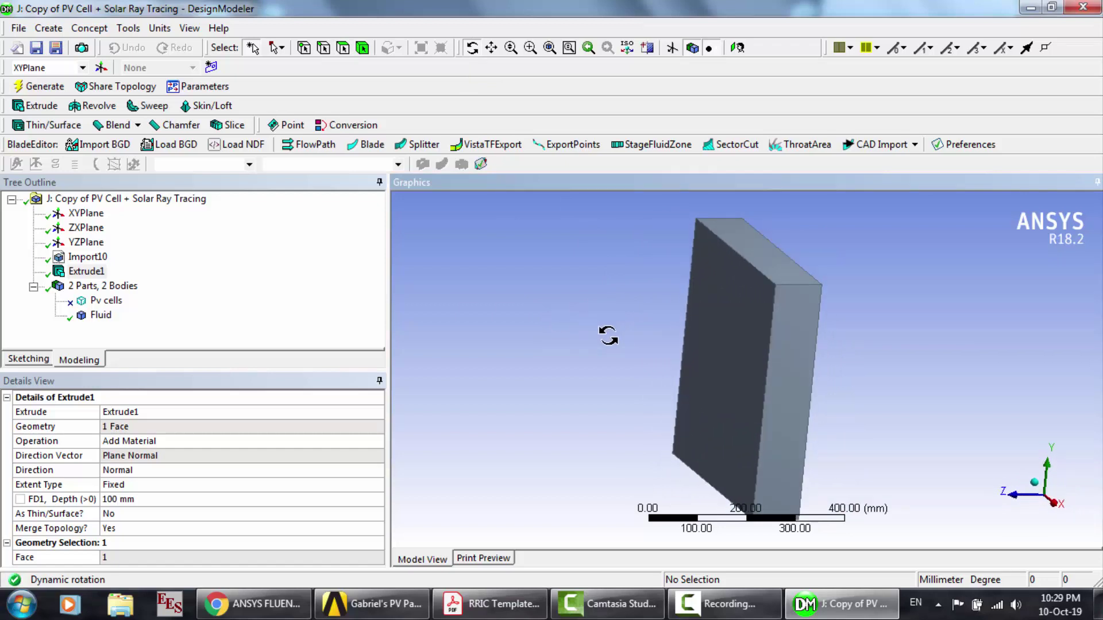
{"action": "scroll", "coordinate": [743, 305], "scroll_direction": "up", "scroll_amount": 3}
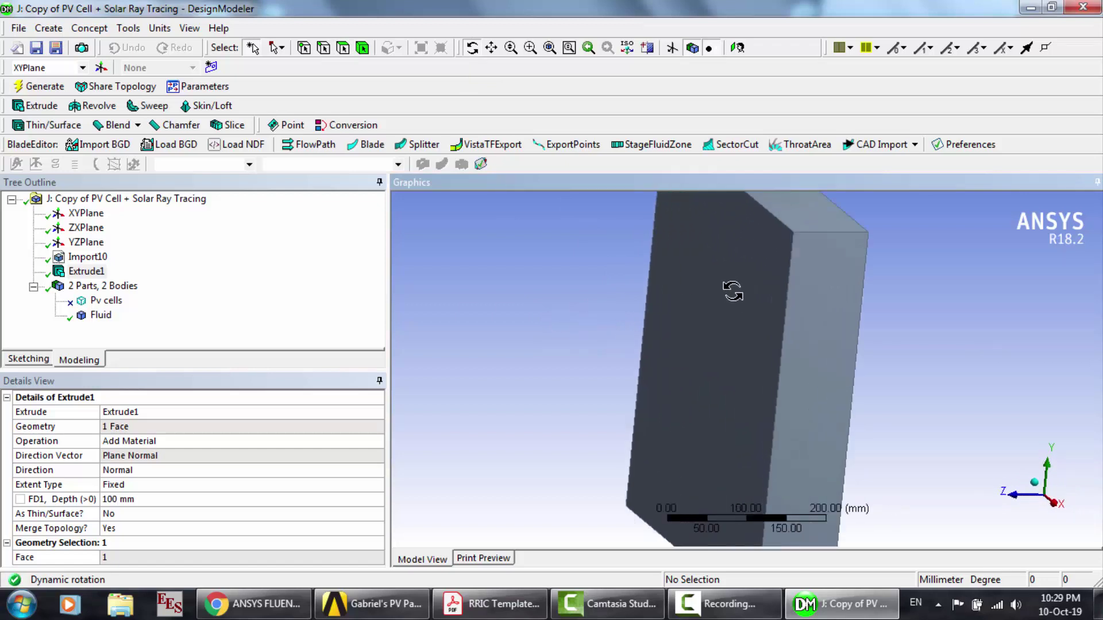
{"action": "left_click_drag", "start_coordinate": [723, 297], "coordinate": [713, 300]}
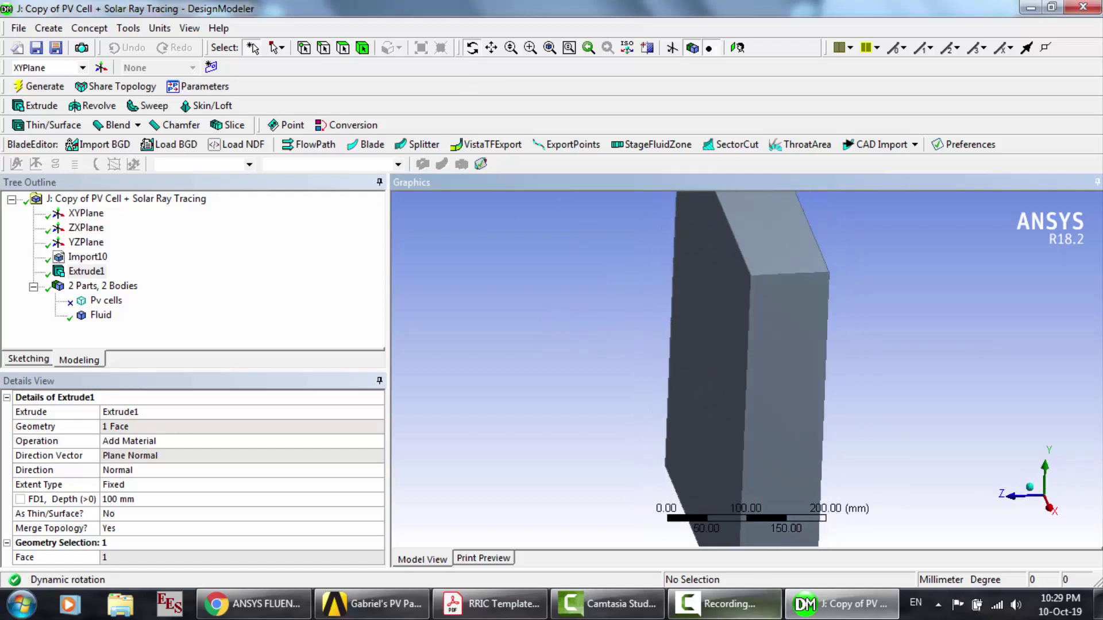
{"action": "left_click", "coordinate": [727, 604]}
{"action": "left_click", "coordinate": [1011, 522]}
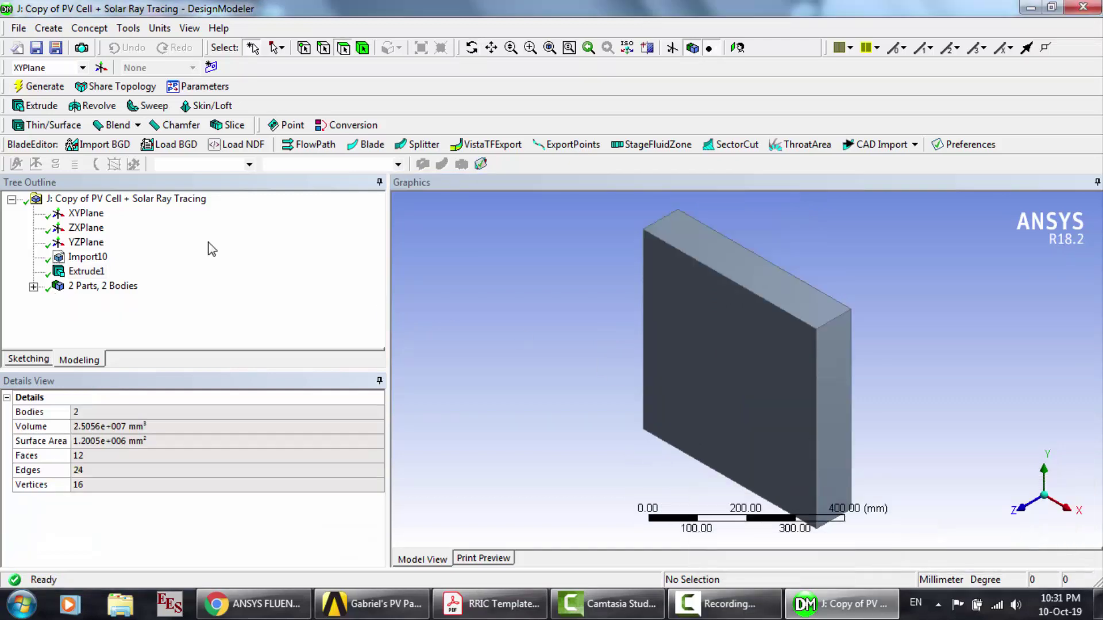
Step: Delete the Extrude1 feature that forms the fluid domain and unsuppress the Pv cells body
{"action": "left_click", "coordinate": [87, 258]}
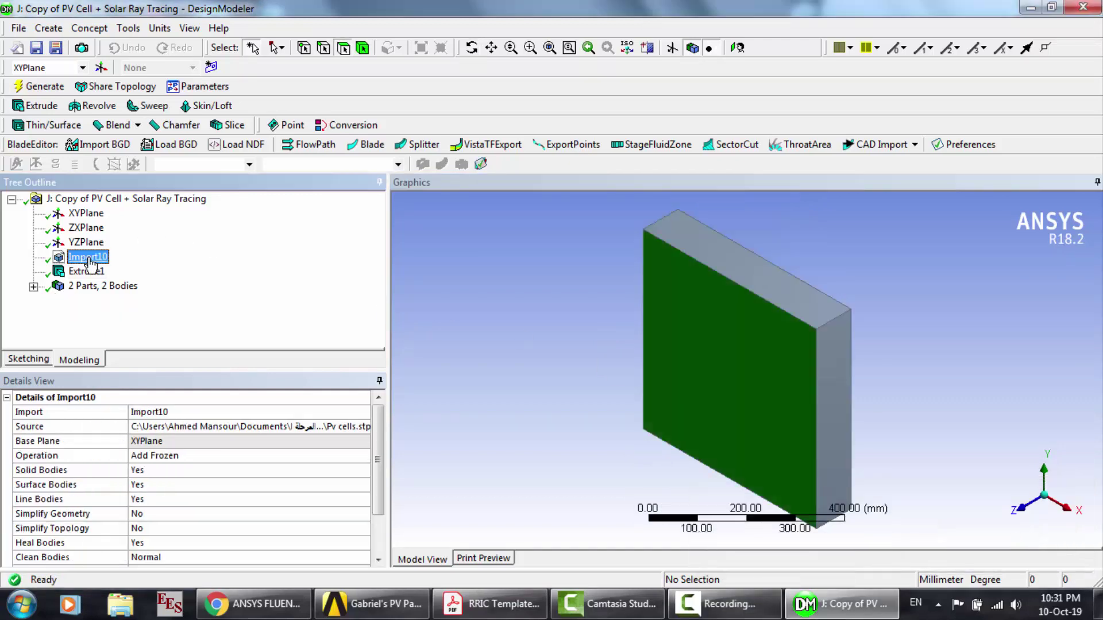
{"action": "left_click", "coordinate": [82, 273]}
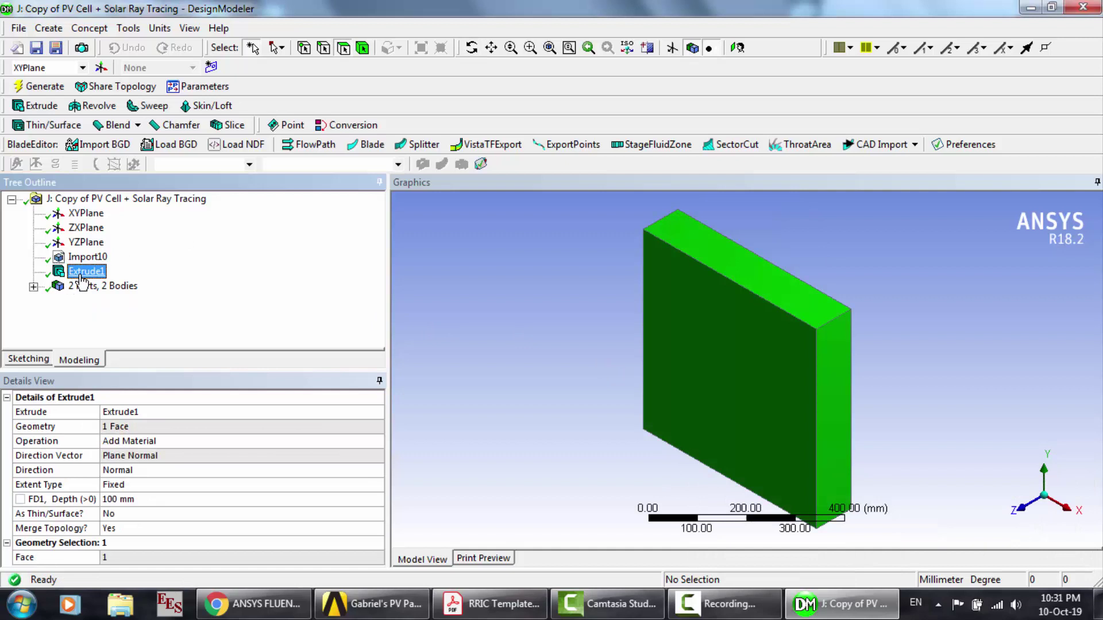
{"action": "left_click", "coordinate": [33, 287]}
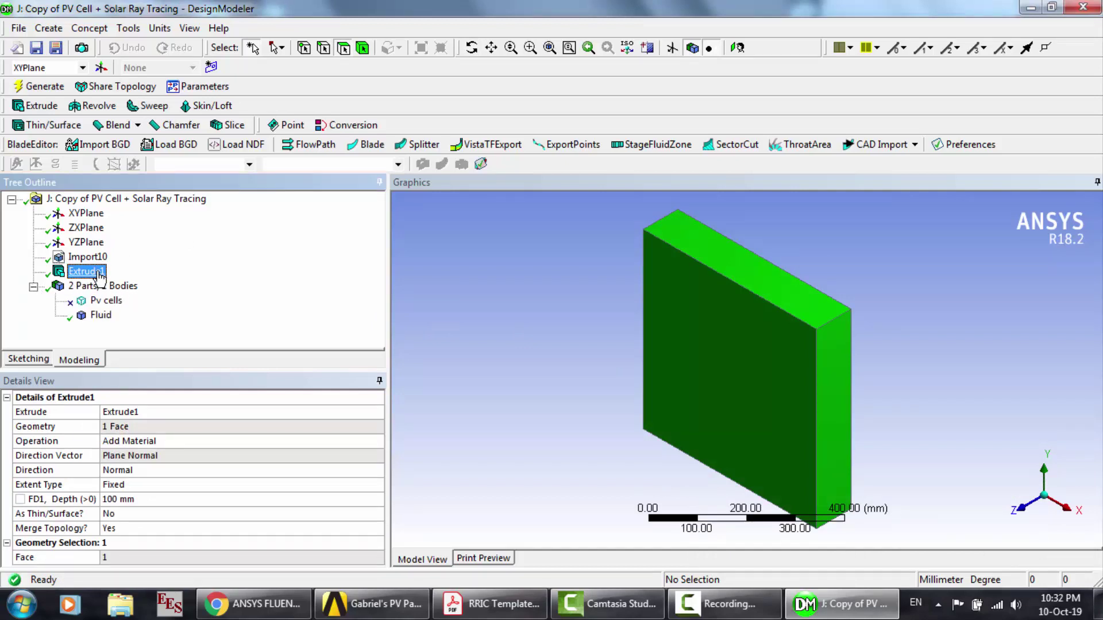
{"action": "key", "text": "Delete"}
{"action": "key", "text": "Return"}
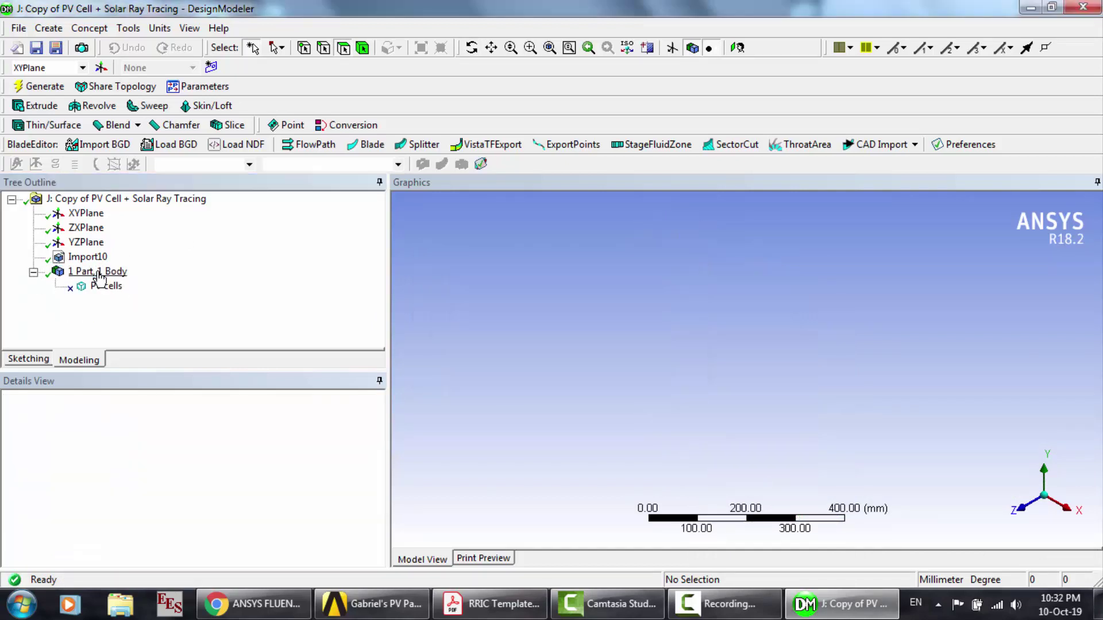
{"action": "right_click", "coordinate": [98, 286]}
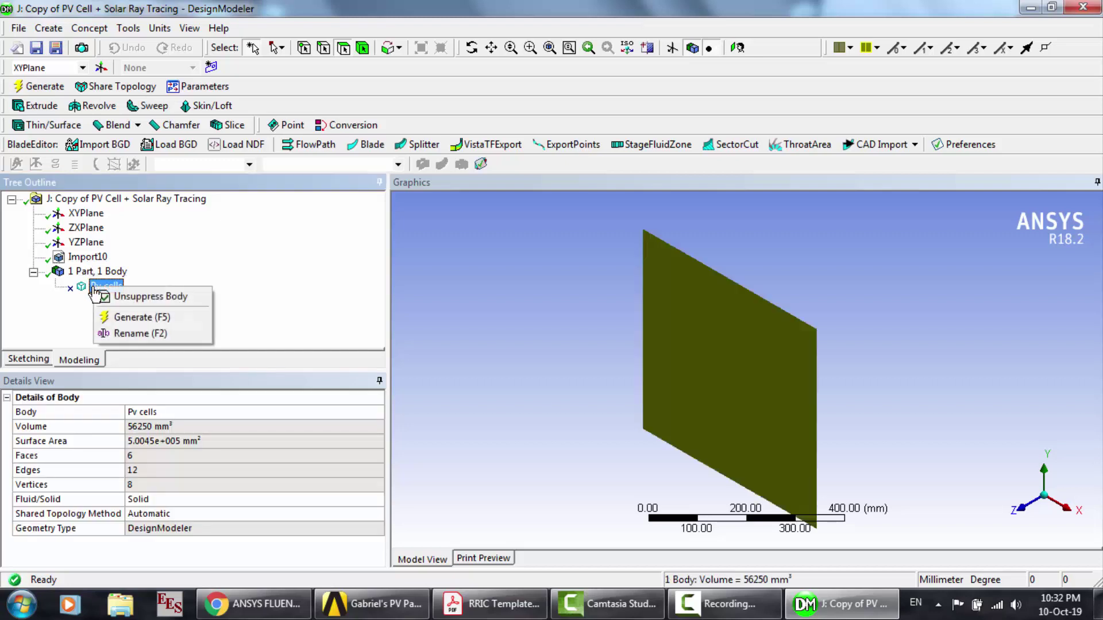
{"action": "left_click", "coordinate": [118, 297]}
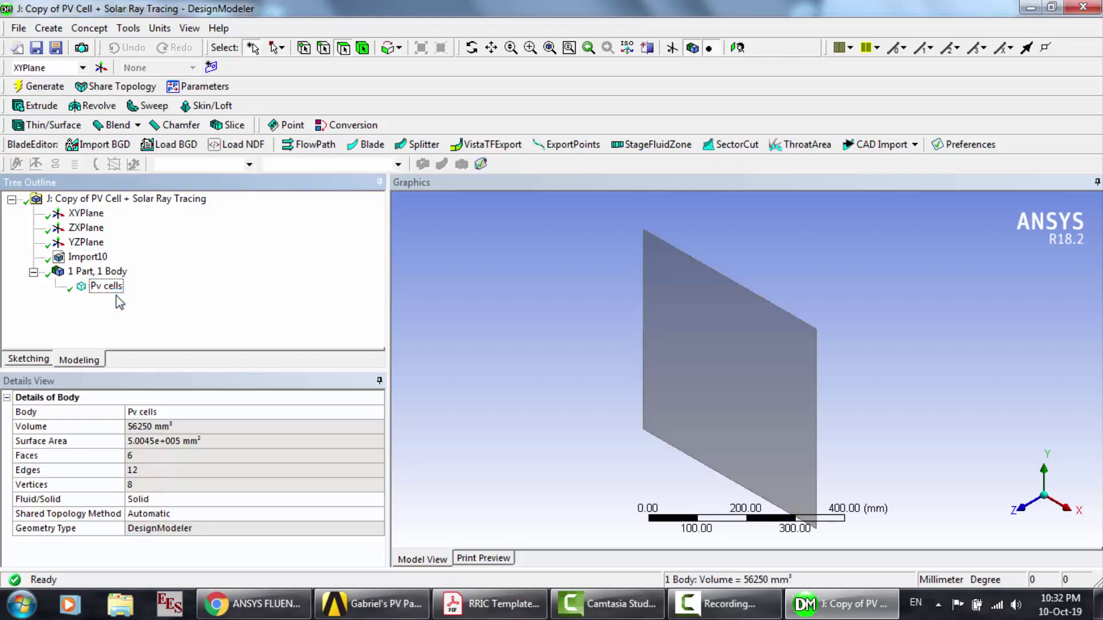
Step: Create and generate a new plane based on YZPlane, with no transform
{"action": "left_click", "coordinate": [471, 48]}
{"action": "left_click_drag", "start_coordinate": [702, 341], "coordinate": [603, 320]}
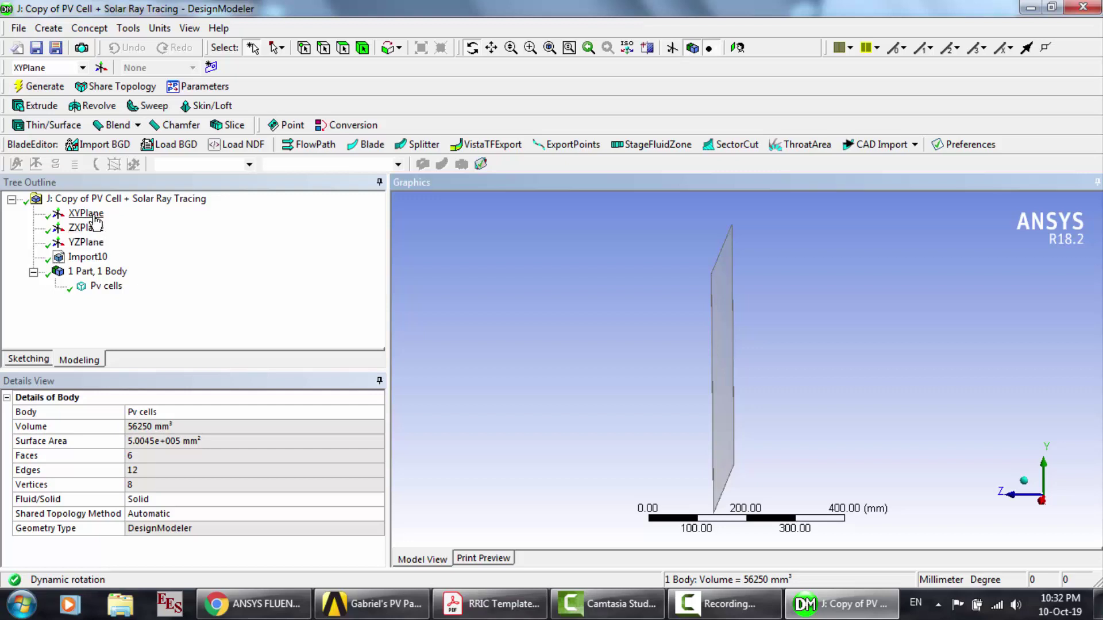
{"action": "left_click", "coordinate": [98, 245]}
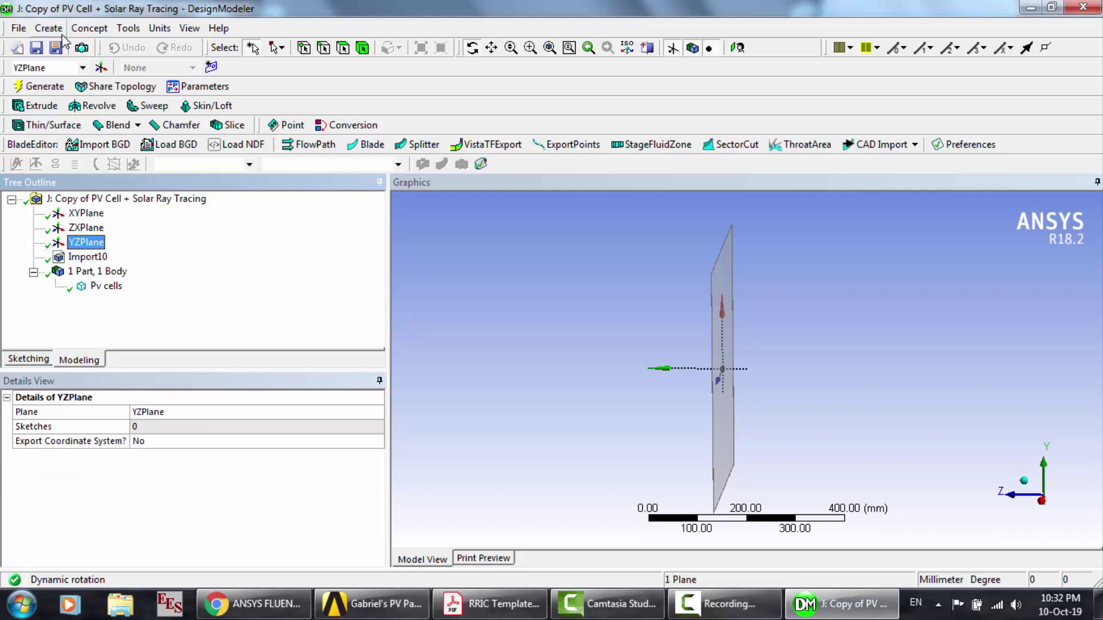
{"action": "left_click", "coordinate": [101, 67]}
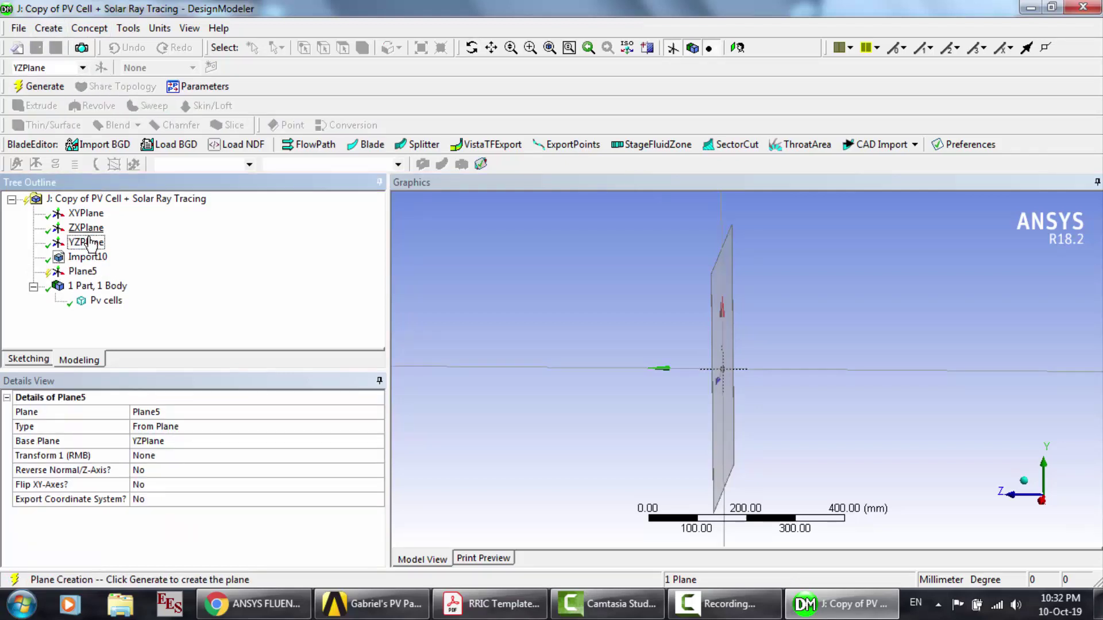
{"action": "left_click", "coordinate": [33, 90]}
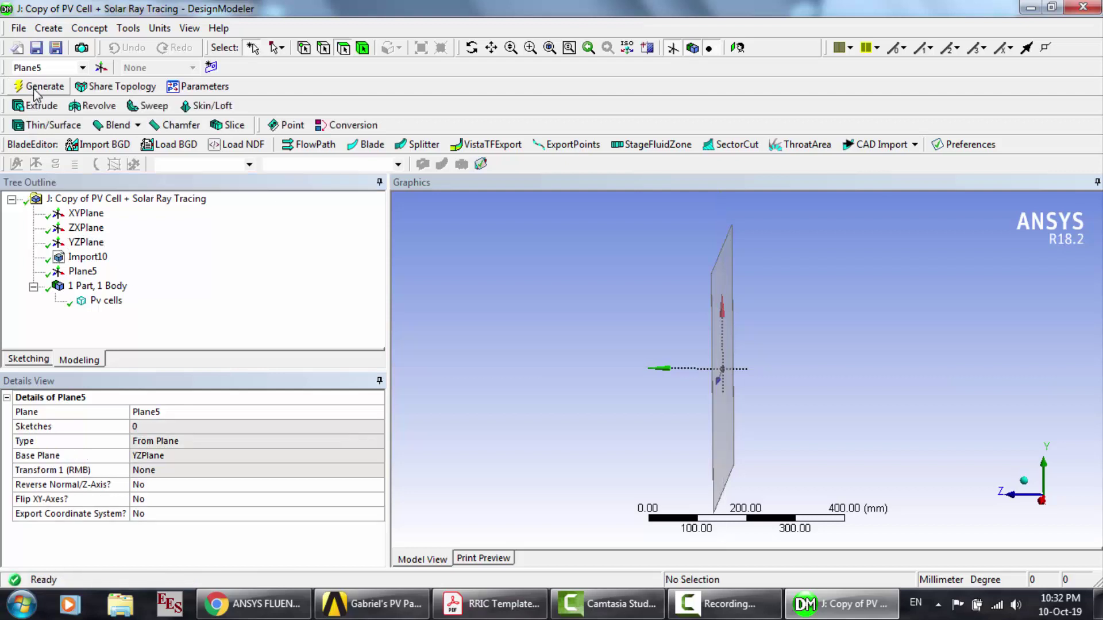
Step: Insert a sketch projection on Plane5 using the long vertical edge on the negative-Z side of the Pv cells body, and generate it
{"action": "left_click", "coordinate": [83, 271]}
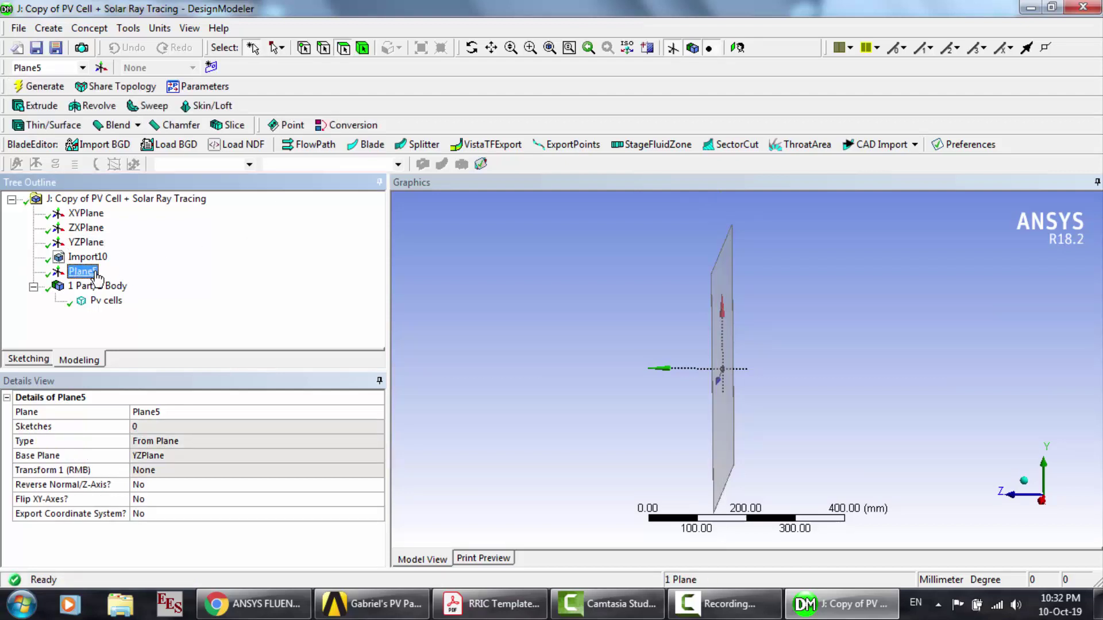
{"action": "right_click", "coordinate": [96, 280]}
{"action": "mouse_move", "coordinate": [147, 299]}
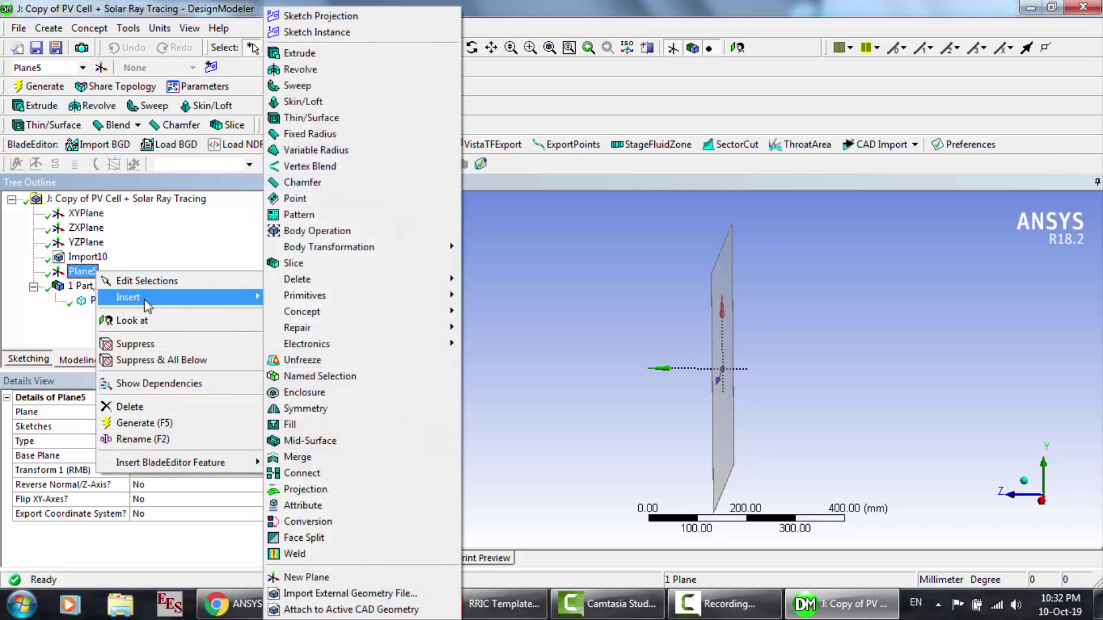
{"action": "left_click", "coordinate": [372, 26]}
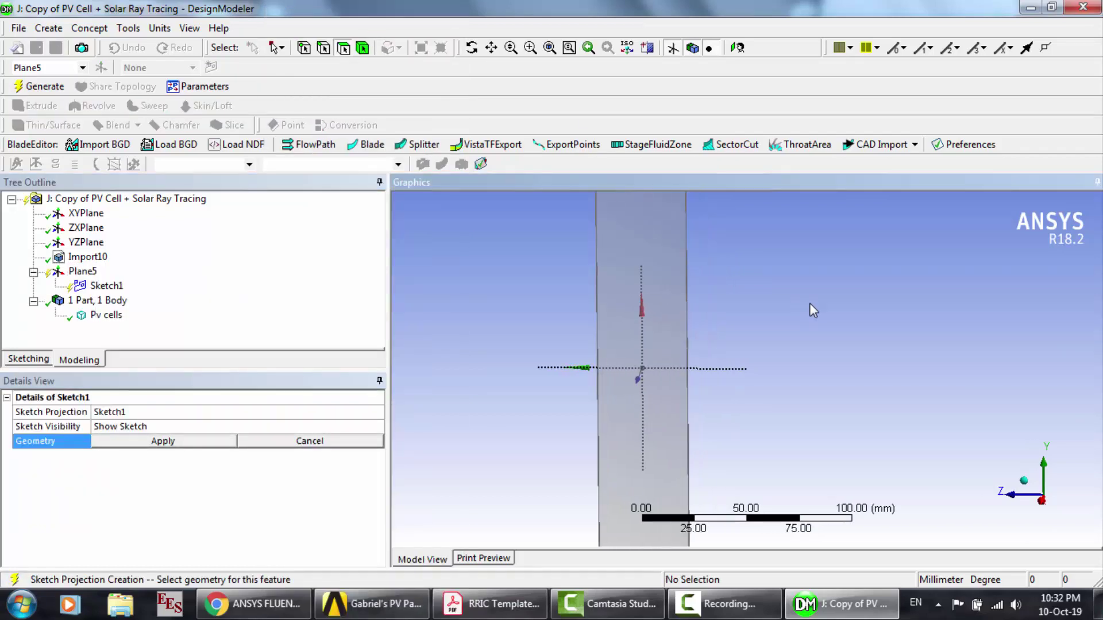
{"action": "scroll", "coordinate": [809, 302], "scroll_direction": "up", "scroll_amount": 2}
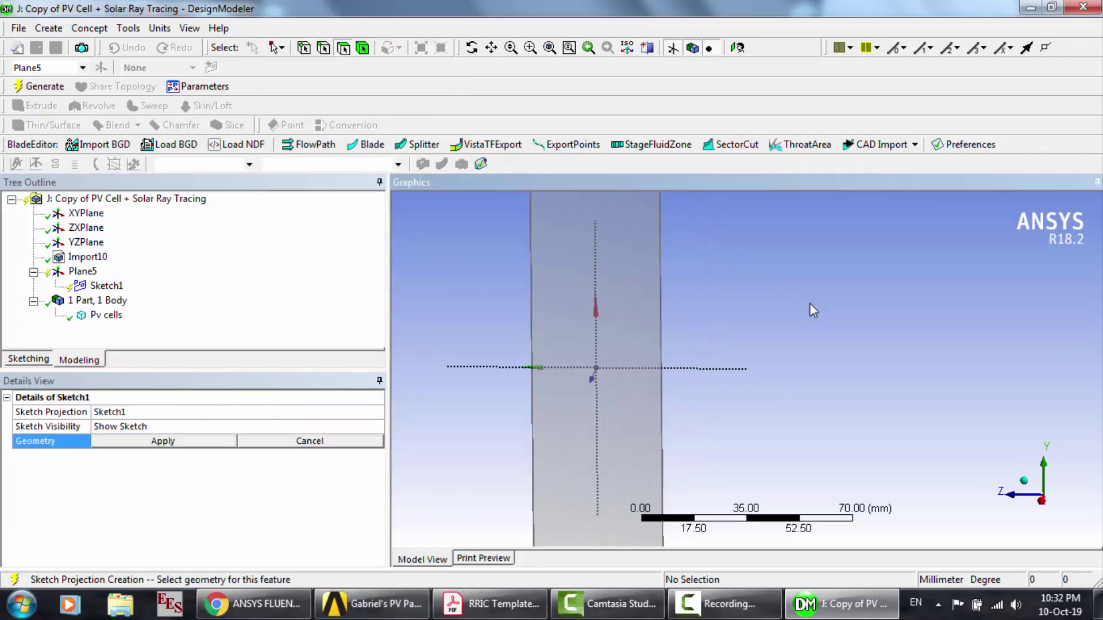
{"action": "left_click", "coordinate": [325, 51]}
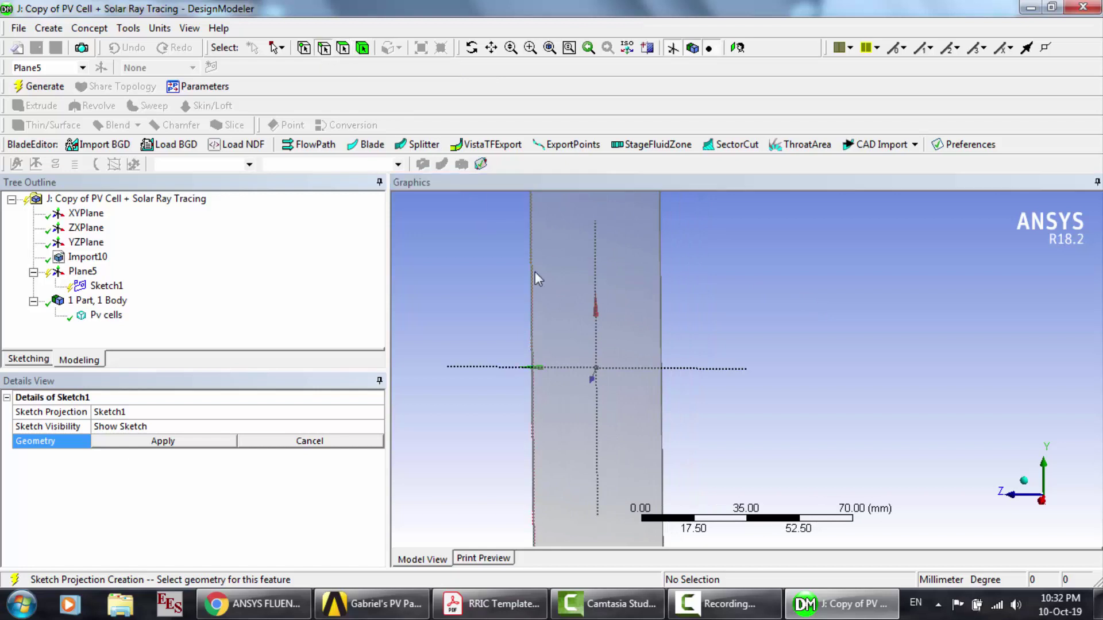
{"action": "left_click", "coordinate": [1045, 508]}
{"action": "scroll", "coordinate": [630, 384], "scroll_direction": "up", "scroll_amount": 5}
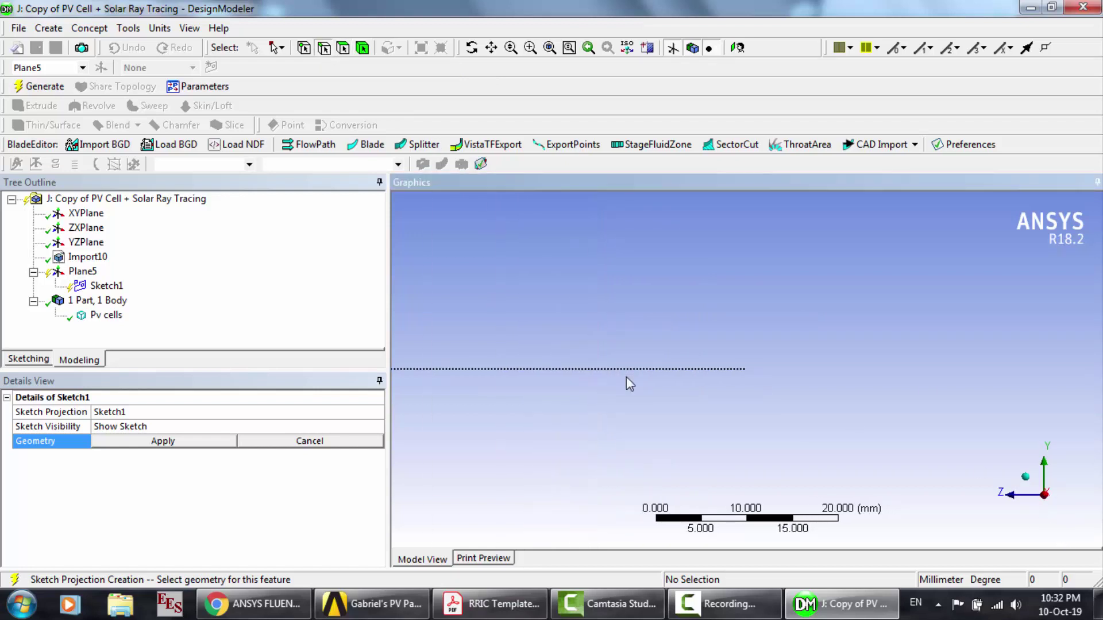
{"action": "left_click", "coordinate": [498, 46]}
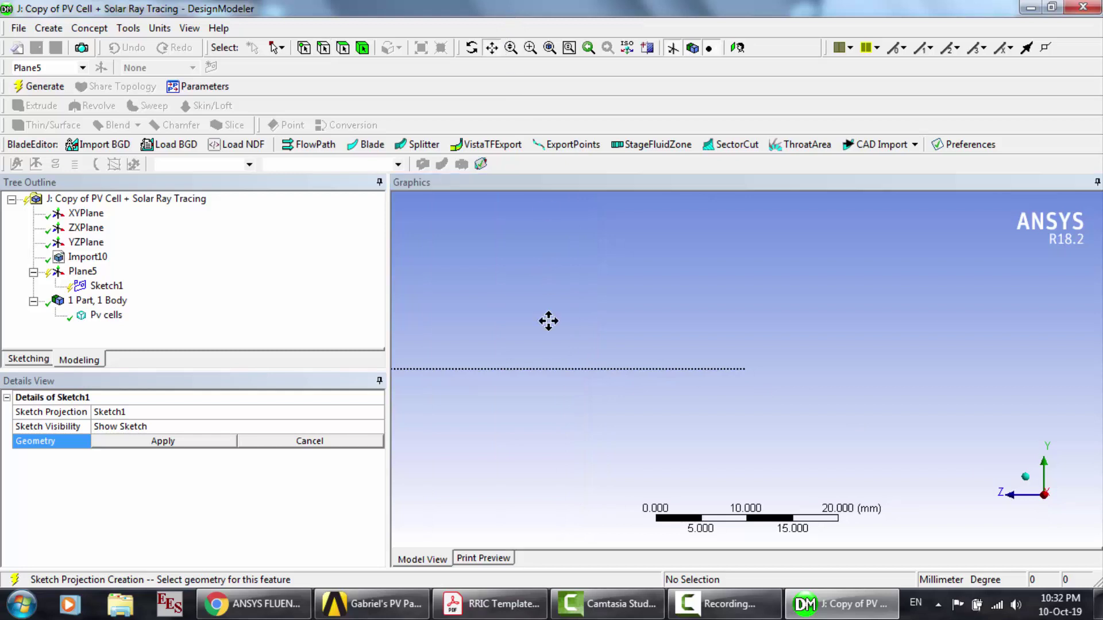
{"action": "left_click_drag", "start_coordinate": [547, 320], "coordinate": [845, 330]}
{"action": "scroll", "coordinate": [532, 340], "scroll_direction": "up", "scroll_amount": 3}
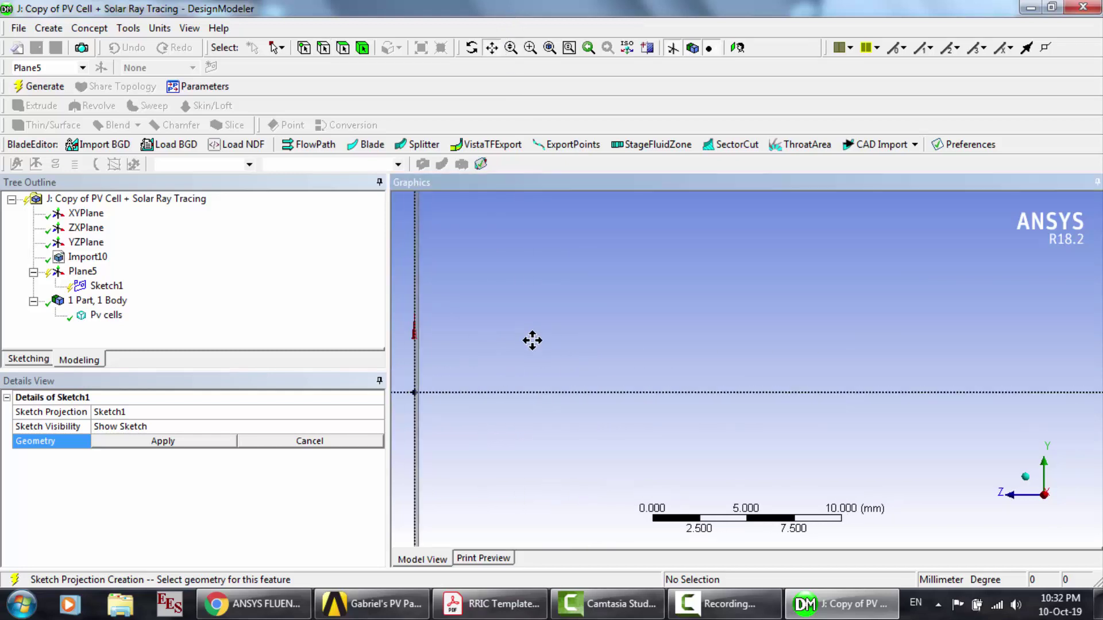
{"action": "left_click_drag", "start_coordinate": [532, 340], "coordinate": [714, 322]}
{"action": "scroll", "coordinate": [714, 323], "scroll_direction": "up", "scroll_amount": 2}
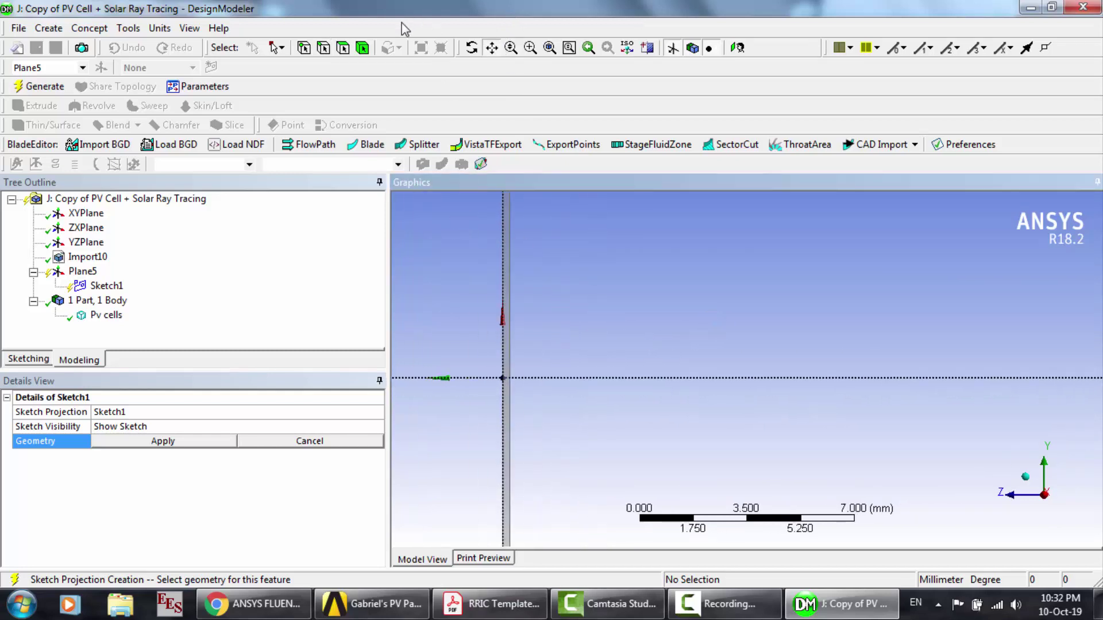
{"action": "left_click", "coordinate": [325, 49]}
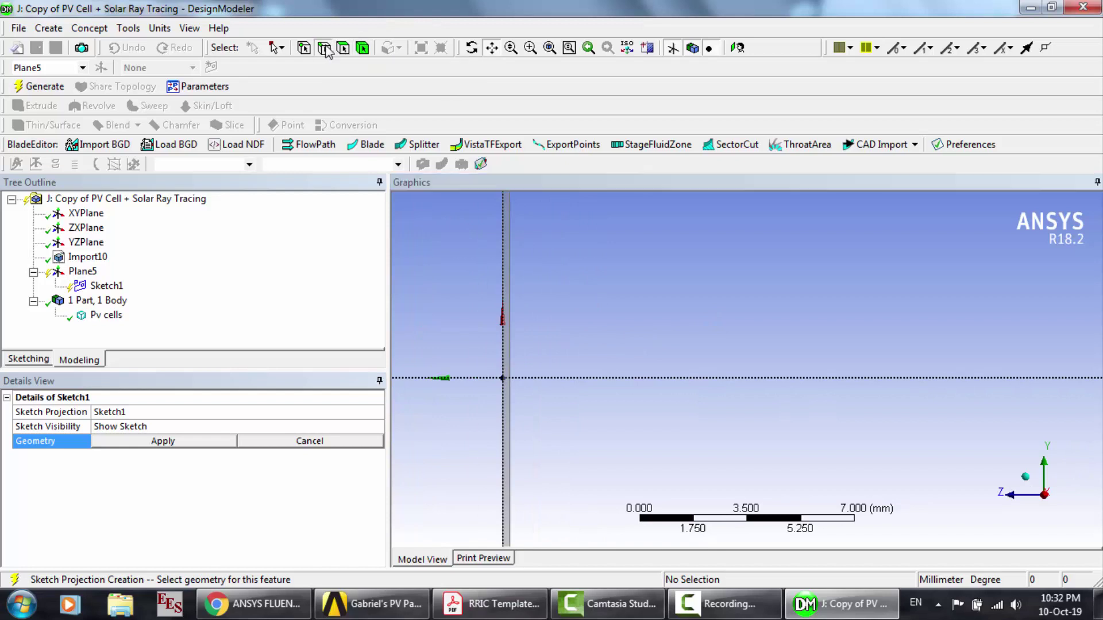
{"action": "left_click", "coordinate": [509, 307]}
{"action": "left_click", "coordinate": [185, 443]}
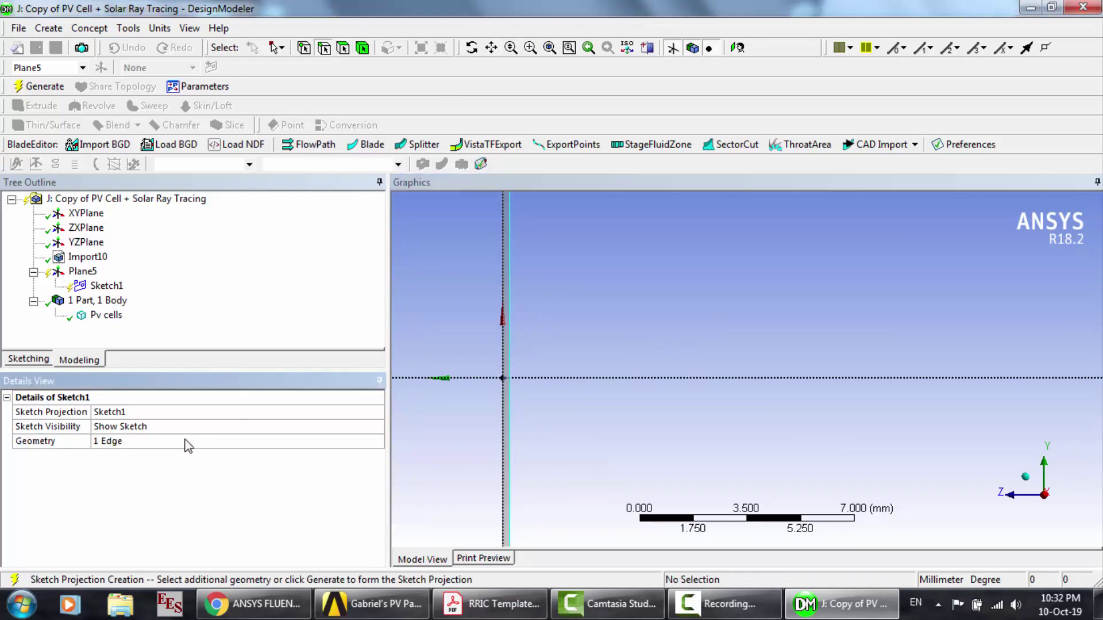
{"action": "left_click", "coordinate": [43, 87]}
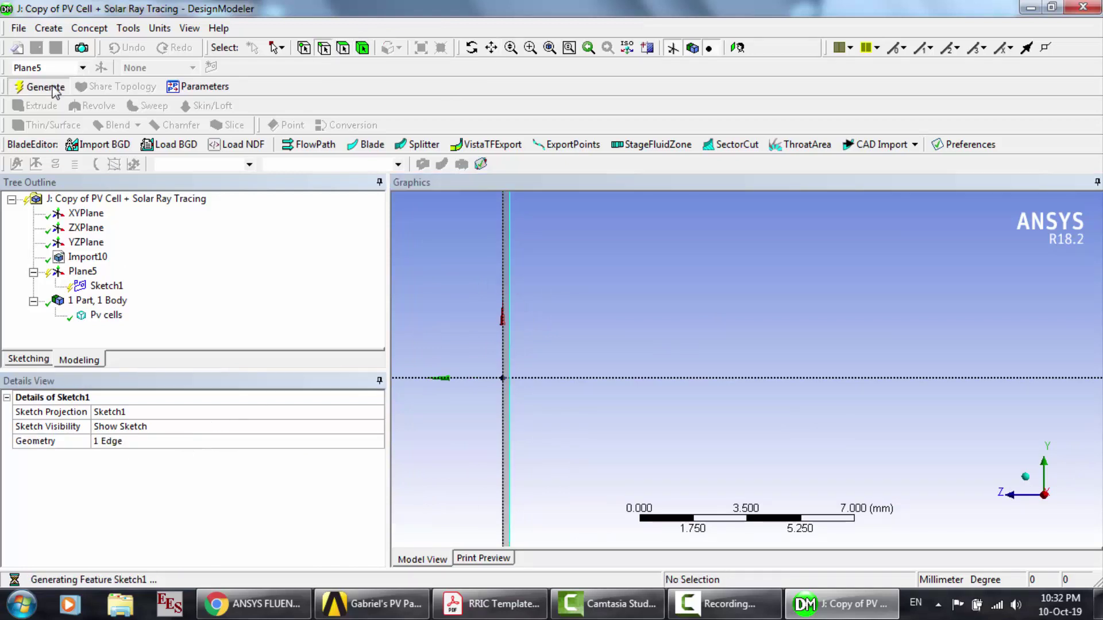
Step: Create a new sketch, Sketch2, on Plane5 and enter sketching mode
{"action": "left_click", "coordinate": [86, 272]}
{"action": "left_click", "coordinate": [216, 69]}
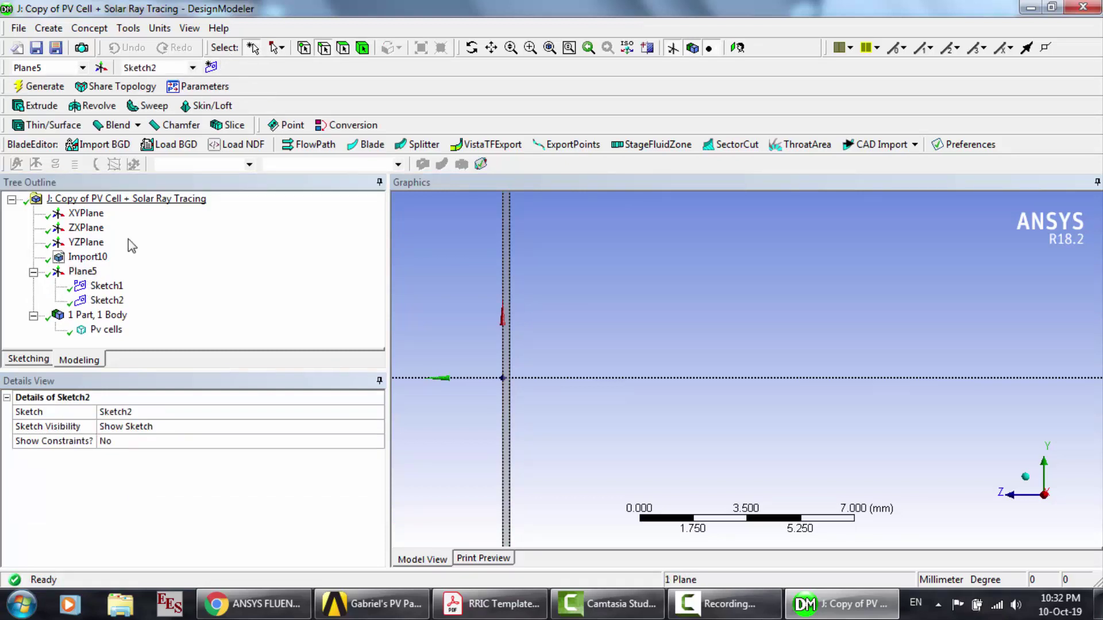
{"action": "left_click", "coordinate": [115, 303]}
{"action": "left_click", "coordinate": [37, 361]}
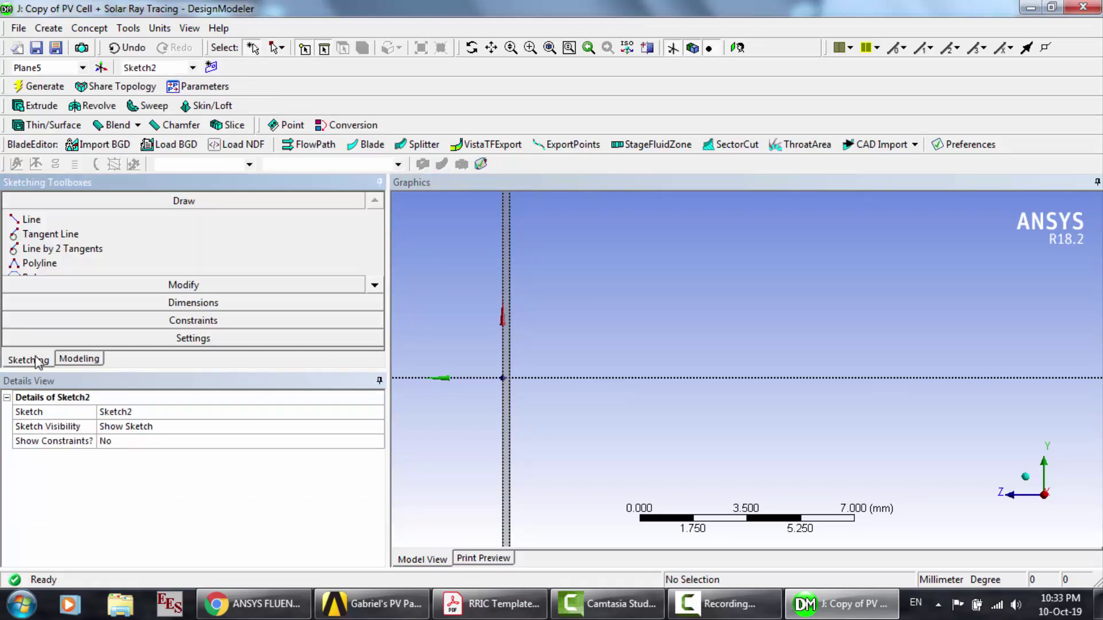
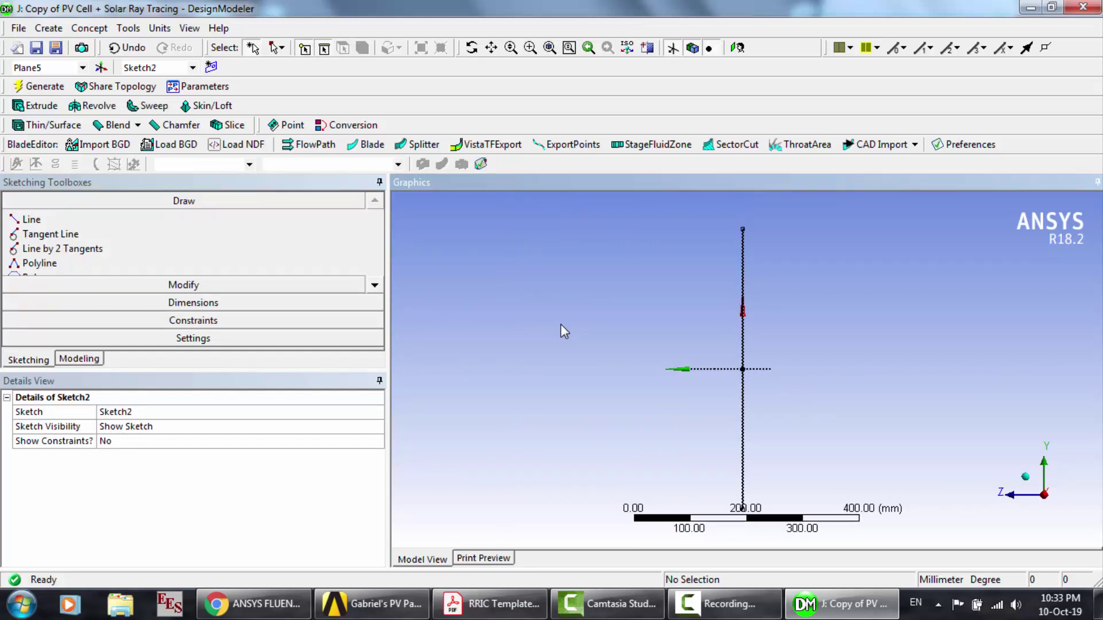
Step: Draw a rectangle about 511 mm tall and 54 mm wide from the projected edge's upper endpoint toward negative Z
{"action": "left_click", "coordinate": [375, 285]}
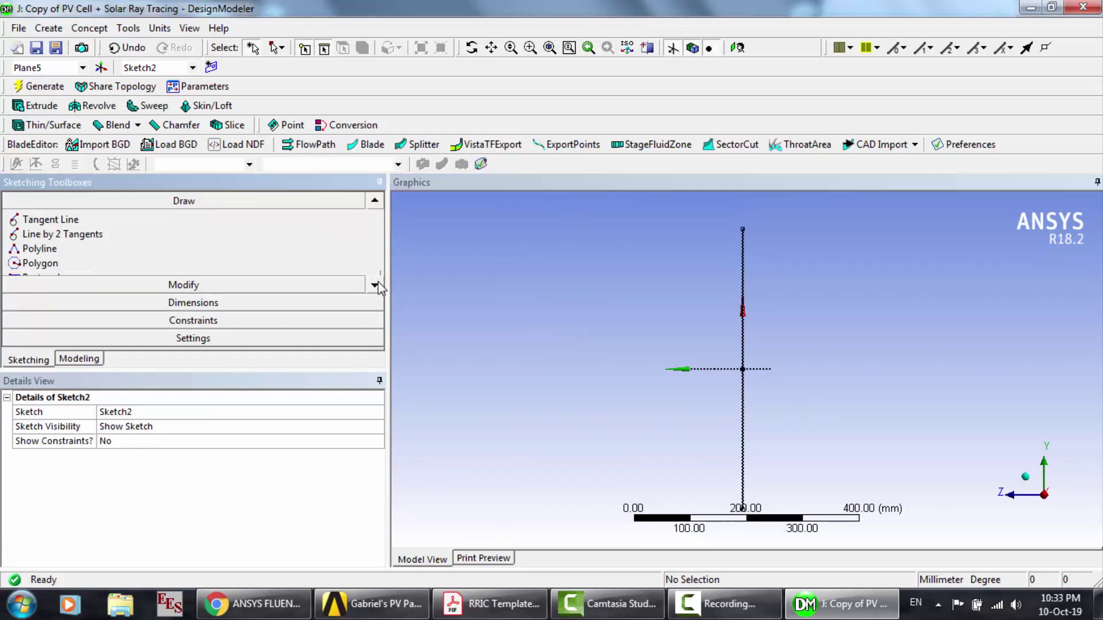
{"action": "left_click", "coordinate": [374, 285]}
{"action": "left_click", "coordinate": [236, 264]}
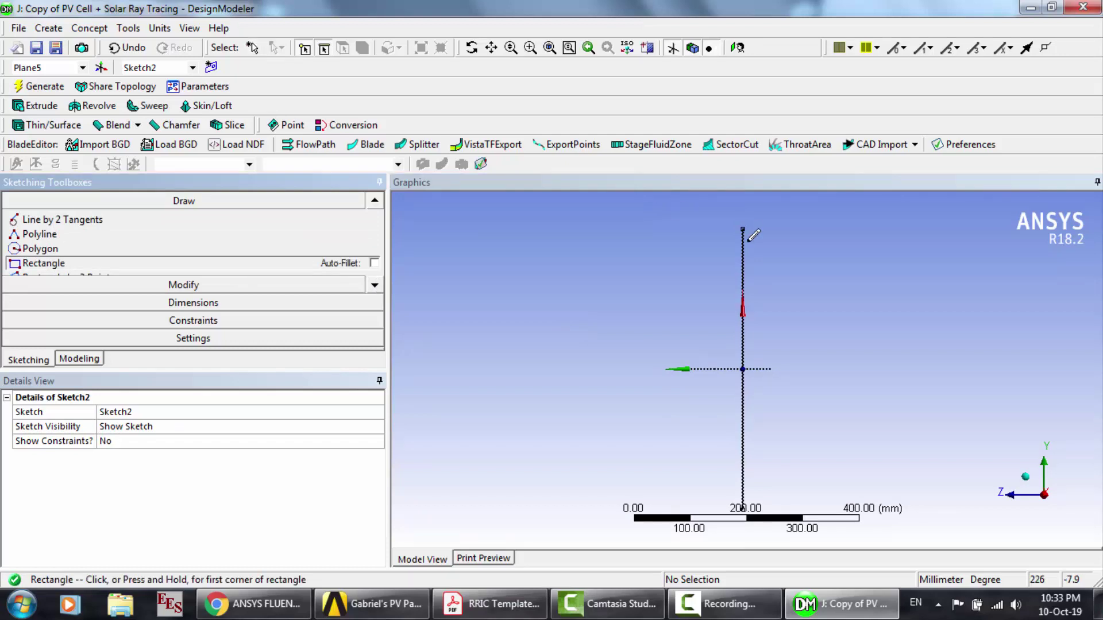
{"action": "left_click", "coordinate": [743, 228]}
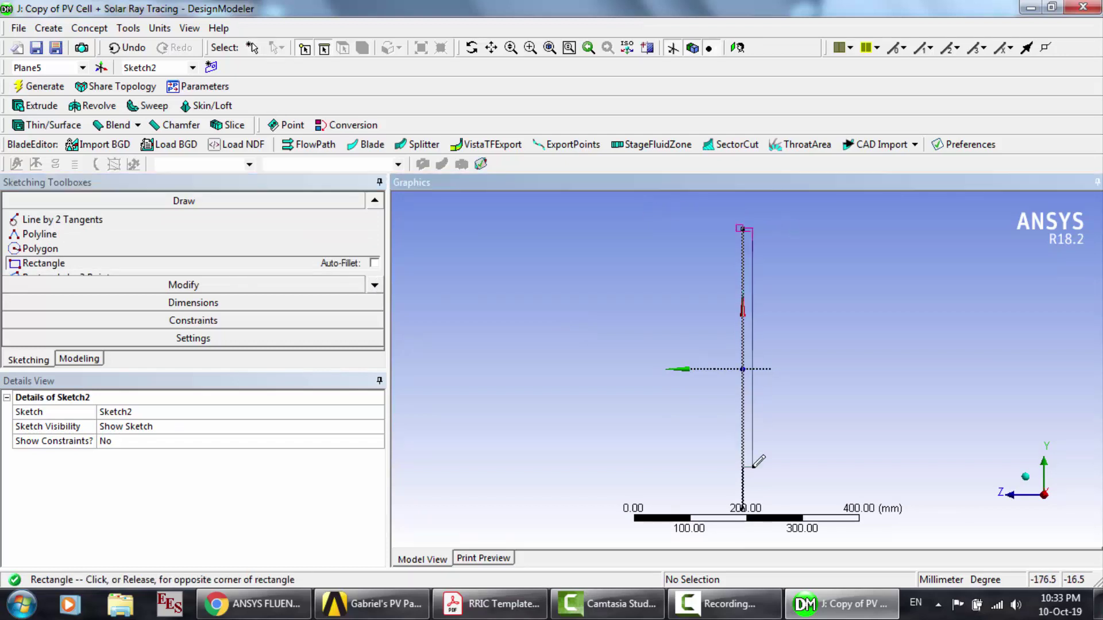
{"action": "left_click", "coordinate": [773, 514]}
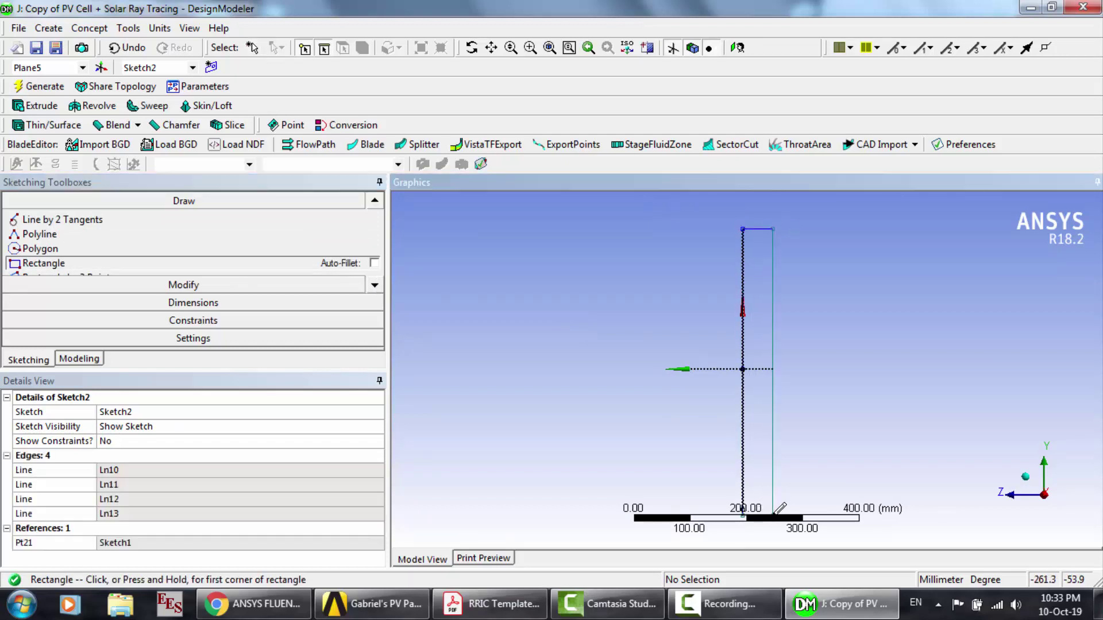
Step: Dimension the rectangle's vertical side and set its height to 500 mm
{"action": "left_click", "coordinate": [232, 302]}
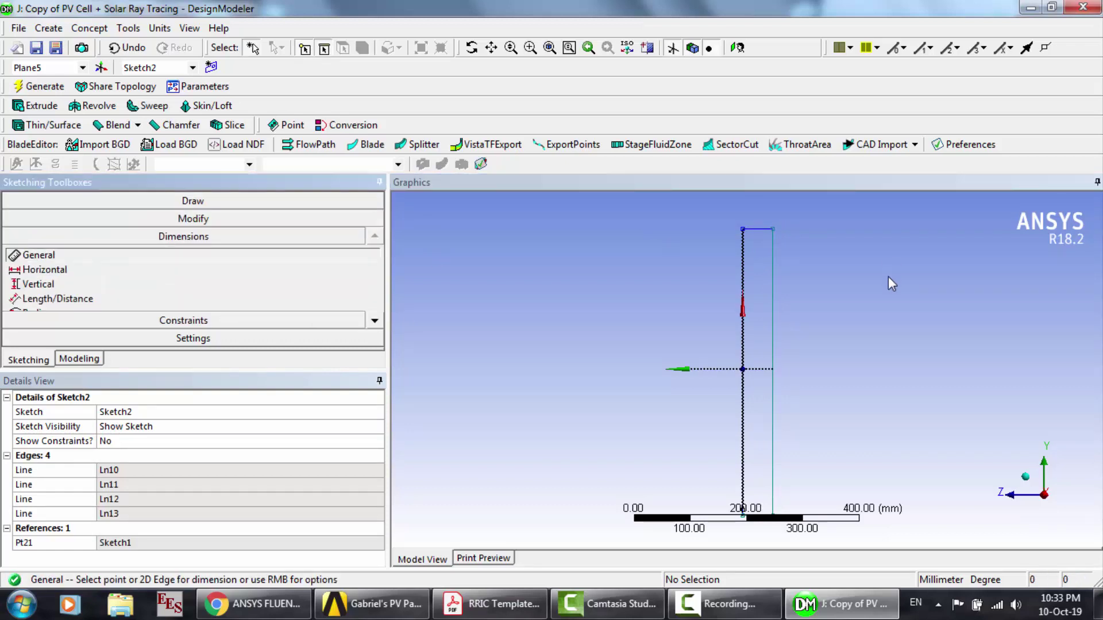
{"action": "left_click", "coordinate": [773, 332]}
{"action": "left_click", "coordinate": [836, 332]}
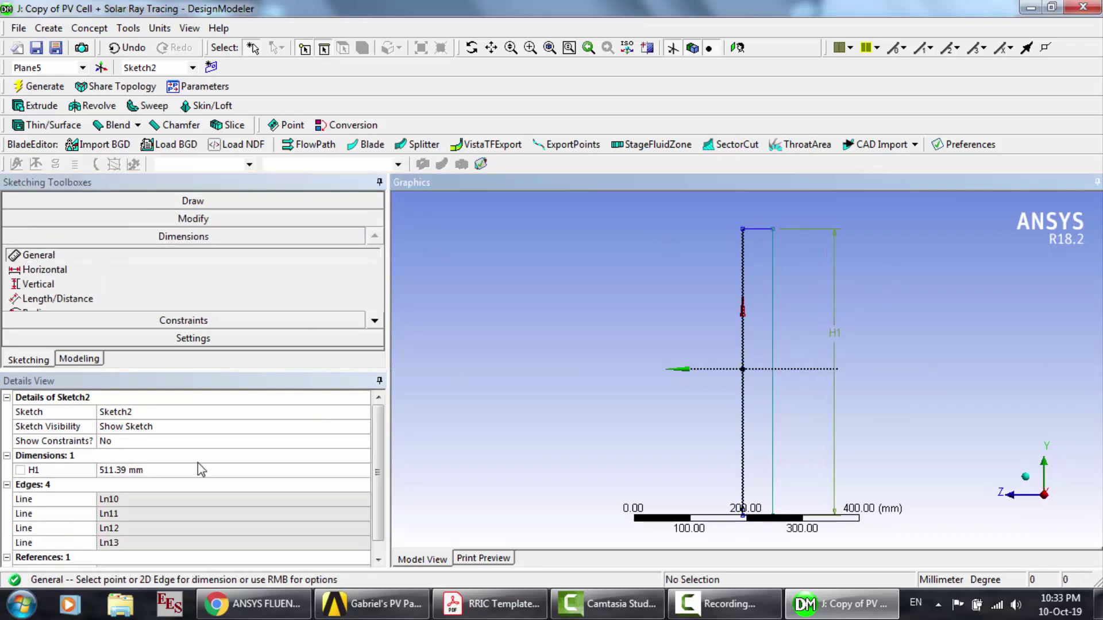
{"action": "left_click", "coordinate": [159, 471]}
{"action": "type", "text": "500"}
{"action": "key", "text": "Return"}
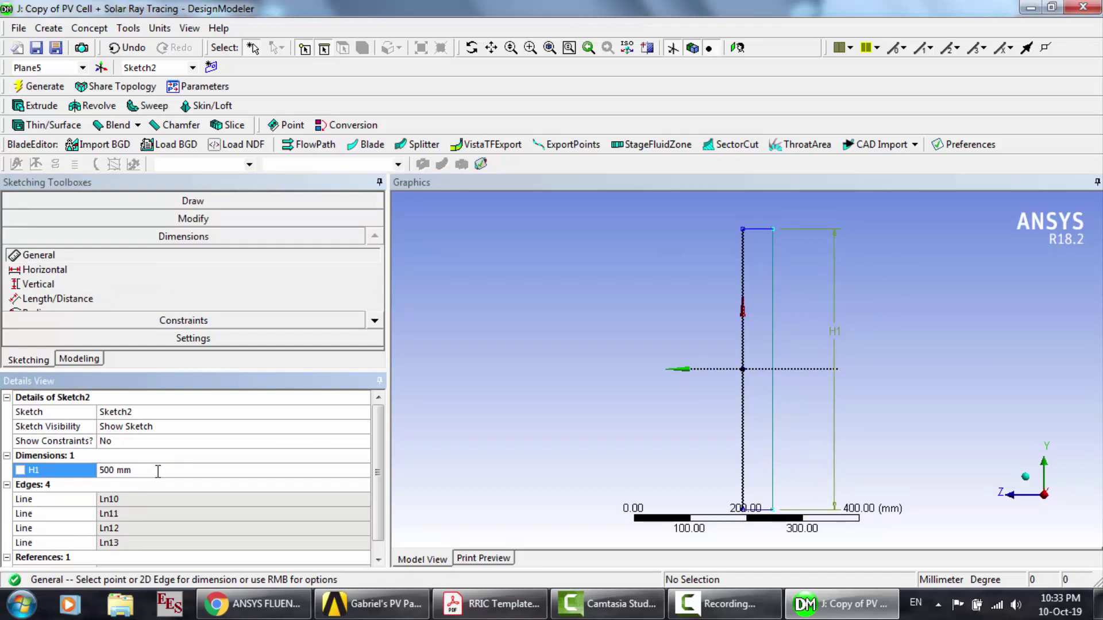
Step: Dimension the rectangle's upper side and set its width to 3 mm
{"action": "left_click", "coordinate": [758, 230]}
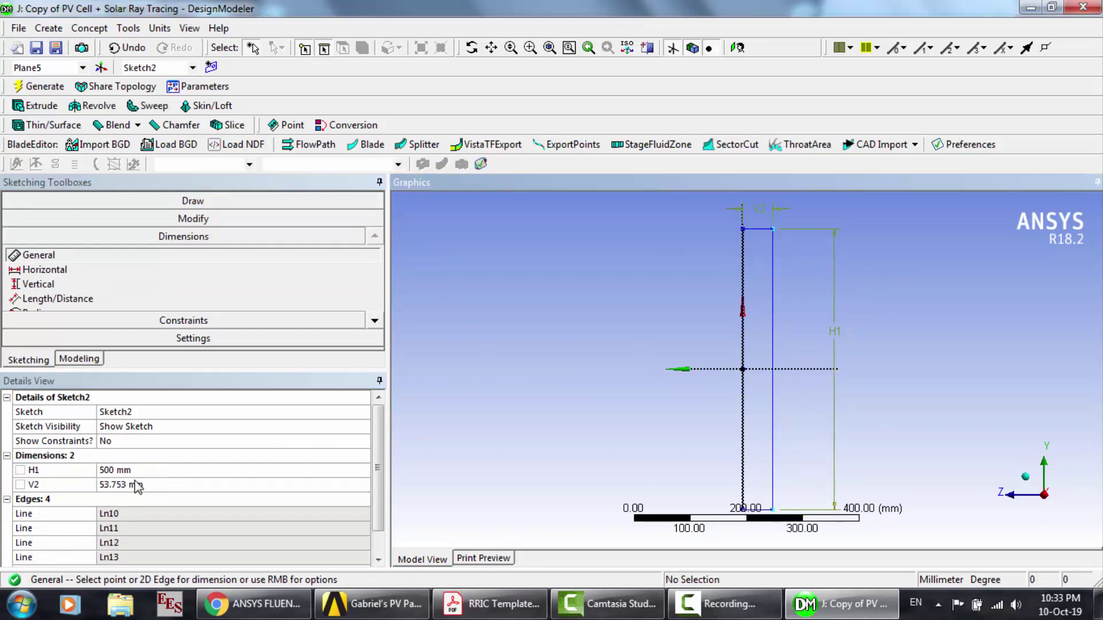
{"action": "left_click", "coordinate": [142, 485]}
{"action": "type", "text": "3"}
{"action": "key", "text": "Return"}
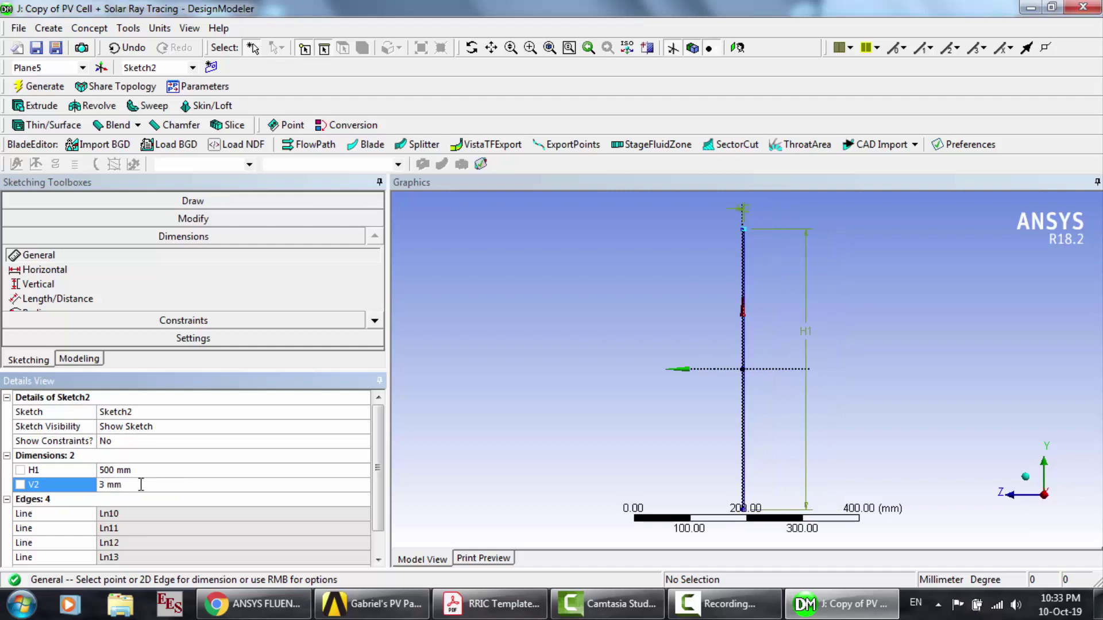
Step: Examine the narrow rectangle at its upper corners and along its height beside the projected panel edge
{"action": "left_click", "coordinate": [530, 48]}
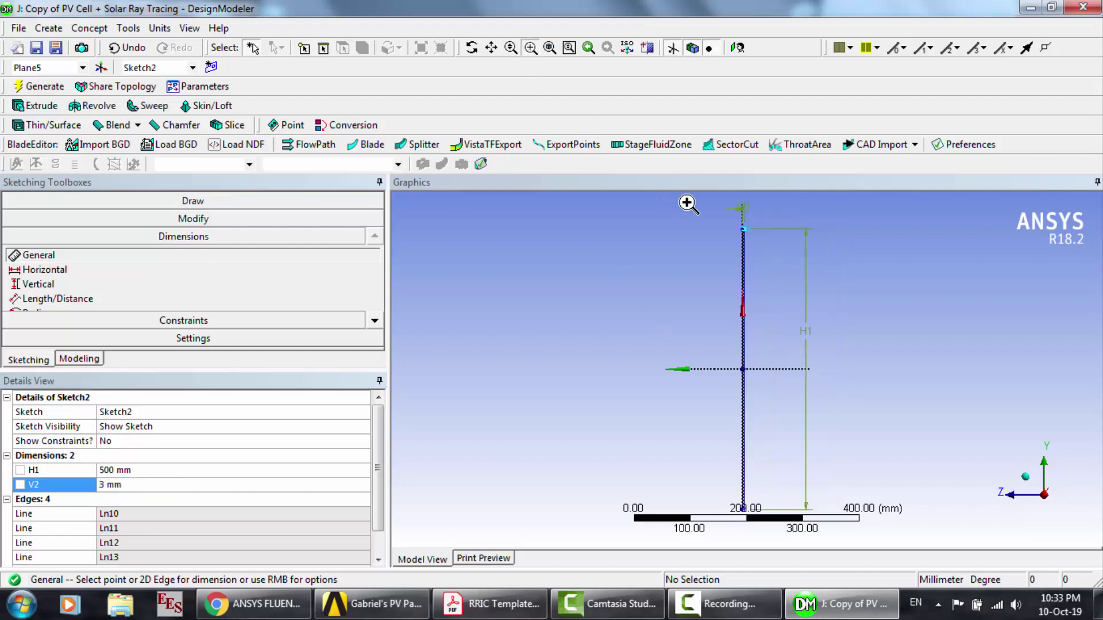
{"action": "left_click_drag", "start_coordinate": [690, 198], "coordinate": [839, 273]}
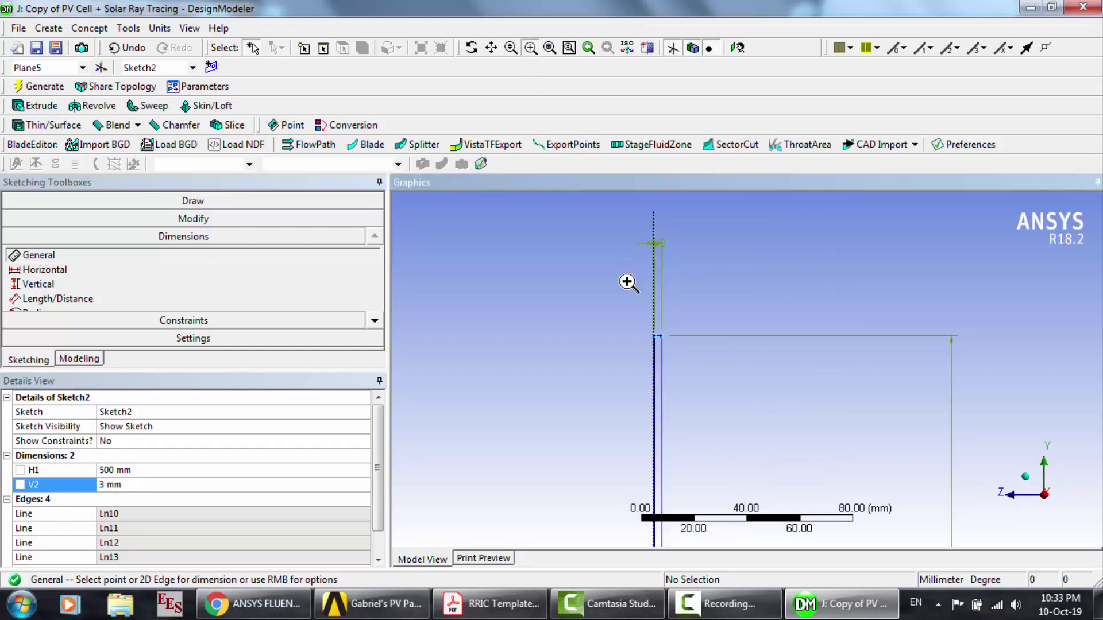
{"action": "left_click_drag", "start_coordinate": [623, 296], "coordinate": [734, 374]}
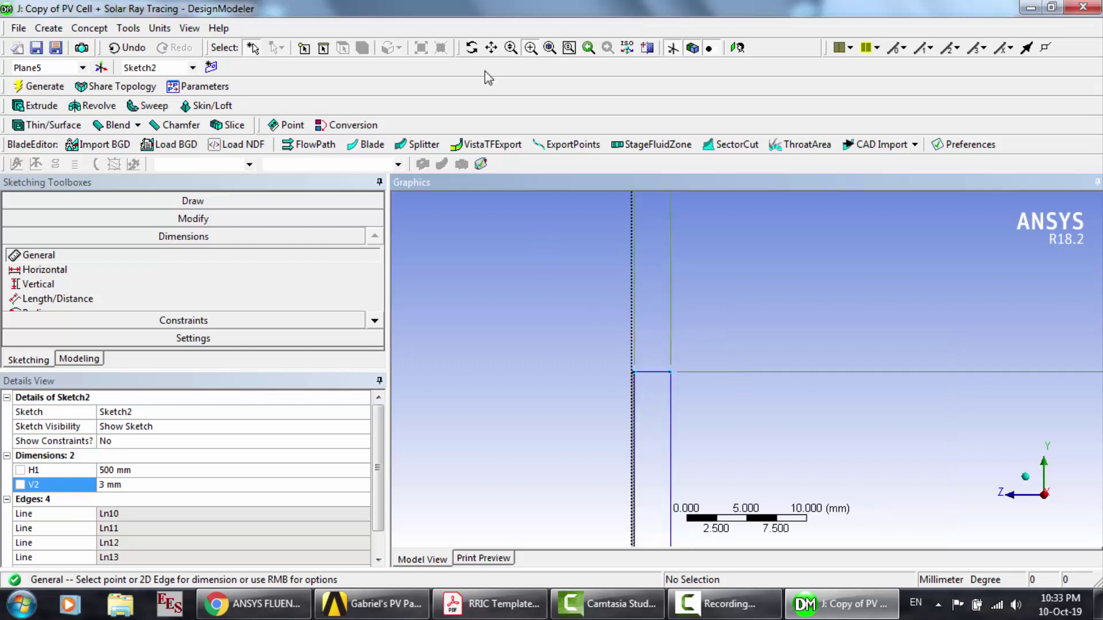
{"action": "left_click", "coordinate": [492, 48]}
{"action": "left_click_drag", "start_coordinate": [613, 407], "coordinate": [610, 262]}
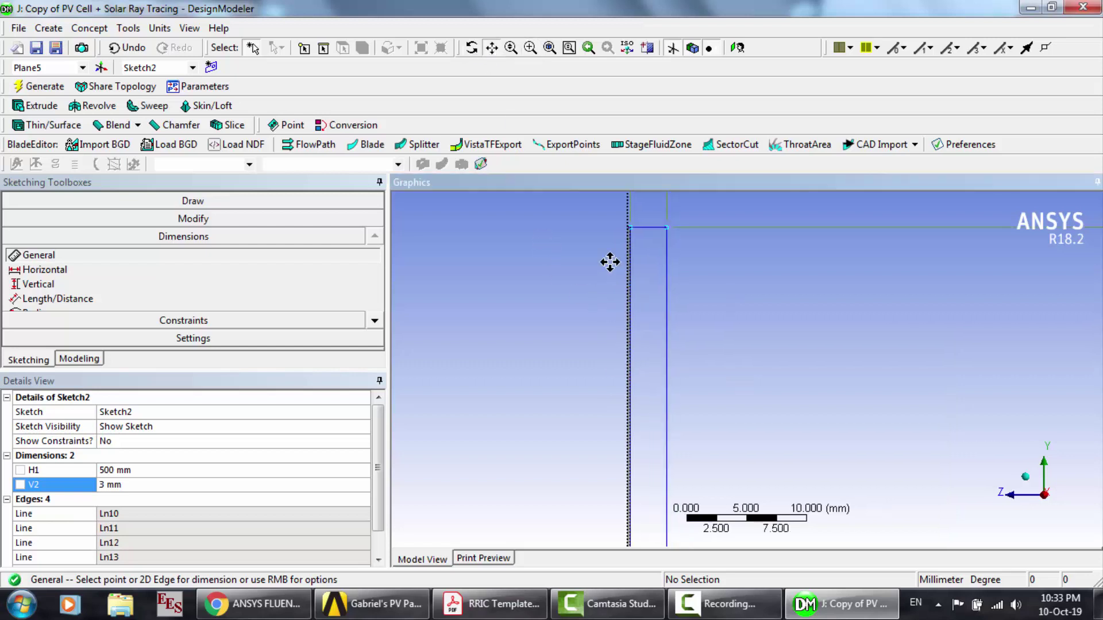
{"action": "scroll", "coordinate": [610, 262], "scroll_direction": "down", "scroll_amount": 3}
{"action": "left_click_drag", "start_coordinate": [732, 434], "coordinate": [651, 207]}
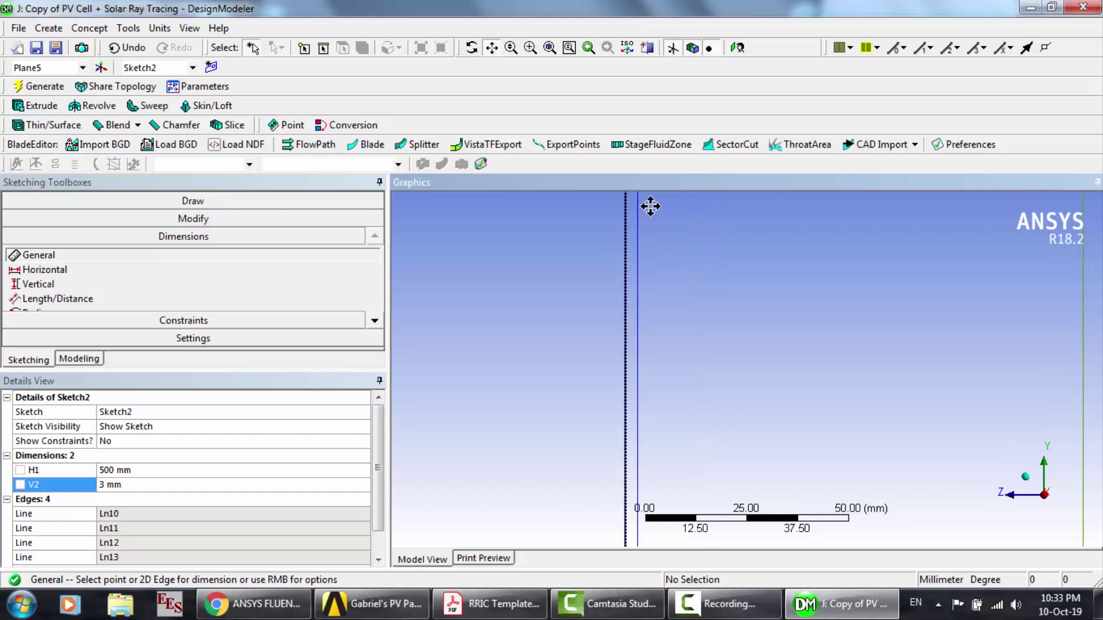
{"action": "scroll", "coordinate": [650, 207], "scroll_direction": "down", "scroll_amount": 4}
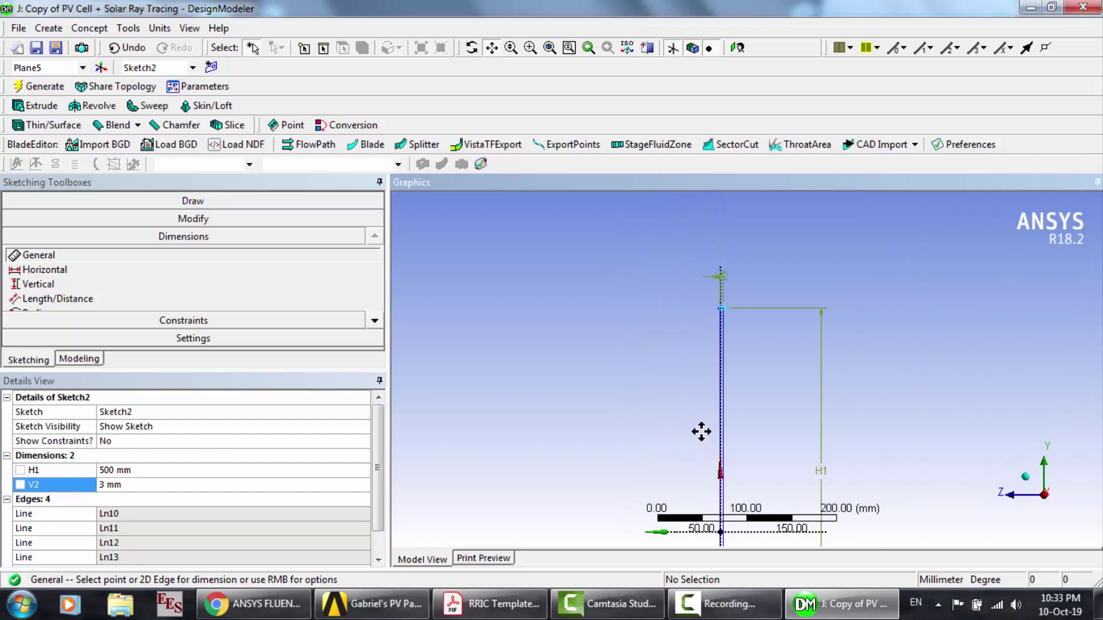
{"action": "left_click_drag", "start_coordinate": [701, 431], "coordinate": [617, 370]}
{"action": "scroll", "coordinate": [615, 370], "scroll_direction": "up", "scroll_amount": 2}
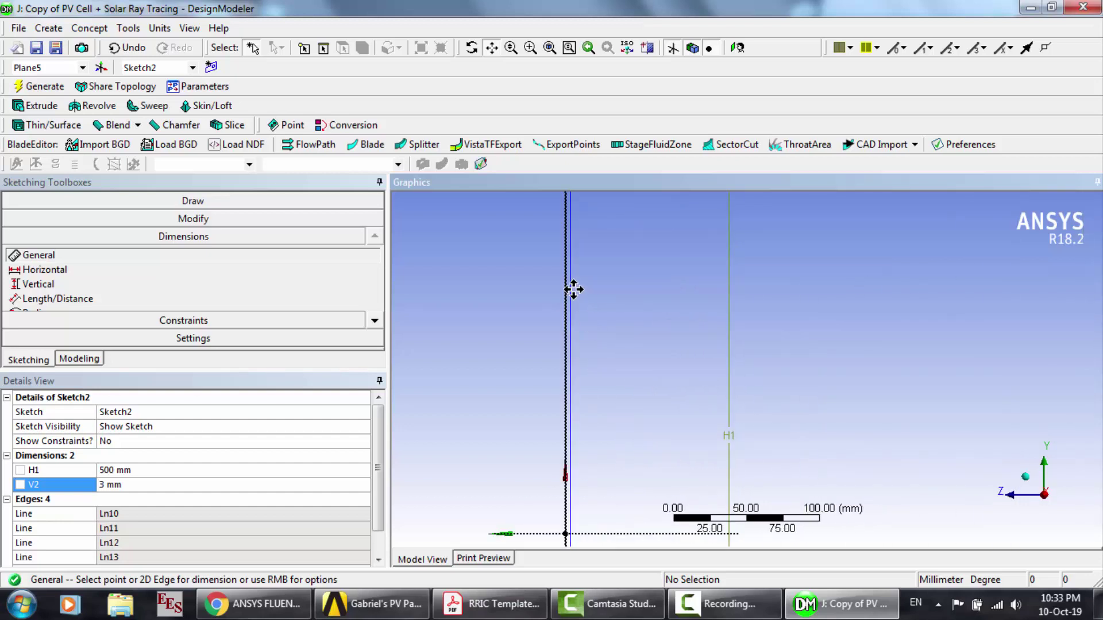
{"action": "left_click_drag", "start_coordinate": [573, 288], "coordinate": [617, 381]}
{"action": "scroll", "coordinate": [615, 380], "scroll_direction": "up", "scroll_amount": 1}
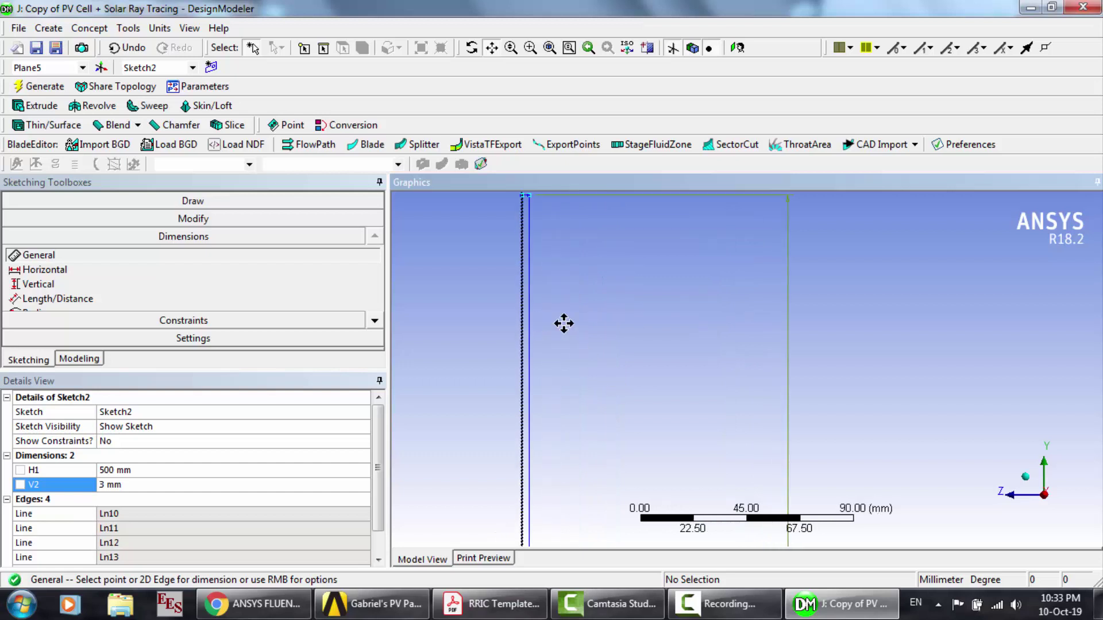
{"action": "left_click_drag", "start_coordinate": [564, 322], "coordinate": [648, 347]}
{"action": "scroll", "coordinate": [650, 347], "scroll_direction": "up", "scroll_amount": 1}
{"action": "scroll", "coordinate": [650, 347], "scroll_direction": "up", "scroll_amount": 1}
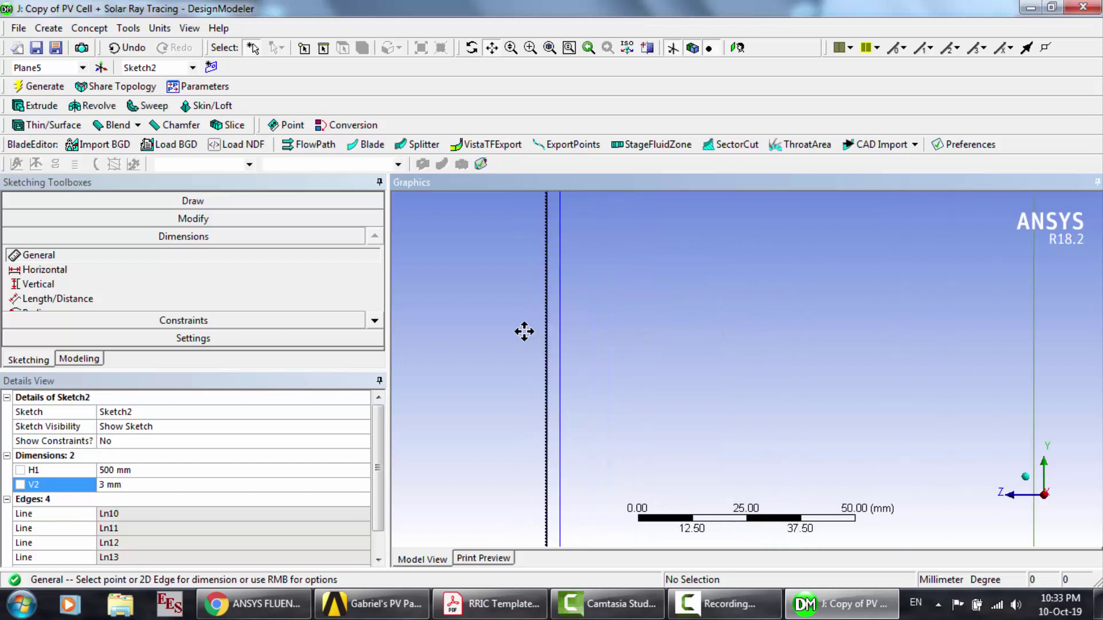
{"action": "left_click_drag", "start_coordinate": [524, 331], "coordinate": [606, 354]}
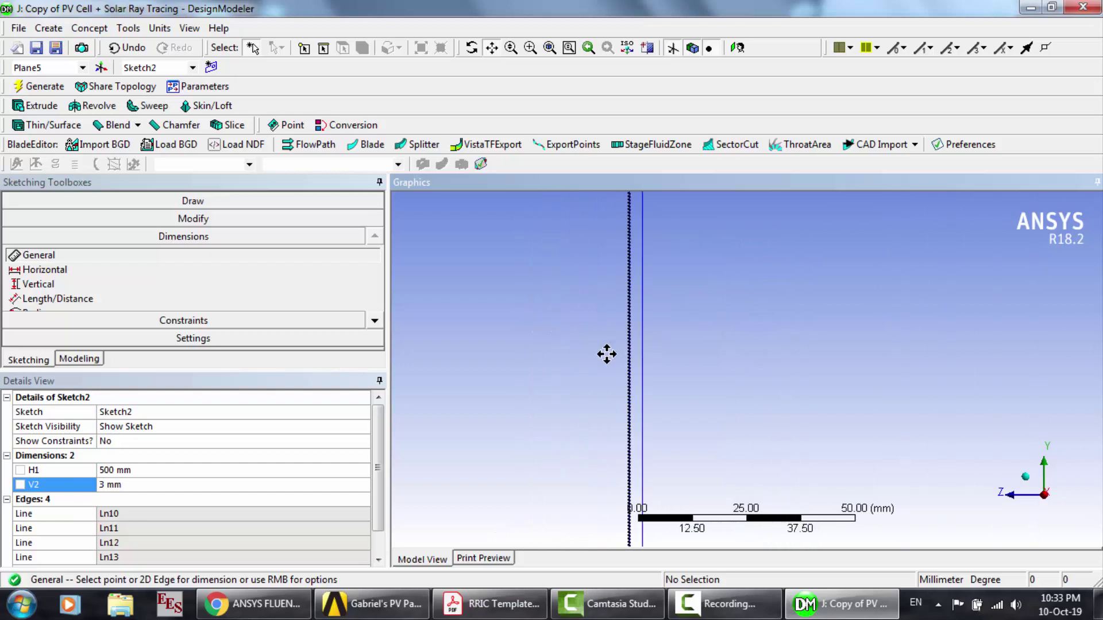
Step: Draw a rectangle about 13 mm wide and 7 mm tall outward from the thin layer's outer edge, near its upper end
{"action": "left_click", "coordinate": [156, 197]}
{"action": "left_click", "coordinate": [375, 286]}
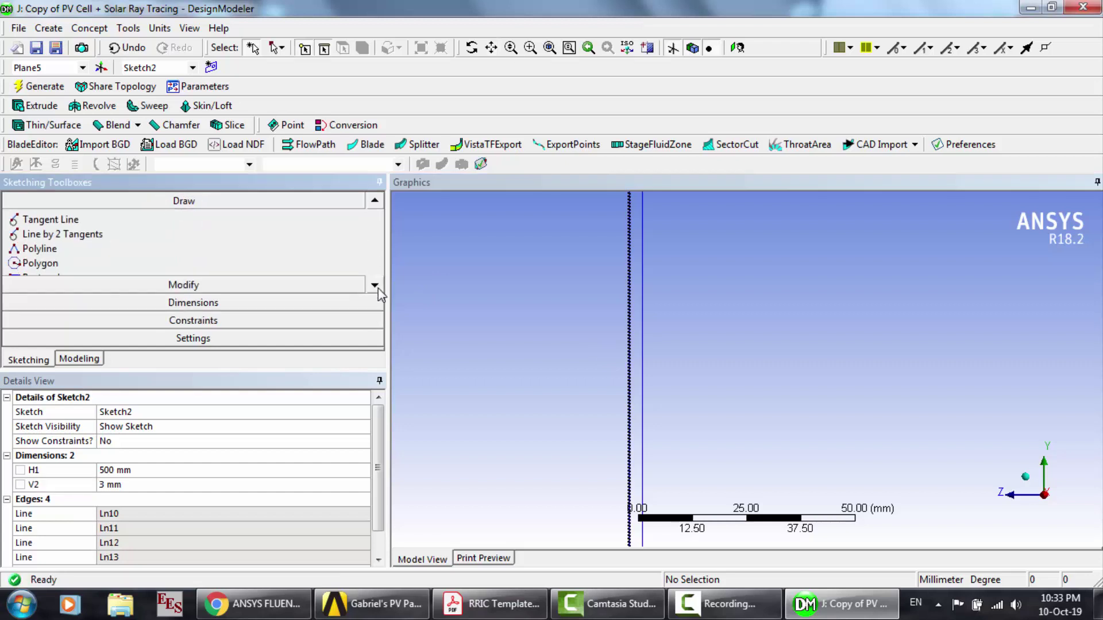
{"action": "left_click", "coordinate": [375, 286]}
{"action": "left_click", "coordinate": [378, 289]}
{"action": "left_click", "coordinate": [227, 248]}
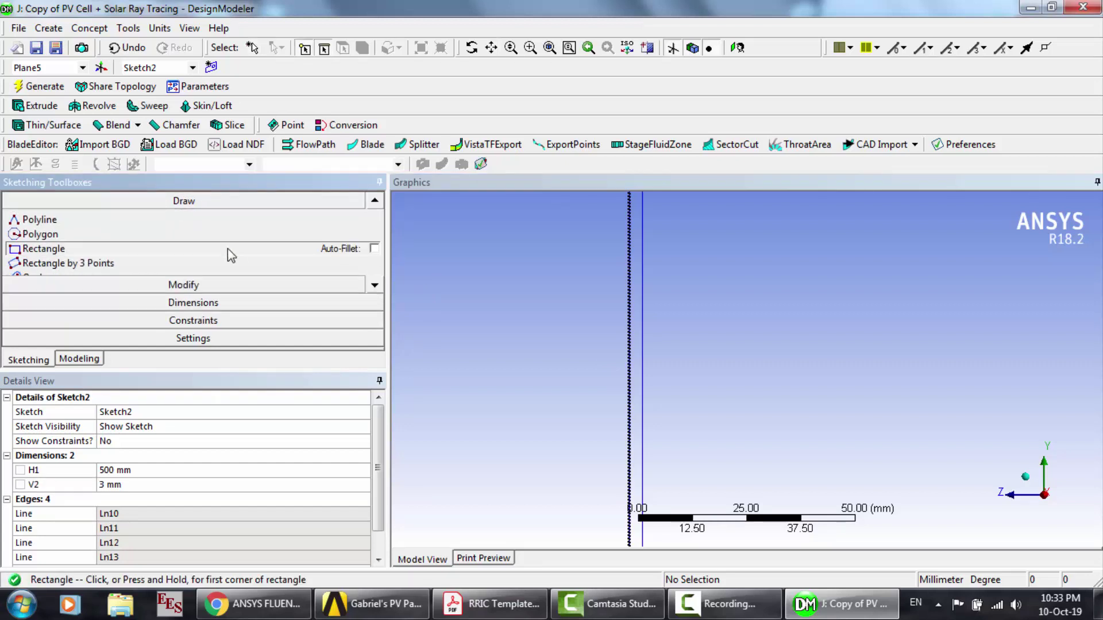
{"action": "left_click", "coordinate": [642, 297]}
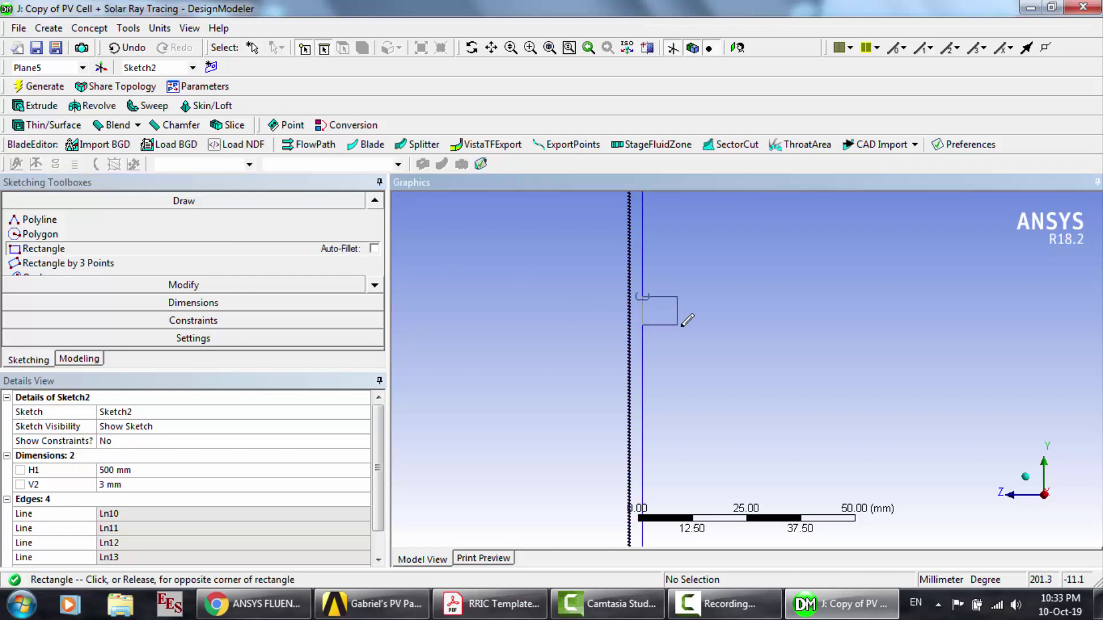
{"action": "left_click", "coordinate": [699, 326]}
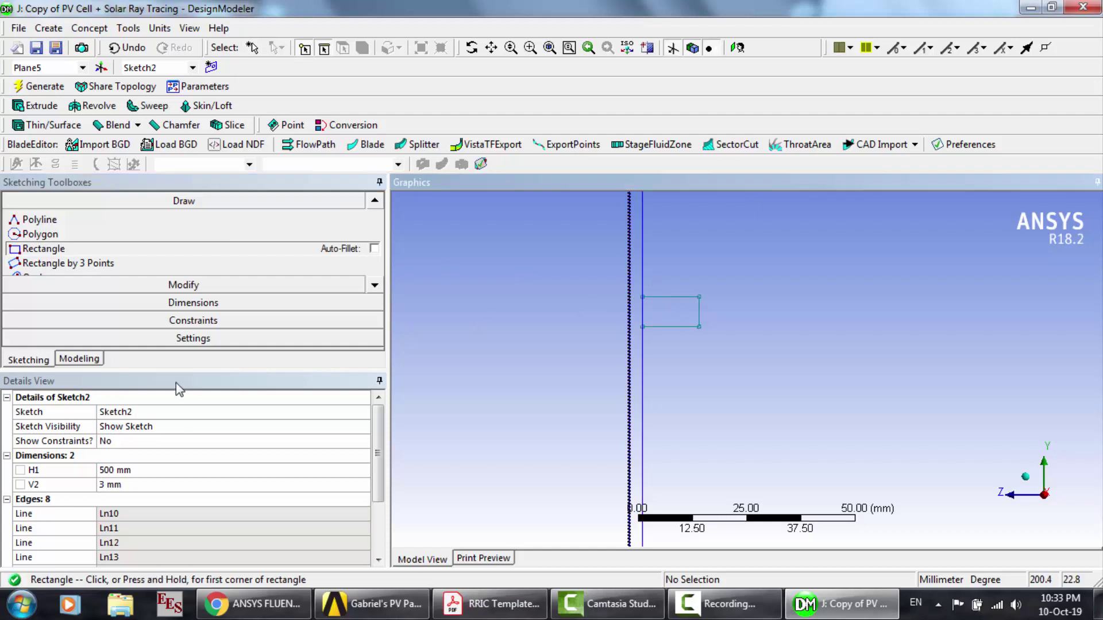
Step: Dimension the small upper rectangle's top side and set its width to 10 mm
{"action": "left_click", "coordinate": [185, 304]}
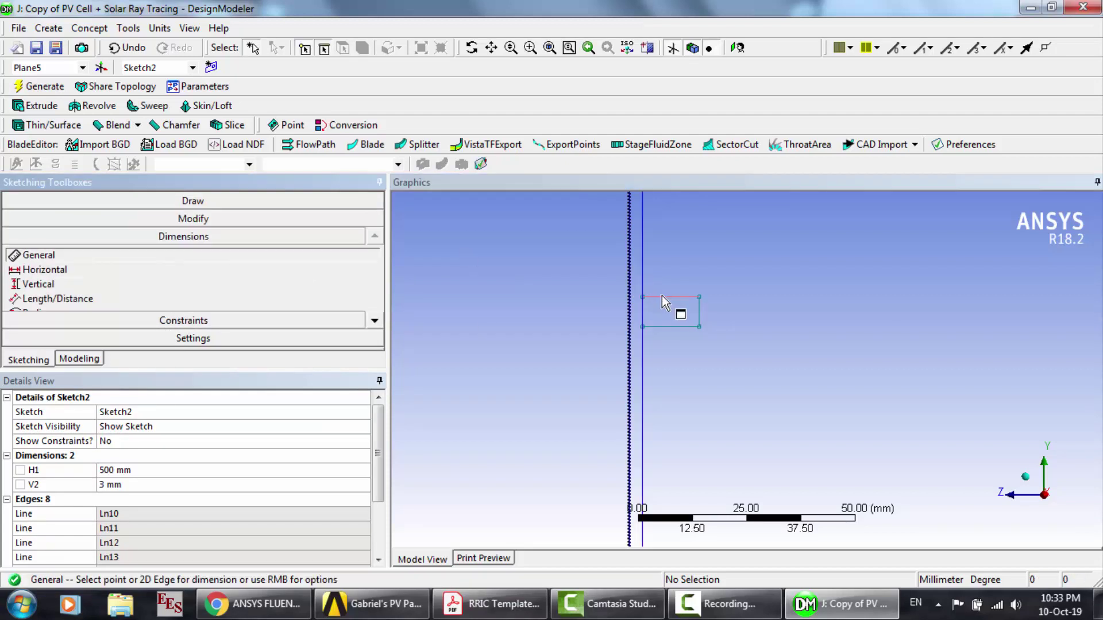
{"action": "left_click", "coordinate": [660, 297]}
{"action": "left_click", "coordinate": [671, 264]}
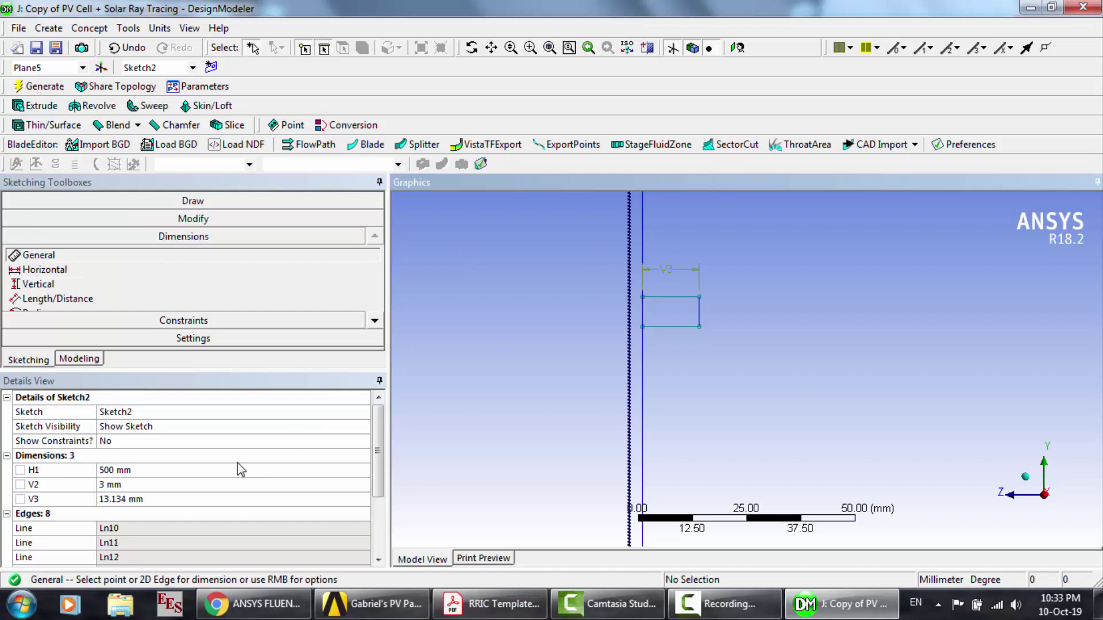
{"action": "left_click", "coordinate": [198, 499]}
{"action": "type", "text": "10"}
{"action": "key", "text": "Return"}
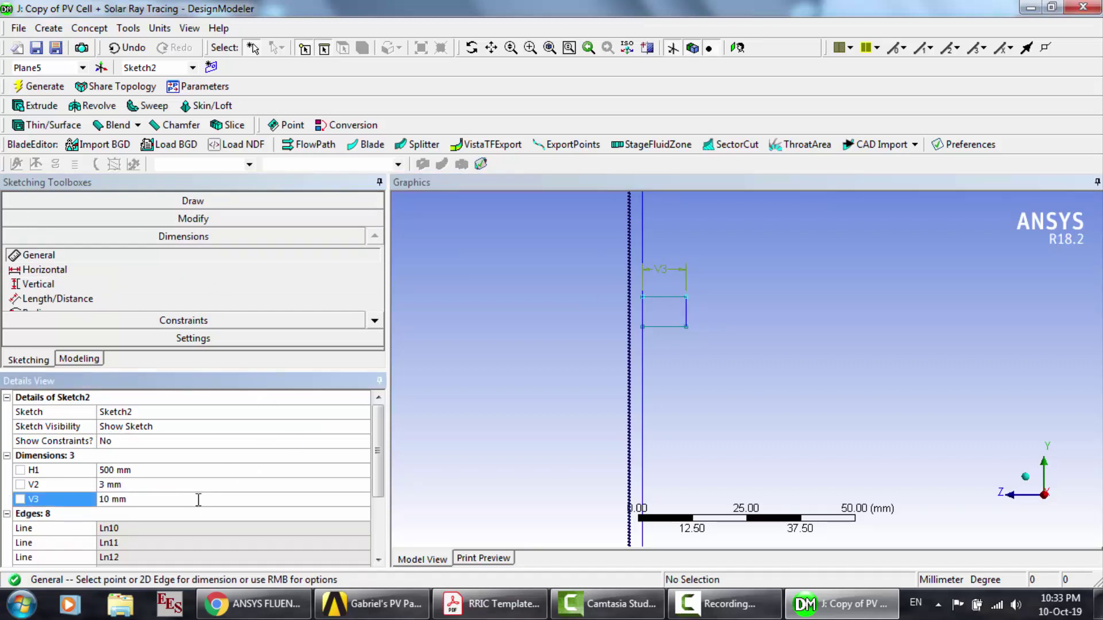
Step: Dimension the small upper rectangle's outer vertical side and set its height to 5 mm
{"action": "left_click", "coordinate": [686, 313]}
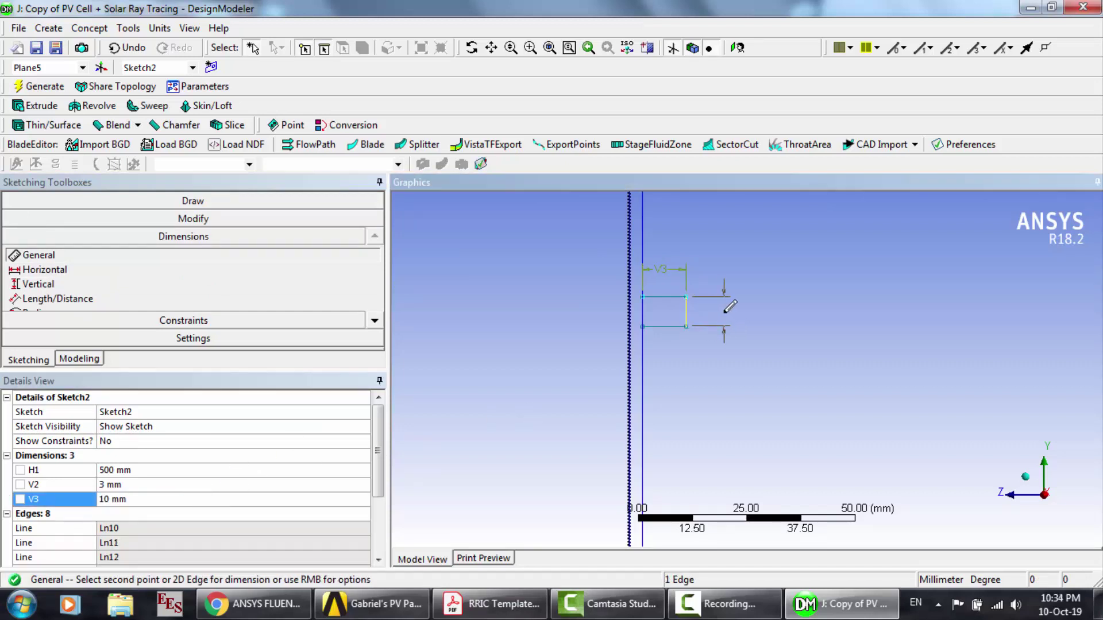
{"action": "left_click", "coordinate": [727, 315]}
{"action": "left_click", "coordinate": [201, 485]}
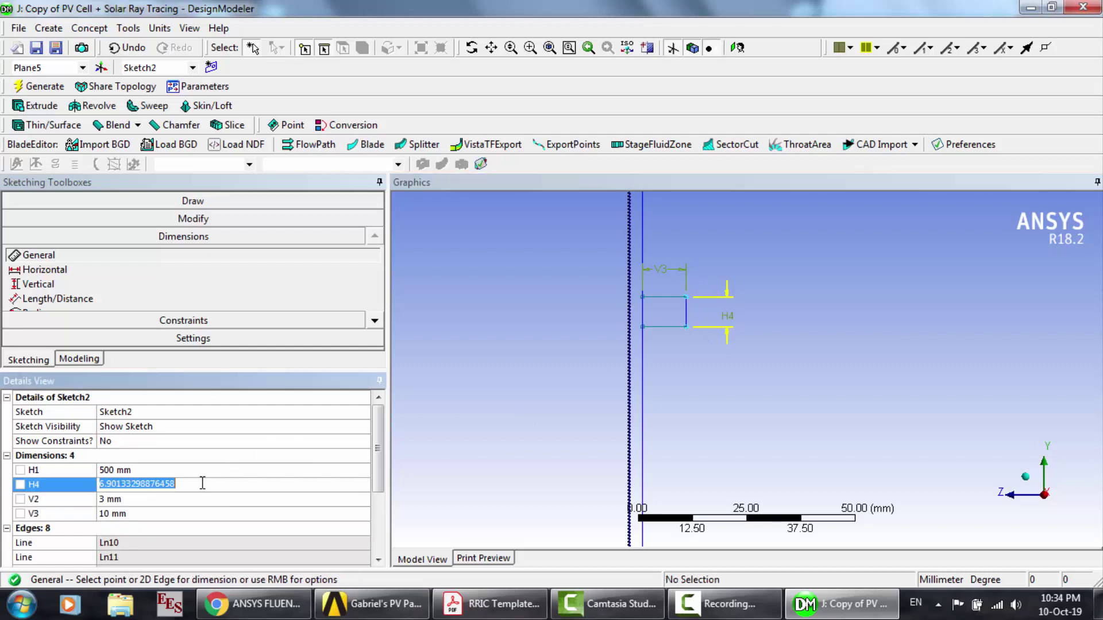
{"action": "type", "text": "5"}
{"action": "key", "text": "Return"}
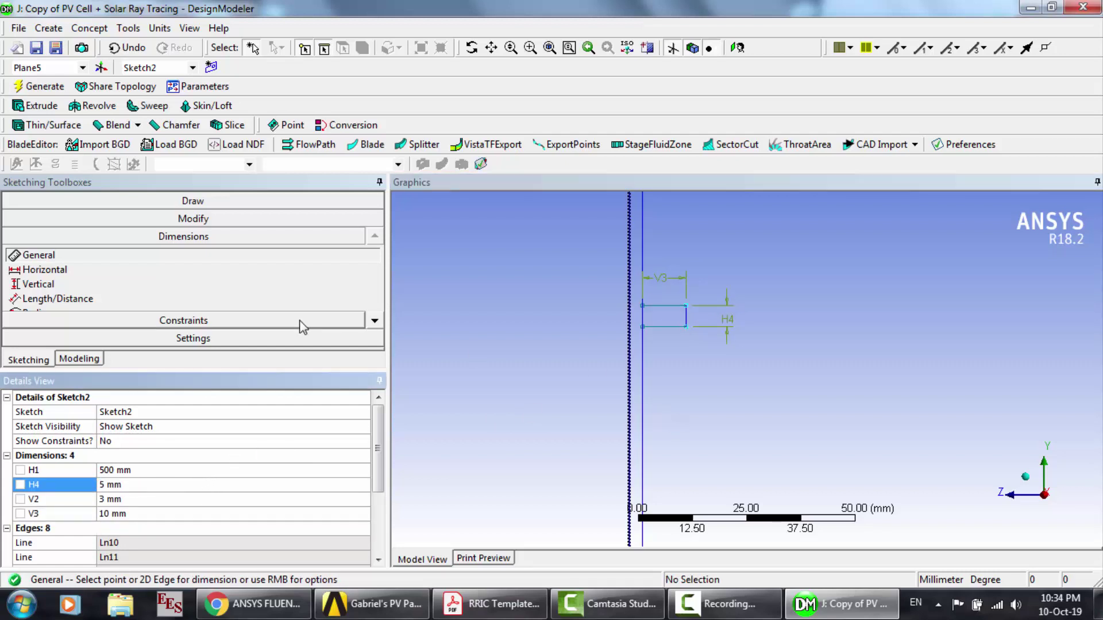
Step: Trim the overlapping edge segments where the small upper rectangle meets the thin layer
{"action": "left_click", "coordinate": [208, 323]}
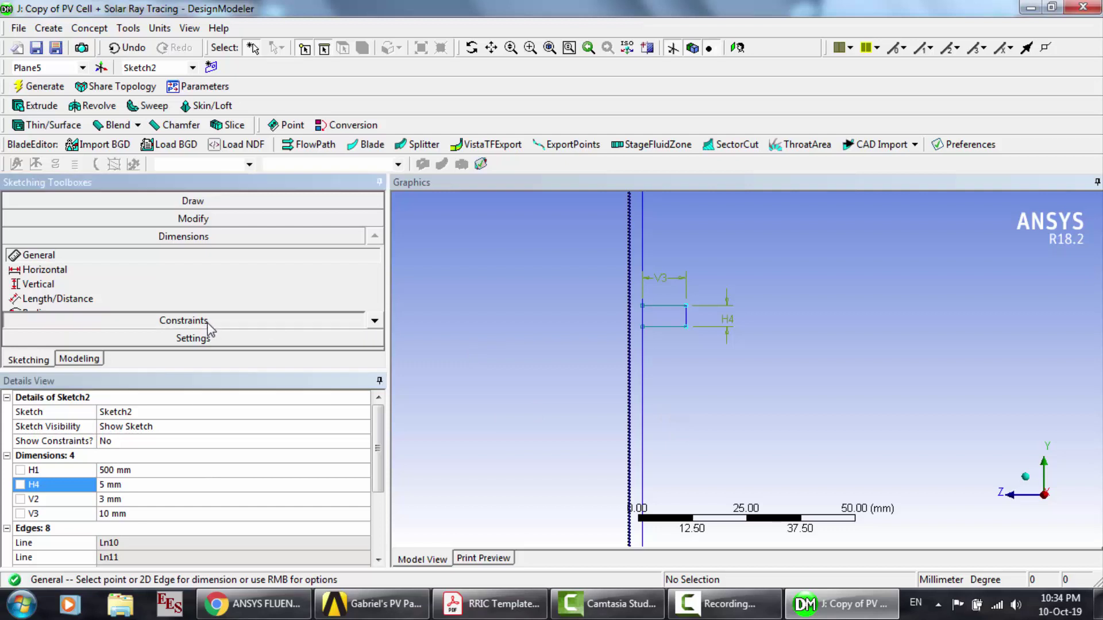
{"action": "left_click", "coordinate": [211, 217]}
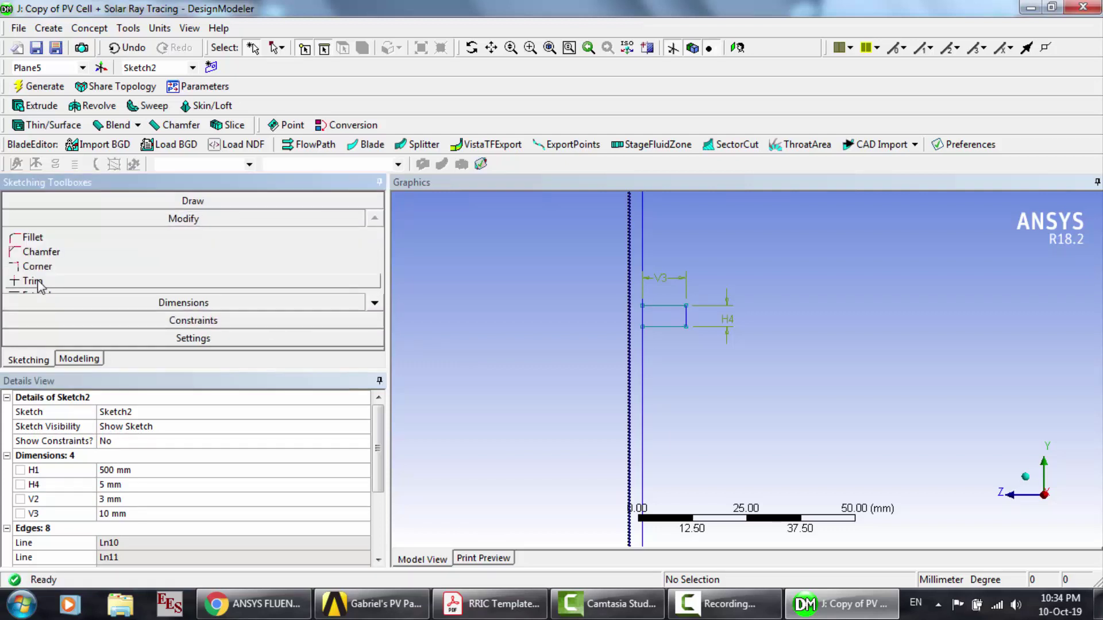
{"action": "left_click", "coordinate": [40, 282]}
{"action": "left_click", "coordinate": [643, 316]}
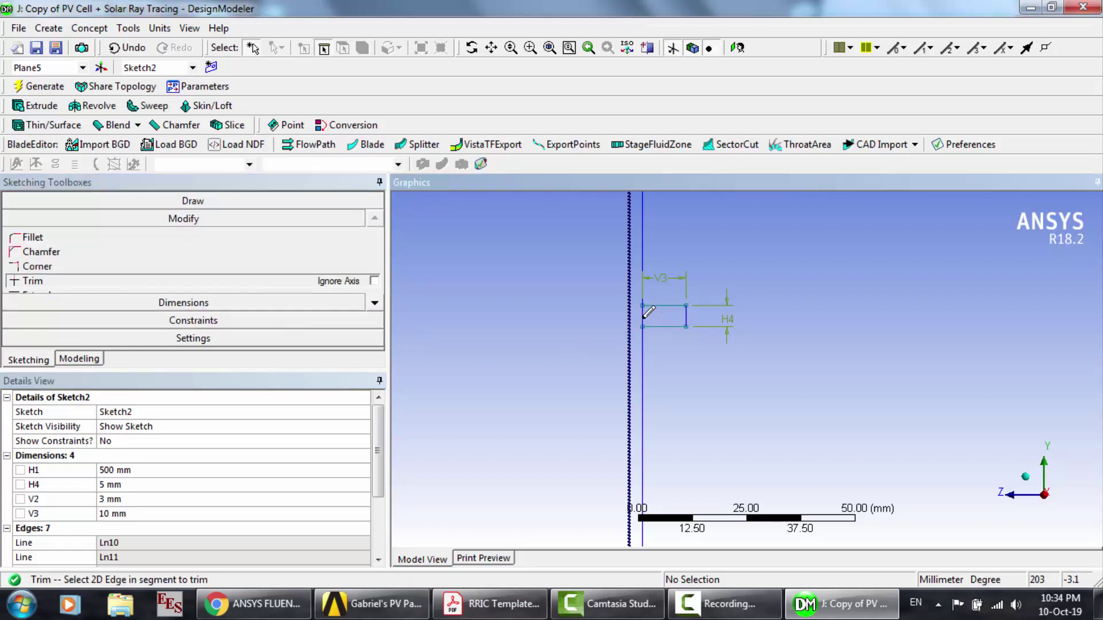
{"action": "left_click", "coordinate": [643, 315]}
Step: Draw a second rectangle about 8 mm wide and 8 mm tall outward from the layer's outer edge, across the horizontal axis at mid-height
{"action": "scroll", "coordinate": [720, 266], "scroll_direction": "down", "scroll_amount": 5}
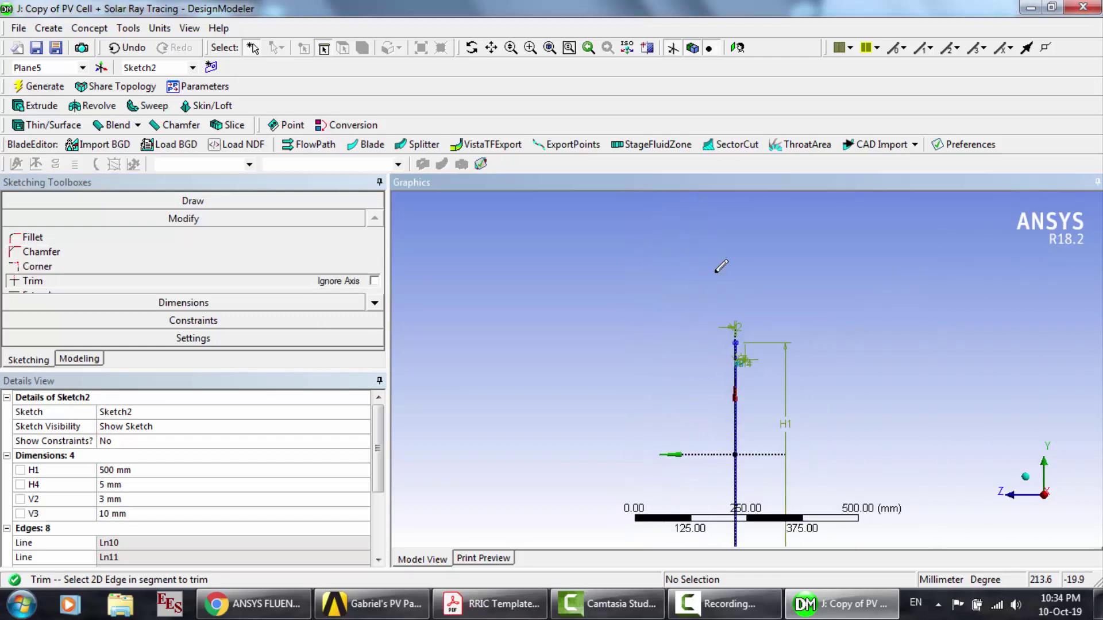
{"action": "scroll", "coordinate": [720, 266], "scroll_direction": "down", "scroll_amount": 1}
{"action": "left_click", "coordinate": [491, 47]}
{"action": "left_click_drag", "start_coordinate": [667, 365], "coordinate": [617, 325]}
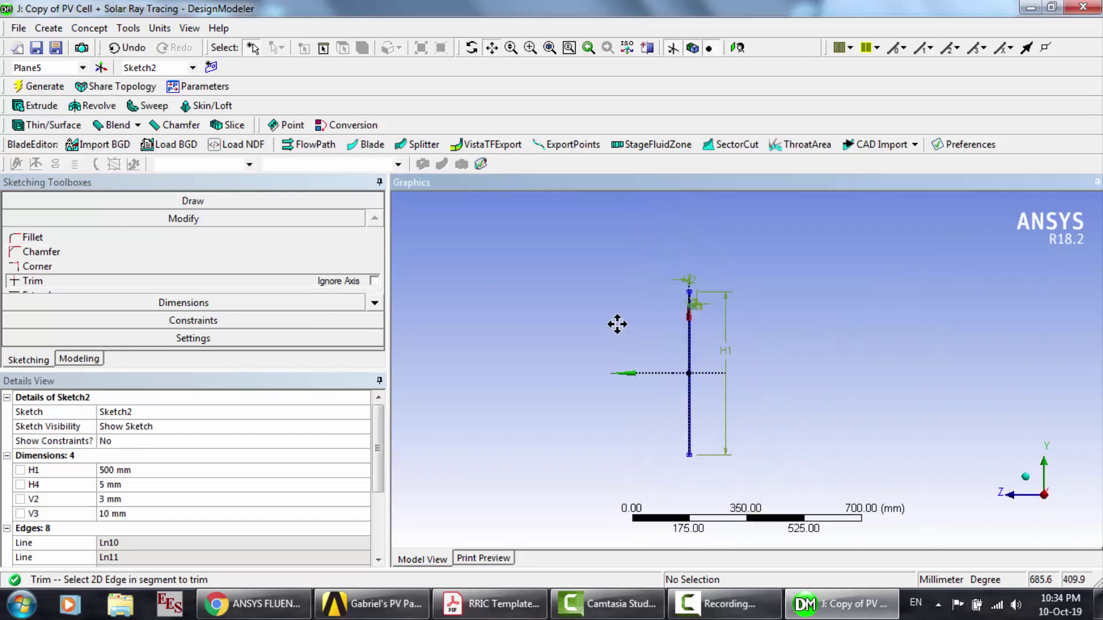
{"action": "scroll", "coordinate": [617, 324], "scroll_direction": "up", "scroll_amount": 4}
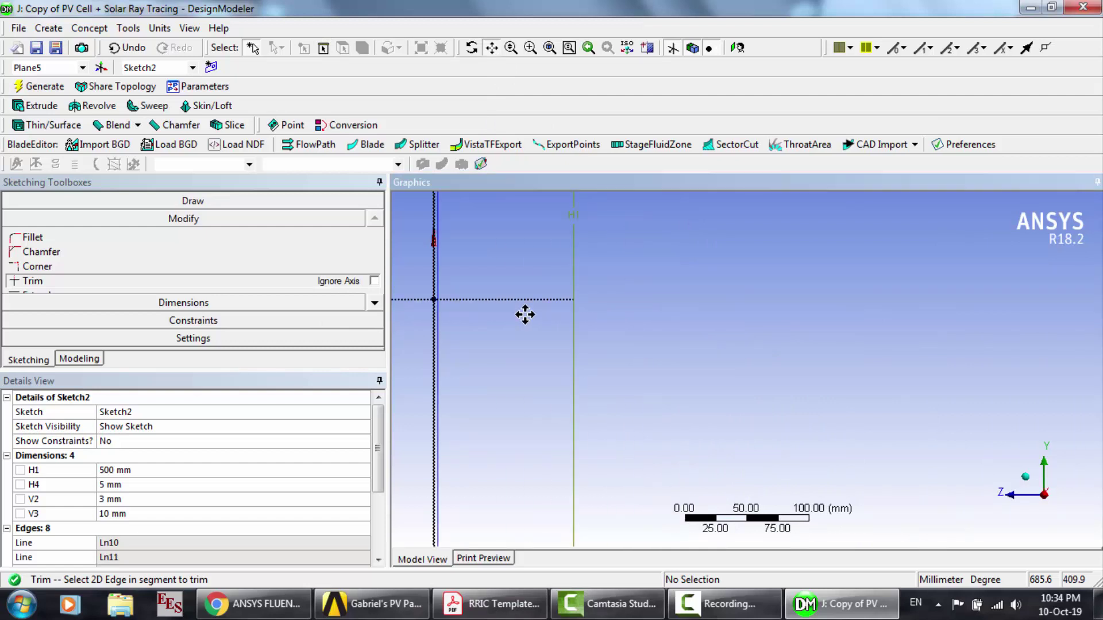
{"action": "left_click_drag", "start_coordinate": [525, 315], "coordinate": [746, 315]}
{"action": "scroll", "coordinate": [746, 315], "scroll_direction": "up", "scroll_amount": 1}
{"action": "left_click_drag", "start_coordinate": [571, 261], "coordinate": [660, 397]}
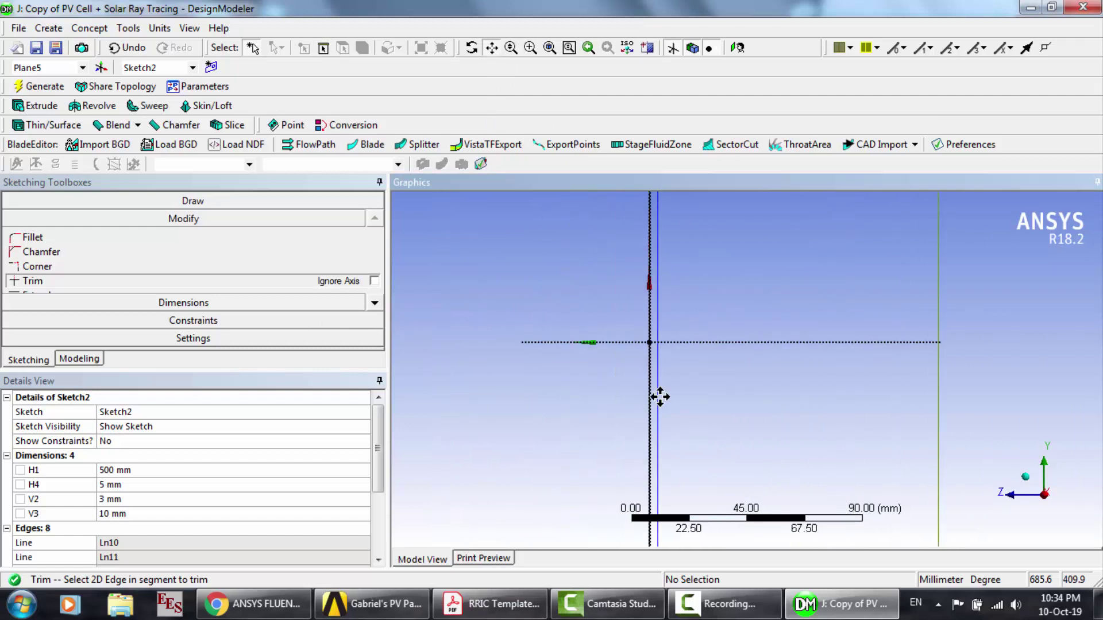
{"action": "scroll", "coordinate": [660, 396], "scroll_direction": "up", "scroll_amount": 2}
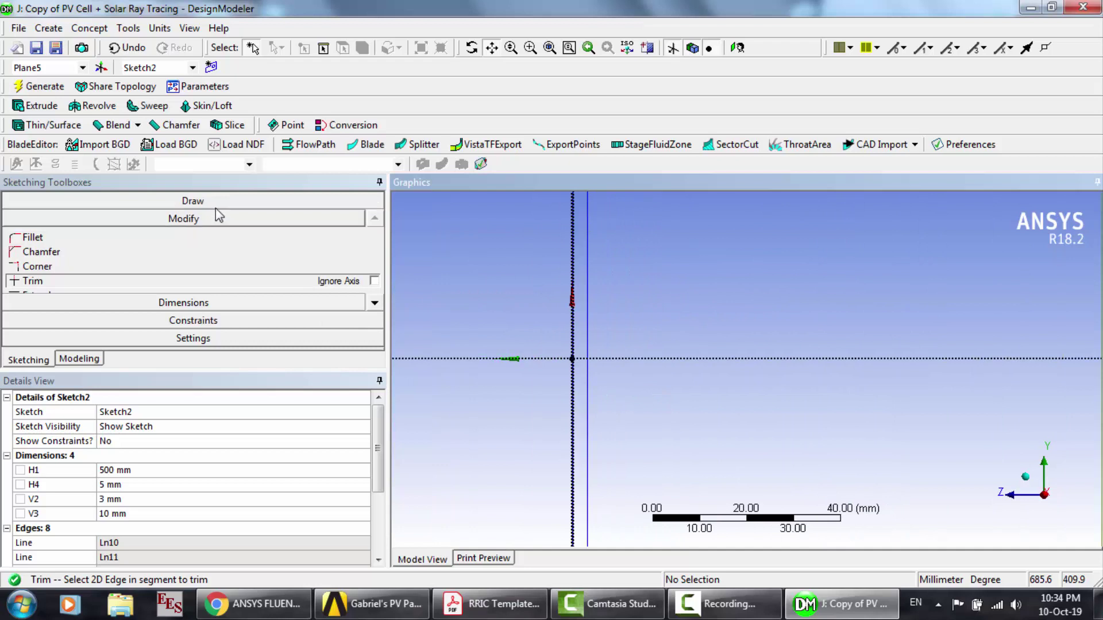
{"action": "left_click", "coordinate": [172, 203]}
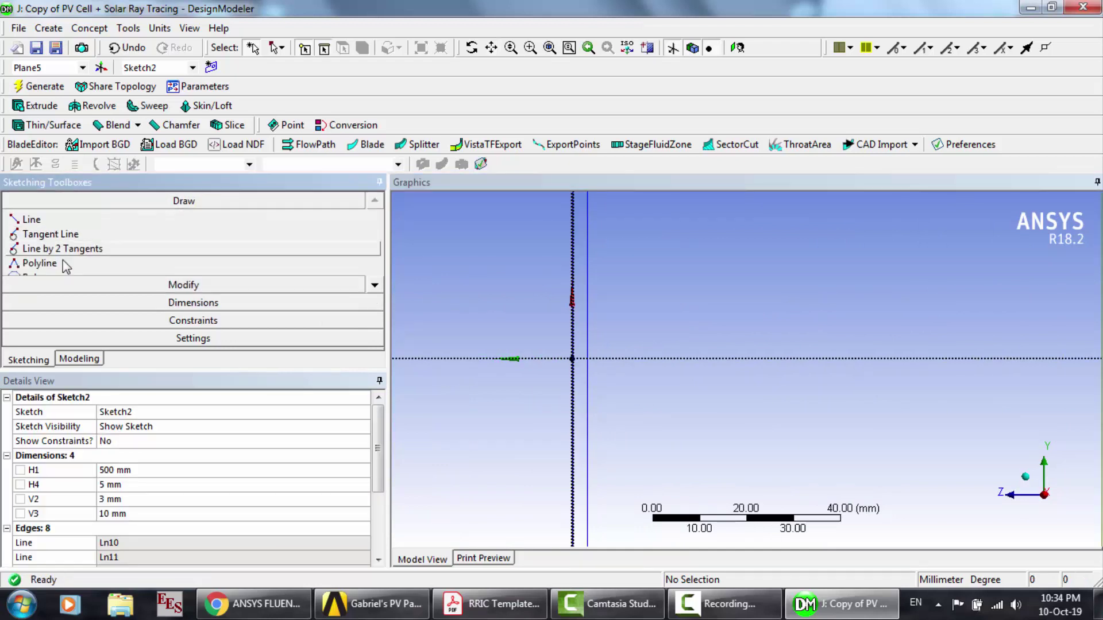
{"action": "scroll", "coordinate": [376, 290], "scroll_direction": "down", "scroll_amount": 2}
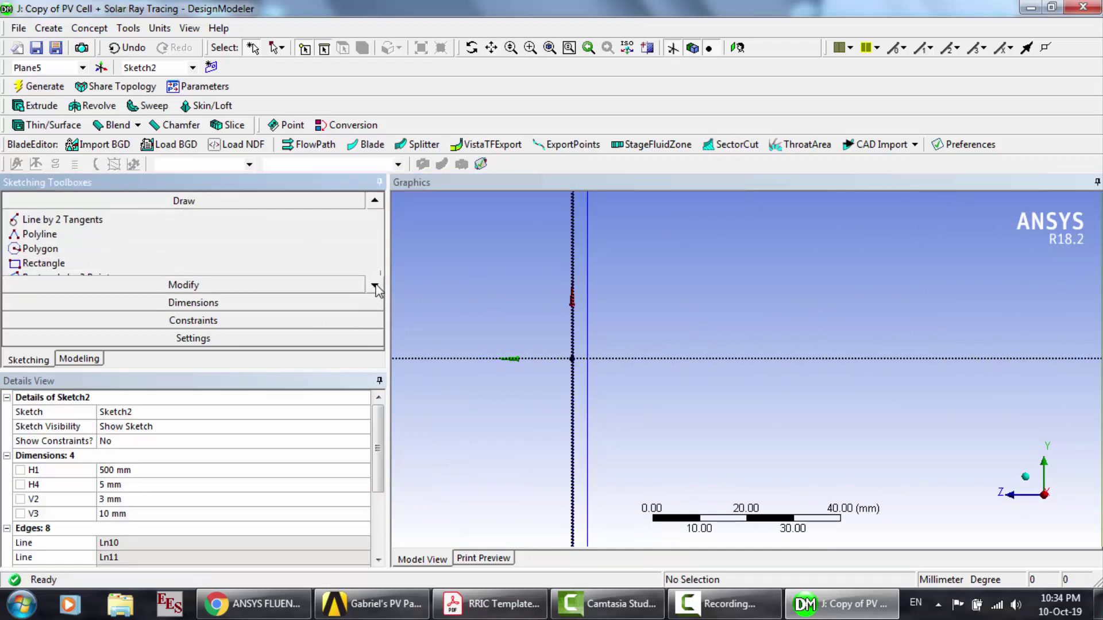
{"action": "left_click", "coordinate": [201, 263]}
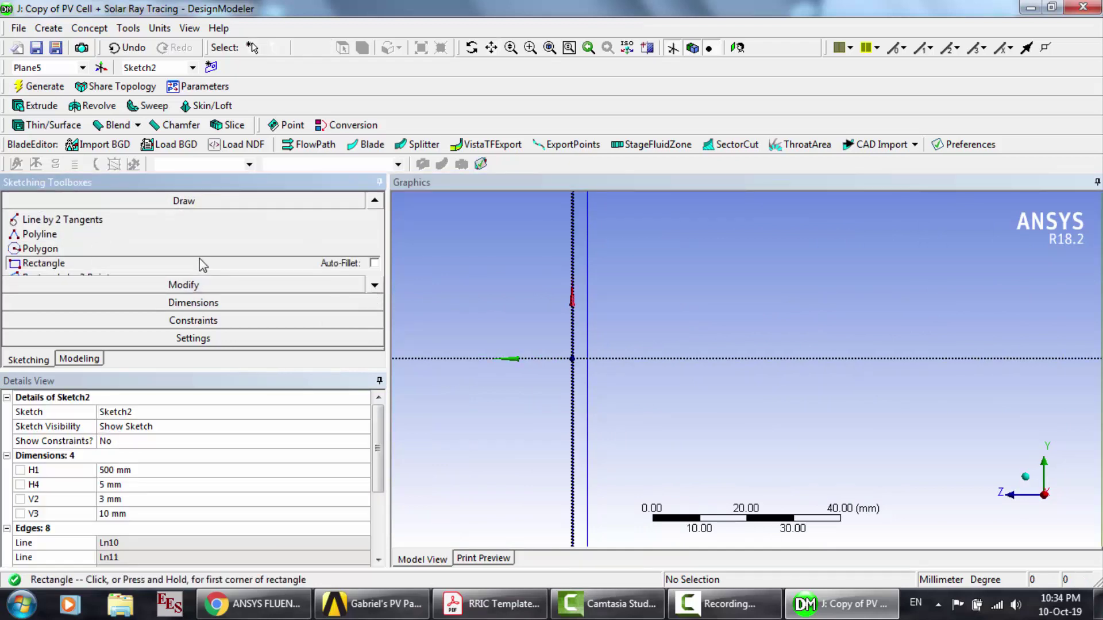
{"action": "left_click", "coordinate": [587, 340]}
{"action": "left_click", "coordinate": [623, 377]}
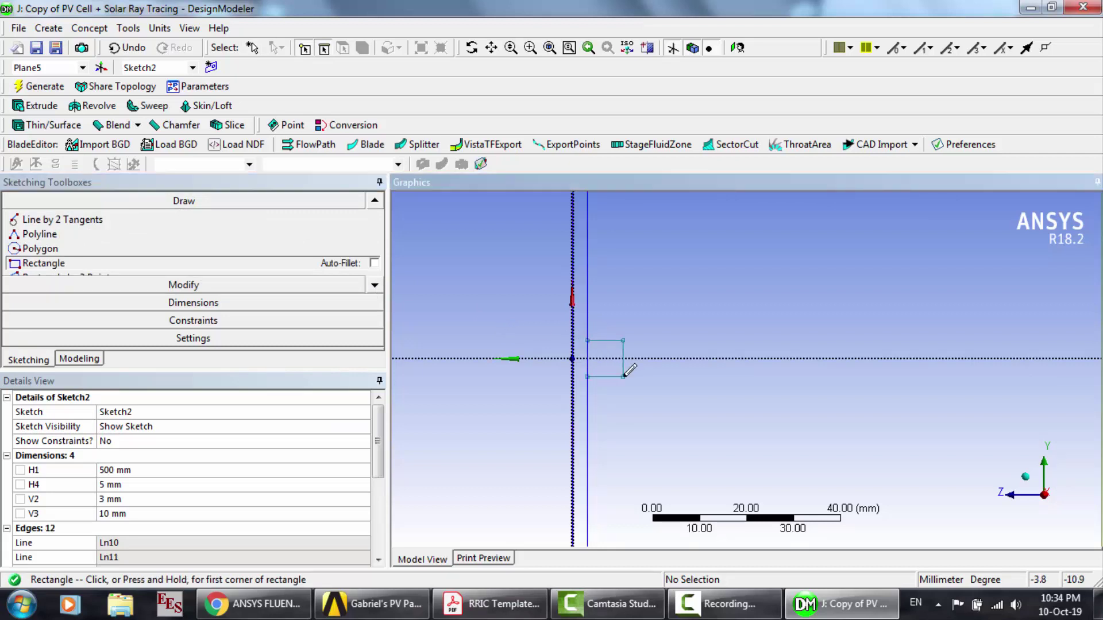
Step: Dimension the mid-height rectangle's top side and set its width to 10 mm
{"action": "left_click", "coordinate": [198, 302]}
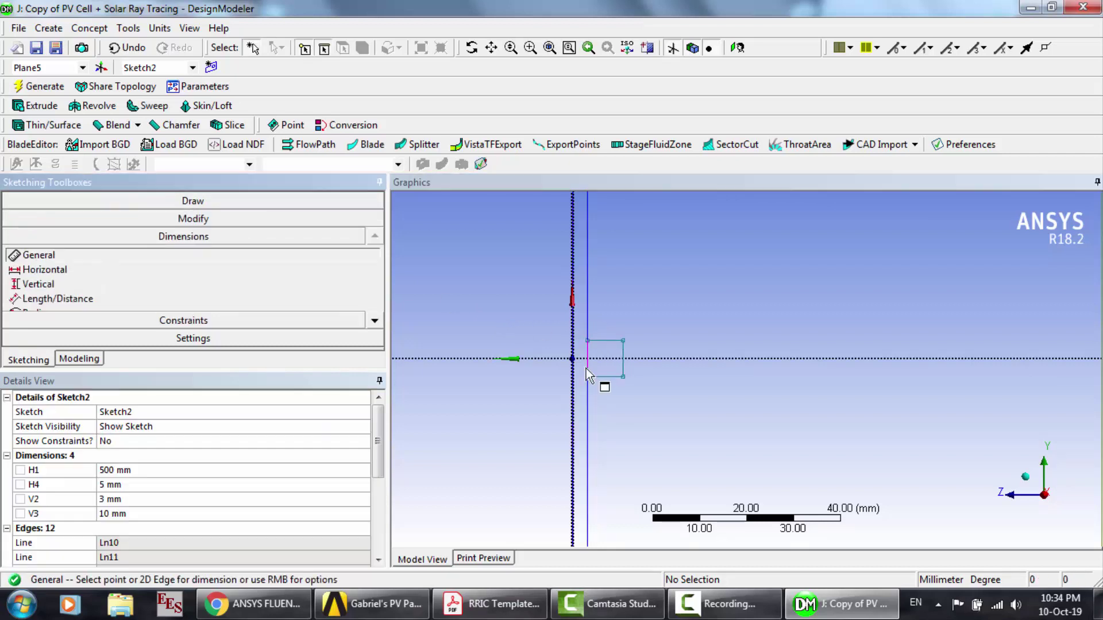
{"action": "left_click", "coordinate": [604, 340]}
{"action": "left_click", "coordinate": [605, 321]}
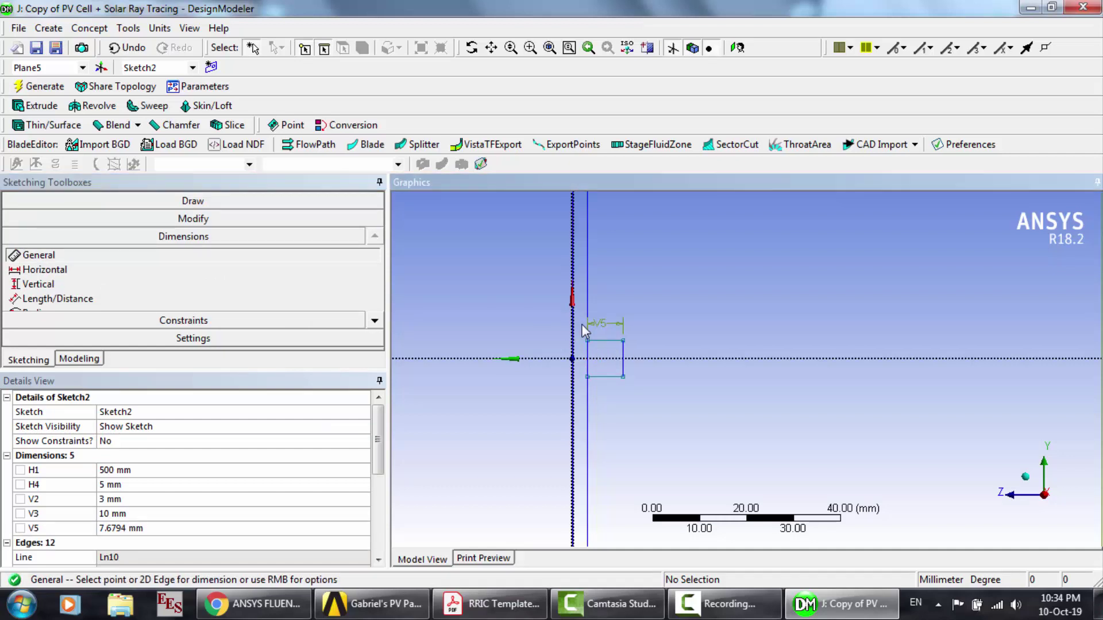
{"action": "left_click", "coordinate": [132, 529]}
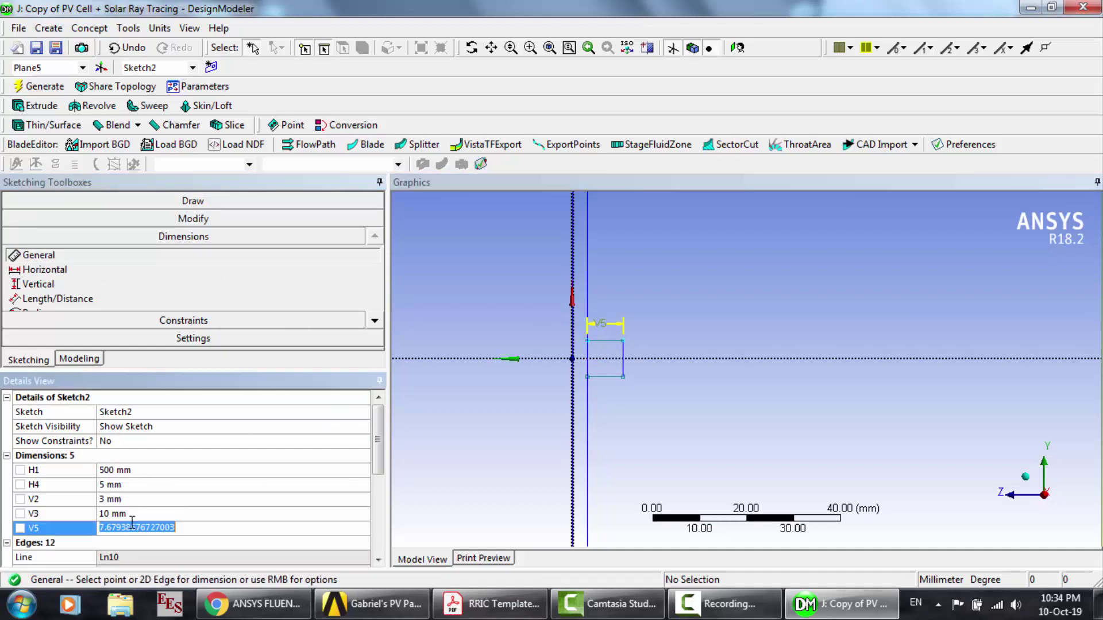
{"action": "type", "text": "10"}
{"action": "key", "text": "Return"}
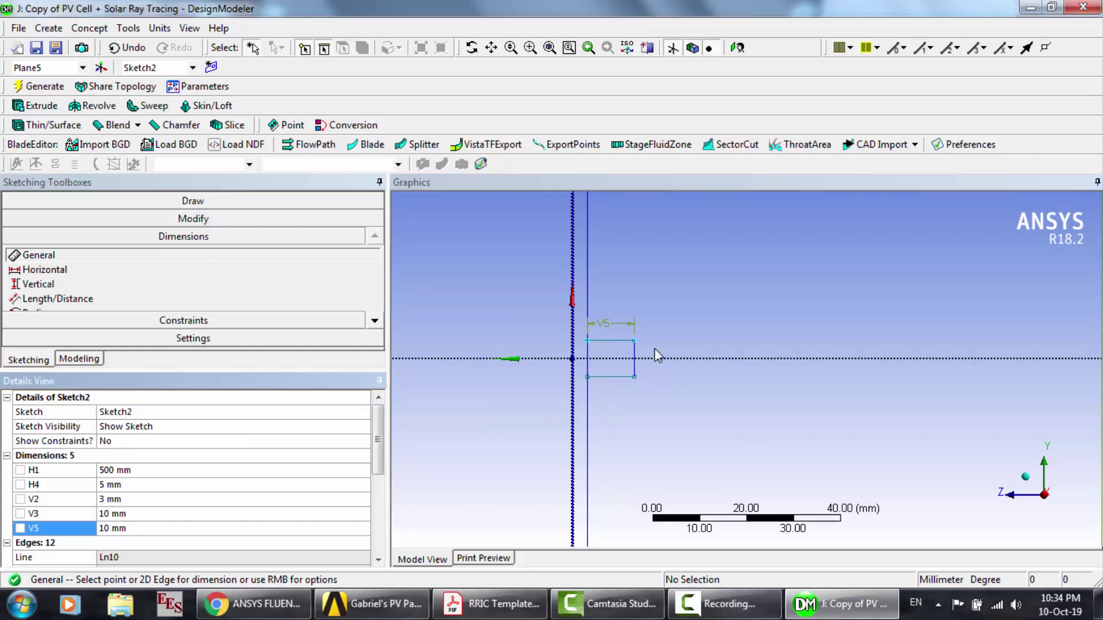
Step: Dimension the mid-height rectangle's outer vertical side and set its height to 5 mm
{"action": "left_click", "coordinate": [636, 363]}
{"action": "left_click", "coordinate": [662, 362]}
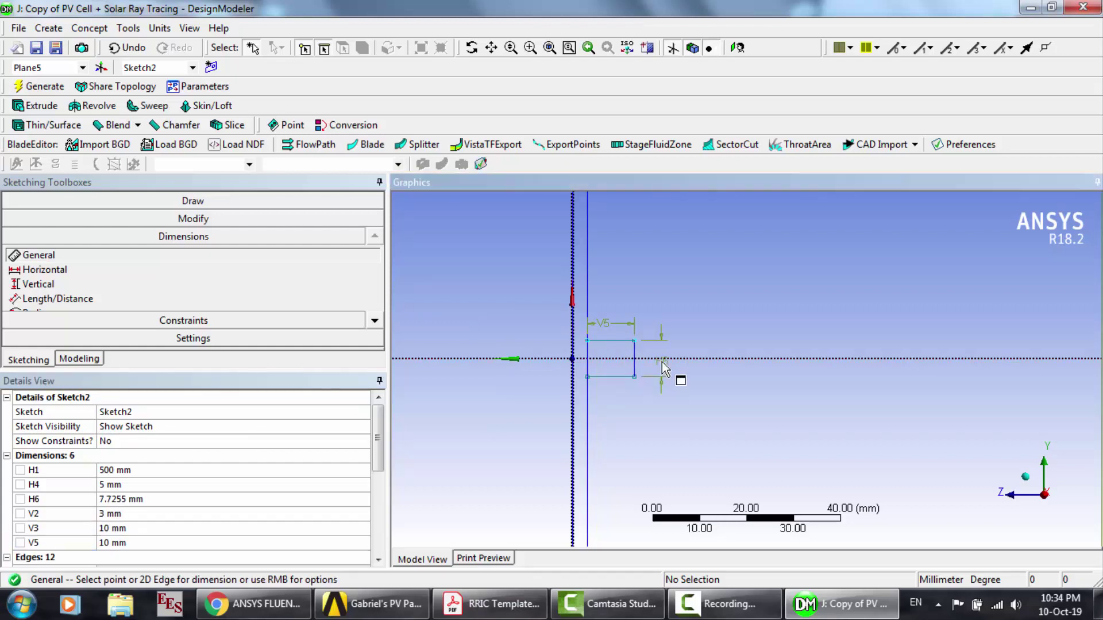
{"action": "left_click", "coordinate": [147, 499]}
{"action": "type", "text": "5"}
{"action": "key", "text": "Return"}
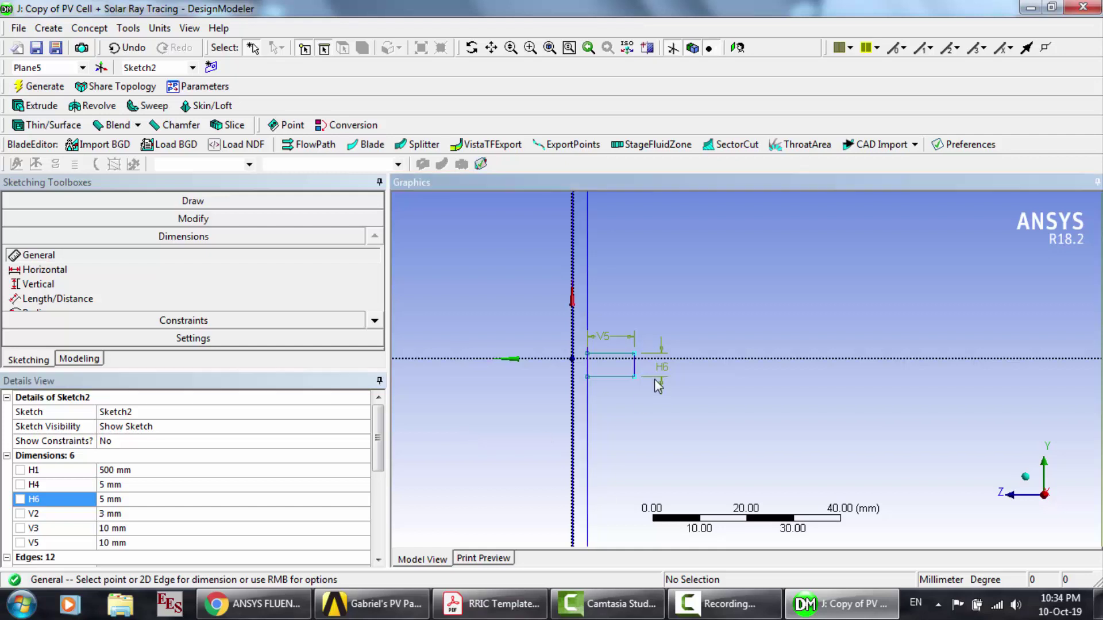
Step: Trim the layer edge segments inside the mid-height rectangle, on both sides of the horizontal axis
{"action": "scroll", "coordinate": [648, 297], "scroll_direction": "up", "scroll_amount": 2}
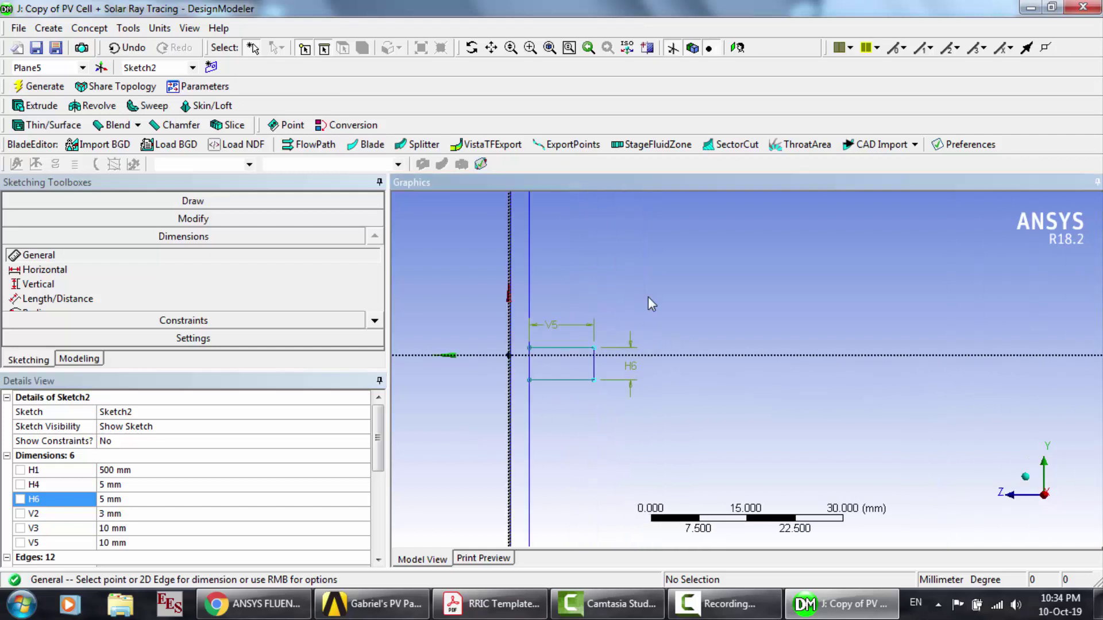
{"action": "left_click", "coordinate": [236, 220]}
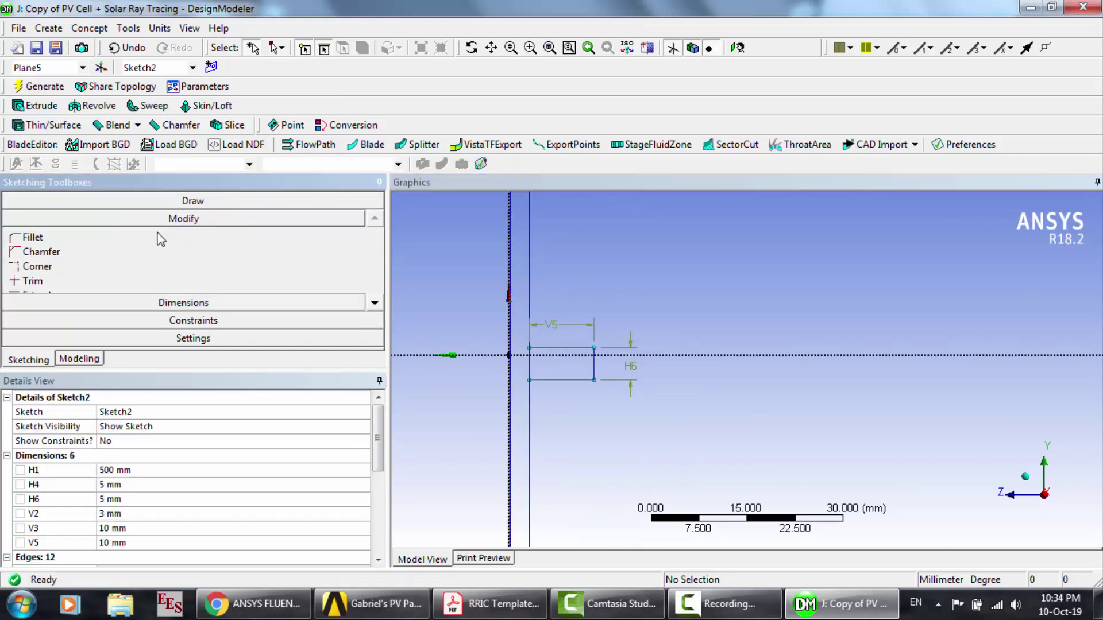
{"action": "left_click", "coordinate": [71, 281]}
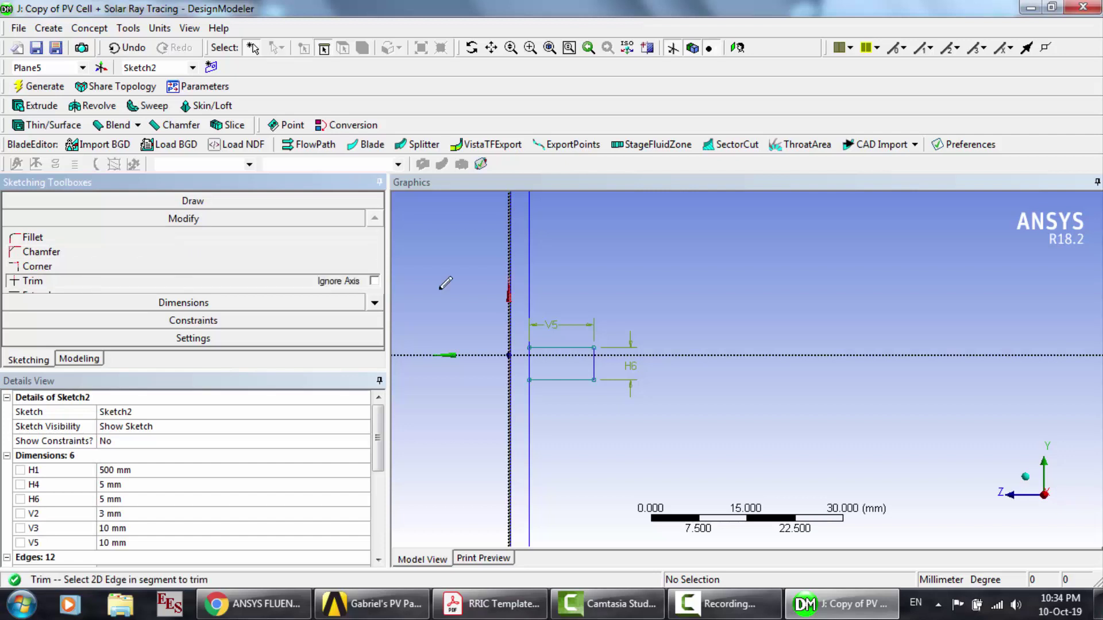
{"action": "left_click", "coordinate": [531, 362]}
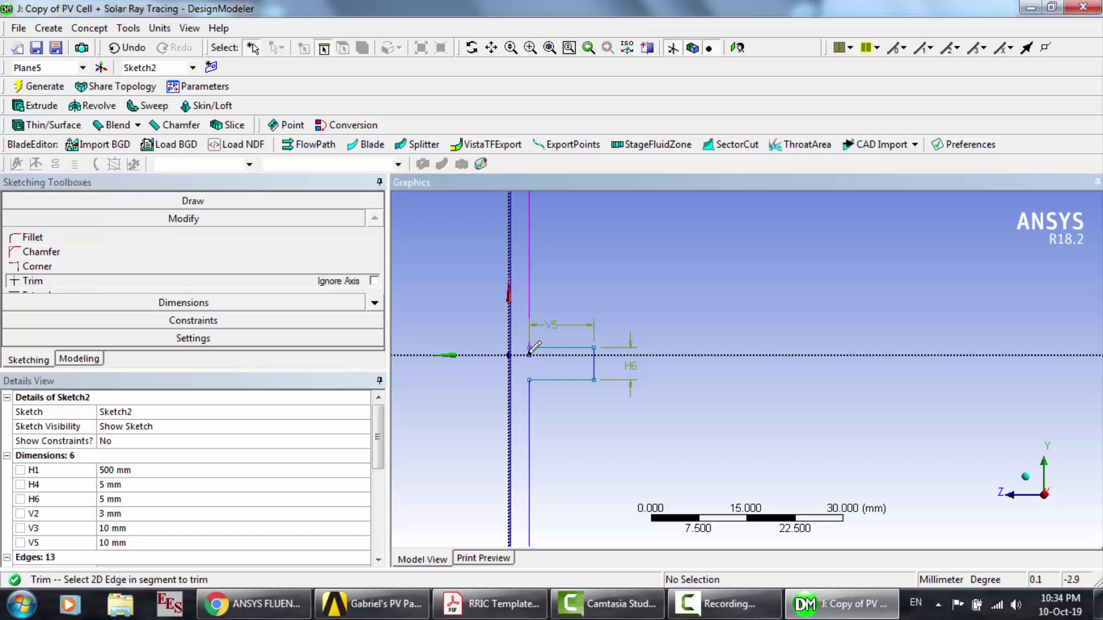
{"action": "scroll", "coordinate": [551, 359], "scroll_direction": "up", "scroll_amount": 3}
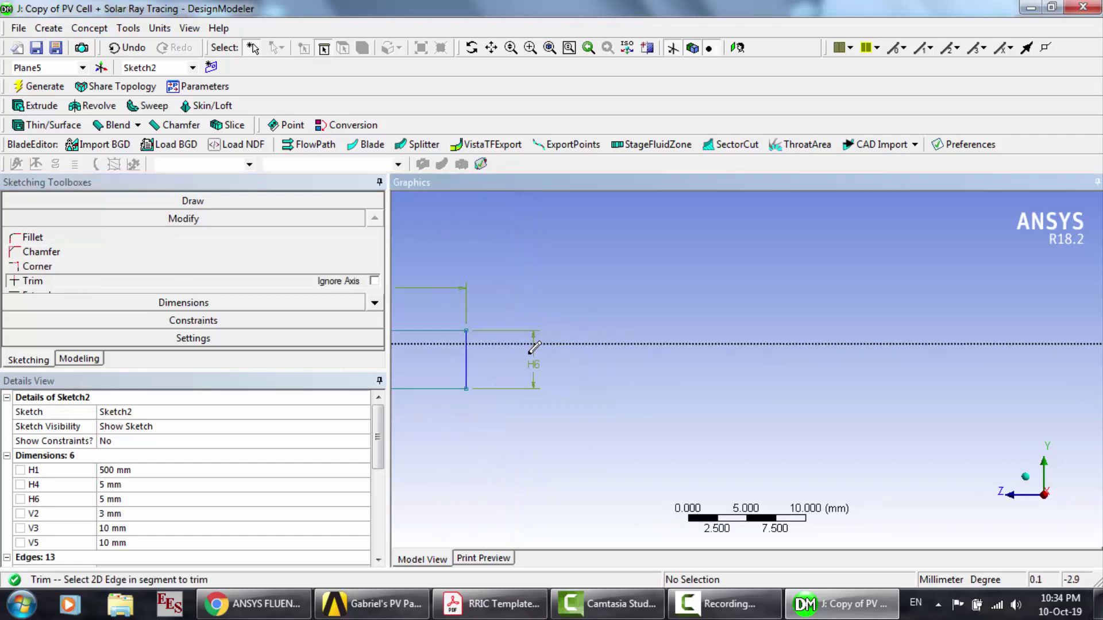
{"action": "left_click", "coordinate": [492, 47]}
{"action": "left_click_drag", "start_coordinate": [525, 349], "coordinate": [770, 353]}
{"action": "scroll", "coordinate": [774, 355], "scroll_direction": "up", "scroll_amount": 2}
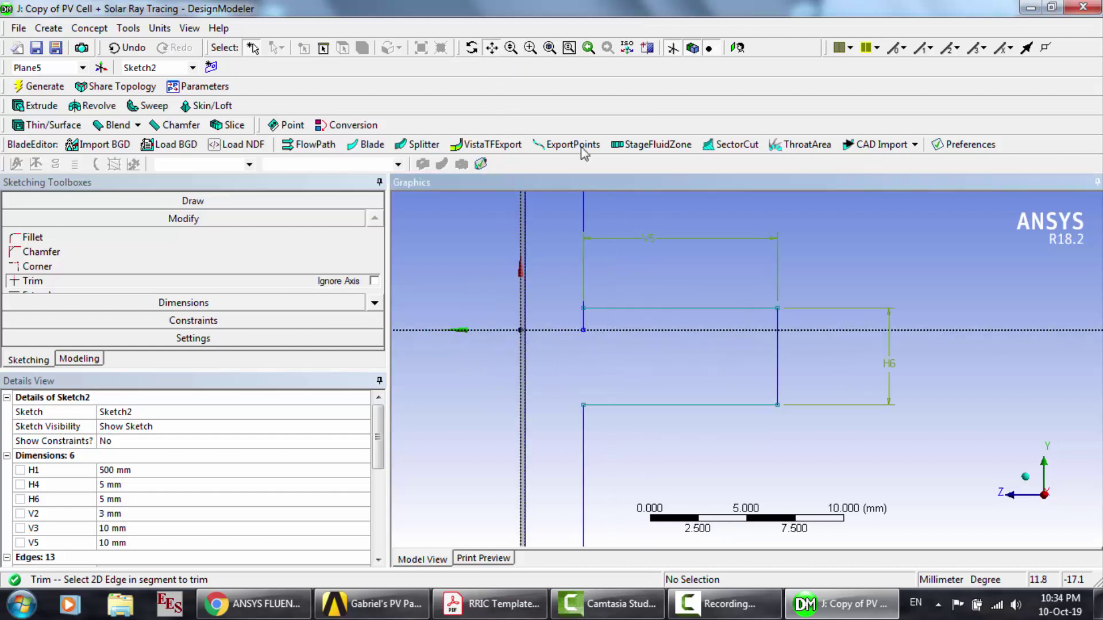
{"action": "left_click", "coordinate": [494, 48]}
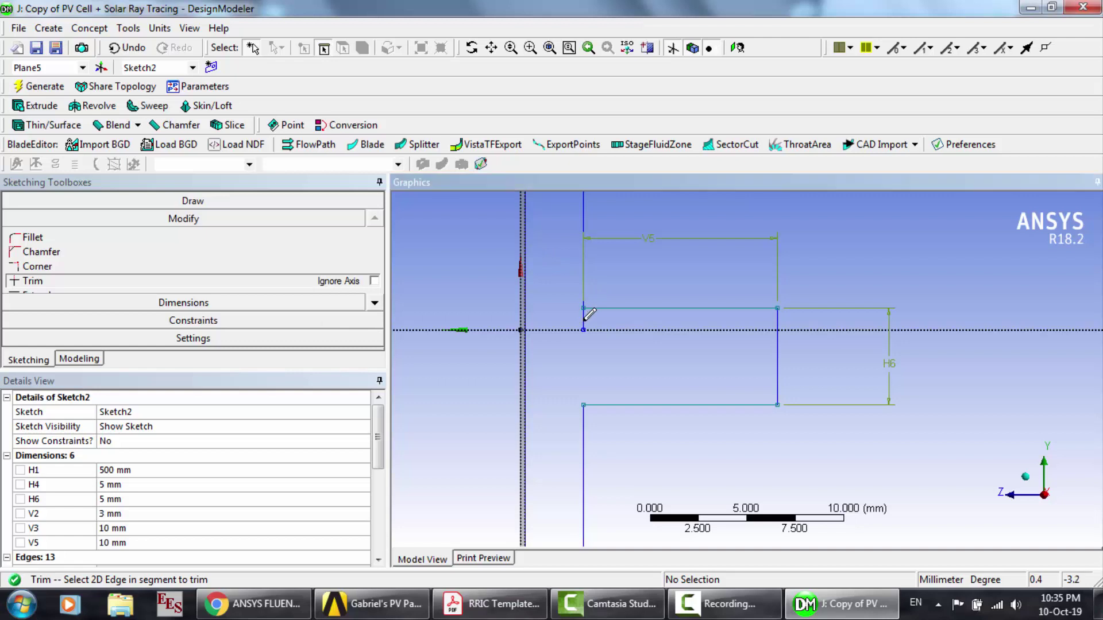
Step: Draw a third rectangle about 16 mm wide and 4.8 mm tall outward from the layer's outer edge, near its lower end
{"action": "scroll", "coordinate": [584, 316], "scroll_direction": "down", "scroll_amount": 10}
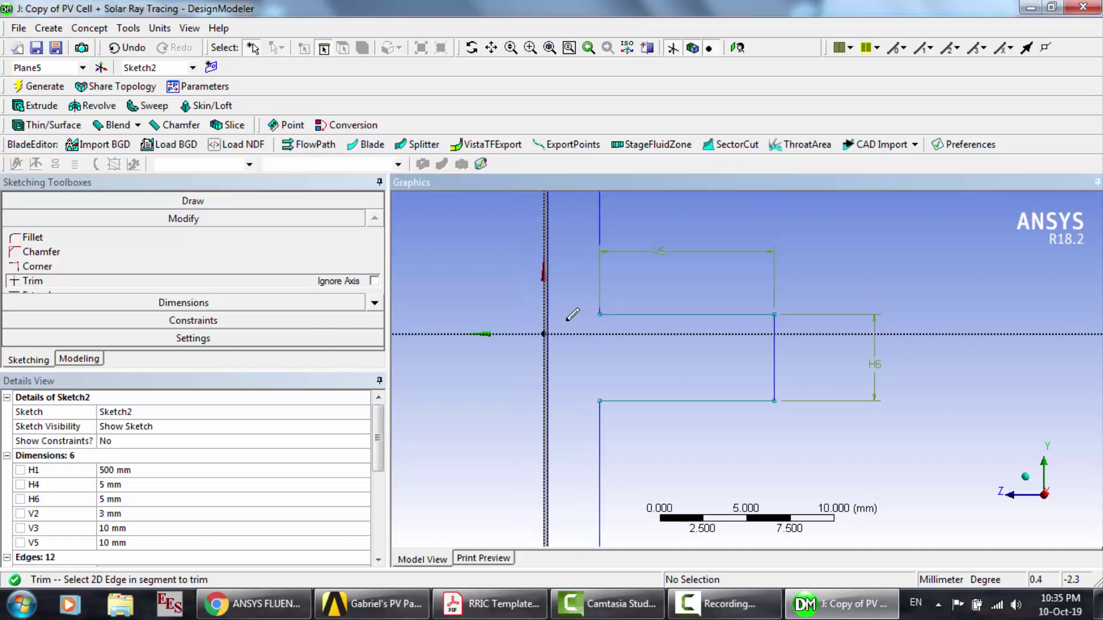
{"action": "scroll", "coordinate": [573, 314], "scroll_direction": "down", "scroll_amount": 2}
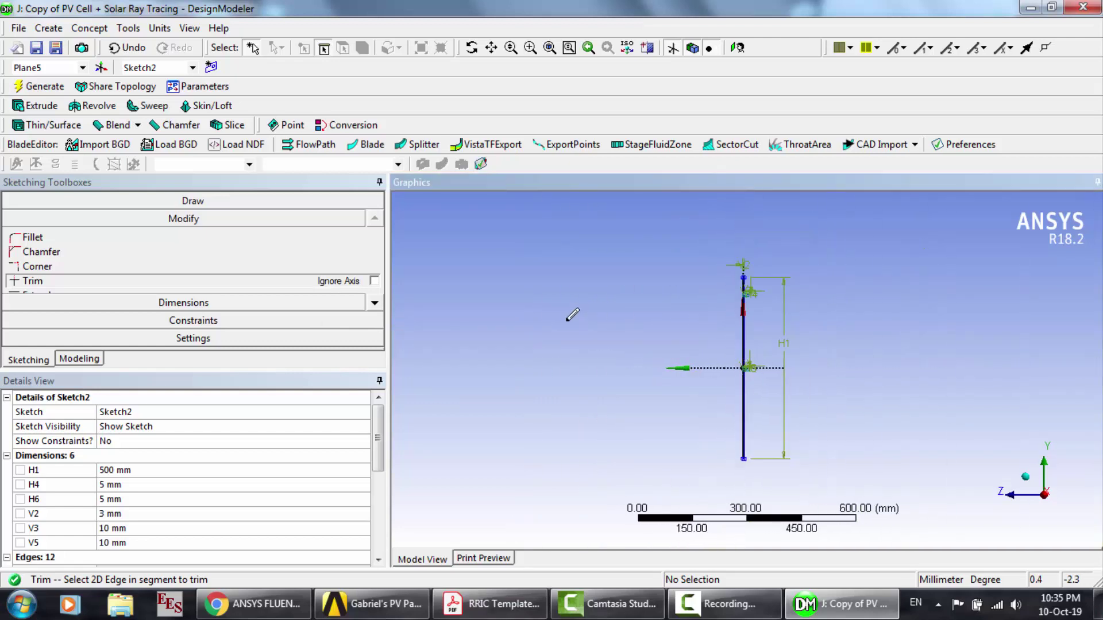
{"action": "left_click", "coordinate": [491, 49]}
{"action": "left_click_drag", "start_coordinate": [709, 381], "coordinate": [565, 303]}
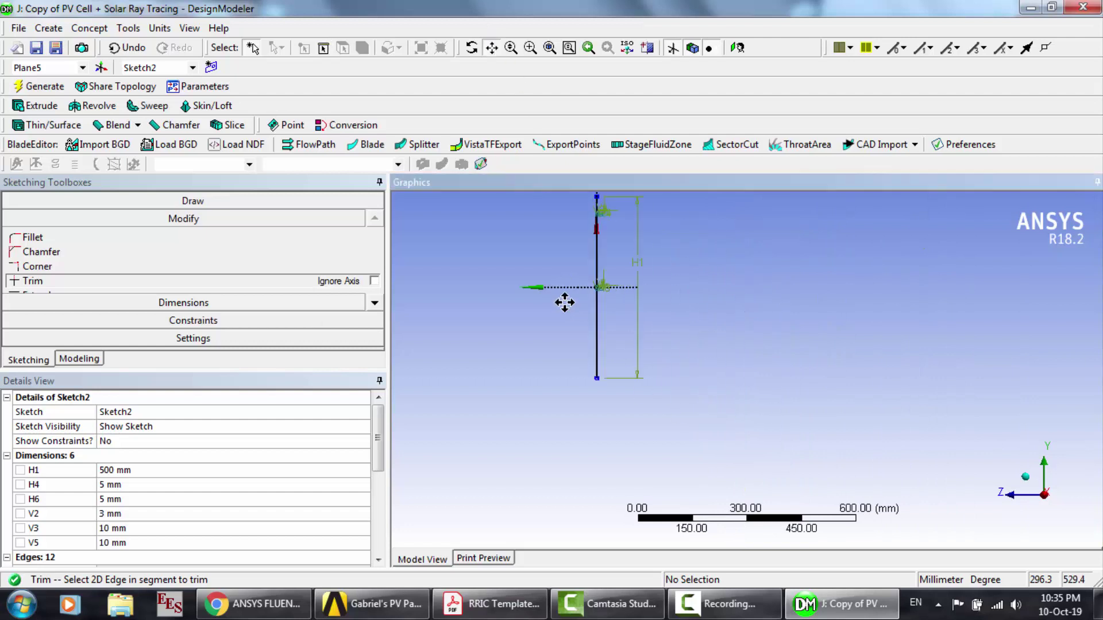
{"action": "scroll", "coordinate": [565, 302], "scroll_direction": "up", "scroll_amount": 3}
{"action": "left_click_drag", "start_coordinate": [497, 308], "coordinate": [784, 297]}
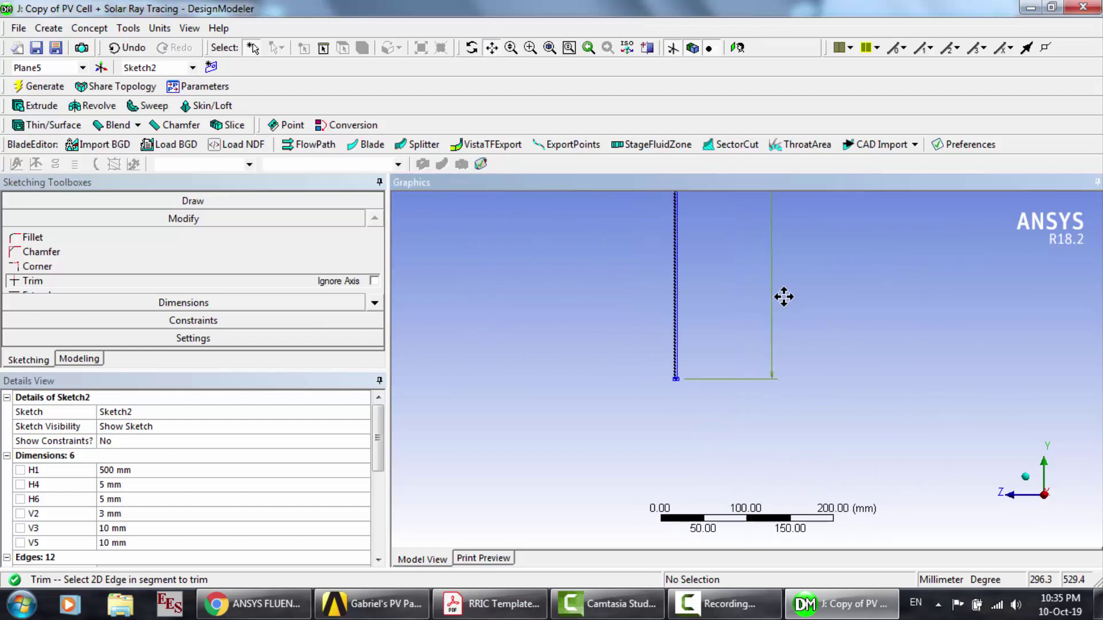
{"action": "scroll", "coordinate": [782, 296], "scroll_direction": "up", "scroll_amount": 4}
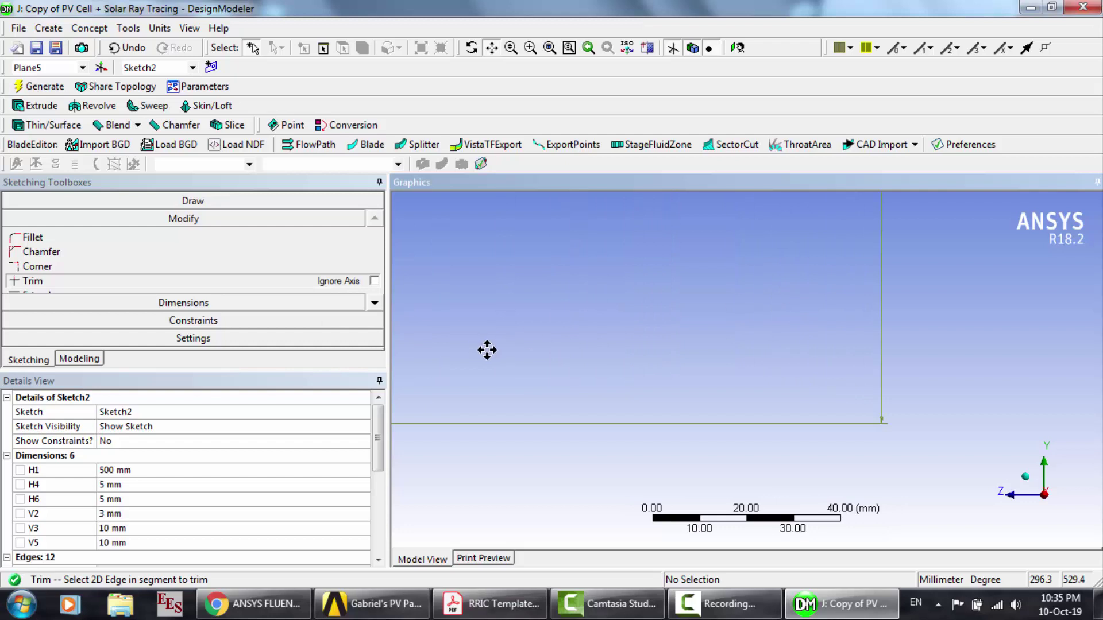
{"action": "left_click_drag", "start_coordinate": [715, 350], "coordinate": [773, 376]}
{"action": "left_click", "coordinate": [190, 203]}
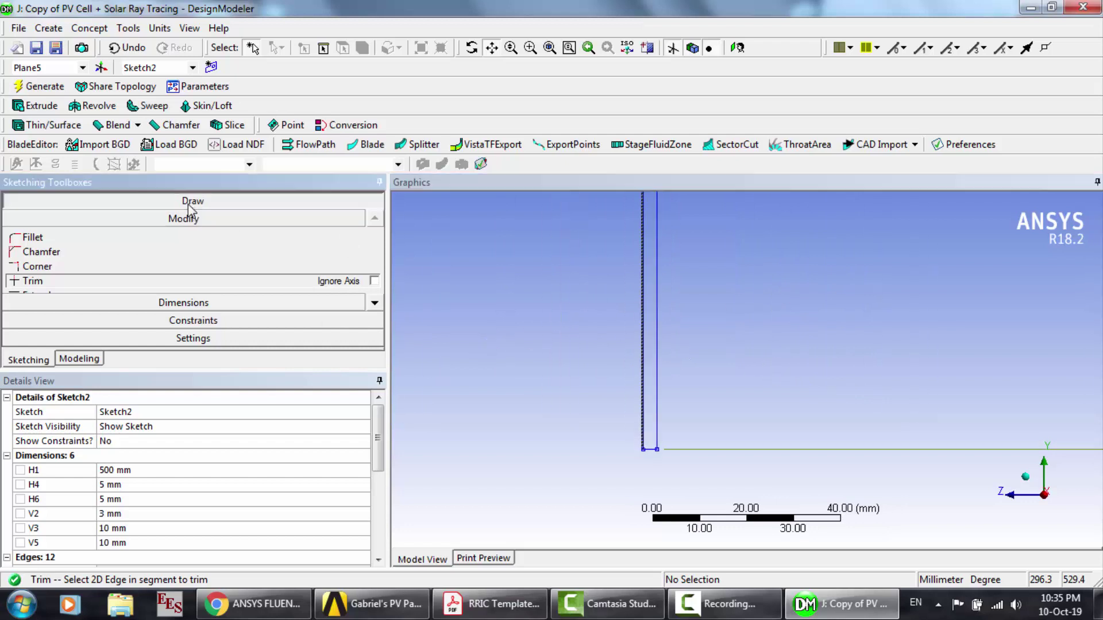
{"action": "left_click", "coordinate": [375, 286]}
{"action": "left_click", "coordinate": [374, 286]}
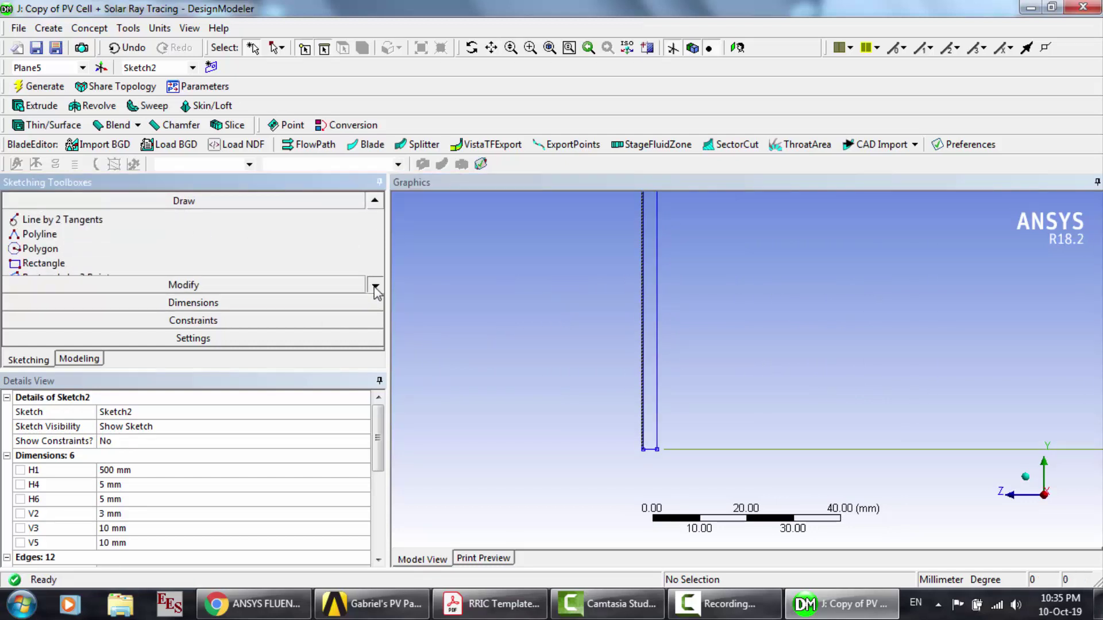
{"action": "left_click", "coordinate": [374, 285]}
{"action": "left_click", "coordinate": [213, 251]}
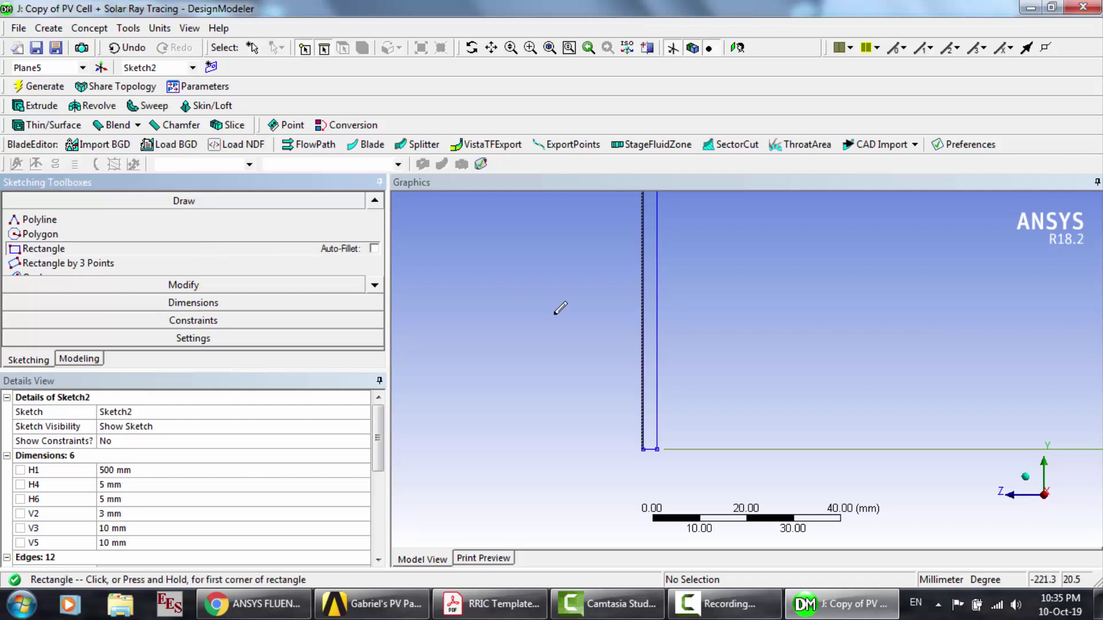
{"action": "left_click", "coordinate": [659, 341]}
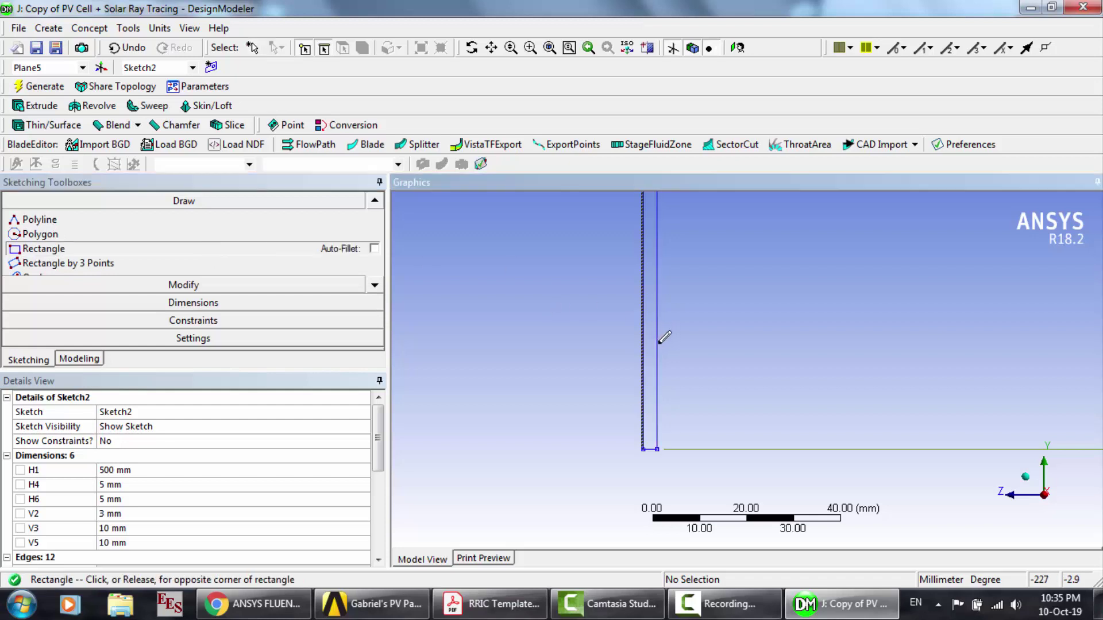
{"action": "left_click", "coordinate": [731, 364]}
Step: Dimension the lower rectangle's top side and set its width to 10 mm
{"action": "left_click", "coordinate": [217, 302]}
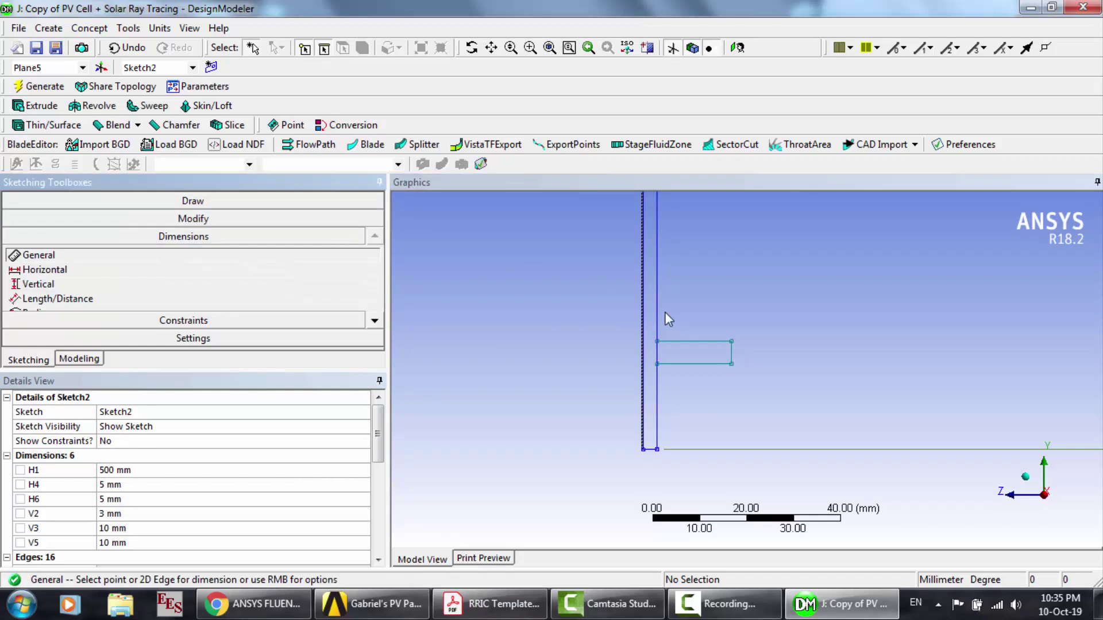
{"action": "left_click", "coordinate": [688, 343]}
{"action": "left_click", "coordinate": [690, 296]}
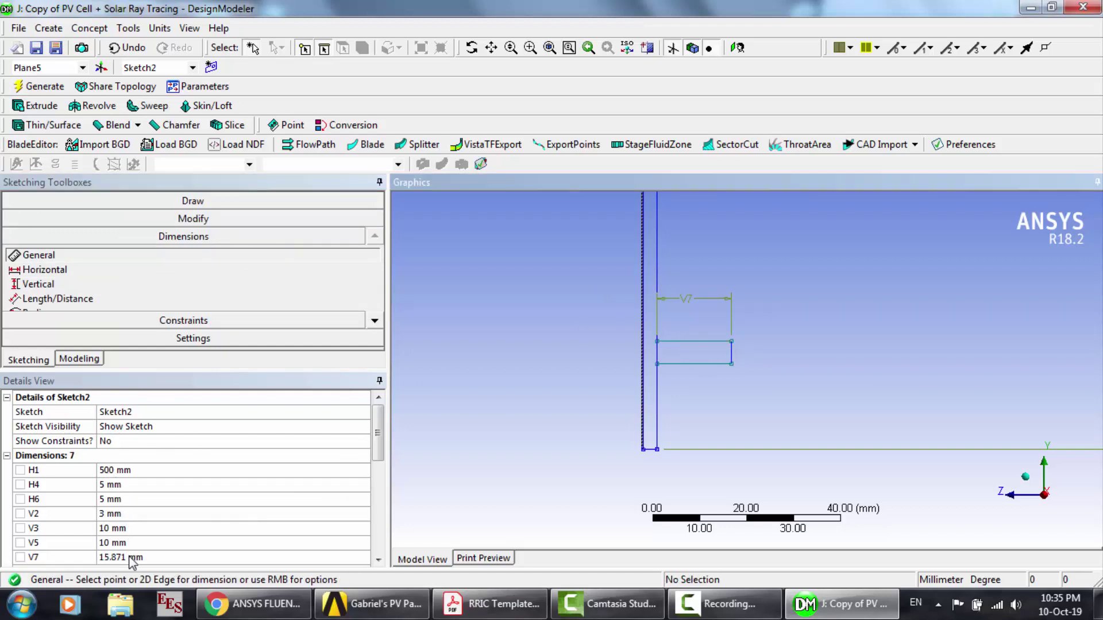
{"action": "left_click", "coordinate": [130, 558]}
{"action": "type", "text": "10"}
{"action": "key", "text": "Return"}
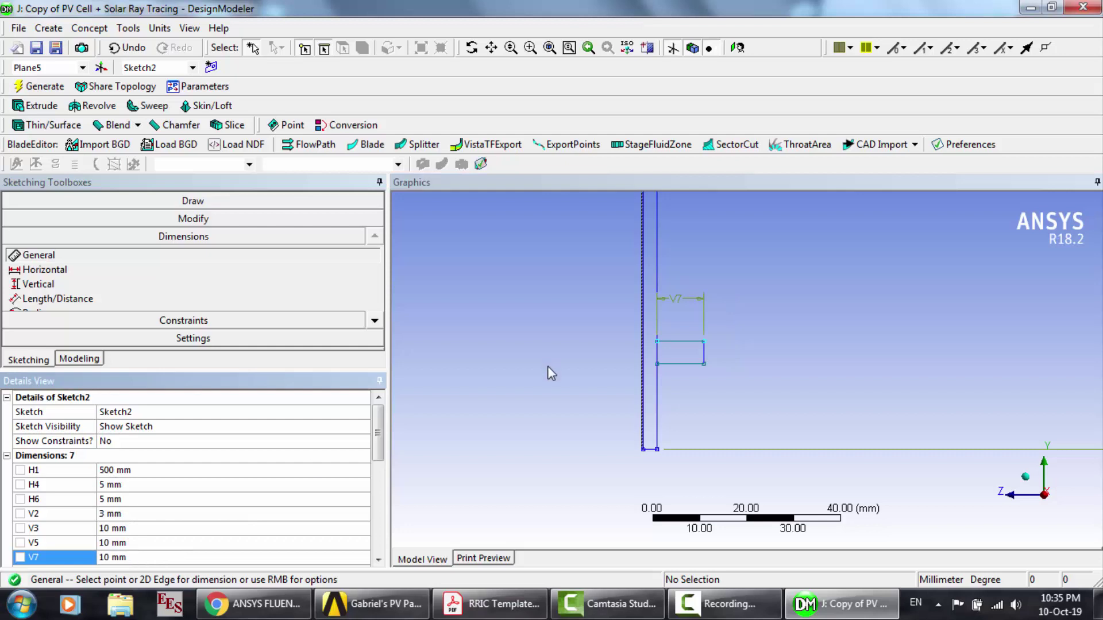
Step: Dimension the lower rectangle's outer vertical side and set its height to 5 mm
{"action": "left_click", "coordinate": [704, 351]}
{"action": "left_click", "coordinate": [731, 348]}
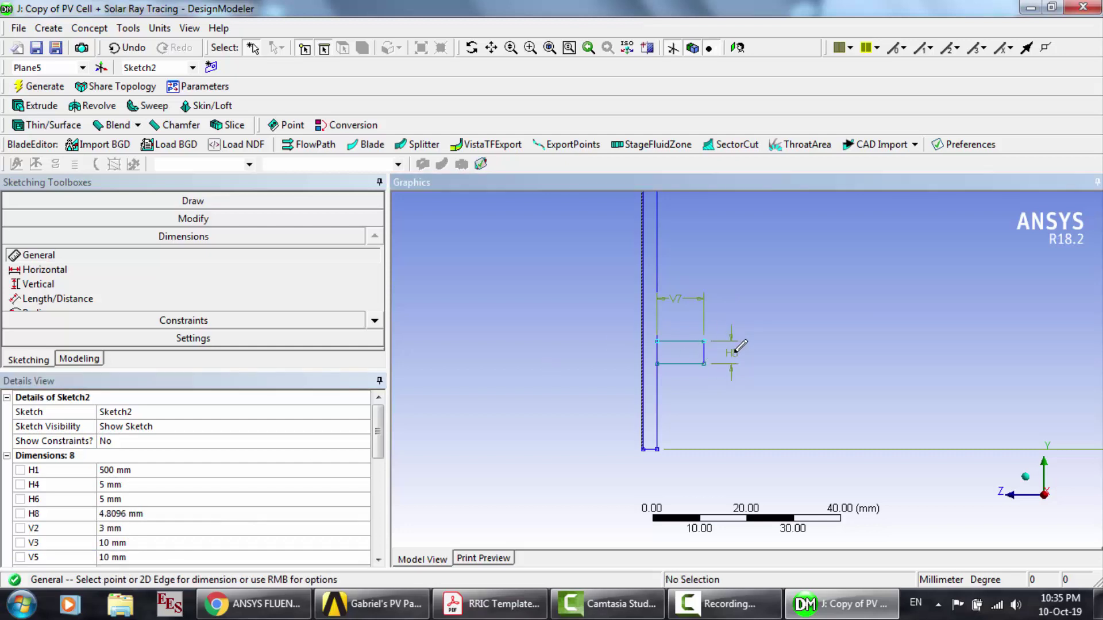
{"action": "left_click", "coordinate": [129, 514]}
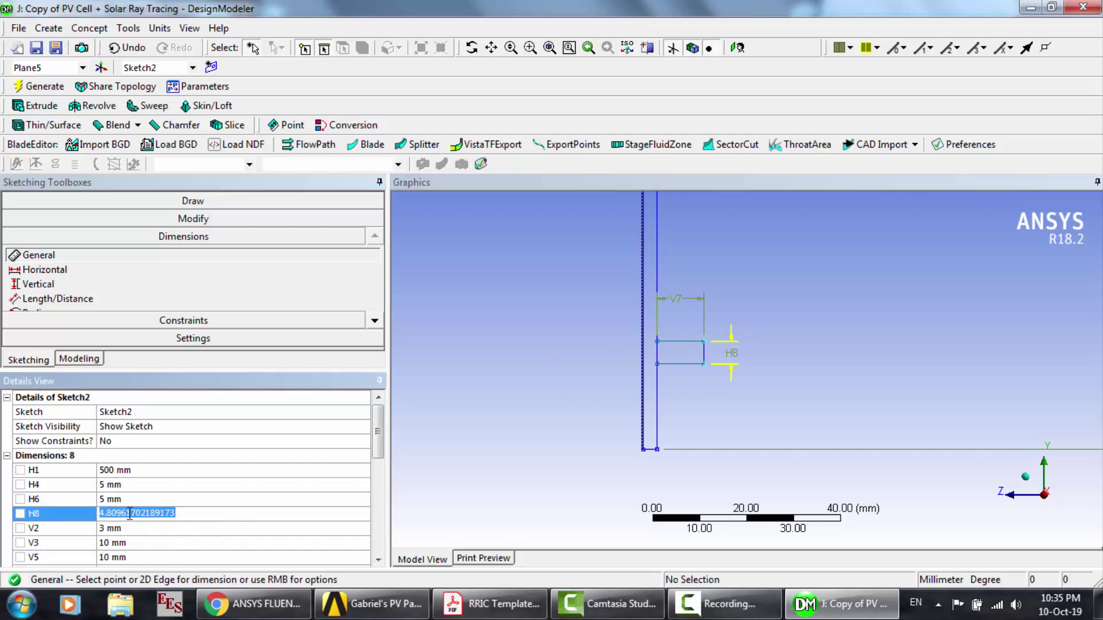
{"action": "type", "text": "5"}
{"action": "key", "text": "Return"}
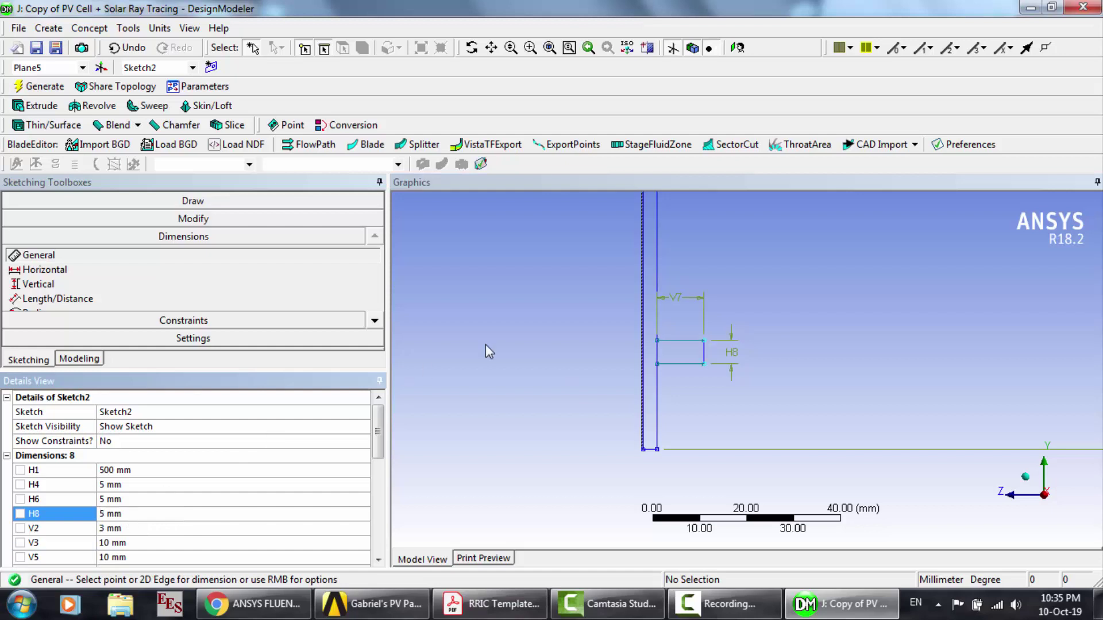
Step: Trim the layer edge segment between the two horizontal sides of the lower rectangle
{"action": "left_click", "coordinate": [182, 219]}
{"action": "left_click", "coordinate": [32, 282]}
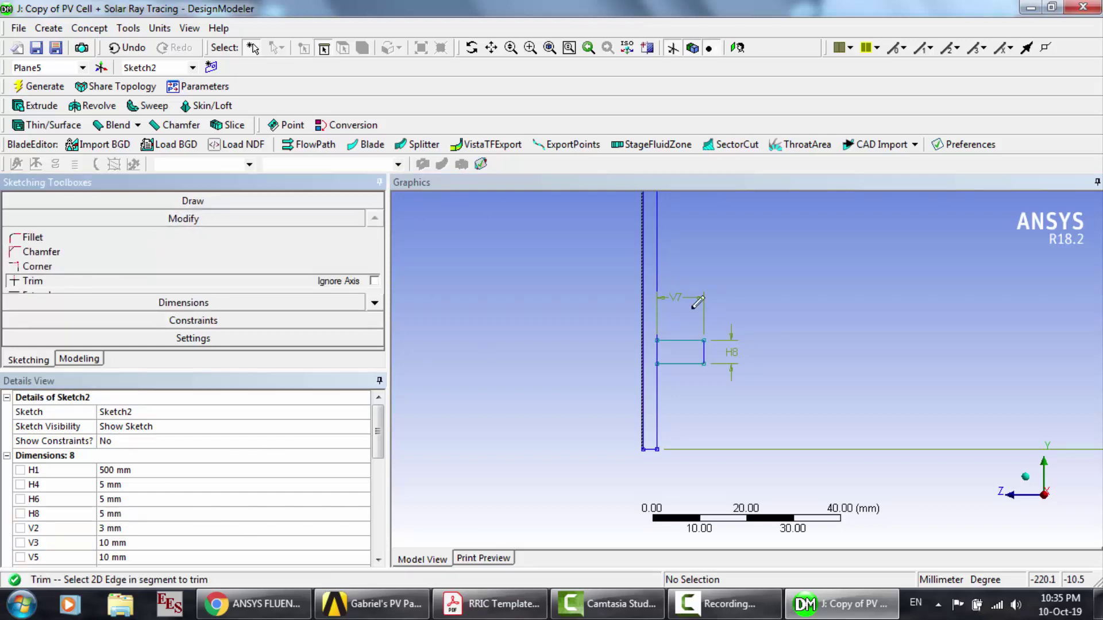
{"action": "left_click", "coordinate": [657, 353]}
Step: Start an Extrude feature and assign Sketch2 as its geometry
{"action": "left_click", "coordinate": [93, 359]}
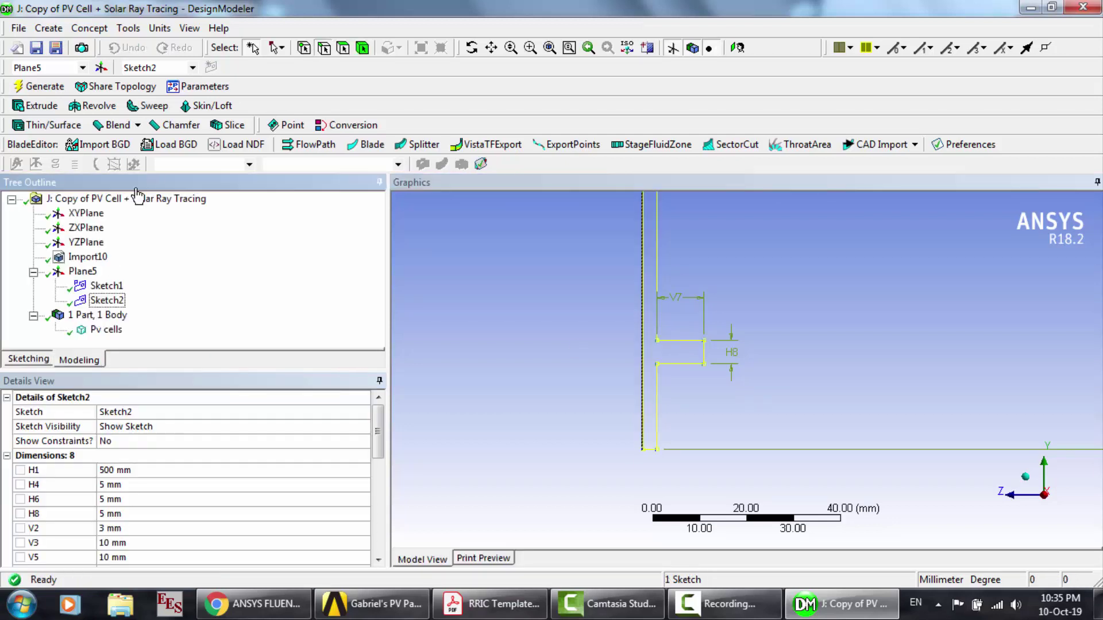
{"action": "left_click", "coordinate": [40, 106]}
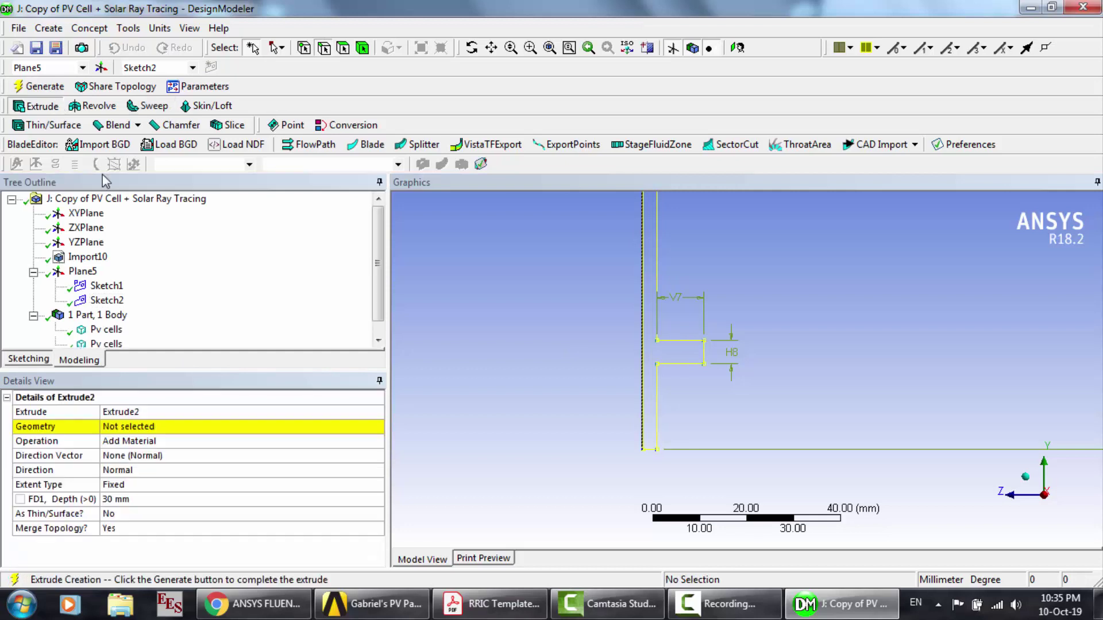
{"action": "left_click", "coordinate": [172, 427]}
{"action": "left_click", "coordinate": [106, 300]}
{"action": "left_click", "coordinate": [169, 426]}
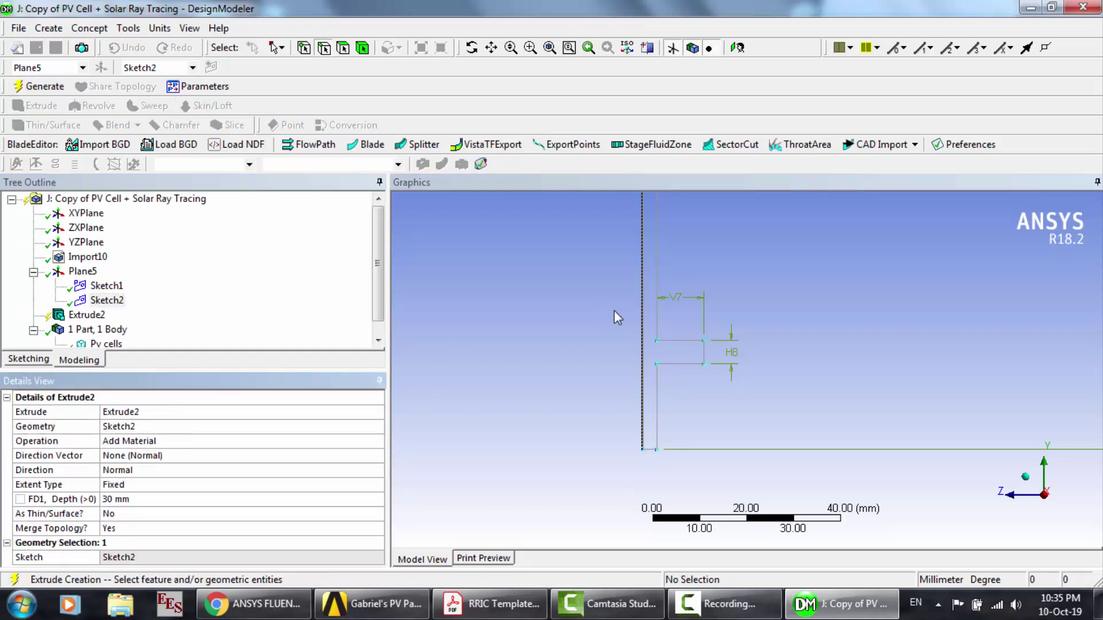
Step: Set the extrusion direction to Both - Symmetric with a depth of 250 mm and generate the finned layer
{"action": "scroll", "coordinate": [615, 311], "scroll_direction": "down", "scroll_amount": 10}
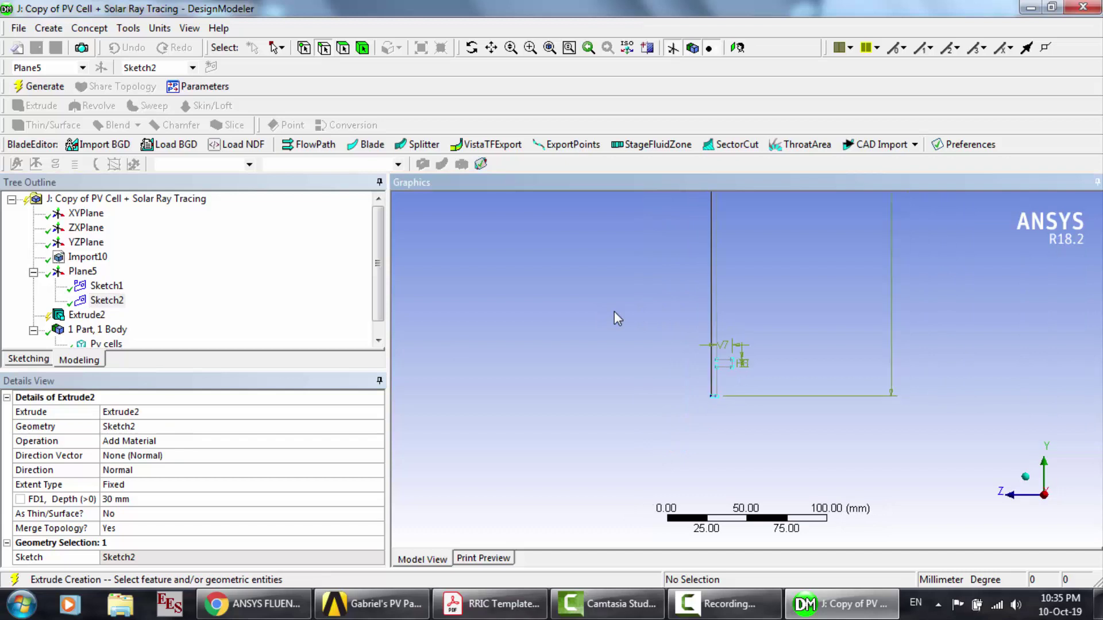
{"action": "left_click", "coordinate": [471, 48]}
{"action": "left_click_drag", "start_coordinate": [504, 328], "coordinate": [593, 349]}
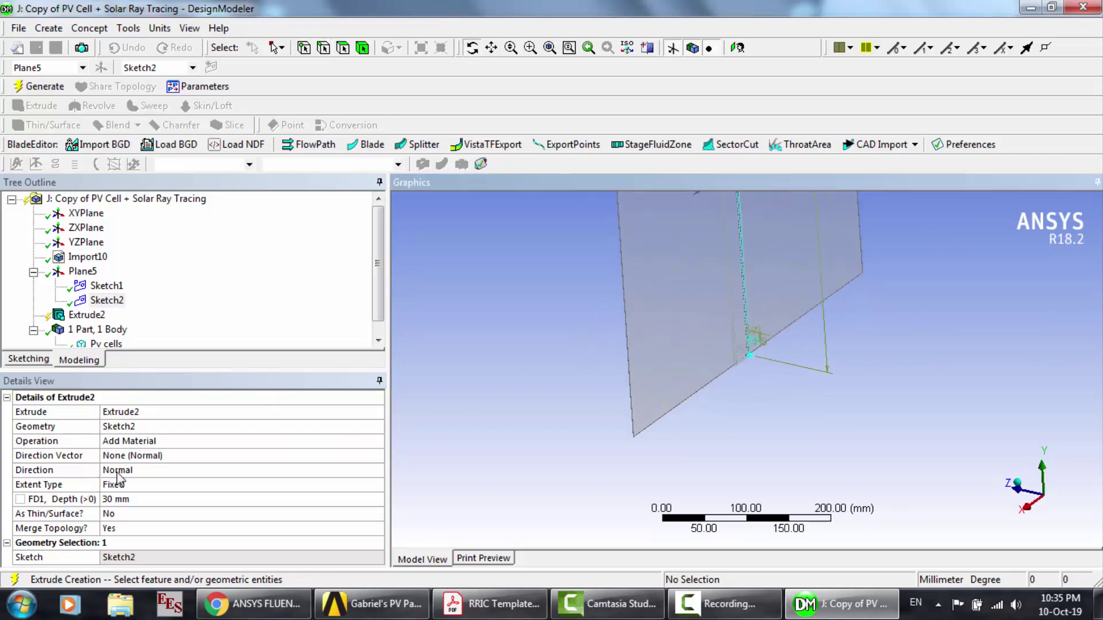
{"action": "double_click", "coordinate": [117, 471]}
{"action": "double_click", "coordinate": [117, 472]}
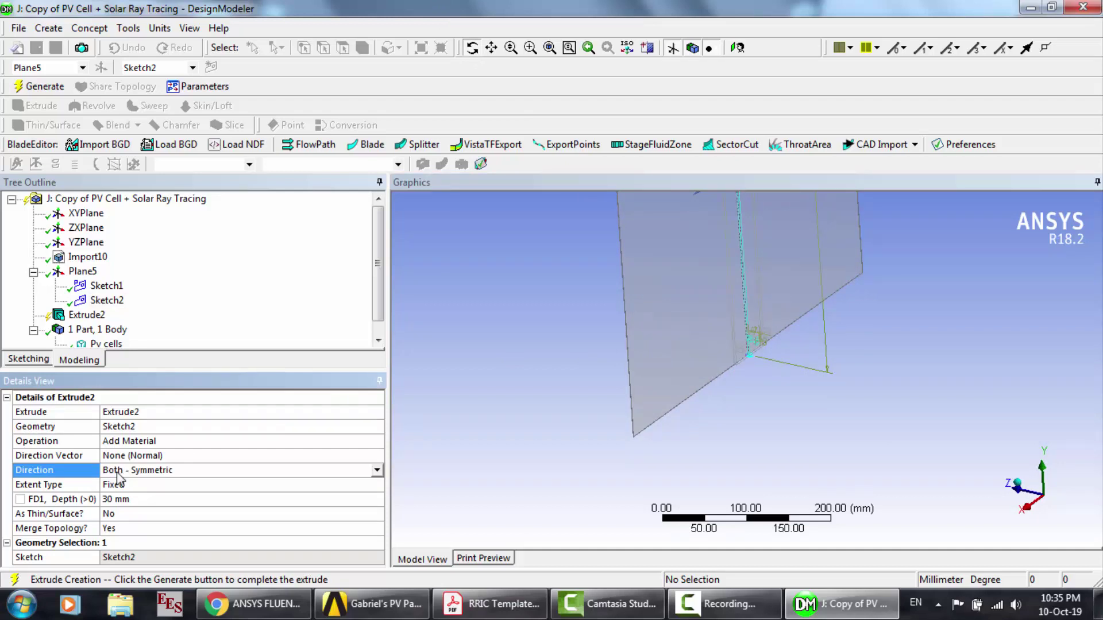
{"action": "left_click", "coordinate": [133, 499]}
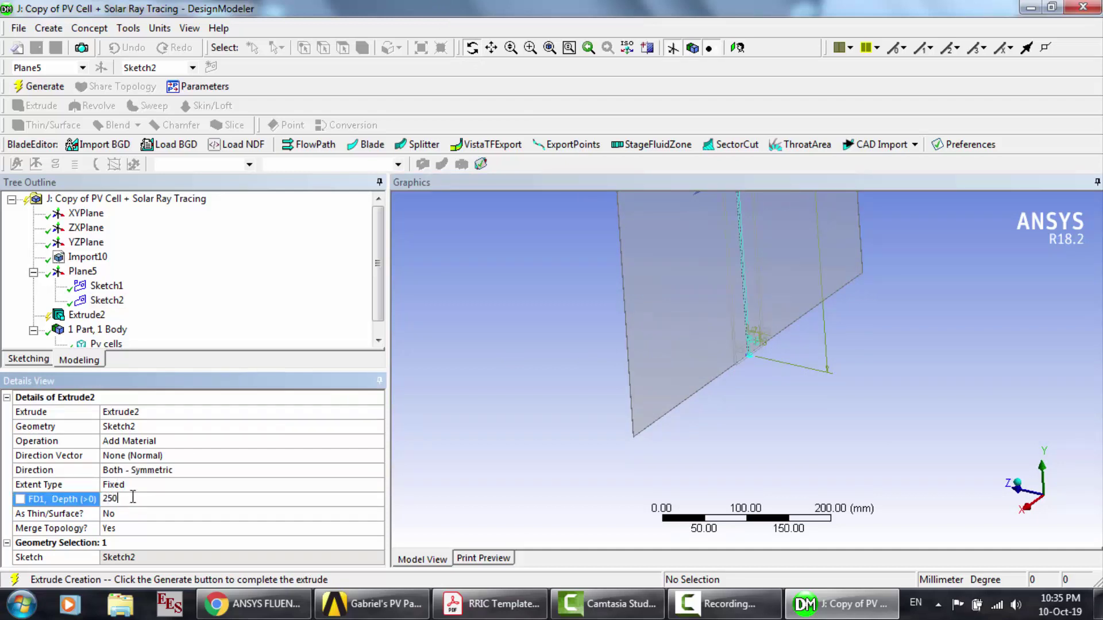
{"action": "key", "text": "Return"}
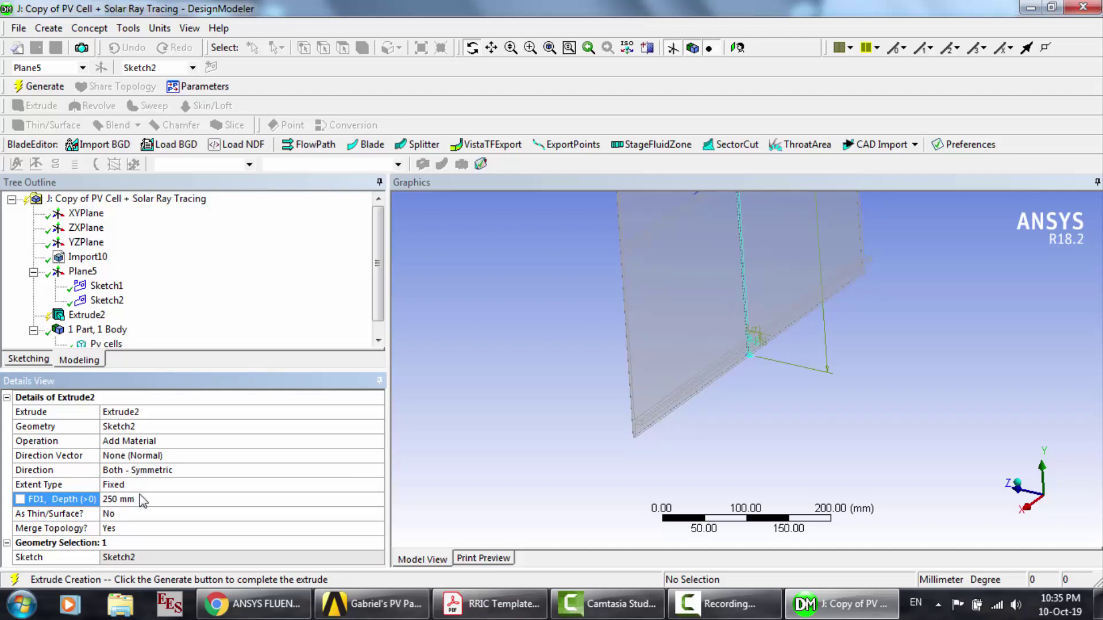
{"action": "left_click", "coordinate": [53, 91]}
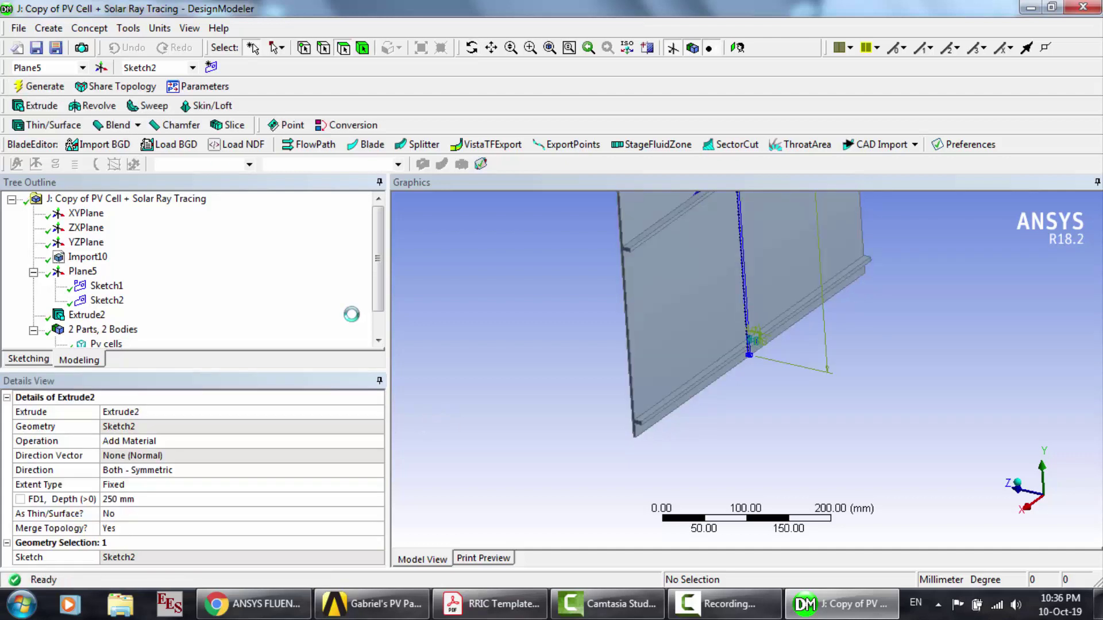
{"action": "left_click", "coordinate": [89, 258]}
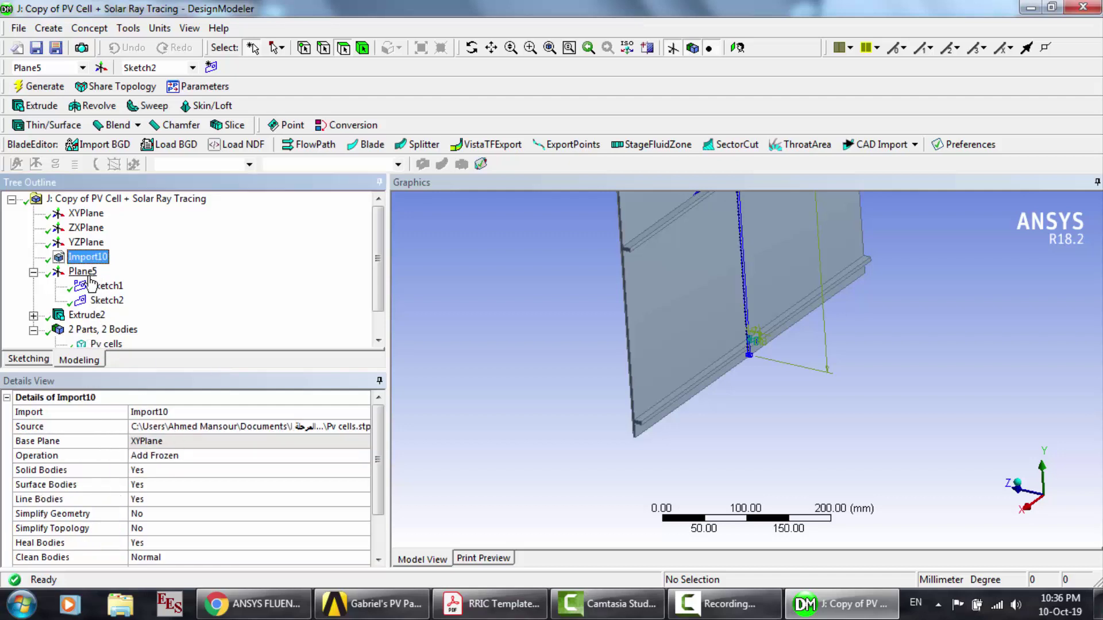
{"action": "left_click", "coordinate": [86, 315]}
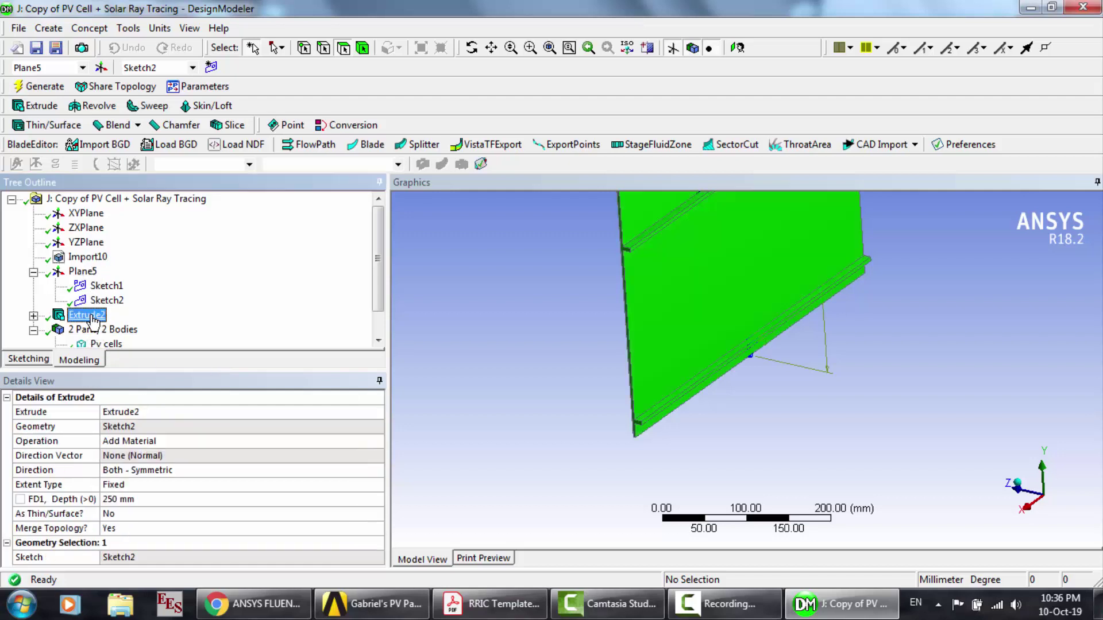
{"action": "left_click", "coordinate": [531, 363]}
{"action": "left_click", "coordinate": [718, 604]}
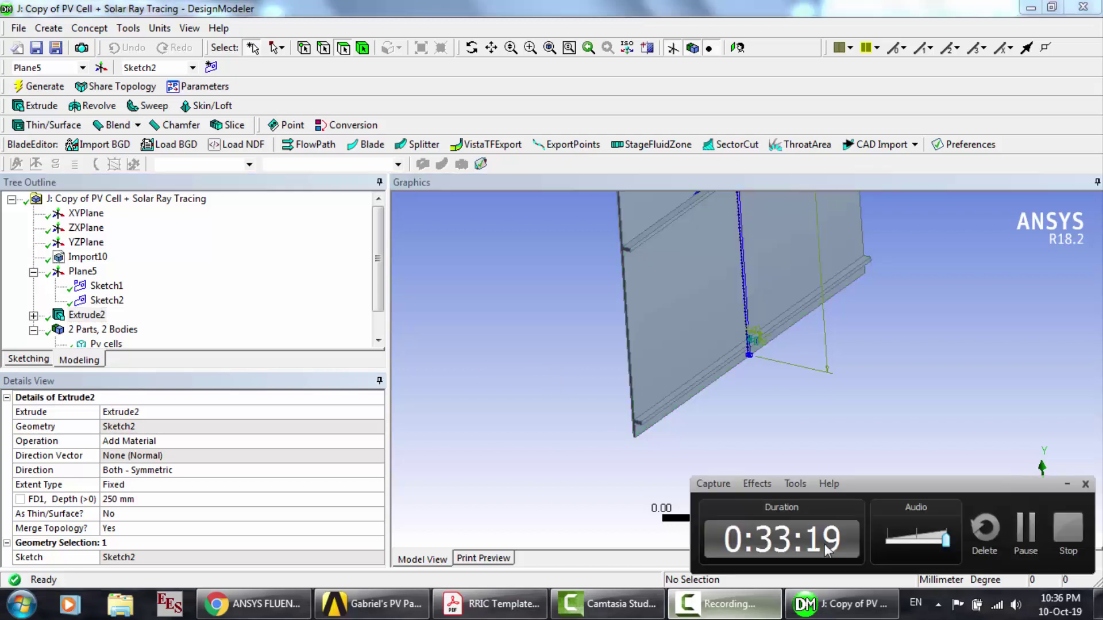
Step: Suppress the Pv cells body so only the finned layer is left active
{"action": "left_click", "coordinate": [1026, 528]}
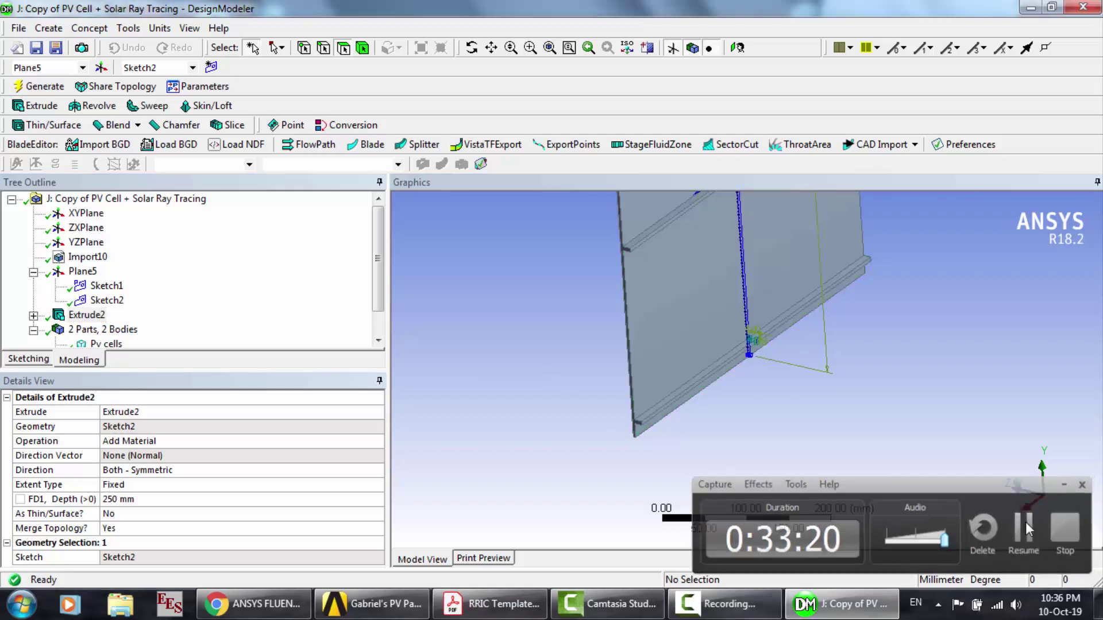
{"action": "left_click", "coordinate": [472, 48]}
{"action": "left_click_drag", "start_coordinate": [725, 352], "coordinate": [624, 312]}
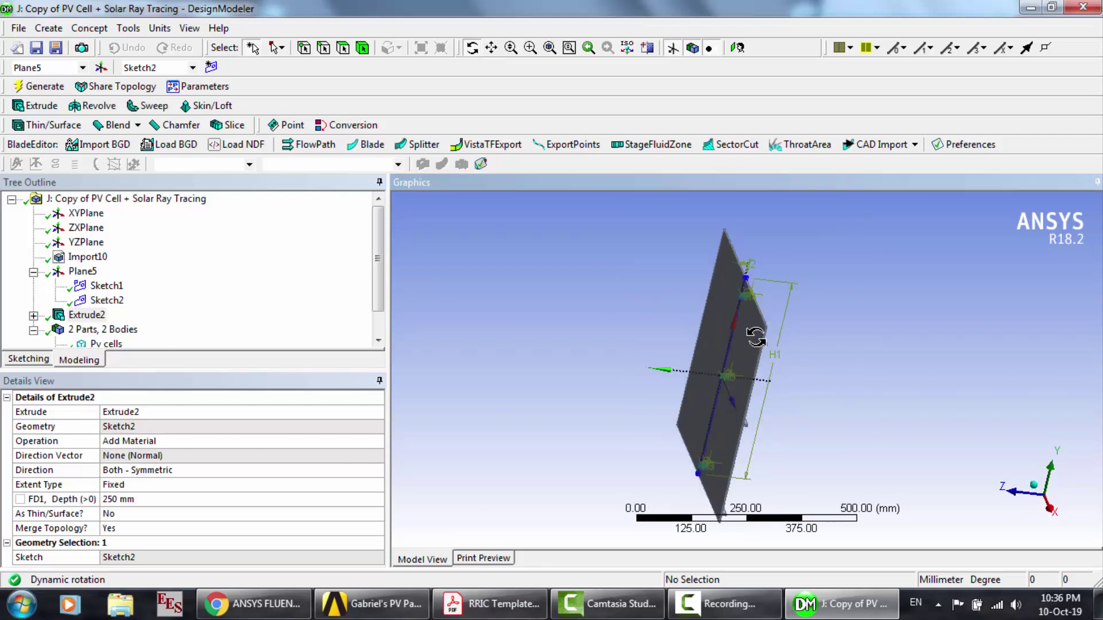
{"action": "scroll", "coordinate": [757, 337], "scroll_direction": "up", "scroll_amount": 6}
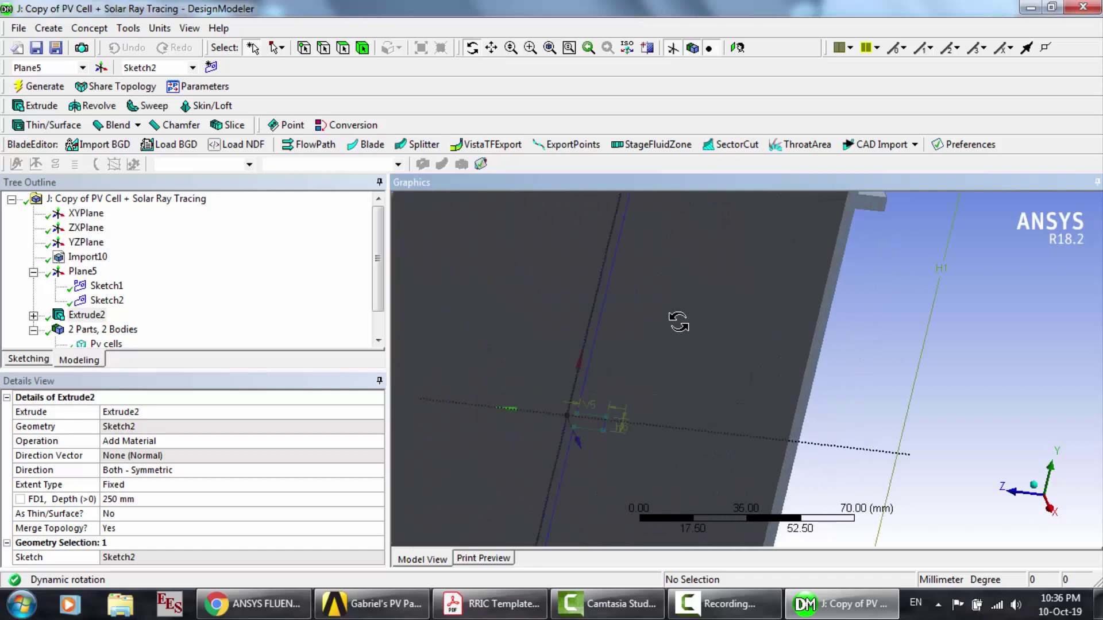
{"action": "mouse_move", "coordinate": [674, 317]}
{"action": "left_mouse_down"}
{"action": "mouse_move", "coordinate": [719, 314]}
{"action": "mouse_move", "coordinate": [655, 305]}
{"action": "mouse_move", "coordinate": [727, 300]}
{"action": "mouse_move", "coordinate": [662, 306]}
{"action": "left_mouse_up"}
{"action": "left_click", "coordinate": [276, 270]}
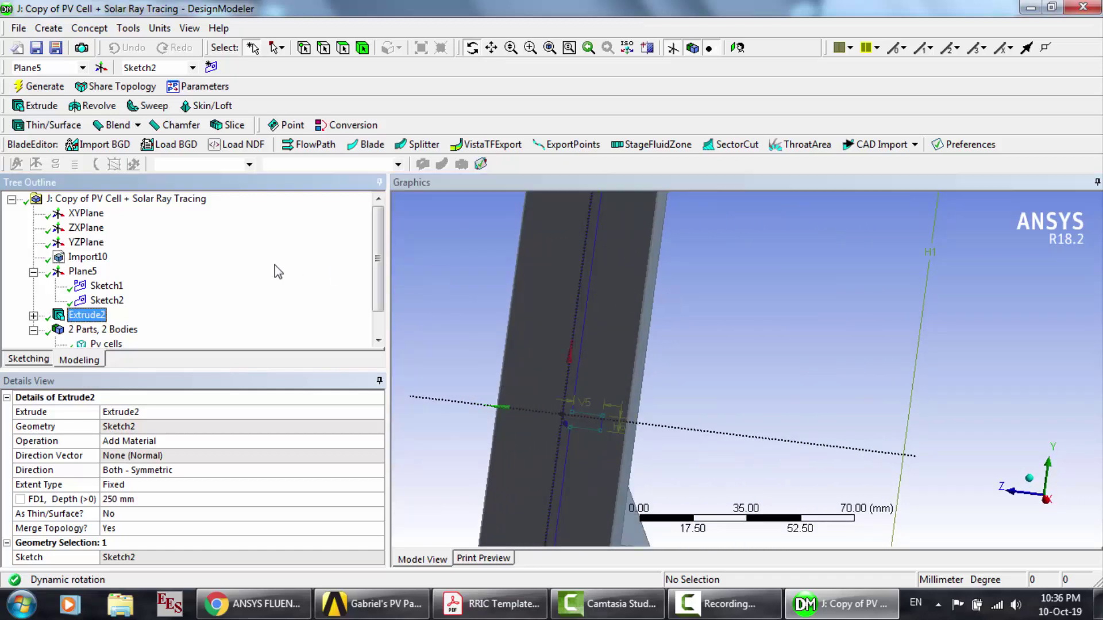
{"action": "scroll", "coordinate": [152, 302], "scroll_direction": "down", "scroll_amount": 1}
{"action": "left_click", "coordinate": [105, 317]}
{"action": "right_click", "coordinate": [107, 316]}
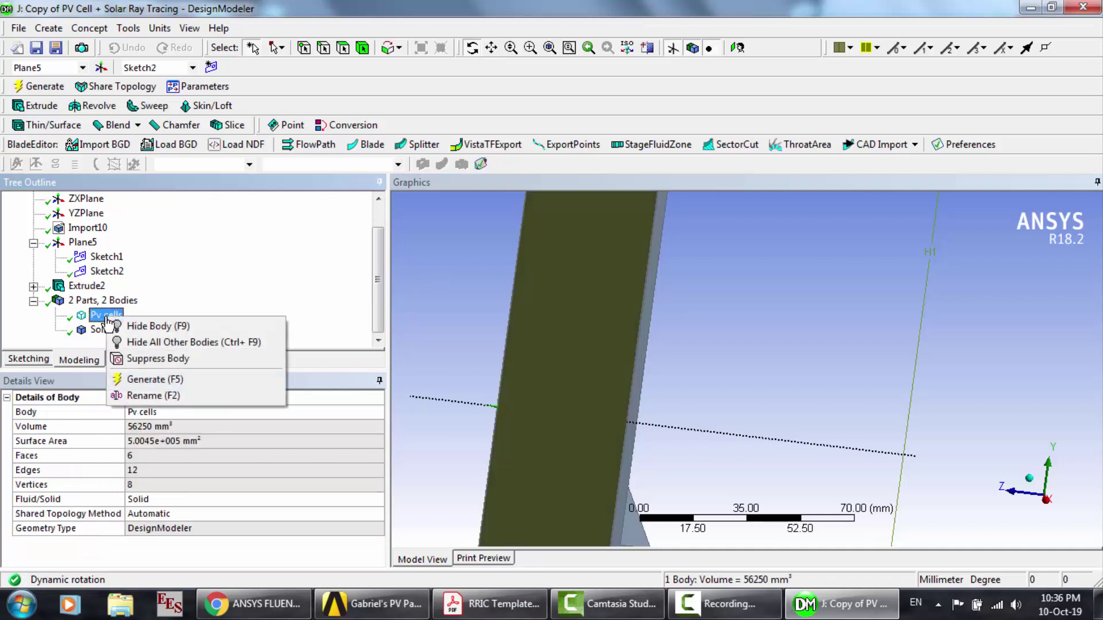
{"action": "left_click", "coordinate": [138, 359]}
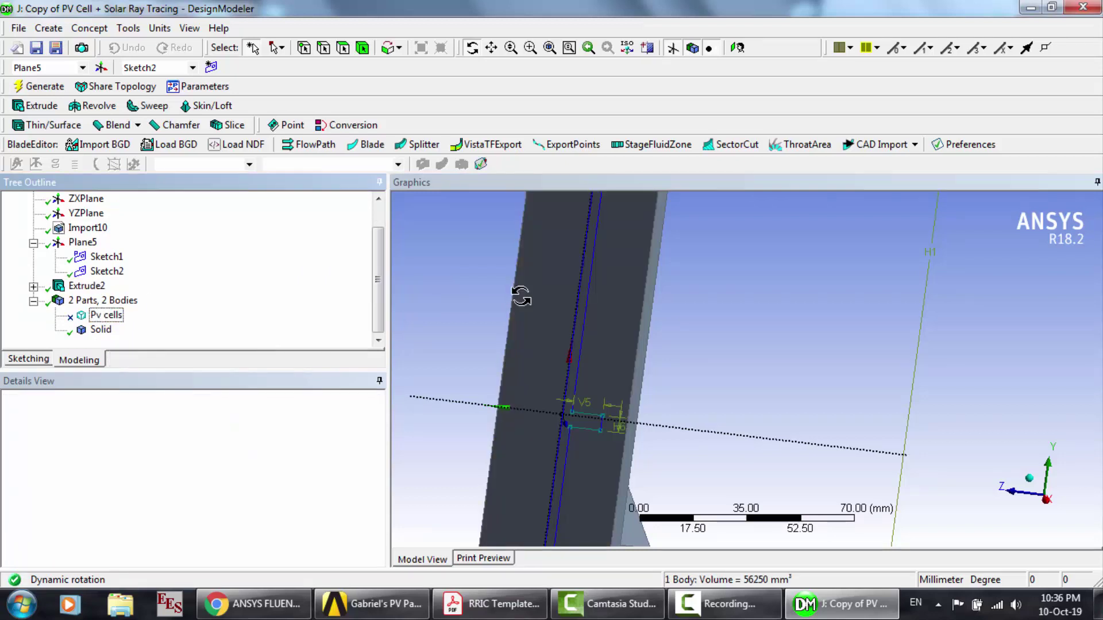
Step: Rename the extruded finned body from the generic solid name to Heat Sink
{"action": "middle_click_drag", "start_coordinate": [577, 317], "coordinate": [567, 314]}
{"action": "scroll", "coordinate": [568, 314], "scroll_direction": "down", "scroll_amount": 3}
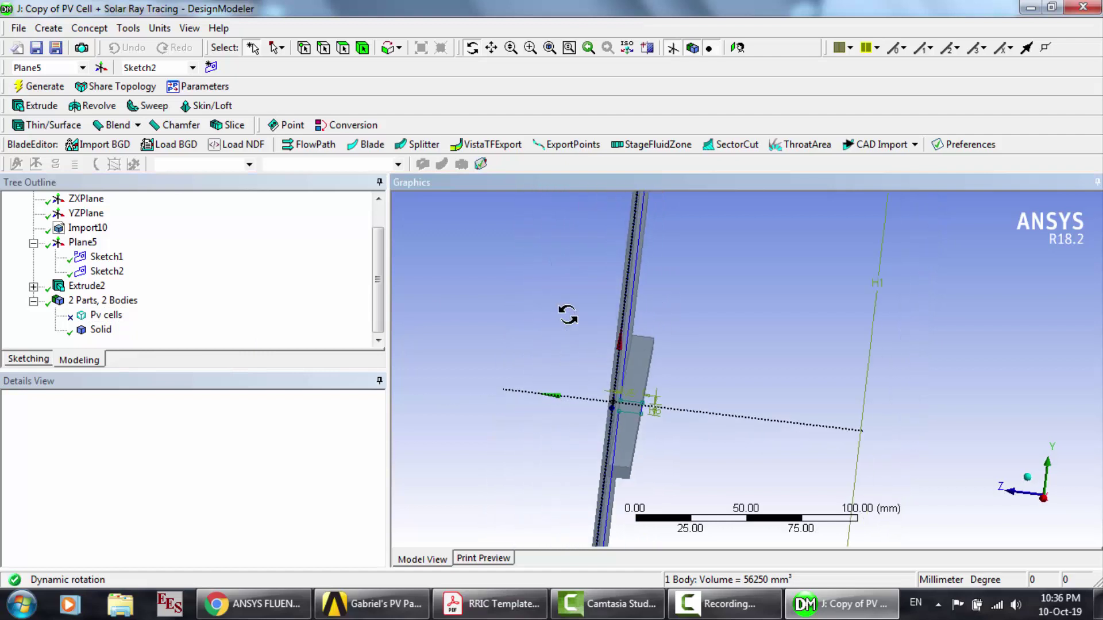
{"action": "left_click", "coordinate": [104, 333]}
{"action": "right_click", "coordinate": [104, 332]}
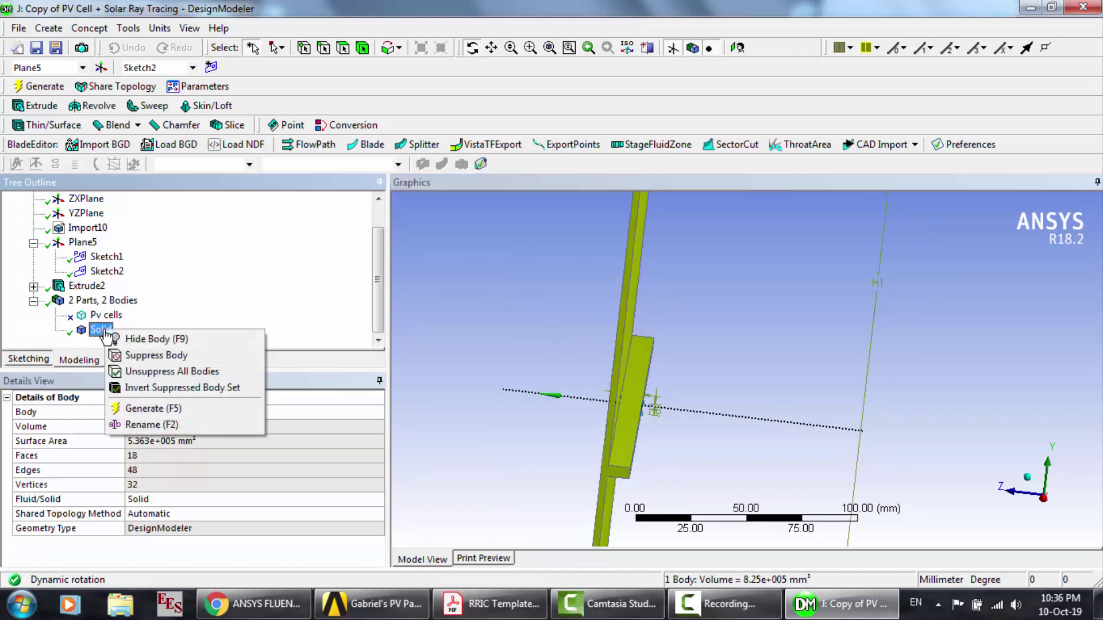
{"action": "left_click", "coordinate": [152, 425]}
{"action": "type", "text": "He"}
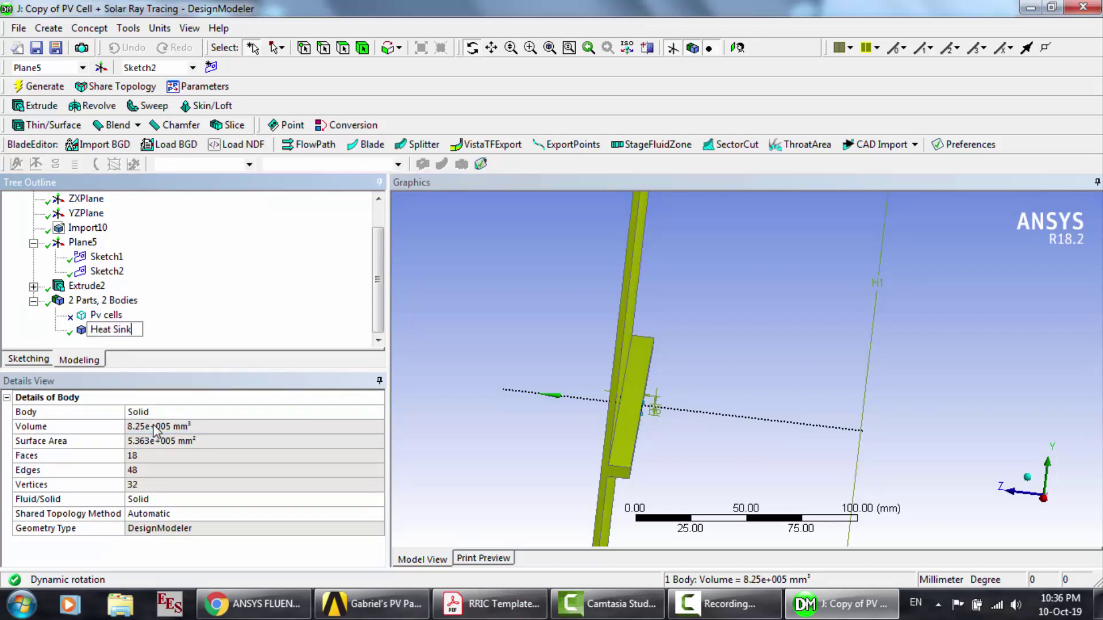
{"action": "type", "text": "at Sink"}
{"action": "key", "text": "Return"}
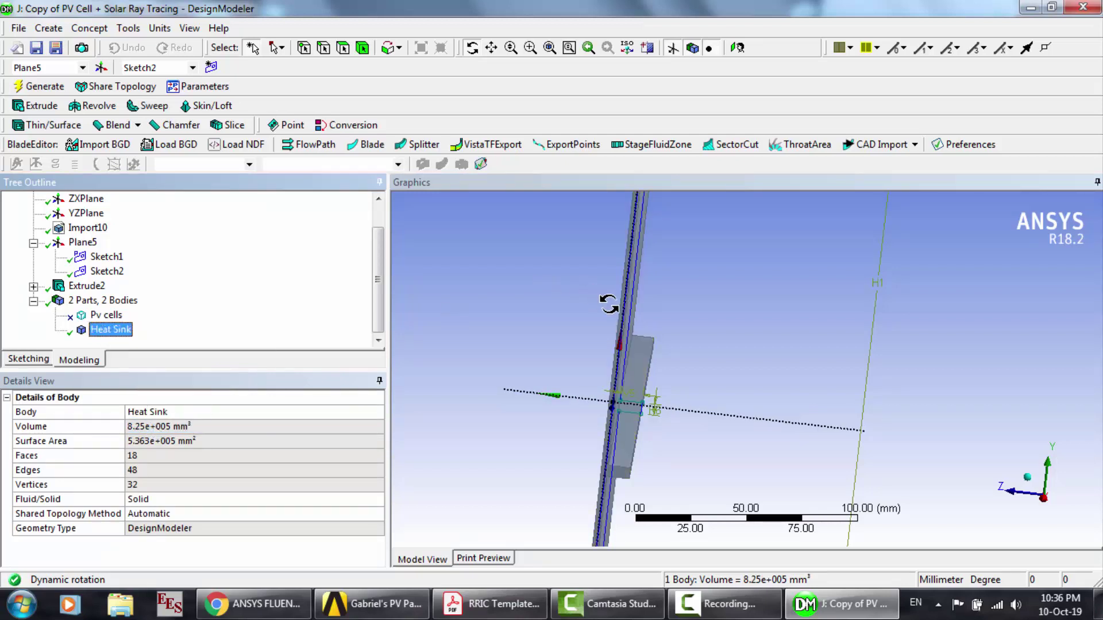
Step: Create a new sketch on Plane5 and open it for sketching
{"action": "left_click_drag", "start_coordinate": [604, 301], "coordinate": [603, 299]}
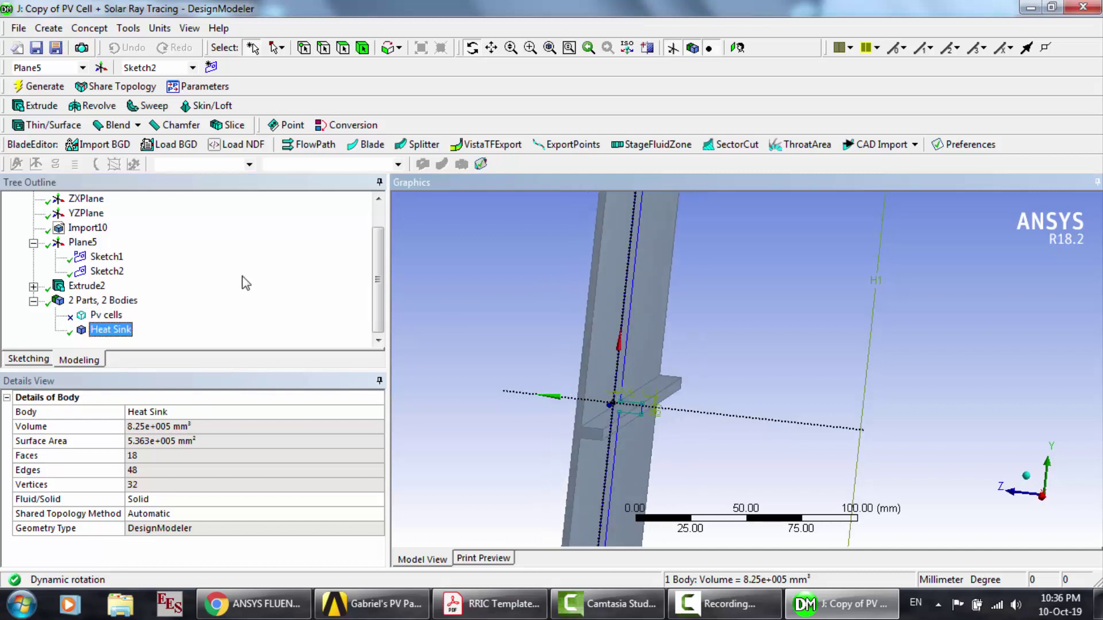
{"action": "left_click", "coordinate": [82, 244]}
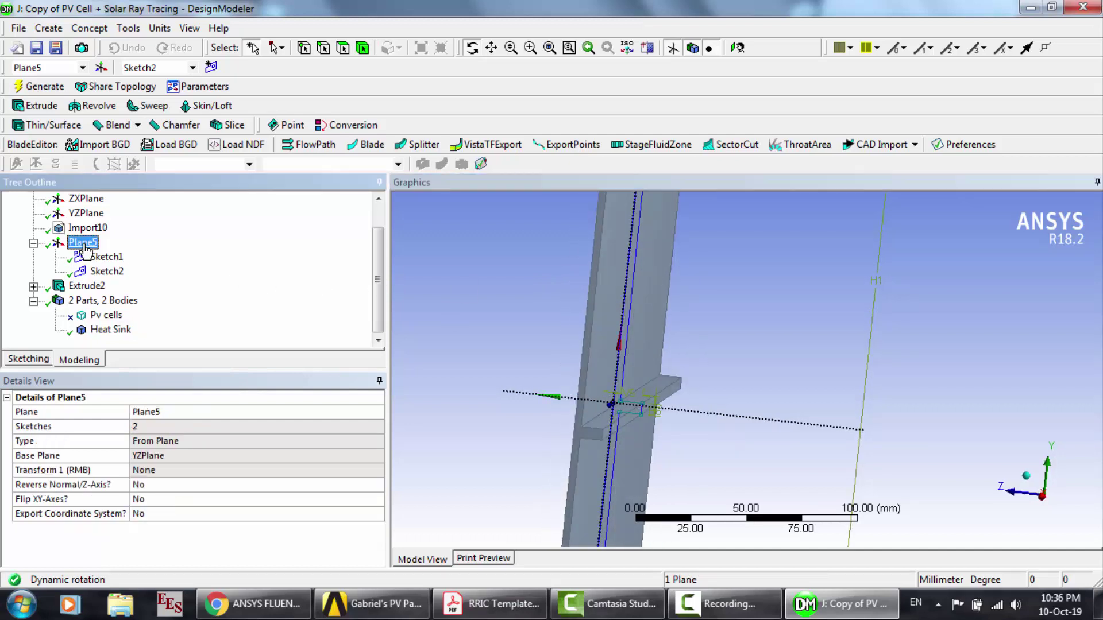
{"action": "left_click", "coordinate": [211, 67]}
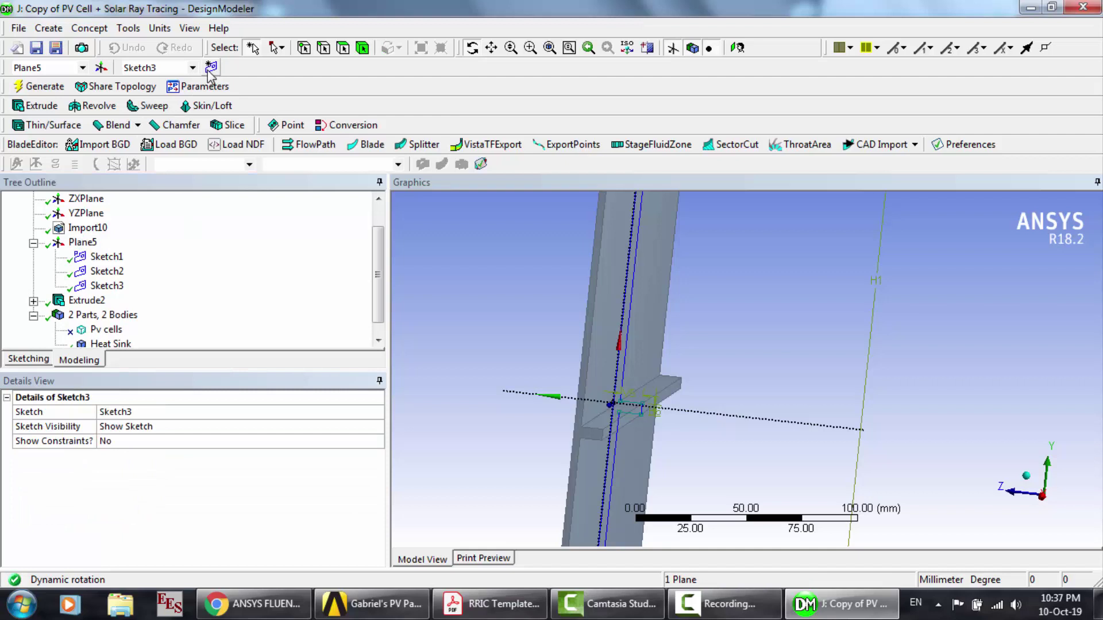
{"action": "left_click", "coordinate": [80, 289]}
{"action": "left_click", "coordinate": [27, 359]}
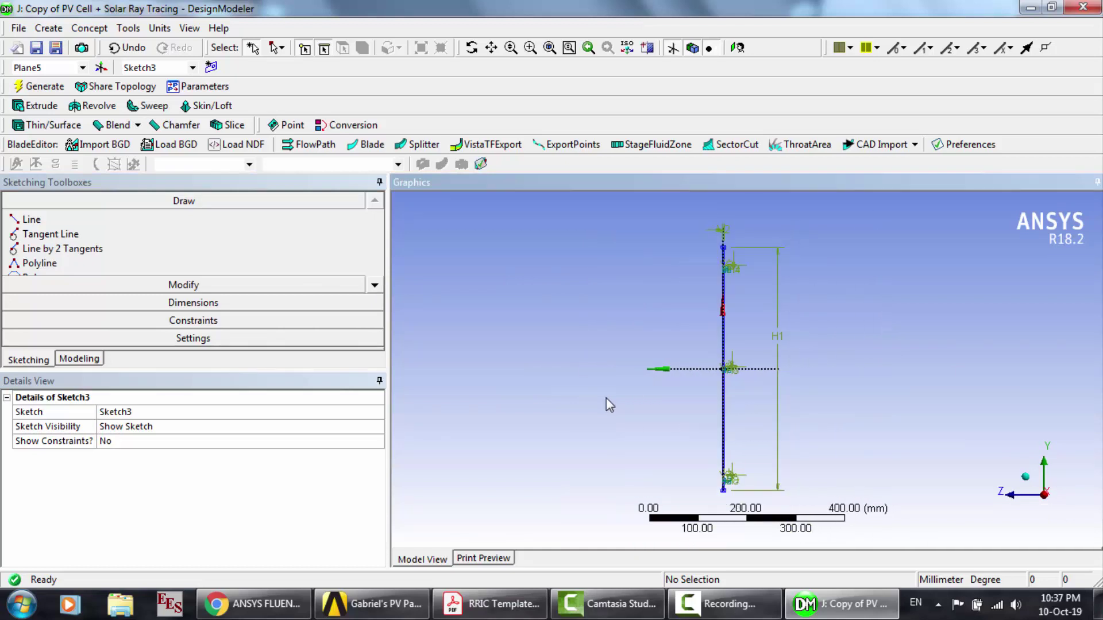
Step: Draw a rectangle about 289 mm wide and 504 mm high from the layer's upper outer corner to its lower end, enclosing the fins
{"action": "left_click", "coordinate": [491, 48]}
{"action": "left_click_drag", "start_coordinate": [665, 356], "coordinate": [597, 346]}
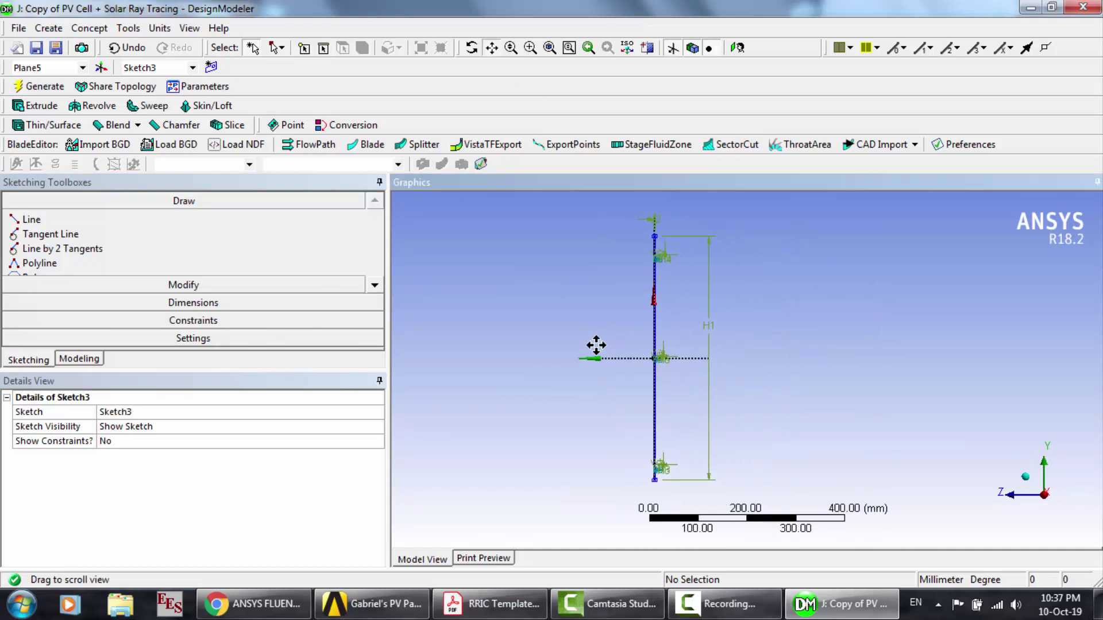
{"action": "left_click_drag", "start_coordinate": [598, 281], "coordinate": [557, 330]}
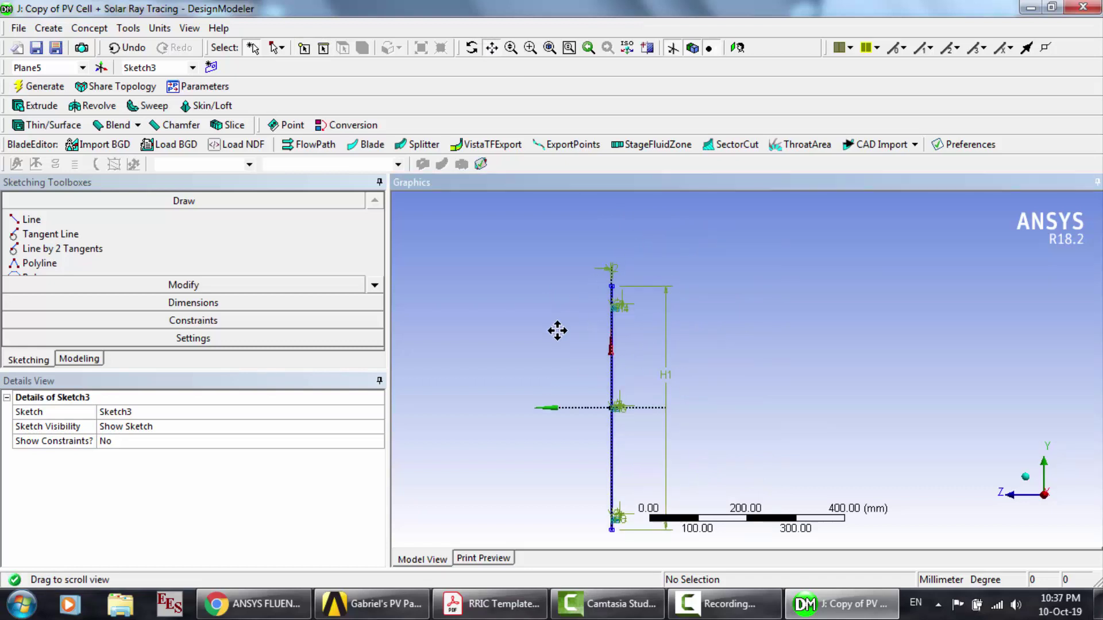
{"action": "scroll", "coordinate": [557, 330], "scroll_direction": "up", "scroll_amount": 3}
{"action": "left_click_drag", "start_coordinate": [483, 283], "coordinate": [658, 304]}
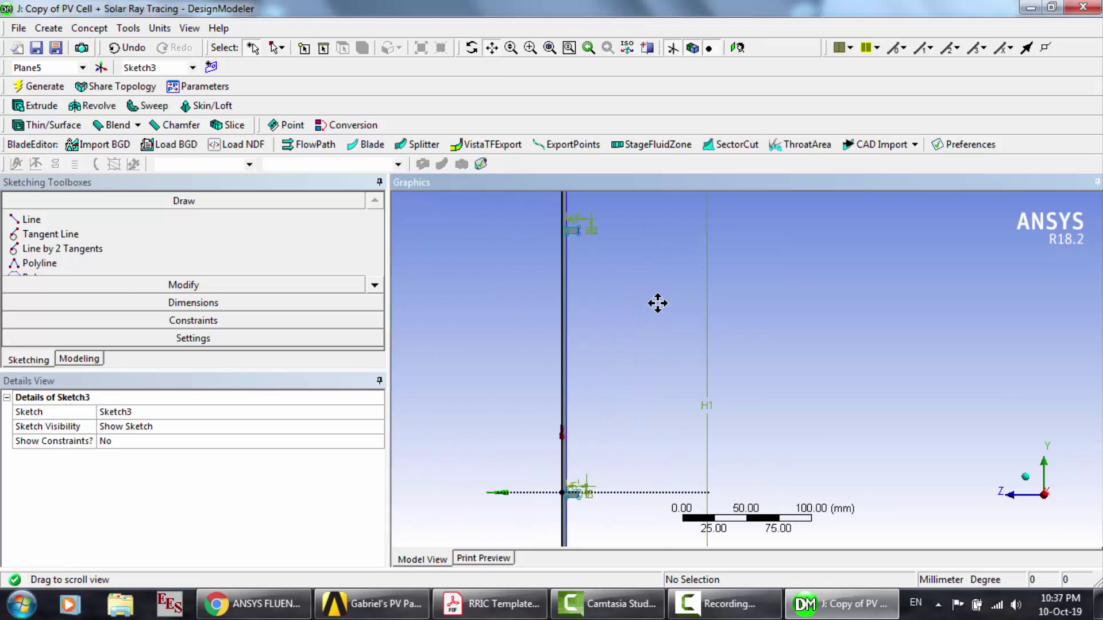
{"action": "left_click_drag", "start_coordinate": [605, 236], "coordinate": [635, 450]}
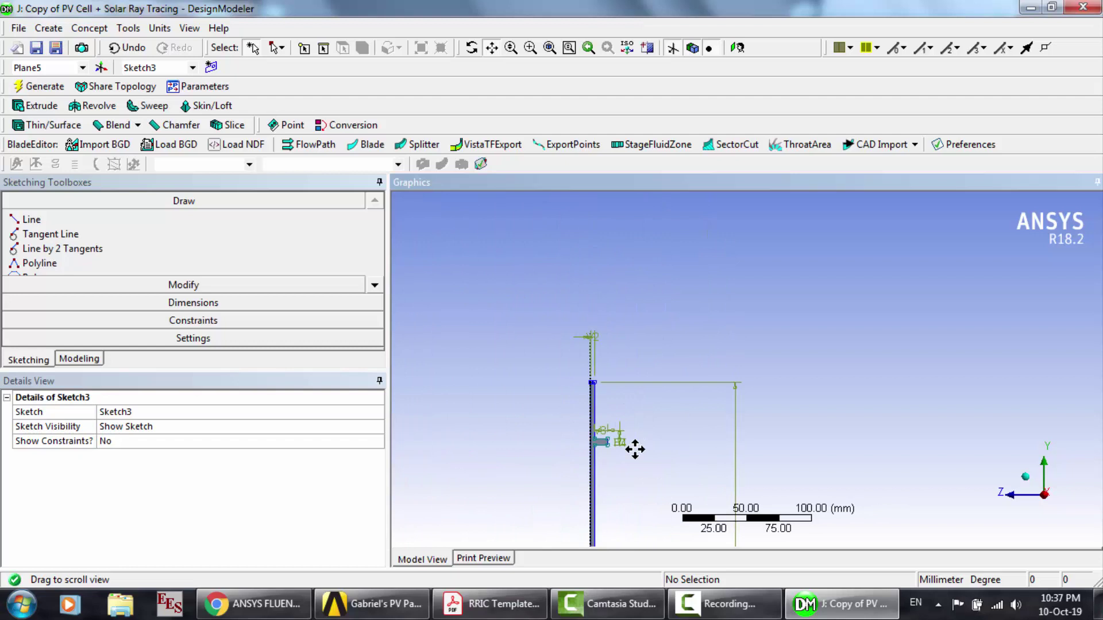
{"action": "scroll", "coordinate": [634, 450], "scroll_direction": "up", "scroll_amount": 2}
{"action": "left_click_drag", "start_coordinate": [502, 419], "coordinate": [608, 266]}
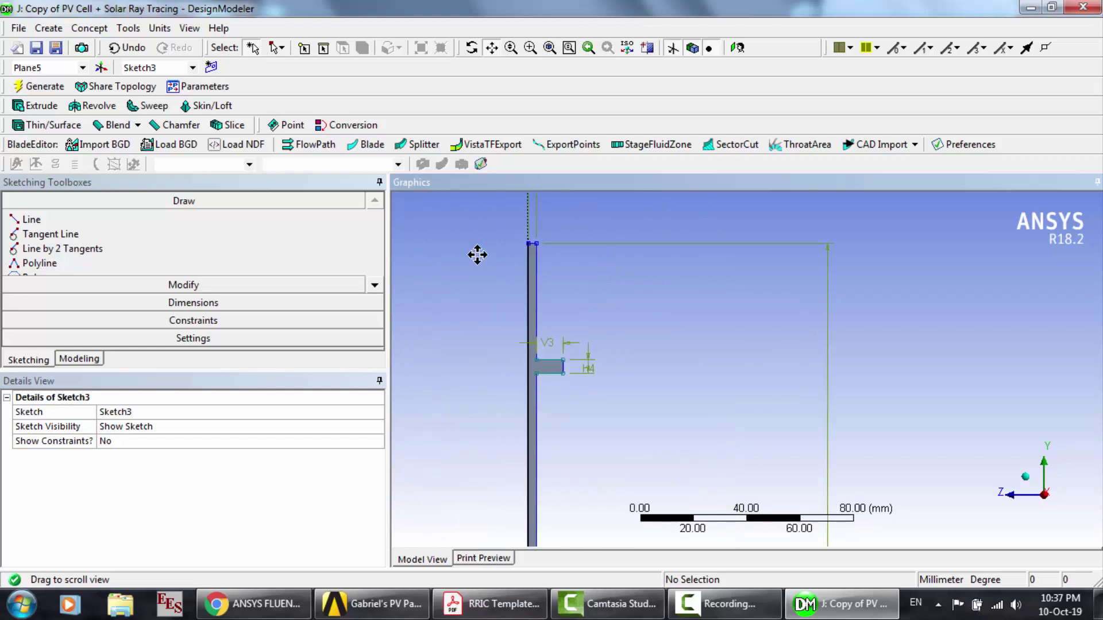
{"action": "left_click", "coordinate": [376, 288]}
{"action": "left_click", "coordinate": [375, 288]}
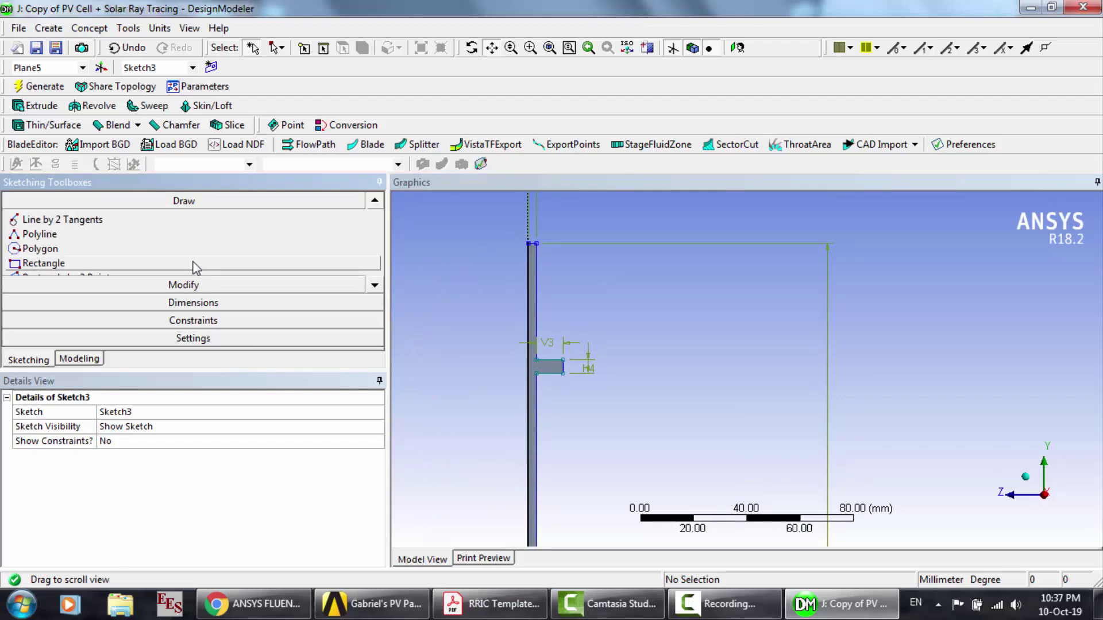
{"action": "left_click", "coordinate": [264, 263]}
{"action": "left_click", "coordinate": [530, 244]}
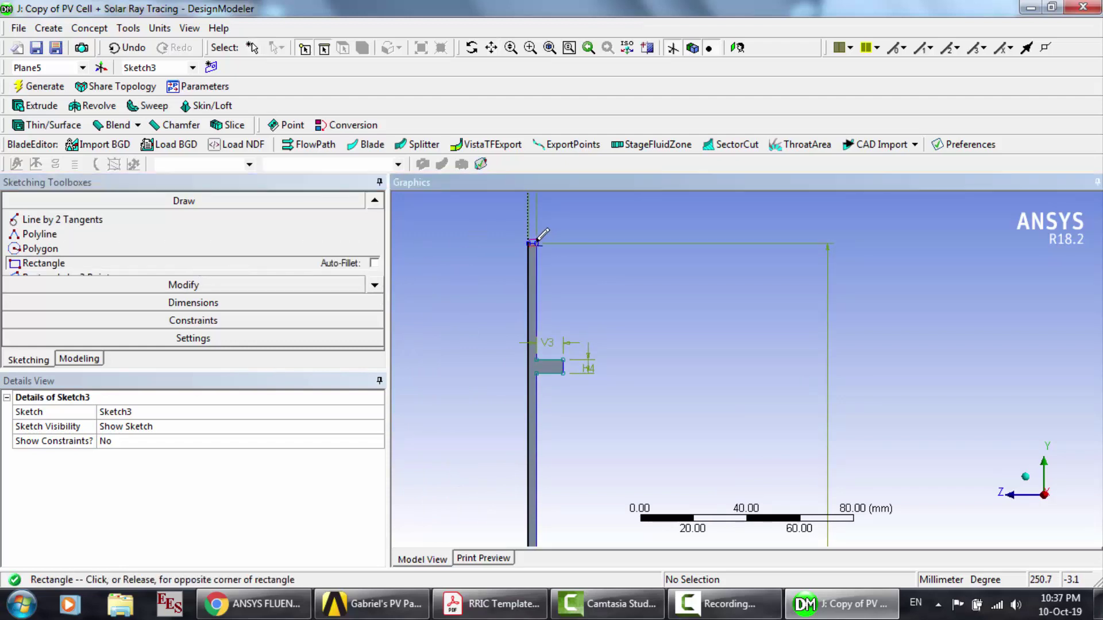
{"action": "scroll", "coordinate": [714, 374], "scroll_direction": "down", "scroll_amount": 5}
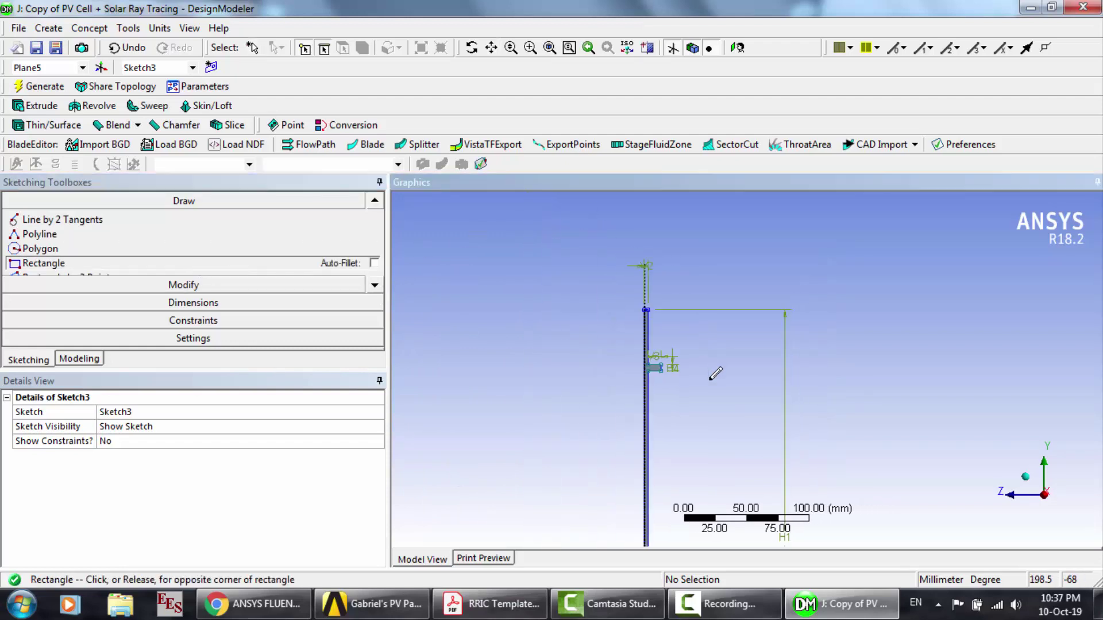
{"action": "scroll", "coordinate": [711, 378], "scroll_direction": "down", "scroll_amount": 3}
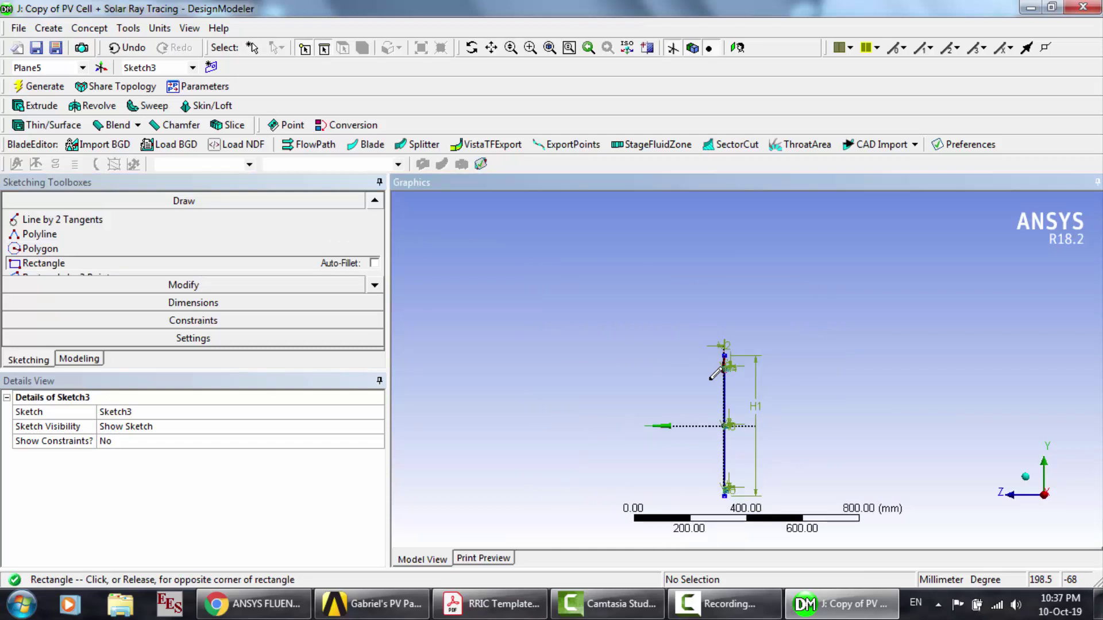
{"action": "left_click", "coordinate": [806, 496]}
Step: Dimension the new rectangle's upper horizontal edge and set its width to 100 mm
{"action": "left_click", "coordinate": [195, 303]}
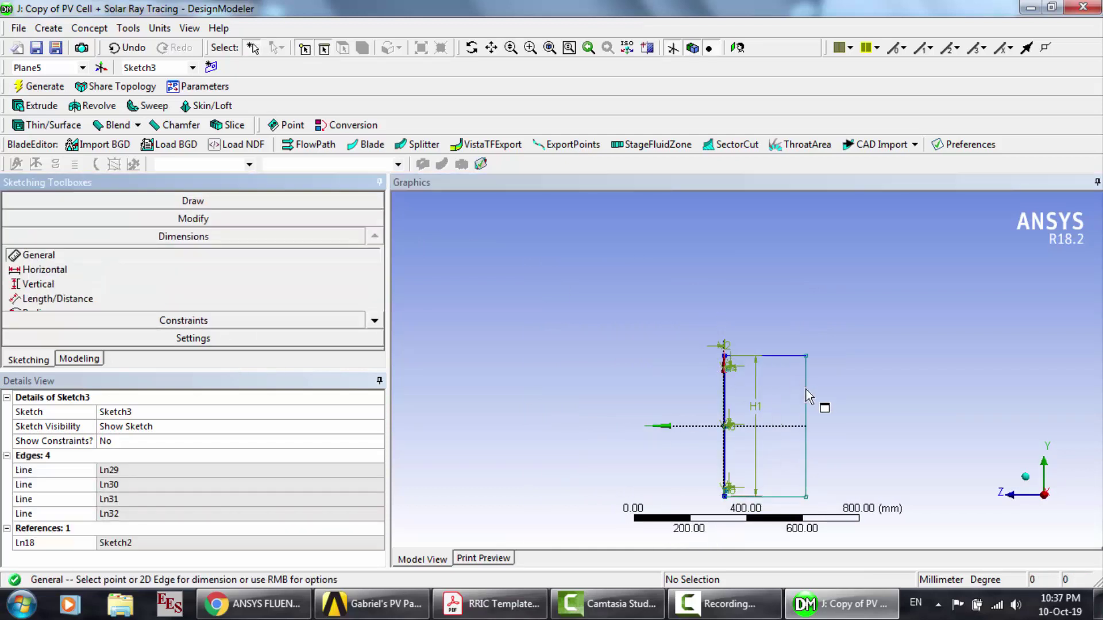
{"action": "left_click", "coordinate": [780, 356]}
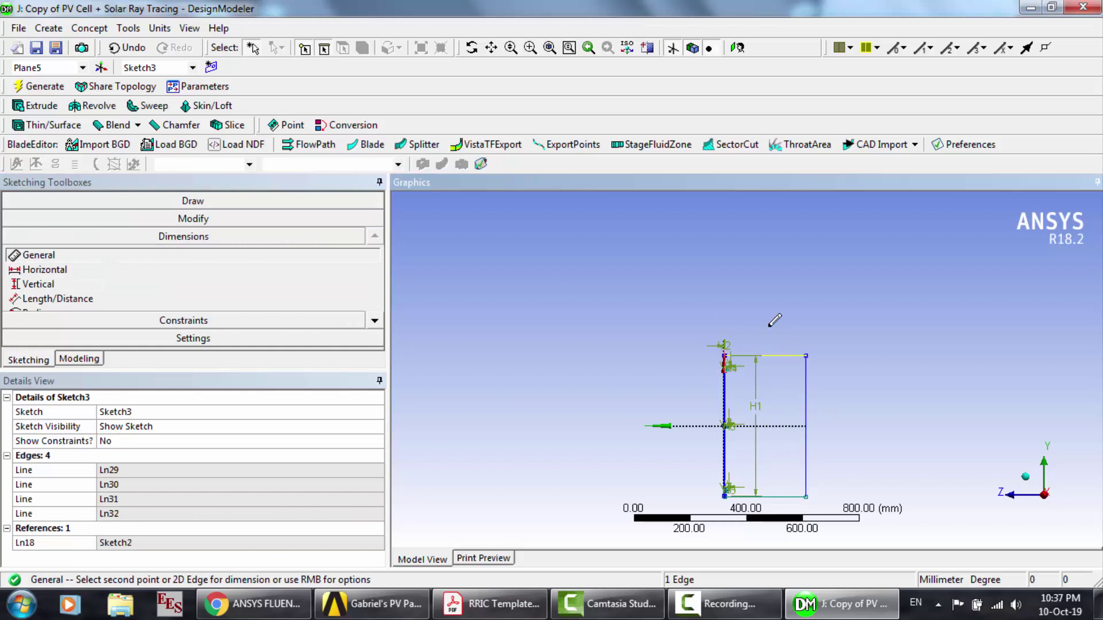
{"action": "left_click", "coordinate": [764, 289]}
{"action": "left_click", "coordinate": [136, 471]}
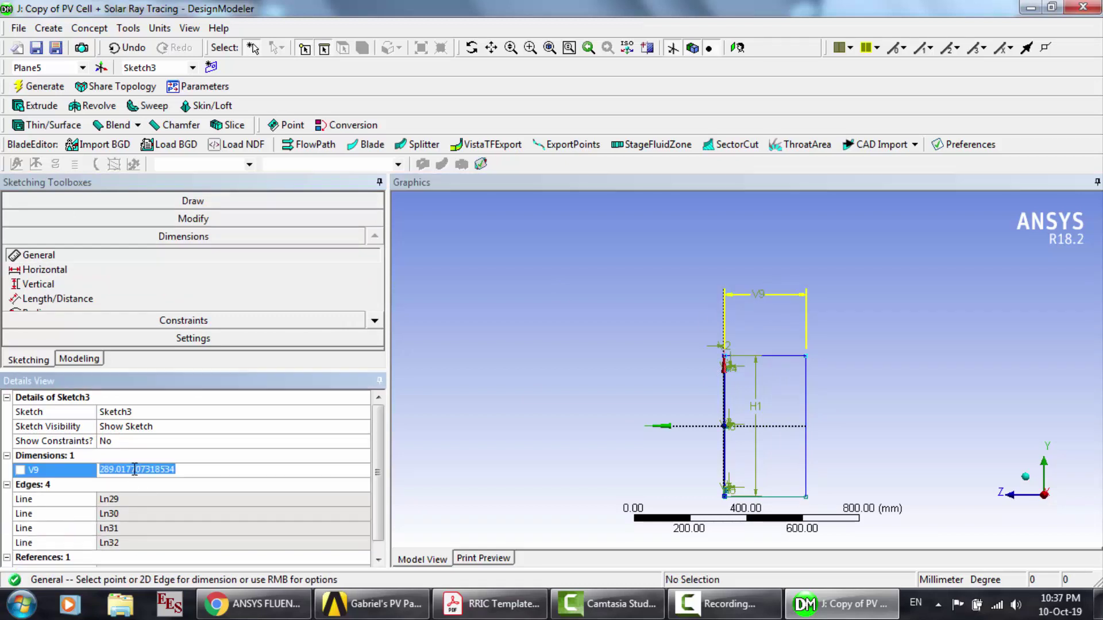
{"action": "type", "text": "100"}
{"action": "key", "text": "Return"}
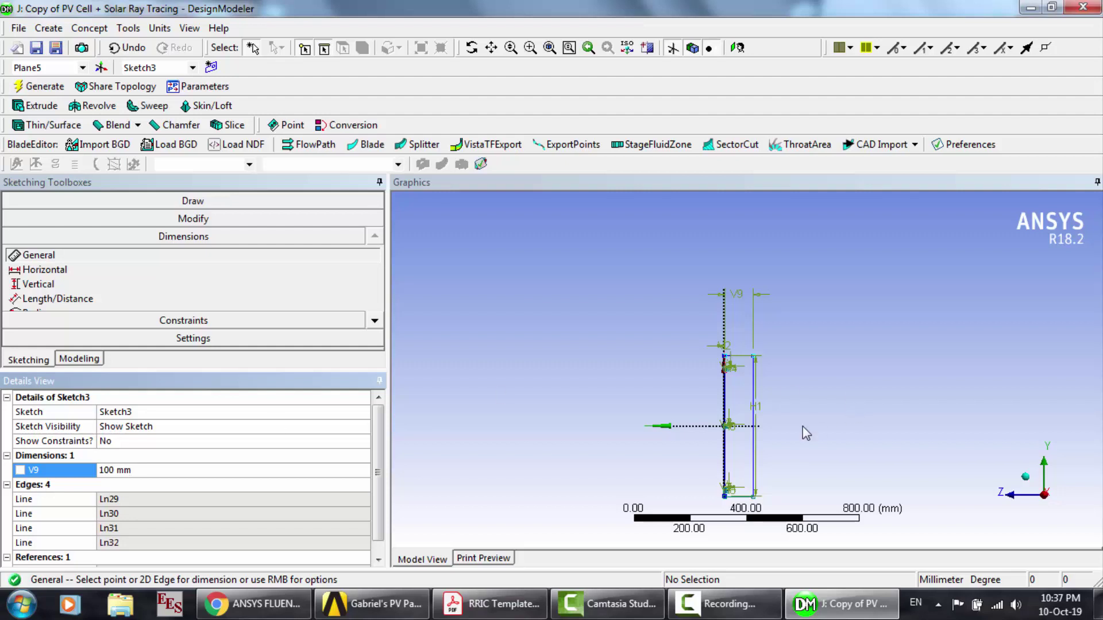
Step: Dimension the new rectangle's outer vertical side and set its height to 500 mm
{"action": "left_click", "coordinate": [755, 467]}
{"action": "left_click", "coordinate": [798, 450]}
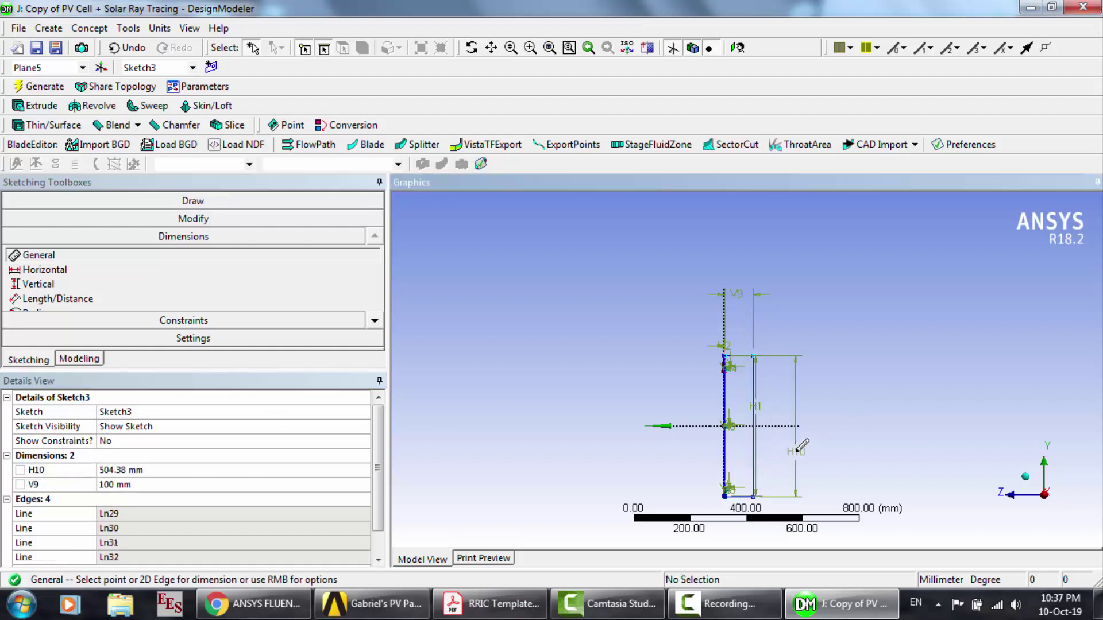
{"action": "left_click", "coordinate": [242, 471]}
{"action": "type", "text": "500"}
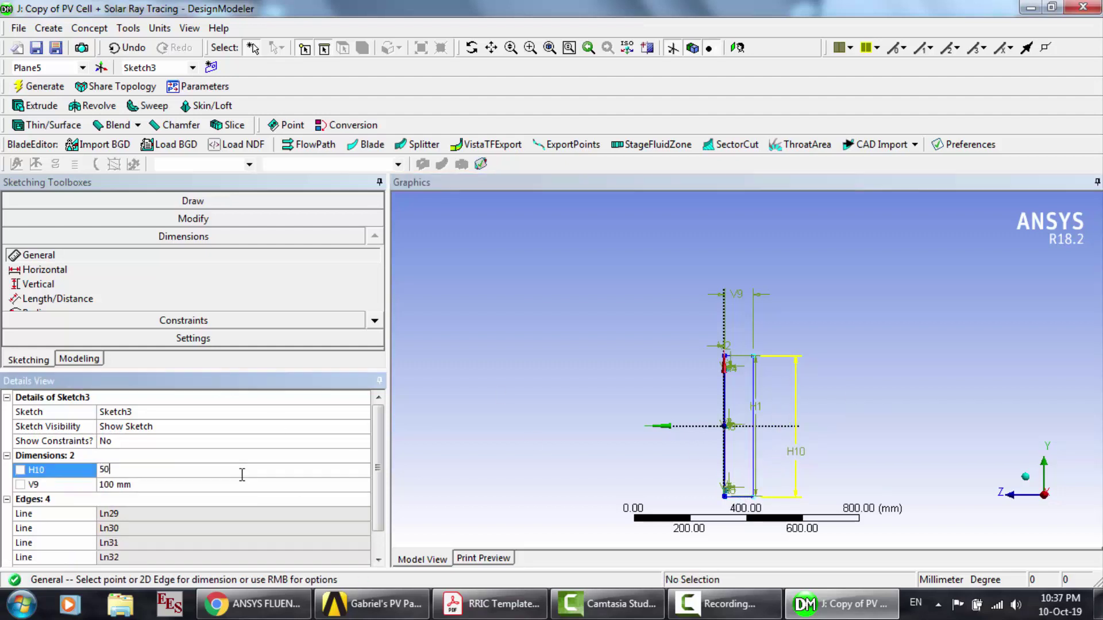
{"action": "key", "text": "Return"}
Step: Delete the 500 mm domain rectangle's inner vertical side that runs along the heat-sink base
{"action": "scroll", "coordinate": [860, 409], "scroll_direction": "up", "scroll_amount": 5}
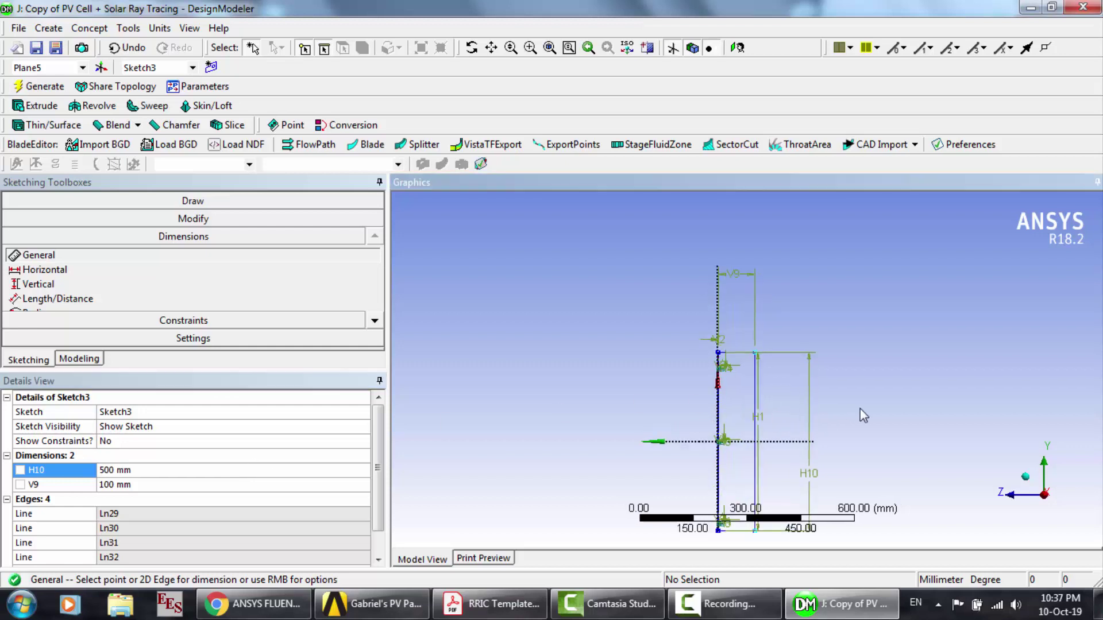
{"action": "scroll", "coordinate": [496, 283], "scroll_direction": "up", "scroll_amount": 1}
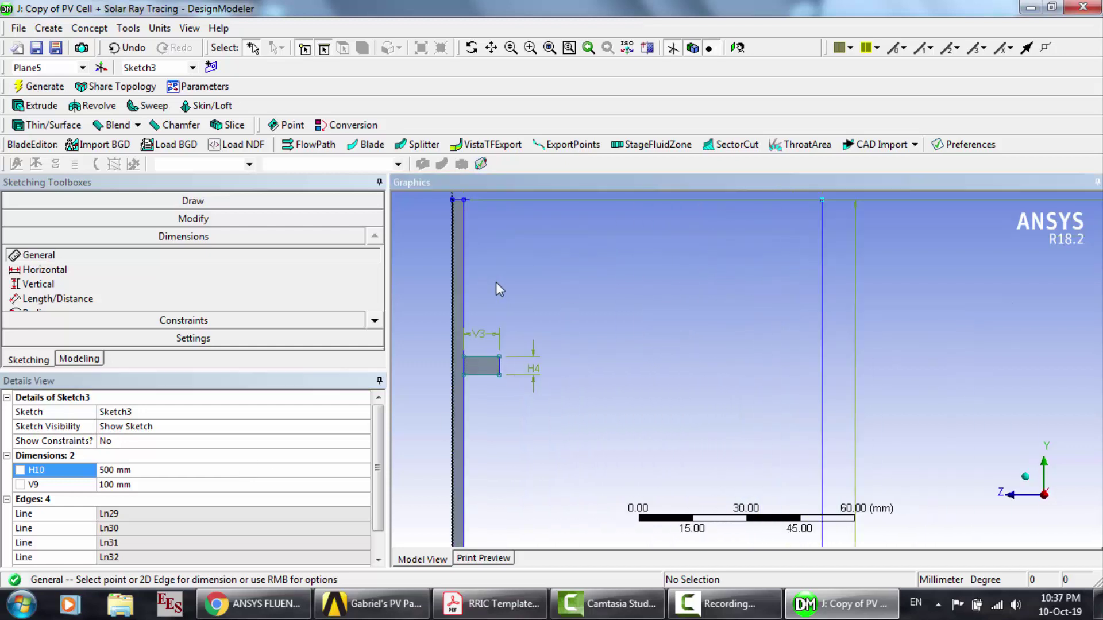
{"action": "left_click", "coordinate": [716, 604]}
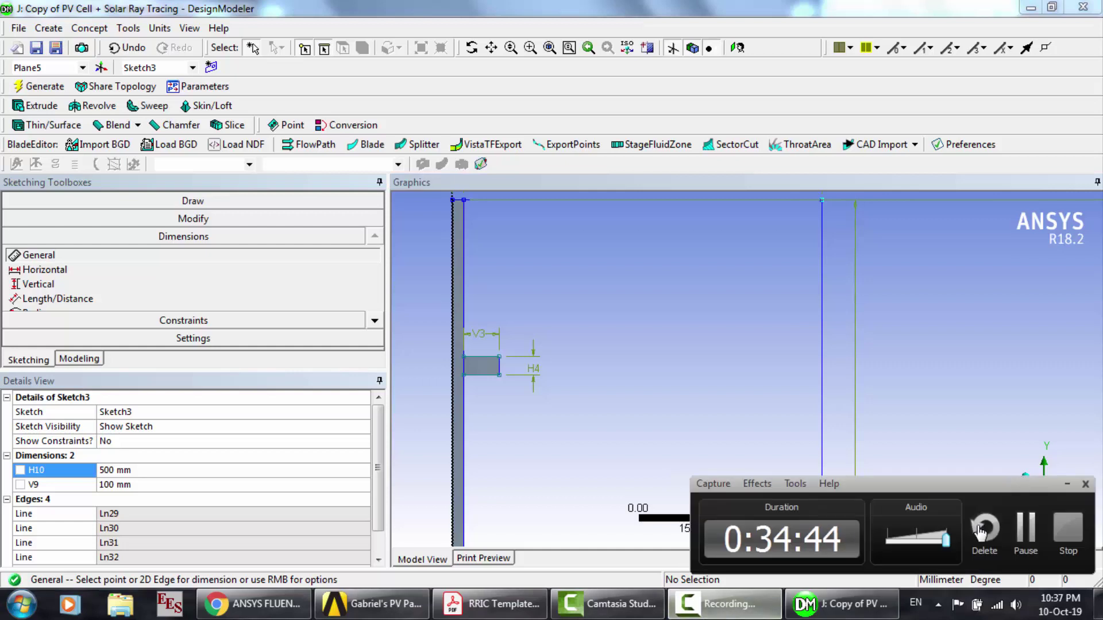
{"action": "left_click", "coordinate": [592, 277]}
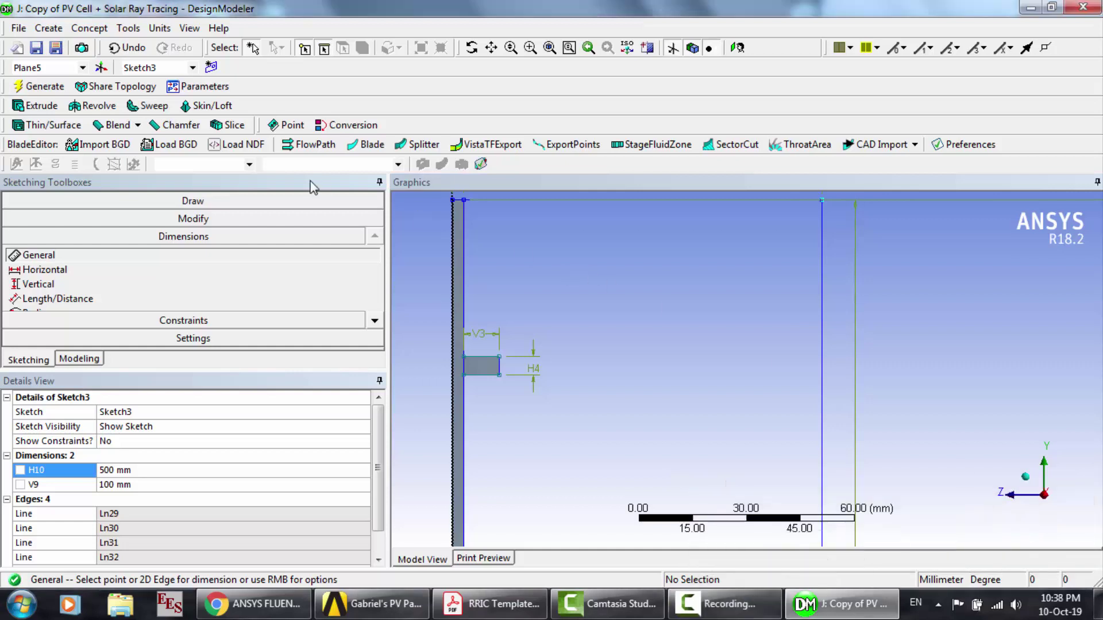
{"action": "left_click", "coordinate": [185, 203]}
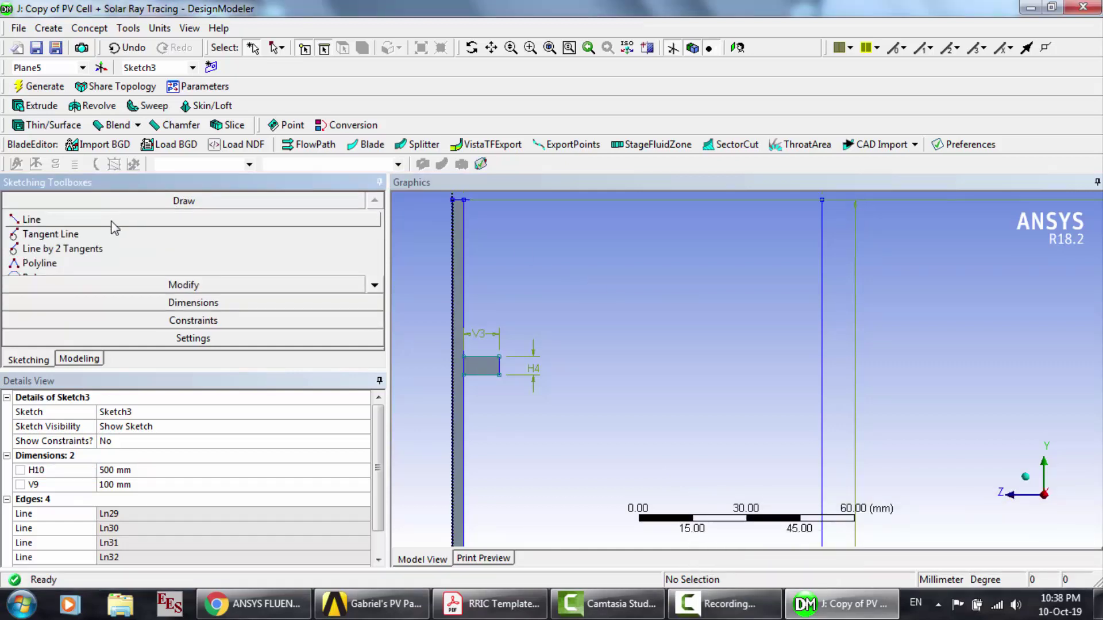
{"action": "left_click", "coordinate": [112, 223]}
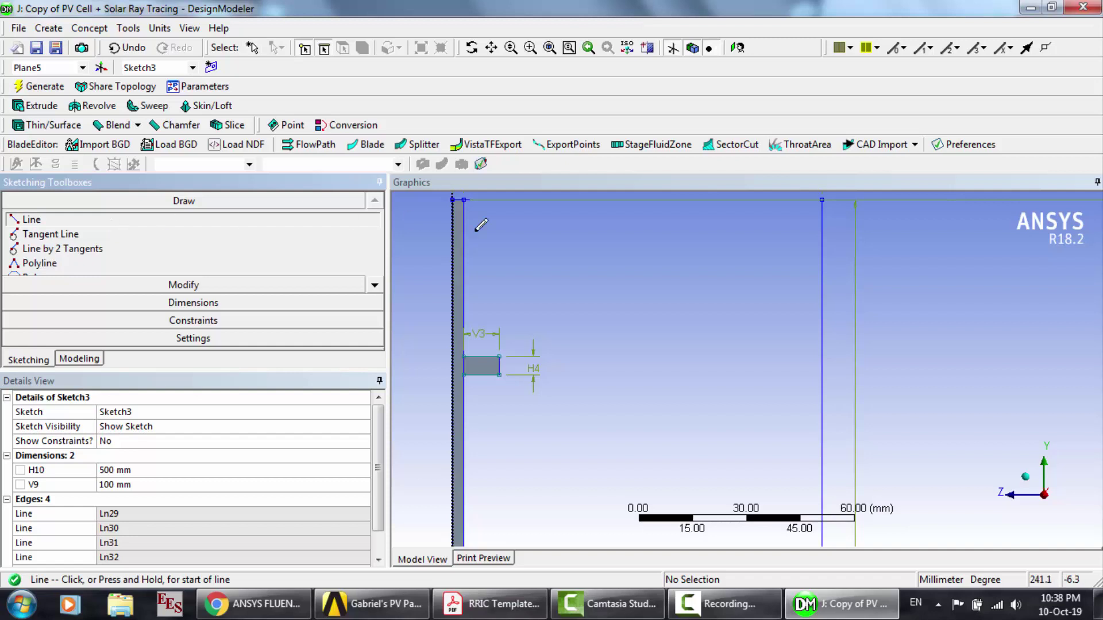
{"action": "key", "text": "Escape"}
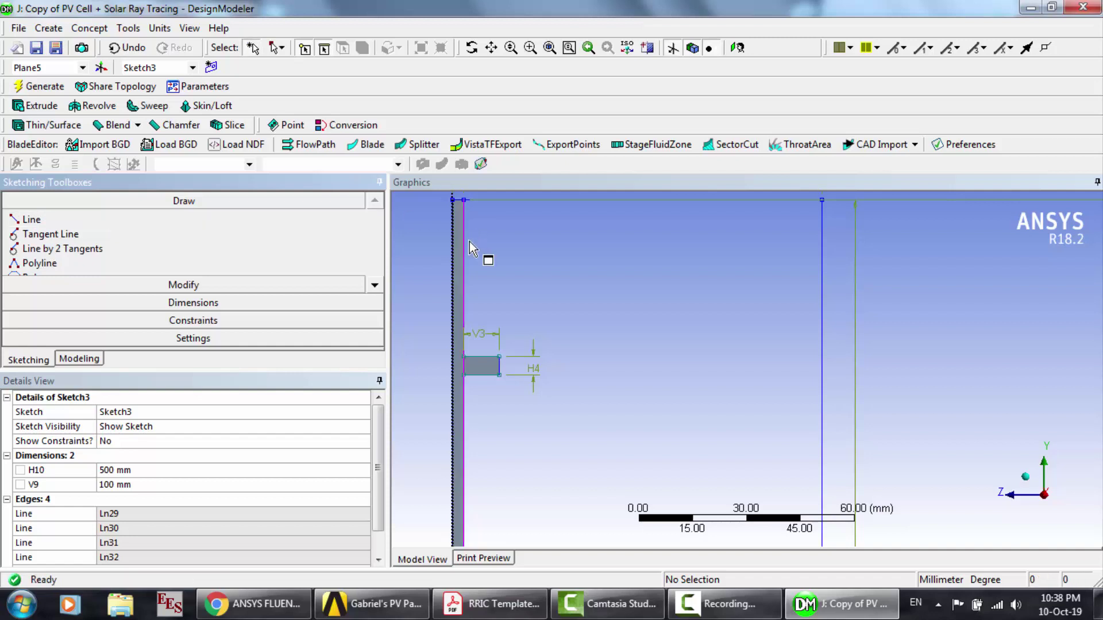
{"action": "left_click", "coordinate": [467, 243]}
{"action": "left_click", "coordinate": [467, 242]}
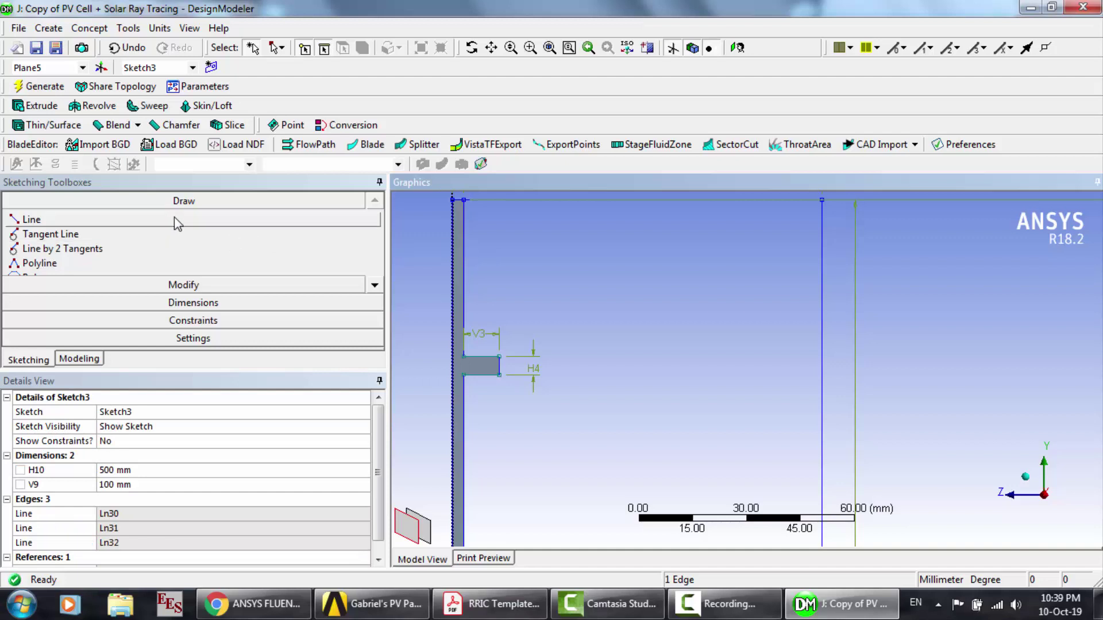
Step: Draw a line from the domain's upper inner corner down to the upper fin's root, and another along the fin's upper edge
{"action": "left_click", "coordinate": [178, 221]}
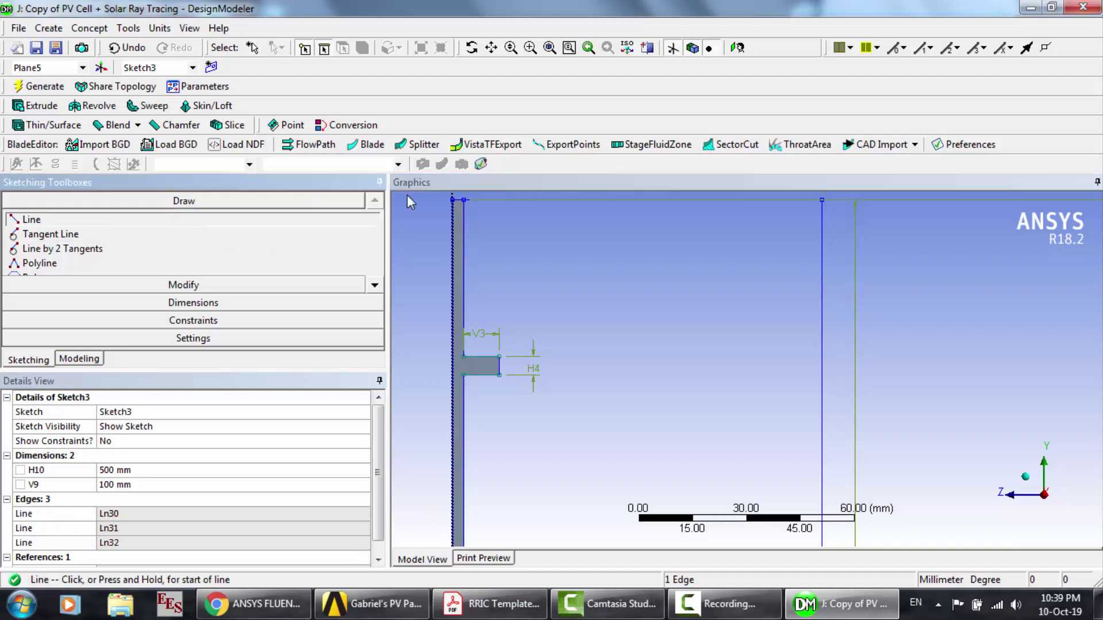
{"action": "left_click", "coordinate": [465, 199]}
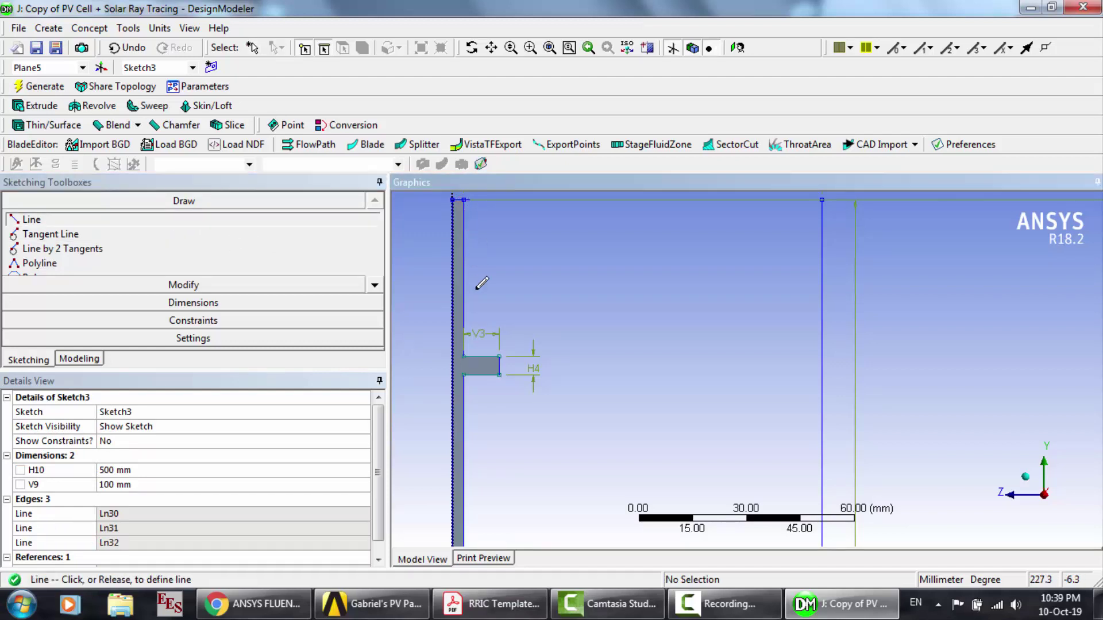
{"action": "left_click", "coordinate": [467, 354]}
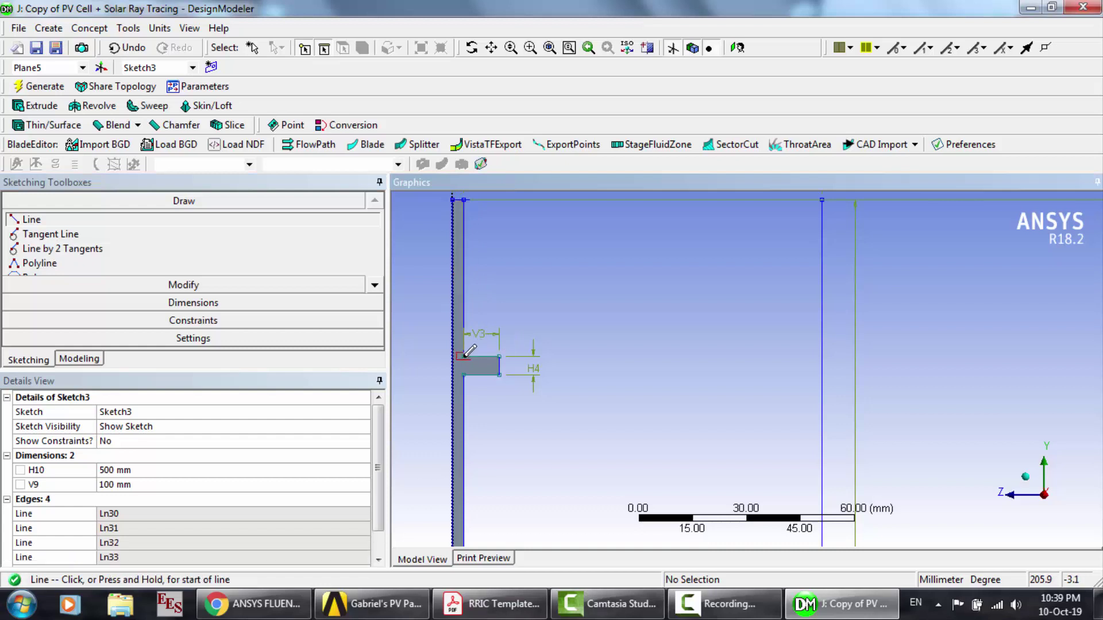
{"action": "left_click", "coordinate": [465, 355]}
{"action": "left_click", "coordinate": [498, 355]}
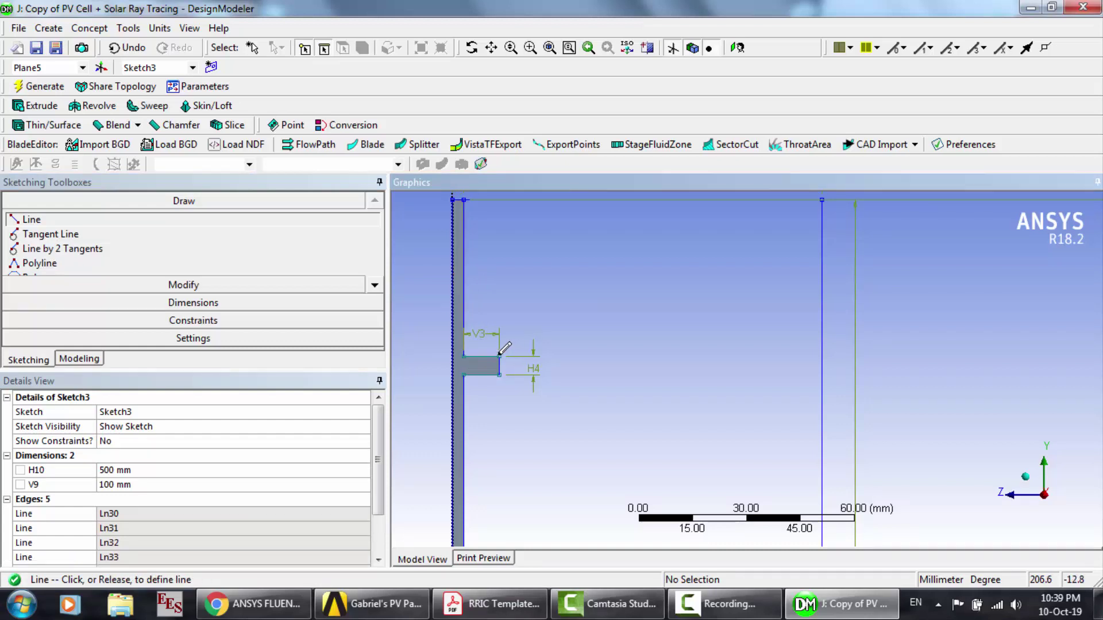
{"action": "left_click", "coordinate": [498, 355]}
{"action": "key", "text": "Escape"}
{"action": "scroll", "coordinate": [504, 349], "scroll_direction": "up", "scroll_amount": 2}
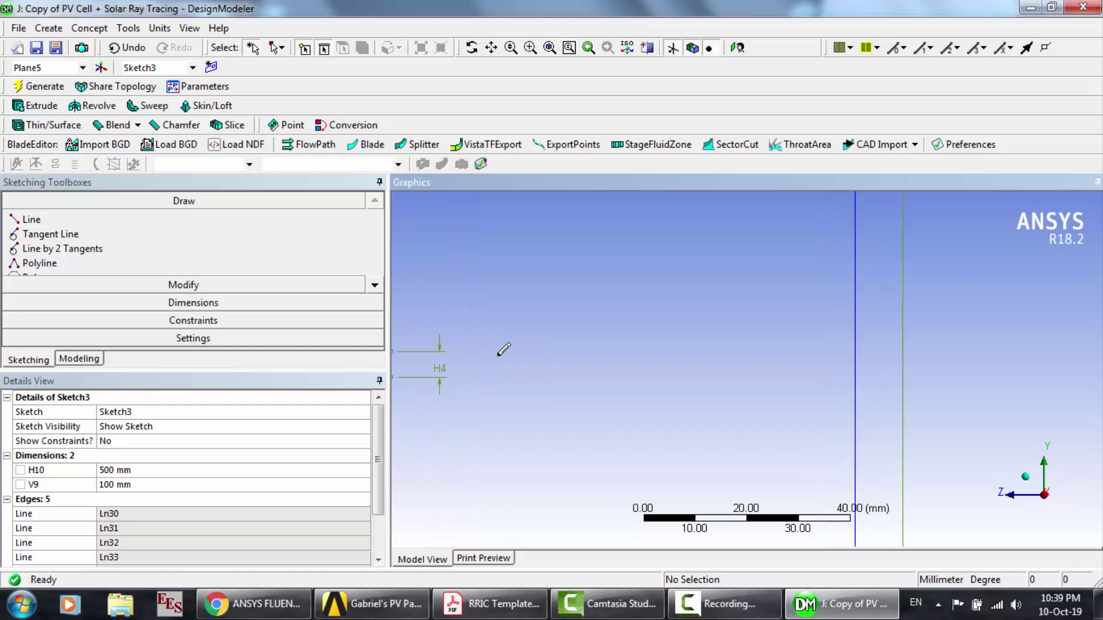
{"action": "left_click", "coordinate": [491, 48]}
{"action": "left_click_drag", "start_coordinate": [499, 357], "coordinate": [740, 301]}
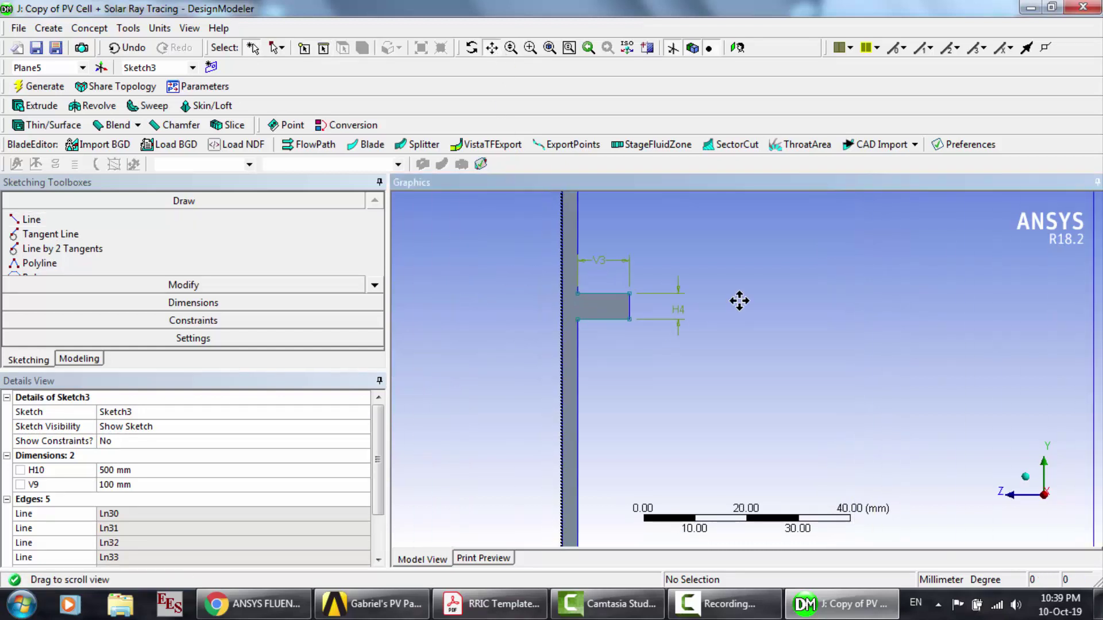
{"action": "left_click", "coordinate": [131, 219]}
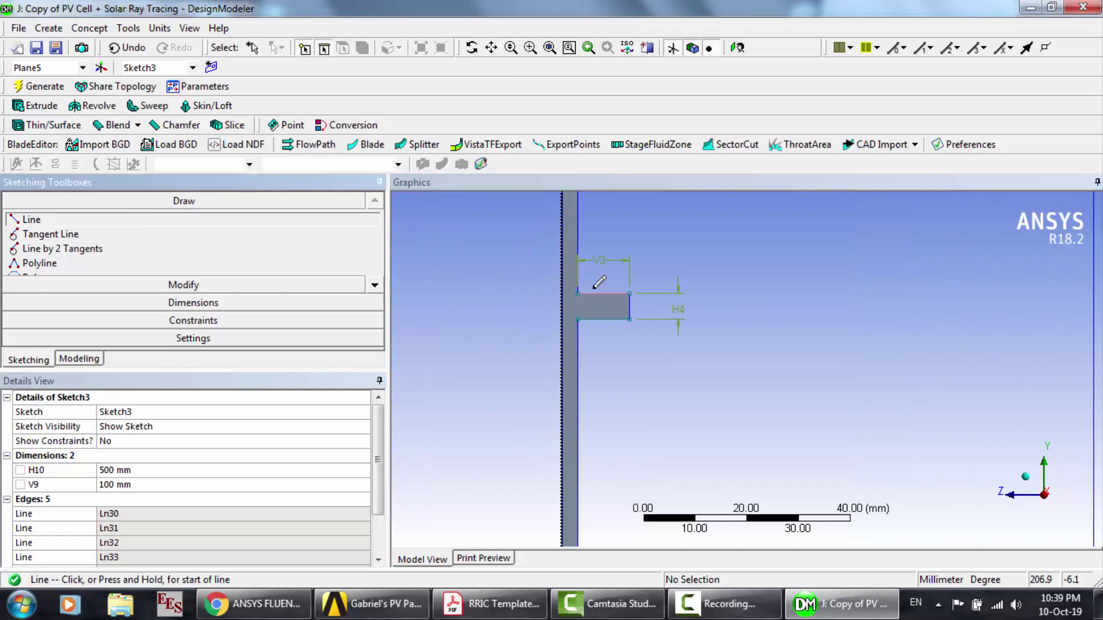
{"action": "left_click", "coordinate": [577, 294]}
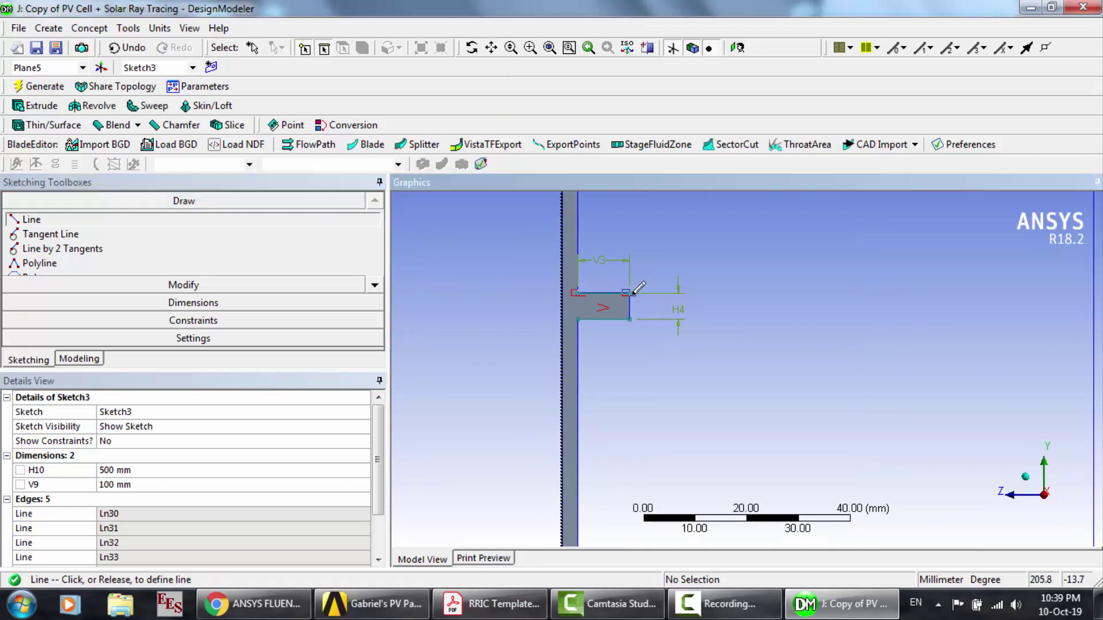
{"action": "key", "text": "Escape"}
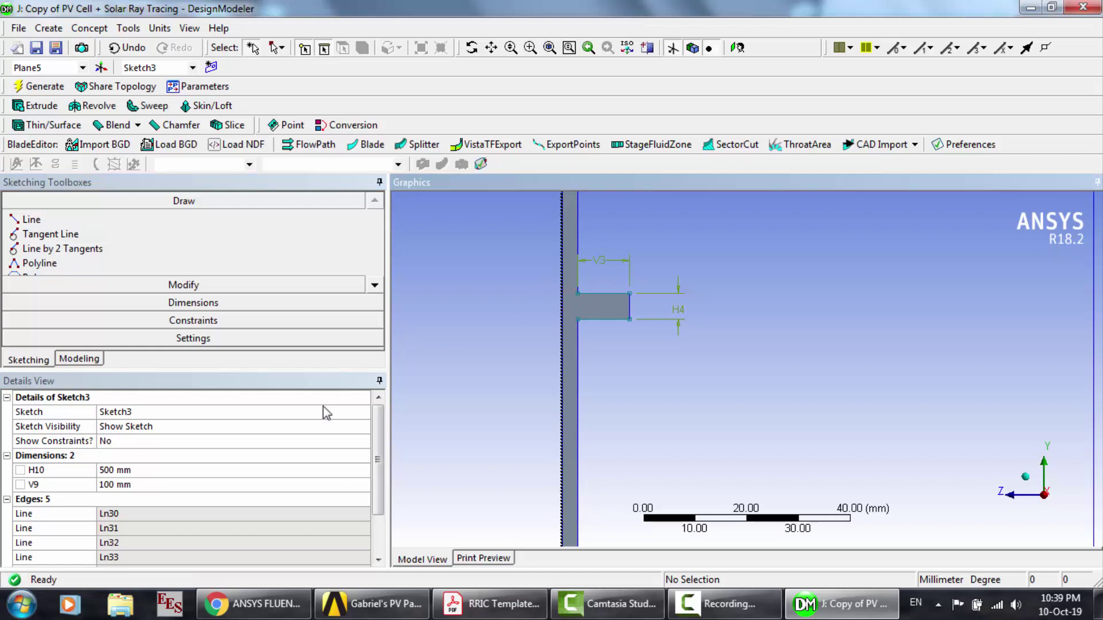
Step: Check the sketch's edge list for the line along the upper fin's top edge
{"action": "left_click", "coordinate": [85, 520]}
{"action": "key", "text": "Down"}
{"action": "key", "text": "Down"}
{"action": "key", "text": "Down"}
{"action": "key", "text": "Down"}
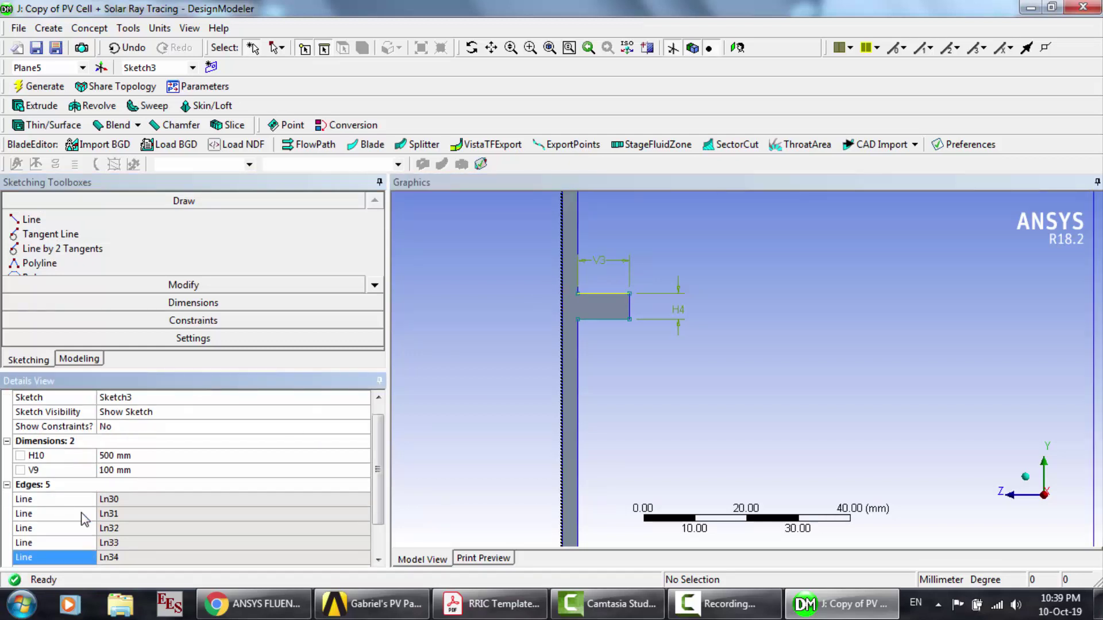
Step: Draw lines along the upper fin's outer end and back along its lower edge to the heat-sink base
{"action": "left_click", "coordinate": [55, 220]}
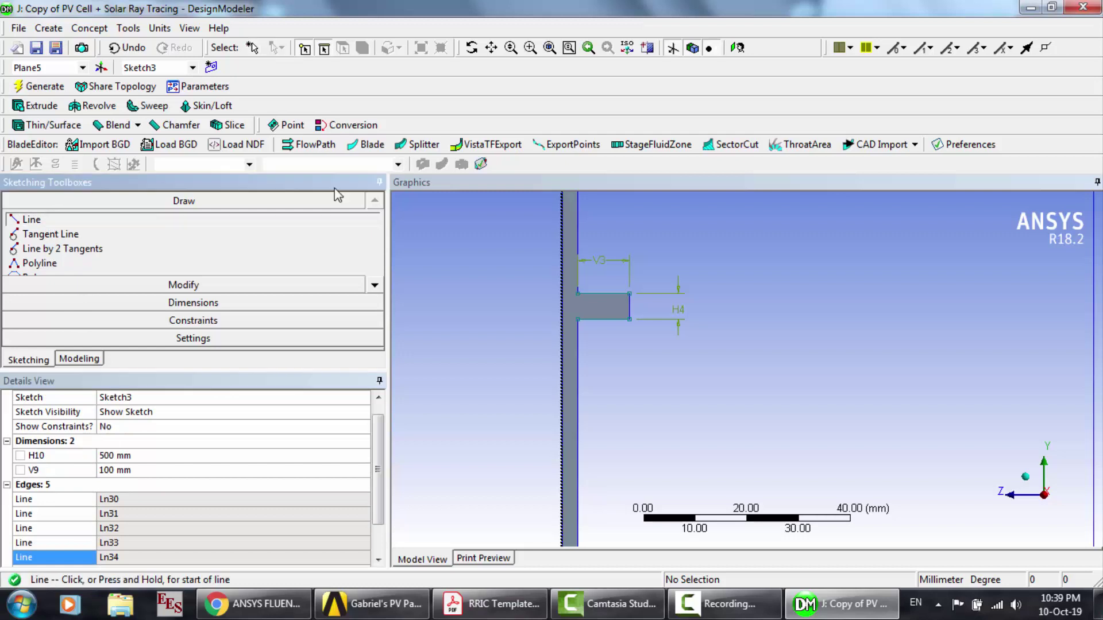
{"action": "left_click", "coordinate": [630, 292]}
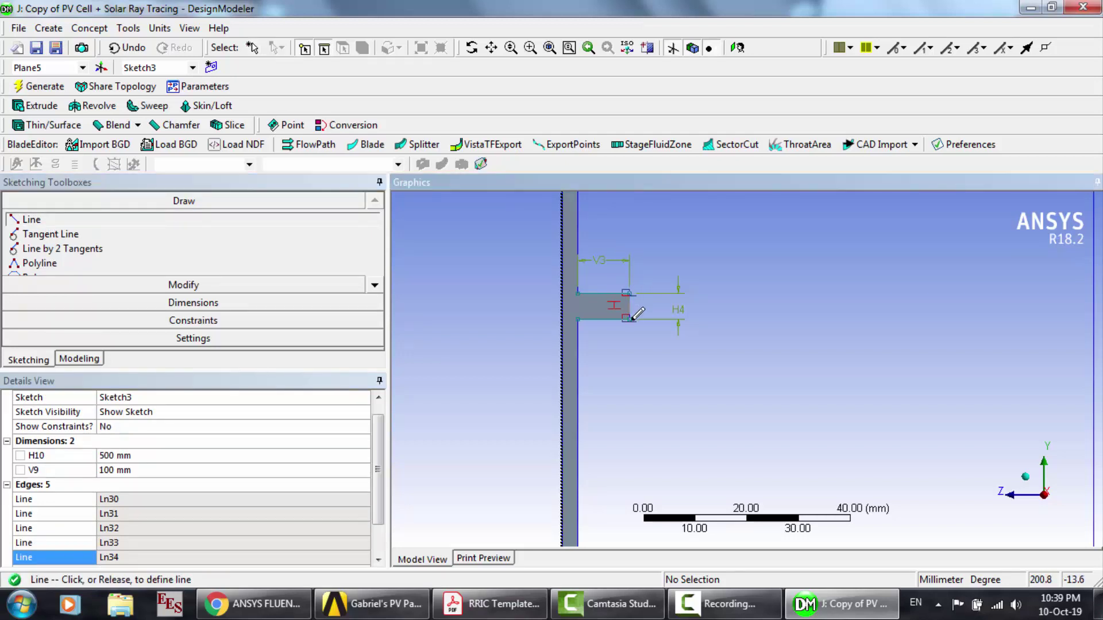
{"action": "left_click", "coordinate": [631, 317]}
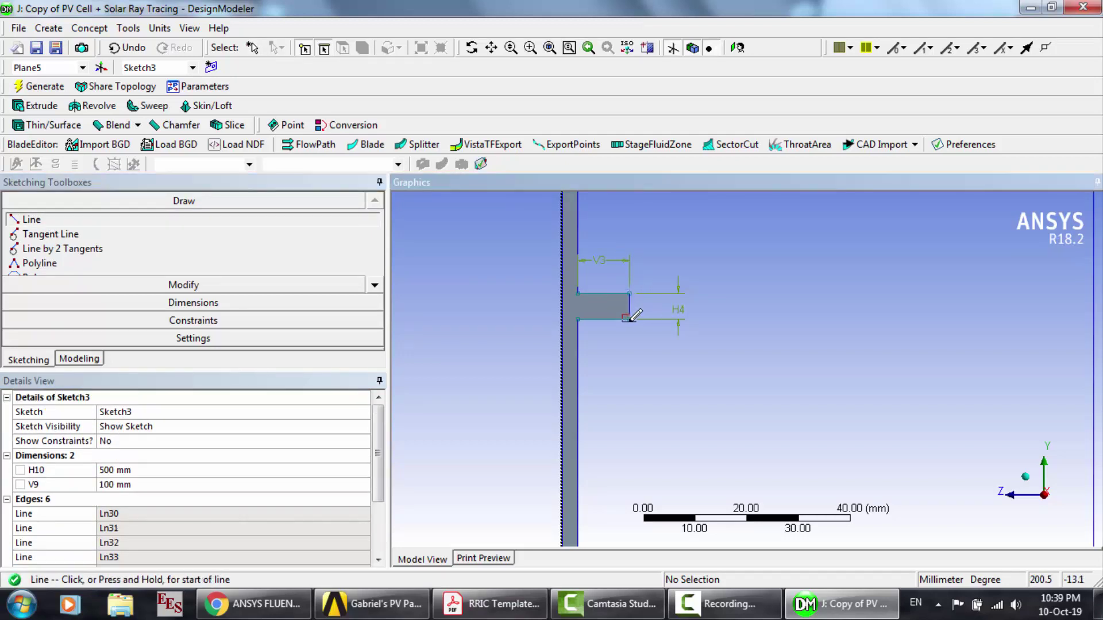
{"action": "left_click", "coordinate": [629, 319]}
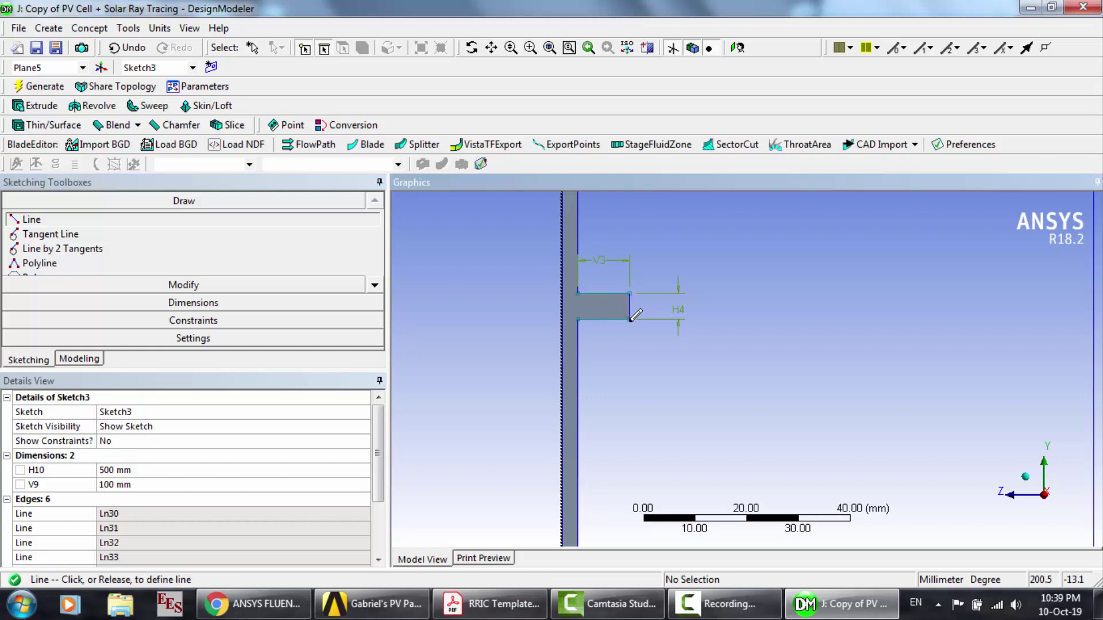
{"action": "left_click", "coordinate": [579, 318]}
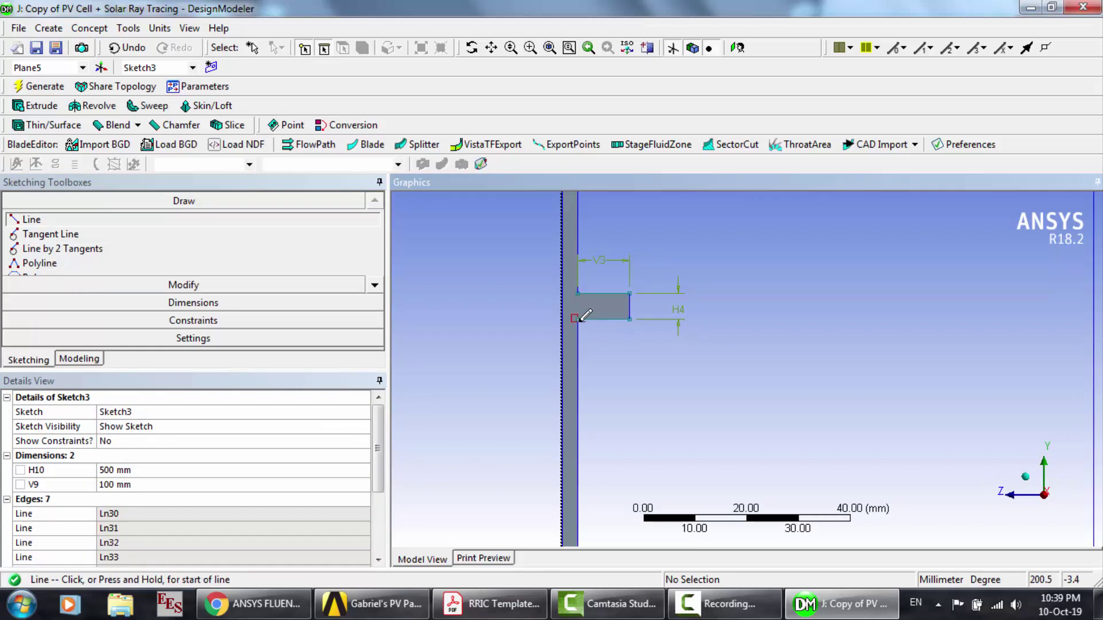
{"action": "left_click", "coordinate": [491, 48]}
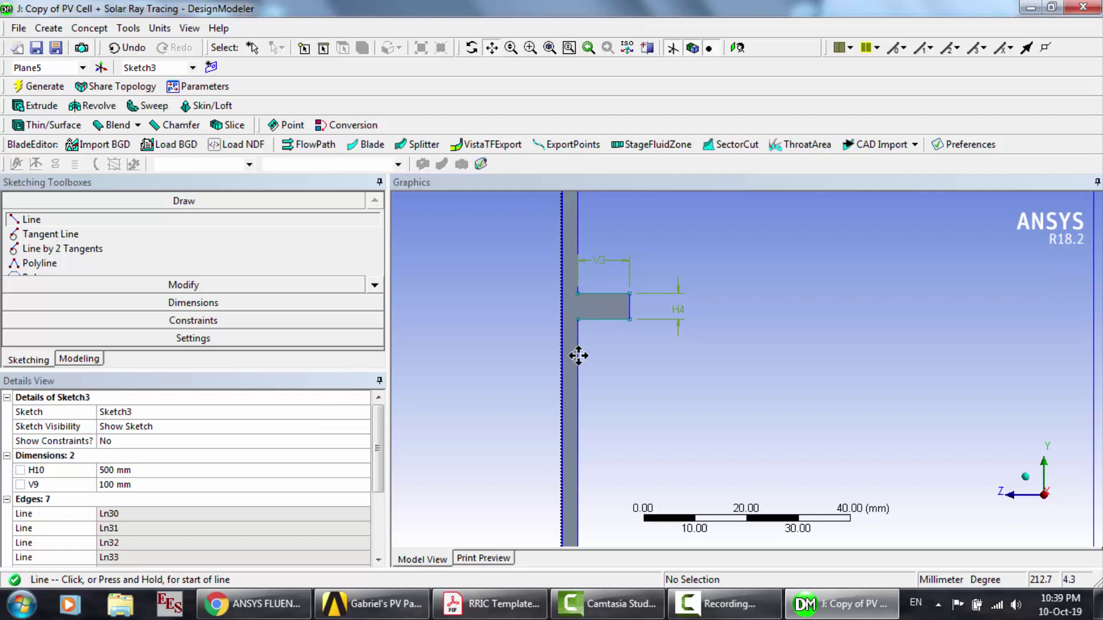
{"action": "left_click_drag", "start_coordinate": [576, 354], "coordinate": [563, 237]}
{"action": "scroll", "coordinate": [563, 237], "scroll_direction": "down", "scroll_amount": 2}
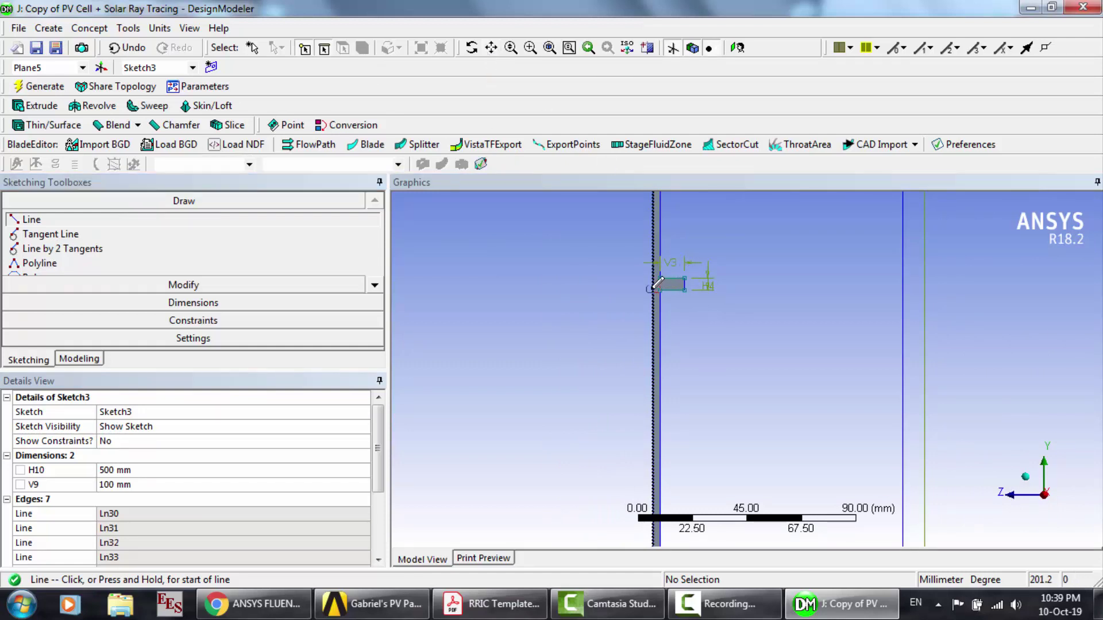
{"action": "left_click", "coordinate": [670, 258]}
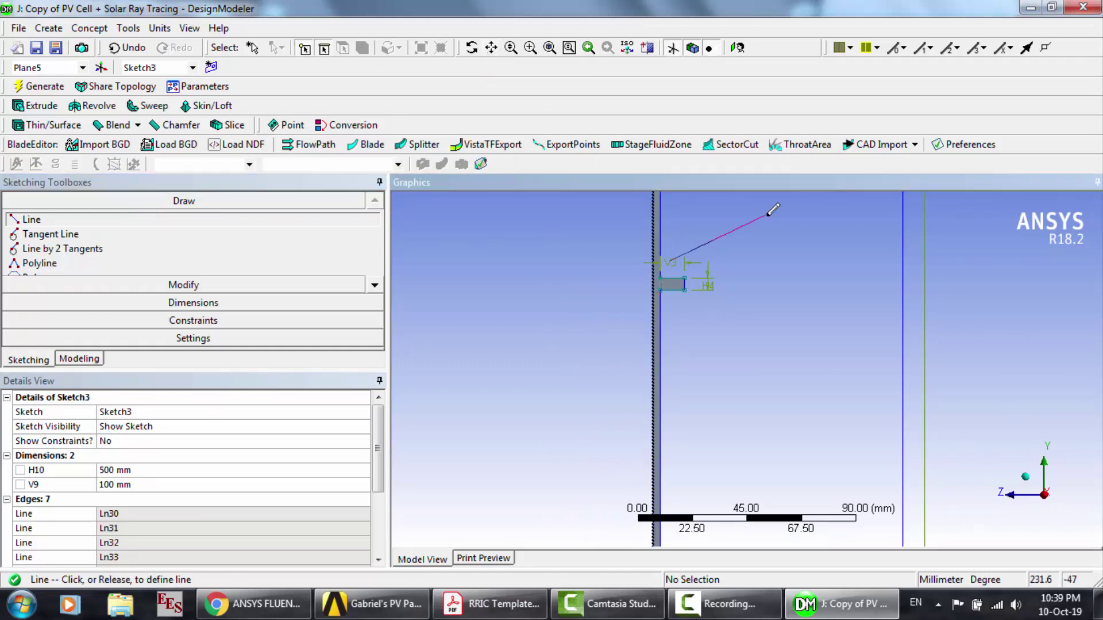
{"action": "left_click", "coordinate": [772, 210]}
{"action": "key", "text": "ctrl+z"}
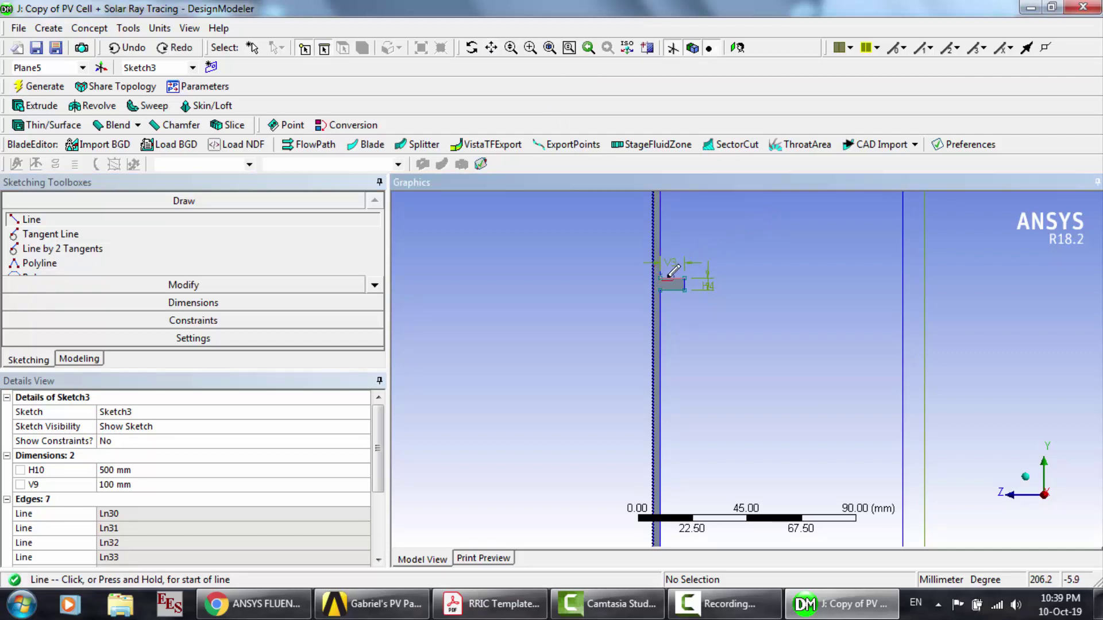
{"action": "left_click", "coordinate": [663, 276]}
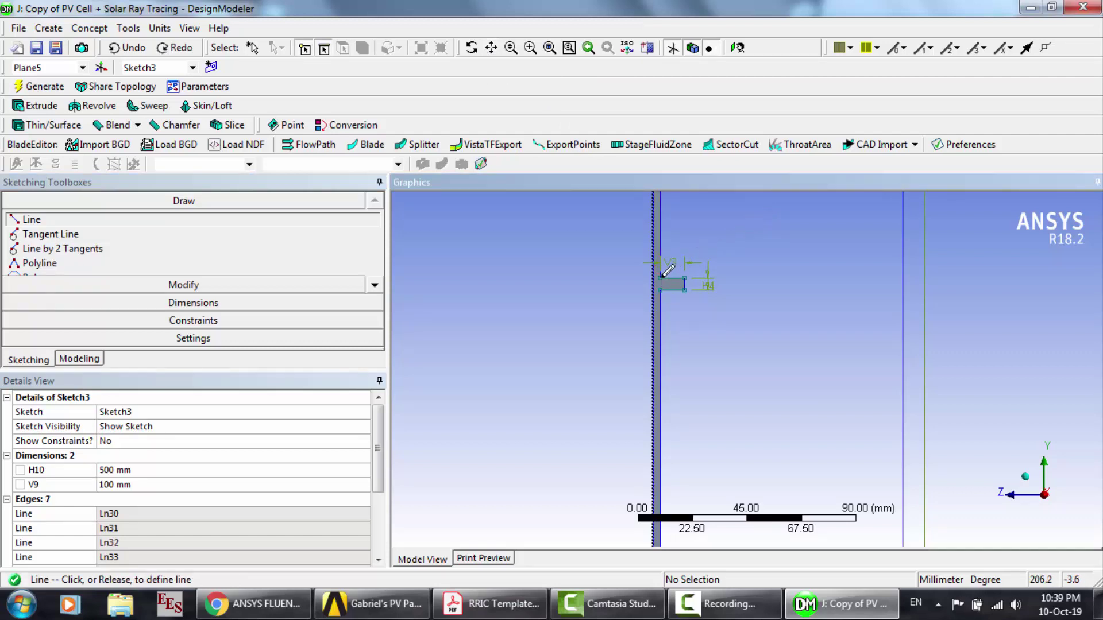
{"action": "key", "text": "Escape"}
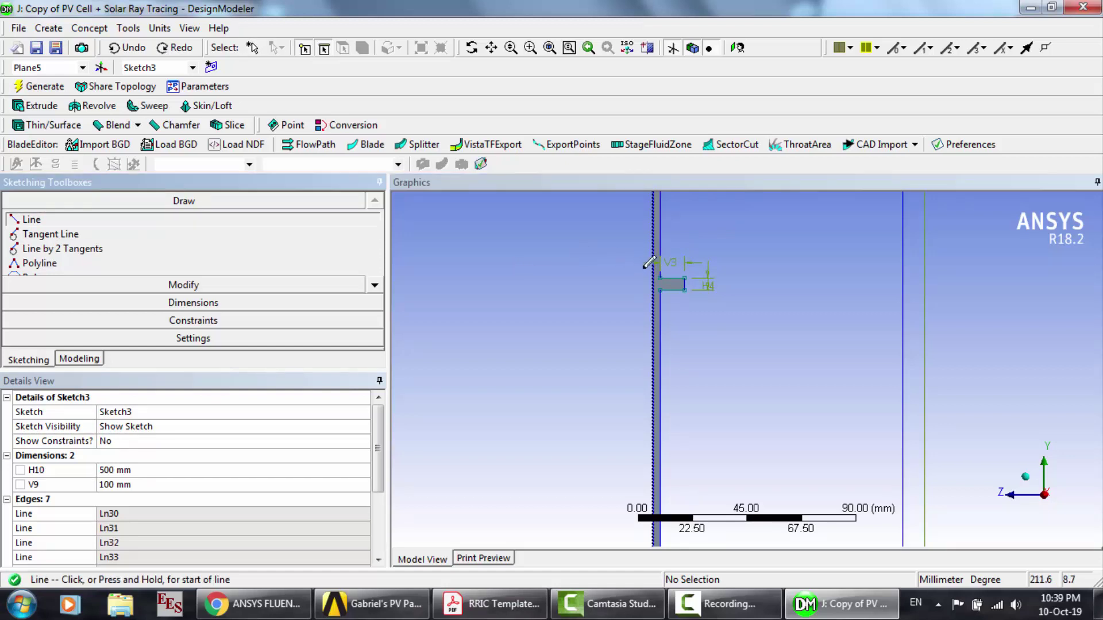
Step: Draw a line down the heat-sink base from the upper fin's lower root to the middle fin's upper root
{"action": "left_click", "coordinate": [666, 282]}
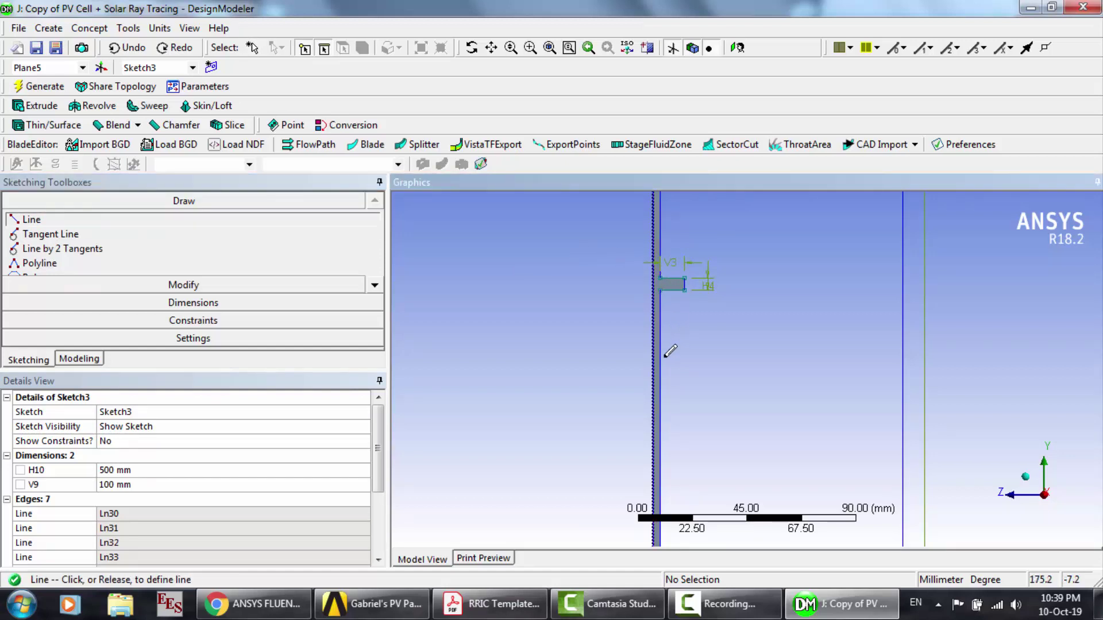
{"action": "left_click", "coordinate": [491, 48]}
{"action": "left_click_drag", "start_coordinate": [591, 222], "coordinate": [541, 222]}
{"action": "scroll", "coordinate": [544, 221], "scroll_direction": "down", "scroll_amount": 1}
{"action": "scroll", "coordinate": [543, 222], "scroll_direction": "down", "scroll_amount": 1}
{"action": "left_click_drag", "start_coordinate": [670, 386], "coordinate": [655, 229]}
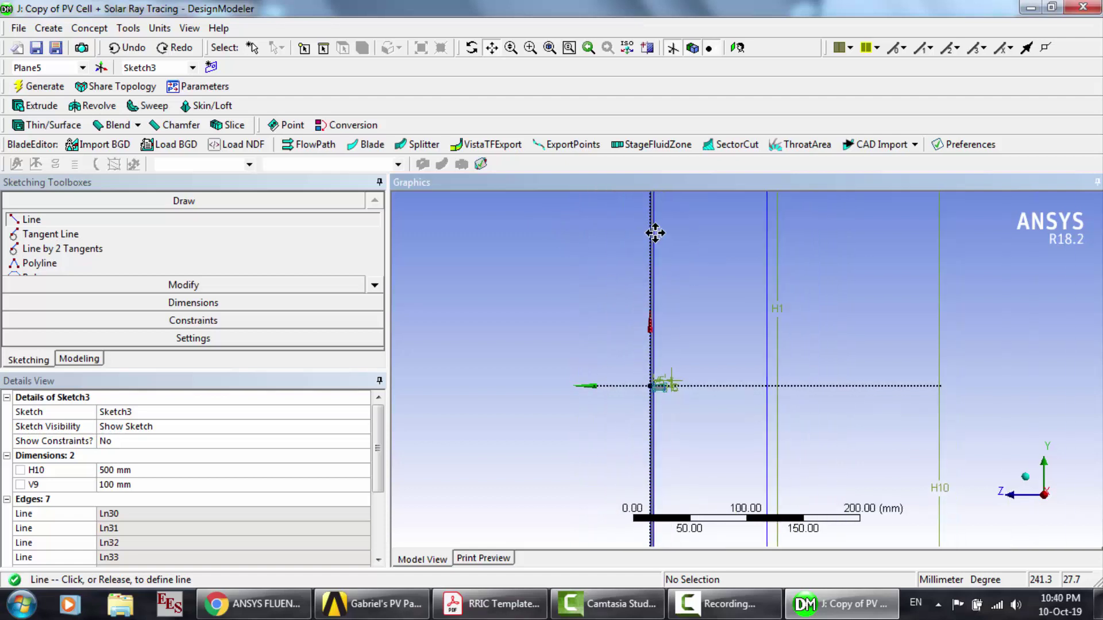
{"action": "scroll", "coordinate": [633, 369], "scroll_direction": "up", "scroll_amount": 2}
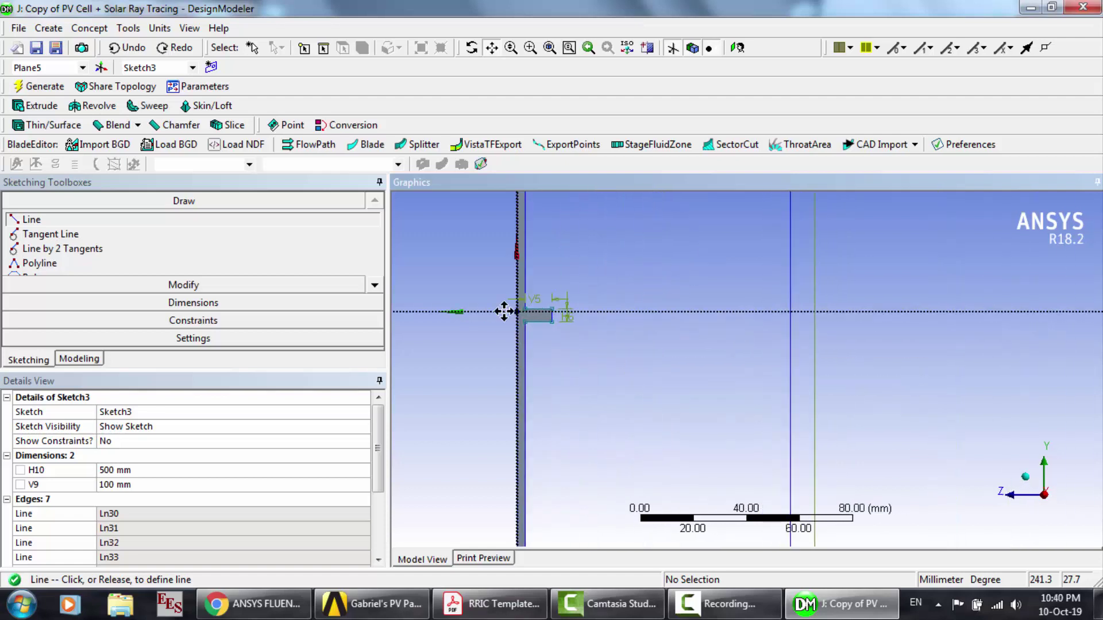
{"action": "scroll", "coordinate": [504, 311], "scroll_direction": "up", "scroll_amount": 2}
{"action": "scroll", "coordinate": [783, 337], "scroll_direction": "down", "scroll_amount": 1}
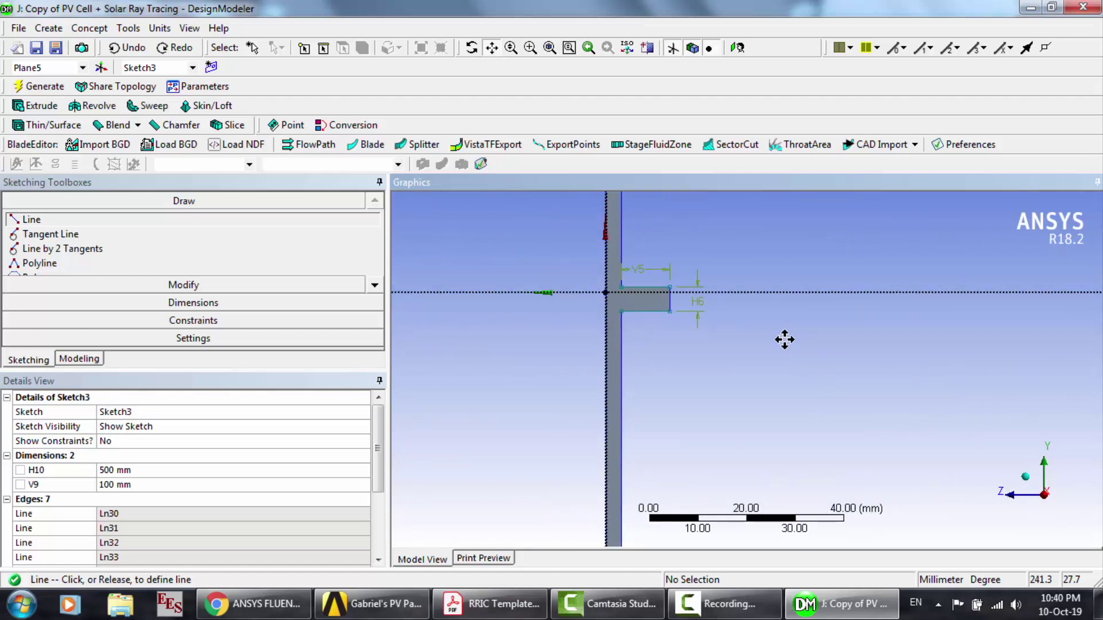
{"action": "scroll", "coordinate": [628, 318], "scroll_direction": "up", "scroll_amount": 2}
{"action": "mouse_move", "coordinate": [564, 281]}
{"action": "left_mouse_down"}
{"action": "mouse_move", "coordinate": [640, 335]}
{"action": "mouse_move", "coordinate": [645, 364]}
{"action": "left_mouse_up"}
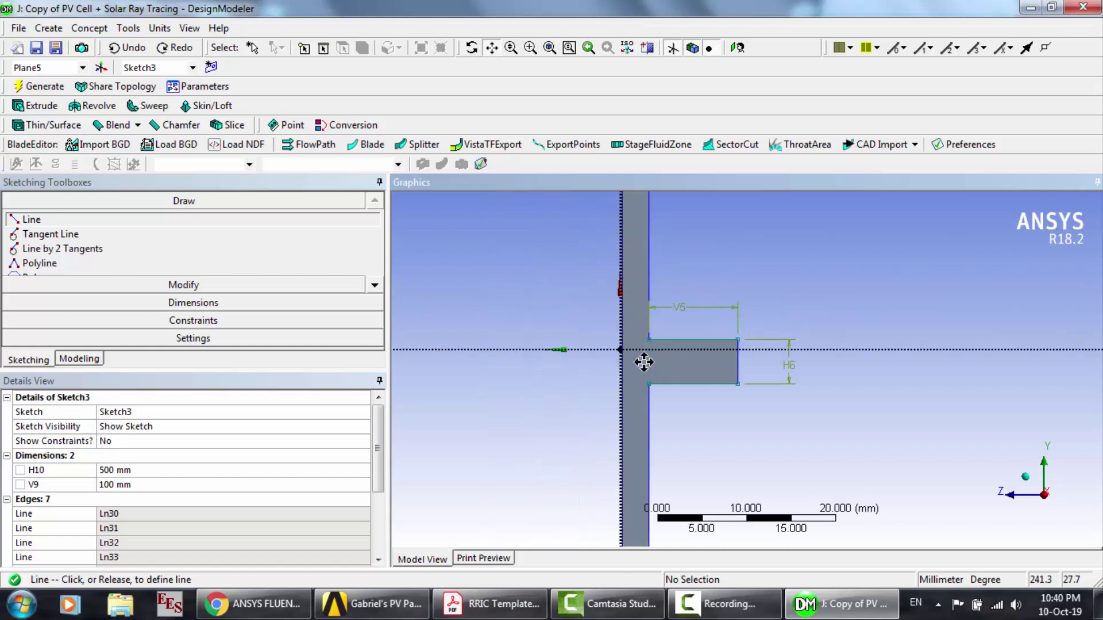
{"action": "left_click", "coordinate": [493, 49]}
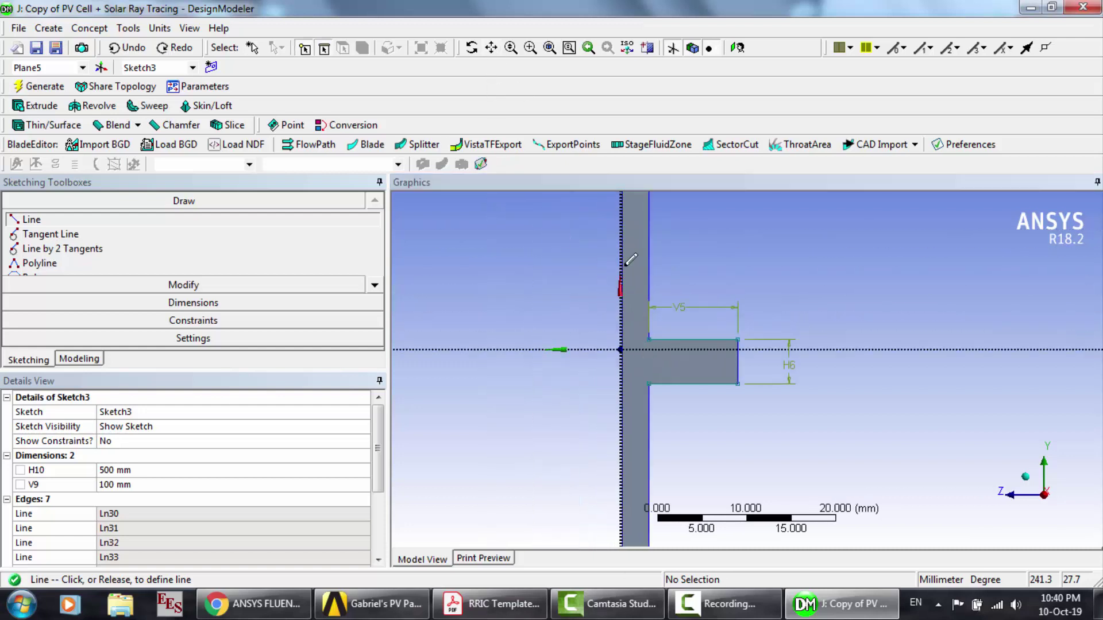
{"action": "left_click", "coordinate": [649, 339]}
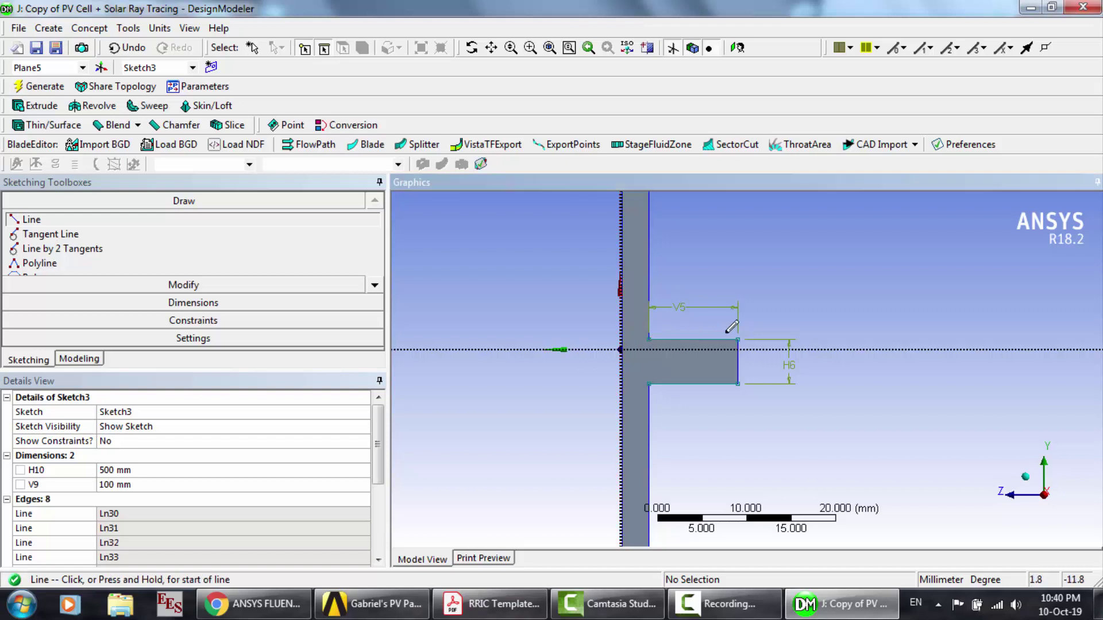
Step: Outline the middle fin with separate lines along its upper edge, outer end and lower edge back to the heat-sink base
{"action": "scroll", "coordinate": [695, 316], "scroll_direction": "up", "scroll_amount": 2}
{"action": "scroll", "coordinate": [698, 313], "scroll_direction": "up", "scroll_amount": 2}
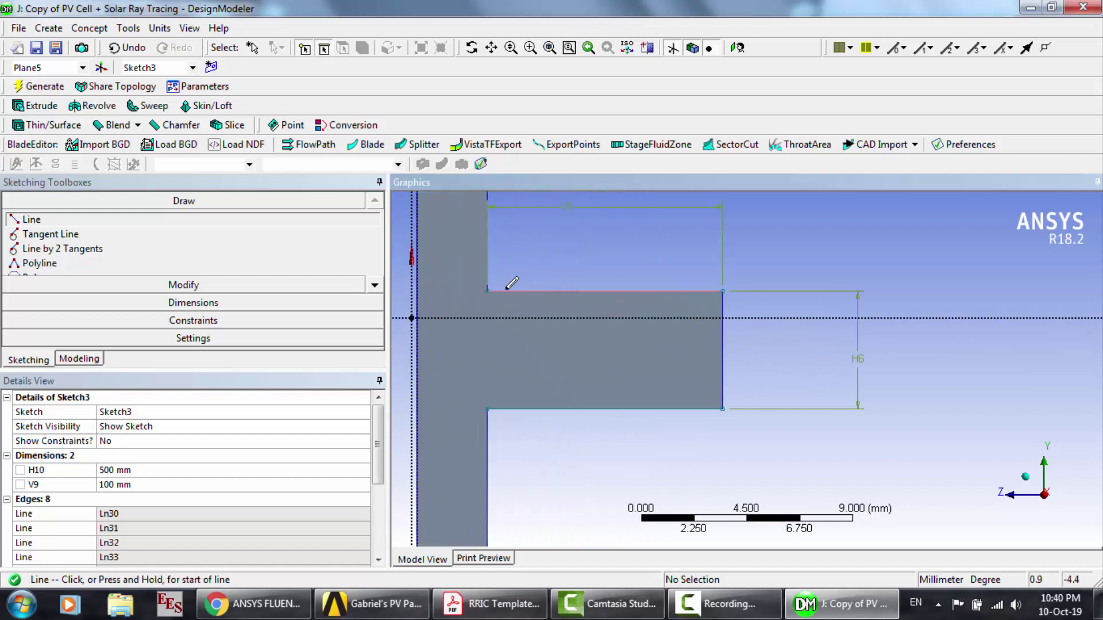
{"action": "left_click", "coordinate": [487, 290]}
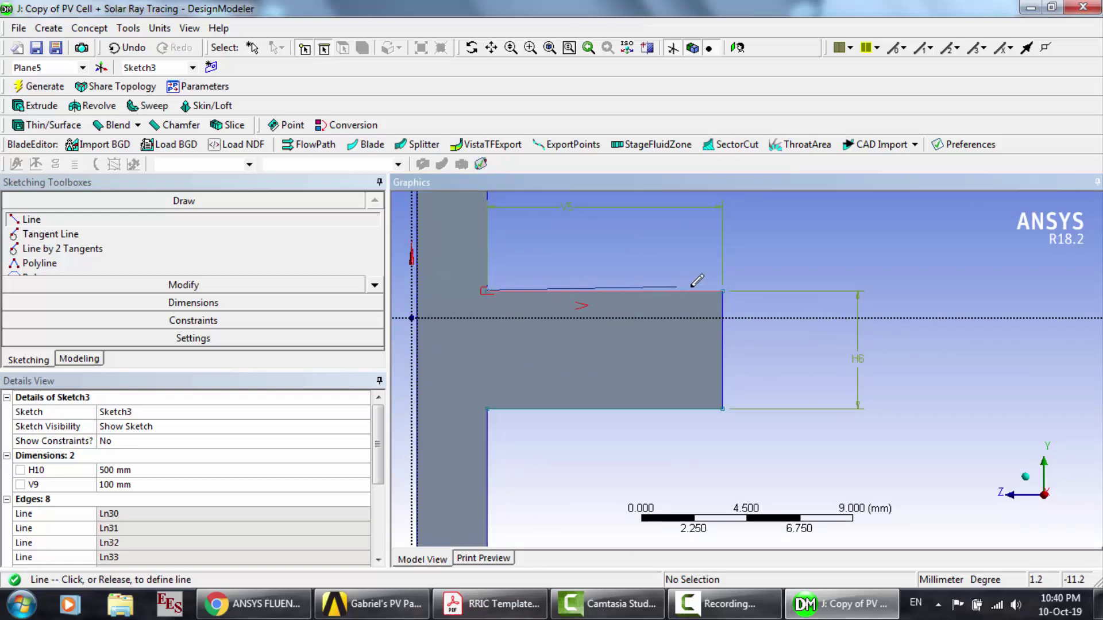
{"action": "left_click", "coordinate": [721, 290]}
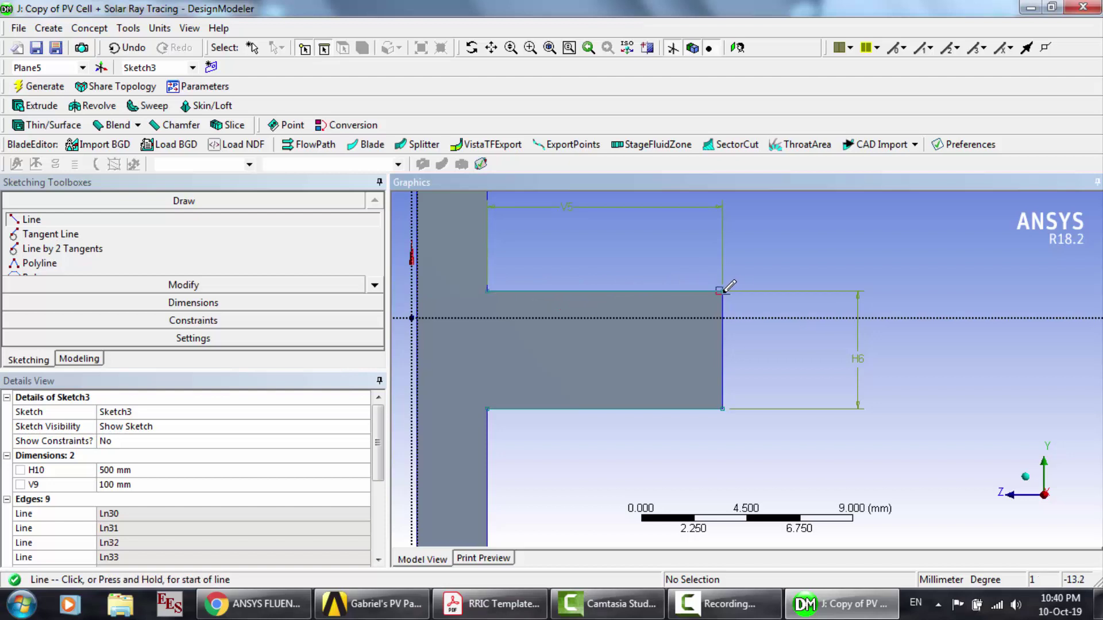
{"action": "left_click", "coordinate": [722, 290]}
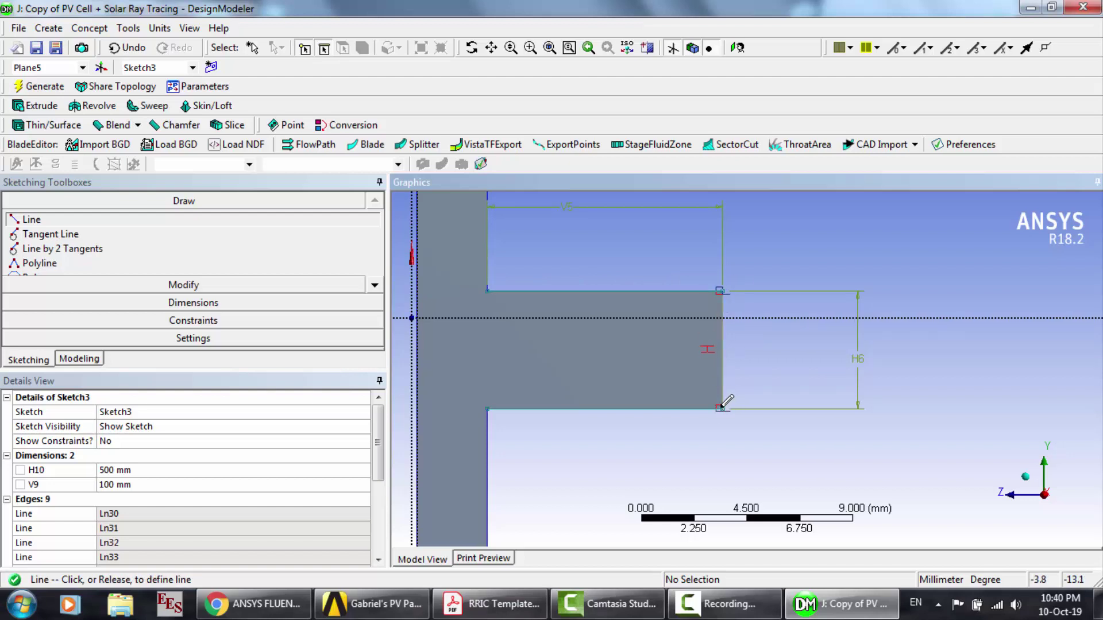
{"action": "left_click", "coordinate": [722, 408]}
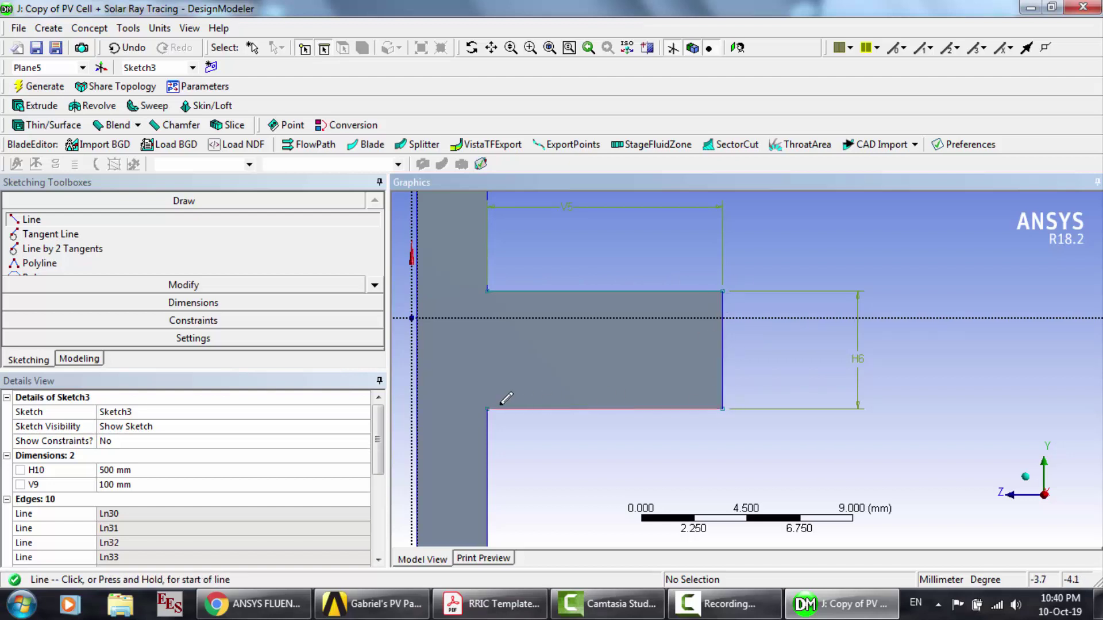
{"action": "left_click", "coordinate": [722, 409]}
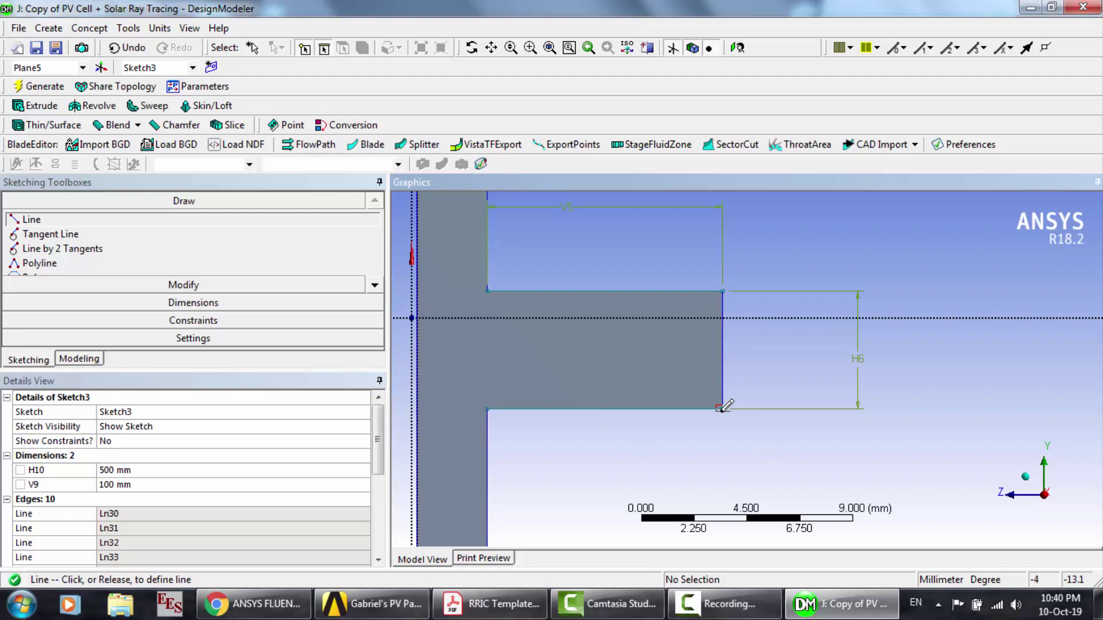
{"action": "left_click", "coordinate": [487, 409]}
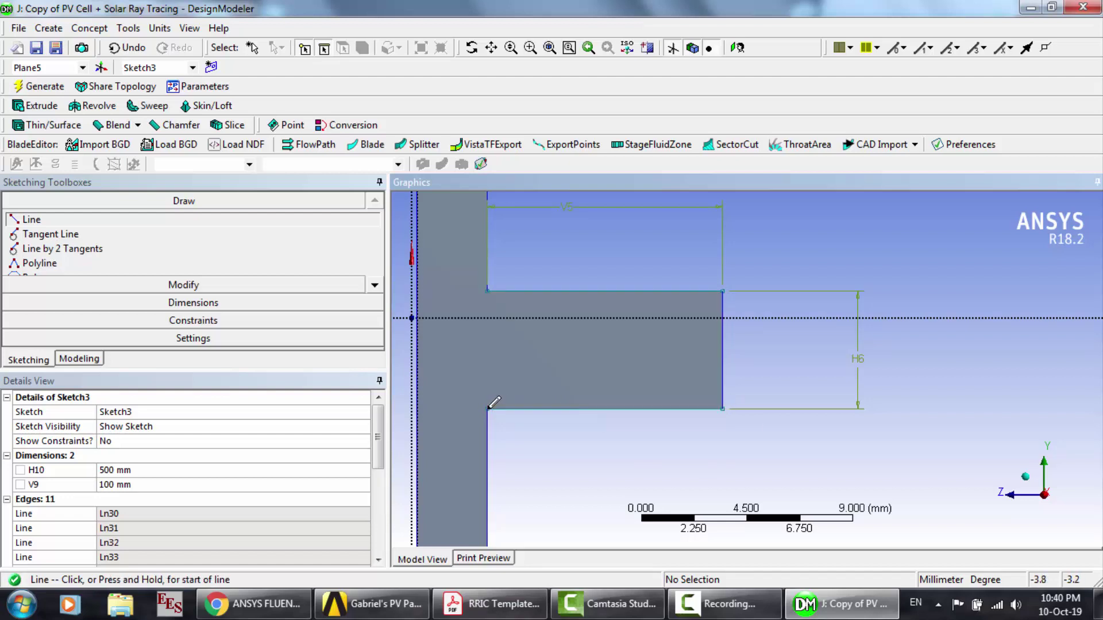
Step: Draw a line down the heat-sink base from the middle fin's lower root to the lower fin's upper root
{"action": "left_click", "coordinate": [491, 48]}
{"action": "left_click_drag", "start_coordinate": [611, 374], "coordinate": [630, 224]}
{"action": "scroll", "coordinate": [632, 224], "scroll_direction": "down", "scroll_amount": 1}
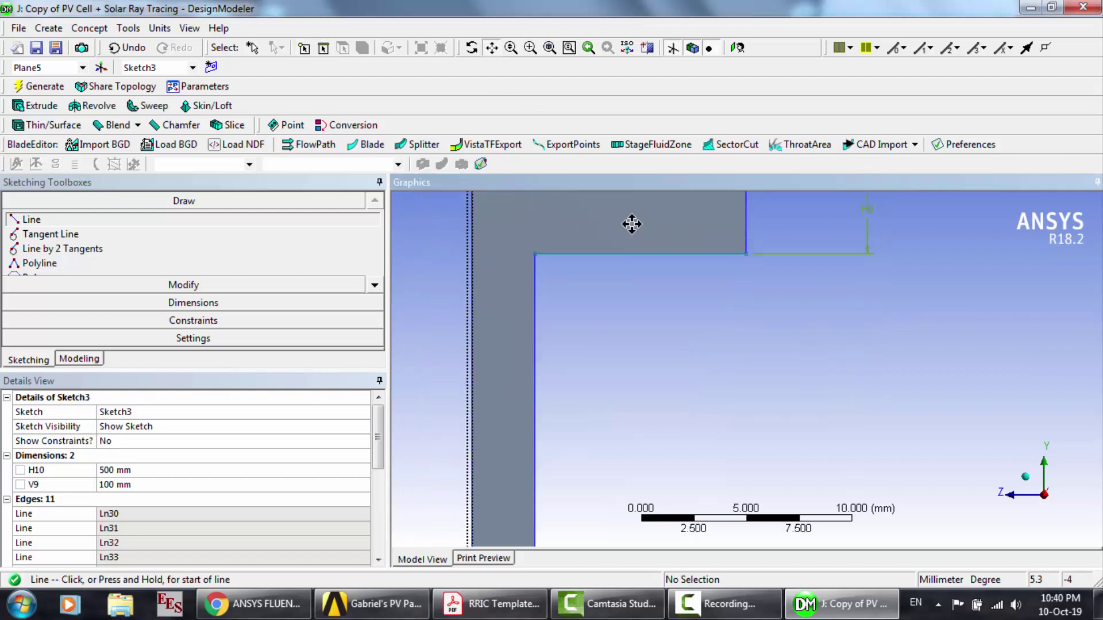
{"action": "scroll", "coordinate": [632, 224], "scroll_direction": "down", "scroll_amount": 3}
{"action": "mouse_move", "coordinate": [657, 443]}
{"action": "left_mouse_down"}
{"action": "mouse_move", "coordinate": [644, 273]}
{"action": "mouse_move", "coordinate": [645, 339]}
{"action": "left_mouse_up"}
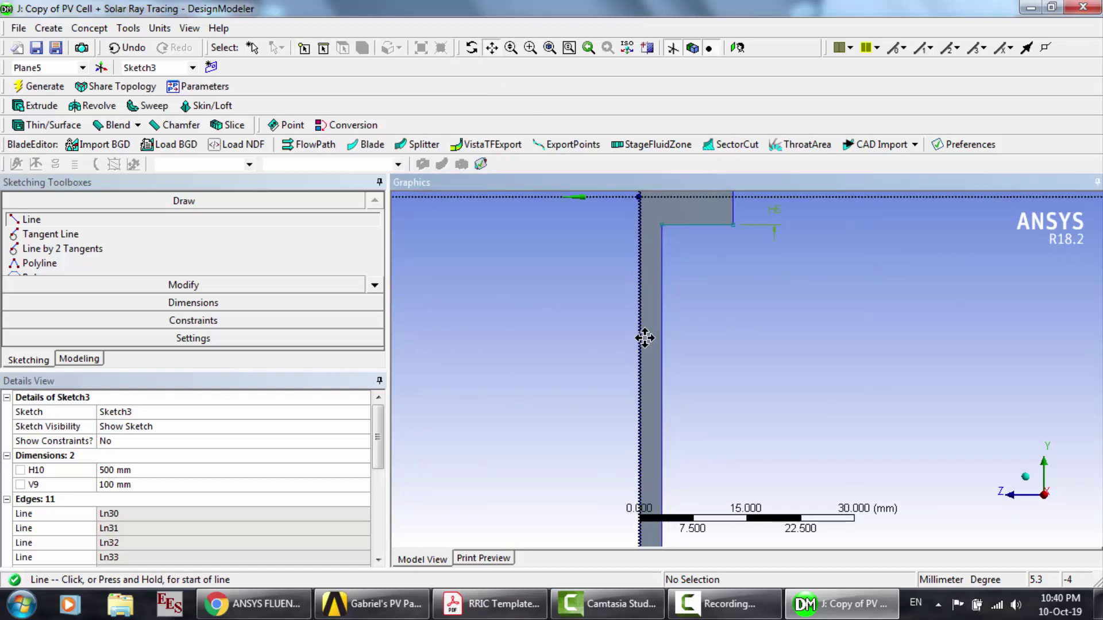
{"action": "left_click", "coordinate": [492, 48]}
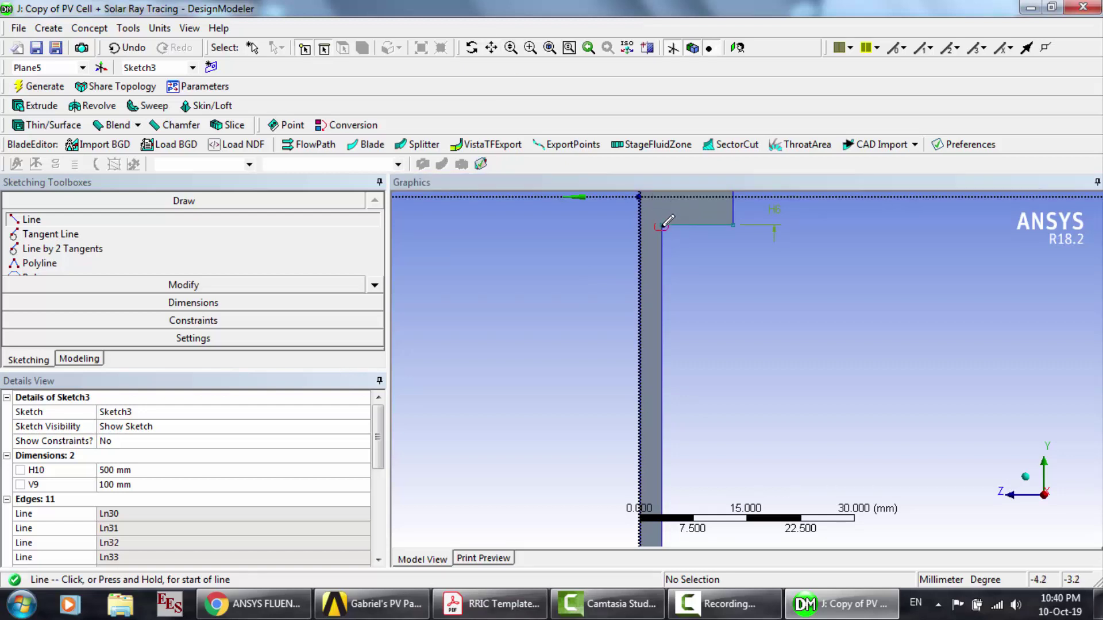
{"action": "left_click_drag", "start_coordinate": [702, 307], "coordinate": [811, 282]}
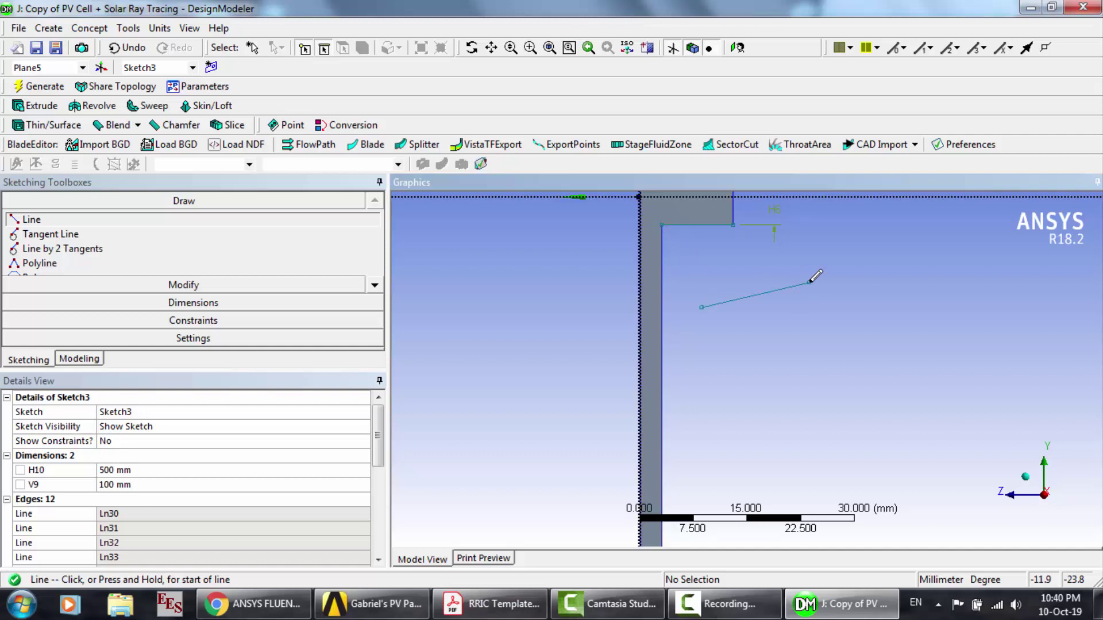
{"action": "key", "text": "ctrl+z"}
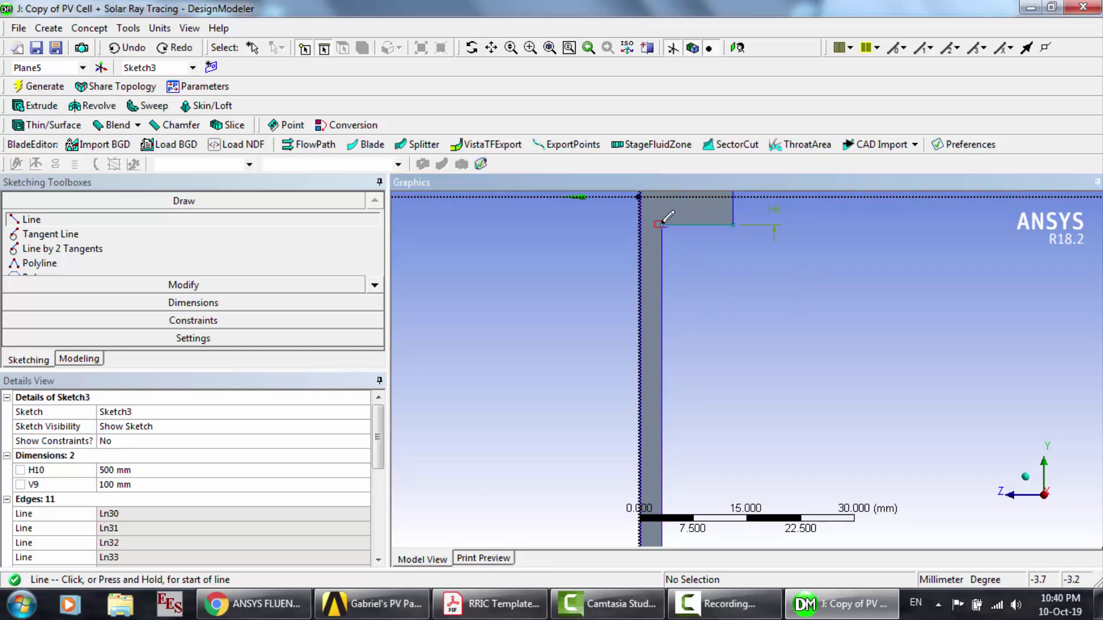
{"action": "left_click", "coordinate": [659, 224]}
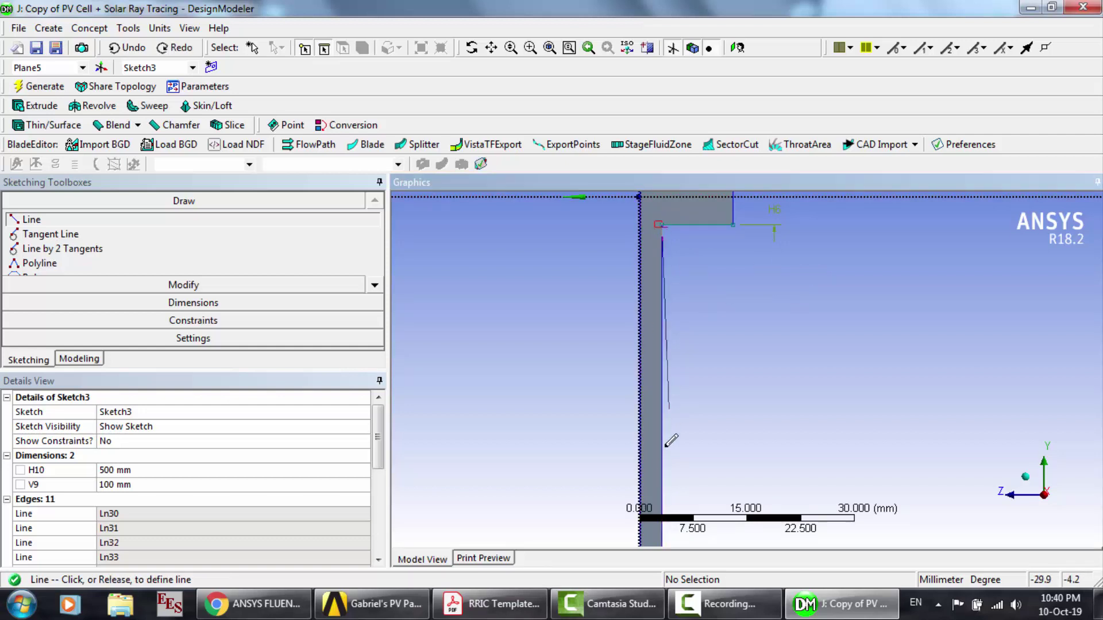
{"action": "left_click", "coordinate": [492, 49]}
{"action": "left_click_drag", "start_coordinate": [635, 350], "coordinate": [611, 261]}
{"action": "scroll", "coordinate": [610, 261], "scroll_direction": "down", "scroll_amount": 4}
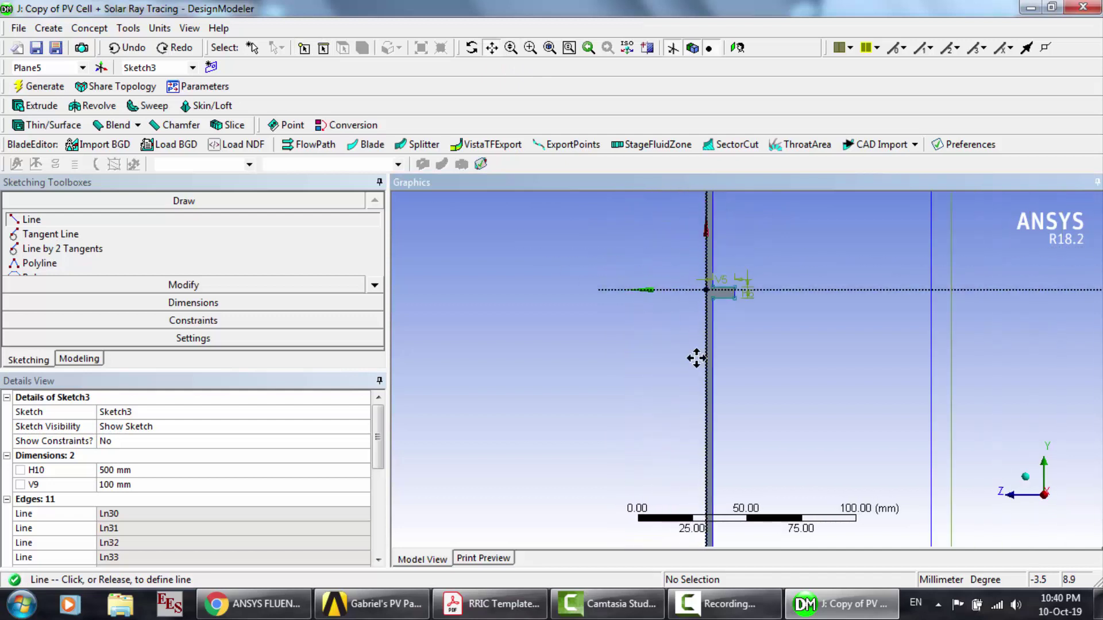
{"action": "left_click_drag", "start_coordinate": [696, 358], "coordinate": [686, 210]}
{"action": "middle_click_drag", "start_coordinate": [720, 486], "coordinate": [697, 260], "text": "ctrl"}
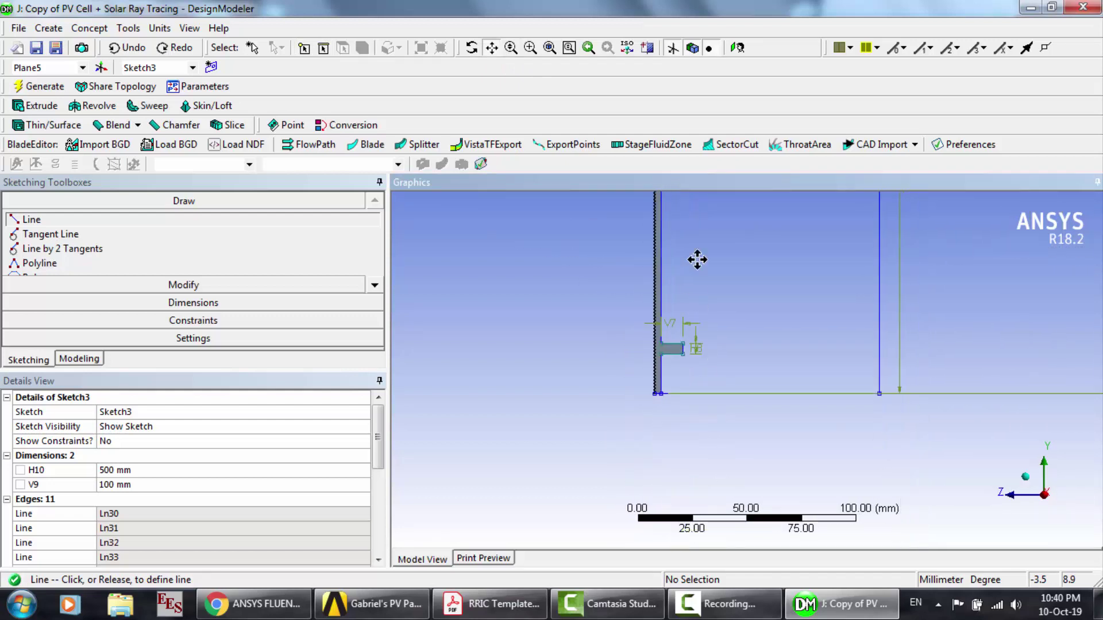
{"action": "scroll", "coordinate": [658, 389], "scroll_direction": "up", "scroll_amount": 3}
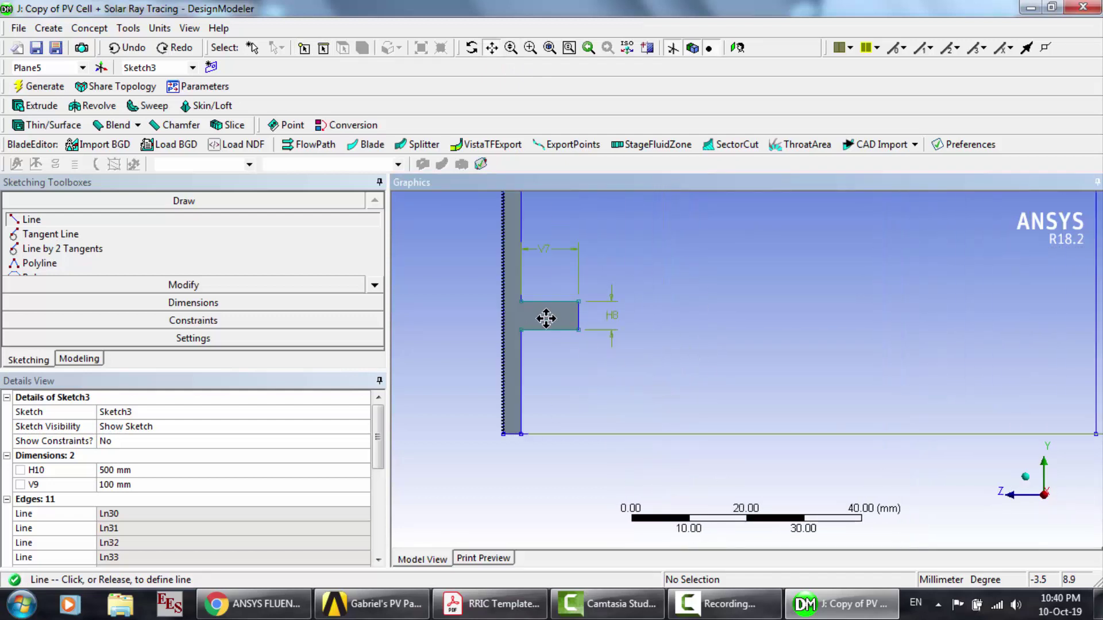
{"action": "middle_click_drag", "start_coordinate": [545, 317], "coordinate": [647, 334], "text": "ctrl"}
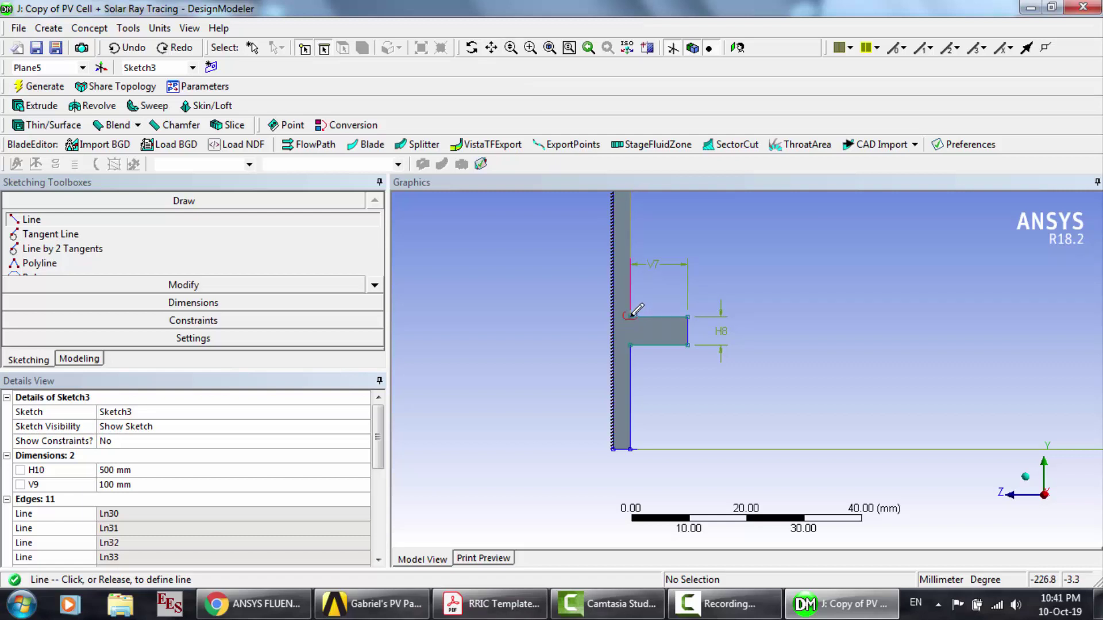
{"action": "left_click", "coordinate": [631, 316]}
Step: Draw lines along the lower fin's upper edge and down its outer end
{"action": "scroll", "coordinate": [646, 282], "scroll_direction": "up", "scroll_amount": 2}
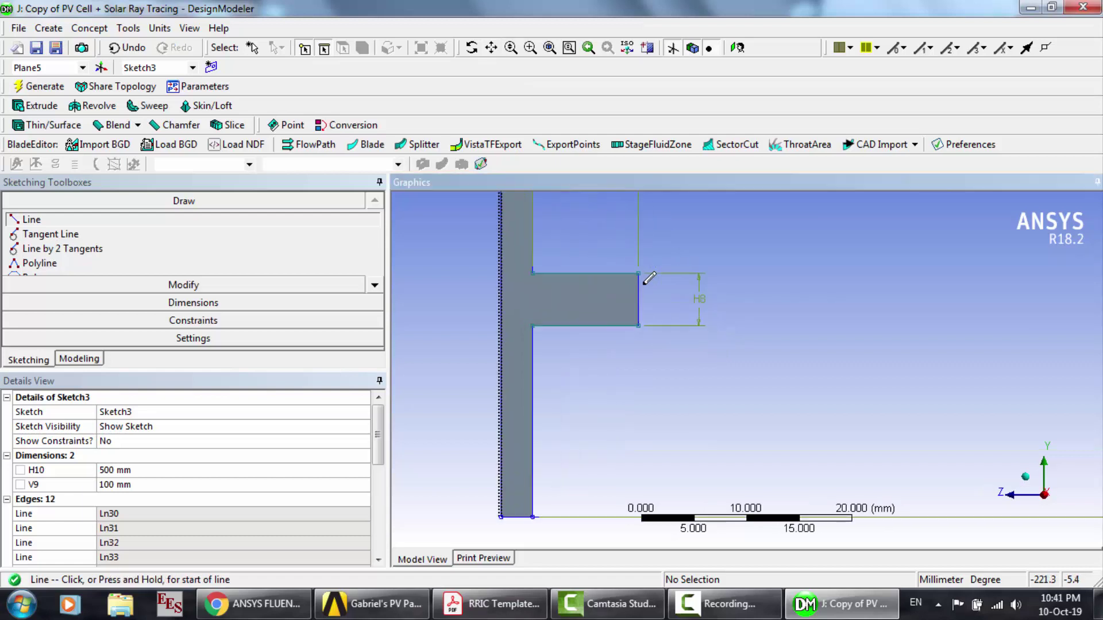
{"action": "left_click", "coordinate": [532, 273]}
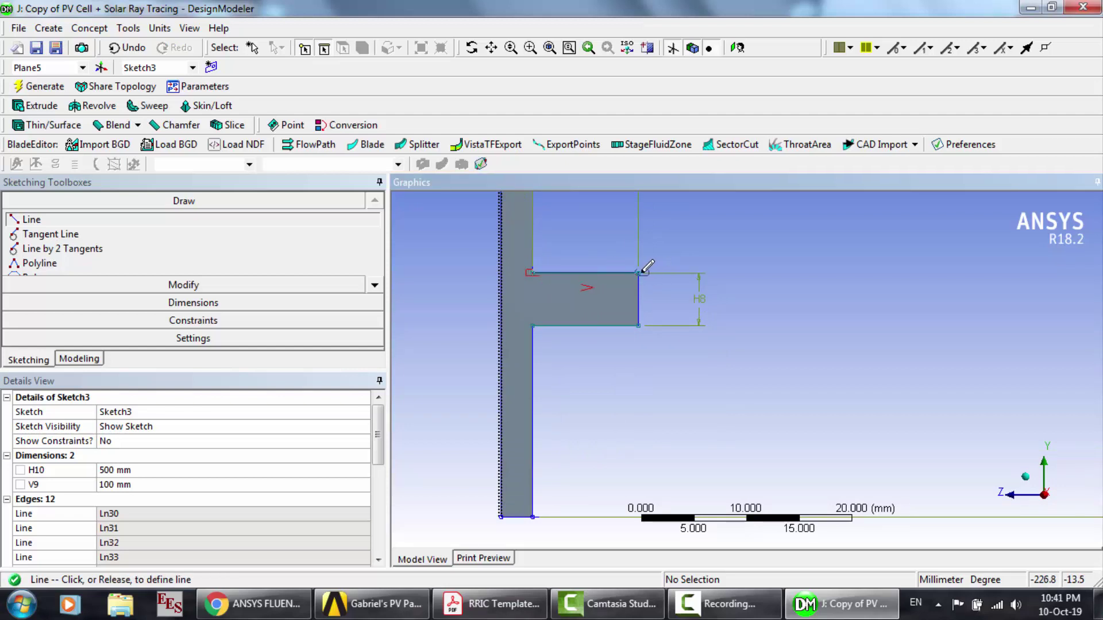
{"action": "left_click", "coordinate": [639, 273]}
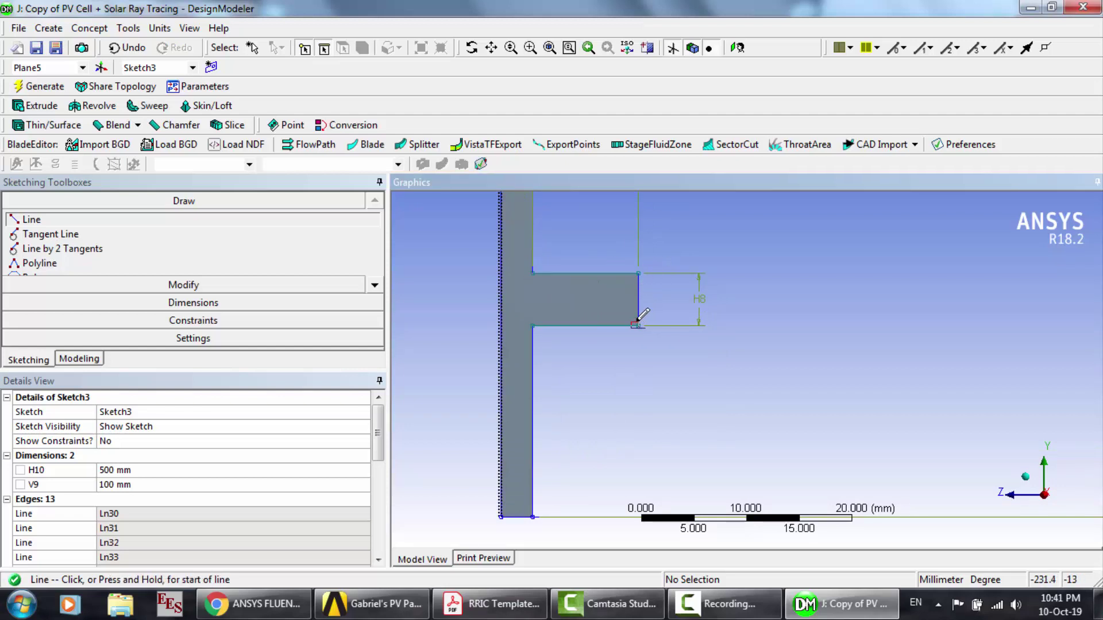
{"action": "left_click", "coordinate": [637, 321]}
{"action": "left_click", "coordinate": [639, 273]}
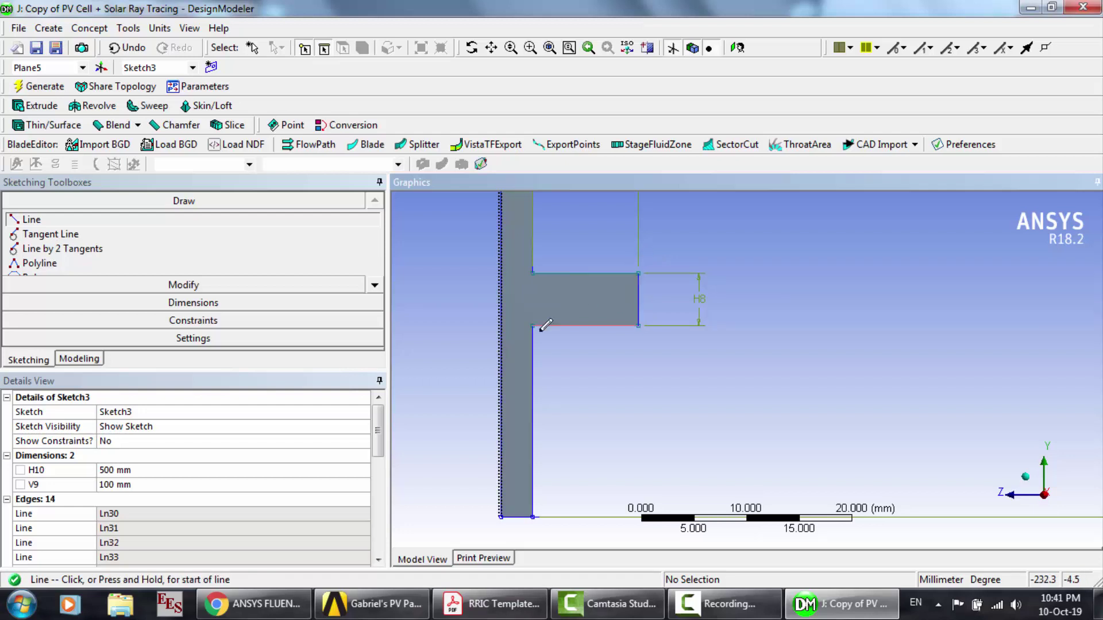
Step: Draw sketch lines along the fin's lower edge and from its inner corner down to the bottom corner of the heat sink base
{"action": "left_click", "coordinate": [533, 326]}
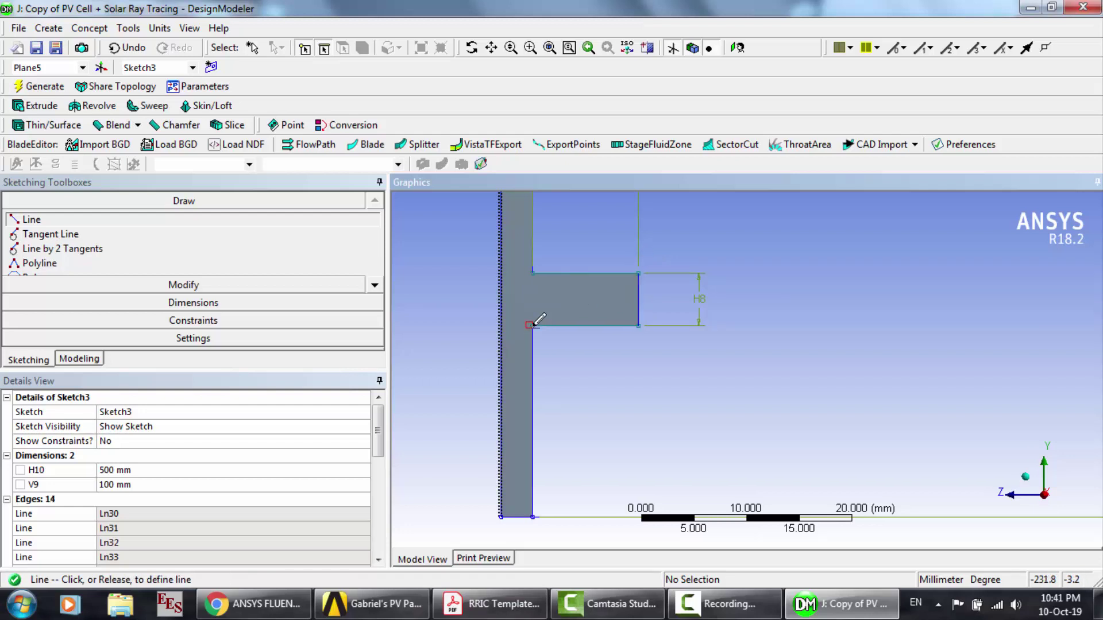
{"action": "left_click", "coordinate": [638, 325]}
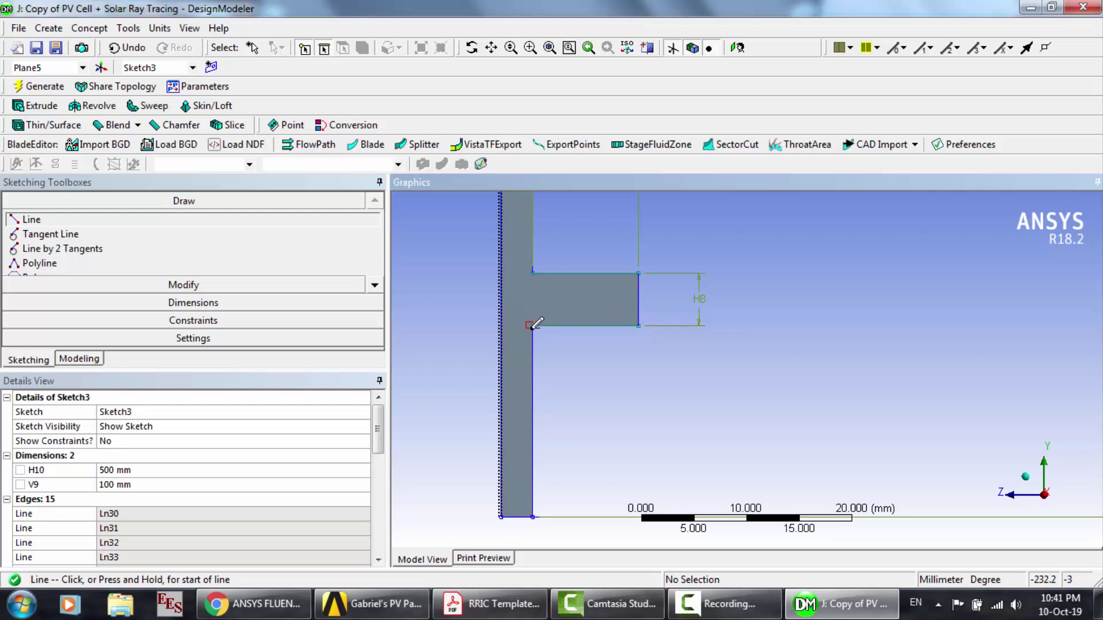
{"action": "left_click", "coordinate": [533, 325]}
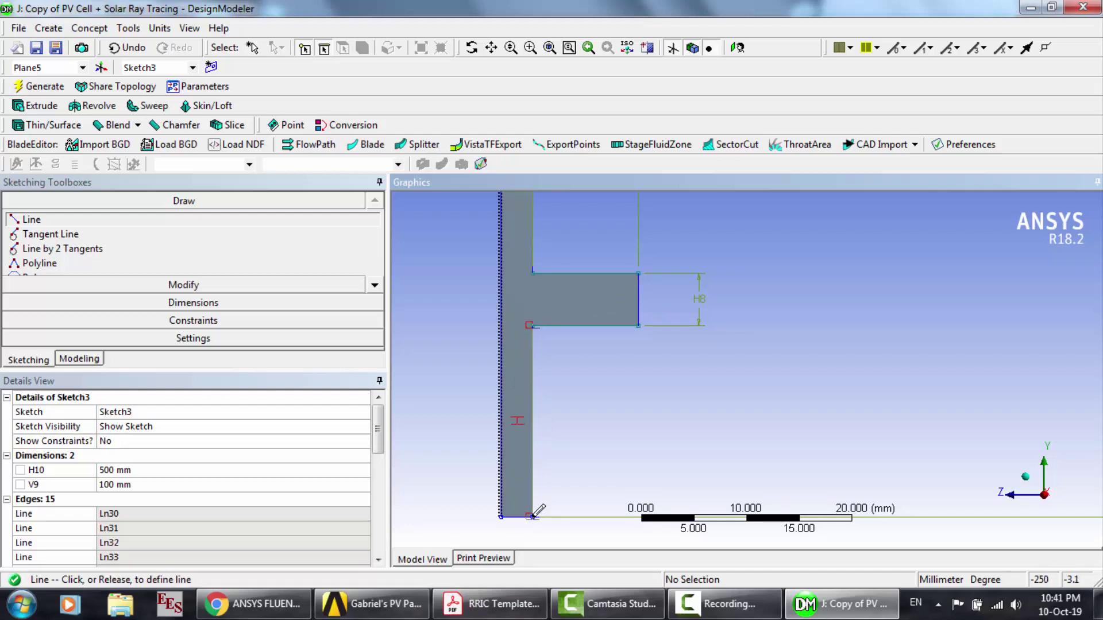
{"action": "left_click", "coordinate": [533, 516]}
{"action": "key", "text": "Escape"}
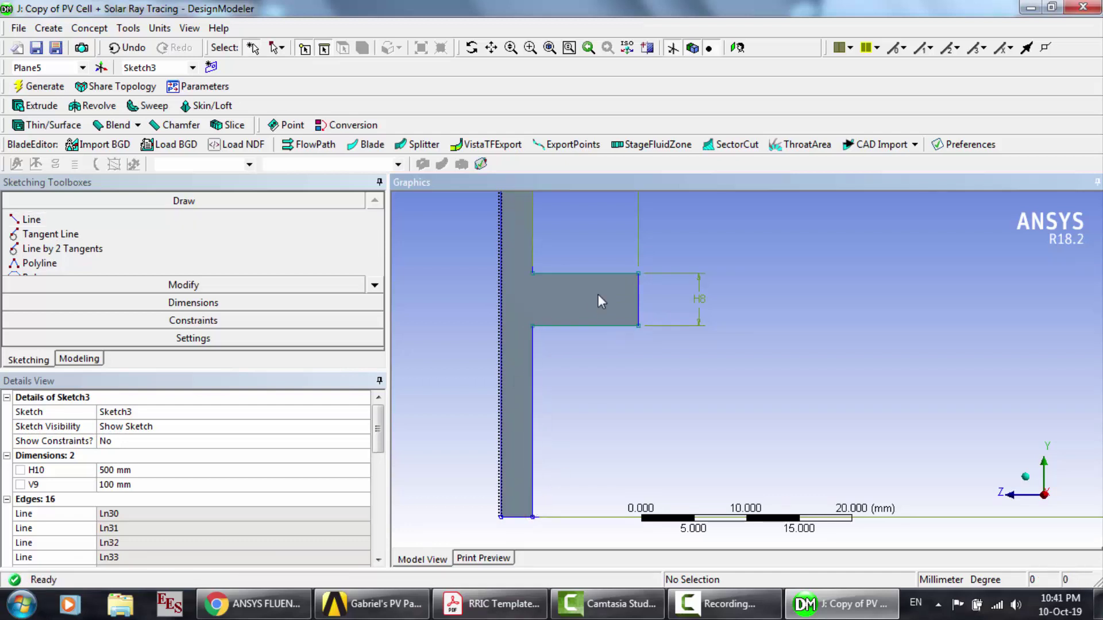
{"action": "left_click", "coordinate": [531, 48]}
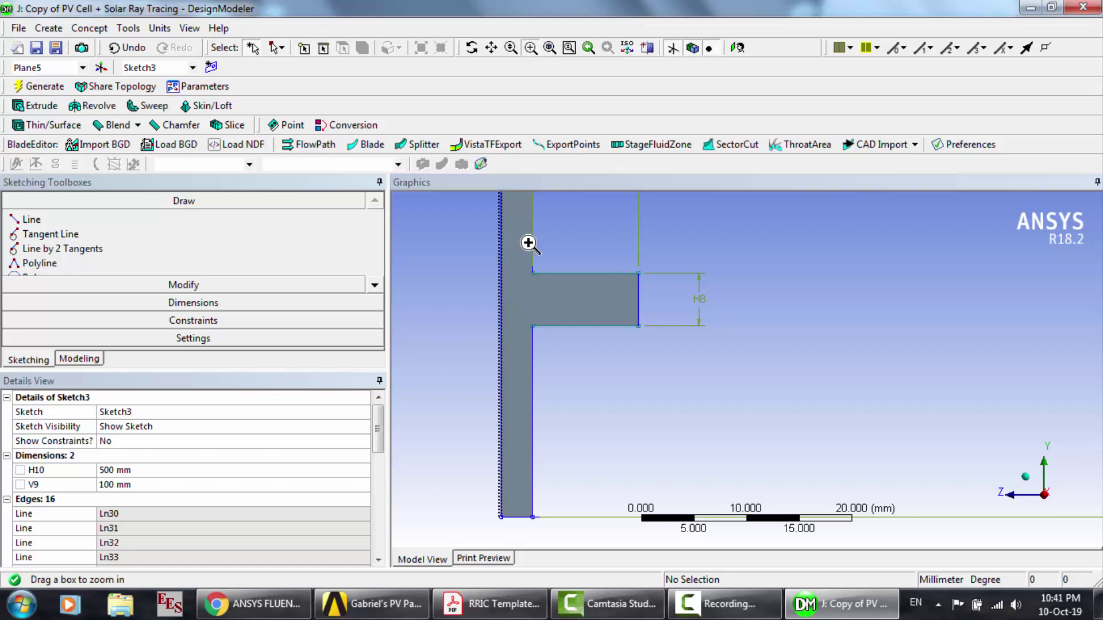
{"action": "left_click_drag", "start_coordinate": [529, 244], "coordinate": [581, 293]}
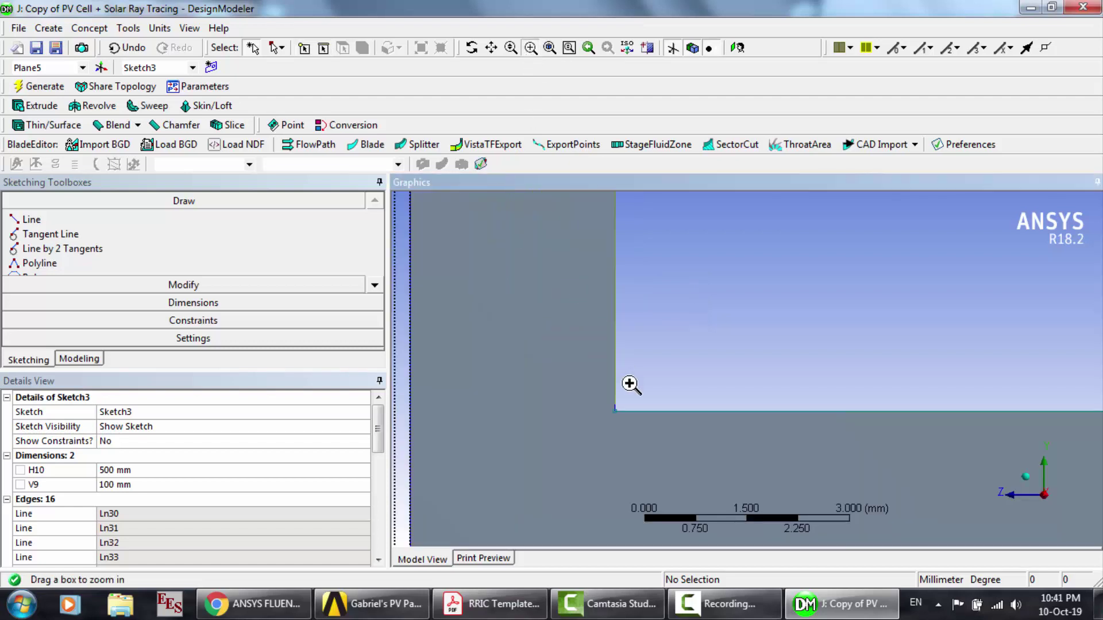
{"action": "left_click", "coordinate": [530, 48]}
{"action": "left_click", "coordinate": [617, 285]}
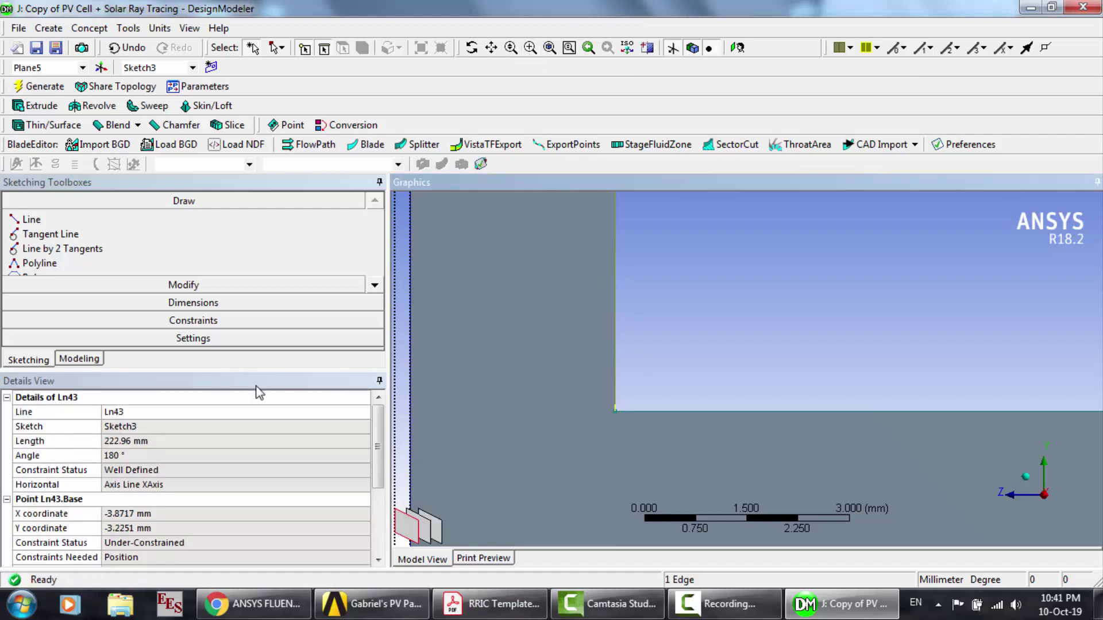
Step: Extrude Sketch3 with the Add Frozen operation and Both - Symmetric direction, and generate the body
{"action": "left_click", "coordinate": [80, 359]}
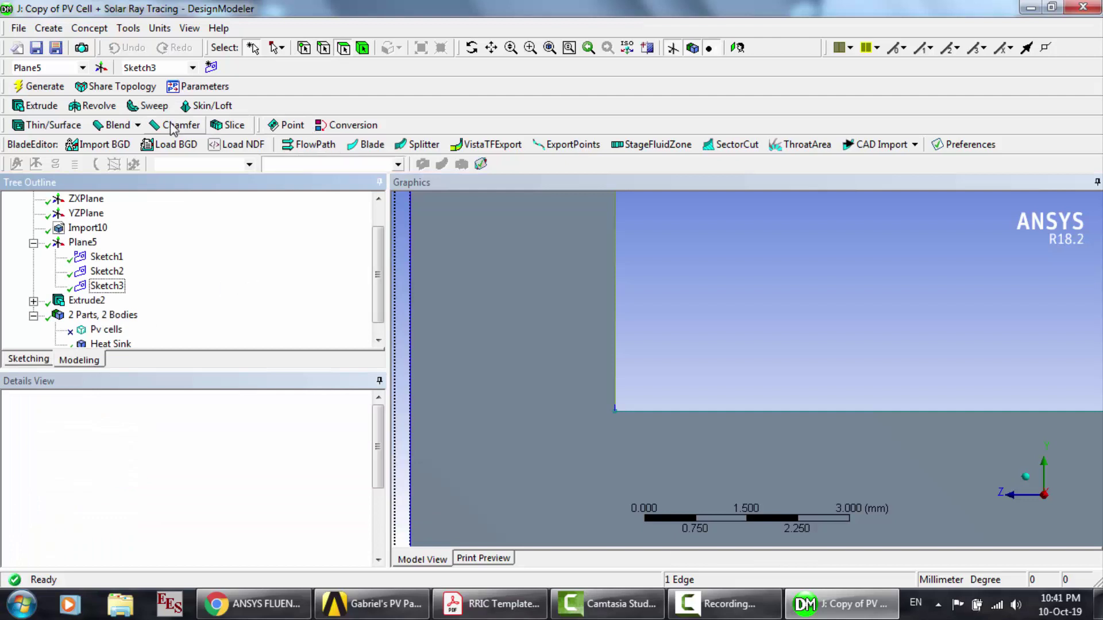
{"action": "left_click", "coordinate": [49, 109]}
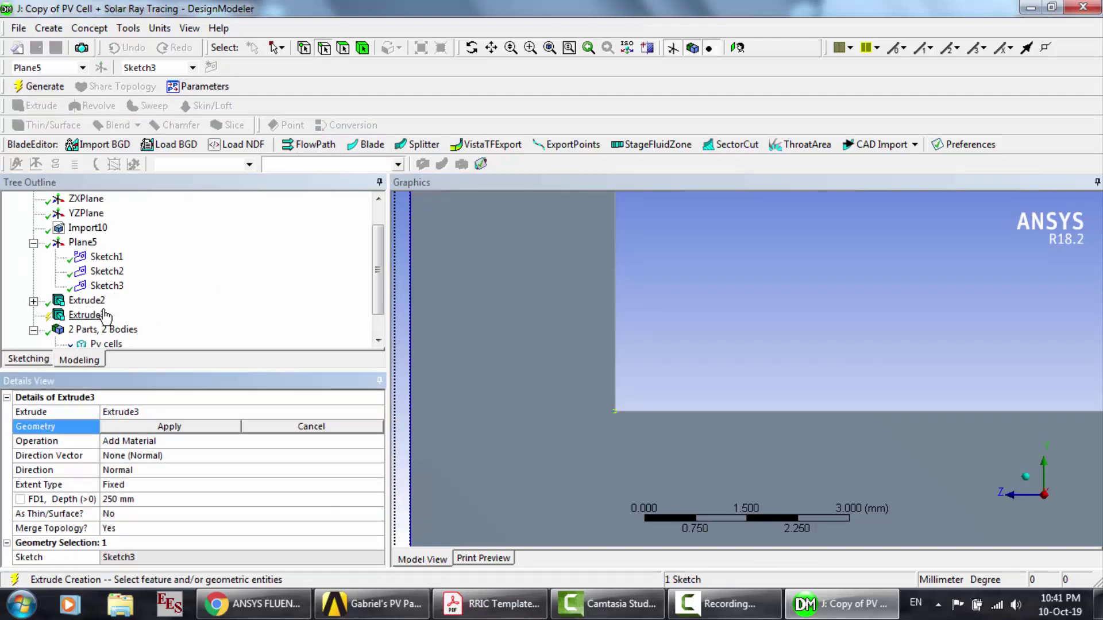
{"action": "left_click", "coordinate": [106, 287]}
{"action": "left_click", "coordinate": [165, 428]}
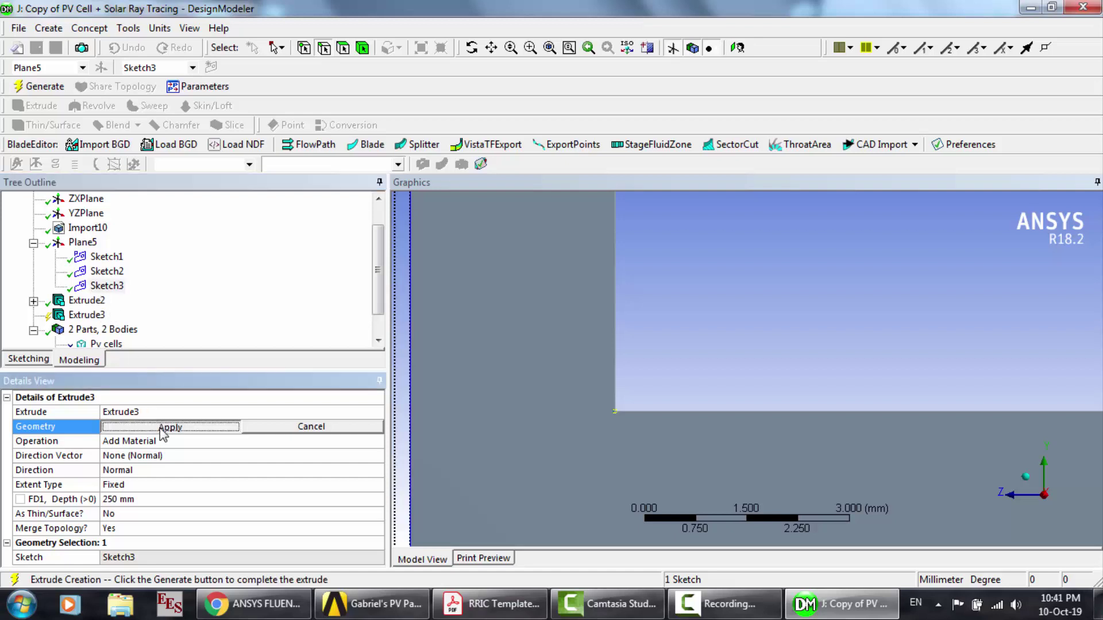
{"action": "left_click", "coordinate": [374, 444]}
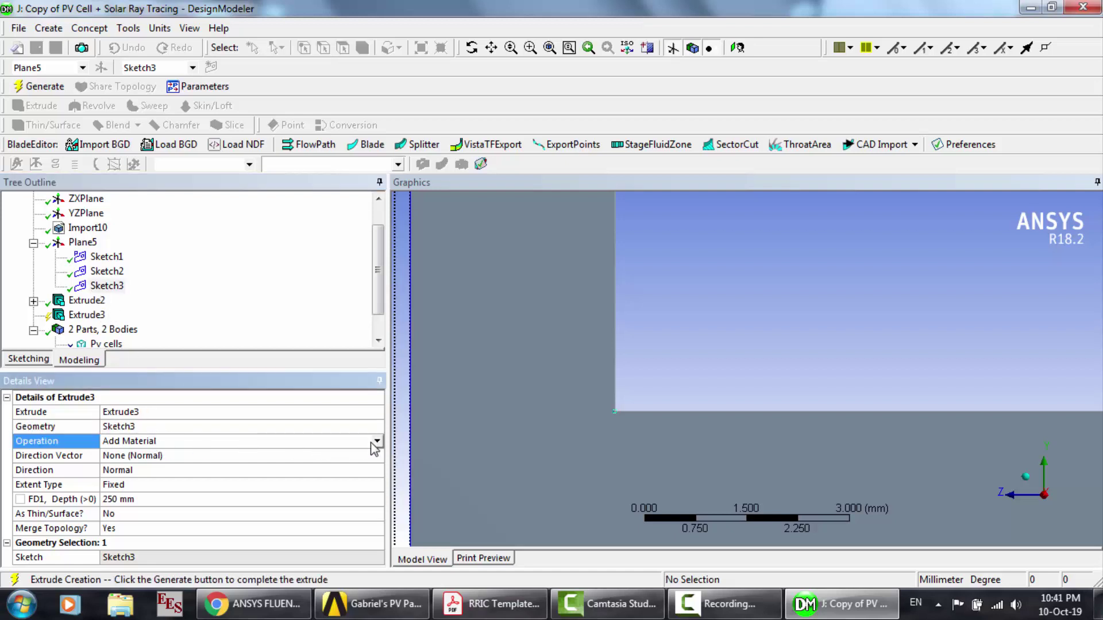
{"action": "left_click", "coordinate": [377, 441]}
{"action": "left_click", "coordinate": [226, 454]}
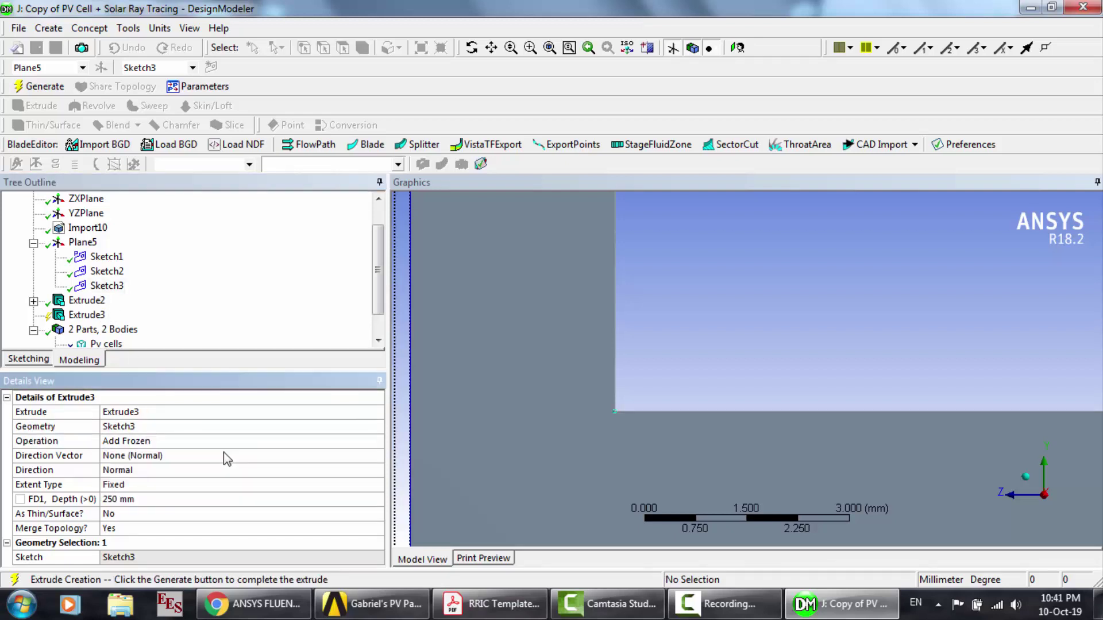
{"action": "double_click", "coordinate": [127, 473]}
{"action": "double_click", "coordinate": [127, 474]}
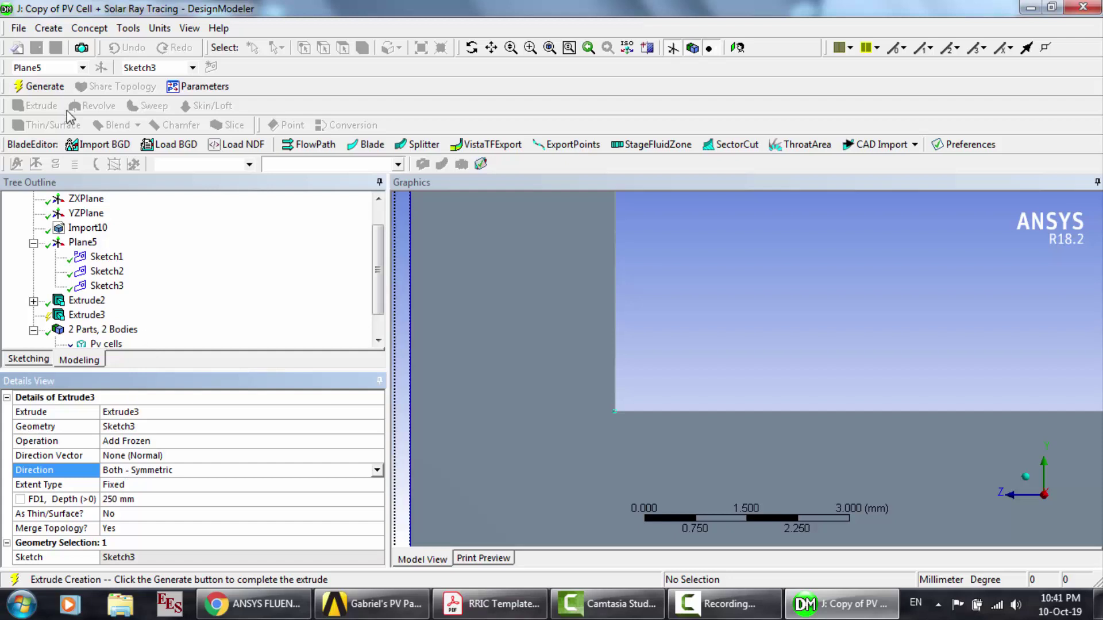
{"action": "left_click", "coordinate": [50, 91]}
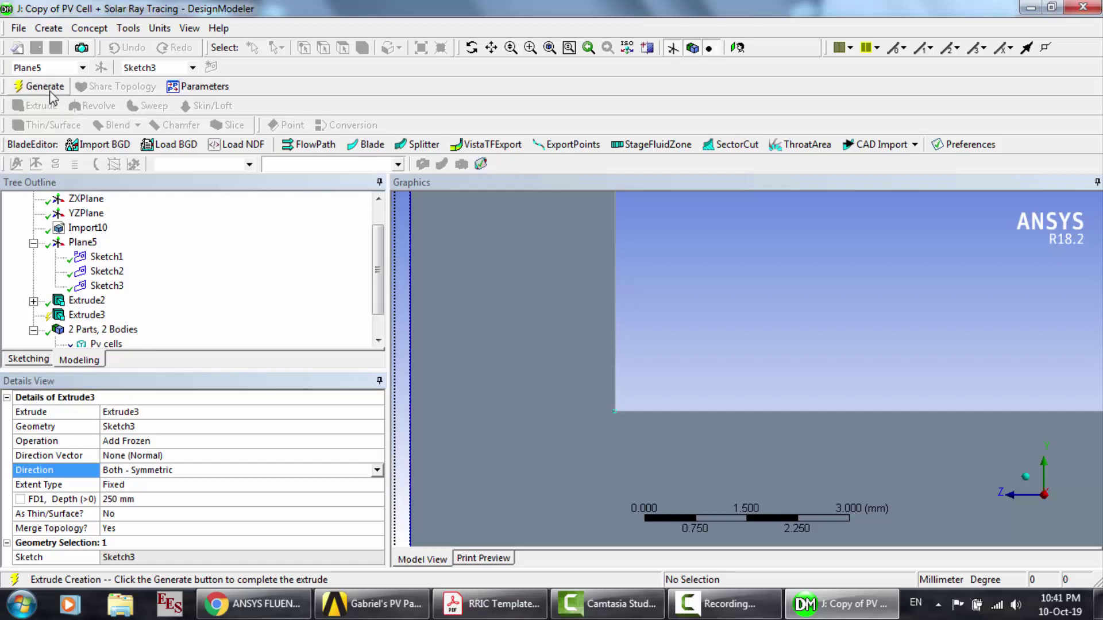
Step: Examine the extruded body and the heat sink from several angles, highlighting the Heat Sink and Solid bodies
{"action": "left_click", "coordinate": [578, 363]}
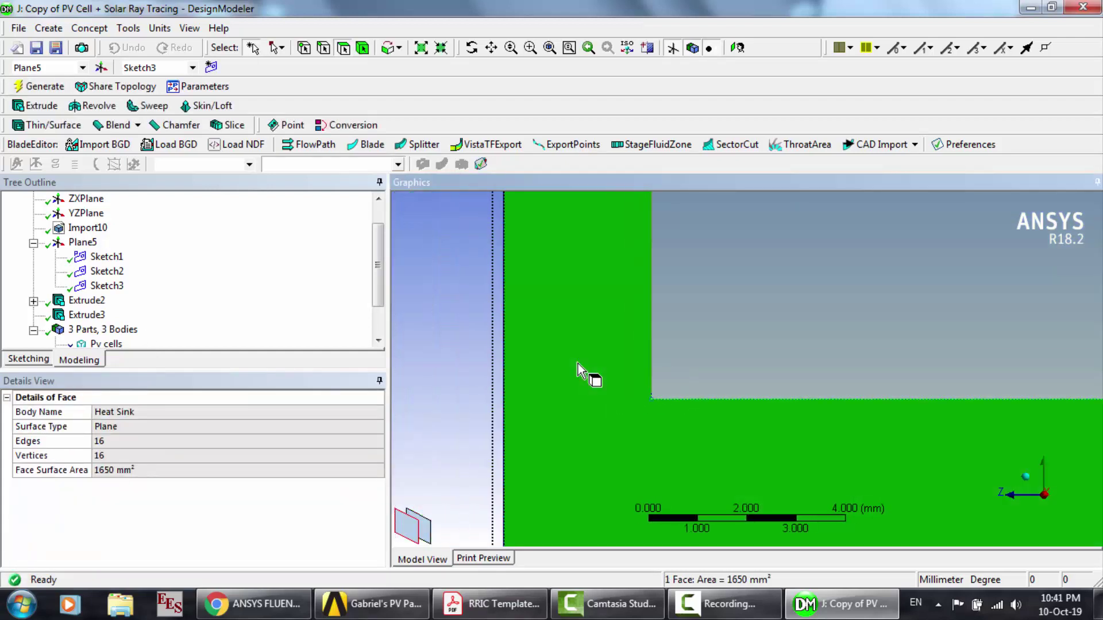
{"action": "left_click", "coordinate": [577, 364]}
{"action": "scroll", "coordinate": [580, 370], "scroll_direction": "down", "scroll_amount": 8}
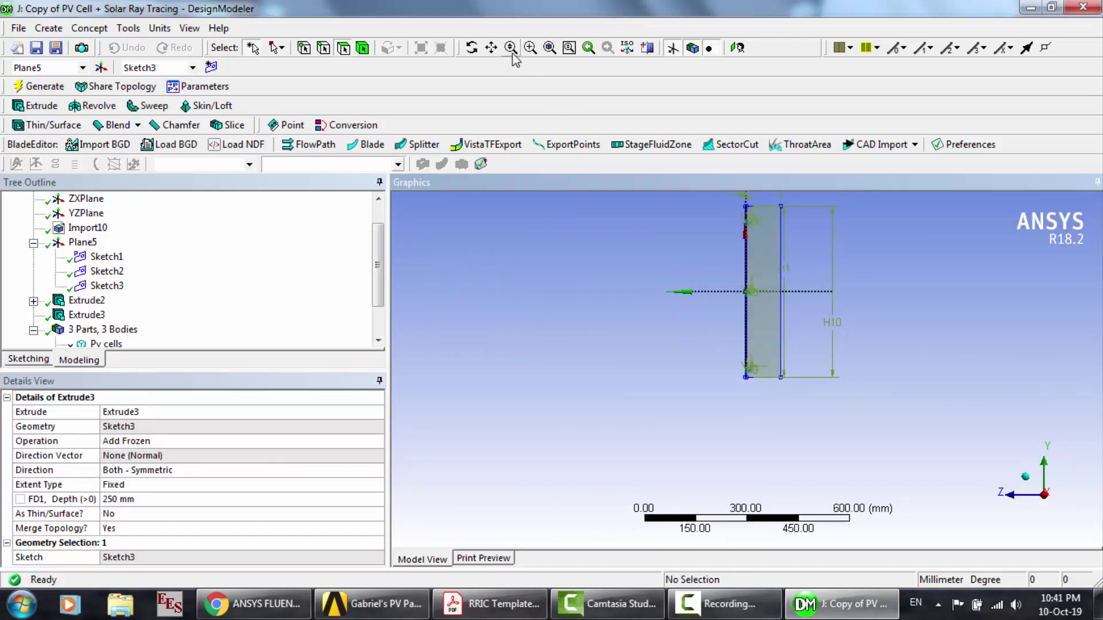
{"action": "left_click", "coordinate": [491, 48]}
{"action": "left_click_drag", "start_coordinate": [640, 305], "coordinate": [526, 356]}
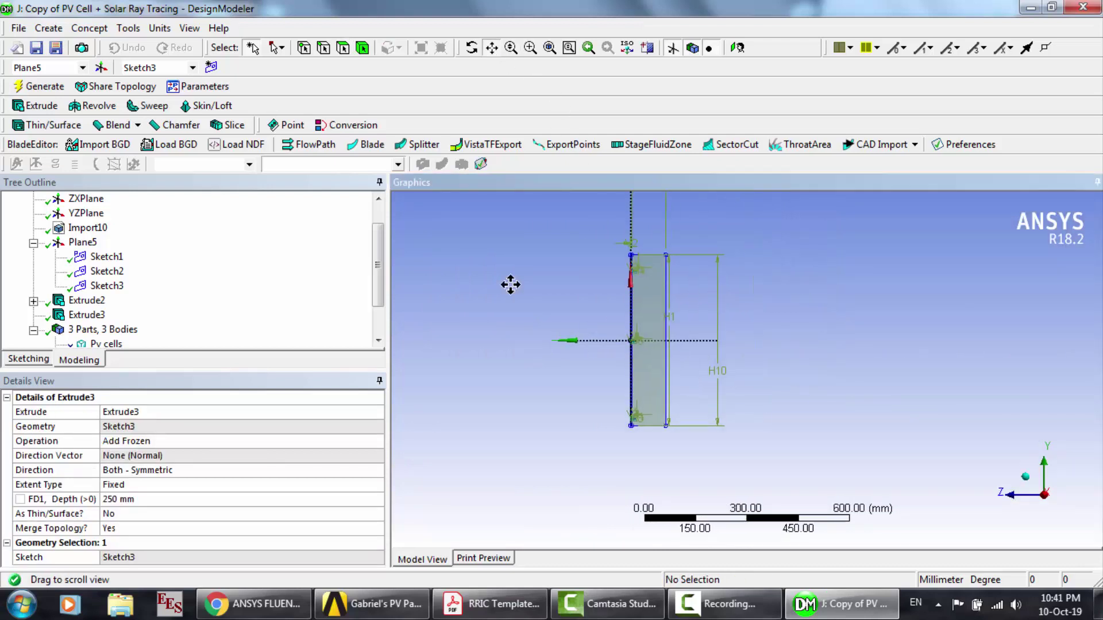
{"action": "left_click", "coordinate": [471, 48]}
{"action": "mouse_move", "coordinate": [625, 310]}
{"action": "left_mouse_down"}
{"action": "mouse_move", "coordinate": [574, 326]}
{"action": "mouse_move", "coordinate": [672, 324]}
{"action": "mouse_move", "coordinate": [621, 327]}
{"action": "left_mouse_up"}
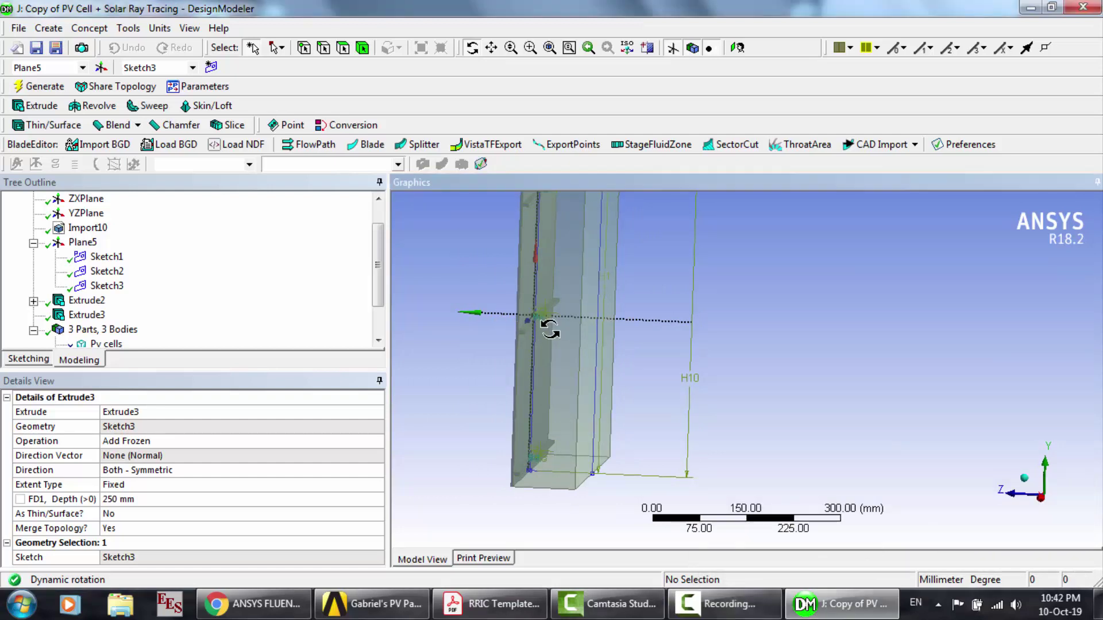
{"action": "left_click_drag", "start_coordinate": [535, 323], "coordinate": [598, 320]}
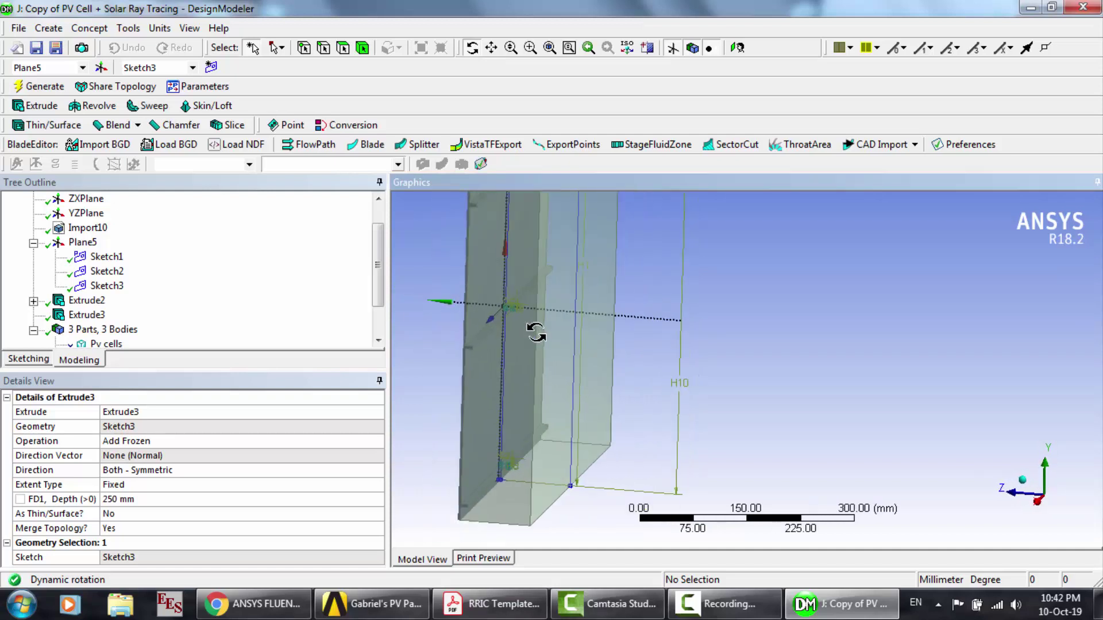
{"action": "left_click", "coordinate": [239, 295]}
{"action": "scroll", "coordinate": [239, 295], "scroll_direction": "down", "scroll_amount": 1}
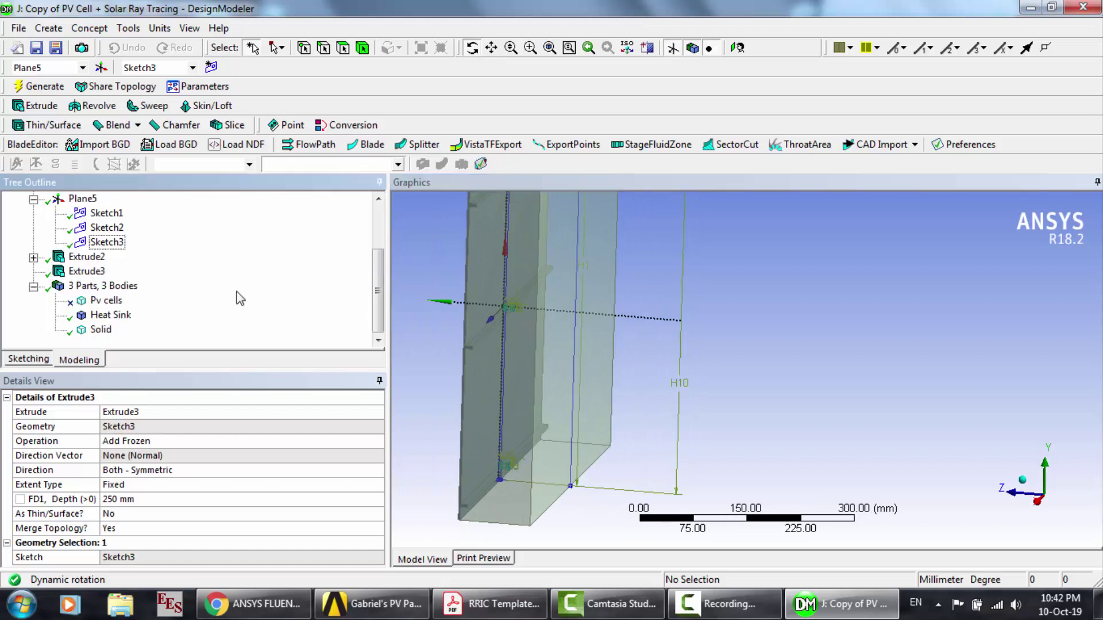
{"action": "left_click", "coordinate": [111, 316]}
{"action": "left_click", "coordinate": [104, 331]}
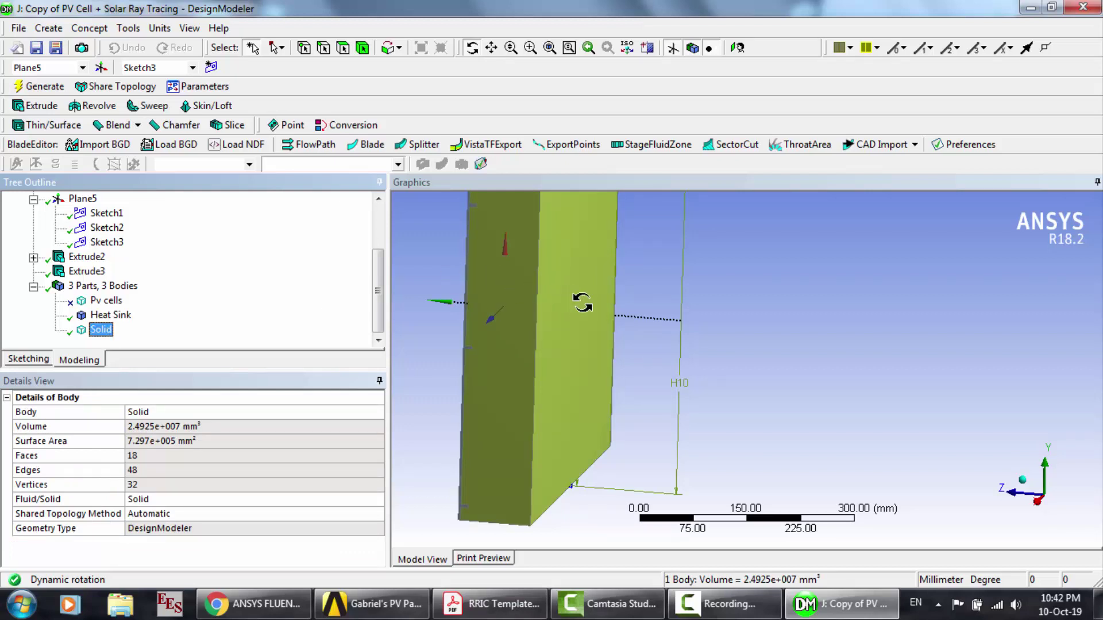
{"action": "left_click_drag", "start_coordinate": [512, 298], "coordinate": [608, 303]}
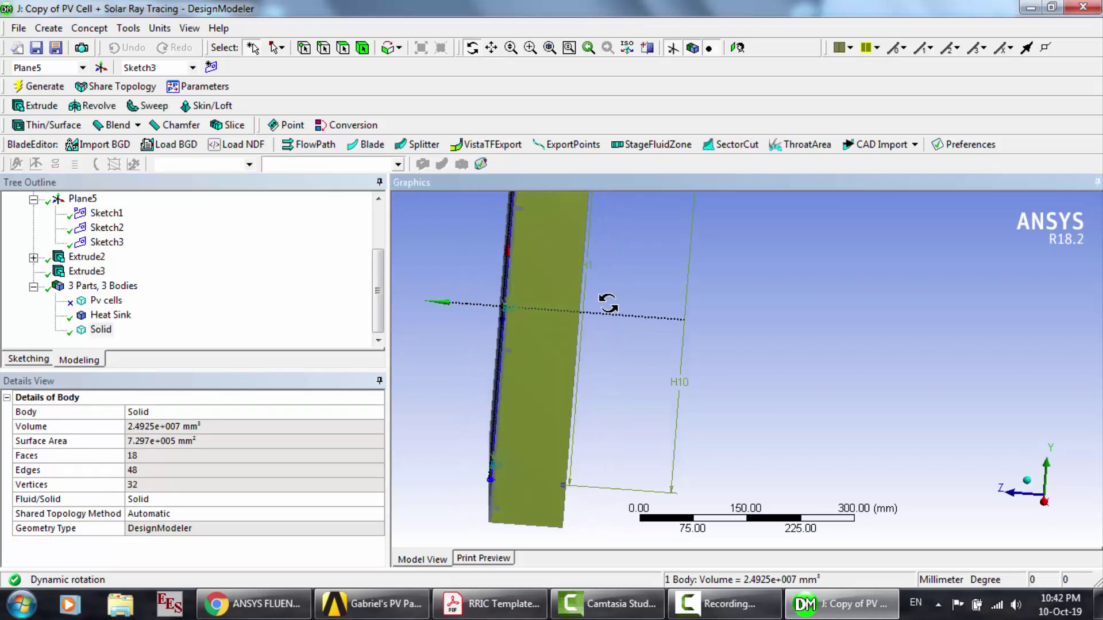
Step: Form a new part from the Heat Sink and Solid bodies and check both bodies inside it
{"action": "left_click", "coordinate": [115, 290]}
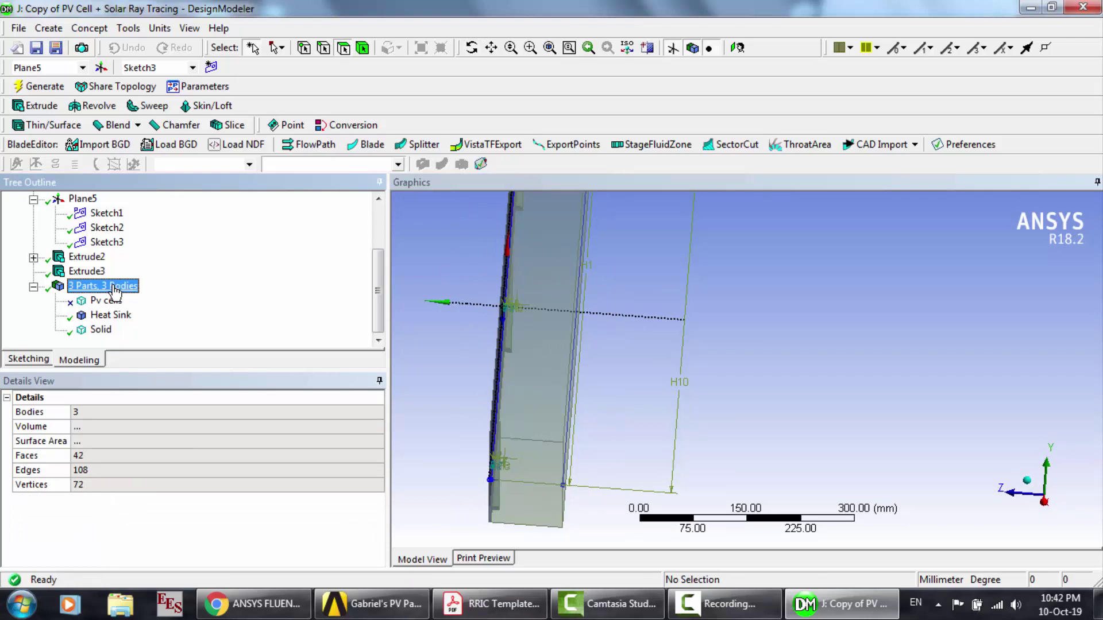
{"action": "left_click", "coordinate": [109, 316]}
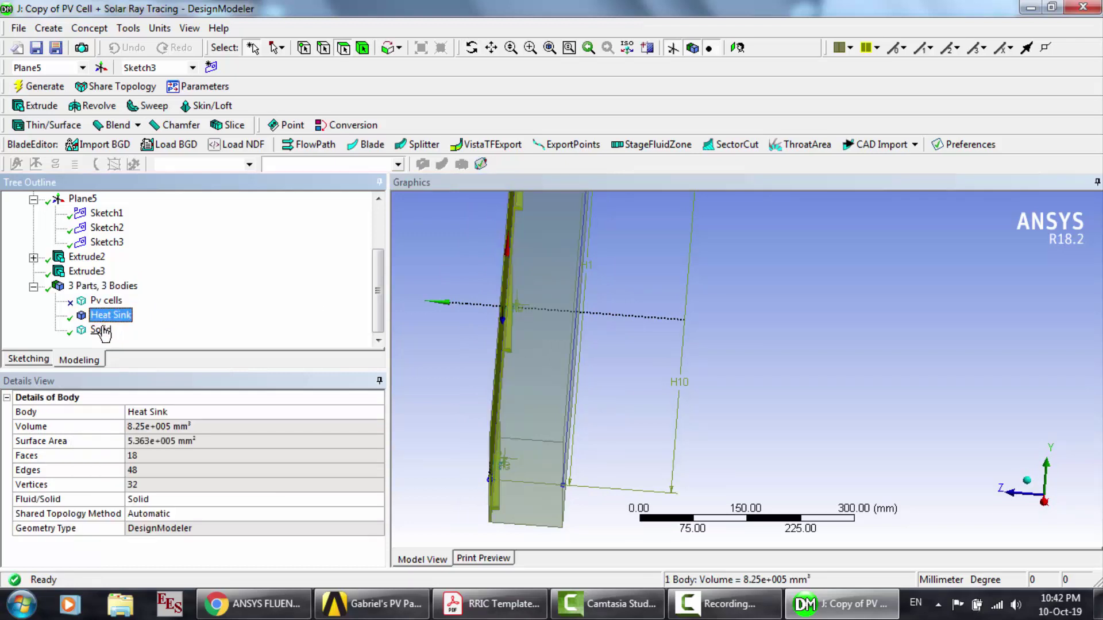
{"action": "left_click", "coordinate": [102, 330], "text": "ctrl"}
{"action": "right_click", "coordinate": [102, 332]}
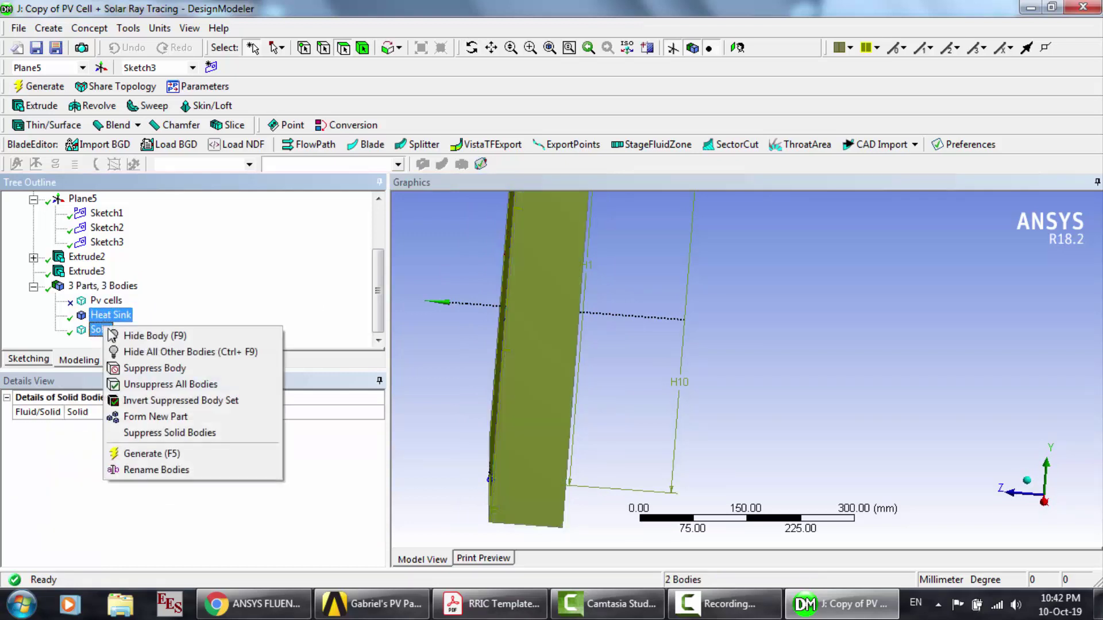
{"action": "left_click", "coordinate": [154, 418]}
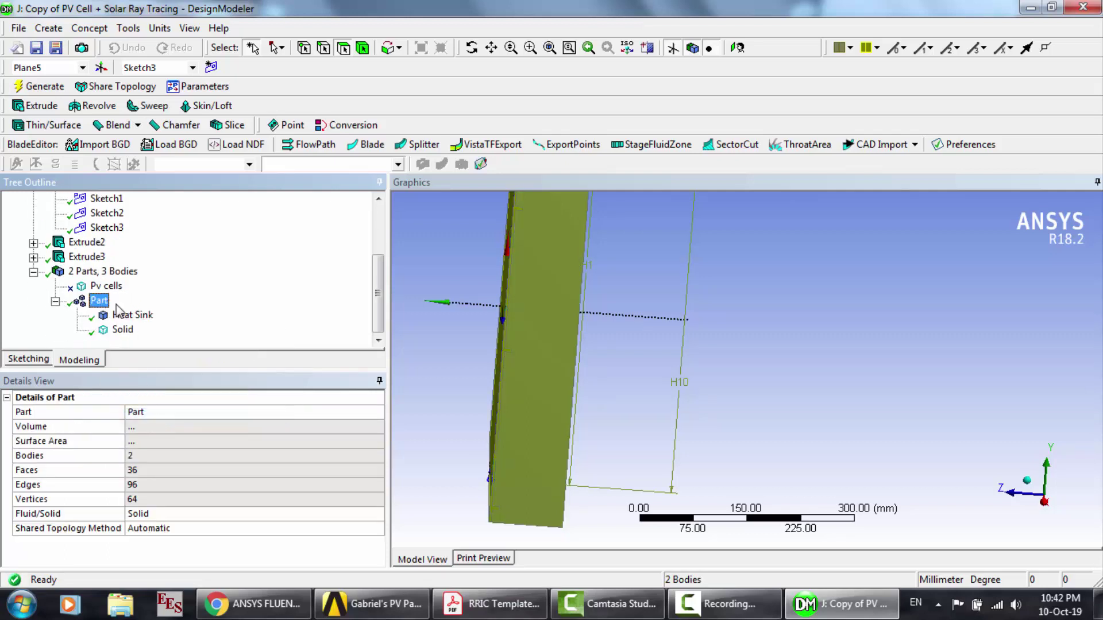
{"action": "left_click", "coordinate": [127, 314]}
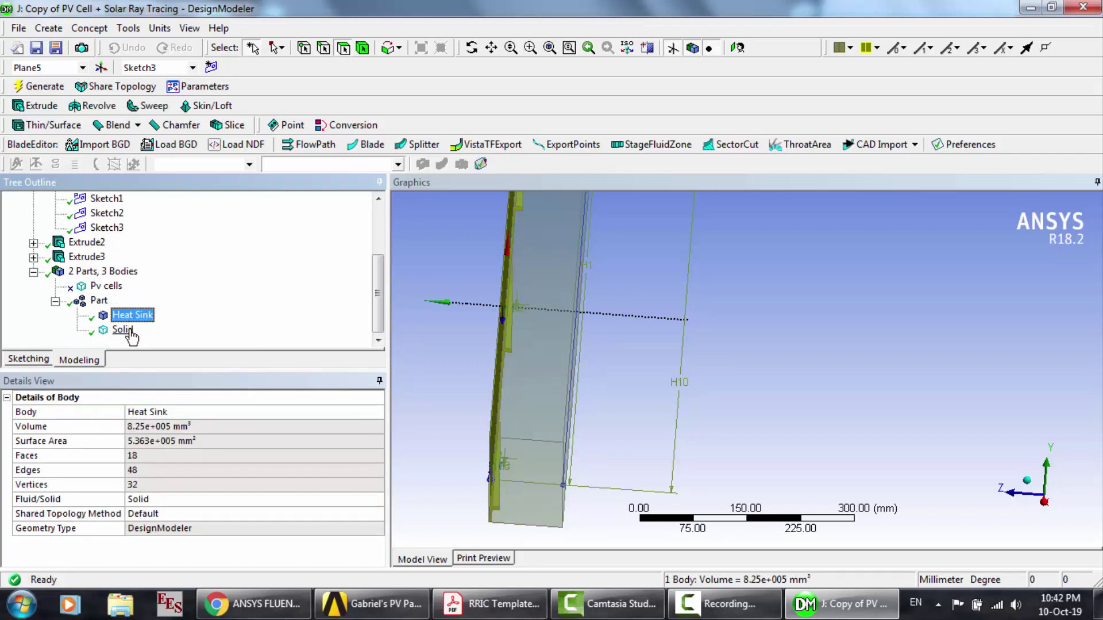
{"action": "left_click", "coordinate": [127, 331]}
{"action": "left_click", "coordinate": [728, 315]}
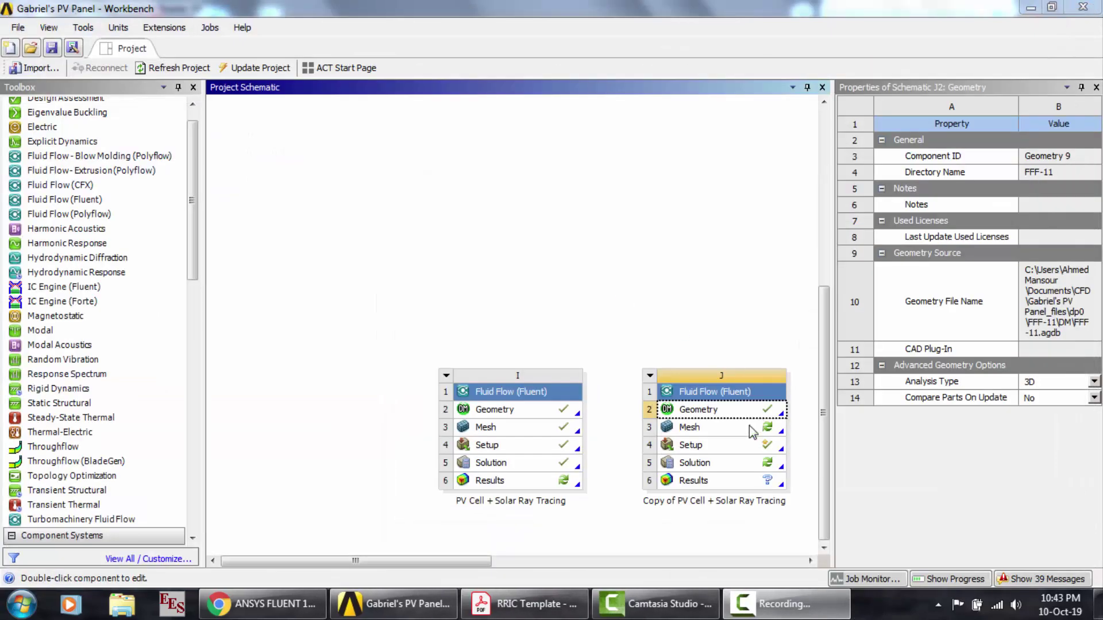
Step: Switch to Workbench and reset the Mesh component of the "Copy of PV Cell + Solar Ray Tracing" system, accepting deletion of its data
{"action": "left_click", "coordinate": [750, 428]}
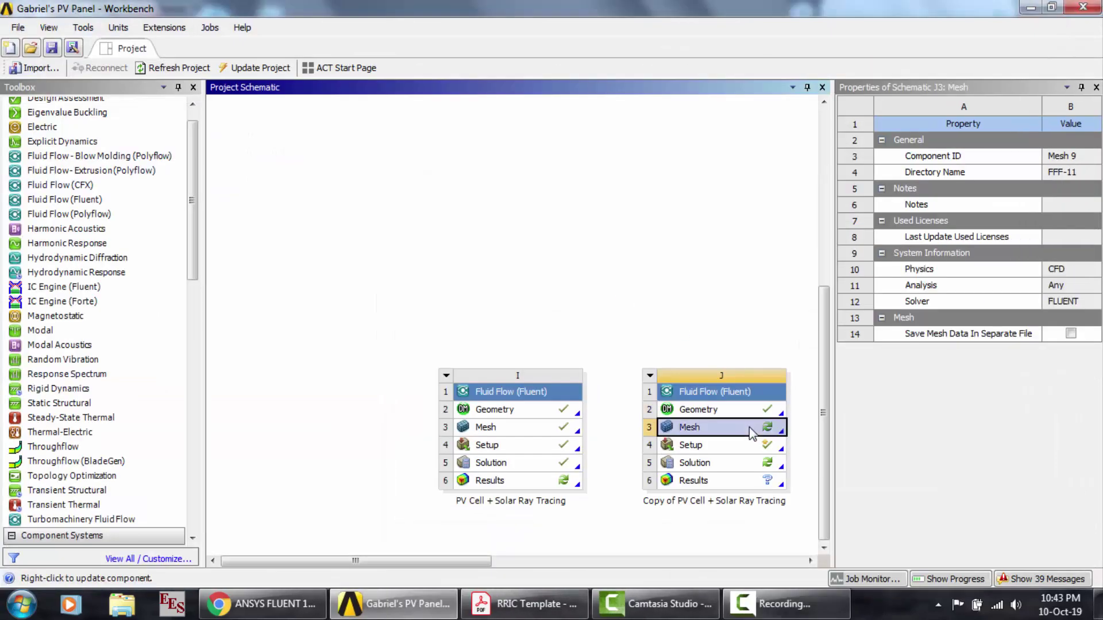
{"action": "right_click", "coordinate": [749, 428]}
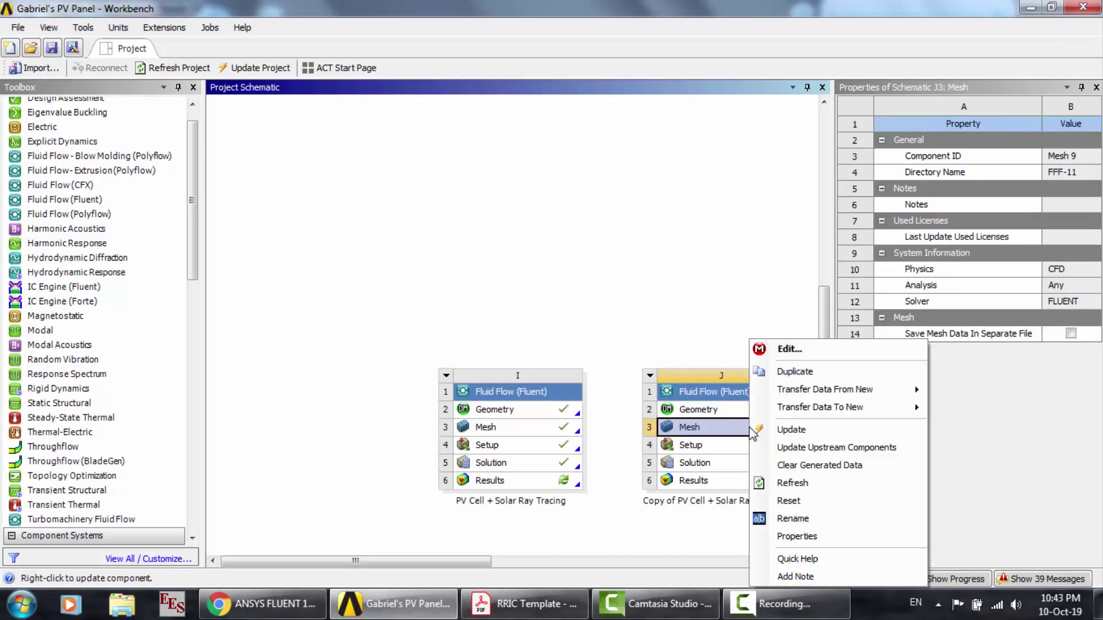
{"action": "left_click", "coordinate": [789, 503]}
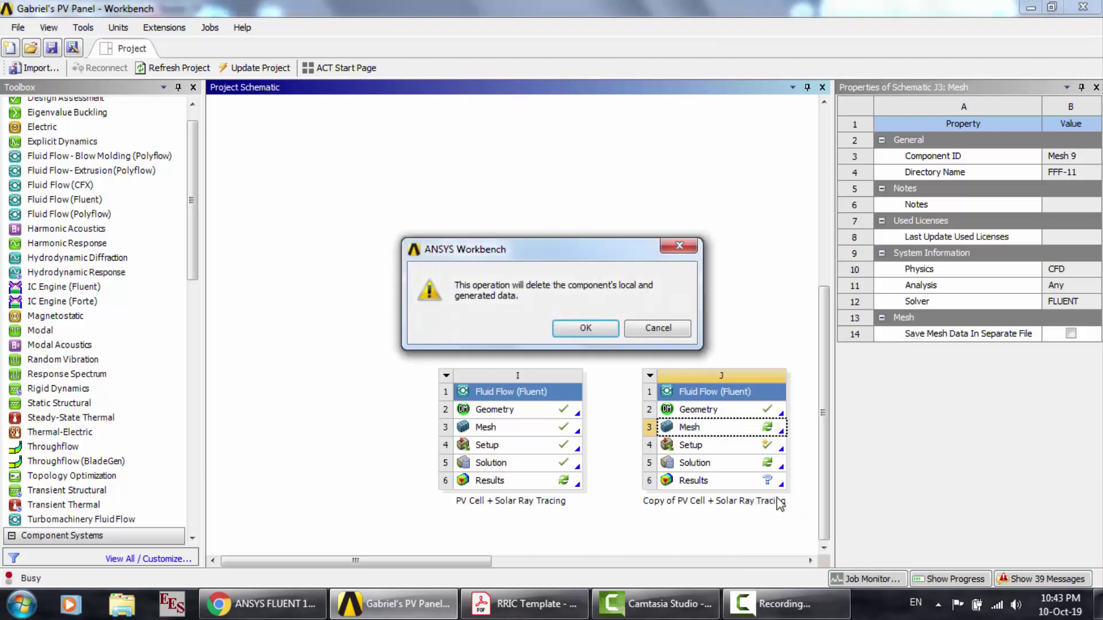
{"action": "left_click", "coordinate": [597, 334]}
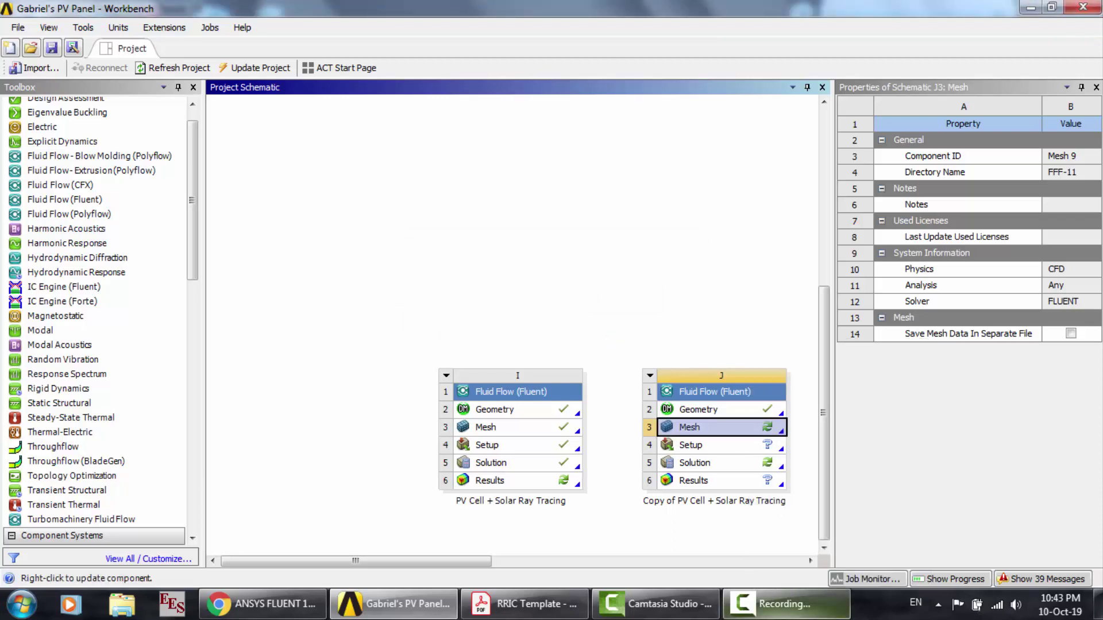
Step: Open the copied system's mesh component in the Meshing application and show the Connections details
{"action": "left_click", "coordinate": [757, 607]}
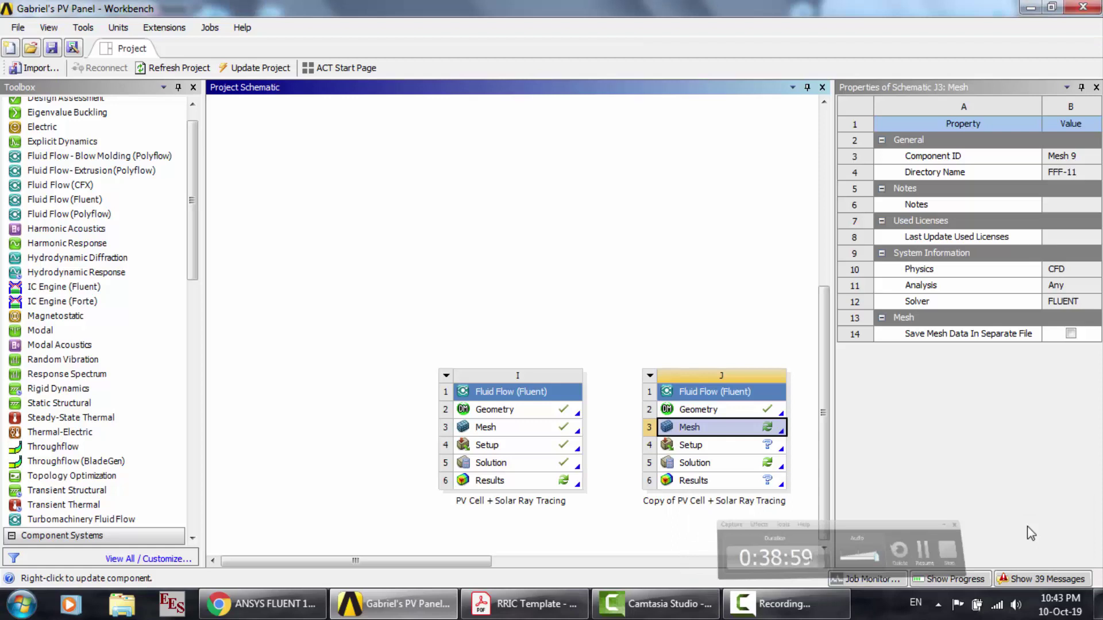
{"action": "double_click", "coordinate": [768, 430]}
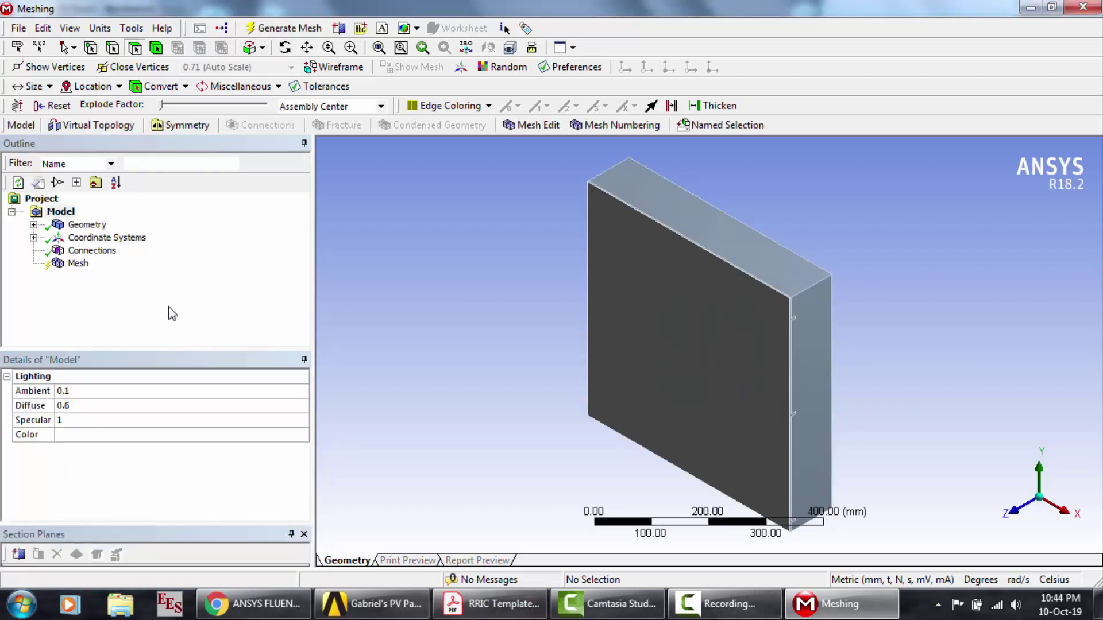
{"action": "left_click", "coordinate": [86, 252]}
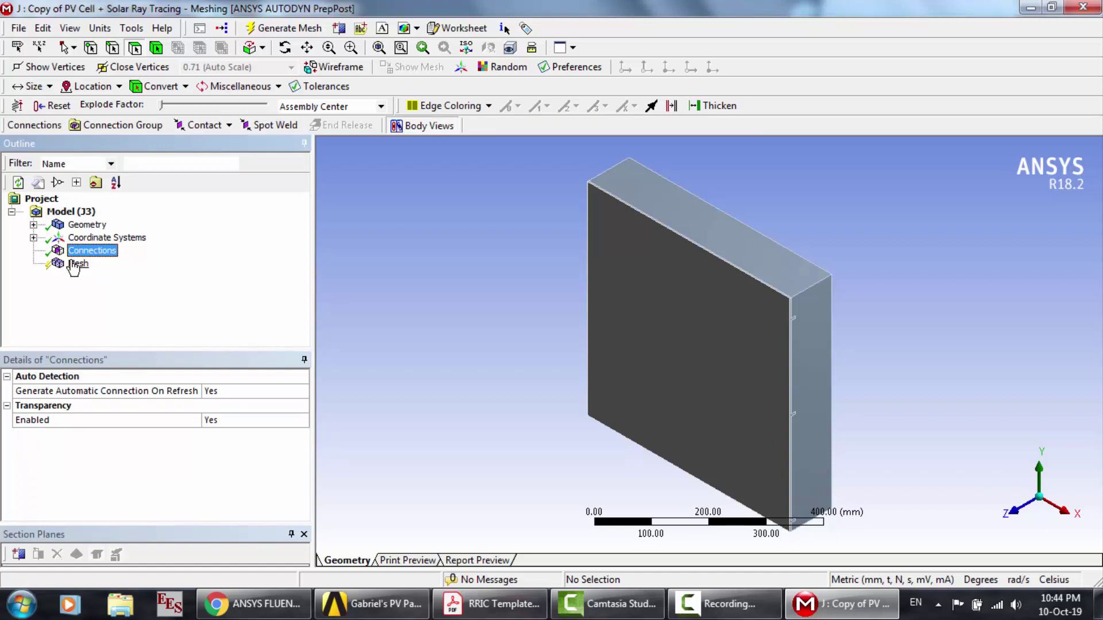
Step: Rename the Solid body inside the geometry's Part as Fluid
{"action": "left_click", "coordinate": [34, 224]}
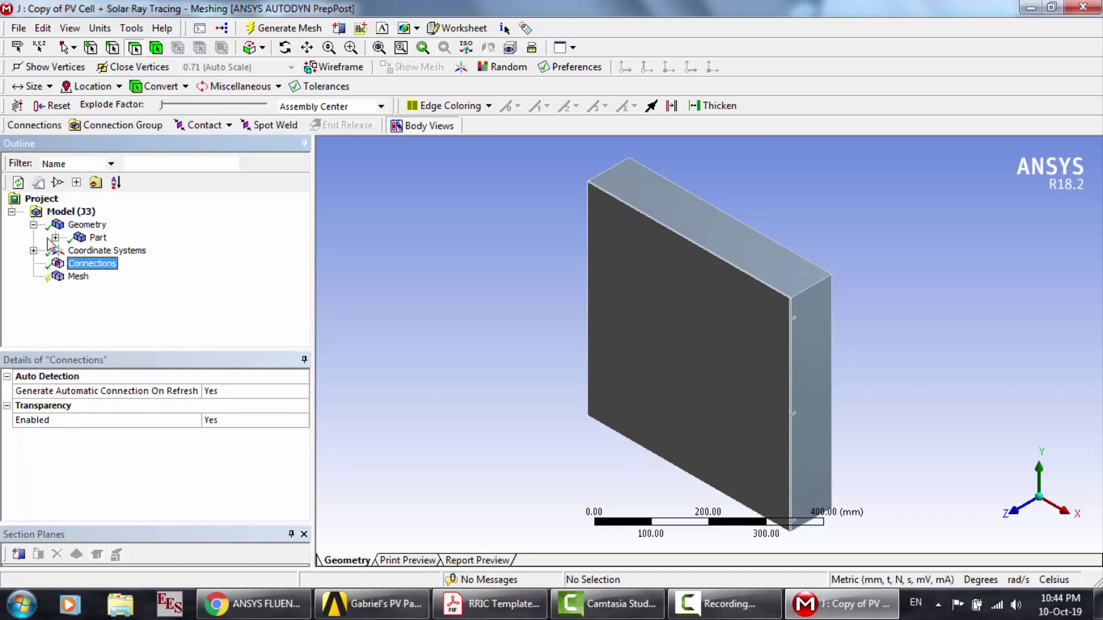
{"action": "left_click", "coordinate": [55, 237]}
{"action": "left_click", "coordinate": [121, 251]}
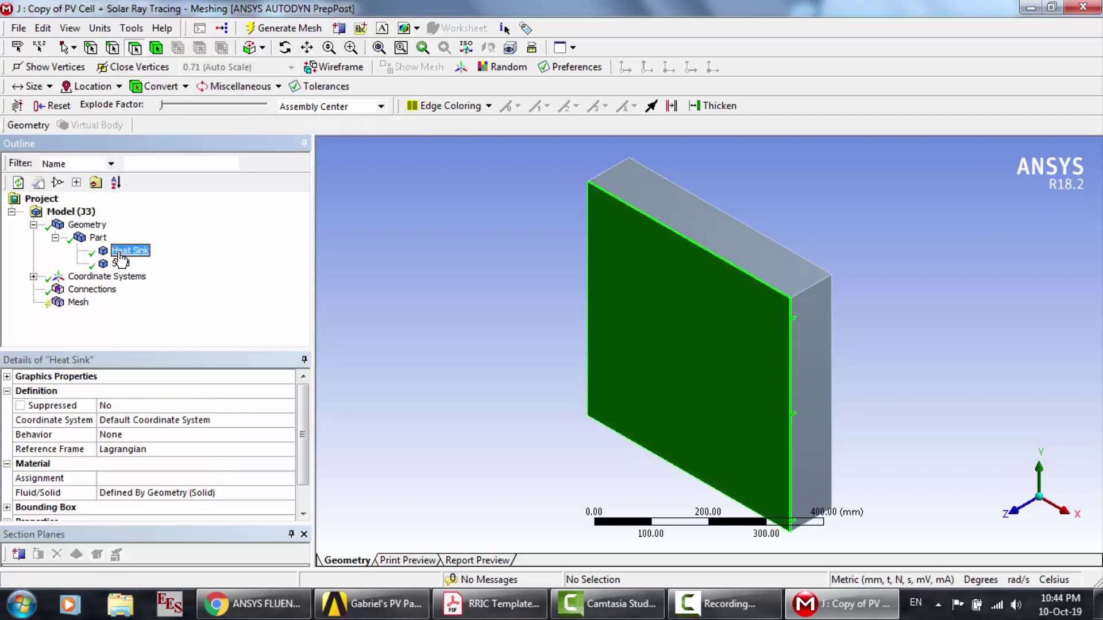
{"action": "left_click", "coordinate": [122, 263]}
{"action": "right_click", "coordinate": [122, 266]}
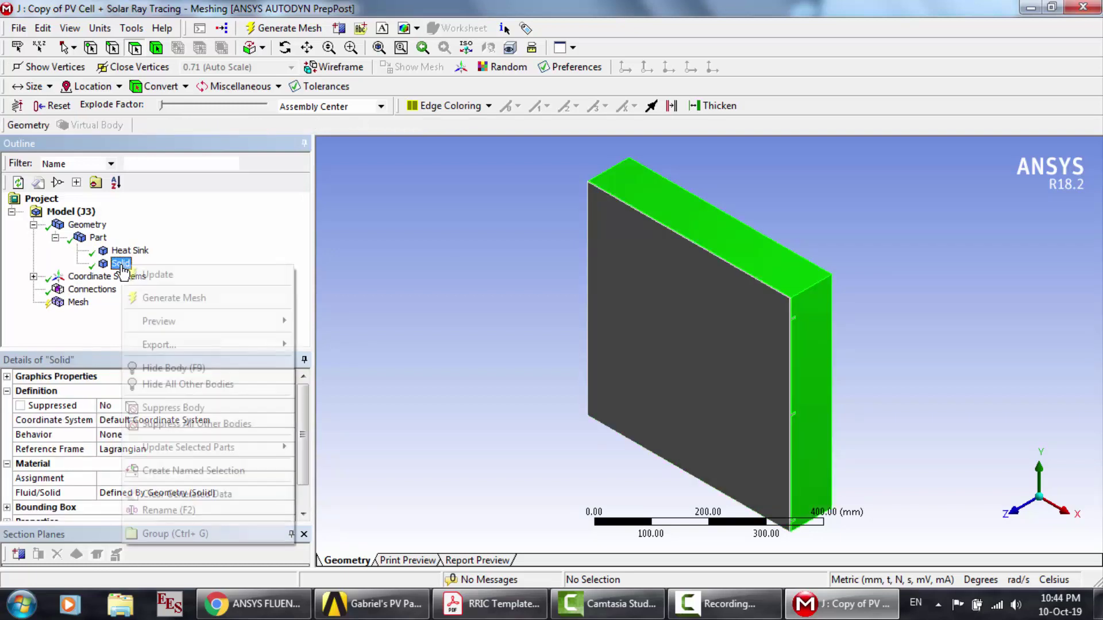
{"action": "left_click", "coordinate": [184, 510]}
{"action": "type", "text": "F"}
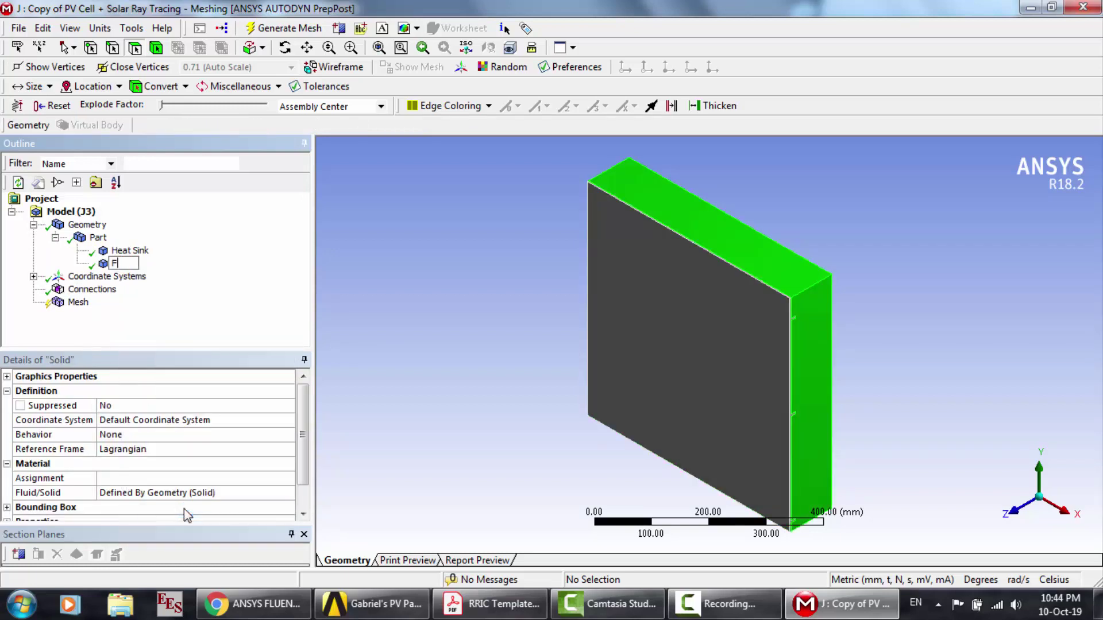
{"action": "type", "text": "luid"}
{"action": "key", "text": "Return"}
Step: Set the Fluid/Solid material property of the enclosing domain body to Fluid and collapse the part
{"action": "left_click", "coordinate": [268, 495]}
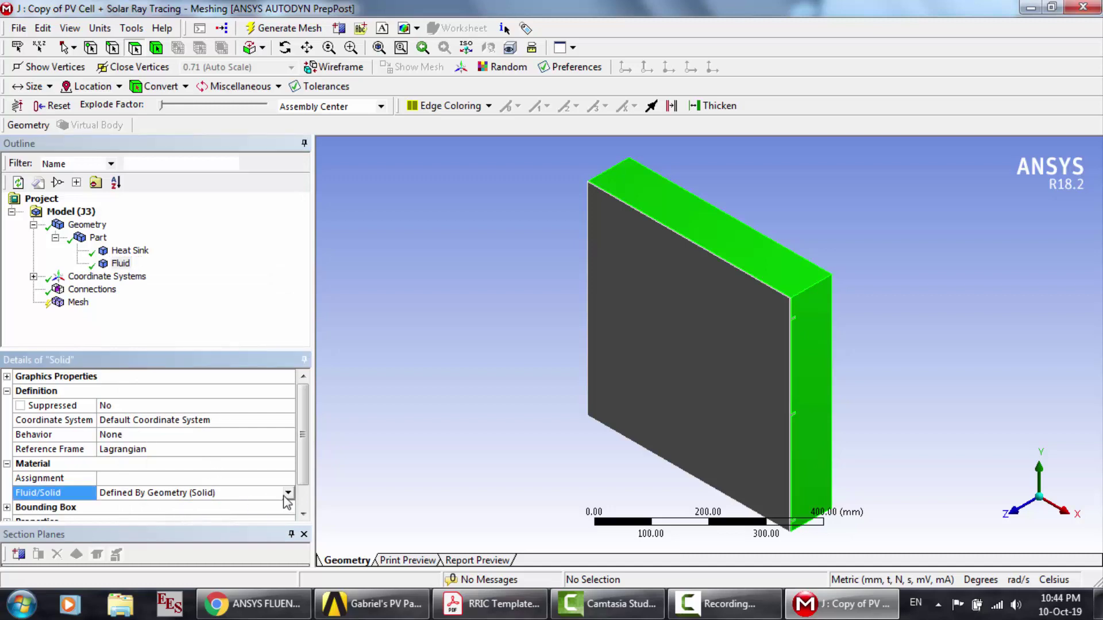
{"action": "left_click", "coordinate": [287, 492]}
{"action": "left_click", "coordinate": [183, 516]}
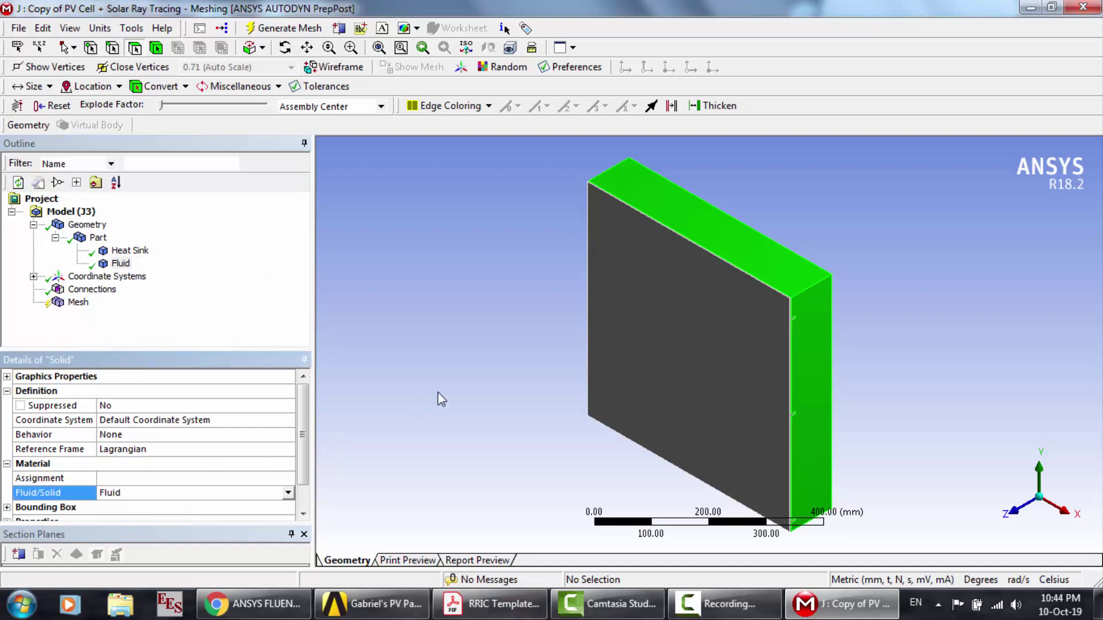
{"action": "left_click", "coordinate": [55, 238]}
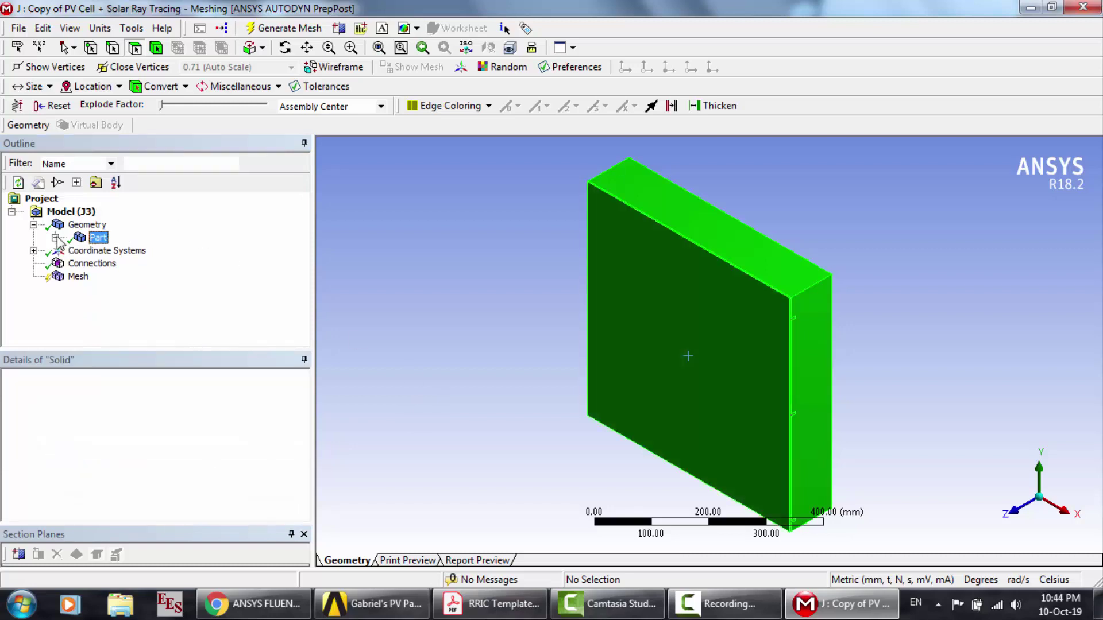
Step: Set the Relevance Center in the mesh sizing settings to Fine
{"action": "left_click", "coordinate": [77, 276]}
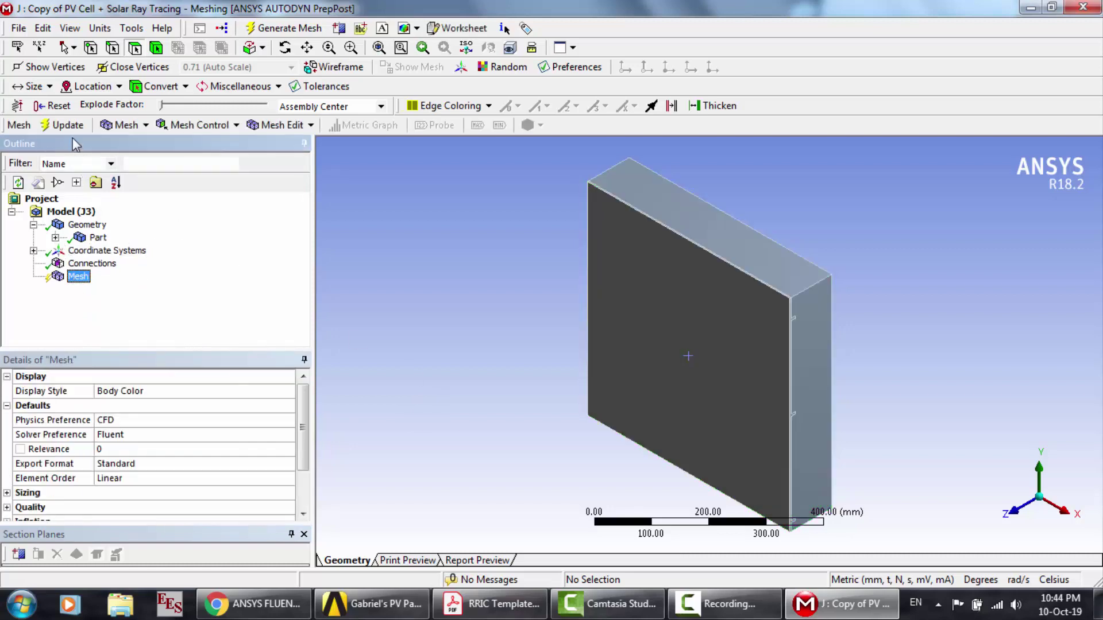
{"action": "left_click", "coordinate": [8, 494]}
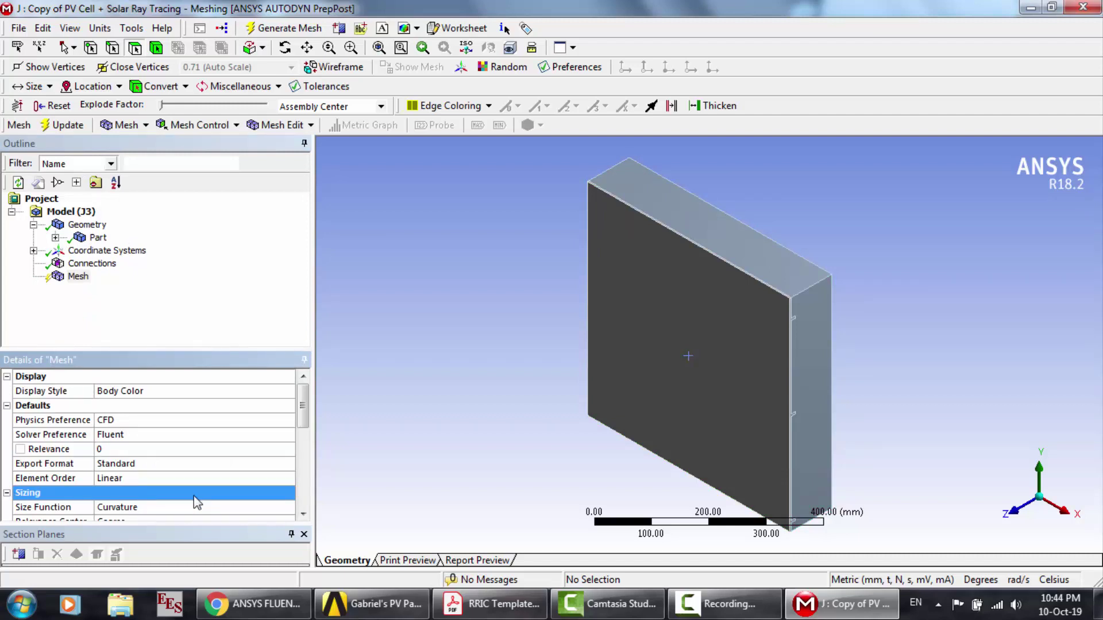
{"action": "scroll", "coordinate": [198, 503], "scroll_direction": "down", "scroll_amount": 2}
{"action": "double_click", "coordinate": [131, 437]}
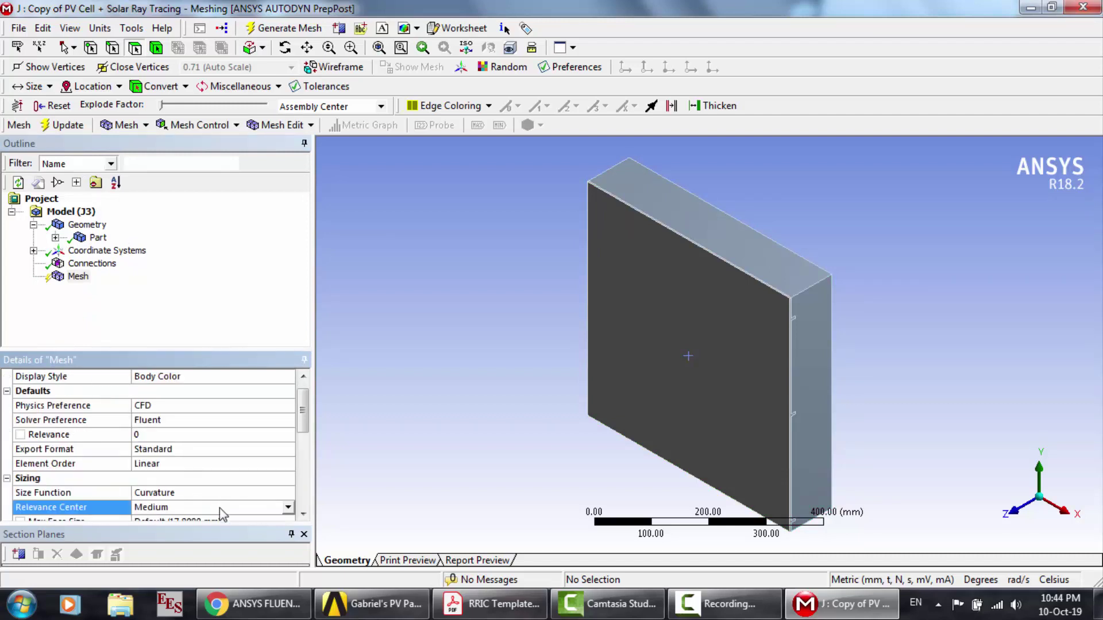
{"action": "double_click", "coordinate": [223, 508]}
{"action": "scroll", "coordinate": [223, 511], "scroll_direction": "down", "scroll_amount": 3}
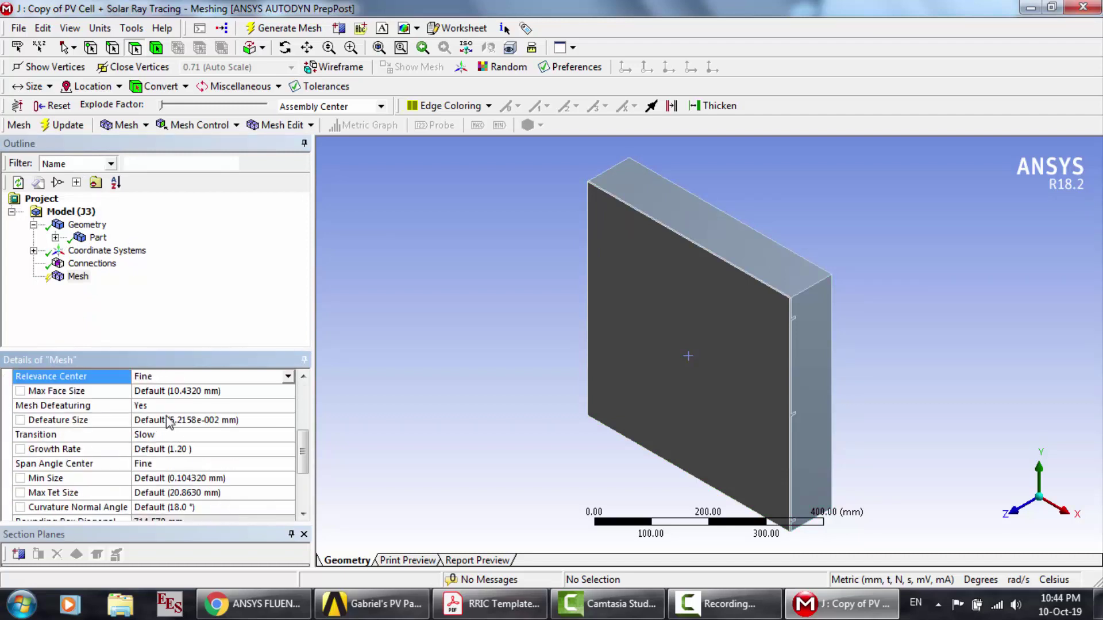
Step: Set the mesh's Max Face Size to 3.50 mm and update the mesh
{"action": "left_click", "coordinate": [170, 392]}
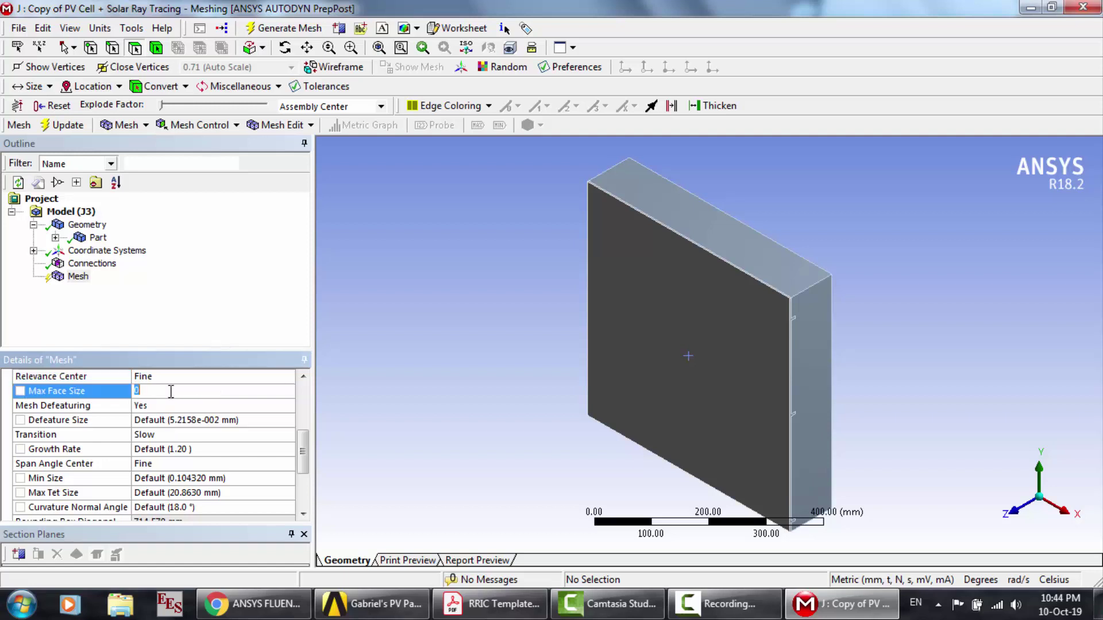
{"action": "key", "text": "Return"}
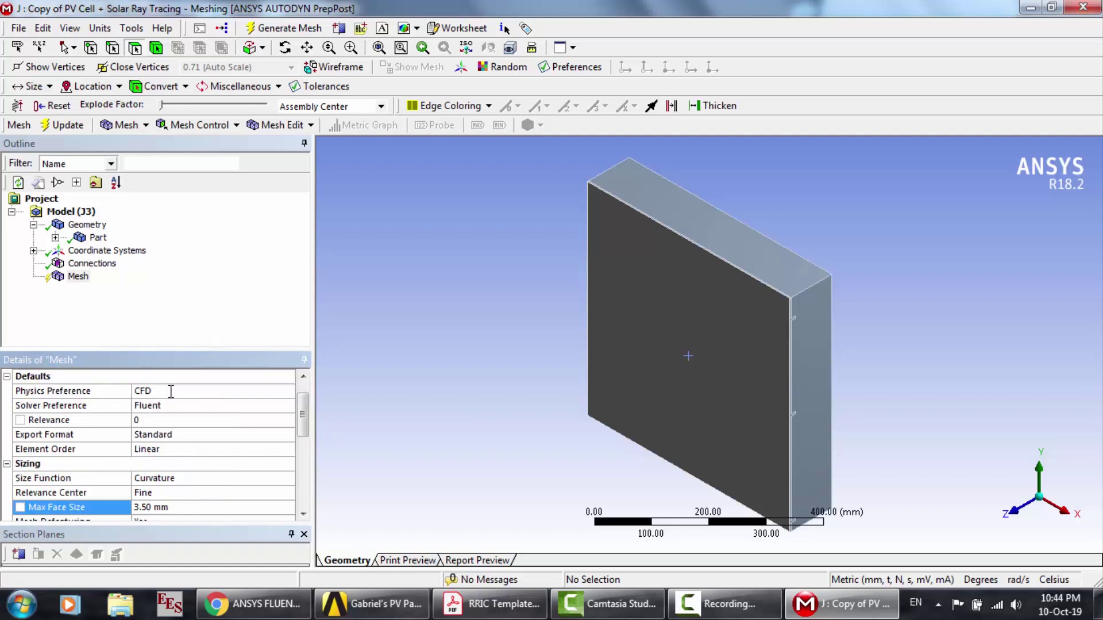
{"action": "left_click", "coordinate": [65, 130]}
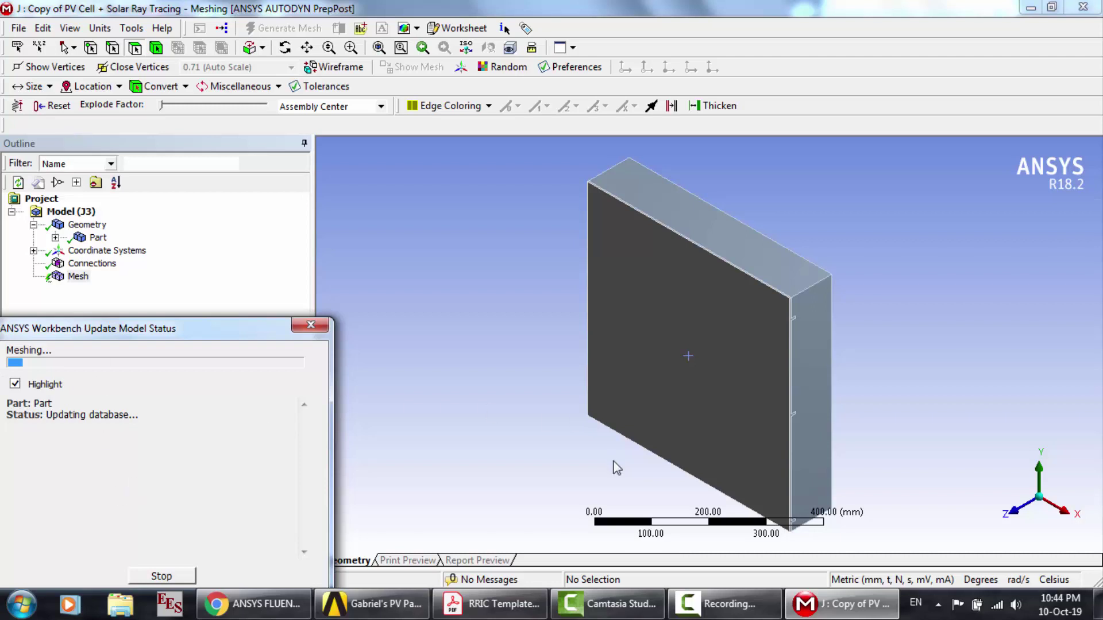
{"action": "left_click", "coordinate": [725, 604]}
{"action": "left_click", "coordinate": [1024, 524]}
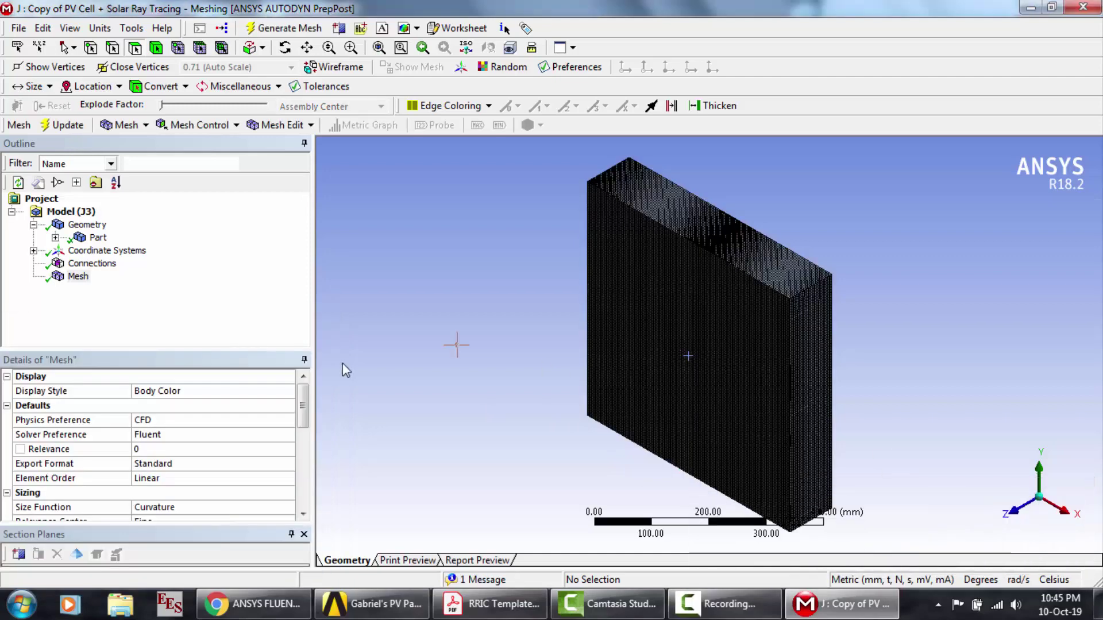
Step: Check the node and element statistics of the generated mesh
{"action": "left_click", "coordinate": [72, 281]}
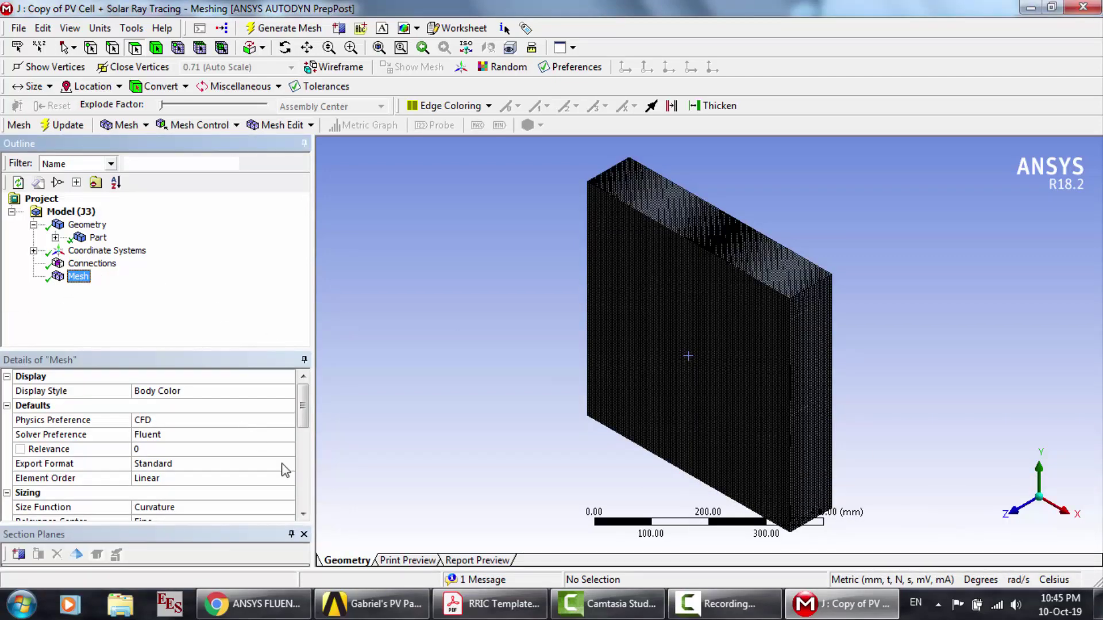
{"action": "left_click", "coordinate": [304, 500]}
{"action": "left_click", "coordinate": [304, 500]}
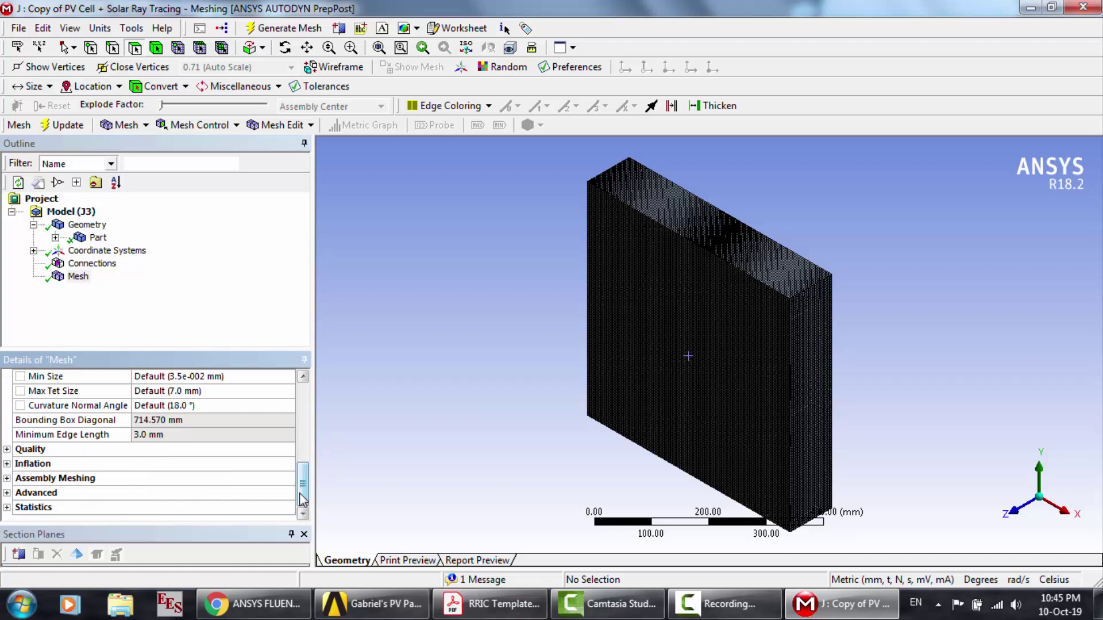
{"action": "left_click", "coordinate": [7, 508]}
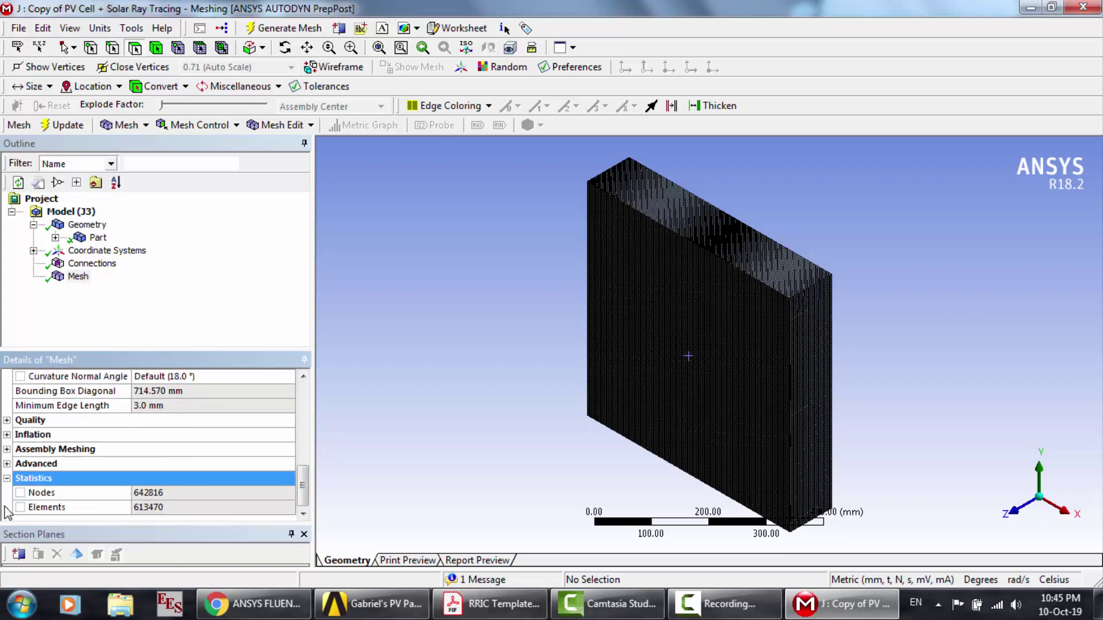
Step: Set the Mesh Metric to Skewness and review its minimum, maximum and average values
{"action": "left_click", "coordinate": [7, 420]}
{"action": "left_click", "coordinate": [290, 478]}
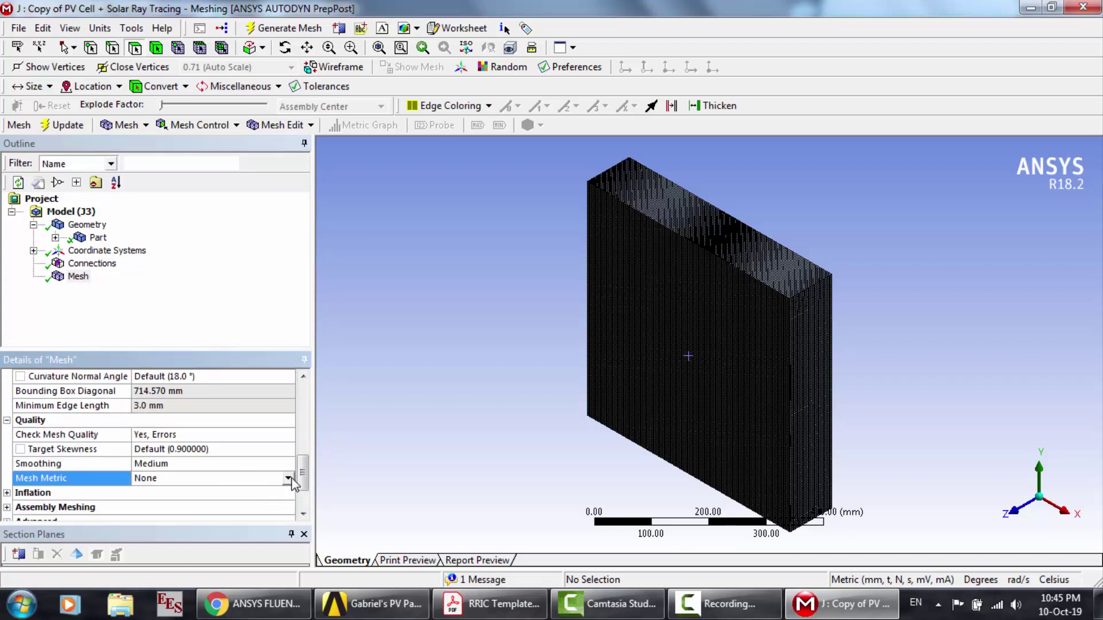
{"action": "left_click", "coordinate": [287, 478]}
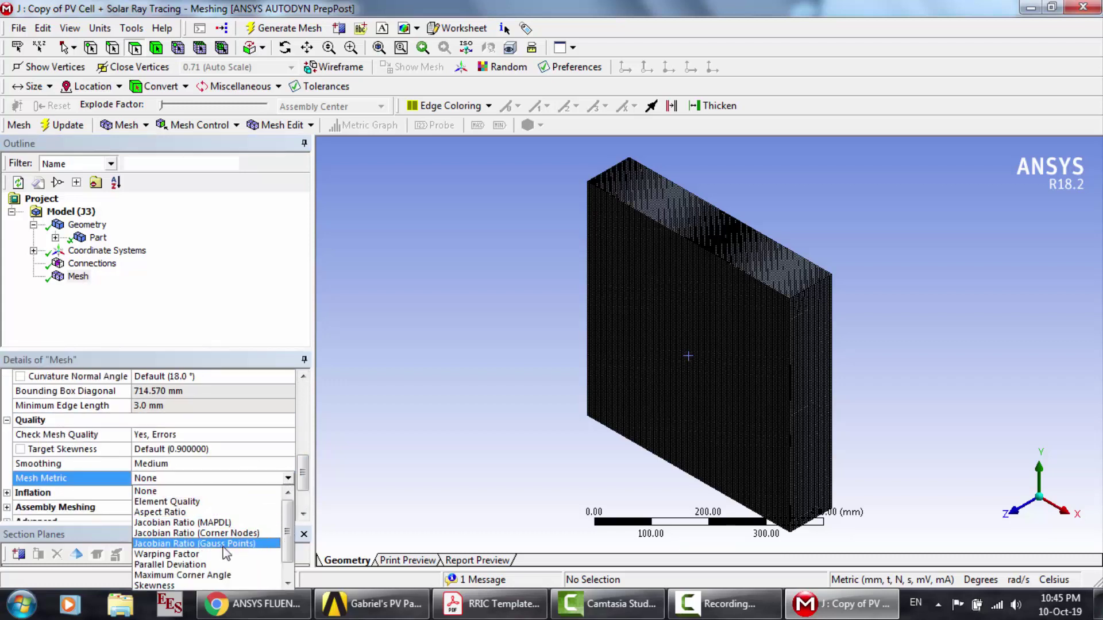
{"action": "left_click", "coordinate": [211, 586]}
{"action": "left_click", "coordinate": [303, 514]}
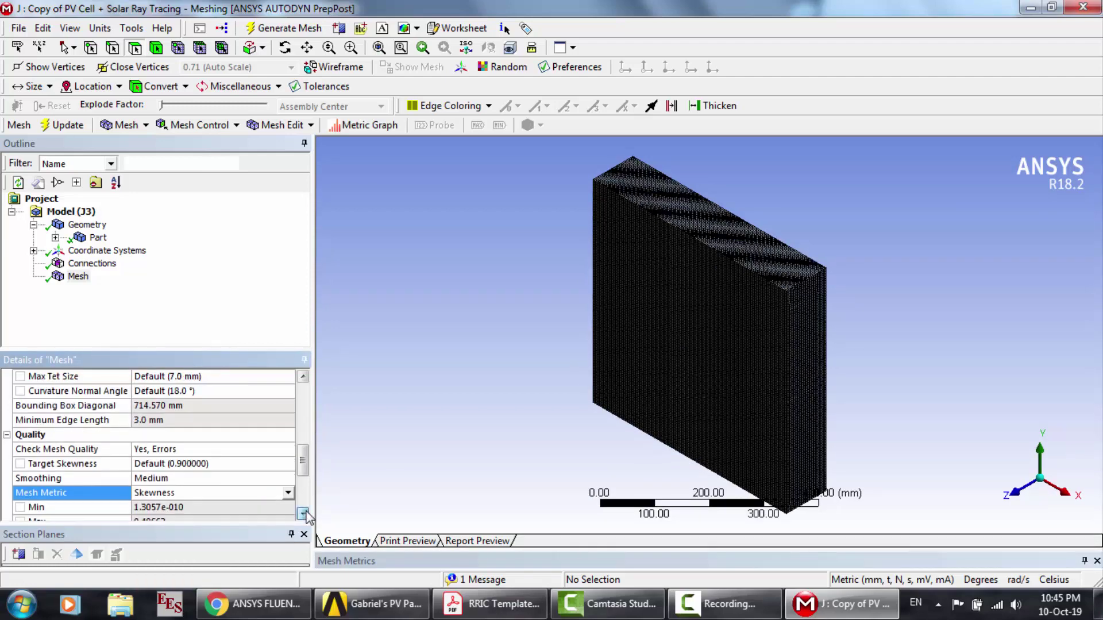
{"action": "left_click", "coordinate": [302, 514]}
{"action": "left_click", "coordinate": [303, 514]}
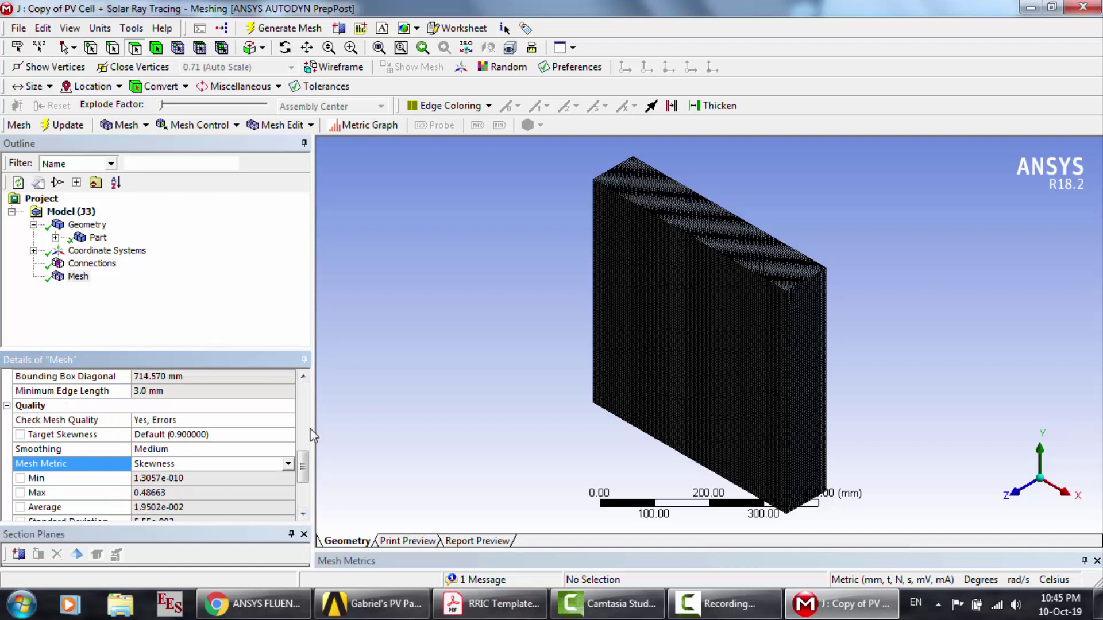
{"action": "scroll", "coordinate": [306, 423], "scroll_direction": "up", "scroll_amount": 10}
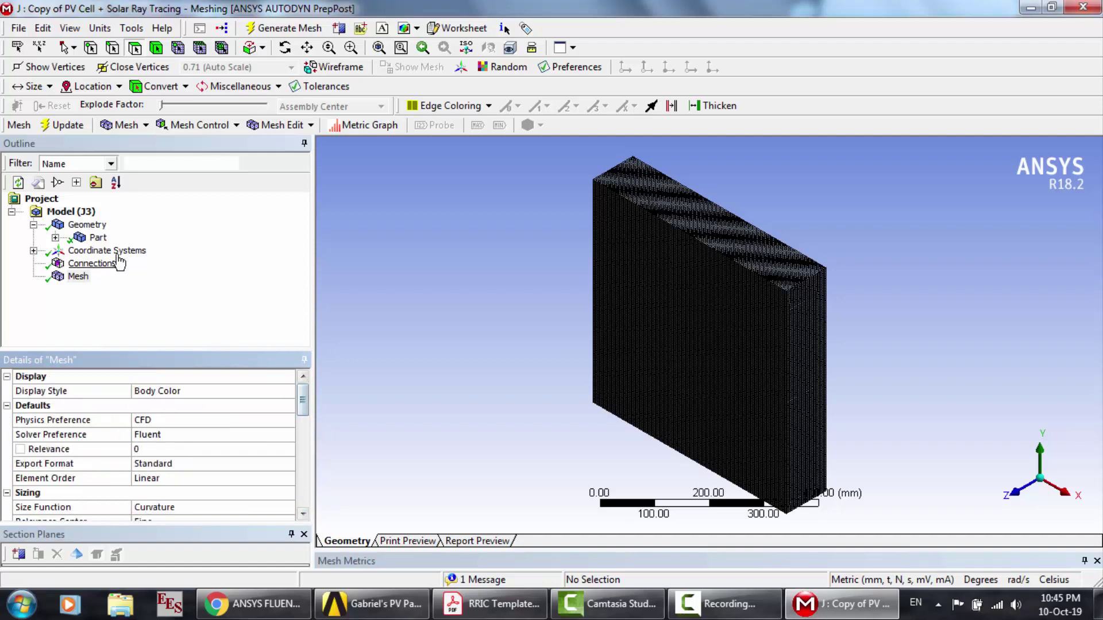
{"action": "left_click", "coordinate": [708, 304]}
{"action": "right_click", "coordinate": [706, 305]}
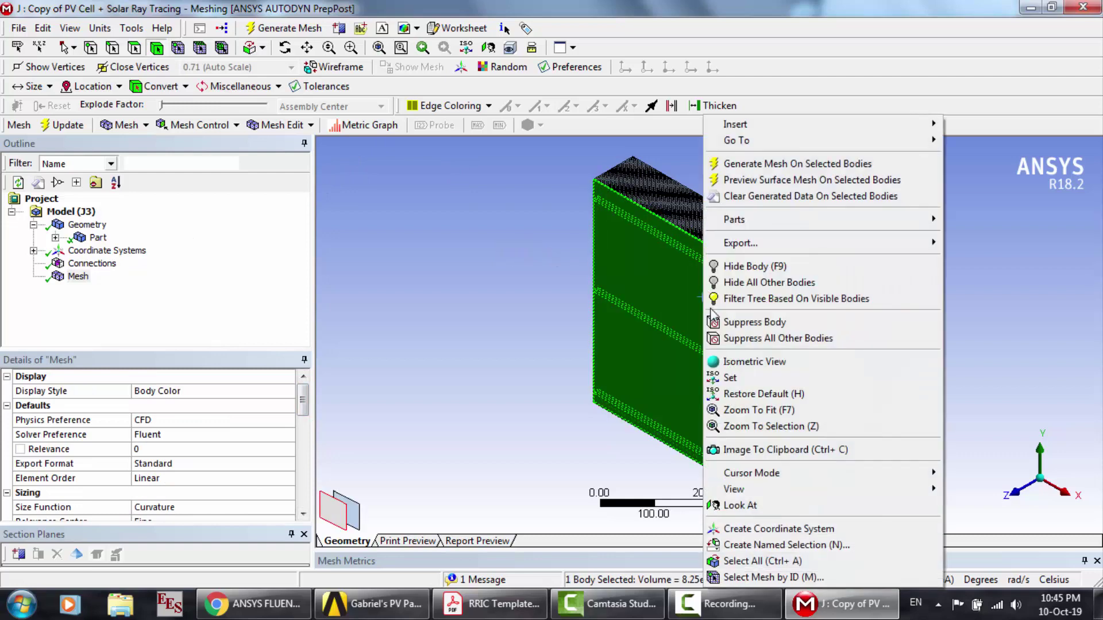
{"action": "left_click", "coordinate": [774, 544]}
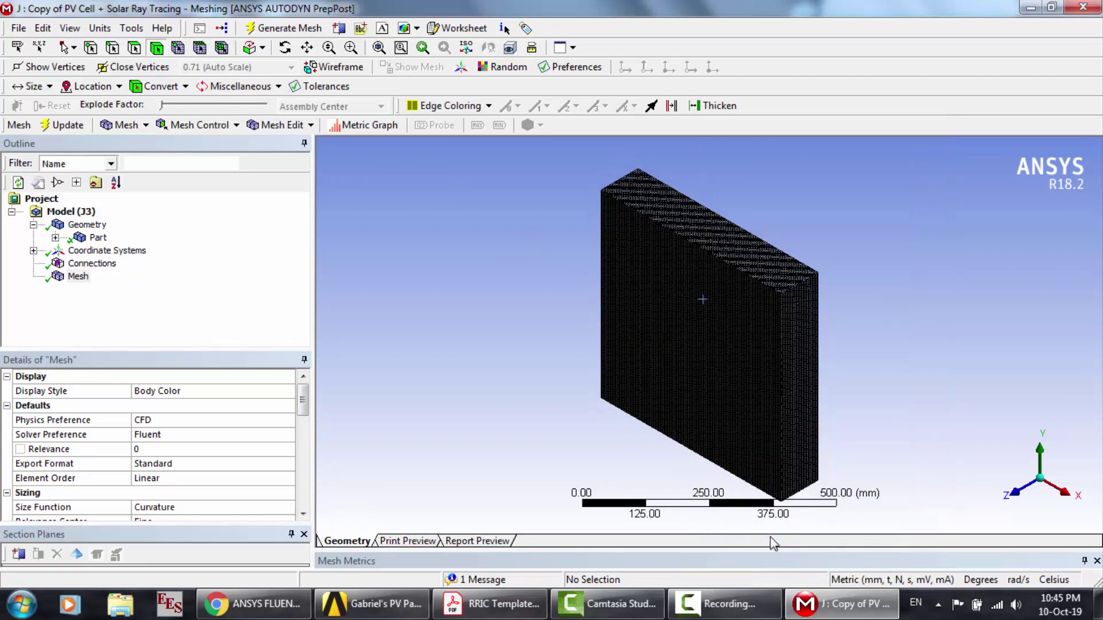
{"action": "left_click", "coordinate": [34, 250]}
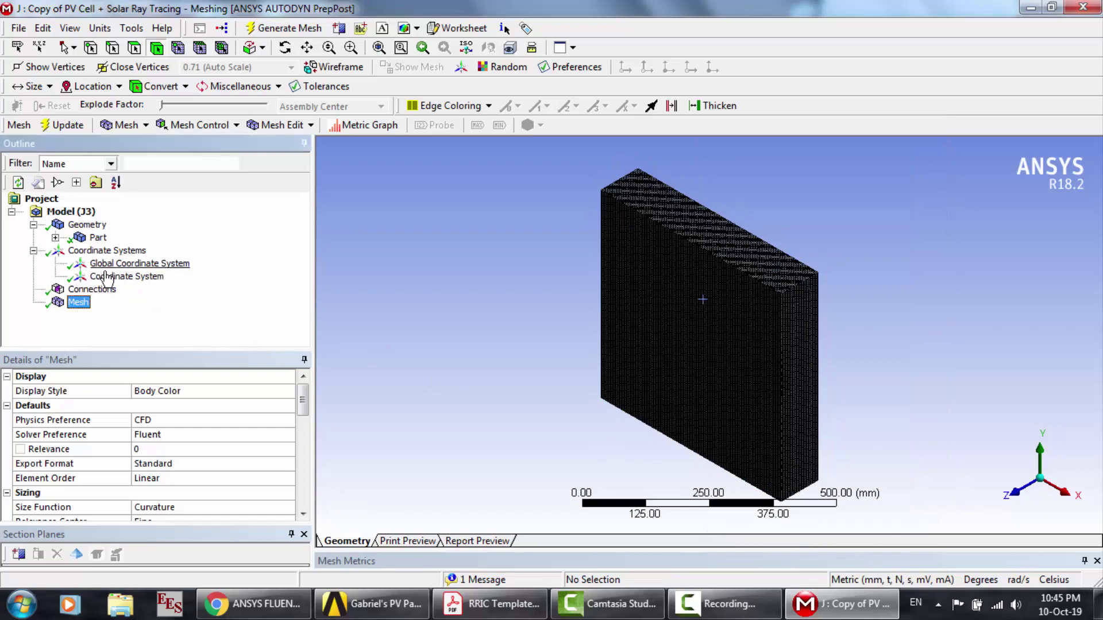
{"action": "left_click", "coordinate": [106, 277]}
{"action": "key", "text": "Delete"}
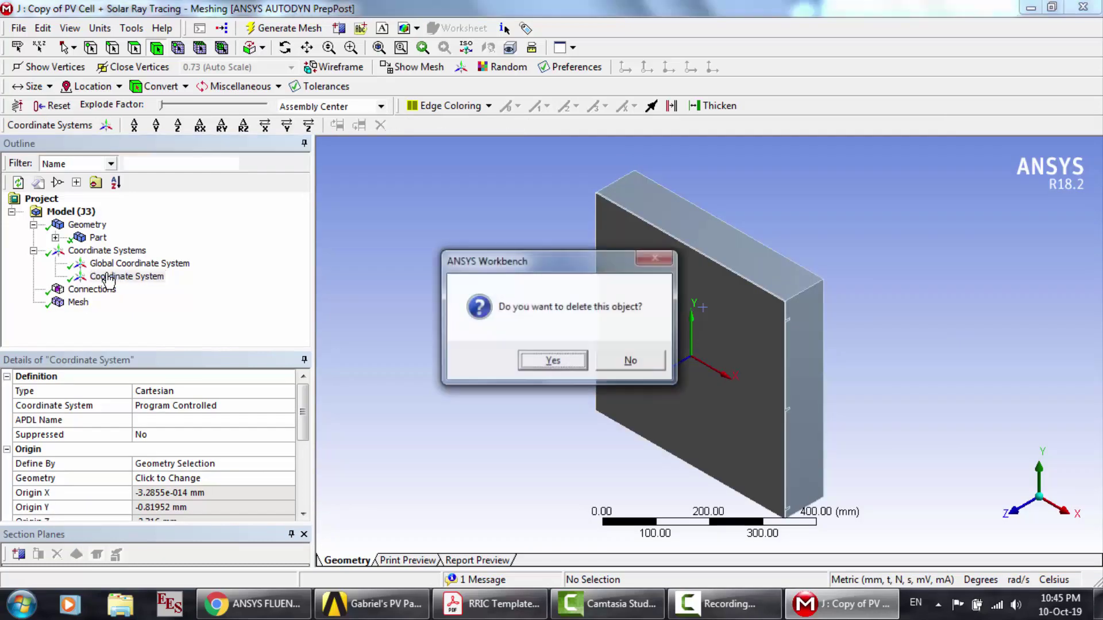
{"action": "key", "text": "Return"}
Step: Create a named selection called "Heat Sink" from the heat sink body
{"action": "left_click", "coordinate": [642, 306]}
{"action": "right_click", "coordinate": [642, 307]}
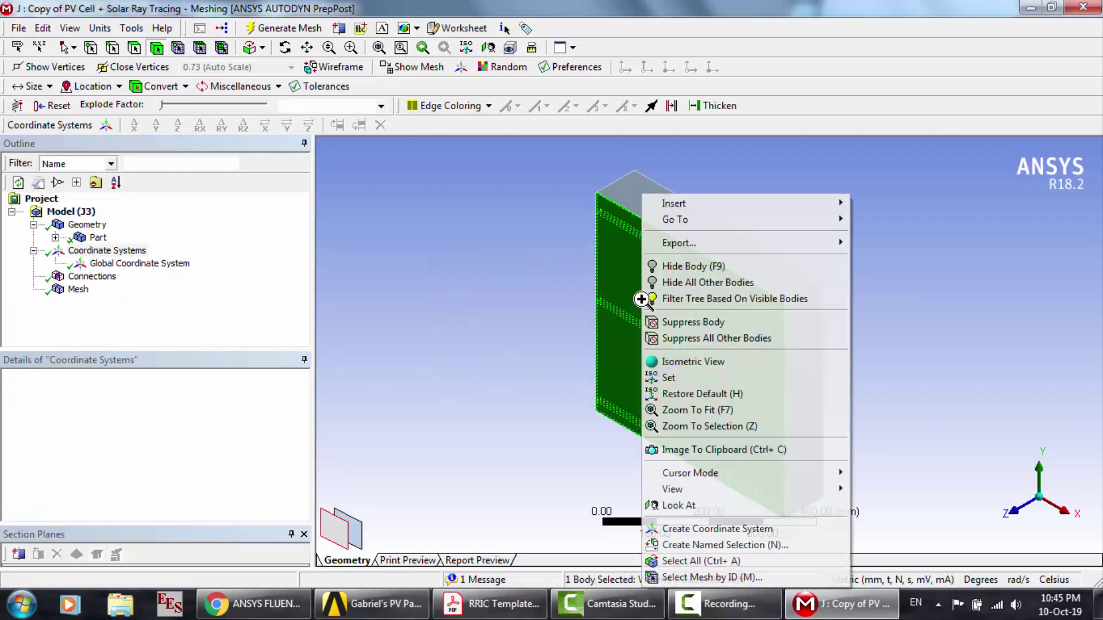
{"action": "left_click", "coordinate": [722, 545]}
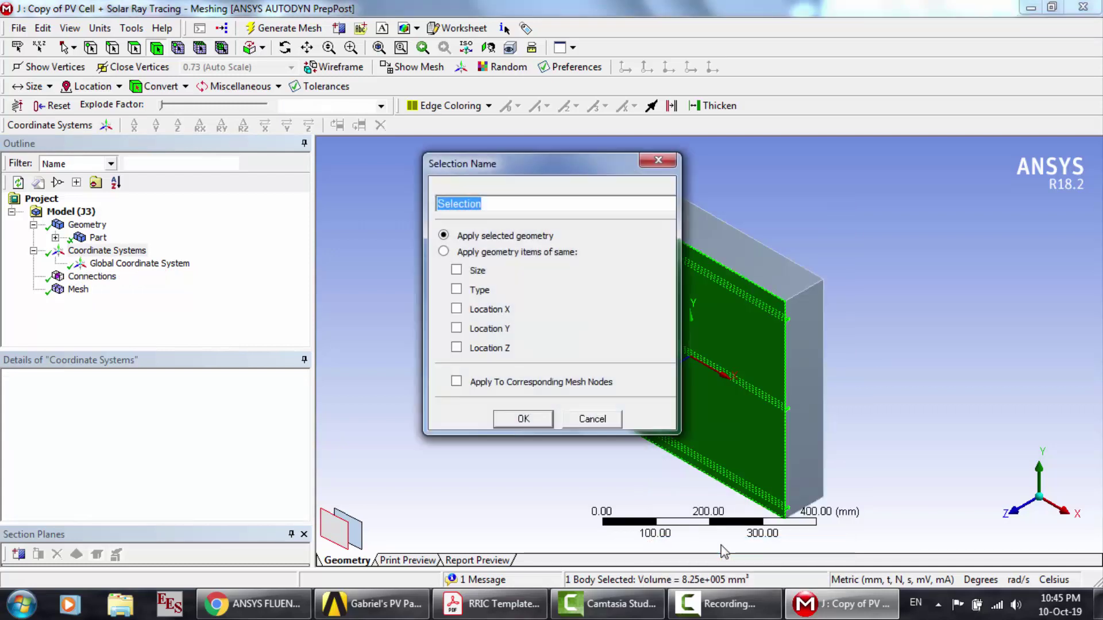
{"action": "type", "text": "Heat Sink"}
{"action": "key", "text": "Return"}
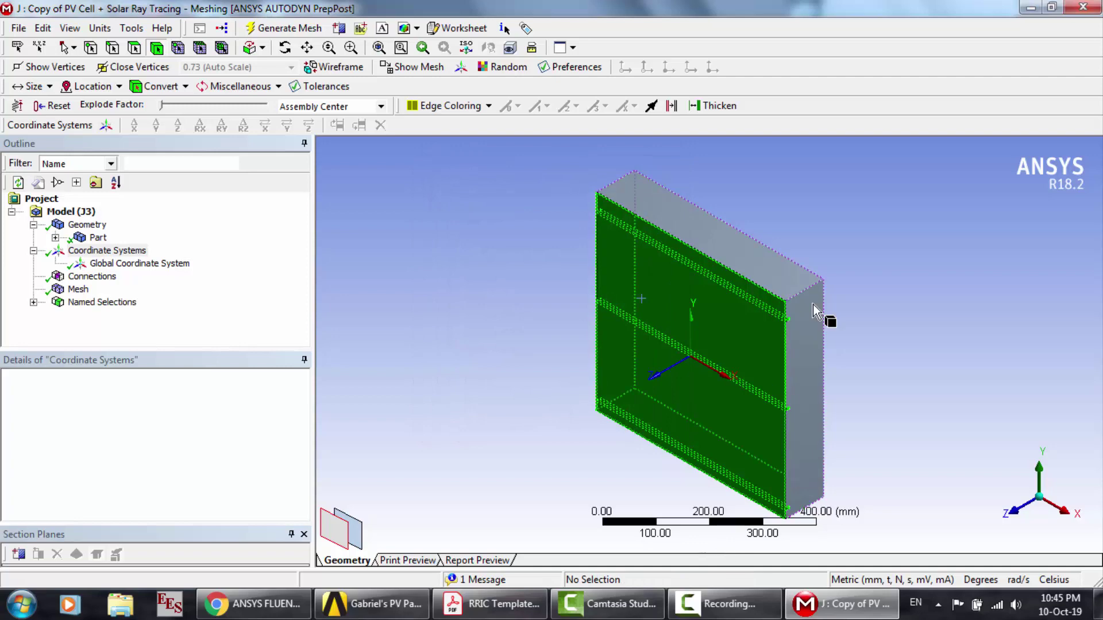
Step: Create a named selection called "Fluid" from the surrounding domain body
{"action": "left_click", "coordinate": [812, 305]}
{"action": "right_click", "coordinate": [812, 304]}
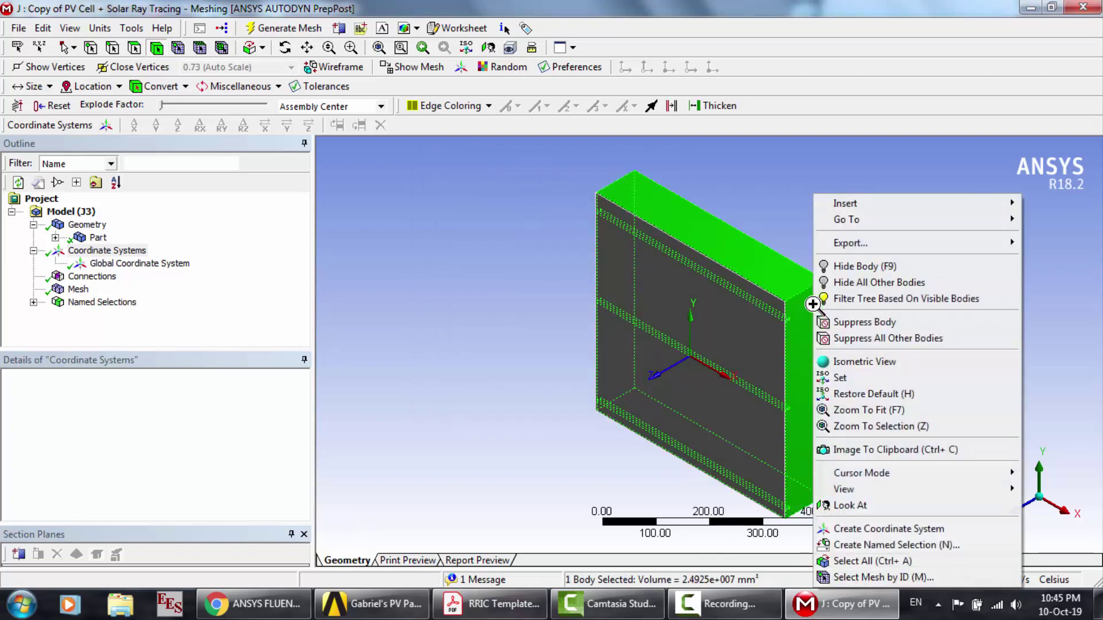
{"action": "left_click", "coordinate": [878, 545]}
{"action": "type", "text": "Fluid"}
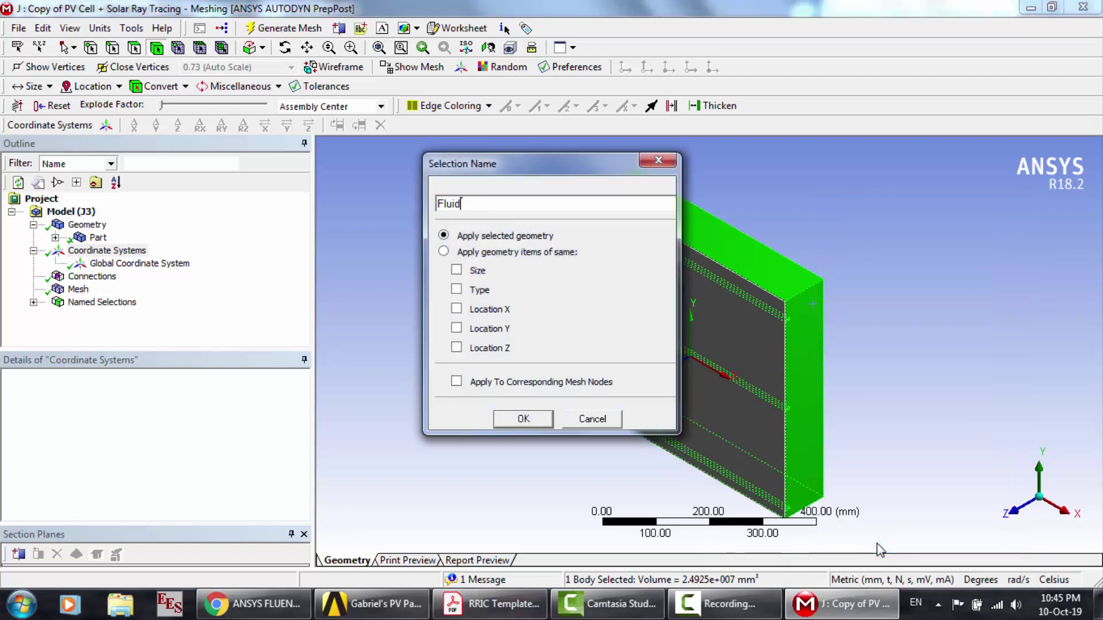
{"action": "key", "text": "Return"}
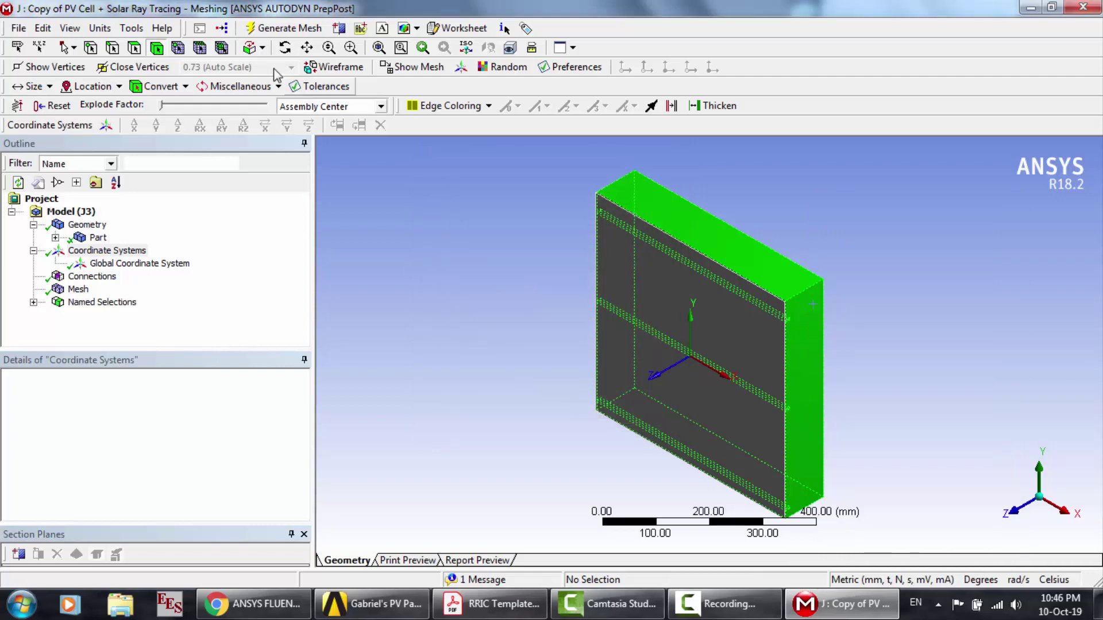
Step: Create a named selection called "PV cell" from the large outer face of the heat sink plate
{"action": "left_click", "coordinate": [134, 48]}
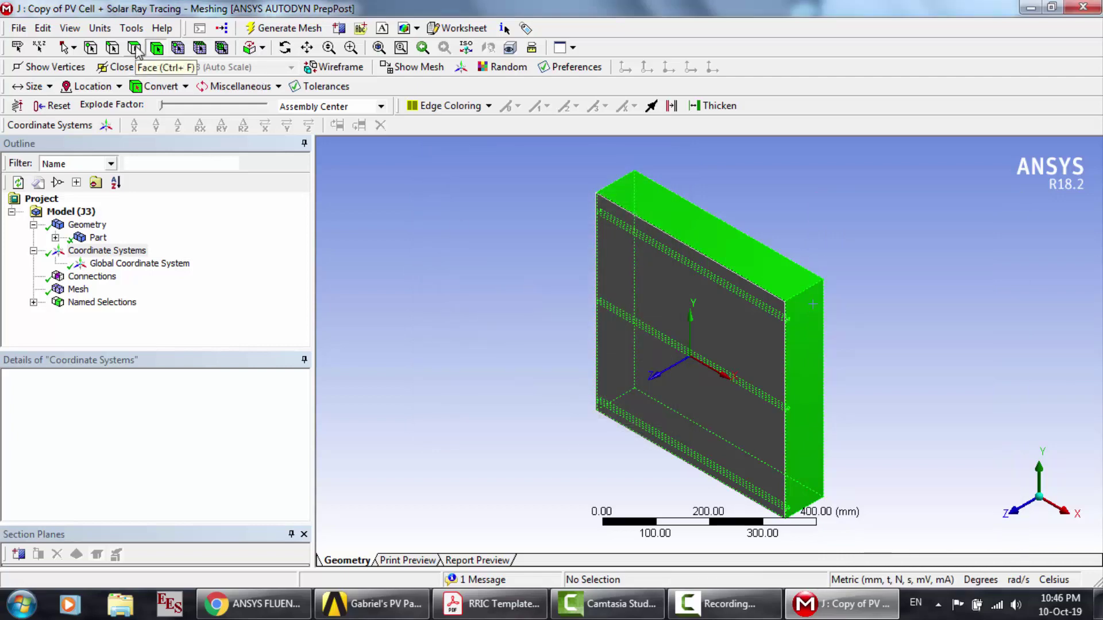
{"action": "left_click", "coordinate": [637, 313]}
{"action": "right_click", "coordinate": [637, 313]}
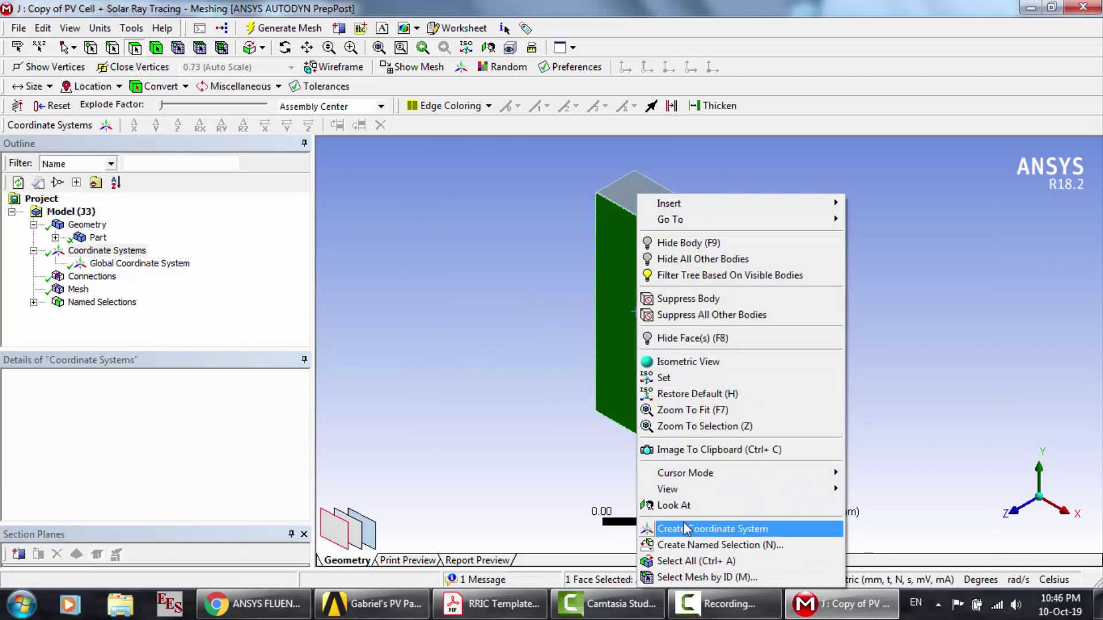
{"action": "left_click", "coordinate": [688, 552]}
{"action": "type", "text": "P"}
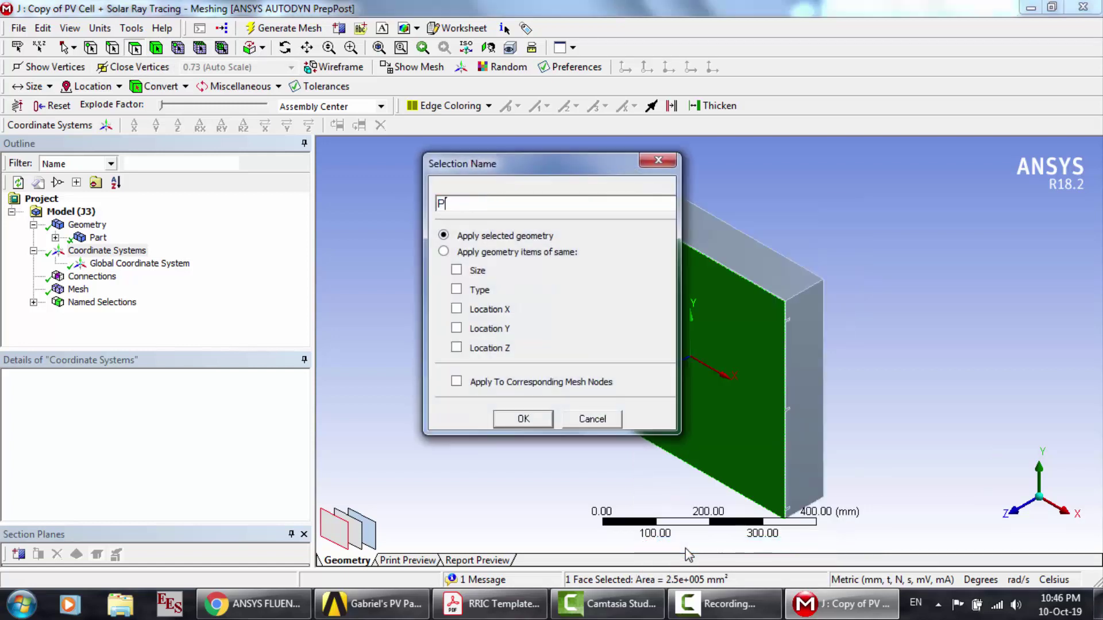
{"action": "type", "text": "V cell"}
{"action": "key", "text": "Return"}
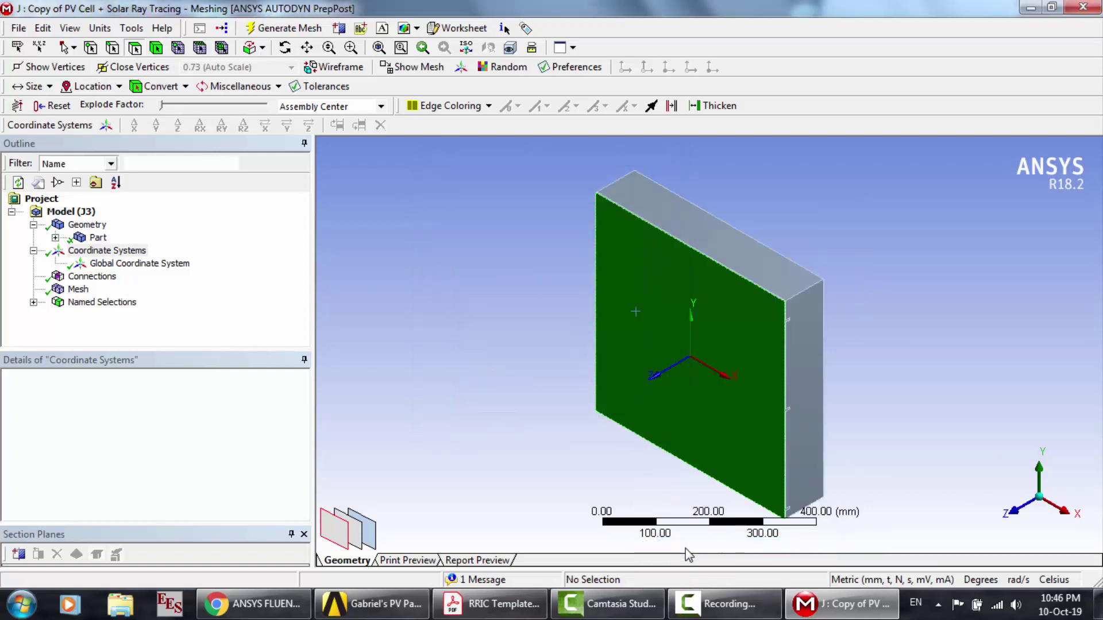
Step: Rename the "PV cell" named selection to "PV cell external surface"
{"action": "left_click", "coordinate": [33, 302]}
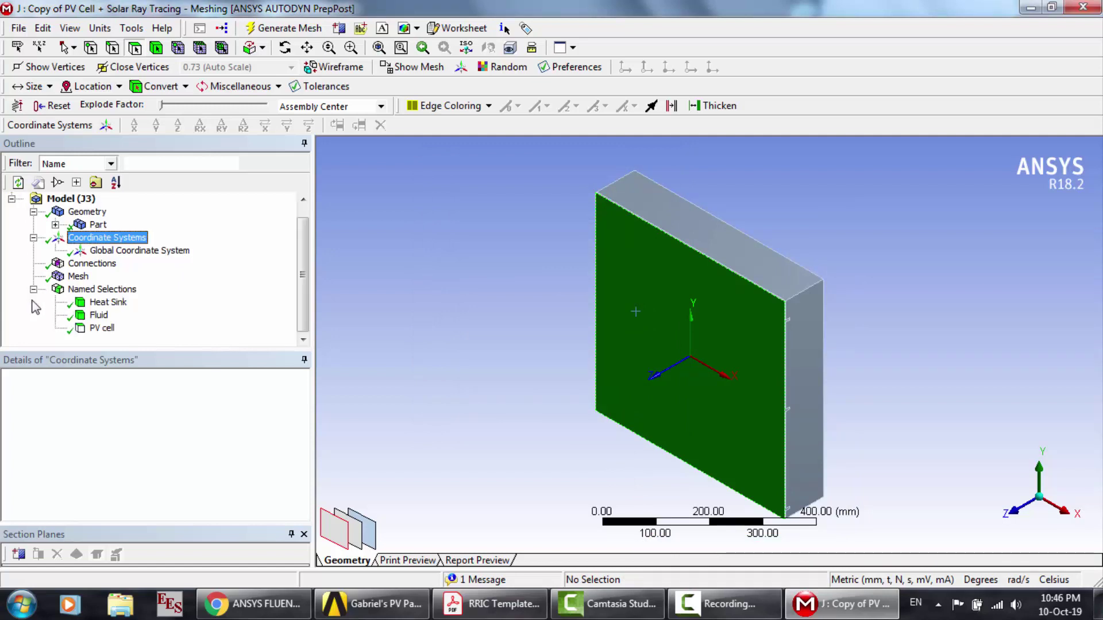
{"action": "right_click", "coordinate": [99, 329]}
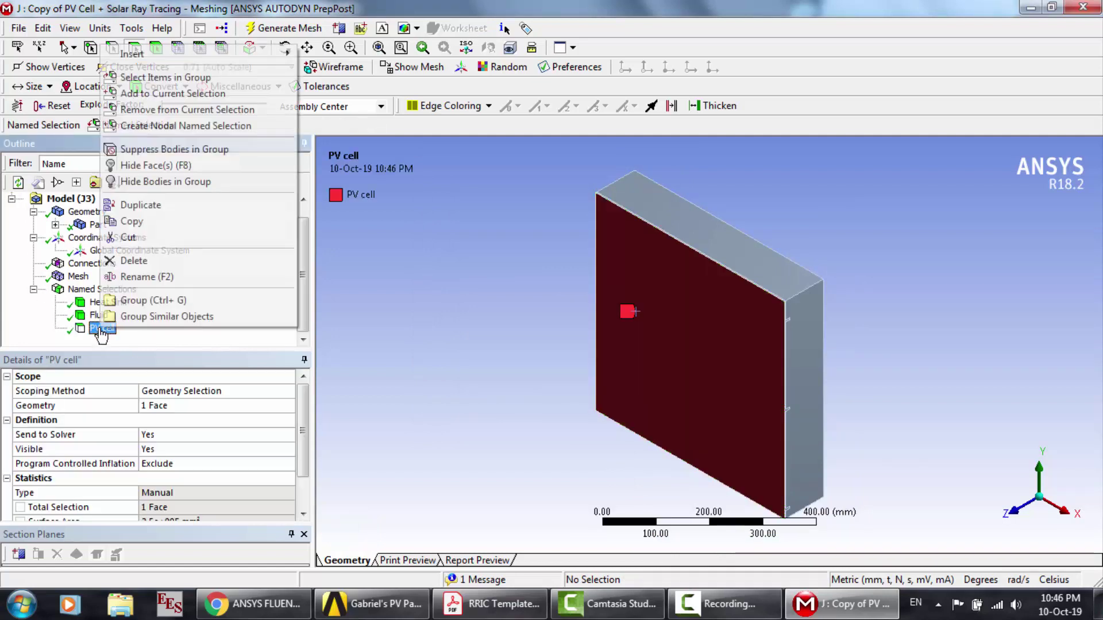
{"action": "left_click", "coordinate": [147, 277]}
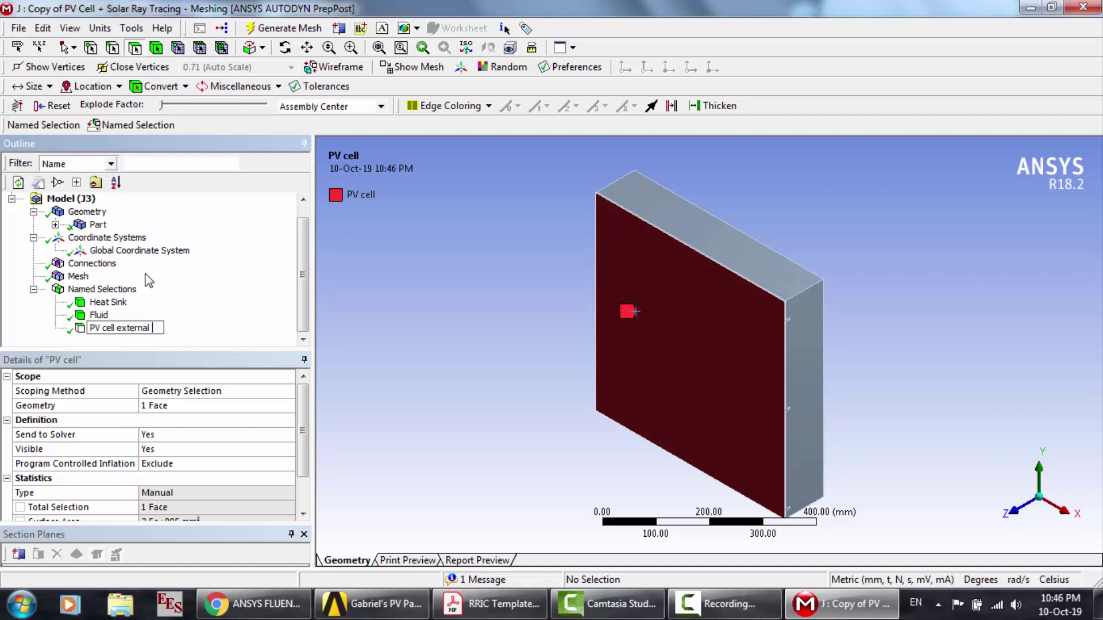
{"action": "type", "text": "external surface"}
{"action": "key", "text": "Return"}
Step: Create a named selection called "Outlet" from the top face of the fluid domain
{"action": "left_click", "coordinate": [704, 223]}
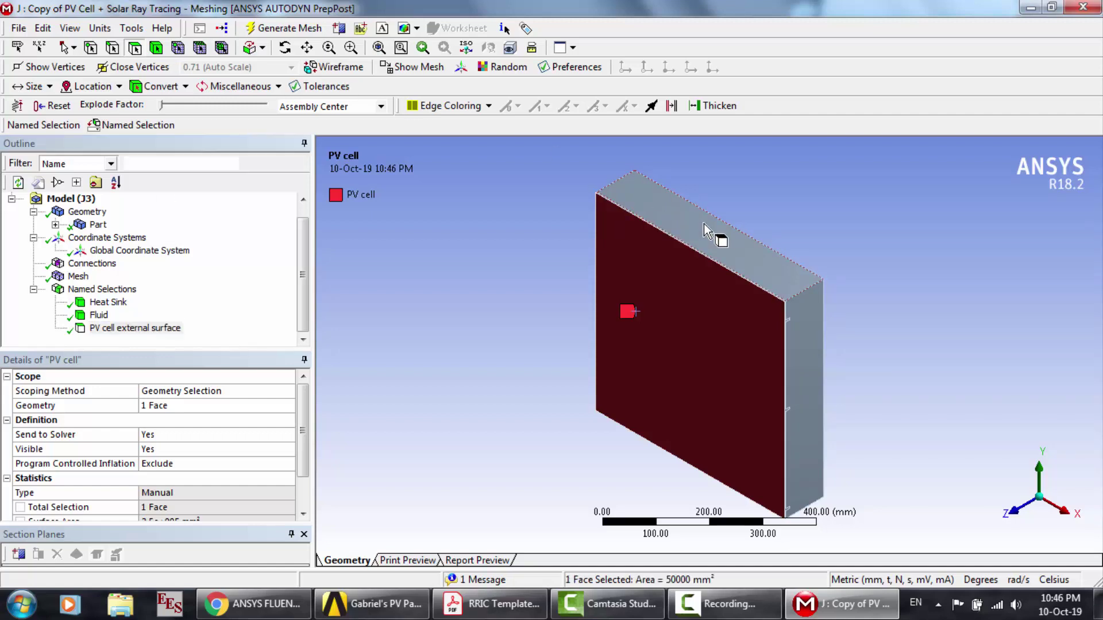
{"action": "right_click", "coordinate": [704, 223]}
{"action": "left_click", "coordinate": [779, 544]}
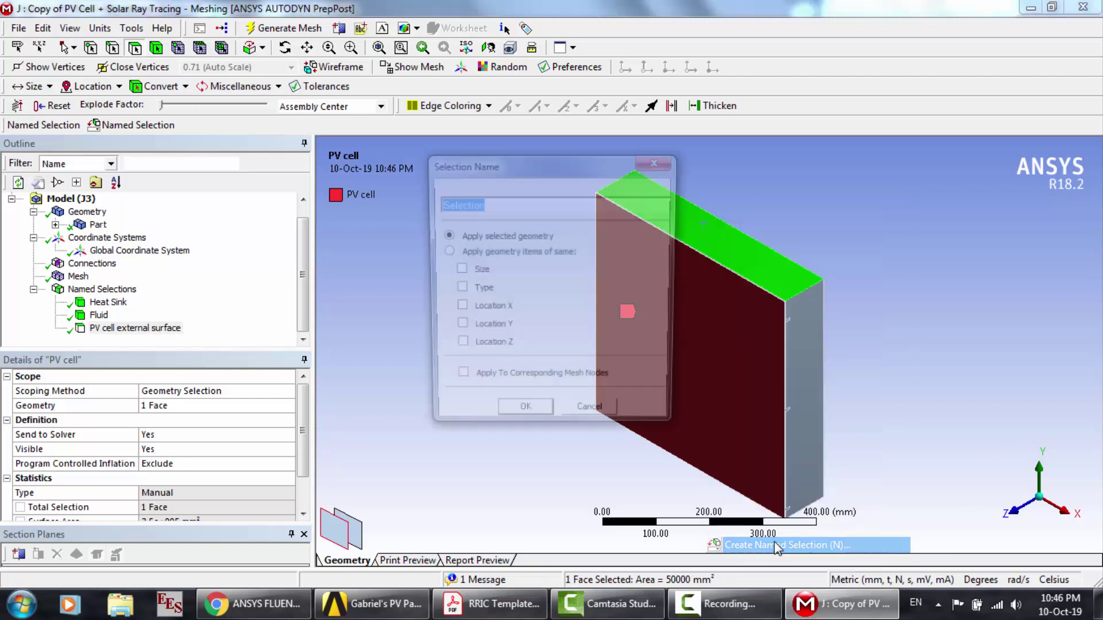
{"action": "type", "text": "Outlet"}
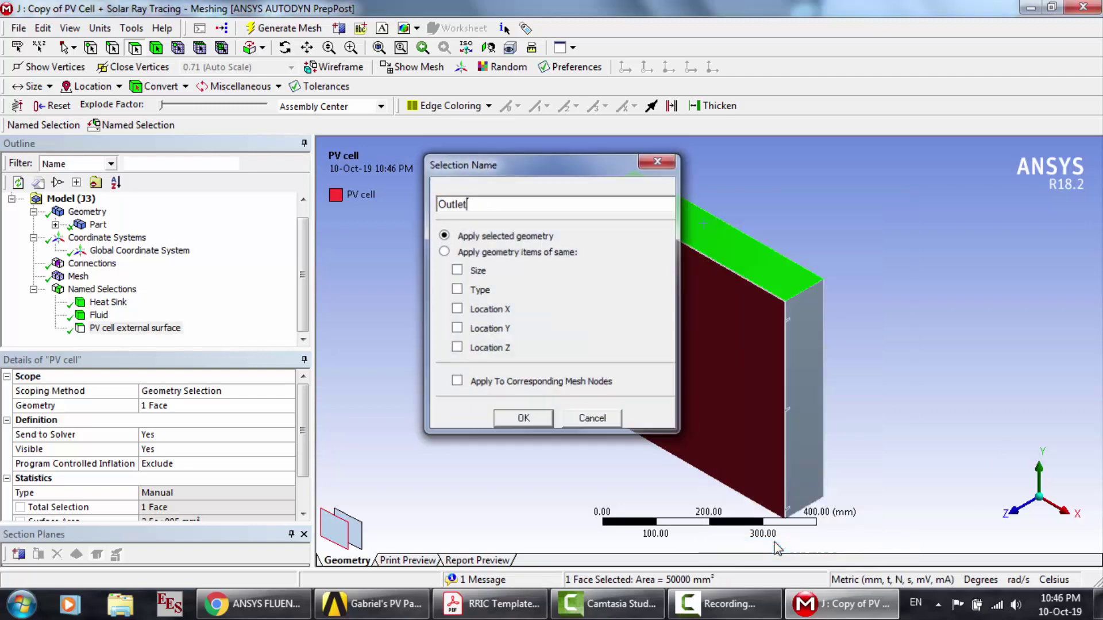
{"action": "key", "text": "Return"}
Step: Create a named selection called "Inlet" from the bottom face of the fluid domain
{"action": "left_click", "coordinate": [285, 47]}
{"action": "left_click_drag", "start_coordinate": [729, 402], "coordinate": [718, 321]}
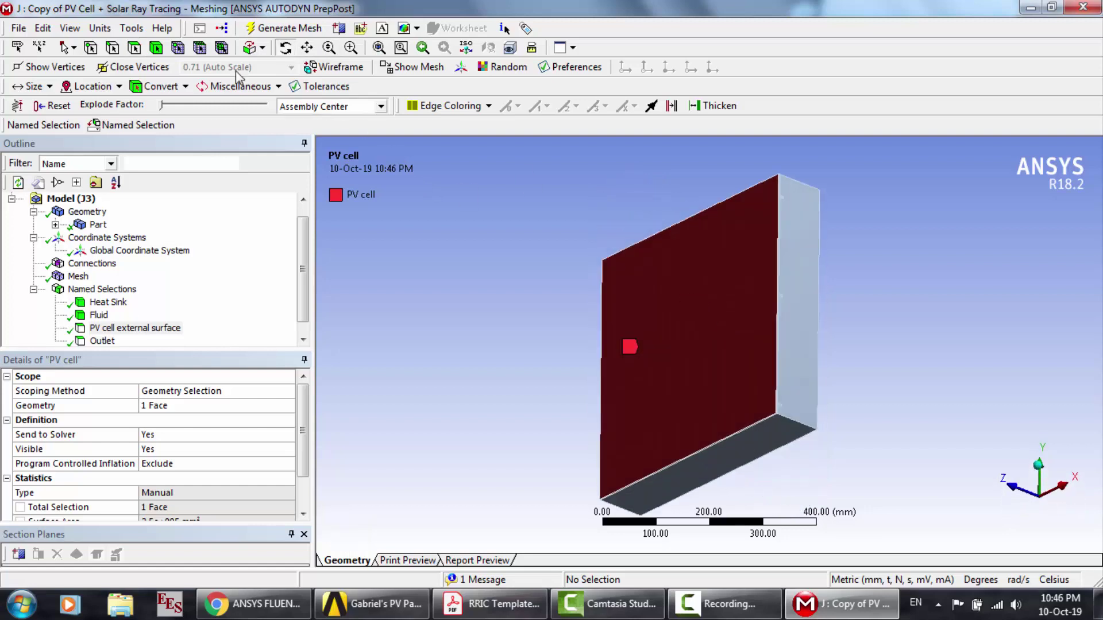
{"action": "left_click", "coordinate": [136, 48]}
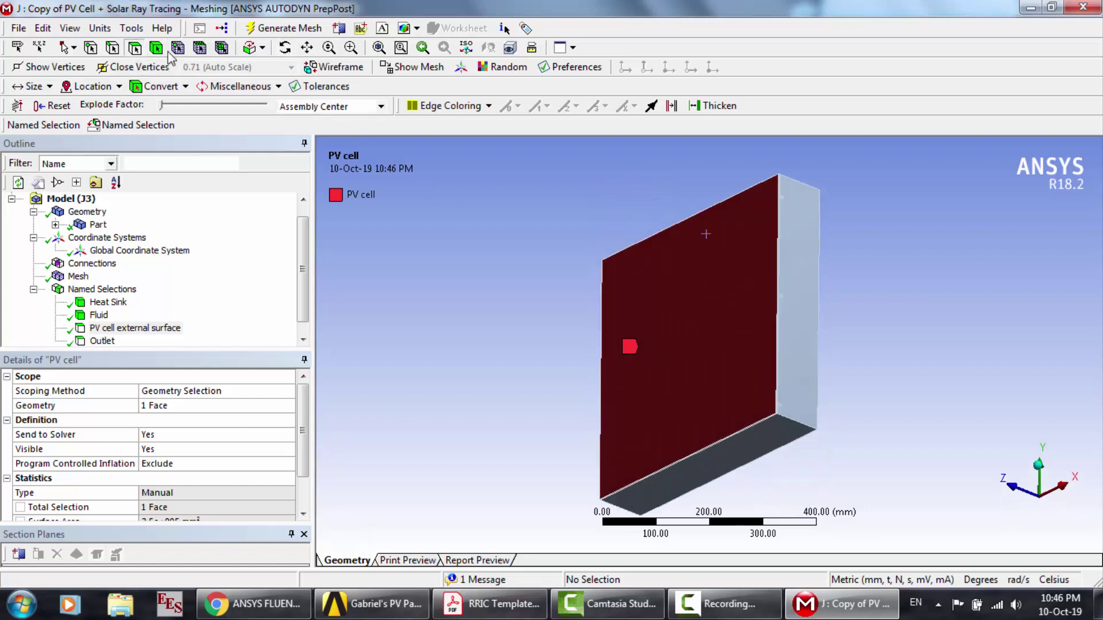
{"action": "left_click", "coordinate": [728, 460]}
{"action": "right_click", "coordinate": [728, 459]}
{"action": "left_click", "coordinate": [756, 412]}
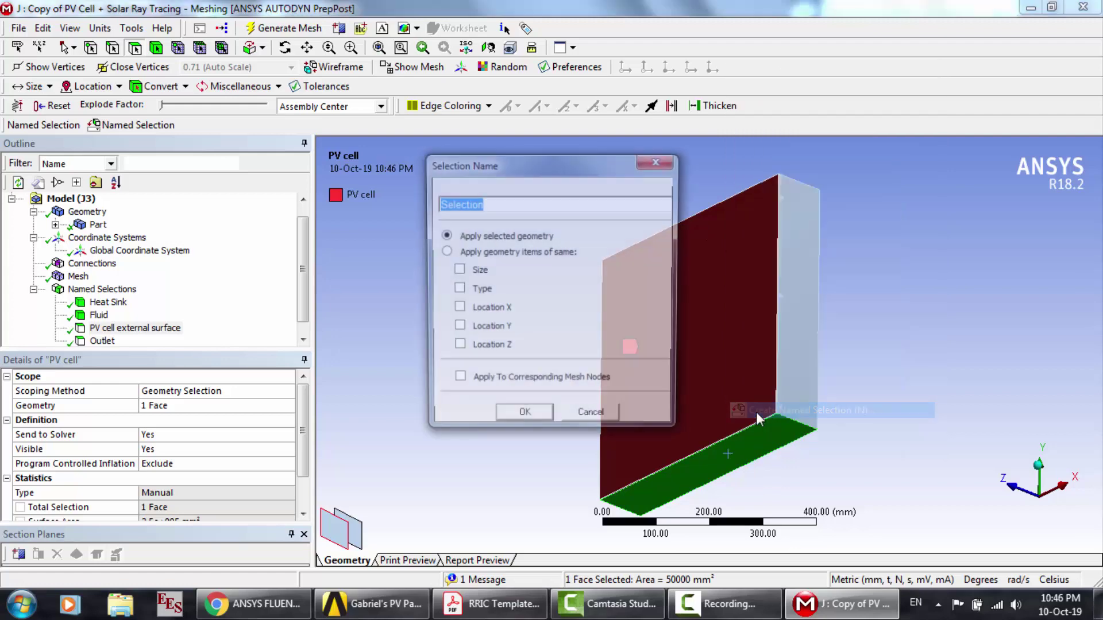
{"action": "type", "text": "Inlet"}
{"action": "key", "text": "Return"}
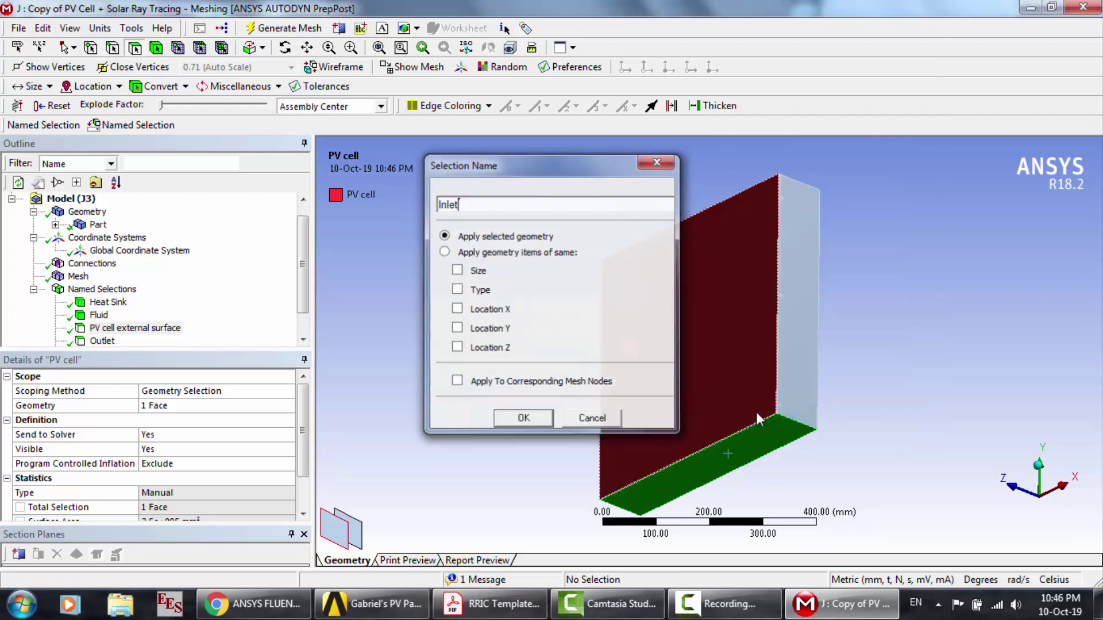
Step: Display the mesh and examine the elements near the upper corner where the heat sink plate meets the fluid domain
{"action": "left_click", "coordinate": [78, 276]}
{"action": "left_click", "coordinate": [351, 48]}
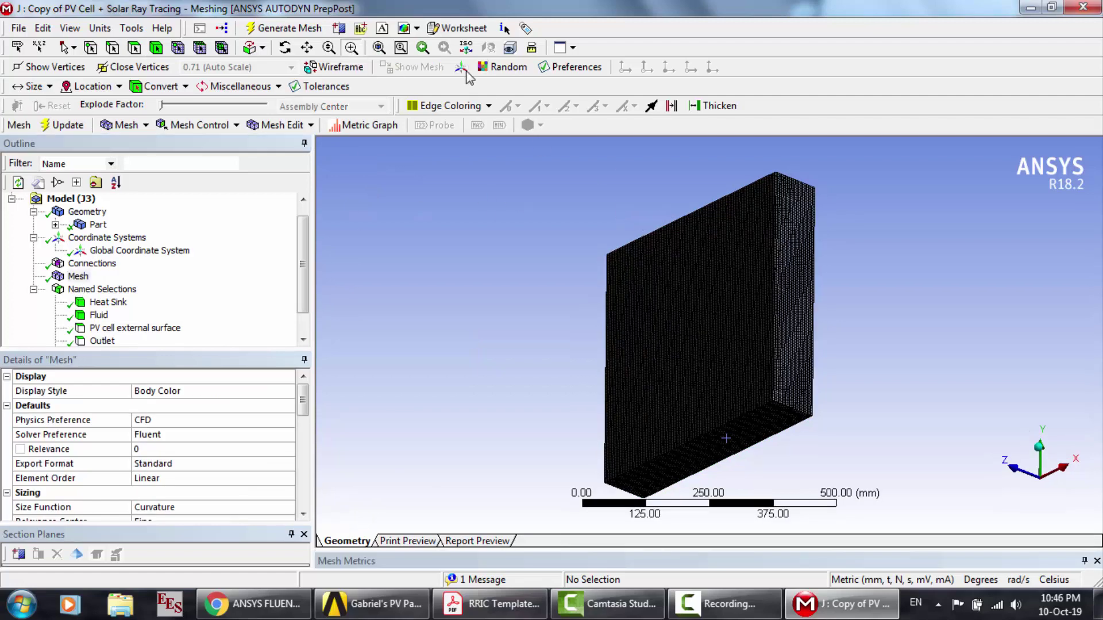
{"action": "left_click_drag", "start_coordinate": [751, 180], "coordinate": [832, 218]}
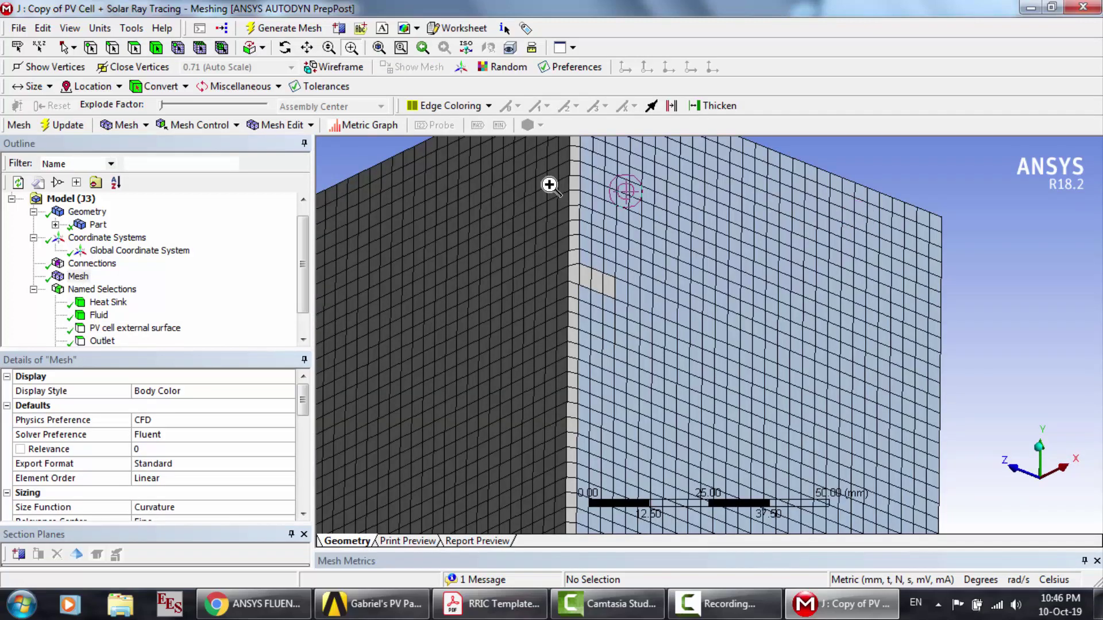
{"action": "left_click", "coordinate": [286, 48]}
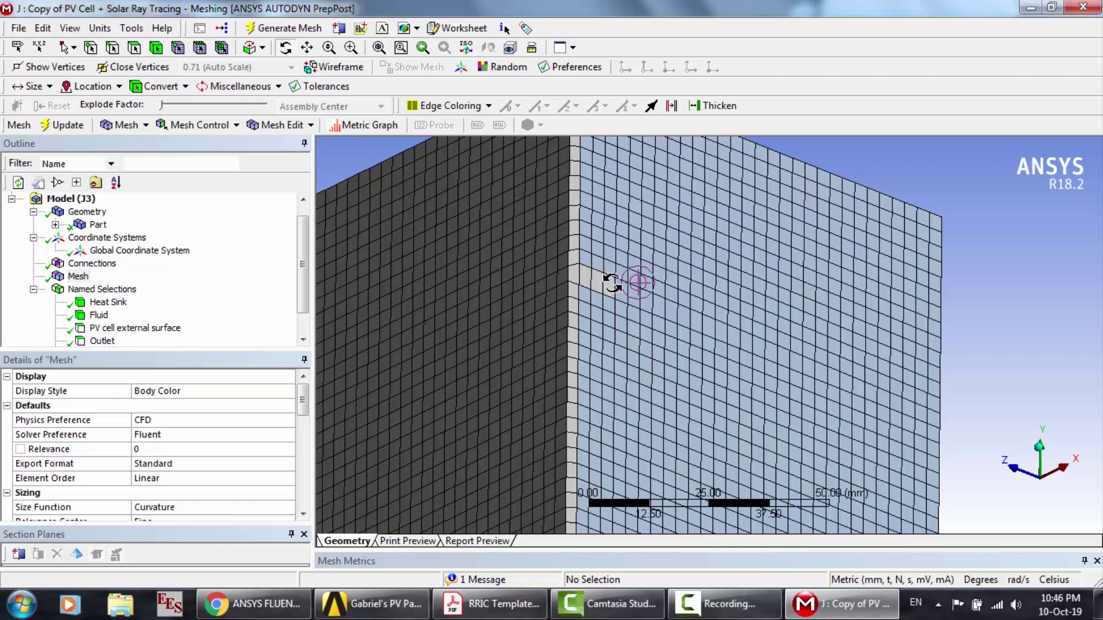
{"action": "left_click_drag", "start_coordinate": [609, 279], "coordinate": [600, 292]}
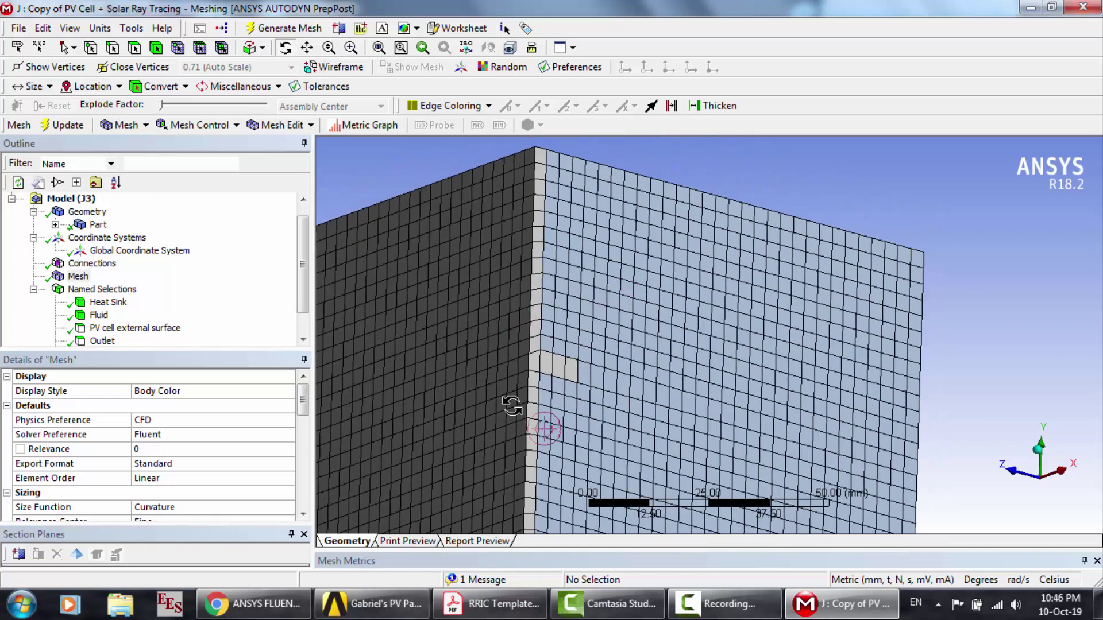
{"action": "left_click", "coordinate": [589, 260]}
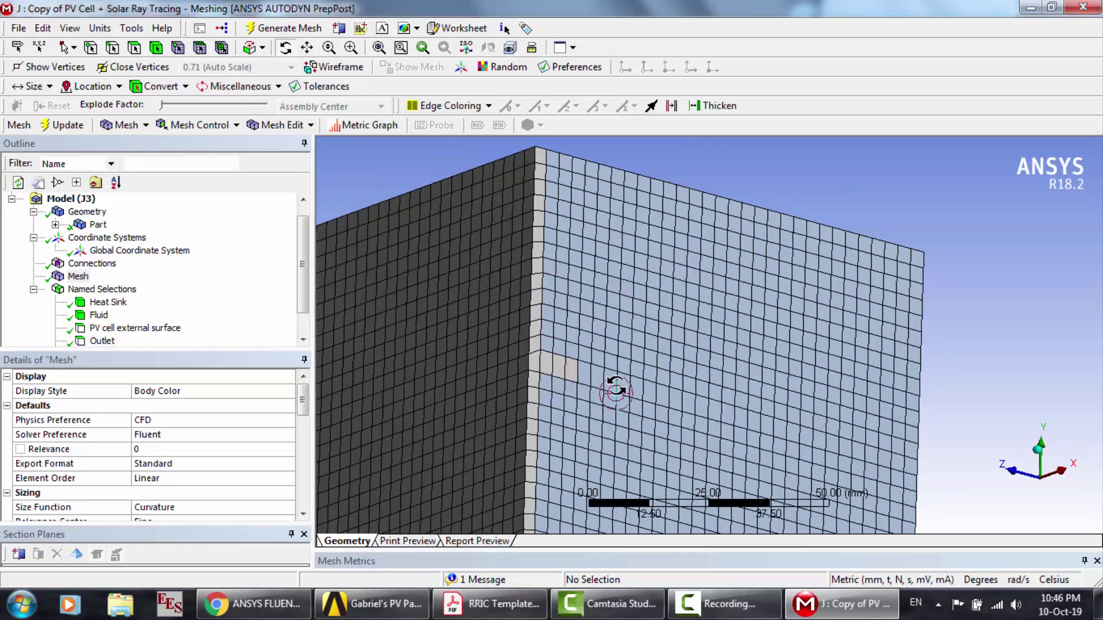
{"action": "left_click", "coordinate": [1065, 478]}
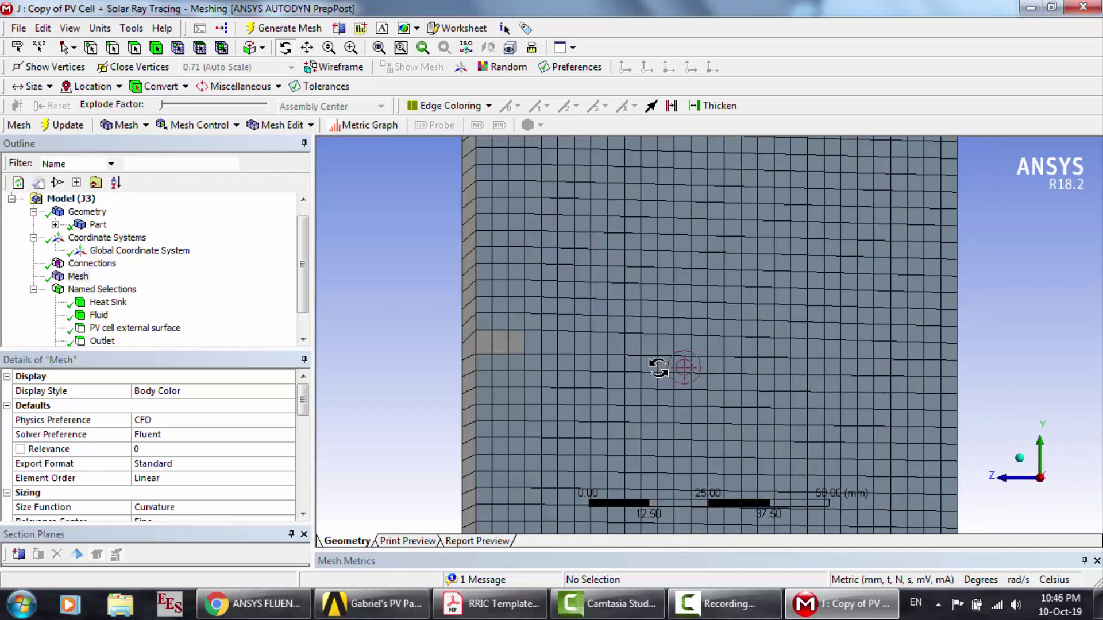
{"action": "left_click_drag", "start_coordinate": [717, 168], "coordinate": [646, 164]}
{"action": "left_click_drag", "start_coordinate": [542, 389], "coordinate": [512, 377]}
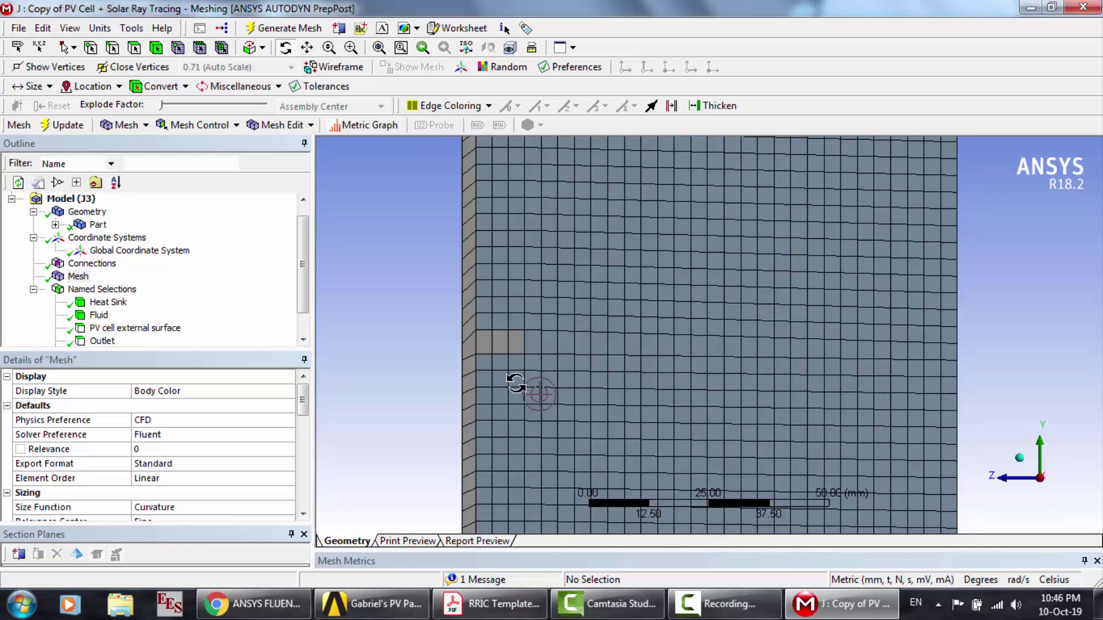
{"action": "mouse_move", "coordinate": [546, 308]}
{"action": "left_mouse_down"}
{"action": "mouse_move", "coordinate": [504, 300]}
{"action": "mouse_move", "coordinate": [591, 301]}
{"action": "left_mouse_up"}
{"action": "left_click_drag", "start_coordinate": [520, 263], "coordinate": [488, 264]}
{"action": "left_click_drag", "start_coordinate": [511, 347], "coordinate": [466, 338]}
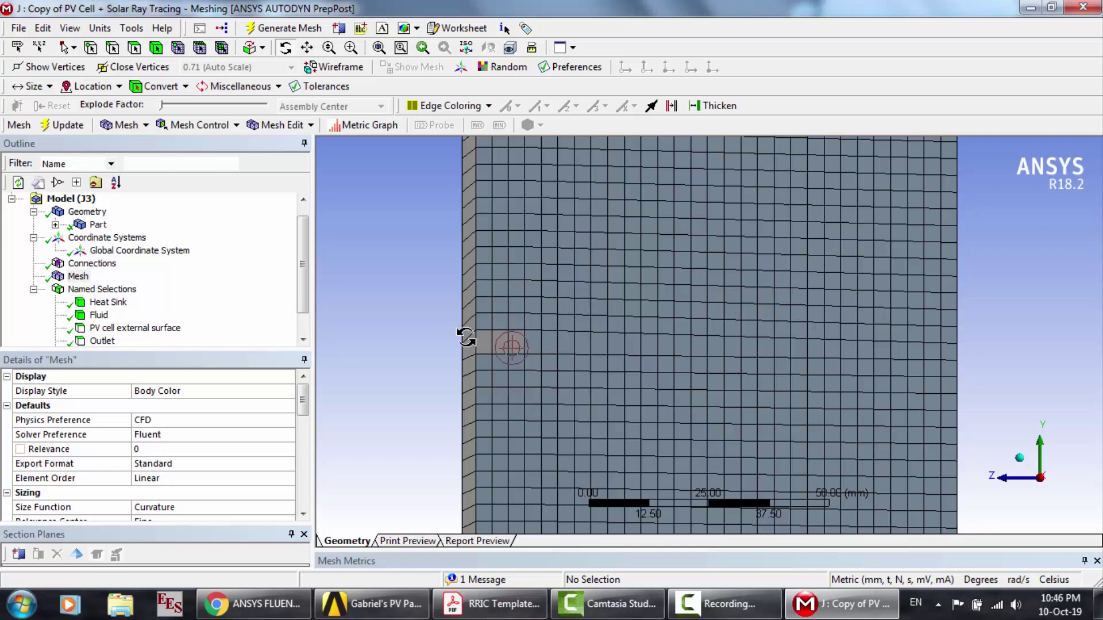
Step: Inspect the side-face elements around the heat sink fin closely, and check the overall mesh of the assembly
{"action": "left_click", "coordinate": [351, 47]}
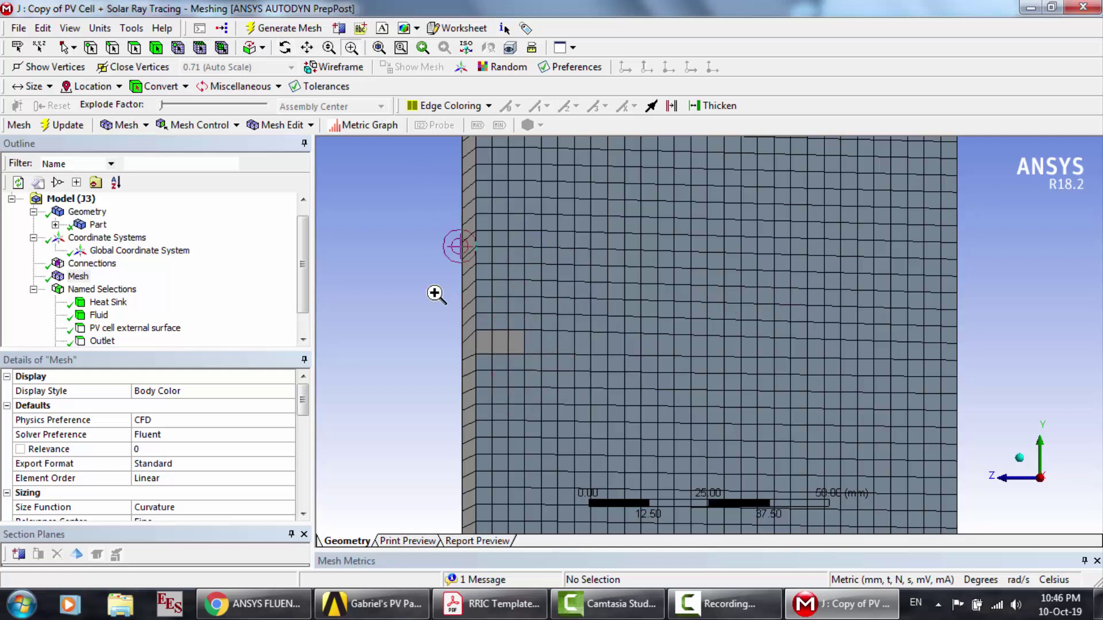
{"action": "left_click_drag", "start_coordinate": [435, 294], "coordinate": [574, 389]}
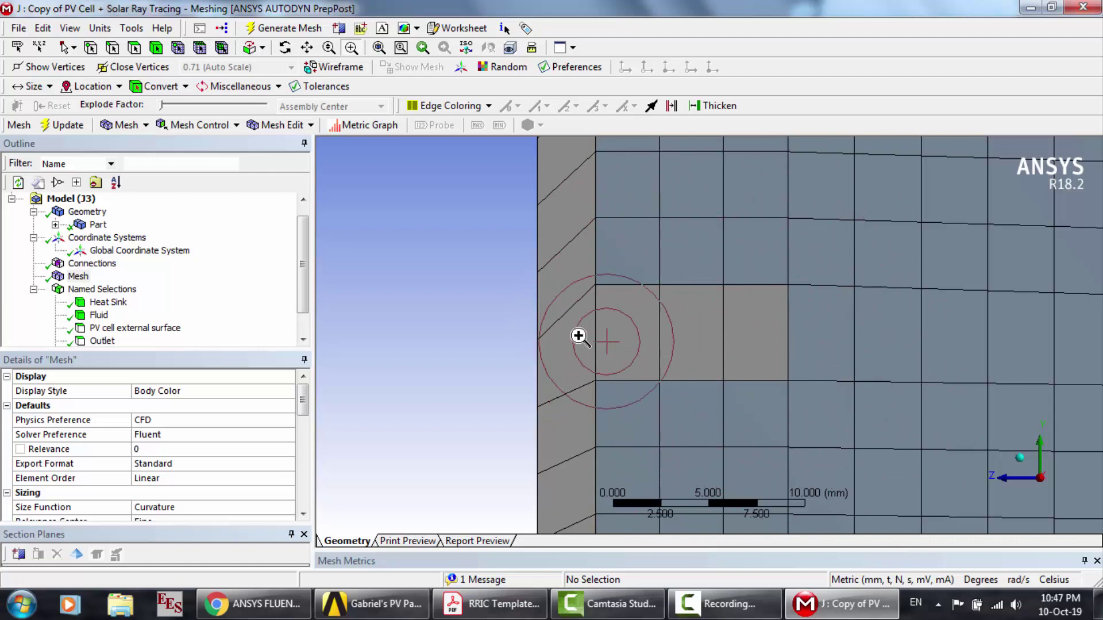
{"action": "scroll", "coordinate": [642, 328], "scroll_direction": "down", "scroll_amount": 10}
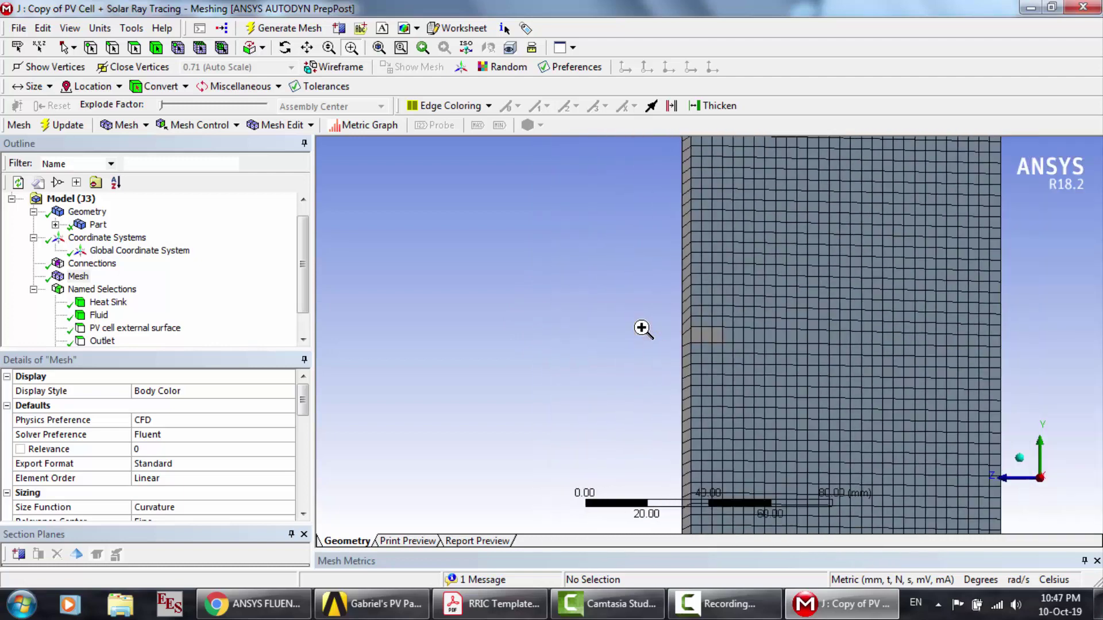
{"action": "scroll", "coordinate": [642, 328], "scroll_direction": "down", "scroll_amount": 2}
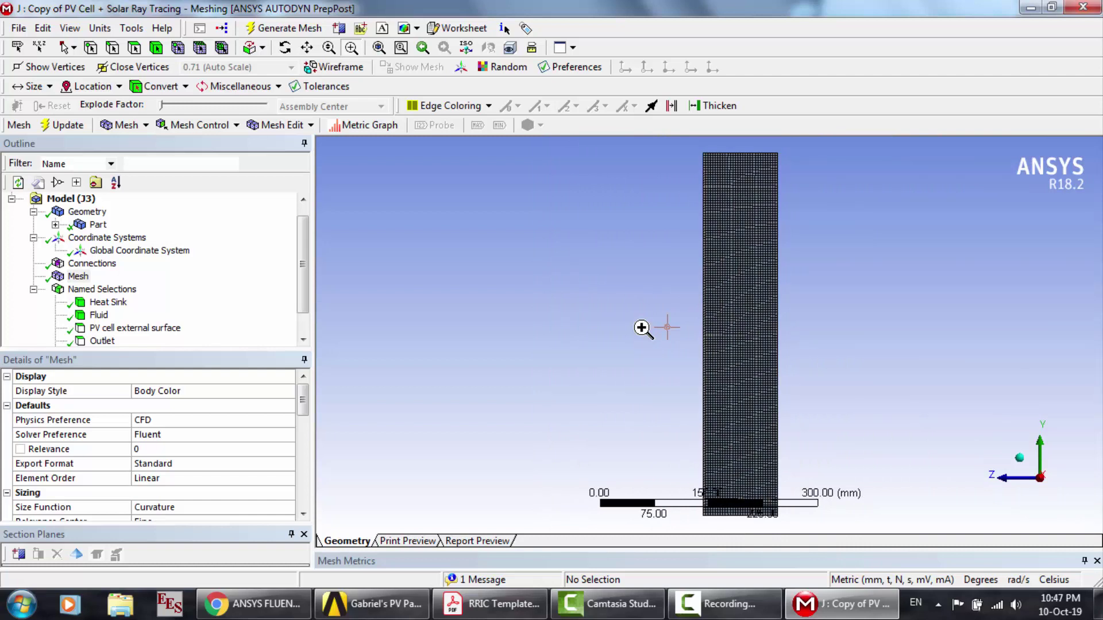
{"action": "left_click", "coordinate": [286, 48]}
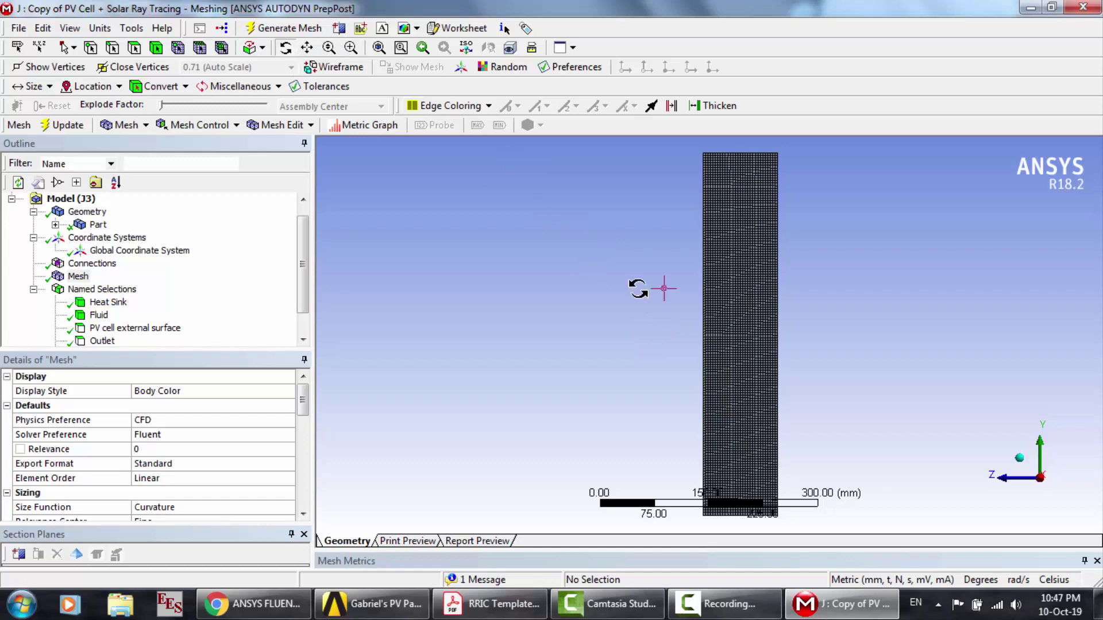
{"action": "left_click_drag", "start_coordinate": [664, 288], "coordinate": [726, 305]}
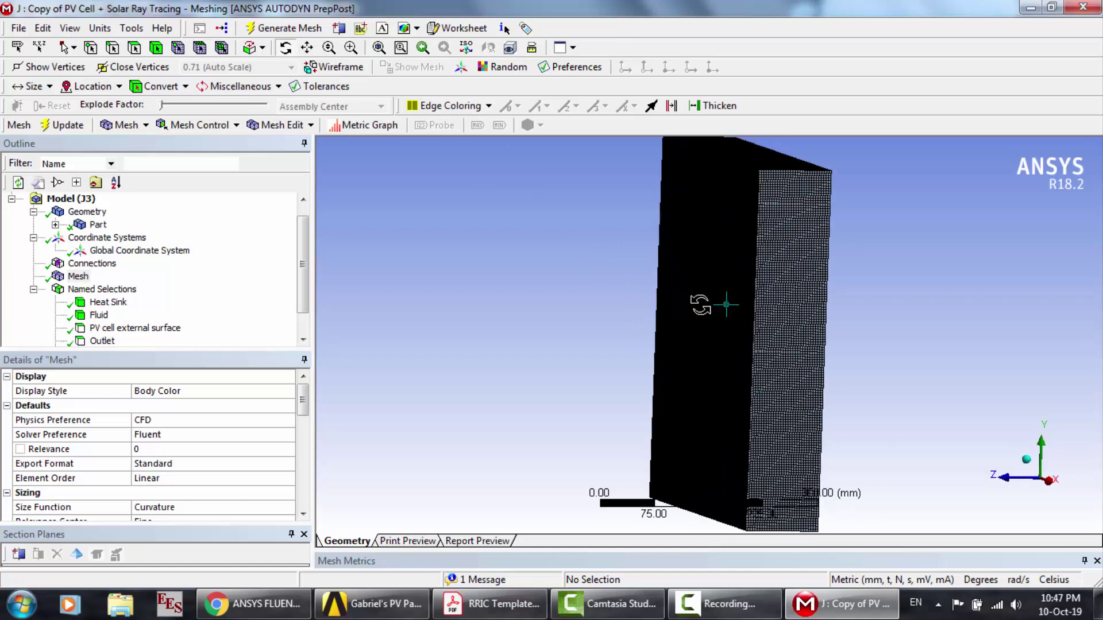
Step: Close the mesh editor and update the Mesh component of the "Copy of PV Cell + Solar Ray Tracing" system in Workbench
{"action": "left_click", "coordinate": [1083, 7]}
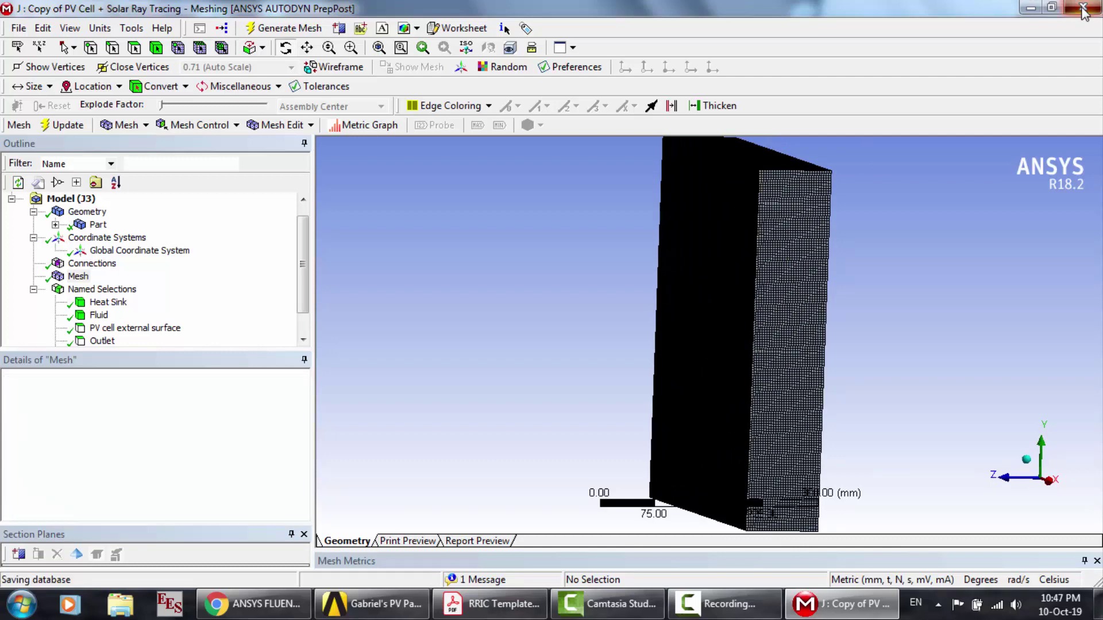
{"action": "left_click", "coordinate": [725, 604]}
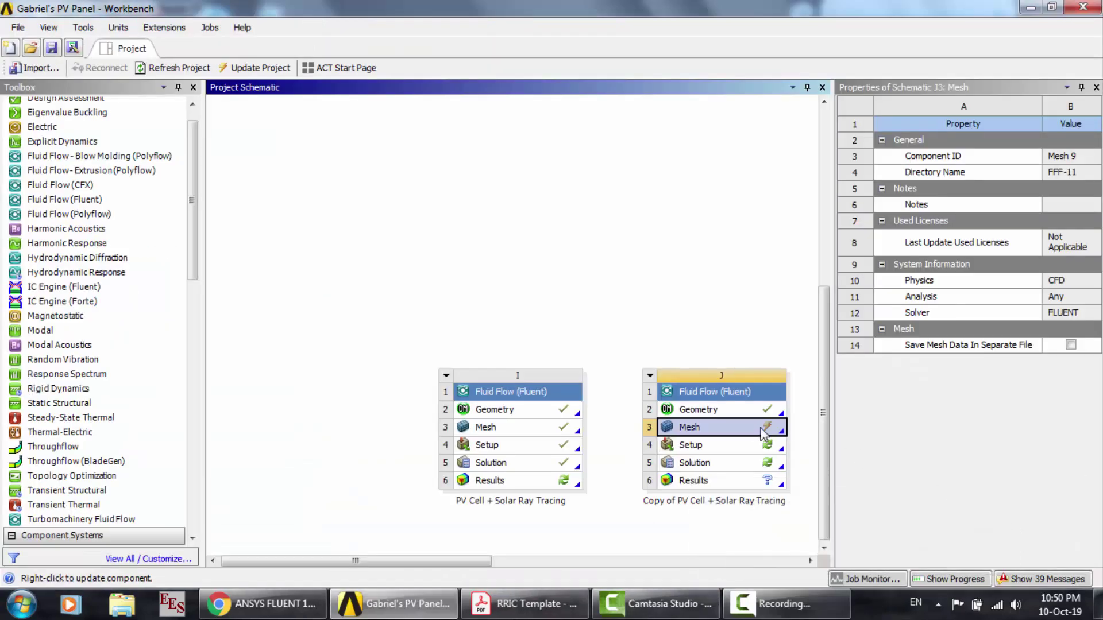
{"action": "right_click", "coordinate": [764, 433]}
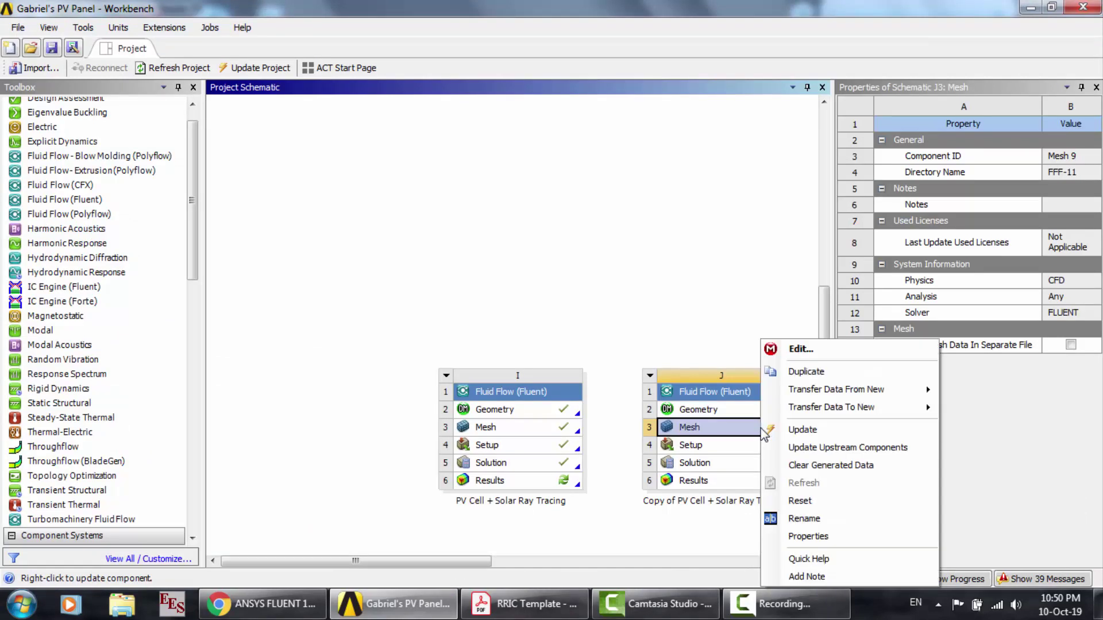
{"action": "left_click", "coordinate": [798, 426]}
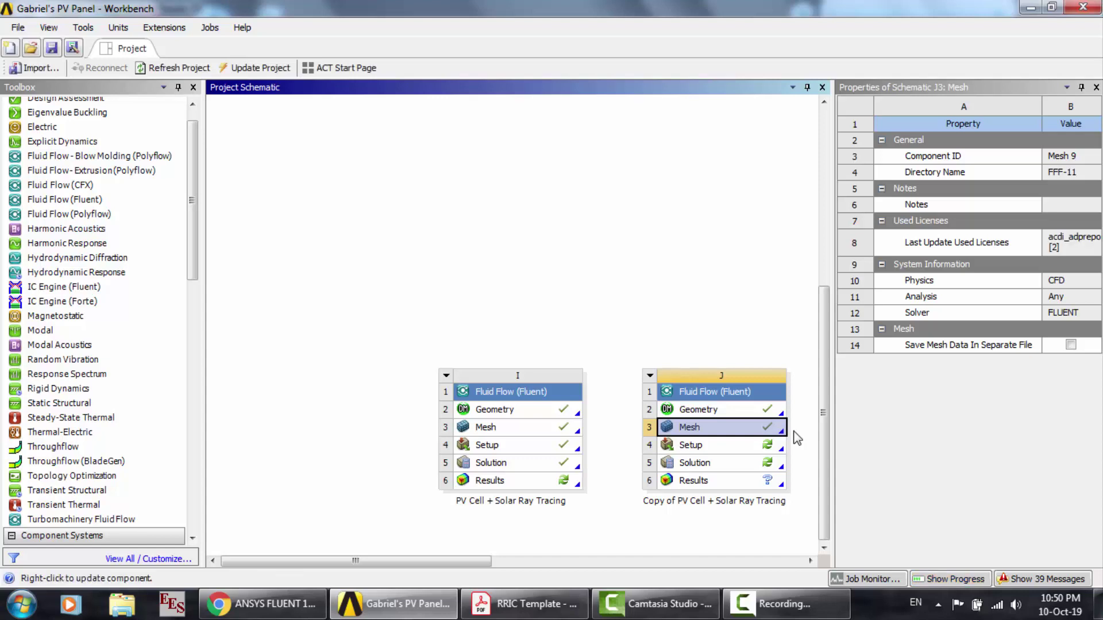
Step: Reset the Setup component of the "Copy of PV Cell + Solar Ray Tracing" system and open it to start the Fluent Launcher
{"action": "left_click", "coordinate": [746, 447]}
{"action": "right_click", "coordinate": [744, 447]}
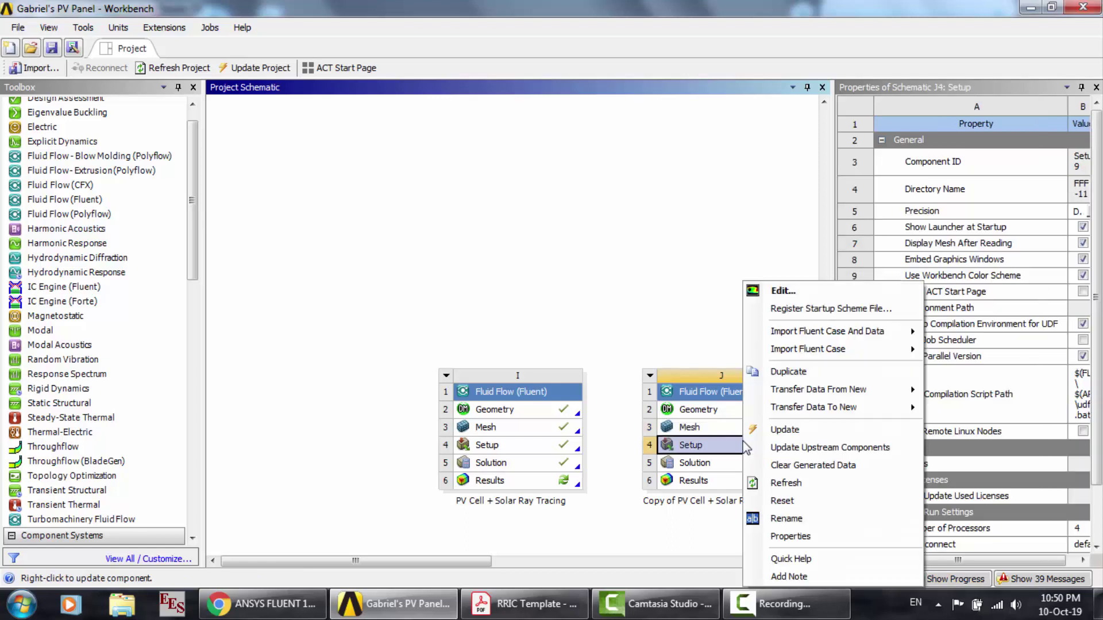
{"action": "left_click", "coordinate": [777, 503]}
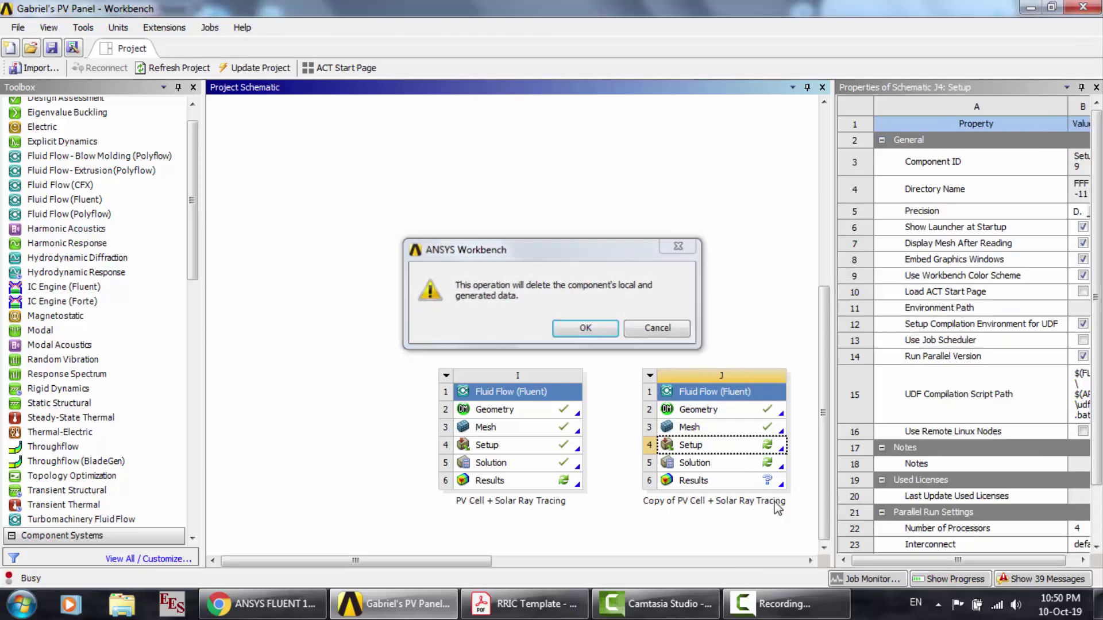
{"action": "key", "text": "Return"}
{"action": "double_click", "coordinate": [748, 447]}
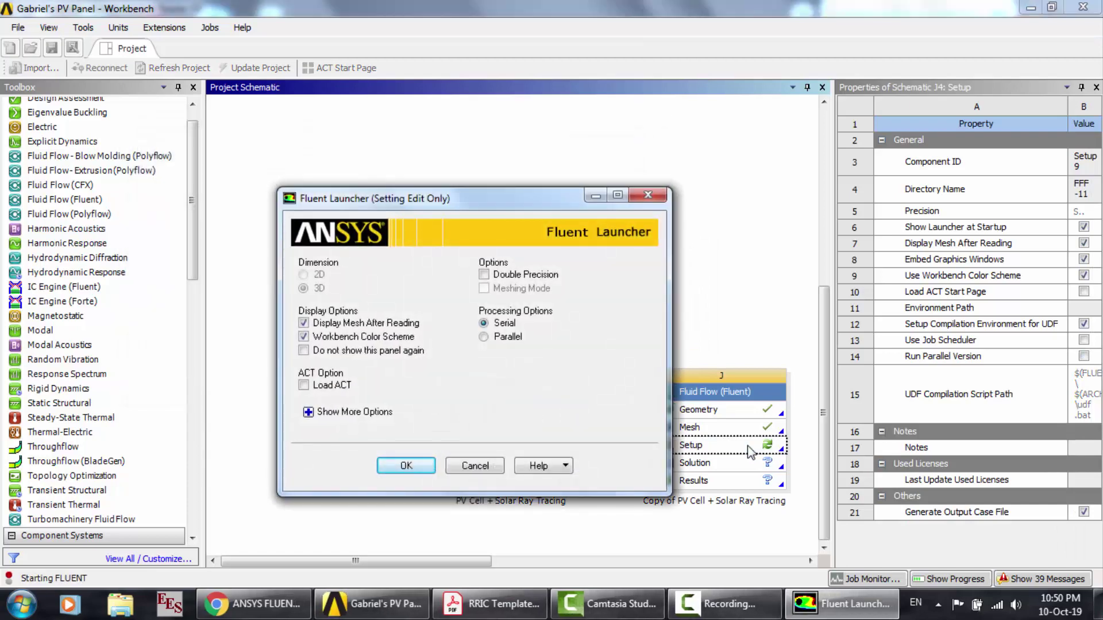
Step: Start Fluent in double precision with parallel processing on the local machine, using 4 processes and 1 GPGPU per machine
{"action": "left_click", "coordinate": [501, 274]}
{"action": "left_click", "coordinate": [508, 337]}
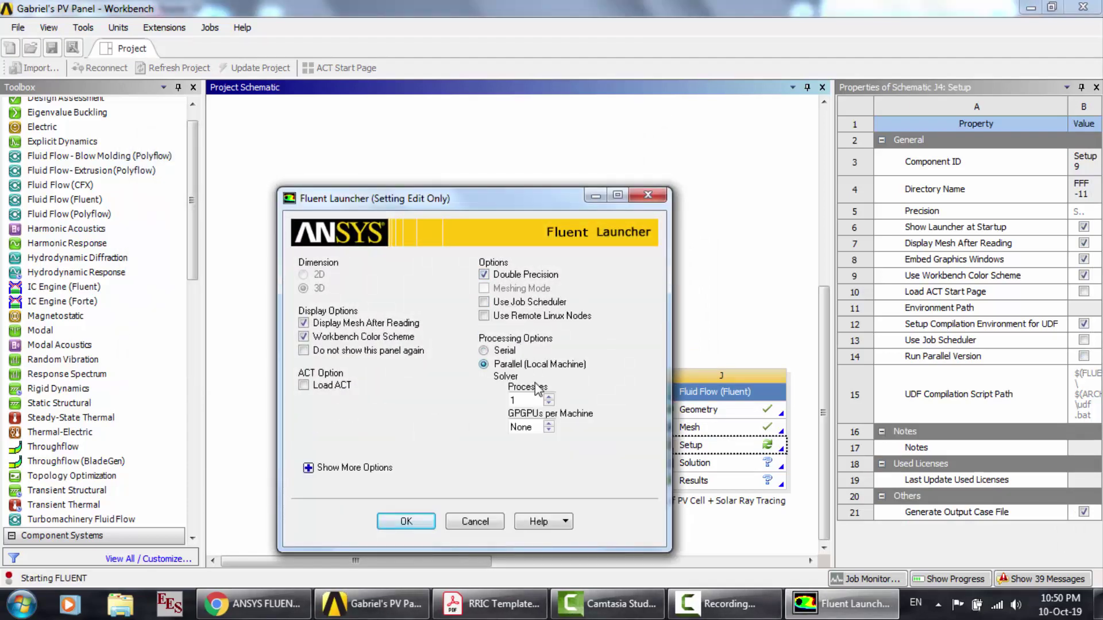
{"action": "left_click", "coordinate": [549, 423]}
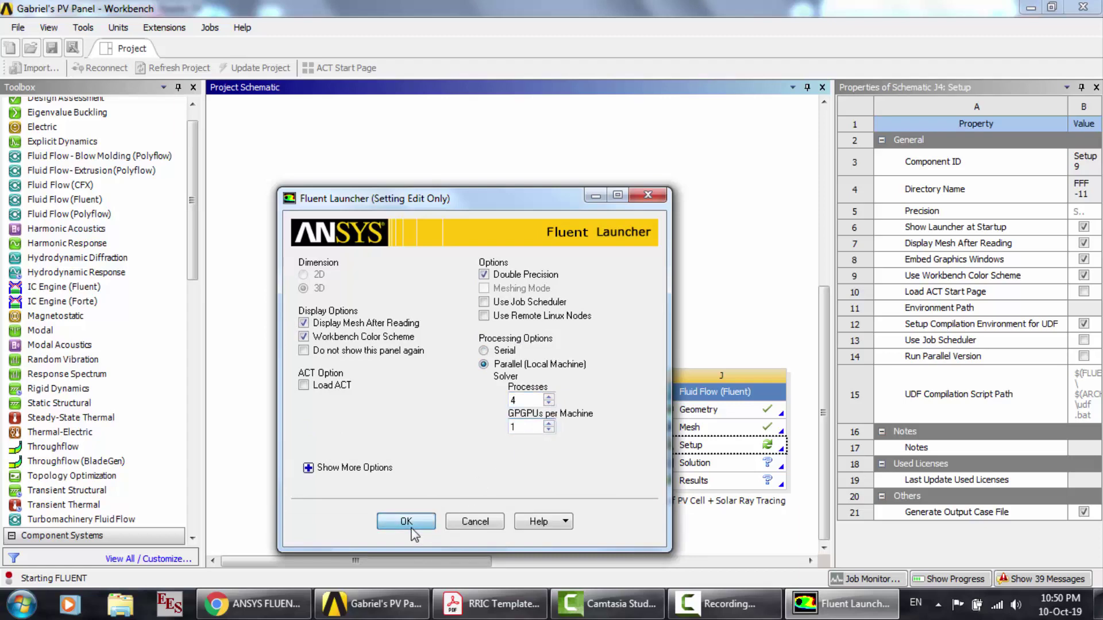
{"action": "left_click", "coordinate": [411, 528]}
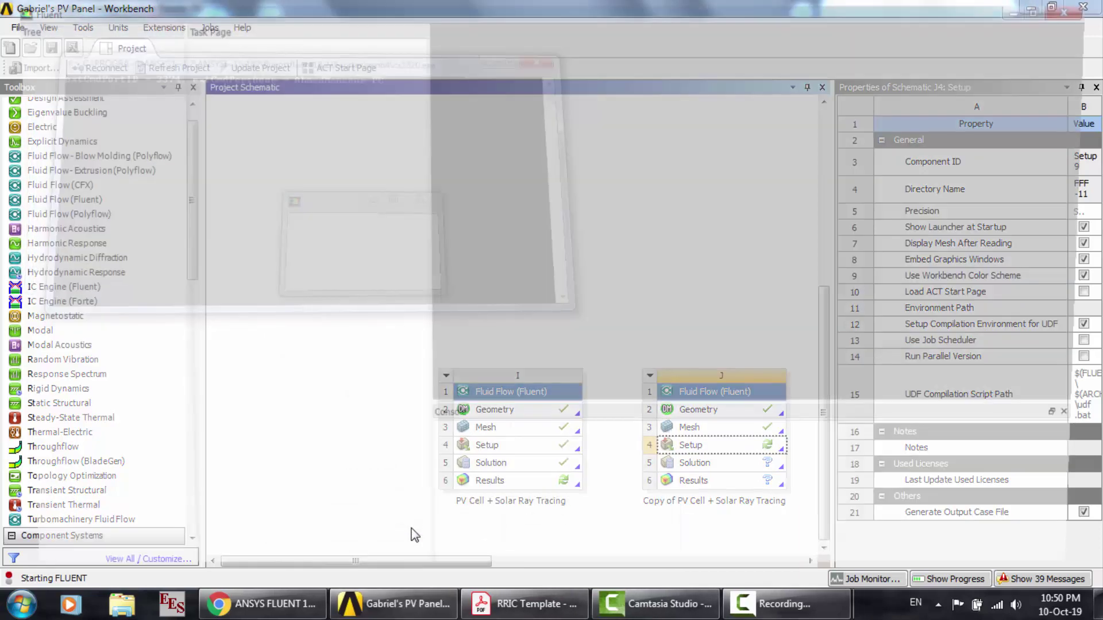
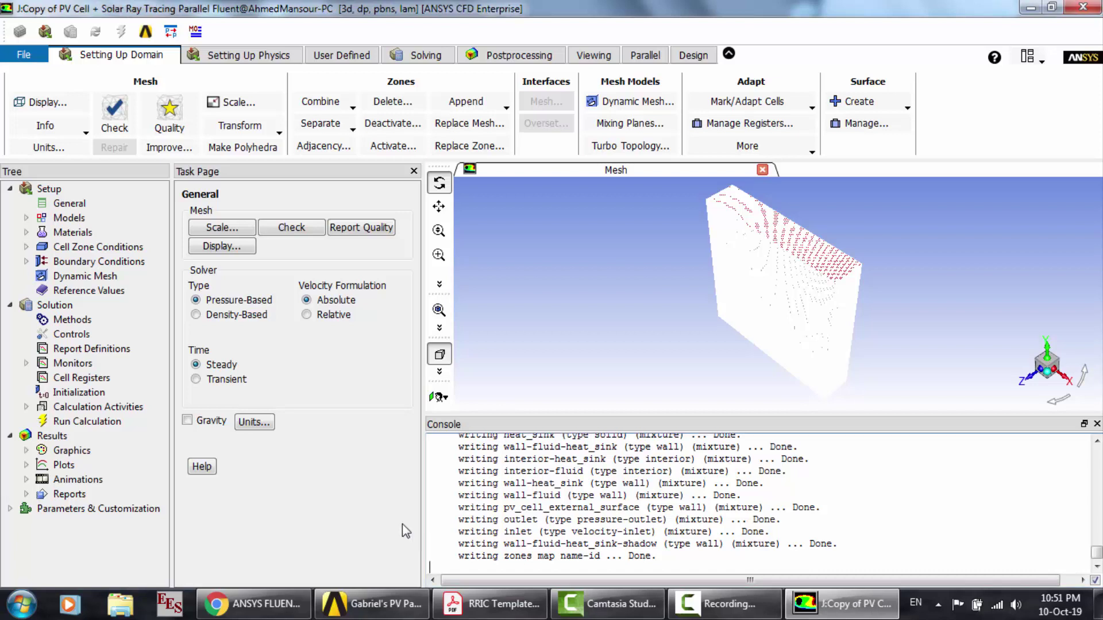
Step: Enable gravity and set the gravitational acceleration in Y to -9.81 m/s2
{"action": "left_click", "coordinate": [187, 420]}
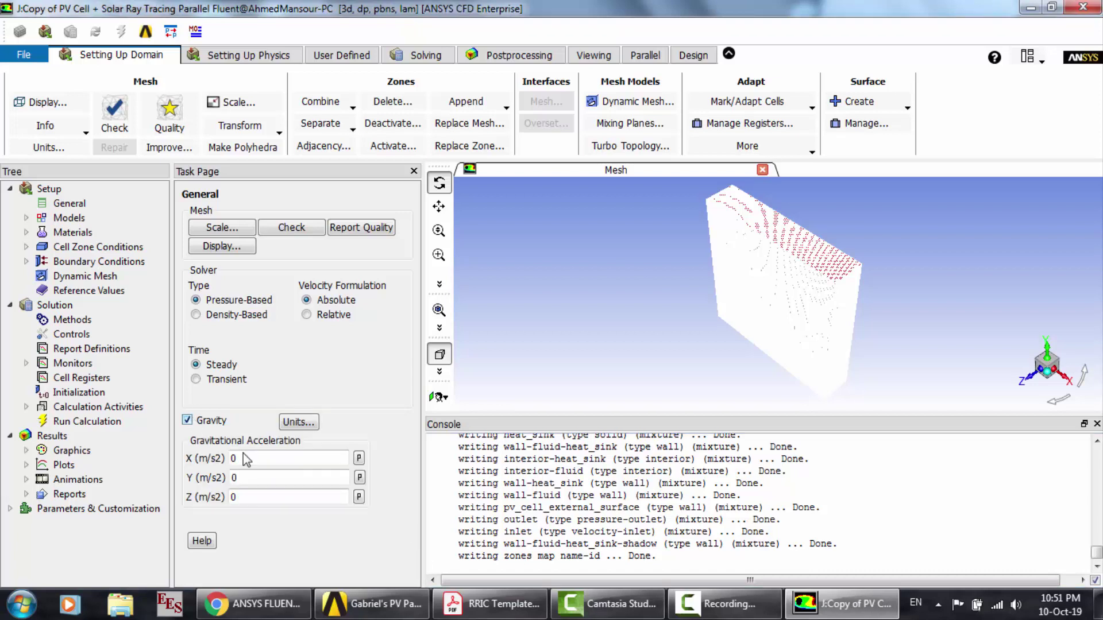
{"action": "left_click", "coordinate": [201, 481]}
{"action": "type", "text": "-"}
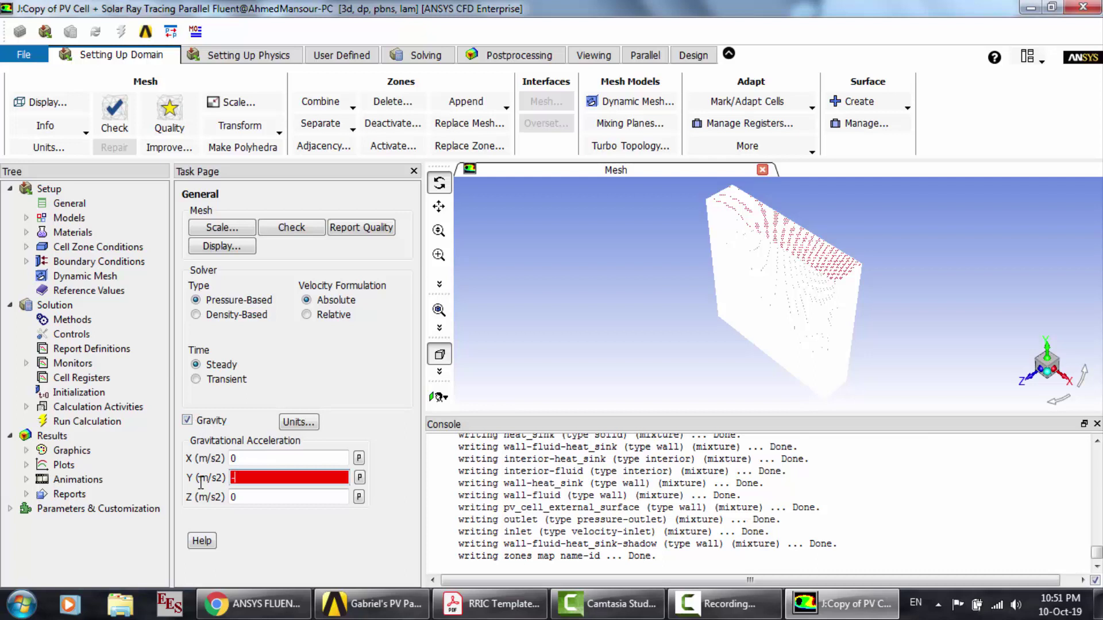
{"action": "type", "text": "9.81"}
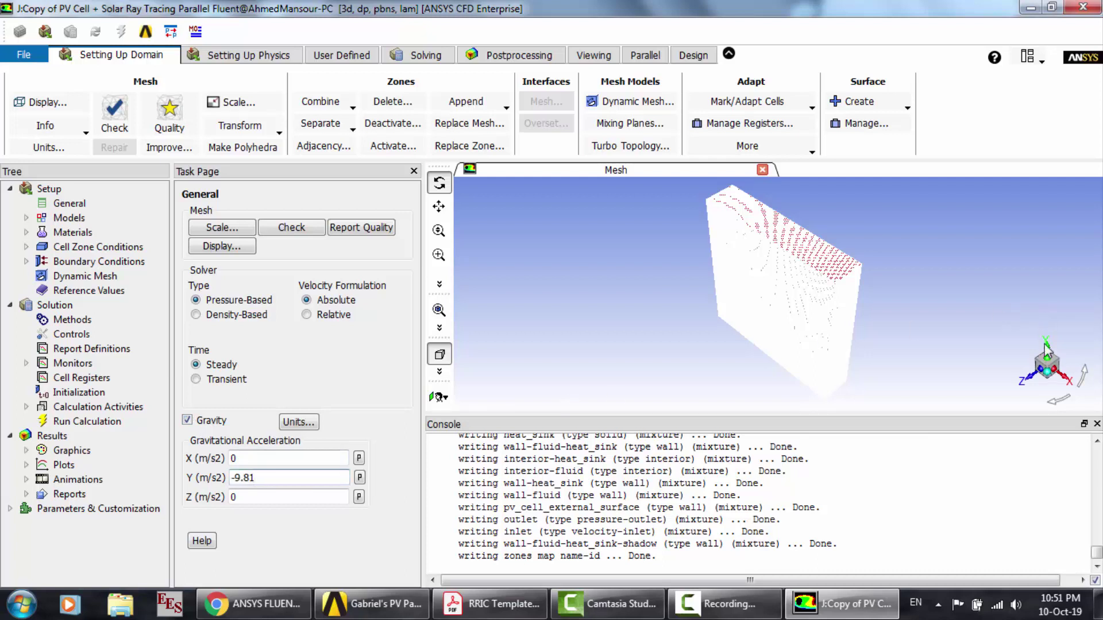
Step: Turn on the energy equation in the models
{"action": "left_click", "coordinate": [27, 218]}
{"action": "left_click", "coordinate": [90, 248]}
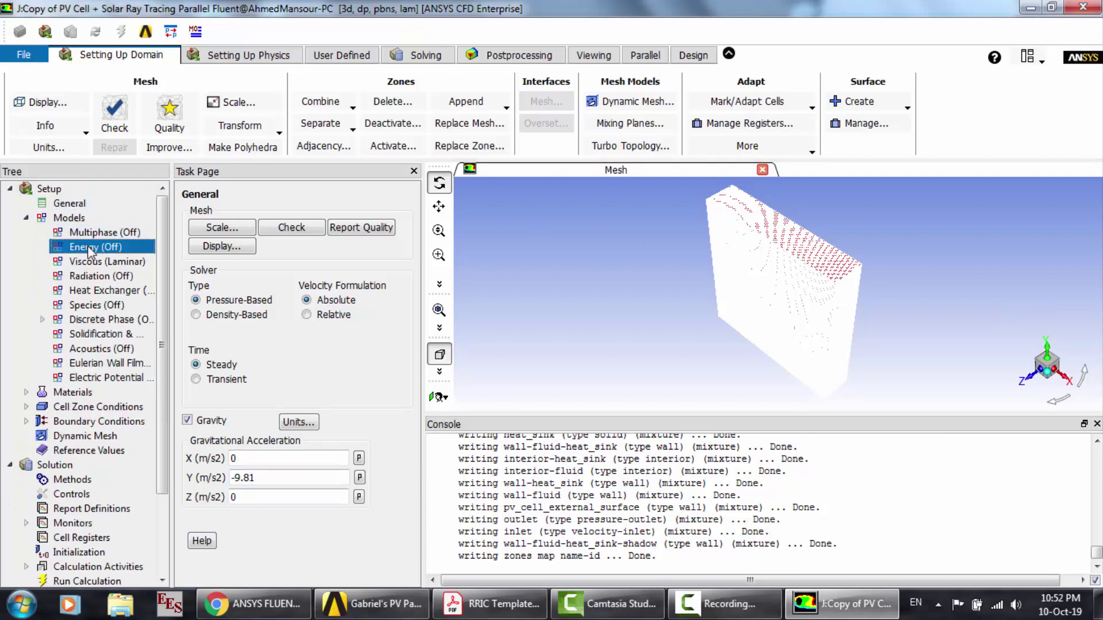
{"action": "double_click", "coordinate": [89, 248]}
{"action": "left_click", "coordinate": [219, 355]}
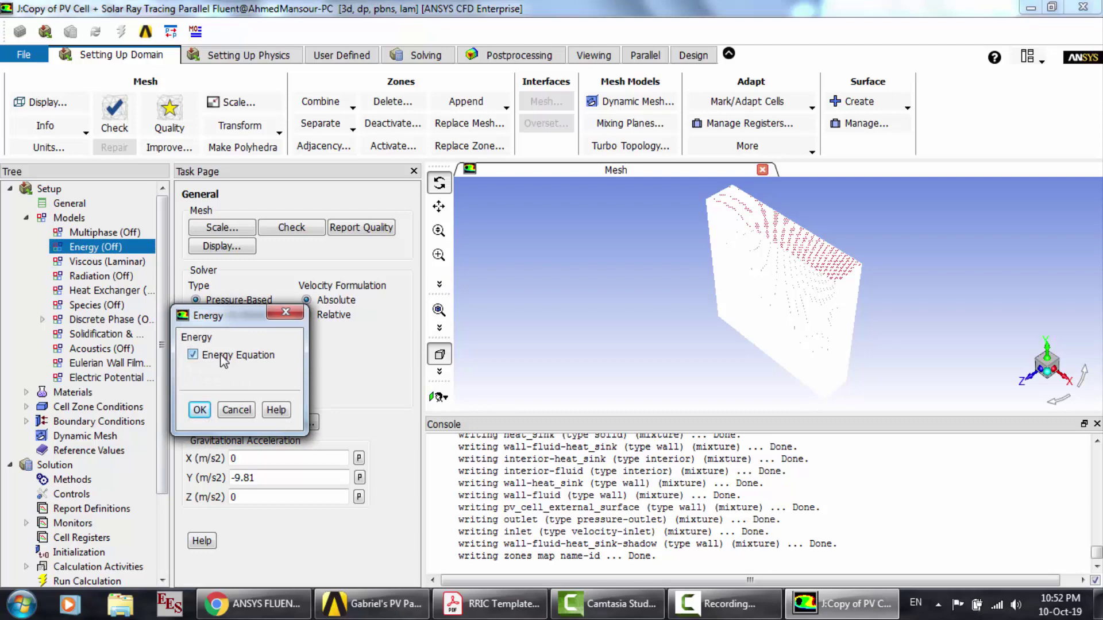
{"action": "left_click", "coordinate": [199, 410]}
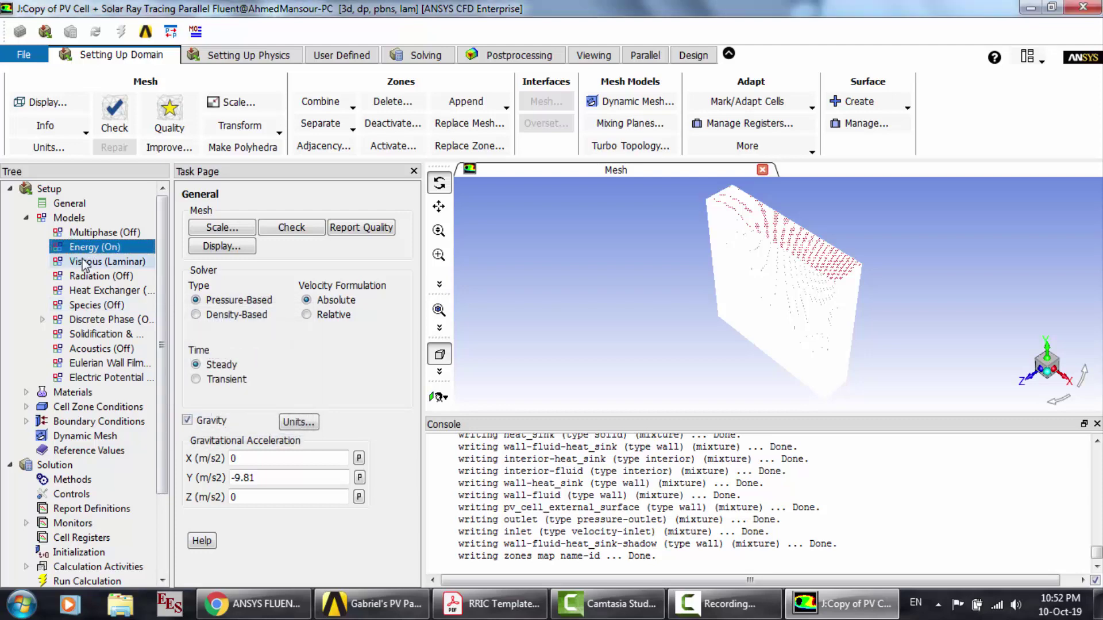
Step: Set the viscous model to k-epsilon (2 eqn) with the RNG variant and enable Full Buoyancy Effects
{"action": "left_click", "coordinate": [84, 262]}
{"action": "double_click", "coordinate": [85, 263]}
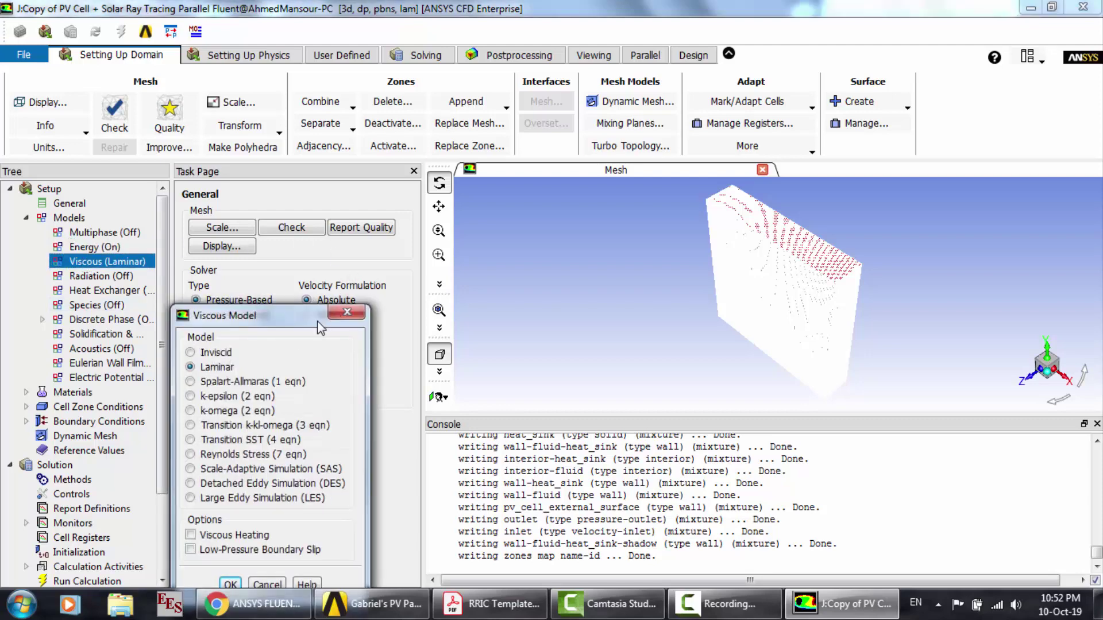
{"action": "left_click_drag", "start_coordinate": [396, 319], "coordinate": [405, 112]}
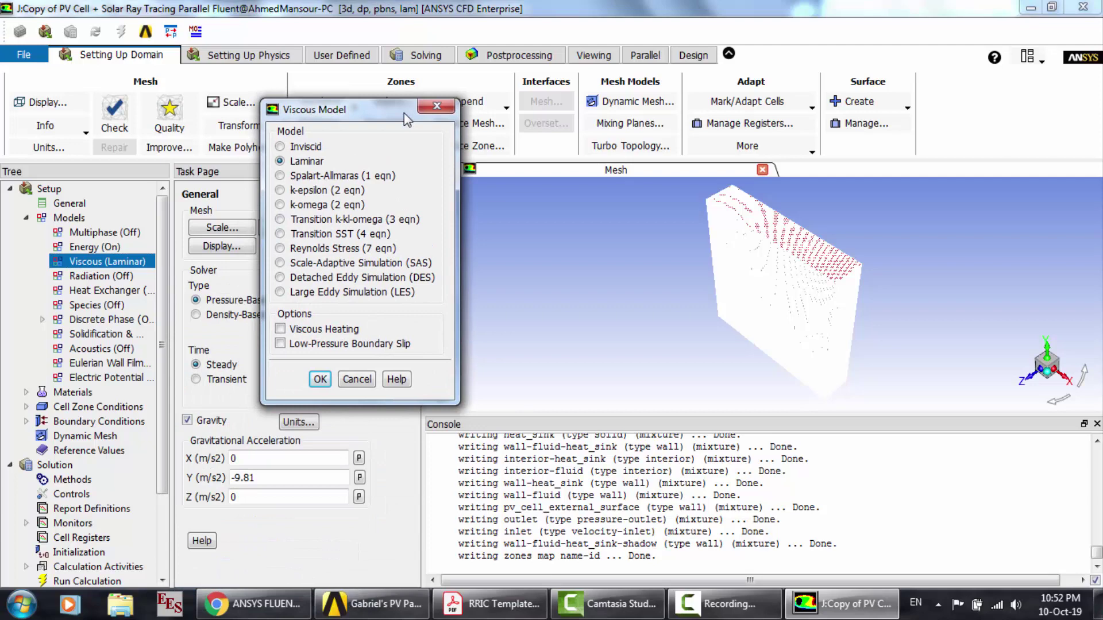
{"action": "left_click", "coordinate": [303, 190]}
{"action": "left_click", "coordinate": [303, 344]}
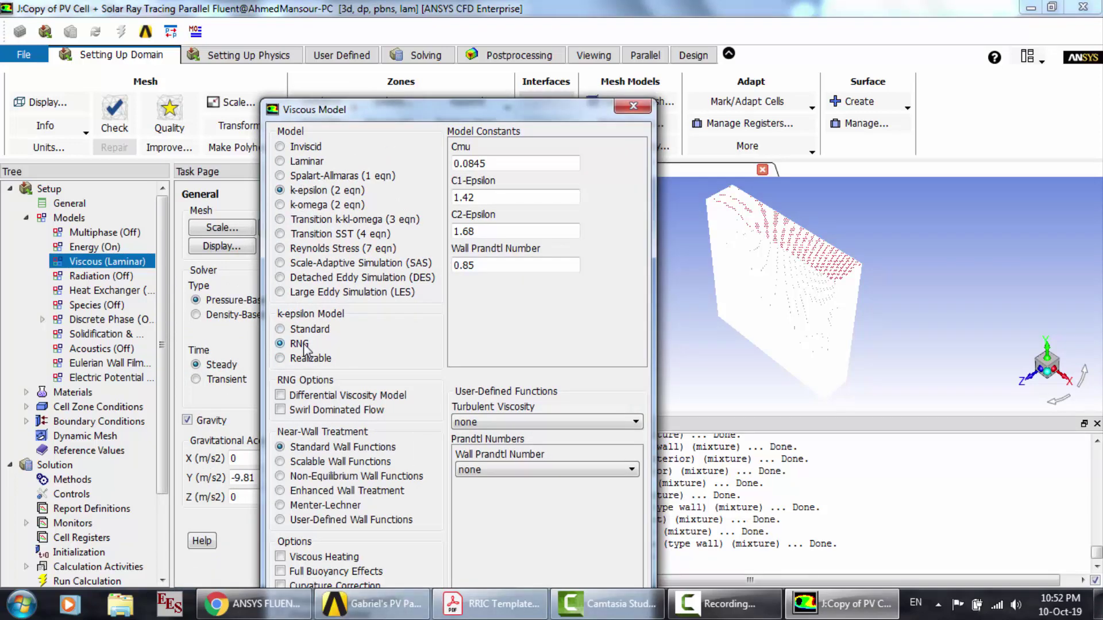
{"action": "left_click", "coordinate": [314, 571]}
{"action": "left_click_drag", "start_coordinate": [518, 109], "coordinate": [518, 29]}
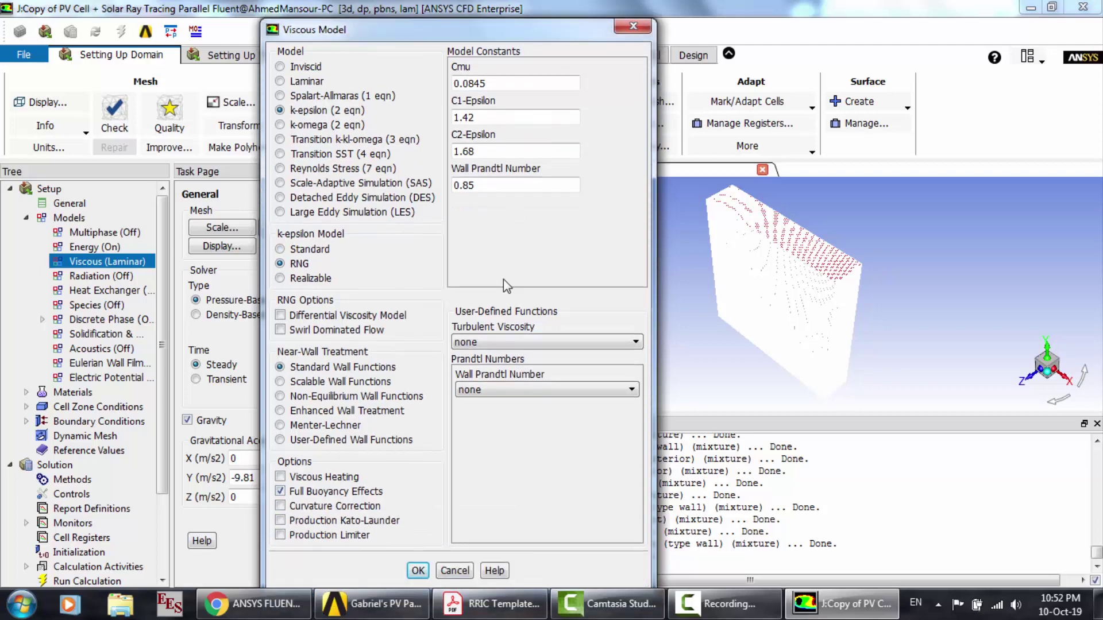
{"action": "left_click", "coordinate": [418, 571]}
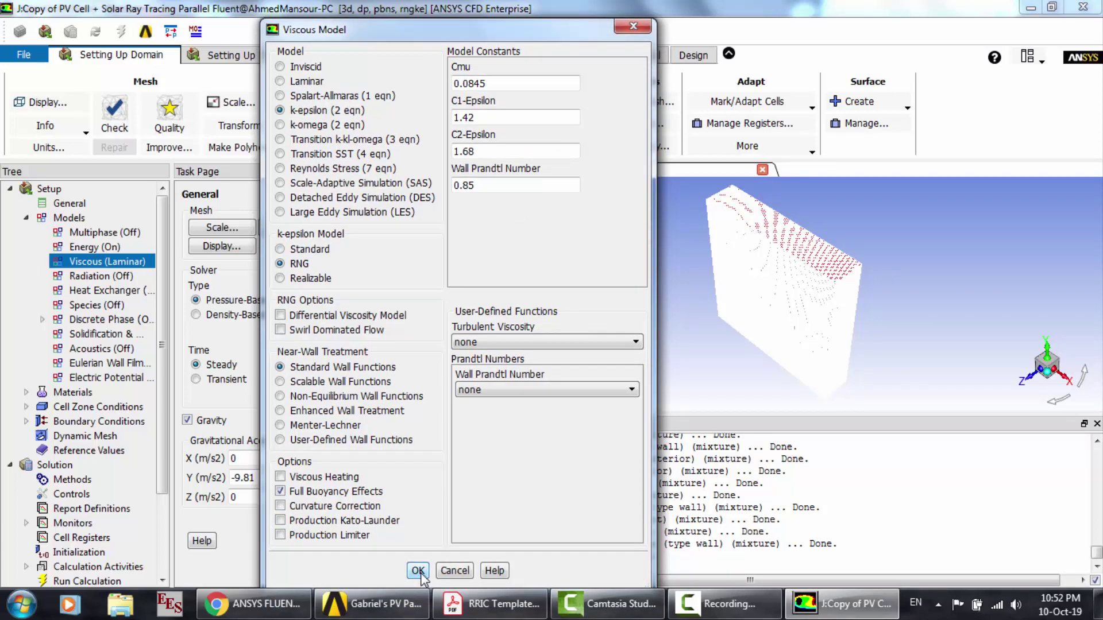
Step: Enable Solar Ray Tracing without the solar calculator's direction, with direct solar irradiation 500 W/m2 and diffuse solar irradiation 0 W/m2
{"action": "left_click", "coordinate": [92, 277]}
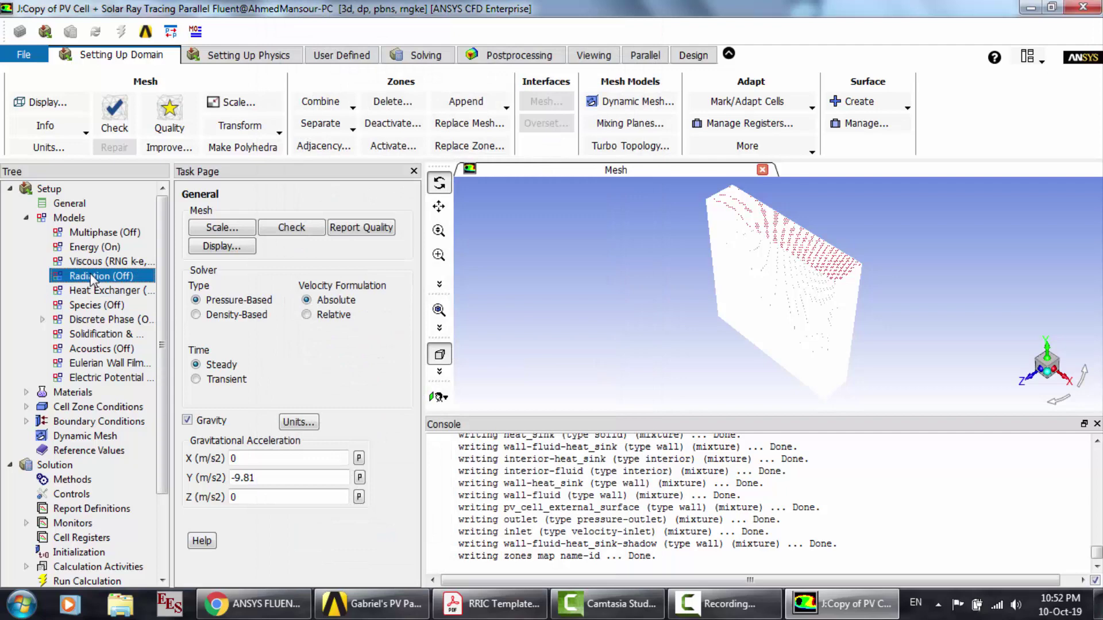
{"action": "double_click", "coordinate": [92, 277]}
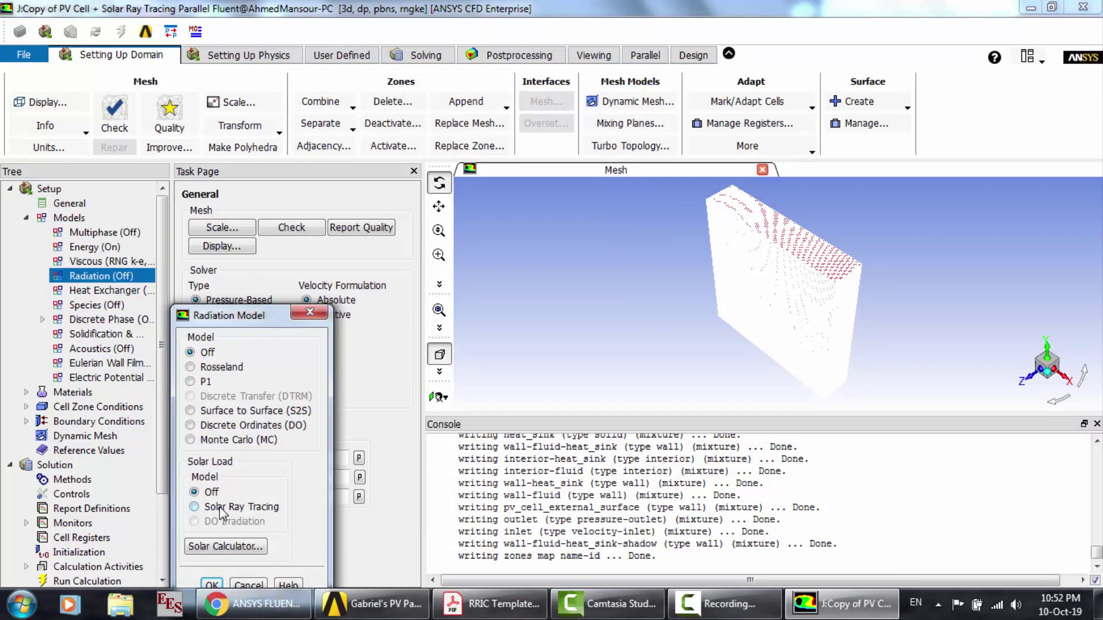
{"action": "left_click", "coordinate": [194, 507]}
{"action": "left_click_drag", "start_coordinate": [313, 311], "coordinate": [411, 102]}
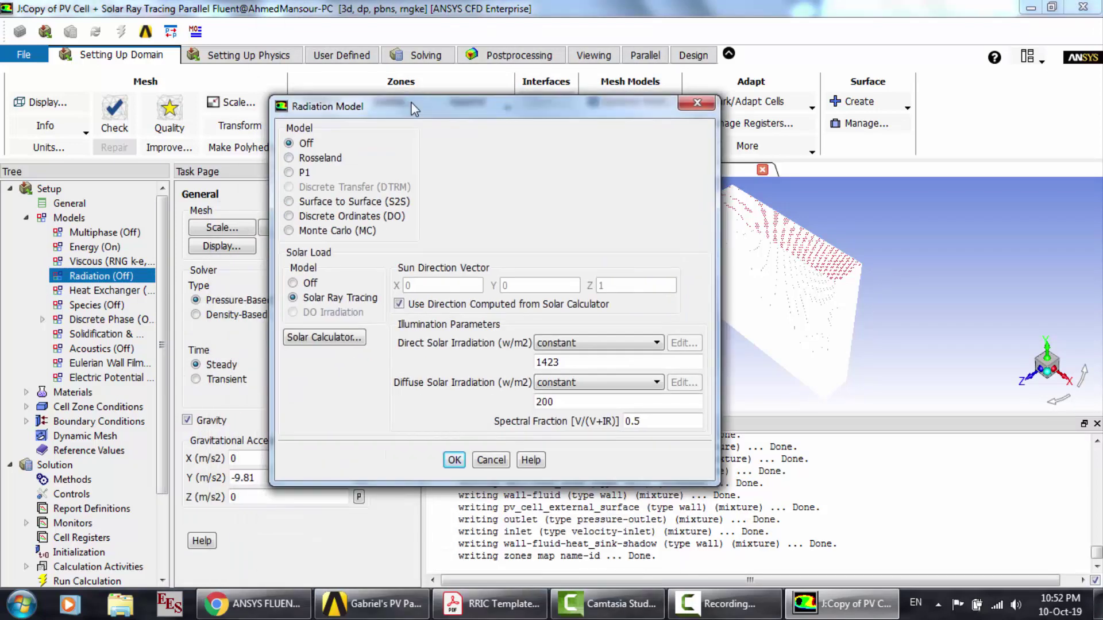
{"action": "left_click", "coordinate": [435, 307]}
{"action": "left_click", "coordinate": [586, 362]}
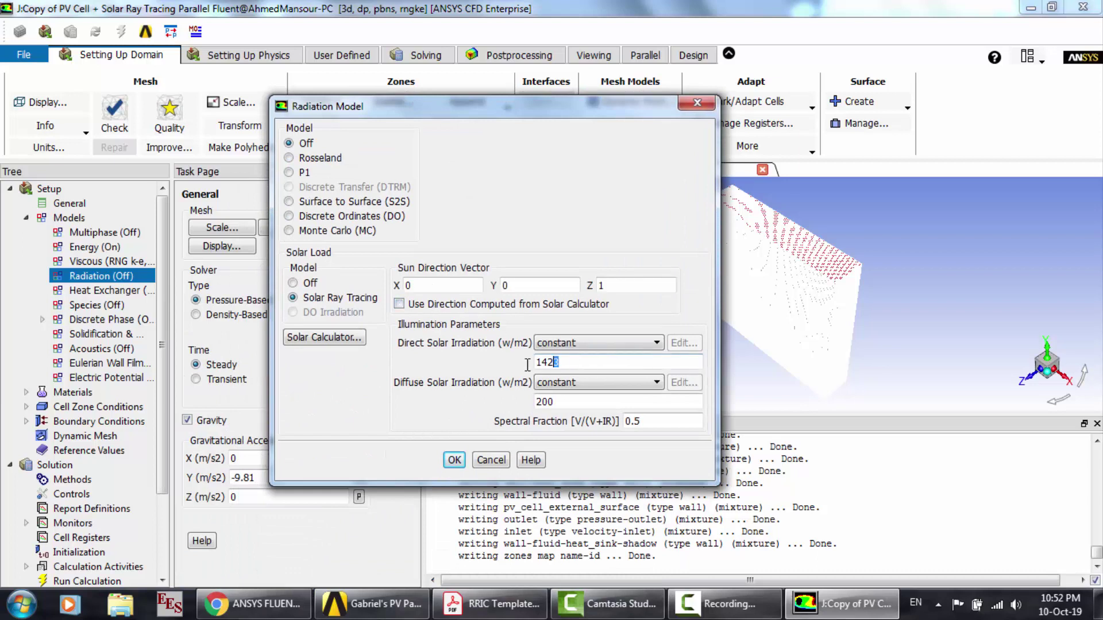
{"action": "left_click_drag", "start_coordinate": [561, 362], "coordinate": [505, 365]}
{"action": "type", "text": "500"}
{"action": "left_click_drag", "start_coordinate": [567, 402], "coordinate": [467, 396]}
{"action": "type", "text": "0"}
{"action": "left_click", "coordinate": [454, 460]}
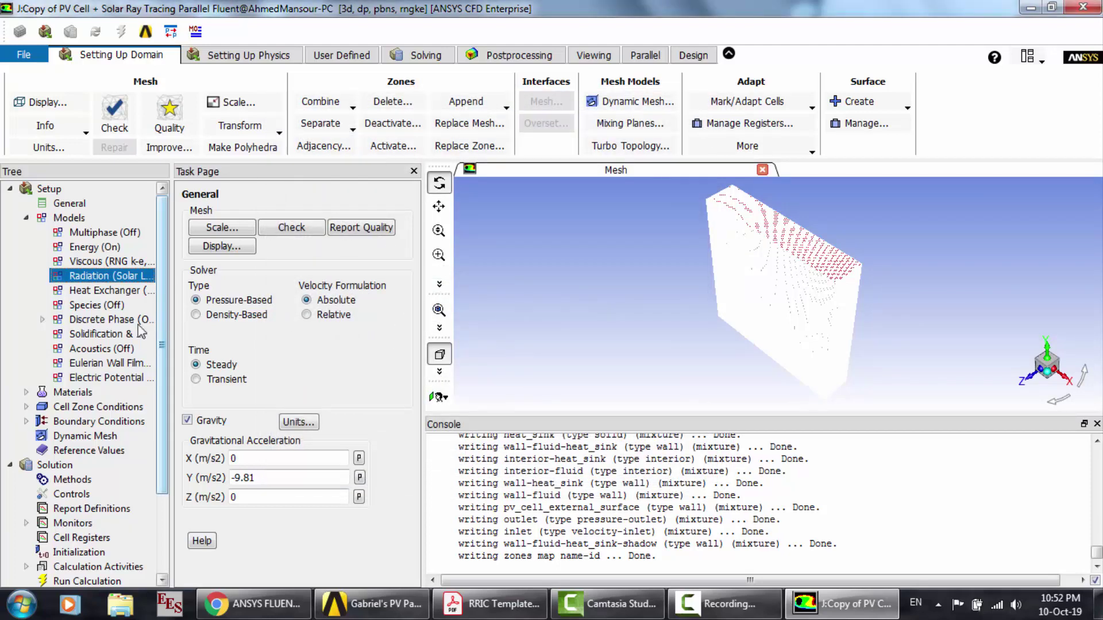
Step: Open the solid material aluminum for editing and enter the name pv-cell and the chemical formula pv
{"action": "left_click", "coordinate": [99, 351]}
{"action": "scroll", "coordinate": [99, 352], "scroll_direction": "down", "scroll_amount": 2}
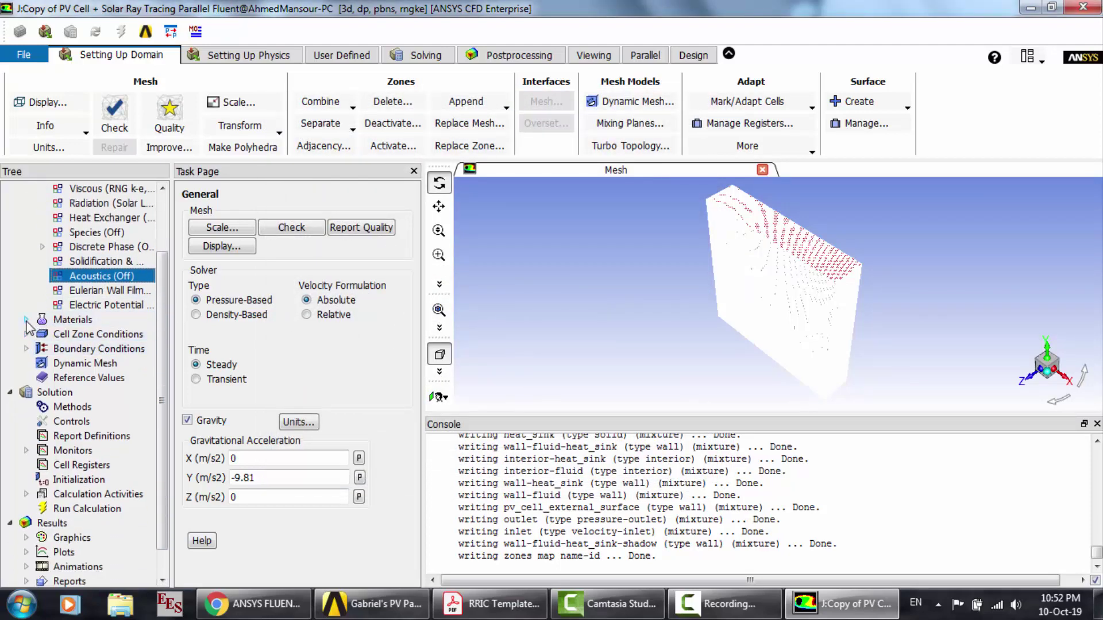
{"action": "left_click", "coordinate": [26, 320]}
{"action": "left_click", "coordinate": [42, 349]}
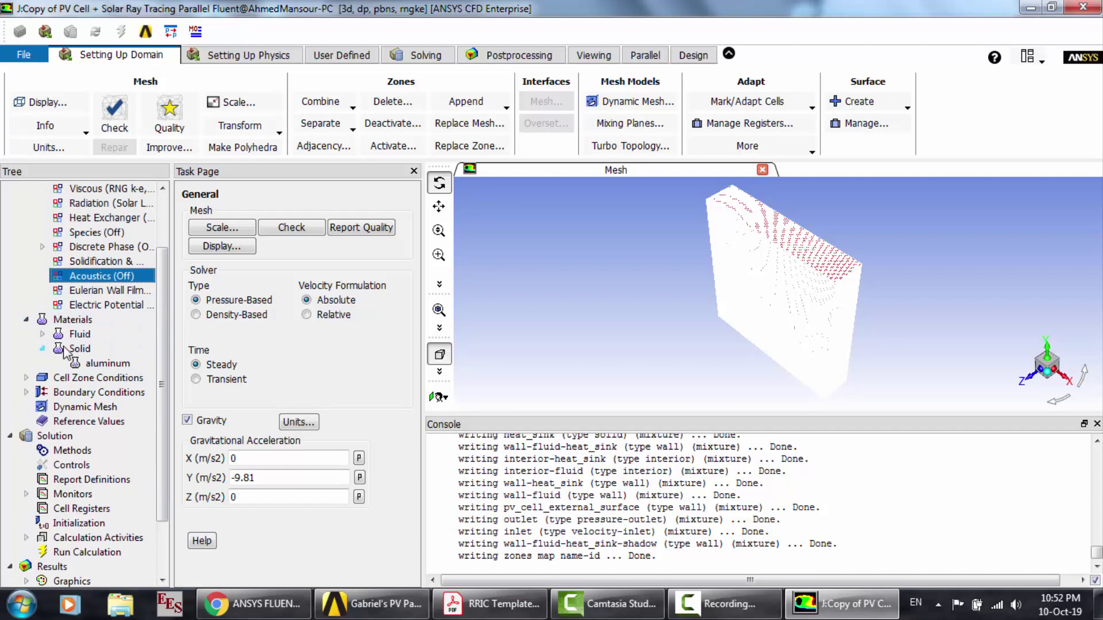
{"action": "left_click", "coordinate": [105, 364]}
{"action": "double_click", "coordinate": [103, 366]}
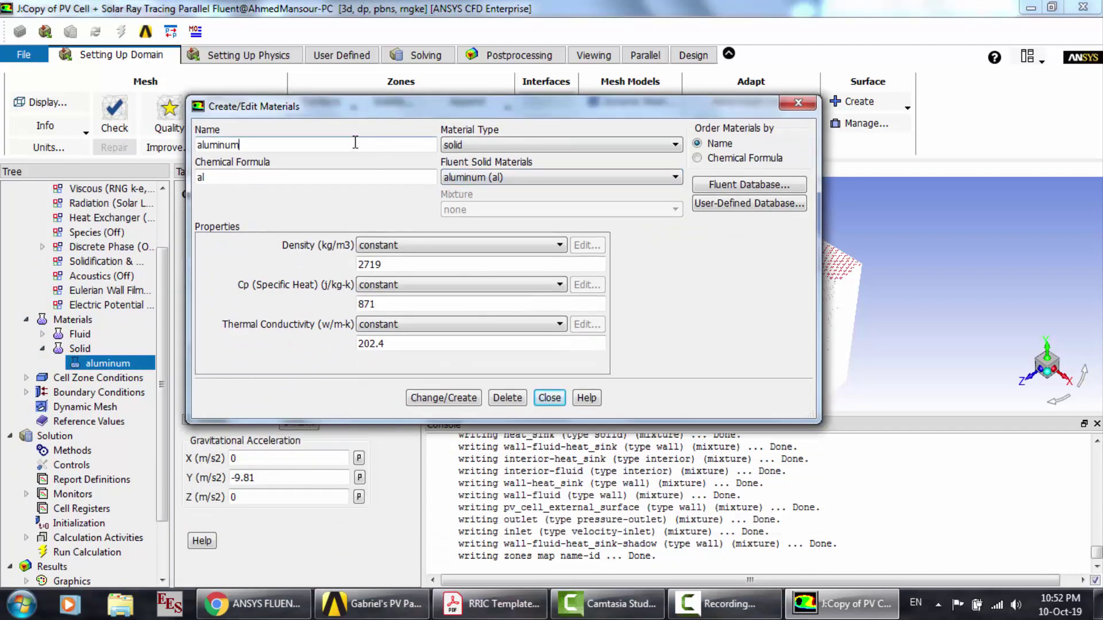
{"action": "double_click", "coordinate": [352, 144]}
{"action": "type", "text": "pv-cell"}
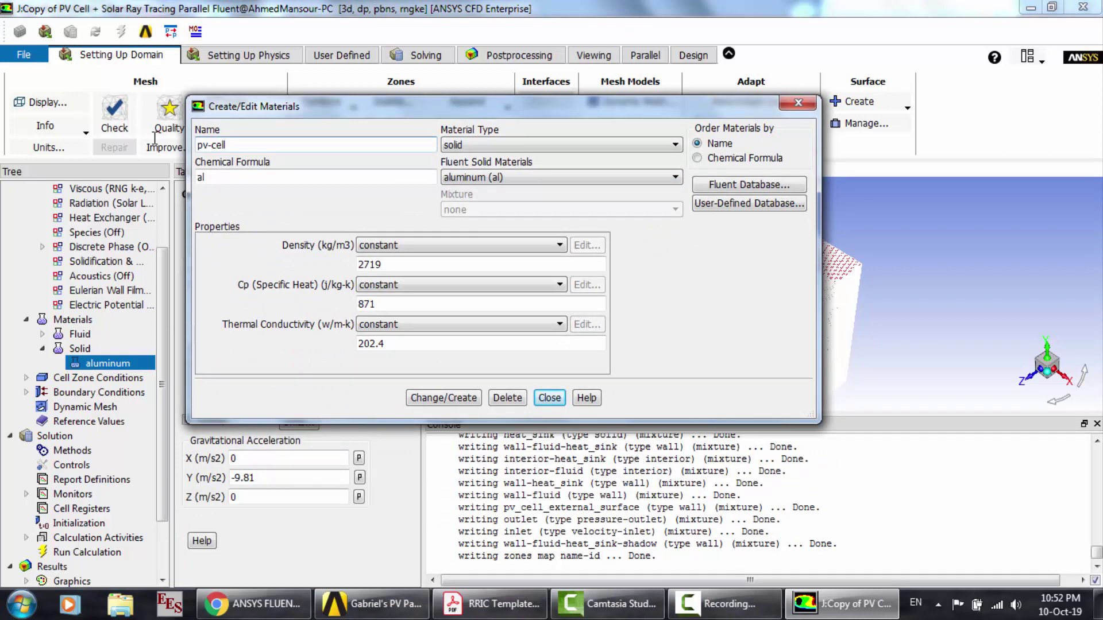
{"action": "left_click", "coordinate": [218, 178]}
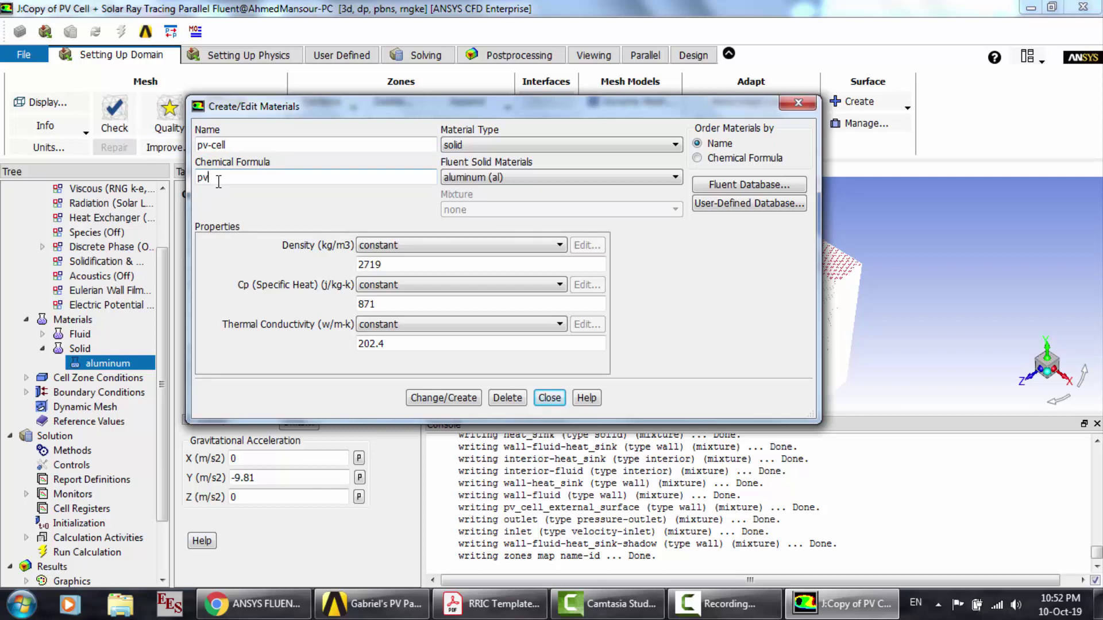
Step: Set the pv-cell material's density to 2330 kg/m3 and its specific heat to 677 J/kg-K
{"action": "left_click", "coordinate": [420, 263]}
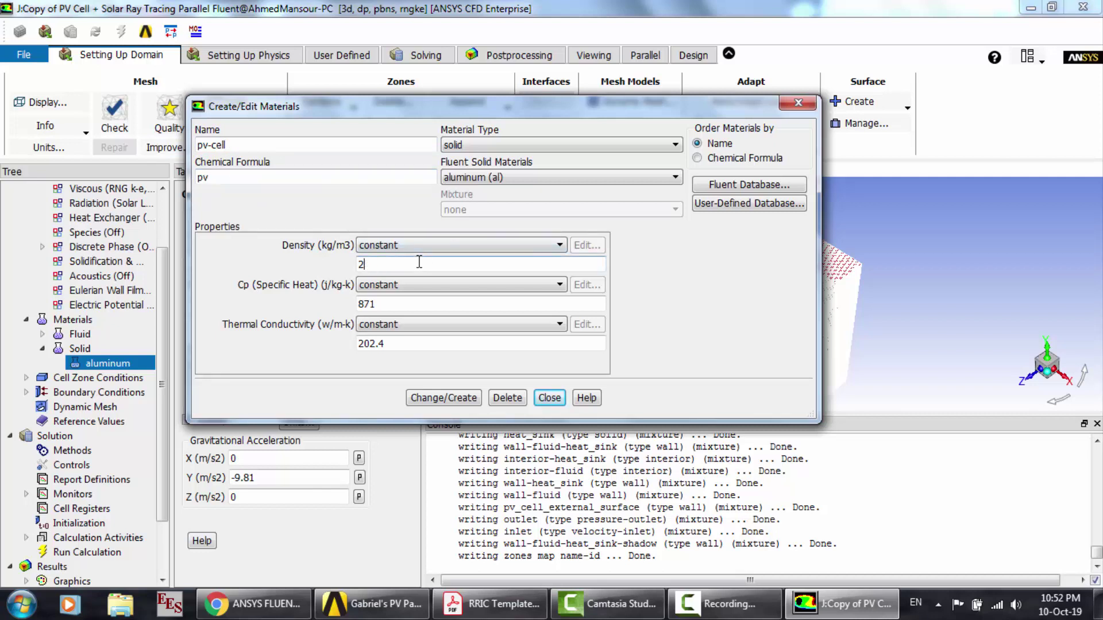
{"action": "left_click", "coordinate": [410, 305]}
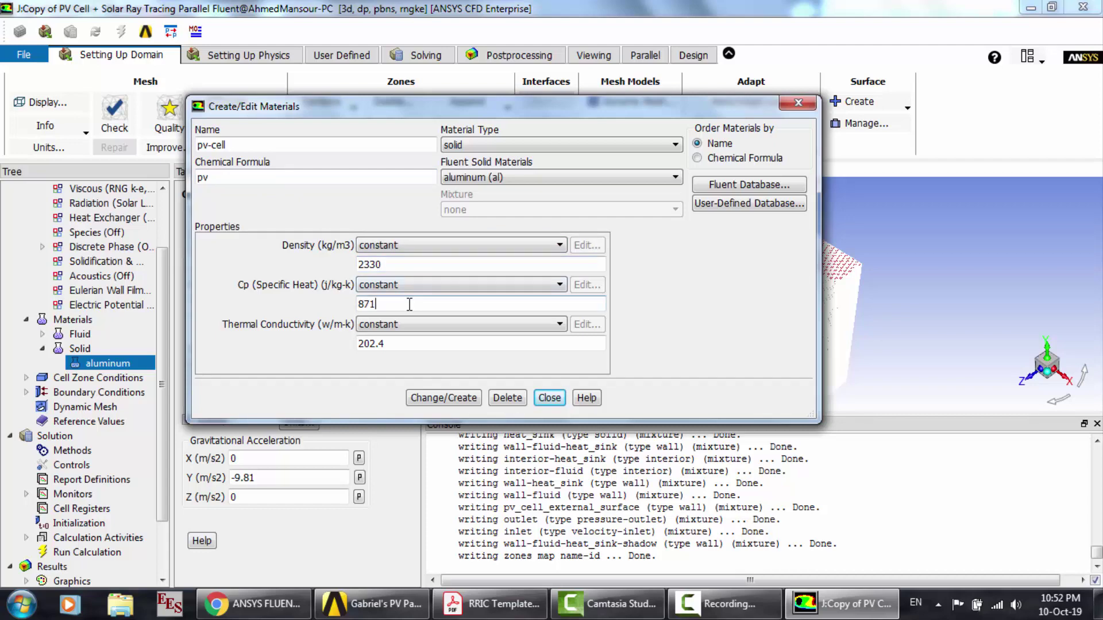
{"action": "key", "text": "BackSpace"}
{"action": "key", "text": "BackSpace"}
Step: Switch to the RRIC Template PDF in Acrobat Reader and look up the PV cell properties in Table 1
{"action": "left_click", "coordinate": [492, 604]}
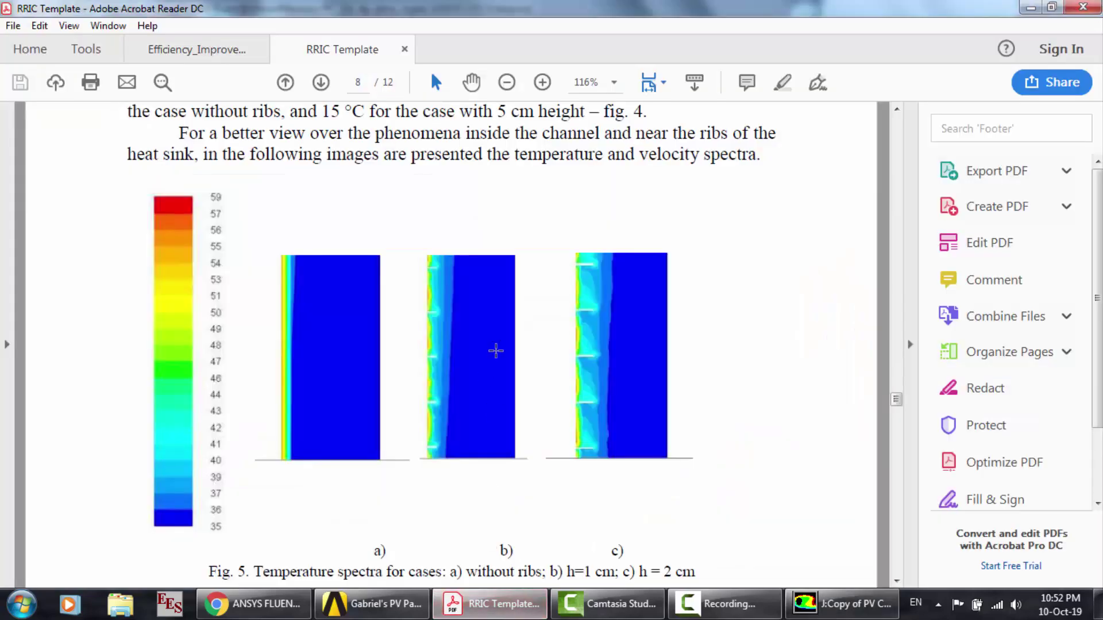
{"action": "scroll", "coordinate": [496, 350], "scroll_direction": "up", "scroll_amount": 15}
{"action": "scroll", "coordinate": [496, 351], "scroll_direction": "up", "scroll_amount": 20}
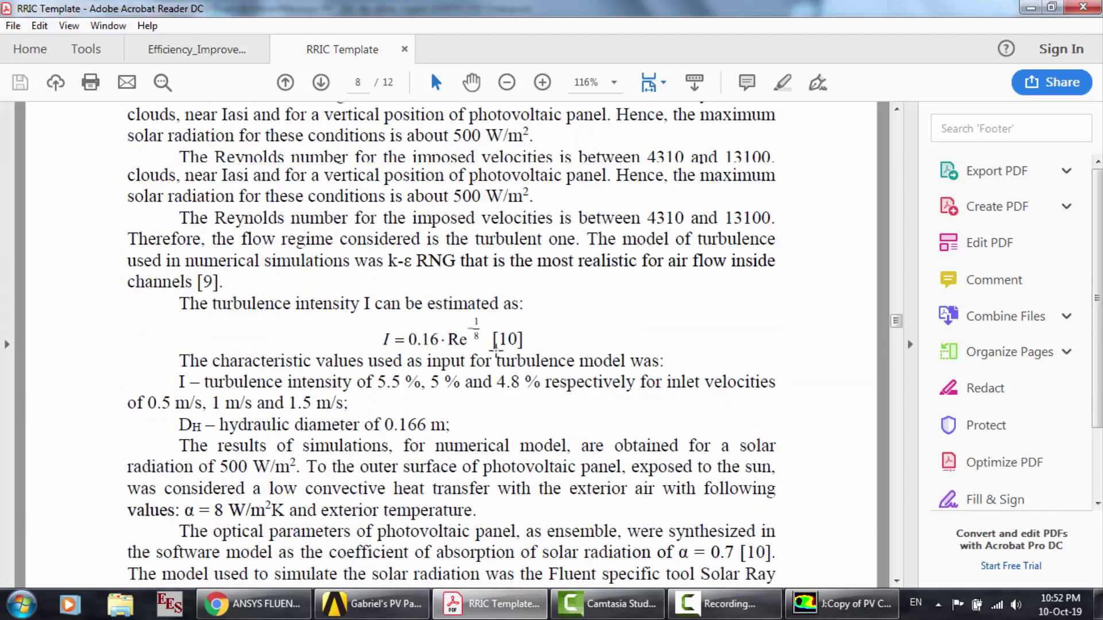
{"action": "scroll", "coordinate": [496, 351], "scroll_direction": "up", "scroll_amount": 12}
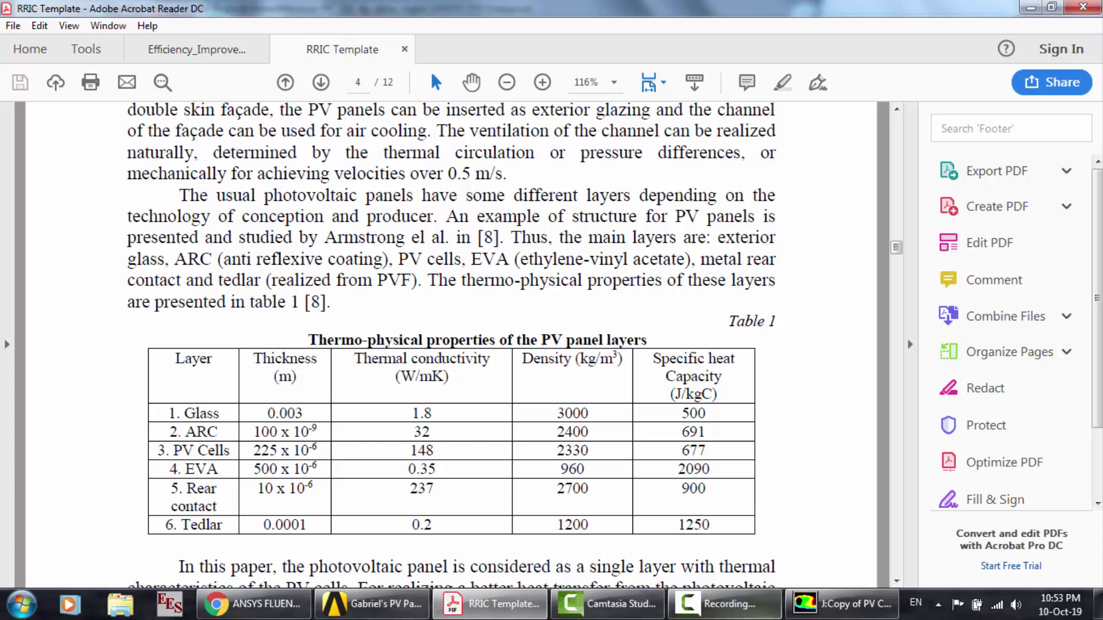
Step: Return to Fluent, set the thermal conductivity to 148 W/m-K, and create the pv-cell material without overwriting aluminum
{"action": "left_click", "coordinate": [842, 604]}
{"action": "left_click", "coordinate": [412, 343]}
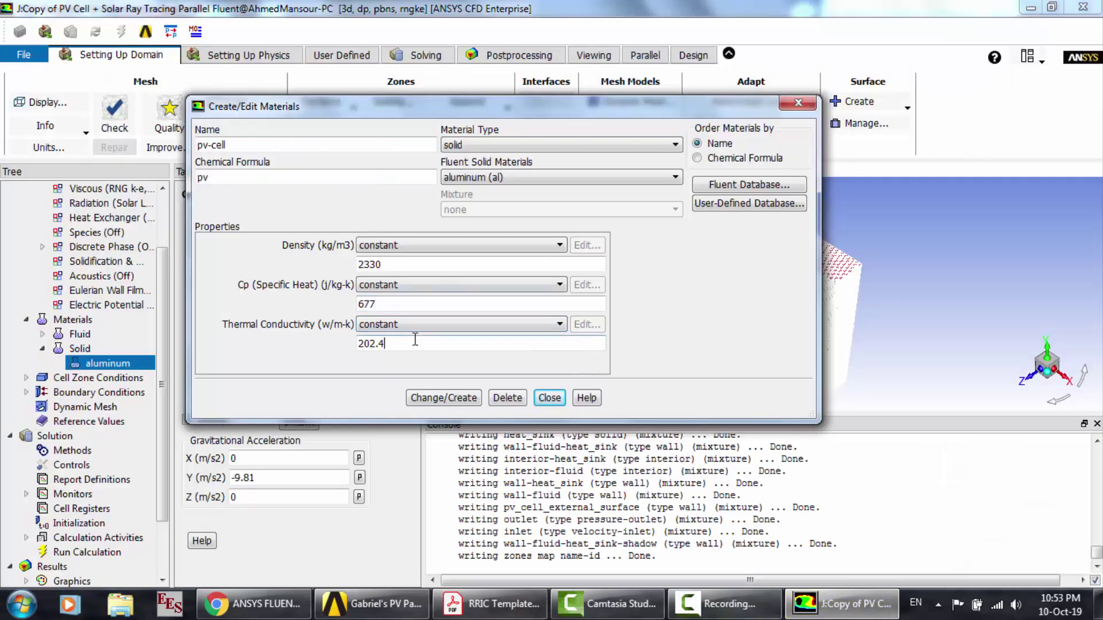
{"action": "key", "text": "BackSpace"}
{"action": "key", "text": "BackSpace"}
{"action": "key", "text": "BackSpace"}
{"action": "key", "text": "BackSpace"}
{"action": "key", "text": "BackSpace"}
{"action": "type", "text": "14"}
{"action": "left_click", "coordinate": [449, 398]}
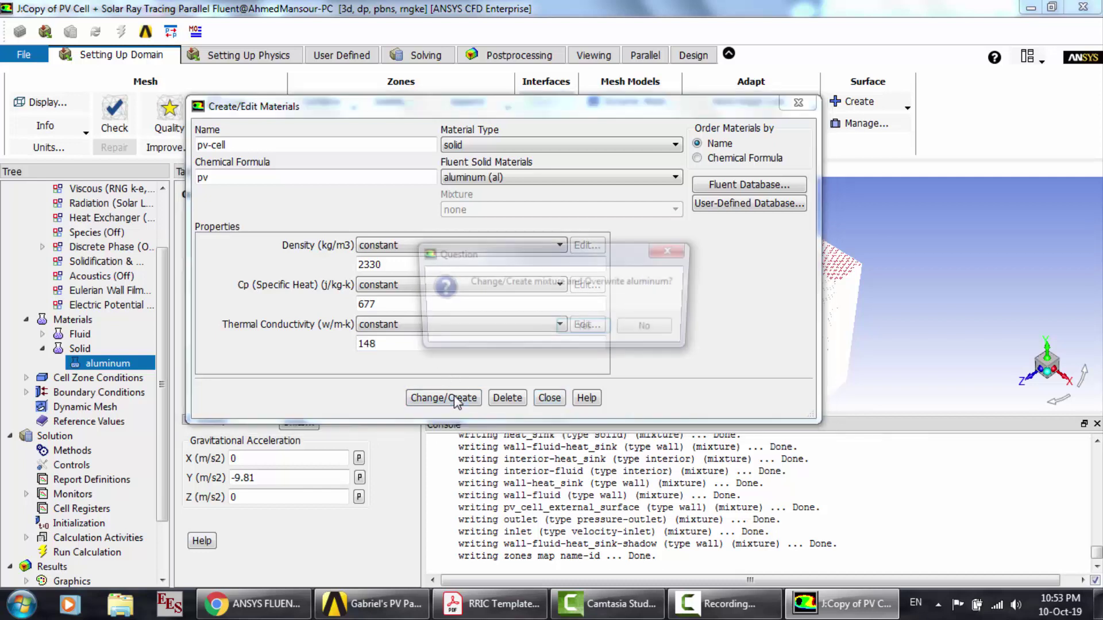
{"action": "left_click", "coordinate": [651, 329]}
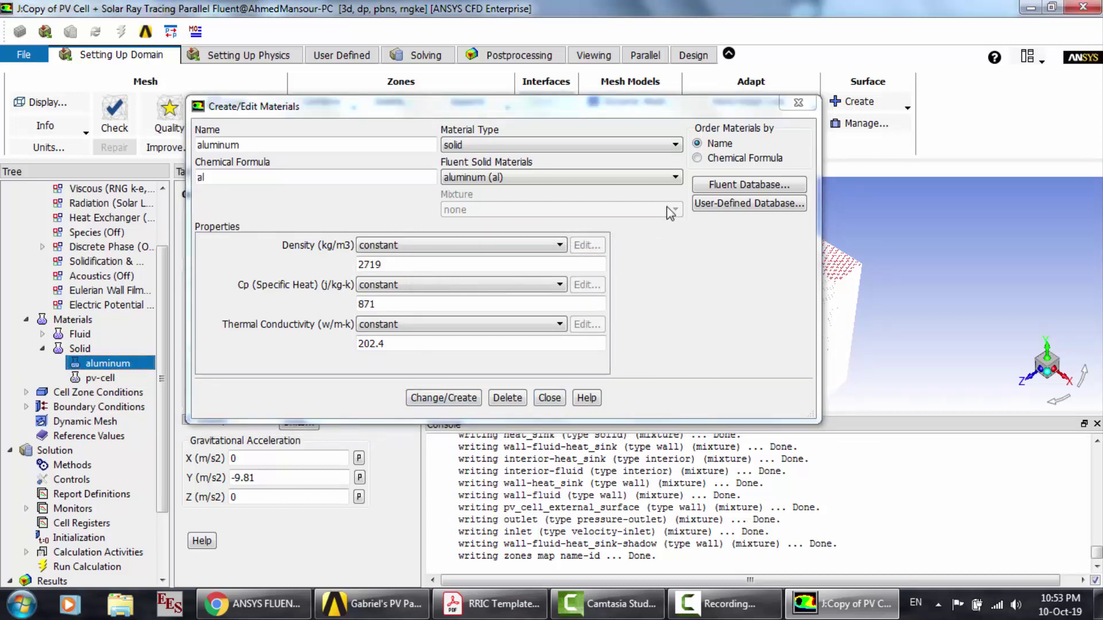
Step: Copy the solid material copper (cu) from the Fluent database into the case and finish editing materials
{"action": "left_click", "coordinate": [713, 183]}
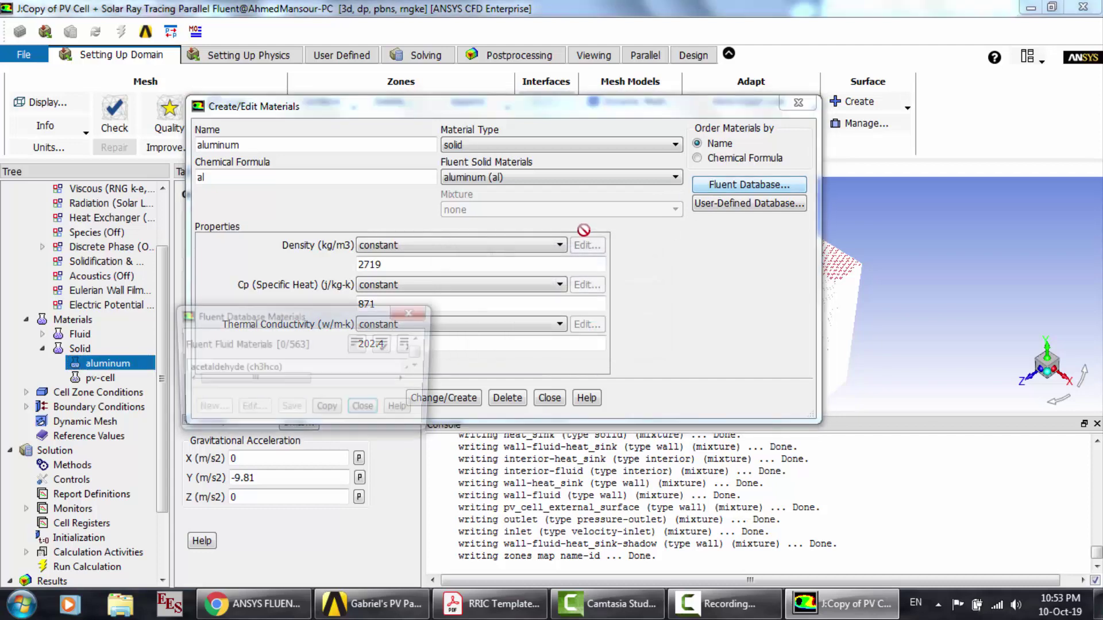
{"action": "left_click", "coordinate": [506, 353]}
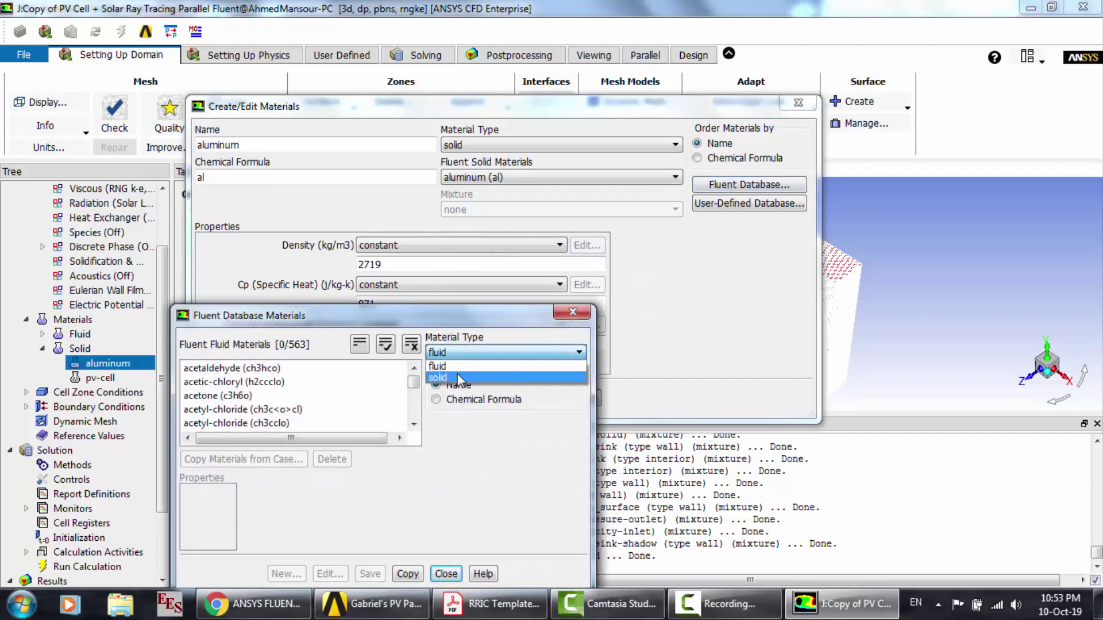
{"action": "left_click", "coordinate": [458, 379]}
{"action": "left_click", "coordinate": [250, 436]}
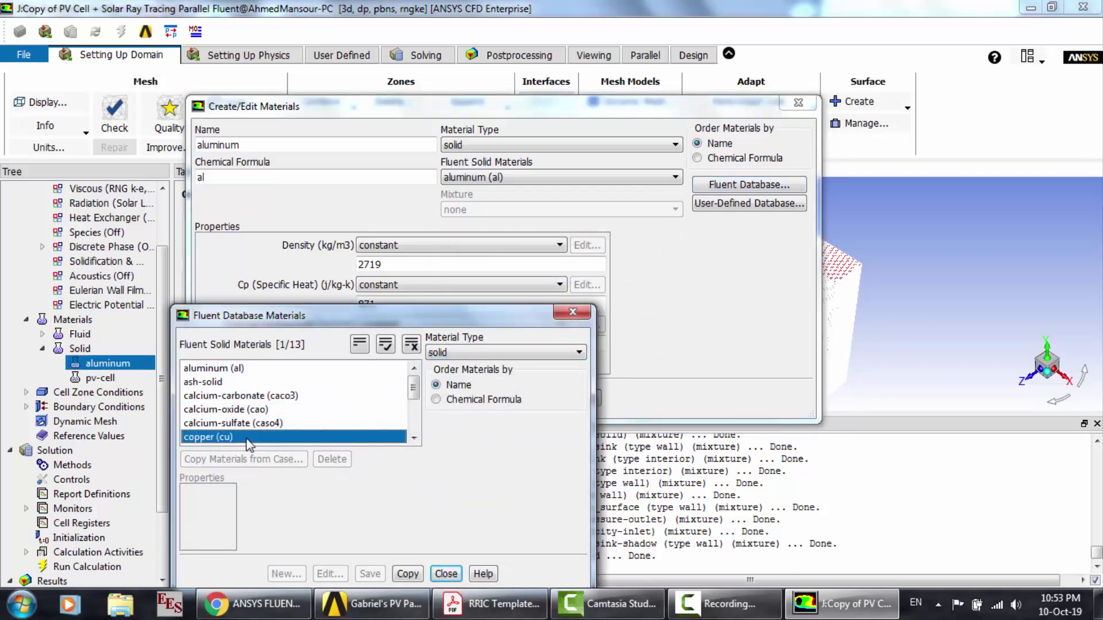
{"action": "left_click_drag", "start_coordinate": [499, 317], "coordinate": [517, 175]}
{"action": "left_click", "coordinate": [446, 533]}
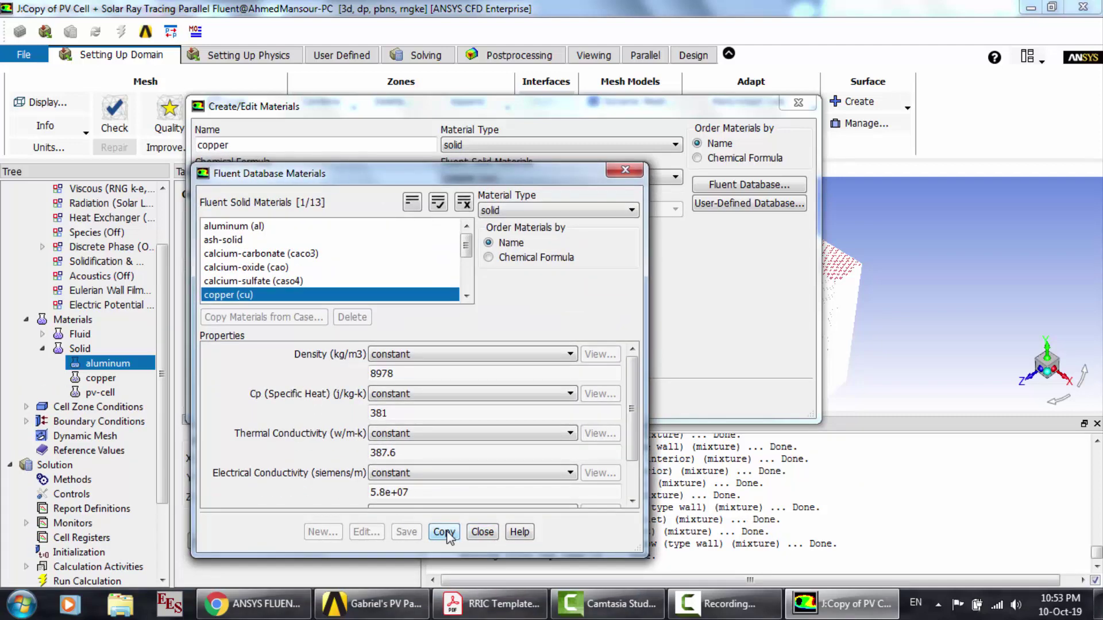
{"action": "left_click", "coordinate": [483, 532]}
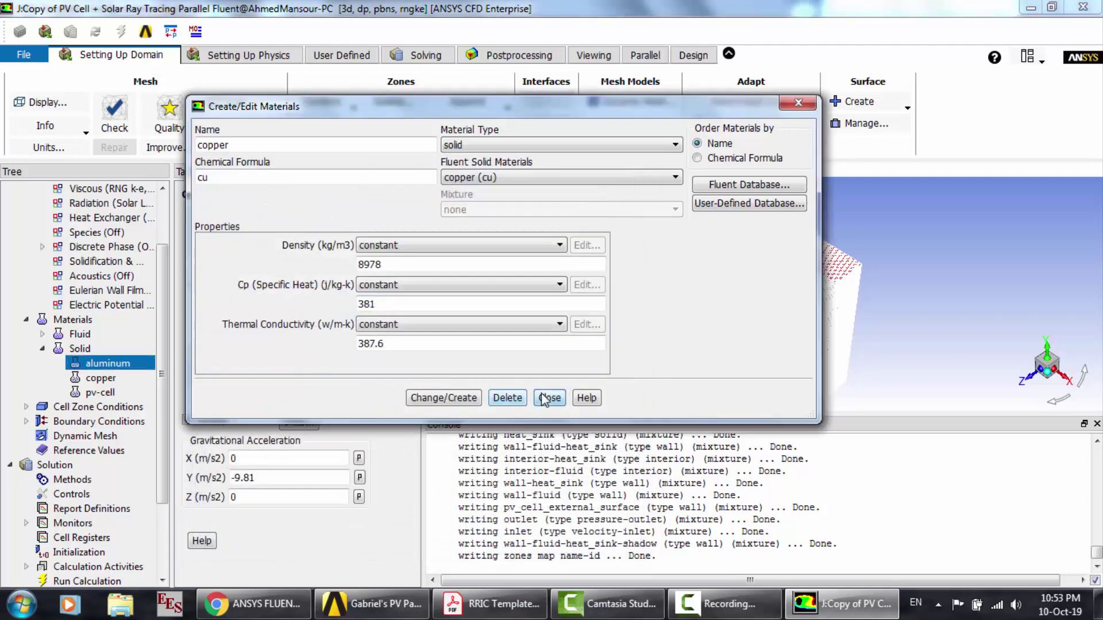
{"action": "left_click", "coordinate": [547, 399]}
Step: Open the fluid cell zone's conditions to check its assigned material, and close them without changes
{"action": "left_click", "coordinate": [99, 378]}
{"action": "scroll", "coordinate": [97, 379], "scroll_direction": "down", "scroll_amount": 1}
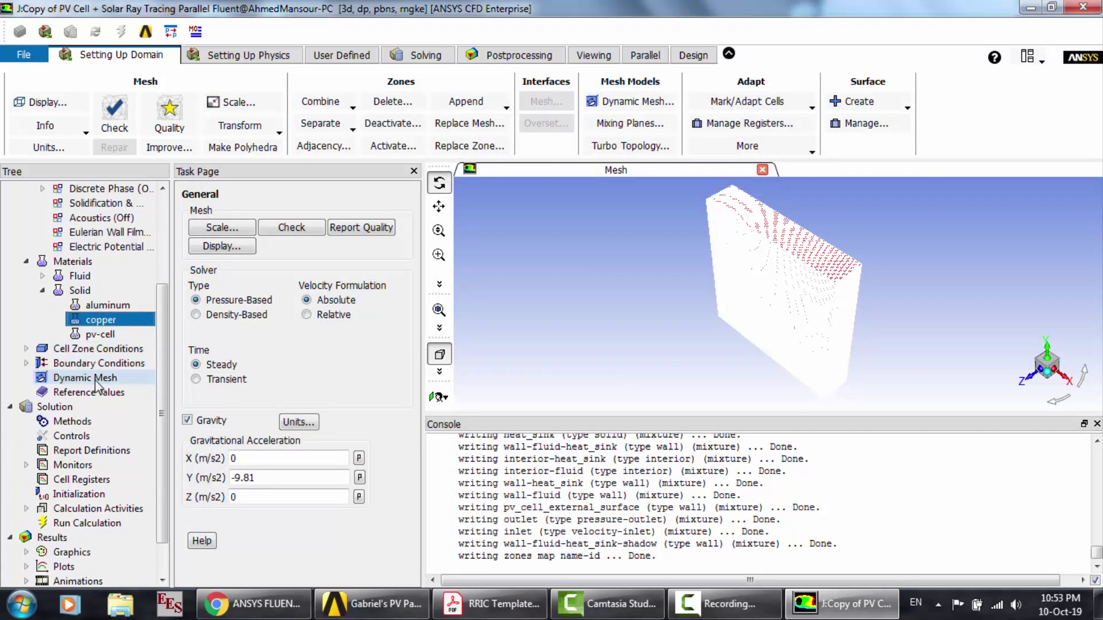
{"action": "left_click", "coordinate": [25, 349]}
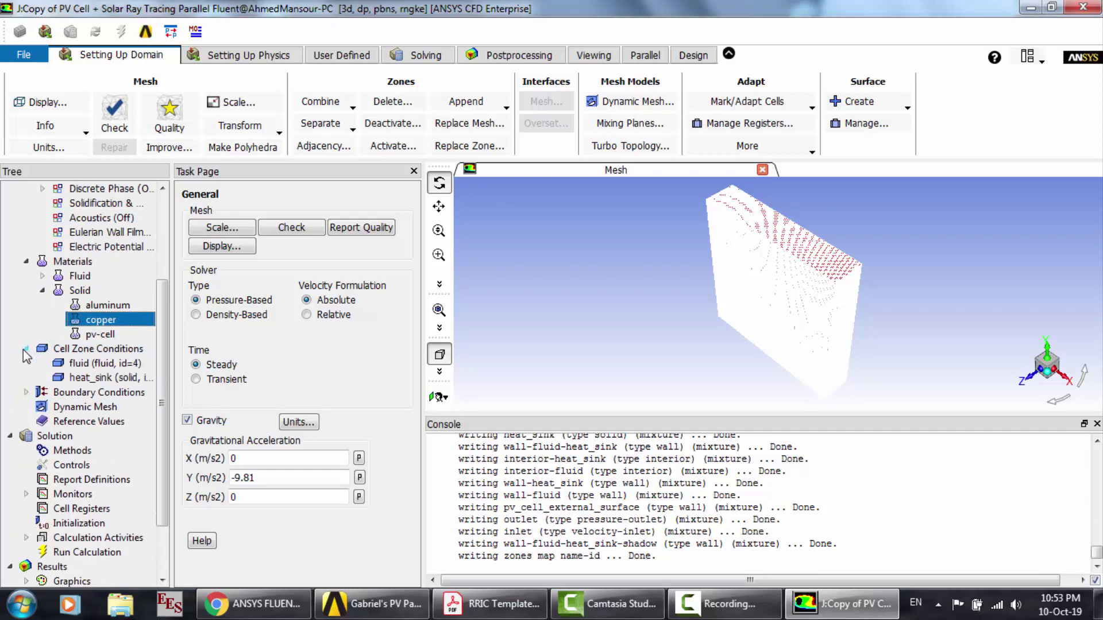
{"action": "left_click", "coordinate": [91, 364]}
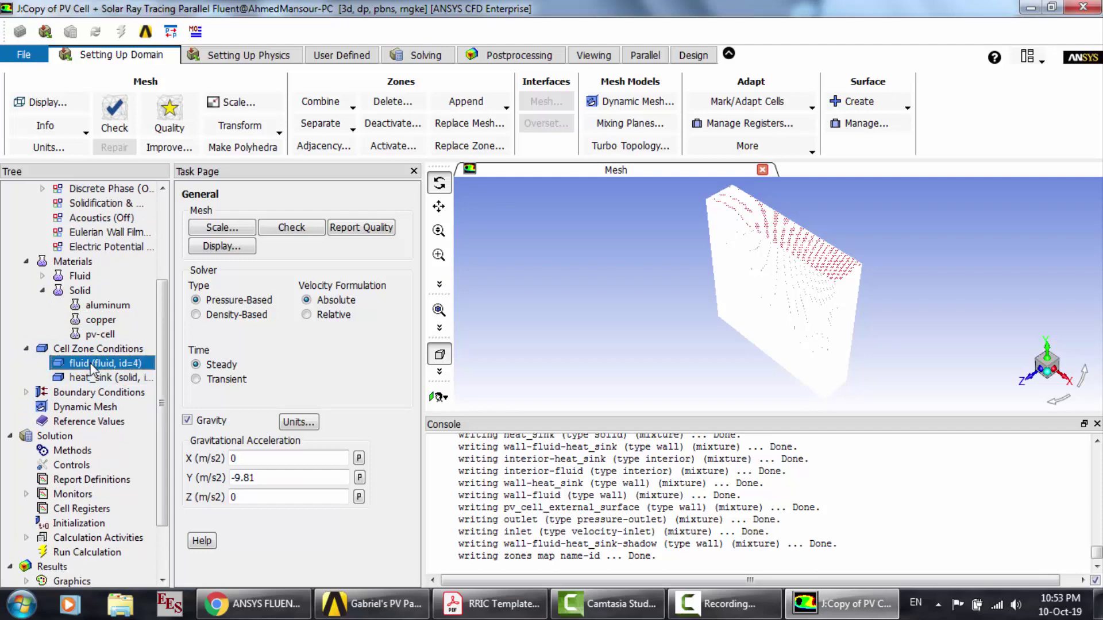
{"action": "double_click", "coordinate": [91, 368]}
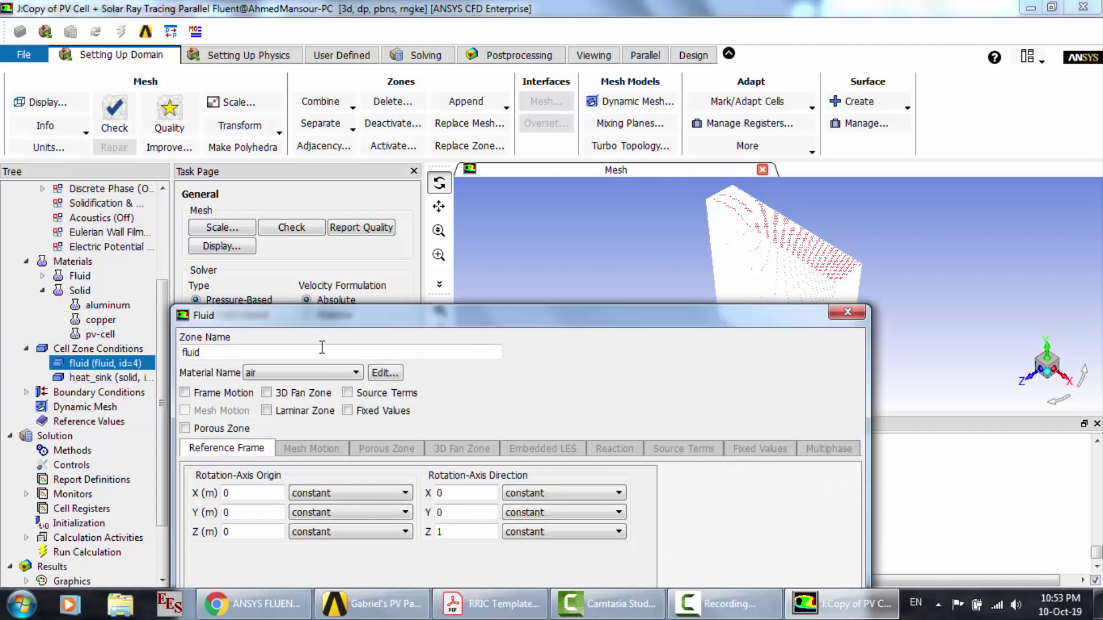
{"action": "left_click", "coordinate": [846, 314]}
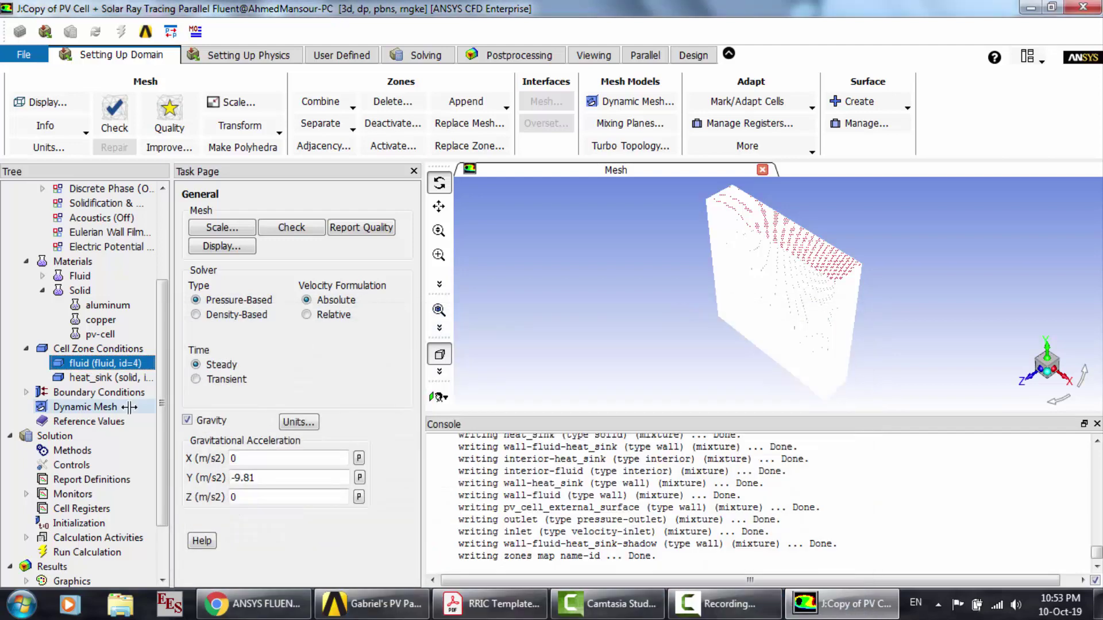
Step: Assign copper as the material of the heat_sink cell zone and apply it
{"action": "left_click", "coordinate": [99, 378]}
{"action": "double_click", "coordinate": [99, 377]}
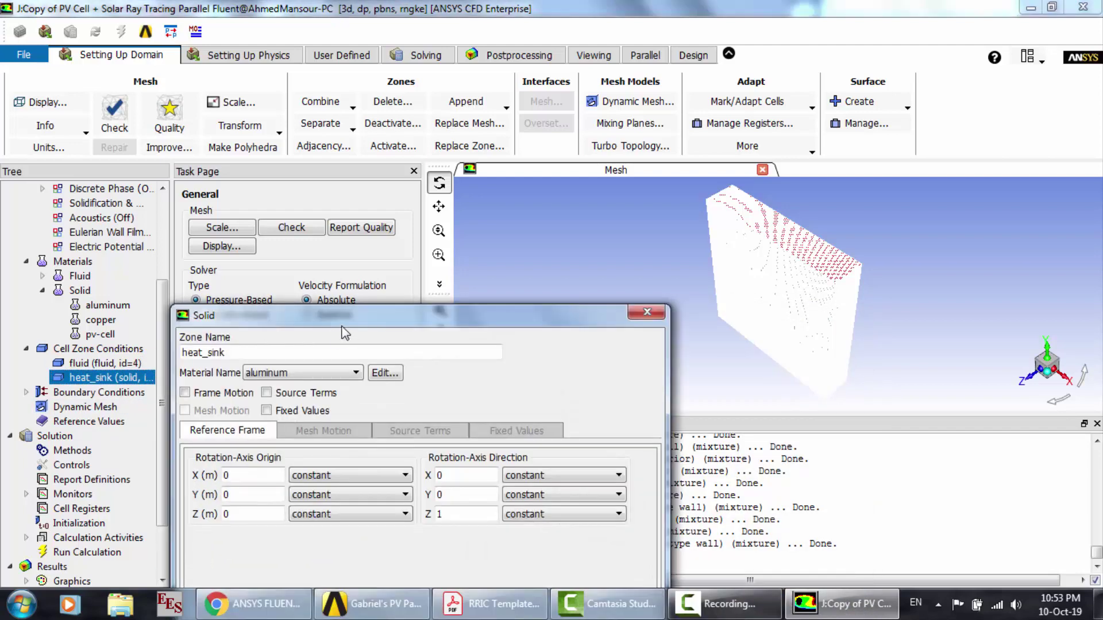
{"action": "left_click", "coordinate": [301, 374]}
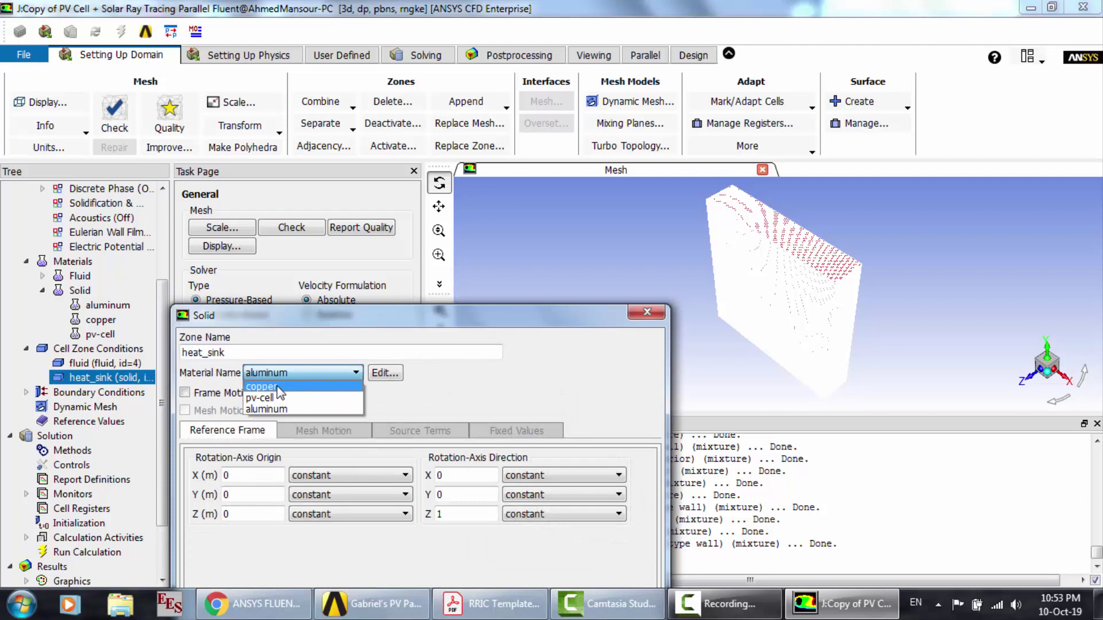
{"action": "left_click", "coordinate": [262, 387]}
{"action": "left_click_drag", "start_coordinate": [428, 317], "coordinate": [432, 152]}
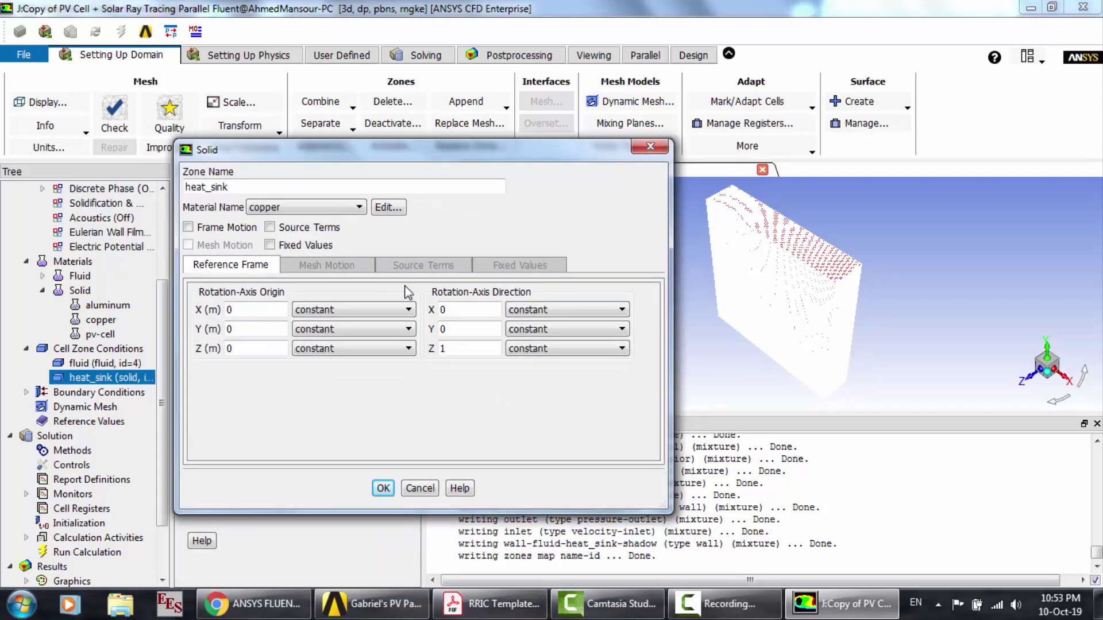
{"action": "left_click", "coordinate": [383, 488]}
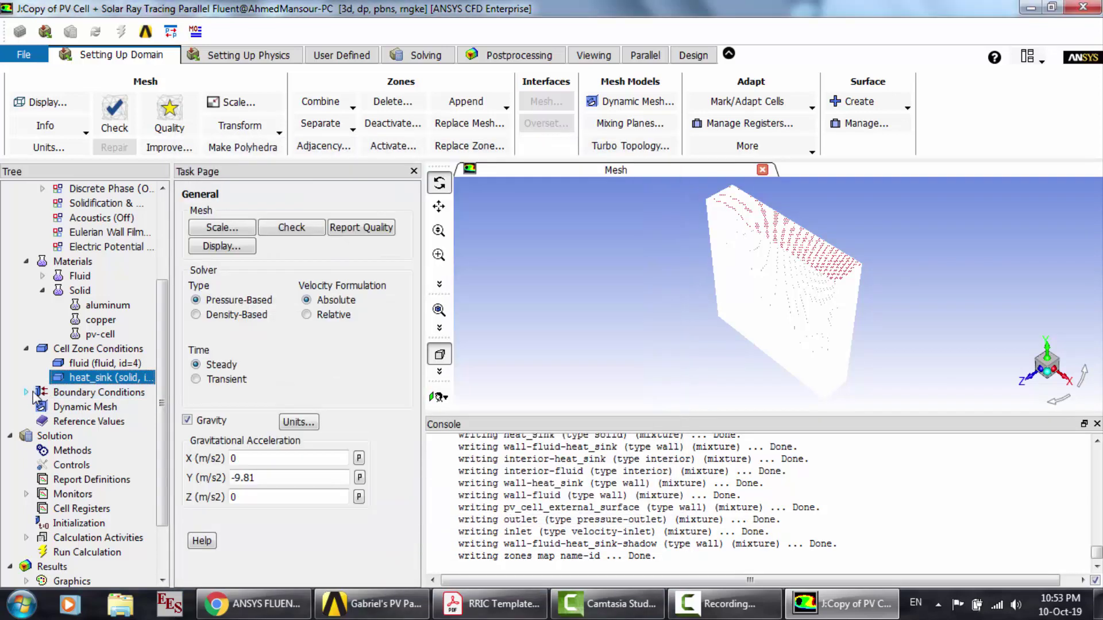
Step: Set the inlet's velocity magnitude to 0.5 m/s and its turbulence specification method to Intensity and Hydraulic Diameter
{"action": "left_click", "coordinate": [26, 393]}
{"action": "left_click", "coordinate": [81, 408]}
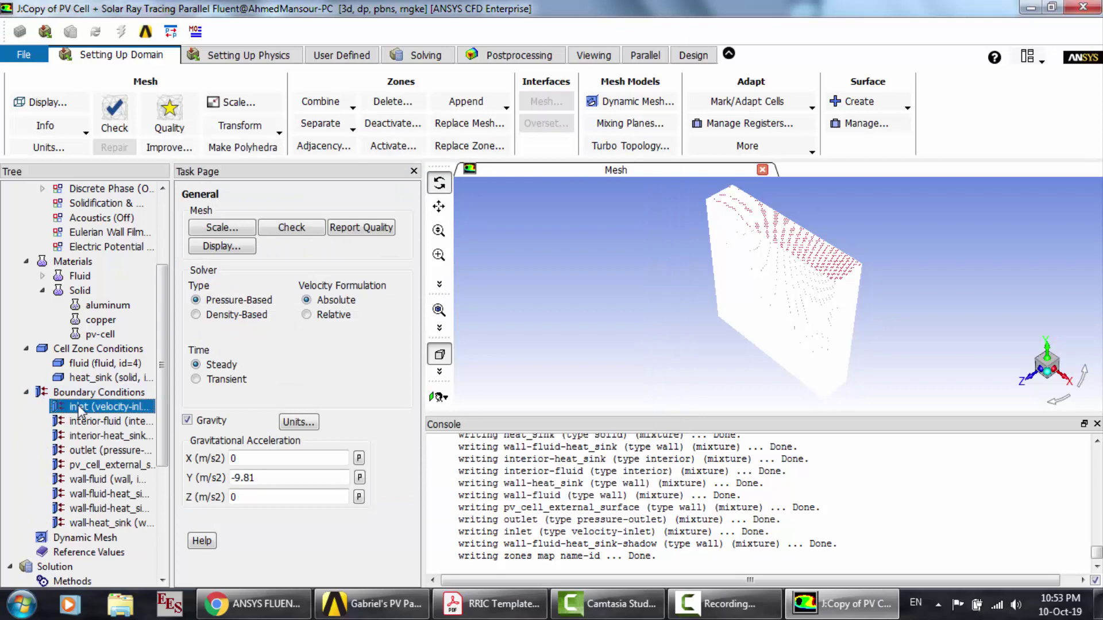
{"action": "double_click", "coordinate": [79, 410]}
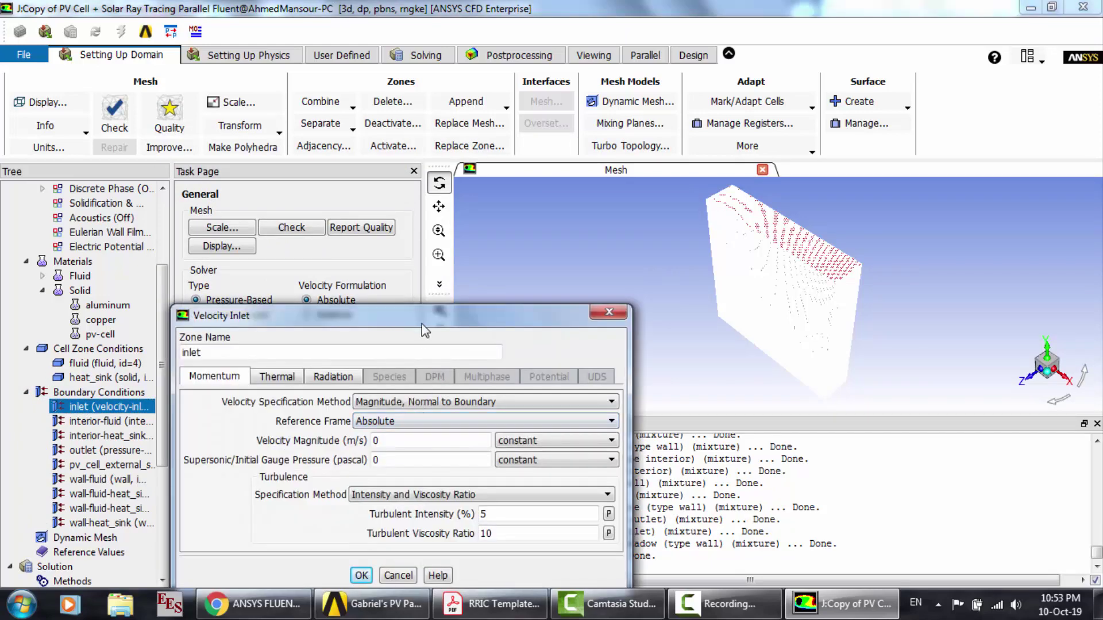
{"action": "left_click_drag", "start_coordinate": [421, 323], "coordinate": [446, 217]}
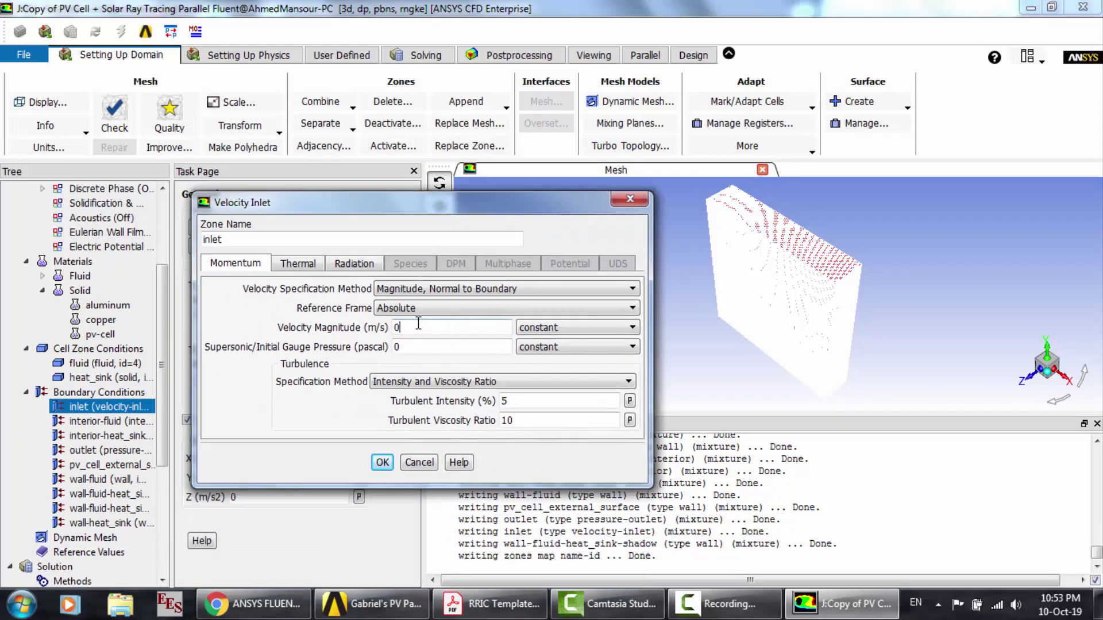
{"action": "left_click", "coordinate": [478, 382]}
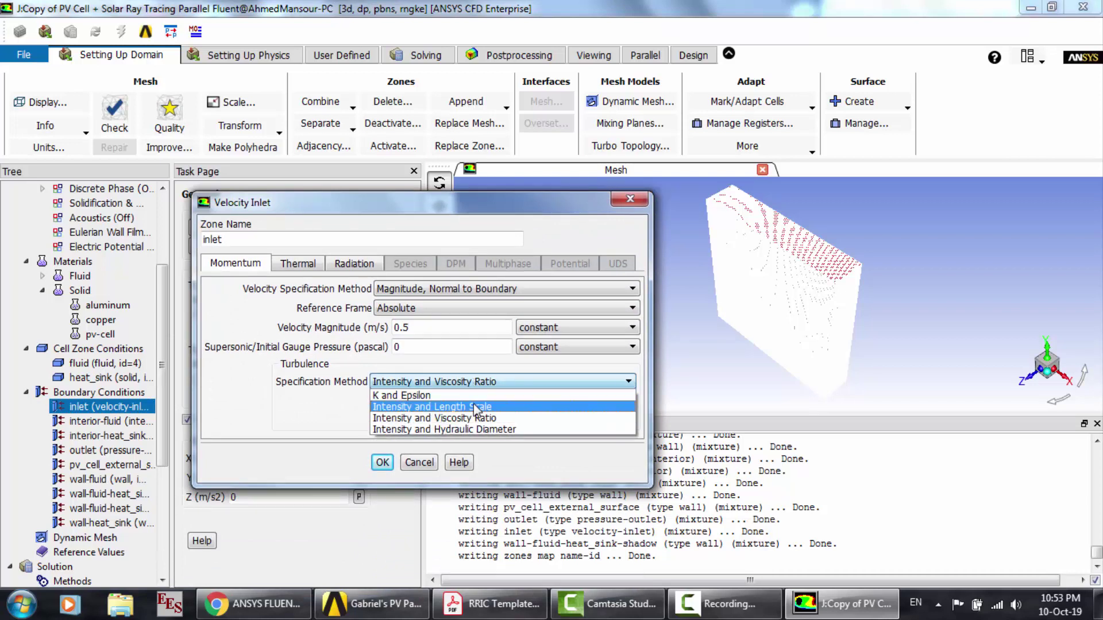
{"action": "left_click", "coordinate": [480, 431]}
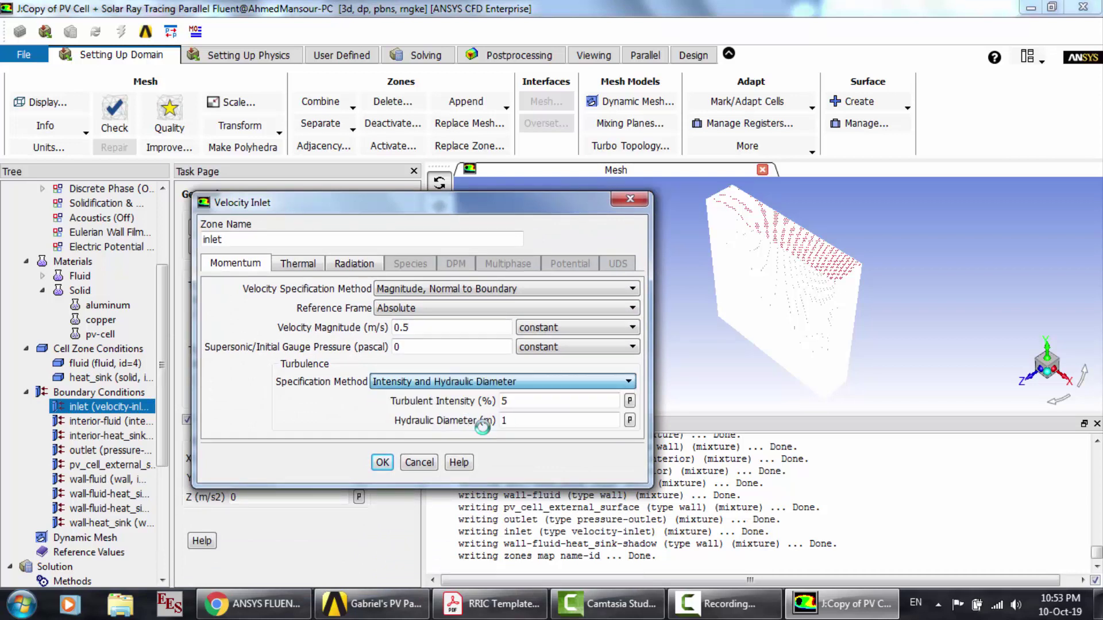
Step: Set the inlet's turbulent intensity to 0.055 % and its hydraulic diameter to 0.166 m
{"action": "left_click", "coordinate": [517, 407]}
{"action": "type", "text": "0.055"}
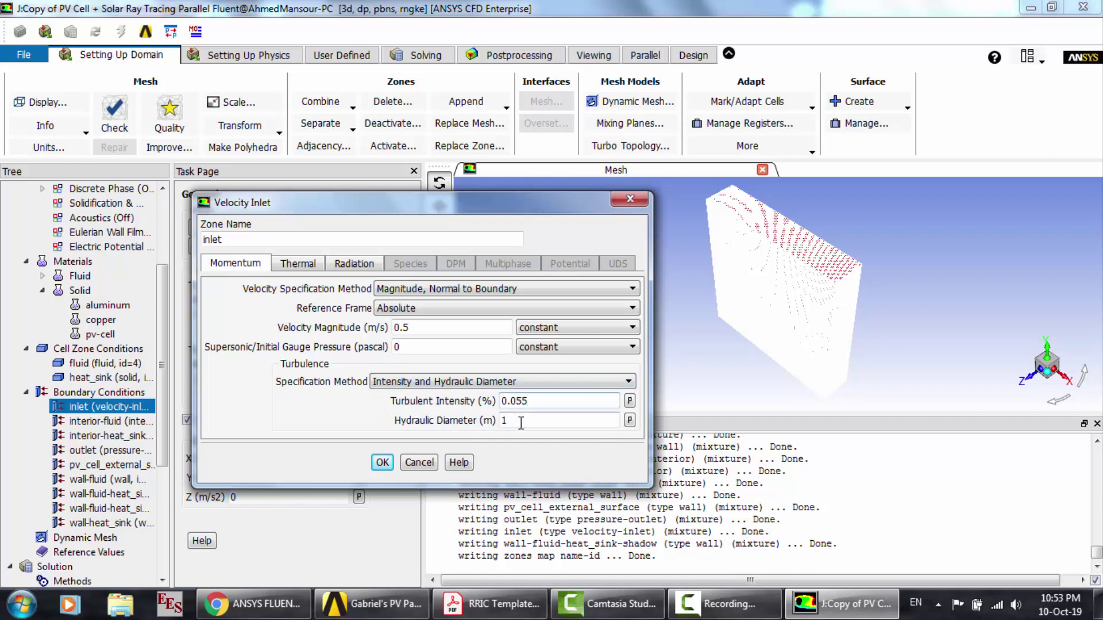
{"action": "key", "text": "Tab"}
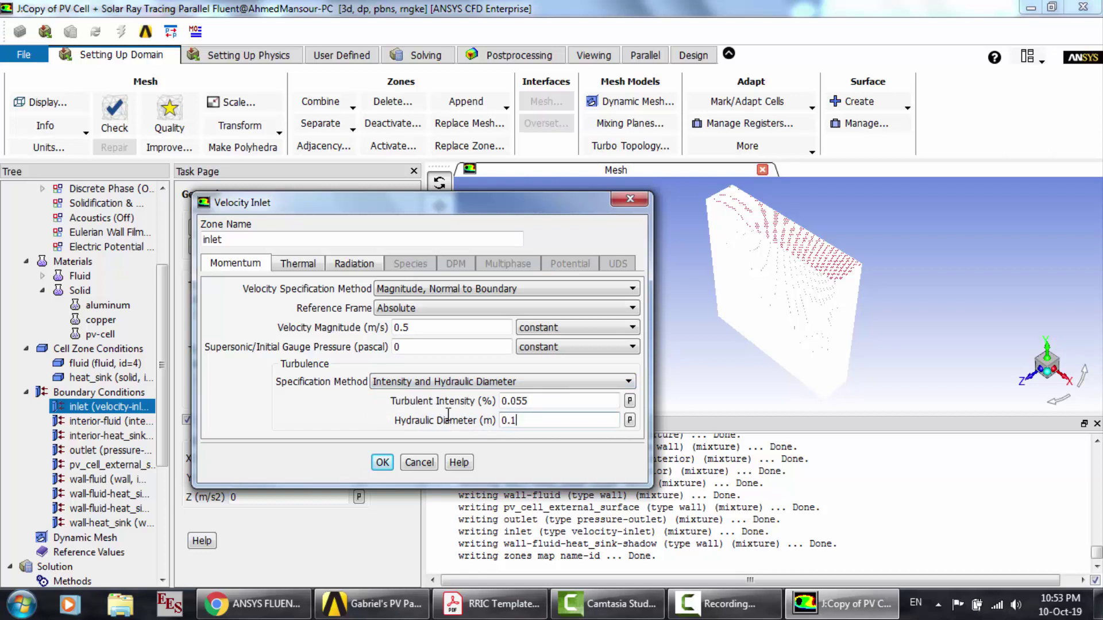
{"action": "type", "text": "0.166"}
Step: Set the inlet temperature to 308 K, exclude the inlet from solar ray tracing, and apply the inlet conditions
{"action": "left_click", "coordinate": [299, 263]}
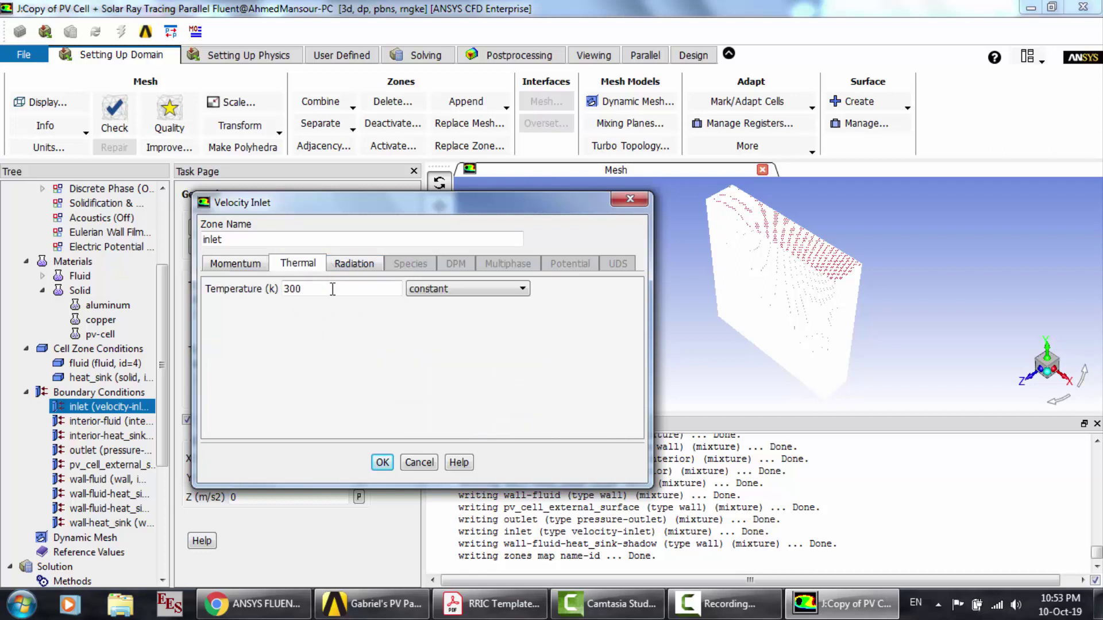
{"action": "left_click", "coordinate": [331, 289]}
{"action": "type", "text": "8"}
{"action": "left_click", "coordinate": [354, 263]}
{"action": "left_click", "coordinate": [268, 289]}
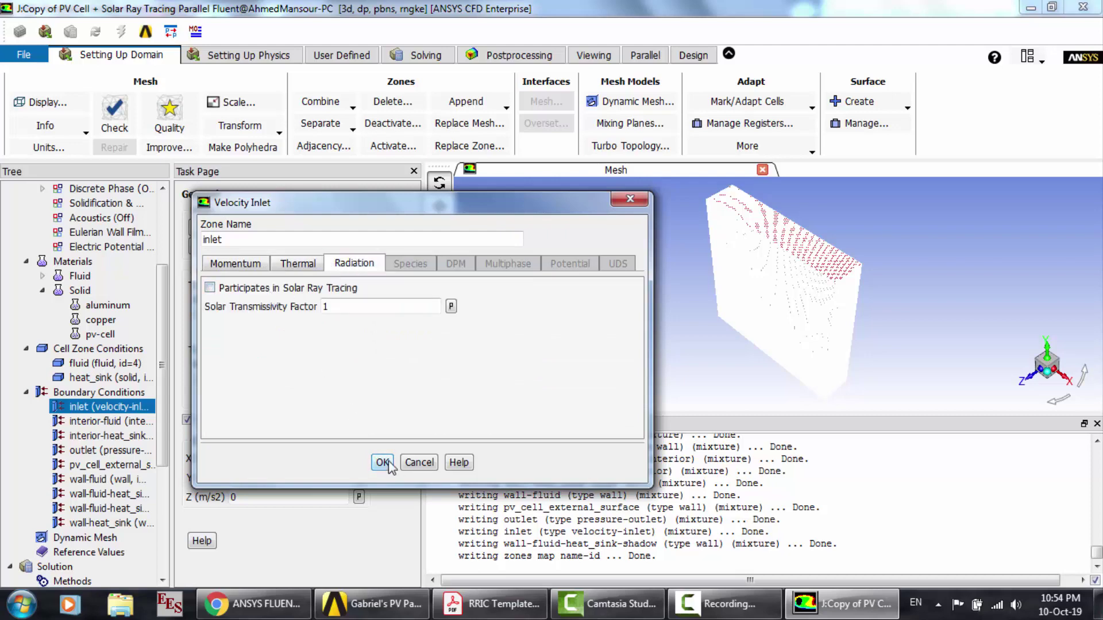
{"action": "left_click", "coordinate": [382, 462]}
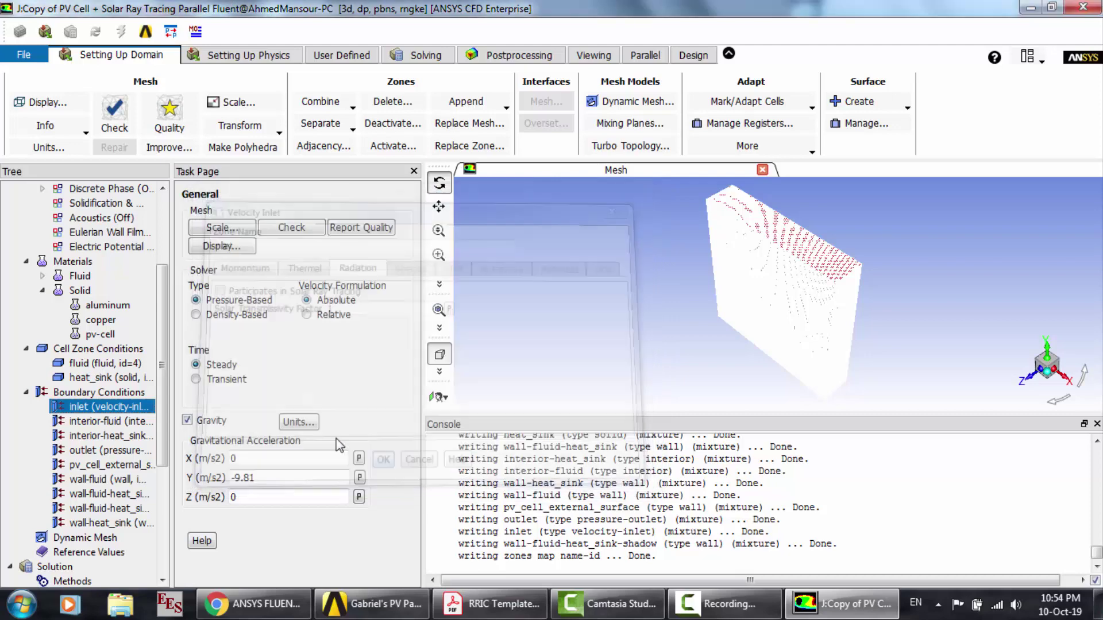
Step: Specify the outlet's backflow turbulence by Intensity and Hydraulic Diameter, with 0.055 % intensity and a 0.166 m hydraulic diameter
{"action": "left_click", "coordinate": [87, 450]}
{"action": "double_click", "coordinate": [86, 450]}
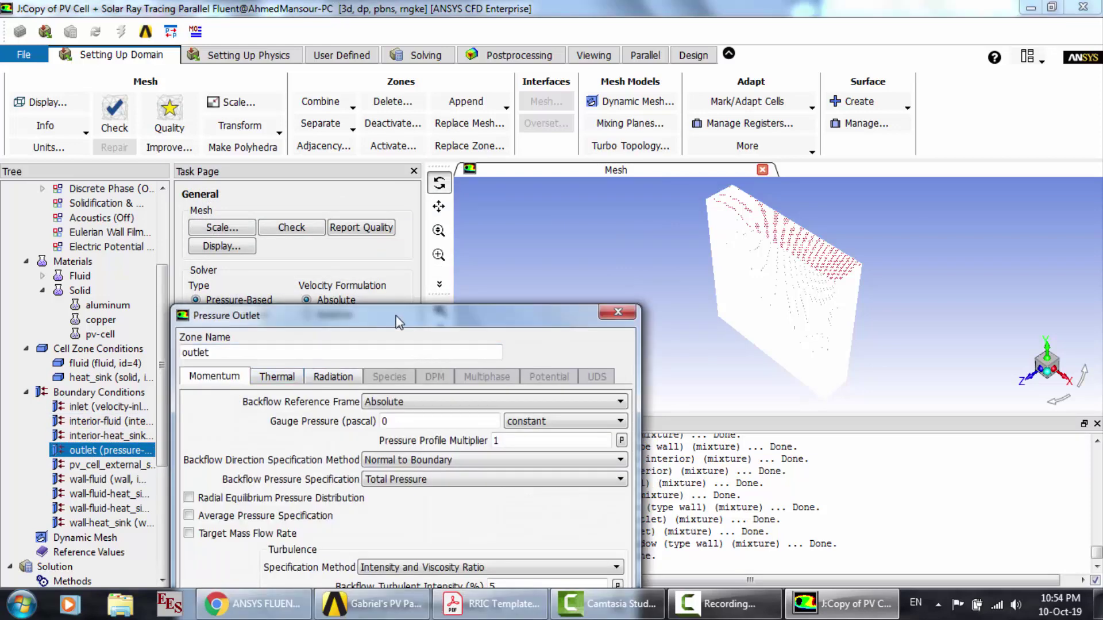
{"action": "left_click_drag", "start_coordinate": [395, 316], "coordinate": [428, 126]}
{"action": "left_click", "coordinate": [520, 380]}
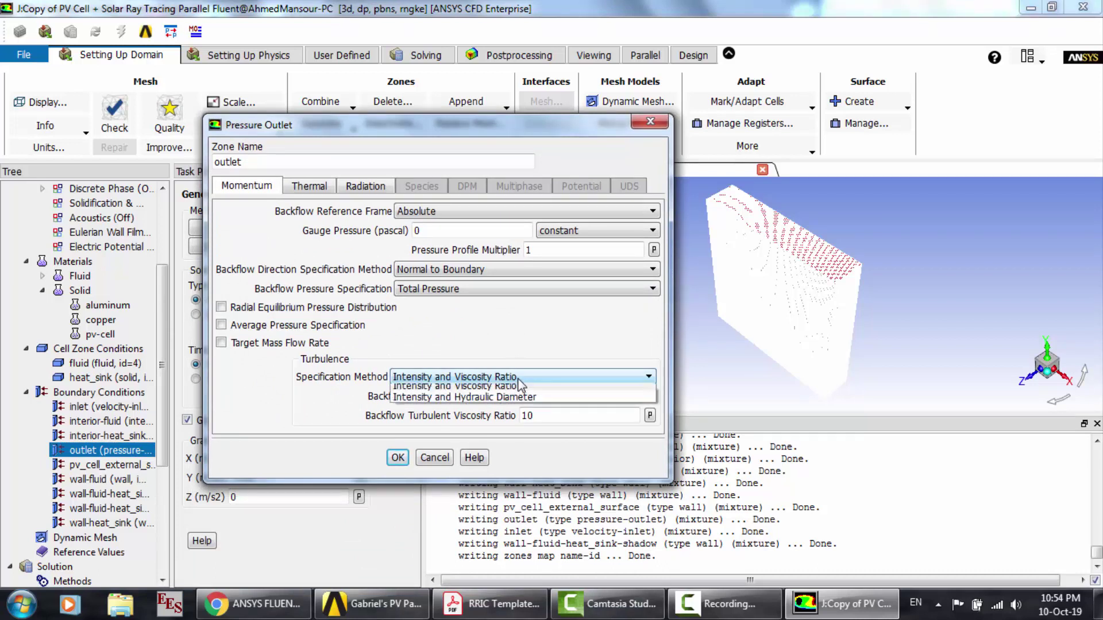
{"action": "left_click", "coordinate": [492, 426]}
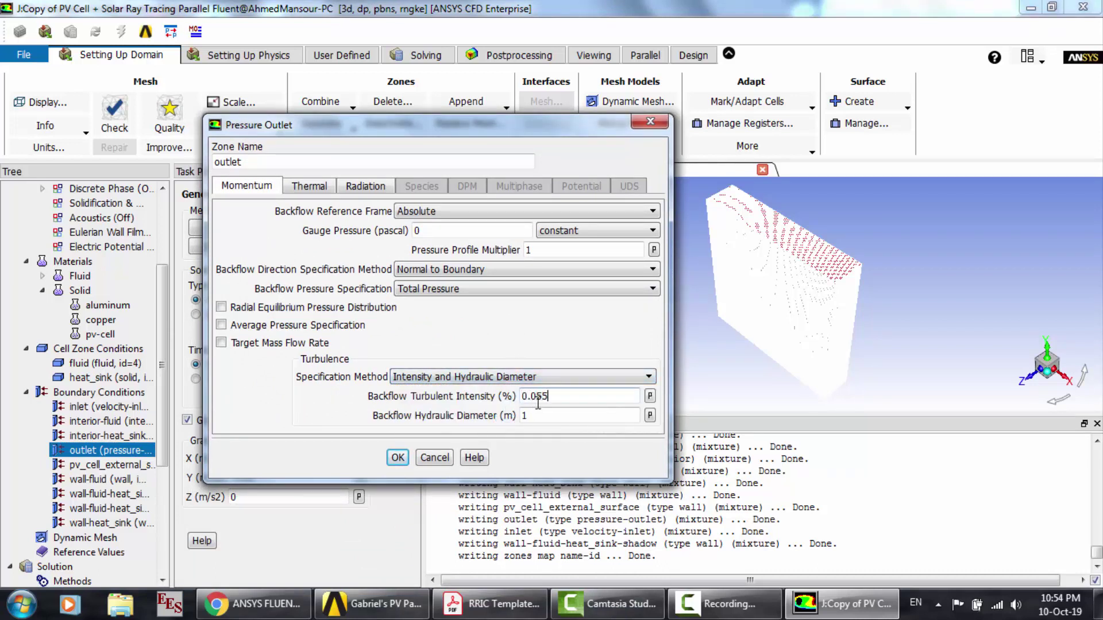
{"action": "left_click", "coordinate": [538, 417]}
{"action": "type", "text": "0.166"}
Step: Set the outlet's backflow total temperature to 308 K, review its radiation settings, and apply the outlet conditions
{"action": "left_click", "coordinate": [310, 187]}
{"action": "left_click", "coordinate": [406, 211]}
{"action": "key", "text": "BackSpace"}
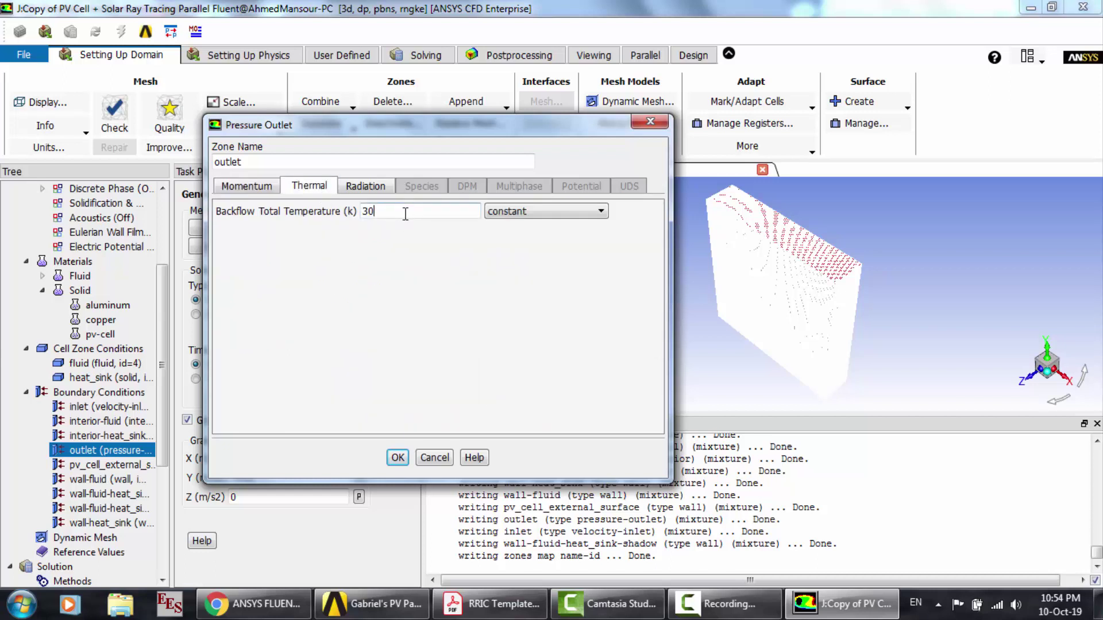
{"action": "type", "text": "8"}
{"action": "left_click", "coordinate": [382, 186]}
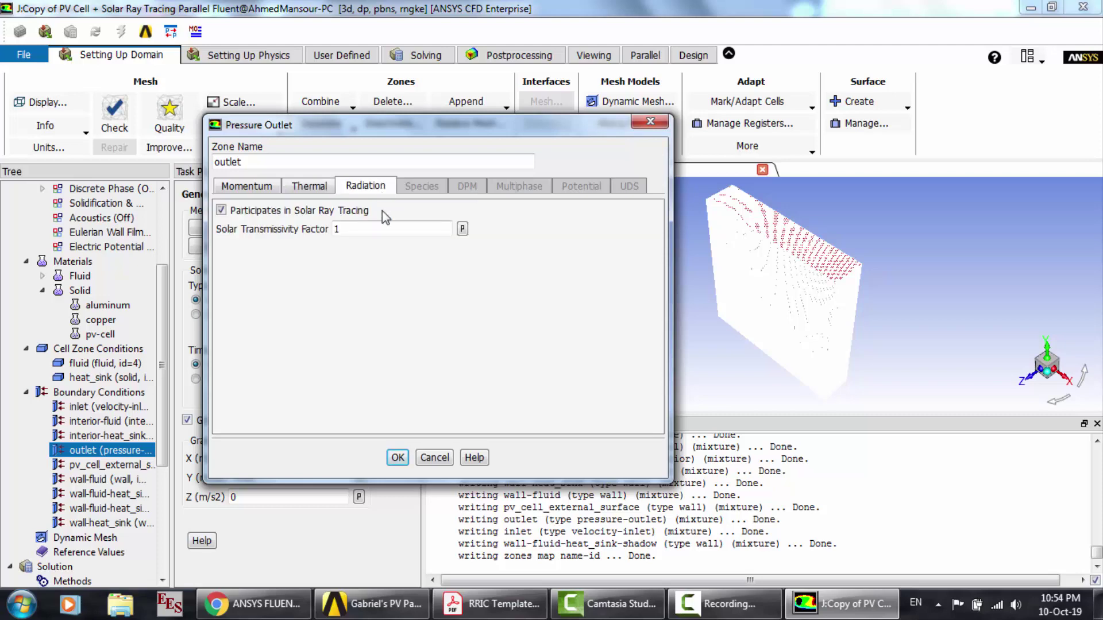
{"action": "left_click", "coordinate": [397, 457]}
Step: Give the pv_cell_external_surface wall a convection condition with a heat transfer coefficient of 8 W/m2-K and a free stream temperature of 308 K
{"action": "double_click", "coordinate": [131, 472]}
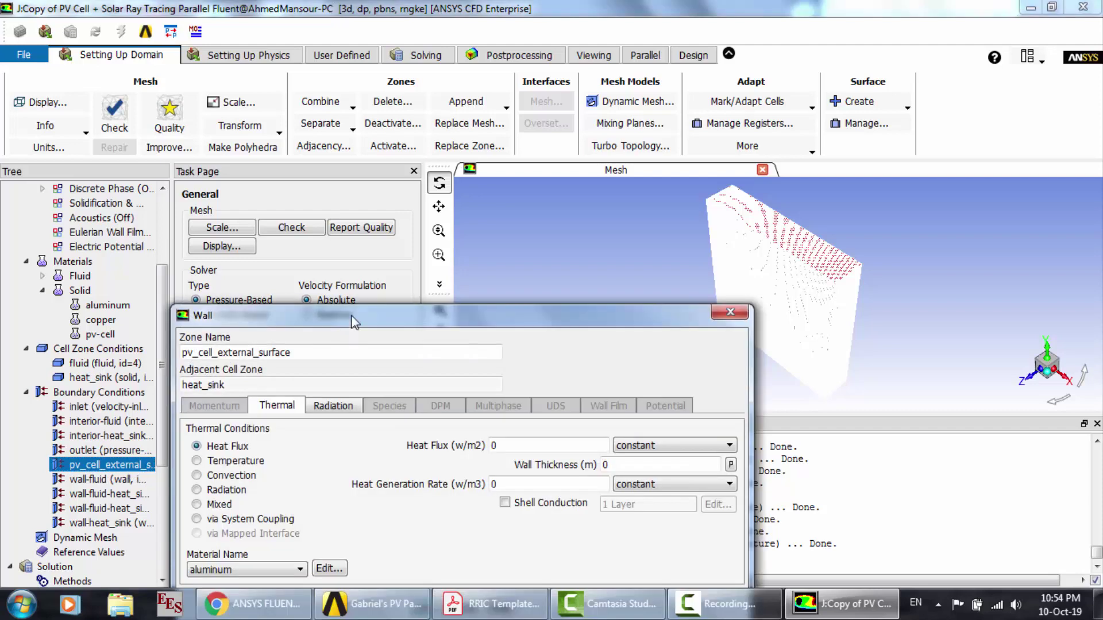
{"action": "left_click_drag", "start_coordinate": [354, 317], "coordinate": [359, 198]}
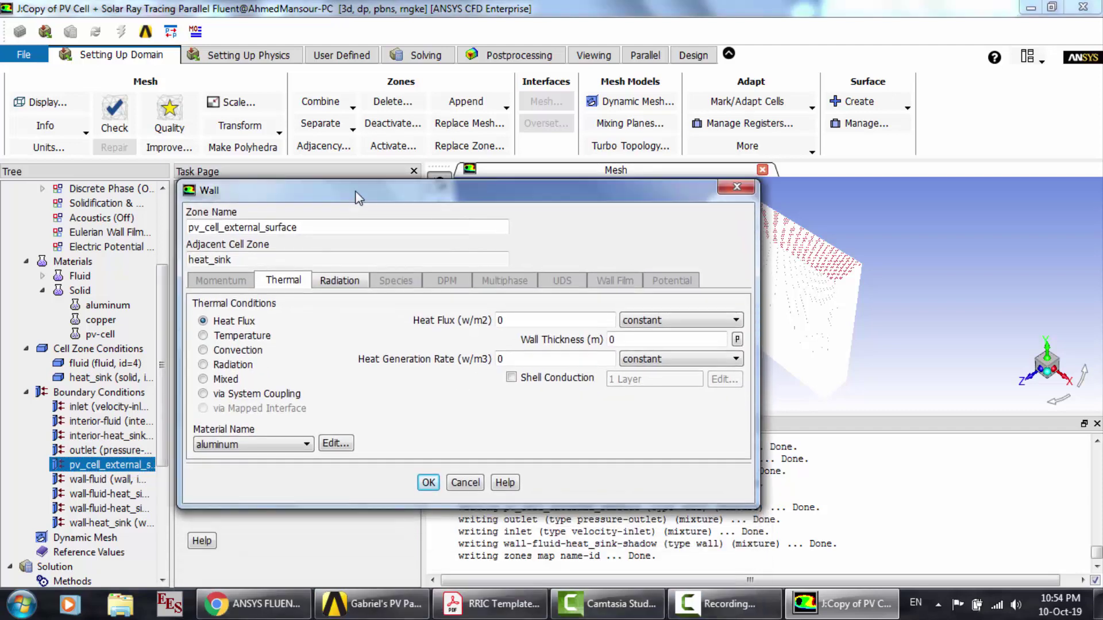
{"action": "left_click", "coordinate": [232, 350]}
{"action": "double_click", "coordinate": [545, 320]}
{"action": "type", "text": "8"}
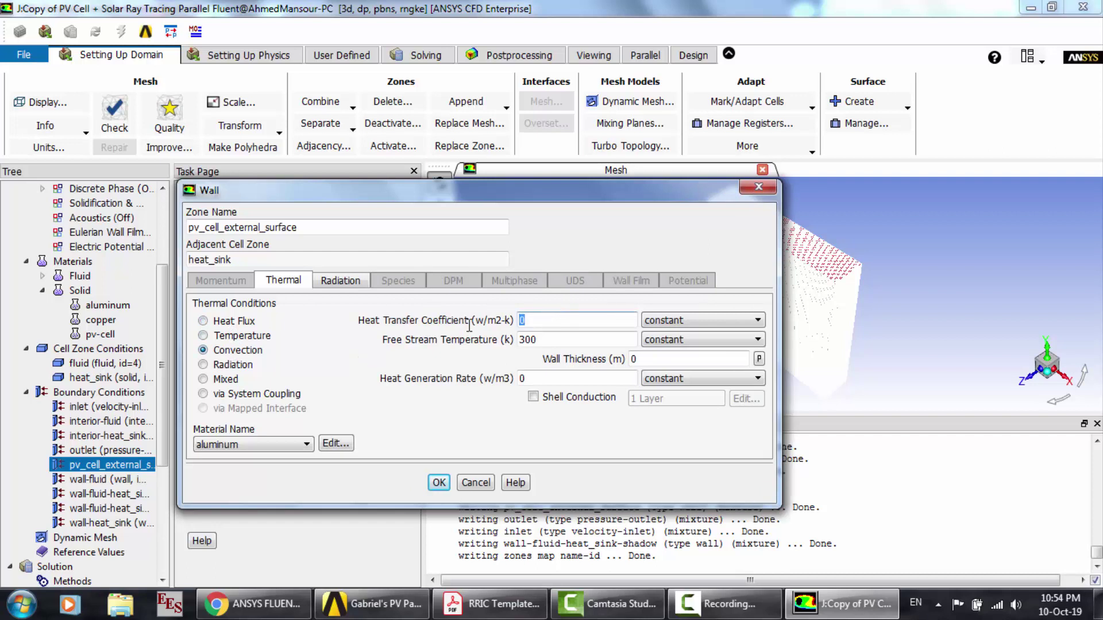
{"action": "double_click", "coordinate": [540, 339]}
{"action": "type", "text": "308"}
Step: Assign the pv-cell material to the pv_cell_external_surface wall and set its radiation BC type to semi-transparent
{"action": "left_click", "coordinate": [254, 443]}
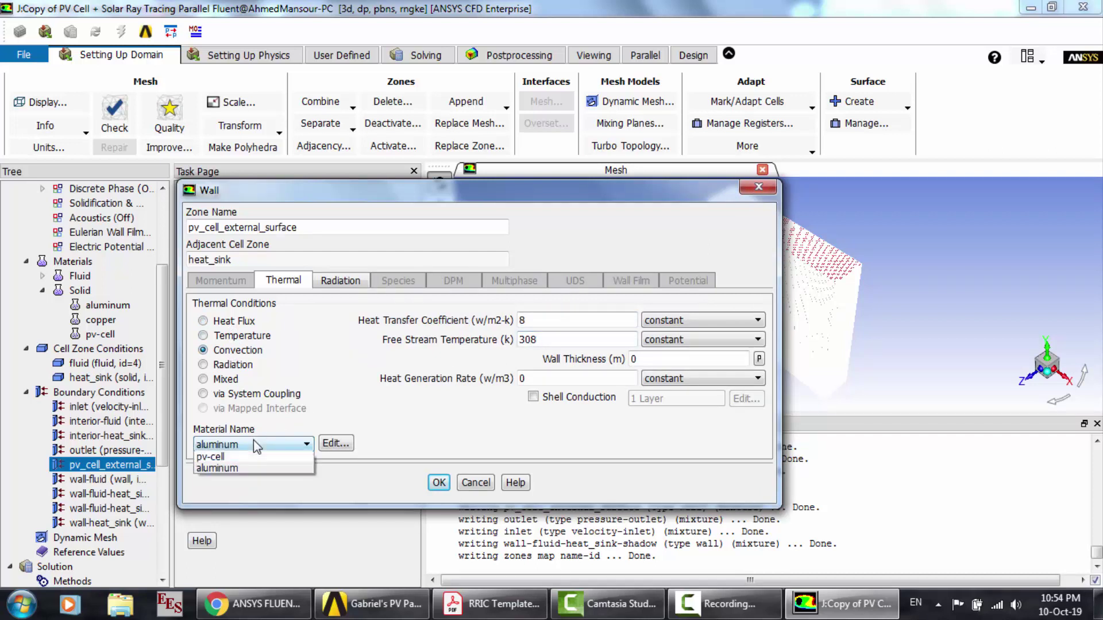
{"action": "left_click", "coordinate": [229, 470]}
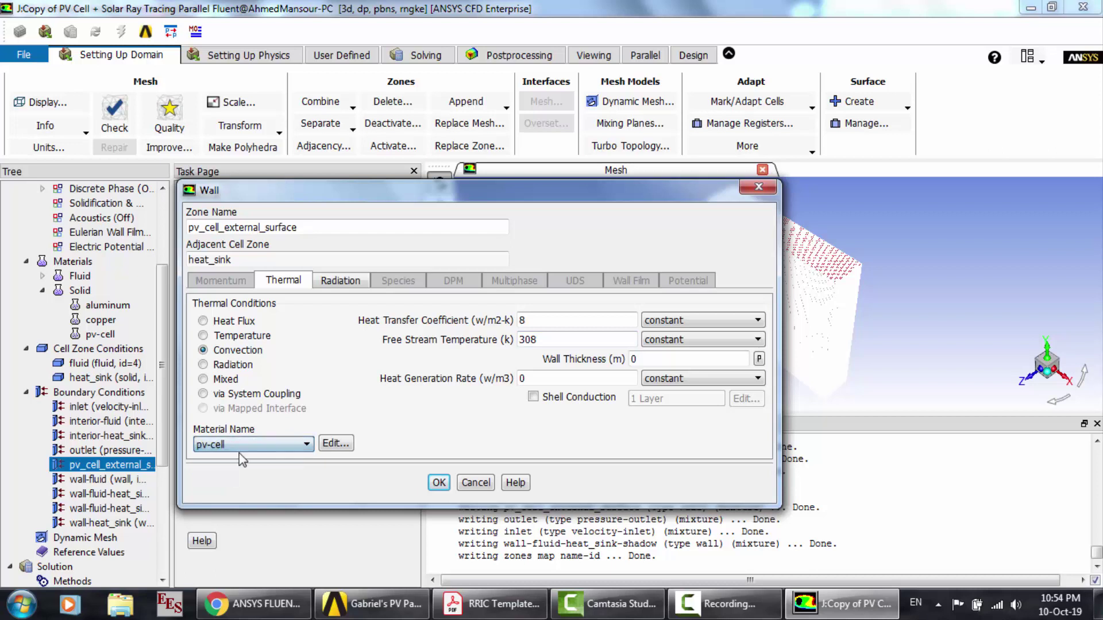
{"action": "left_click", "coordinate": [341, 287]}
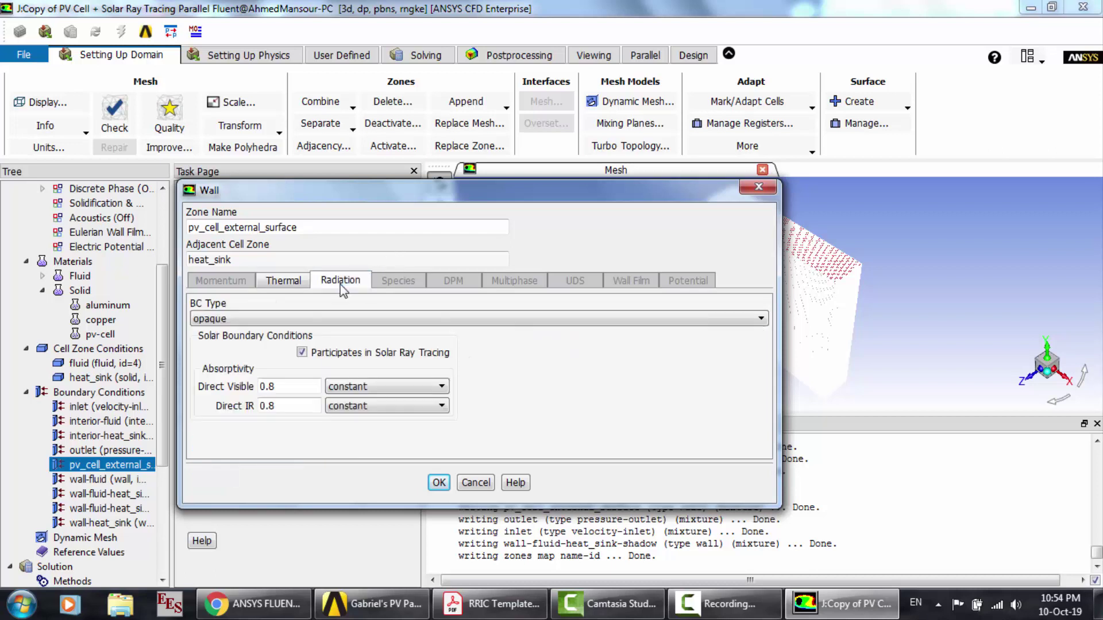
{"action": "left_click", "coordinate": [299, 320]}
{"action": "left_click", "coordinate": [296, 344]}
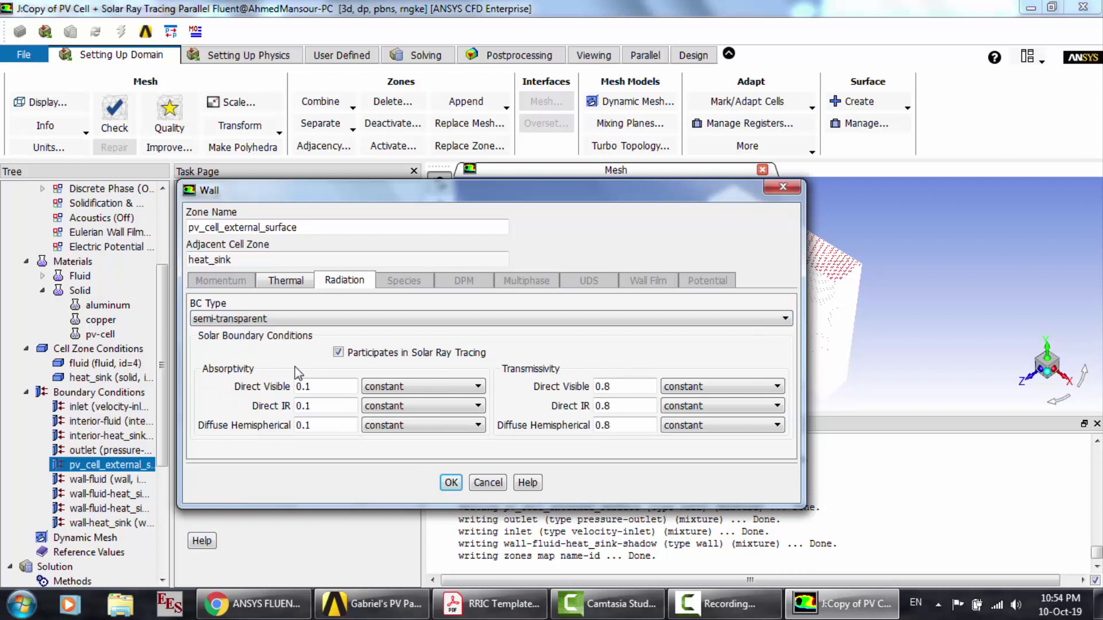
Step: Set the pv_cell_external_surface wall's direct visible, direct IR and diffuse hemispherical absorptivity to 0.6 each
{"action": "left_click", "coordinate": [332, 385]}
{"action": "key", "text": "BackSpace"}
{"action": "type", "text": "8"}
{"action": "key", "text": "BackSpace"}
{"action": "type", "text": "6"}
{"action": "left_click", "coordinate": [332, 405]}
{"action": "key", "text": "BackSpace"}
{"action": "type", "text": "6"}
{"action": "left_click", "coordinate": [332, 426]}
{"action": "key", "text": "BackSpace"}
{"action": "type", "text": "6"}
Step: Set the wall's direct visible, direct IR and diffuse hemispherical transmissivity to 0.2 each, and apply the pv_cell_external_surface conditions
{"action": "left_click", "coordinate": [648, 388]}
{"action": "key", "text": "BackSpace"}
{"action": "type", "text": "2"}
{"action": "left_click", "coordinate": [642, 407]}
{"action": "key", "text": "BackSpace"}
{"action": "type", "text": "2"}
{"action": "left_click", "coordinate": [632, 424]}
{"action": "key", "text": "BackSpace"}
{"action": "type", "text": "2"}
{"action": "left_click", "coordinate": [451, 482]}
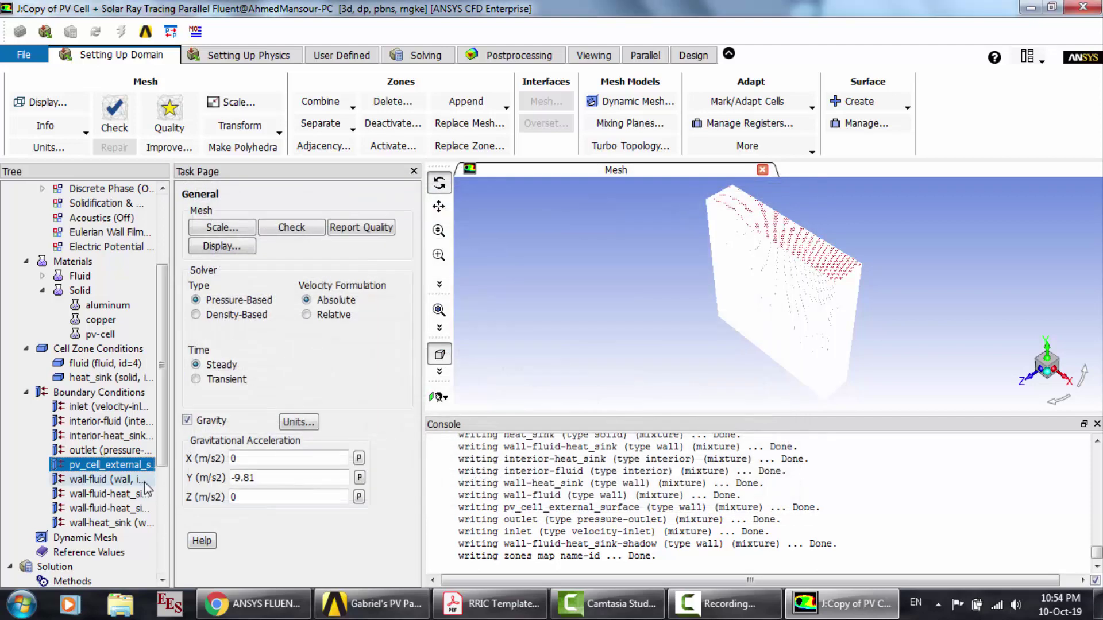
Step: Make the wall-fluid boundary semi-transparent for radiation, exclude it from solar ray tracing, and apply its conditions
{"action": "left_click", "coordinate": [118, 481]}
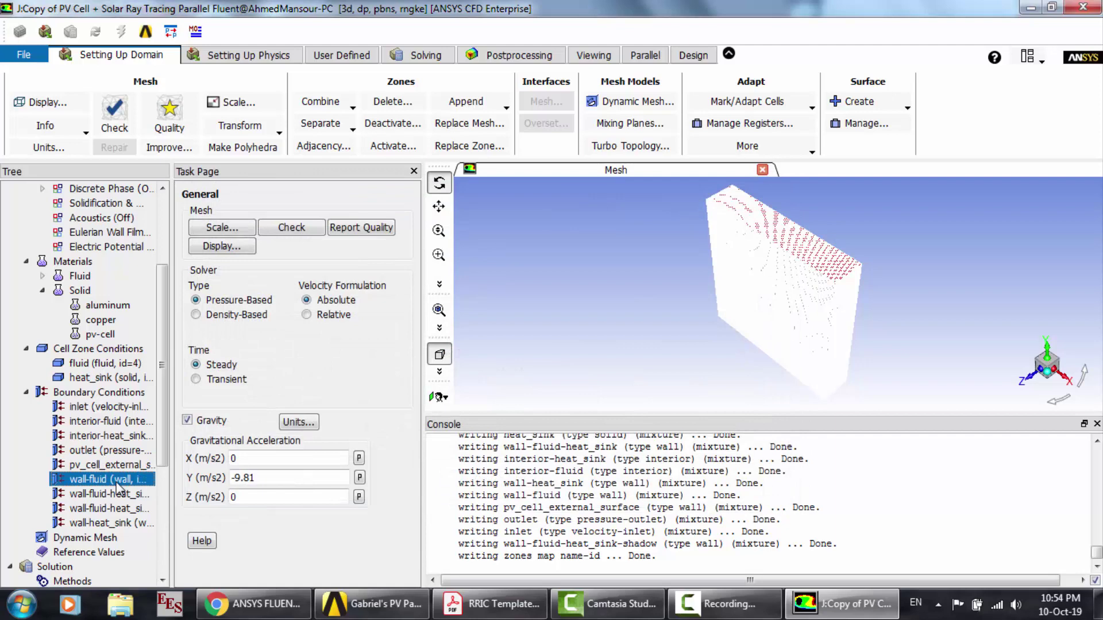
{"action": "double_click", "coordinate": [117, 483]}
{"action": "left_click", "coordinate": [284, 410]}
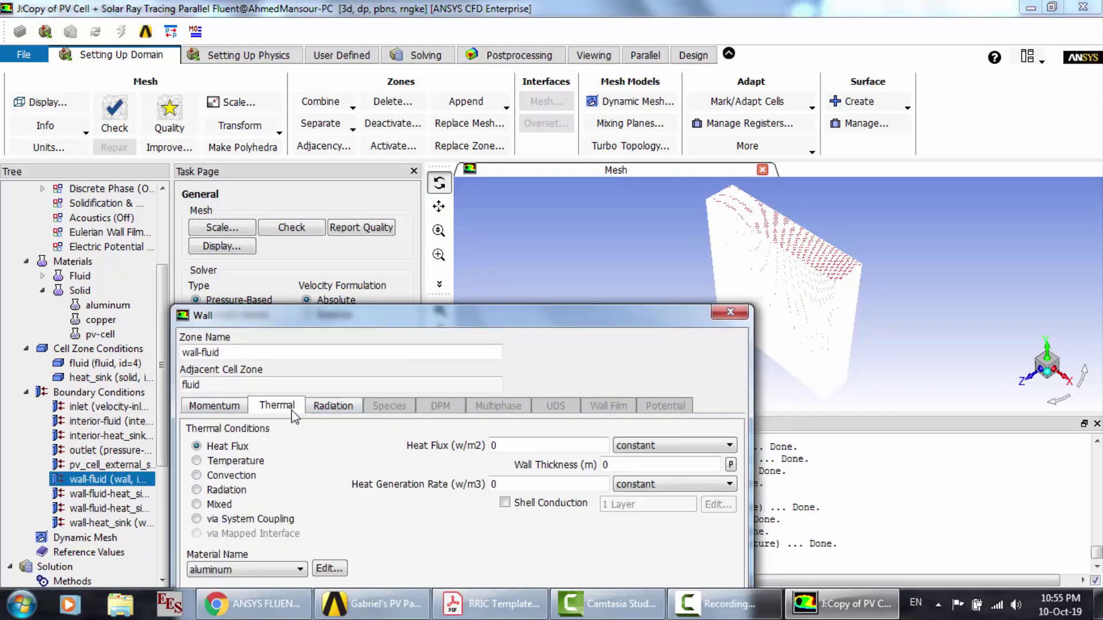
{"action": "left_click", "coordinate": [336, 407]}
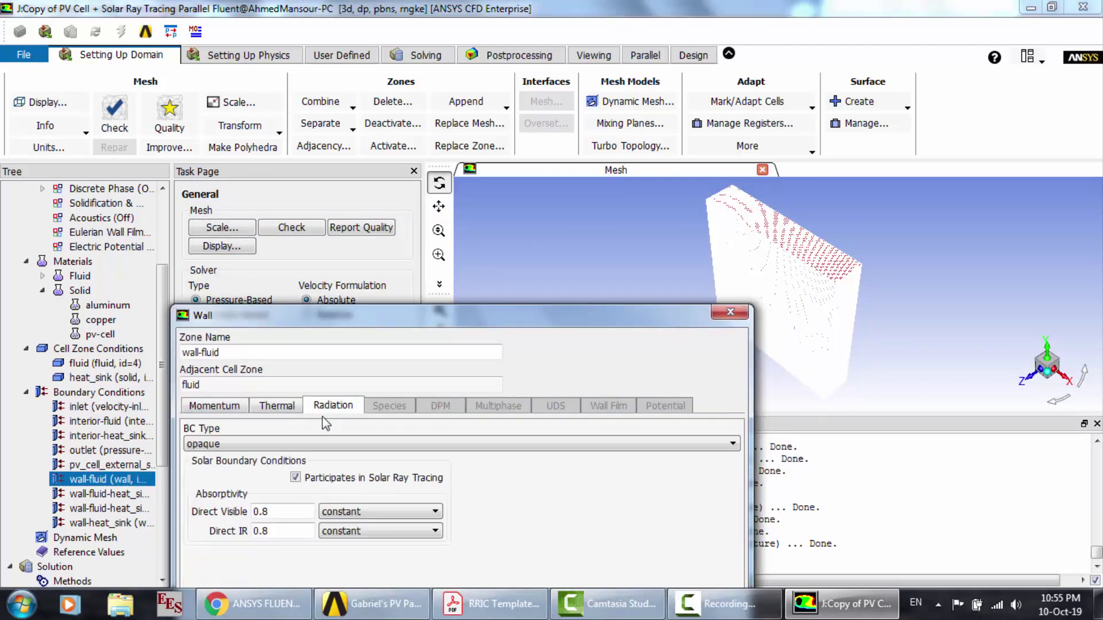
{"action": "left_click", "coordinate": [244, 444]}
{"action": "left_click", "coordinate": [241, 468]}
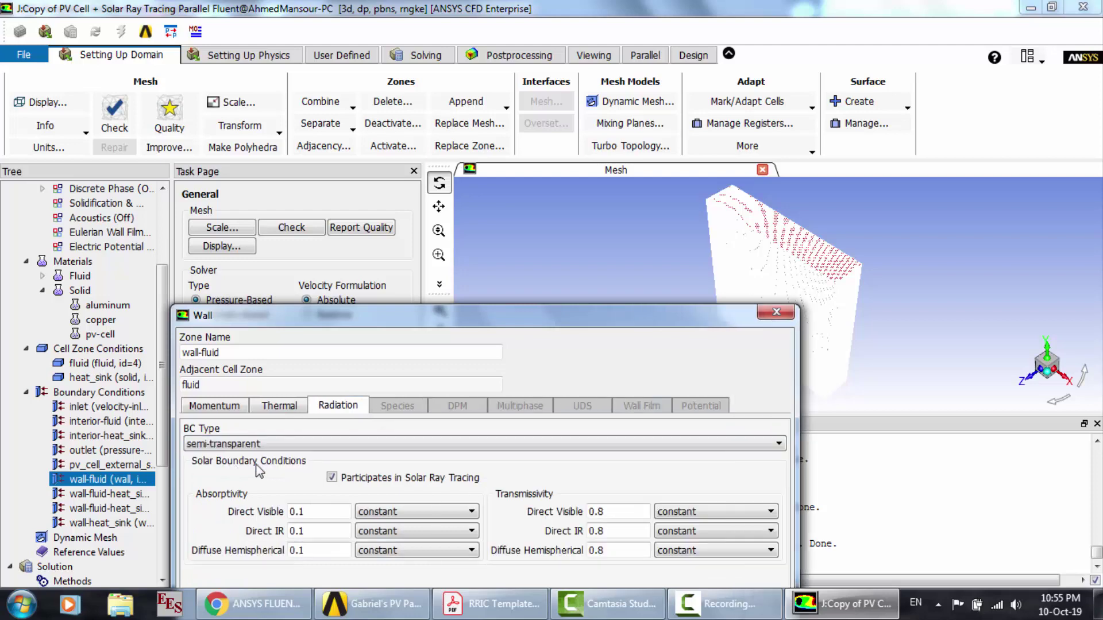
{"action": "left_click", "coordinate": [331, 478]}
{"action": "left_click_drag", "start_coordinate": [415, 321], "coordinate": [429, 187]}
{"action": "left_click", "coordinate": [458, 536]}
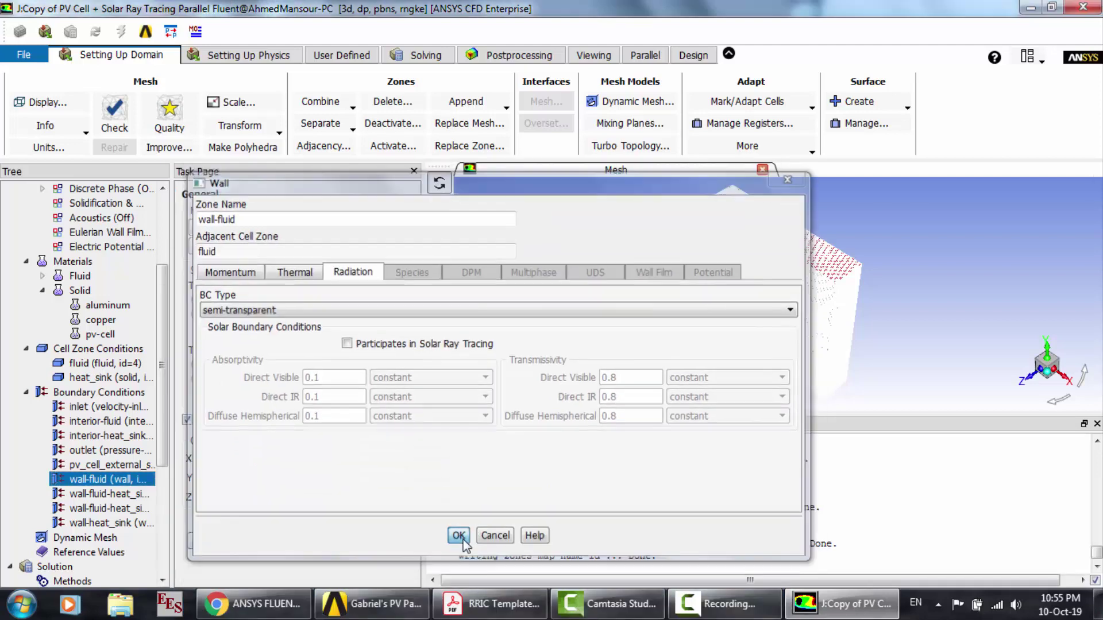
Step: Switch the thermal condition of the wall-fluid-heat_sink boundary to Heat Flux
{"action": "left_click", "coordinate": [133, 496]}
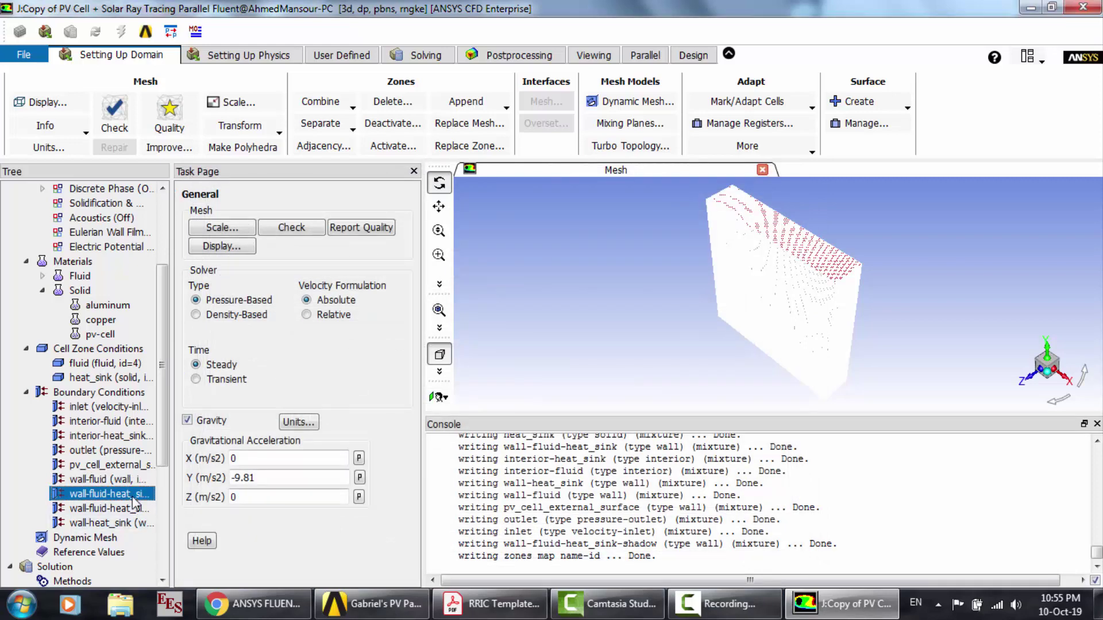
{"action": "double_click", "coordinate": [132, 498]}
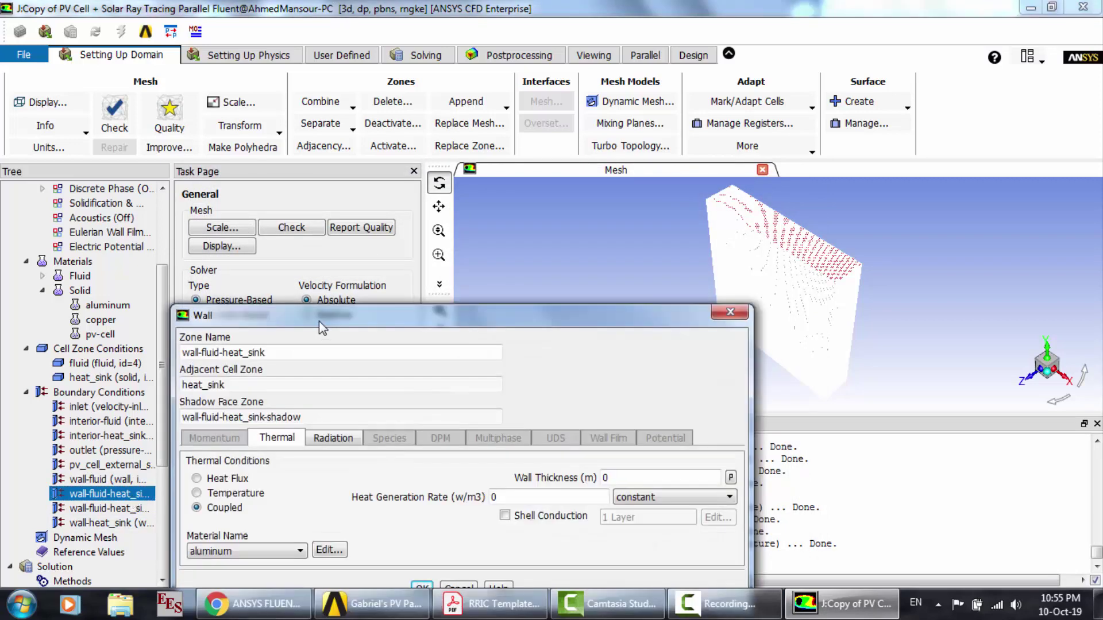
{"action": "left_click_drag", "start_coordinate": [319, 322], "coordinate": [343, 193]}
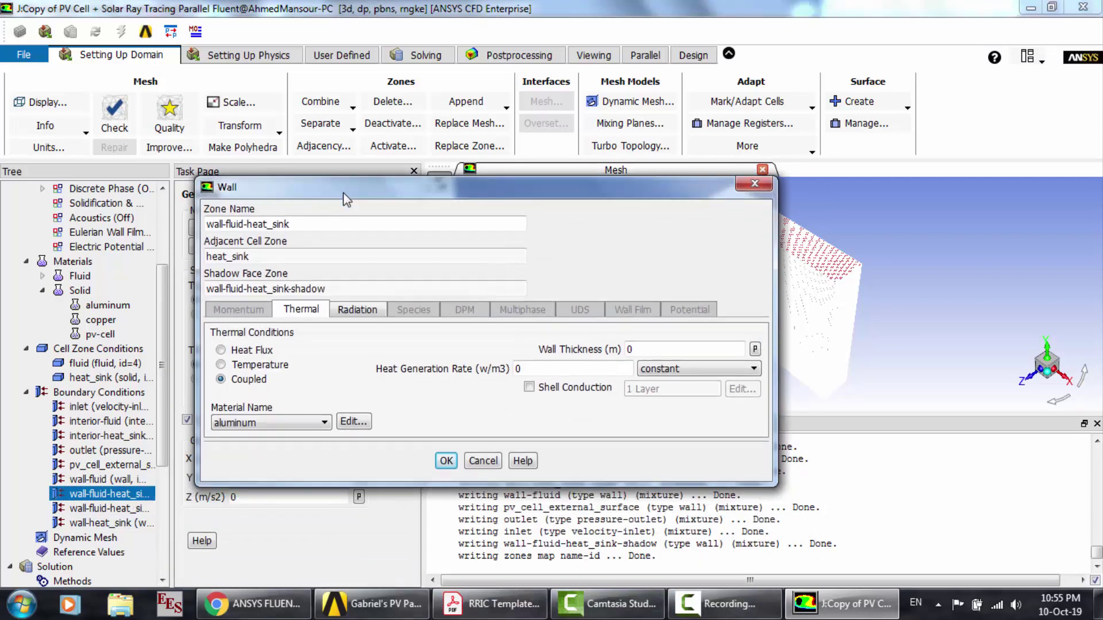
{"action": "left_click", "coordinate": [245, 351]}
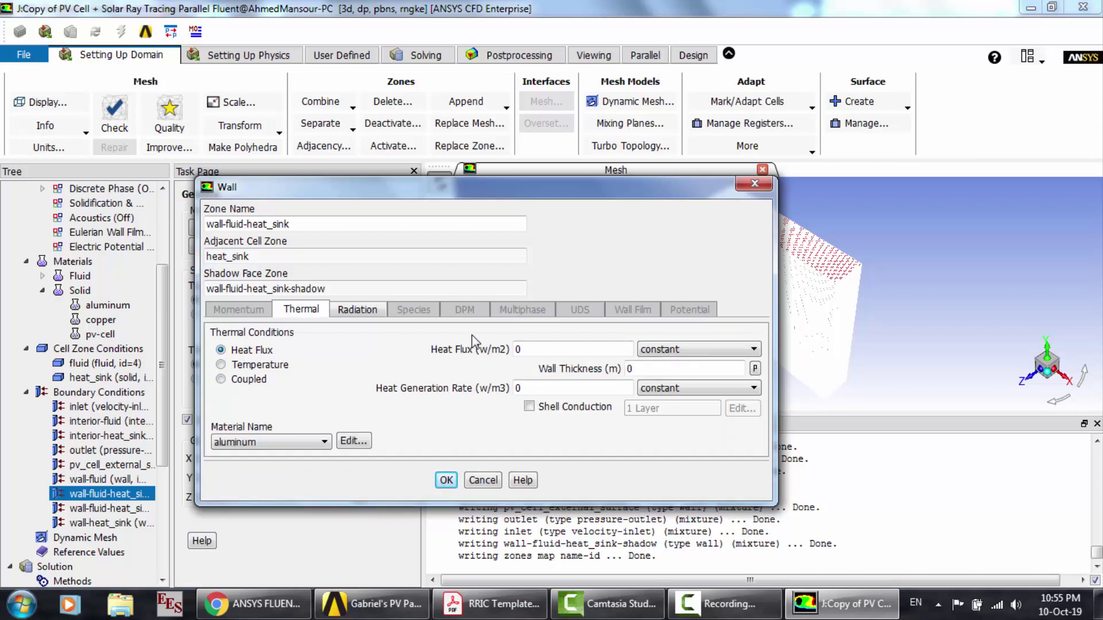
Step: Make the wall-fluid-heat_sink boundary semi-transparent for radiation, exclude it from solar ray tracing, and apply its conditions
{"action": "left_click", "coordinate": [359, 311]}
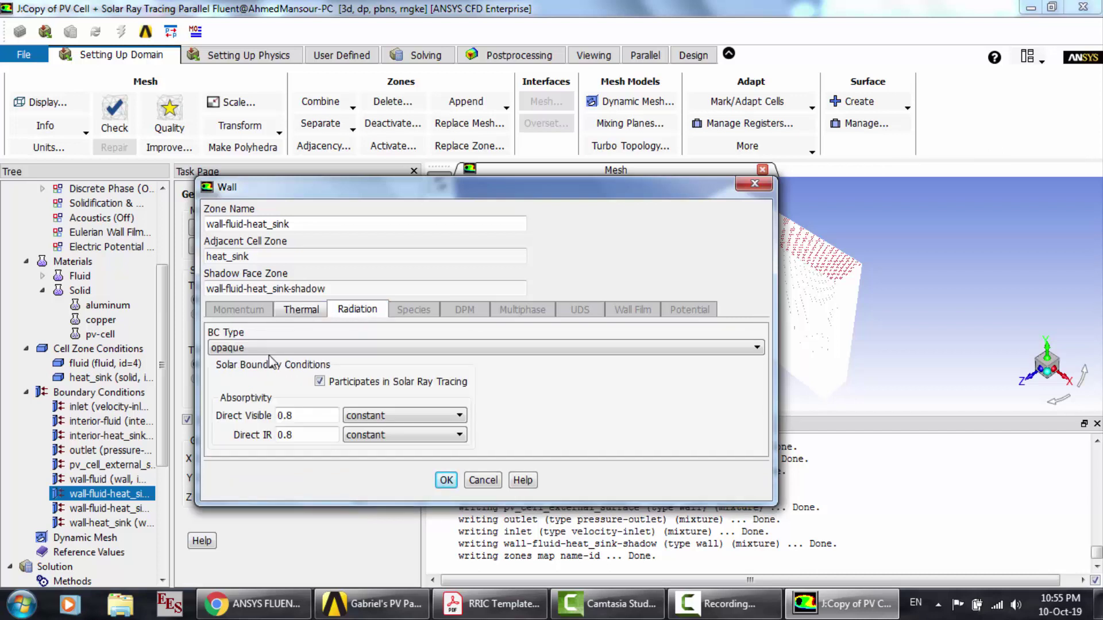
{"action": "left_click", "coordinate": [262, 349]}
{"action": "left_click", "coordinate": [264, 374]}
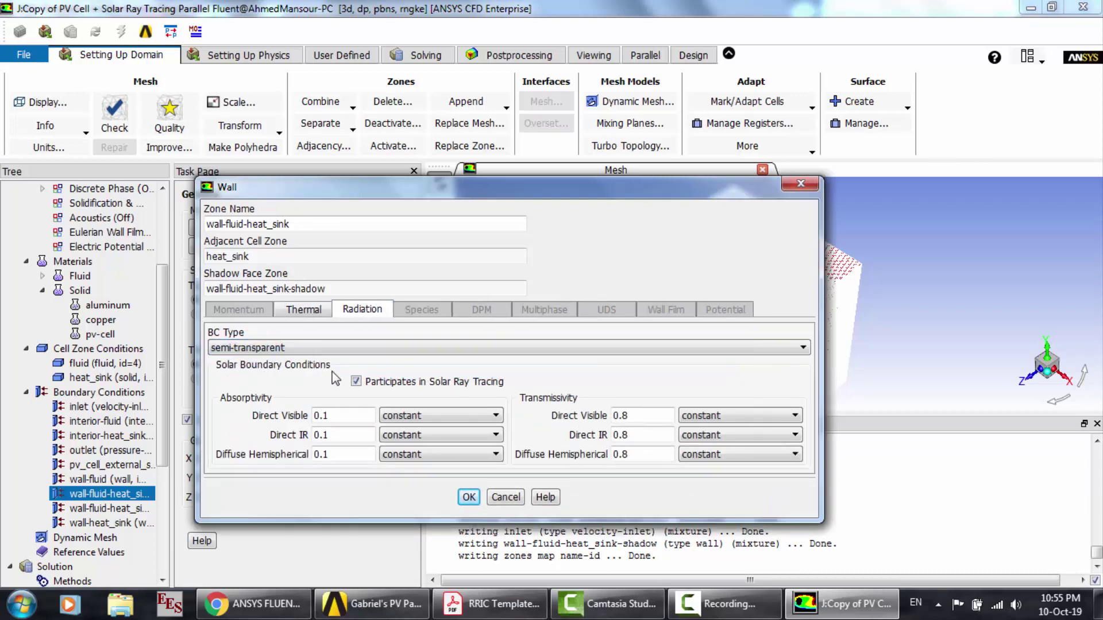
{"action": "left_click", "coordinate": [370, 382]}
{"action": "left_click", "coordinate": [469, 498]}
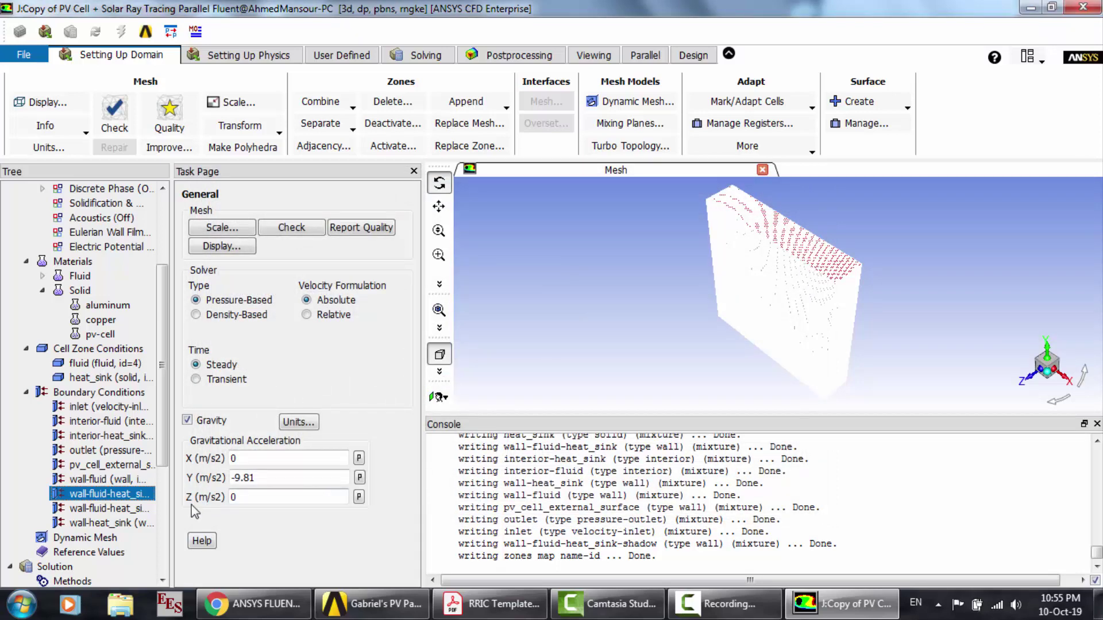
Step: Review the thermal, radiation and material settings of the wall-fluid-heat_sink-shadow boundary and accept them
{"action": "left_click", "coordinate": [115, 509]}
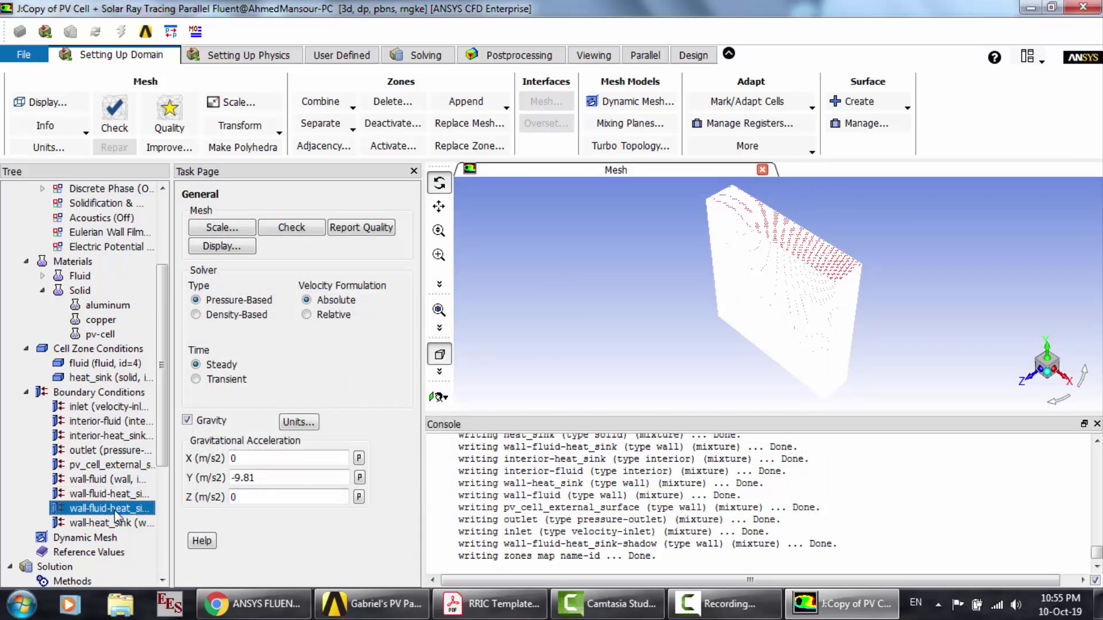
{"action": "double_click", "coordinate": [115, 510]}
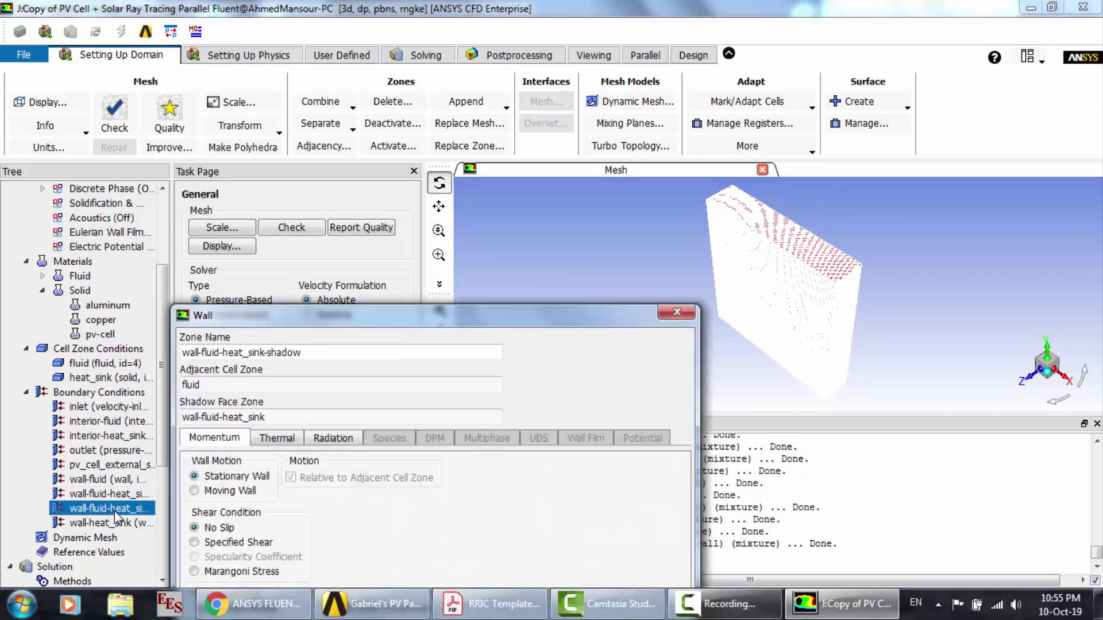
{"action": "left_click_drag", "start_coordinate": [314, 323], "coordinate": [404, 140]}
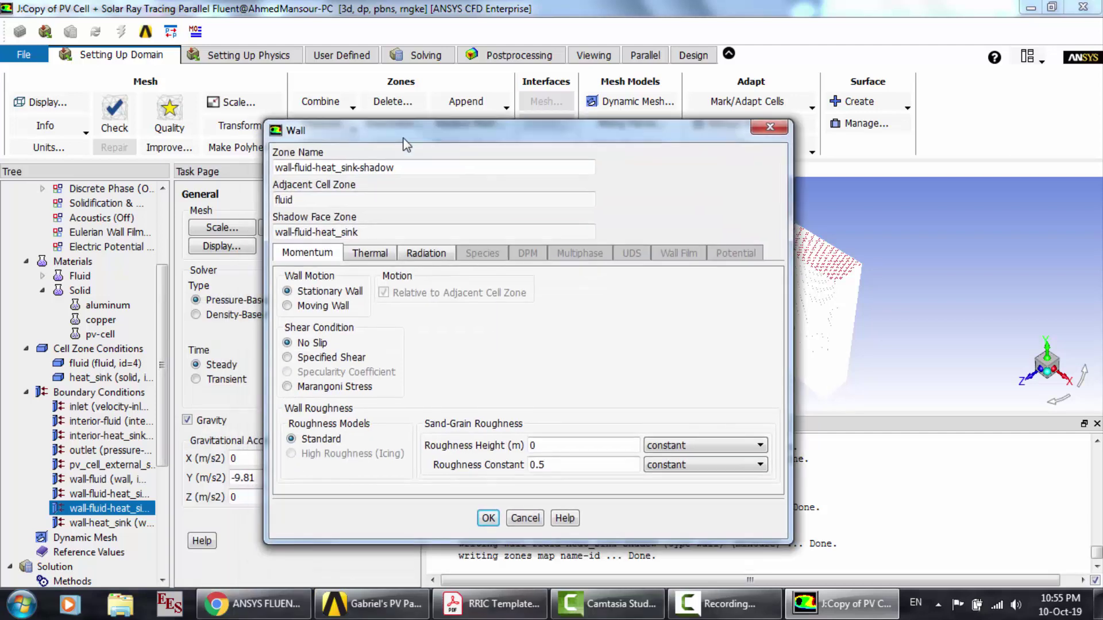
{"action": "left_click", "coordinate": [372, 253]}
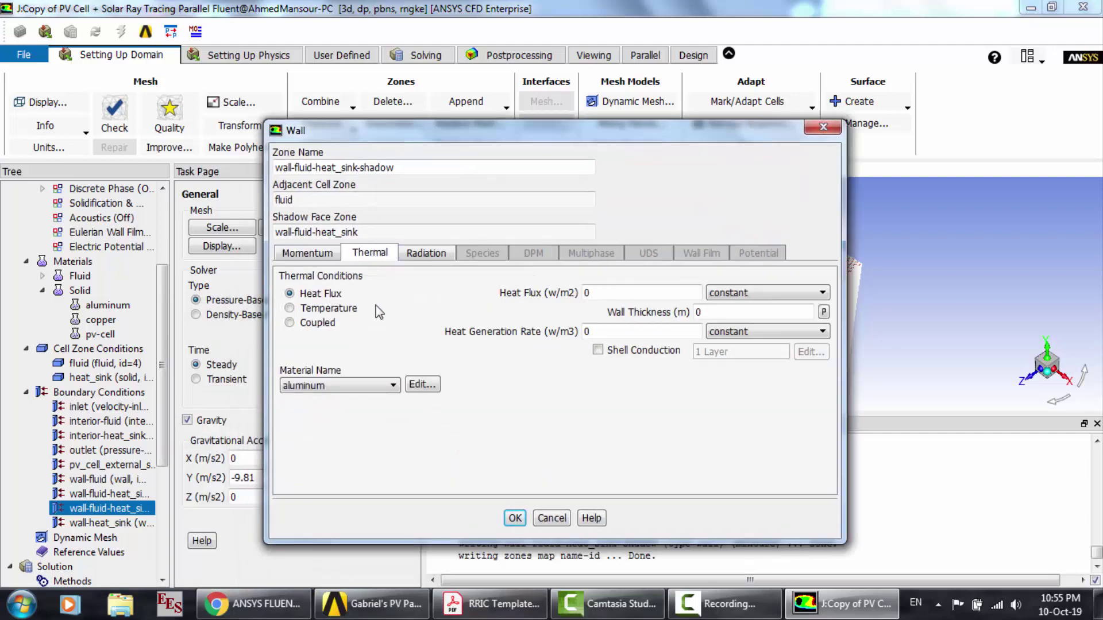
{"action": "left_click", "coordinate": [423, 258]}
{"action": "left_click", "coordinate": [378, 259]}
{"action": "left_click", "coordinate": [341, 389]}
{"action": "left_click", "coordinate": [339, 388]}
{"action": "left_click", "coordinate": [514, 519]}
Step: Assign copper as the material of the wall-heat_sink boundary
{"action": "left_click", "coordinate": [99, 524]}
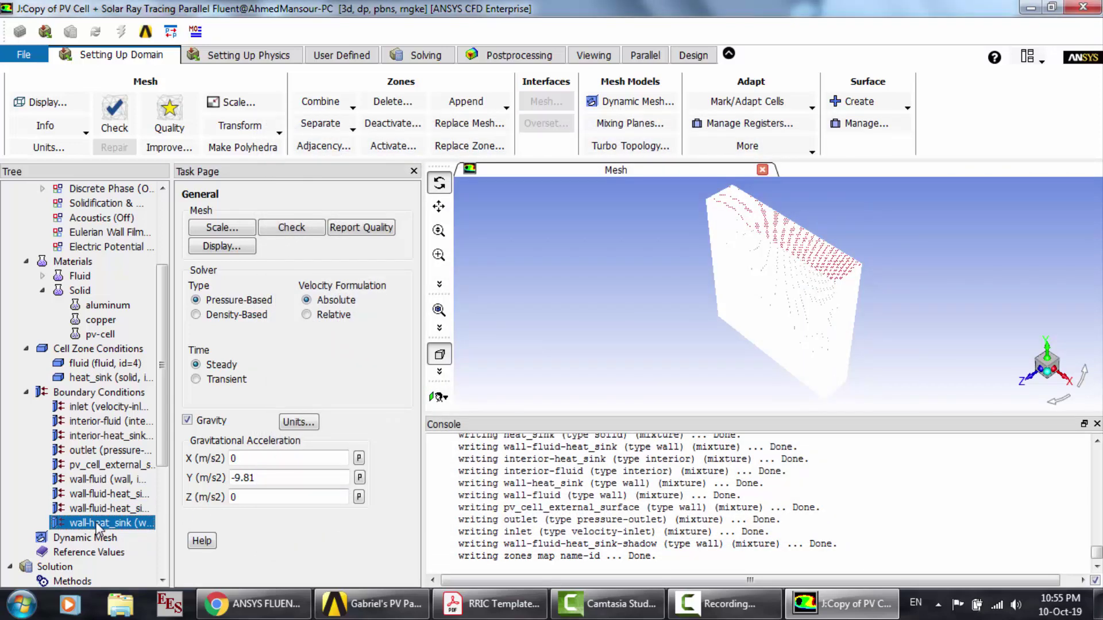
{"action": "double_click", "coordinate": [97, 524]}
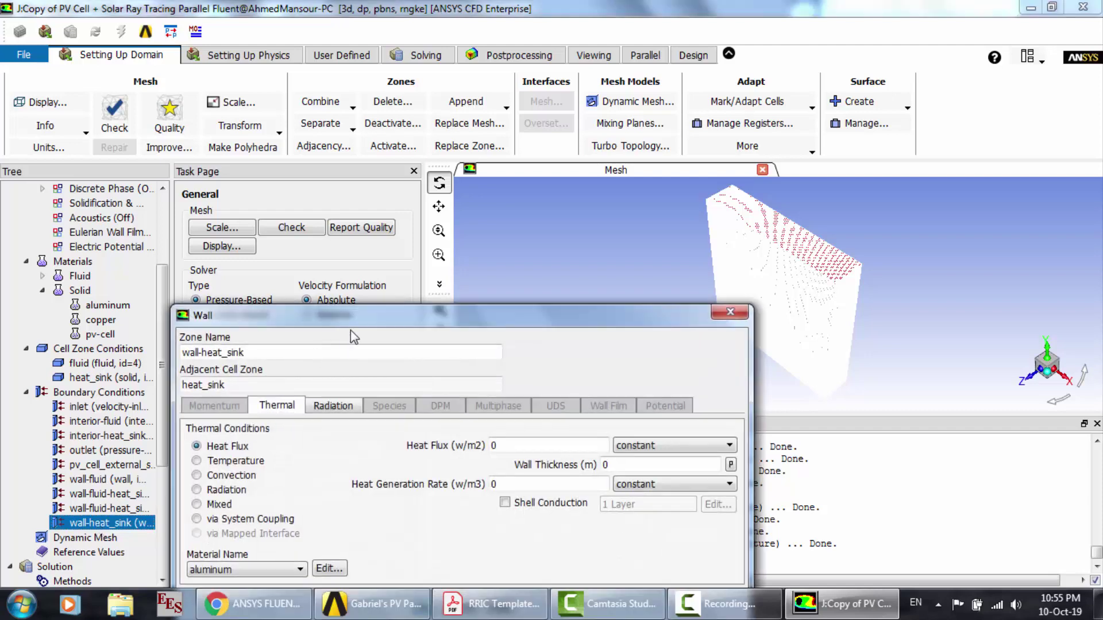
{"action": "left_click_drag", "start_coordinate": [365, 325], "coordinate": [406, 197]}
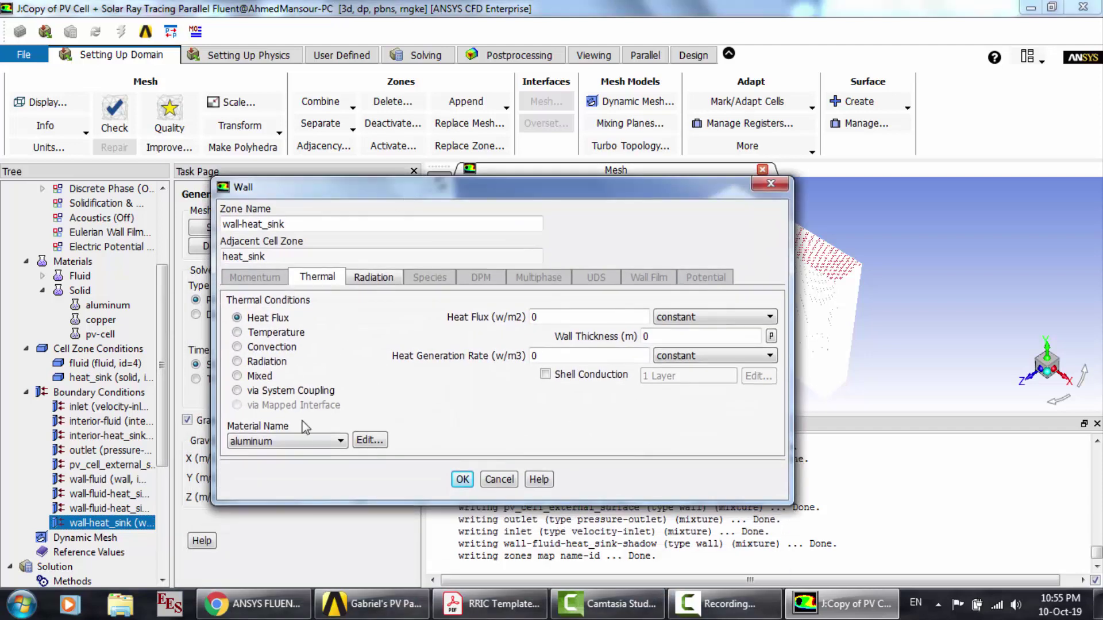
{"action": "left_click", "coordinate": [307, 443]}
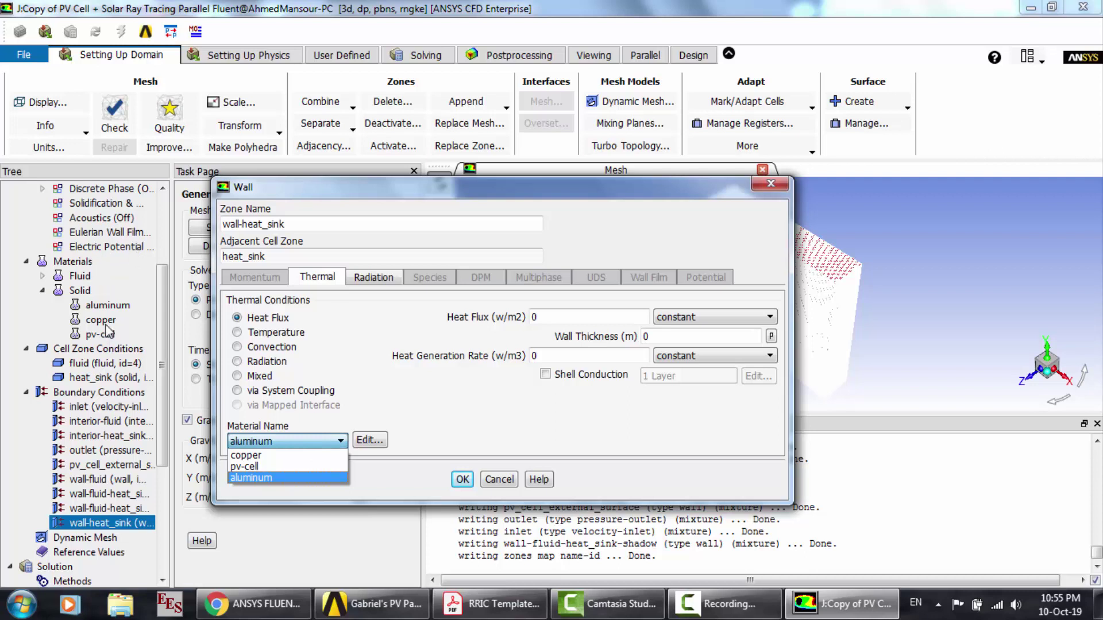
{"action": "left_click", "coordinate": [264, 456]}
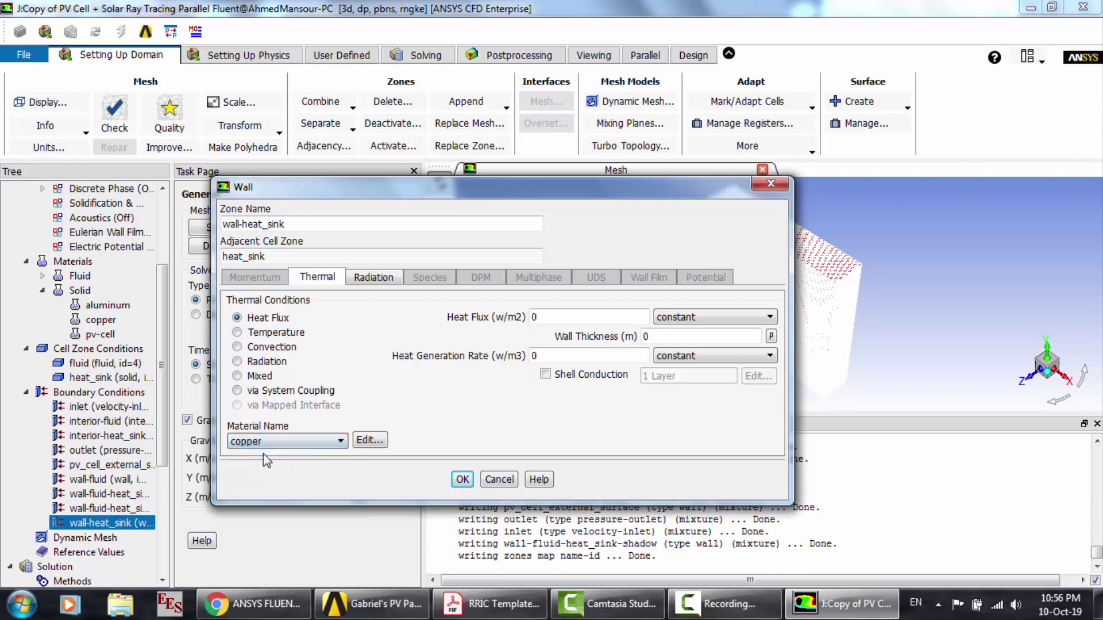
Step: Exclude the wall-heat_sink boundary from solar ray tracing, keep its radiation BC type opaque, and apply its conditions
{"action": "left_click", "coordinate": [387, 285]}
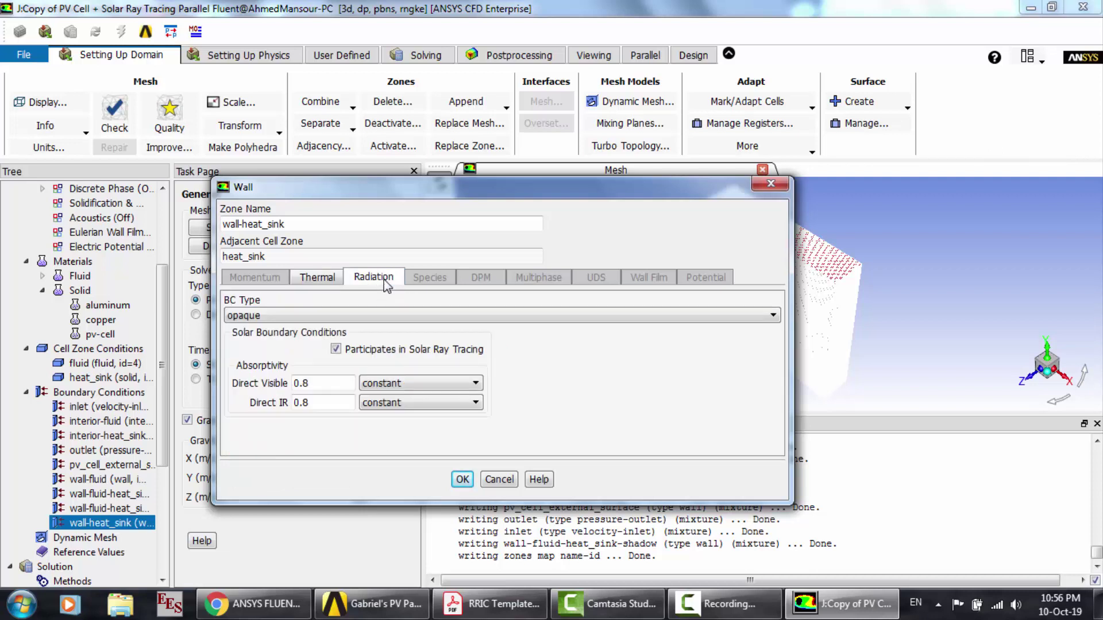
{"action": "left_click", "coordinate": [325, 281]}
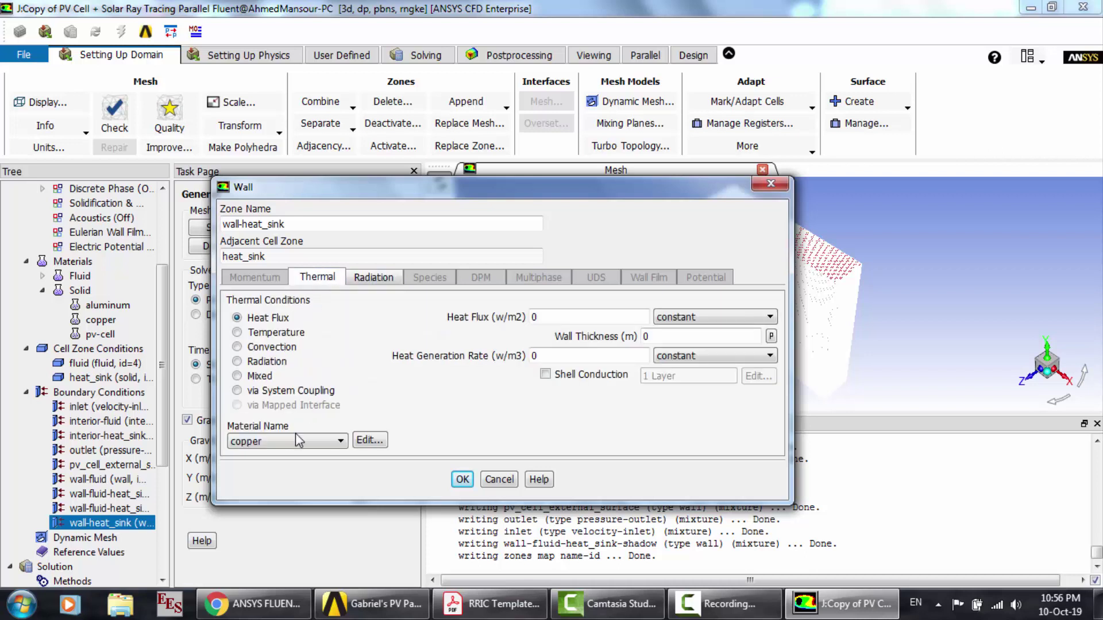
{"action": "left_click", "coordinate": [368, 279]}
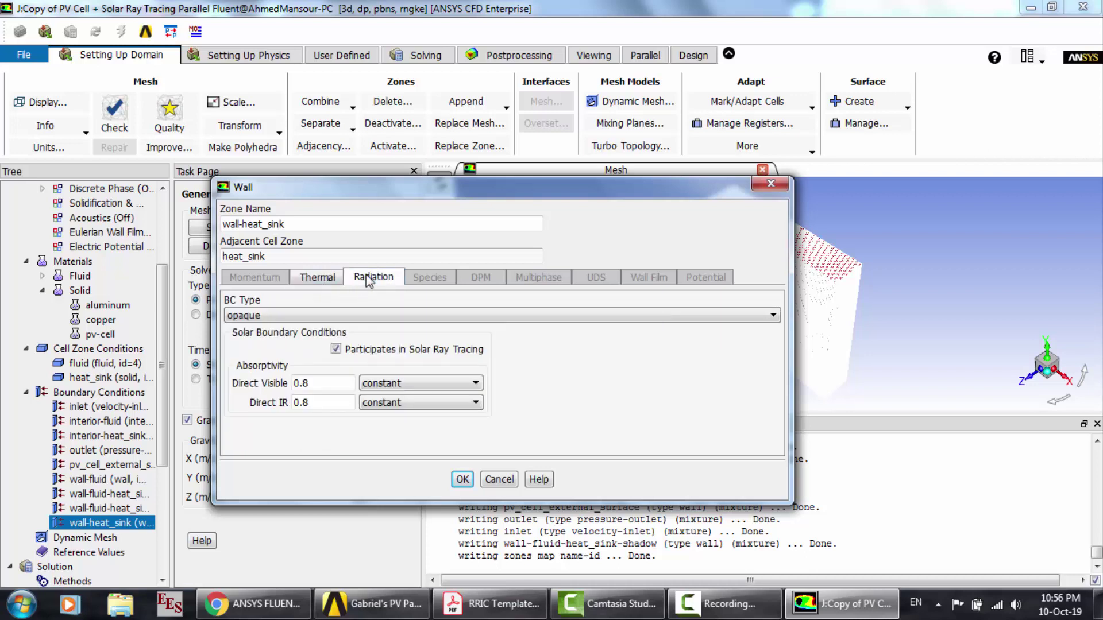
{"action": "left_click", "coordinate": [389, 352]}
{"action": "left_click", "coordinate": [282, 316]}
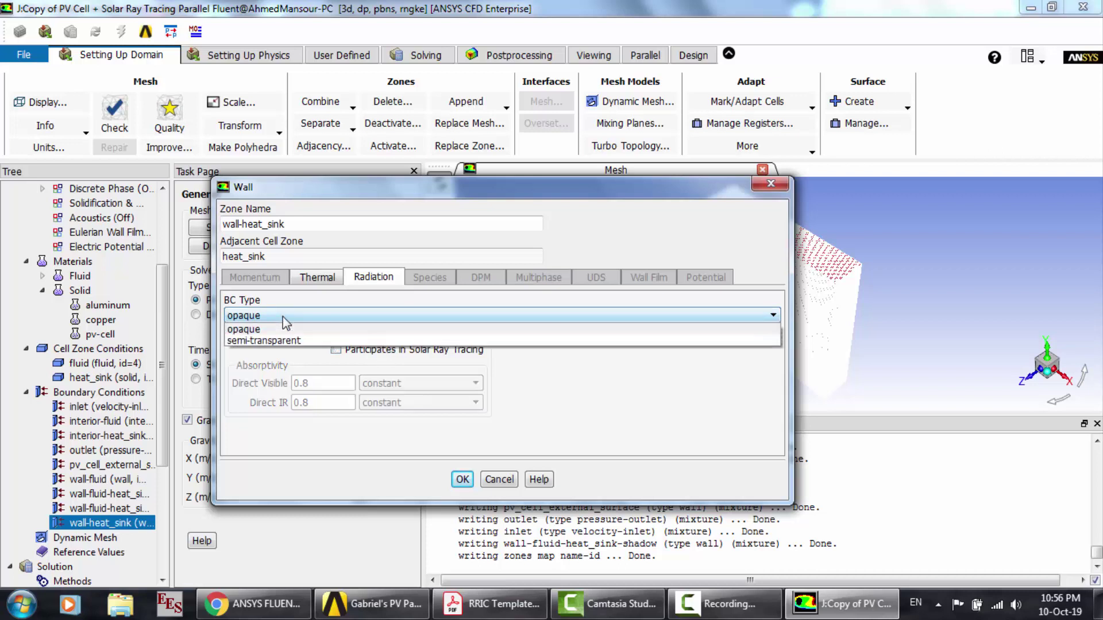
{"action": "left_click", "coordinate": [282, 316]}
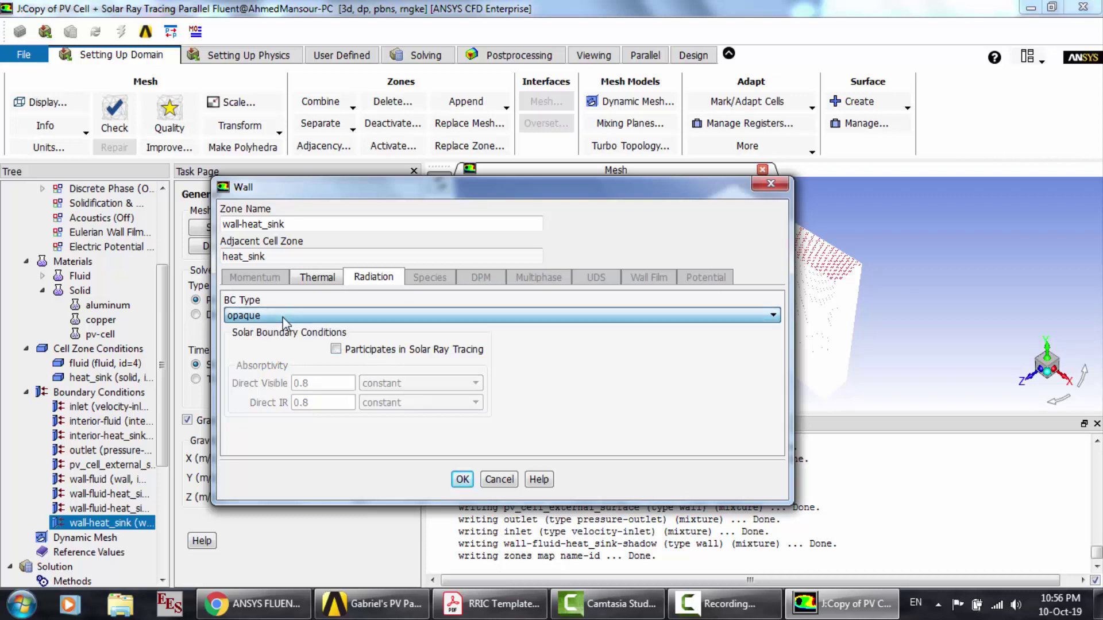
{"action": "left_click", "coordinate": [462, 479]}
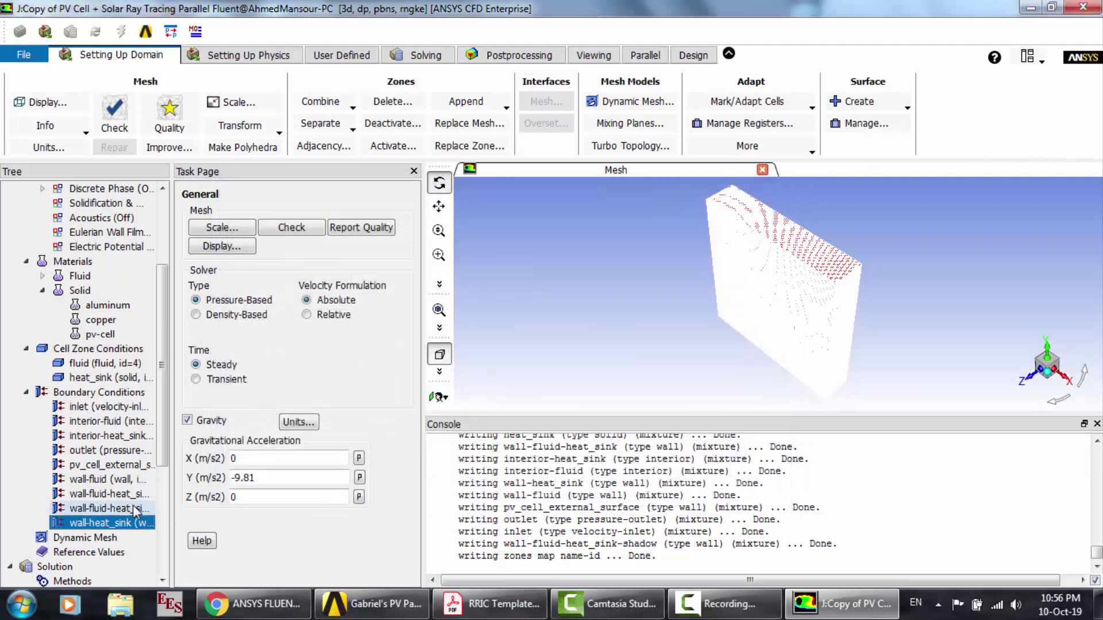
Step: Initialize the solution with the hybrid method and check the solar load ambient flux reported in the console
{"action": "left_click", "coordinate": [136, 509]}
{"action": "scroll", "coordinate": [135, 509], "scroll_direction": "down", "scroll_amount": 2}
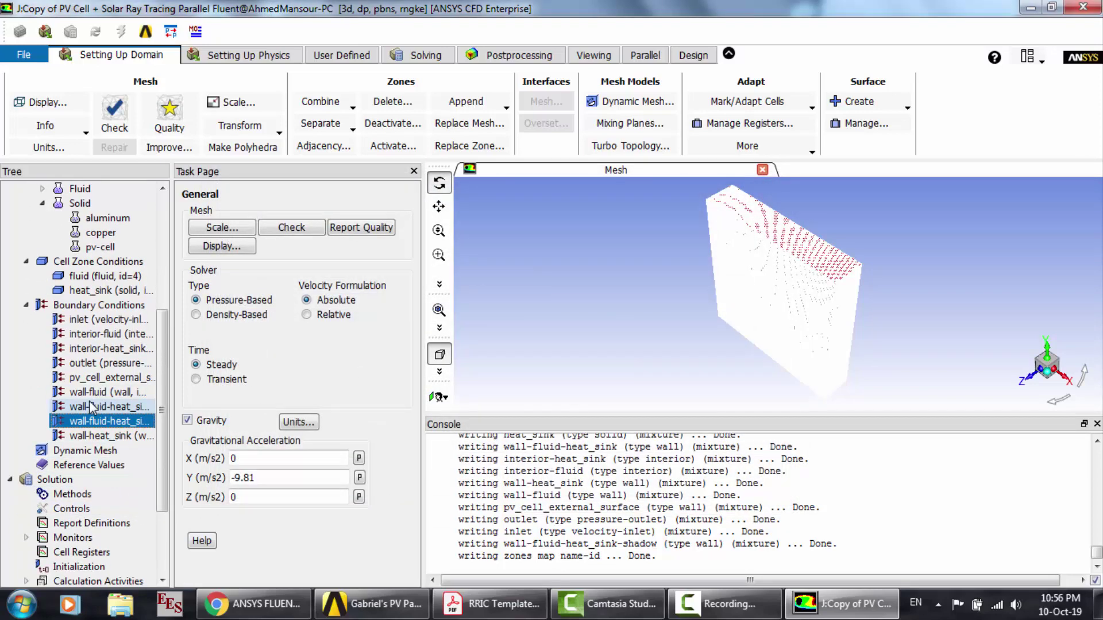
{"action": "left_click", "coordinate": [122, 436]}
{"action": "scroll", "coordinate": [121, 436], "scroll_direction": "down", "scroll_amount": 3}
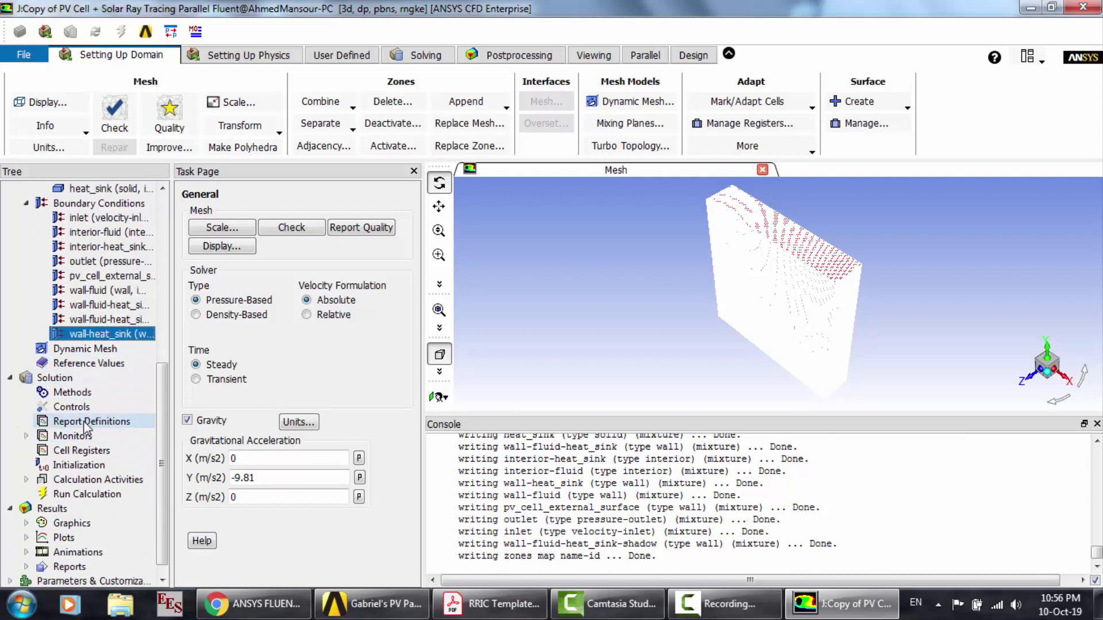
{"action": "left_click", "coordinate": [81, 465]}
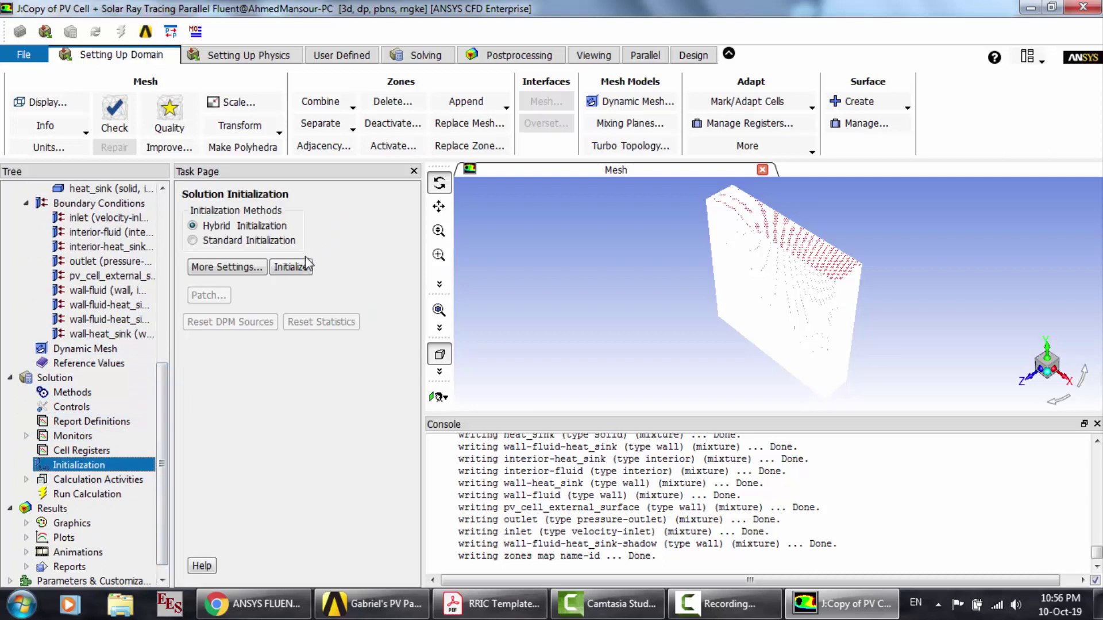
{"action": "left_click", "coordinate": [303, 269]}
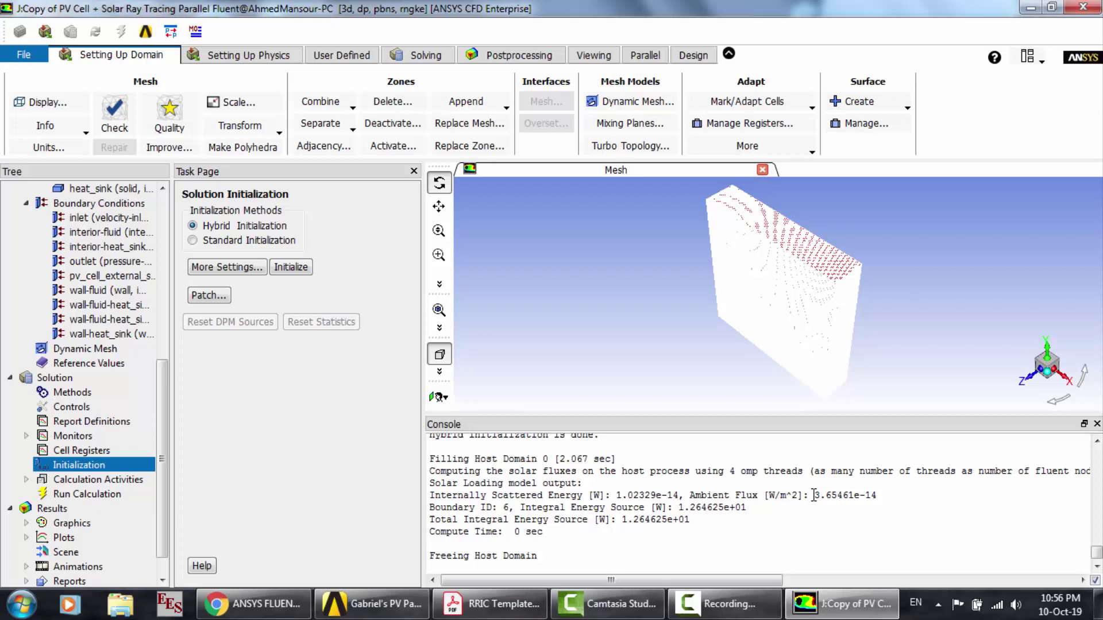
{"action": "left_click_drag", "start_coordinate": [814, 495], "coordinate": [879, 496]}
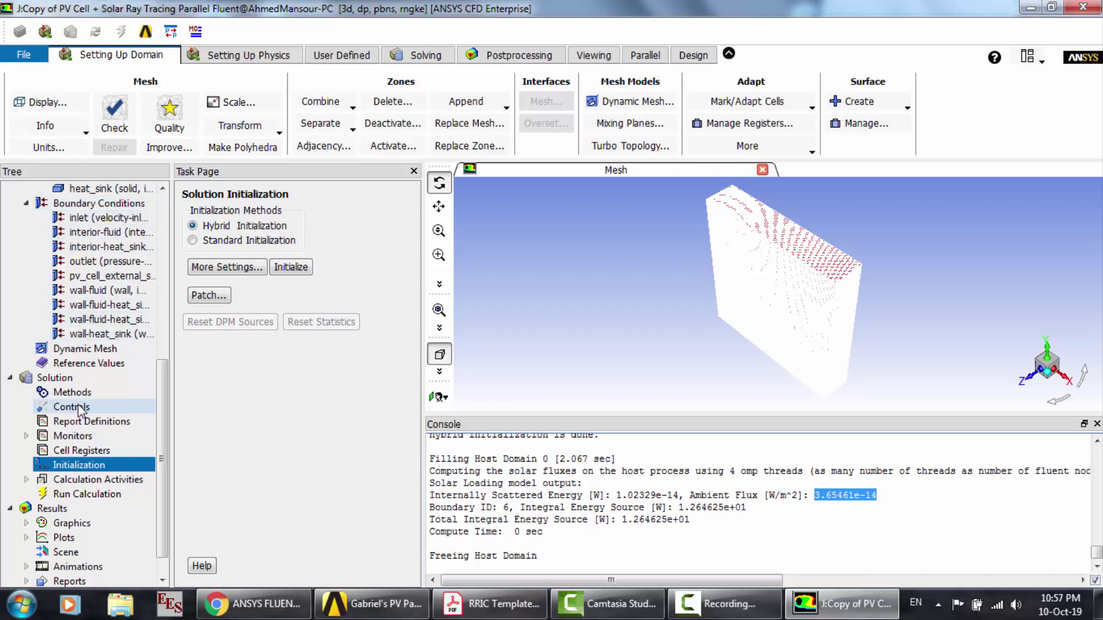
{"action": "left_click", "coordinate": [838, 485]}
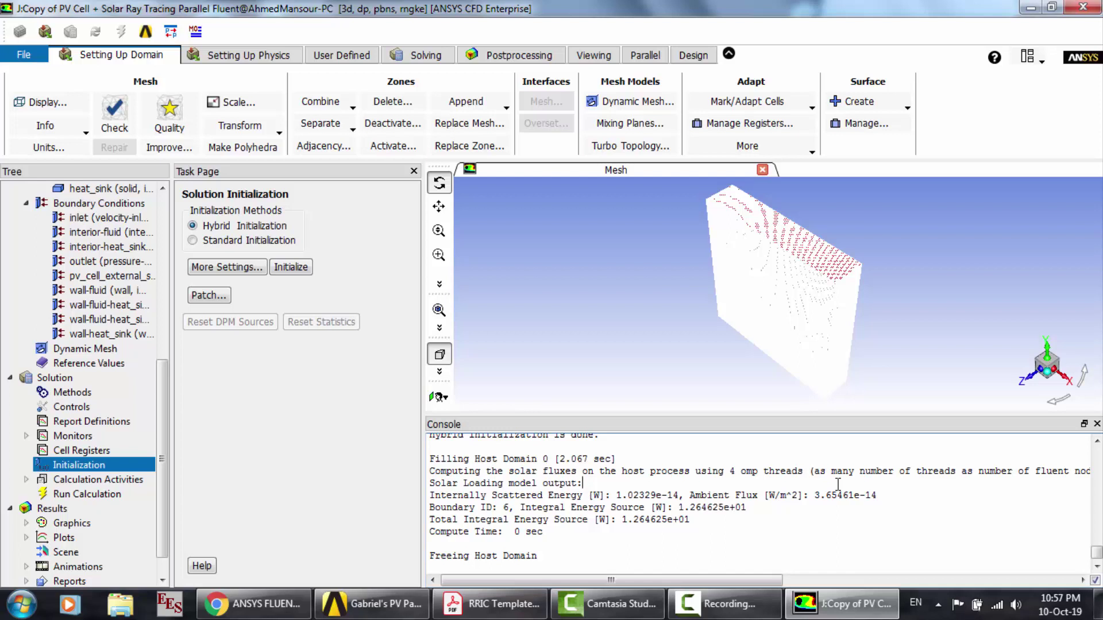
Step: Run the calculation with 1000 iterations
{"action": "left_click", "coordinate": [90, 495]}
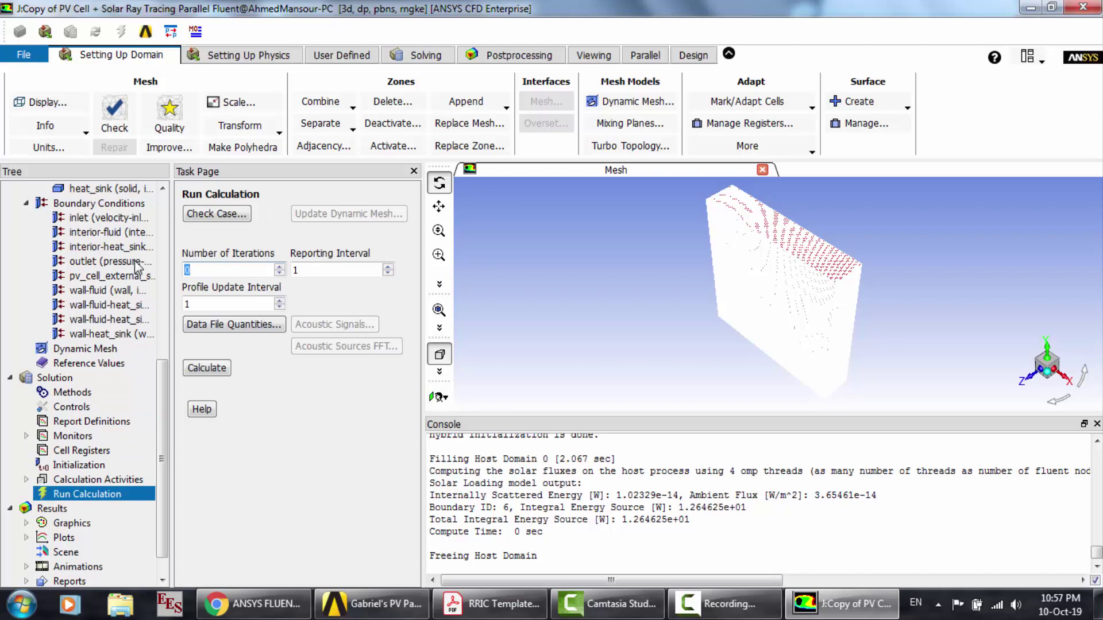
{"action": "type", "text": "1000"}
{"action": "left_click", "coordinate": [217, 369]}
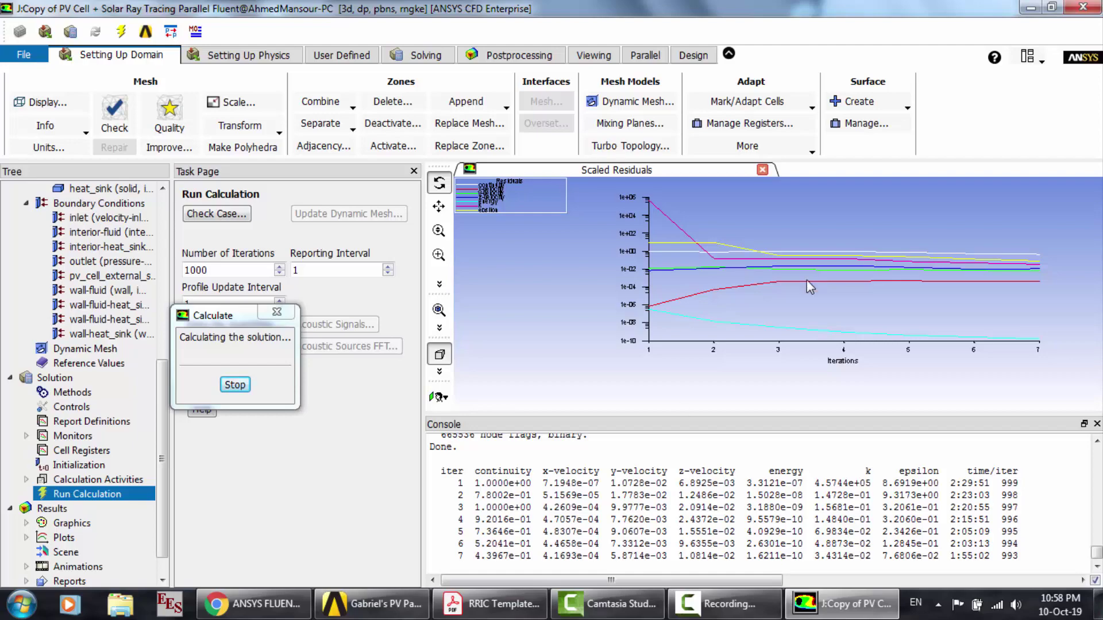
Step: Review the numerical modeling section and temperature result figures of the RRIC Template paper in Acrobat Reader, and return to Fluent
{"action": "left_click", "coordinate": [493, 604]}
{"action": "scroll", "coordinate": [438, 368], "scroll_direction": "down", "scroll_amount": 5}
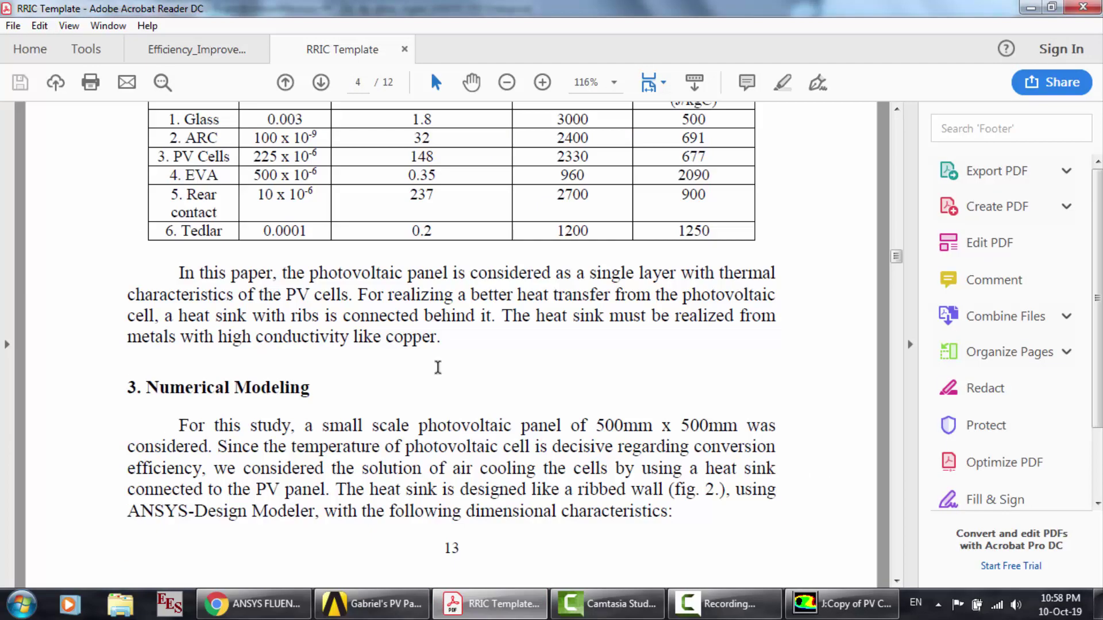
{"action": "scroll", "coordinate": [438, 367], "scroll_direction": "down", "scroll_amount": 20}
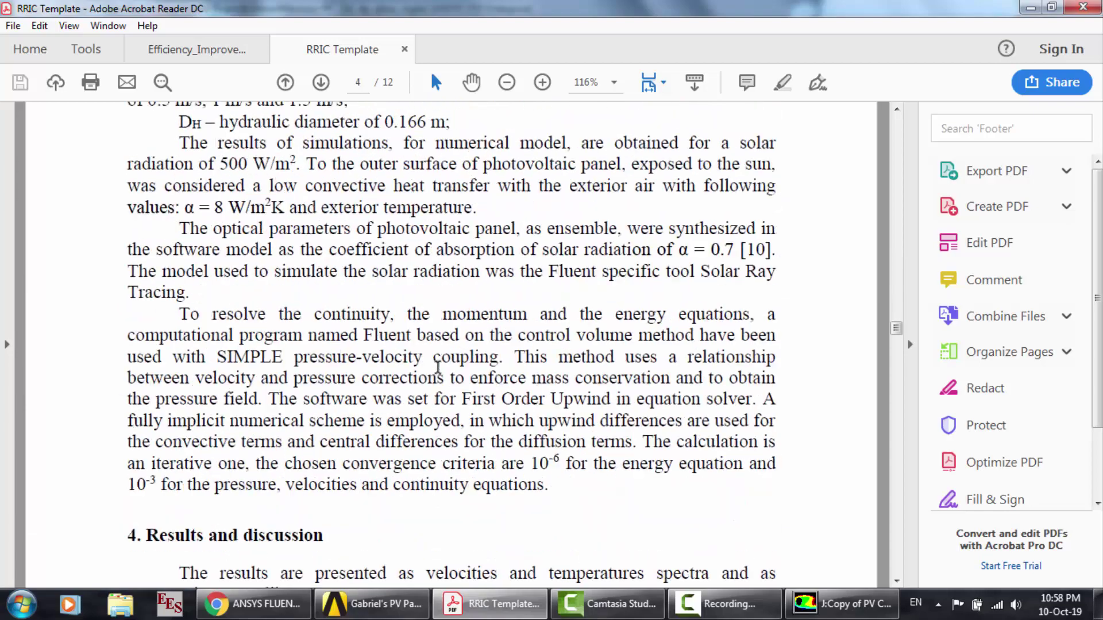
{"action": "scroll", "coordinate": [438, 367], "scroll_direction": "down", "scroll_amount": 20}
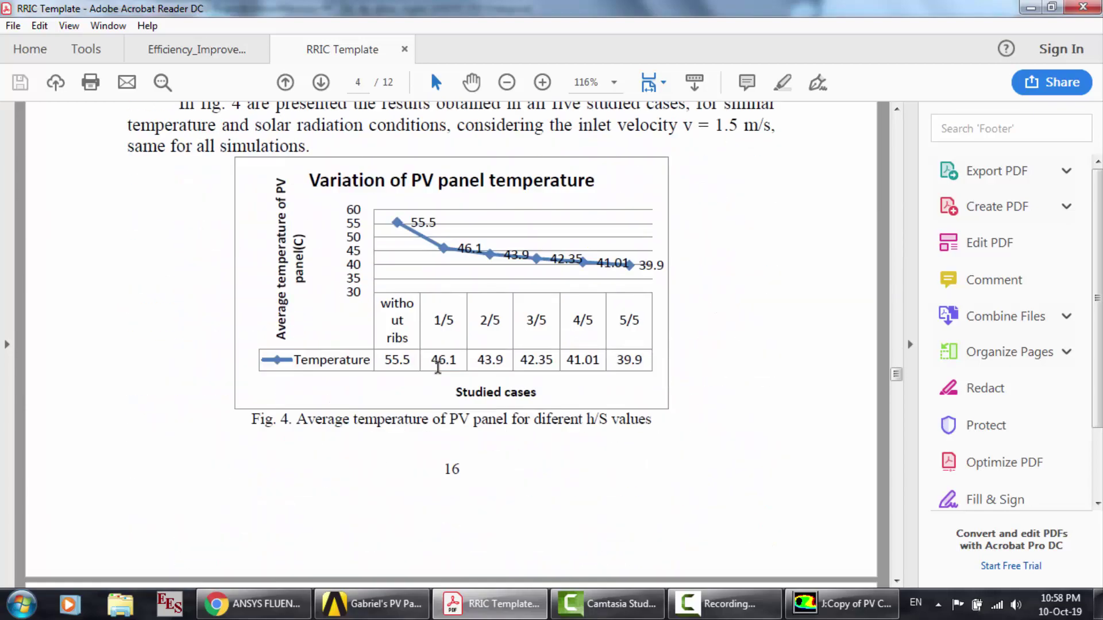
{"action": "scroll", "coordinate": [438, 368], "scroll_direction": "down", "scroll_amount": 12}
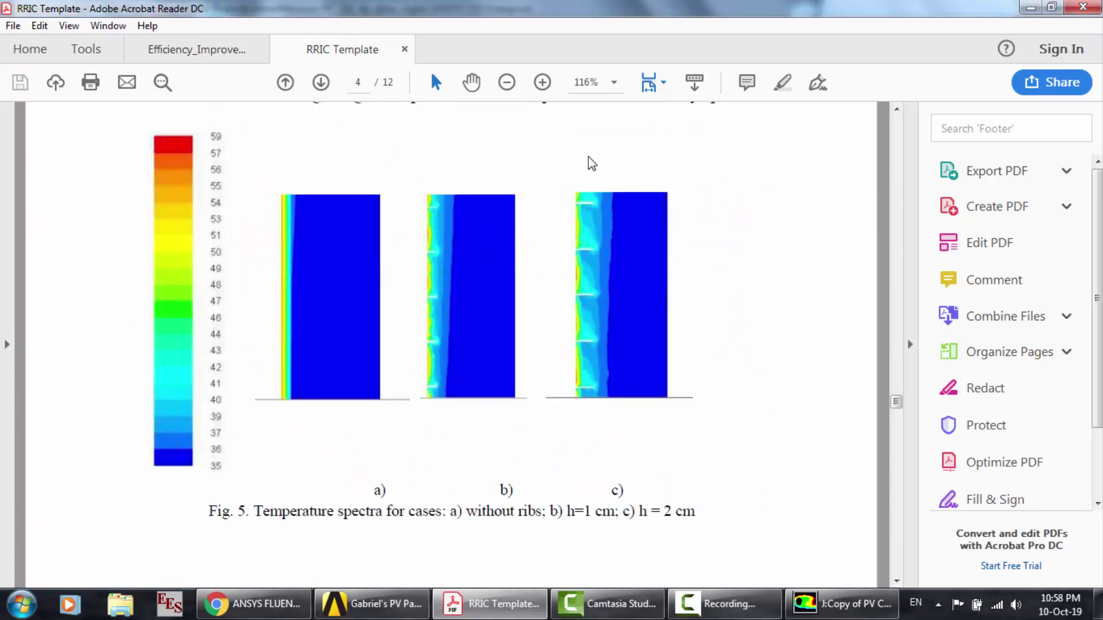
{"action": "scroll", "coordinate": [412, 263], "scroll_direction": "up", "scroll_amount": 8}
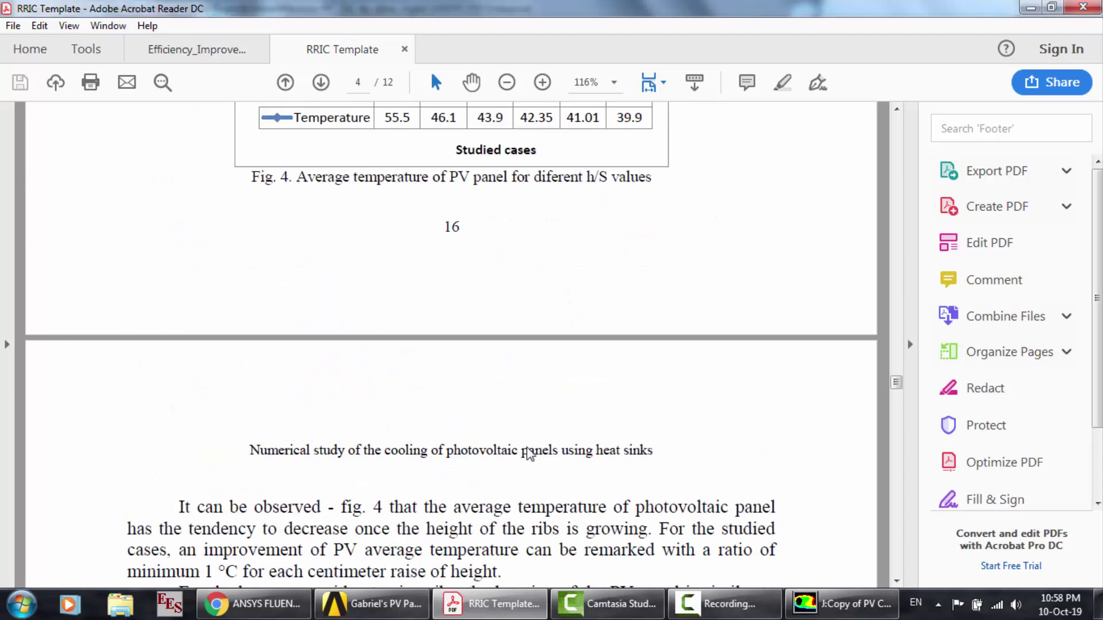
{"action": "left_click", "coordinate": [842, 603]}
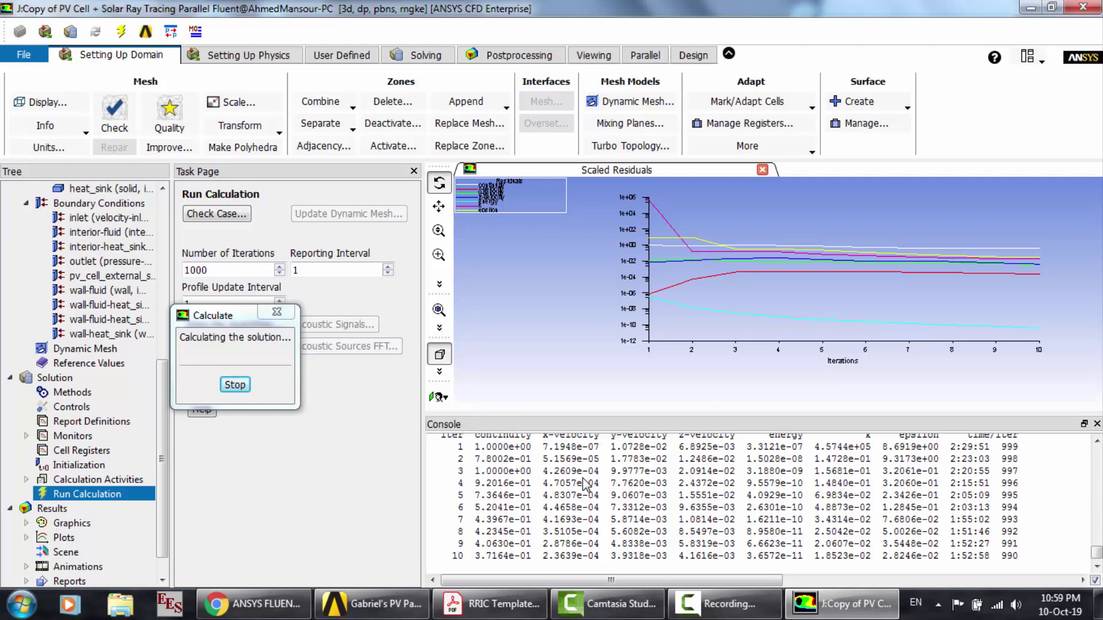
{"action": "left_click", "coordinate": [716, 604]}
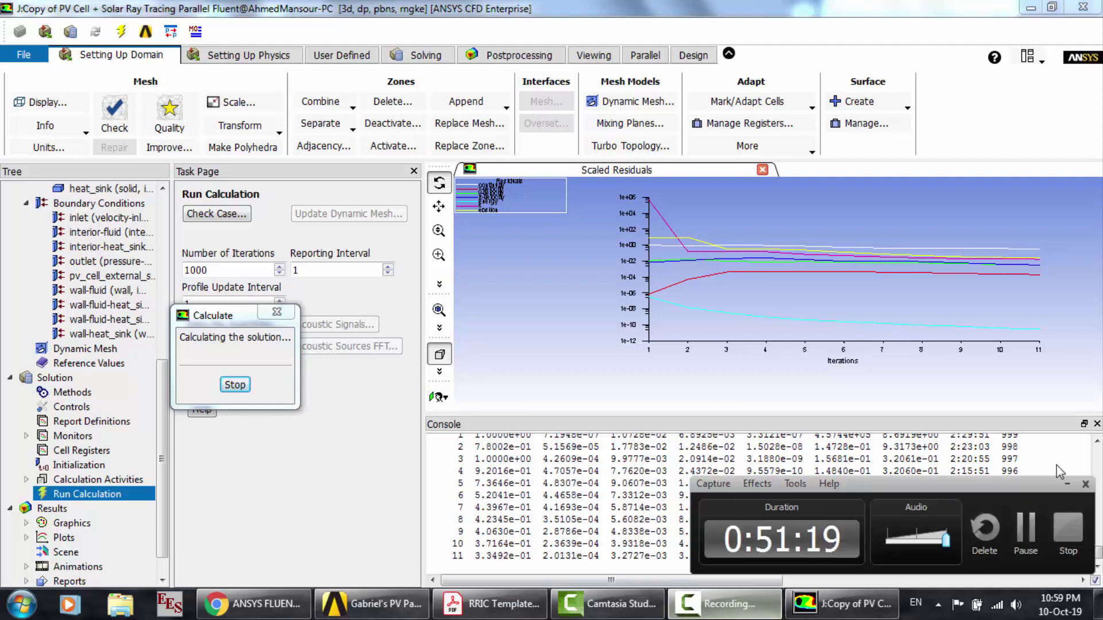
{"action": "left_click", "coordinate": [1024, 527]}
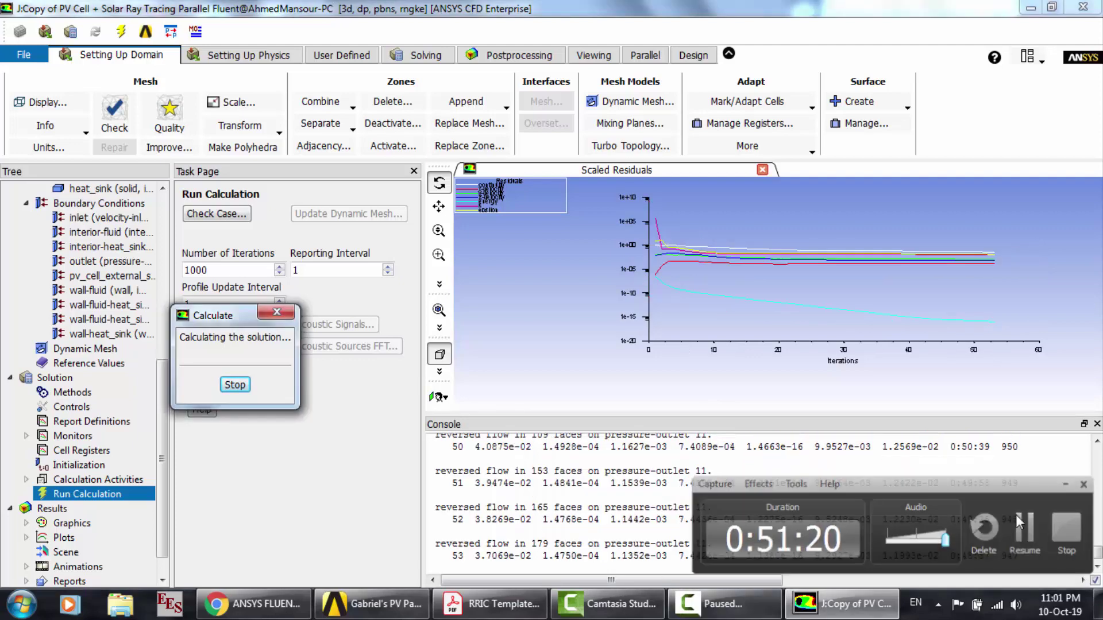
{"action": "left_click", "coordinate": [1018, 523]}
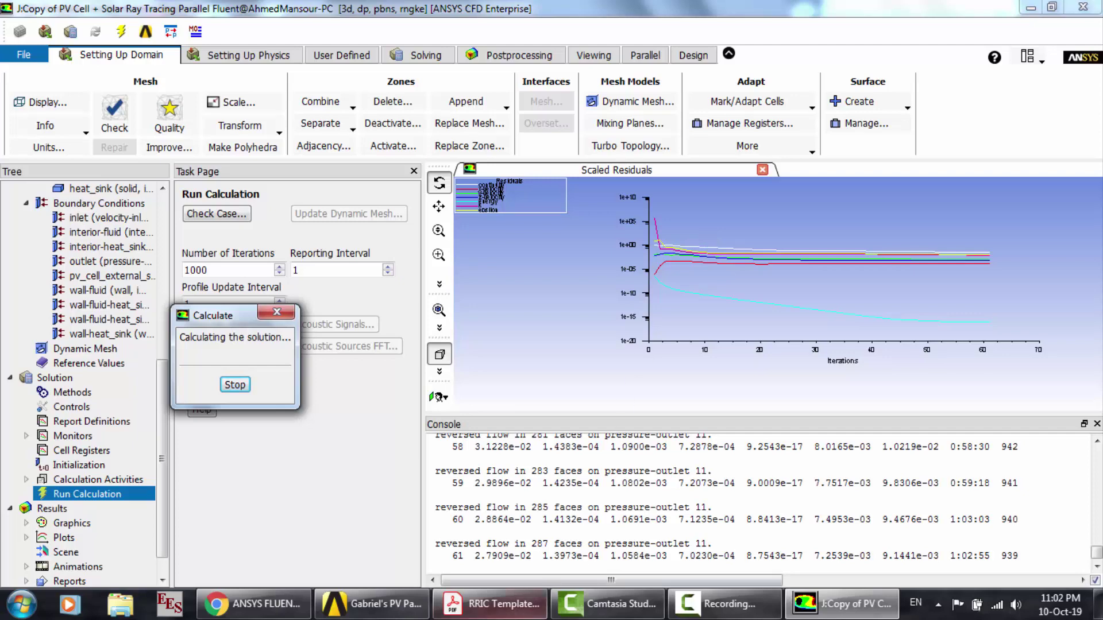
Step: Examine the temperature spectra and velocity vector figures in the RRIC Template paper in Acrobat Reader, and return to Fluent
{"action": "left_click", "coordinate": [491, 603]}
{"action": "scroll", "coordinate": [553, 384], "scroll_direction": "down", "scroll_amount": 20}
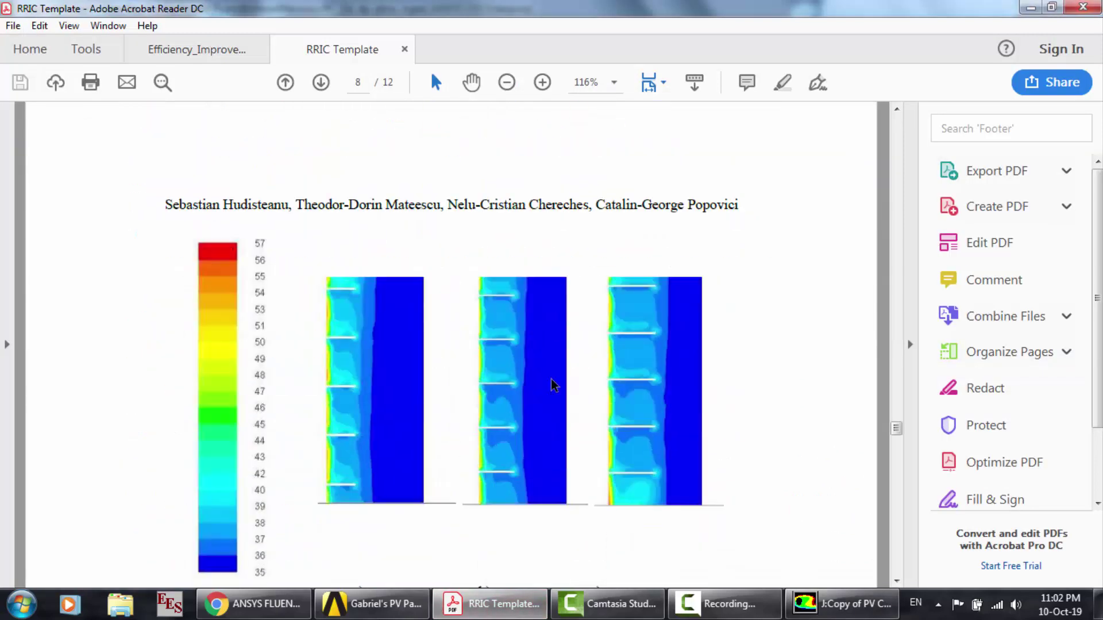
{"action": "scroll", "coordinate": [552, 385], "scroll_direction": "up", "scroll_amount": 8}
{"action": "scroll", "coordinate": [553, 385], "scroll_direction": "down", "scroll_amount": 3}
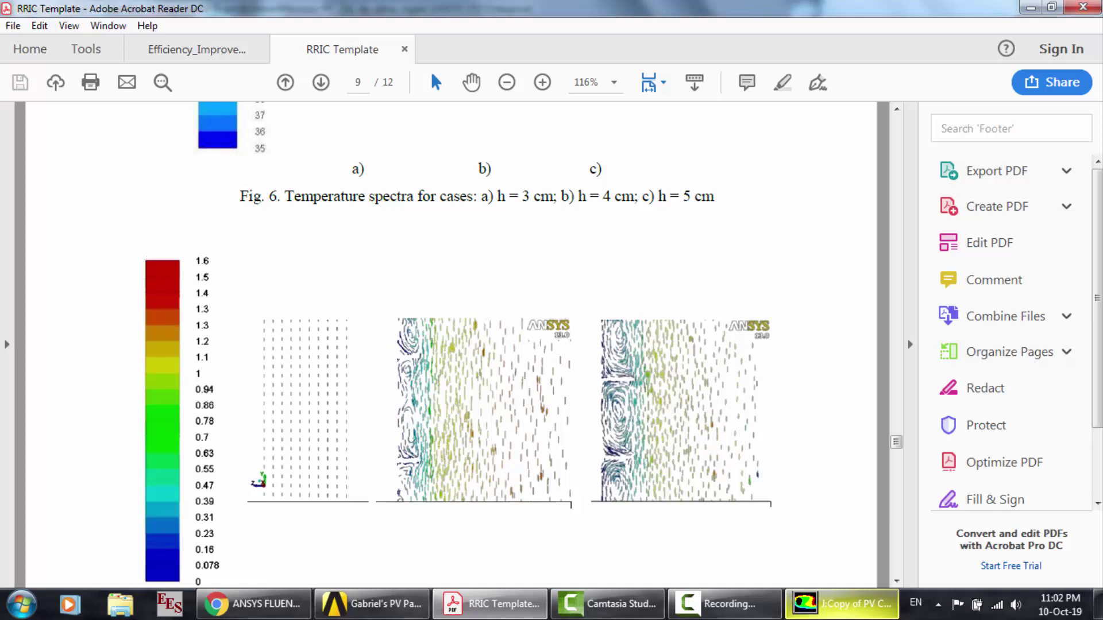
{"action": "mouse_move", "coordinate": [842, 604]}
{"action": "left_click", "coordinate": [840, 524]}
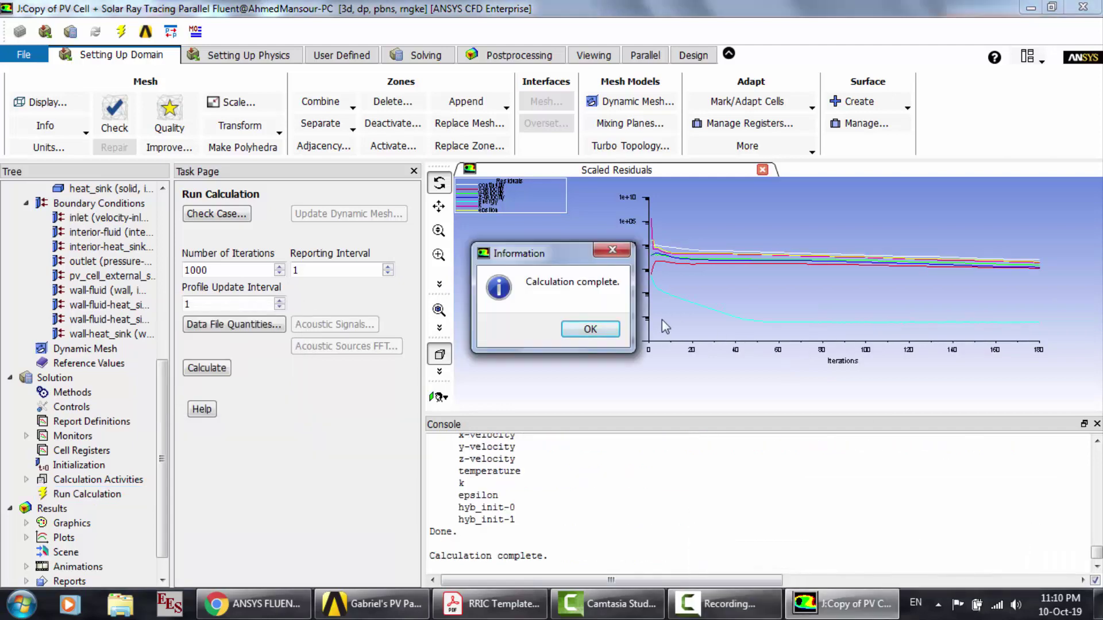
Step: Acknowledge the finished calculation and define contour-1 as a filled contour of Solar Heat Flux from the Wall Fluxes category
{"action": "left_click", "coordinate": [601, 330]}
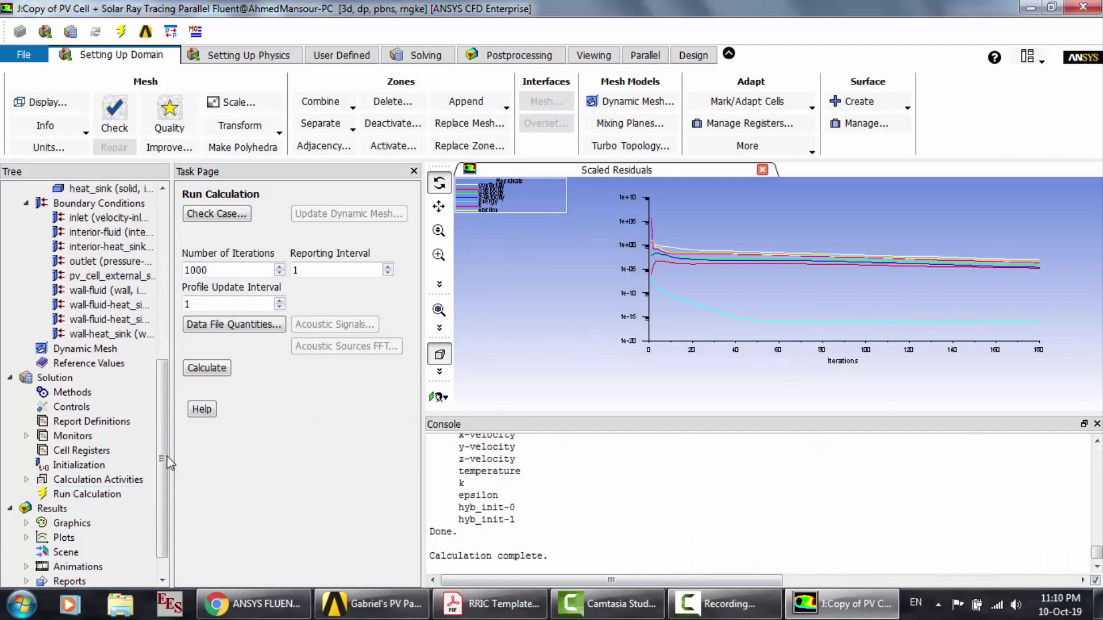
{"action": "left_click", "coordinate": [86, 494]}
{"action": "left_click", "coordinate": [26, 523]}
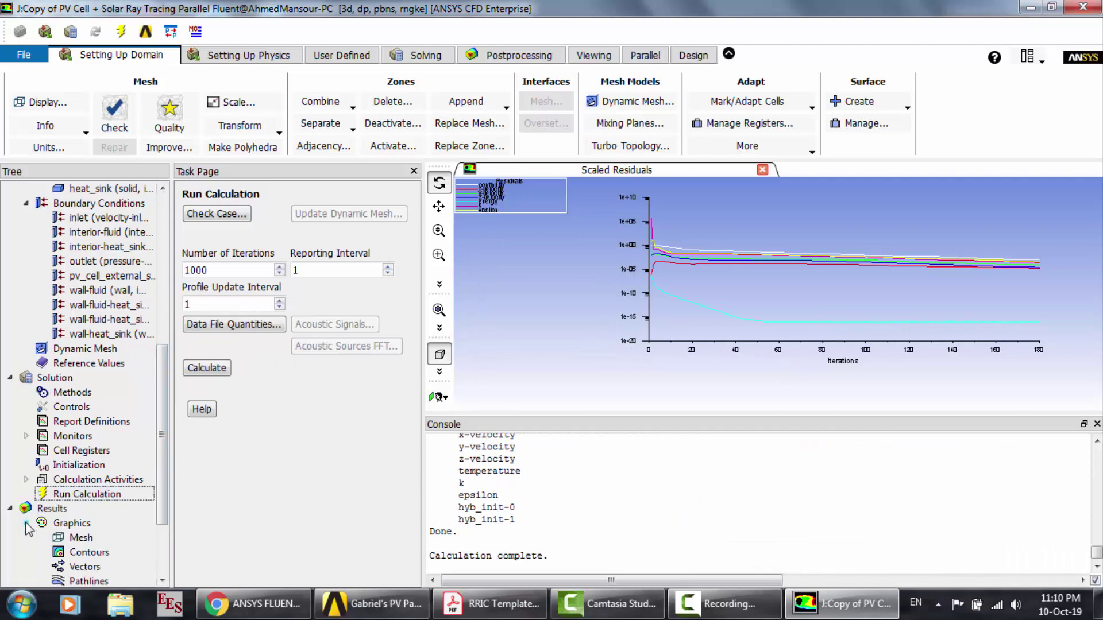
{"action": "left_click", "coordinate": [77, 555]}
{"action": "double_click", "coordinate": [77, 554]}
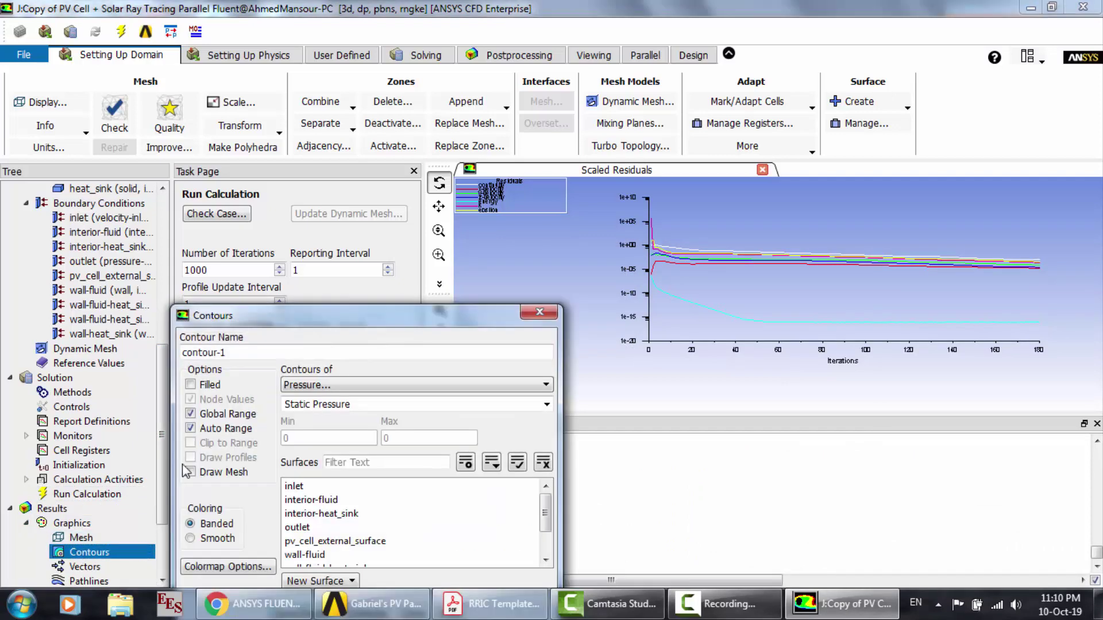
{"action": "left_click_drag", "start_coordinate": [402, 323], "coordinate": [357, 215]}
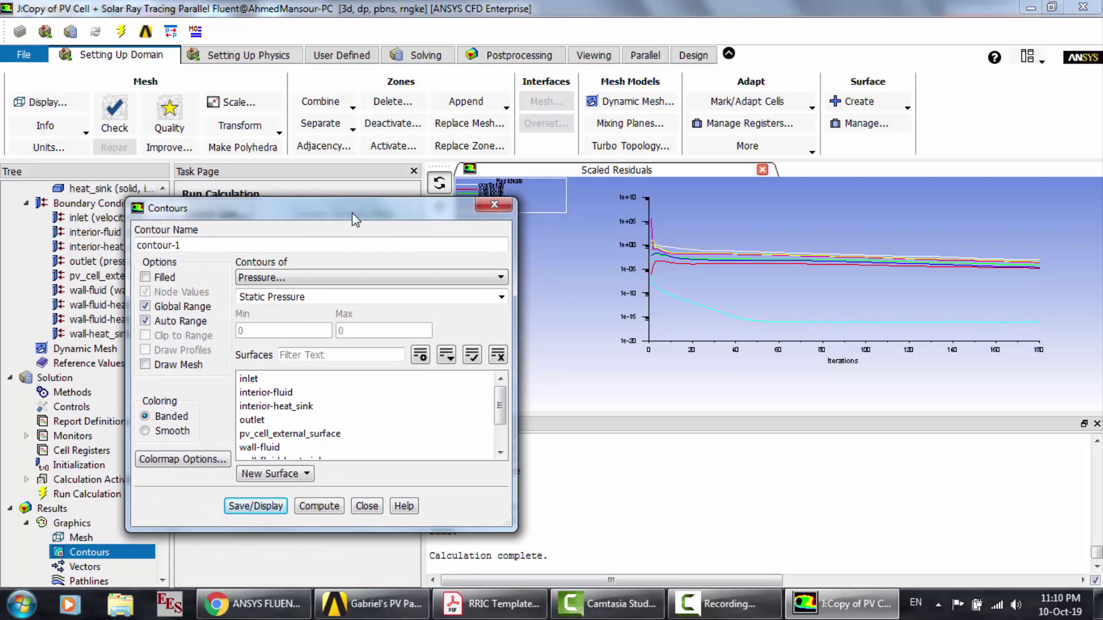
{"action": "left_click", "coordinate": [323, 278]}
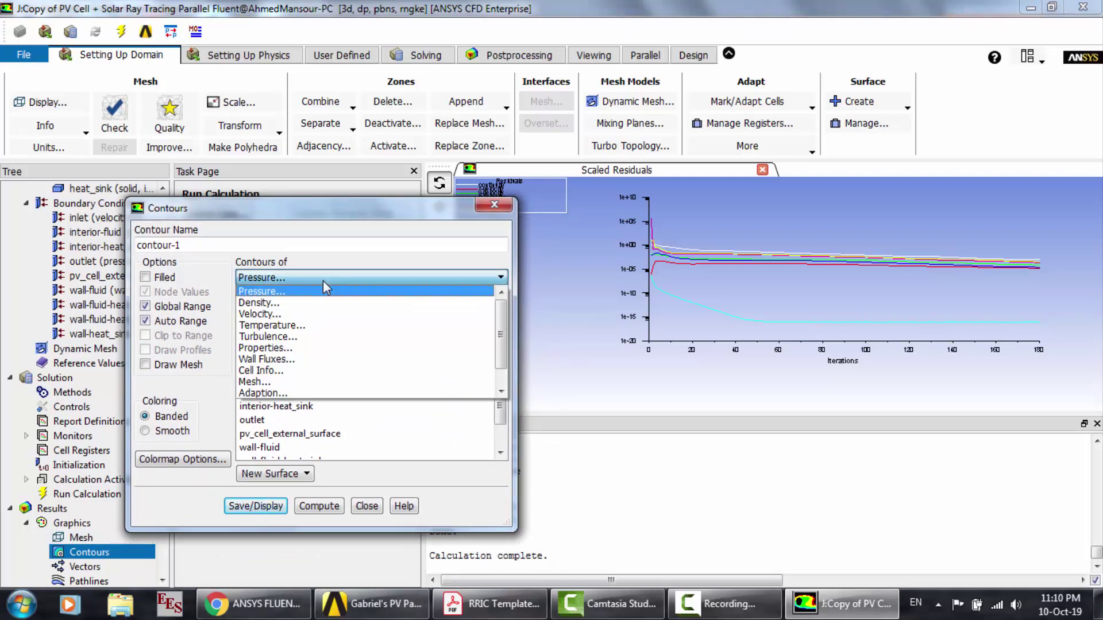
{"action": "left_click", "coordinate": [323, 326]}
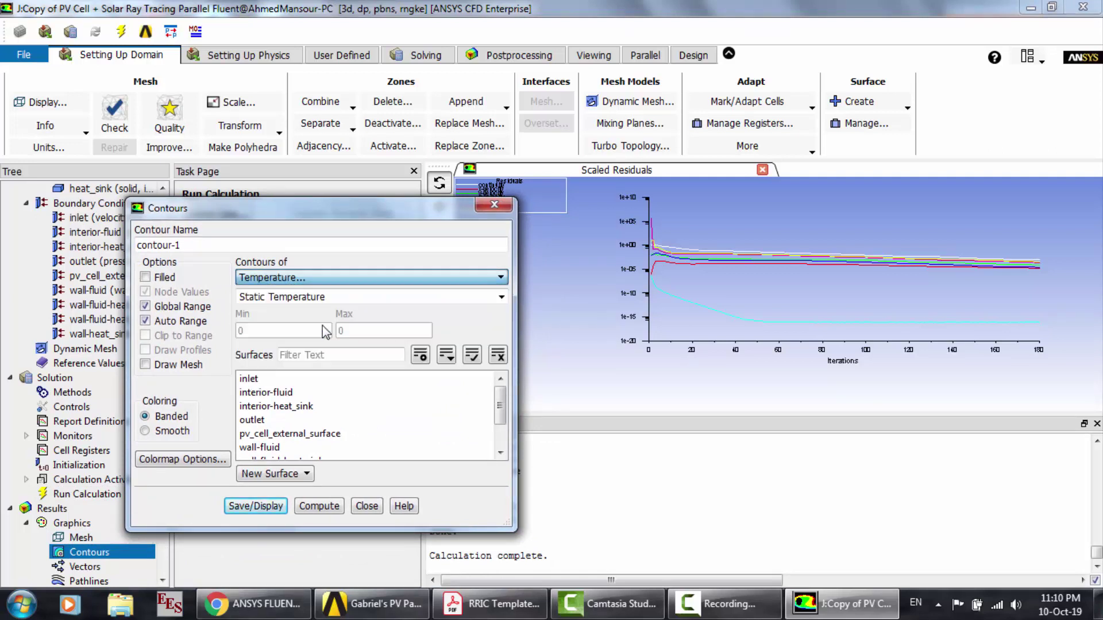
{"action": "left_click", "coordinate": [299, 278]}
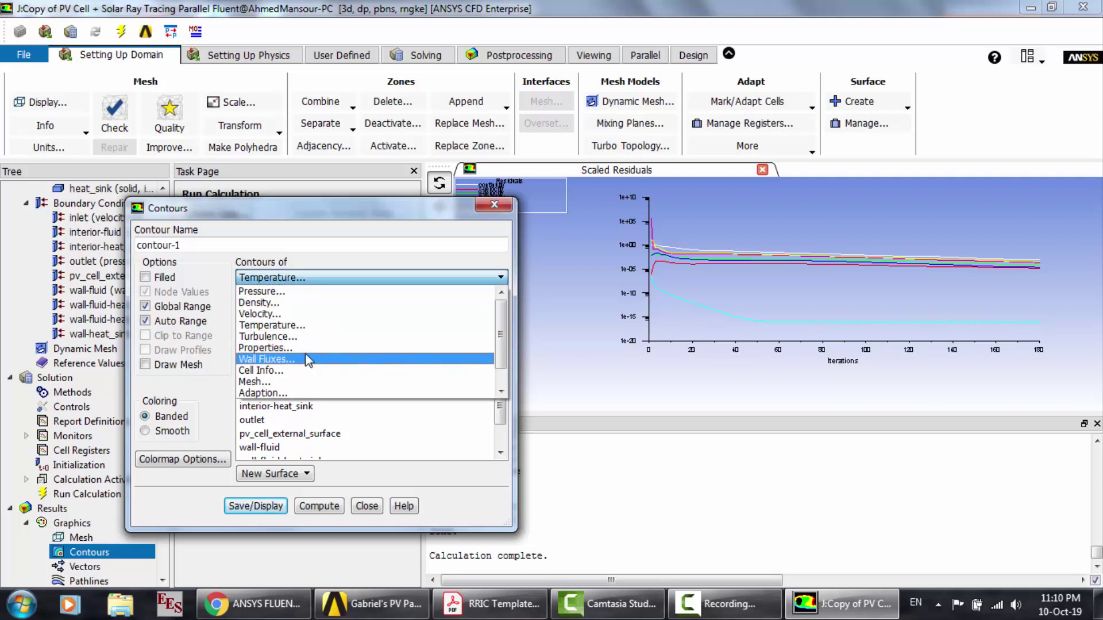
{"action": "left_click", "coordinate": [306, 358]}
{"action": "left_click", "coordinate": [502, 297]}
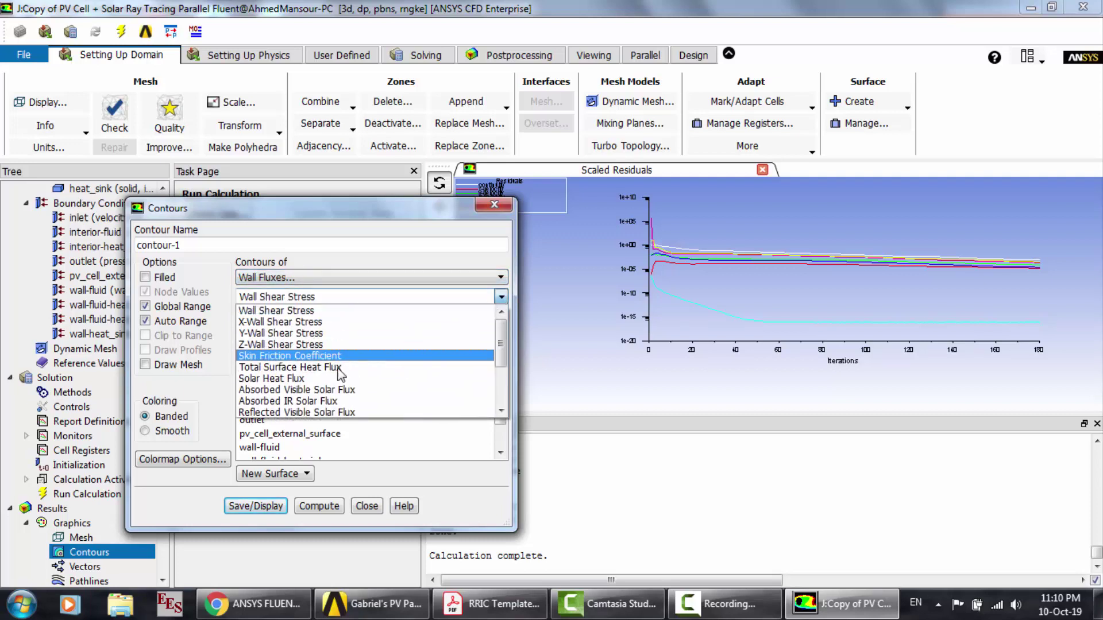
{"action": "left_click", "coordinate": [306, 380]}
{"action": "left_click", "coordinate": [163, 277]}
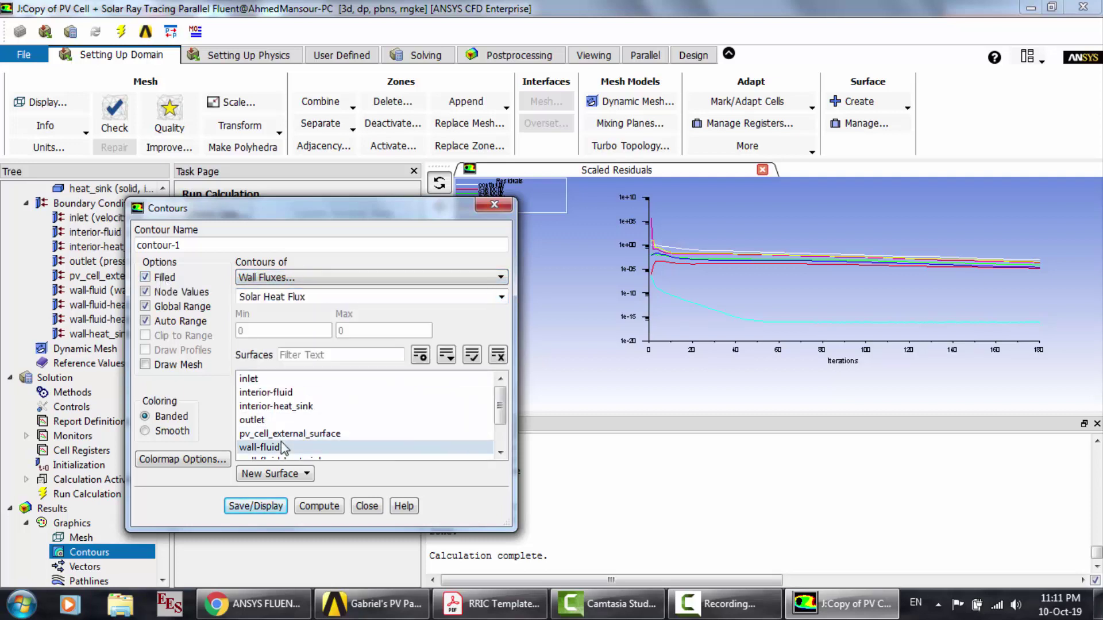
Step: Save and display the solar heat flux contour on the interior-fluid and interior-heat_sink surfaces
{"action": "left_click", "coordinate": [277, 406]}
{"action": "left_click", "coordinate": [277, 393]}
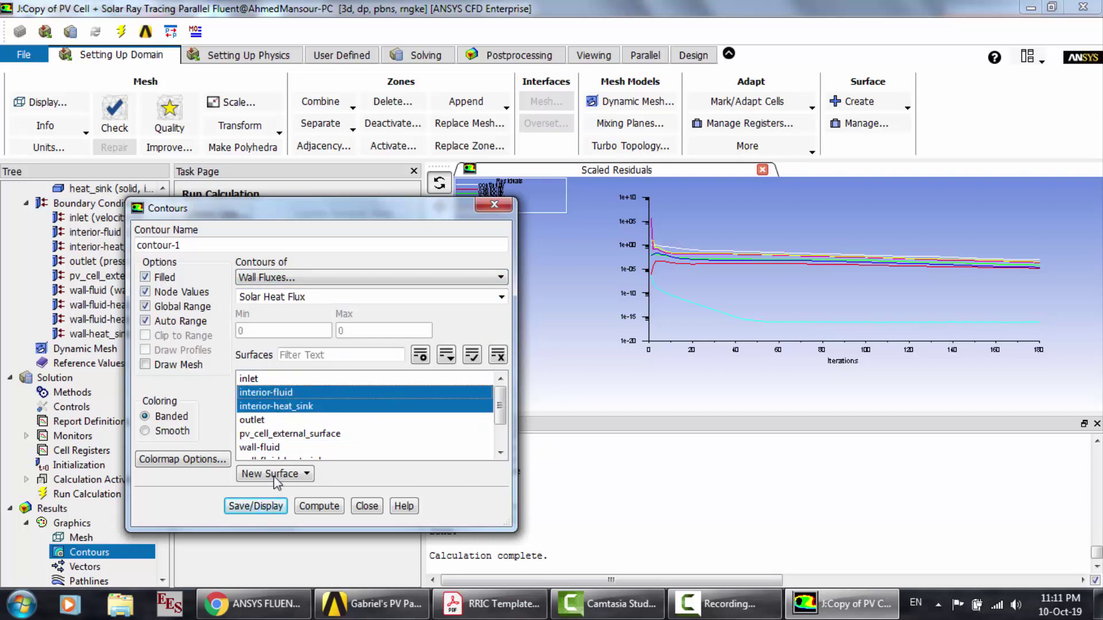
{"action": "left_click", "coordinate": [277, 507]}
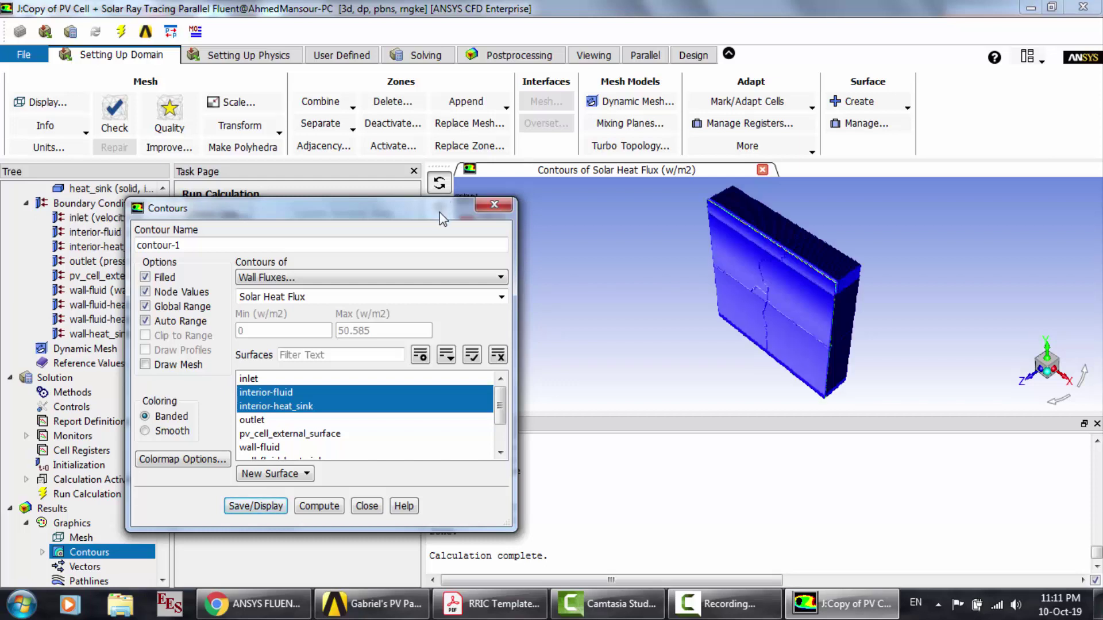
Step: Inspect the solar heat flux contour up close along the X axis and close the contour settings
{"action": "left_click_drag", "start_coordinate": [437, 213], "coordinate": [338, 209]}
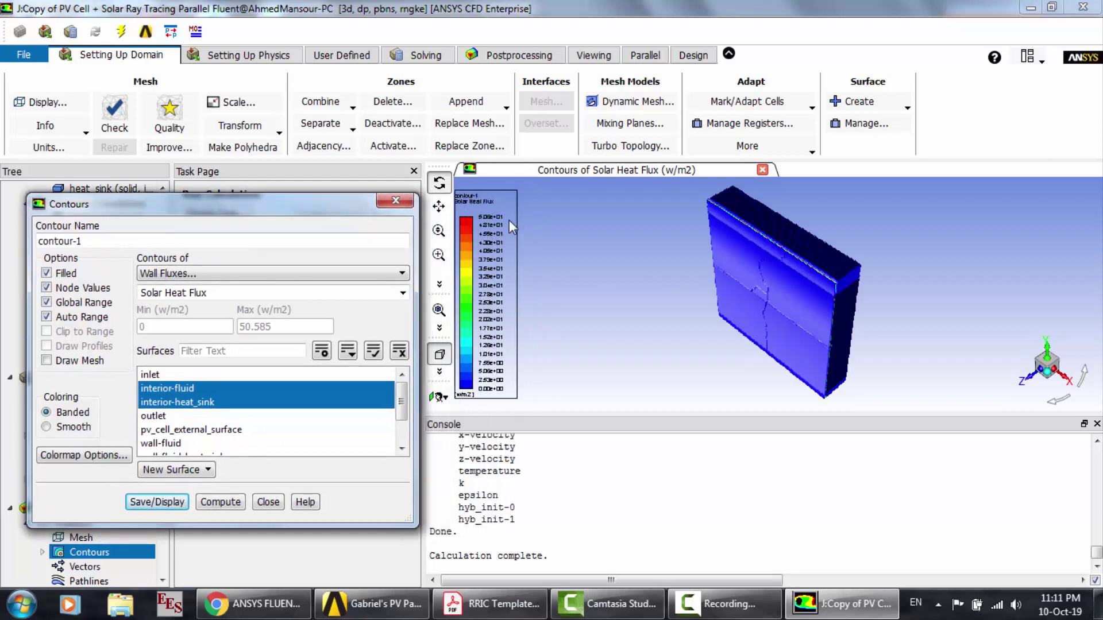
{"action": "left_click", "coordinate": [1066, 381]}
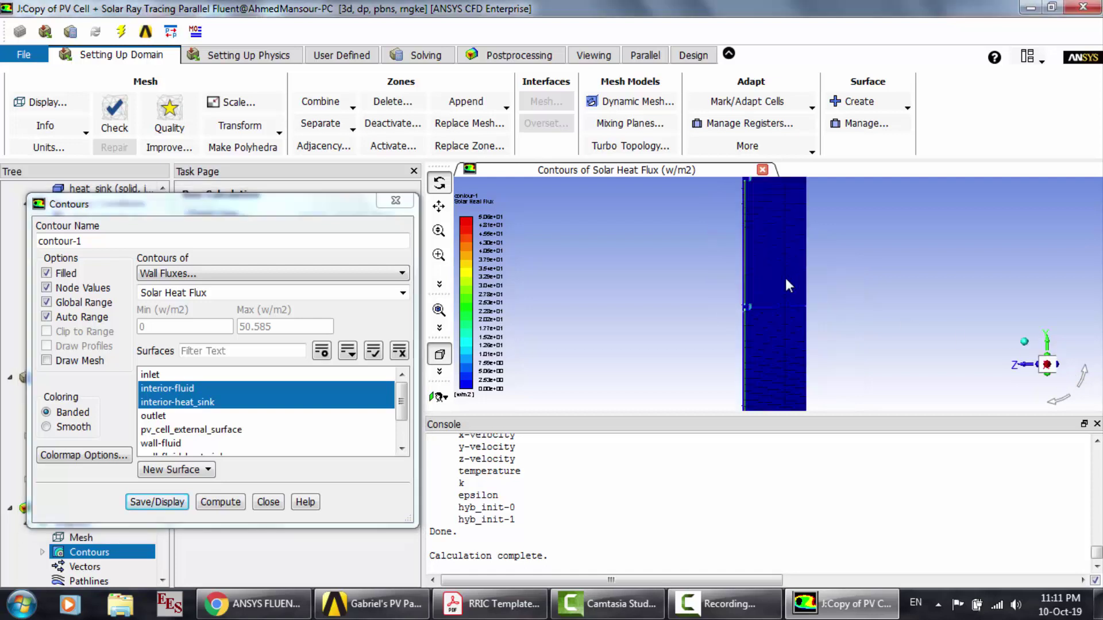
{"action": "scroll", "coordinate": [743, 207], "scroll_direction": "up", "scroll_amount": 5}
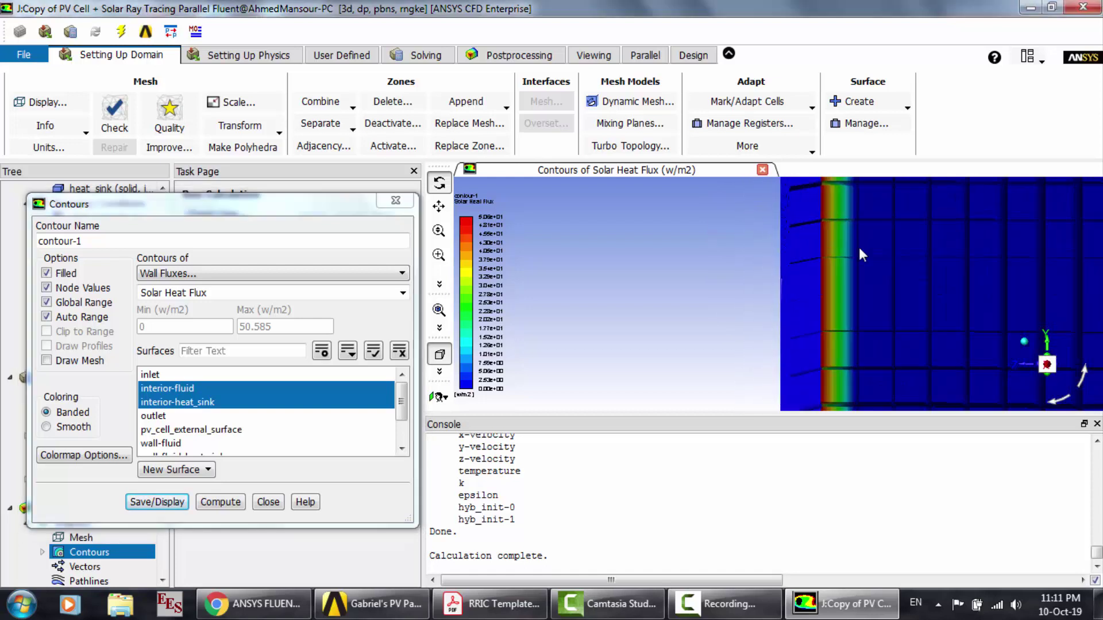
{"action": "left_click", "coordinate": [267, 503]}
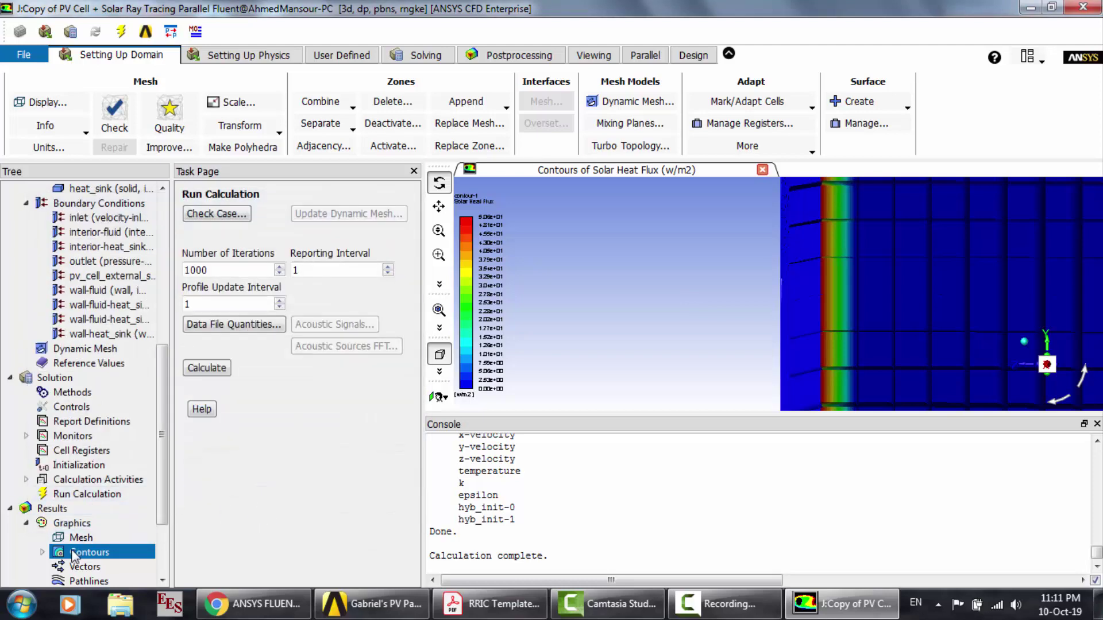
Step: Change contour-1 to Static Temperature from the Temperature category, then save and display it on the interior-fluid and interior-heat_sink surfaces
{"action": "left_click", "coordinate": [44, 552]}
{"action": "double_click", "coordinate": [109, 568]}
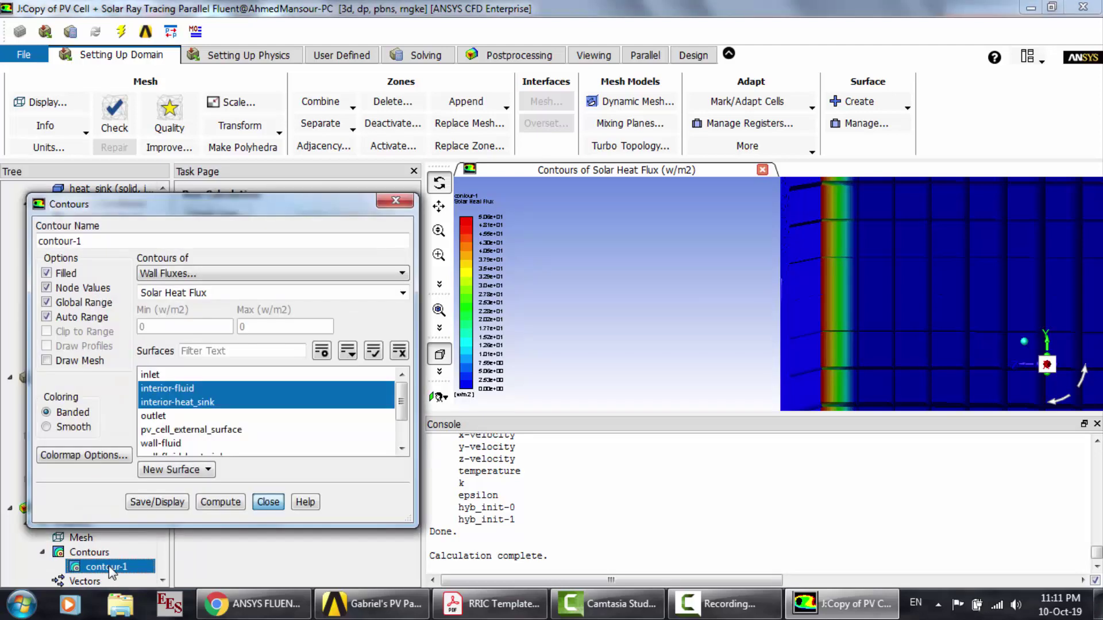
{"action": "left_click", "coordinate": [186, 274]}
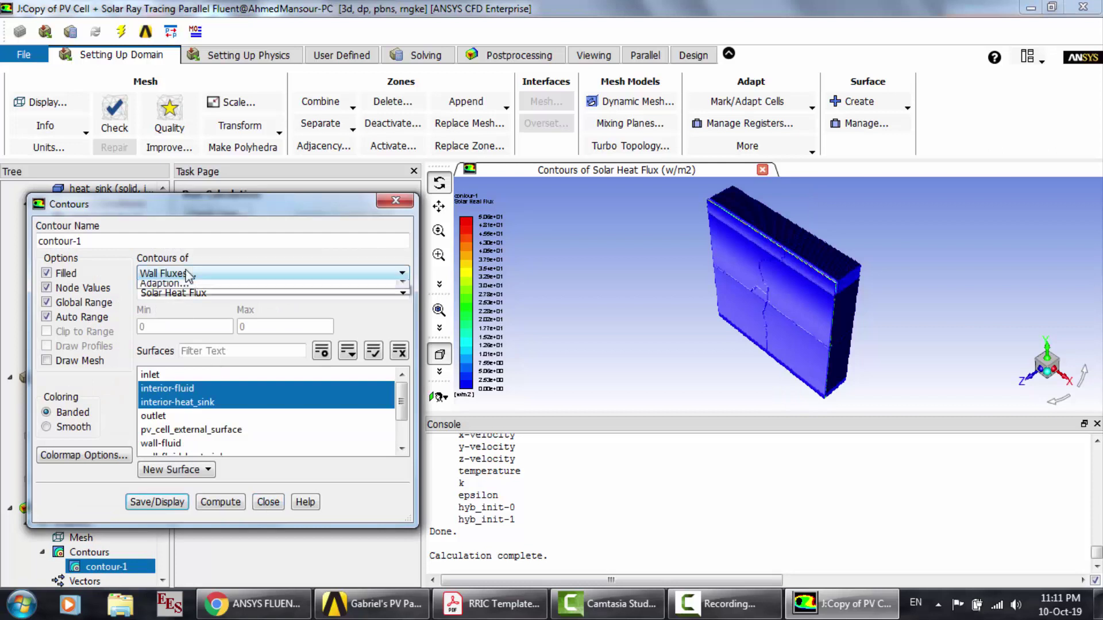
{"action": "left_click", "coordinate": [172, 321]}
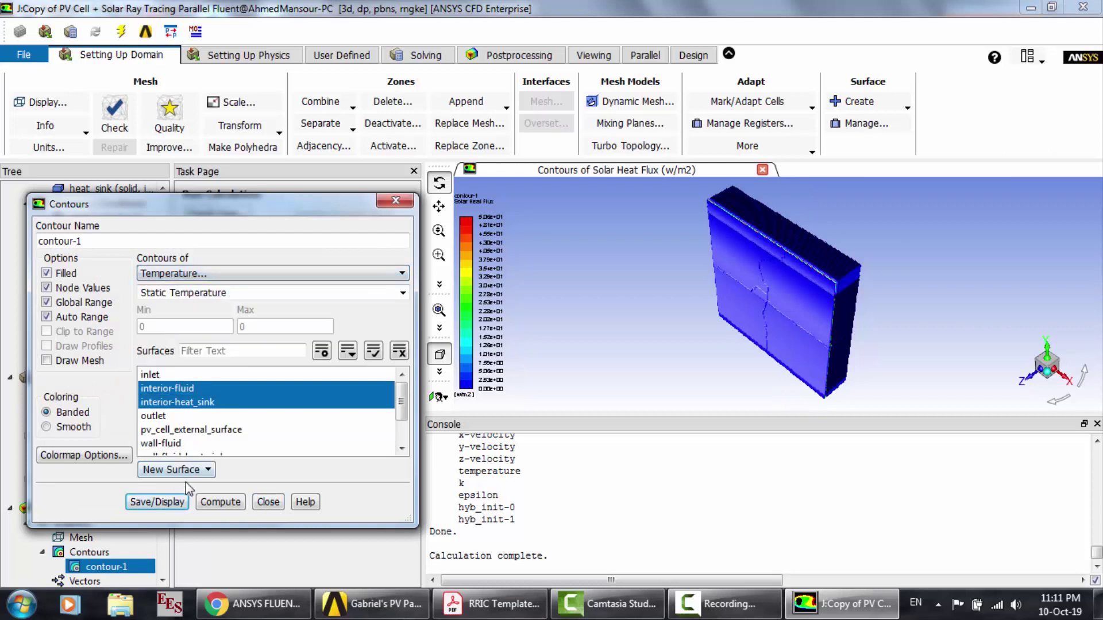
{"action": "left_click", "coordinate": [179, 504]}
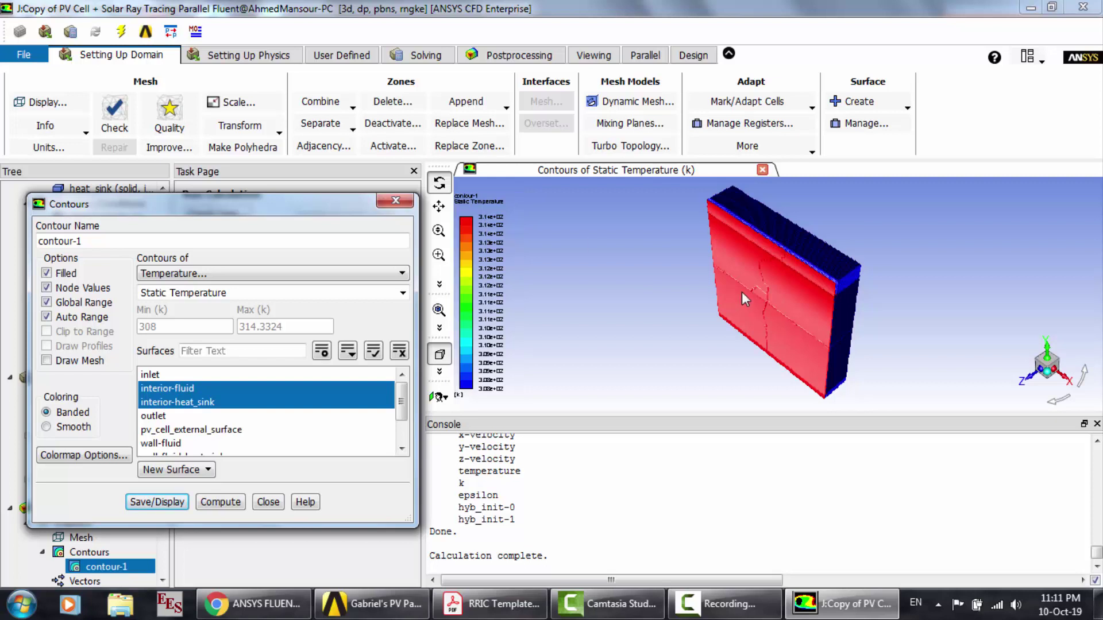
Step: View the static temperature contour along the X axis and probe the fluid around the fin and the heat sink base
{"action": "left_click_drag", "start_coordinate": [784, 295], "coordinate": [657, 260]}
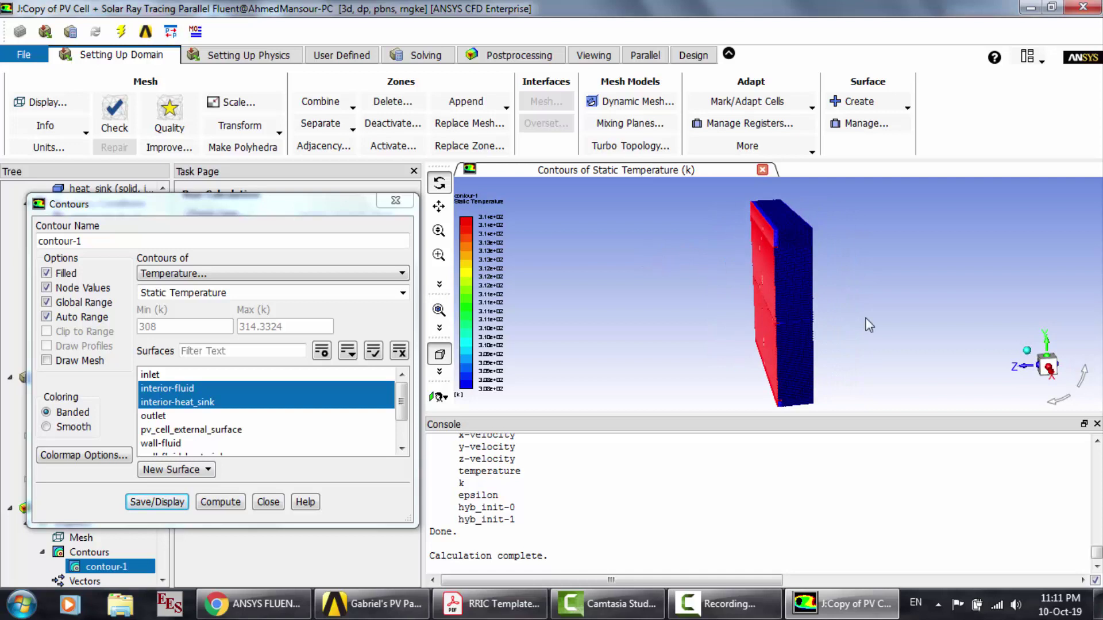
{"action": "left_click", "coordinate": [1052, 375]}
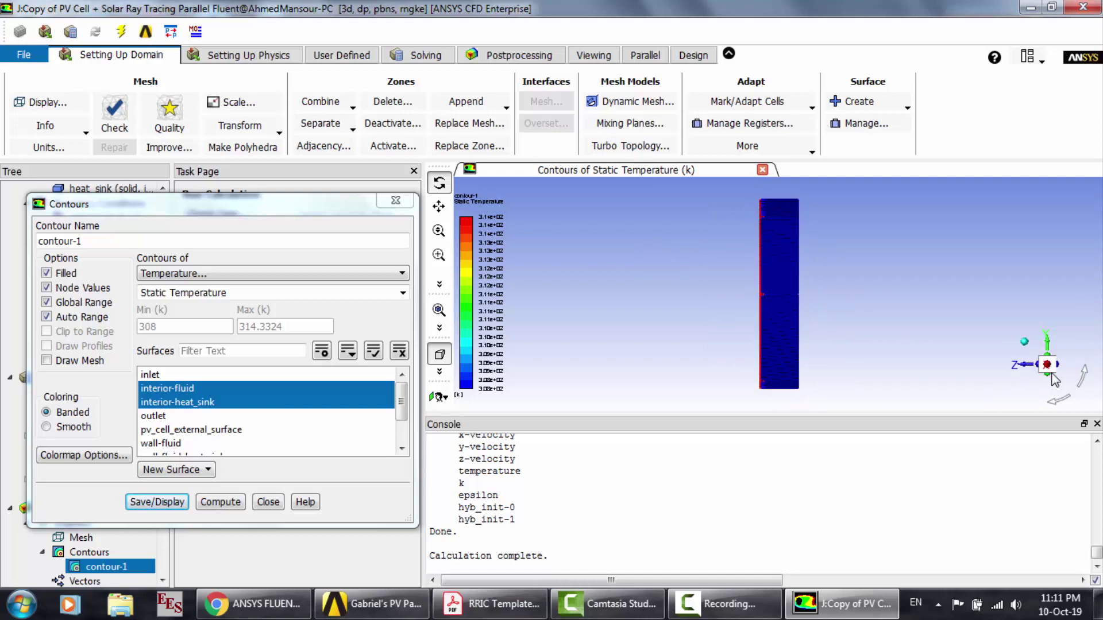
{"action": "scroll", "coordinate": [812, 249], "scroll_direction": "up", "scroll_amount": 3}
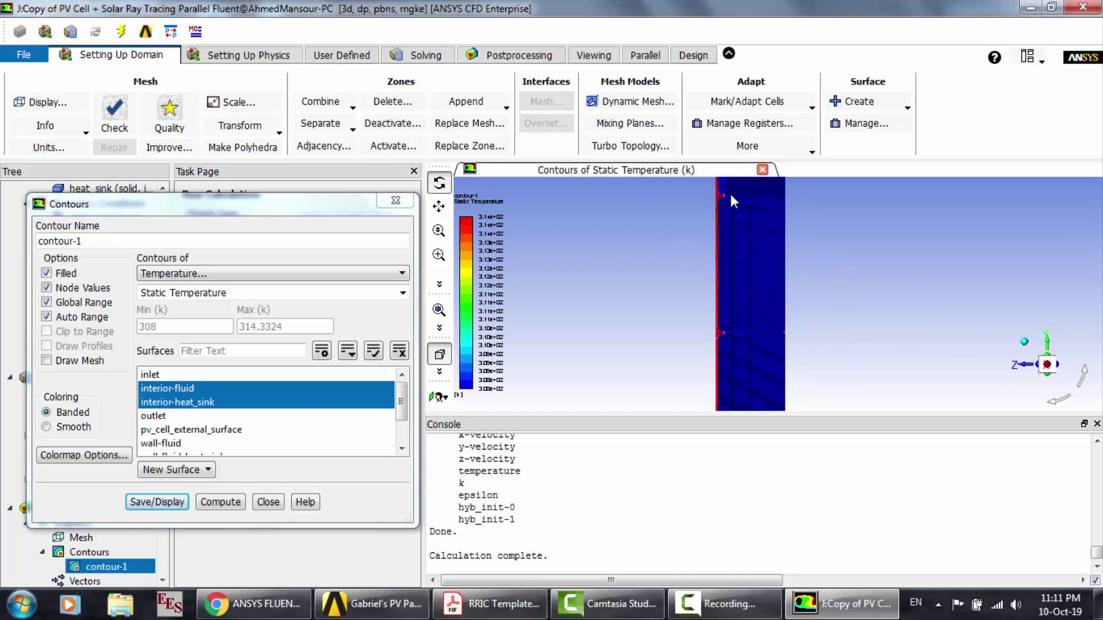
{"action": "scroll", "coordinate": [729, 192], "scroll_direction": "up", "scroll_amount": 5}
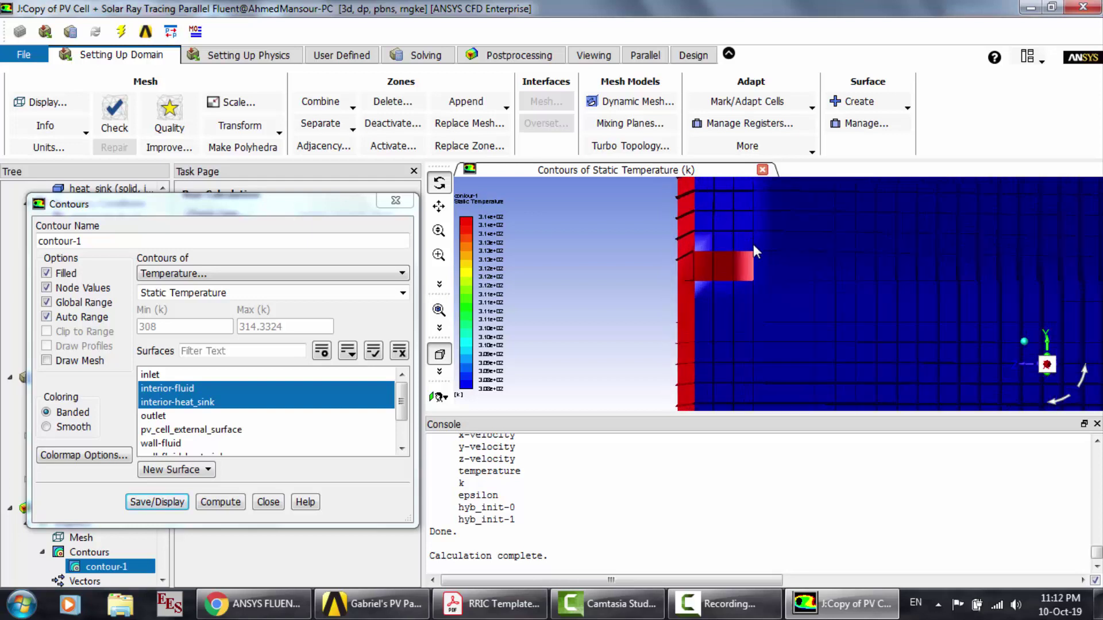
{"action": "right_click", "coordinate": [704, 211]}
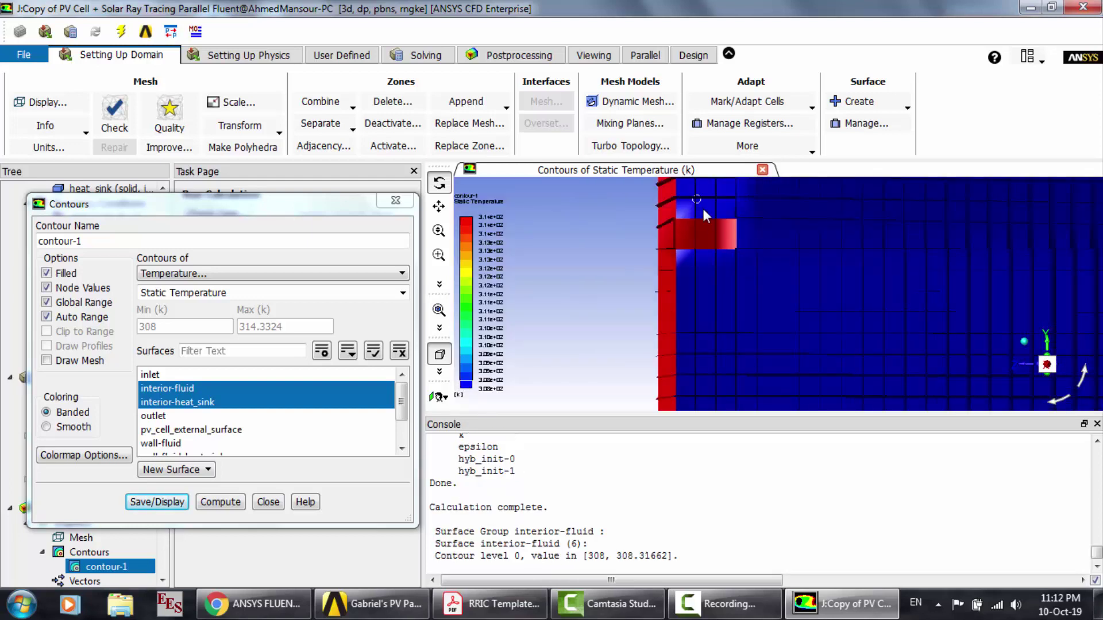
{"action": "right_click", "coordinate": [709, 268]}
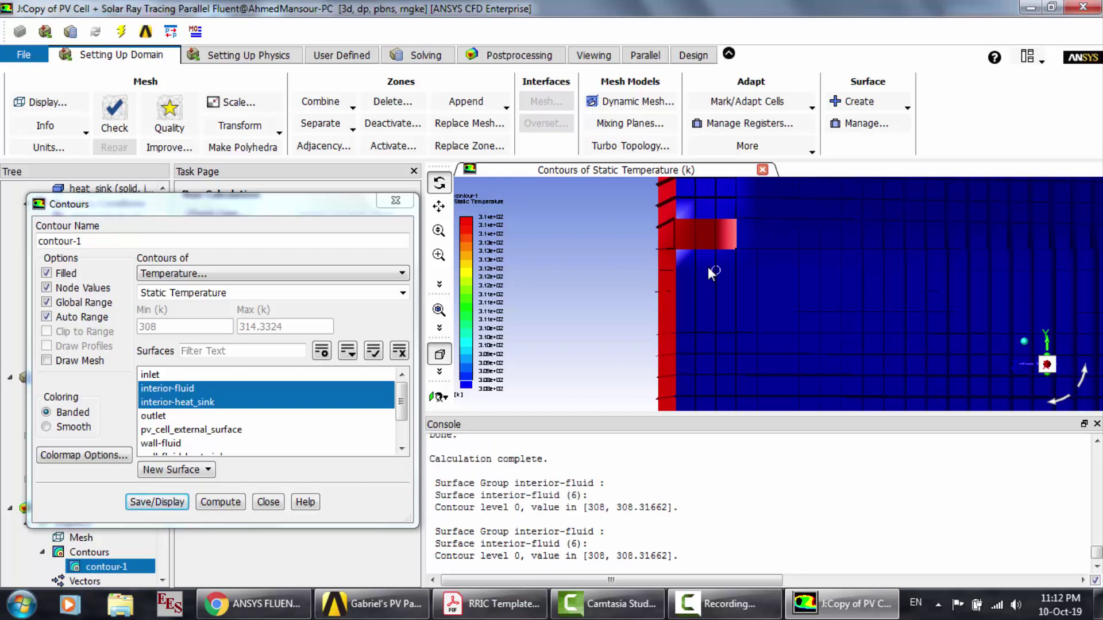
{"action": "right_click", "coordinate": [669, 268]}
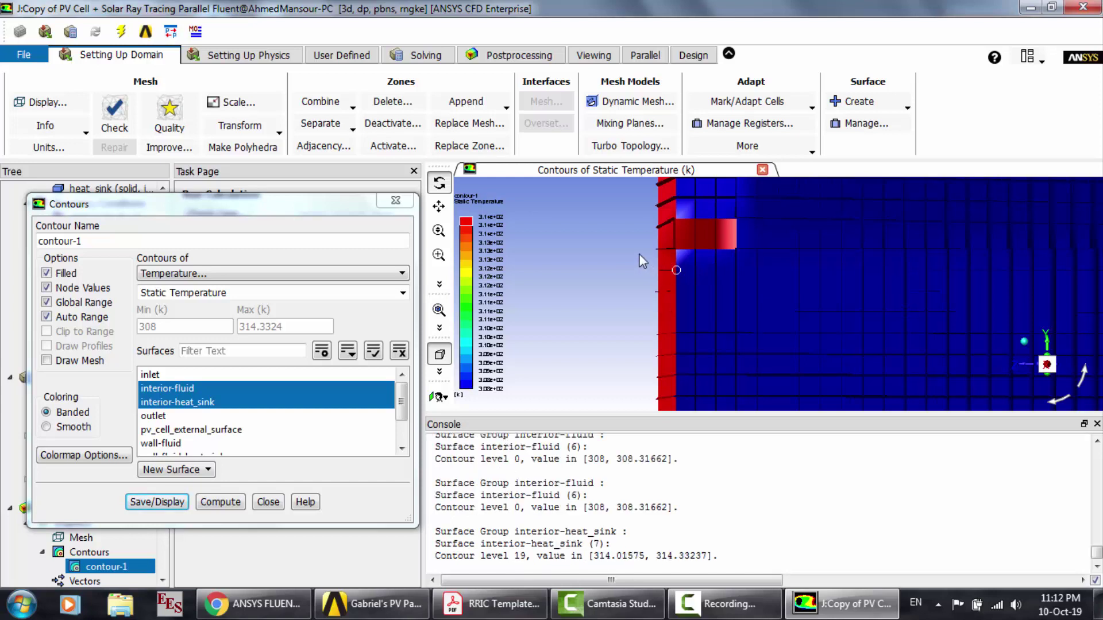
Step: Inspect the static temperature contour over the whole panel at an angle and close the contour settings
{"action": "scroll", "coordinate": [661, 262], "scroll_direction": "down", "scroll_amount": 3}
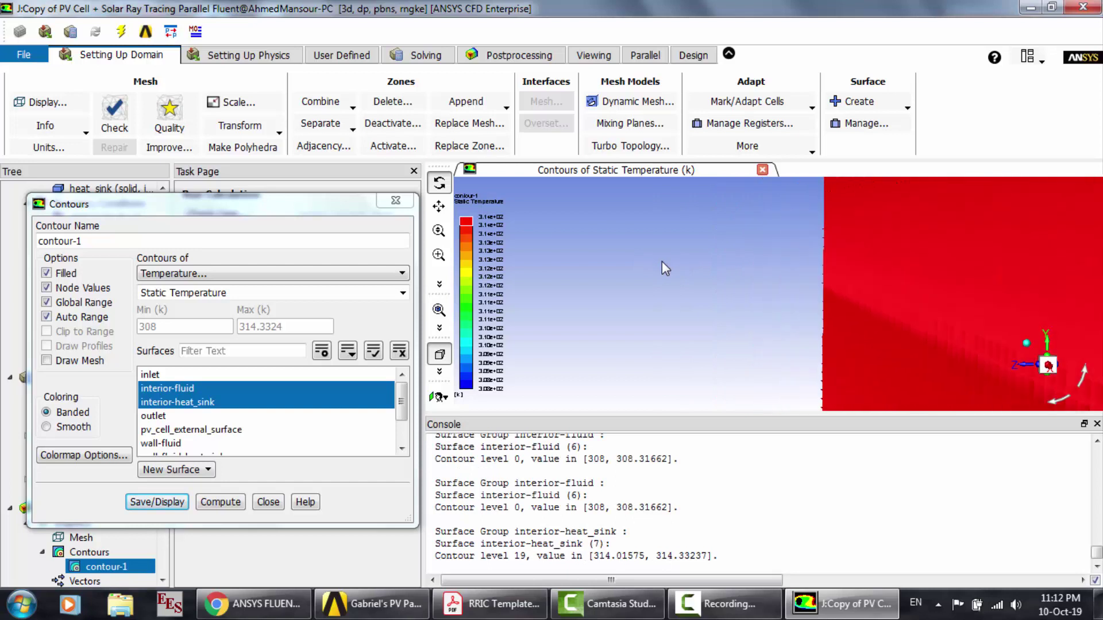
{"action": "scroll", "coordinate": [662, 262], "scroll_direction": "down", "scroll_amount": 5}
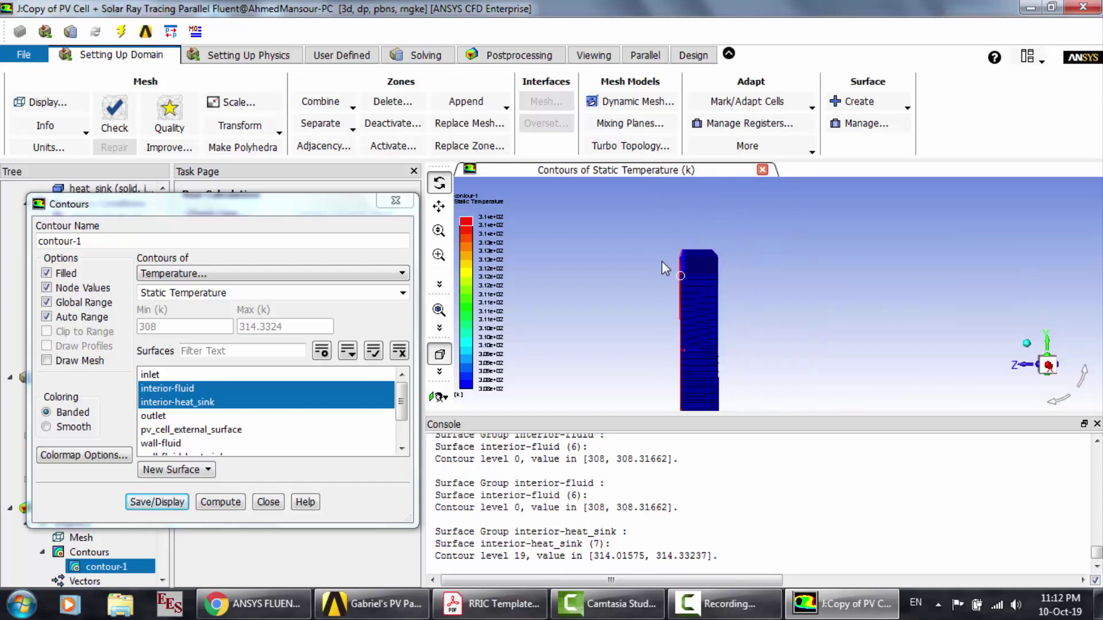
{"action": "scroll", "coordinate": [667, 259], "scroll_direction": "up", "scroll_amount": 5}
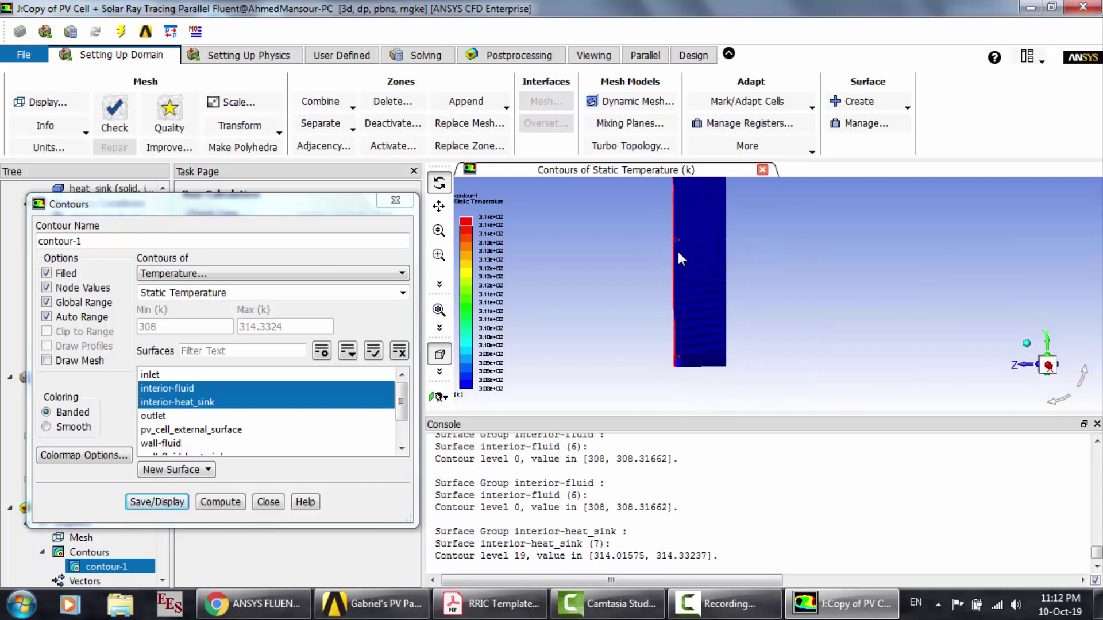
{"action": "mouse_move", "coordinate": [709, 271]}
{"action": "left_mouse_down"}
{"action": "mouse_move", "coordinate": [726, 275]}
{"action": "mouse_move", "coordinate": [708, 283]}
{"action": "mouse_move", "coordinate": [722, 272]}
{"action": "left_mouse_up"}
{"action": "scroll", "coordinate": [721, 273], "scroll_direction": "down", "scroll_amount": 3}
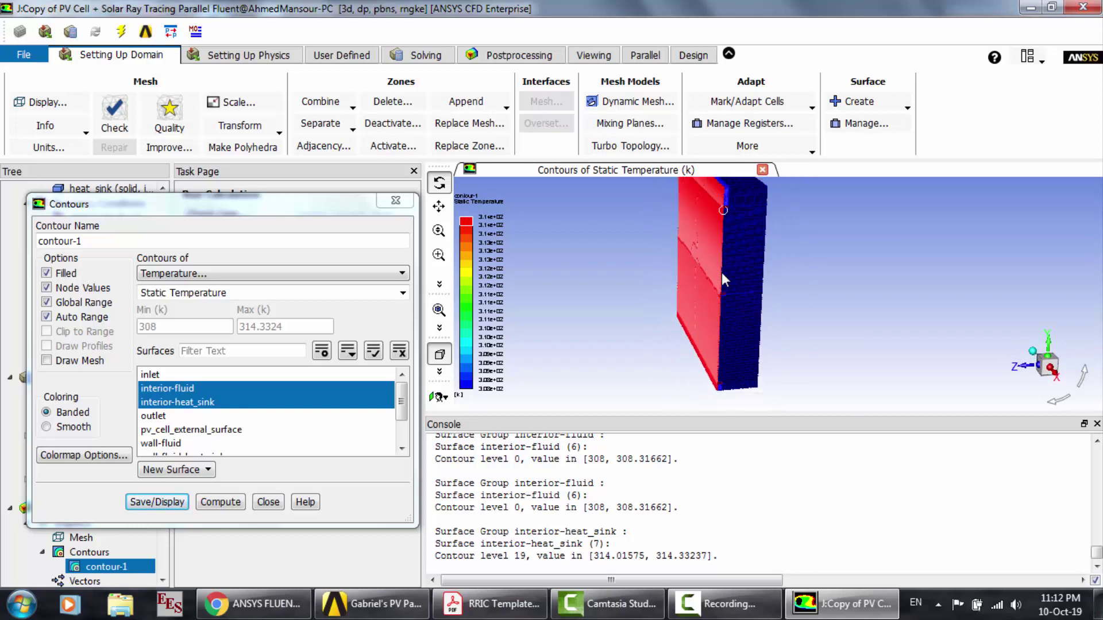
{"action": "left_click", "coordinate": [270, 503]}
{"action": "mouse_move", "coordinate": [752, 297]}
{"action": "left_mouse_down"}
{"action": "mouse_move", "coordinate": [726, 308]}
{"action": "mouse_move", "coordinate": [760, 298]}
{"action": "mouse_move", "coordinate": [750, 305]}
{"action": "left_mouse_up"}
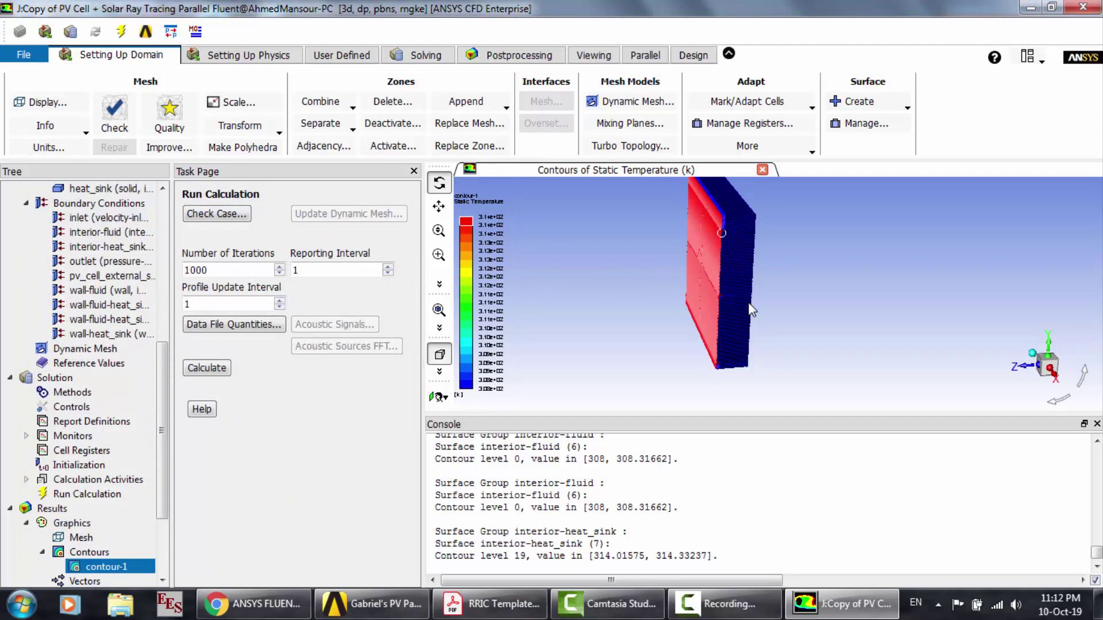
Step: Switch to Acrobat Reader and examine the Fig. 6 temperature spectra in the RRIC Template paper at 200% magnification
{"action": "left_click", "coordinate": [491, 604]}
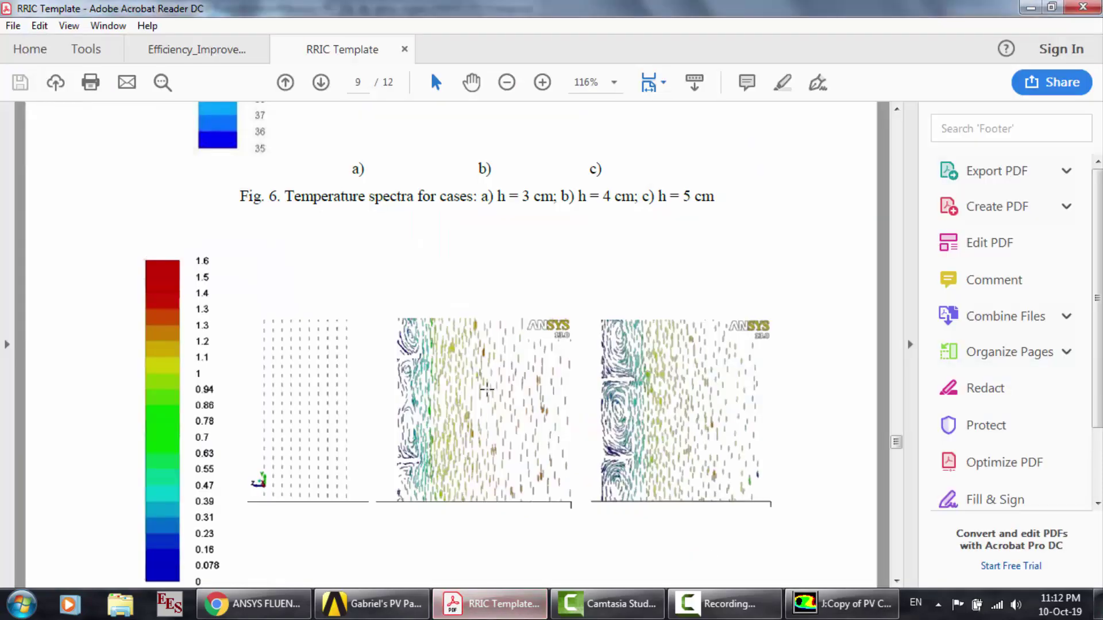
{"action": "scroll", "coordinate": [486, 389], "scroll_direction": "up", "scroll_amount": 7}
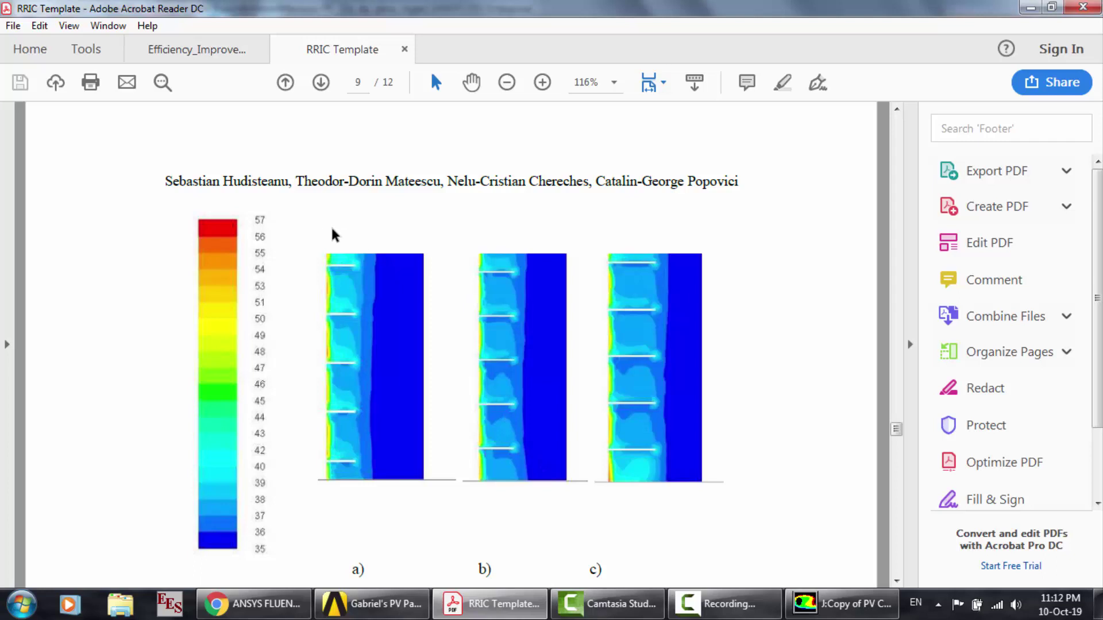
{"action": "left_click", "coordinate": [542, 84]}
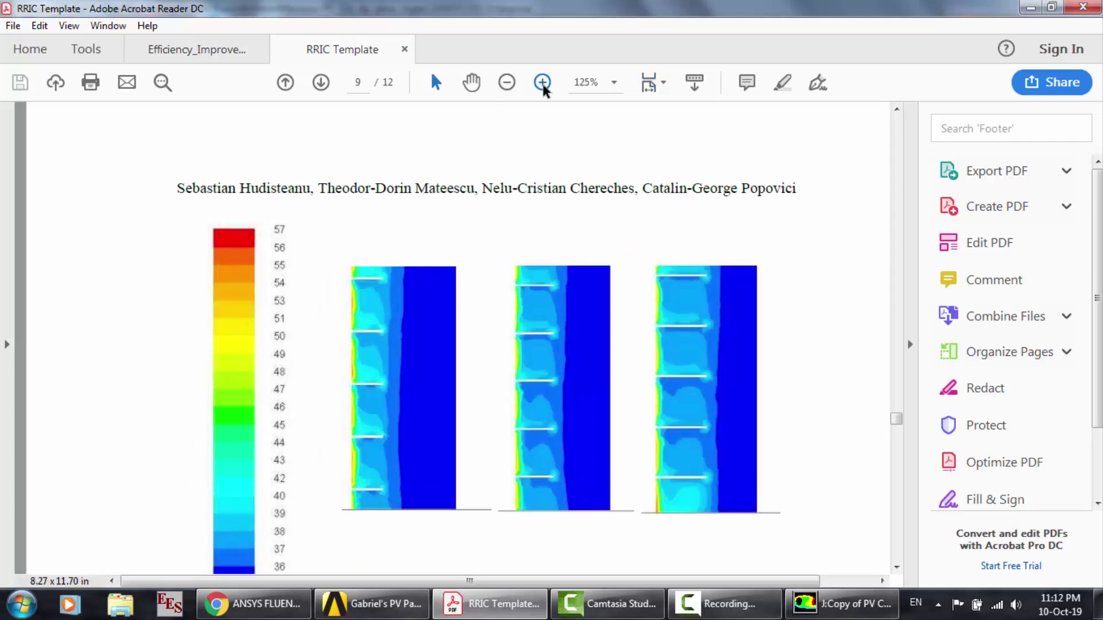
{"action": "left_click", "coordinate": [542, 83]}
{"action": "scroll", "coordinate": [488, 287], "scroll_direction": "down", "scroll_amount": 3}
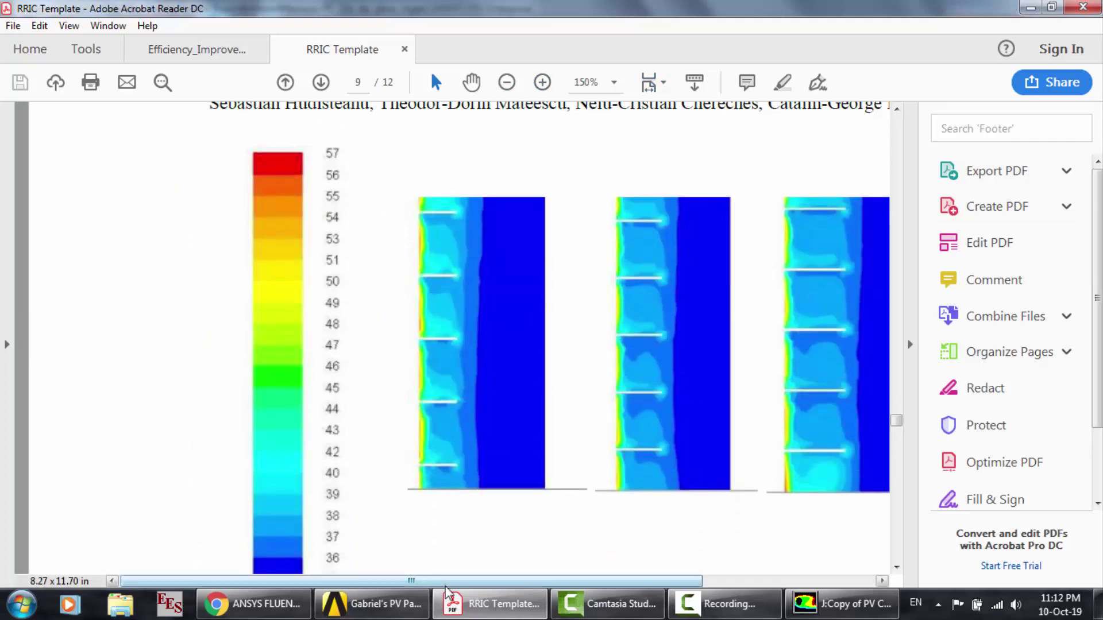
{"action": "left_click_drag", "start_coordinate": [446, 581], "coordinate": [505, 585]}
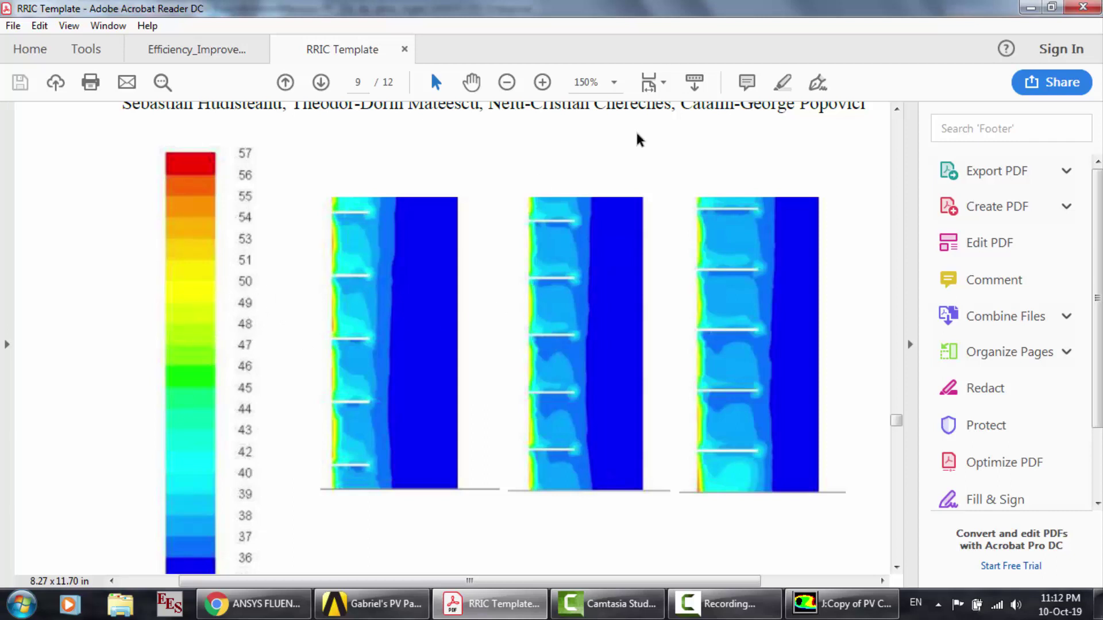
{"action": "left_click", "coordinate": [547, 83]}
{"action": "scroll", "coordinate": [640, 266], "scroll_direction": "down", "scroll_amount": 3}
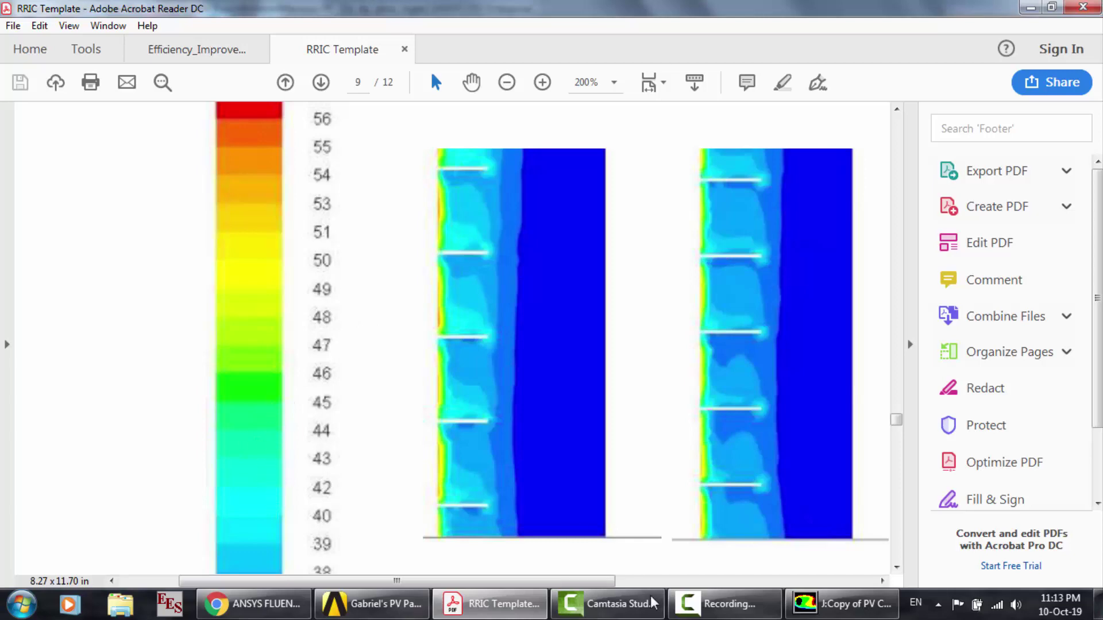
Step: Return to Fluent and examine the static temperature contour around a fin along the X axis, highlighting the interior-heat_sink zone
{"action": "left_click", "coordinate": [839, 604]}
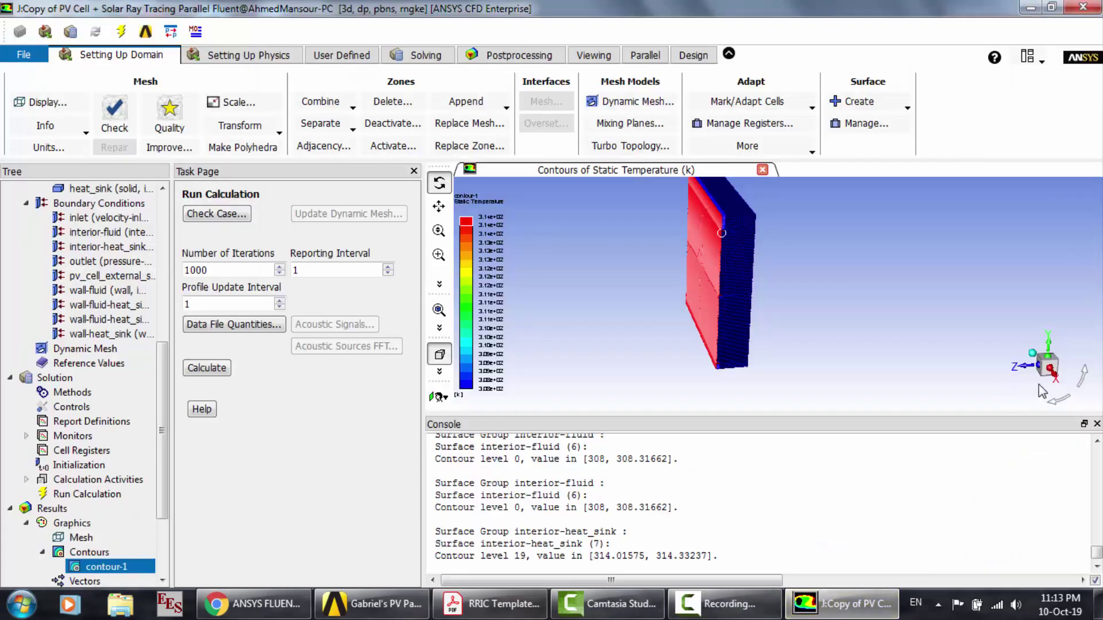
{"action": "left_click", "coordinate": [1055, 377]}
{"action": "scroll", "coordinate": [794, 254], "scroll_direction": "up", "scroll_amount": 10}
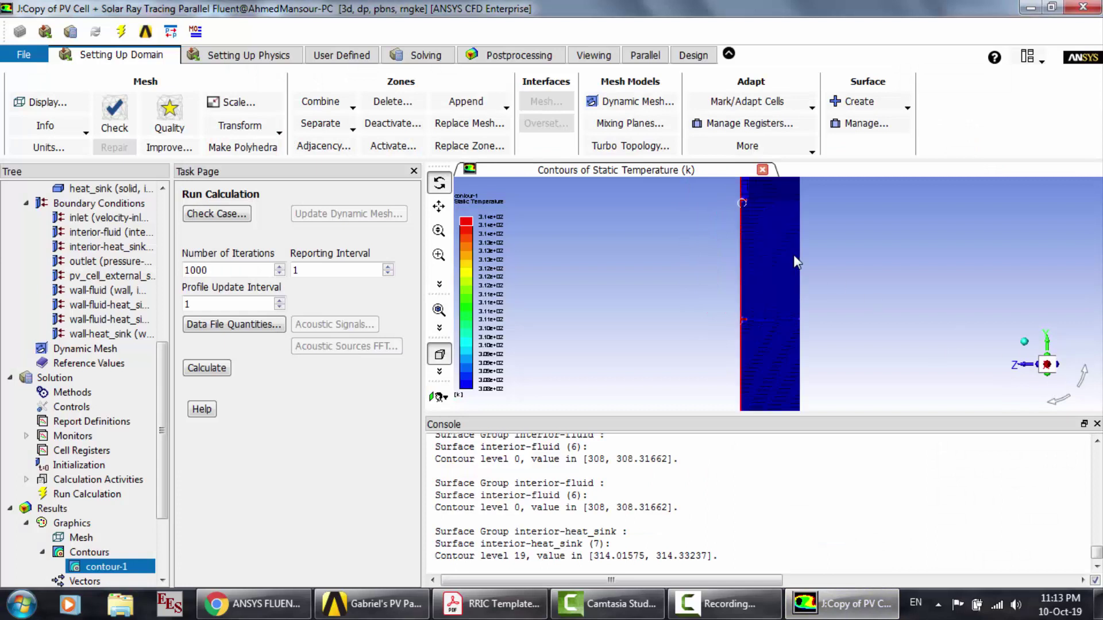
{"action": "scroll", "coordinate": [764, 196], "scroll_direction": "up", "scroll_amount": 1}
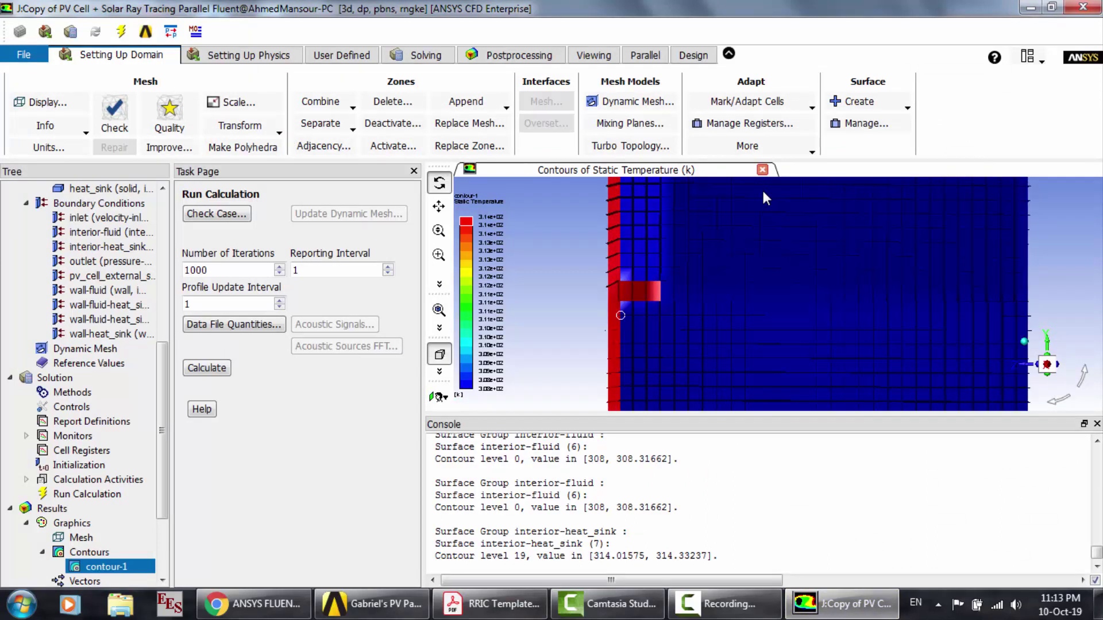
{"action": "left_click", "coordinate": [606, 254]}
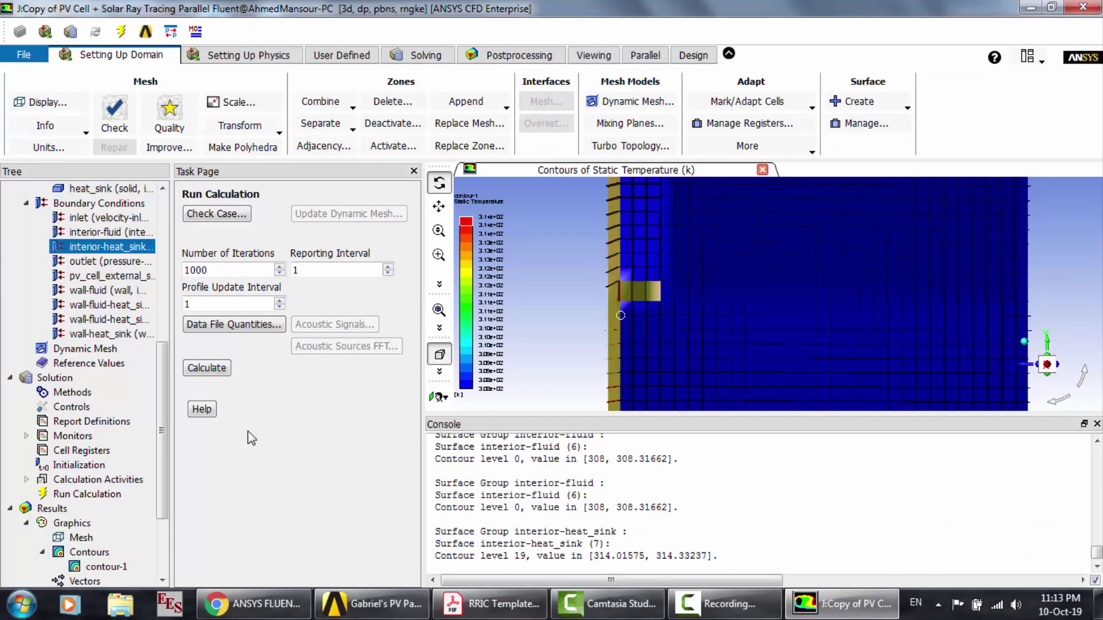
Step: Restrict contour-1 to the wall-fluid surface only, then save and display the static temperature contour
{"action": "double_click", "coordinate": [105, 567]}
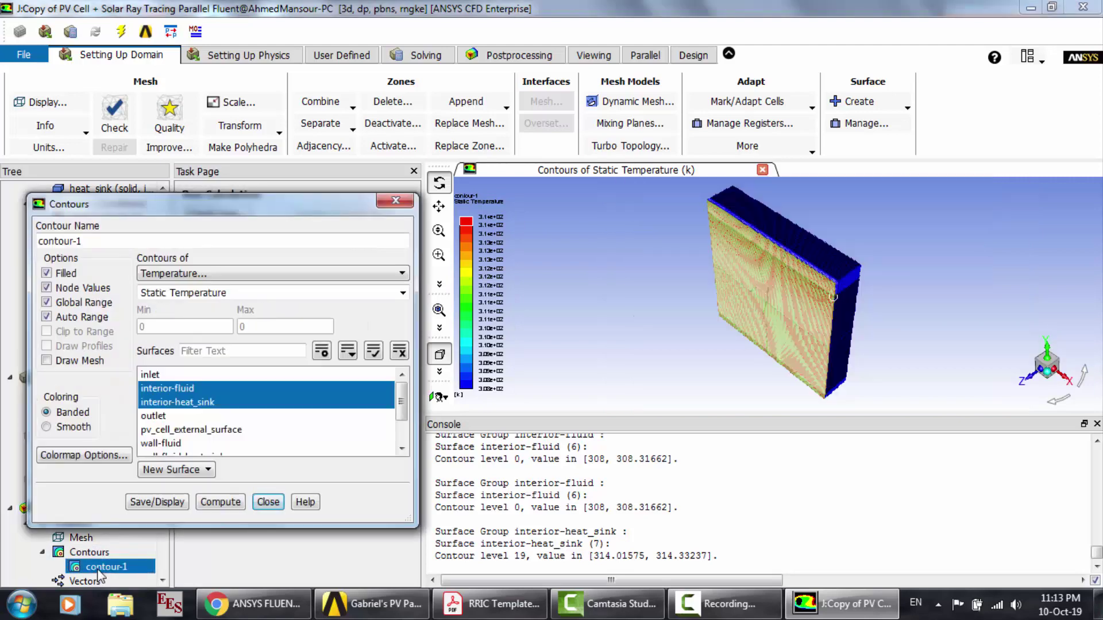
{"action": "left_click", "coordinate": [163, 388]}
{"action": "left_click", "coordinate": [173, 443]}
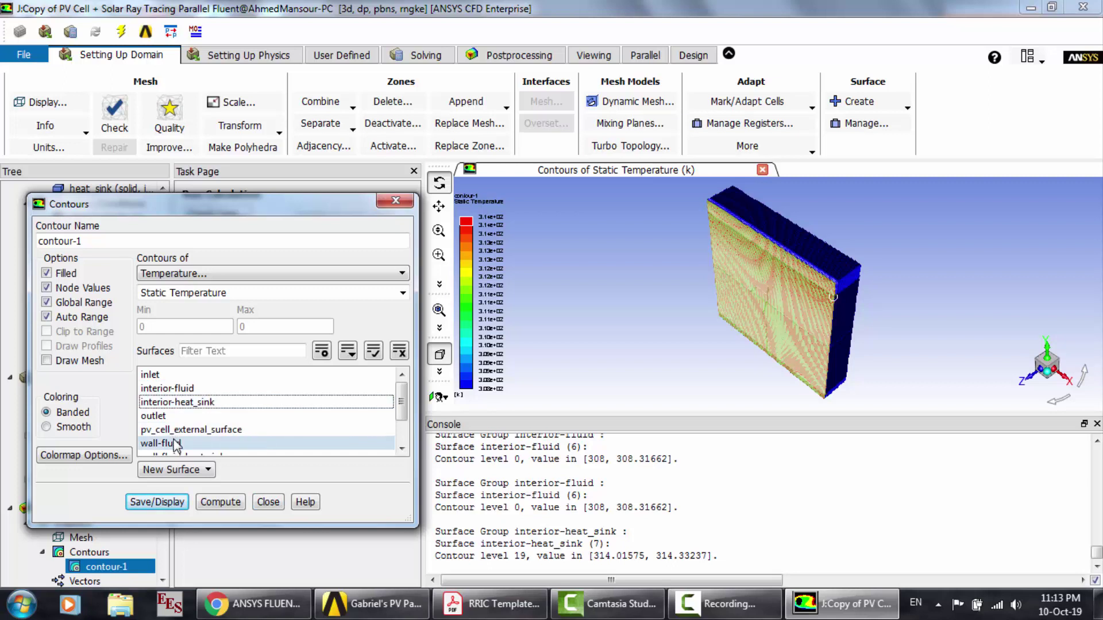
{"action": "left_click", "coordinate": [183, 502]}
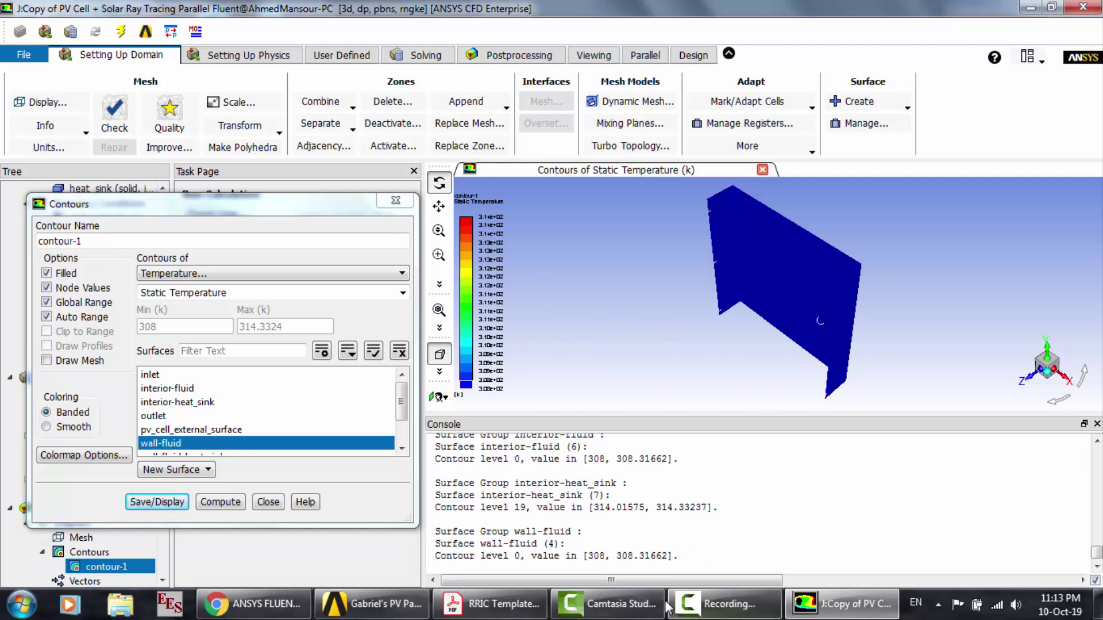
Step: Check the paper's temperature spectra in Acrobat Reader, return to Fluent, and view the wall-fluid contour along the X axis
{"action": "left_click", "coordinate": [491, 604]}
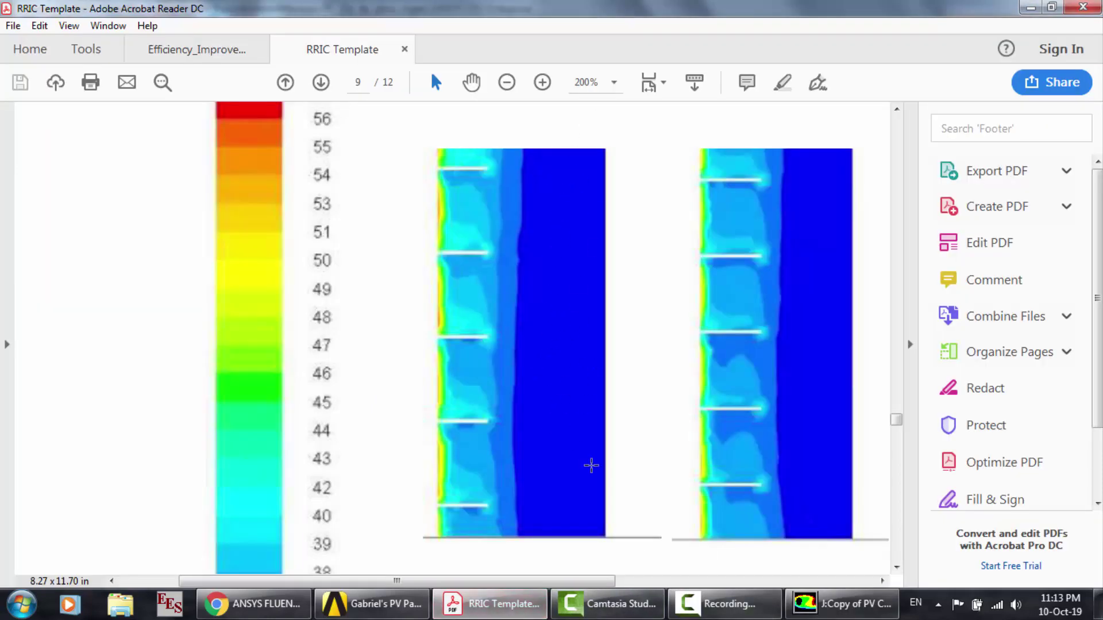
{"action": "left_click", "coordinate": [842, 604]}
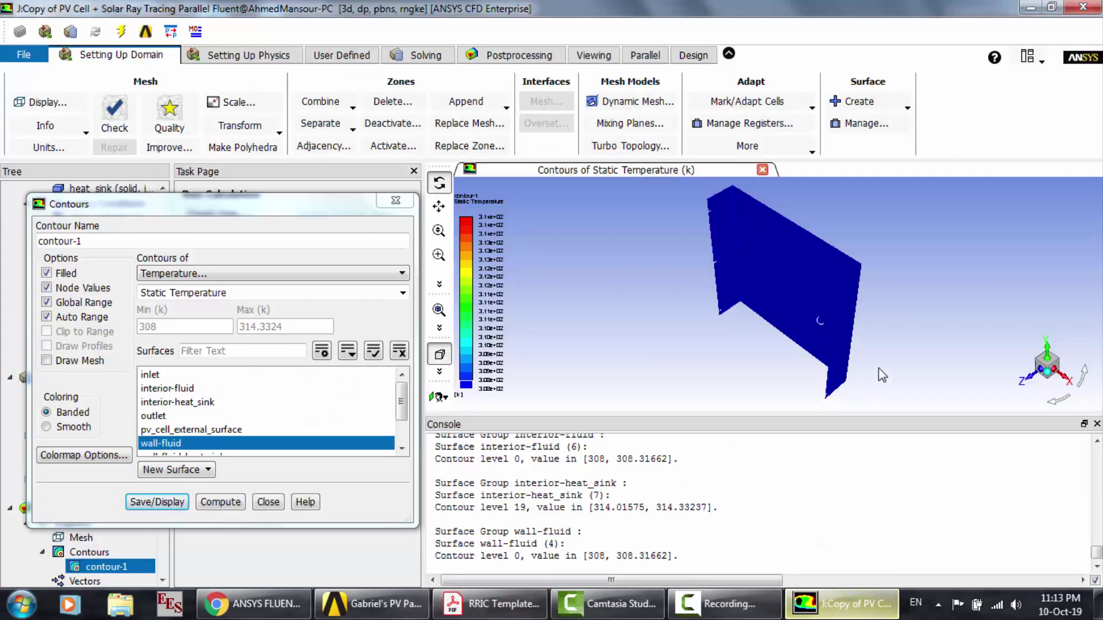
{"action": "left_click", "coordinate": [1068, 379]}
{"action": "scroll", "coordinate": [794, 292], "scroll_direction": "up", "scroll_amount": 5}
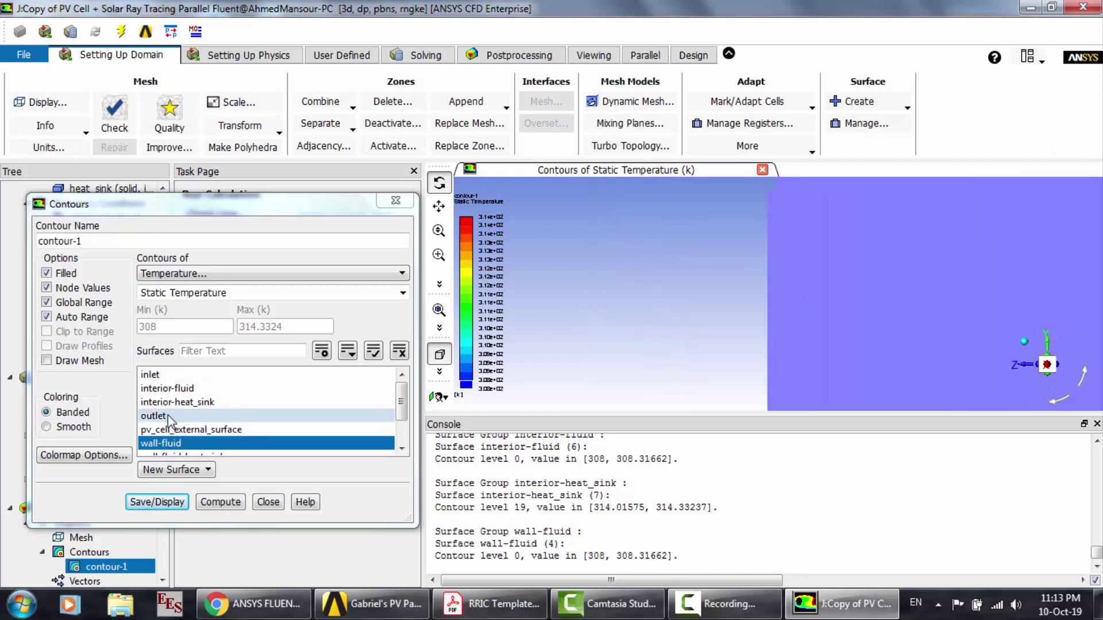
Step: Add the interior-fluid and interior-heat_sink surfaces to contour-1 alongside wall-fluid, then save and display it
{"action": "left_click", "coordinate": [169, 390]}
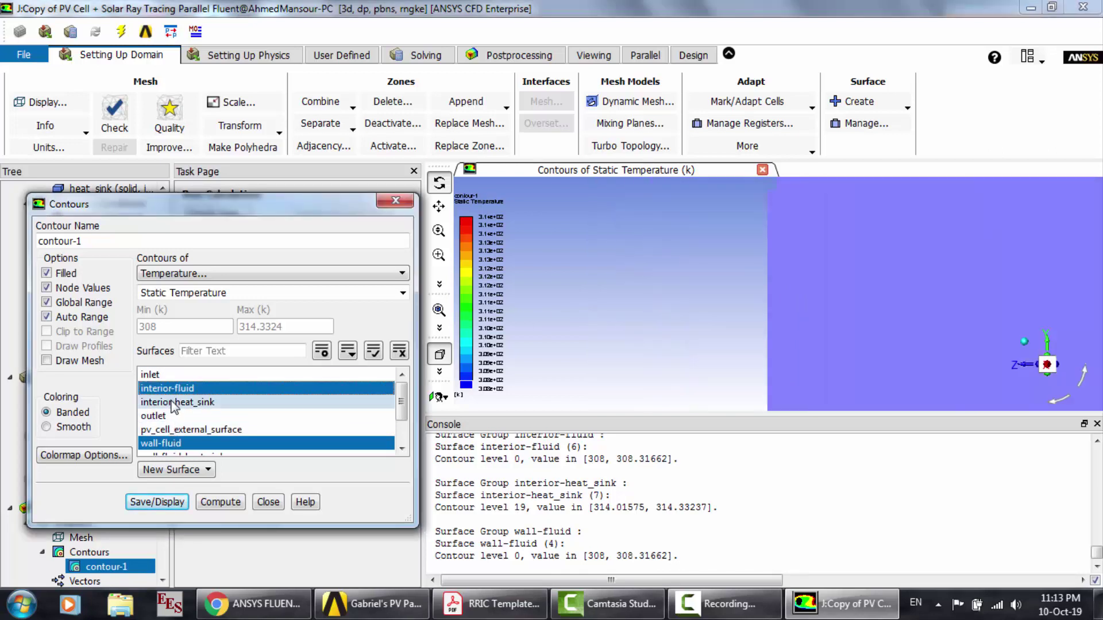
{"action": "left_click", "coordinate": [173, 403]}
{"action": "left_click", "coordinate": [157, 502]}
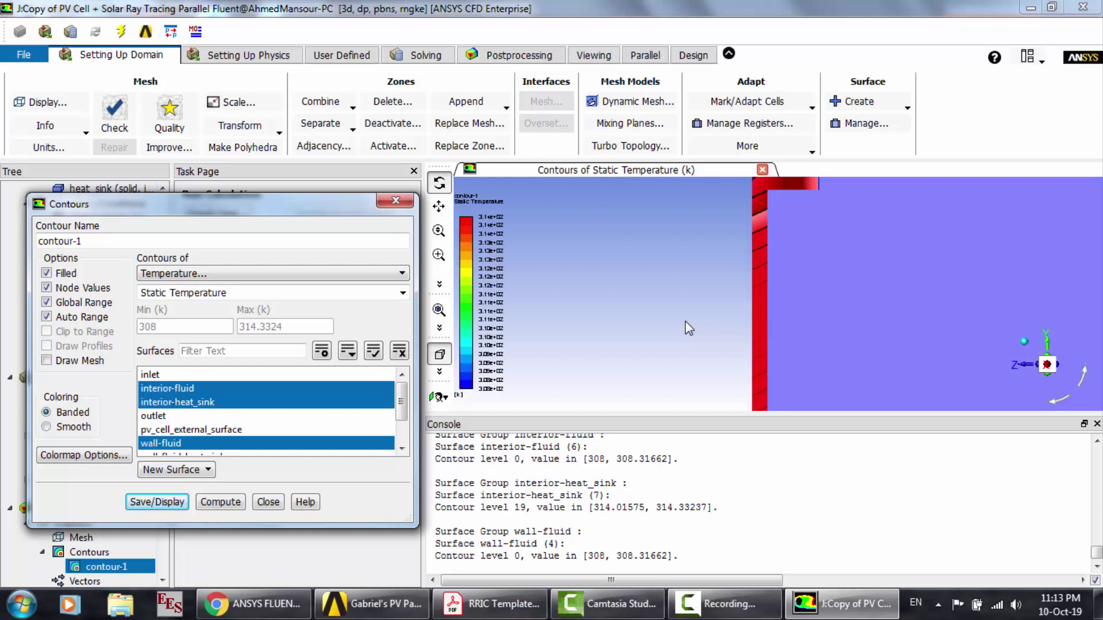
{"action": "scroll", "coordinate": [688, 329], "scroll_direction": "down", "scroll_amount": 3}
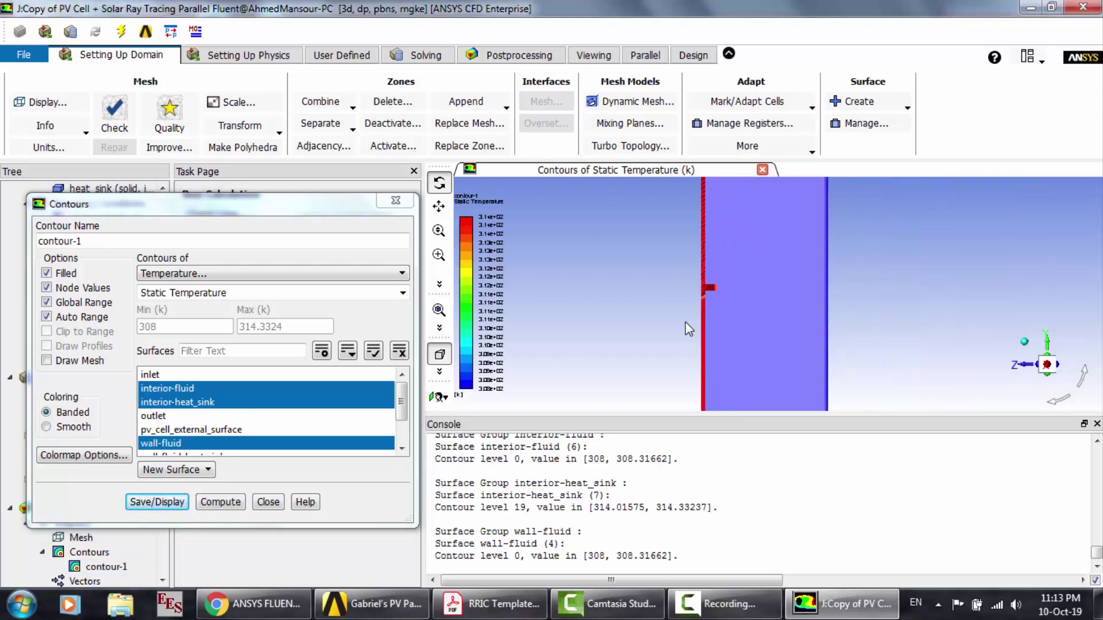
Step: Close the contour-1 definition and view the static temperature contour of the heat sink and air channel from an oblique angle
{"action": "left_click_drag", "start_coordinate": [685, 314], "coordinate": [706, 280]}
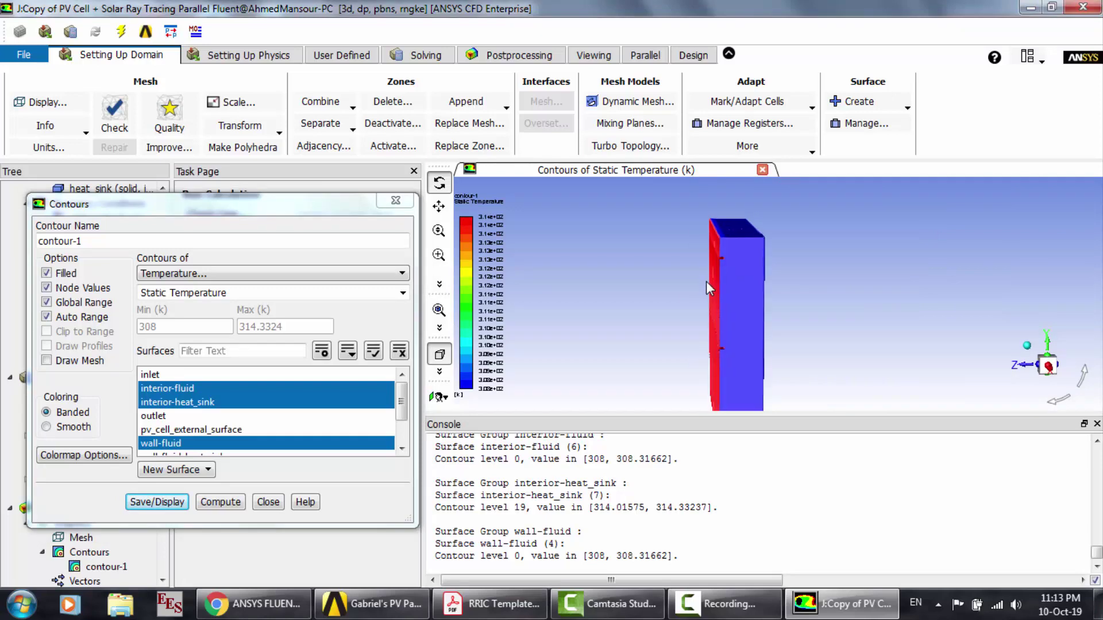
{"action": "left_click", "coordinate": [396, 200]}
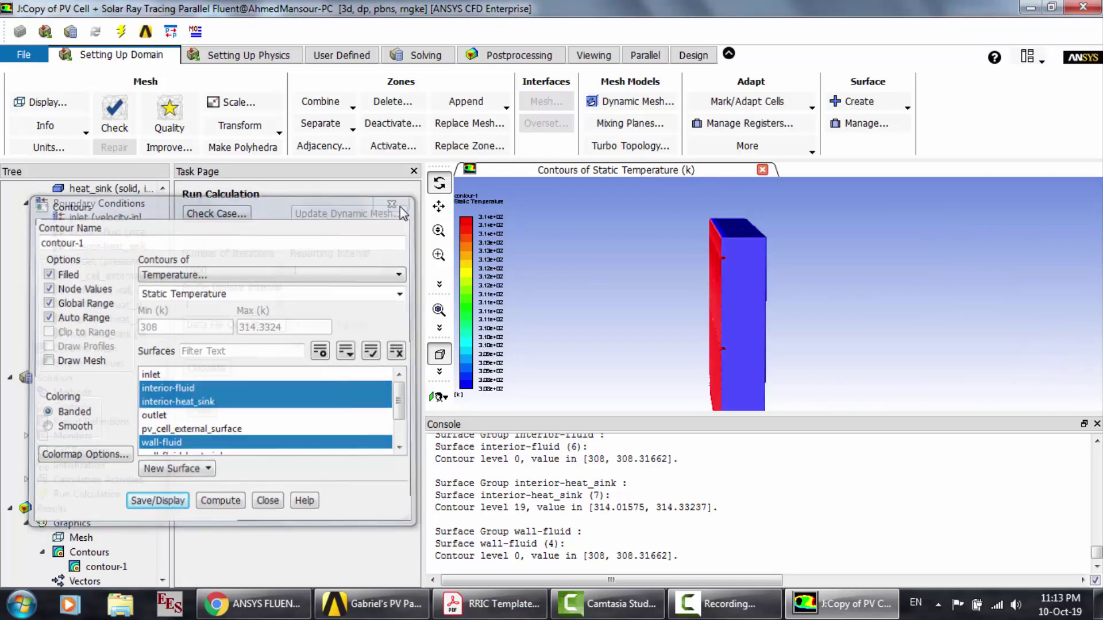
{"action": "left_click_drag", "start_coordinate": [703, 322], "coordinate": [742, 322]}
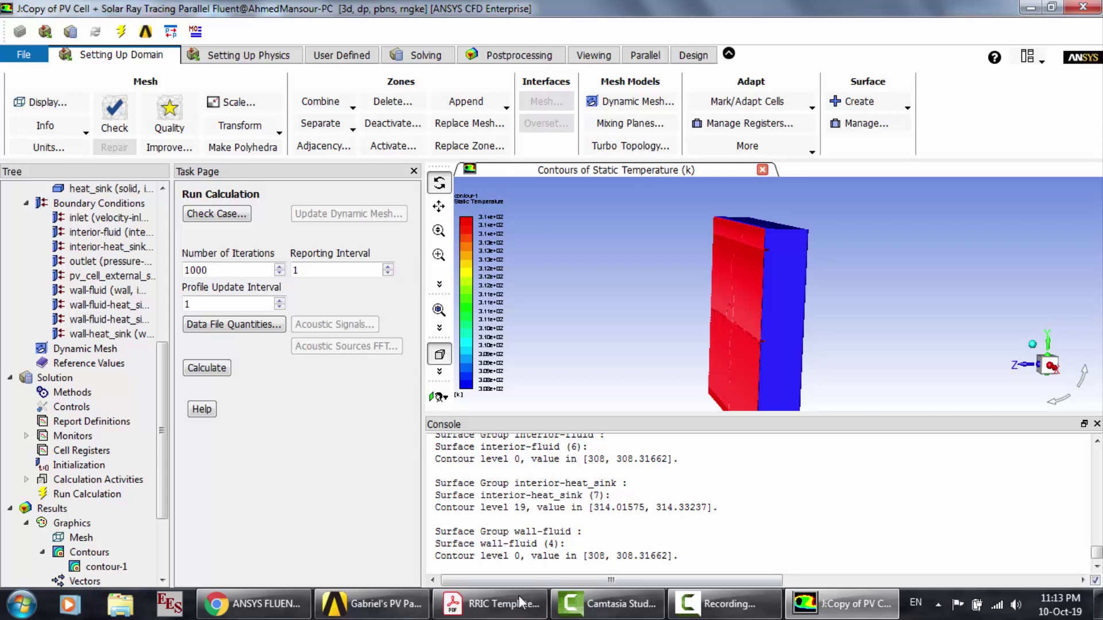
Step: Switch to Acrobat Reader and view the RRIC Template paper's temperature spectra figures at 75% zoom
{"action": "left_click", "coordinate": [493, 604]}
{"action": "scroll", "coordinate": [463, 354], "scroll_direction": "up", "scroll_amount": 6}
{"action": "scroll", "coordinate": [463, 353], "scroll_direction": "up", "scroll_amount": 3}
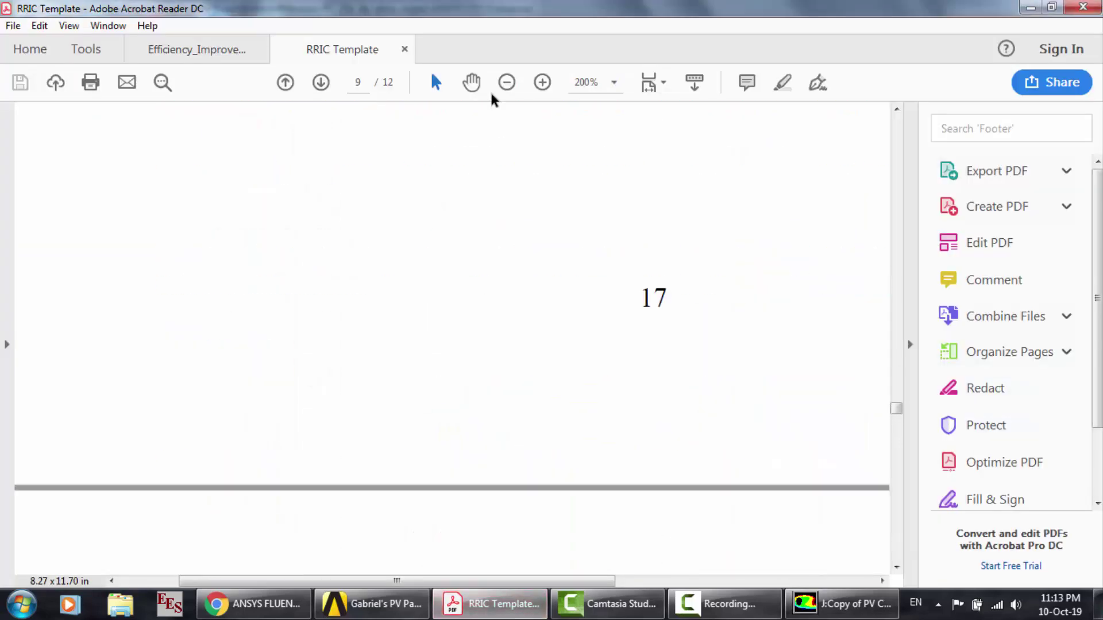
{"action": "left_click", "coordinate": [507, 82]}
{"action": "left_click", "coordinate": [508, 83]}
{"action": "left_click", "coordinate": [507, 82]}
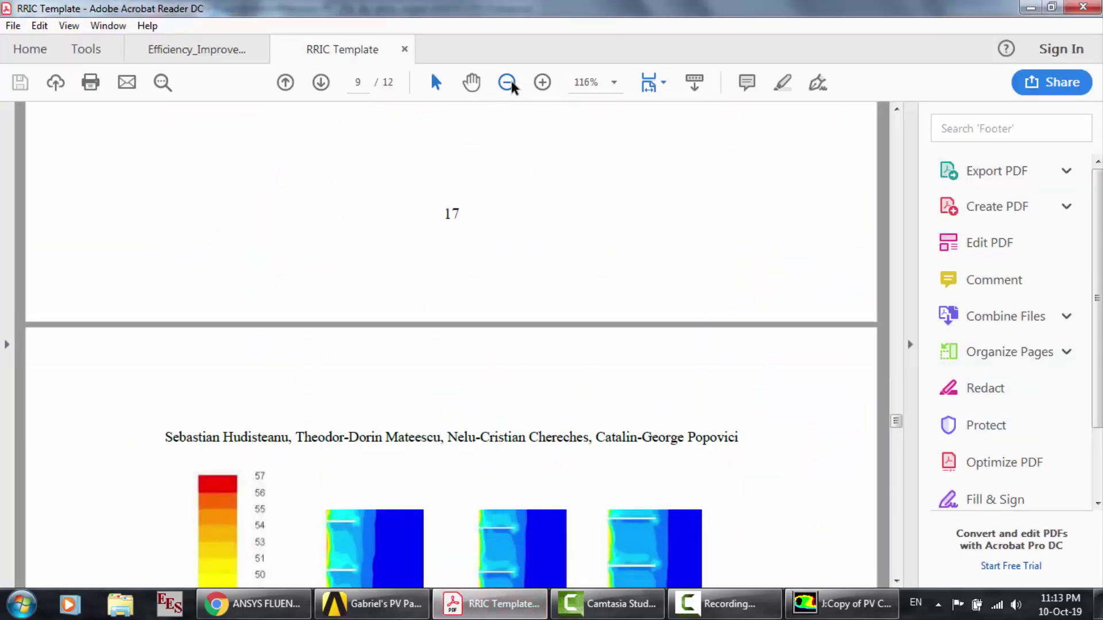
{"action": "left_click", "coordinate": [508, 82]}
{"action": "scroll", "coordinate": [503, 380], "scroll_direction": "up", "scroll_amount": 12}
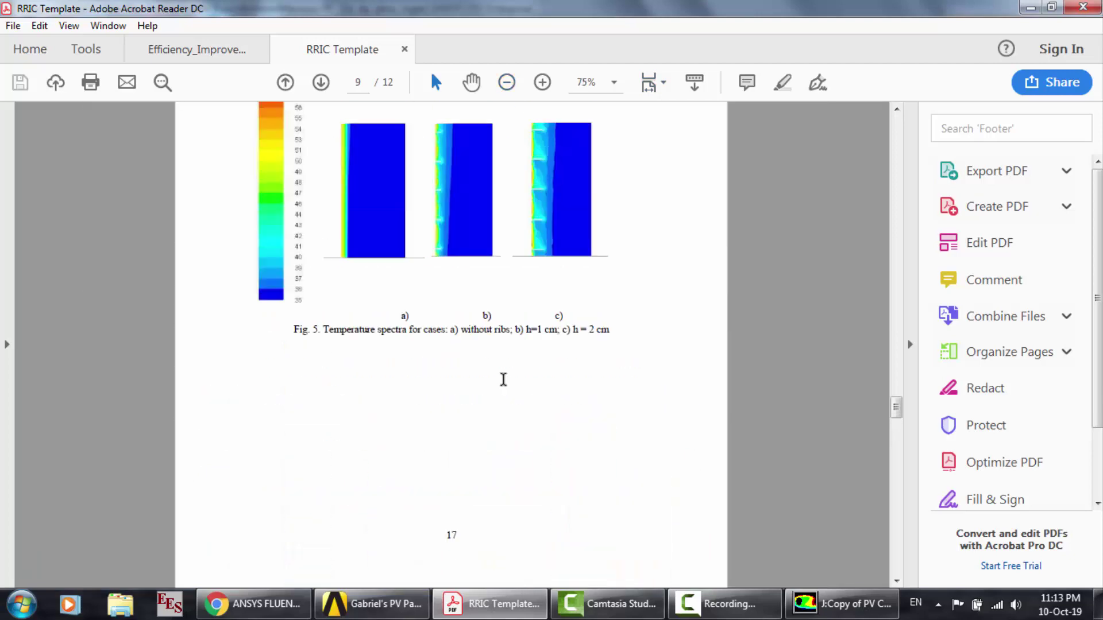
Step: Examine the paper's Fig. 3 and Fig. 4 temperature charts, highlighting data labels in Fig. 3, and return to the temperature spectra
{"action": "scroll", "coordinate": [503, 379], "scroll_direction": "up", "scroll_amount": 4}
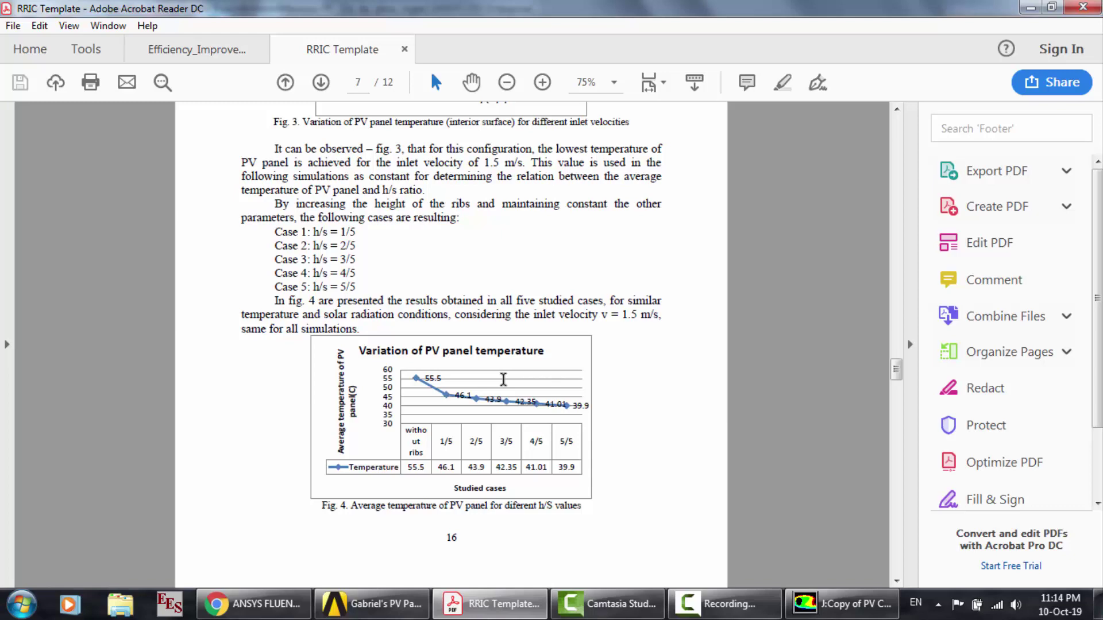
{"action": "scroll", "coordinate": [428, 379], "scroll_direction": "up", "scroll_amount": 6}
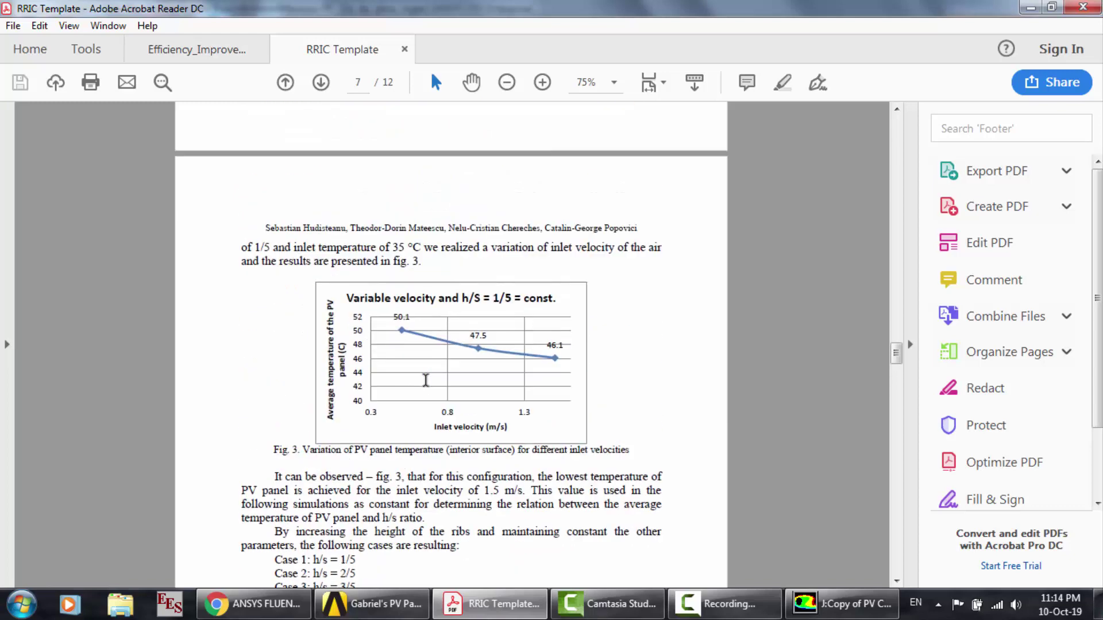
{"action": "left_click_drag", "start_coordinate": [381, 313], "coordinate": [501, 354]}
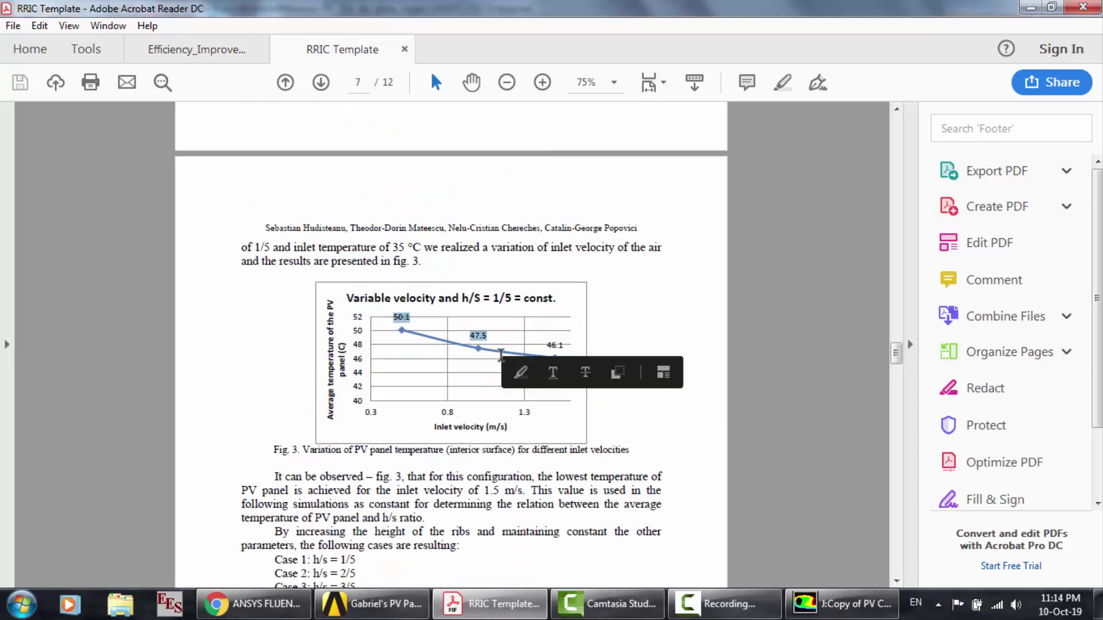
{"action": "scroll", "coordinate": [501, 355], "scroll_direction": "down", "scroll_amount": 4}
{"action": "scroll", "coordinate": [501, 355], "scroll_direction": "down", "scroll_amount": 20}
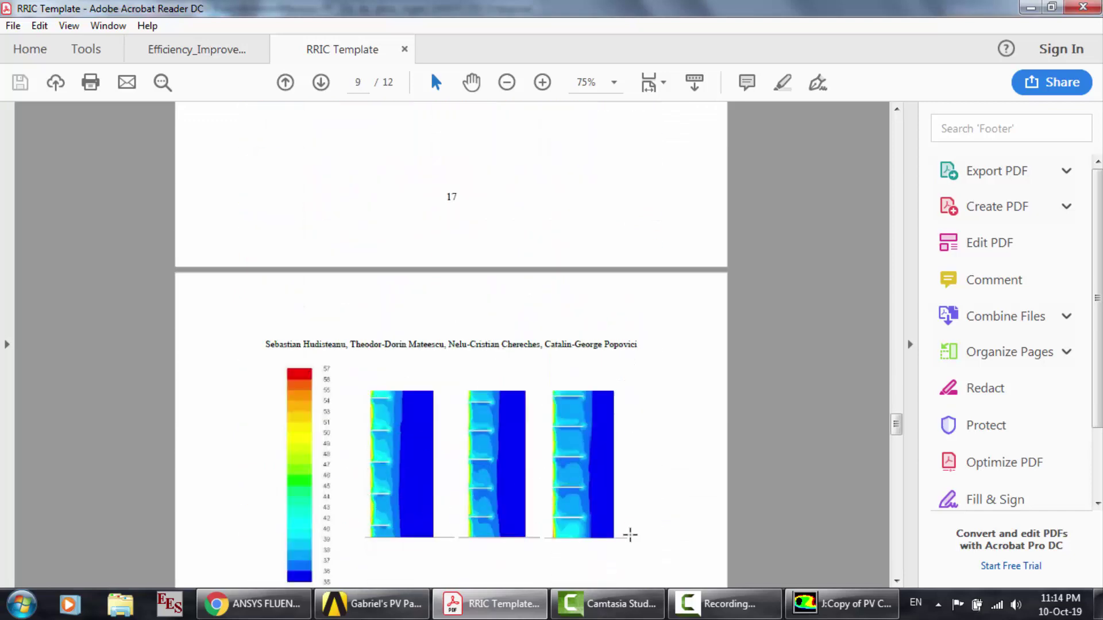
Step: Return to Fluent and quit it, using the settings changes for the current calculation only
{"action": "left_click", "coordinate": [842, 604]}
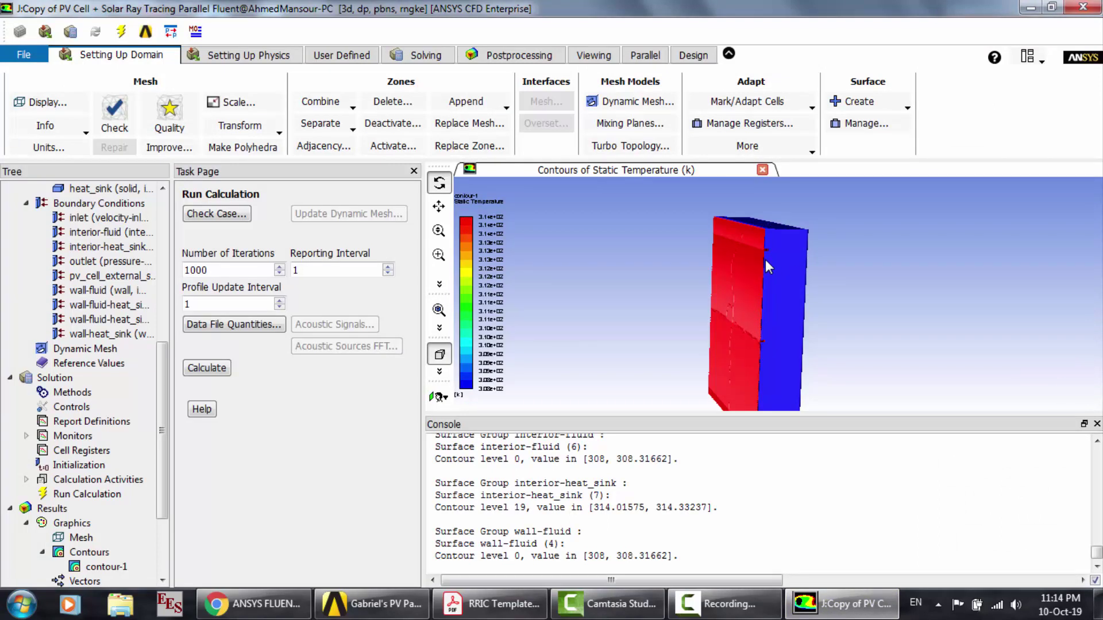
{"action": "left_click", "coordinate": [1083, 7]}
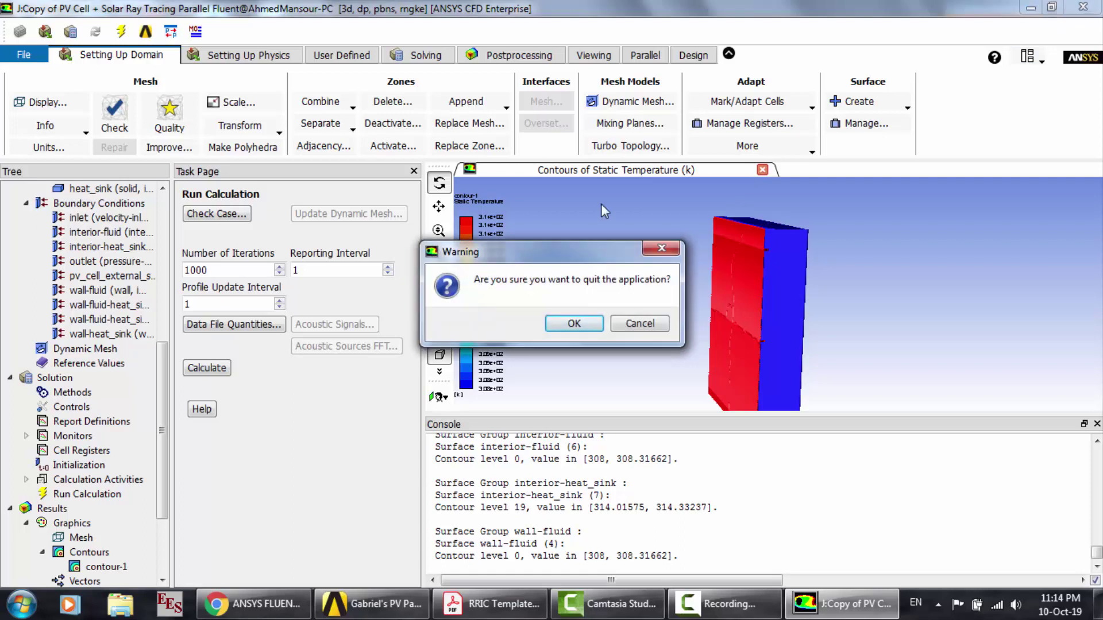
{"action": "left_click", "coordinate": [575, 322]}
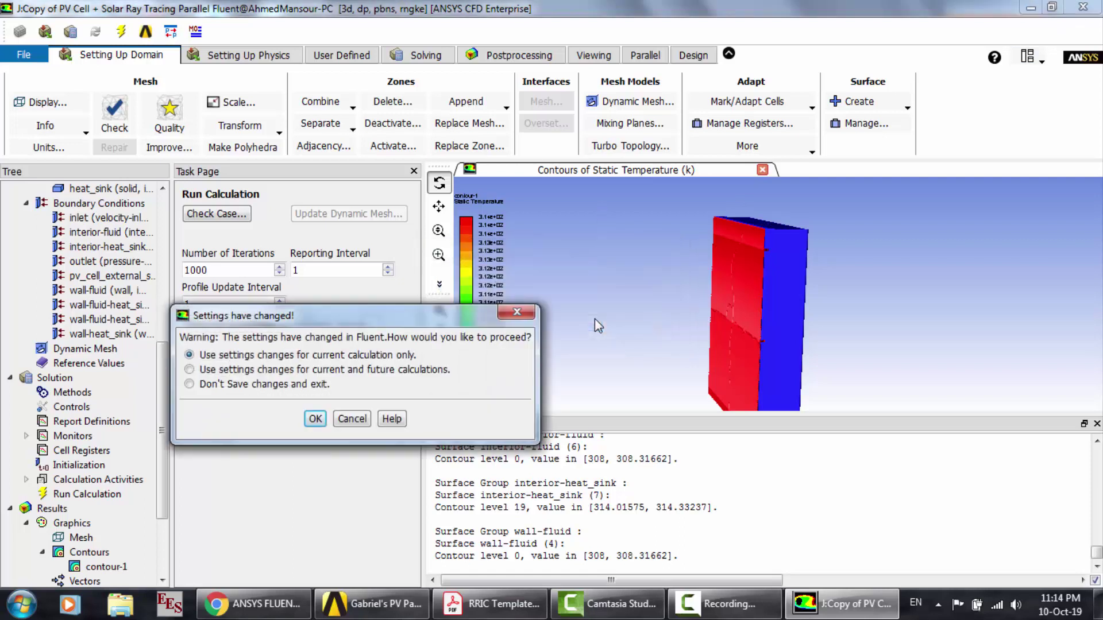
{"action": "left_click", "coordinate": [314, 420]}
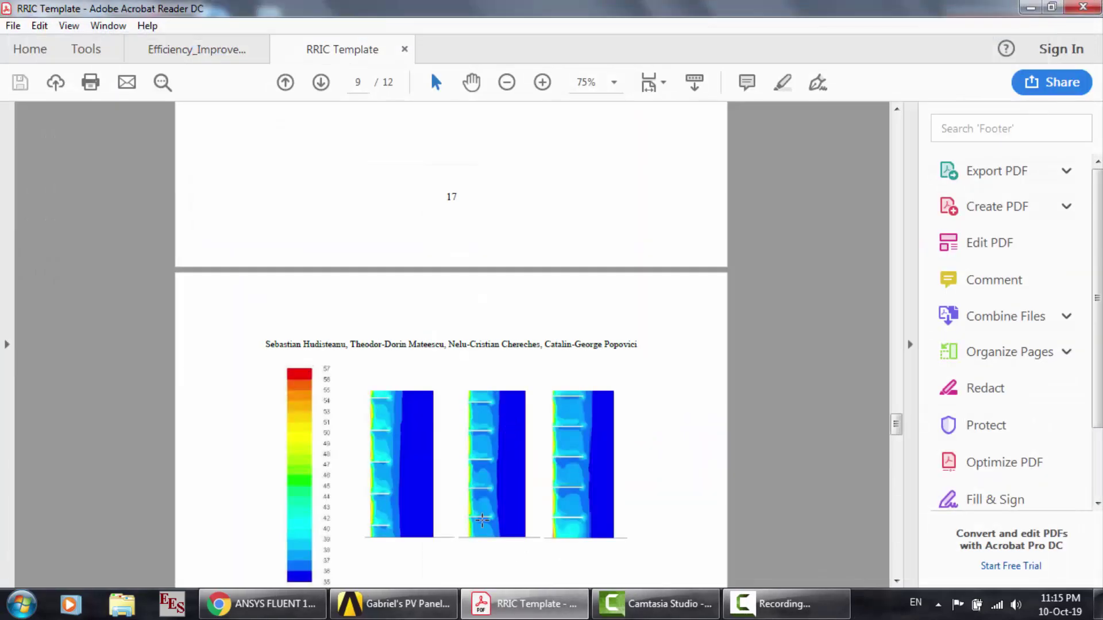
Step: Switch to Workbench and open the geometry of the PV+ Heat Sink 2 + Heat Flux system in DesignModeler
{"action": "left_click", "coordinate": [396, 603]}
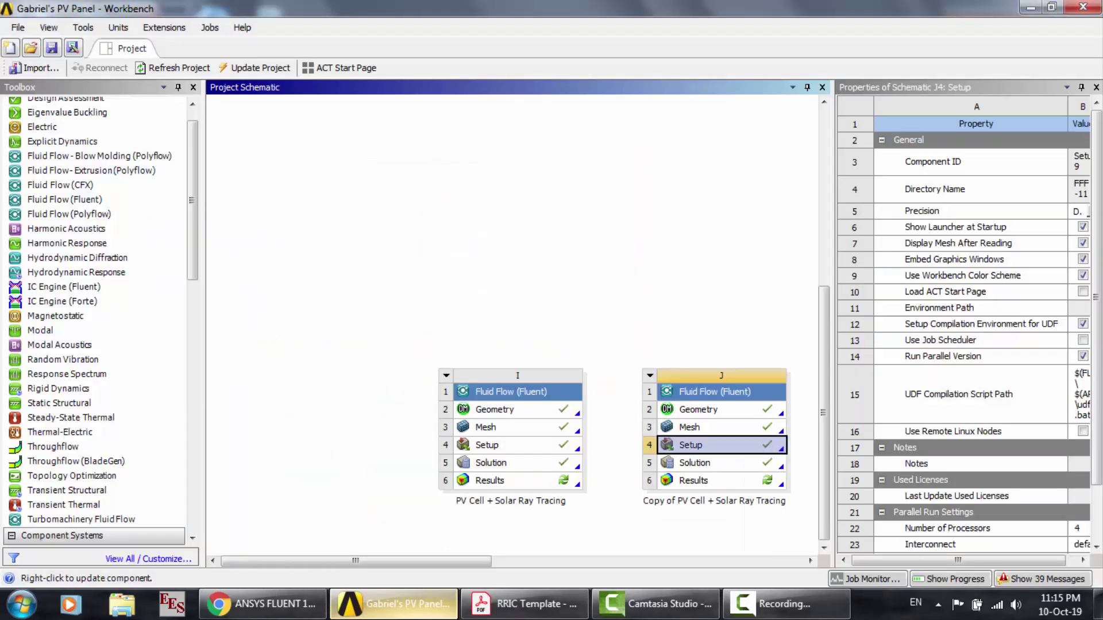
{"action": "left_click_drag", "start_coordinate": [829, 476], "coordinate": [827, 502]}
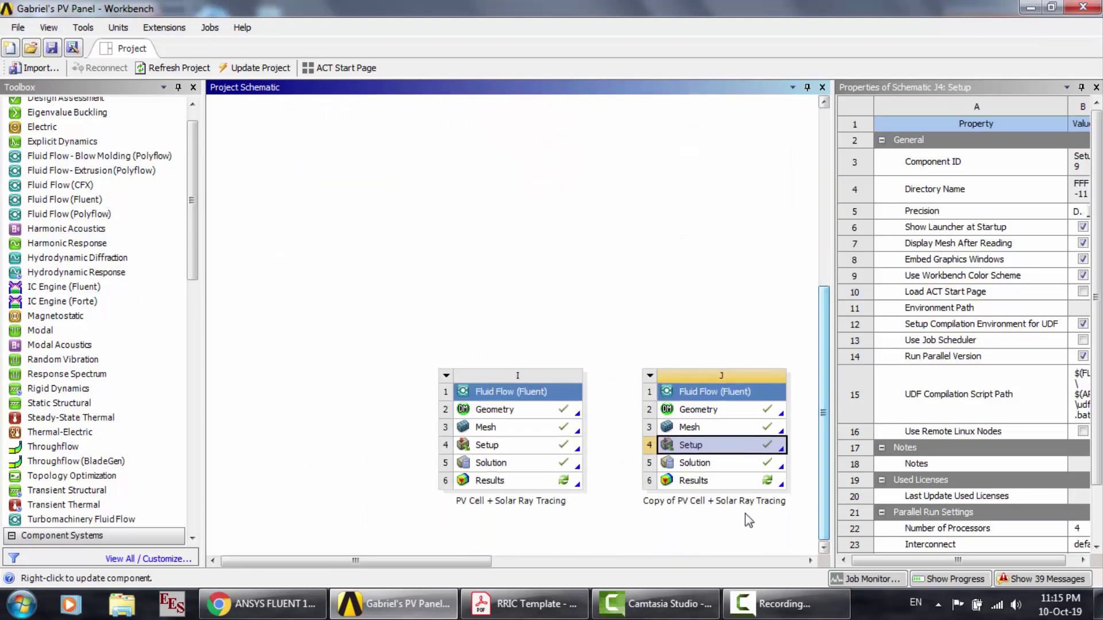
{"action": "left_click_drag", "start_coordinate": [469, 562], "coordinate": [753, 566]}
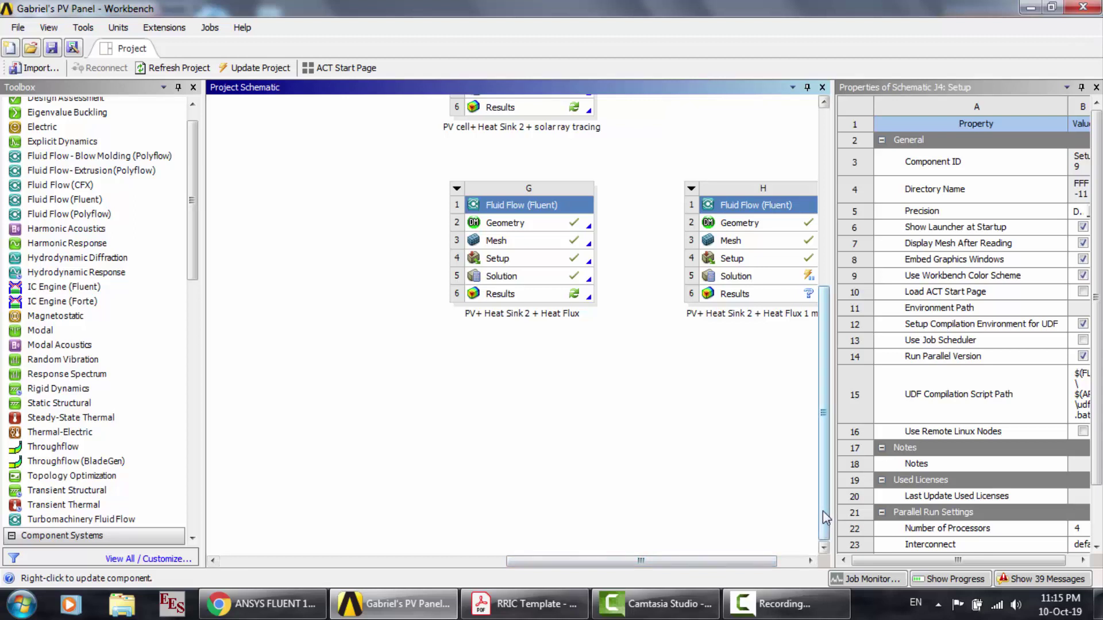
{"action": "left_click_drag", "start_coordinate": [826, 518], "coordinate": [826, 464]}
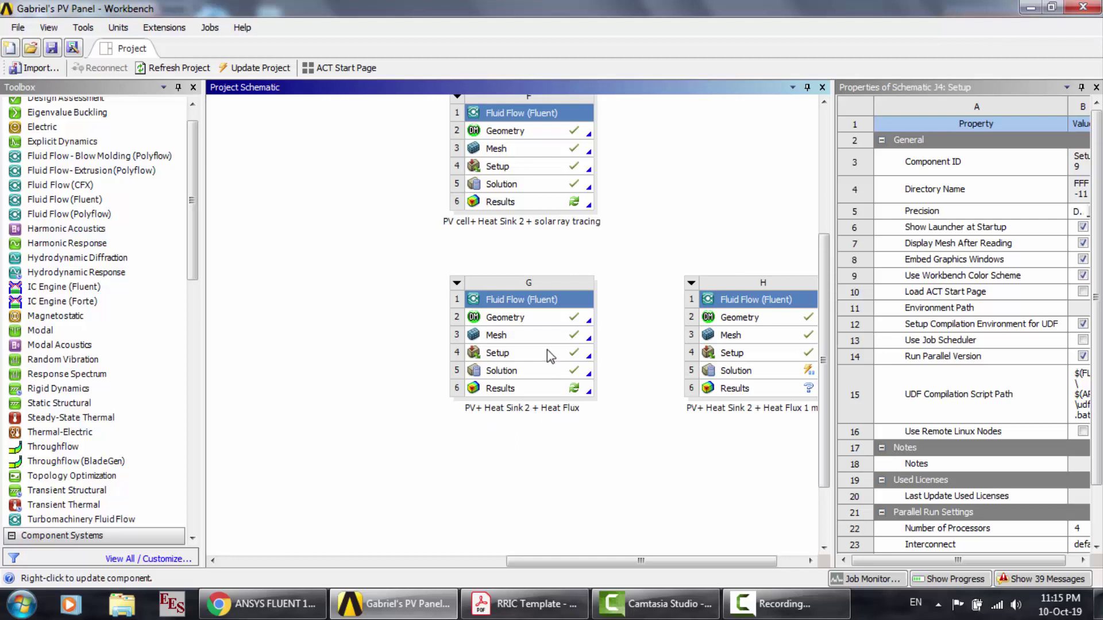
{"action": "double_click", "coordinate": [521, 320]}
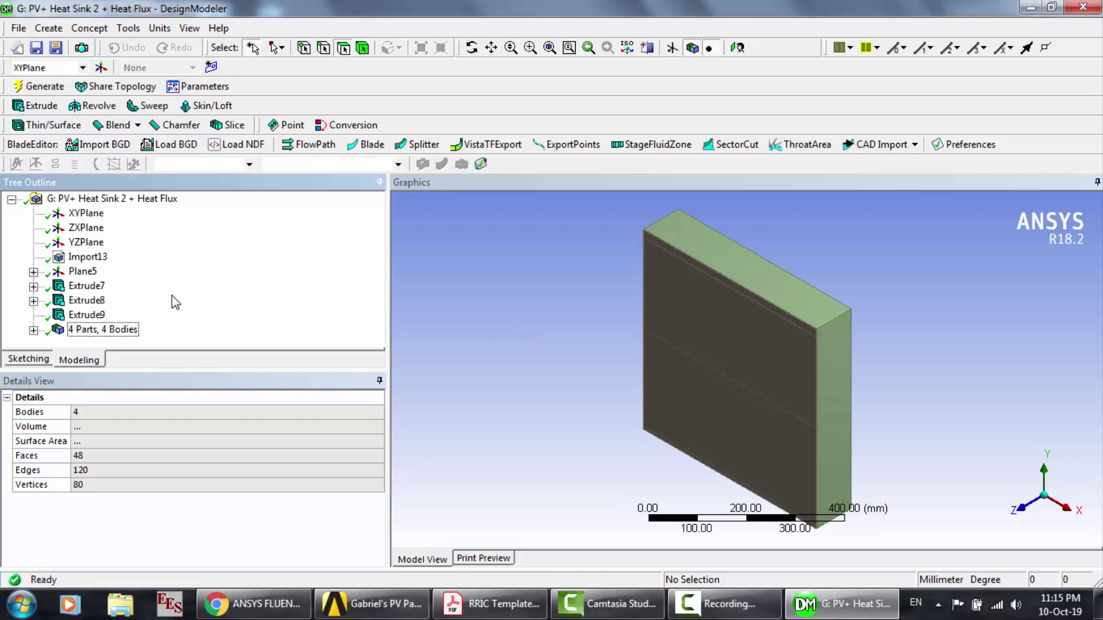
Step: Examine the Heat Sink, Fluid and PV cell bodies and the multi-body part options without applying any, then leave DesignModeler
{"action": "left_click", "coordinate": [34, 330]}
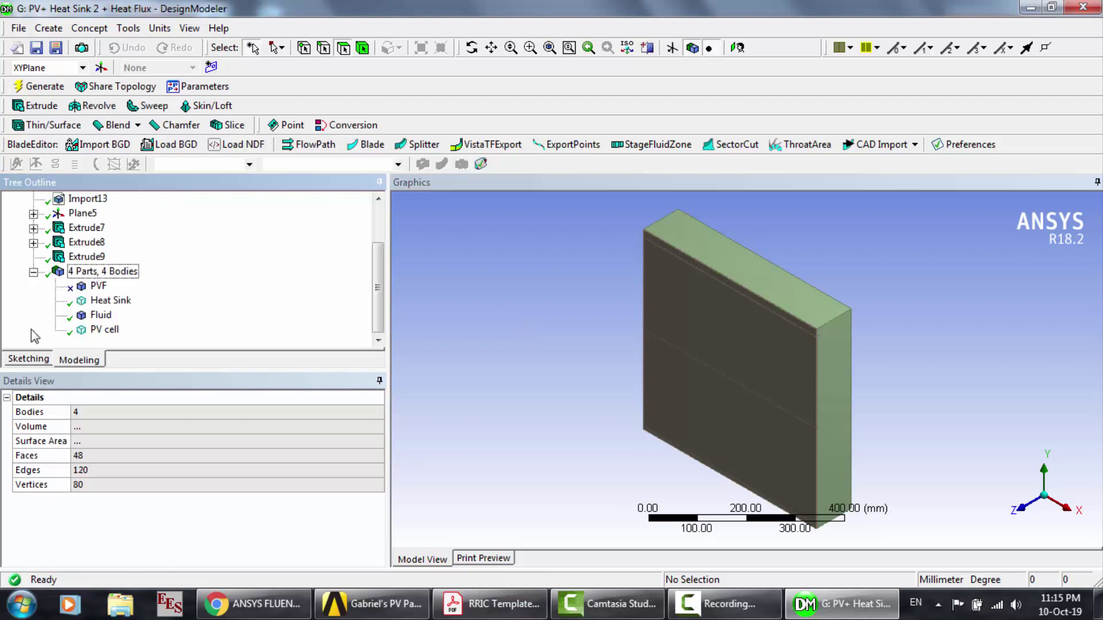
{"action": "left_click", "coordinate": [111, 300]}
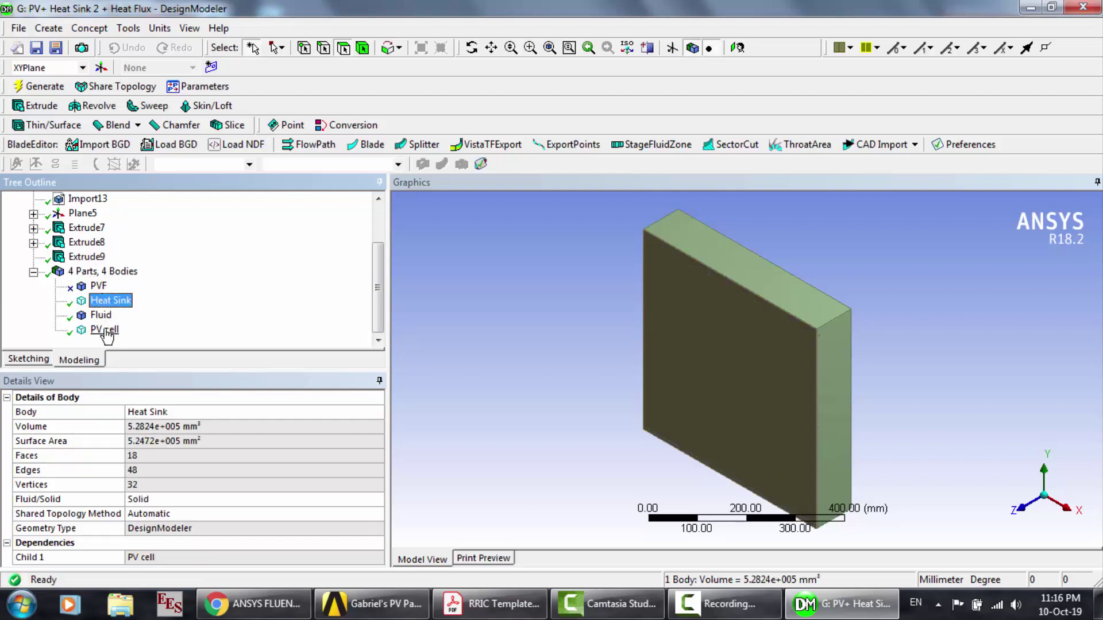
{"action": "left_click", "coordinate": [105, 330], "text": "shift"}
{"action": "right_click", "coordinate": [105, 330]}
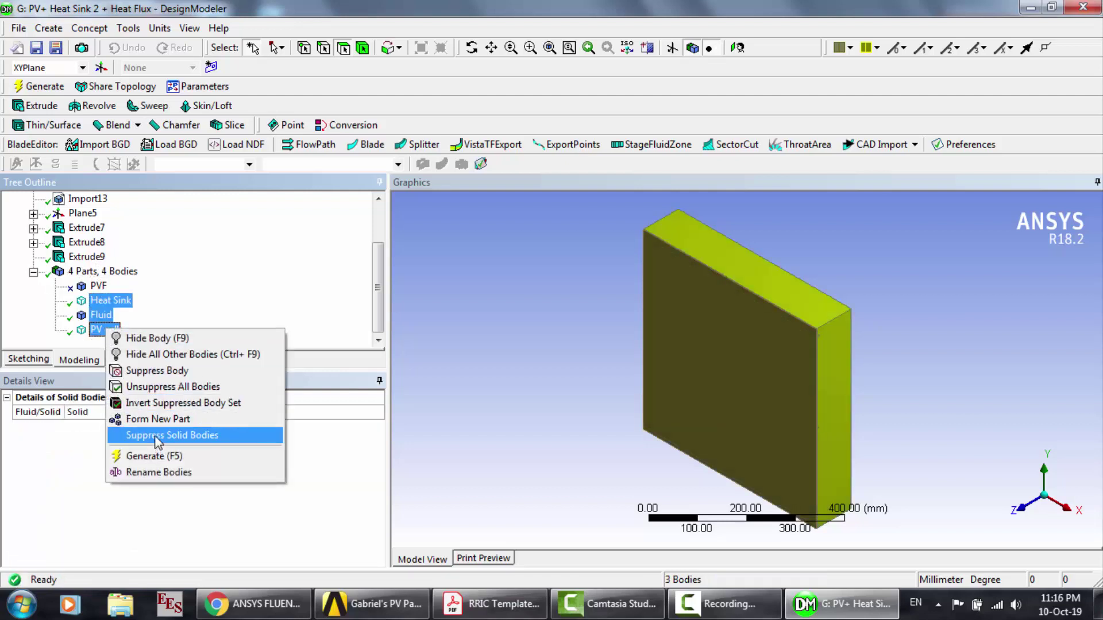
{"action": "left_click", "coordinate": [267, 292]}
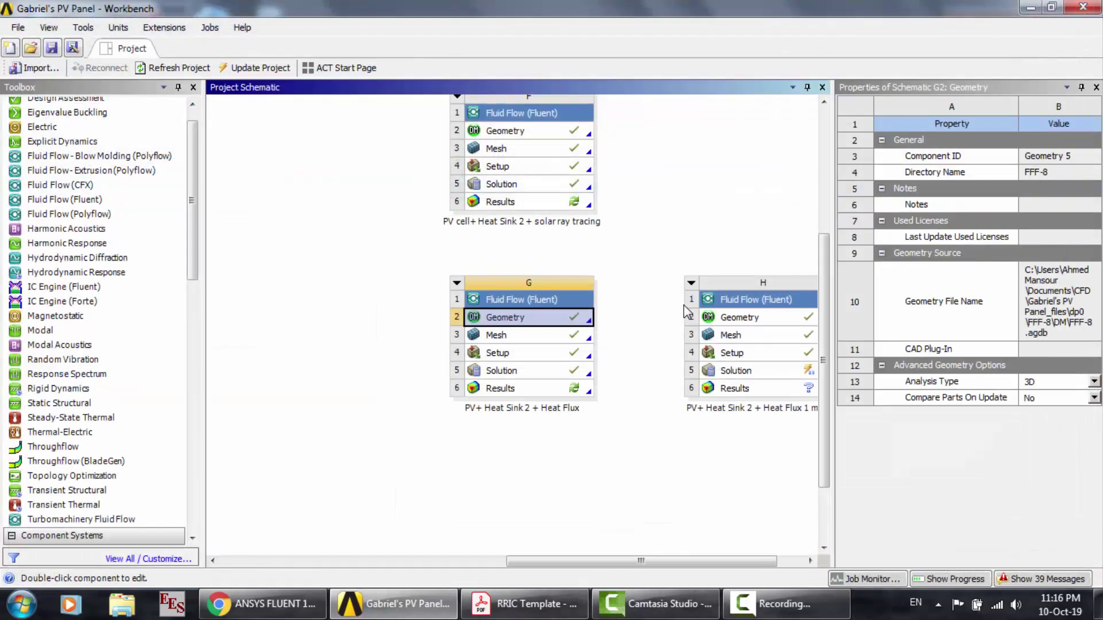
Step: Open the solution of the PV+ Heat Sink 2 + Heat Flux system in Fluent
{"action": "double_click", "coordinate": [506, 372]}
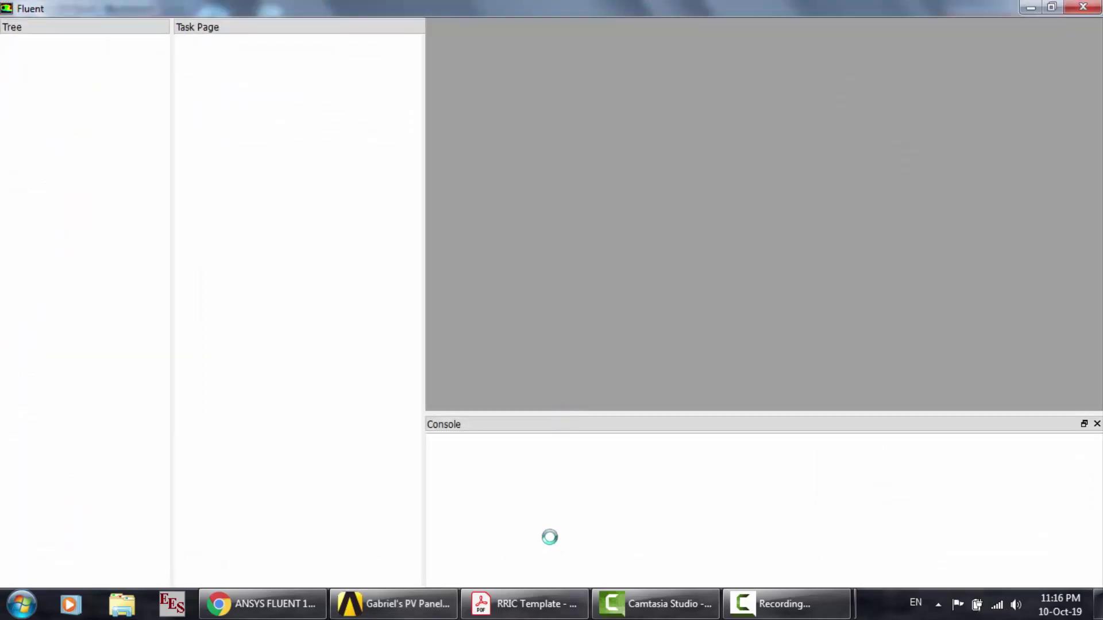
{"action": "left_click", "coordinate": [779, 614]}
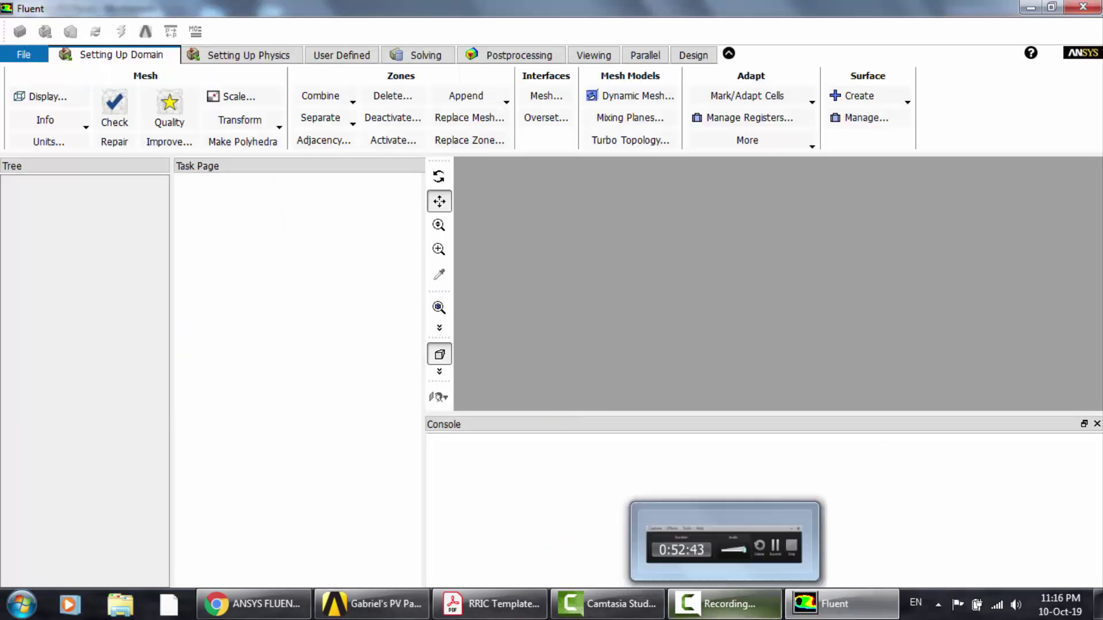
{"action": "left_click", "coordinate": [1026, 539]}
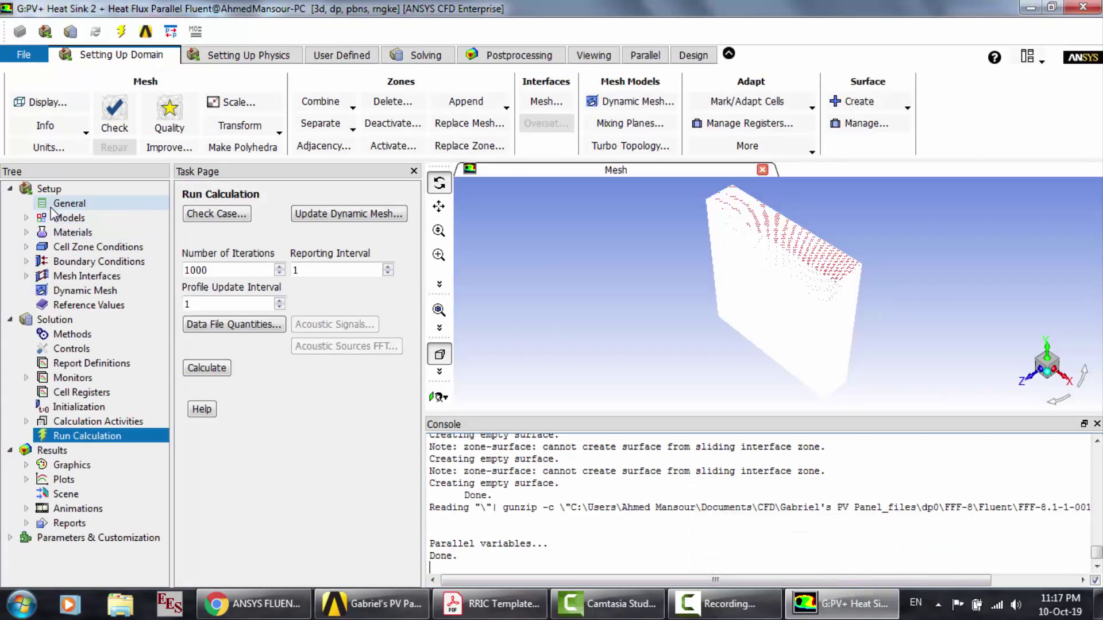
Step: Review the general solver settings and the radiation model of the heat flux case, leaving them as they are
{"action": "left_click", "coordinate": [63, 204]}
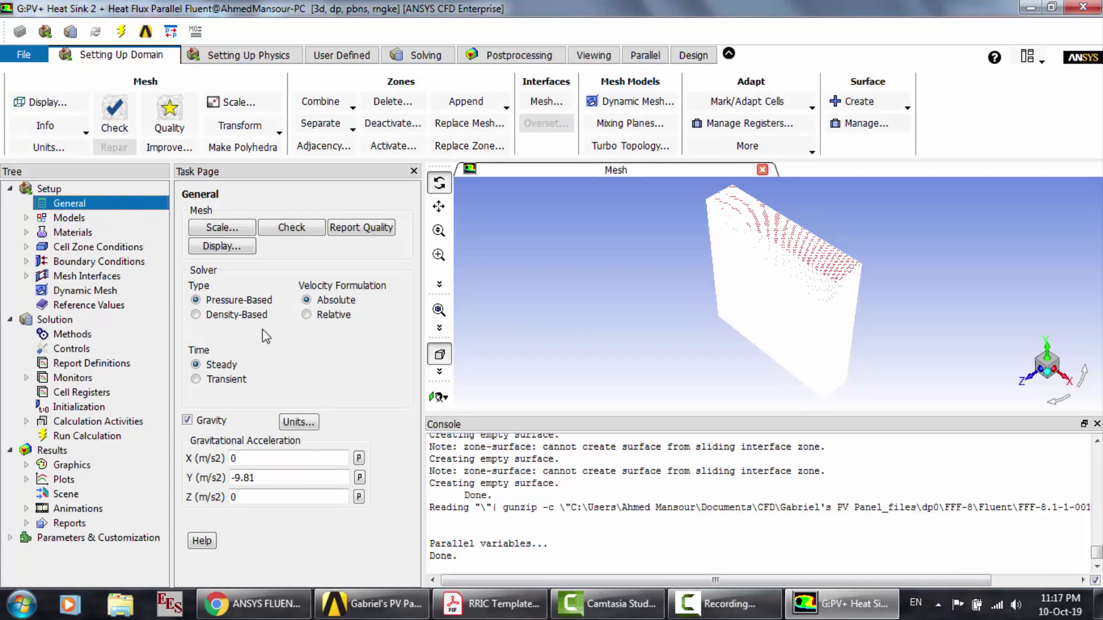
{"action": "left_click", "coordinate": [26, 218]}
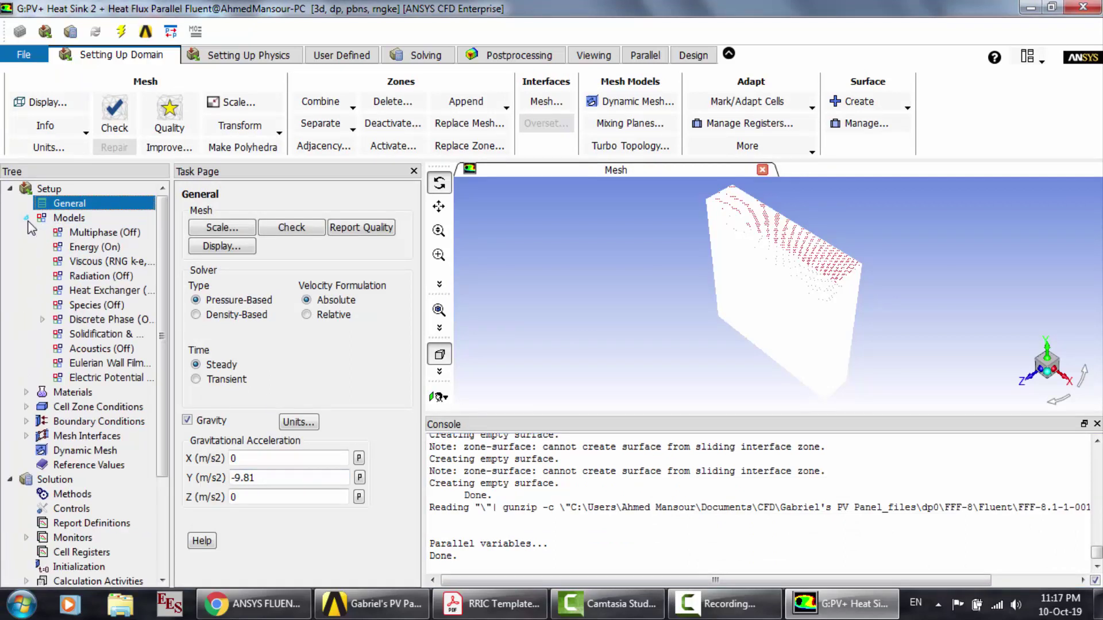
{"action": "left_click", "coordinate": [100, 278]}
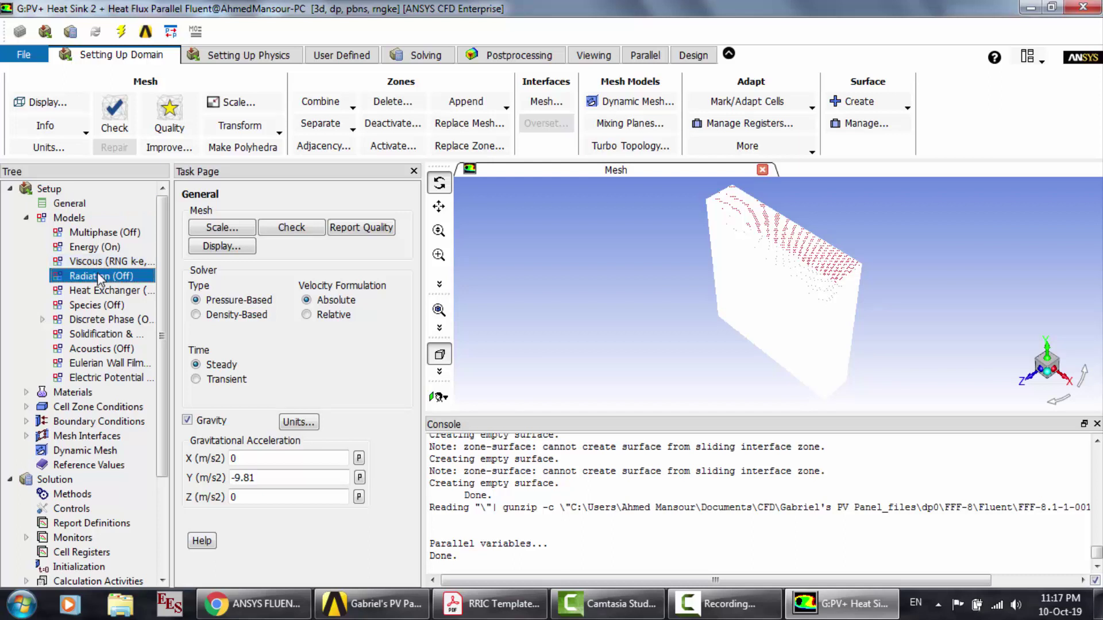
{"action": "double_click", "coordinate": [101, 279]}
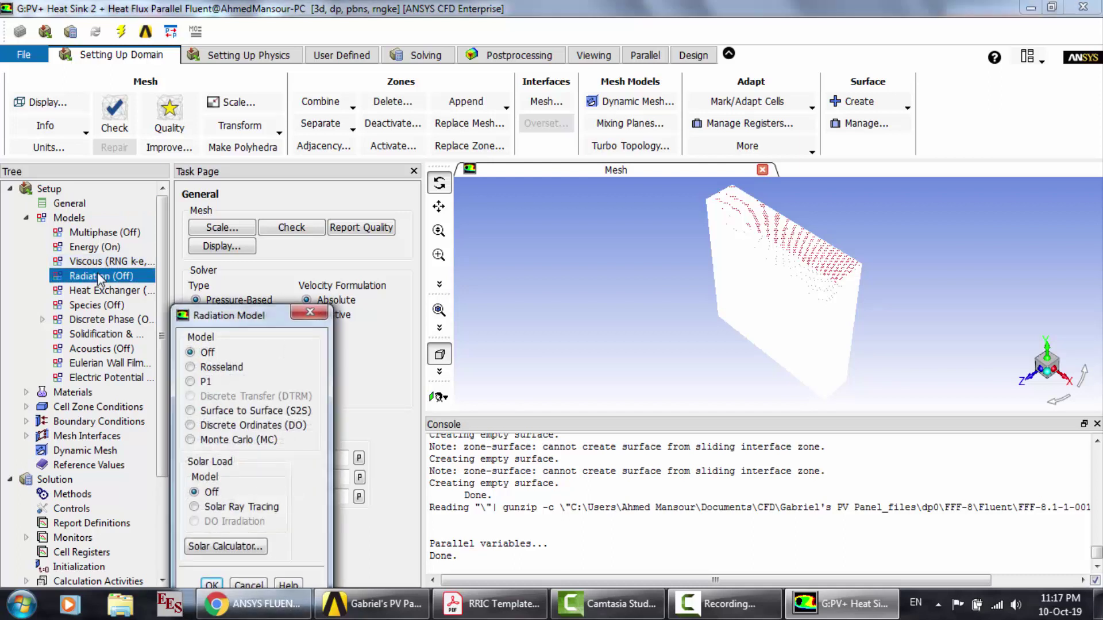
{"action": "left_click", "coordinate": [324, 312]}
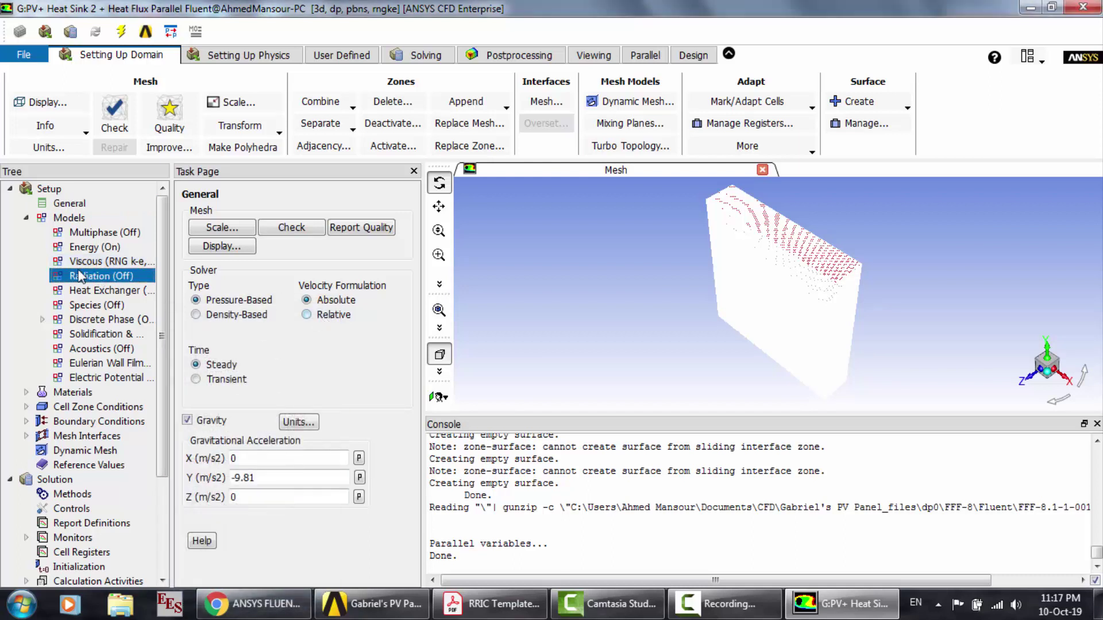
Step: Review the solid materials and cell zones, and check the material assigned to the pv_cell zone
{"action": "left_click", "coordinate": [27, 393]}
{"action": "left_click", "coordinate": [42, 421]}
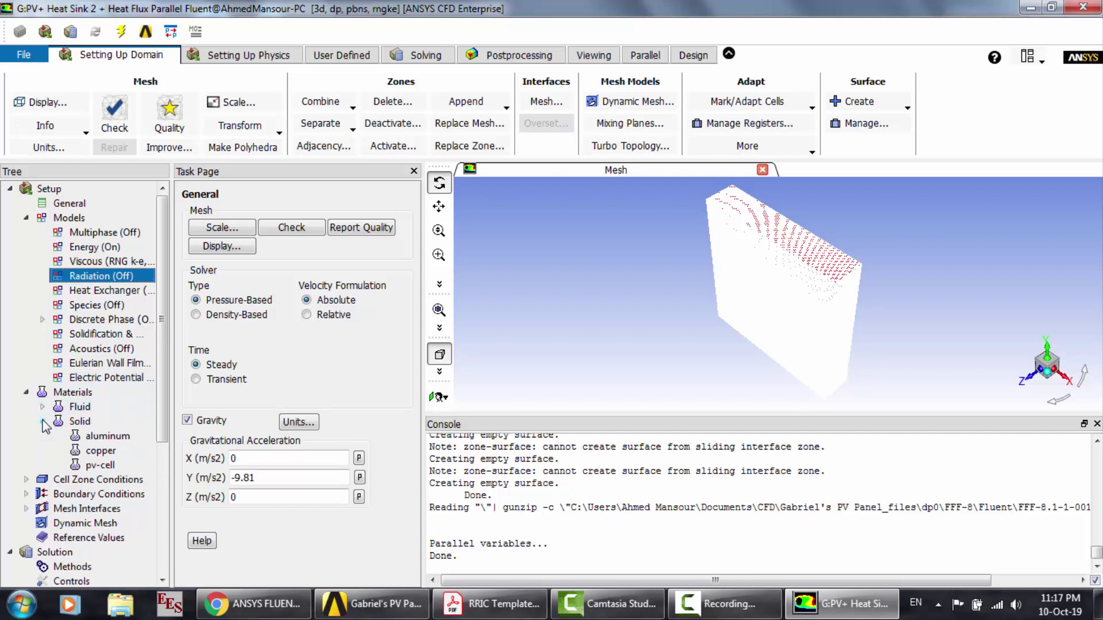
{"action": "scroll", "coordinate": [113, 460], "scroll_direction": "down", "scroll_amount": 1}
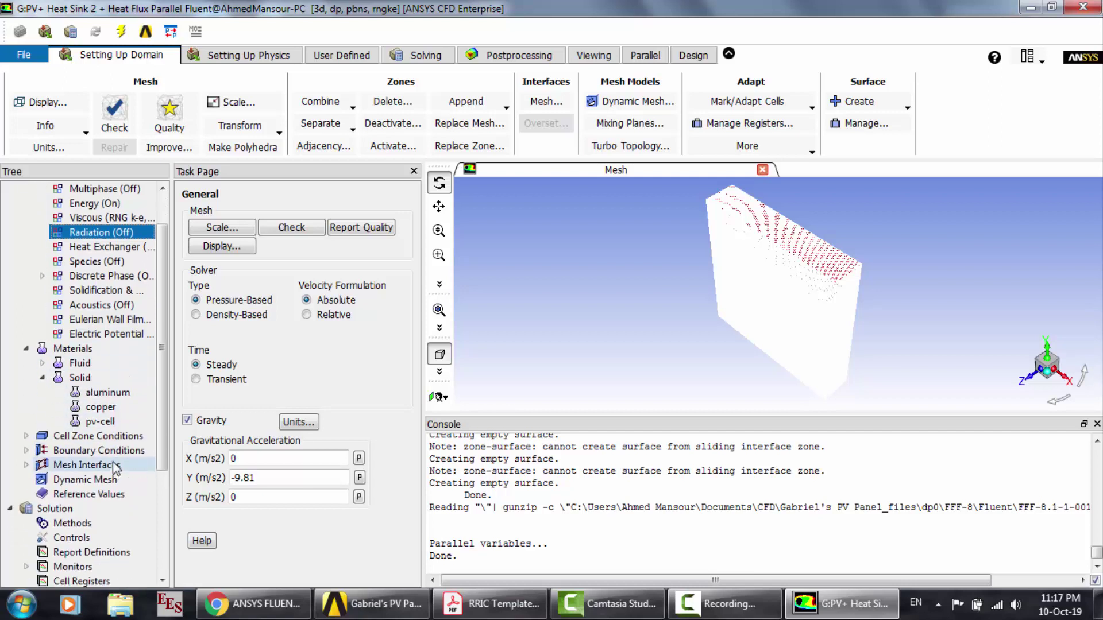
{"action": "left_click", "coordinate": [27, 437]}
{"action": "scroll", "coordinate": [110, 472], "scroll_direction": "down", "scroll_amount": 1}
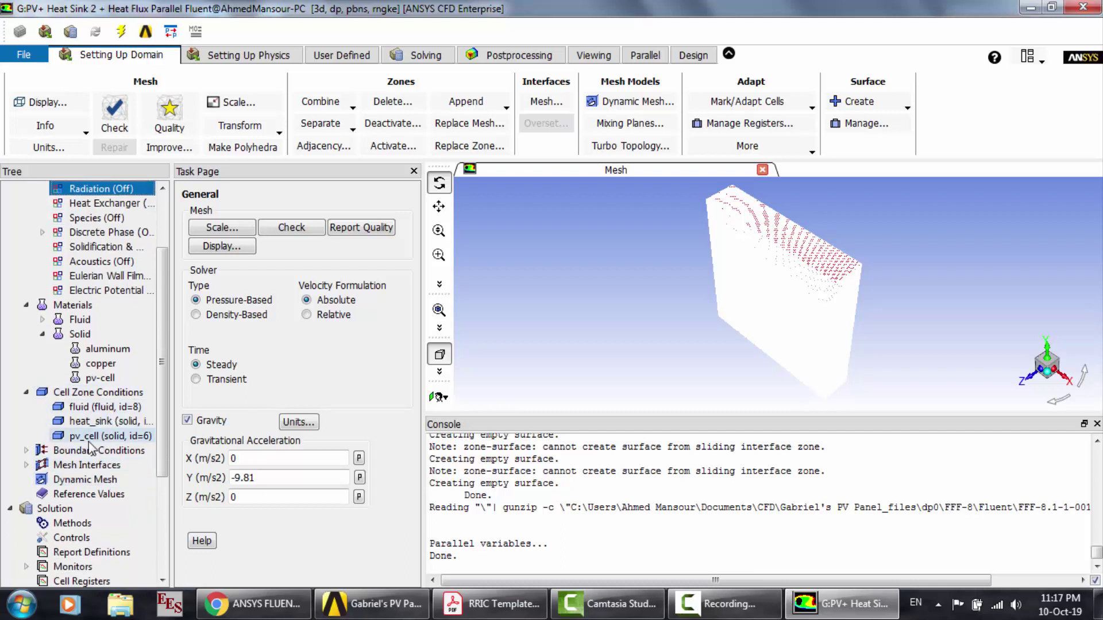
{"action": "left_click", "coordinate": [96, 439]}
{"action": "double_click", "coordinate": [95, 439]}
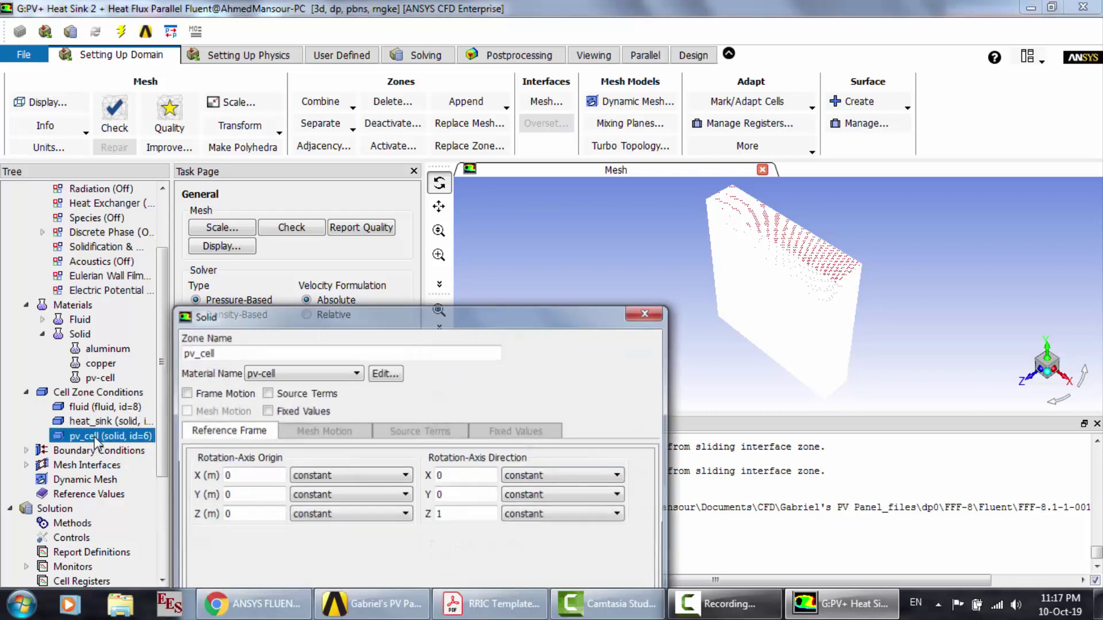
{"action": "left_click_drag", "start_coordinate": [366, 322], "coordinate": [369, 231]}
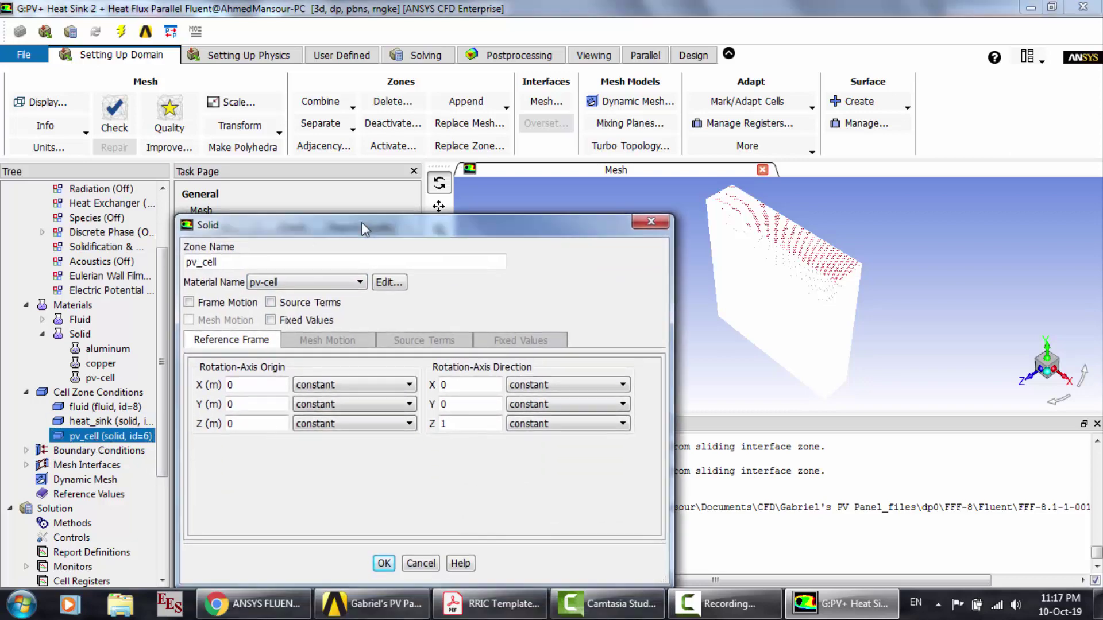
{"action": "left_click", "coordinate": [655, 225]}
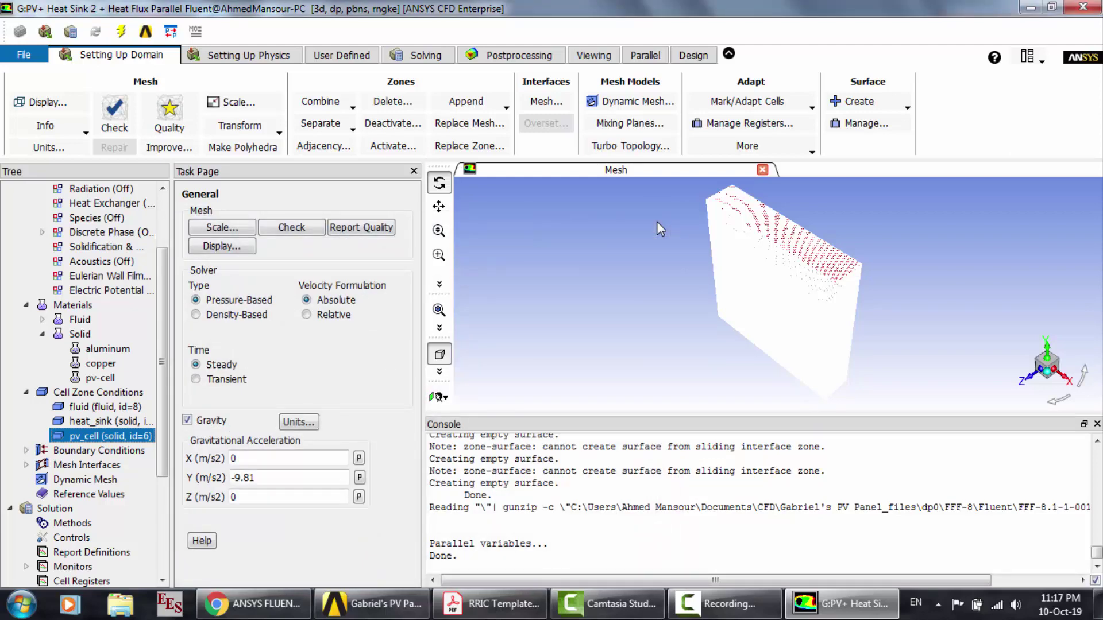
Step: Expand the boundary conditions and look through the contact region, interior and wall zones of the case
{"action": "left_click", "coordinate": [26, 450]}
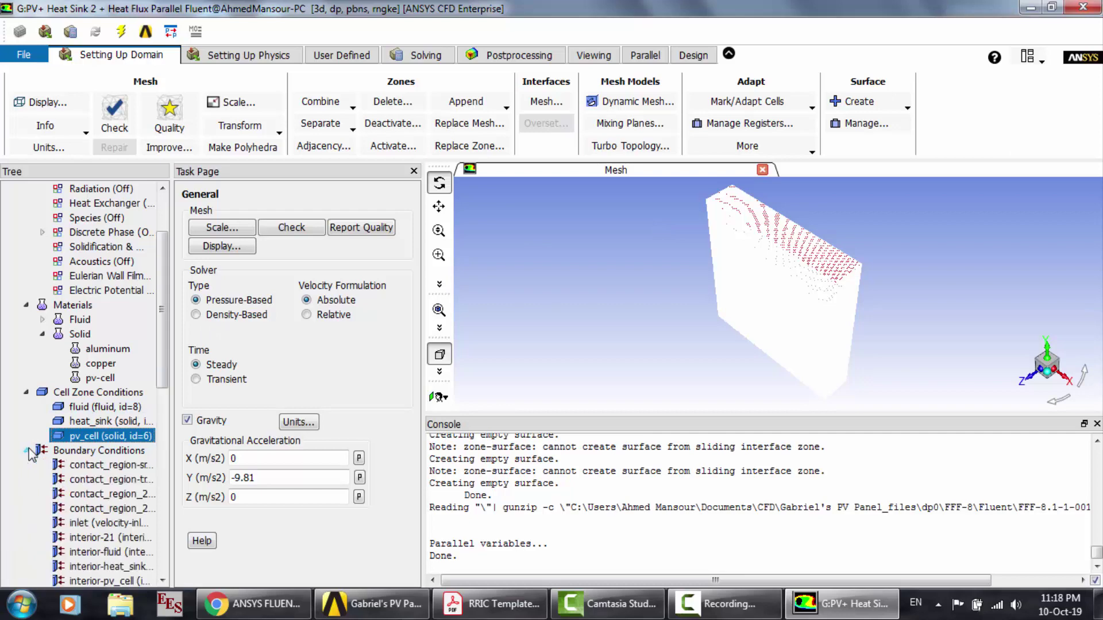
{"action": "scroll", "coordinate": [29, 448], "scroll_direction": "down", "scroll_amount": 4}
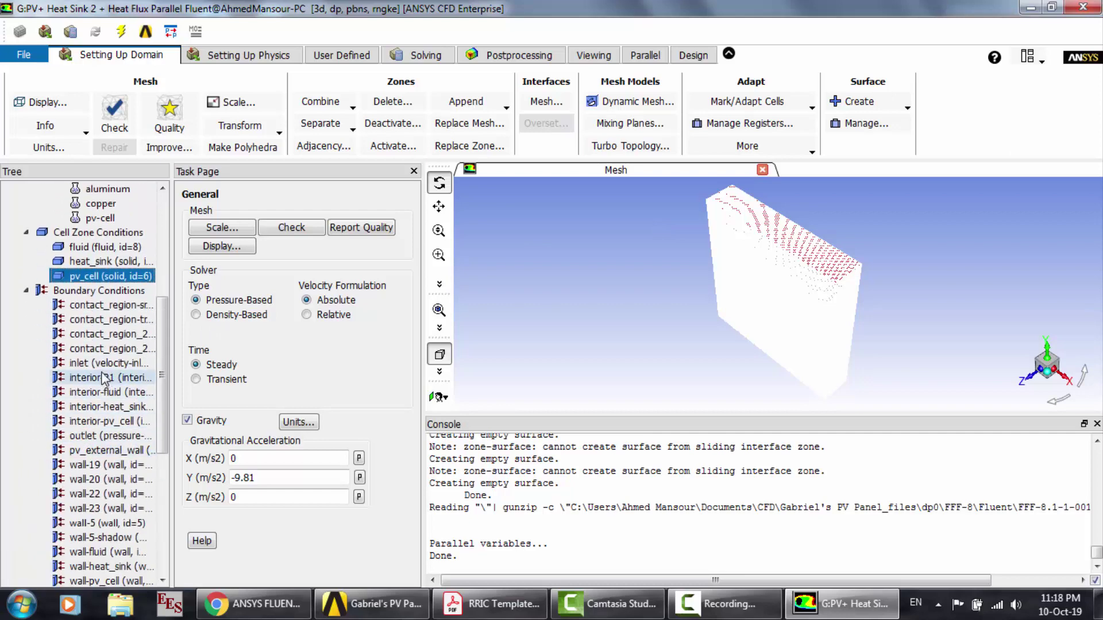
Step: Review the momentum and thermal settings of the inlet velocity boundary condition, leaving them as they are
{"action": "left_click", "coordinate": [102, 364]}
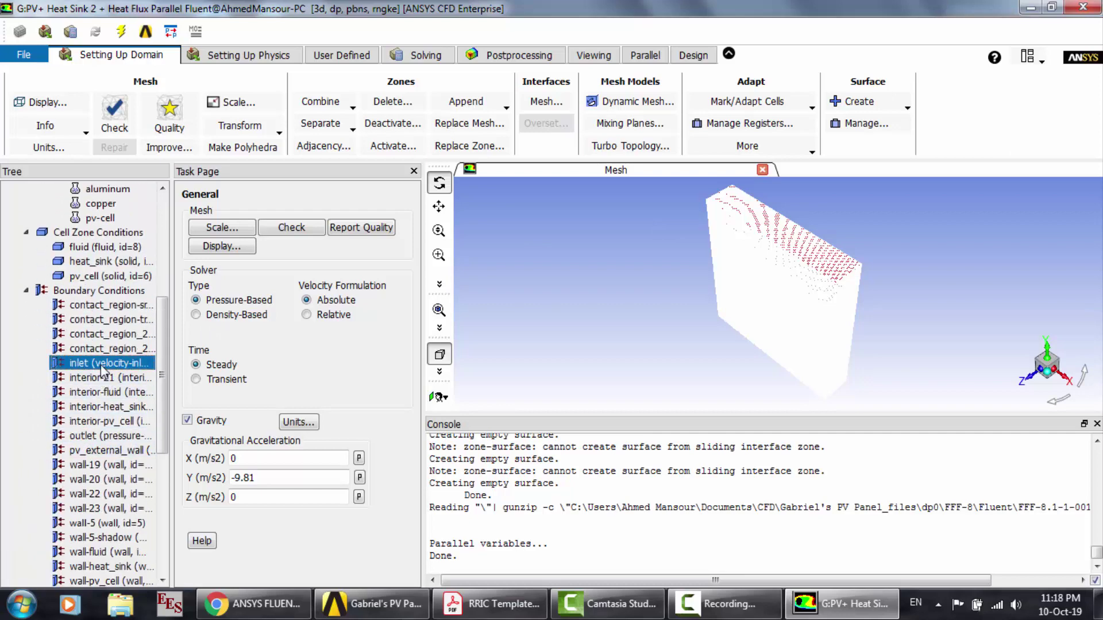
{"action": "double_click", "coordinate": [101, 364]}
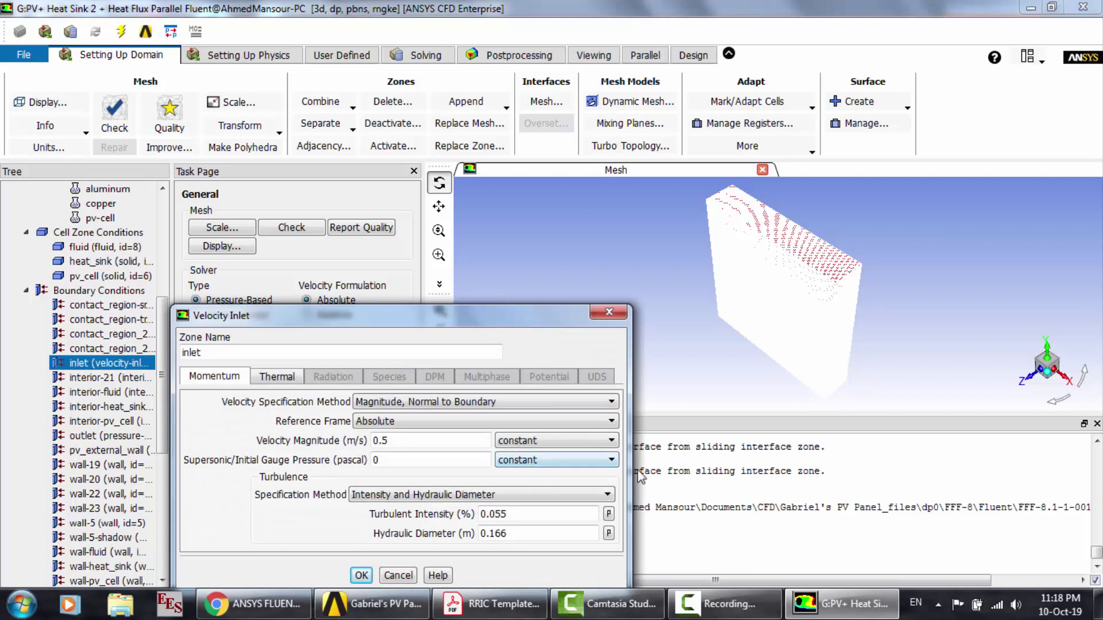
{"action": "left_click", "coordinate": [719, 604]}
{"action": "left_click", "coordinate": [1021, 526]}
{"action": "left_click", "coordinate": [278, 377]}
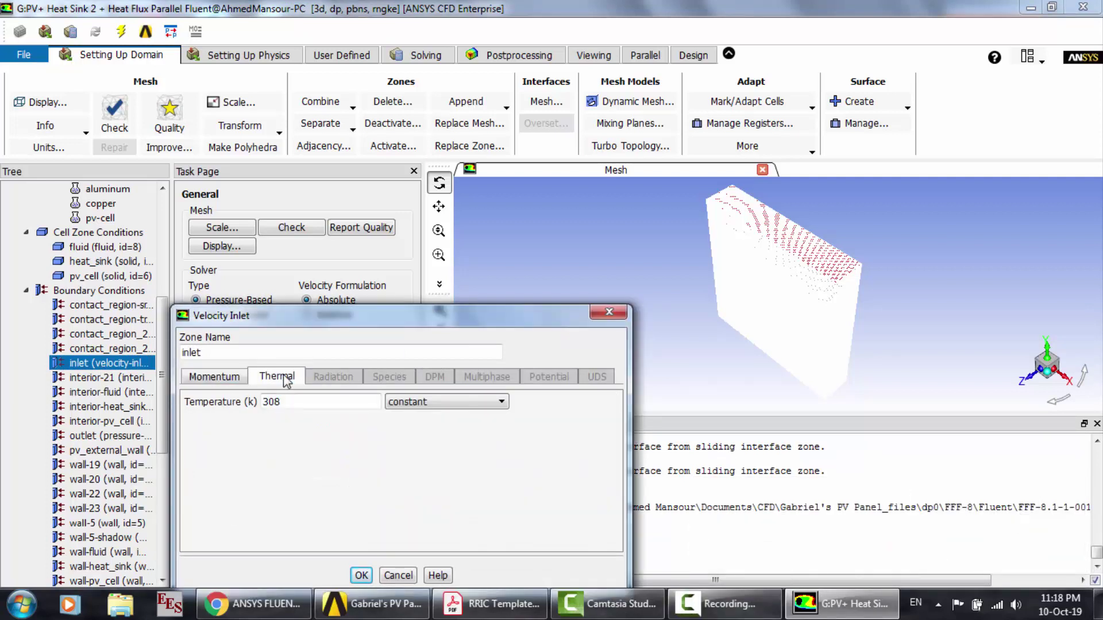
{"action": "left_click", "coordinate": [609, 314]}
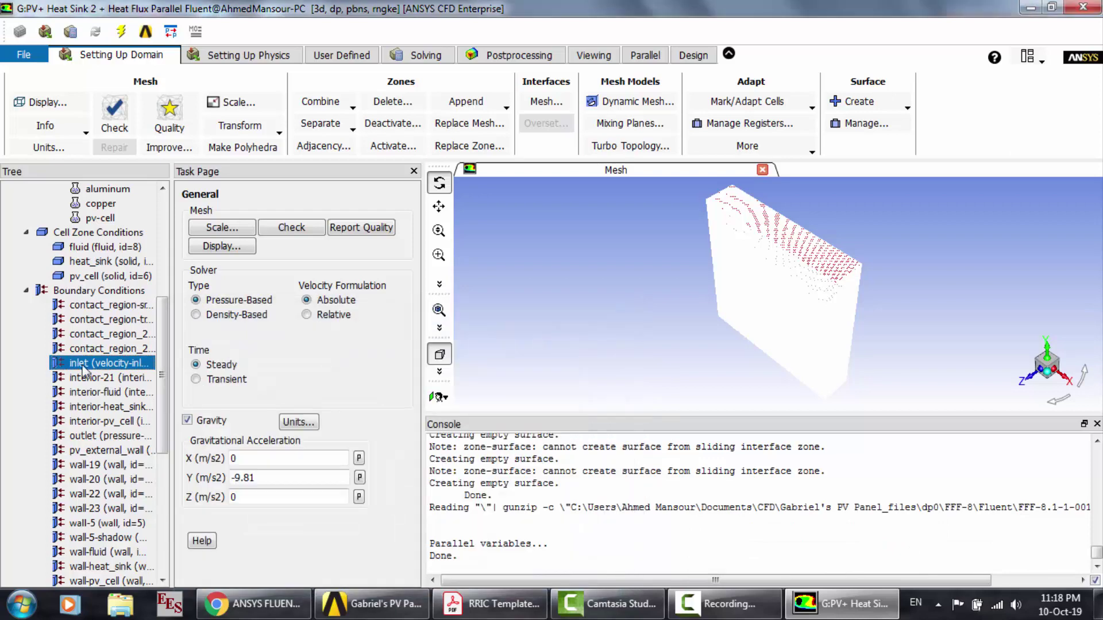
Step: Inspect the density, specific heat and thermal conductivity of the pv-cell material, then close its properties
{"action": "left_click", "coordinate": [98, 378]}
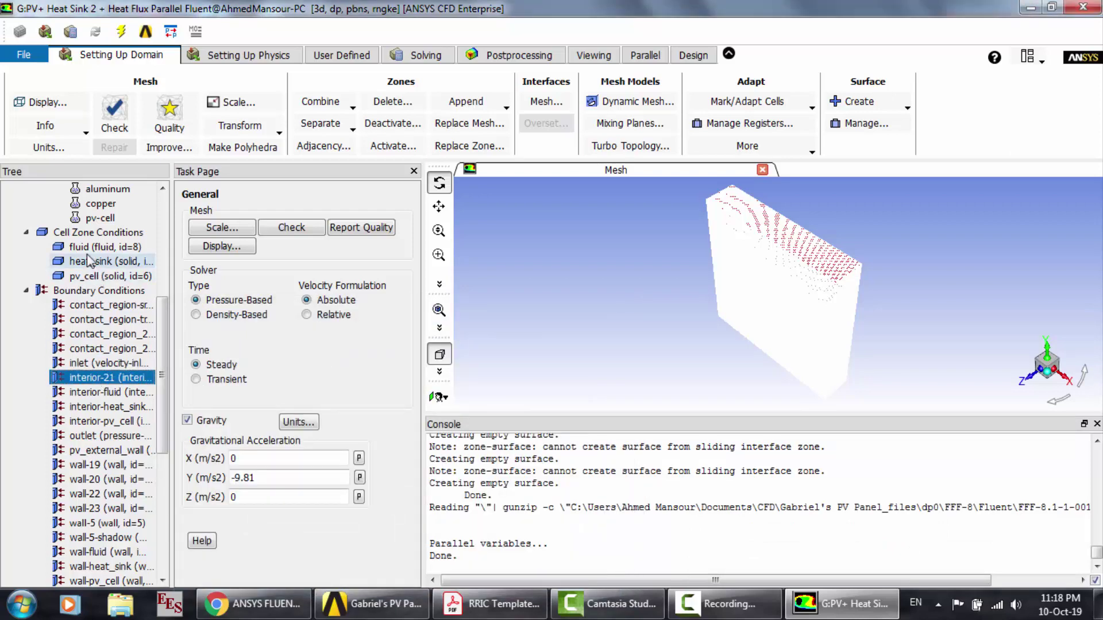
{"action": "left_click", "coordinate": [92, 220]}
{"action": "double_click", "coordinate": [92, 222]}
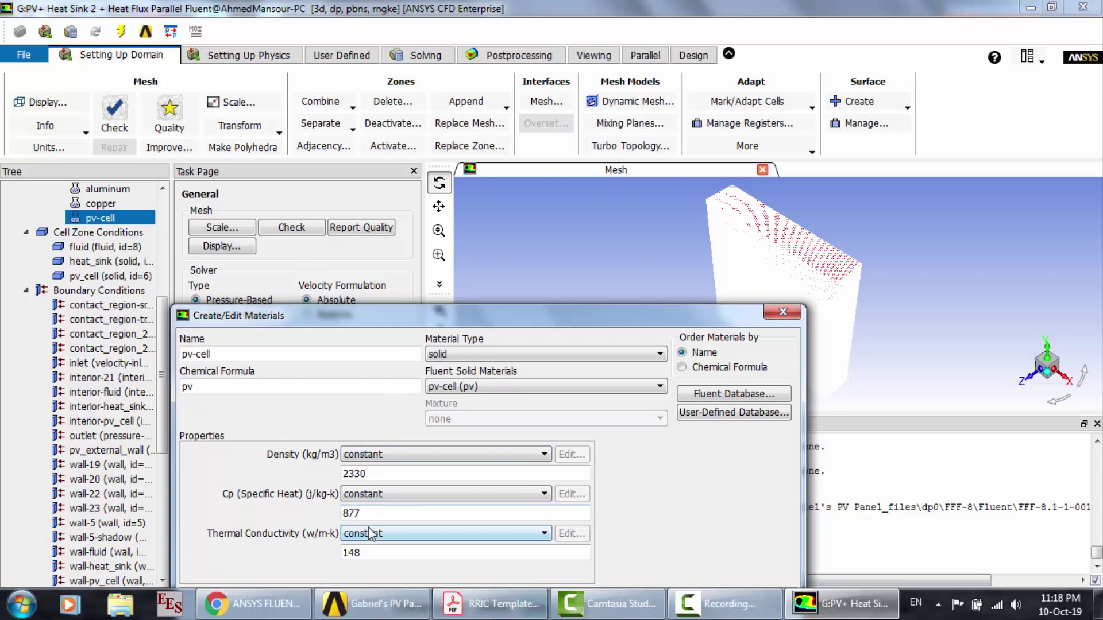
{"action": "left_click", "coordinate": [343, 513]}
{"action": "left_click", "coordinate": [767, 317]}
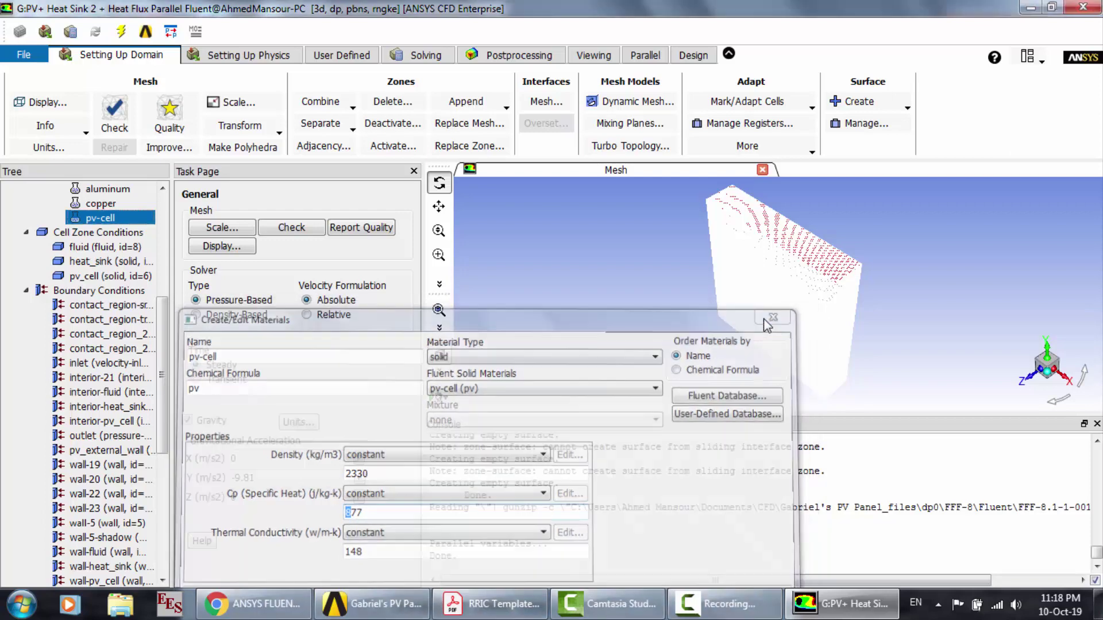
Step: Consult the RRIC Template paper in Adobe Acrobat Reader and return to the Fluent boundary conditions
{"action": "left_click", "coordinate": [98, 320]}
{"action": "scroll", "coordinate": [95, 326], "scroll_direction": "down", "scroll_amount": 1}
{"action": "scroll", "coordinate": [95, 326], "scroll_direction": "down", "scroll_amount": 2}
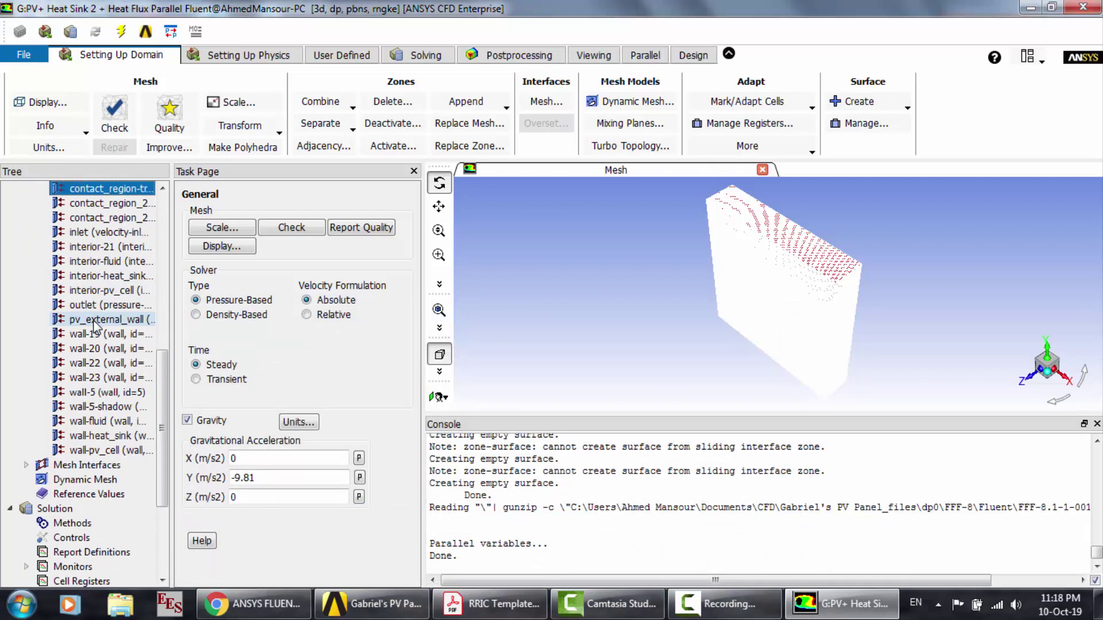
{"action": "left_click", "coordinate": [491, 603]}
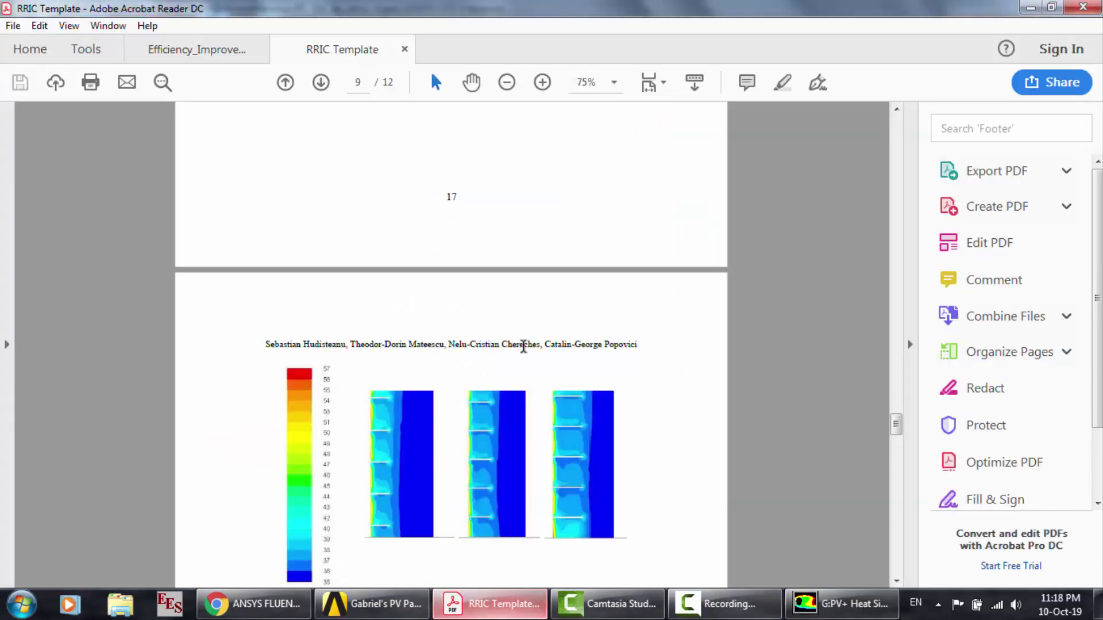
{"action": "left_click", "coordinate": [842, 604]}
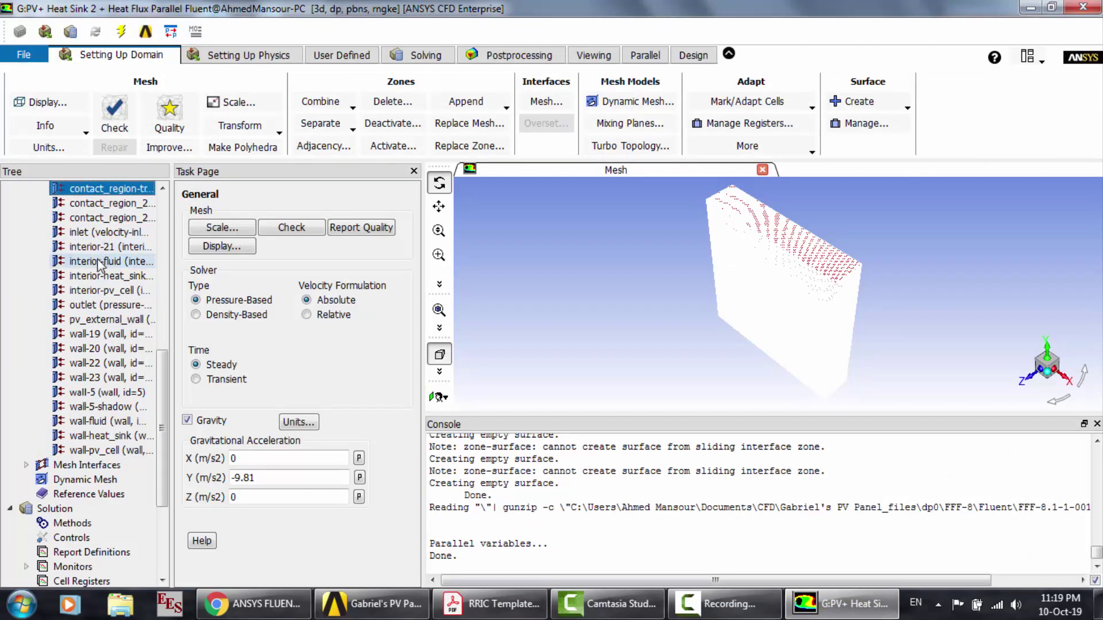
Step: Review the momentum and thermal settings of the outlet pressure boundary condition
{"action": "left_click", "coordinate": [101, 304]}
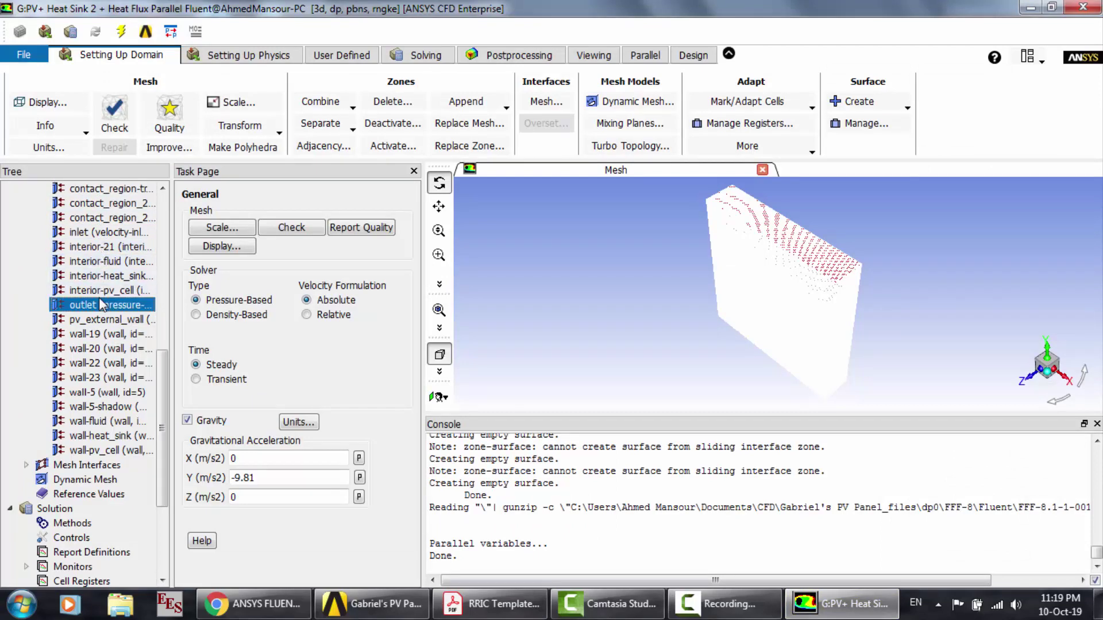
{"action": "double_click", "coordinate": [99, 303]}
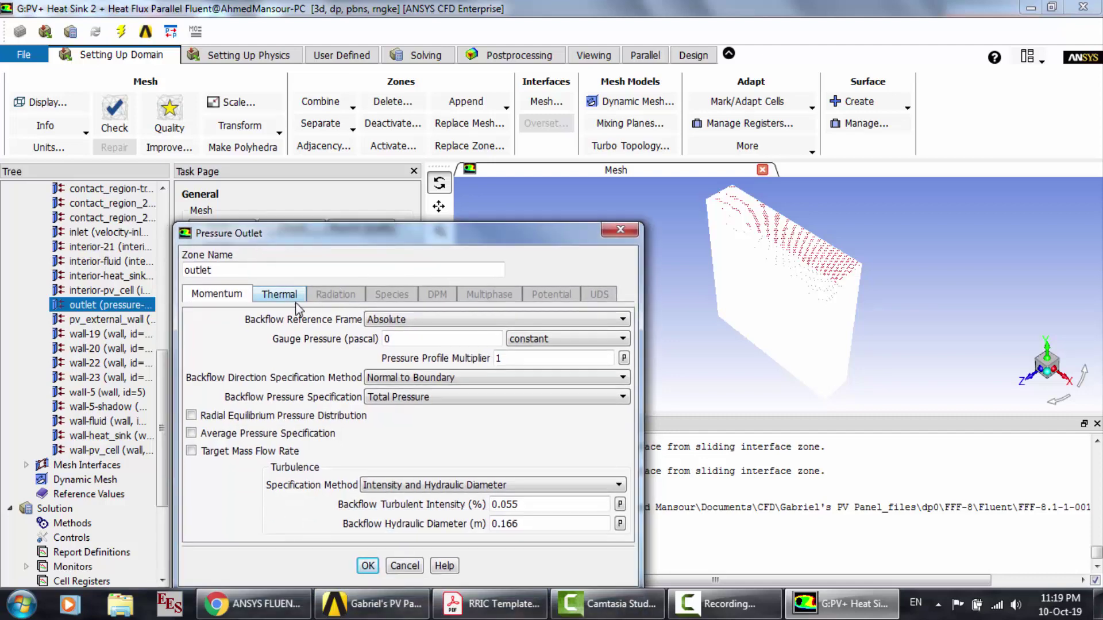
{"action": "left_click", "coordinate": [295, 301]}
{"action": "left_click", "coordinate": [615, 234]}
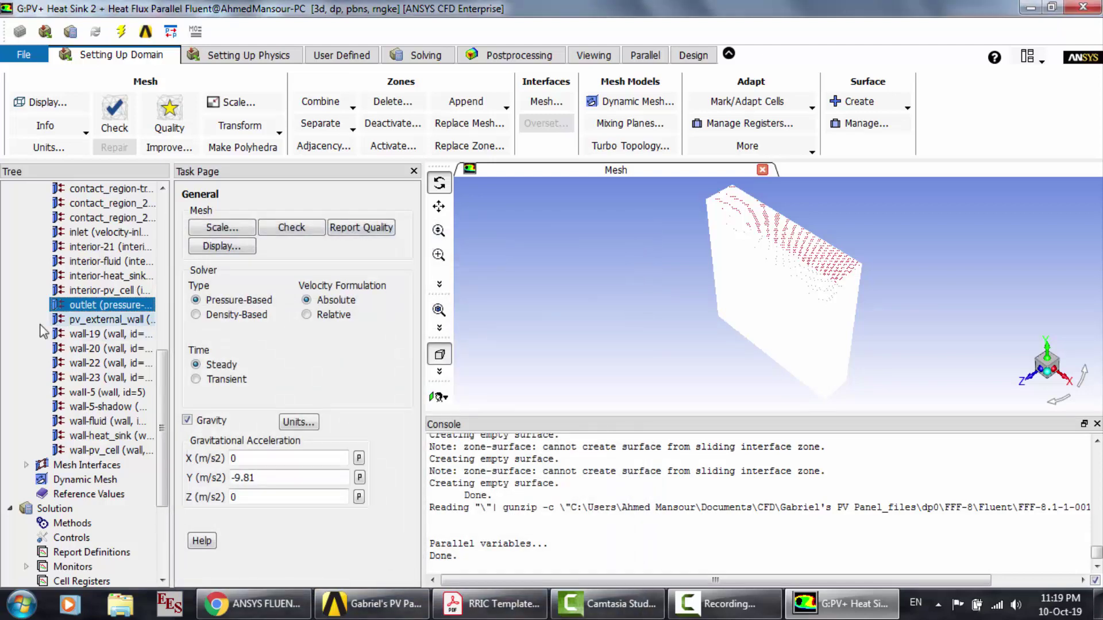
Step: Examine the heat flux setting of the pv_external_wall boundary and close it without changes
{"action": "left_click", "coordinate": [96, 321]}
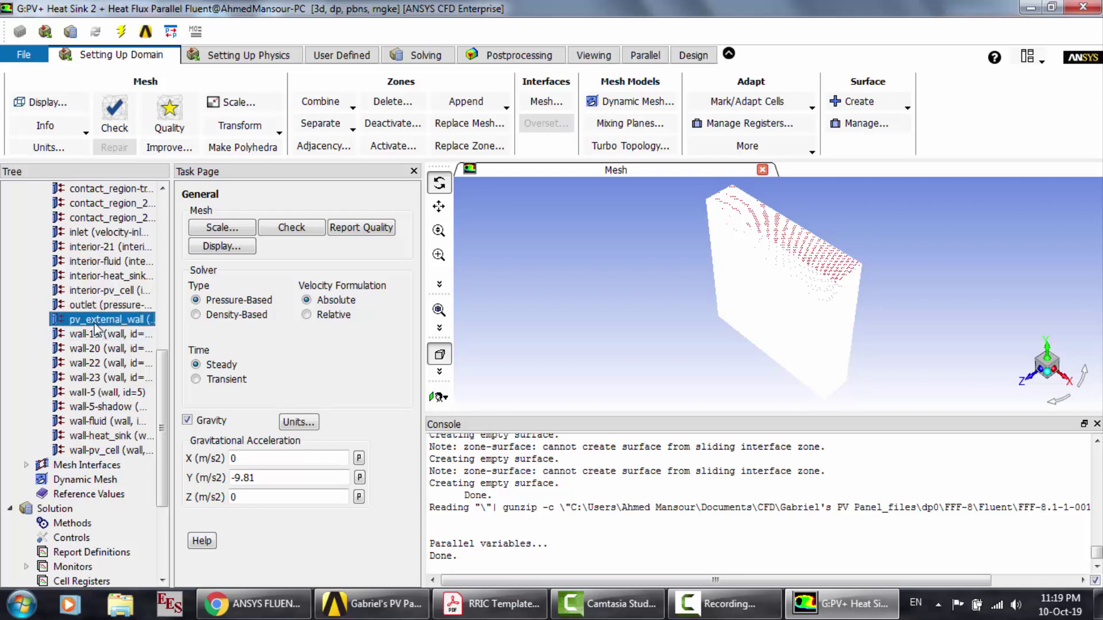
{"action": "double_click", "coordinate": [95, 323]}
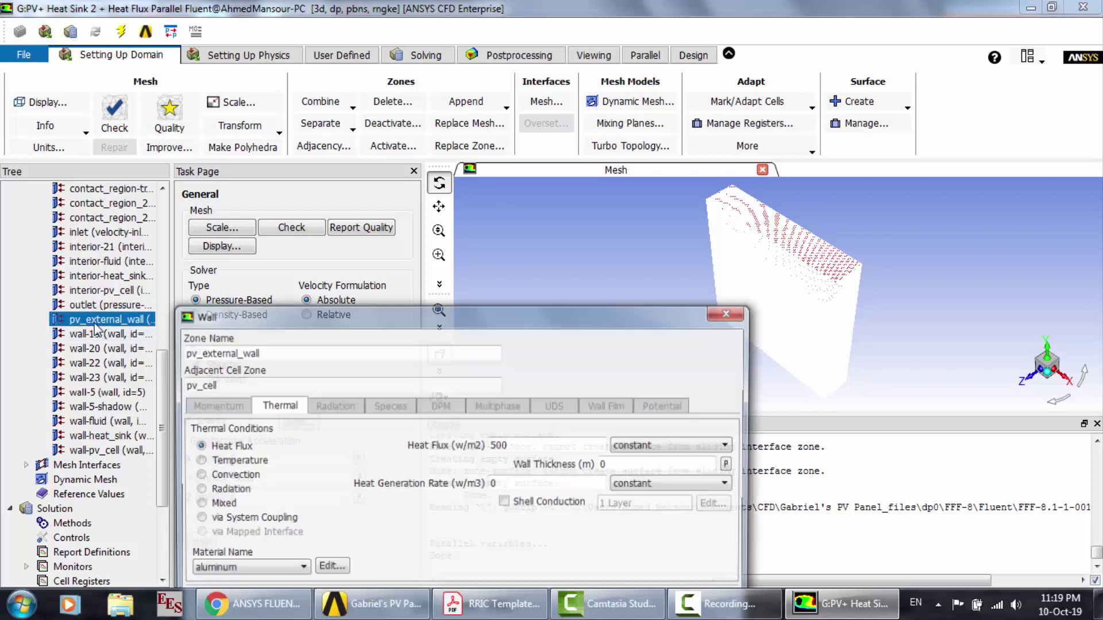
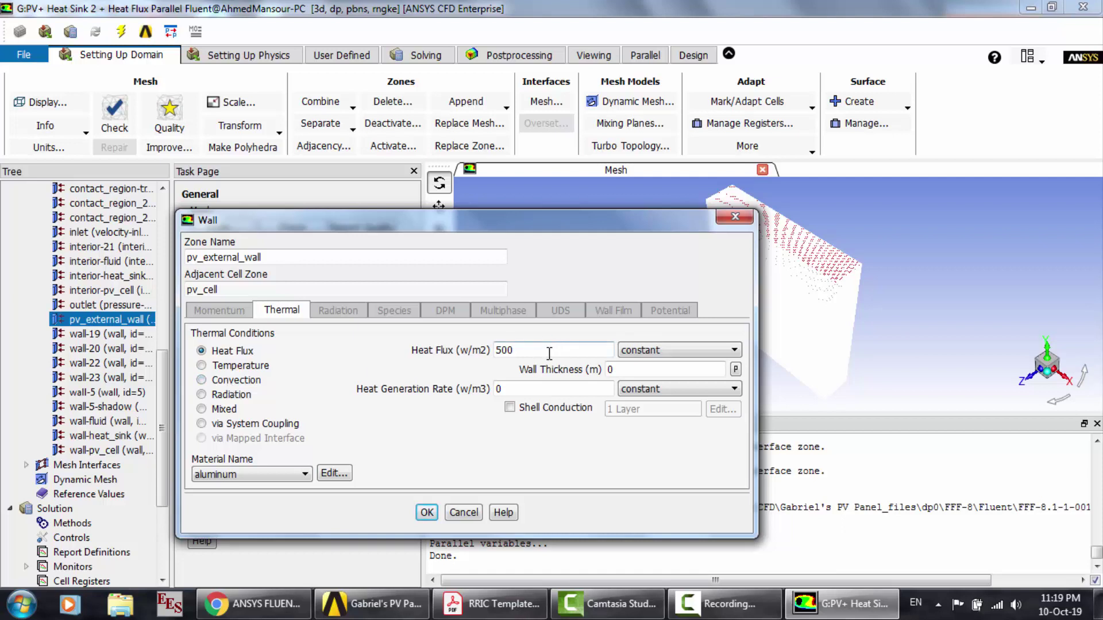
{"action": "left_click_drag", "start_coordinate": [549, 353], "coordinate": [475, 349]}
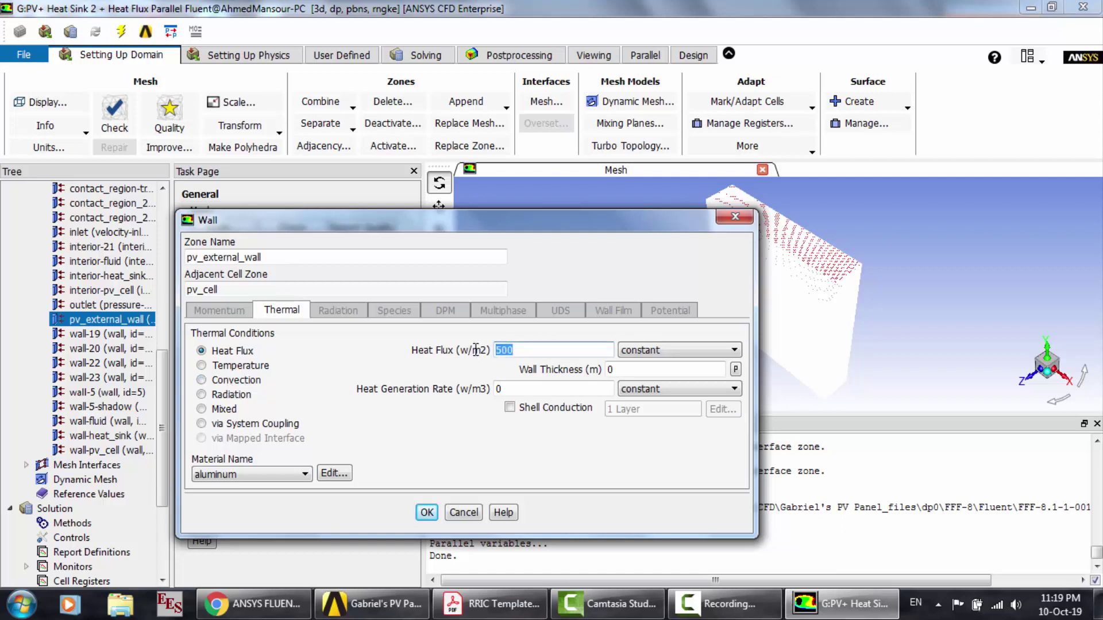
{"action": "left_click", "coordinate": [470, 510]}
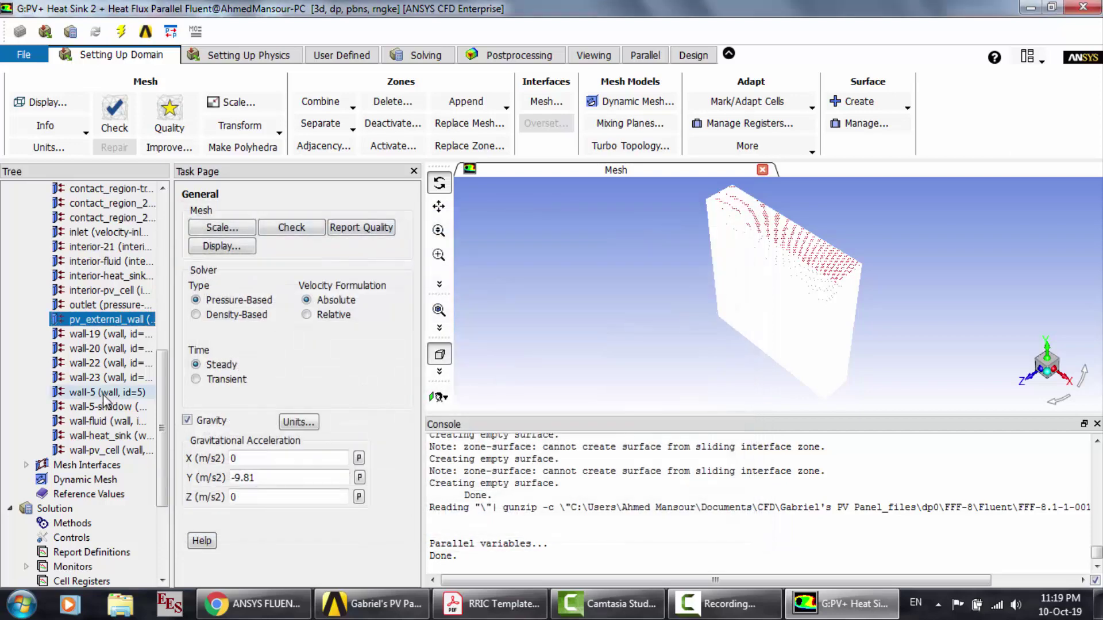
Step: Check the thermal conditions of the wall-19 and wall-pv_cell boundaries
{"action": "left_click", "coordinate": [104, 338]}
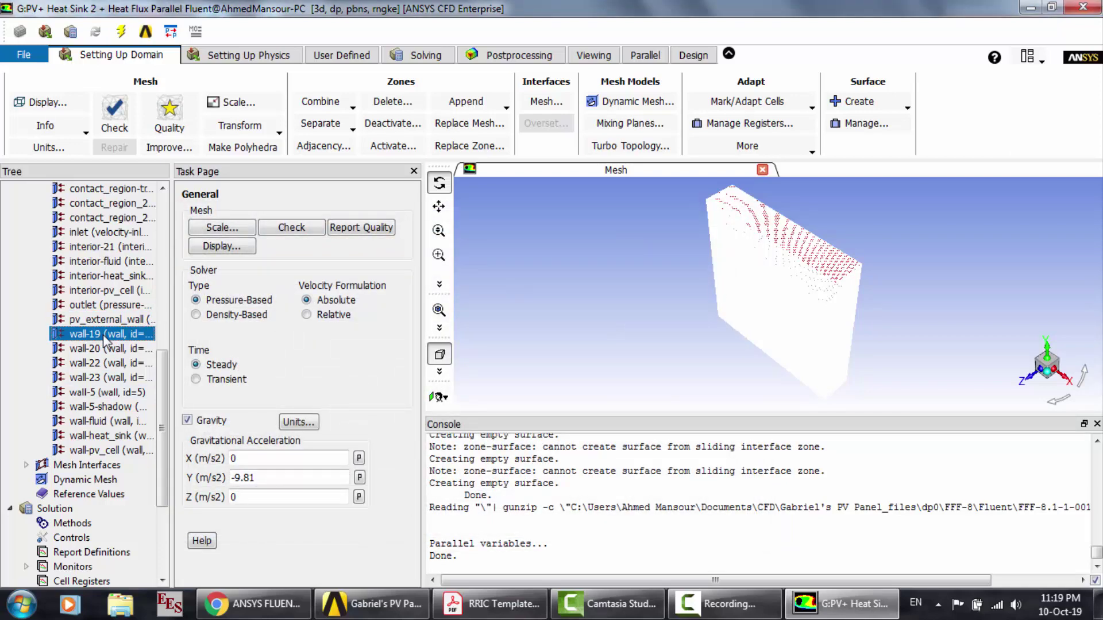
{"action": "double_click", "coordinate": [104, 339]}
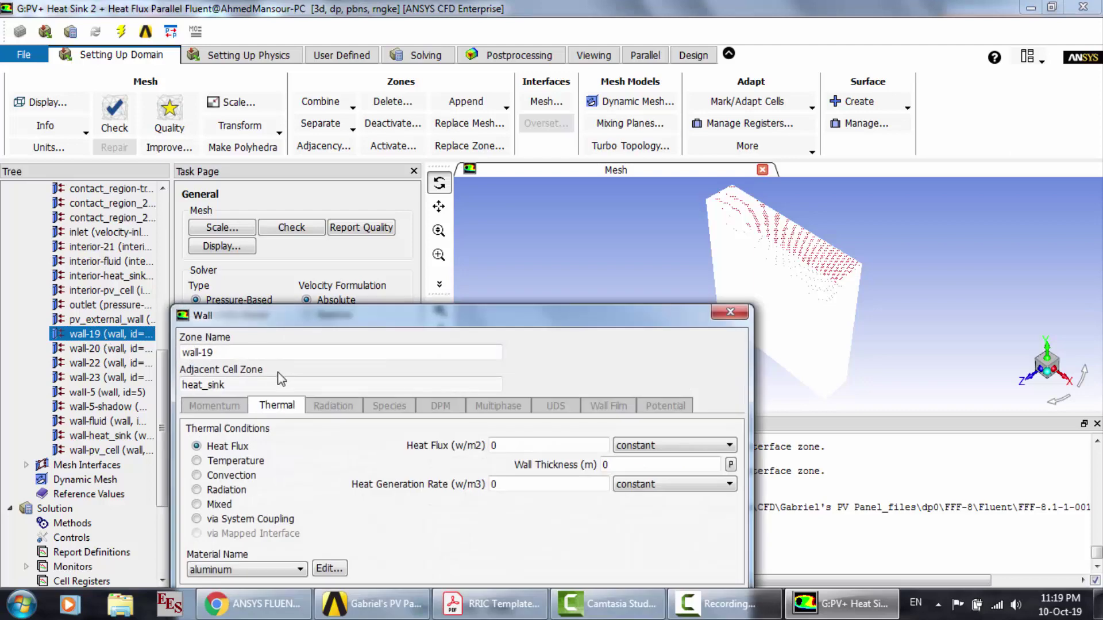
{"action": "left_click", "coordinate": [742, 313]}
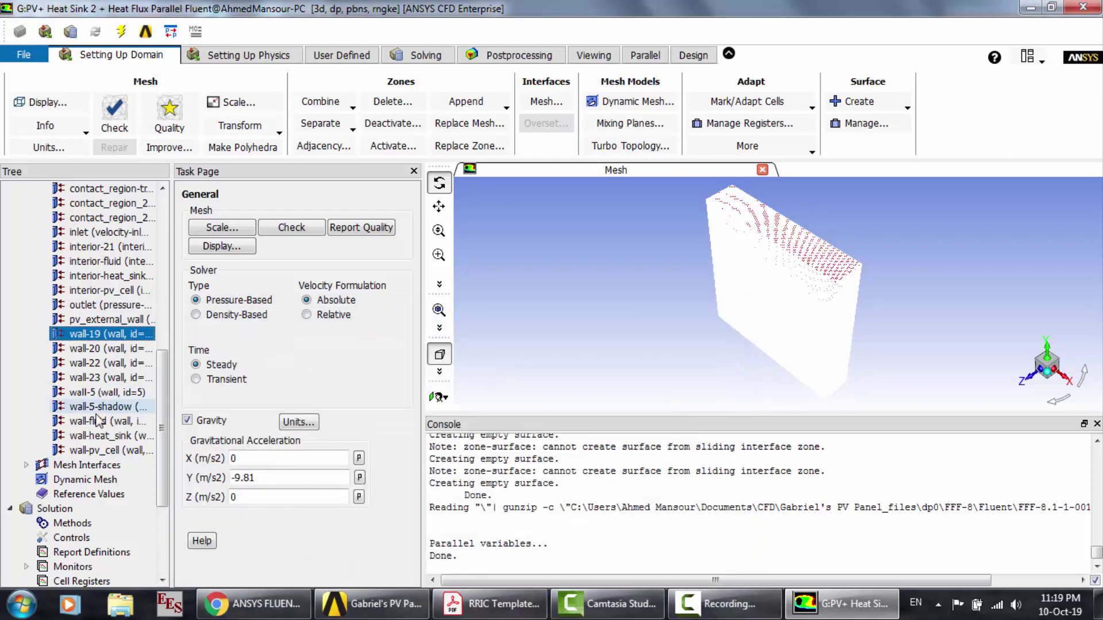
{"action": "left_click", "coordinate": [95, 453]}
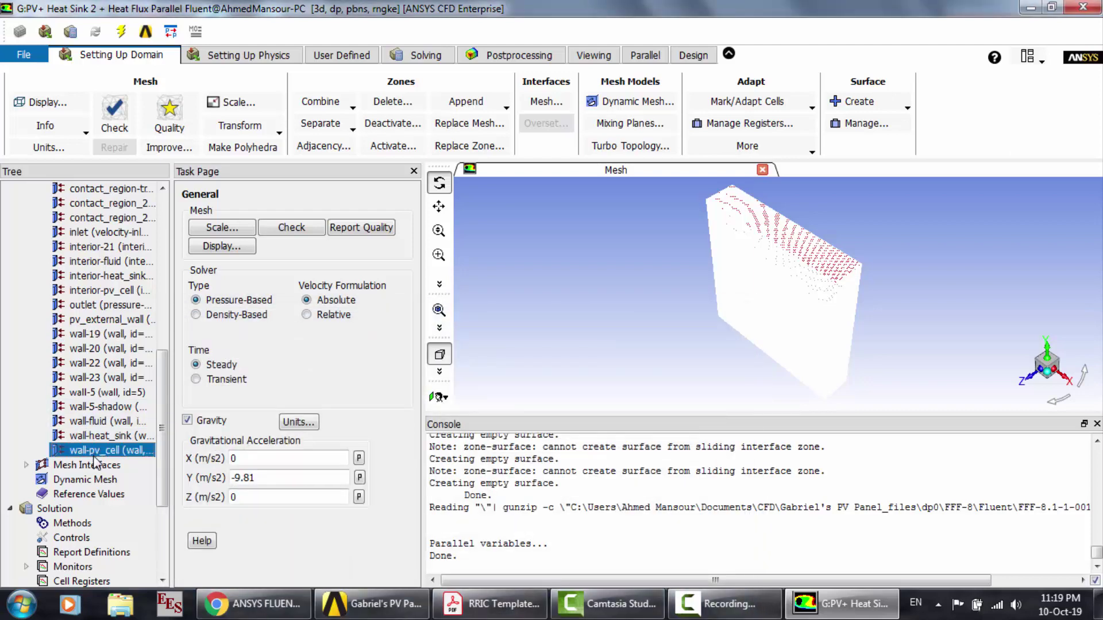
{"action": "double_click", "coordinate": [96, 451]}
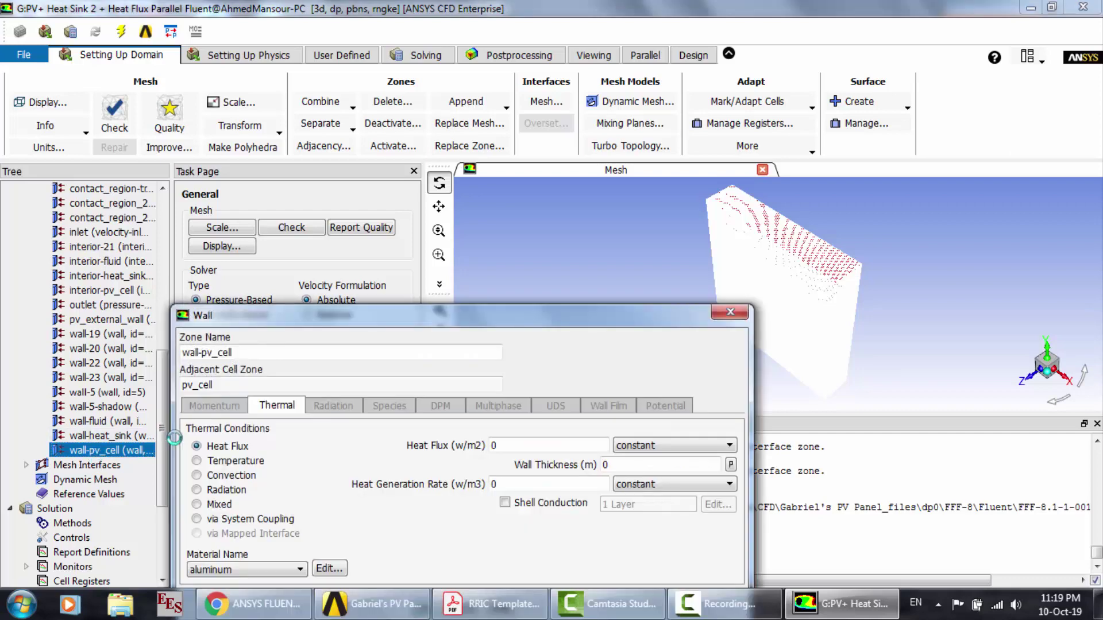
{"action": "left_click", "coordinate": [735, 311]}
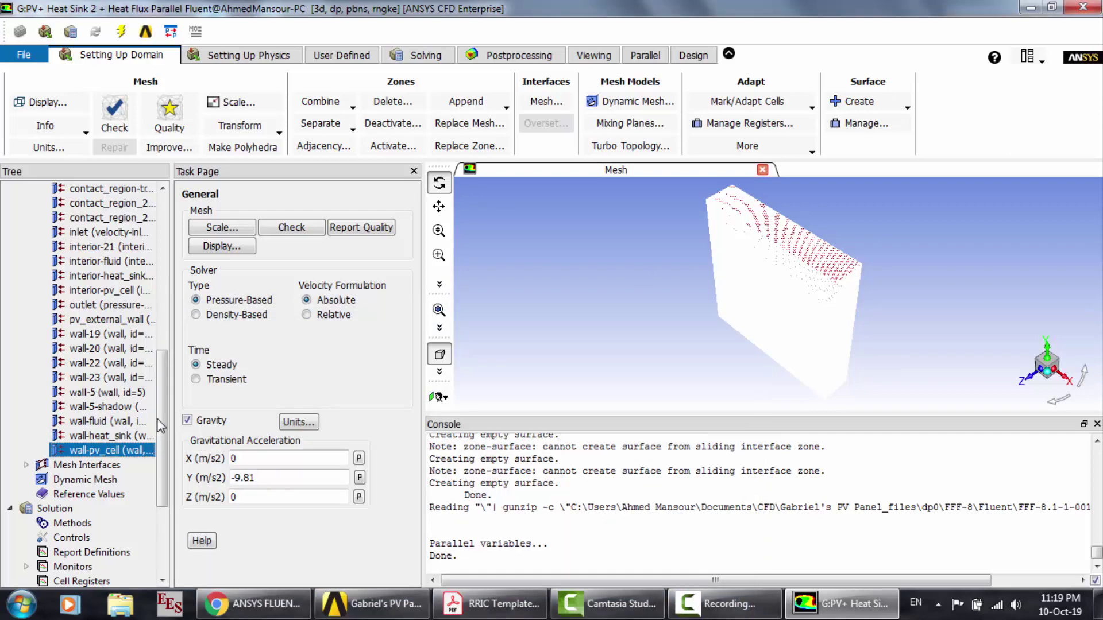
Step: Check the thermal conditions of the wall-heat_sink and wall-fluid boundaries
{"action": "left_click", "coordinate": [110, 435]}
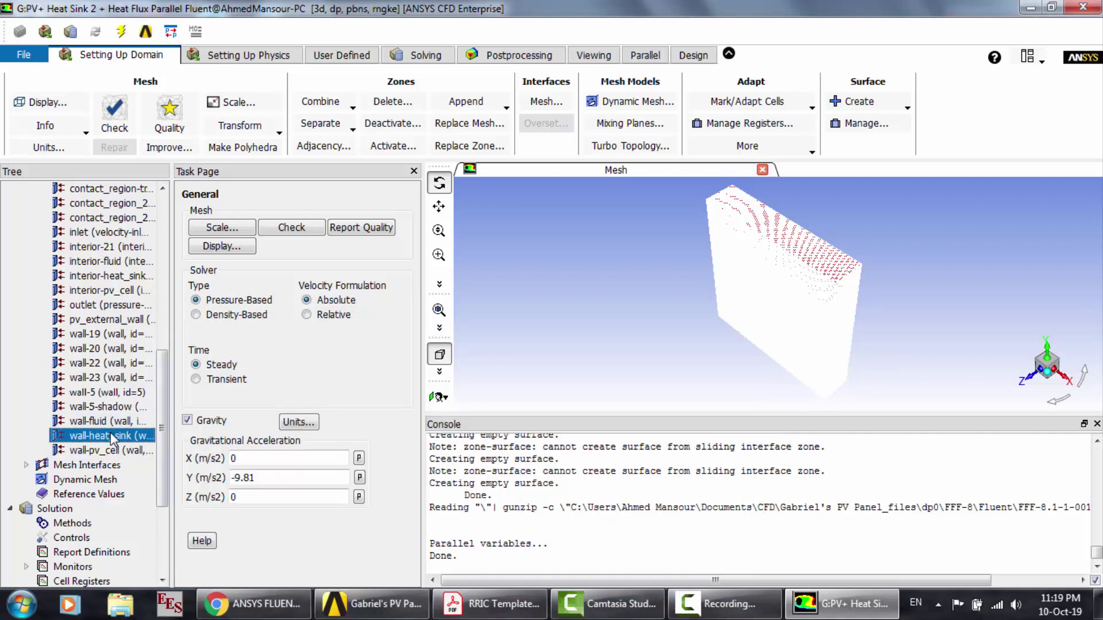
{"action": "double_click", "coordinate": [110, 434]}
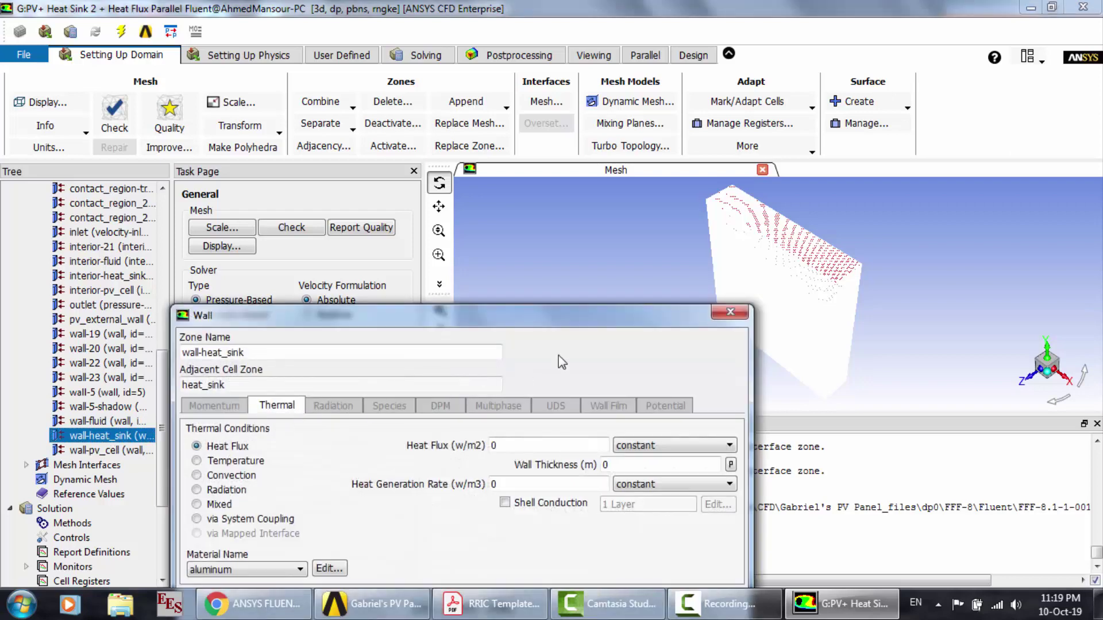
{"action": "left_click", "coordinate": [730, 311]}
{"action": "left_click", "coordinate": [111, 422]}
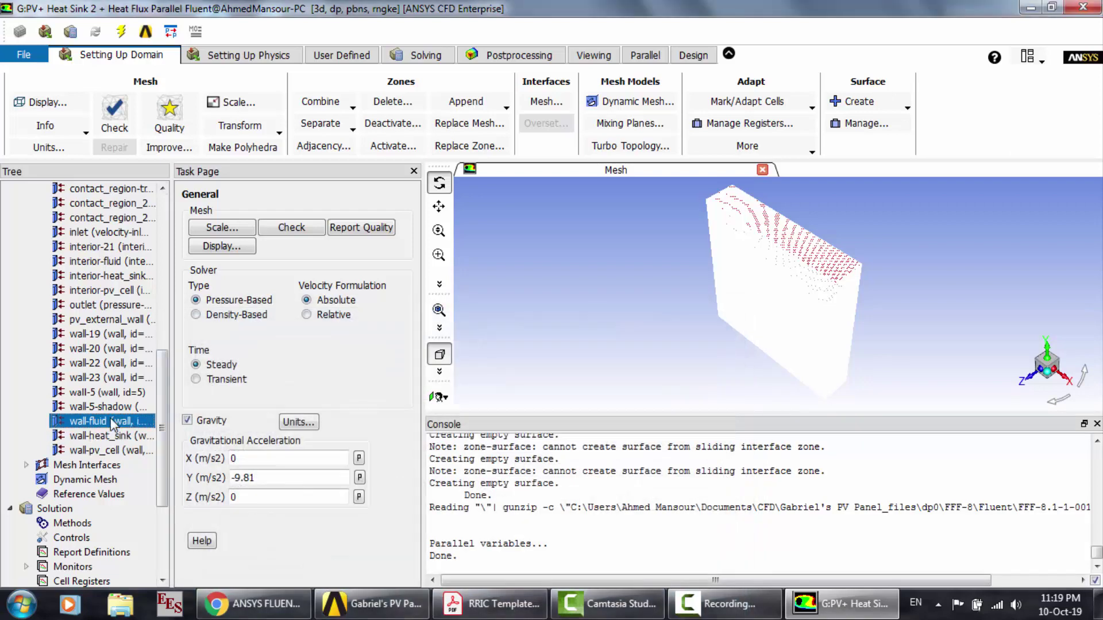
{"action": "double_click", "coordinate": [110, 423]}
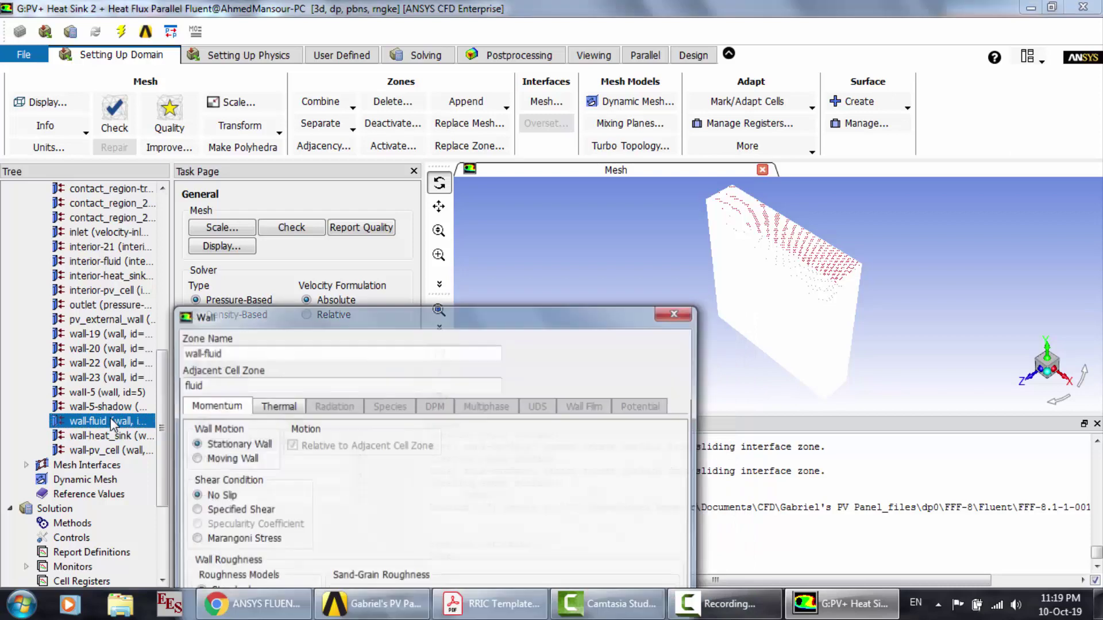
{"action": "left_click", "coordinate": [278, 407]}
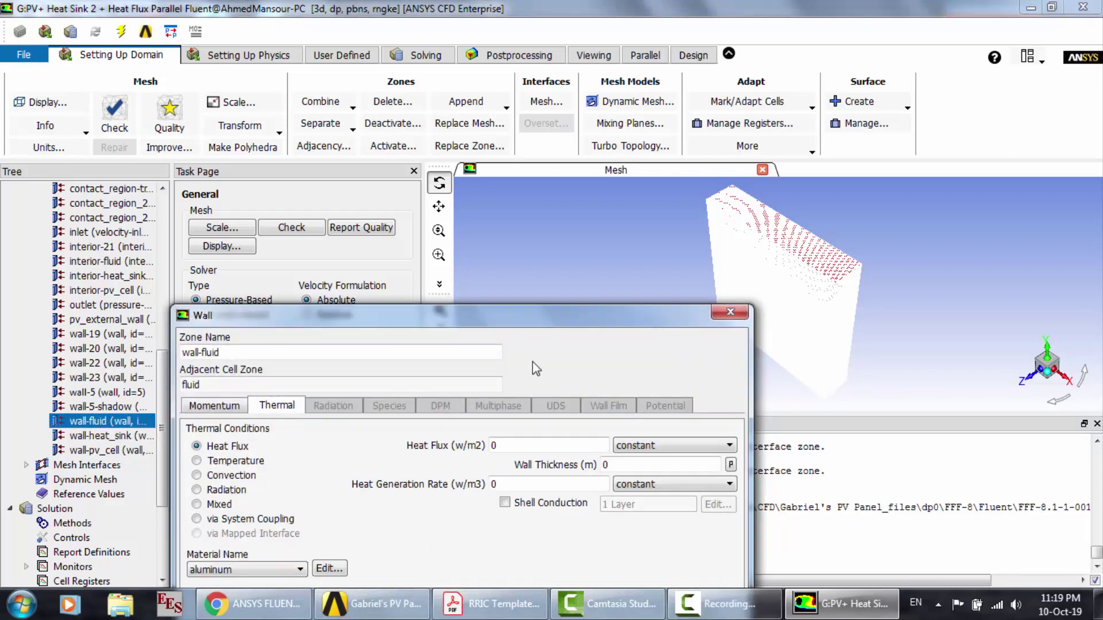
{"action": "left_click", "coordinate": [730, 313]}
Step: Set the thermal condition of the wall-5-shadow boundary to Heat Flux and accept it
{"action": "left_click", "coordinate": [111, 378]}
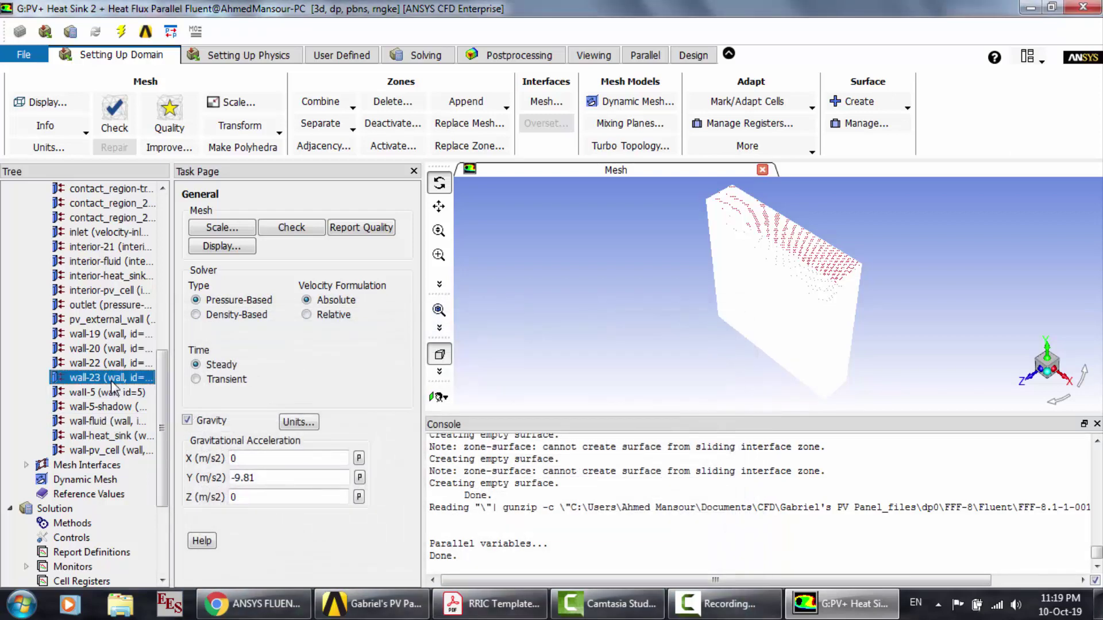
{"action": "scroll", "coordinate": [113, 388], "scroll_direction": "down", "scroll_amount": 1}
{"action": "scroll", "coordinate": [113, 387], "scroll_direction": "down", "scroll_amount": 3}
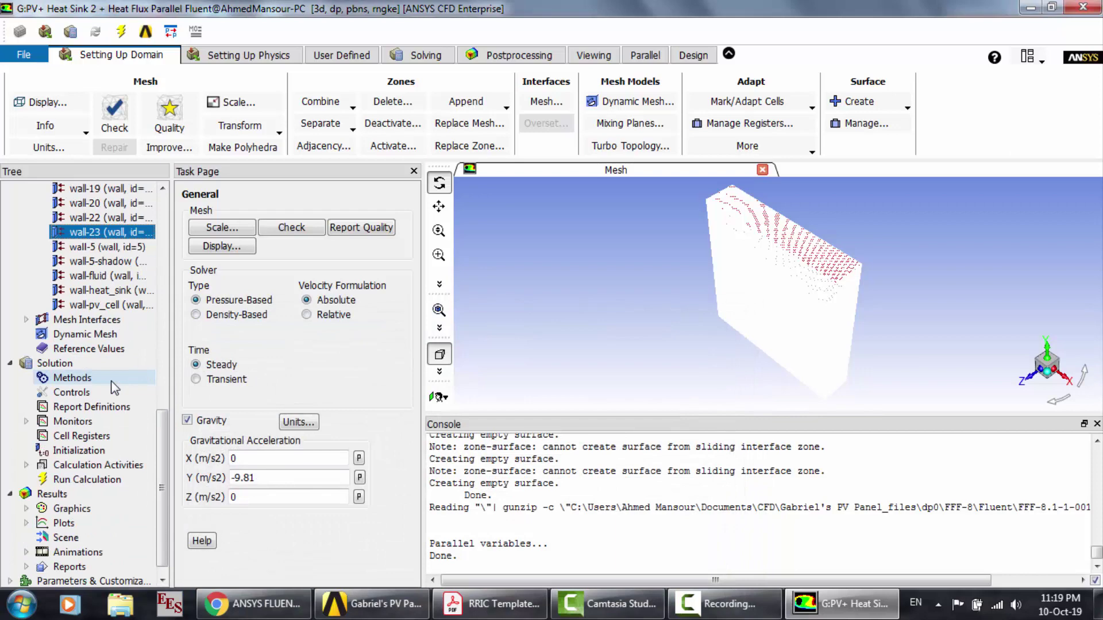
{"action": "left_click", "coordinate": [112, 261]}
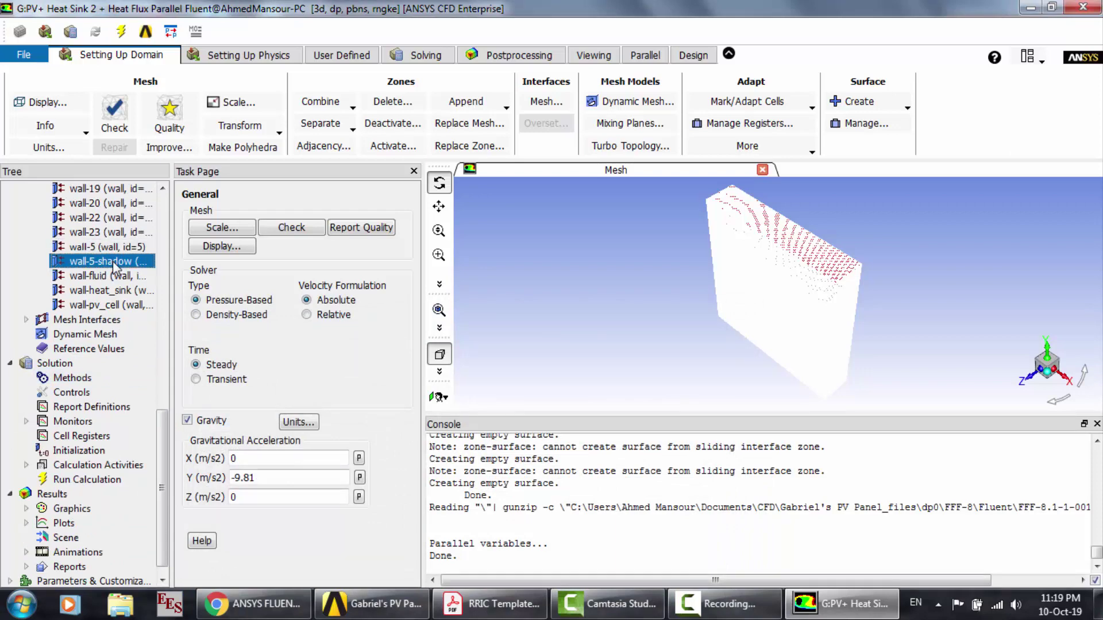
{"action": "double_click", "coordinate": [113, 260]}
{"action": "left_click", "coordinate": [275, 438]}
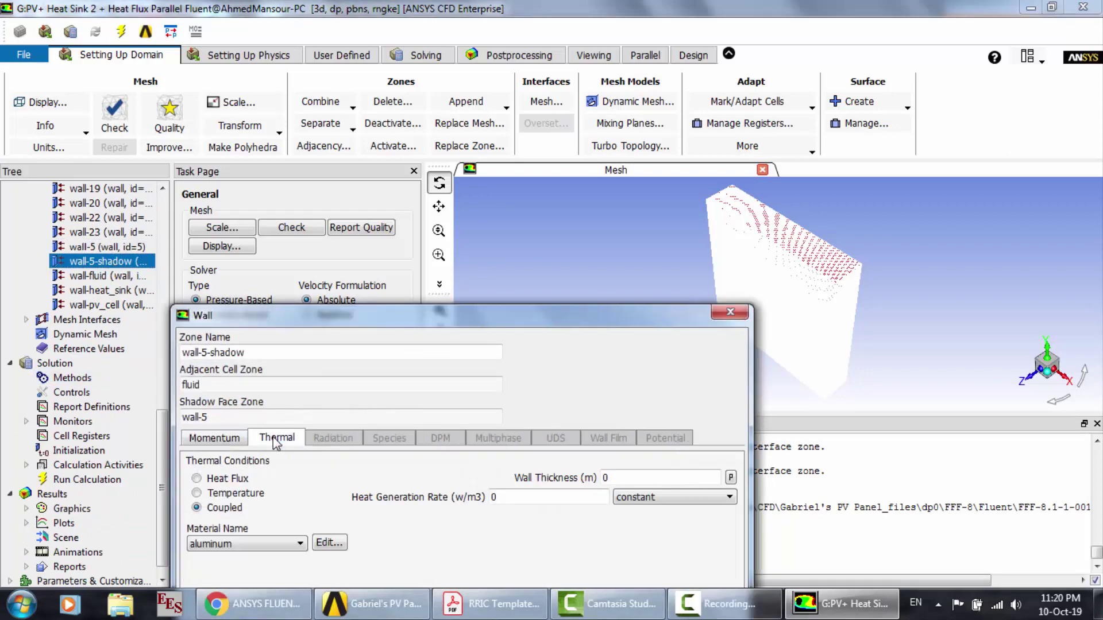
{"action": "left_click_drag", "start_coordinate": [445, 318], "coordinate": [444, 155]}
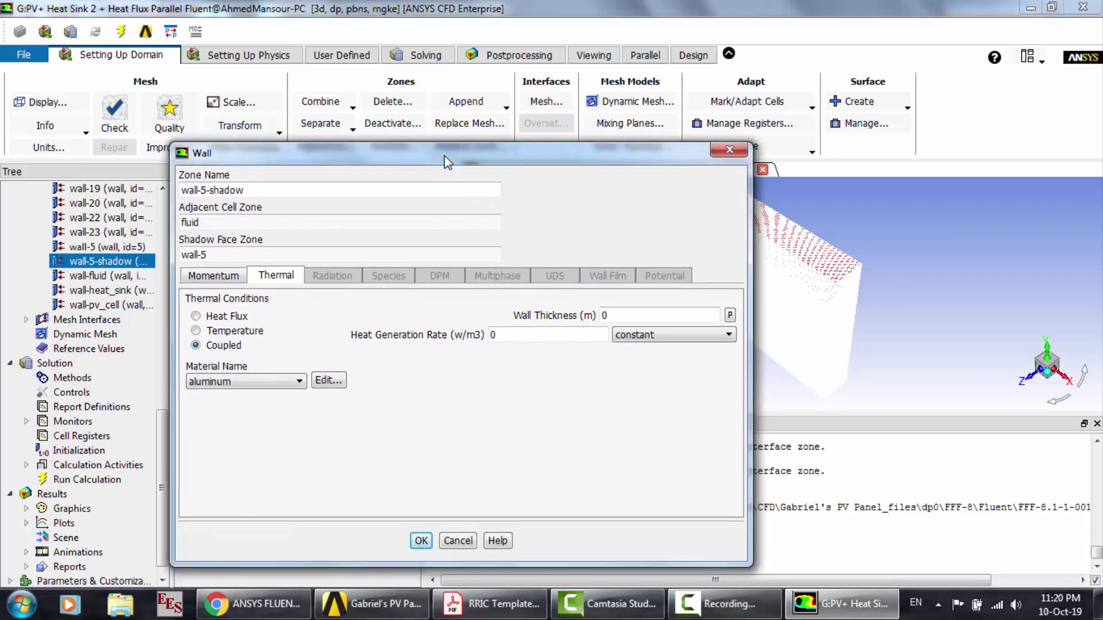
{"action": "left_click", "coordinate": [236, 318]}
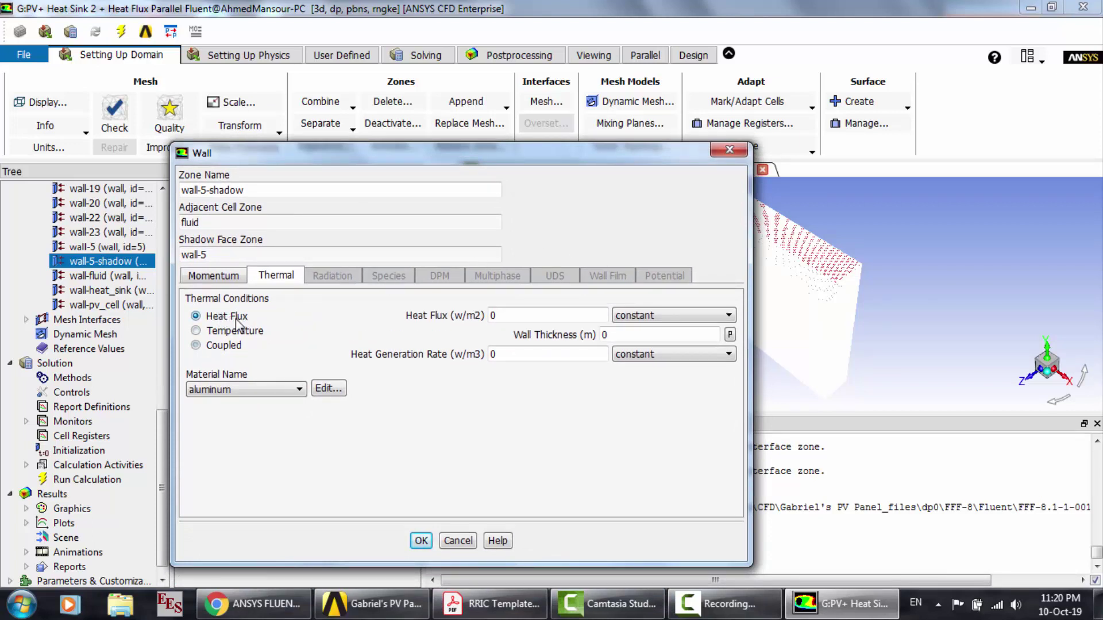
{"action": "left_click", "coordinate": [423, 541]}
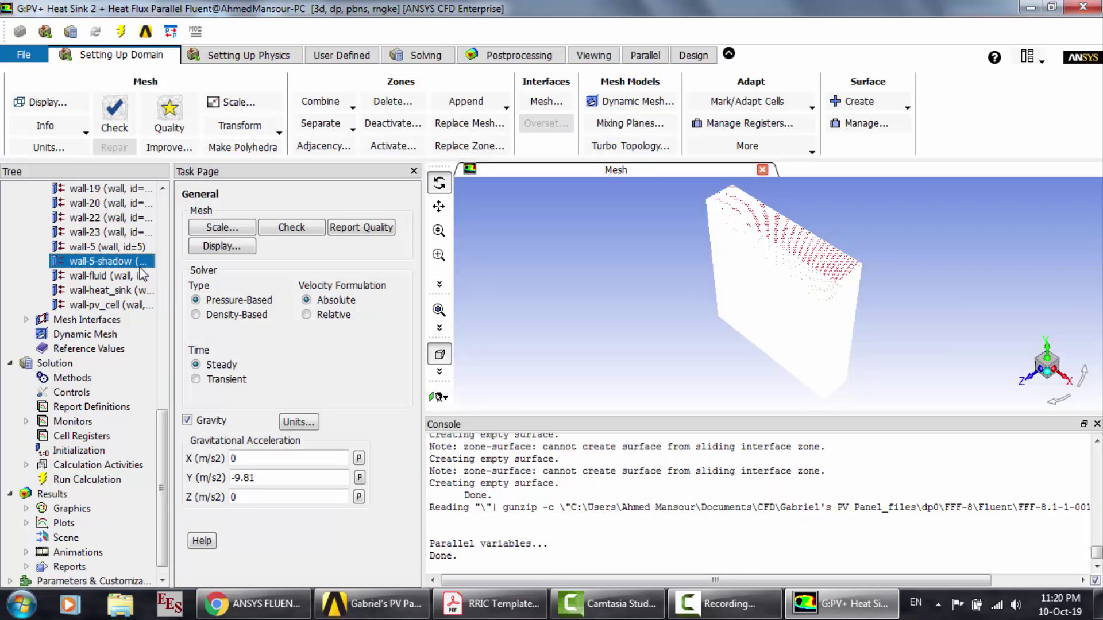
Step: Check the thermal conditions of the wall-5 and wall-23 boundaries
{"action": "left_click", "coordinate": [102, 248]}
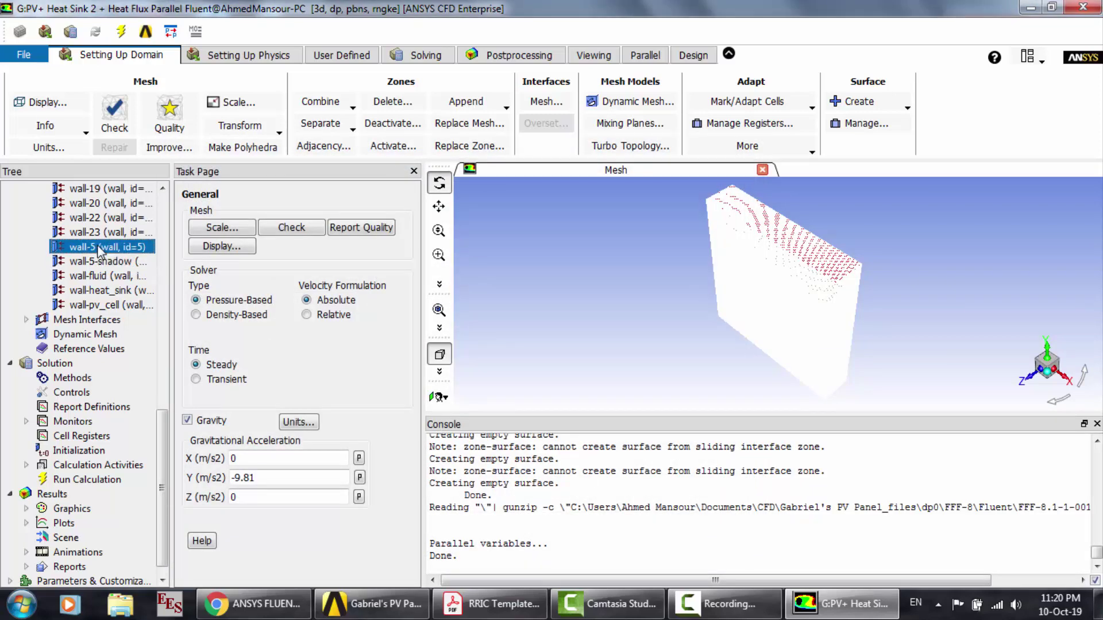
{"action": "double_click", "coordinate": [101, 249]}
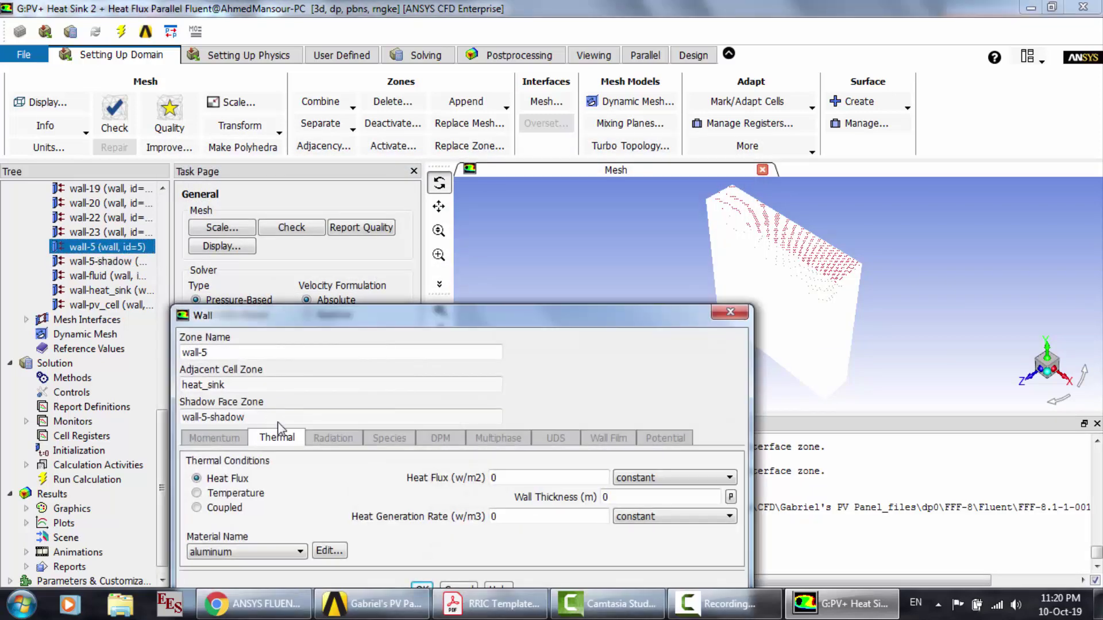
{"action": "left_click", "coordinate": [731, 313]}
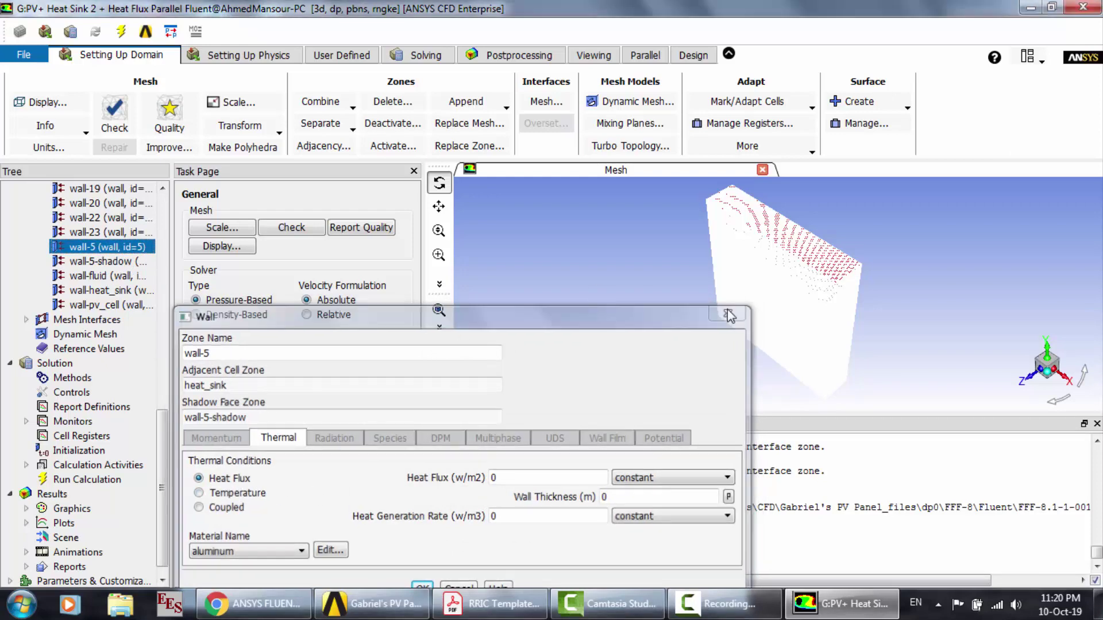
{"action": "left_click", "coordinate": [86, 233]}
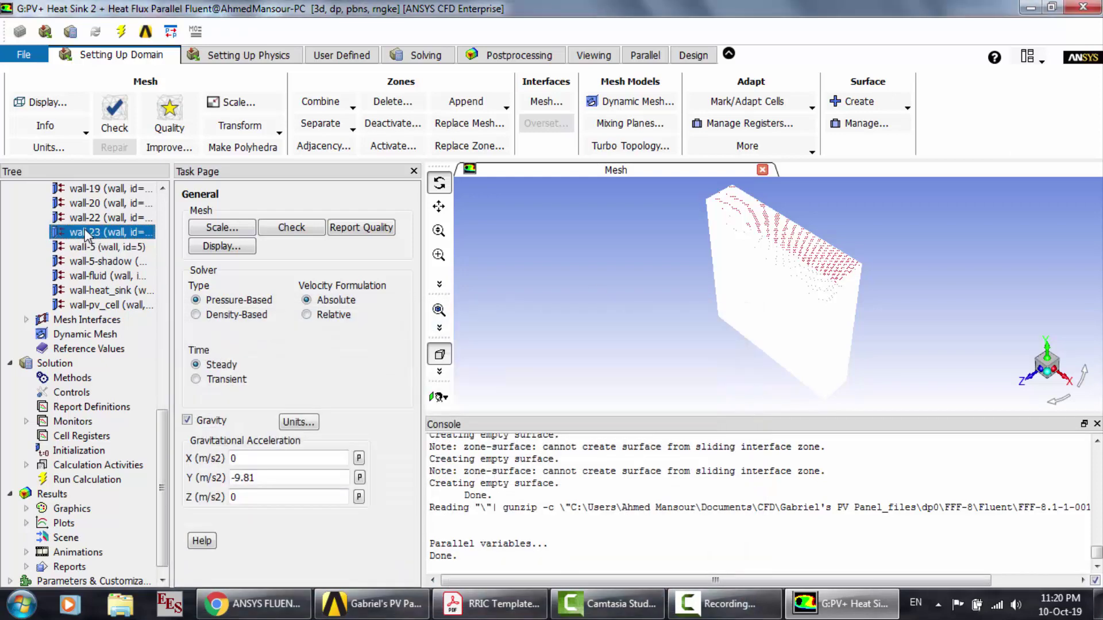
{"action": "double_click", "coordinate": [86, 233]}
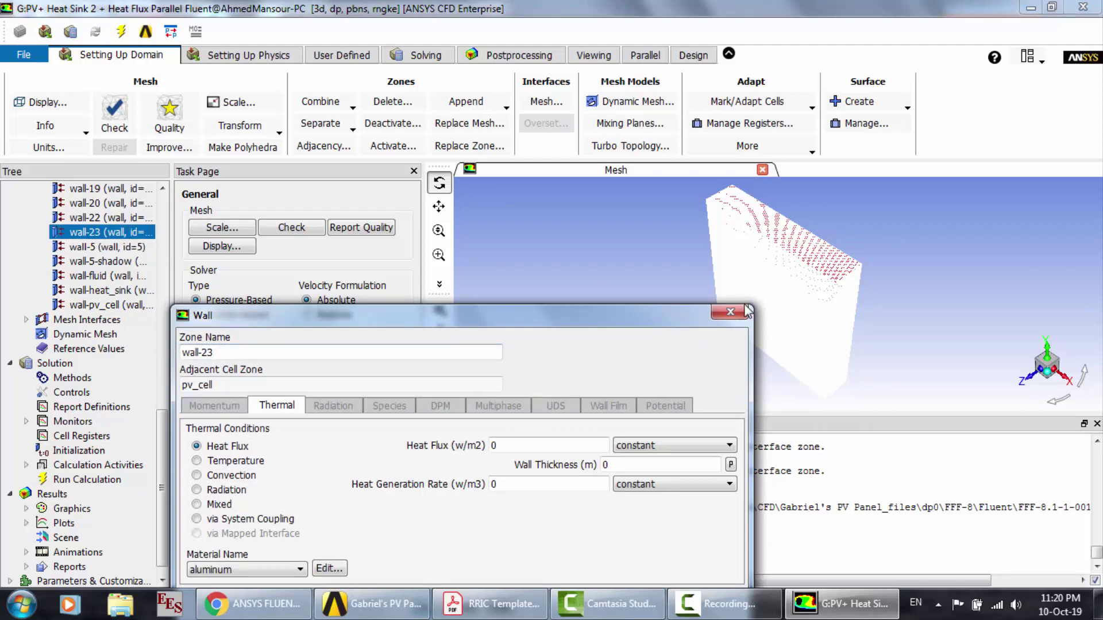
{"action": "left_click", "coordinate": [730, 313]}
Step: Open the pv-cell solid material and apply its density, specific heat and thermal conductivity values
{"action": "scroll", "coordinate": [127, 213], "scroll_direction": "up", "scroll_amount": 7}
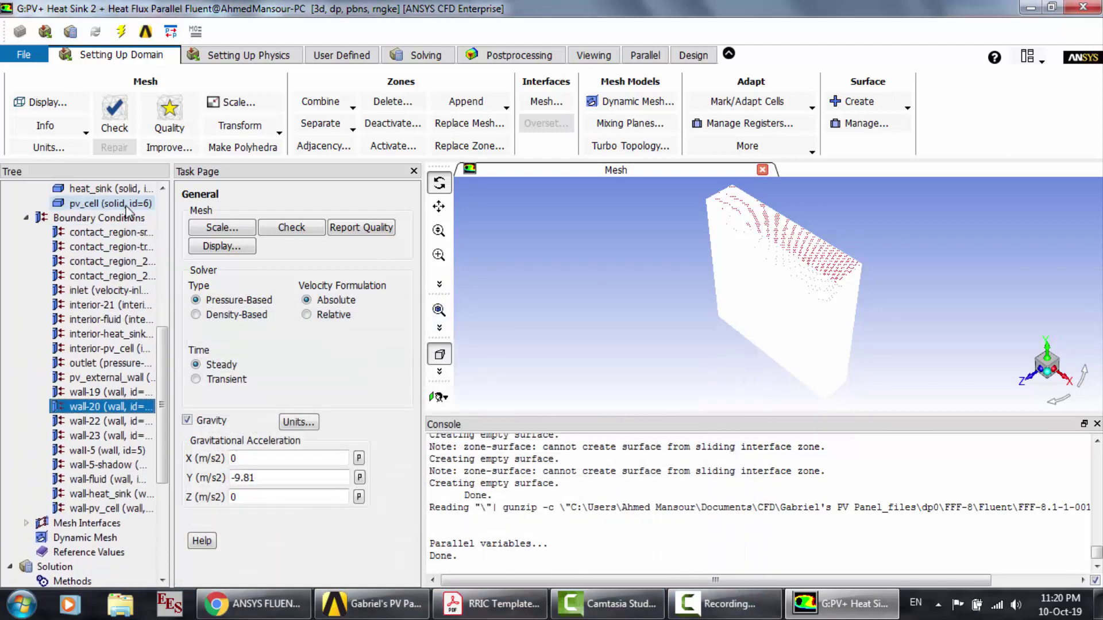
{"action": "scroll", "coordinate": [127, 213], "scroll_direction": "up", "scroll_amount": 1}
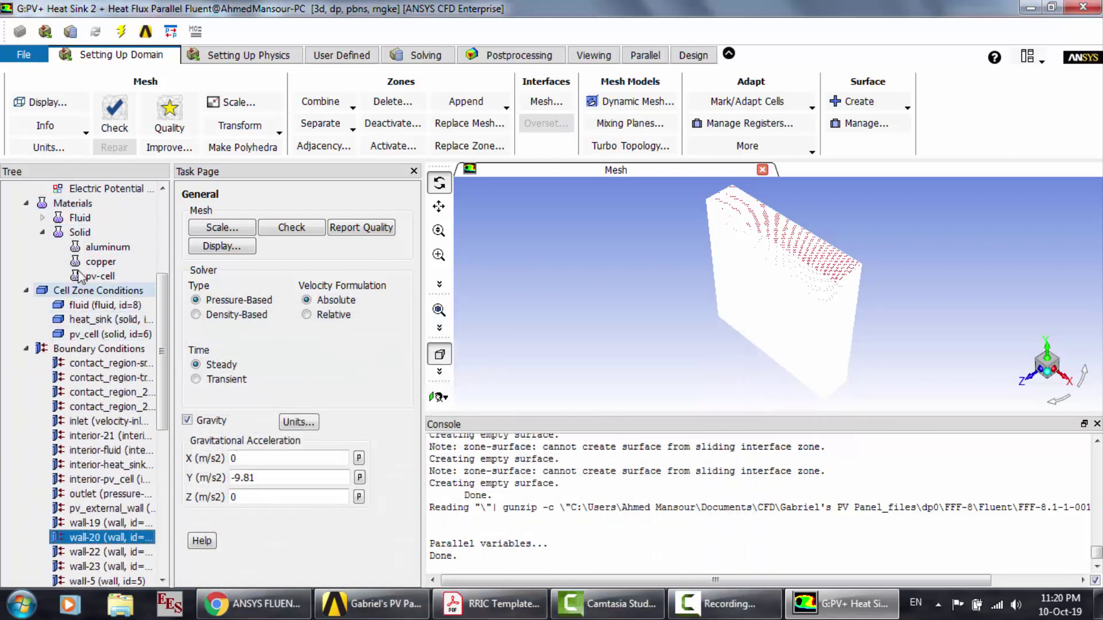
{"action": "double_click", "coordinate": [93, 277]}
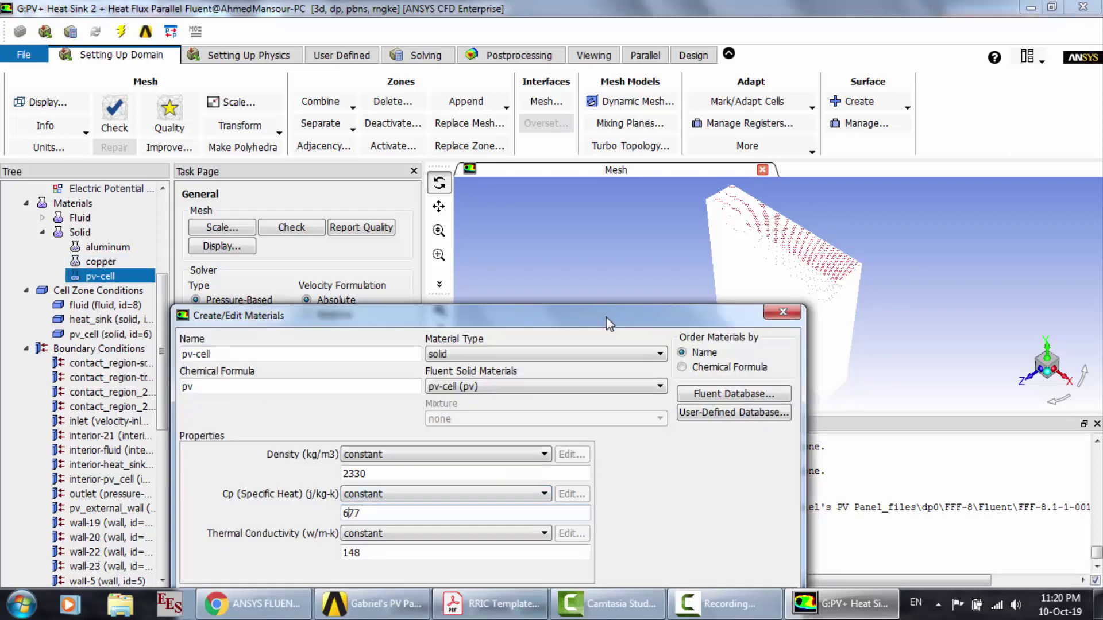
{"action": "left_click_drag", "start_coordinate": [606, 317], "coordinate": [604, 194]}
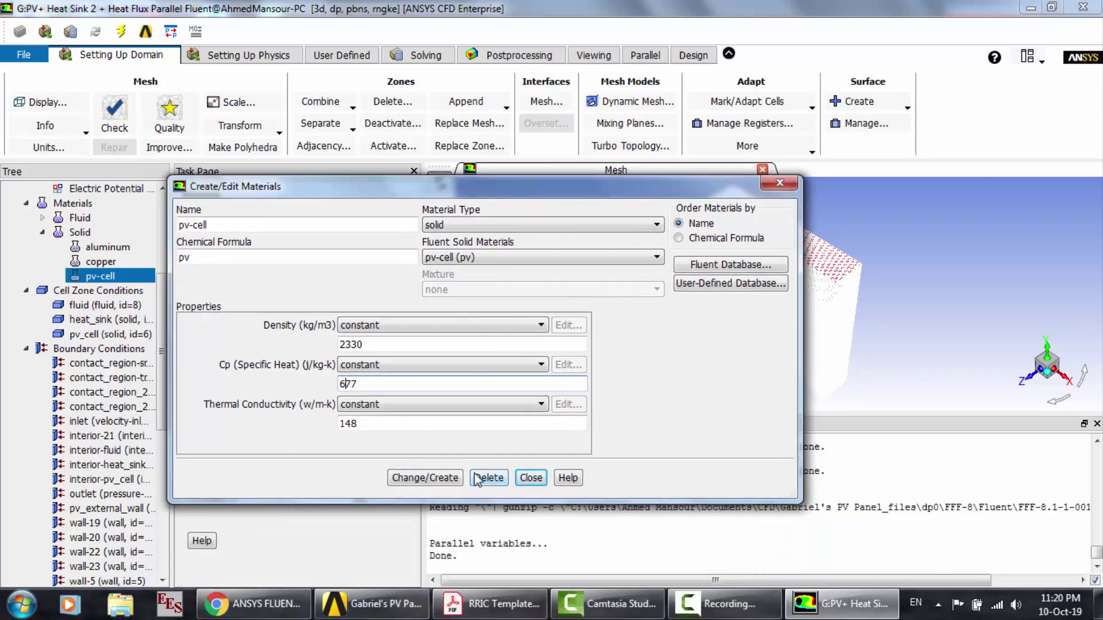
{"action": "left_click", "coordinate": [428, 480]}
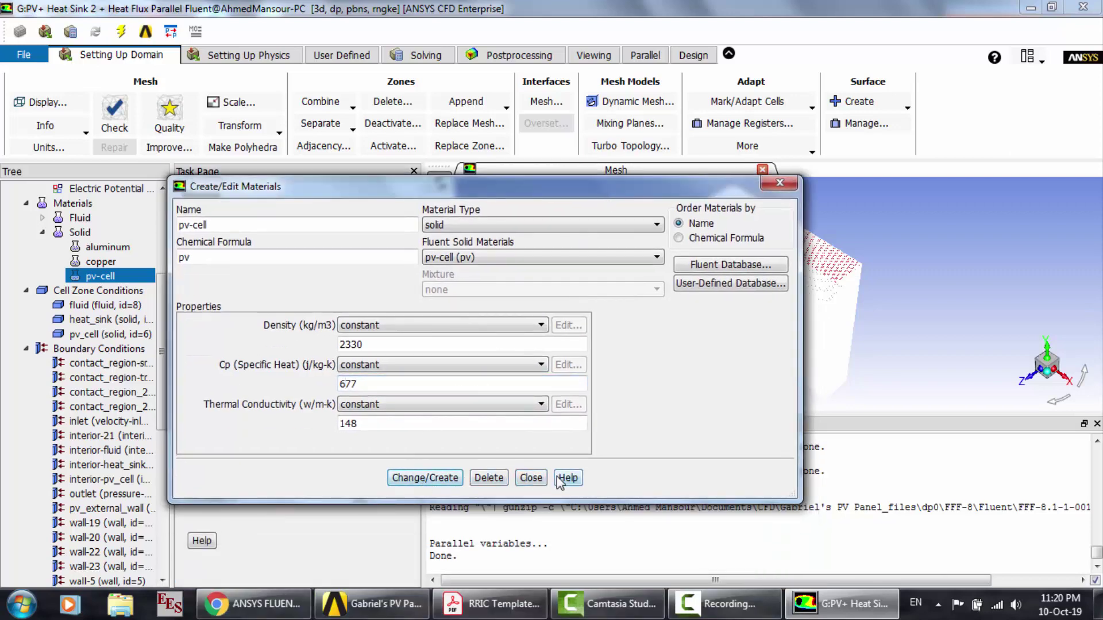
Step: Compare the pv-cell material properties with the PV Cells row of Table 1 in the RRIC Template PDF in Acrobat Reader, returning to Fluent
{"action": "left_click", "coordinate": [491, 603]}
{"action": "scroll", "coordinate": [509, 354], "scroll_direction": "up", "scroll_amount": 15}
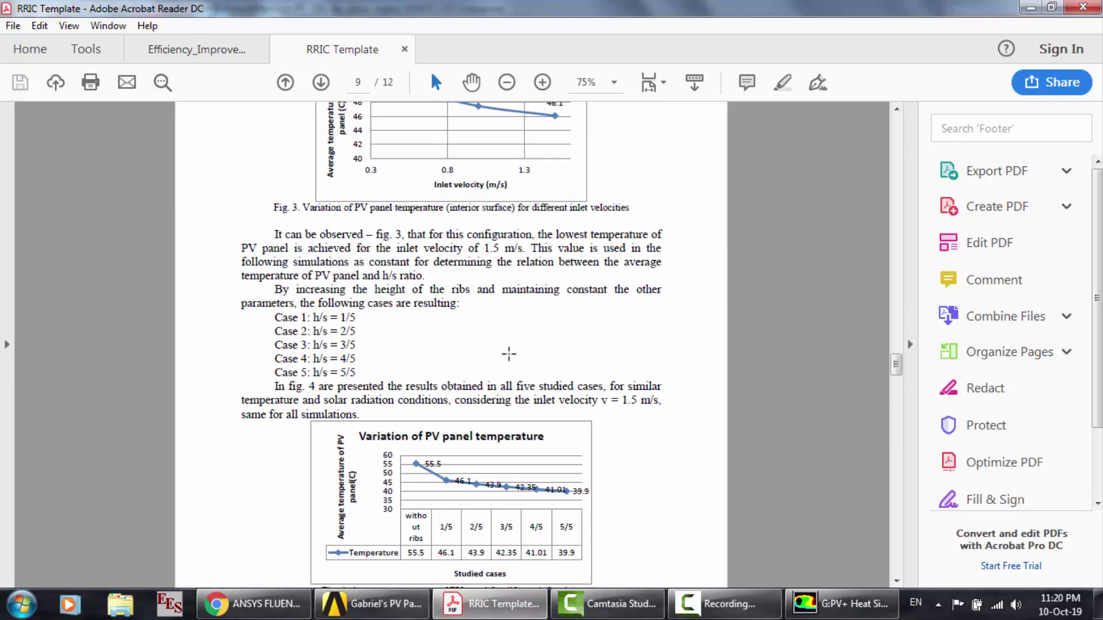
{"action": "scroll", "coordinate": [509, 355], "scroll_direction": "up", "scroll_amount": 20}
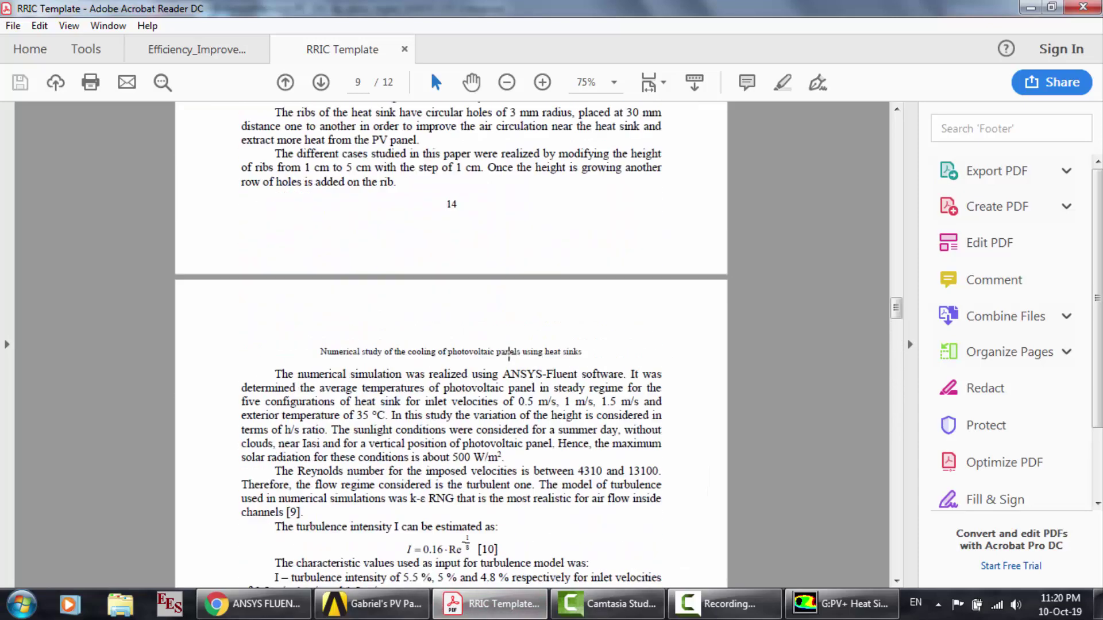
{"action": "scroll", "coordinate": [508, 353], "scroll_direction": "up", "scroll_amount": 5}
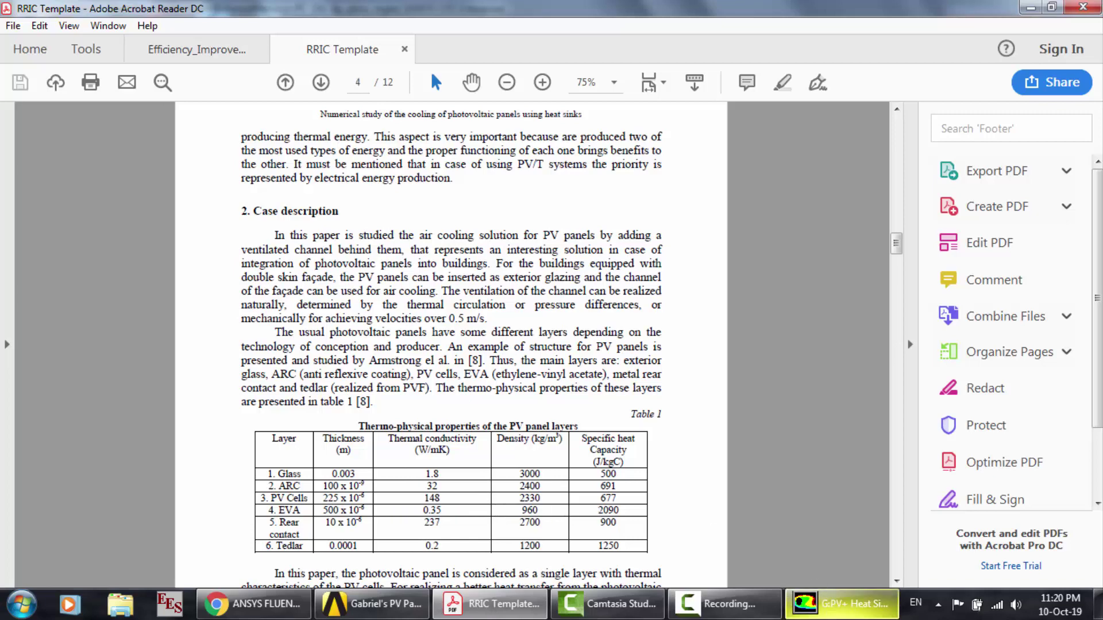
{"action": "left_click", "coordinate": [840, 604]}
{"action": "left_click", "coordinate": [531, 478]}
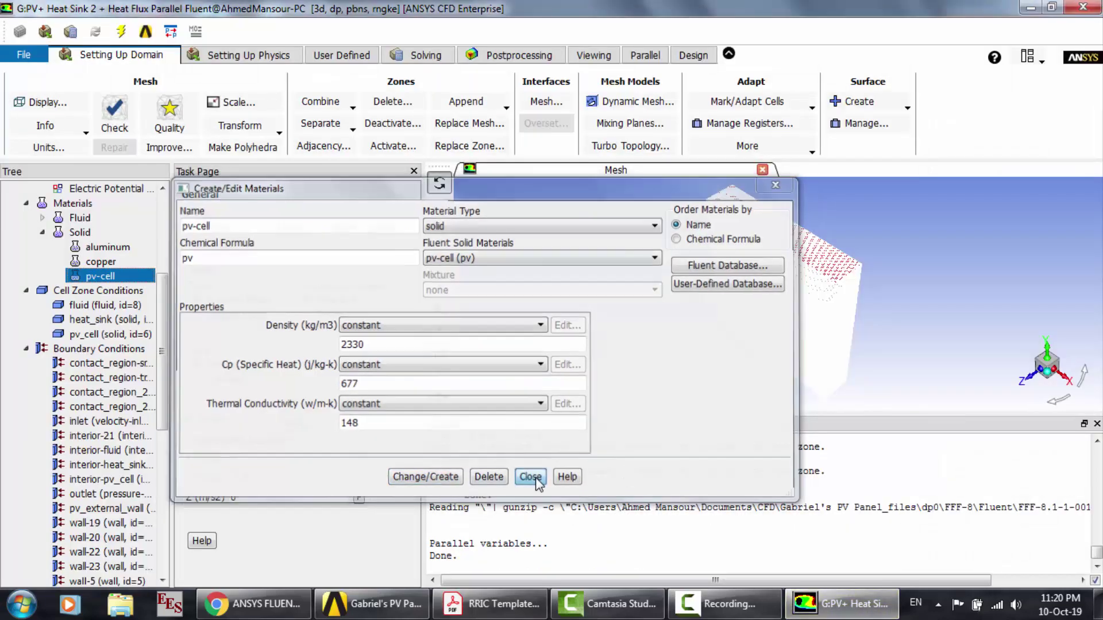
{"action": "double_click", "coordinate": [94, 278]}
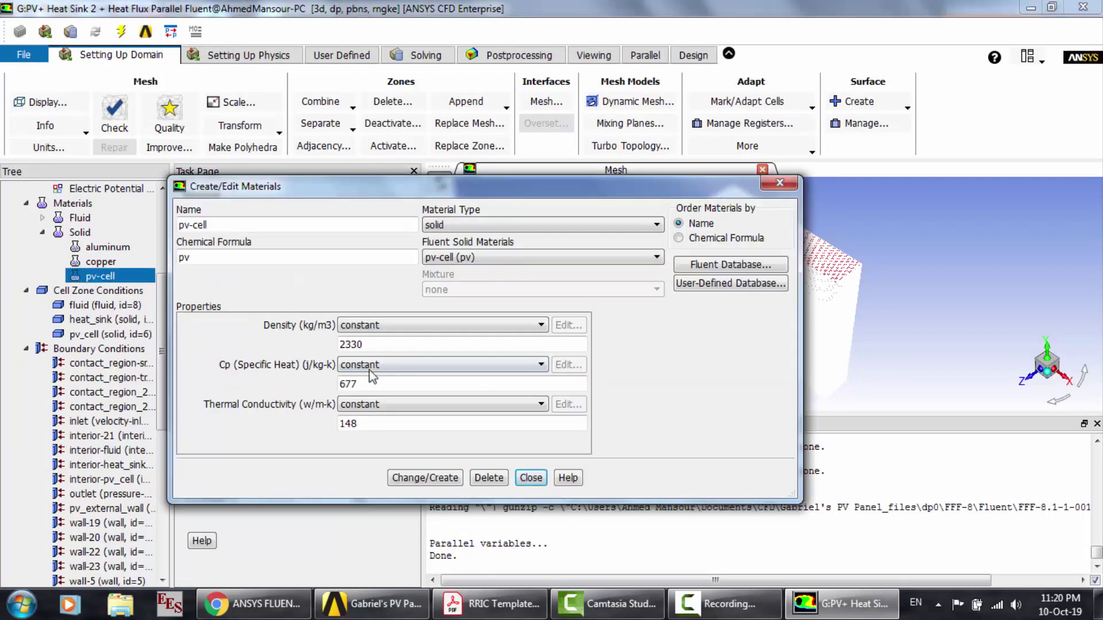
{"action": "left_click", "coordinate": [531, 478]}
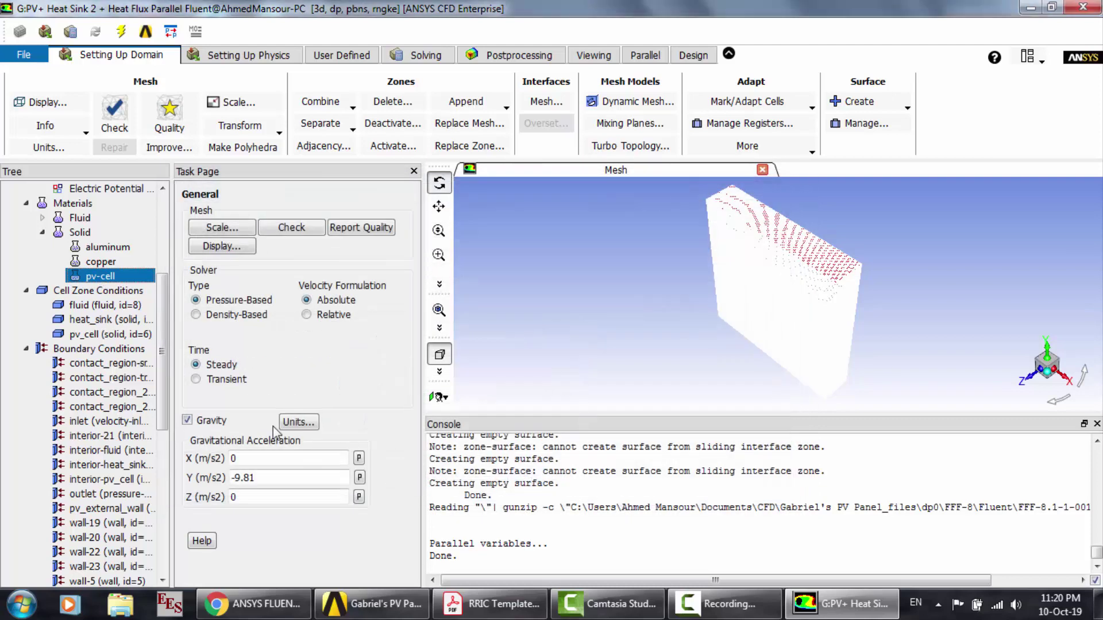
Step: Check the thermal conditions of the wall-pv_cell boundary and recheck those of wall-5
{"action": "left_click", "coordinate": [109, 392]}
{"action": "scroll", "coordinate": [120, 397], "scroll_direction": "down", "scroll_amount": 5}
{"action": "left_click", "coordinate": [117, 436]}
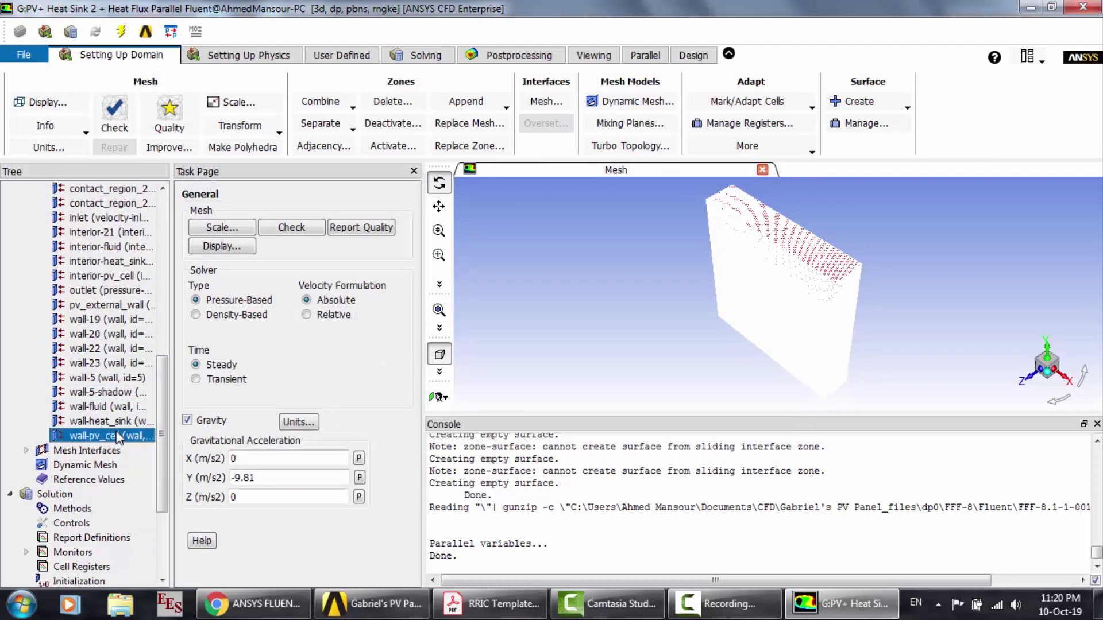
{"action": "double_click", "coordinate": [118, 436]}
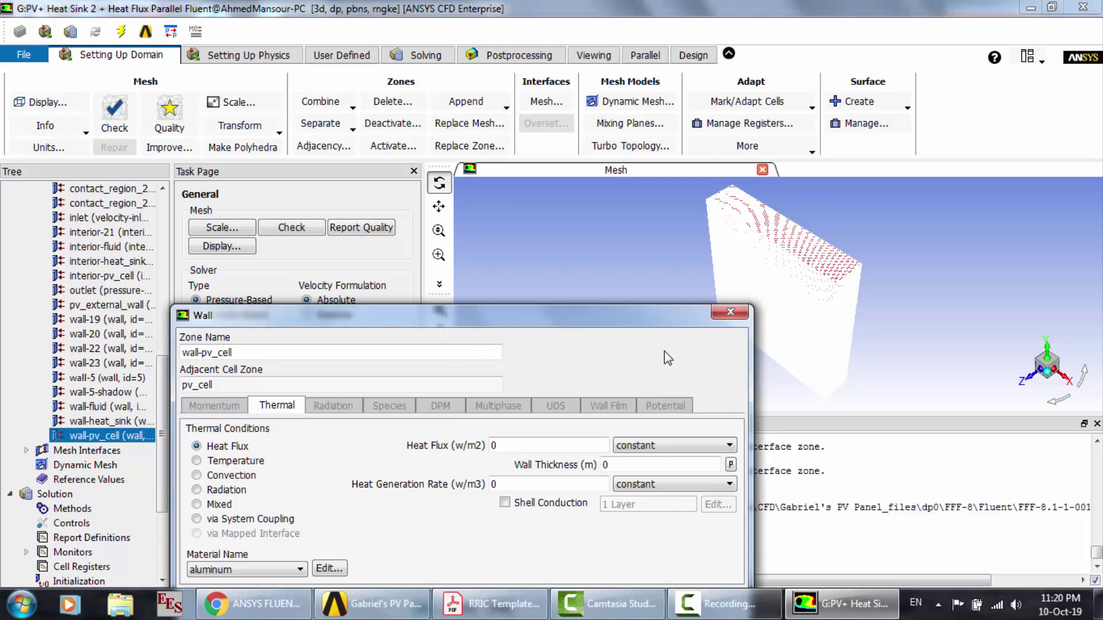
{"action": "left_click", "coordinate": [730, 312]}
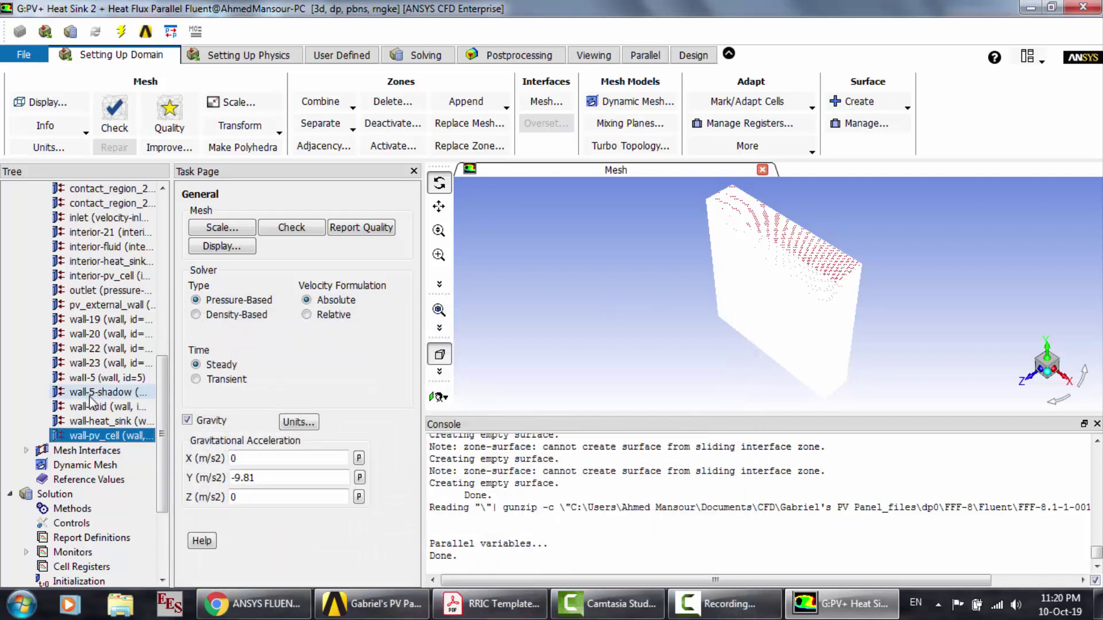
{"action": "left_click", "coordinate": [89, 395]}
{"action": "left_click", "coordinate": [95, 380]}
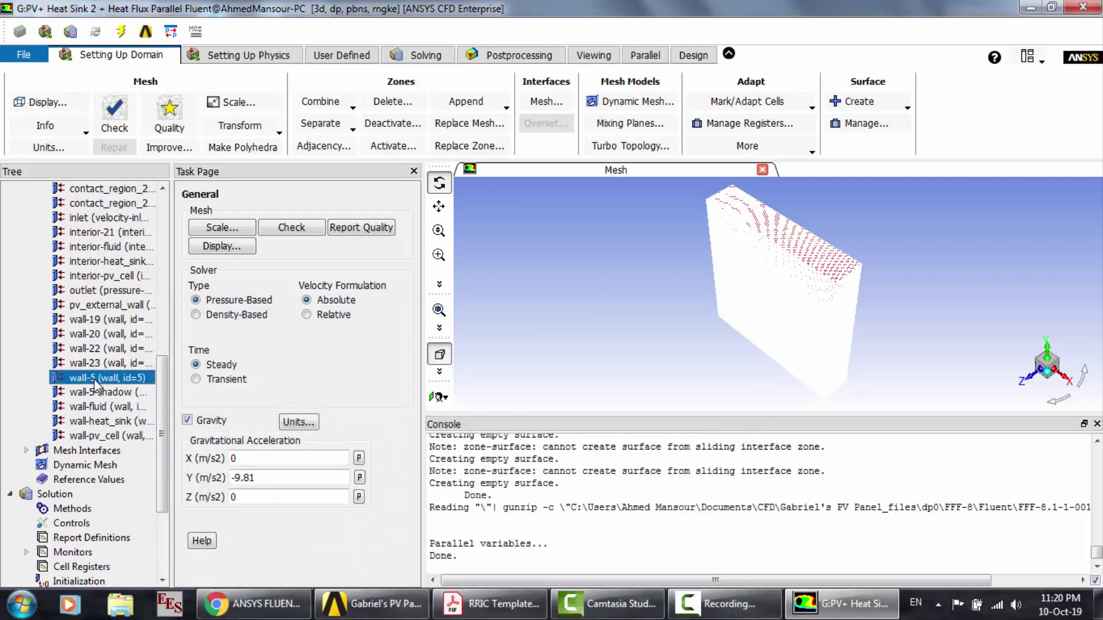
{"action": "double_click", "coordinate": [94, 380]}
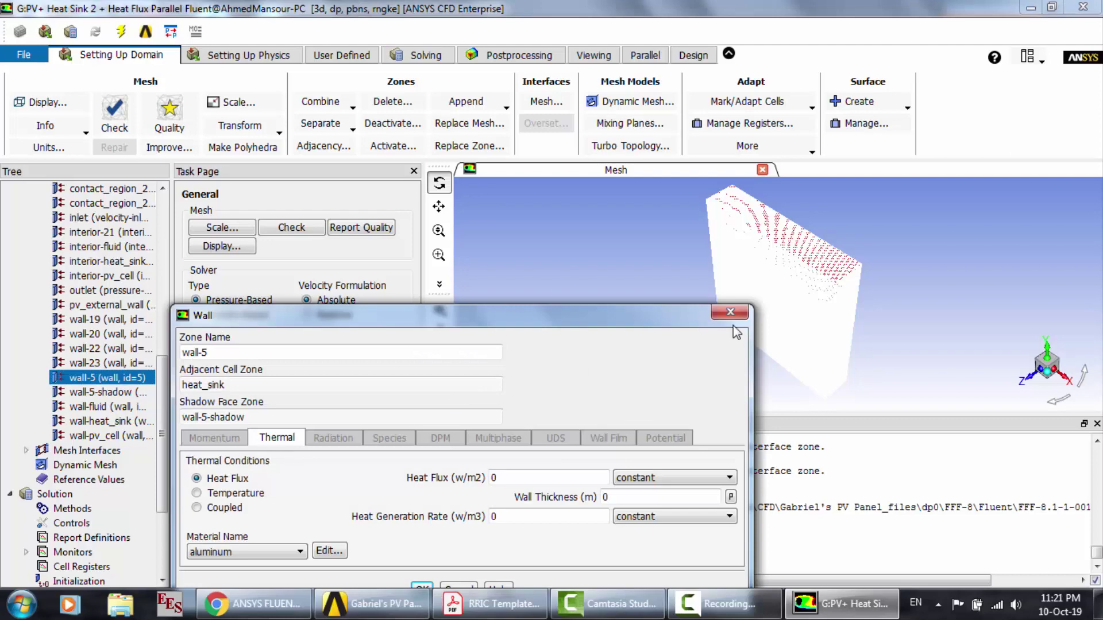
{"action": "left_click", "coordinate": [731, 312]}
Step: Check the thermal conditions of the wall-23 and wall-22 boundaries
{"action": "left_click", "coordinate": [115, 363]}
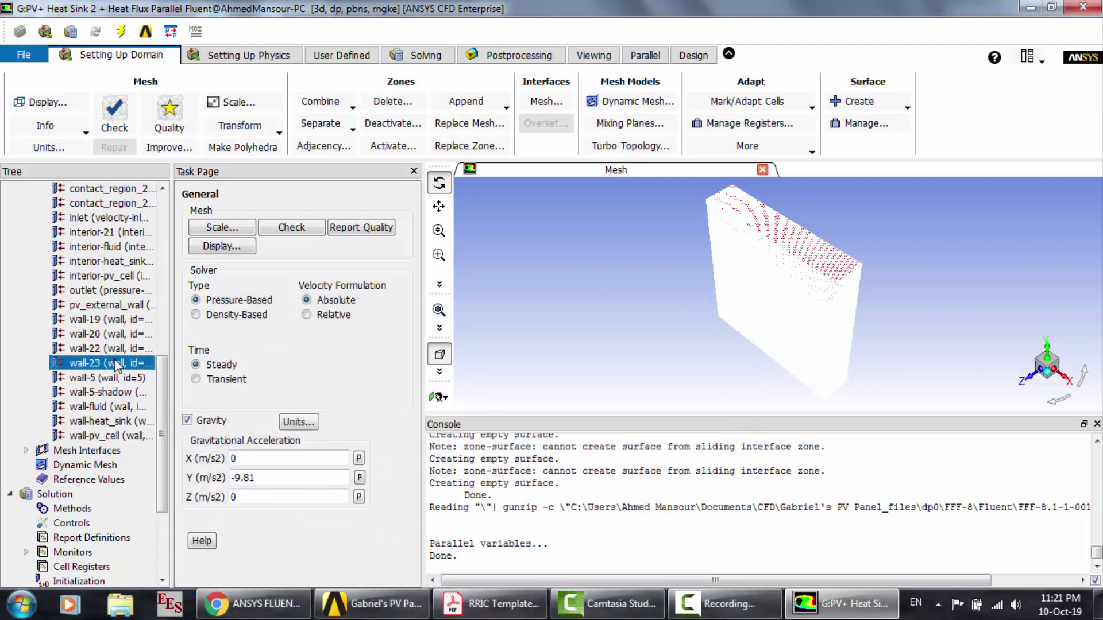
{"action": "double_click", "coordinate": [116, 364]}
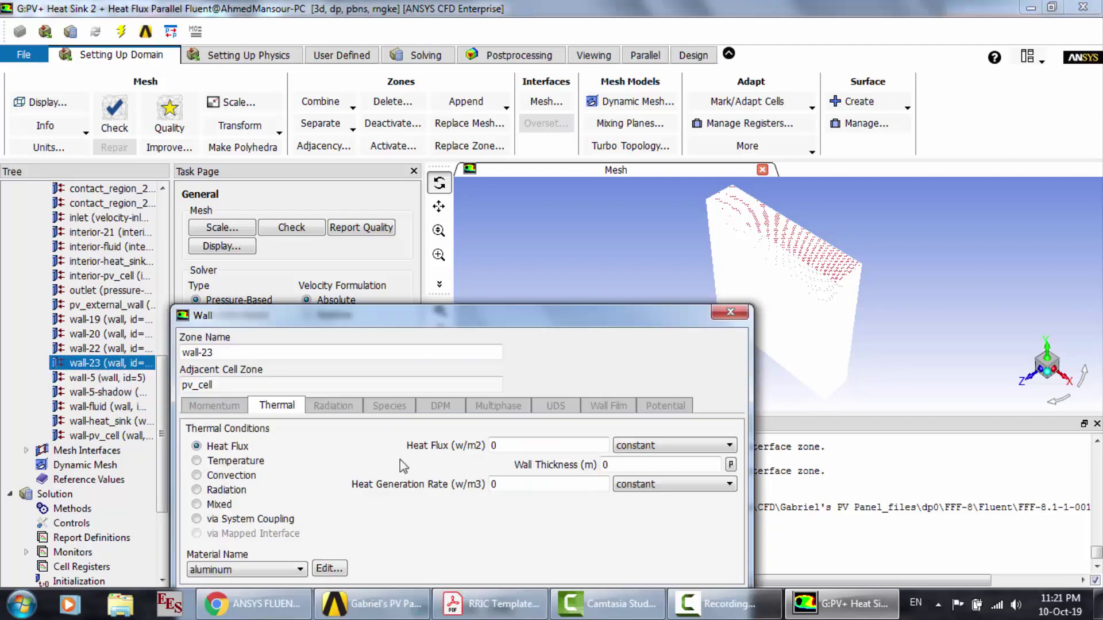
{"action": "left_click", "coordinate": [730, 311]}
{"action": "left_click", "coordinate": [106, 349]}
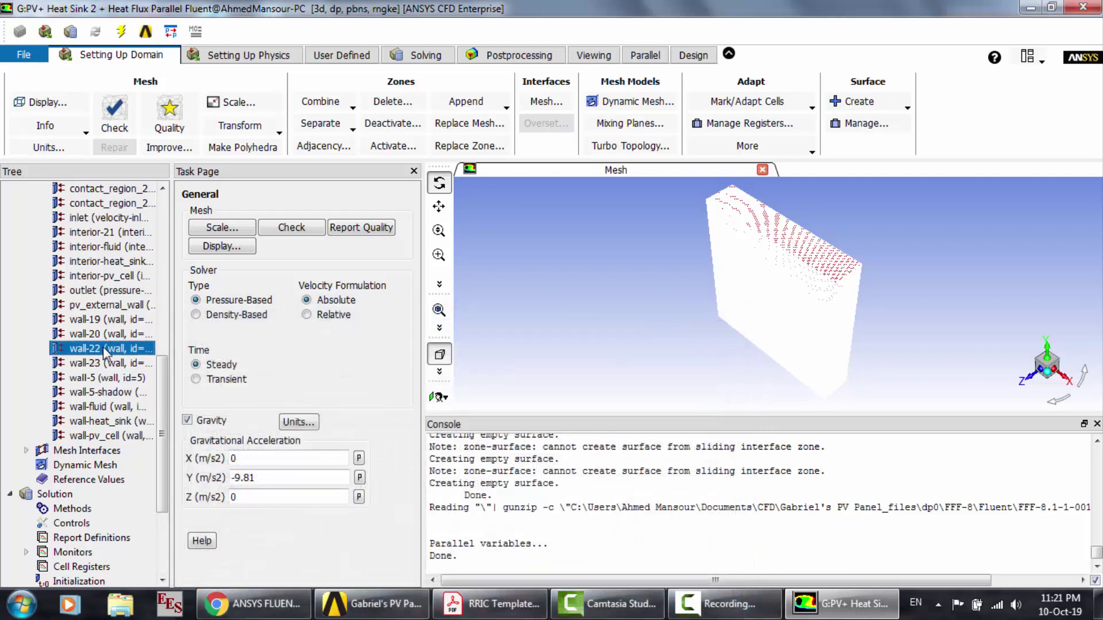
{"action": "double_click", "coordinate": [105, 350]}
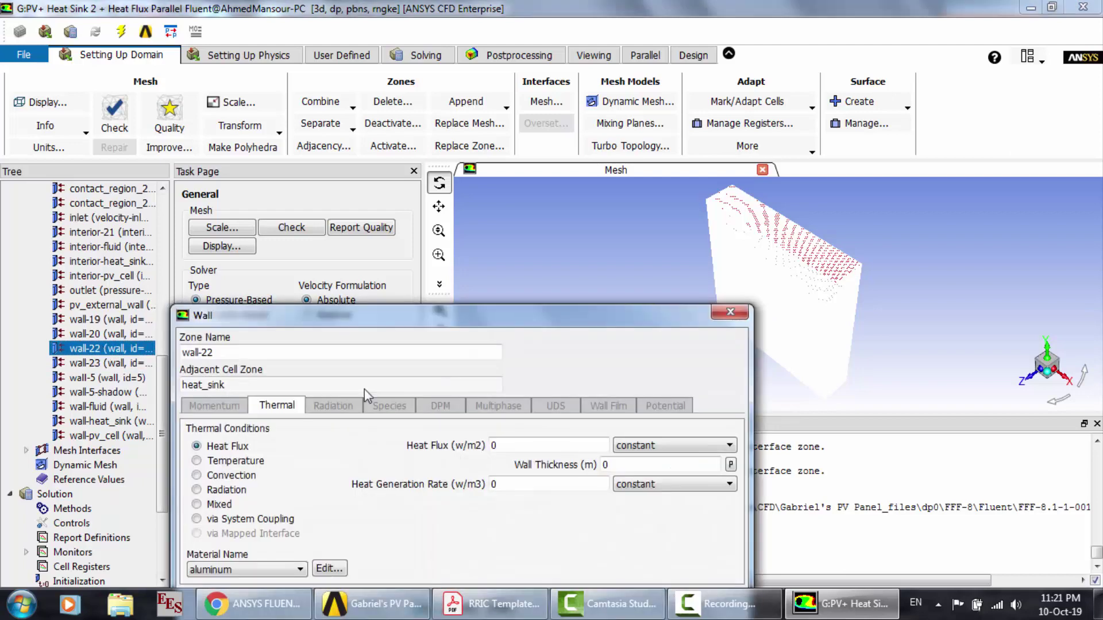
{"action": "left_click", "coordinate": [723, 313]}
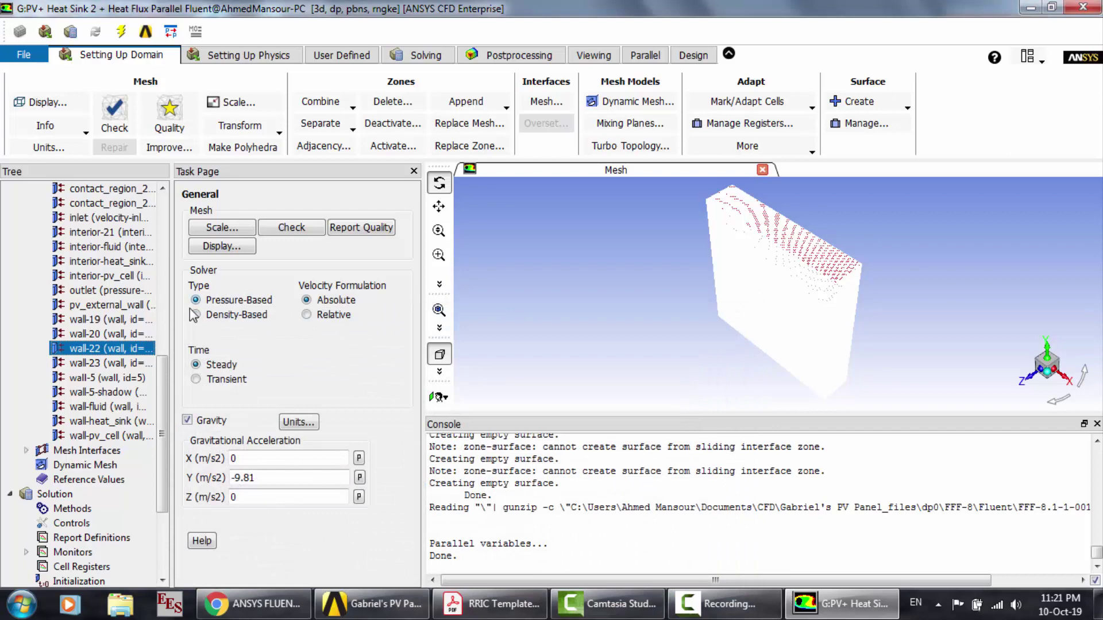
Step: Check the thermal conditions of the wall-20 and wall-19 boundaries, and list the defined mesh interfaces
{"action": "left_click", "coordinate": [99, 335]}
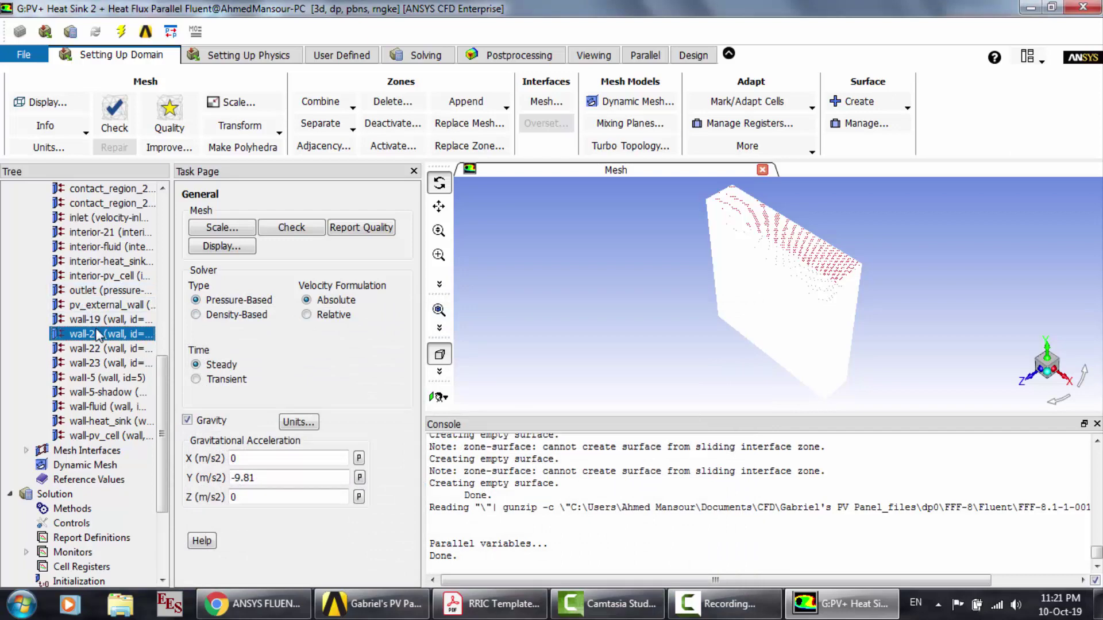
{"action": "double_click", "coordinate": [99, 335]}
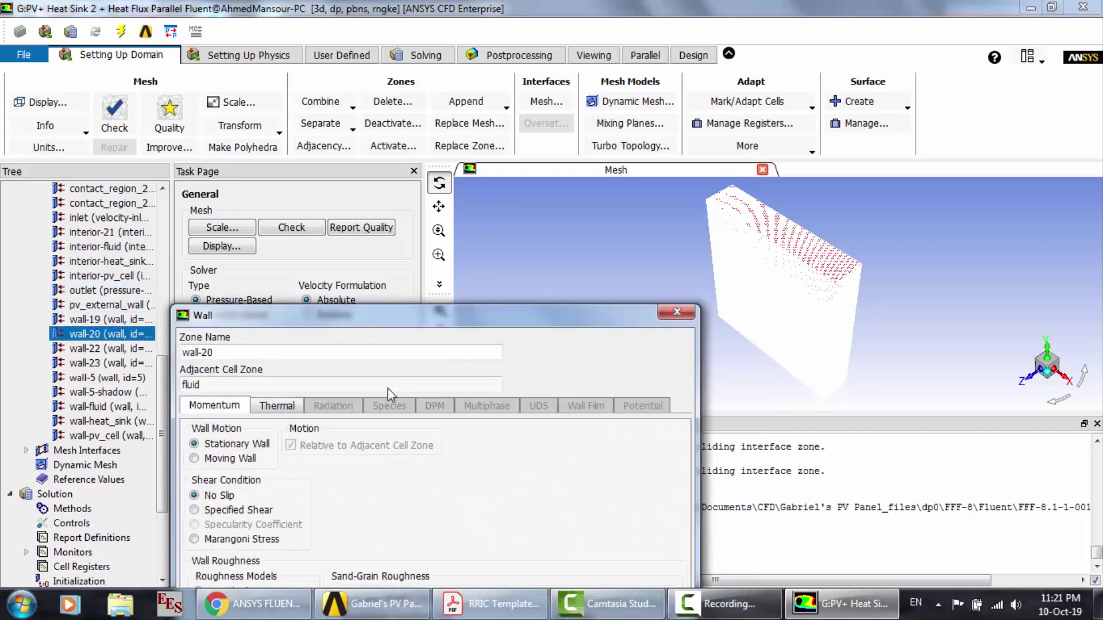
{"action": "left_click", "coordinate": [289, 405]}
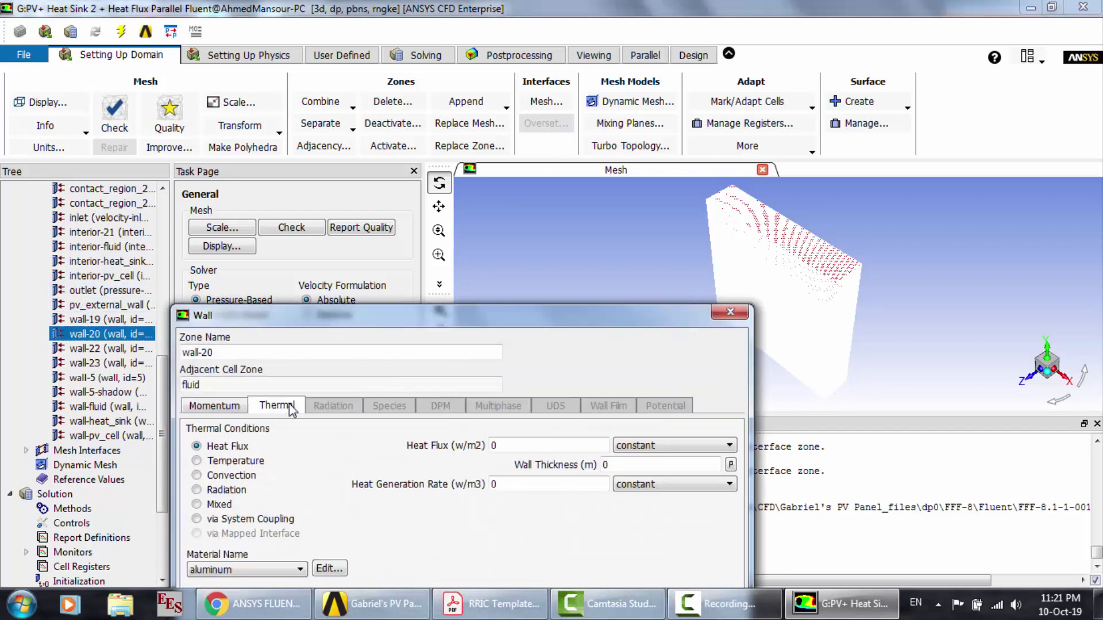
{"action": "left_click", "coordinate": [740, 312]}
{"action": "left_click", "coordinate": [97, 322]}
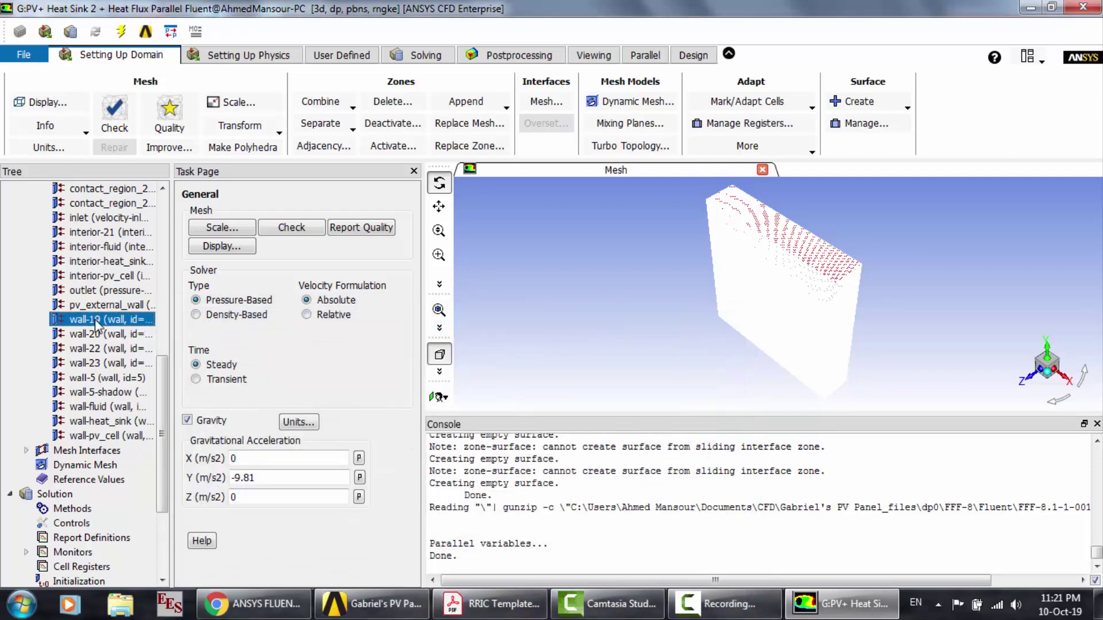
{"action": "double_click", "coordinate": [96, 323]}
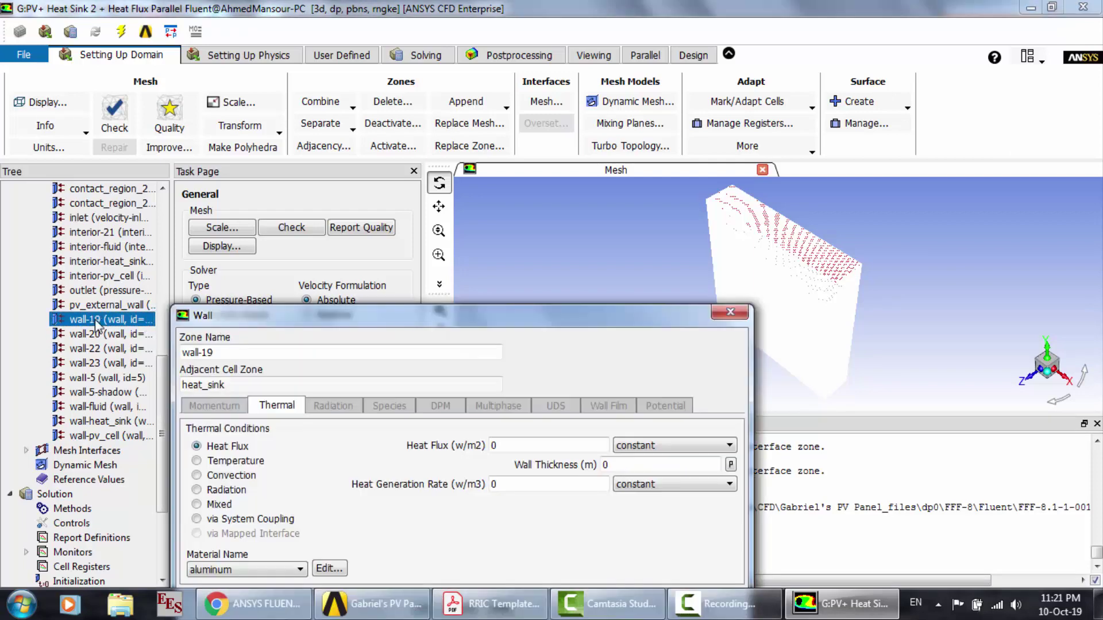
{"action": "left_click", "coordinate": [730, 312]}
{"action": "left_click", "coordinate": [110, 421]}
{"action": "scroll", "coordinate": [32, 332], "scroll_direction": "down", "scroll_amount": 3}
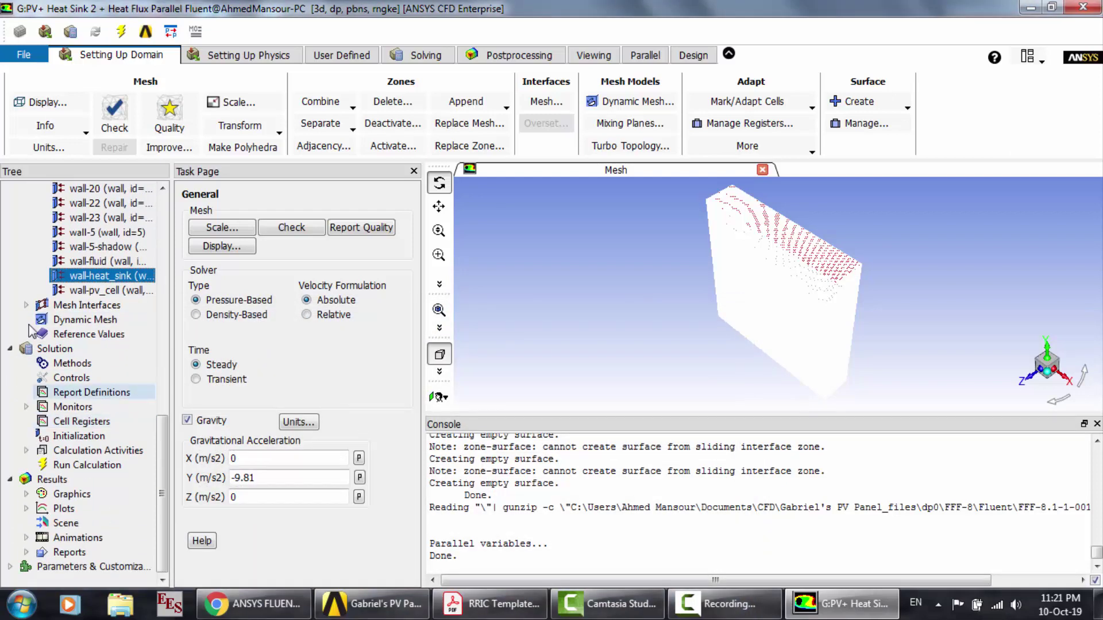
{"action": "left_click", "coordinate": [26, 305]}
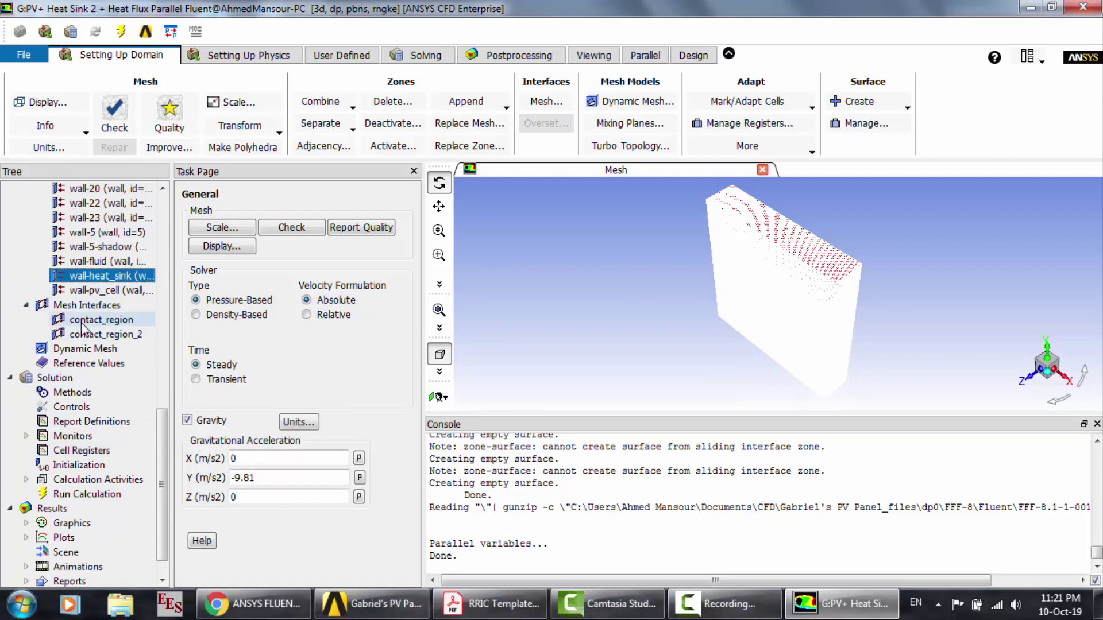
Step: Enable Solar Ray Tracing in the radiation model, without using the sun direction computed from the Solar Calculator
{"action": "scroll", "coordinate": [128, 247], "scroll_direction": "up", "scroll_amount": 10}
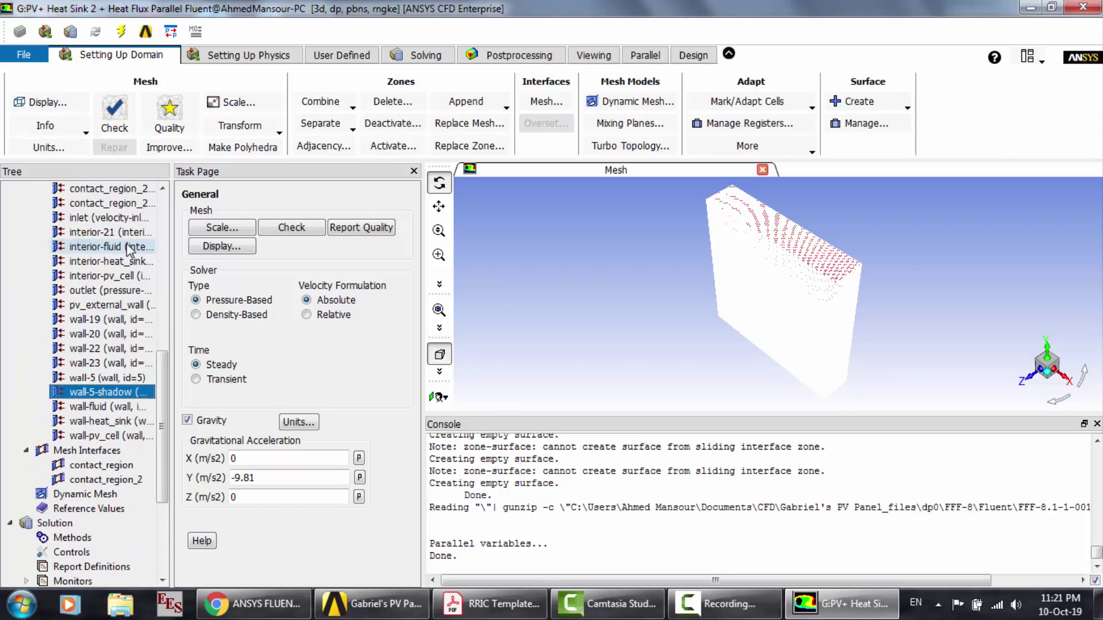
{"action": "scroll", "coordinate": [128, 252], "scroll_direction": "up", "scroll_amount": 2}
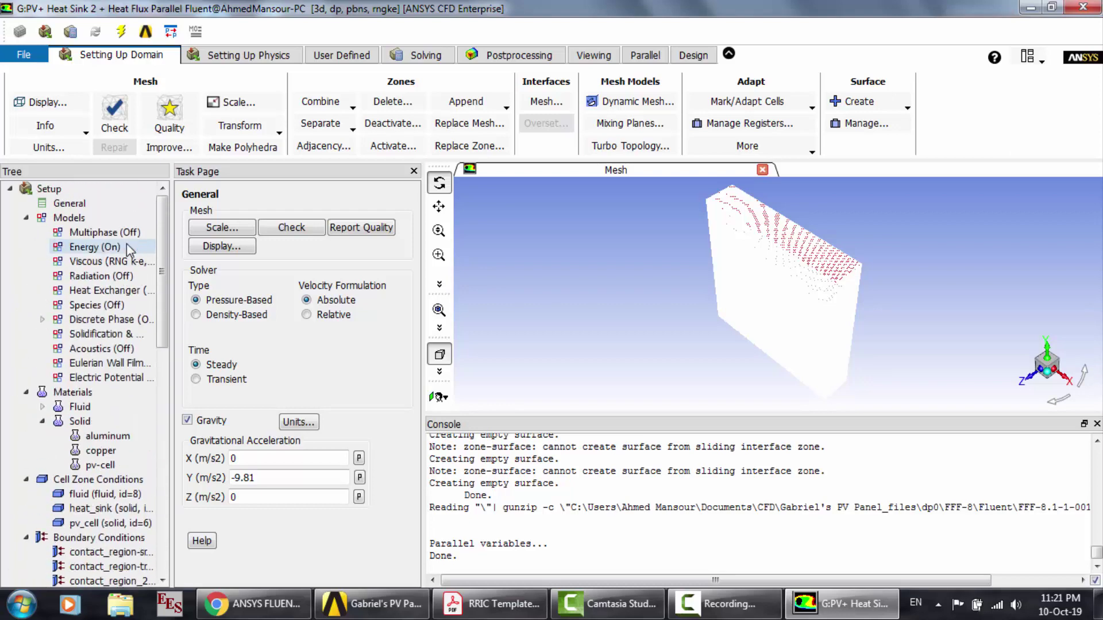
{"action": "left_click", "coordinate": [97, 277]}
{"action": "double_click", "coordinate": [97, 278]}
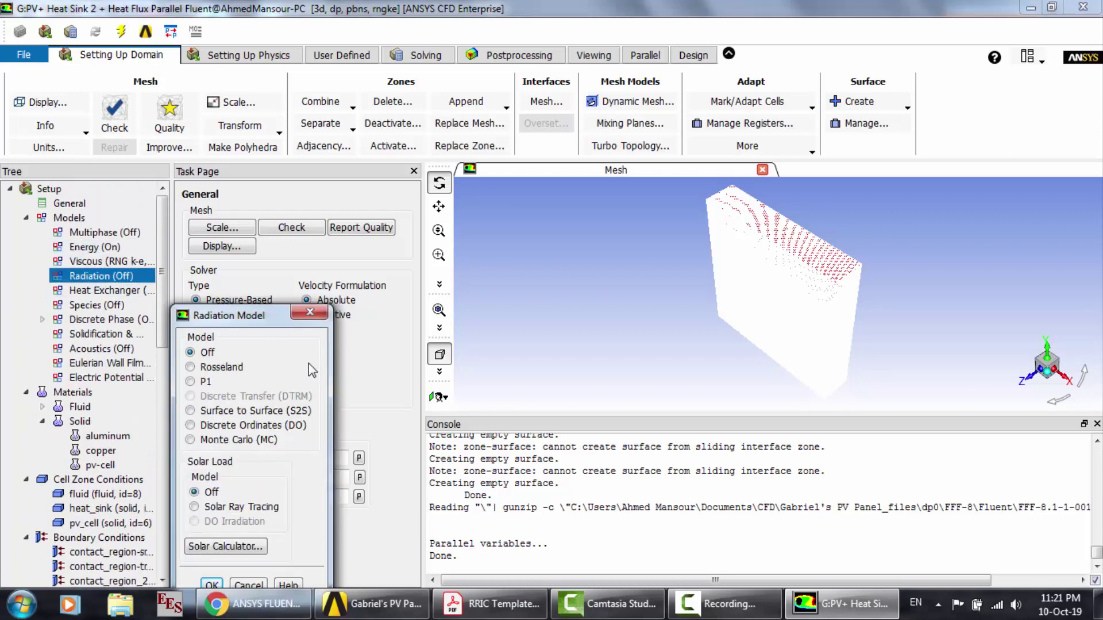
{"action": "left_click", "coordinate": [242, 508]}
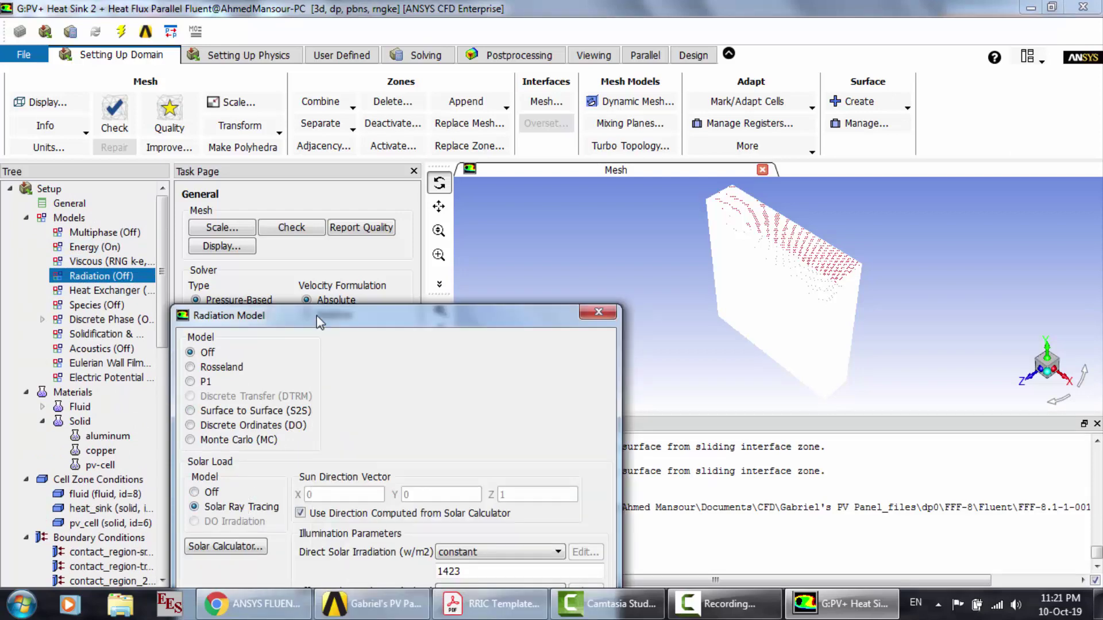
{"action": "left_click_drag", "start_coordinate": [316, 315], "coordinate": [375, 113]}
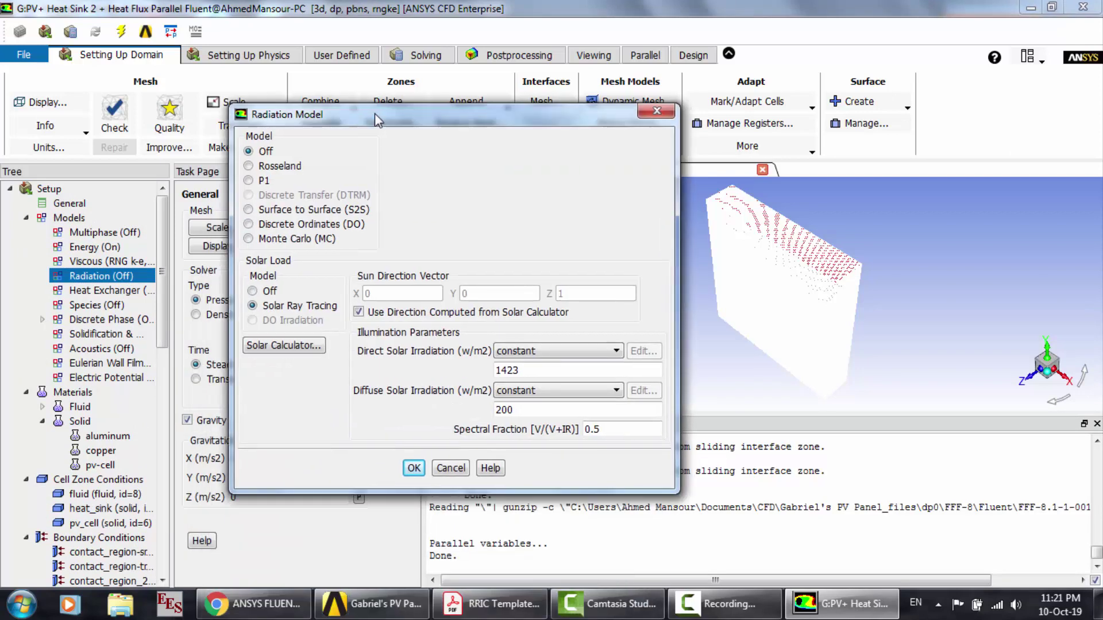
{"action": "left_click", "coordinate": [407, 314]}
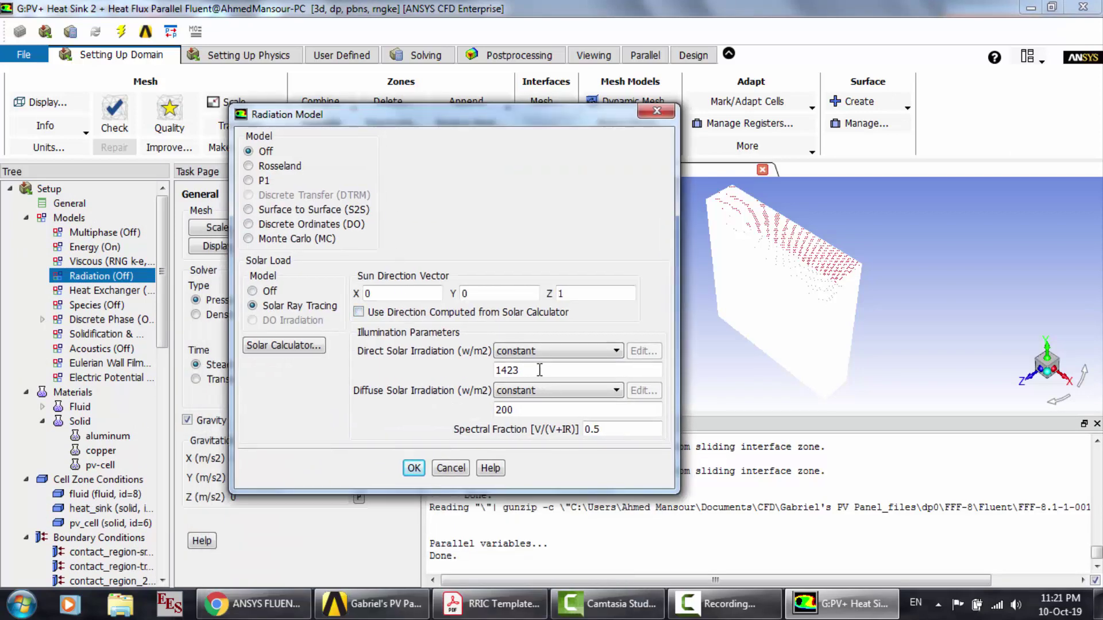
{"action": "left_click", "coordinate": [413, 468]}
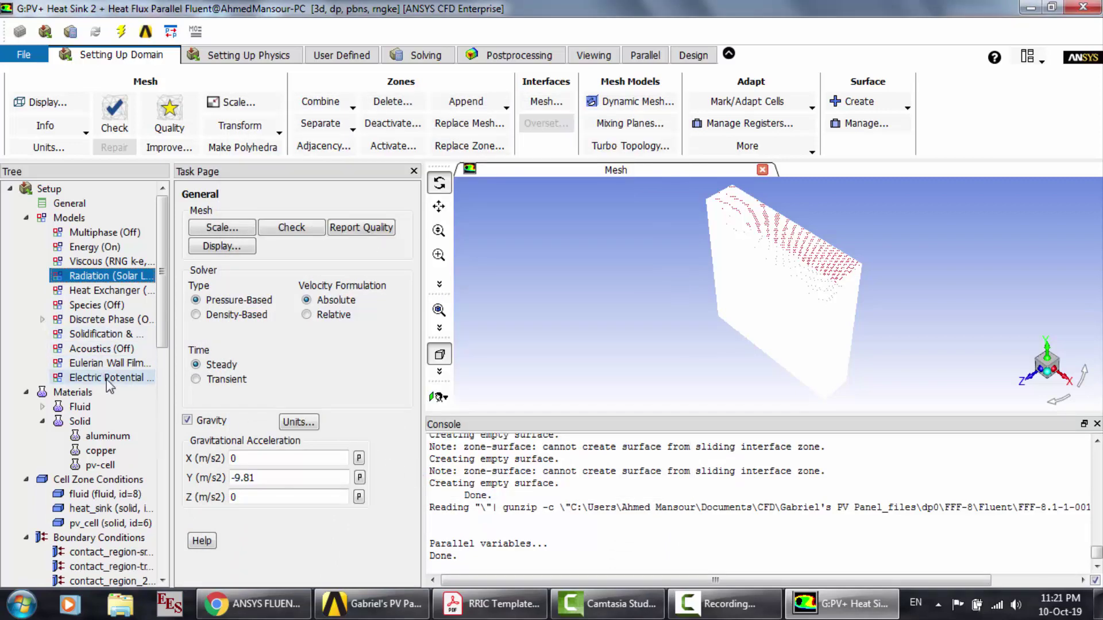
Step: Set the radiation BC type of the wall-pv_cell boundary to semi-transparent
{"action": "scroll", "coordinate": [115, 439], "scroll_direction": "down", "scroll_amount": 3}
{"action": "scroll", "coordinate": [119, 444], "scroll_direction": "down", "scroll_amount": 5}
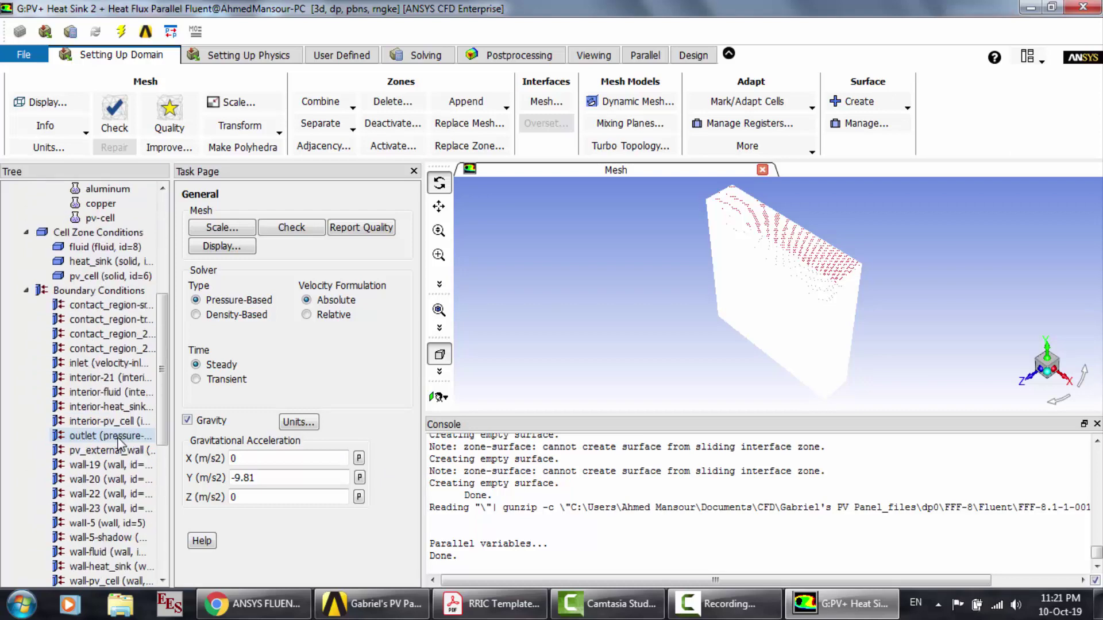
{"action": "double_click", "coordinate": [110, 535]}
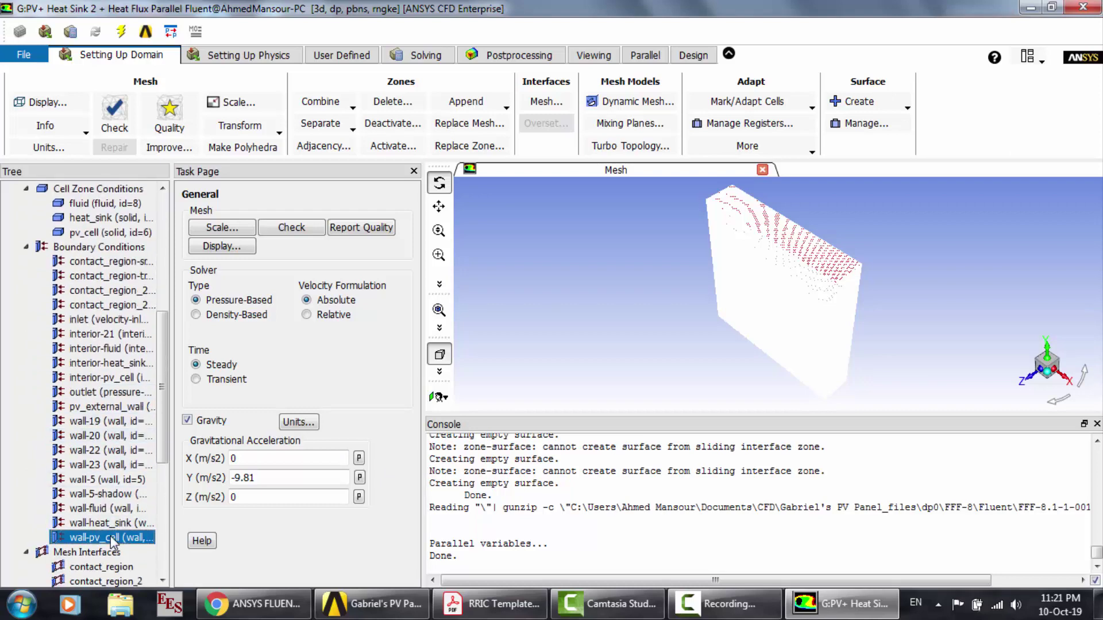
{"action": "left_click", "coordinate": [336, 406]}
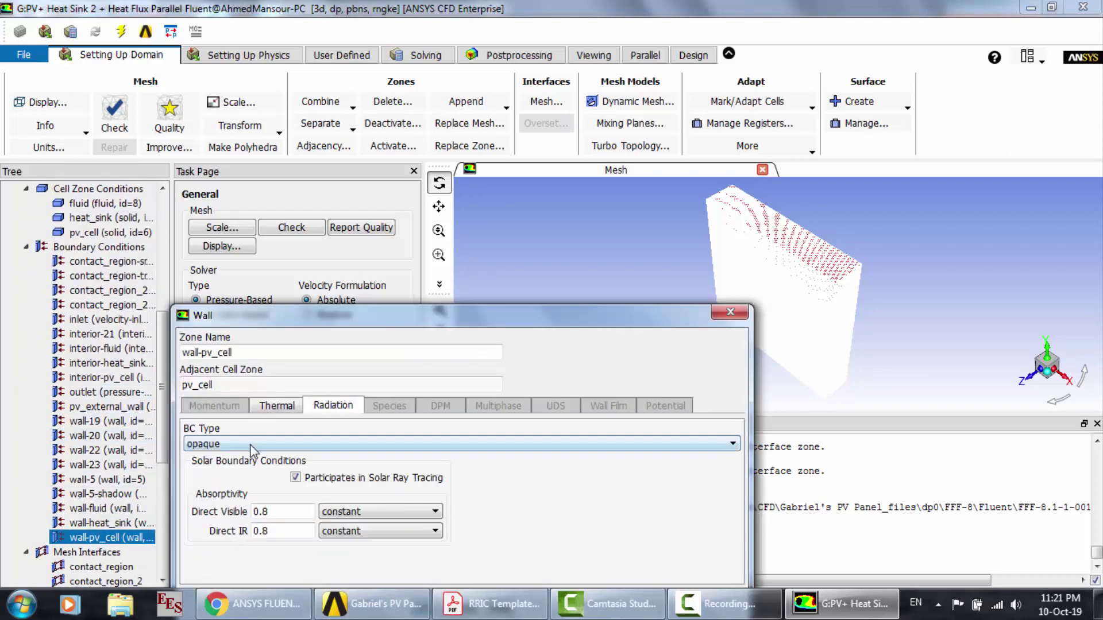
{"action": "left_click", "coordinate": [300, 444]}
{"action": "left_click", "coordinate": [224, 469]}
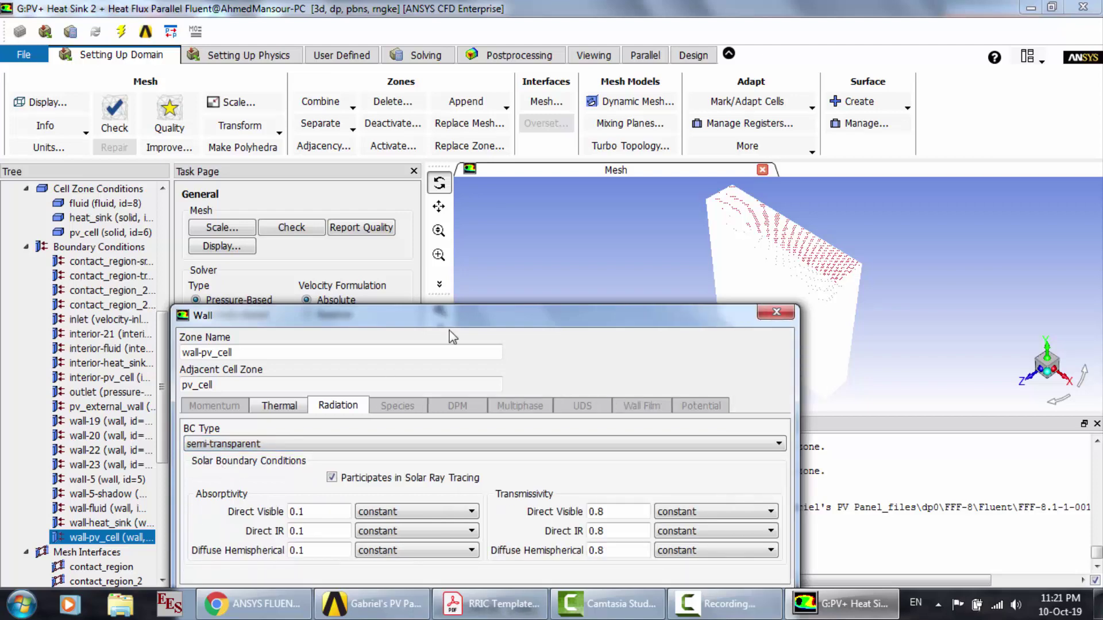
{"action": "left_click_drag", "start_coordinate": [497, 312], "coordinate": [482, 199]}
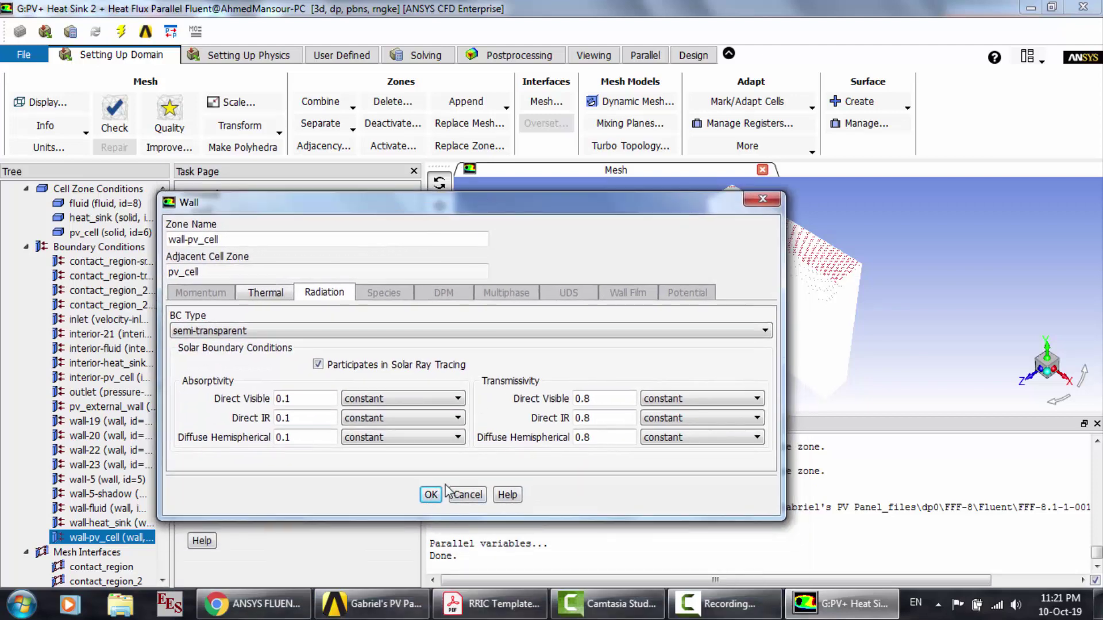
{"action": "left_click", "coordinate": [432, 495]}
Step: Initialize the solution using Hybrid Initialization
{"action": "left_click", "coordinate": [109, 465]}
{"action": "scroll", "coordinate": [103, 448], "scroll_direction": "down", "scroll_amount": 5}
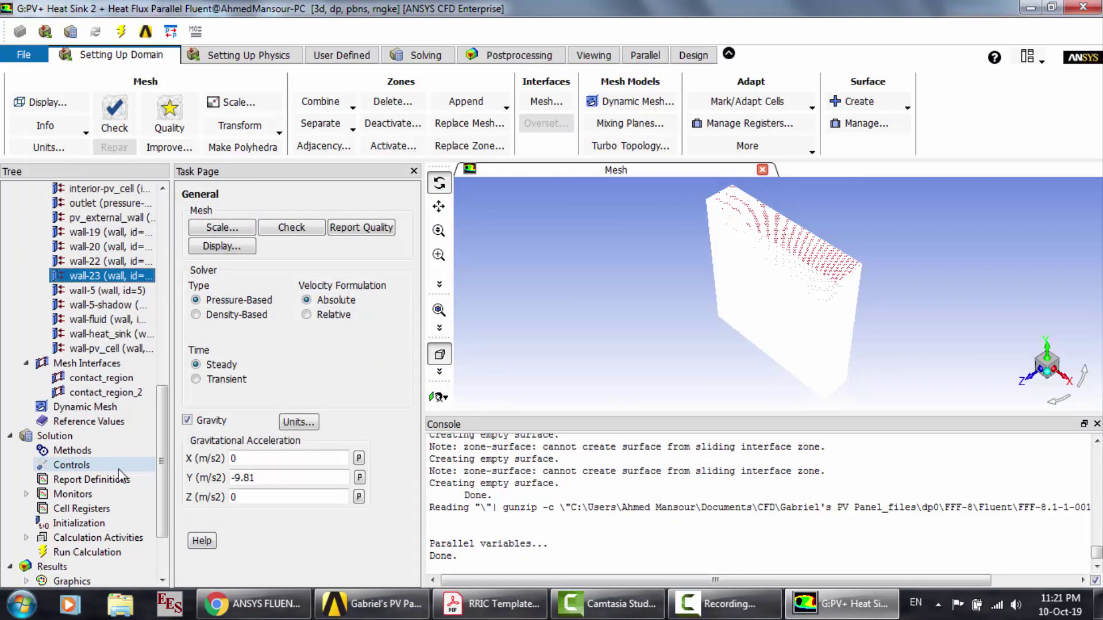
{"action": "left_click", "coordinate": [96, 524]}
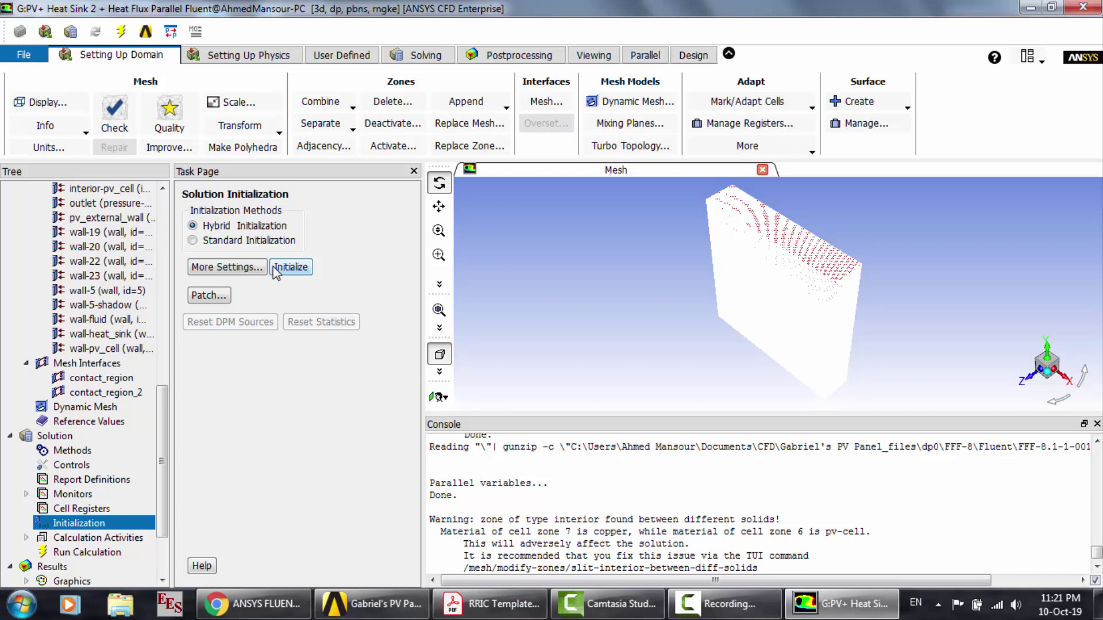
{"action": "left_click", "coordinate": [276, 268]}
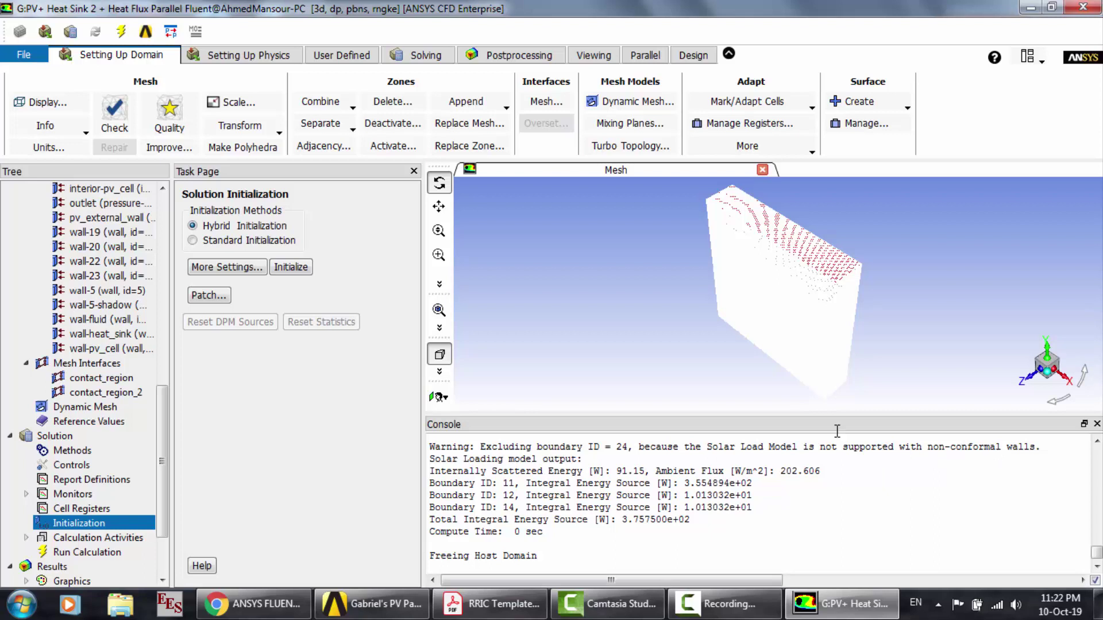
Step: Start the calculation with 1000 iterations and stop it early
{"action": "left_click", "coordinate": [119, 334]}
{"action": "scroll", "coordinate": [120, 339], "scroll_direction": "up", "scroll_amount": 3}
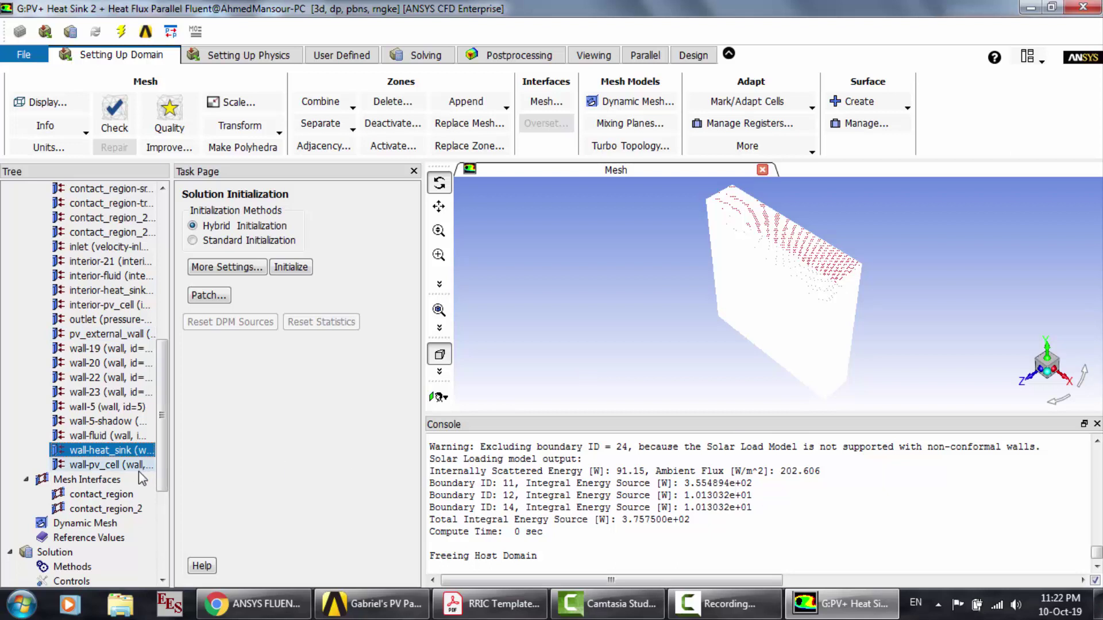
{"action": "scroll", "coordinate": [142, 478], "scroll_direction": "down", "scroll_amount": 4}
{"action": "left_click", "coordinate": [89, 524]}
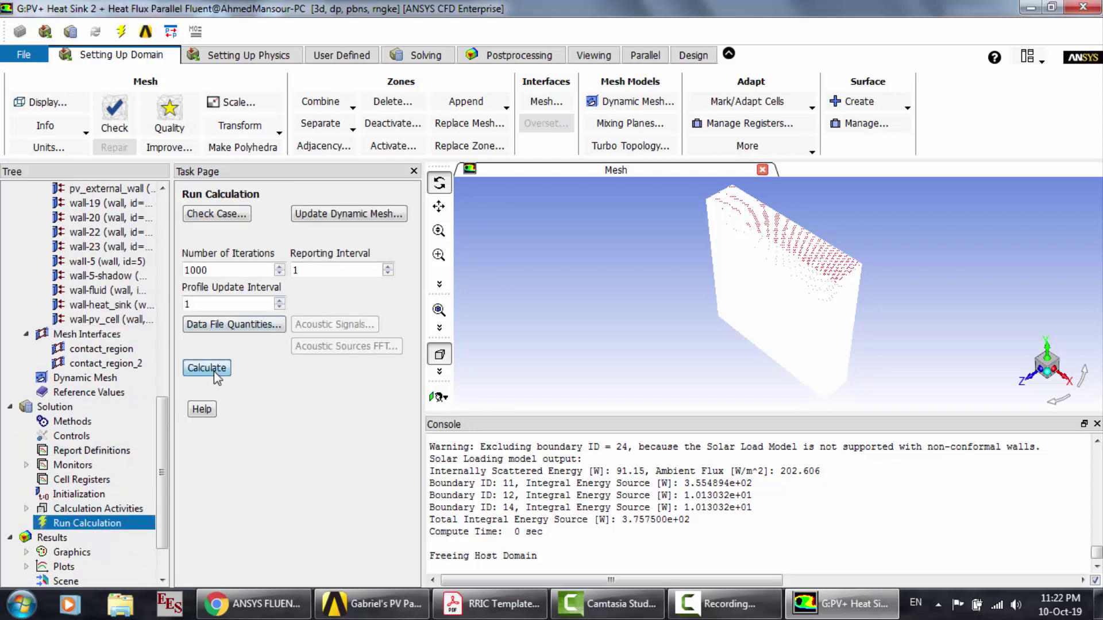
{"action": "left_click", "coordinate": [214, 371]}
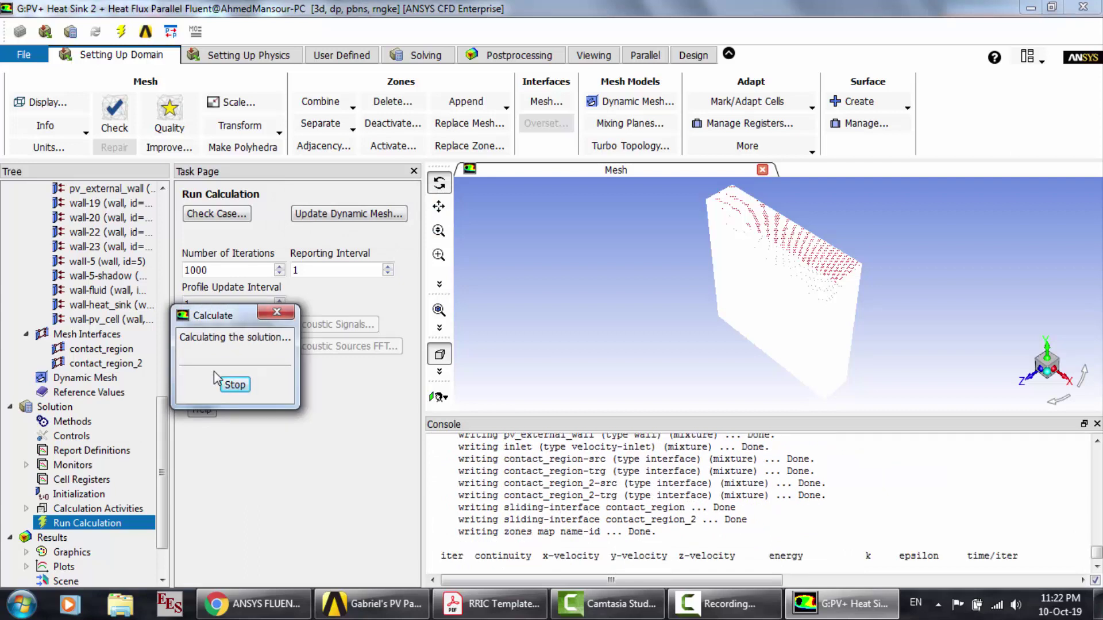
{"action": "left_click", "coordinate": [245, 390]}
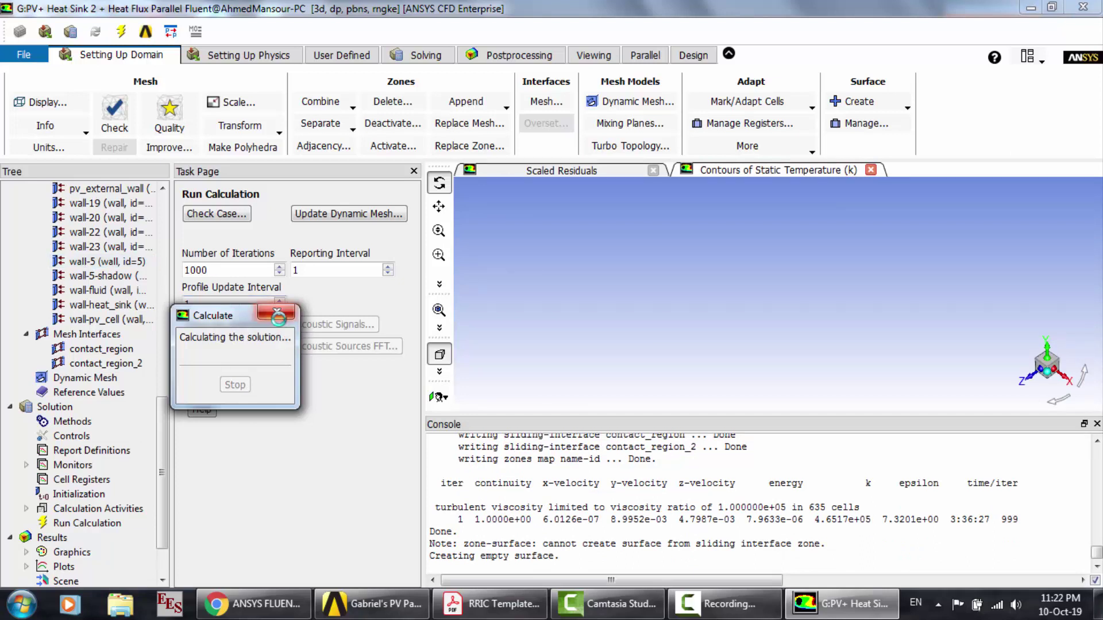
{"action": "left_click", "coordinate": [727, 604]}
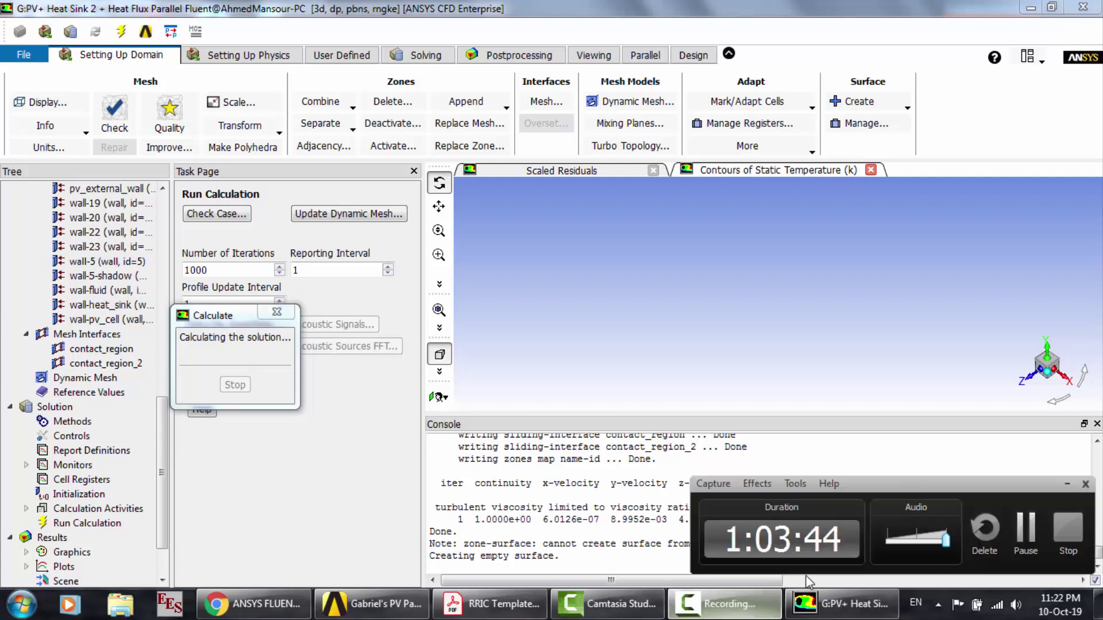
{"action": "left_click", "coordinate": [1042, 531]}
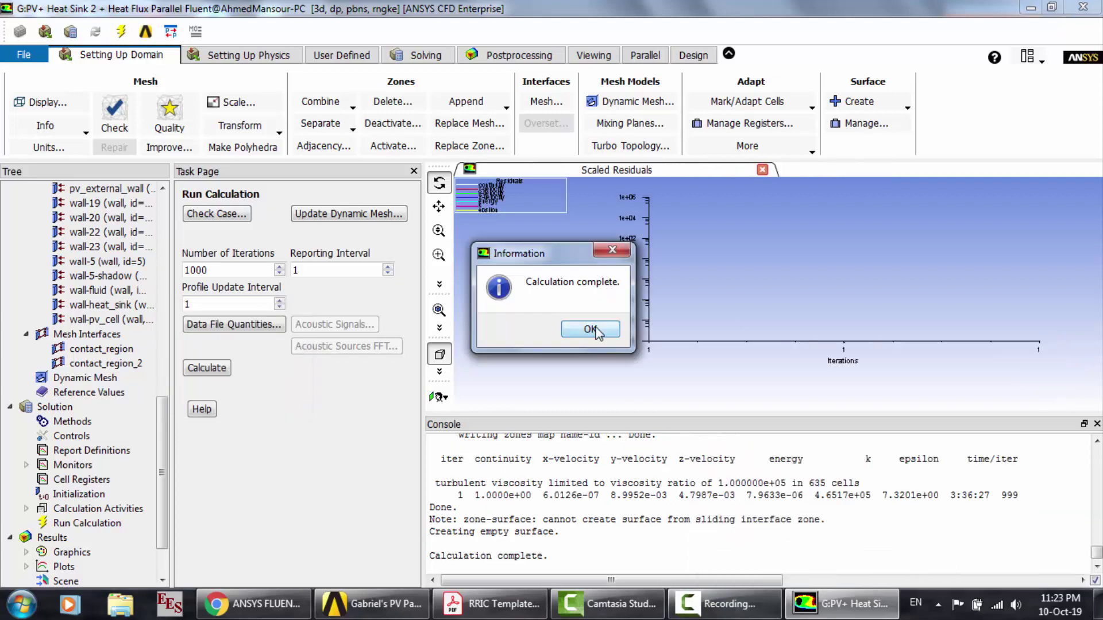
Step: Check the thermal conditions of the wall-pv_cell boundary again
{"action": "left_click", "coordinate": [58, 263]}
{"action": "scroll", "coordinate": [46, 267], "scroll_direction": "up", "scroll_amount": 2}
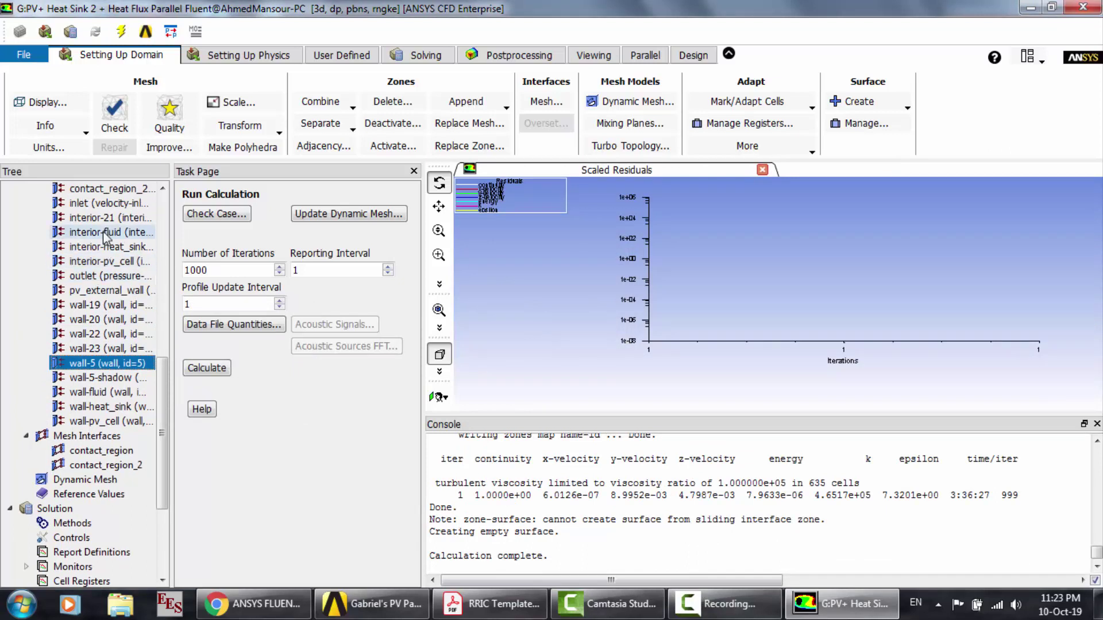
{"action": "double_click", "coordinate": [118, 422]}
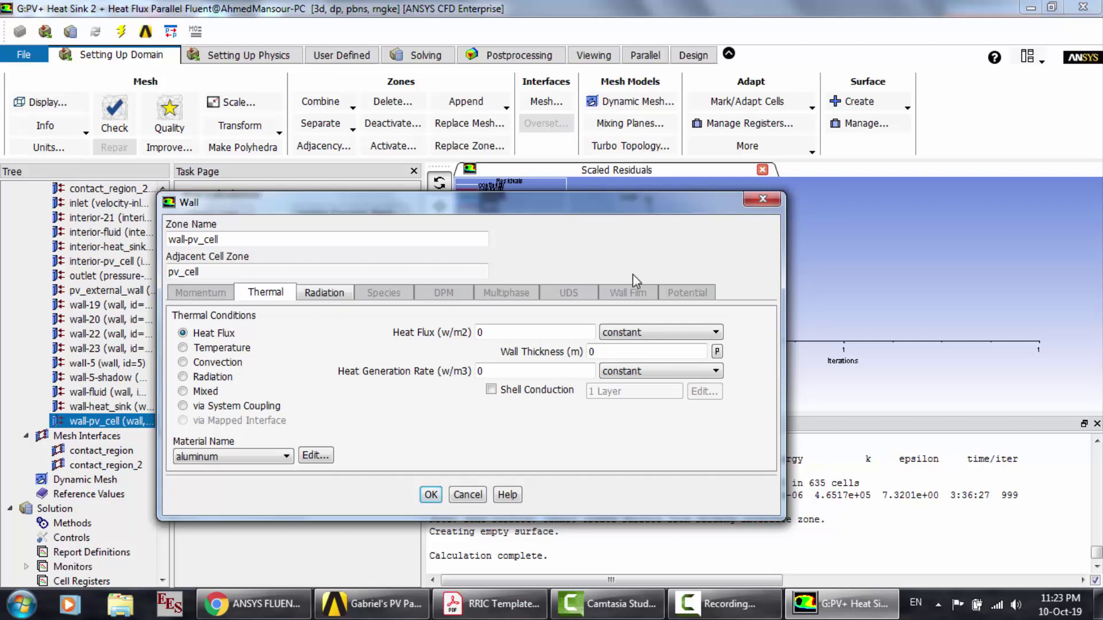
{"action": "left_click", "coordinate": [769, 198]}
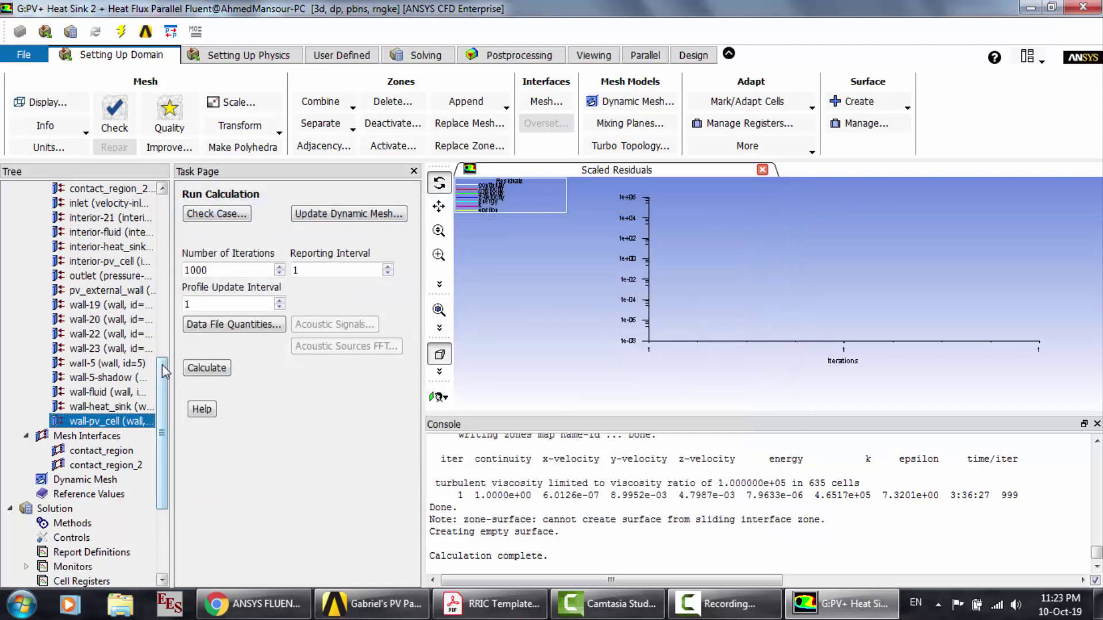
Step: Set the heat flux of the pv_external_wall boundary to 0 w/m2
{"action": "left_click", "coordinate": [103, 292]}
{"action": "double_click", "coordinate": [103, 293]}
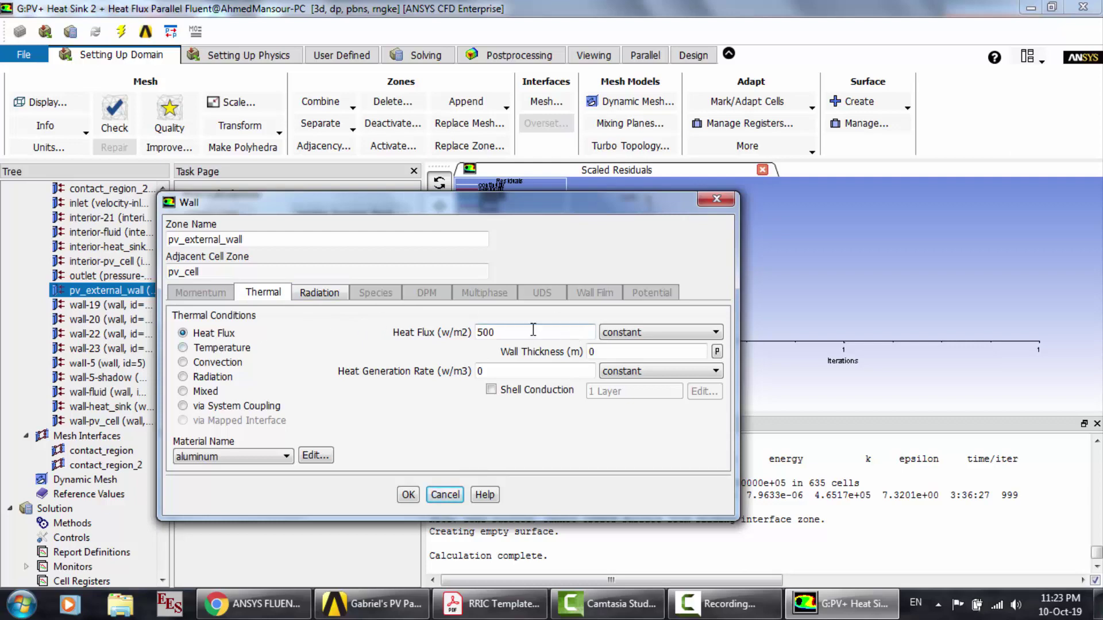
{"action": "double_click", "coordinate": [486, 332]}
{"action": "type", "text": "0"}
{"action": "left_click", "coordinate": [435, 495]}
Step: Reinitialize the solution with Hybrid Initialization, discarding the unsaved current data
{"action": "left_click", "coordinate": [107, 407]}
{"action": "scroll", "coordinate": [109, 407], "scroll_direction": "down", "scroll_amount": 2}
{"action": "scroll", "coordinate": [109, 407], "scroll_direction": "down", "scroll_amount": 1}
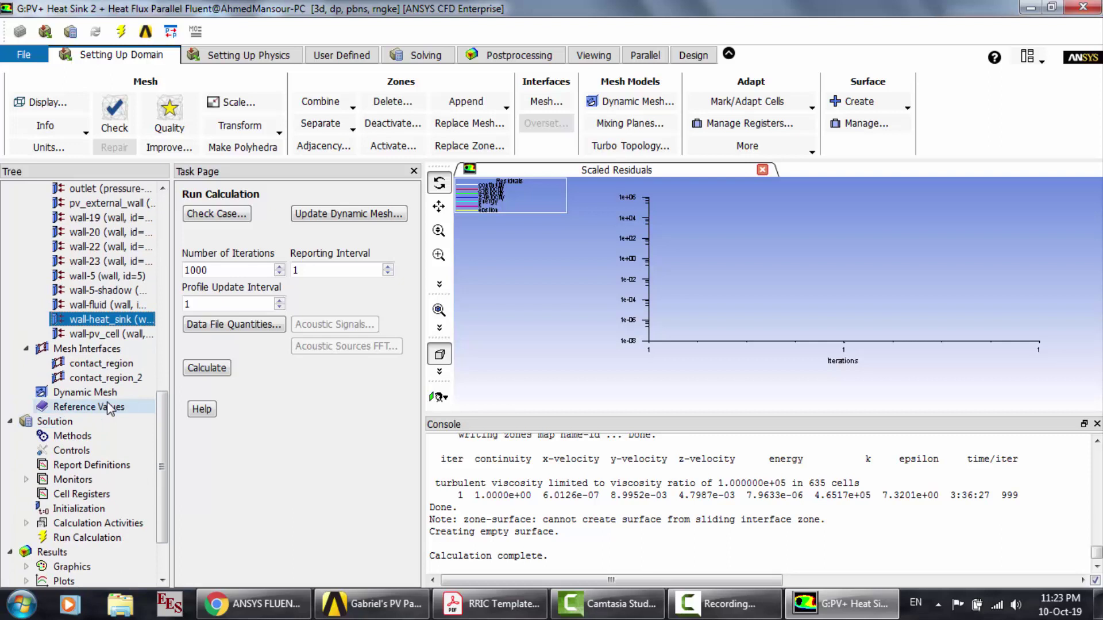
{"action": "scroll", "coordinate": [103, 409], "scroll_direction": "down", "scroll_amount": 1}
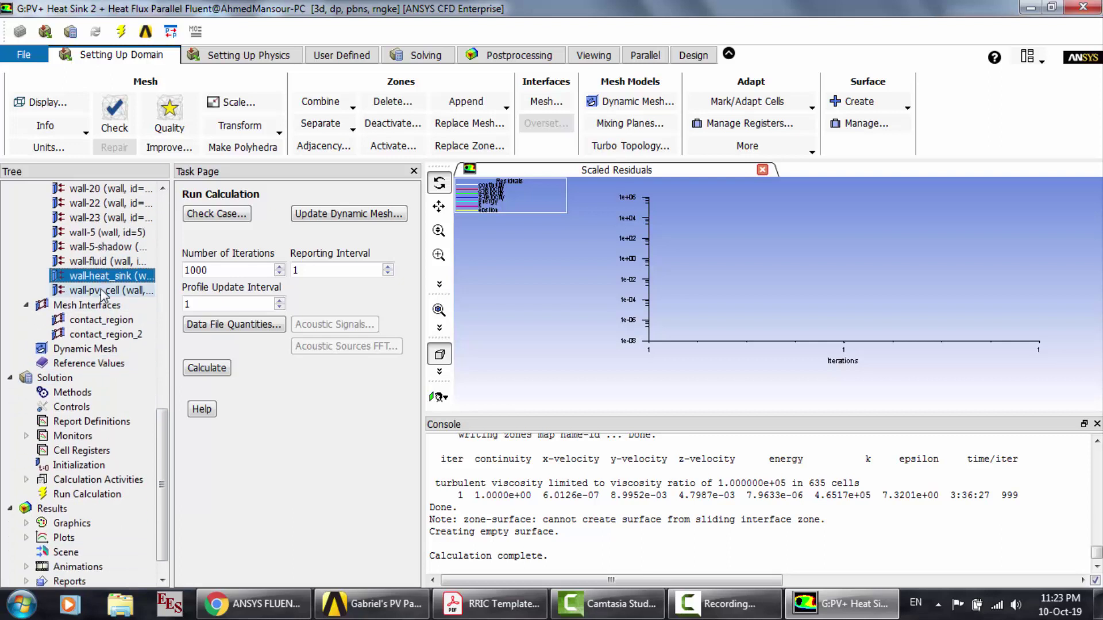
{"action": "left_click", "coordinate": [79, 465]}
{"action": "left_click", "coordinate": [284, 268]}
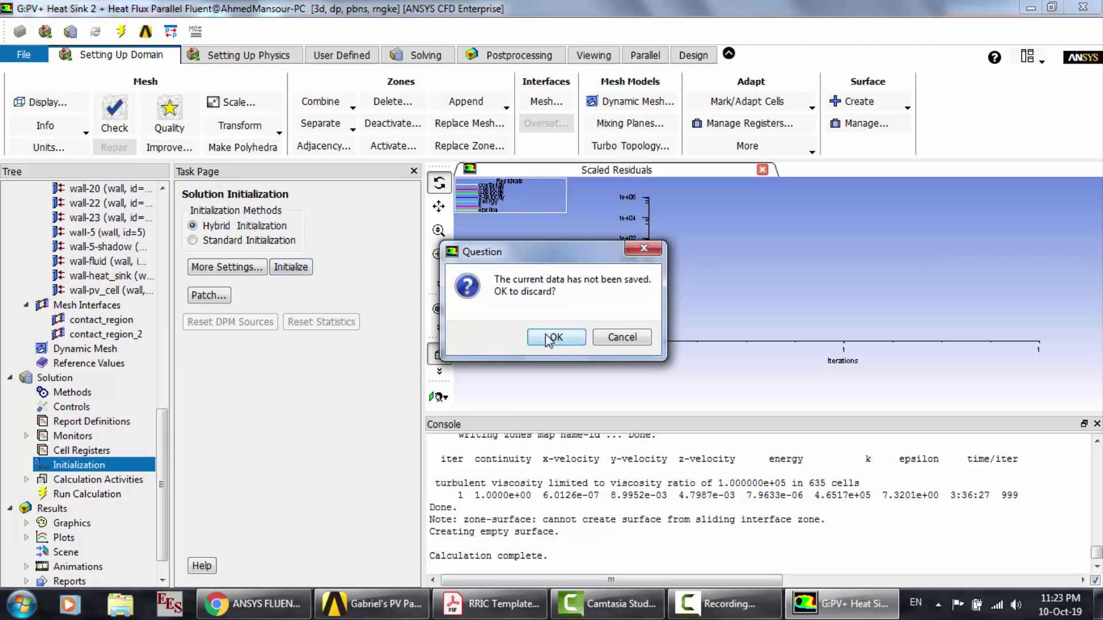
{"action": "left_click", "coordinate": [543, 333]}
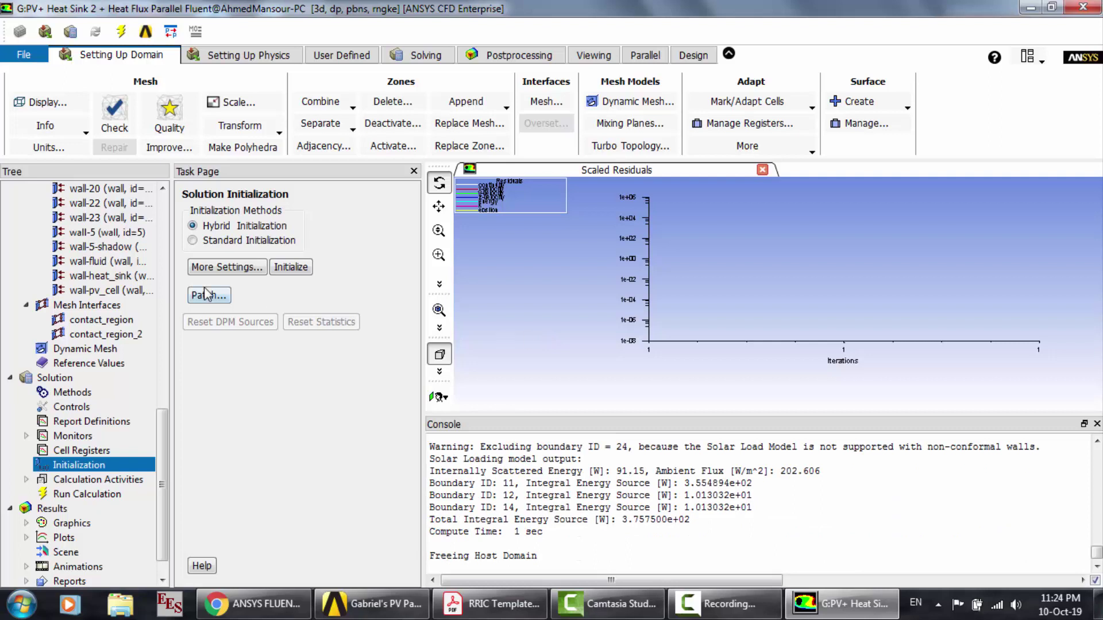
Step: Exclude the wall-19 boundary from solar ray tracing and set its radiation BC type to semi-transparent
{"action": "left_click", "coordinate": [109, 290]}
{"action": "scroll", "coordinate": [125, 293], "scroll_direction": "up", "scroll_amount": 6}
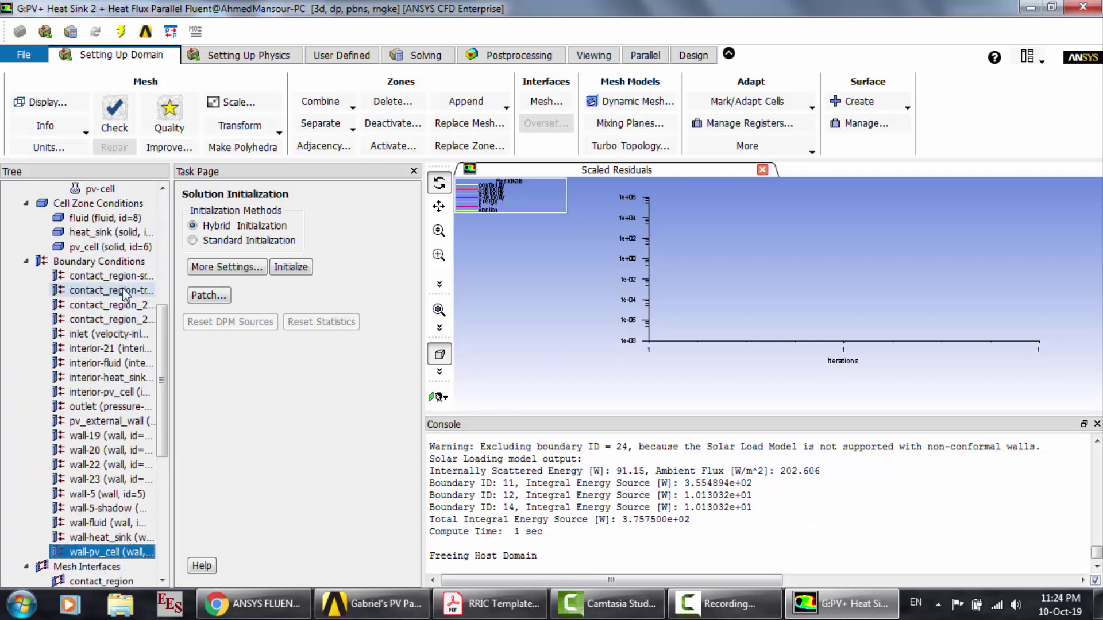
{"action": "scroll", "coordinate": [125, 294], "scroll_direction": "up", "scroll_amount": 1}
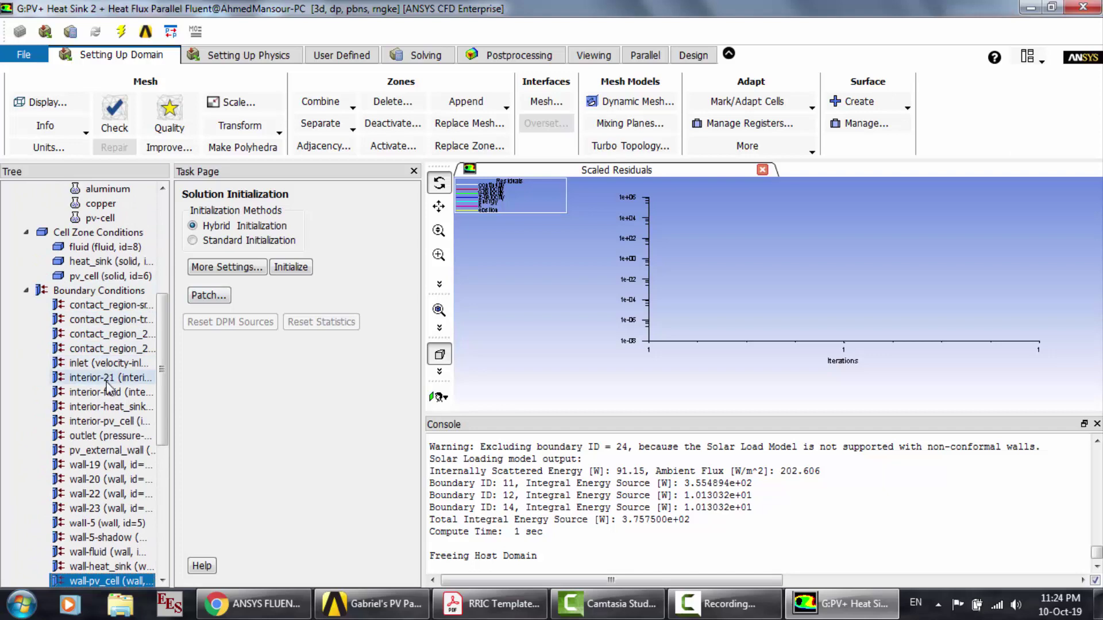
{"action": "double_click", "coordinate": [112, 464]}
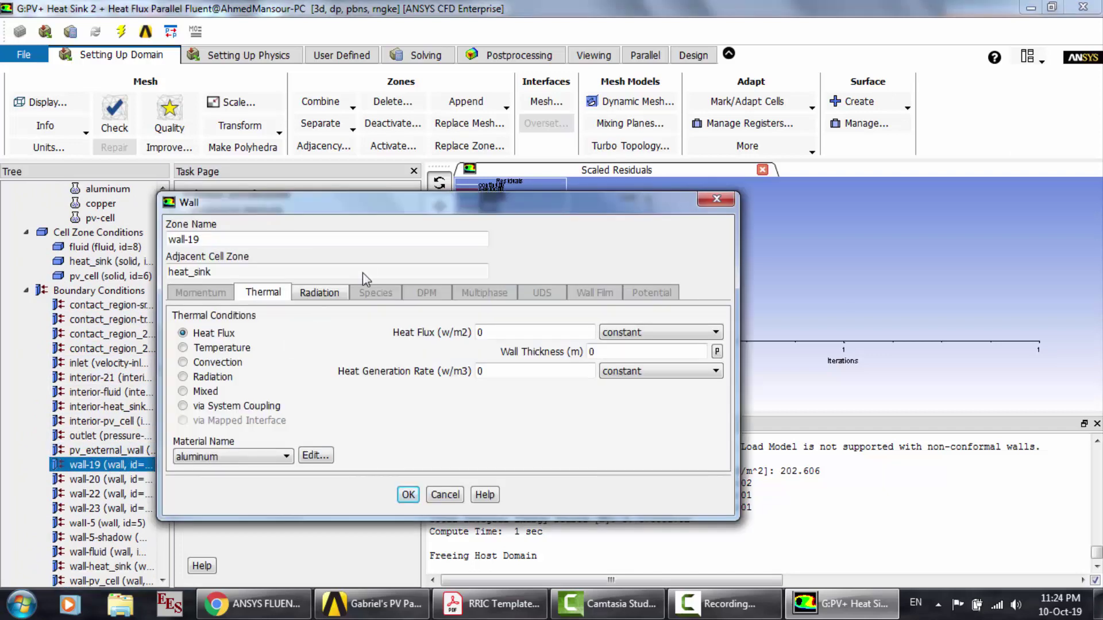
{"action": "left_click", "coordinate": [320, 292]}
{"action": "left_click", "coordinate": [294, 363]}
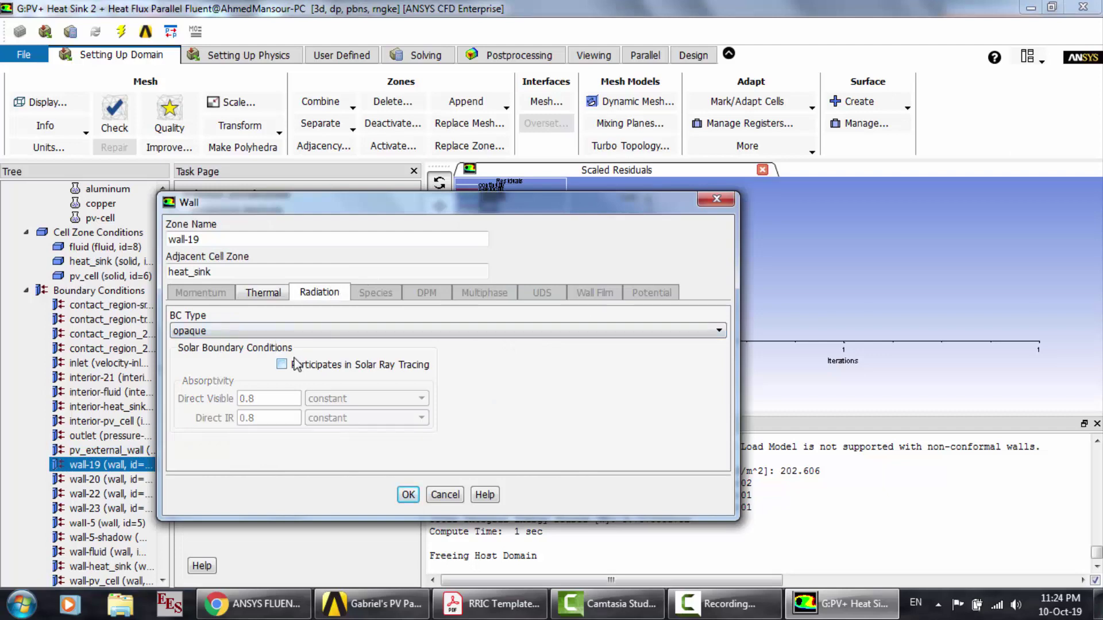
{"action": "left_click", "coordinate": [308, 330]}
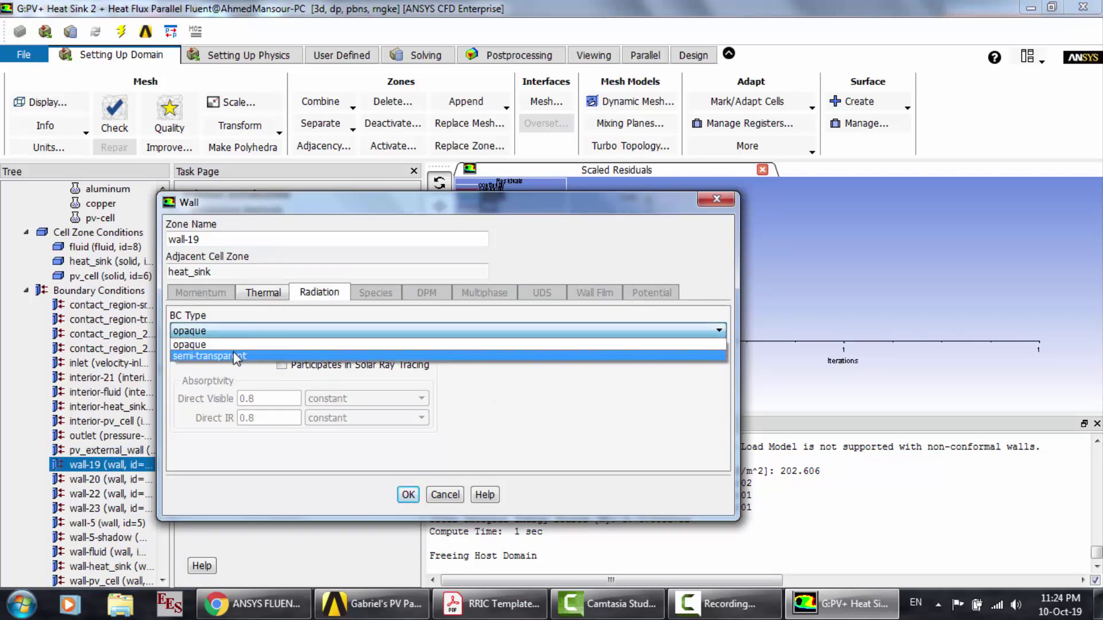
{"action": "left_click", "coordinate": [324, 356]}
{"action": "left_click", "coordinate": [431, 495]}
Step: Exclude the wall-20 boundary from solar ray tracing and set its radiation BC type to semi-transparent
{"action": "left_click", "coordinate": [94, 479]}
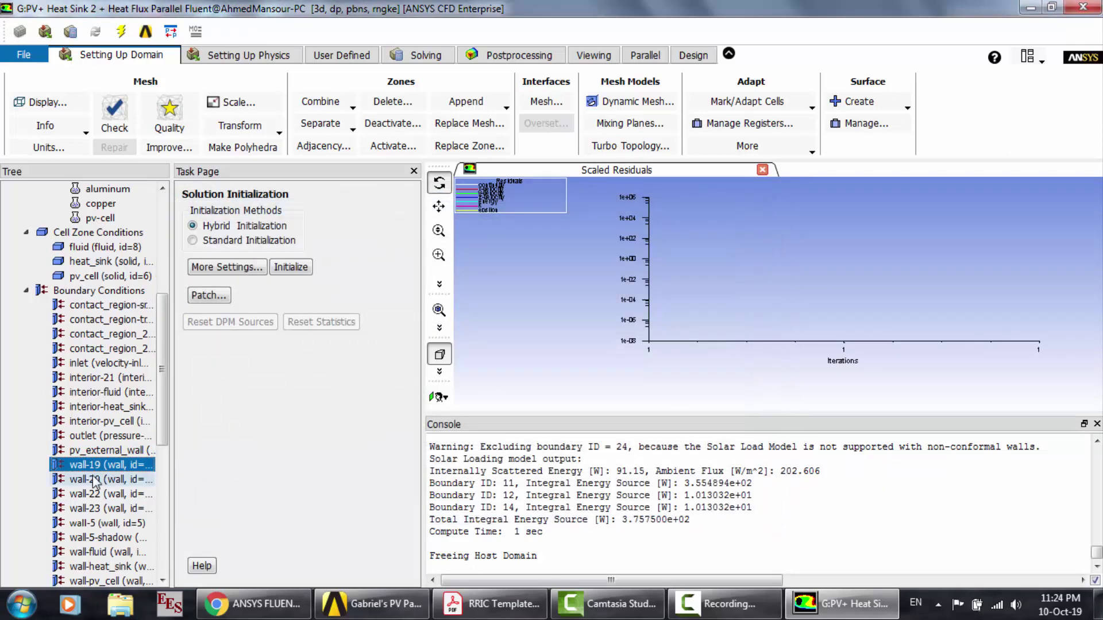
{"action": "double_click", "coordinate": [94, 479]}
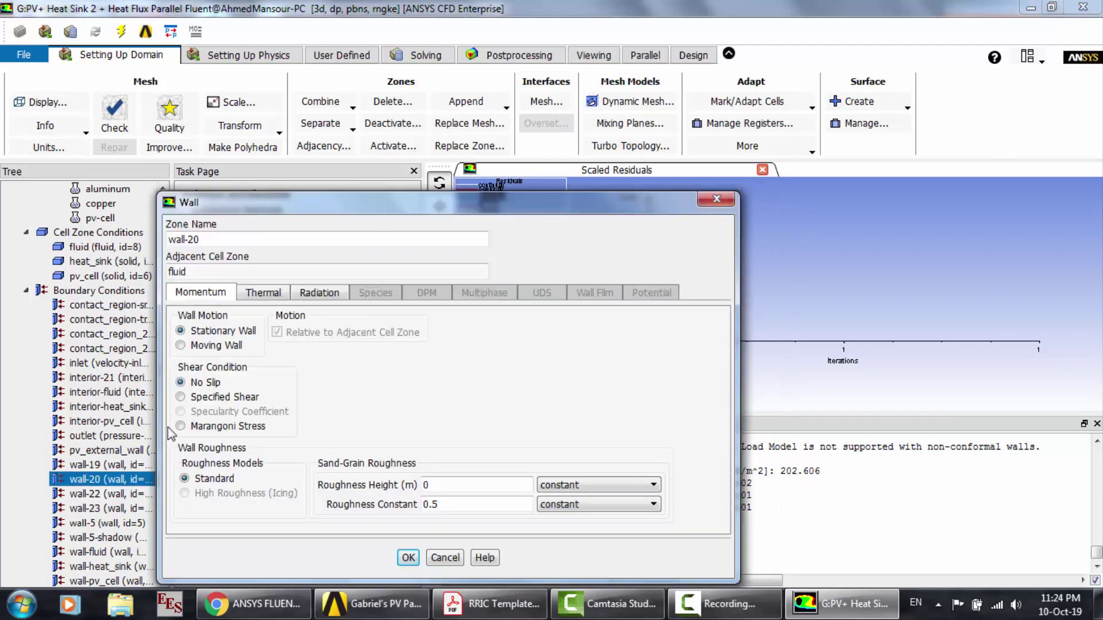
{"action": "left_click", "coordinate": [314, 294]}
{"action": "left_click", "coordinate": [301, 367]}
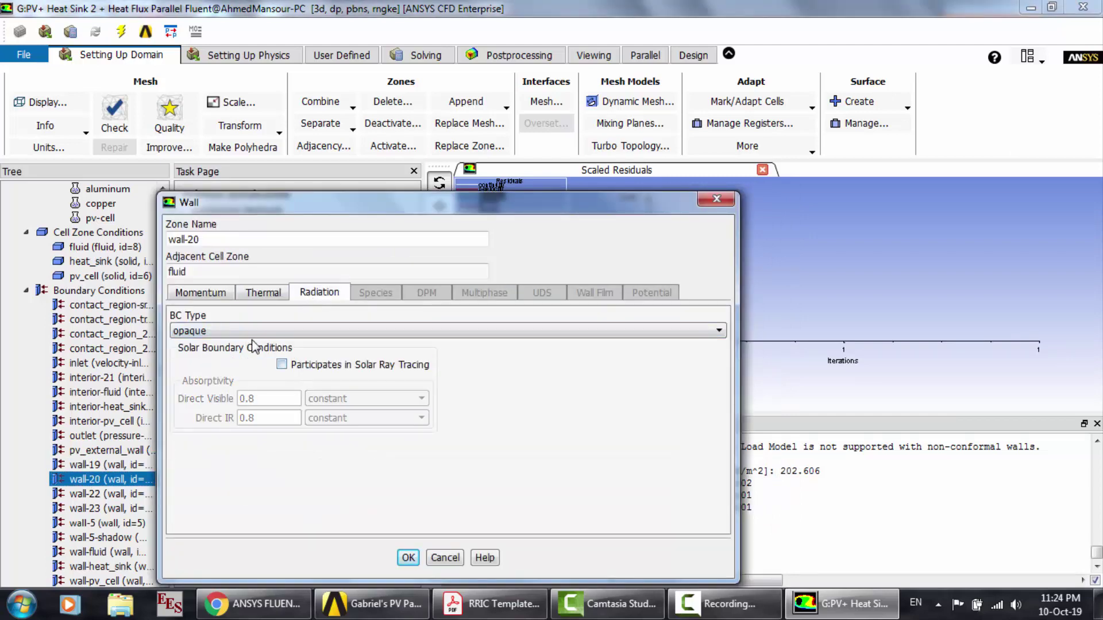
{"action": "left_click", "coordinate": [198, 331]}
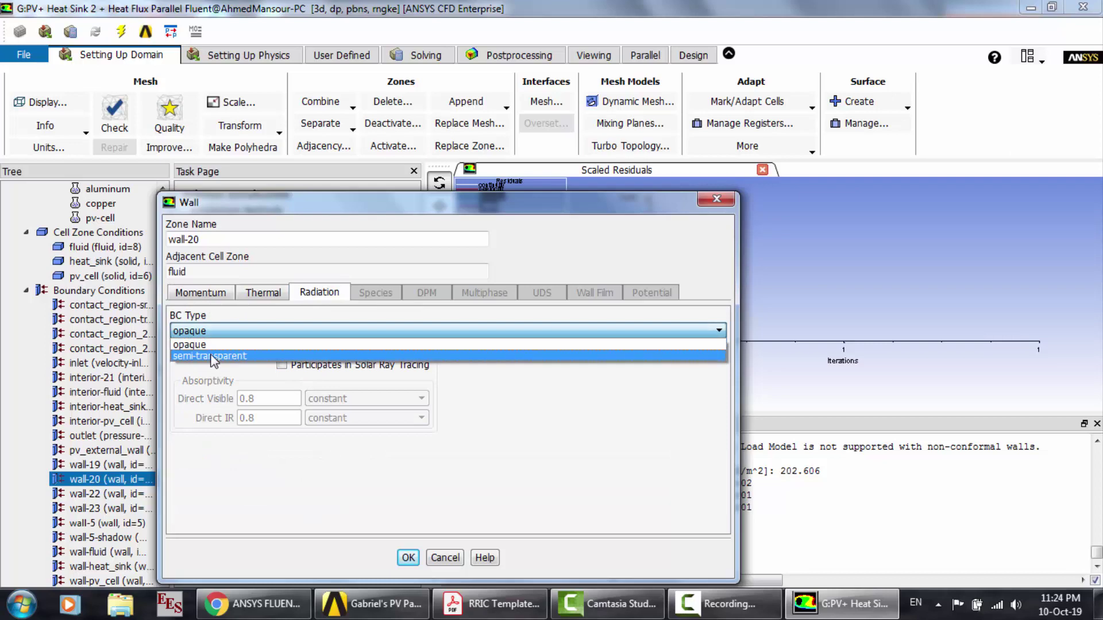
{"action": "left_click", "coordinate": [207, 356]}
{"action": "left_click", "coordinate": [431, 557]}
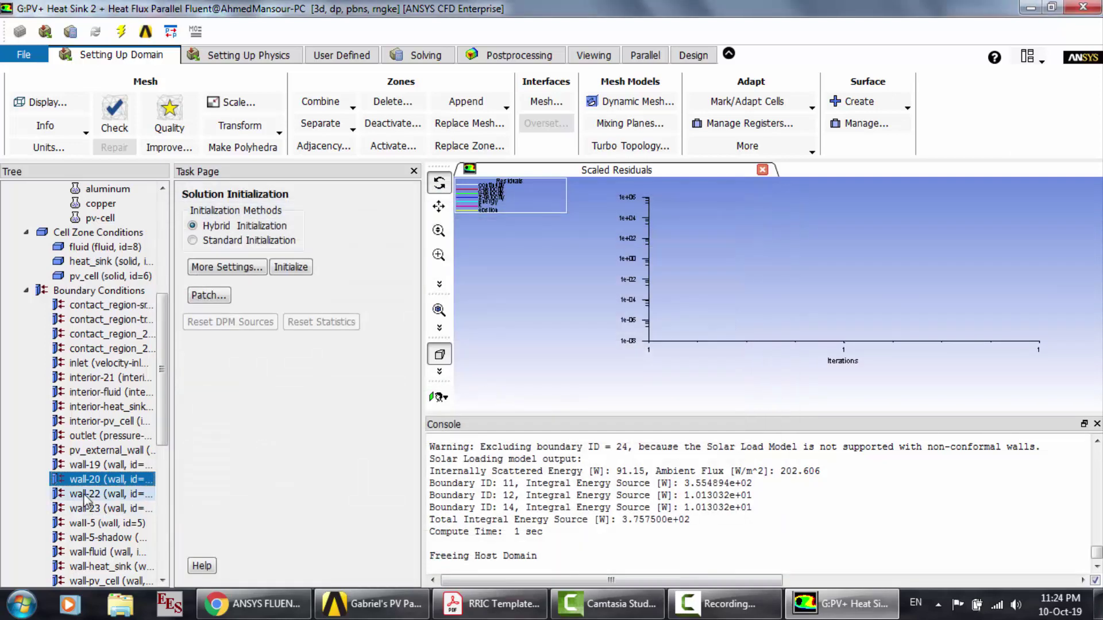
Step: Set the radiation BC type of the wall-22 boundary to semi-transparent, without participation in solar ray tracing
{"action": "double_click", "coordinate": [84, 494]}
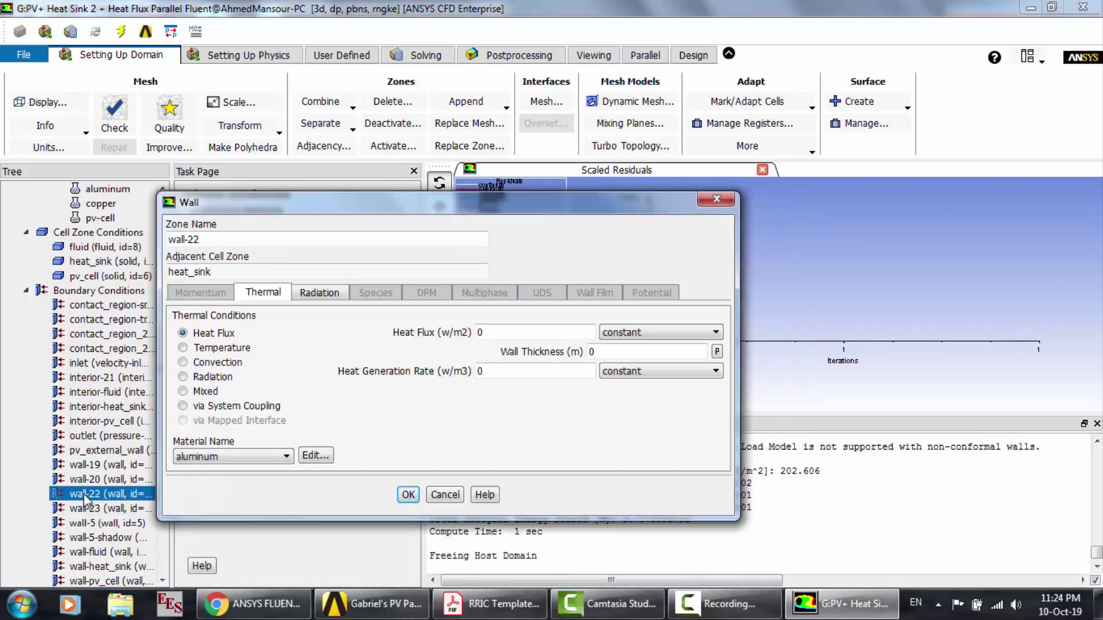
{"action": "left_click", "coordinate": [319, 294]}
{"action": "left_click", "coordinate": [299, 333]}
{"action": "left_click", "coordinate": [305, 357]}
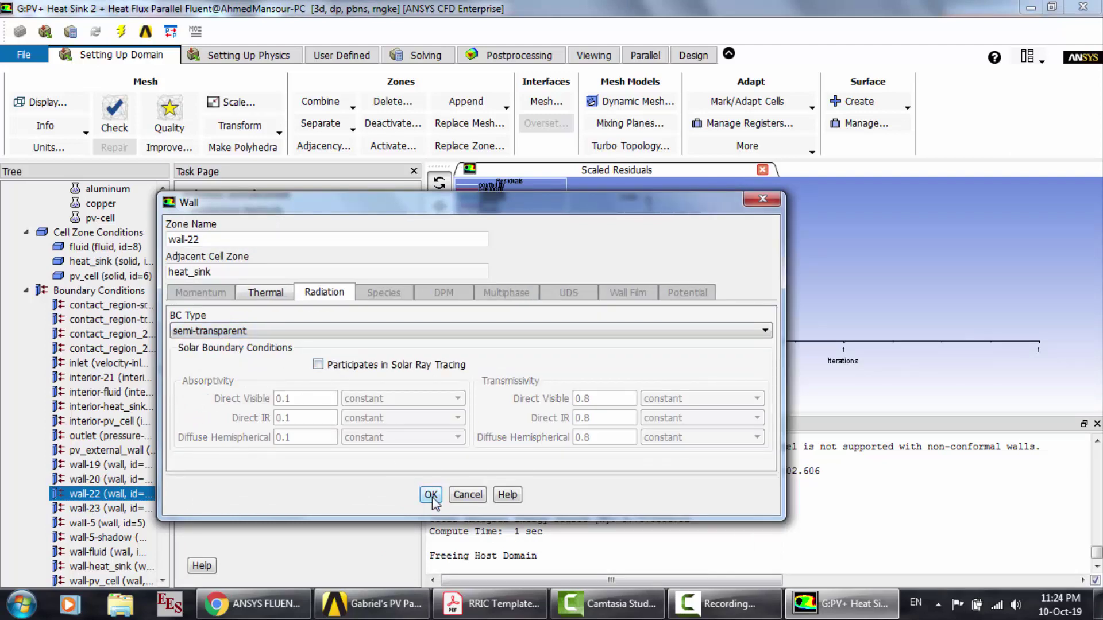
{"action": "left_click", "coordinate": [430, 495]}
Step: Set the radiation BC type of the wall-23 boundary to semi-transparent and turn off its participation in solar ray tracing
{"action": "double_click", "coordinate": [143, 510]}
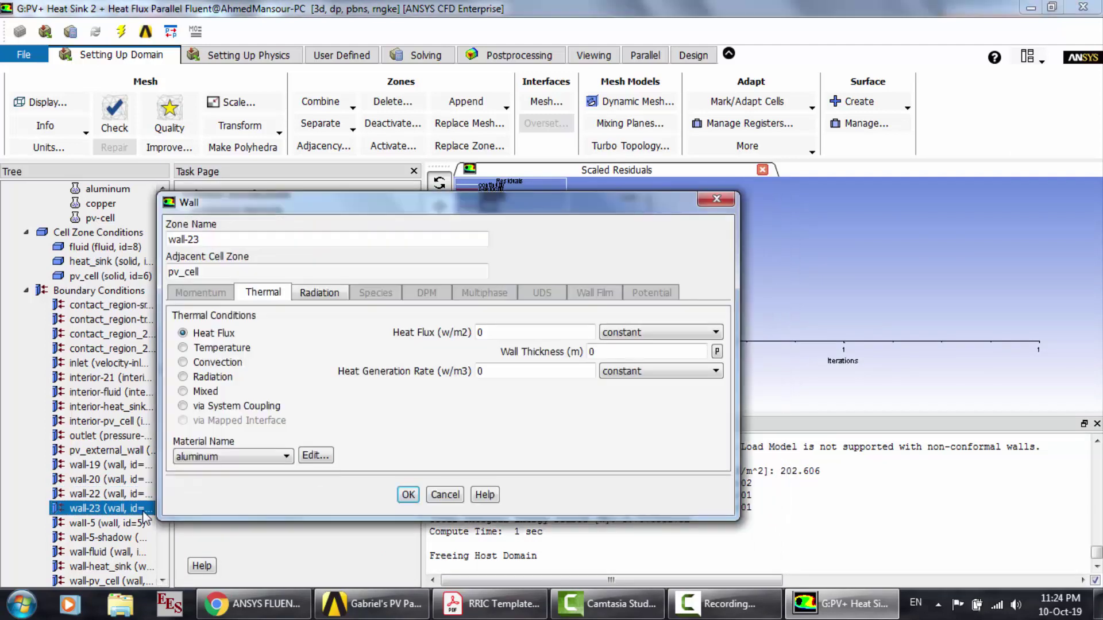
{"action": "left_click", "coordinate": [325, 293]}
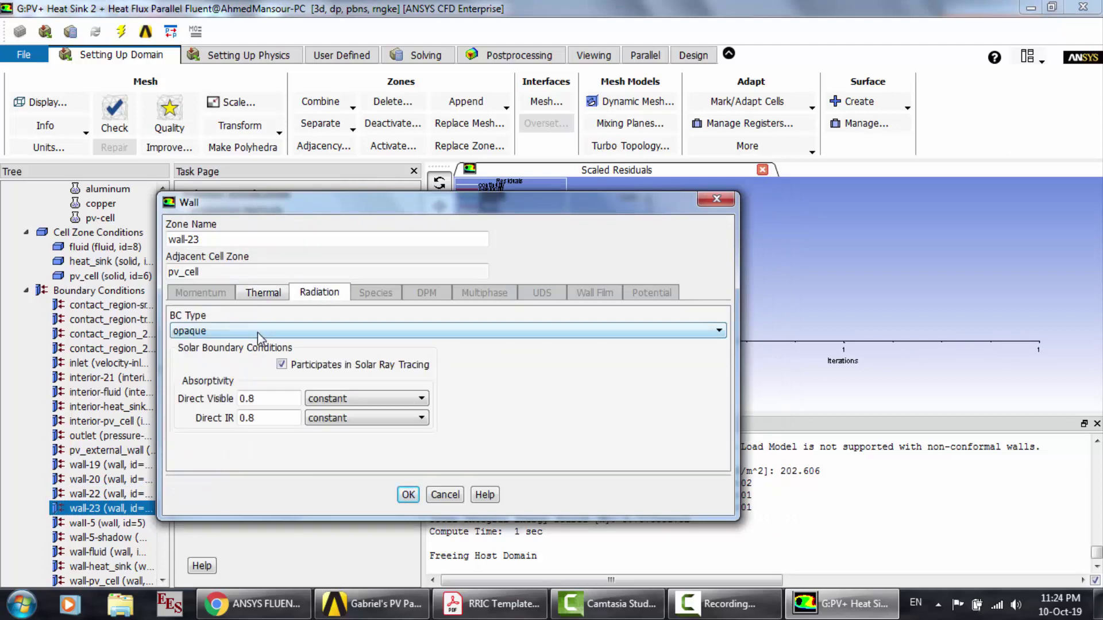
{"action": "left_click", "coordinate": [258, 332]}
{"action": "left_click", "coordinate": [241, 357]}
{"action": "left_click", "coordinate": [318, 364]}
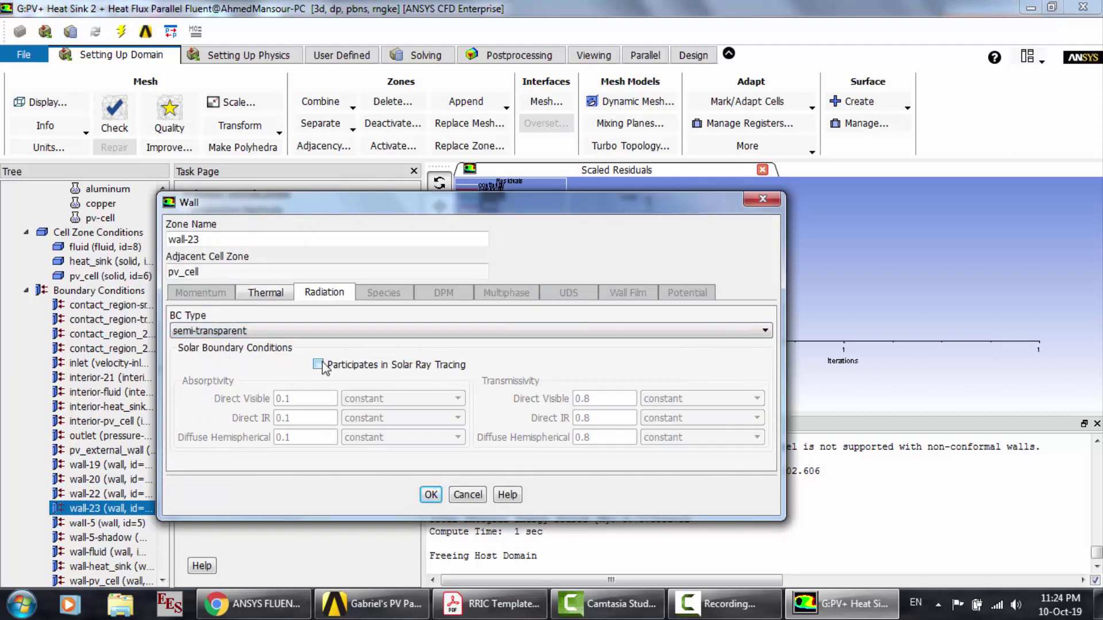
{"action": "left_click", "coordinate": [430, 496]}
Step: Set the radiation BC type of the wall-5 boundary to semi-transparent and review its thermal conditions
{"action": "double_click", "coordinate": [123, 523]}
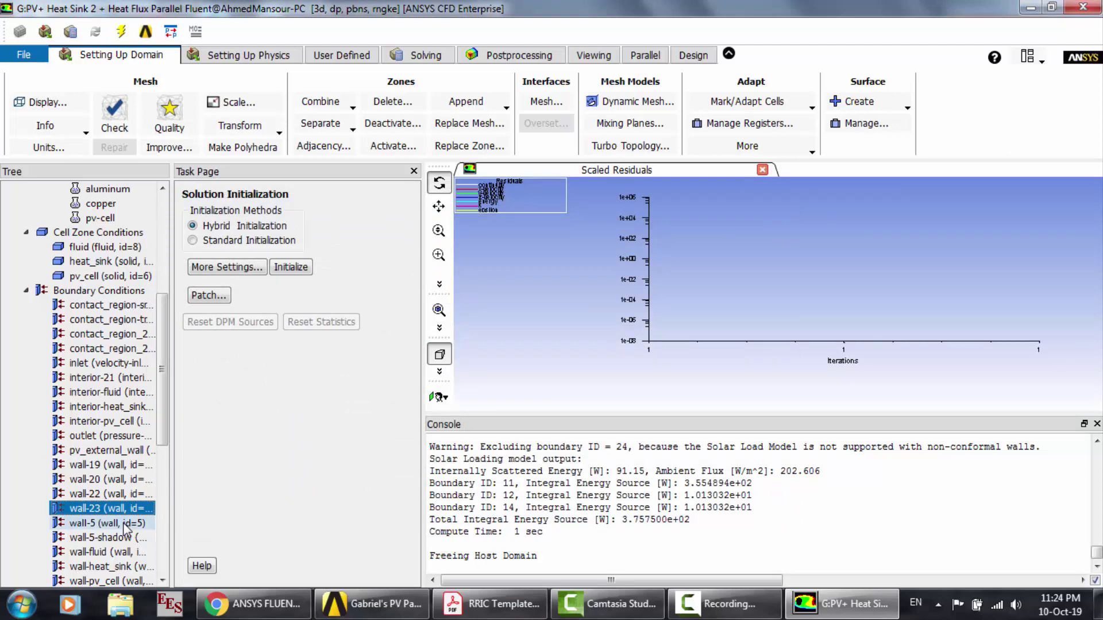
{"action": "left_click", "coordinate": [316, 327]}
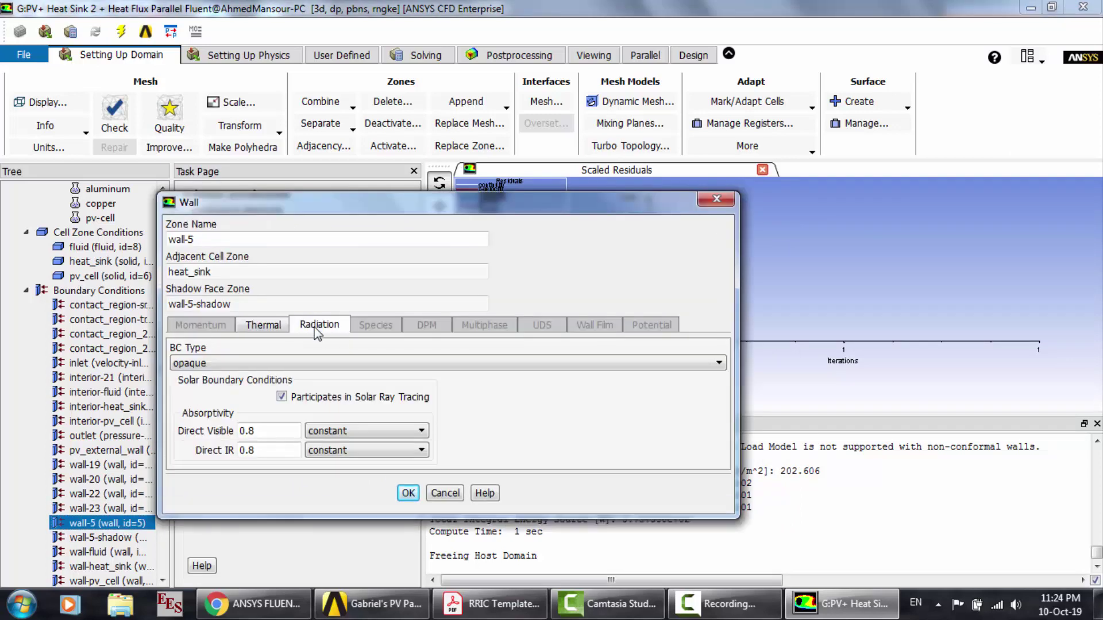
{"action": "left_click", "coordinate": [236, 363]}
{"action": "left_click", "coordinate": [235, 388]}
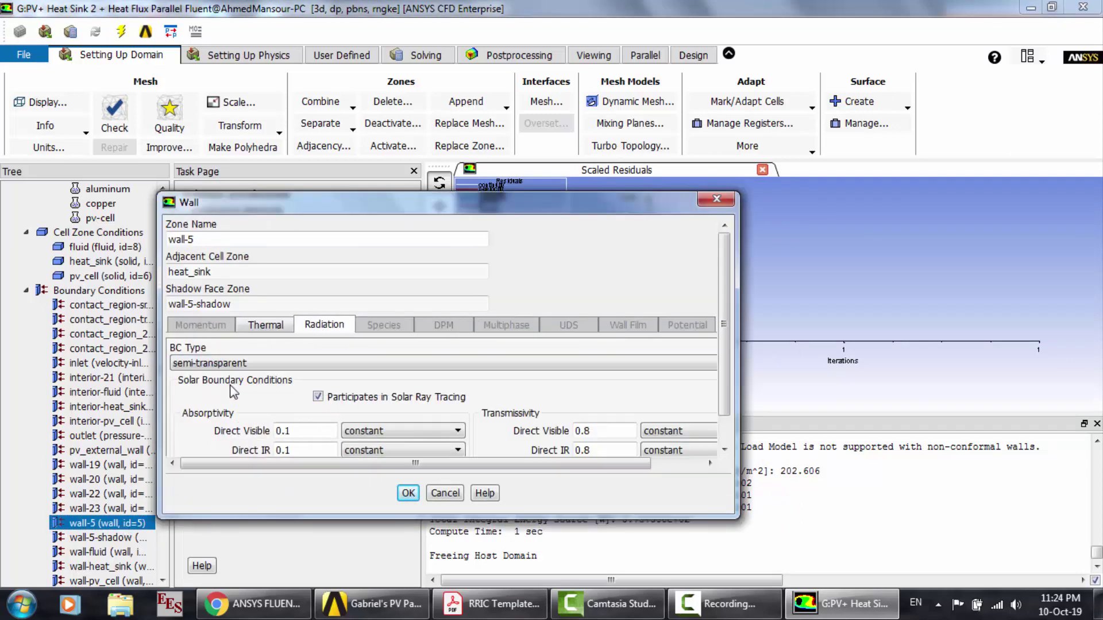
{"action": "left_click", "coordinate": [265, 325]}
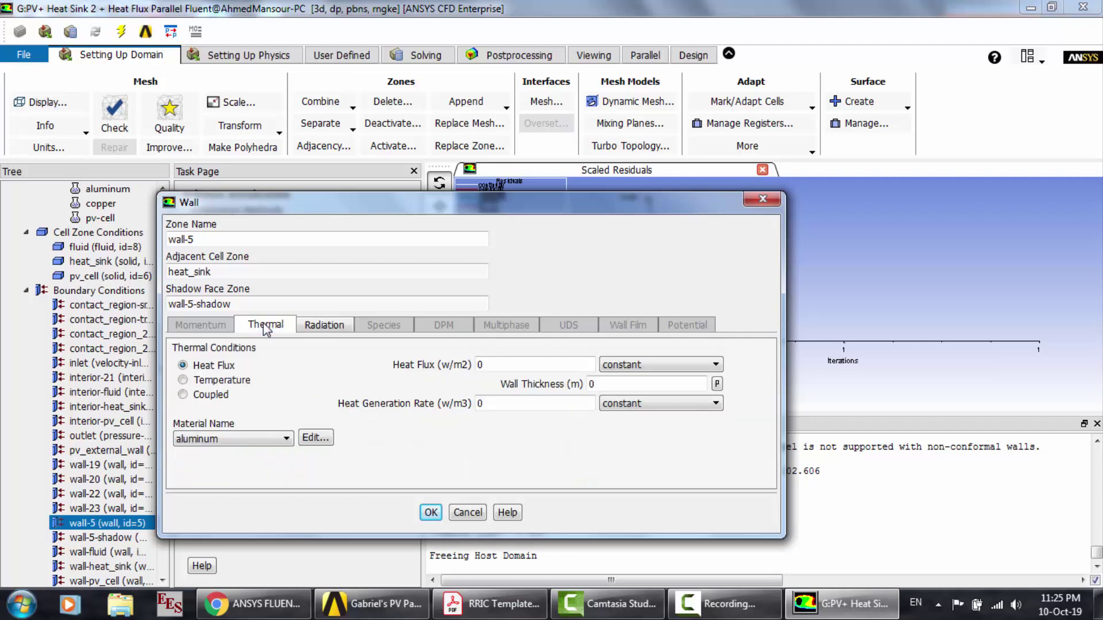
{"action": "left_click", "coordinate": [428, 513]}
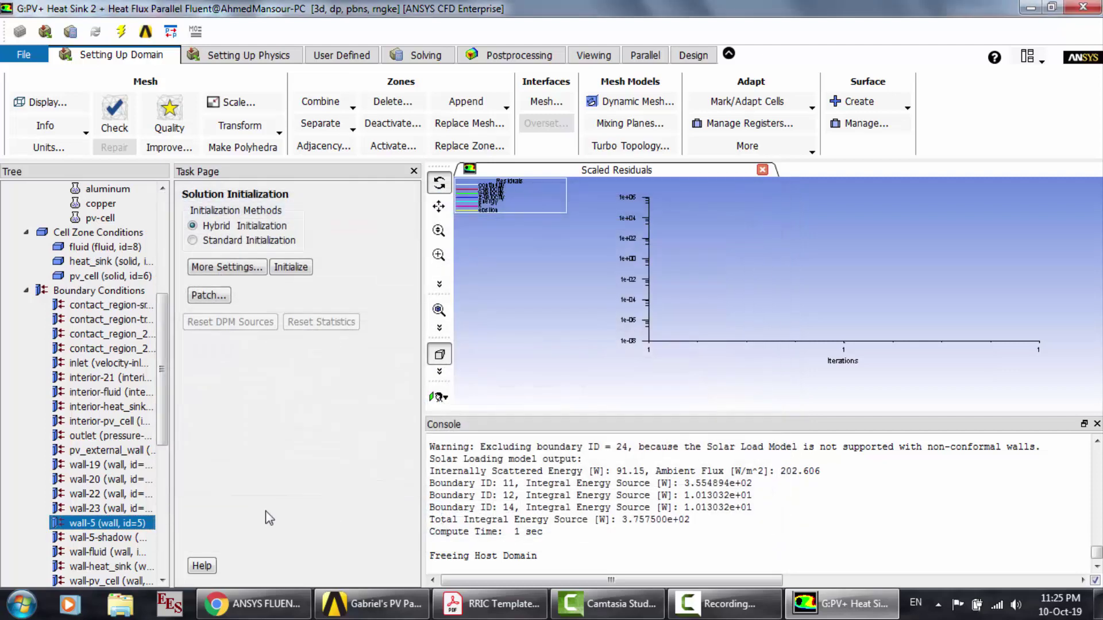
Step: Check the thermal and radiation settings of the wall-5-shadow boundary
{"action": "double_click", "coordinate": [101, 537]}
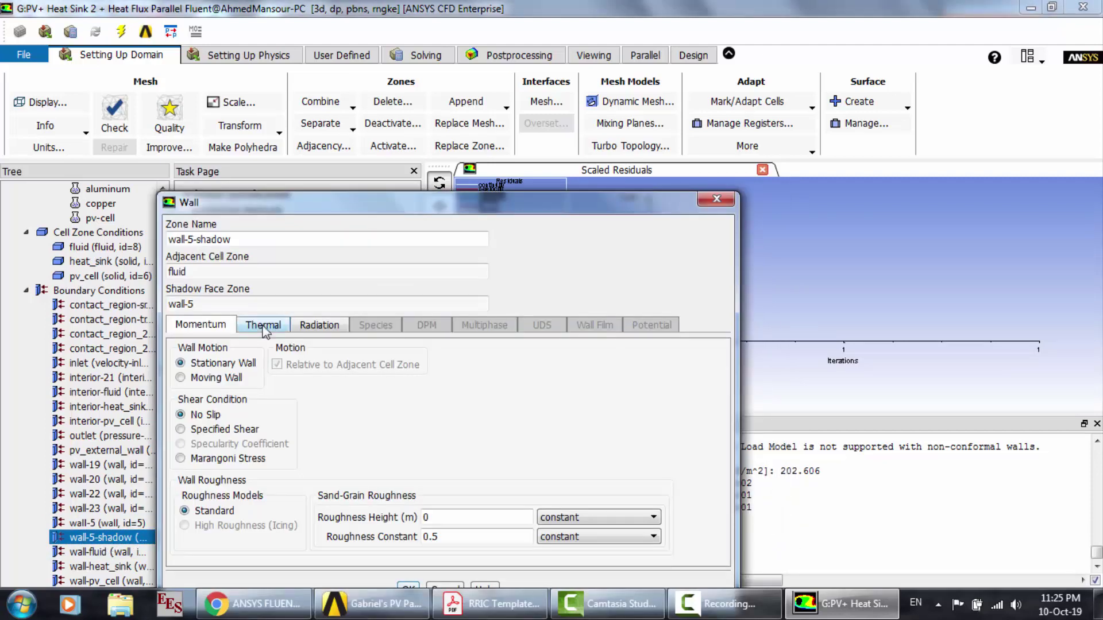
{"action": "left_click", "coordinate": [263, 325]}
{"action": "left_click", "coordinate": [318, 326]}
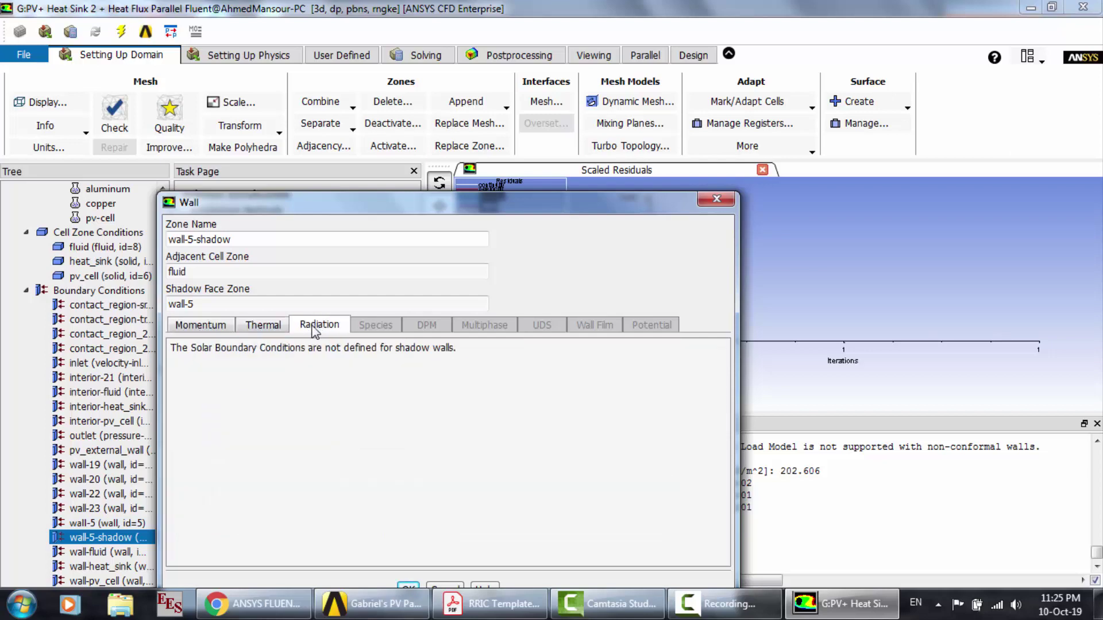
{"action": "left_click", "coordinate": [418, 584]}
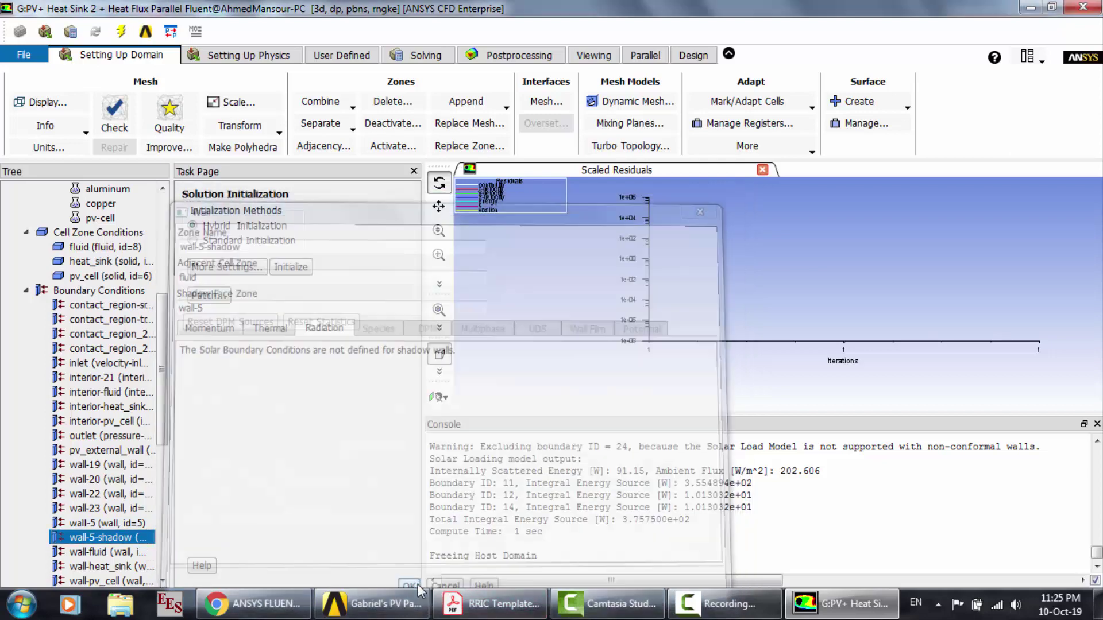
{"action": "scroll", "coordinate": [95, 436], "scroll_direction": "down", "scroll_amount": 3}
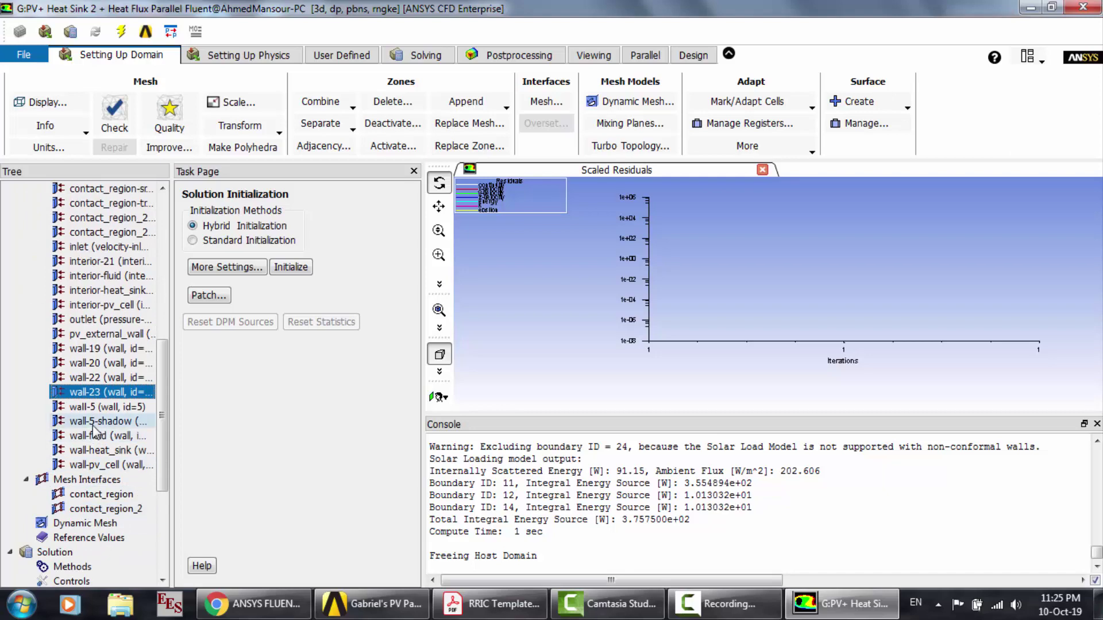
{"action": "double_click", "coordinate": [97, 425]}
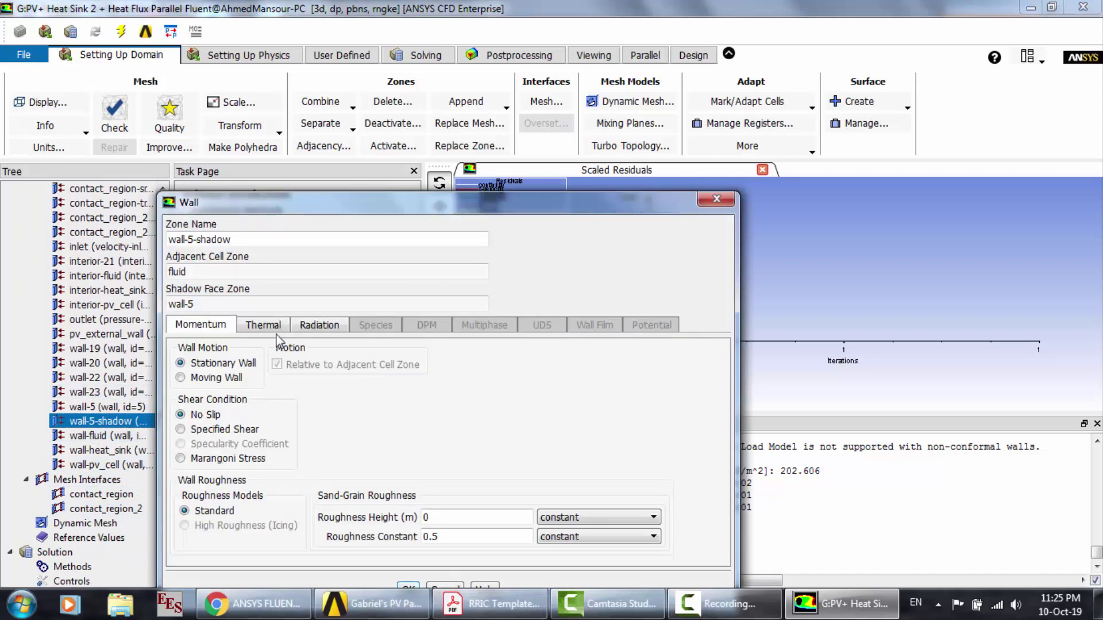
{"action": "left_click", "coordinate": [323, 327]}
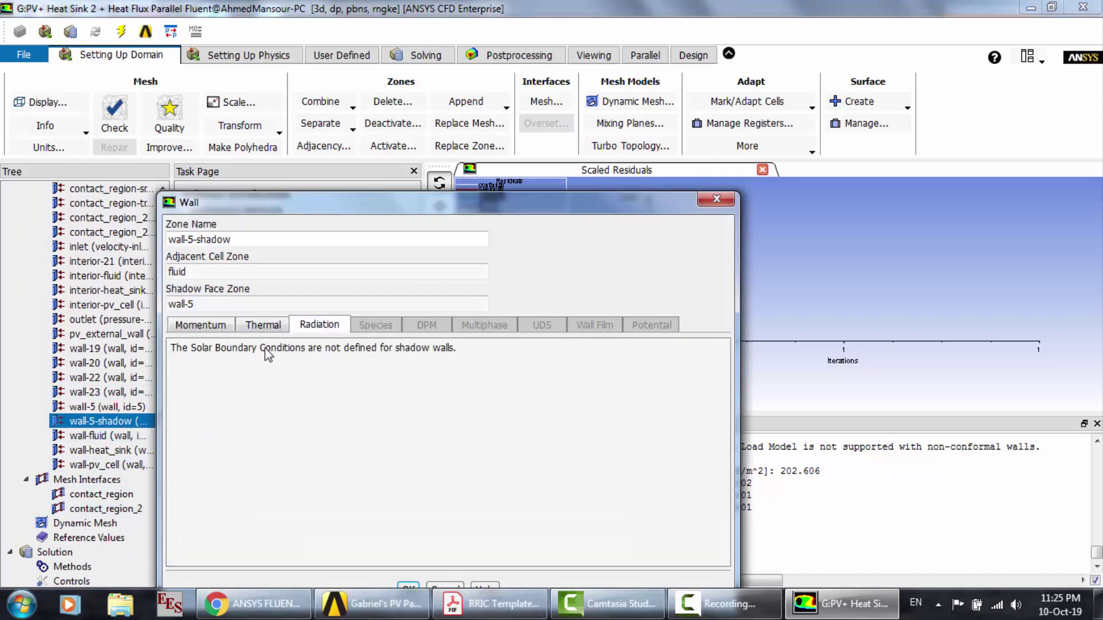
{"action": "left_click", "coordinate": [407, 586]}
Step: Set the radiation BC type of the wall-fluid boundary to semi-transparent and turn off its participation in solar ray tracing
{"action": "left_click", "coordinate": [89, 437]}
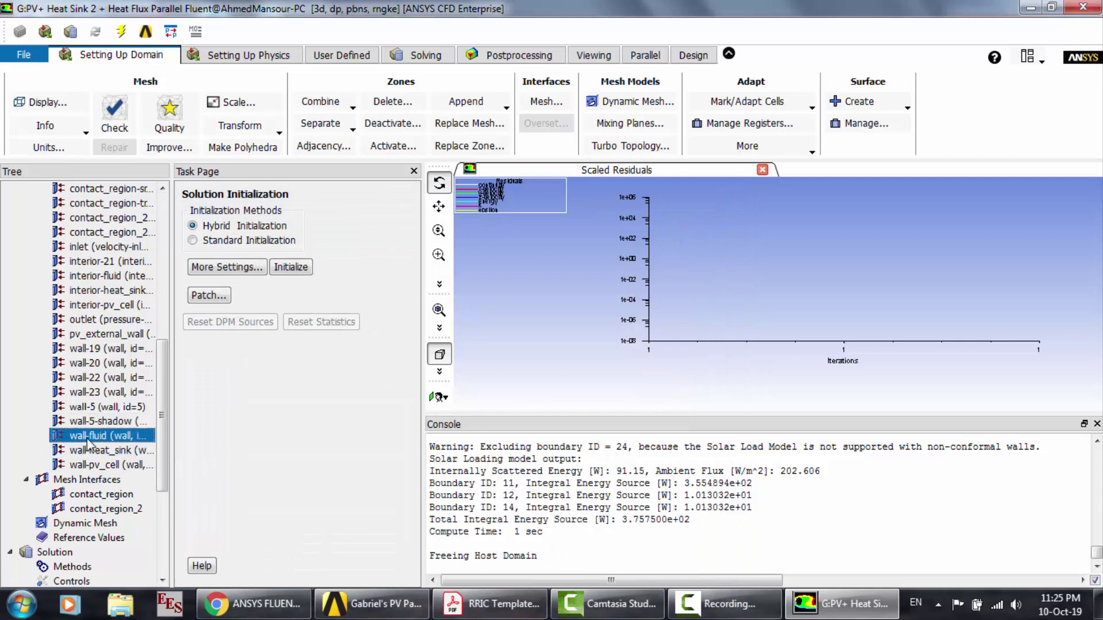
{"action": "double_click", "coordinate": [89, 438]}
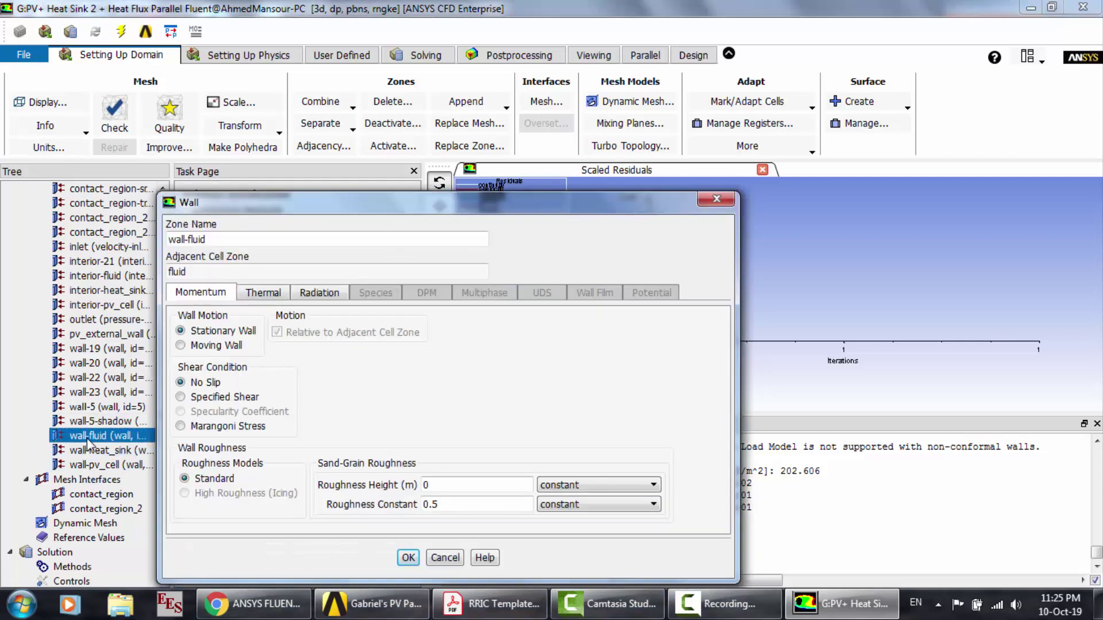
{"action": "left_click", "coordinate": [315, 292]}
{"action": "left_click", "coordinate": [201, 332]}
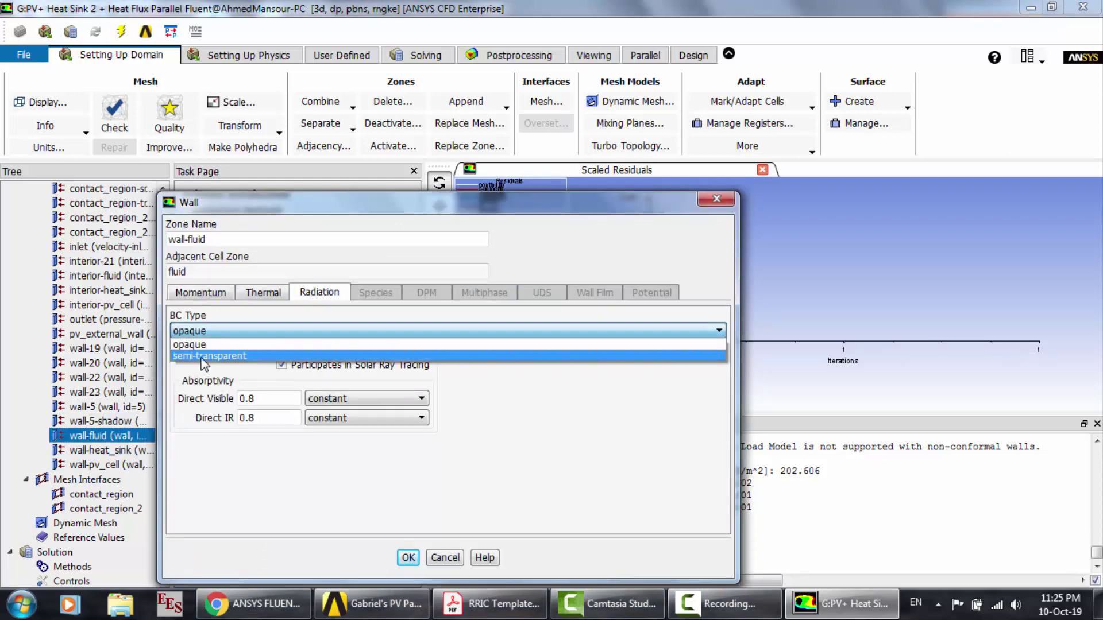
{"action": "left_click", "coordinate": [204, 361]}
{"action": "left_click", "coordinate": [318, 364]}
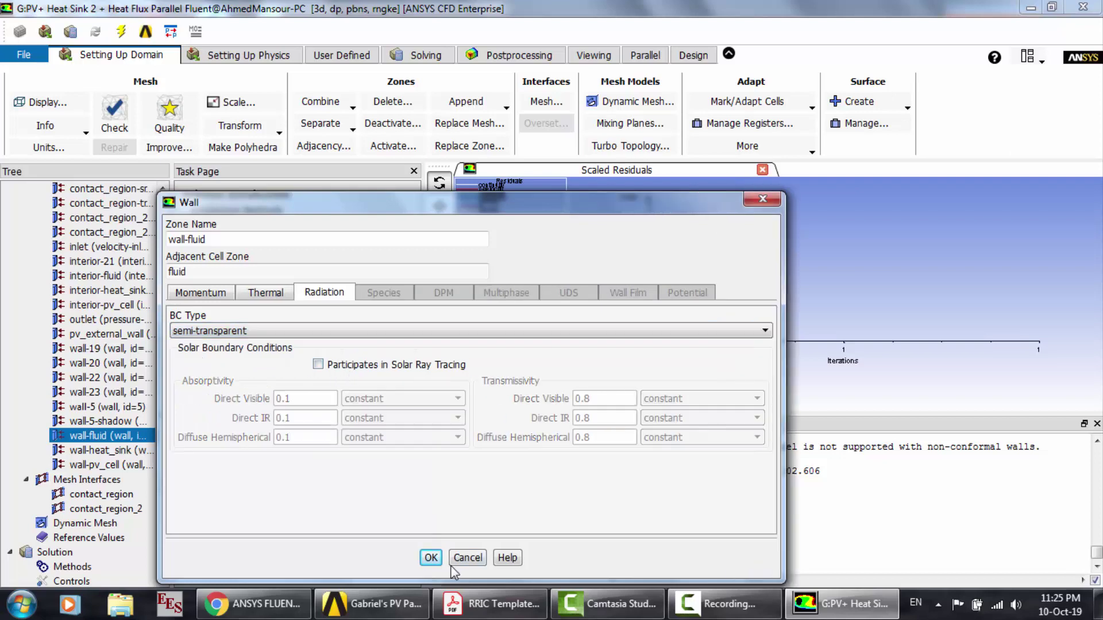
{"action": "left_click", "coordinate": [431, 558]}
Step: Turn off participation in solar ray tracing for the wall-heat_sink boundary and apply the change
{"action": "double_click", "coordinate": [103, 449]}
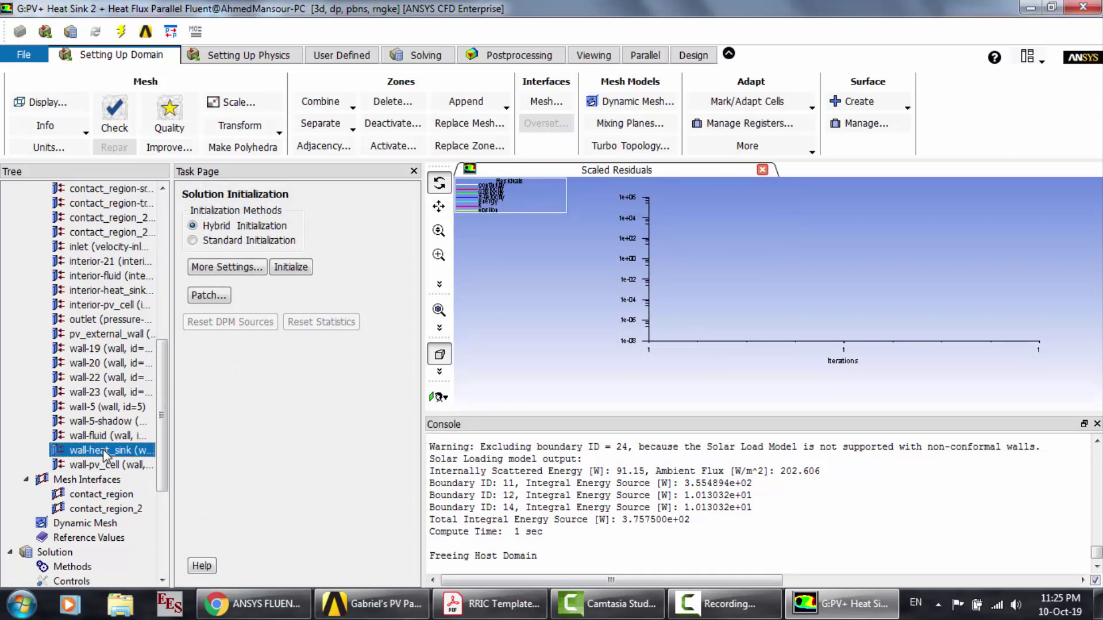
{"action": "left_click", "coordinate": [321, 293]}
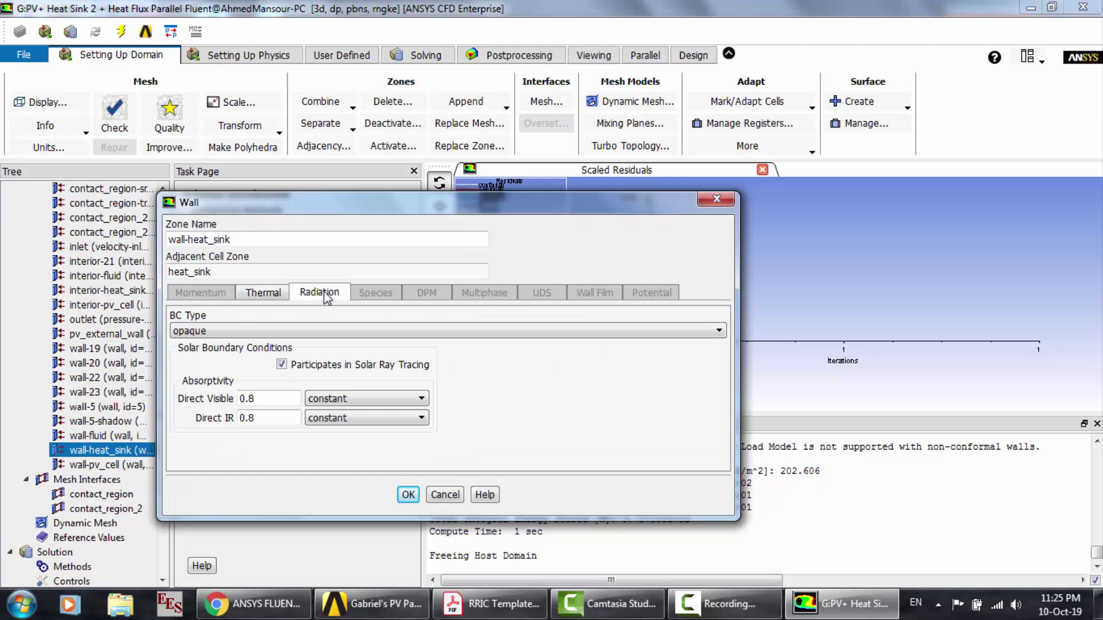
{"action": "left_click", "coordinate": [309, 368]}
{"action": "left_click", "coordinate": [408, 494]}
Step: Turn off participation in solar ray tracing for the semi-transparent wall-pv_cell boundary and apply the change
{"action": "left_click", "coordinate": [87, 464]}
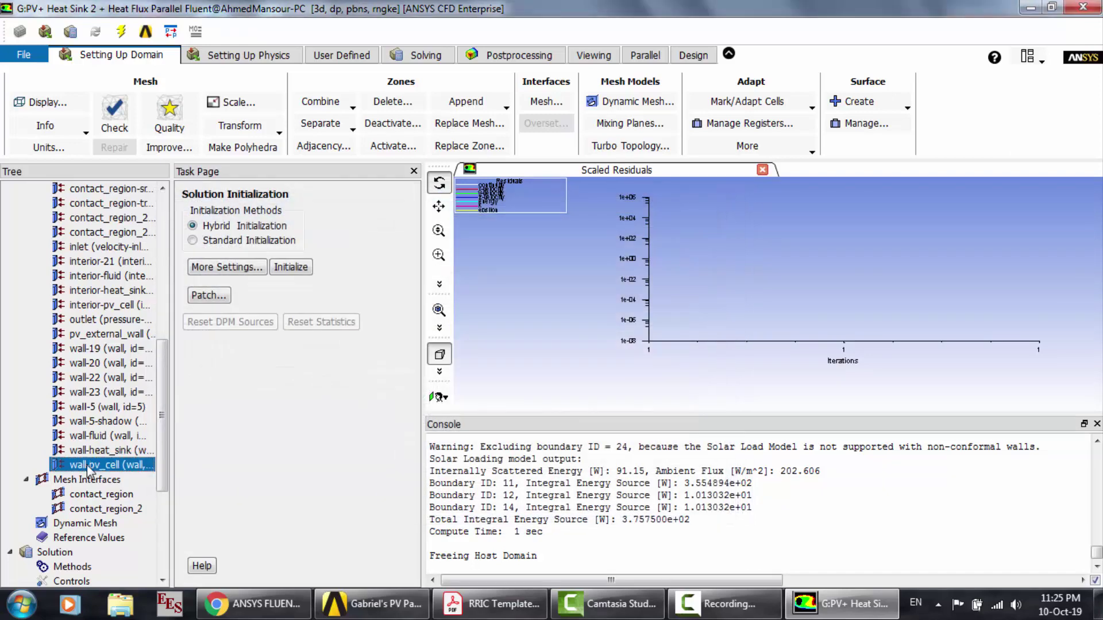
{"action": "double_click", "coordinate": [87, 464]}
{"action": "left_click", "coordinate": [325, 293]}
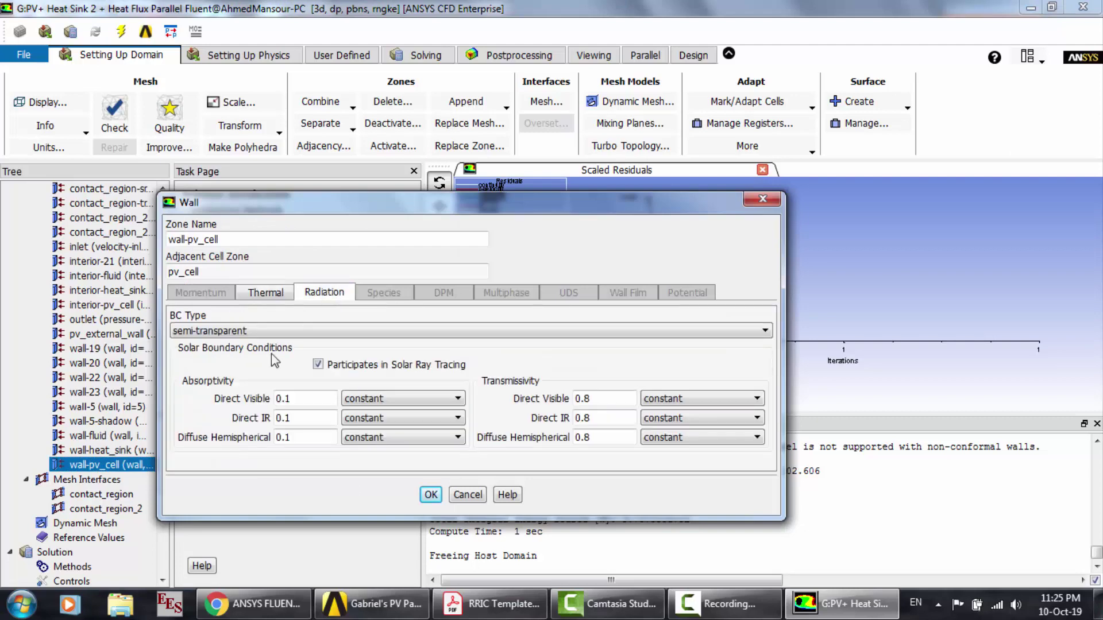
{"action": "left_click", "coordinate": [329, 367]}
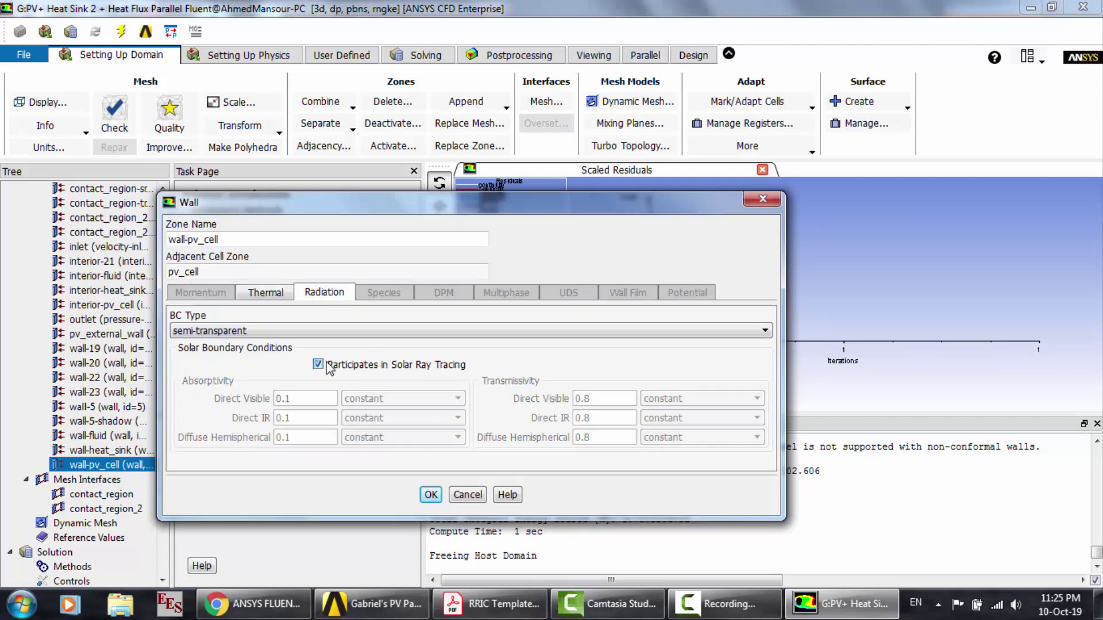
{"action": "left_click", "coordinate": [431, 495]}
Step: Reinitialize the solution with hybrid initialization, discarding the unsaved data, and start the 1000-iteration calculation
{"action": "left_click", "coordinate": [105, 496]}
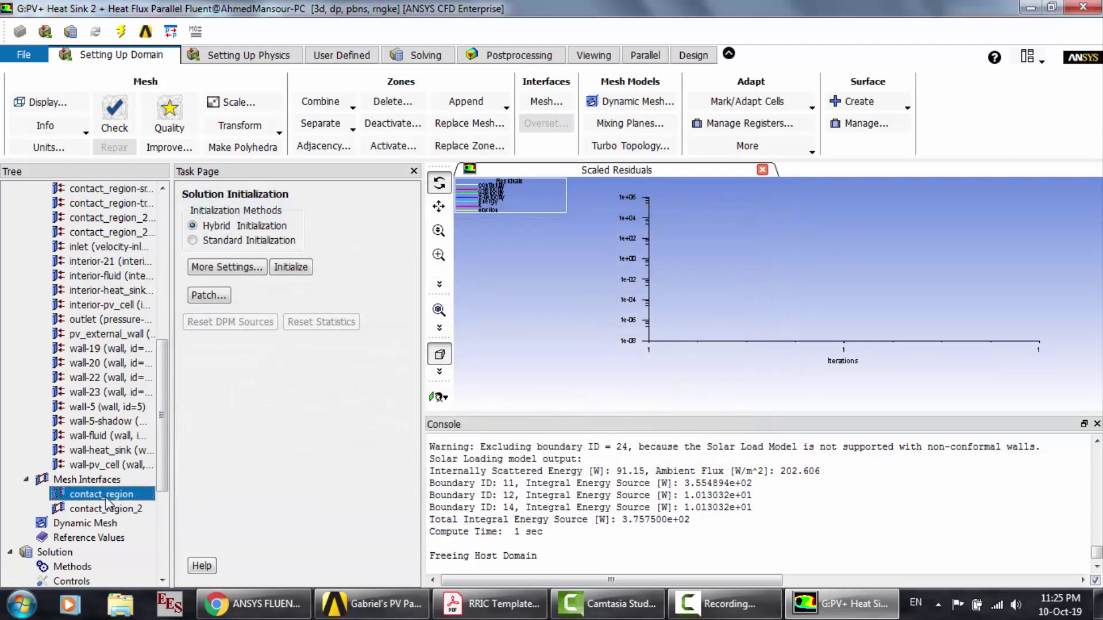
{"action": "scroll", "coordinate": [106, 506], "scroll_direction": "down", "scroll_amount": 4}
{"action": "left_click", "coordinate": [89, 465]}
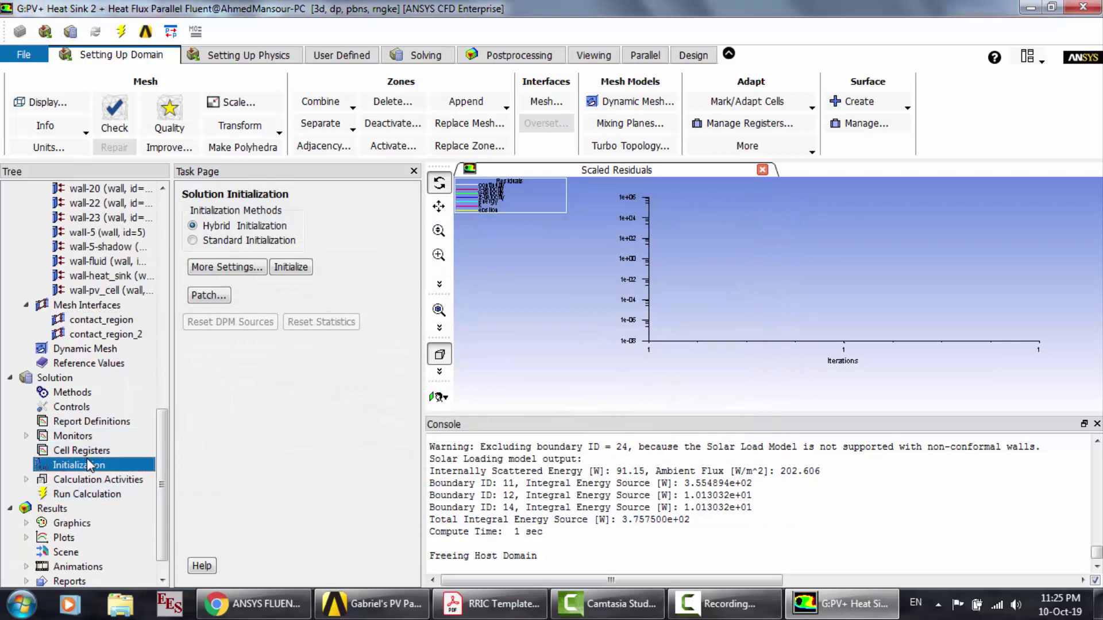
{"action": "left_click", "coordinate": [290, 267]}
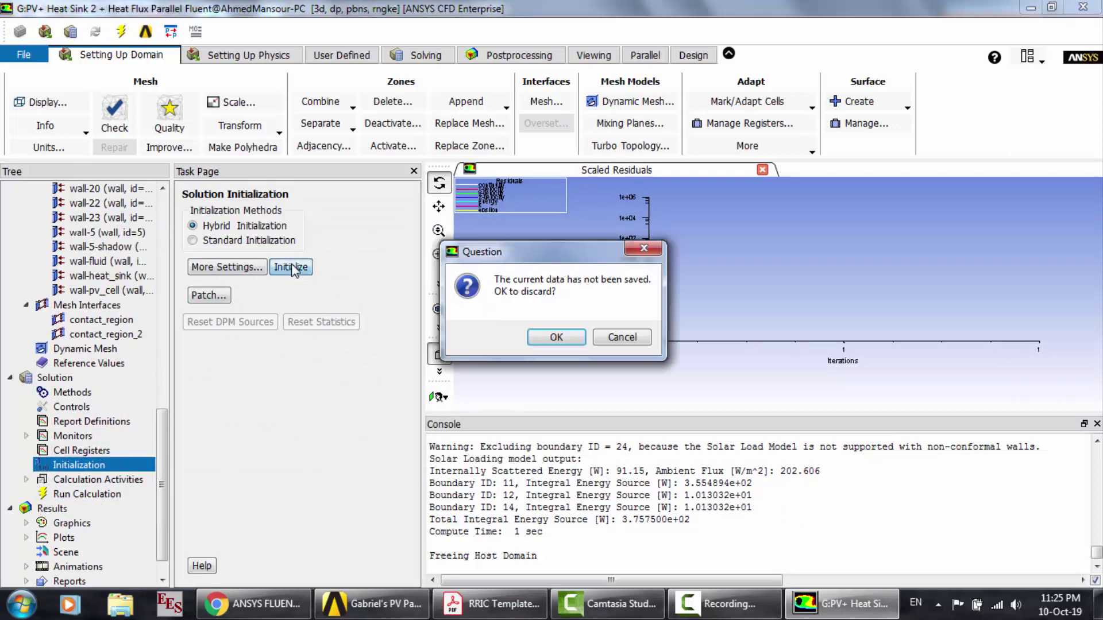
{"action": "left_click", "coordinate": [556, 337]}
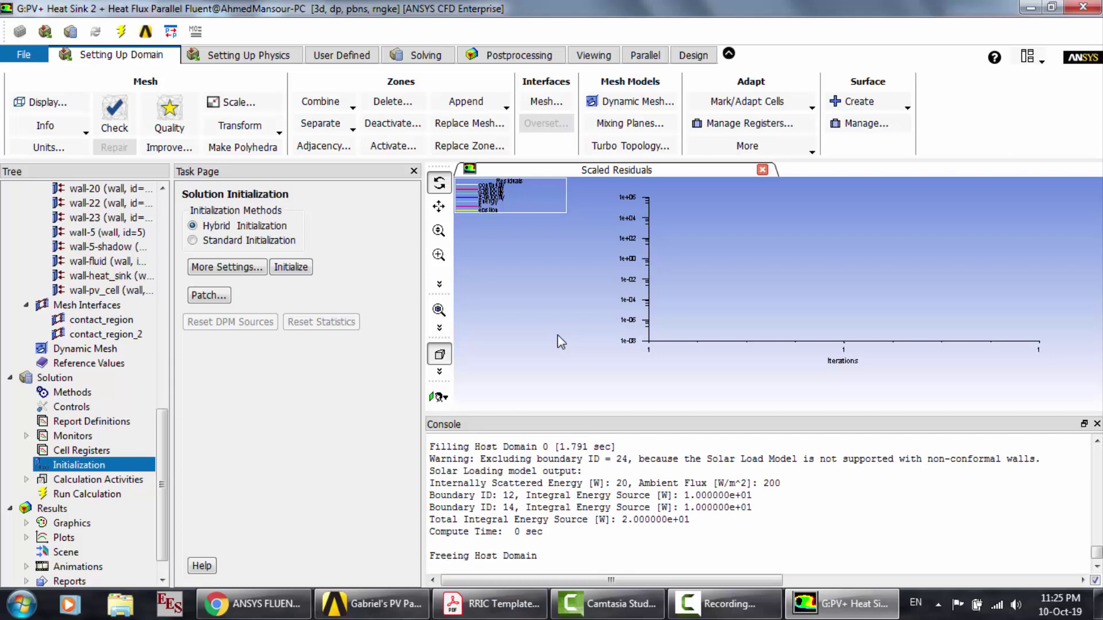
{"action": "left_click", "coordinate": [116, 492]}
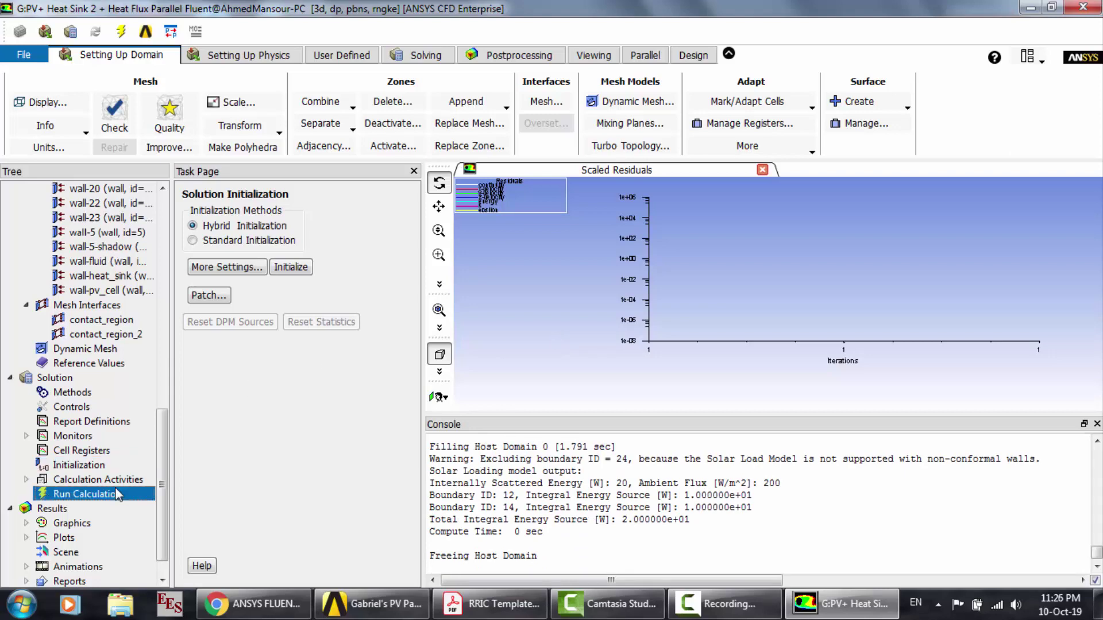
{"action": "left_click", "coordinate": [223, 369]}
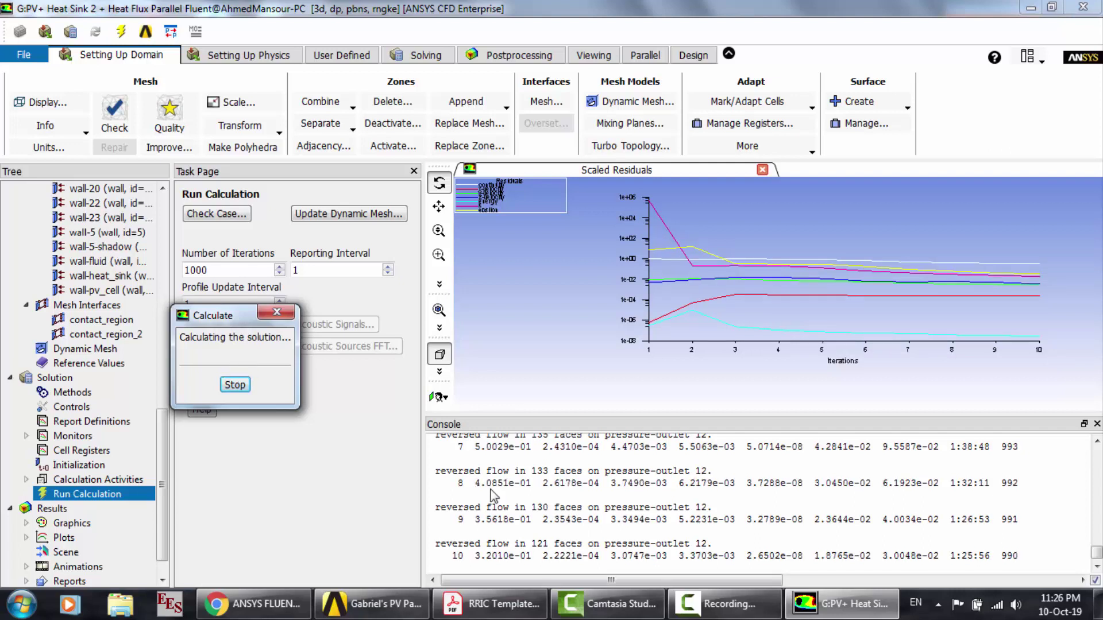
Step: Switch to Workbench and launch the Setup of the PV+ Heat Sink 2 + Heat Flux 1 m/s system in Fluent with serial processing
{"action": "mouse_move", "coordinate": [400, 615]}
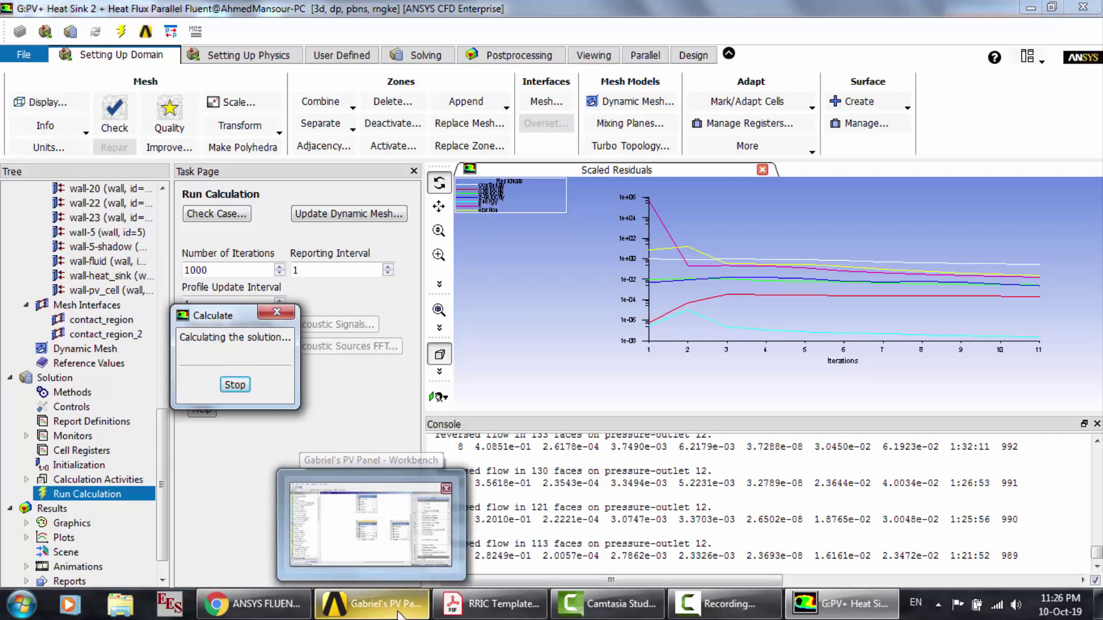
{"action": "mouse_move", "coordinate": [1099, 603]}
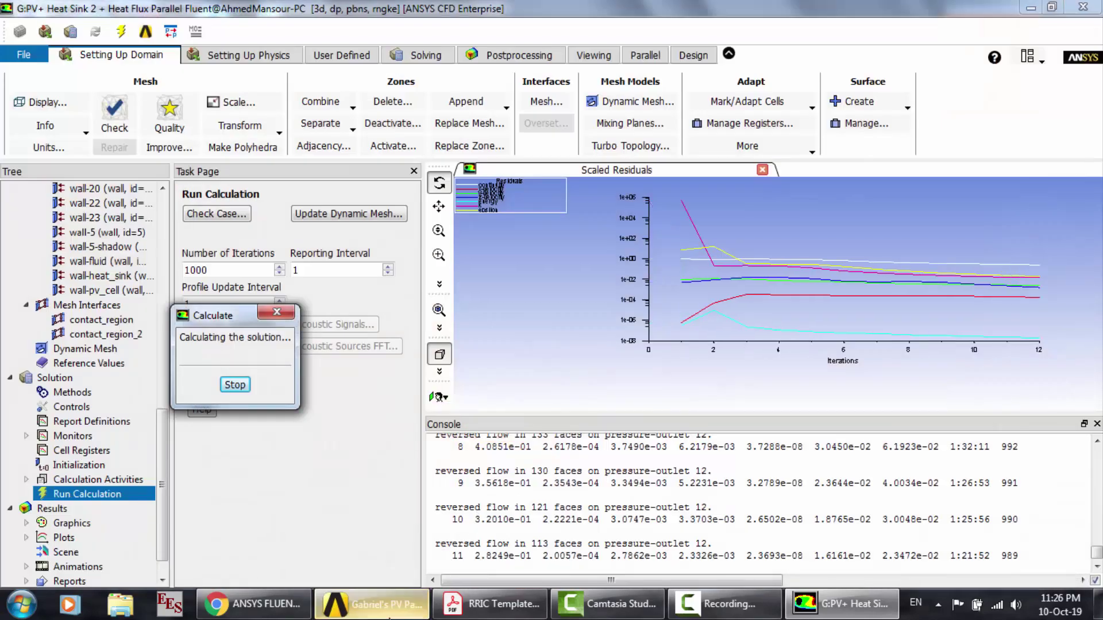
{"action": "left_click", "coordinate": [373, 603]}
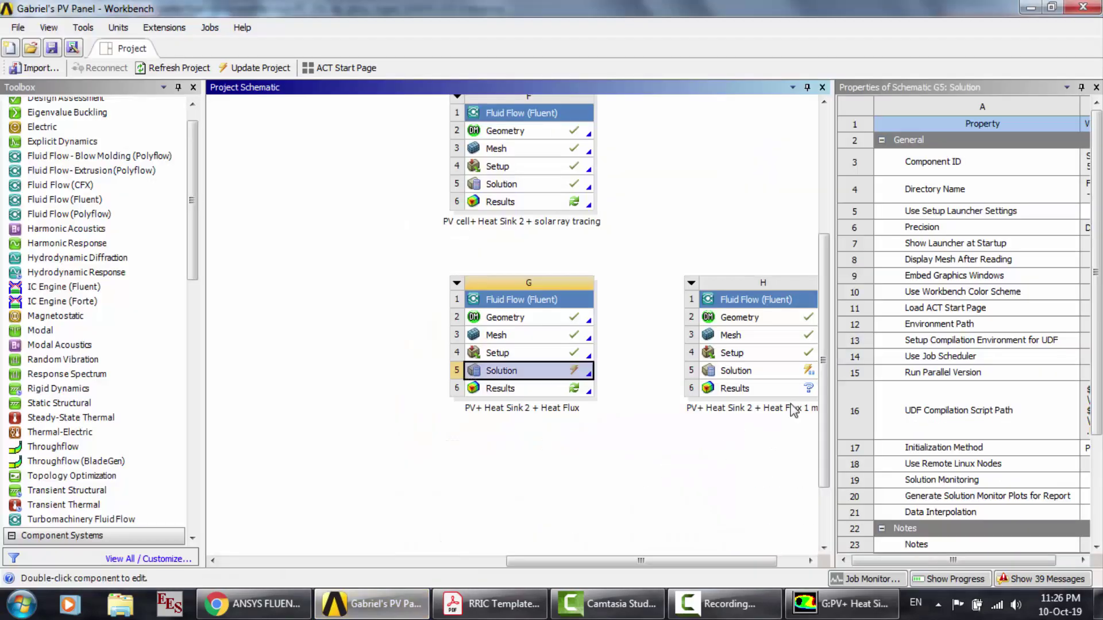
{"action": "double_click", "coordinate": [757, 359]}
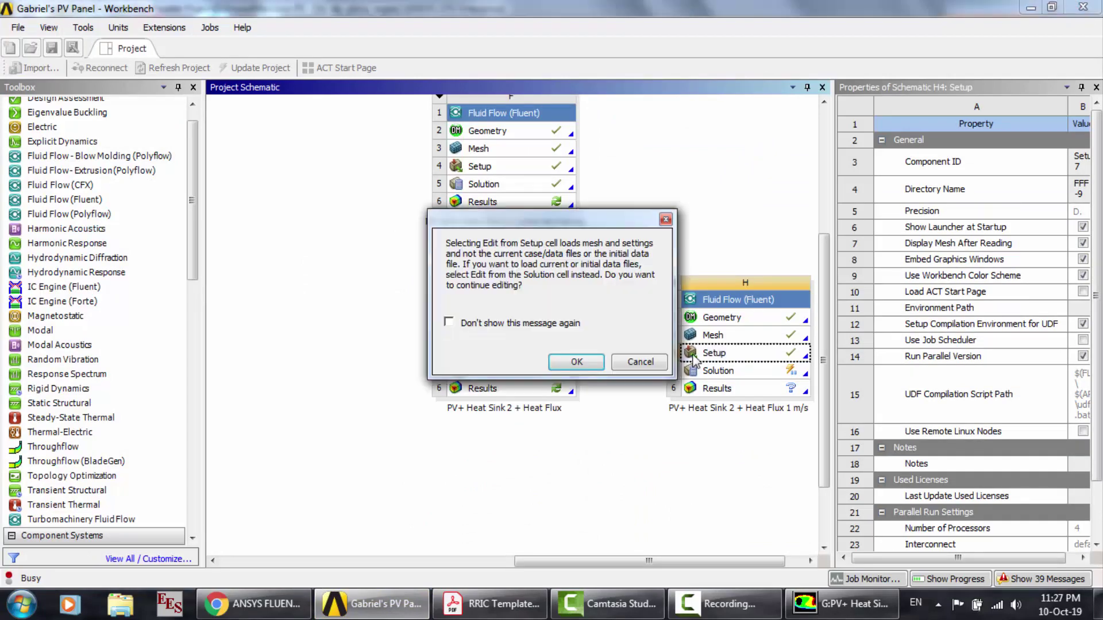
{"action": "left_click", "coordinate": [576, 362]}
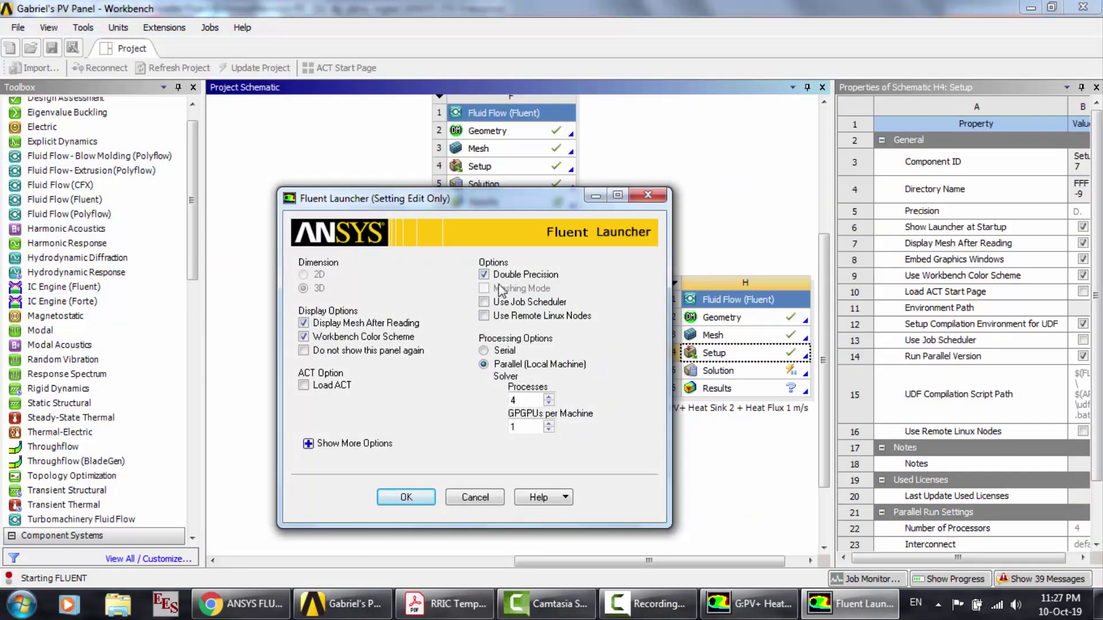
{"action": "left_click", "coordinate": [501, 351]}
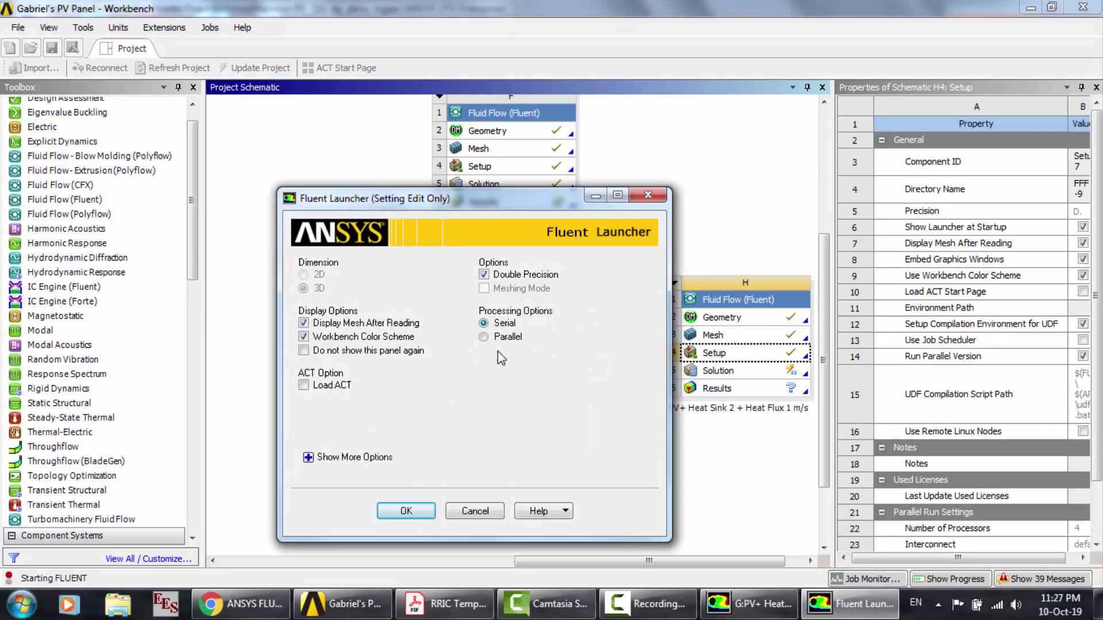
{"action": "left_click", "coordinate": [432, 512]}
{"action": "left_click", "coordinate": [414, 511]}
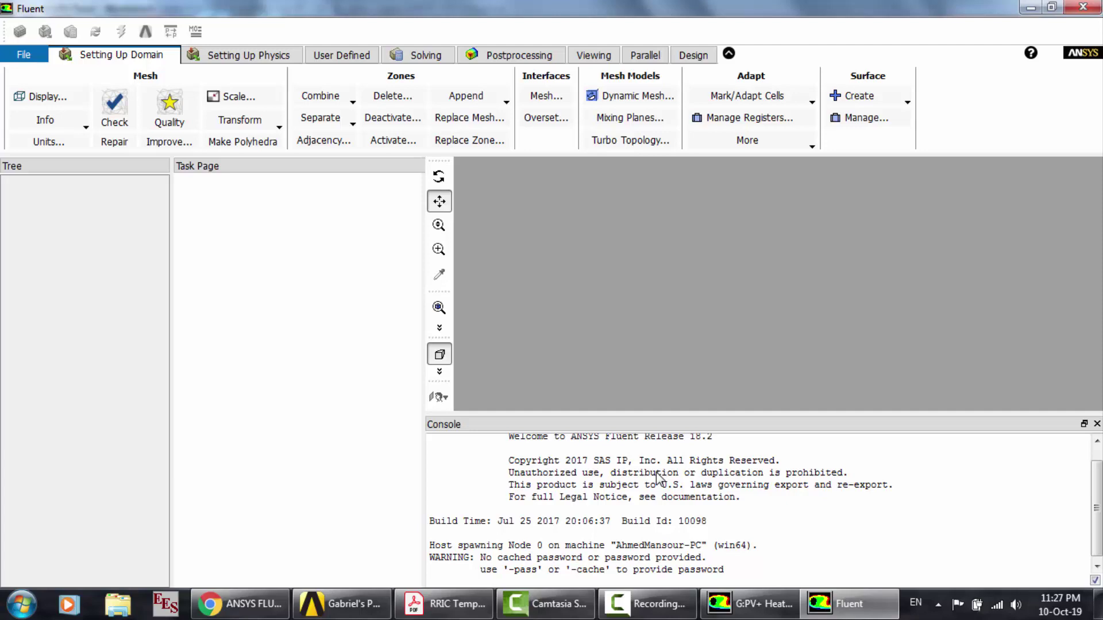
Step: Return to the PV+ Heat Sink 2 + Heat Flux Fluent session, stop the running calculation and acknowledge its completion
{"action": "left_click", "coordinate": [747, 604]}
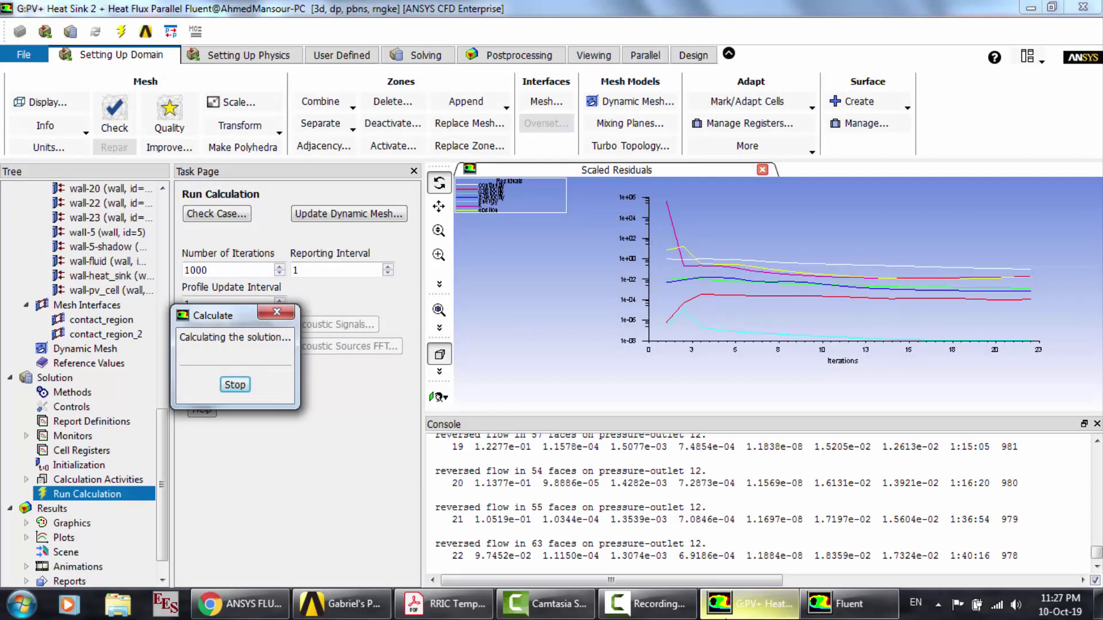
{"action": "left_click", "coordinate": [235, 385]}
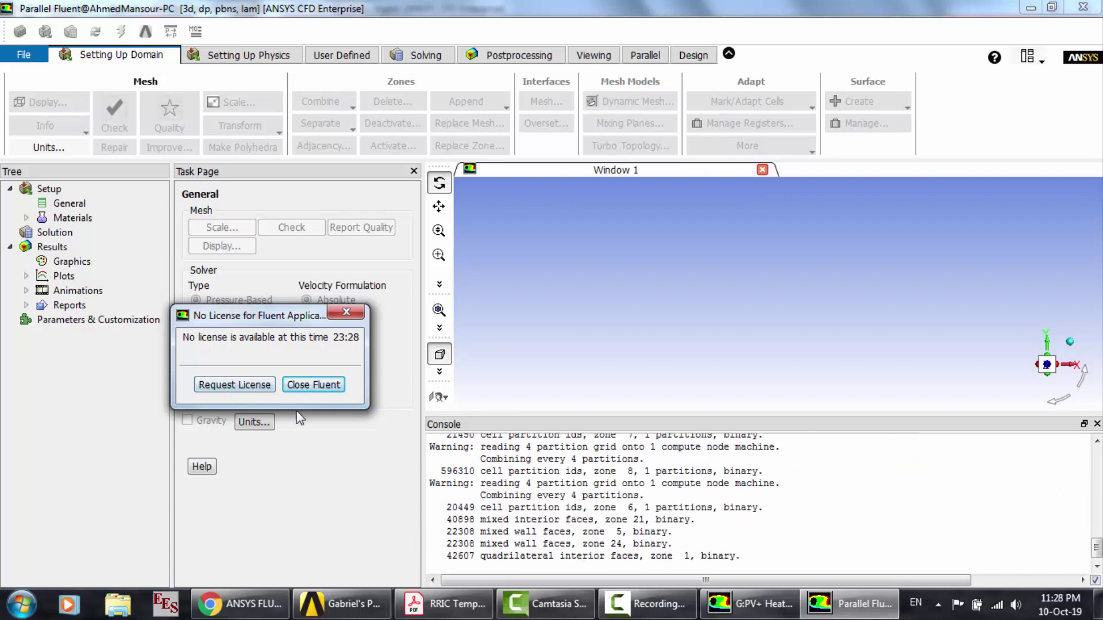
{"action": "left_click", "coordinate": [750, 604]}
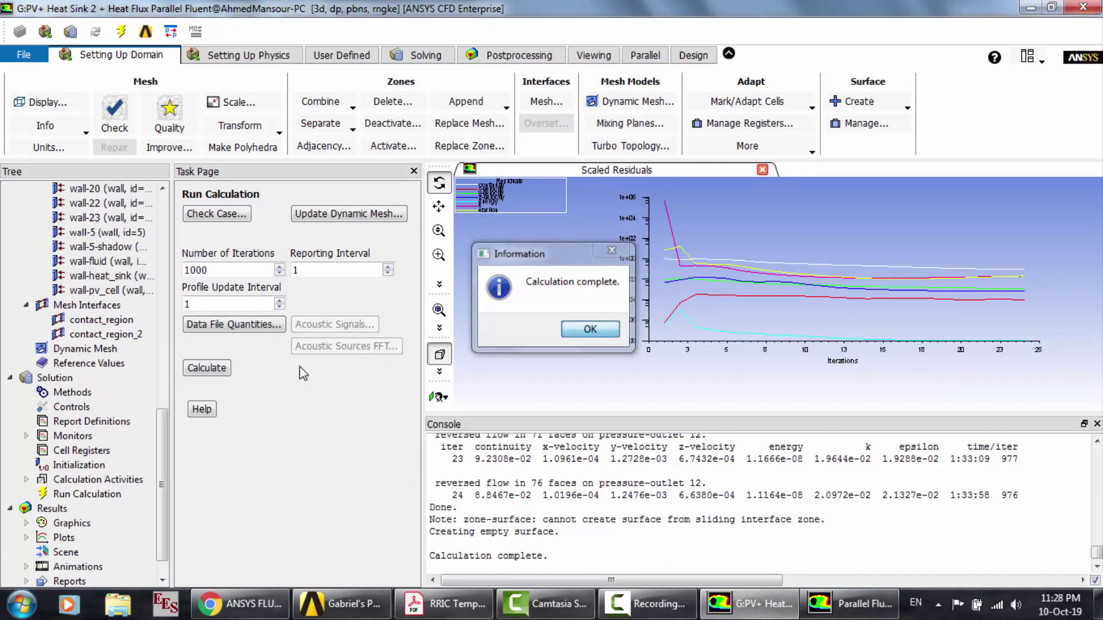
{"action": "left_click", "coordinate": [595, 337]}
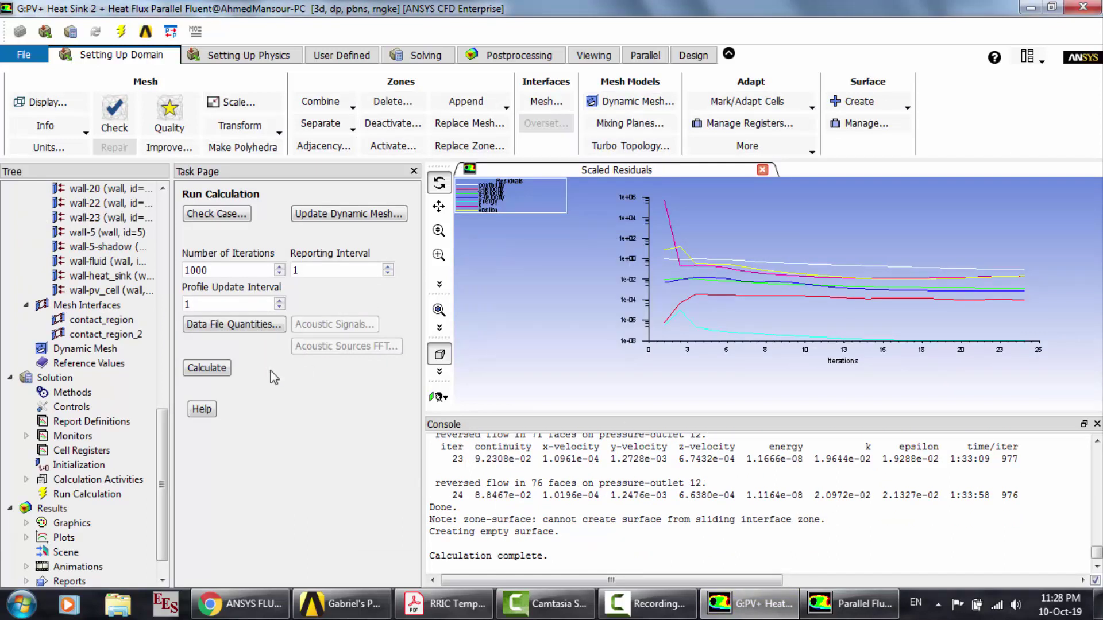
Step: Display the contour-1 filled static temperature contours on interior-21, interior-fluid, interior-heat_sink and interior-pv_cell
{"action": "left_click", "coordinate": [26, 523]}
{"action": "left_click", "coordinate": [42, 552]}
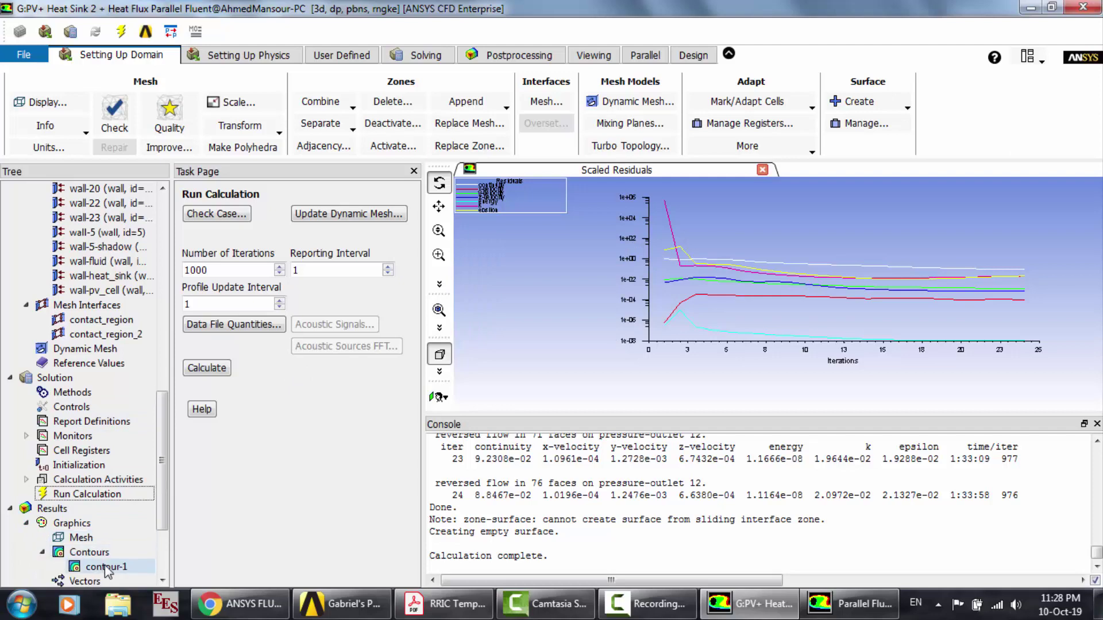
{"action": "left_click", "coordinate": [107, 568]}
{"action": "double_click", "coordinate": [105, 567]}
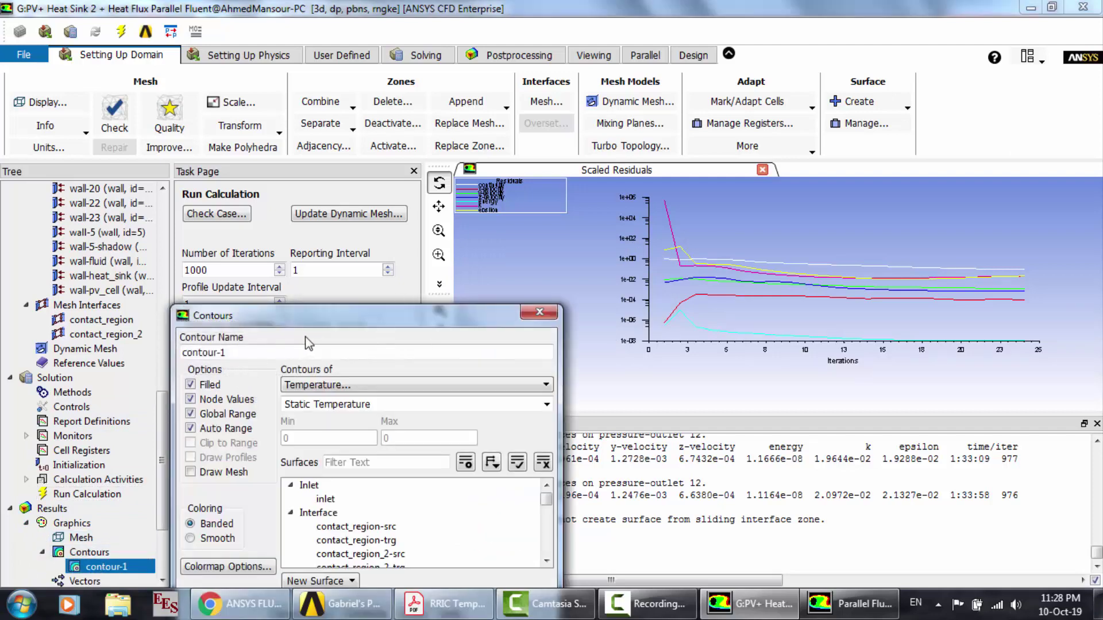
{"action": "left_click_drag", "start_coordinate": [326, 322], "coordinate": [259, 154]}
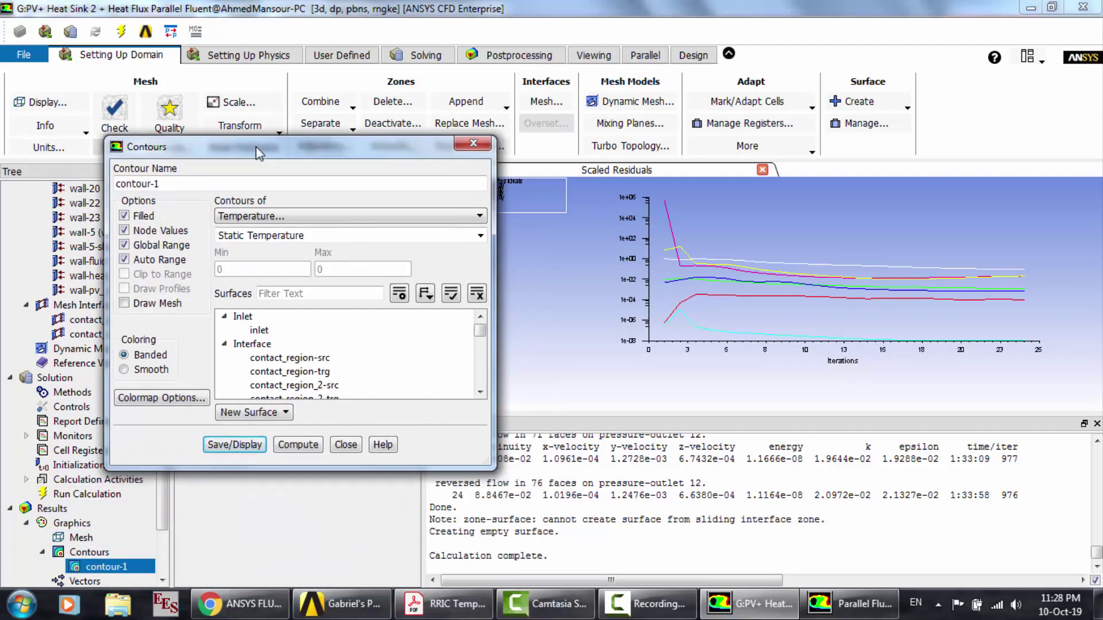
{"action": "left_click", "coordinate": [287, 340]}
{"action": "scroll", "coordinate": [287, 339], "scroll_direction": "down", "scroll_amount": 4}
{"action": "scroll", "coordinate": [288, 339], "scroll_direction": "down", "scroll_amount": 3}
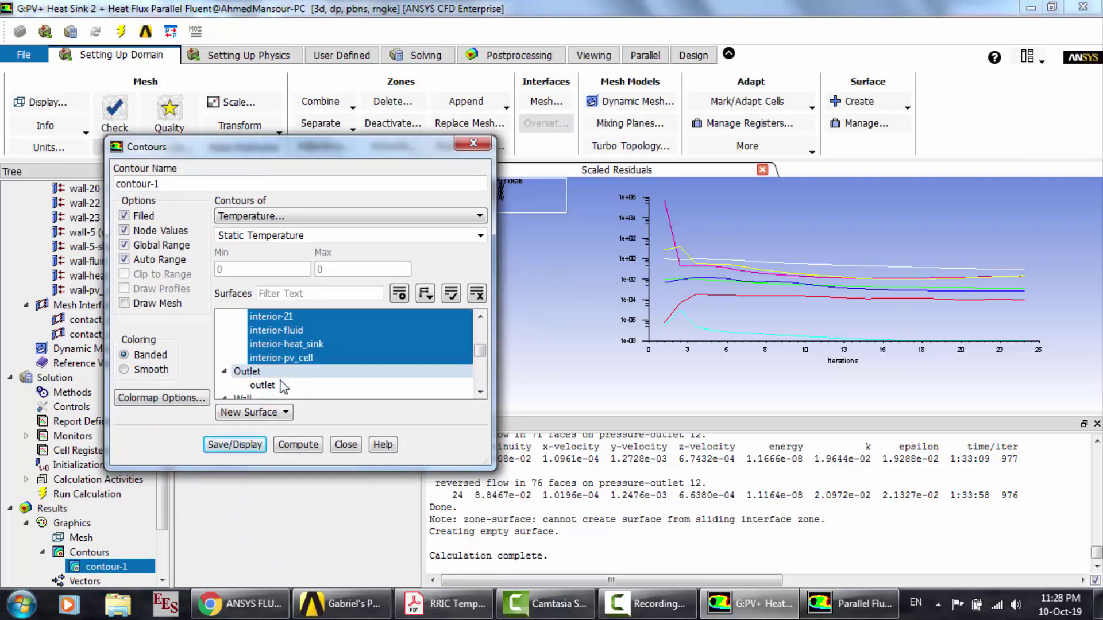
{"action": "left_click", "coordinate": [225, 447]}
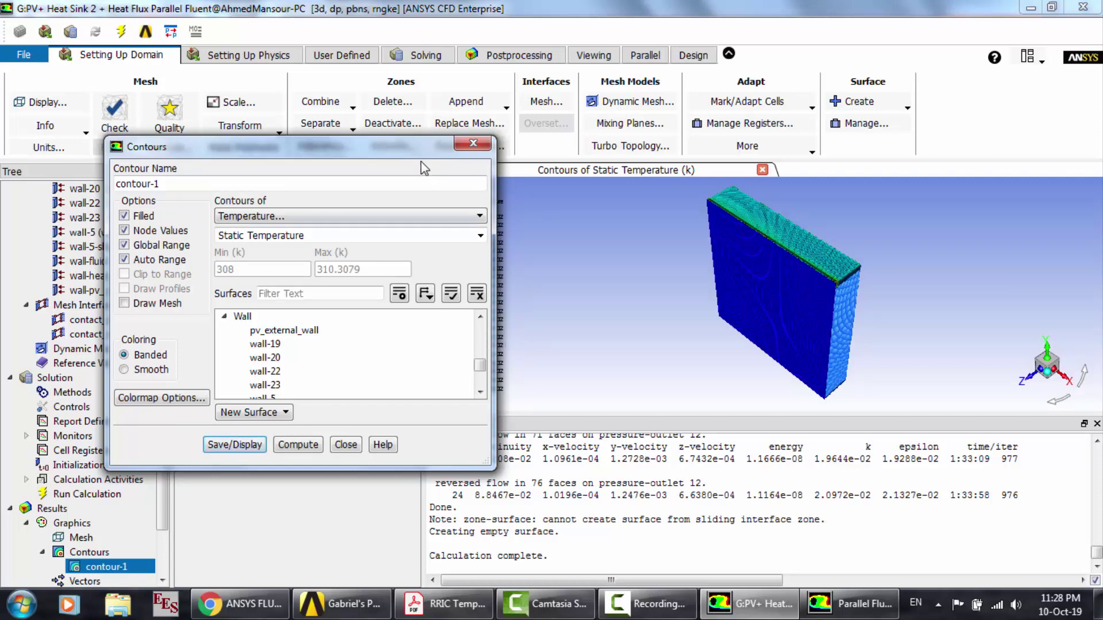
Step: Examine the static temperature legend and the contour plot of the panel assembly from a different viewing angle
{"action": "left_click_drag", "start_coordinate": [402, 159], "coordinate": [331, 182]}
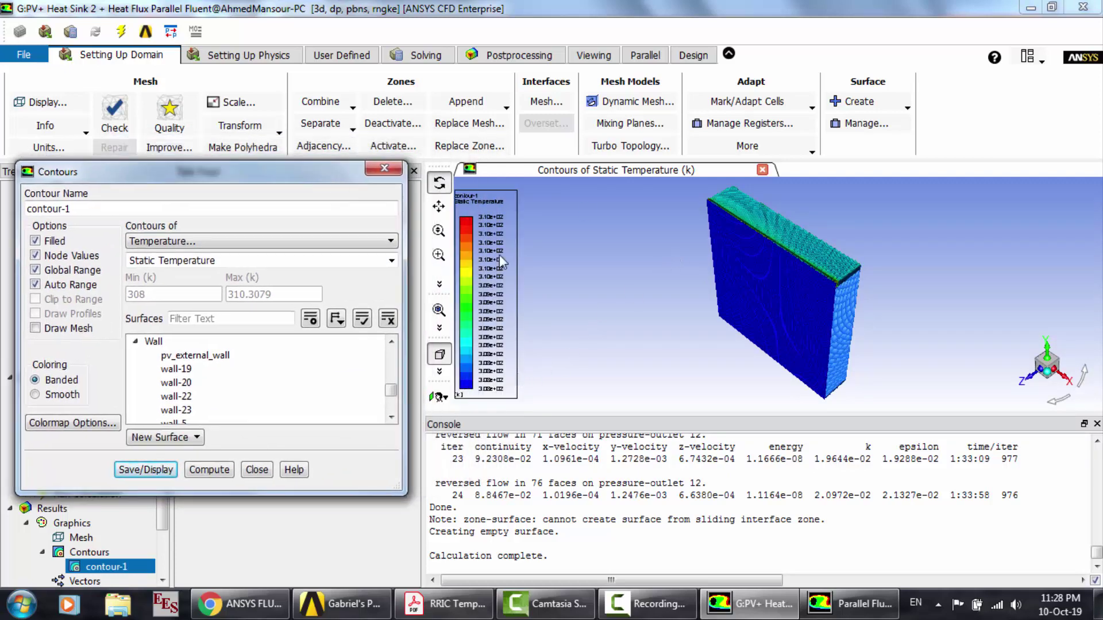
{"action": "left_click_drag", "start_coordinate": [790, 309], "coordinate": [727, 266]}
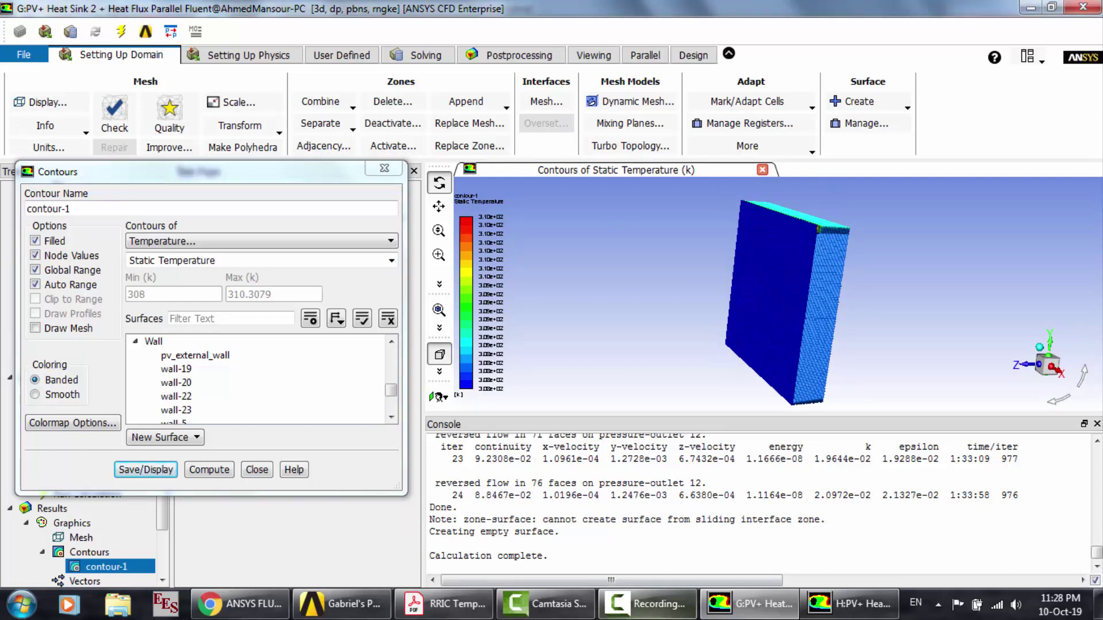
{"action": "left_click", "coordinate": [649, 604]}
{"action": "left_click", "coordinate": [1024, 538]}
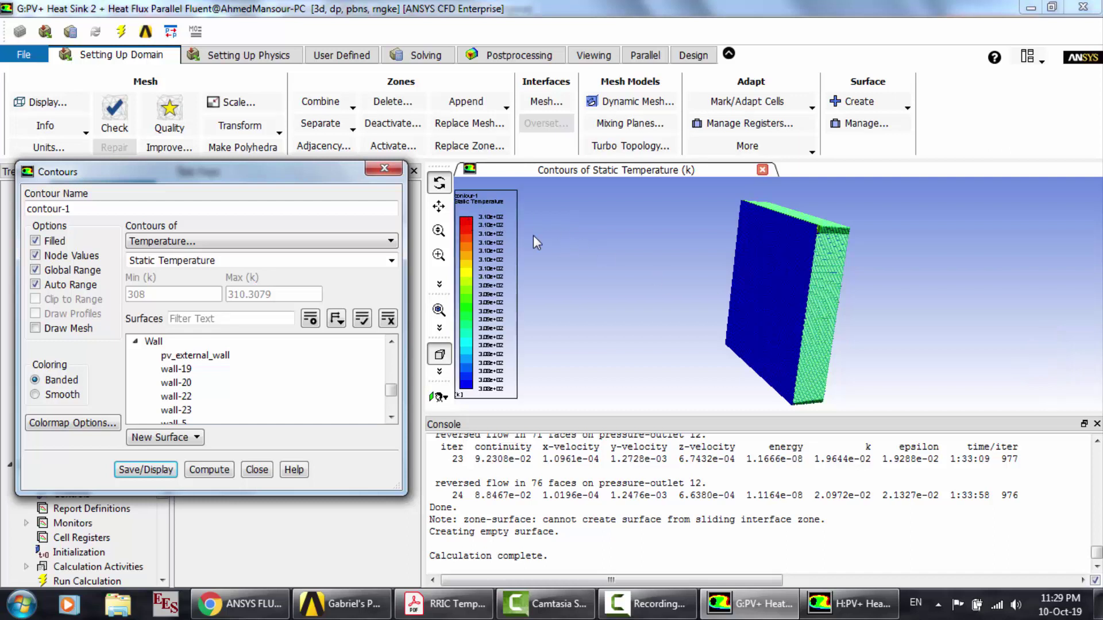
{"action": "left_click", "coordinate": [751, 298]}
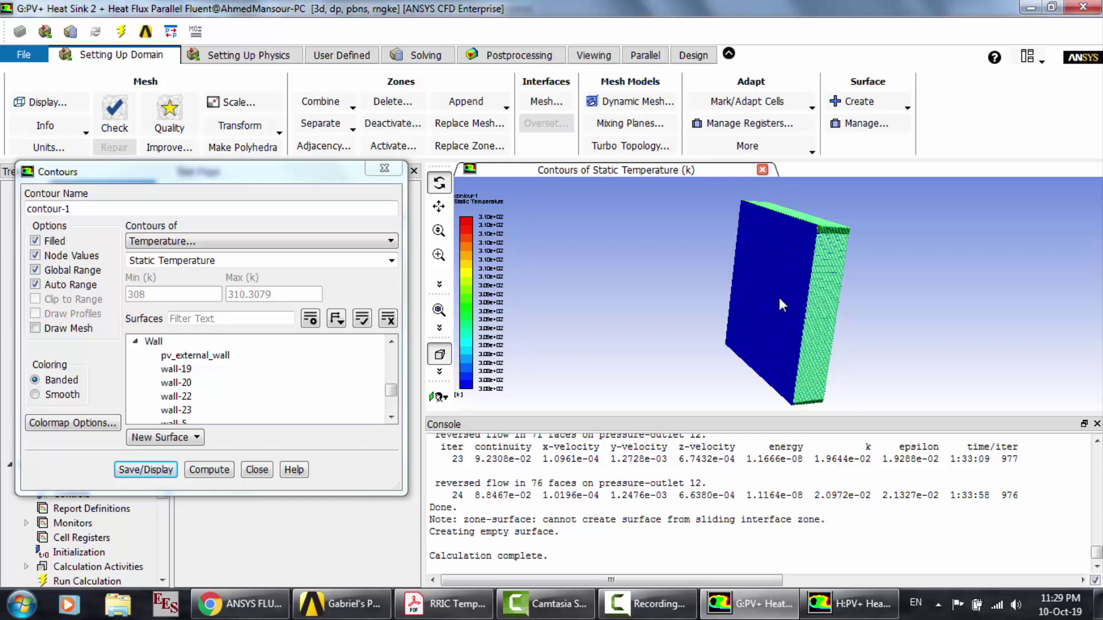
Step: Switch to the PV+ Heat Sink 2 + Heat Flux 1 m/s Fluent session and close it
{"action": "left_click", "coordinate": [849, 603]}
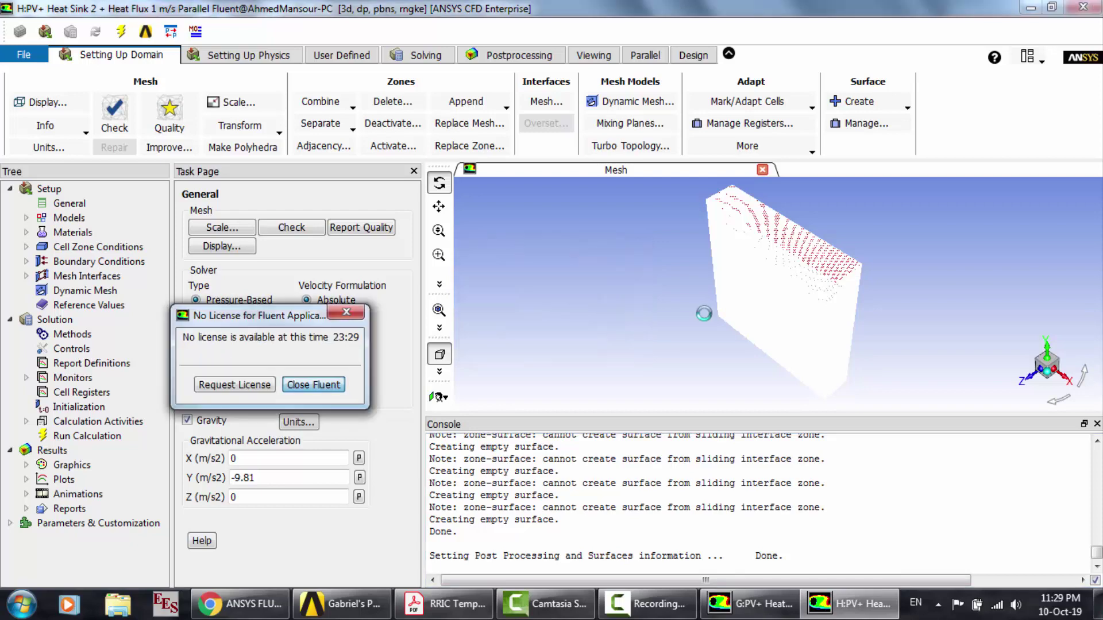
{"action": "key", "text": "Return"}
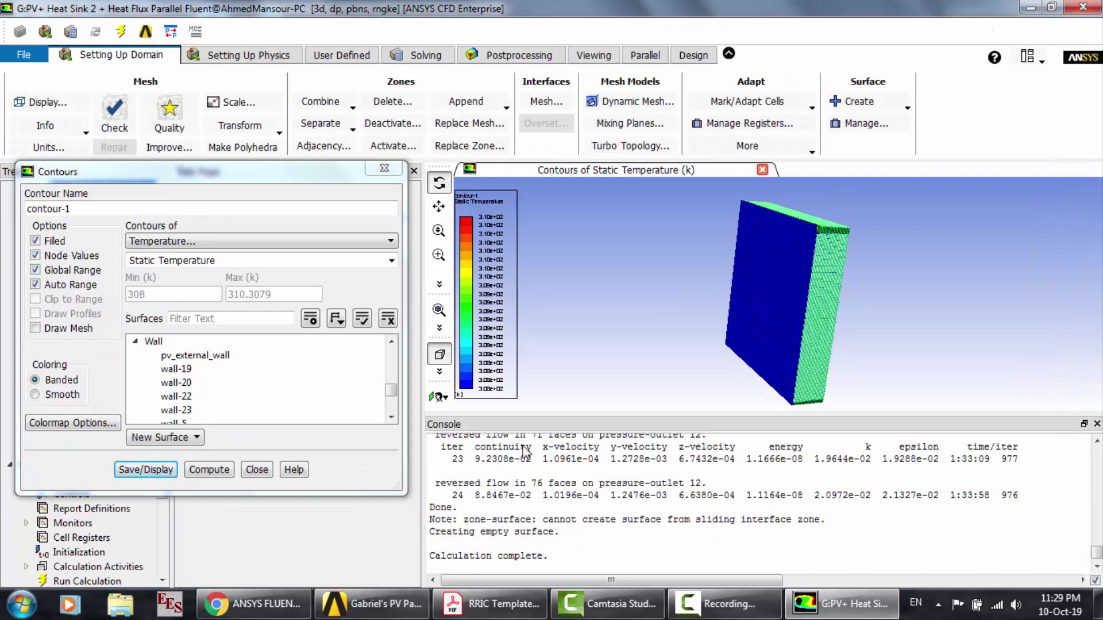
{"action": "left_click", "coordinate": [715, 603]}
{"action": "left_click", "coordinate": [1026, 532]}
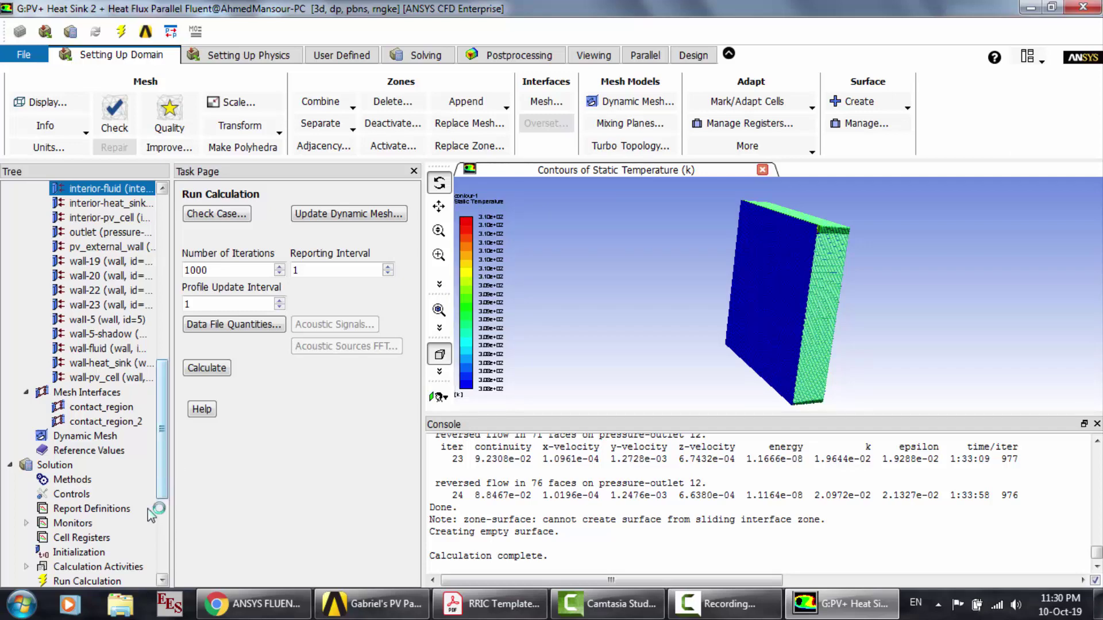
Step: Change contour-1 to Wall Fluxes, Wall Shear Stress, and display the filled contours
{"action": "scroll", "coordinate": [170, 537], "scroll_direction": "down", "scroll_amount": 5}
{"action": "double_click", "coordinate": [86, 450]}
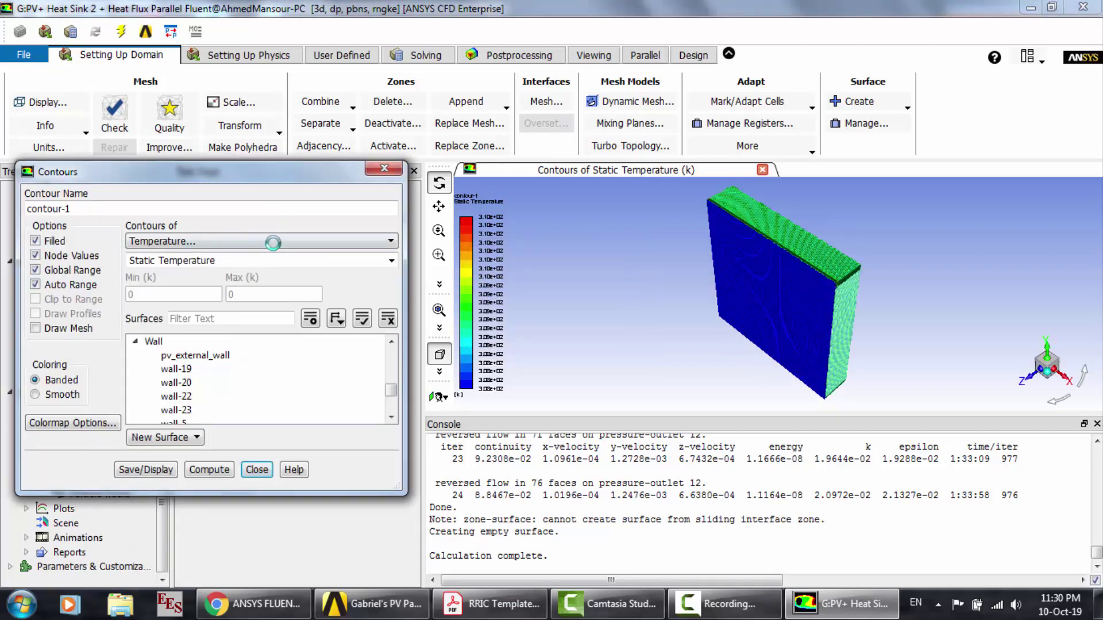
{"action": "left_click", "coordinate": [360, 243]}
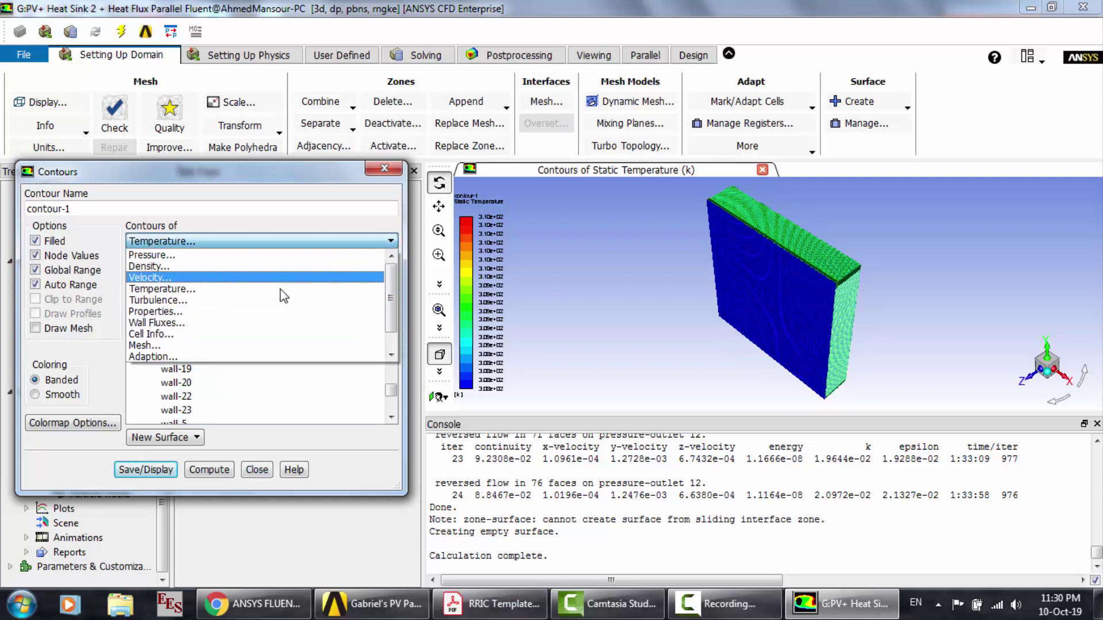
{"action": "left_click", "coordinate": [223, 321]}
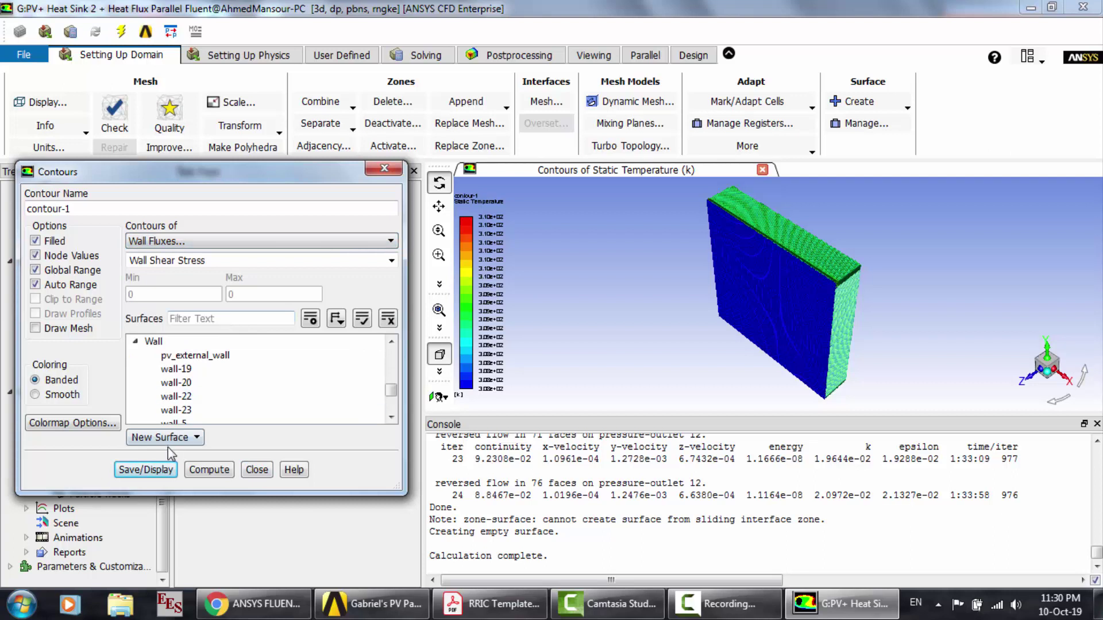
{"action": "left_click", "coordinate": [167, 471]}
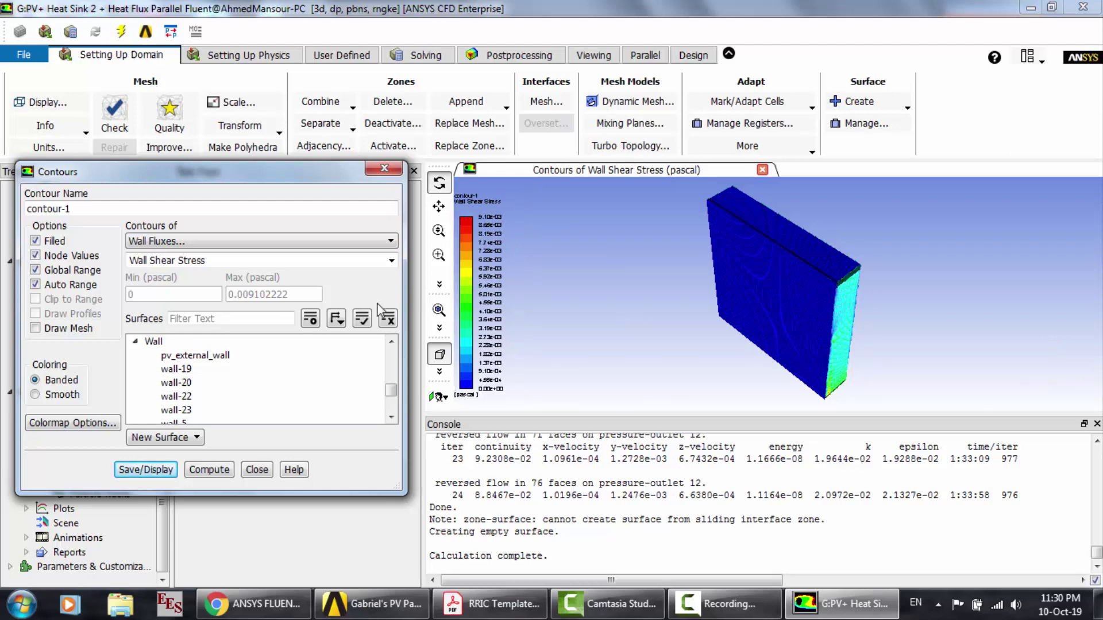
Step: Enlarge the wall shear stress legend with Windows Magnifier, close Magnifier and dismiss the contour settings
{"action": "left_click", "coordinate": [21, 605]}
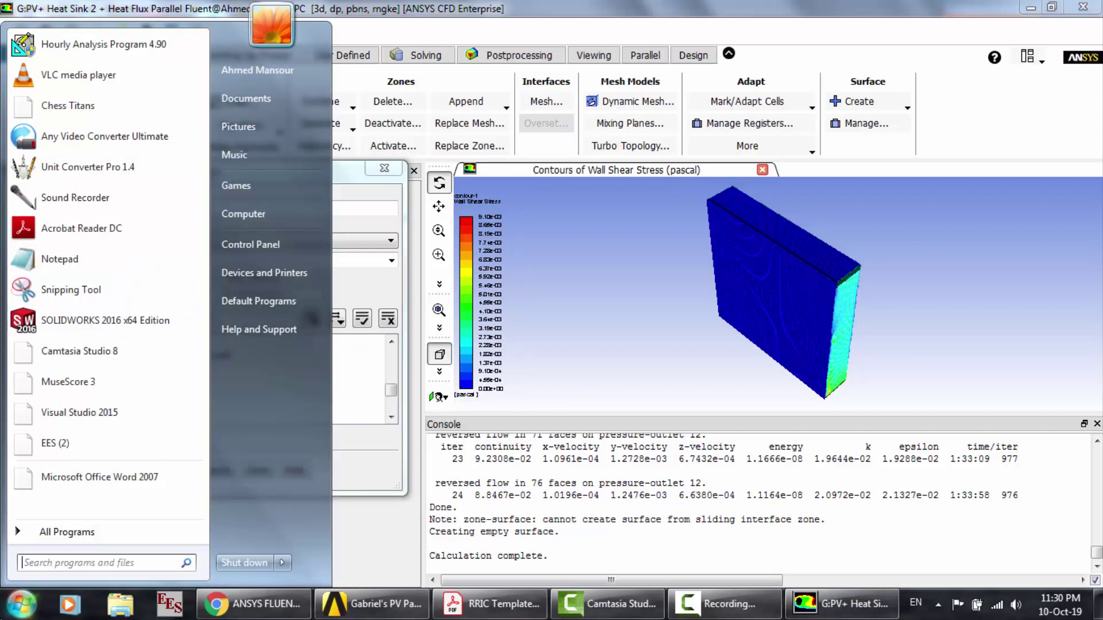
{"action": "type", "text": "mag"}
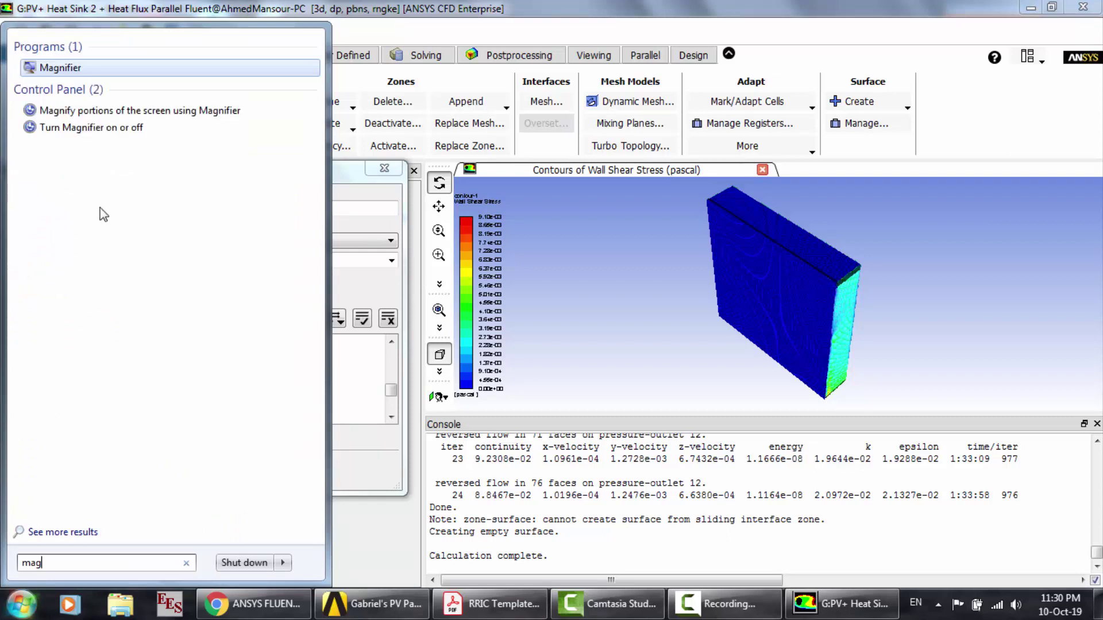
{"action": "left_click", "coordinate": [107, 68]}
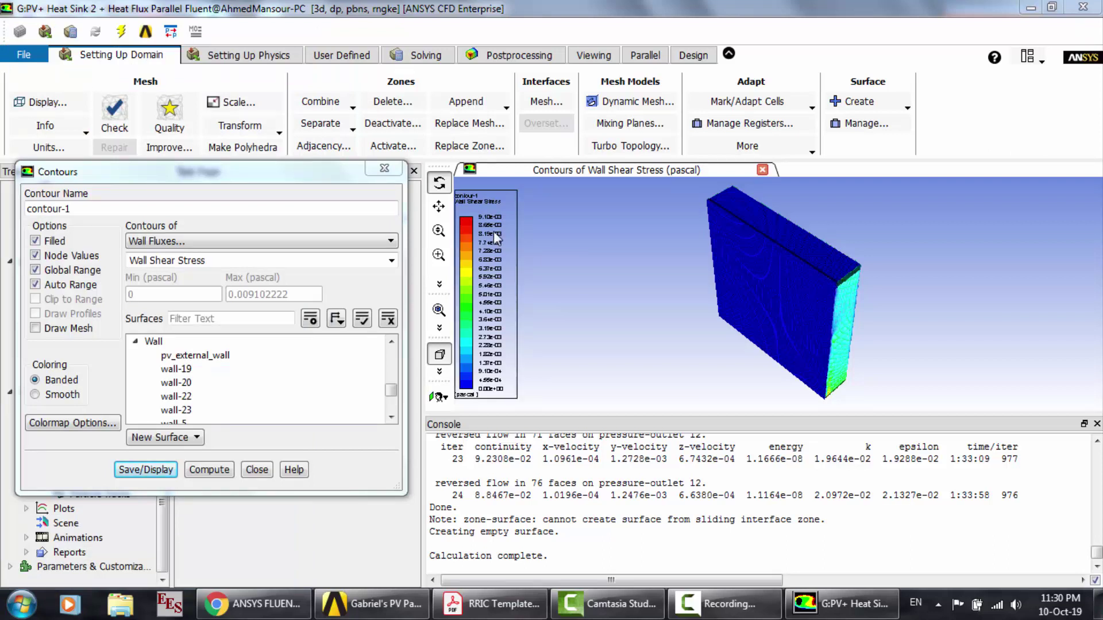
{"action": "key", "text": "super+plus"}
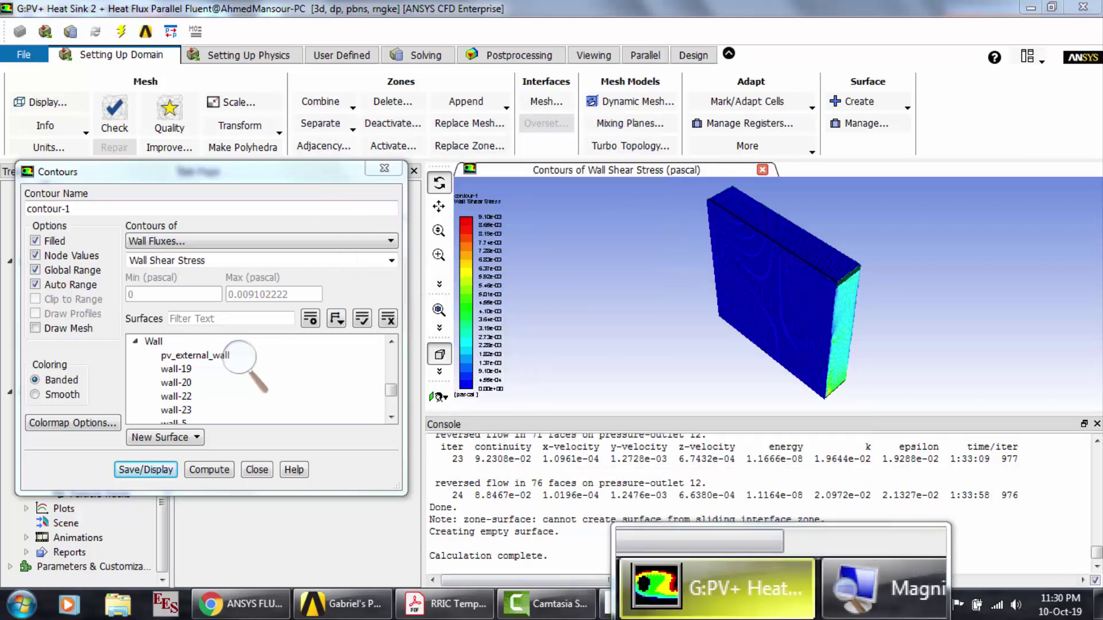
{"action": "left_click", "coordinate": [816, 605]}
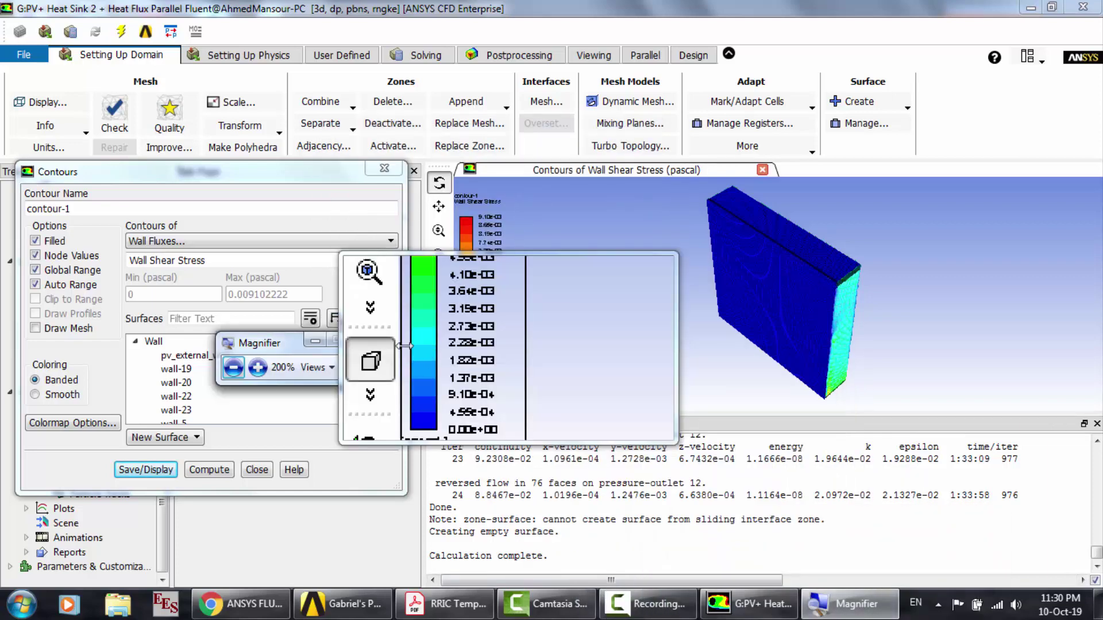
{"action": "left_click", "coordinate": [364, 343]}
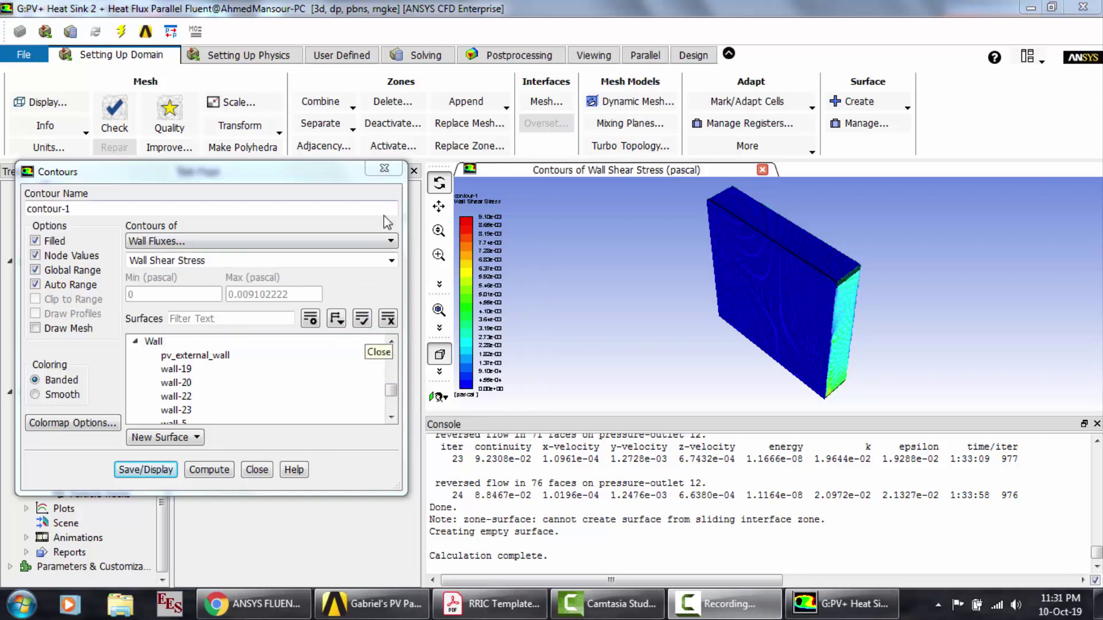
{"action": "left_click", "coordinate": [385, 168]}
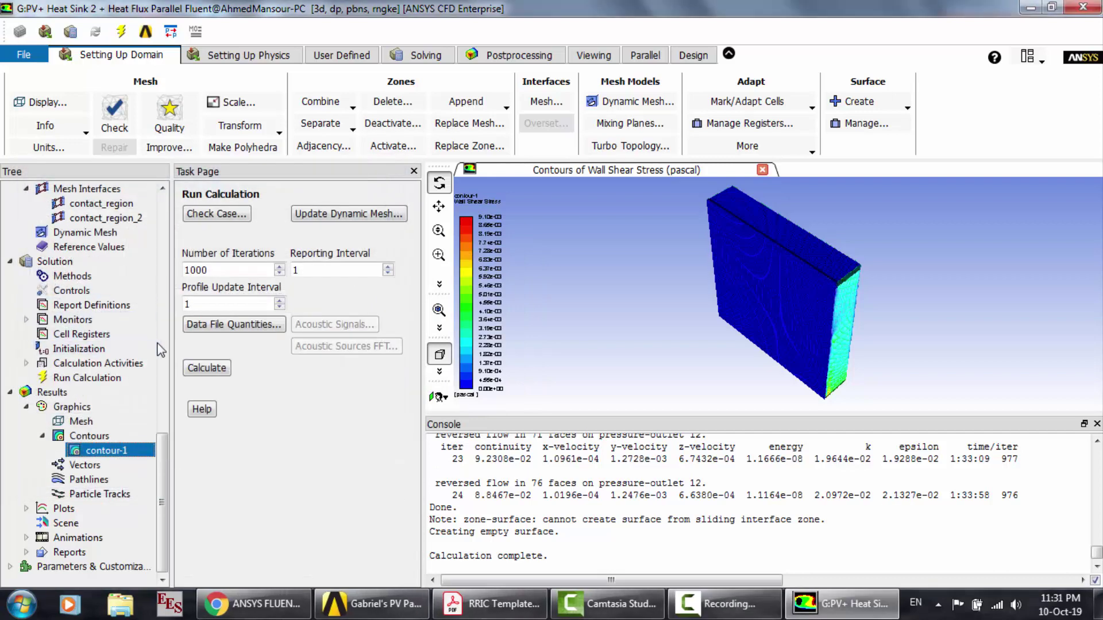
Step: Check the direct solar irradiation in the Radiation model settings and leave without making changes
{"action": "left_click", "coordinate": [162, 246]}
{"action": "left_click", "coordinate": [164, 220]}
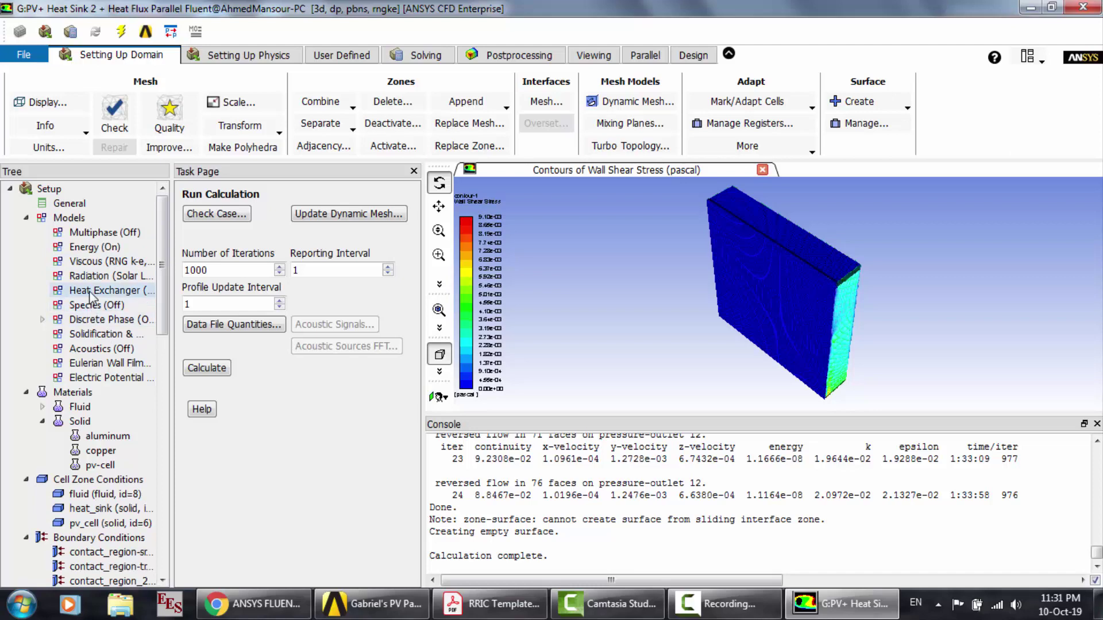
{"action": "double_click", "coordinate": [95, 276]}
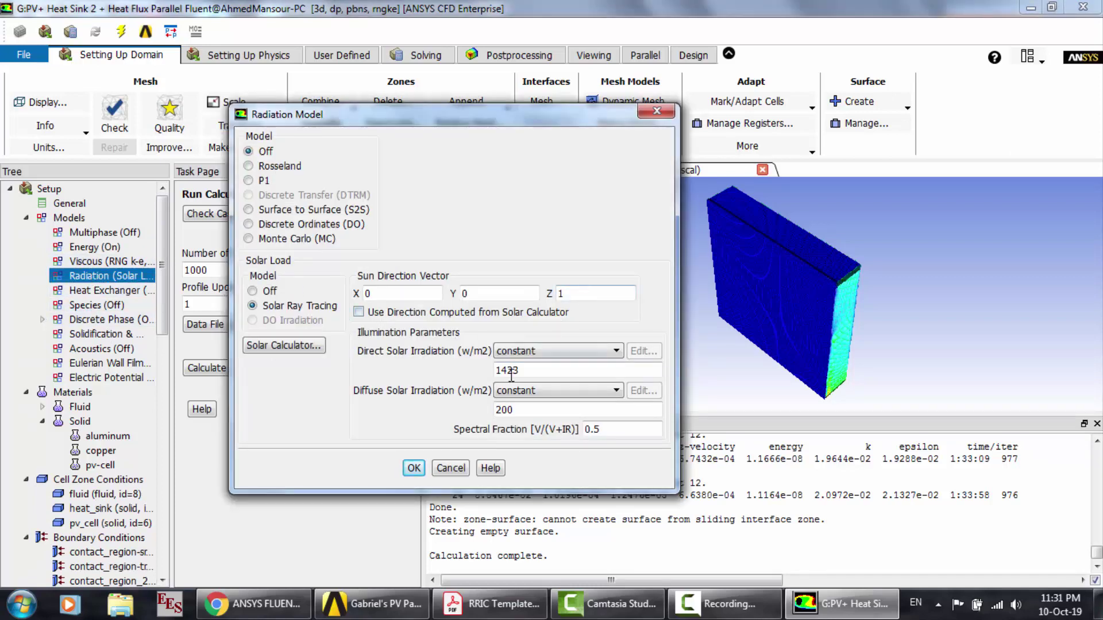
{"action": "left_click_drag", "start_coordinate": [528, 371], "coordinate": [482, 370]}
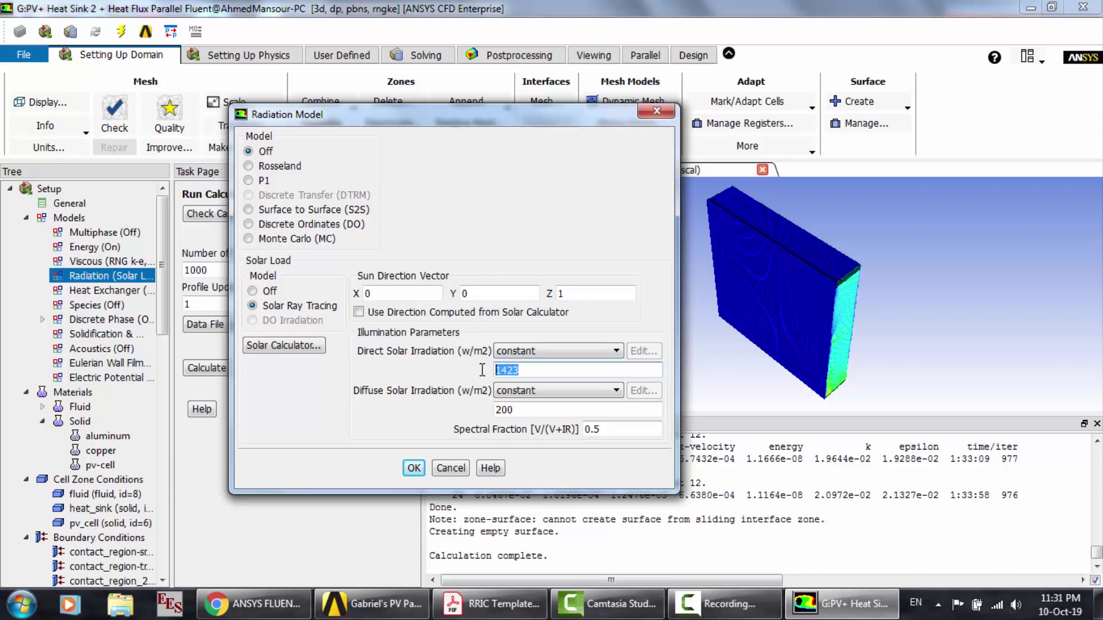
{"action": "left_click", "coordinate": [454, 468]}
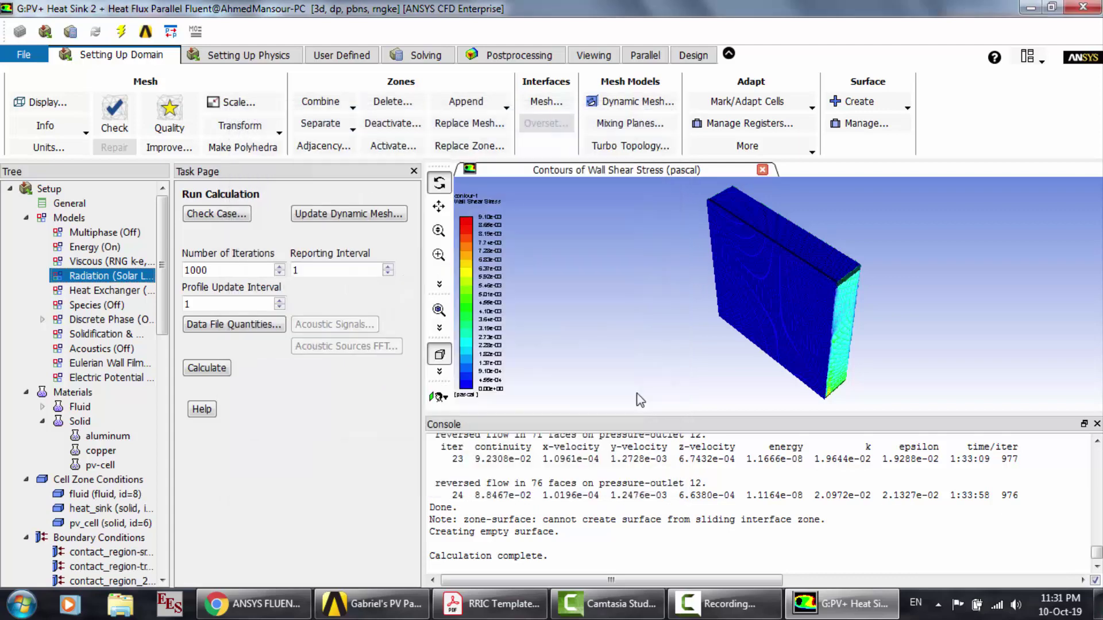
Step: Set contour-1 back to Temperature, Static Temperature, and display the filled contours on the panel assembly
{"action": "left_click_drag", "start_coordinate": [699, 341], "coordinate": [573, 321]}
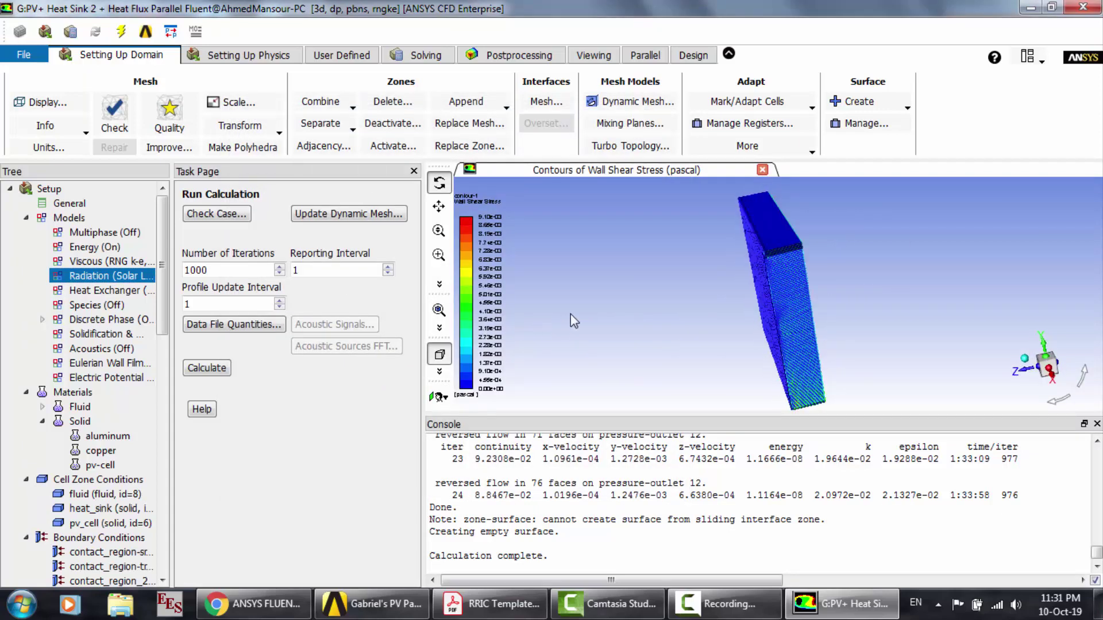
{"action": "left_click_drag", "start_coordinate": [688, 287], "coordinate": [619, 302]}
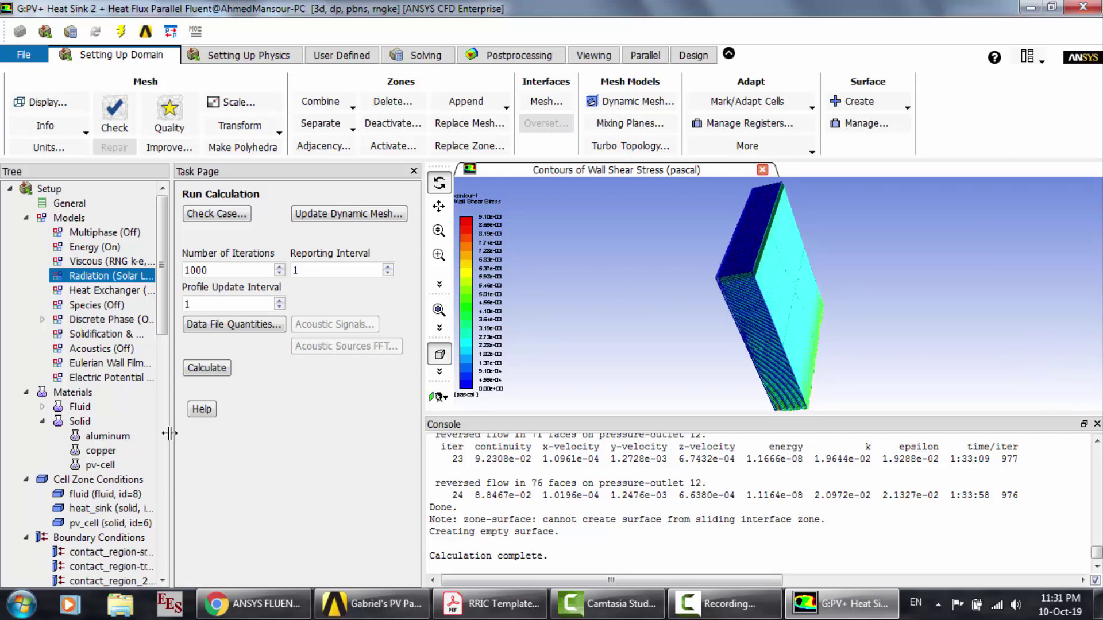
{"action": "left_click", "coordinate": [165, 453]}
{"action": "left_click", "coordinate": [164, 519]}
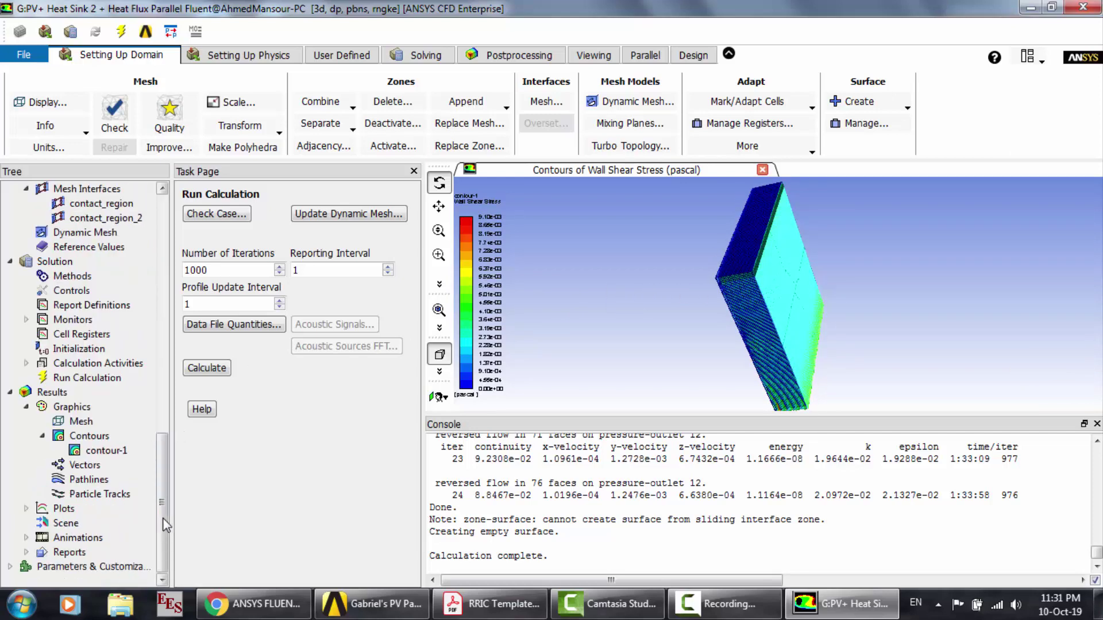
{"action": "left_click", "coordinate": [105, 452]}
{"action": "double_click", "coordinate": [103, 454]}
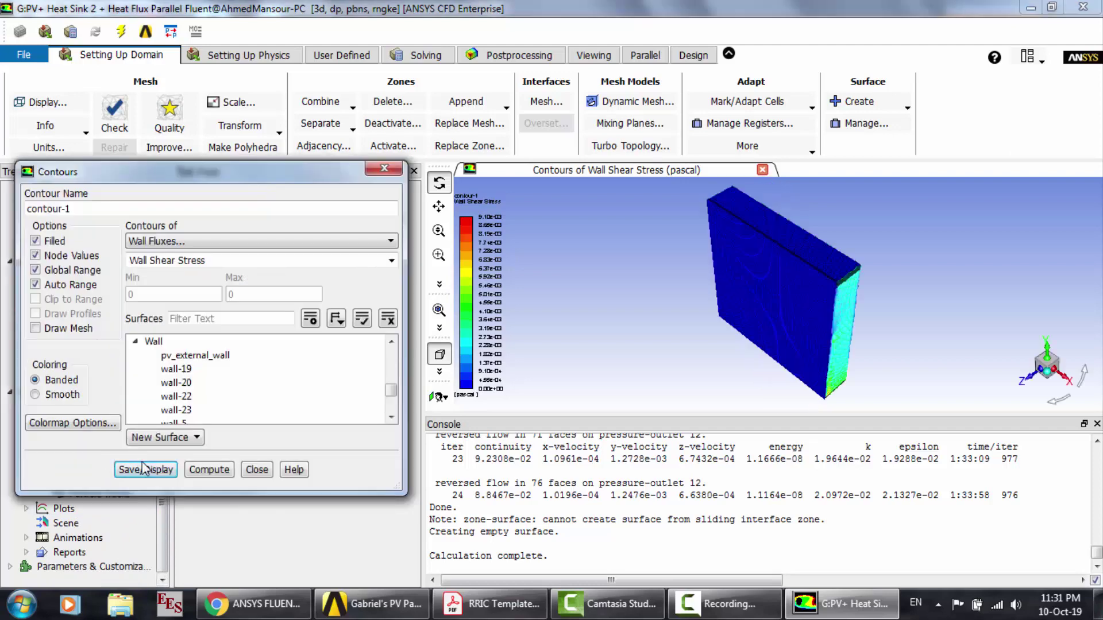
{"action": "left_click", "coordinate": [147, 471]}
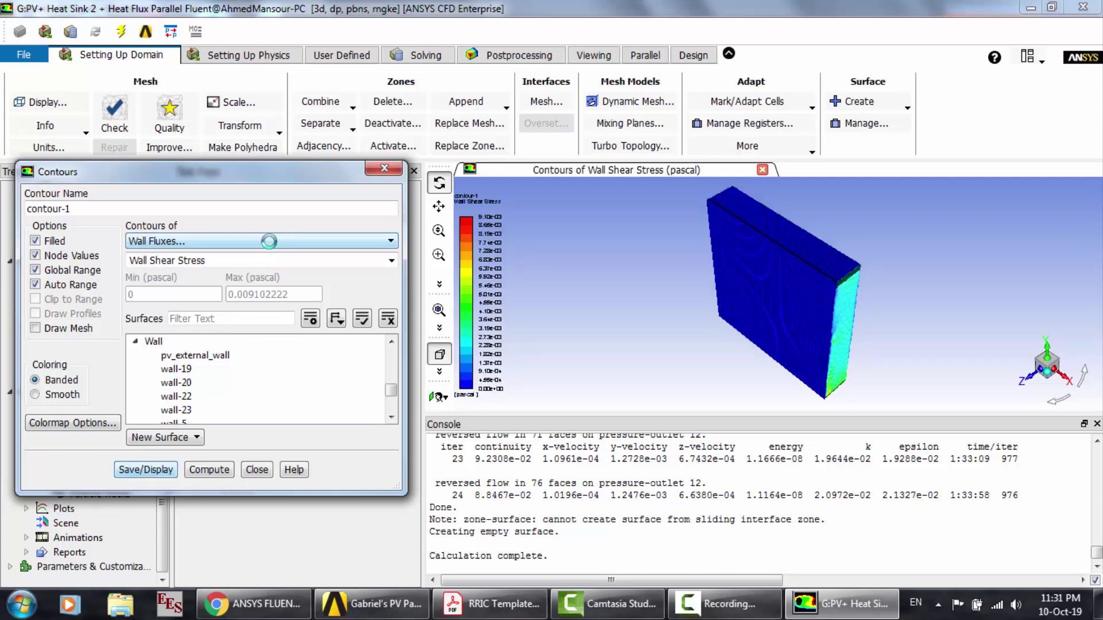
{"action": "left_click", "coordinate": [269, 242]}
{"action": "left_click", "coordinate": [191, 290]}
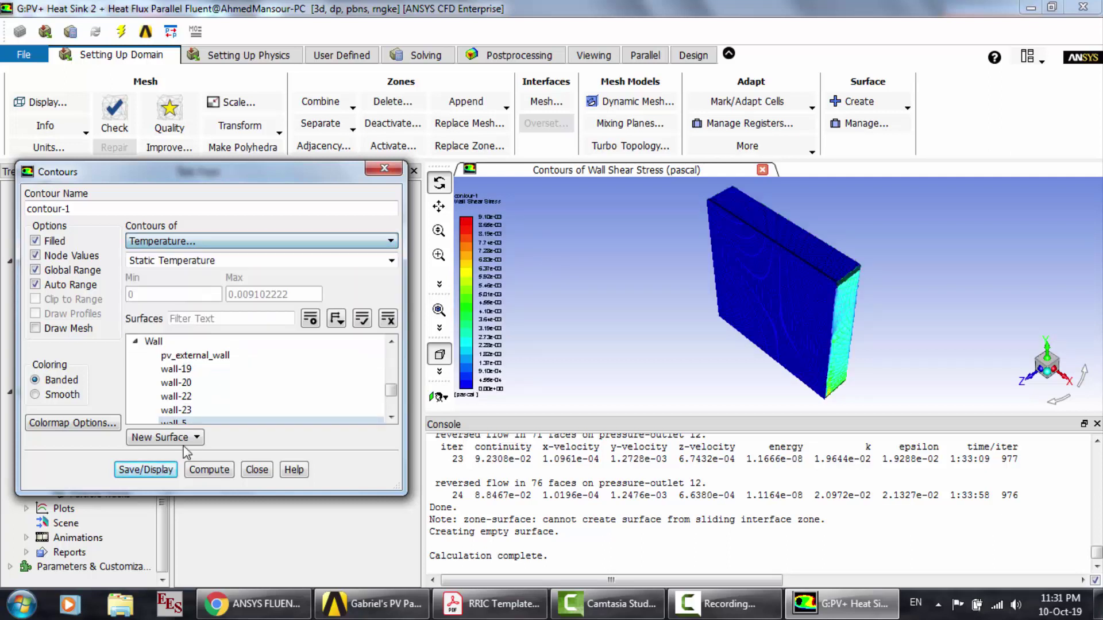
{"action": "left_click", "coordinate": [161, 470]}
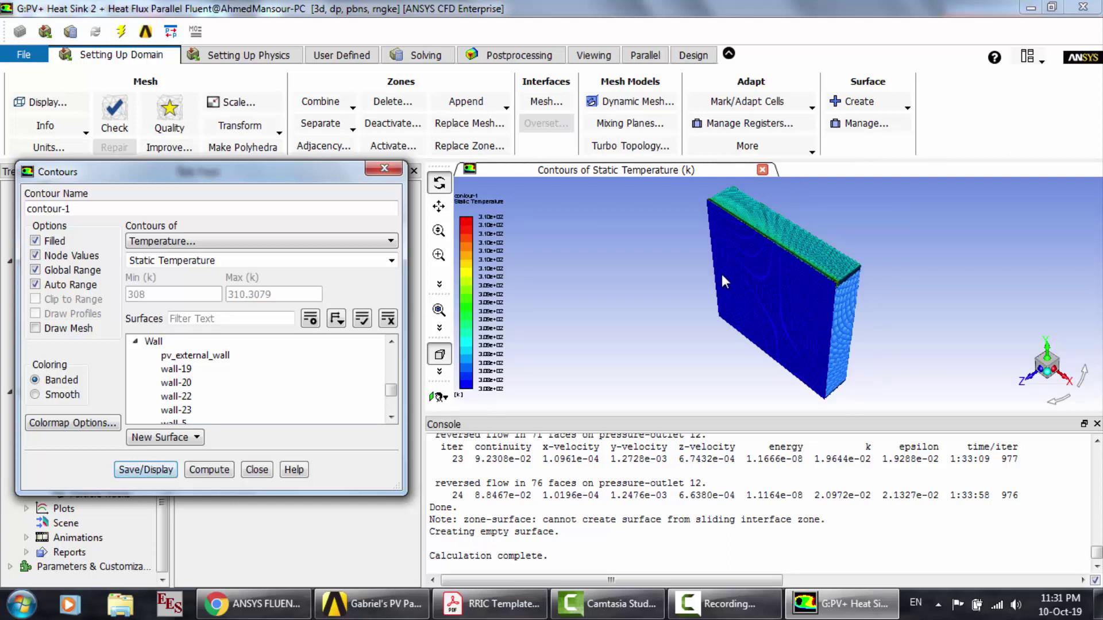
Step: Examine the static temperature contours of the panel assembly up close in a side view along the X axis
{"action": "left_click_drag", "start_coordinate": [788, 284], "coordinate": [640, 253]}
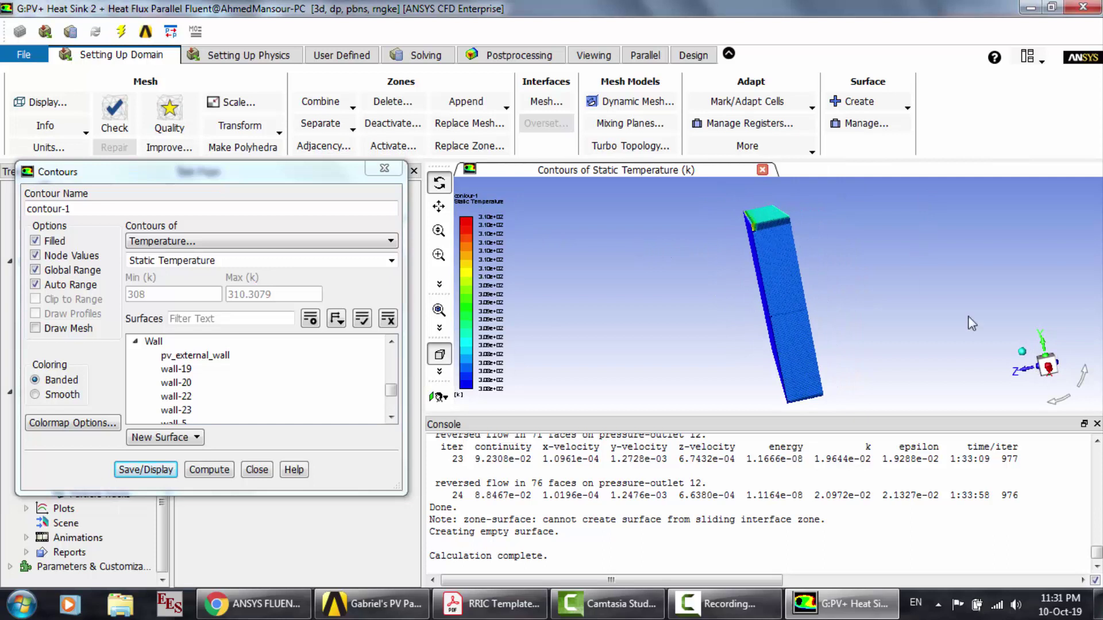
{"action": "left_click", "coordinate": [1050, 371]}
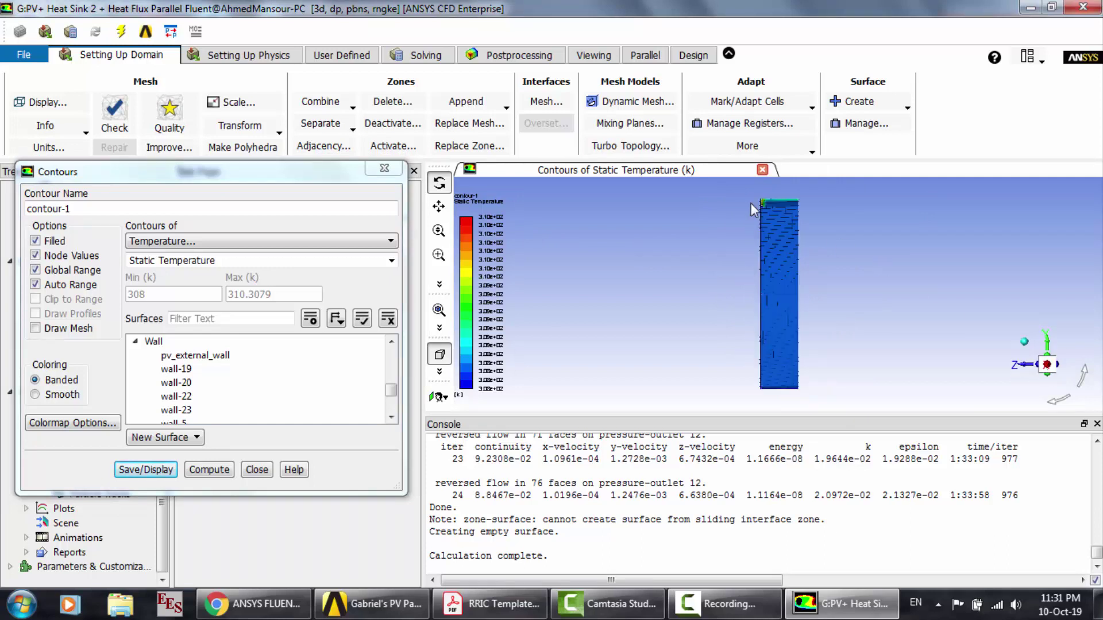
{"action": "scroll", "coordinate": [750, 203], "scroll_direction": "up", "scroll_amount": 1}
{"action": "scroll", "coordinate": [808, 229], "scroll_direction": "up", "scroll_amount": 4}
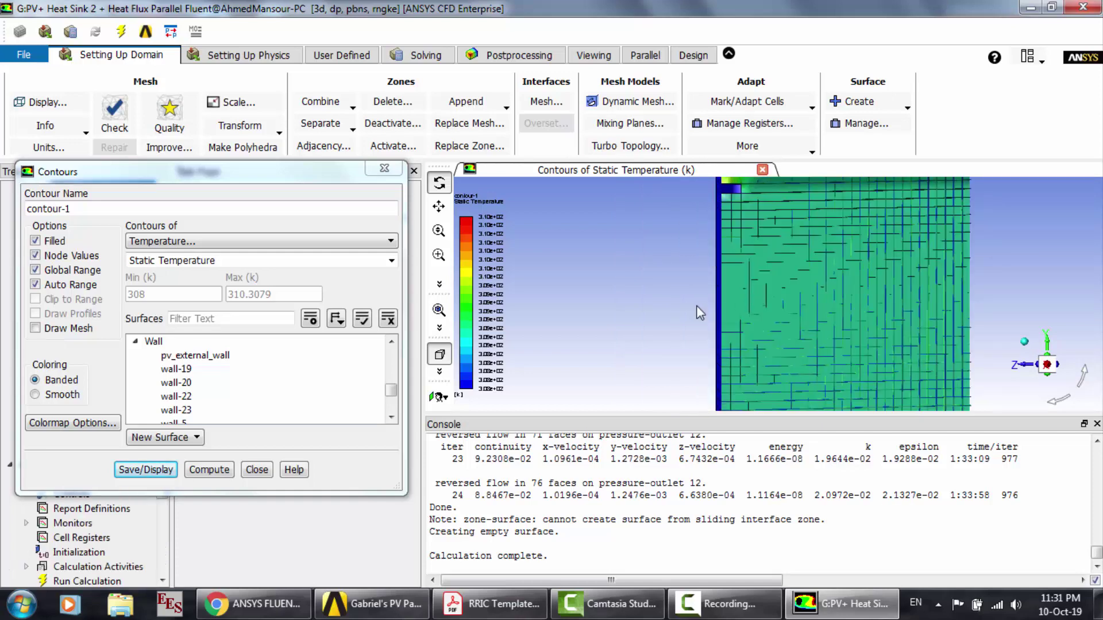
{"action": "scroll", "coordinate": [682, 308], "scroll_direction": "down", "scroll_amount": 2}
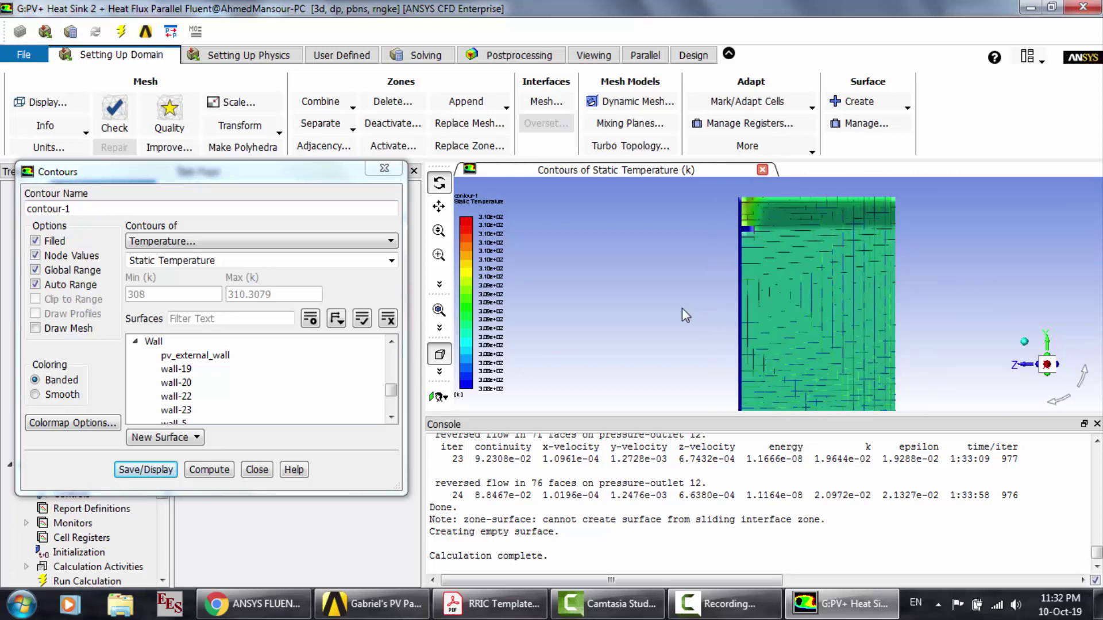
{"action": "scroll", "coordinate": [681, 307], "scroll_direction": "down", "scroll_amount": 1}
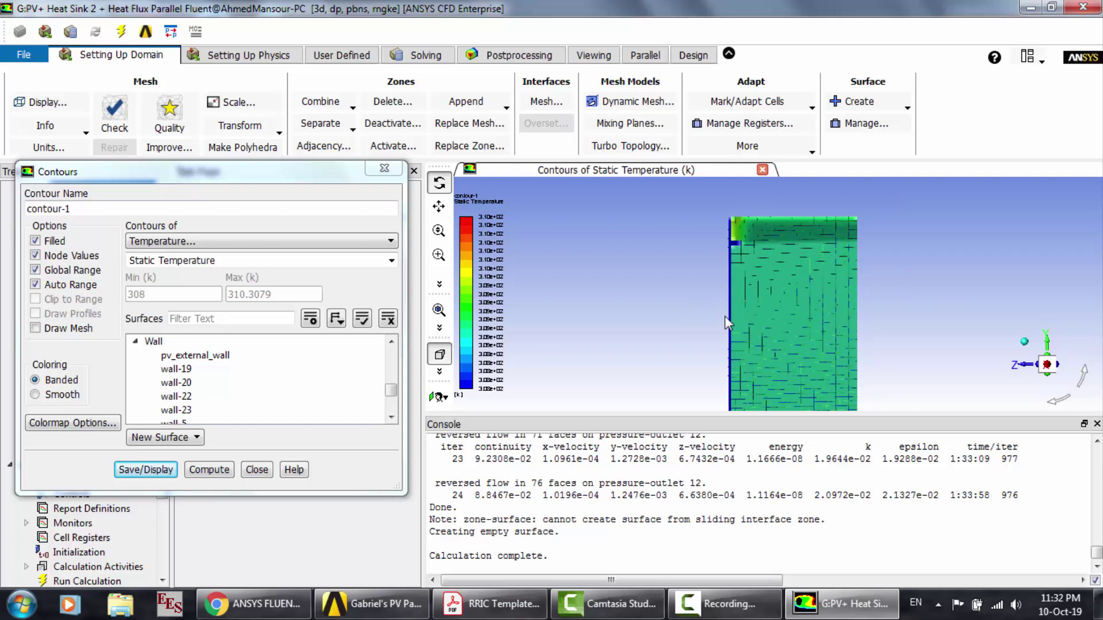
{"action": "scroll", "coordinate": [725, 316], "scroll_direction": "down", "scroll_amount": 1}
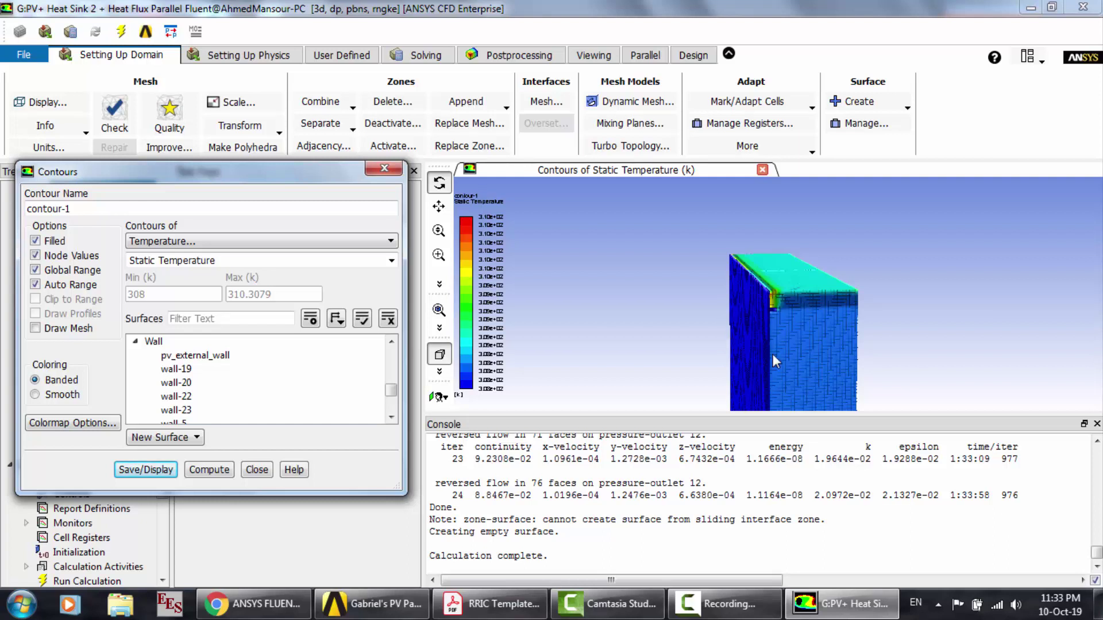
Step: Close the contour settings and quit the Fluent session, using the settings changes for the current calculation only
{"action": "left_click", "coordinate": [256, 470]}
{"action": "left_click", "coordinate": [1083, 7]}
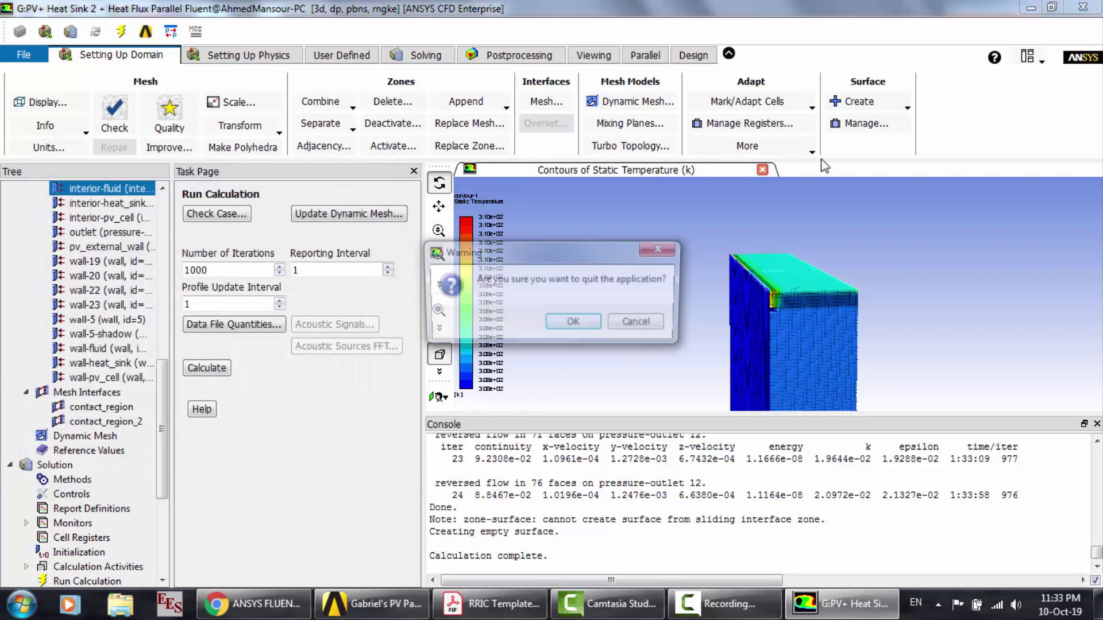
{"action": "left_click", "coordinate": [572, 320]}
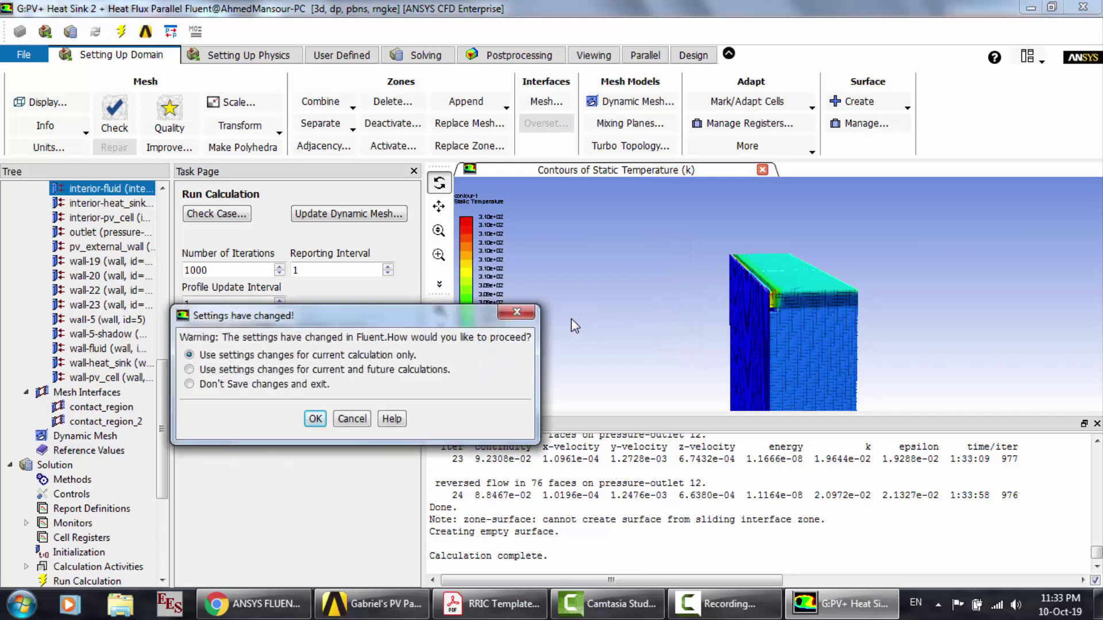
{"action": "left_click", "coordinate": [315, 419]}
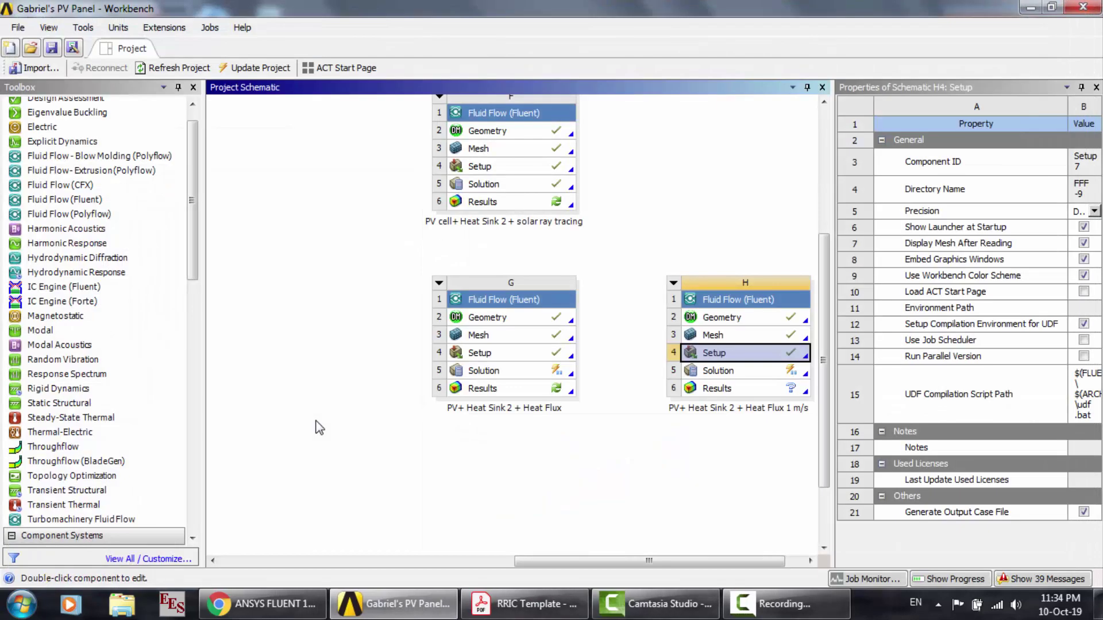
Step: Open the solution of the PV+ Heat Sink 2 + Heat Flux 1 m/s system in Fluent and bring up the contour-1 settings
{"action": "double_click", "coordinate": [746, 379]}
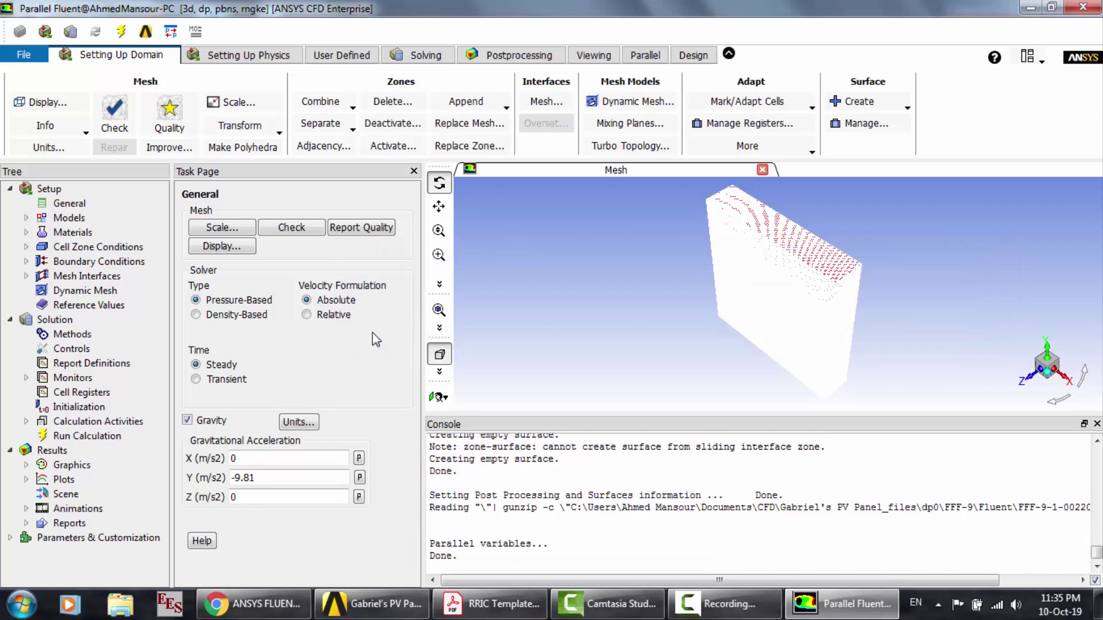
{"action": "left_click", "coordinate": [26, 466]}
{"action": "left_click", "coordinate": [42, 494]}
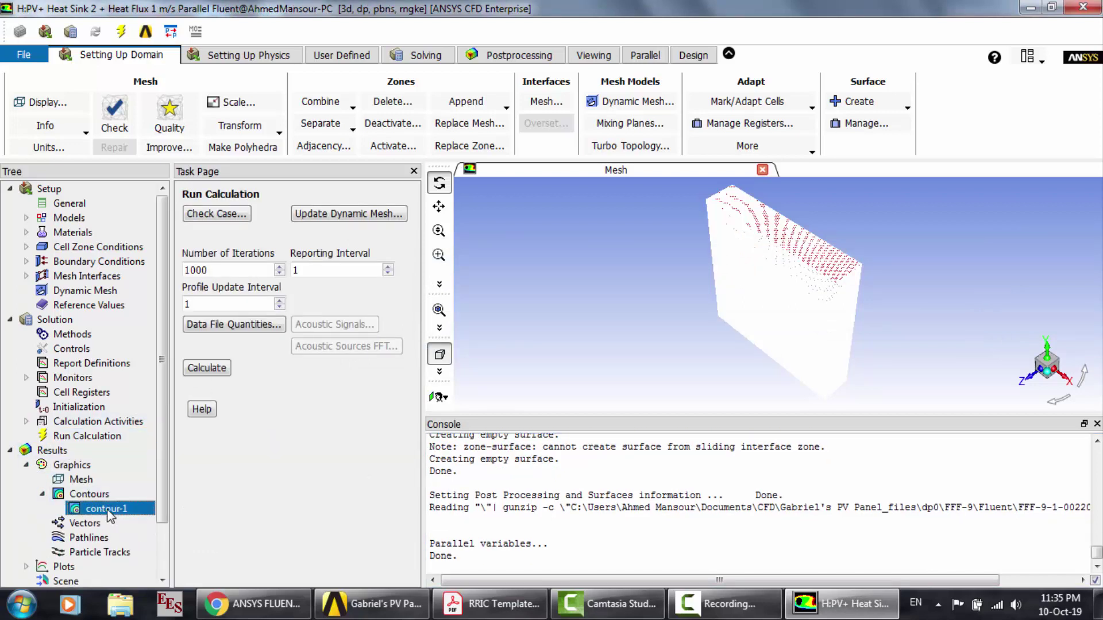
{"action": "double_click", "coordinate": [108, 511]}
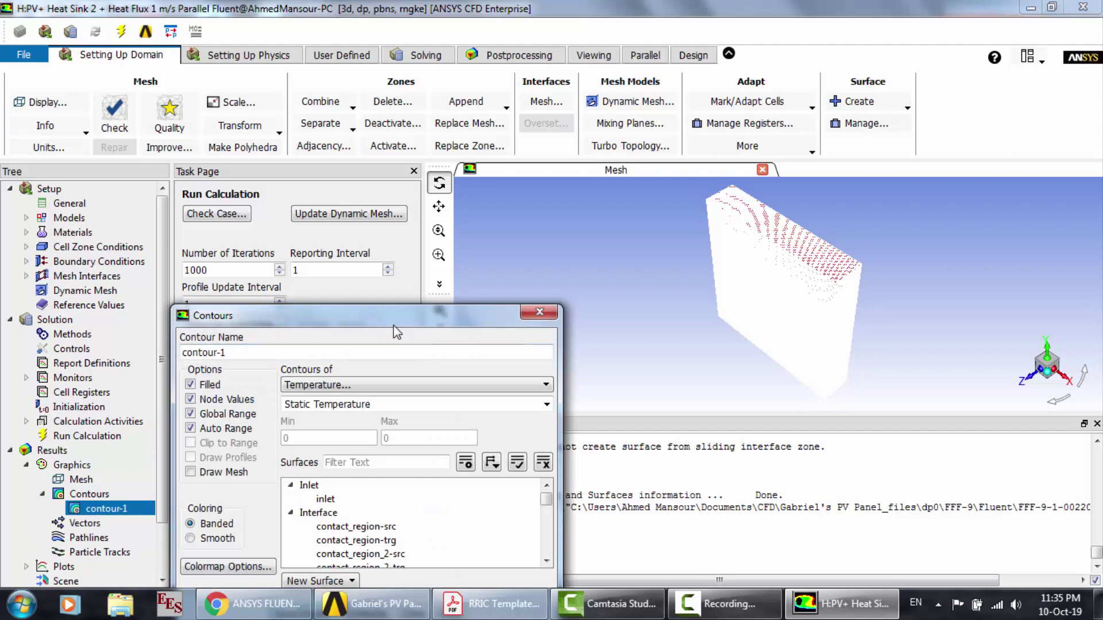
Step: Select the Internal surfaces for contour-1 and display the filled static temperature contours
{"action": "left_click_drag", "start_coordinate": [365, 261], "coordinate": [336, 192]}
{"action": "scroll", "coordinate": [332, 378], "scroll_direction": "down", "scroll_amount": 3}
{"action": "left_click", "coordinate": [332, 378]}
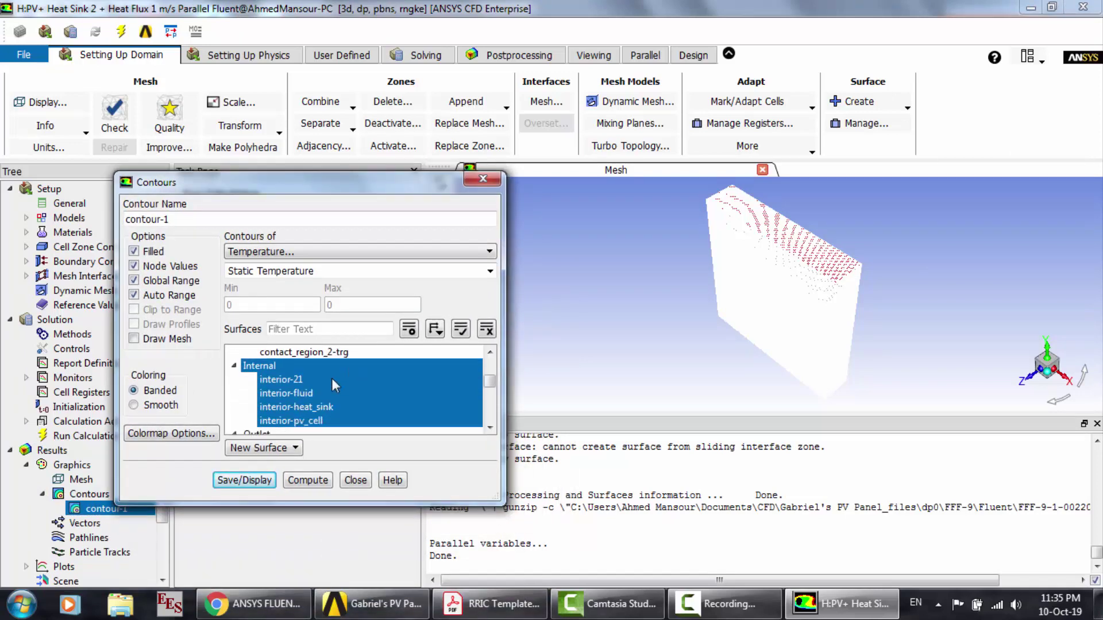
{"action": "scroll", "coordinate": [332, 378], "scroll_direction": "down", "scroll_amount": 1}
{"action": "left_click", "coordinate": [249, 486]}
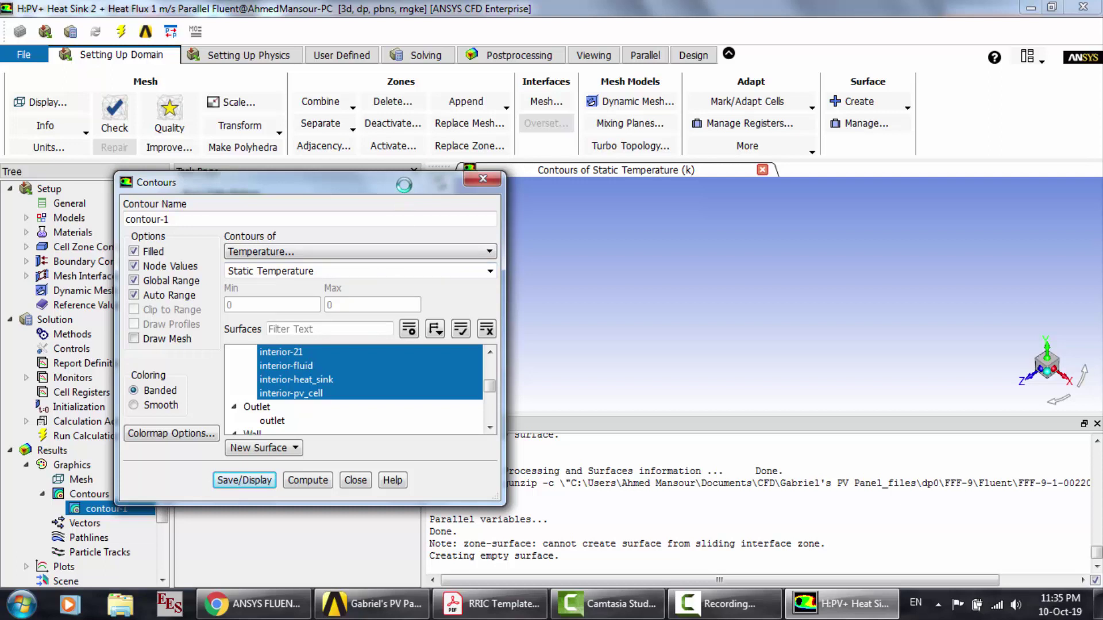
{"action": "left_click_drag", "start_coordinate": [403, 186], "coordinate": [326, 187]}
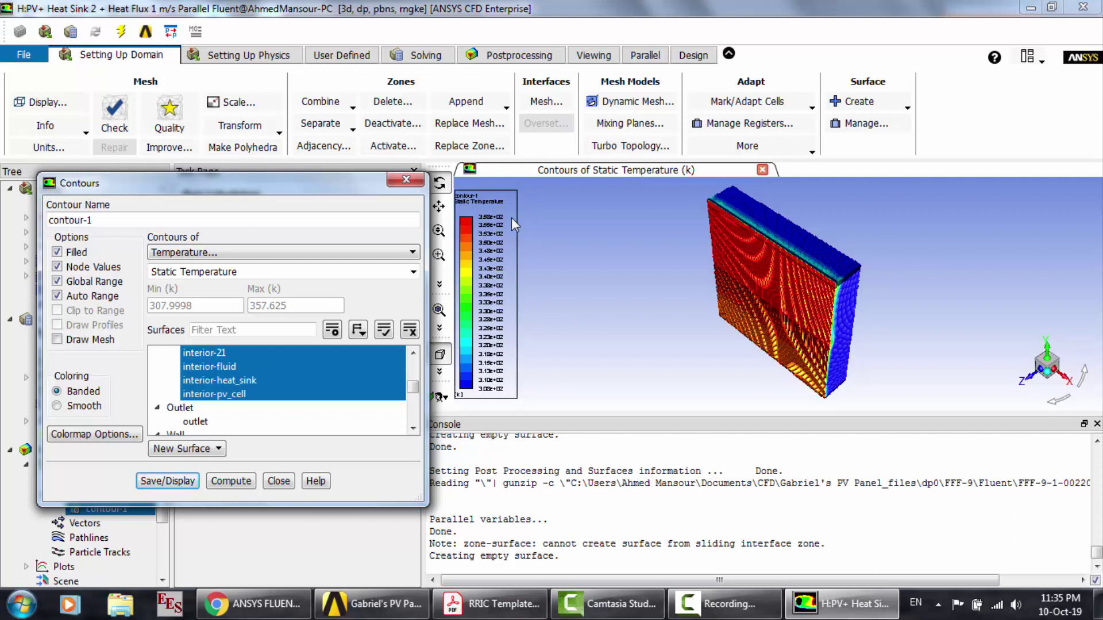
Step: Examine the static temperature contours near the upper end of the panel, viewed along the X axis, and close the contour settings
{"action": "left_click", "coordinate": [1064, 379]}
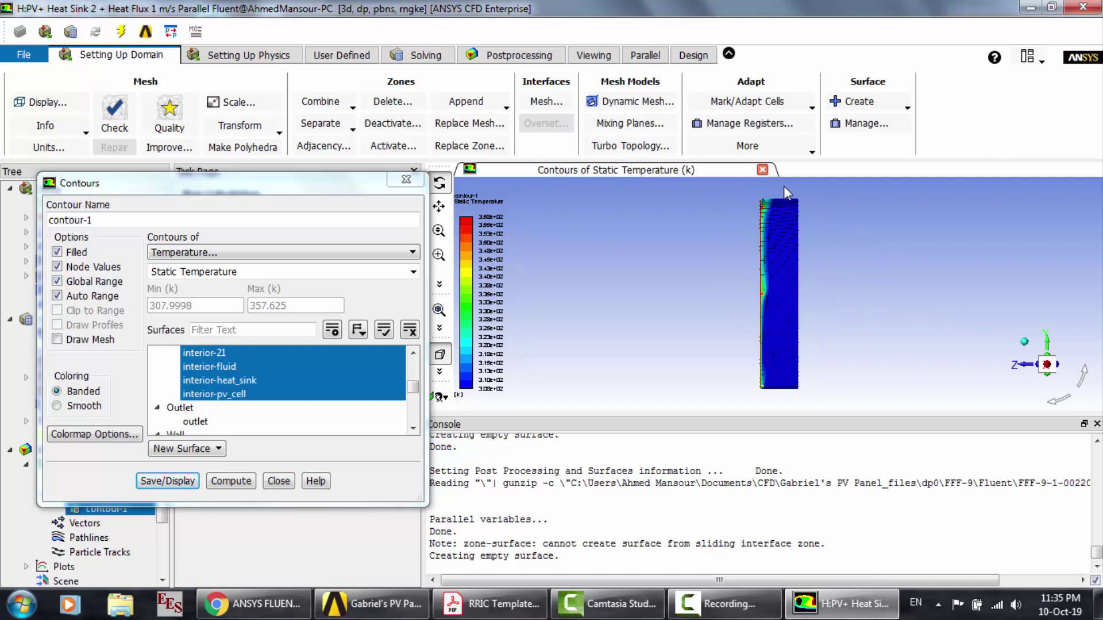
{"action": "scroll", "coordinate": [781, 185], "scroll_direction": "up", "scroll_amount": 5}
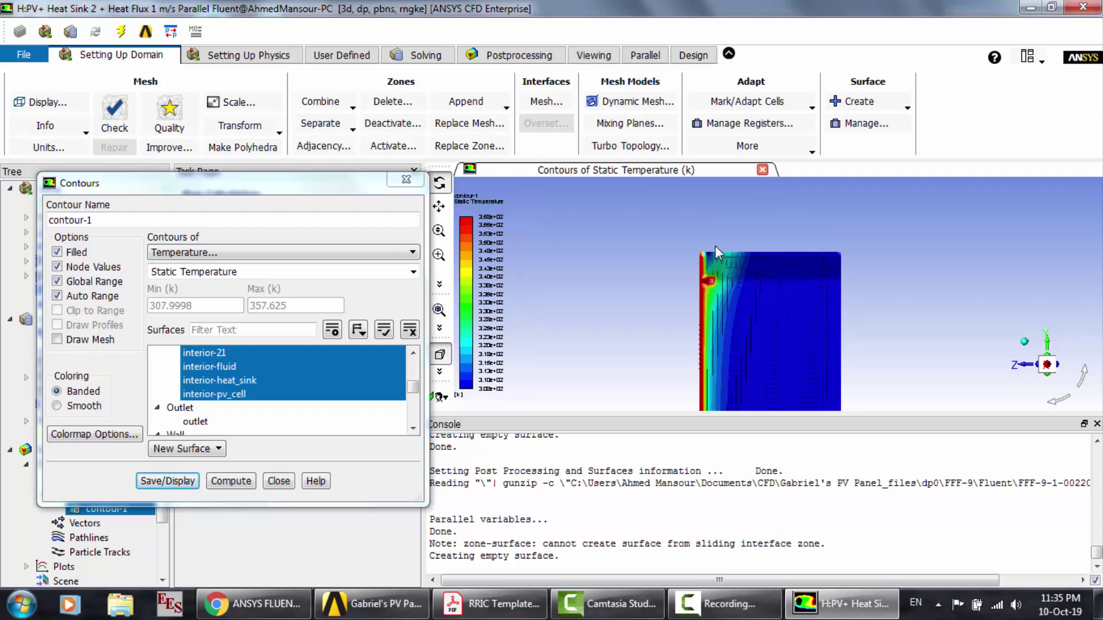
{"action": "left_click_drag", "start_coordinate": [718, 281], "coordinate": [788, 282]}
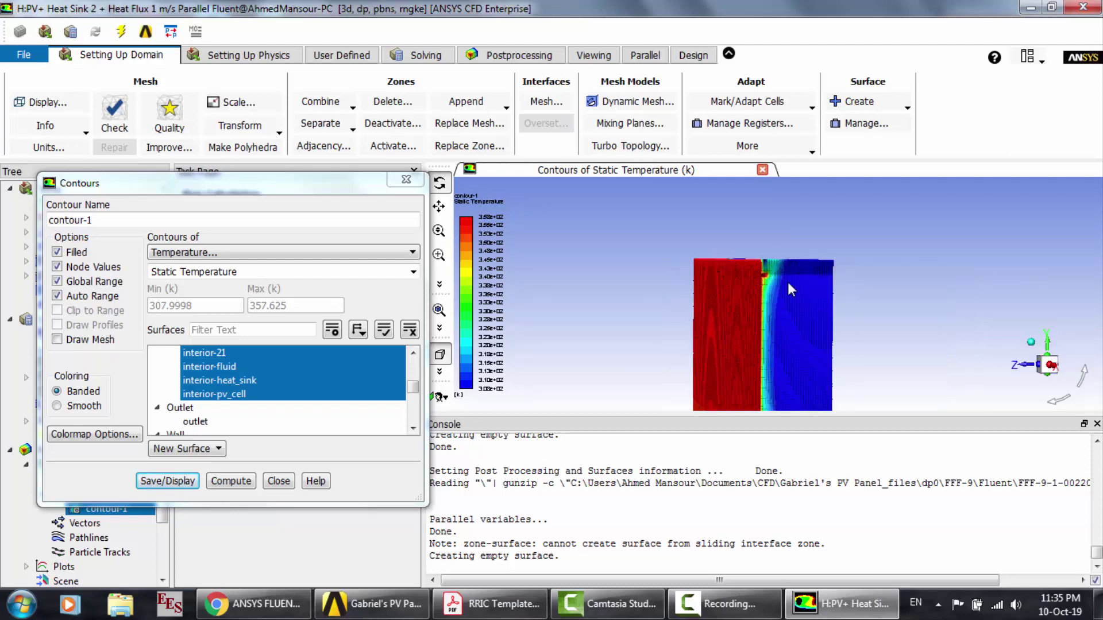
{"action": "scroll", "coordinate": [788, 282], "scroll_direction": "up", "scroll_amount": 2}
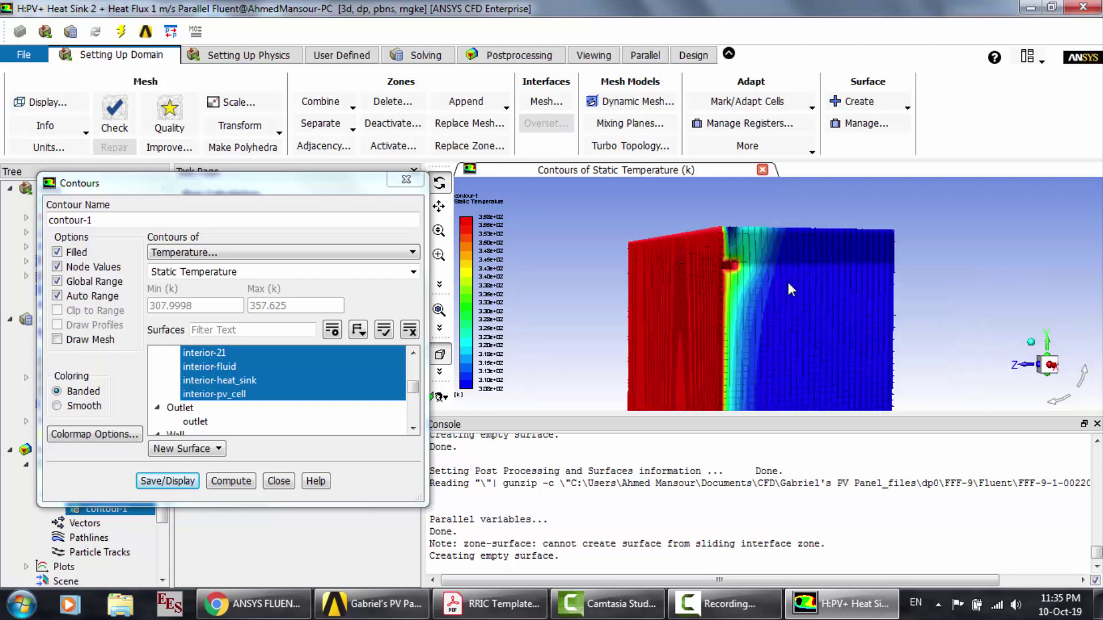
{"action": "left_click", "coordinate": [406, 179]}
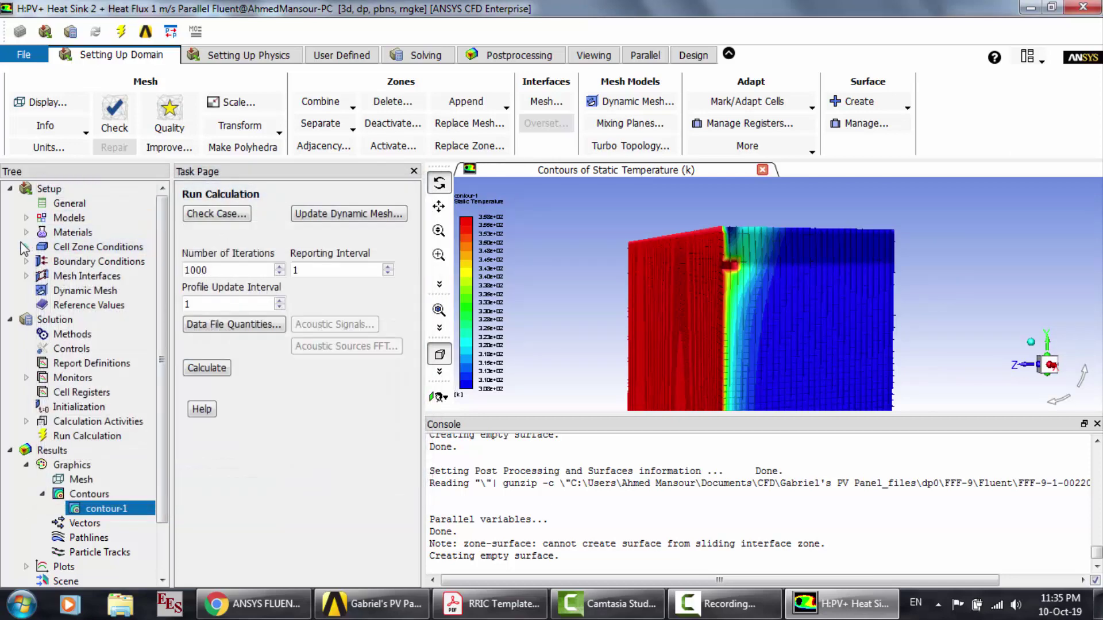
Step: Check the thermal conditions of the pv_external_wall boundary and leave its settings without making changes
{"action": "left_click", "coordinate": [25, 217]}
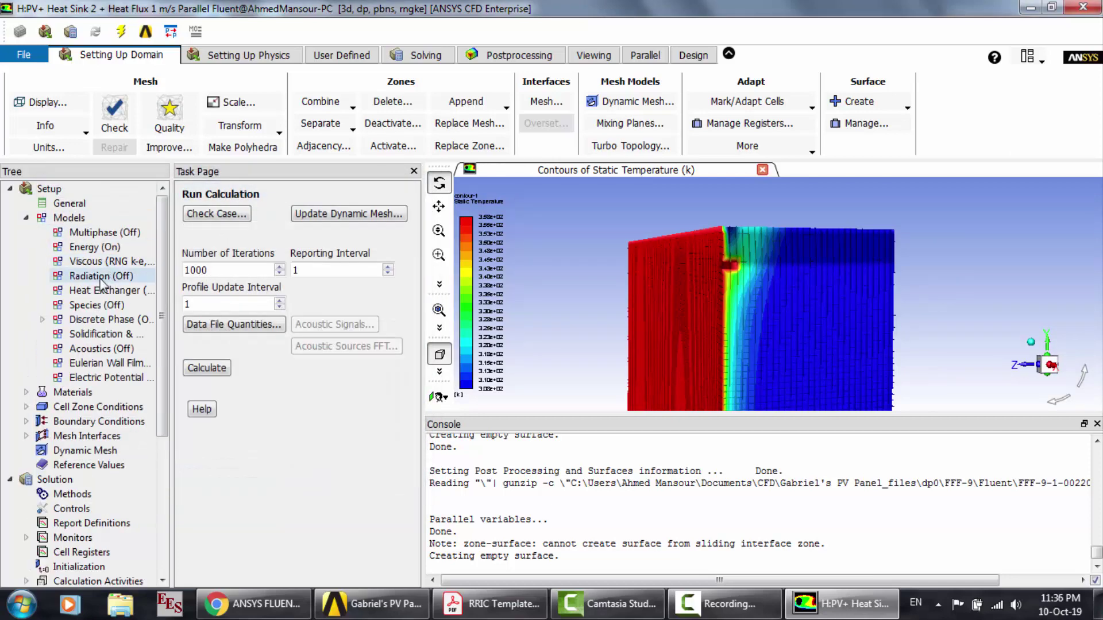
{"action": "scroll", "coordinate": [40, 391], "scroll_direction": "down", "scroll_amount": 1}
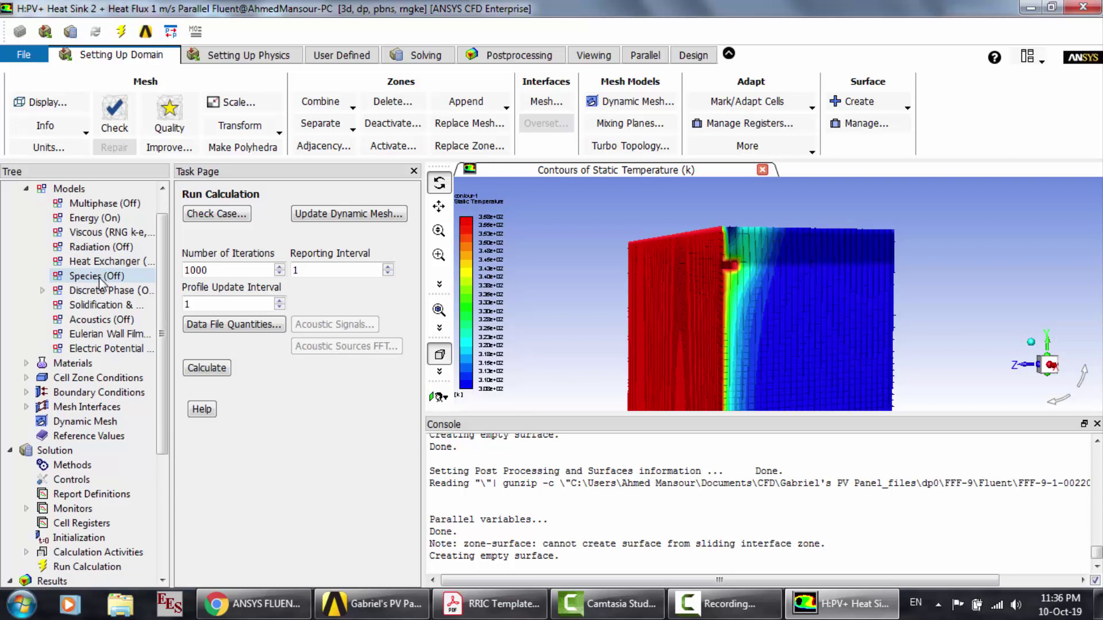
{"action": "left_click", "coordinate": [26, 392]}
{"action": "scroll", "coordinate": [69, 391], "scroll_direction": "down", "scroll_amount": 3}
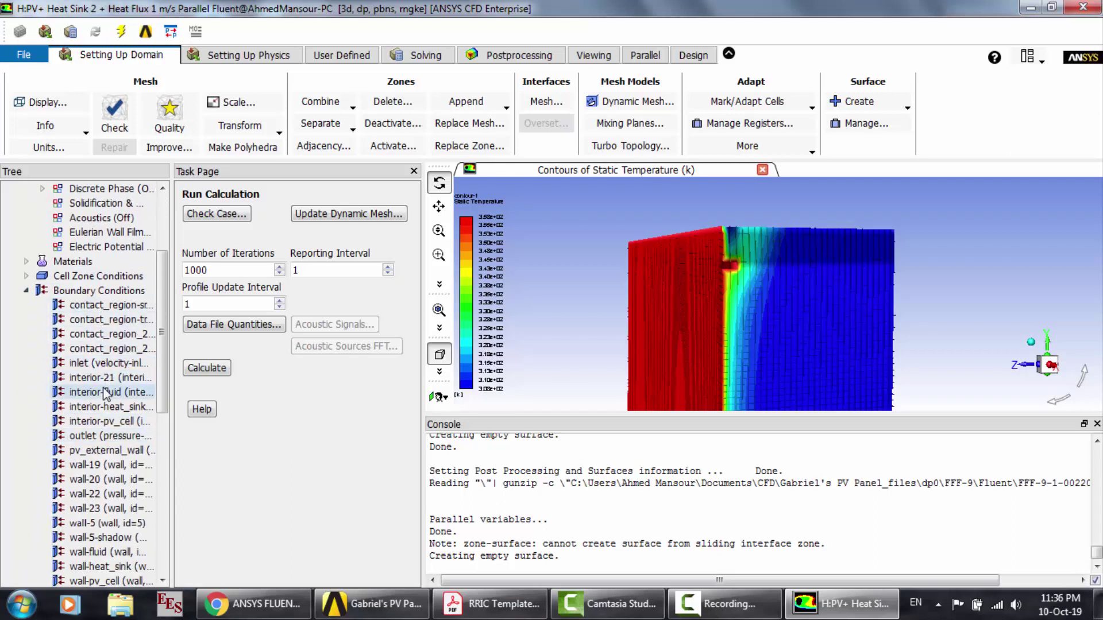
{"action": "scroll", "coordinate": [109, 385], "scroll_direction": "down", "scroll_amount": 2}
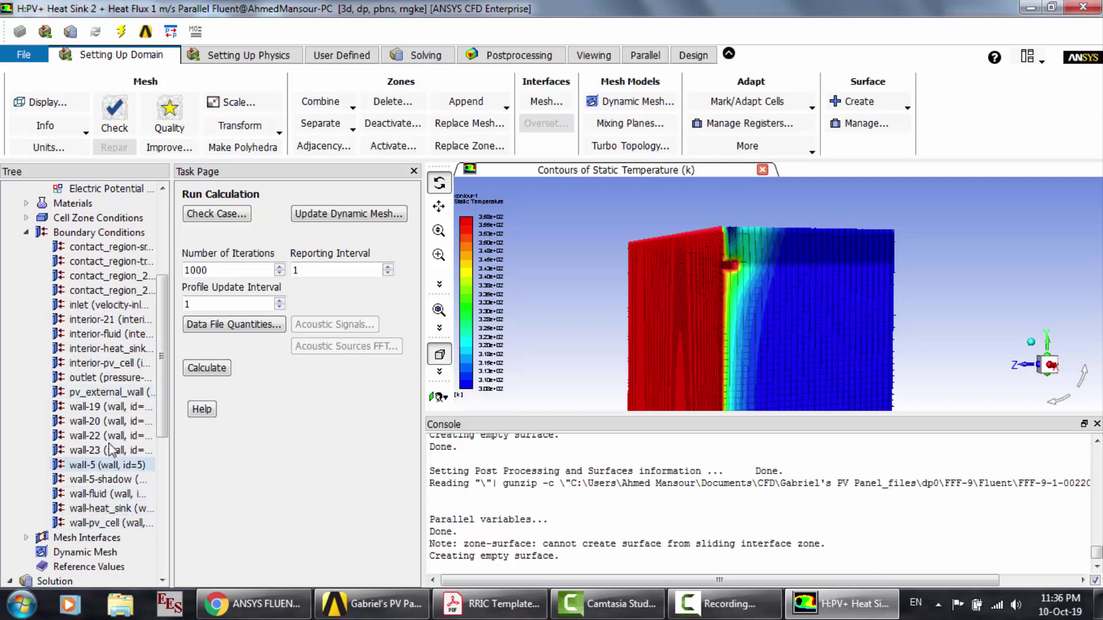
{"action": "left_click", "coordinate": [102, 393]}
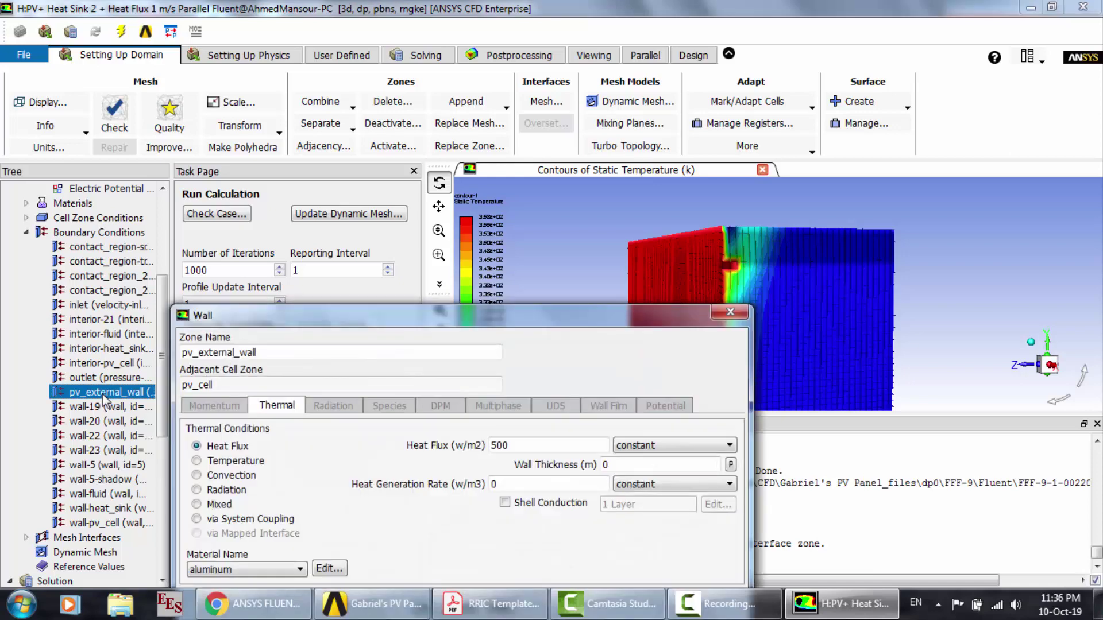
{"action": "left_click", "coordinate": [738, 312]}
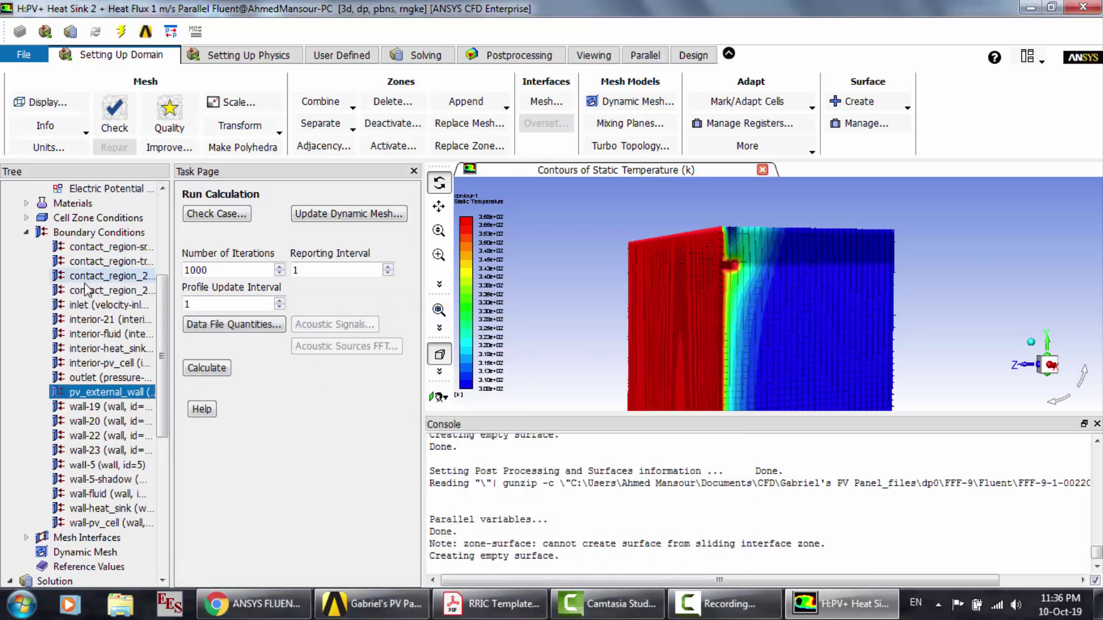
Step: Check the momentum and thermal settings of the inlet velocity boundary and leave them without making changes
{"action": "left_click", "coordinate": [91, 306]}
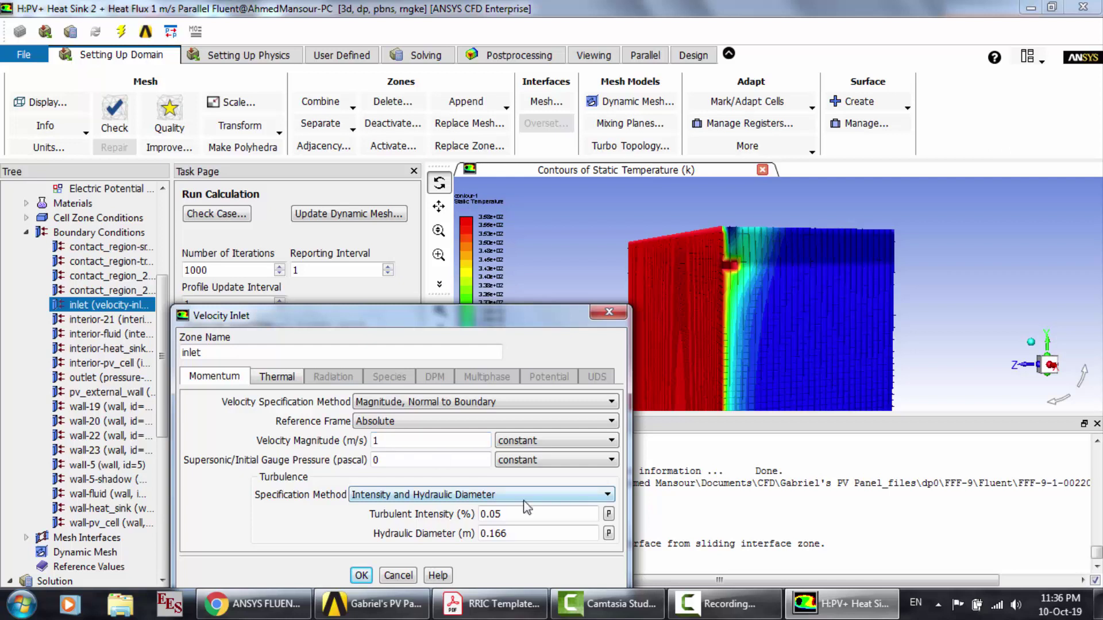
{"action": "left_click", "coordinate": [502, 512]}
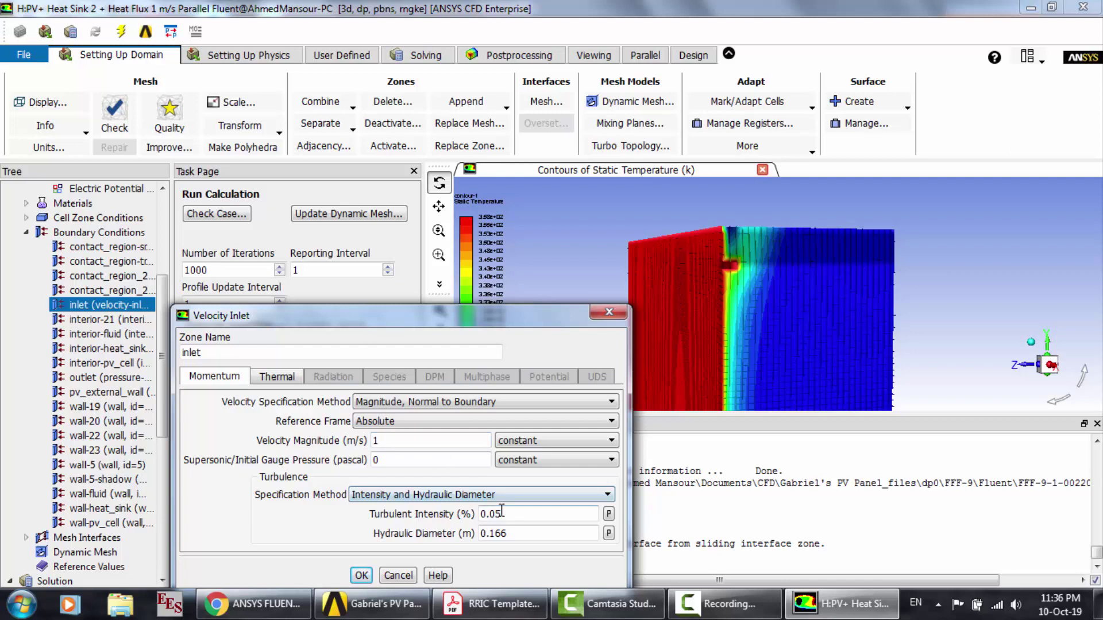
{"action": "left_click", "coordinate": [288, 378]}
{"action": "left_click", "coordinate": [613, 310]}
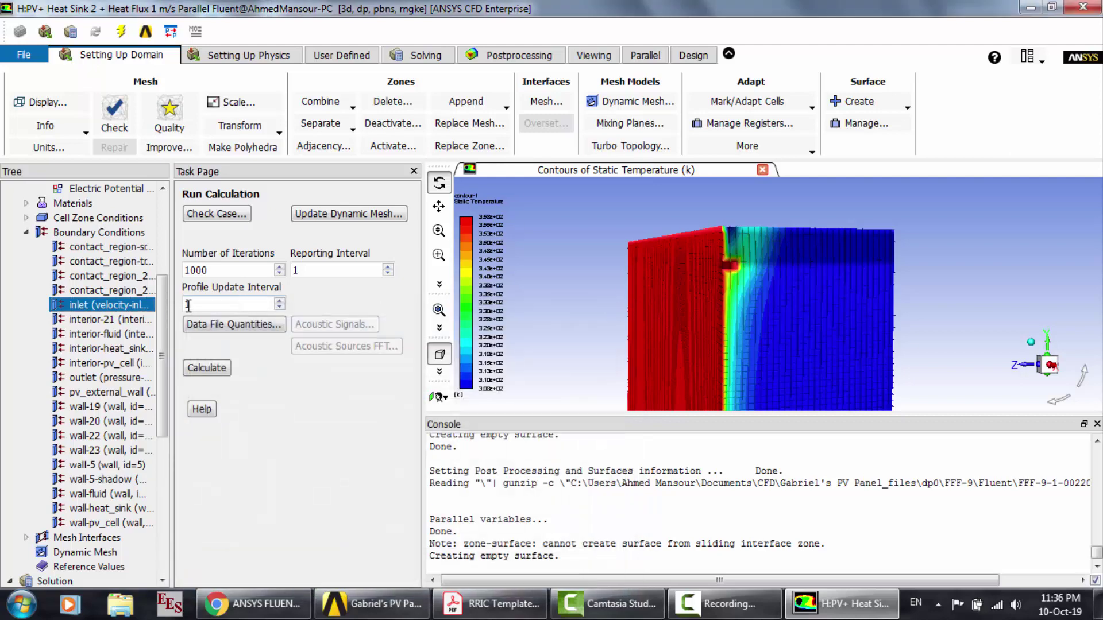
{"action": "double_click", "coordinate": [99, 306]}
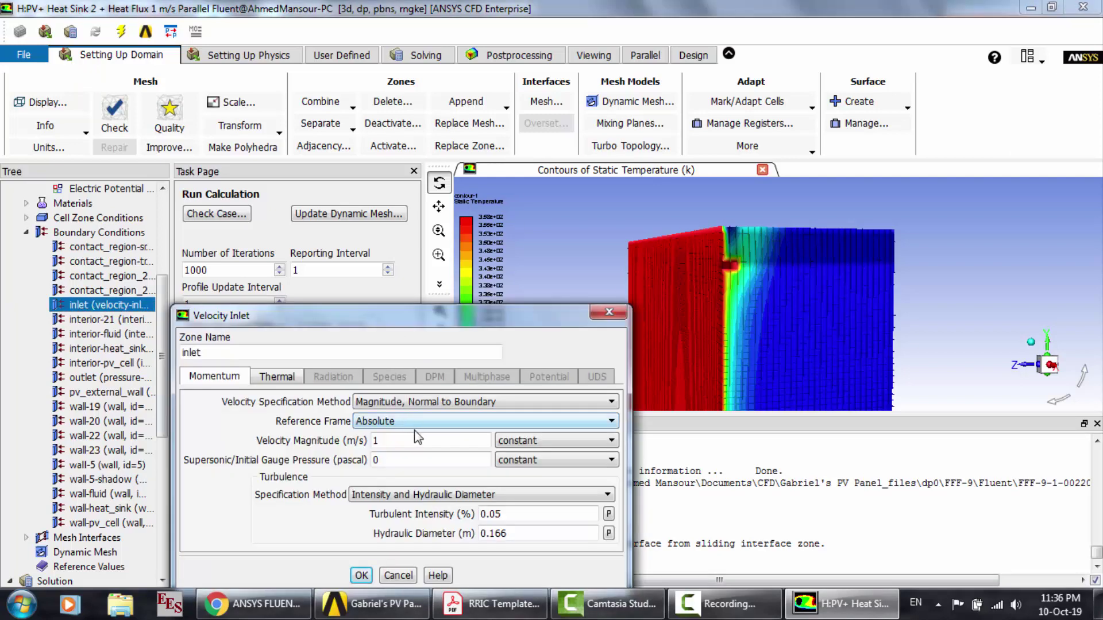
{"action": "left_click", "coordinate": [610, 313]}
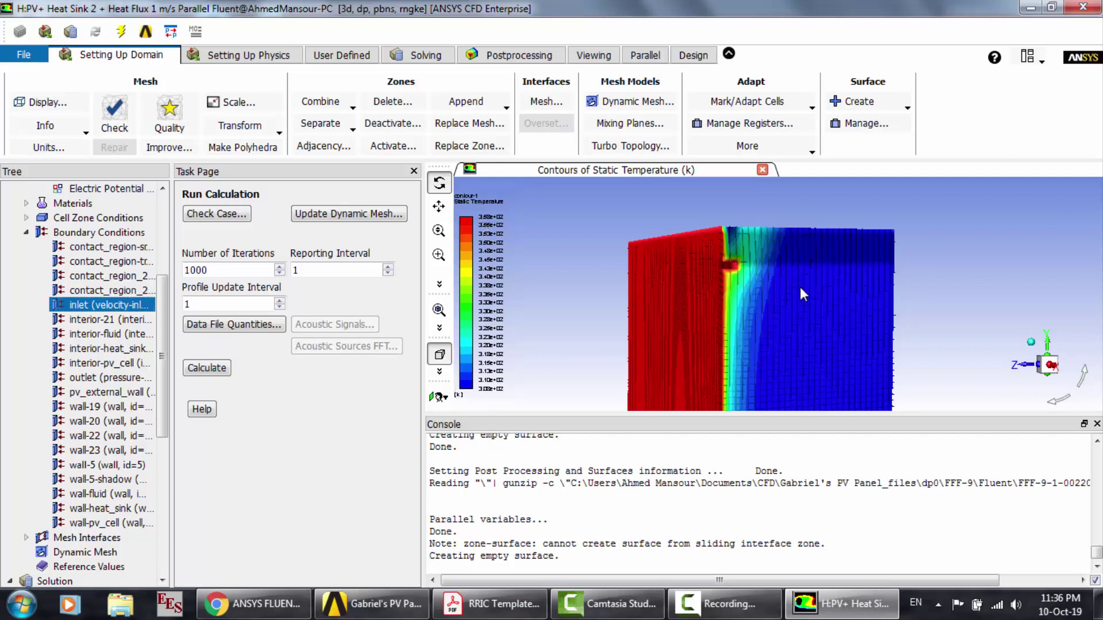
Step: Examine the temperature contours along the panel and air channel up close in side view
{"action": "left_click_drag", "start_coordinate": [799, 284], "coordinate": [742, 283]}
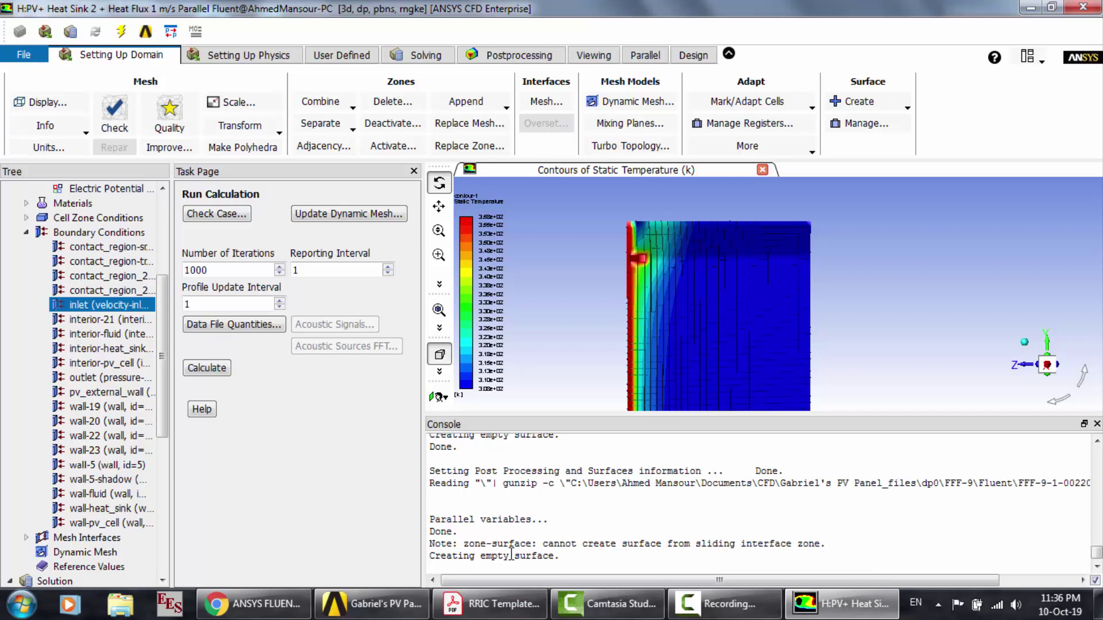
{"action": "left_click", "coordinate": [495, 603]}
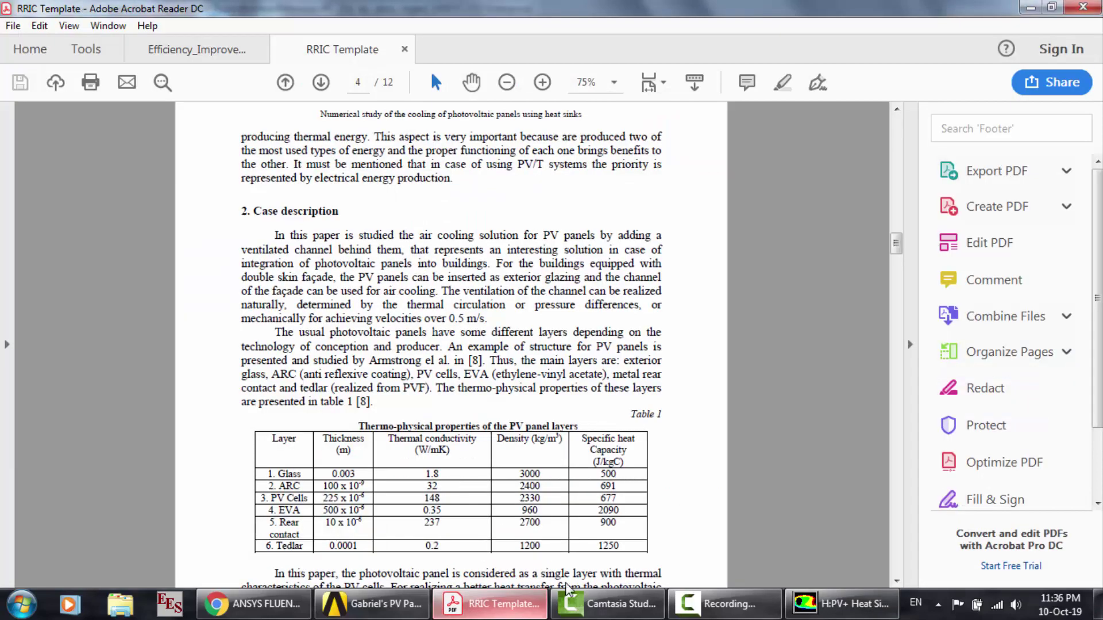
{"action": "left_click", "coordinate": [842, 604]}
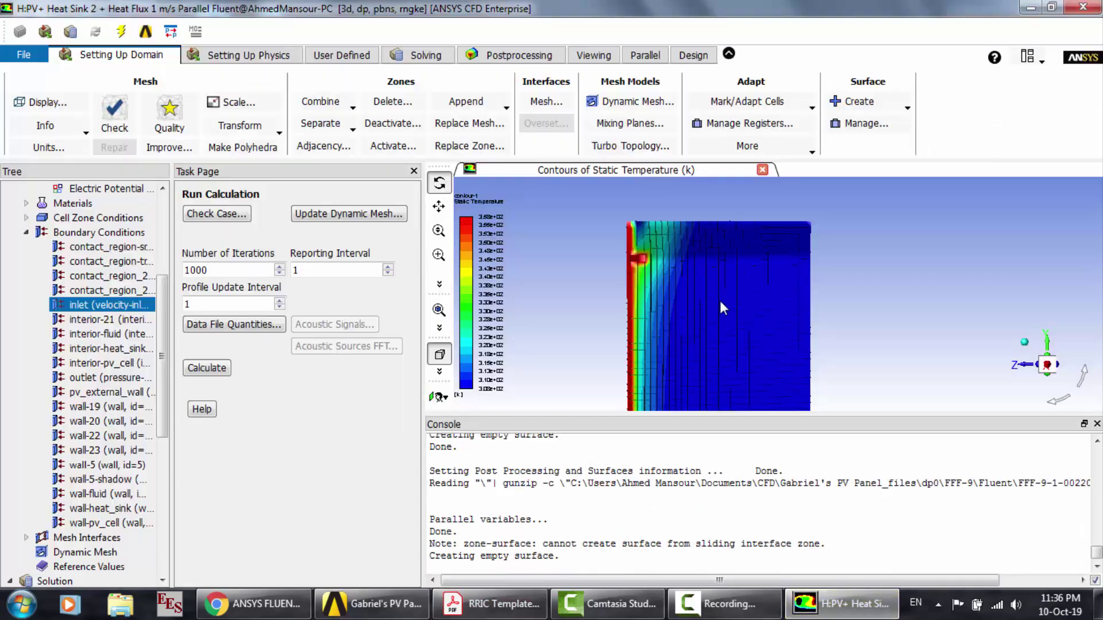
{"action": "left_click_drag", "start_coordinate": [723, 308], "coordinate": [709, 266]}
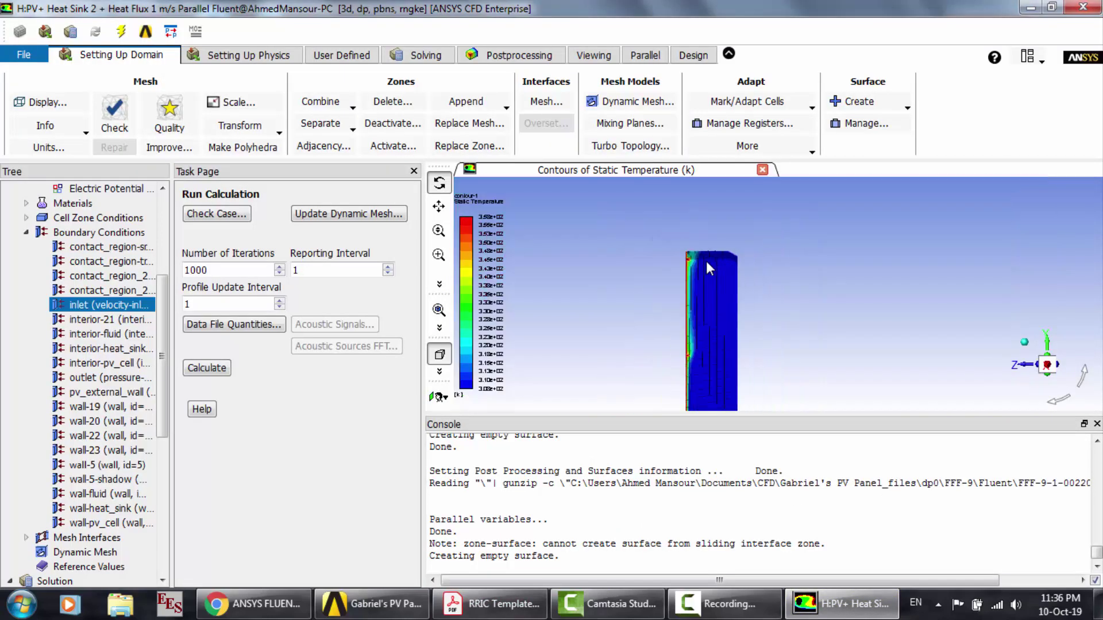
{"action": "scroll", "coordinate": [705, 352], "scroll_direction": "up", "scroll_amount": 3}
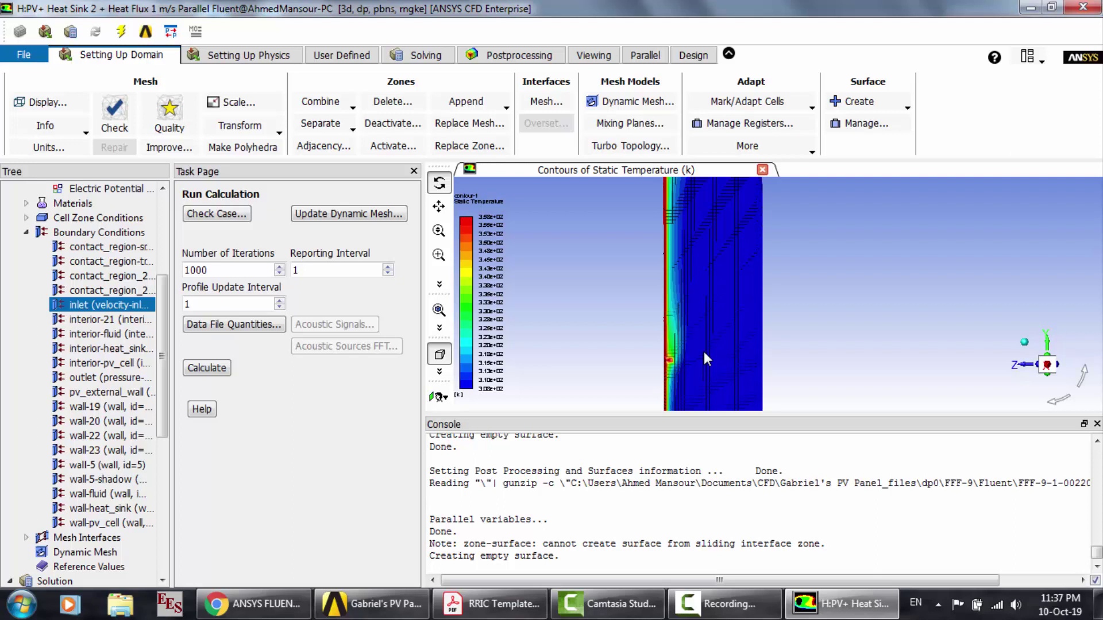
{"action": "left_click_drag", "start_coordinate": [705, 352], "coordinate": [725, 353]}
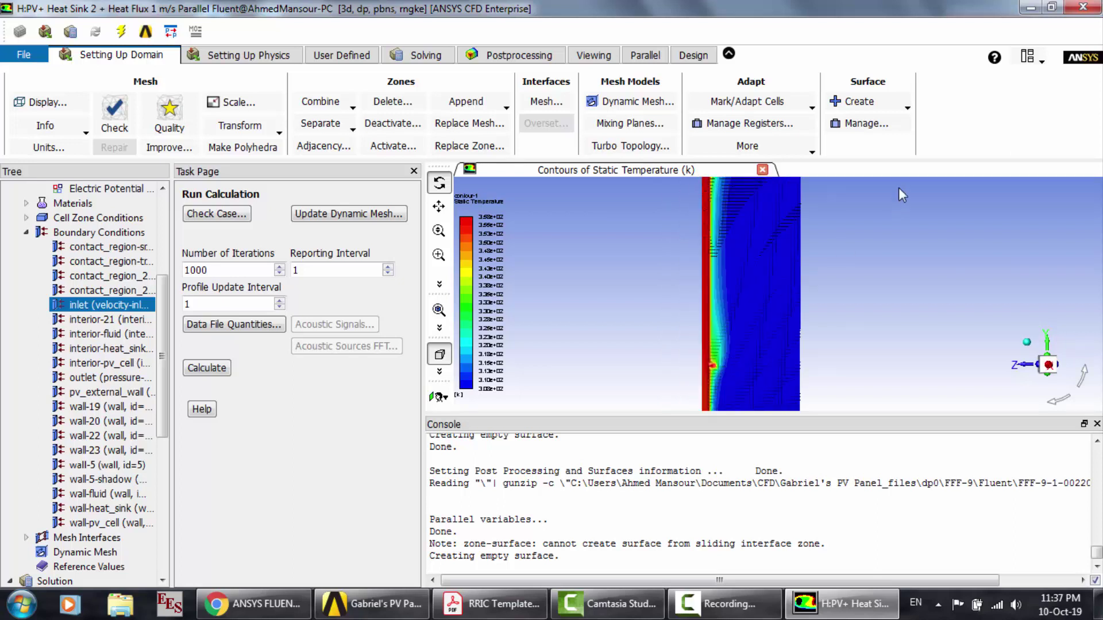
Step: Quit the Fluent session of the 1 m/s case and switch back to the Workbench project
{"action": "left_click", "coordinate": [1083, 6]}
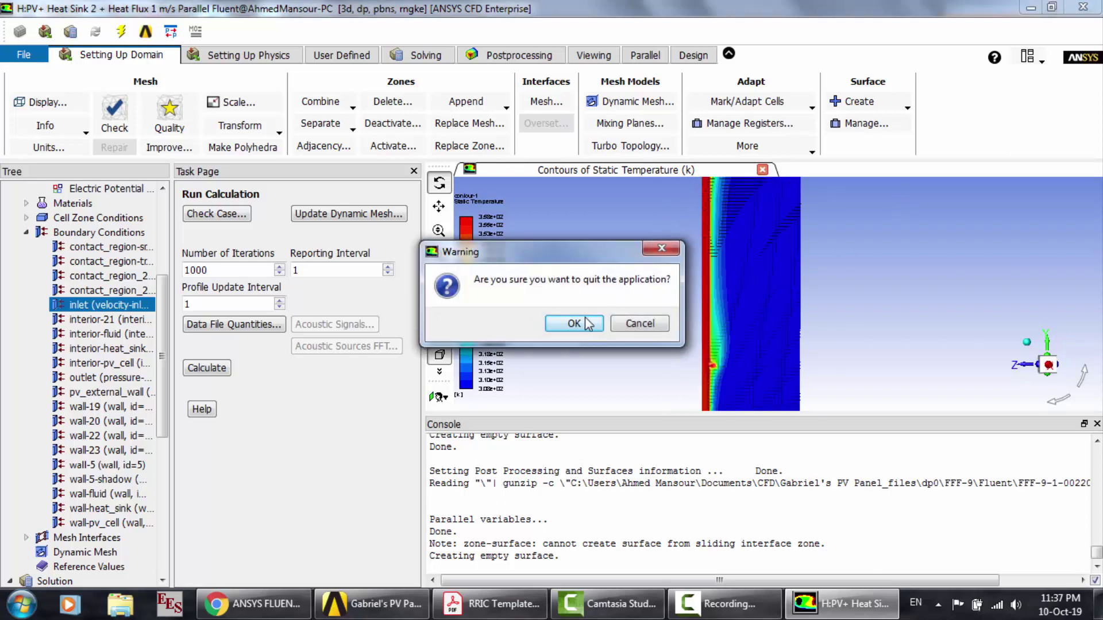
{"action": "left_click", "coordinate": [575, 323]}
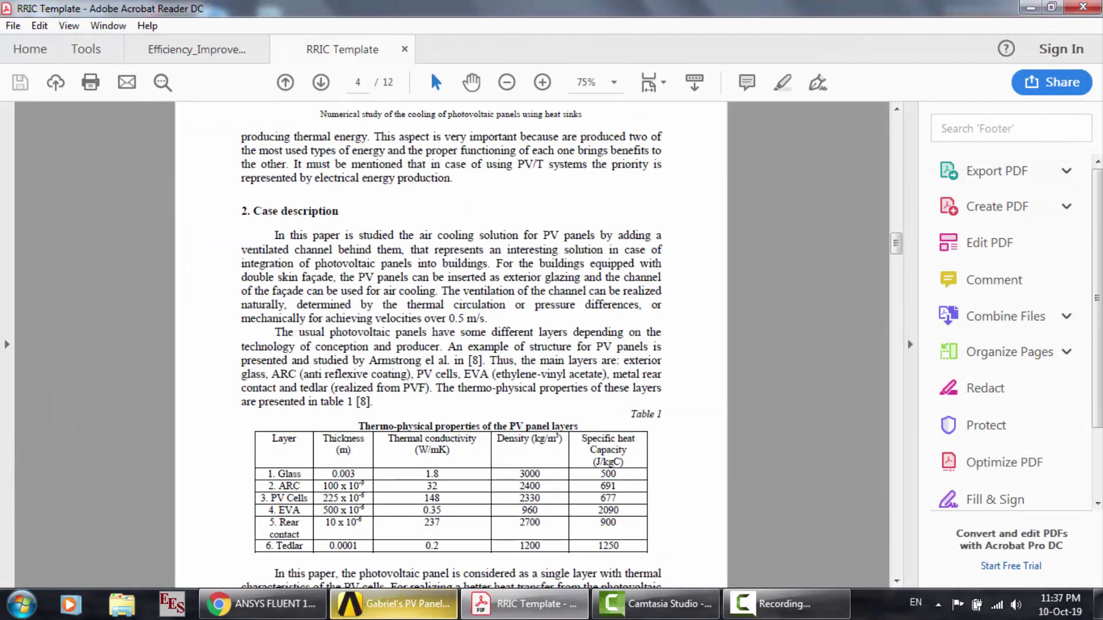
{"action": "left_click", "coordinate": [402, 603]}
Step: Open the geometry of the Full PV + Air Channel+ solar ray tracing system in DesignModeler
{"action": "left_click_drag", "start_coordinate": [821, 340], "coordinate": [831, 179]}
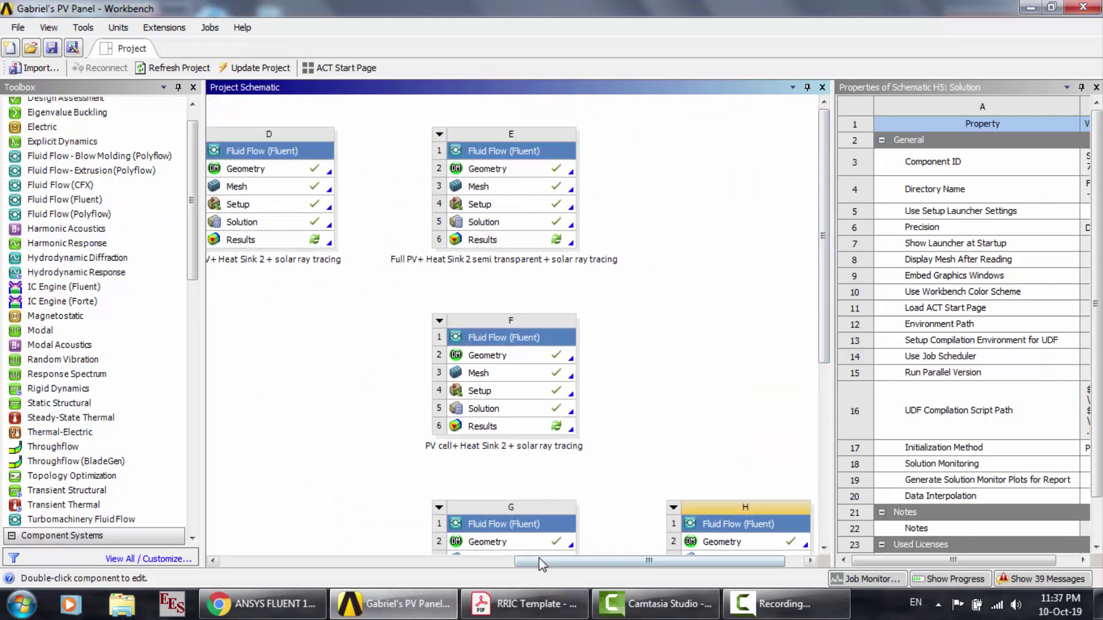
{"action": "left_click_drag", "start_coordinate": [539, 558], "coordinate": [239, 547]}
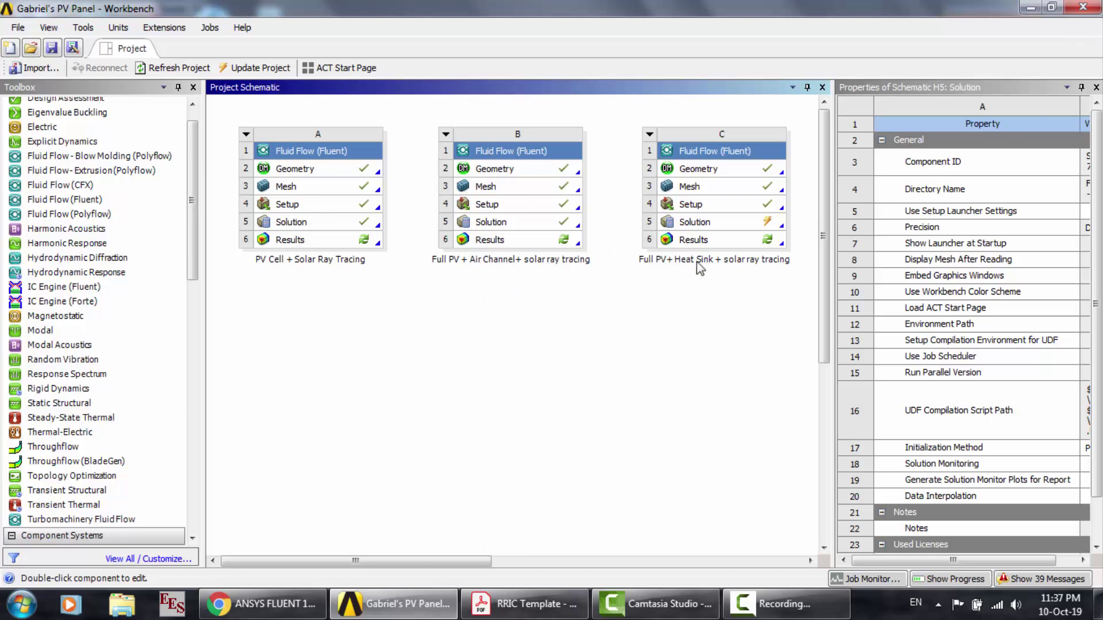
{"action": "double_click", "coordinate": [509, 169]}
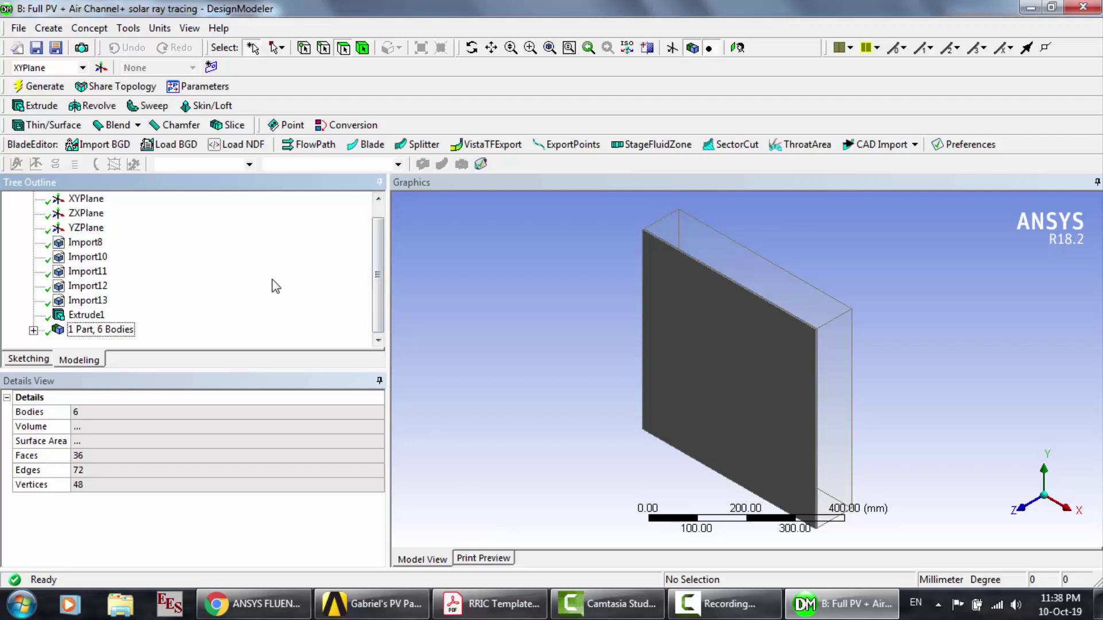
Step: Highlight each imported panel layer from Import8 to Import13 and the Extrude1 air channel in turn
{"action": "left_click", "coordinate": [86, 242]}
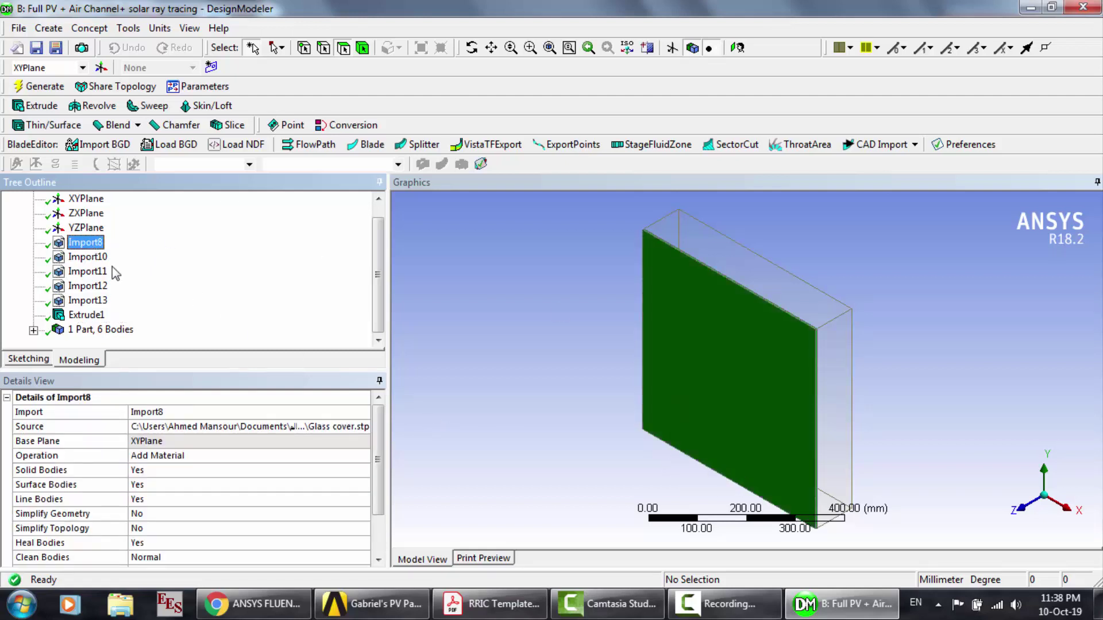
{"action": "left_click", "coordinate": [81, 259]}
{"action": "key", "text": "Down"}
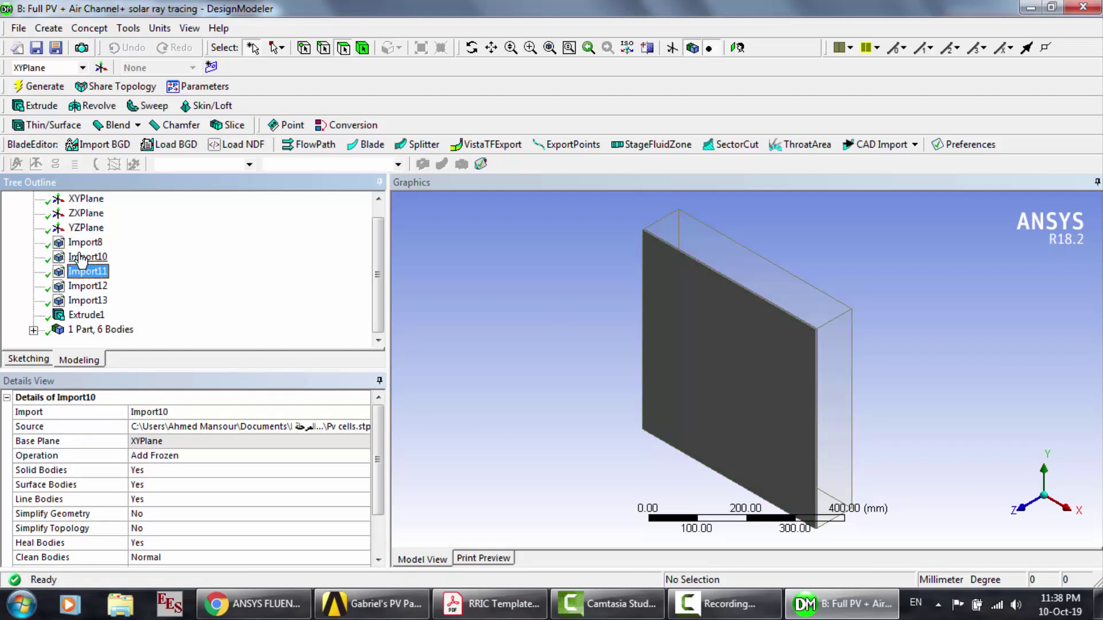
{"action": "key", "text": "Down"}
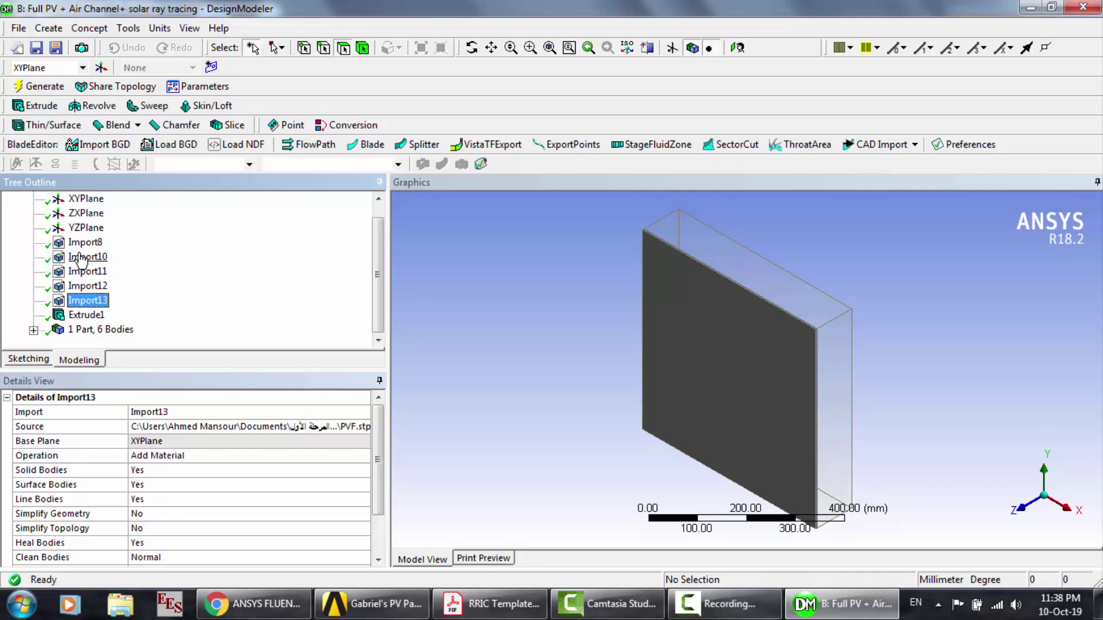
{"action": "key", "text": "Up"}
{"action": "key", "text": "Down"}
{"action": "key", "text": "Down"}
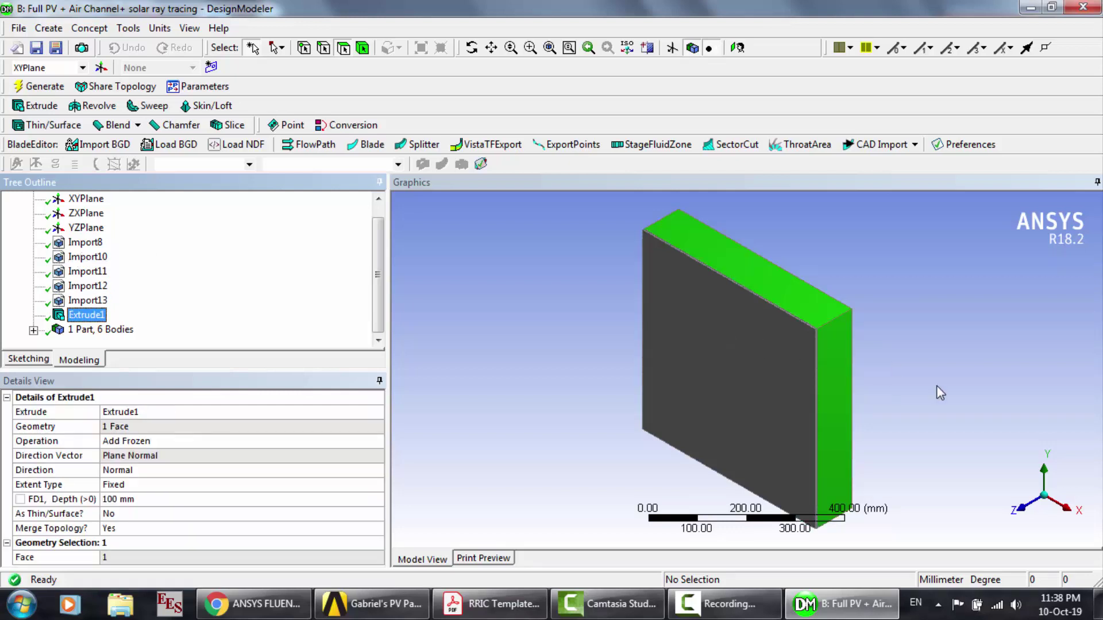
Step: Examine the Extrude1 air channel in side and rotated views and compare it with the Import13 PVF layer
{"action": "left_click", "coordinate": [1071, 508]}
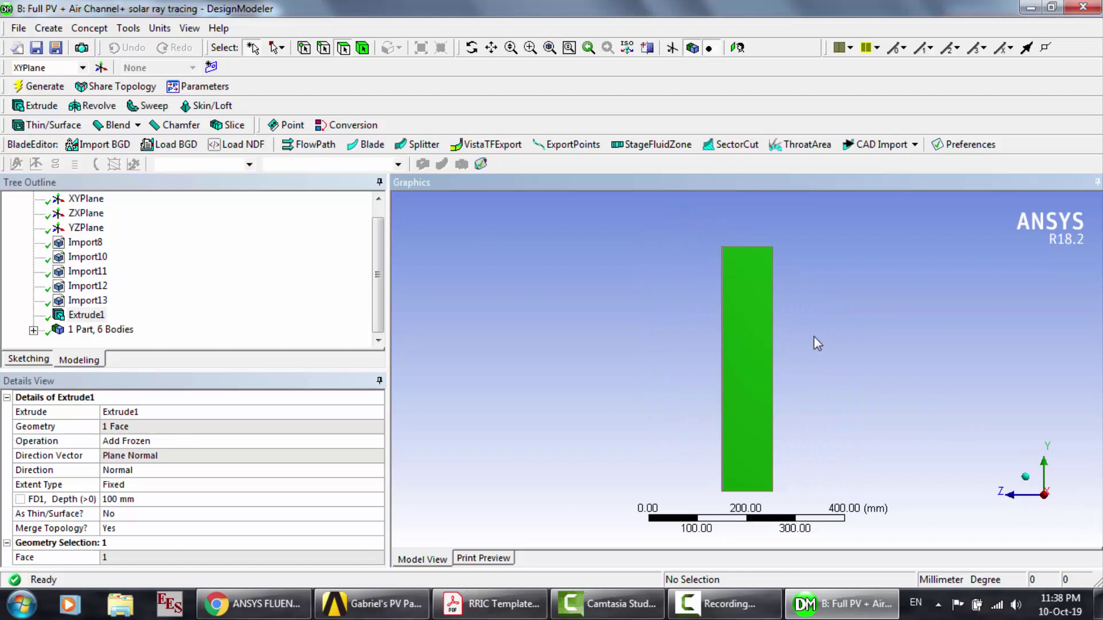
{"action": "scroll", "coordinate": [818, 343], "scroll_direction": "up", "scroll_amount": 2}
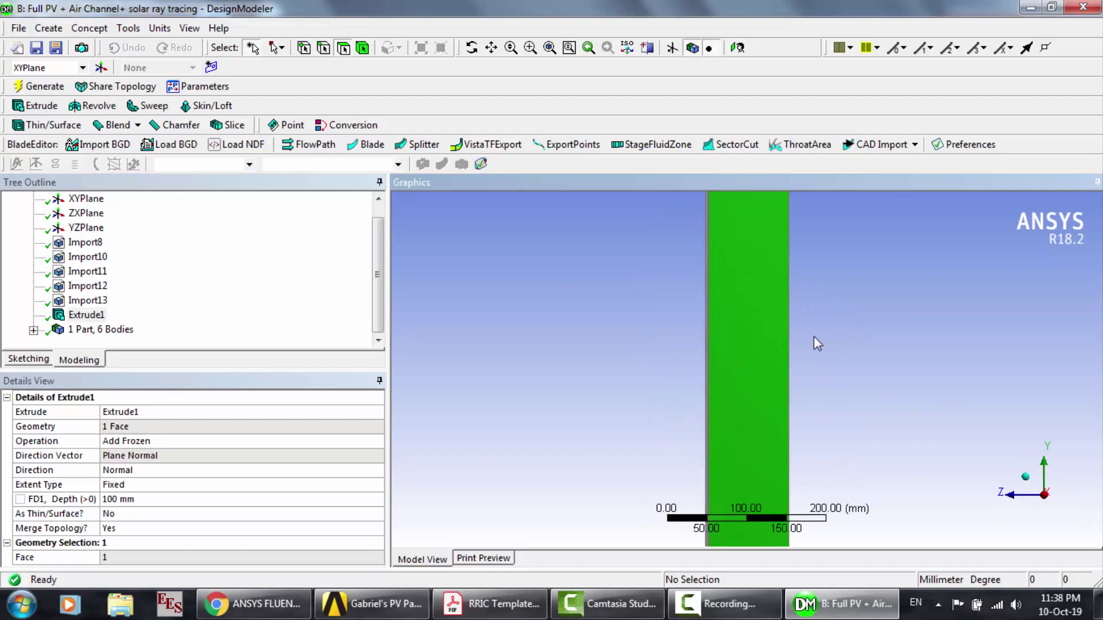
{"action": "left_click", "coordinate": [174, 305]}
{"action": "scroll", "coordinate": [174, 304], "scroll_direction": "up", "scroll_amount": 1}
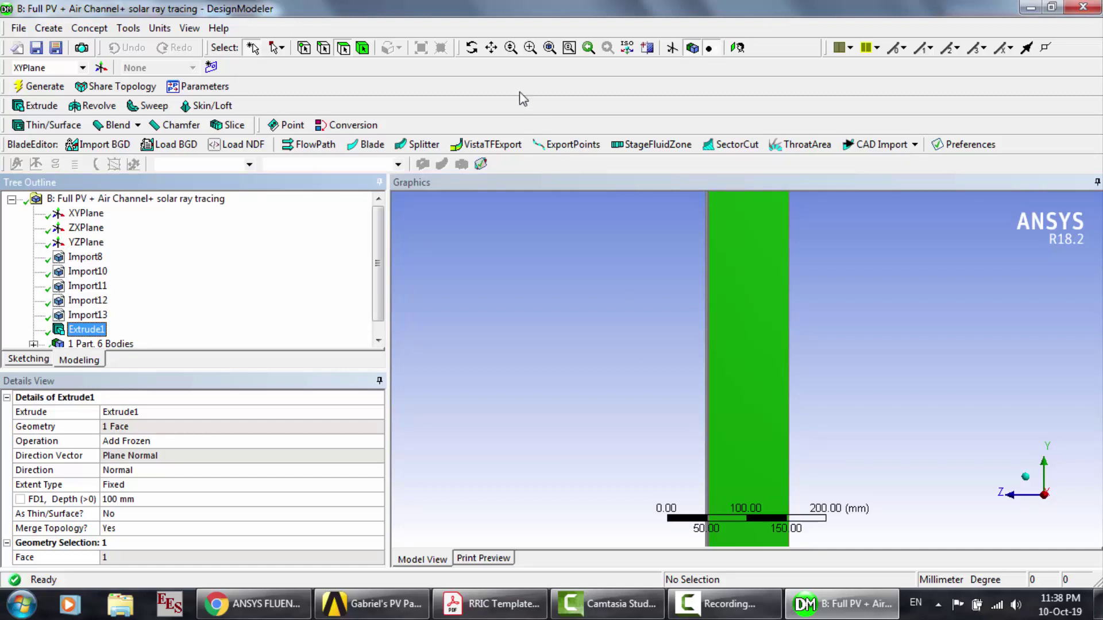
{"action": "left_click", "coordinate": [471, 48]}
{"action": "left_click_drag", "start_coordinate": [713, 356], "coordinate": [642, 368]}
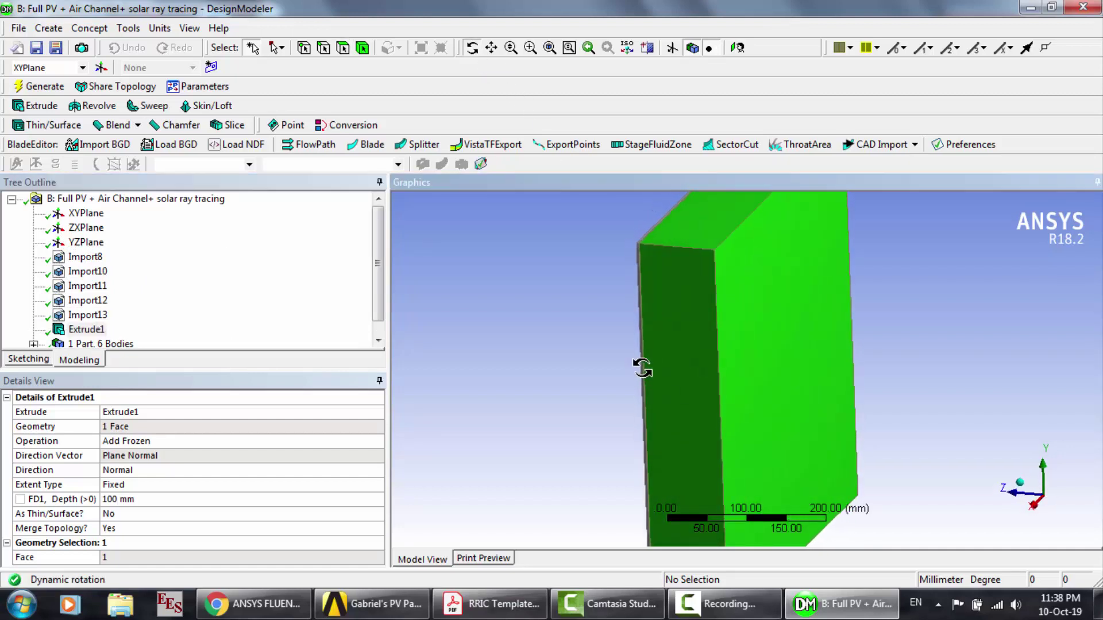
{"action": "left_click", "coordinate": [87, 316]}
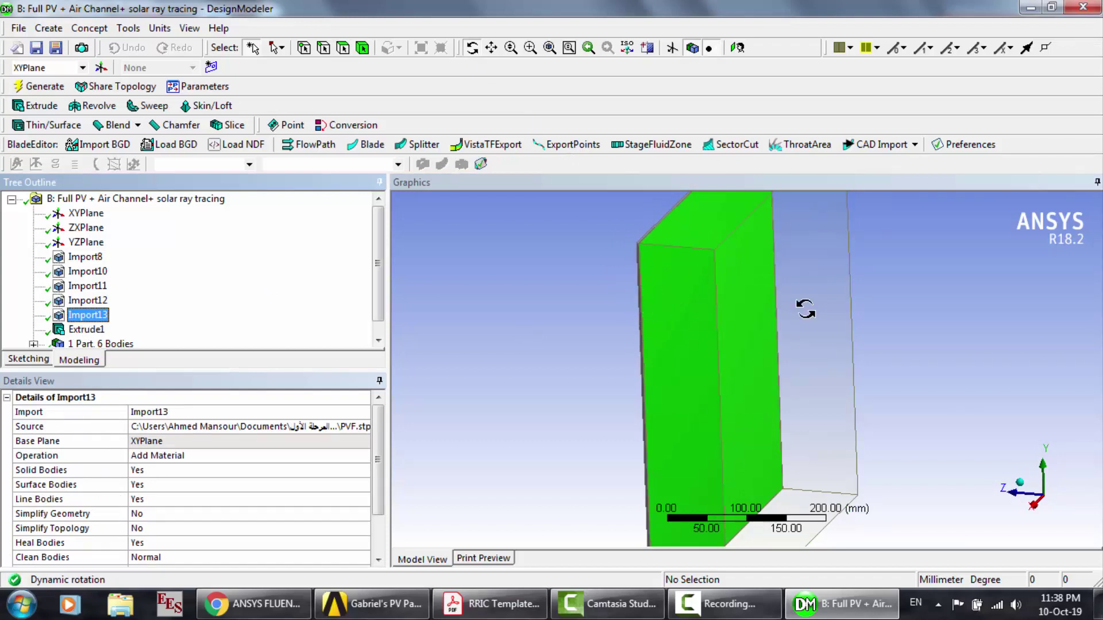
{"action": "left_click", "coordinate": [86, 329]}
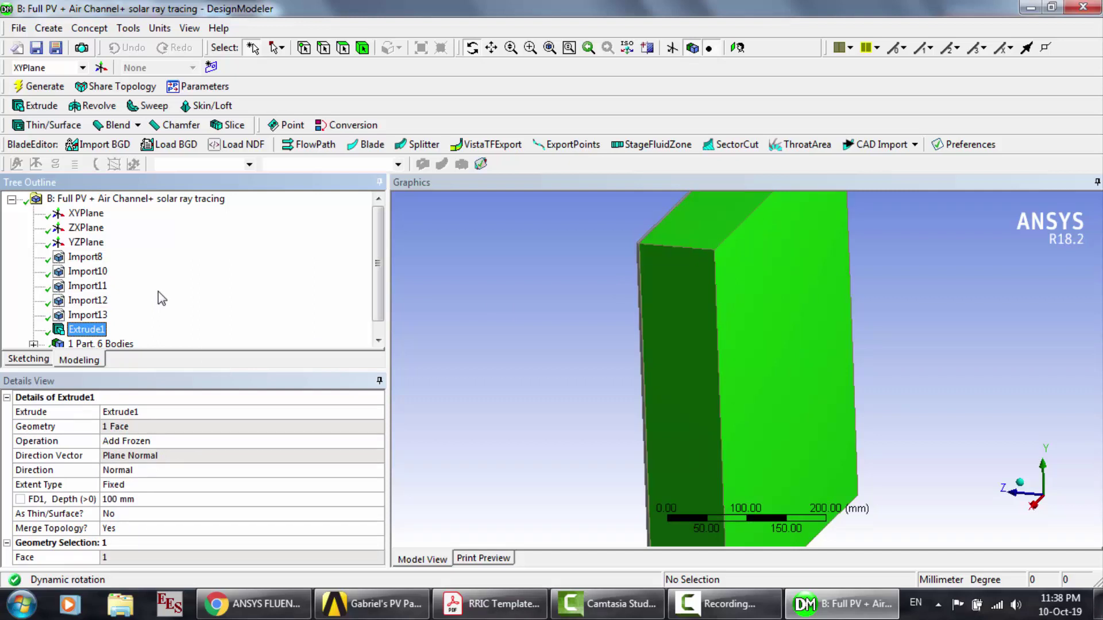
Step: List the bodies of the multibody part and check the operations offered for the bodies and the part without applying any
{"action": "scroll", "coordinate": [162, 299], "scroll_direction": "down", "scroll_amount": 1}
{"action": "left_click", "coordinate": [35, 331]}
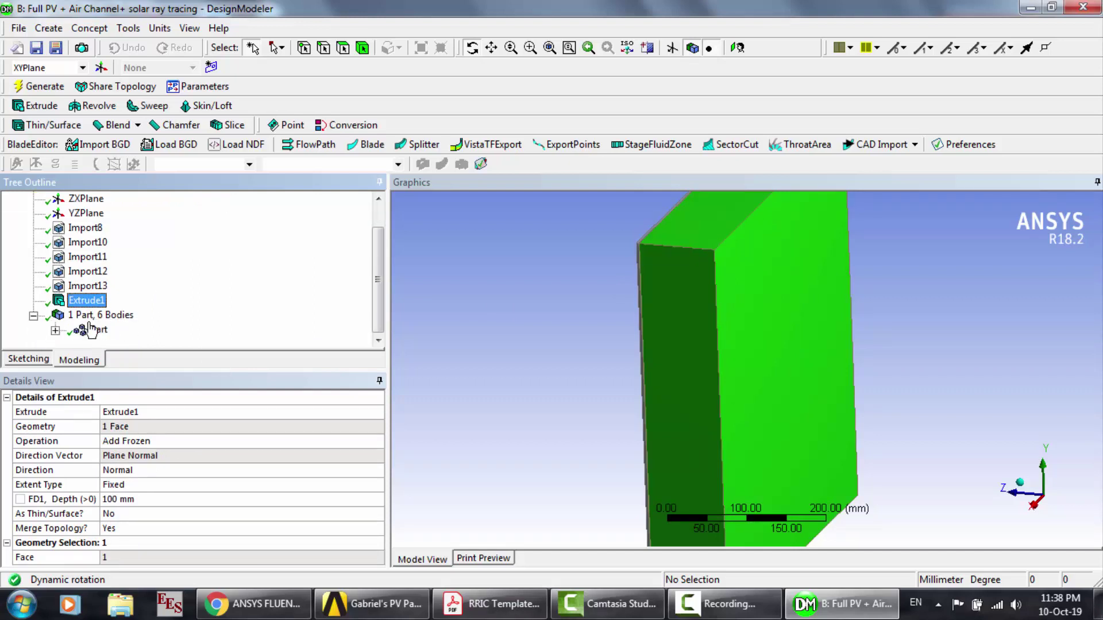
{"action": "left_click", "coordinate": [55, 330]}
{"action": "left_click", "coordinate": [136, 257]}
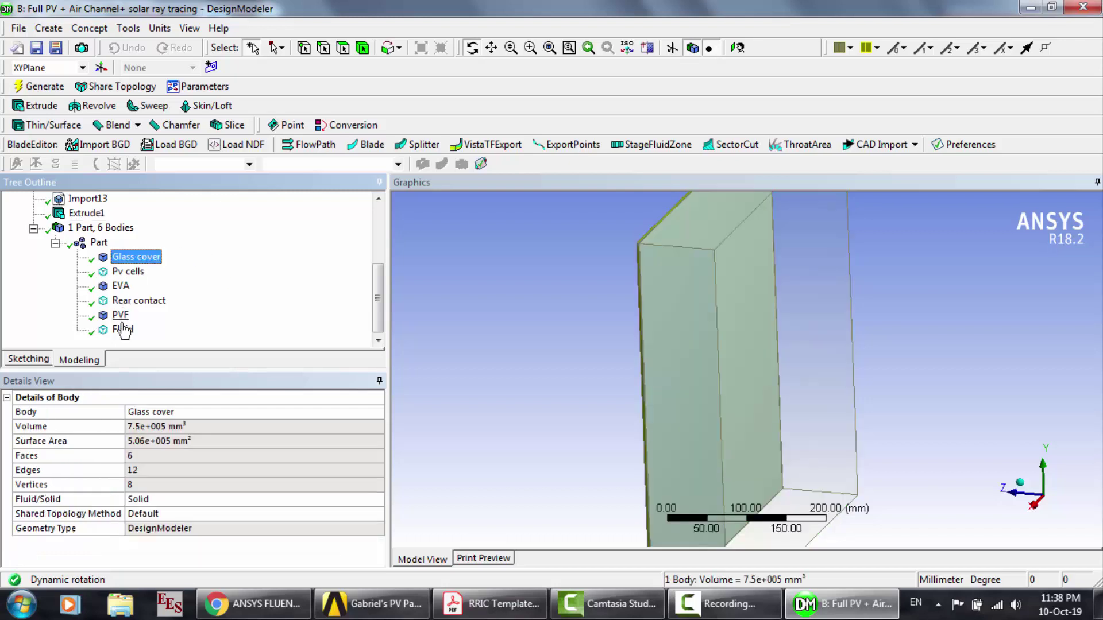
{"action": "left_click", "coordinate": [123, 331], "text": "shift"}
{"action": "right_click", "coordinate": [122, 331]}
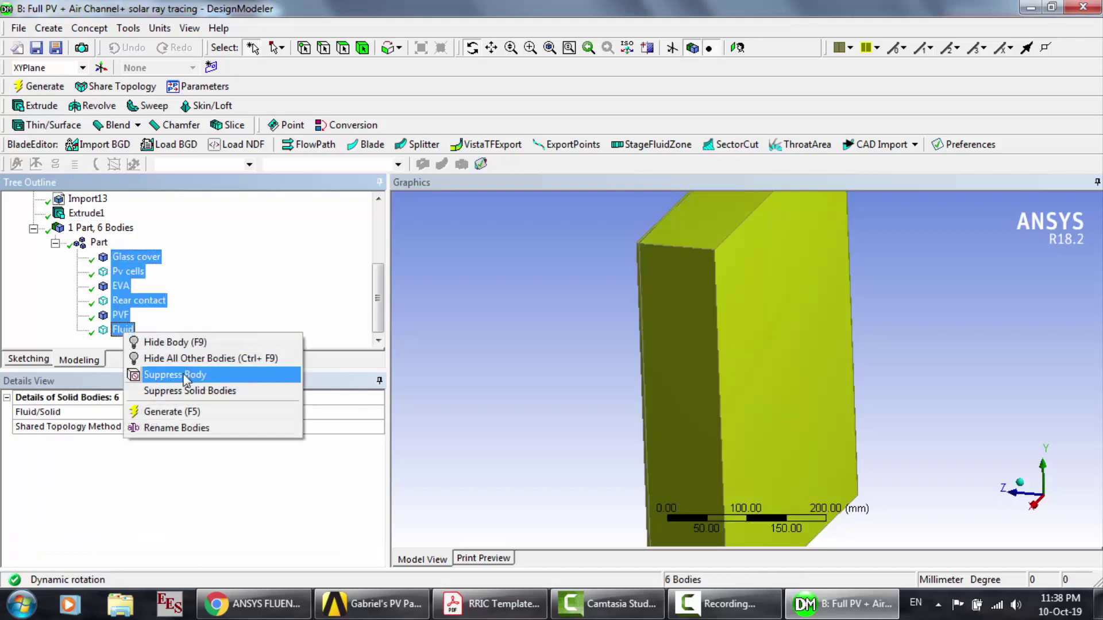
{"action": "left_click", "coordinate": [98, 243]}
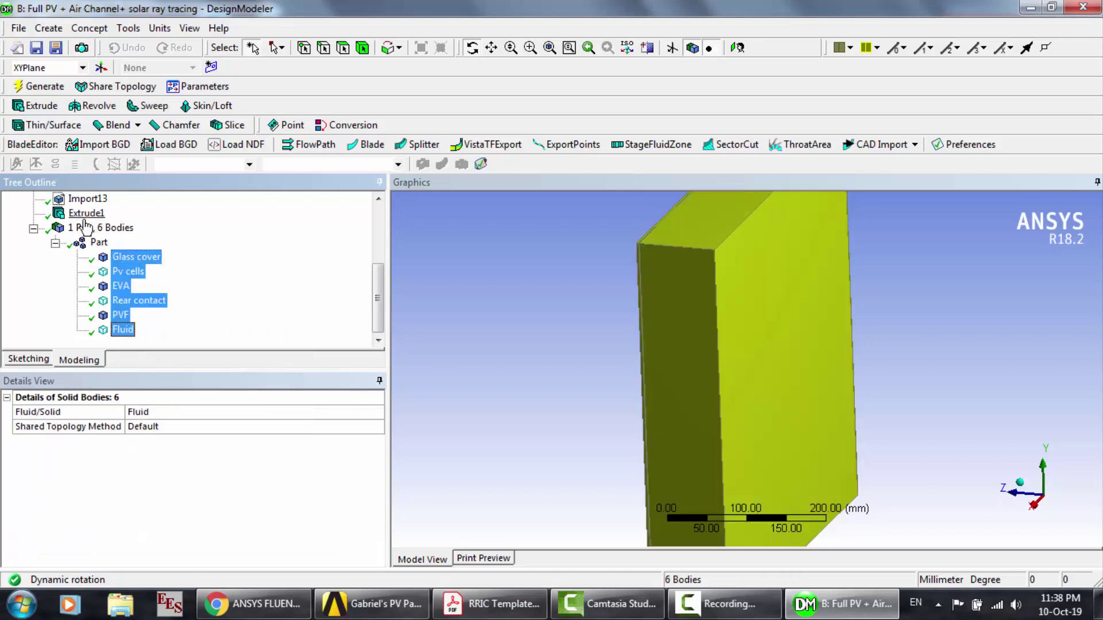
{"action": "left_click", "coordinate": [98, 243]}
{"action": "right_click", "coordinate": [97, 242]}
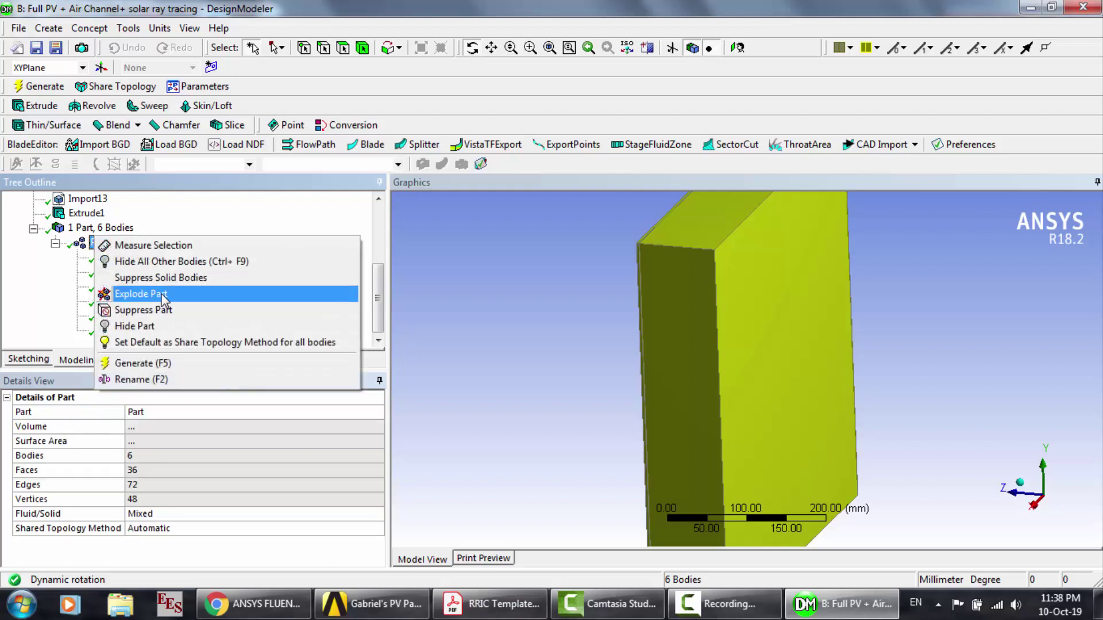
{"action": "left_click", "coordinate": [447, 281]}
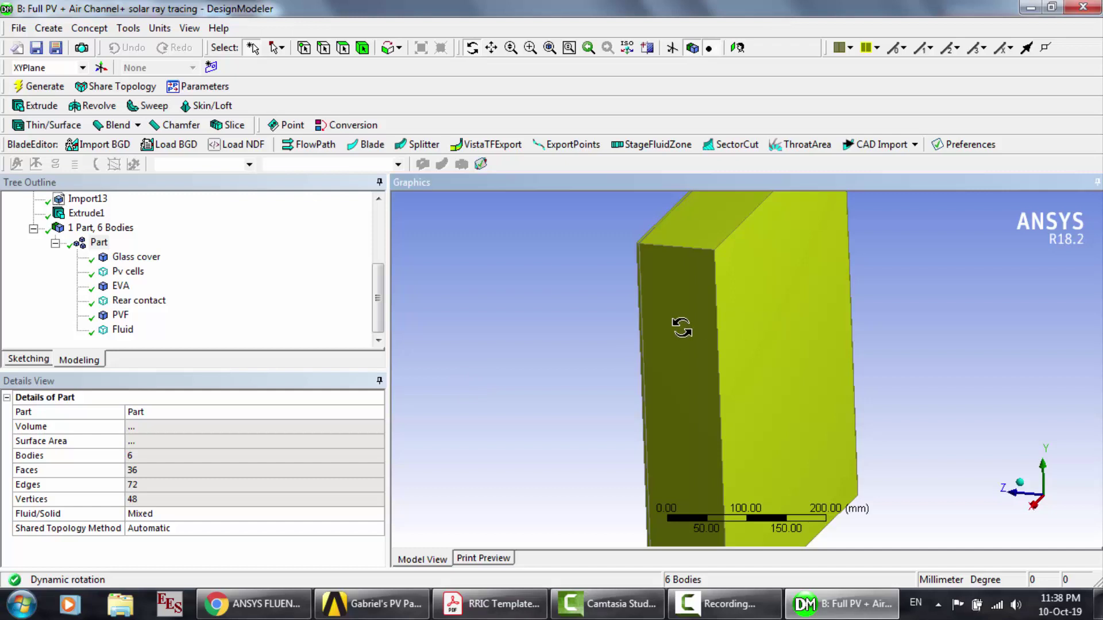
Step: Inspect the panel's thin layer stack edge-on at close range in side view
{"action": "left_click_drag", "start_coordinate": [684, 322], "coordinate": [722, 316]}
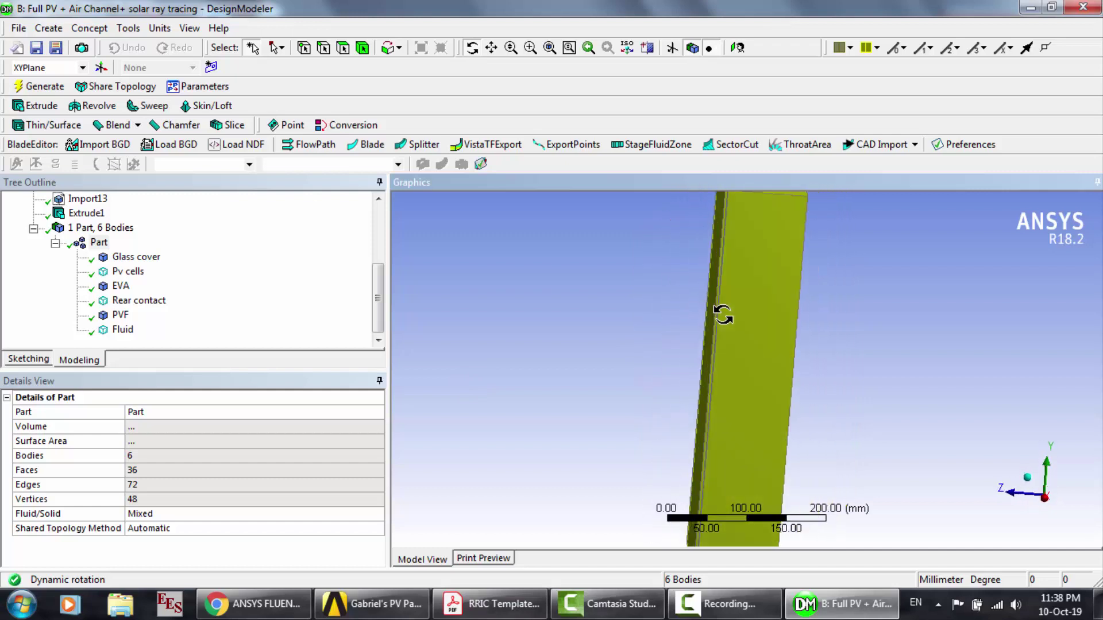
{"action": "left_click", "coordinate": [185, 233]}
{"action": "scroll", "coordinate": [185, 233], "scroll_direction": "up", "scroll_amount": 3}
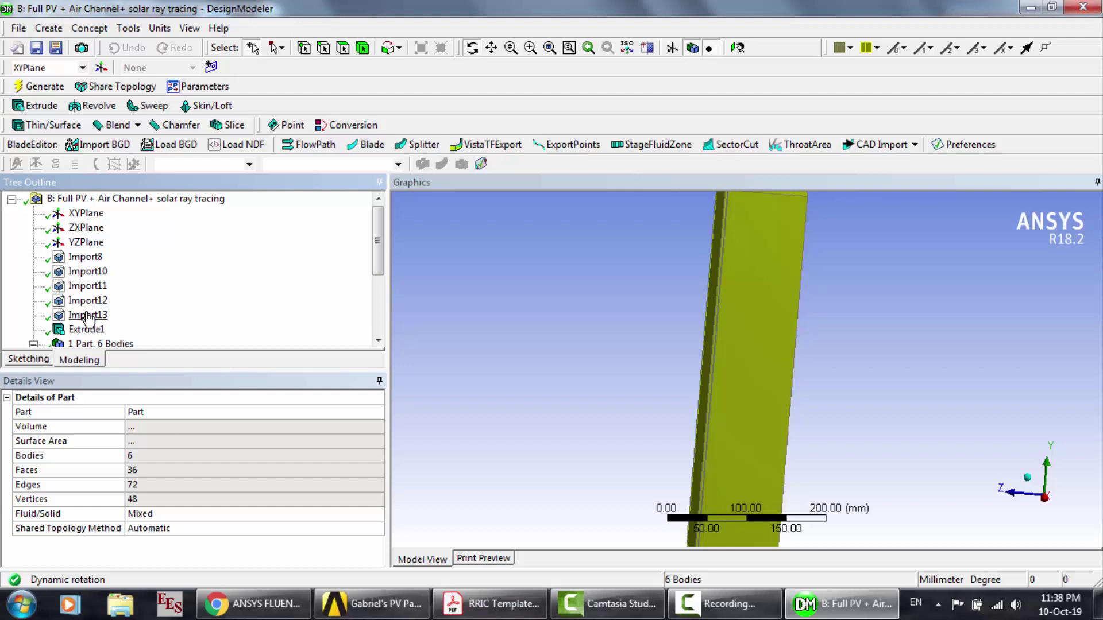
{"action": "left_click", "coordinate": [1047, 503]}
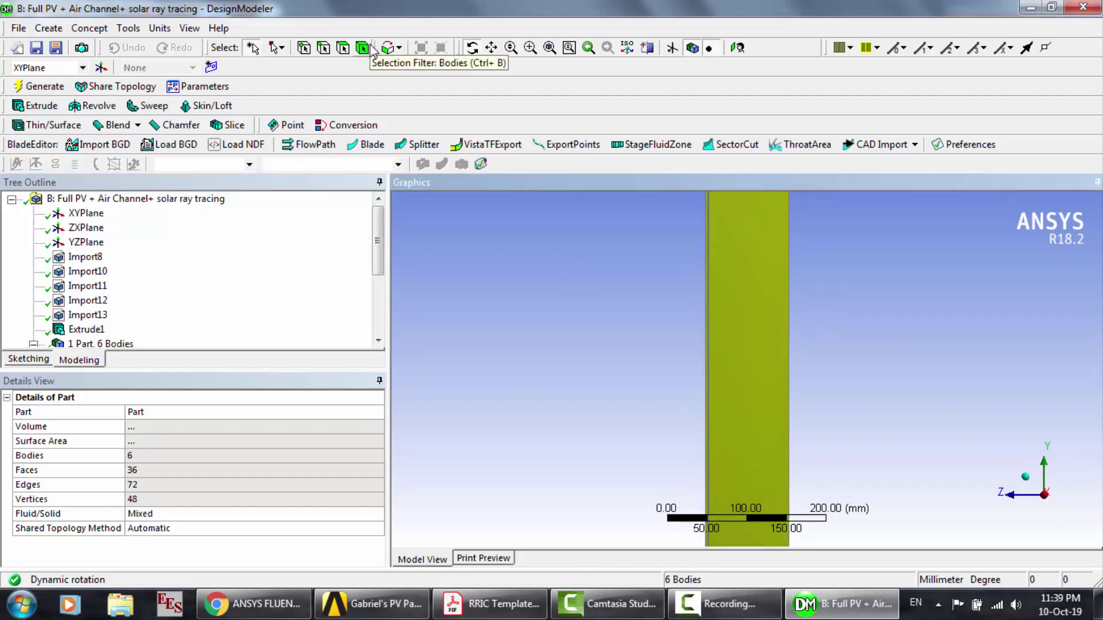
{"action": "left_click", "coordinate": [530, 47]}
{"action": "left_click_drag", "start_coordinate": [663, 266], "coordinate": [852, 362]}
{"action": "left_click_drag", "start_coordinate": [468, 280], "coordinate": [686, 337]}
Step: Highlight the Import13 PVF layer and the Extrude1 air channel alternately to examine where they meet
{"action": "left_click", "coordinate": [92, 315]}
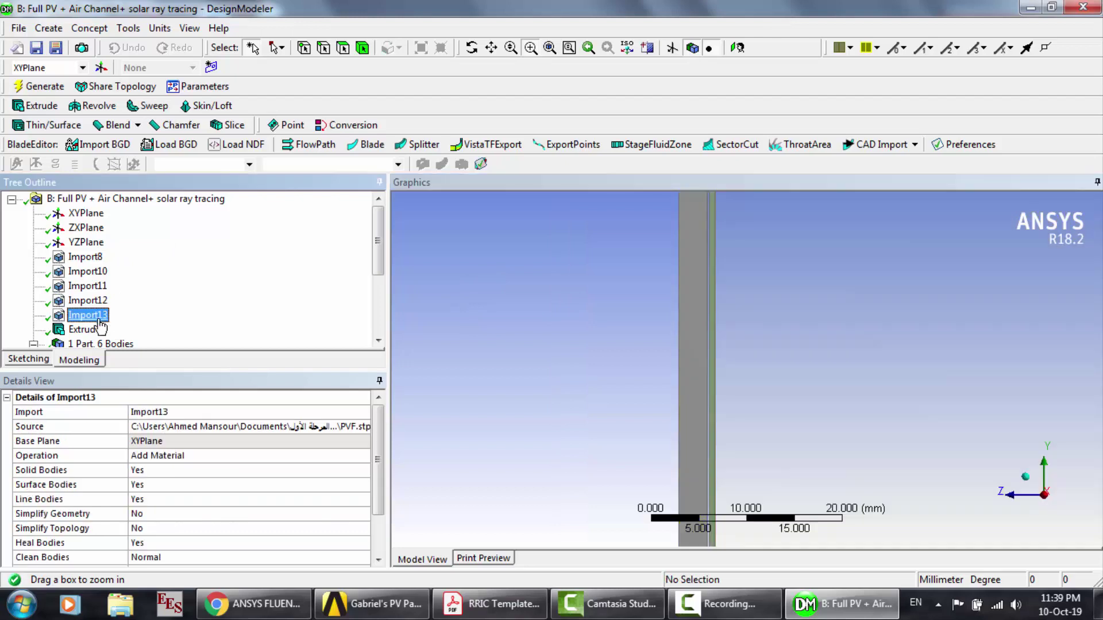
{"action": "left_click", "coordinate": [92, 331]}
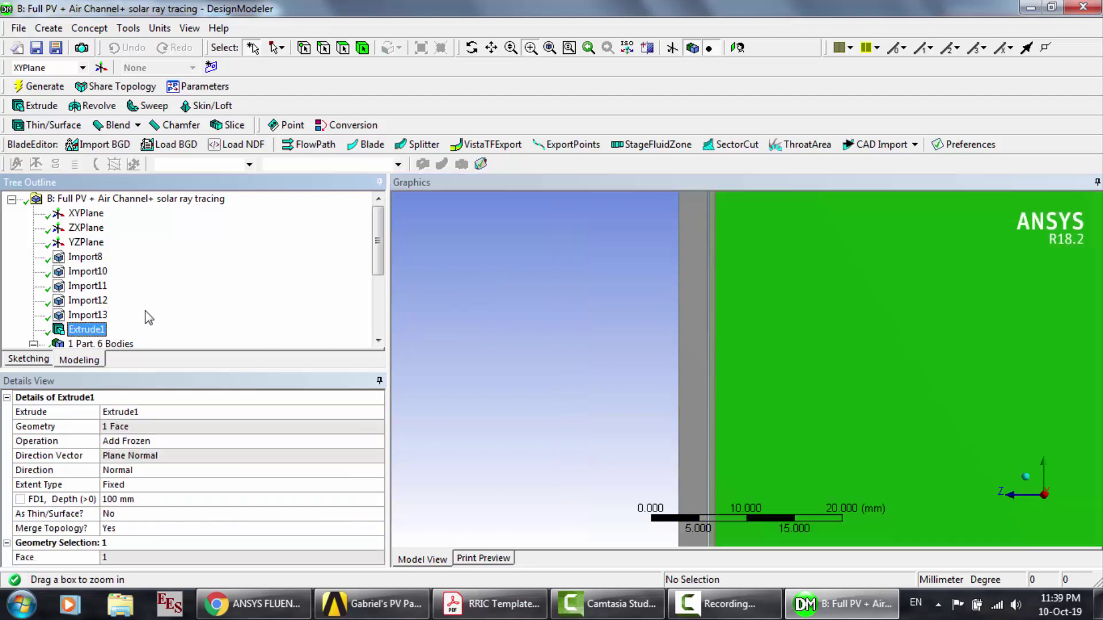
{"action": "left_click", "coordinate": [92, 315]}
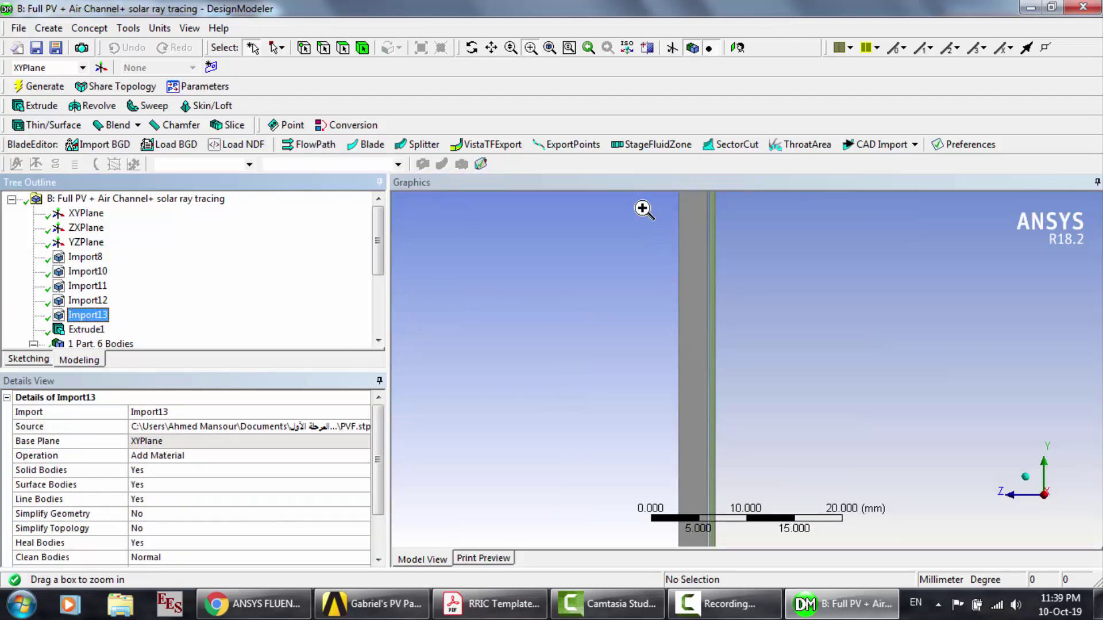
{"action": "left_click_drag", "start_coordinate": [697, 264], "coordinate": [779, 315]}
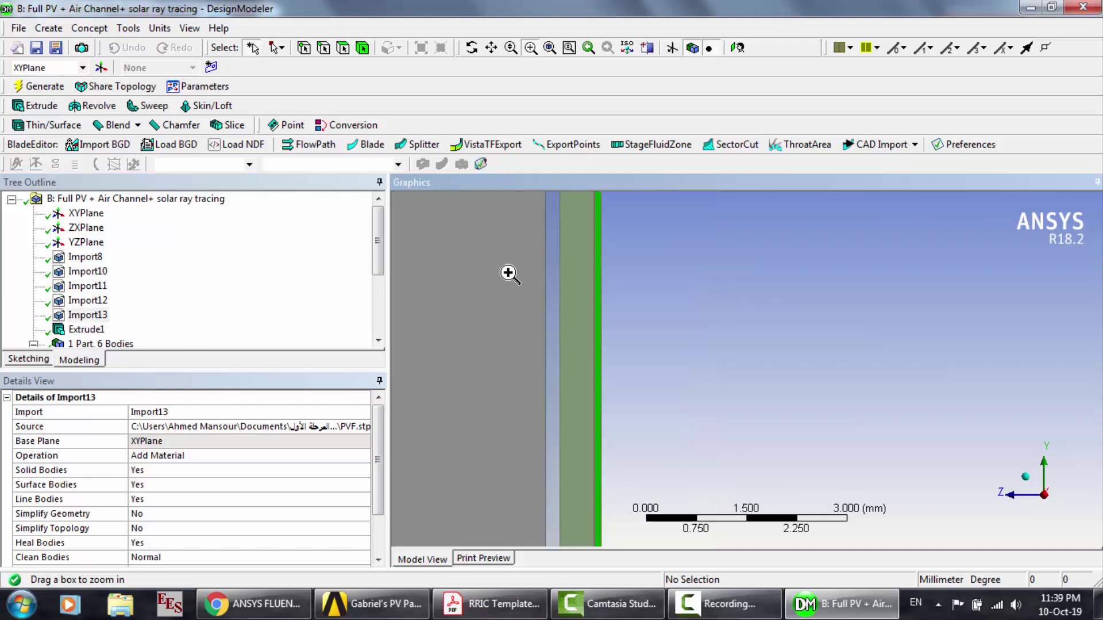
{"action": "left_click_drag", "start_coordinate": [509, 274], "coordinate": [800, 370]}
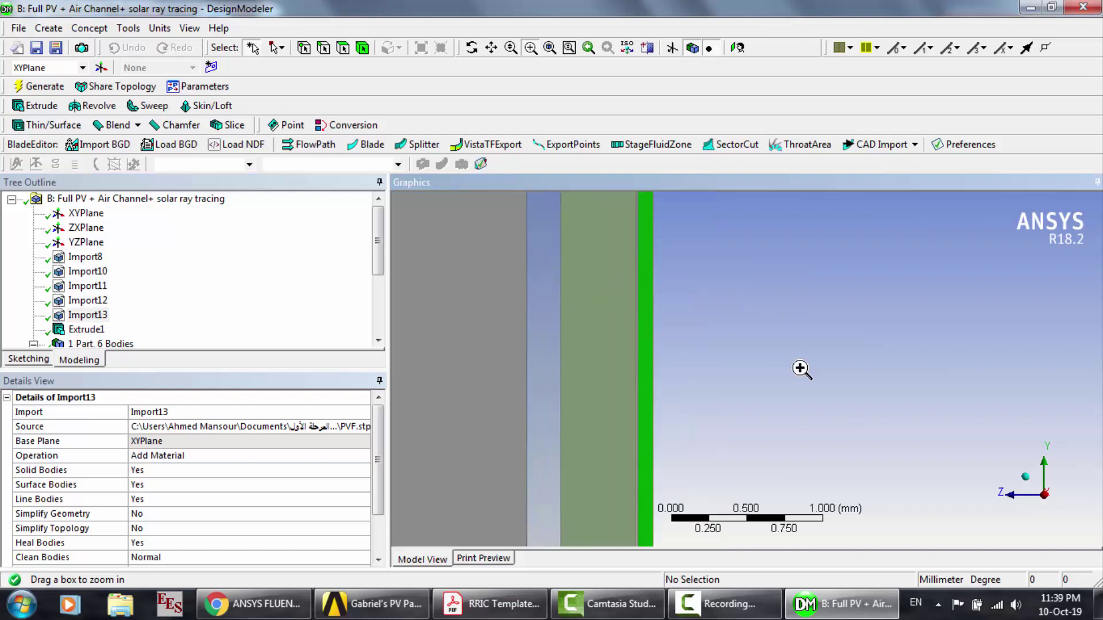
{"action": "left_click", "coordinate": [79, 331]}
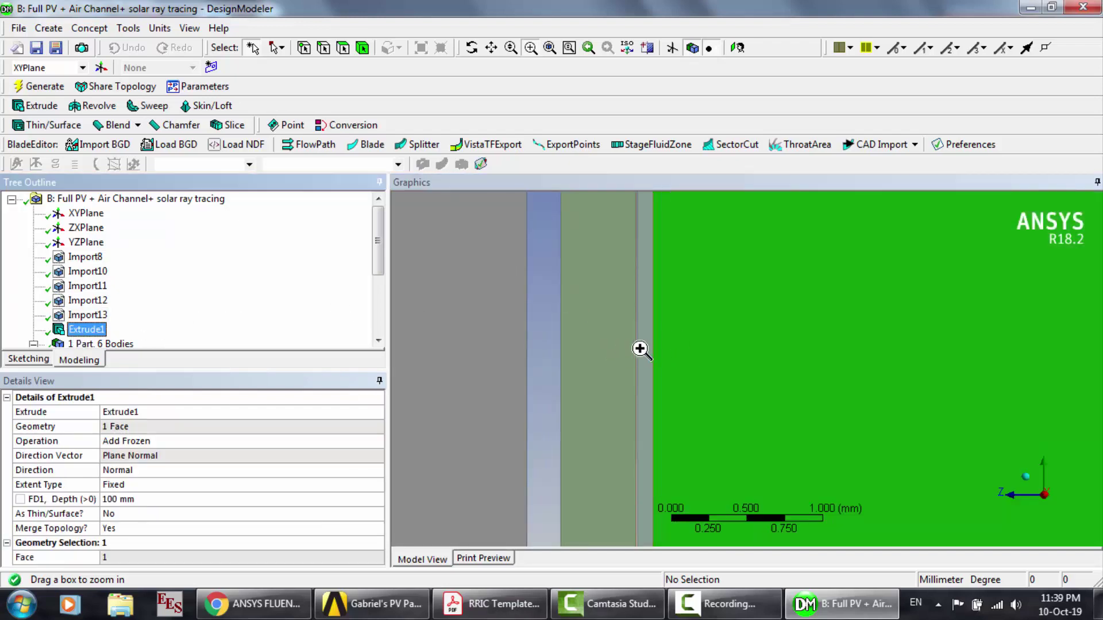
{"action": "scroll", "coordinate": [641, 349], "scroll_direction": "down", "scroll_amount": 5}
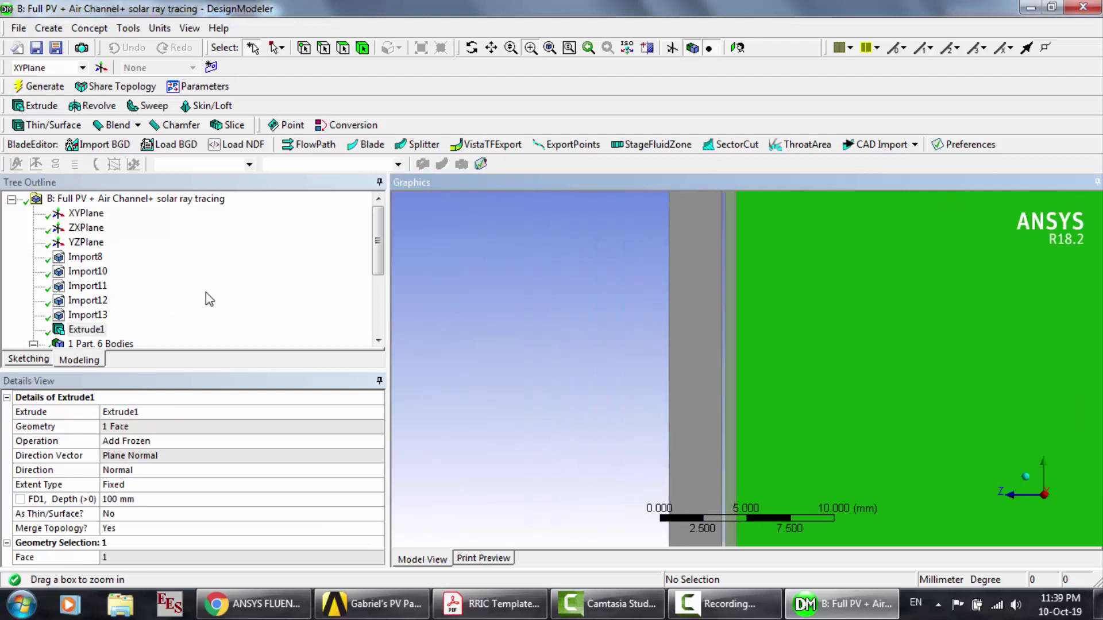
Step: Close the geometry editor and open the mesh of the Full PV + Air Channel+ solar ray tracing system
{"action": "scroll", "coordinate": [205, 298], "scroll_direction": "down", "scroll_amount": 3}
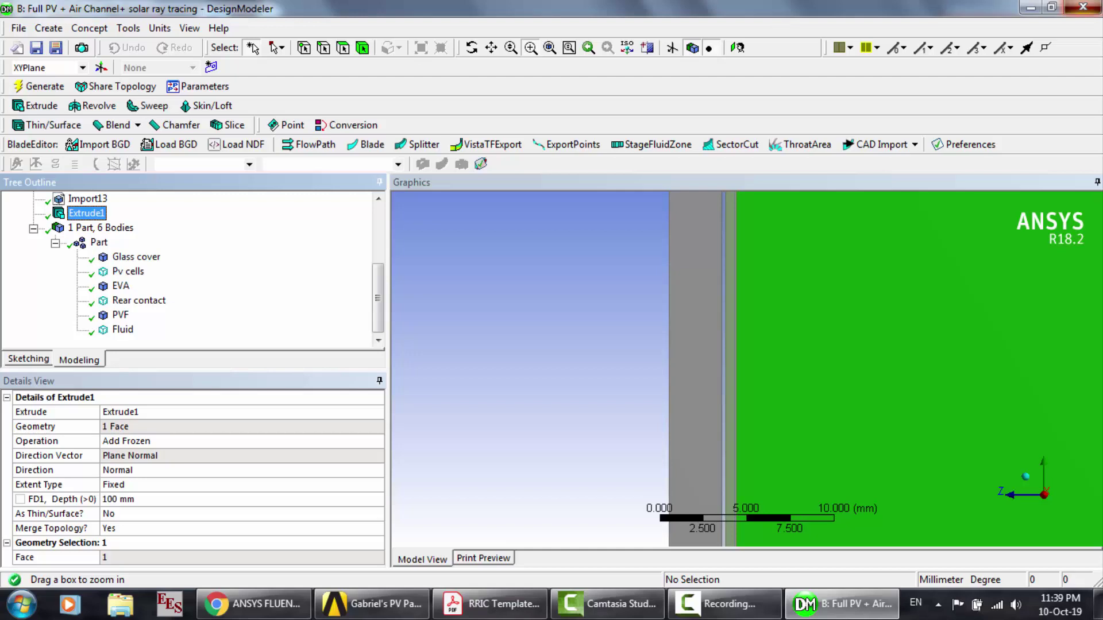
{"action": "left_click", "coordinate": [1083, 7]}
{"action": "left_click", "coordinate": [554, 196]}
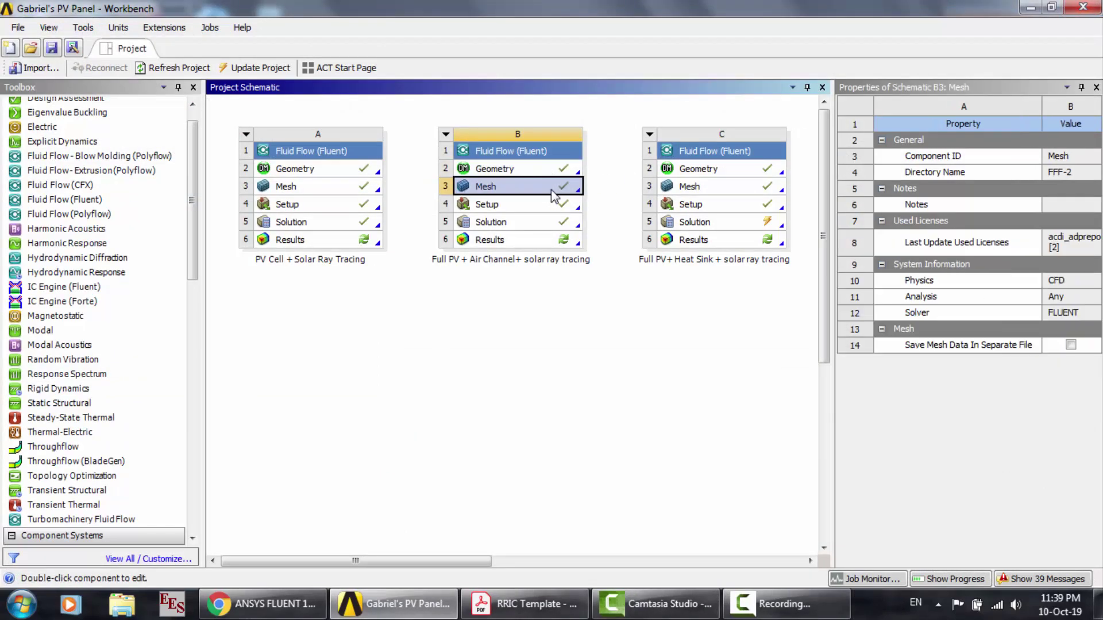
{"action": "double_click", "coordinate": [555, 195]}
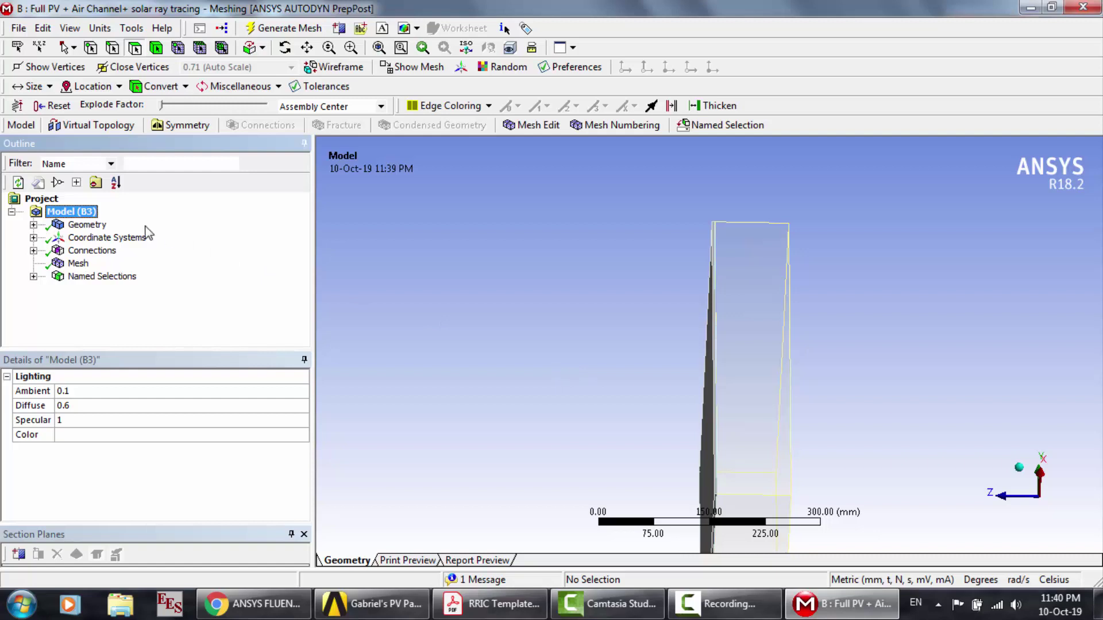
Step: Review the bodies of the meshed part and the contact region defined under its connections
{"action": "left_click", "coordinate": [34, 226]}
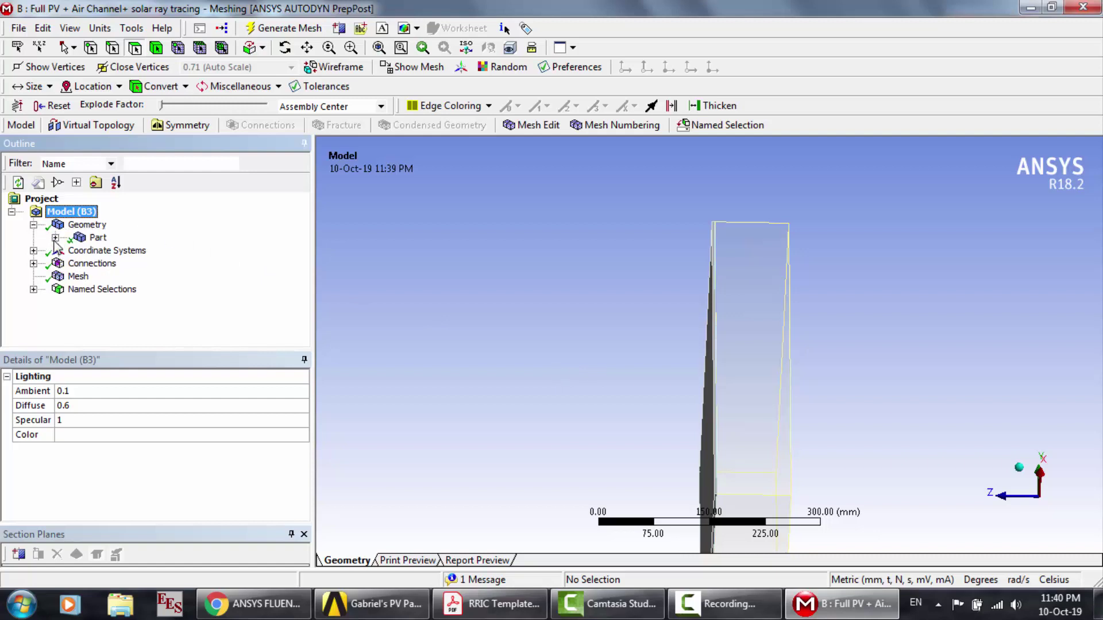
{"action": "left_click", "coordinate": [55, 237]}
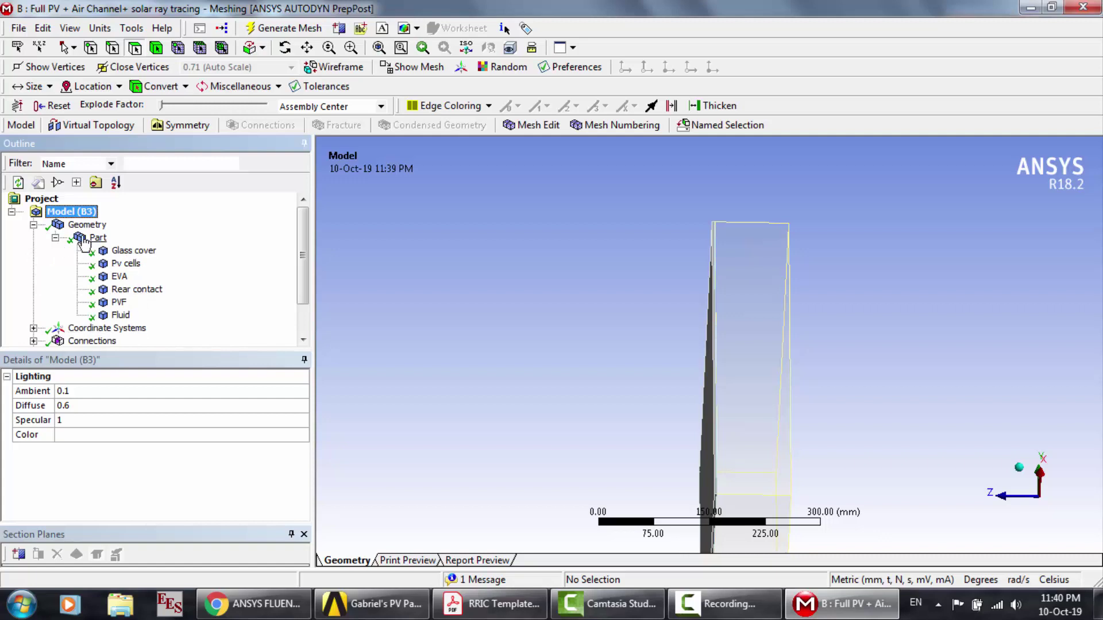
{"action": "left_click", "coordinate": [56, 238]}
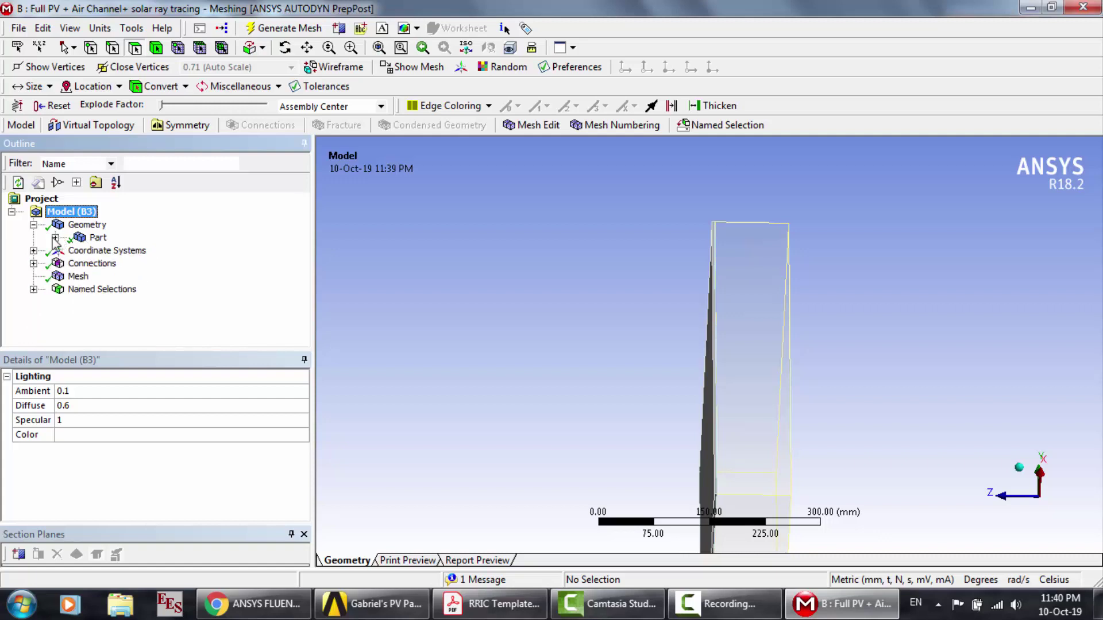
{"action": "left_click", "coordinate": [33, 264]}
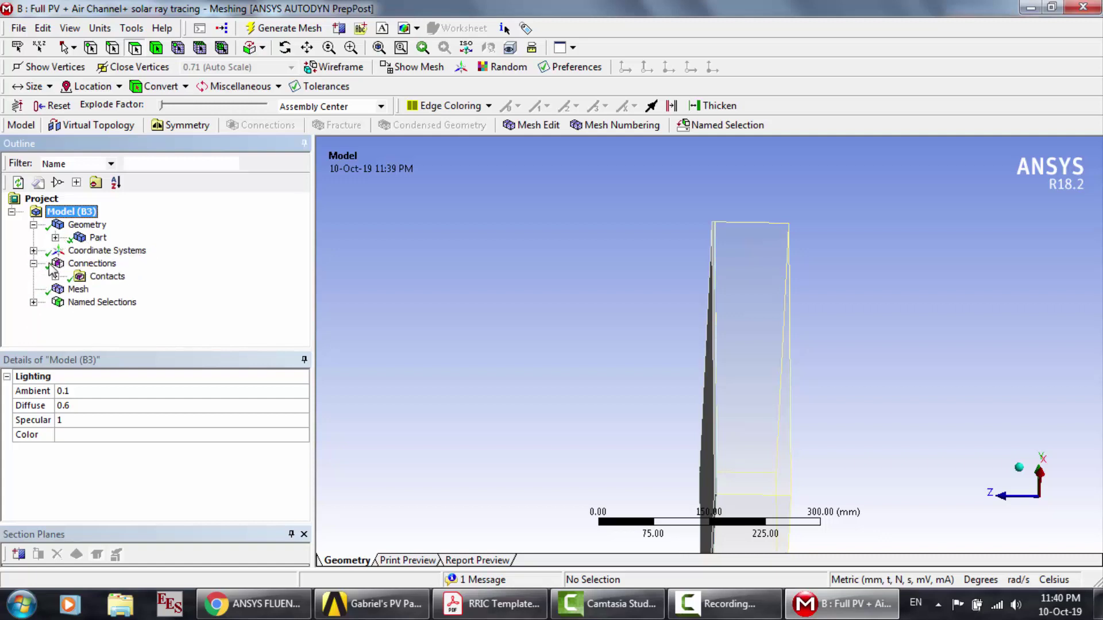
{"action": "left_click", "coordinate": [56, 276]}
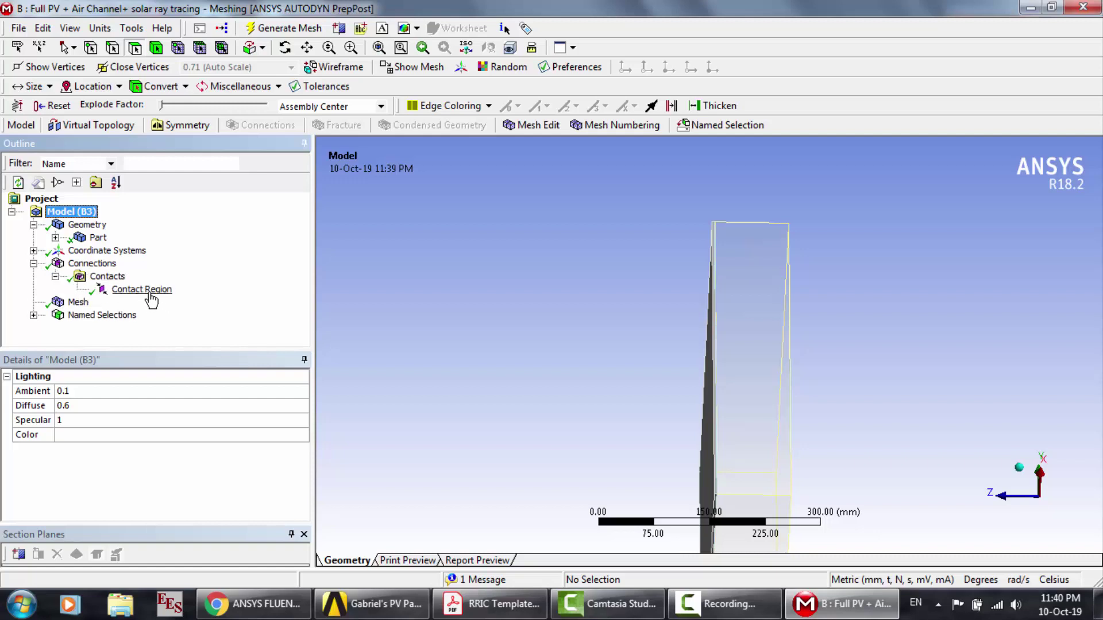
{"action": "left_click", "coordinate": [33, 264]}
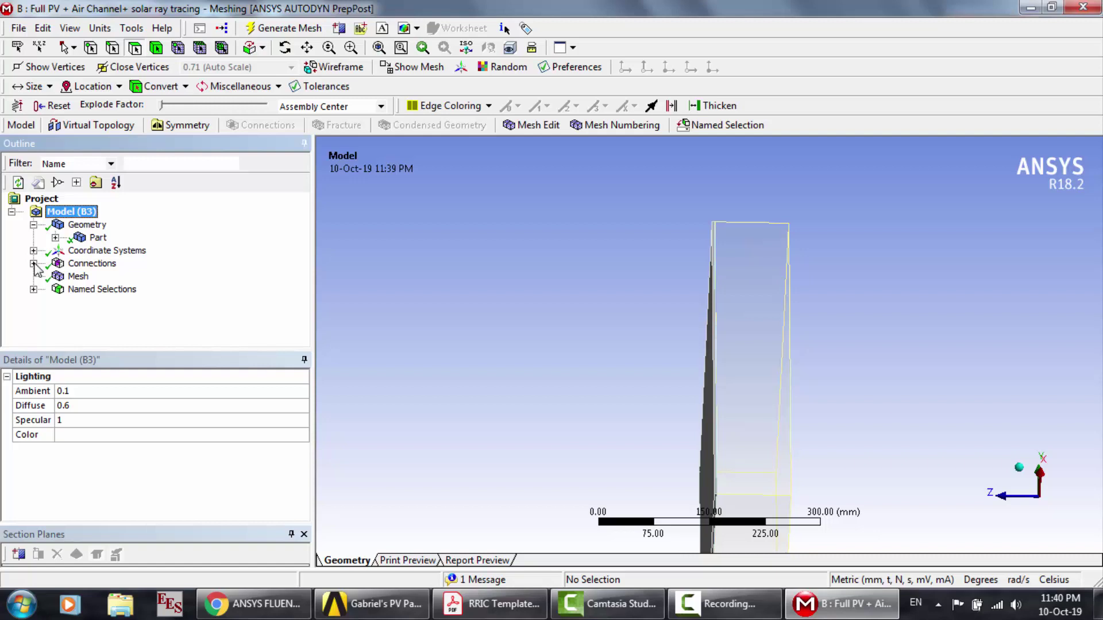
Step: Display the mesh, then highlight the Glass external wall named selection and examine the face it covers
{"action": "left_click", "coordinate": [79, 277]}
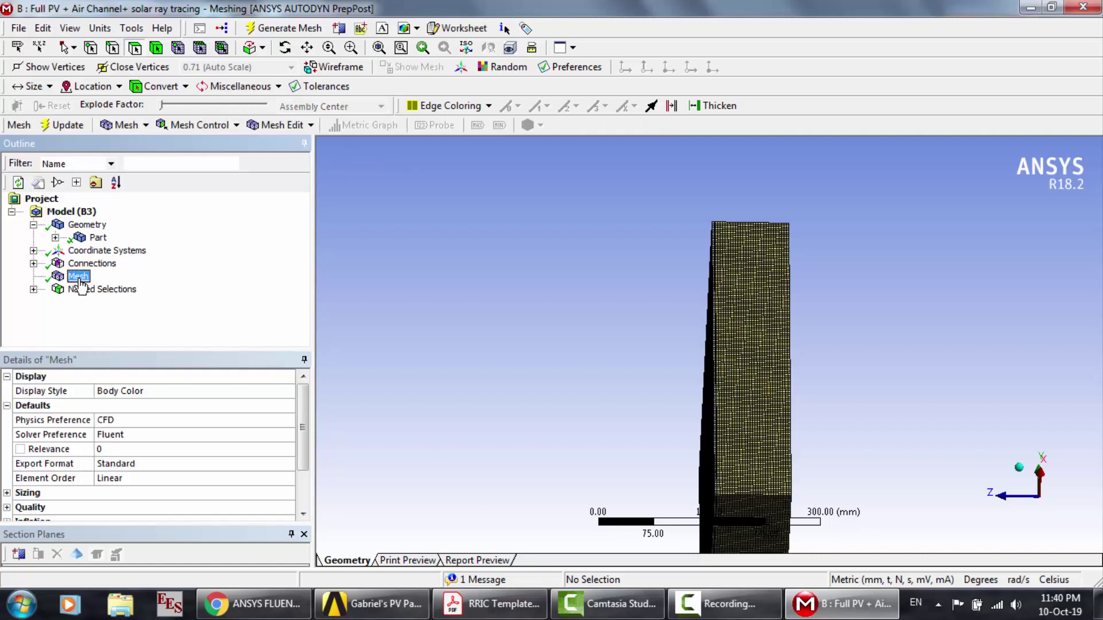
{"action": "left_click", "coordinate": [34, 290]}
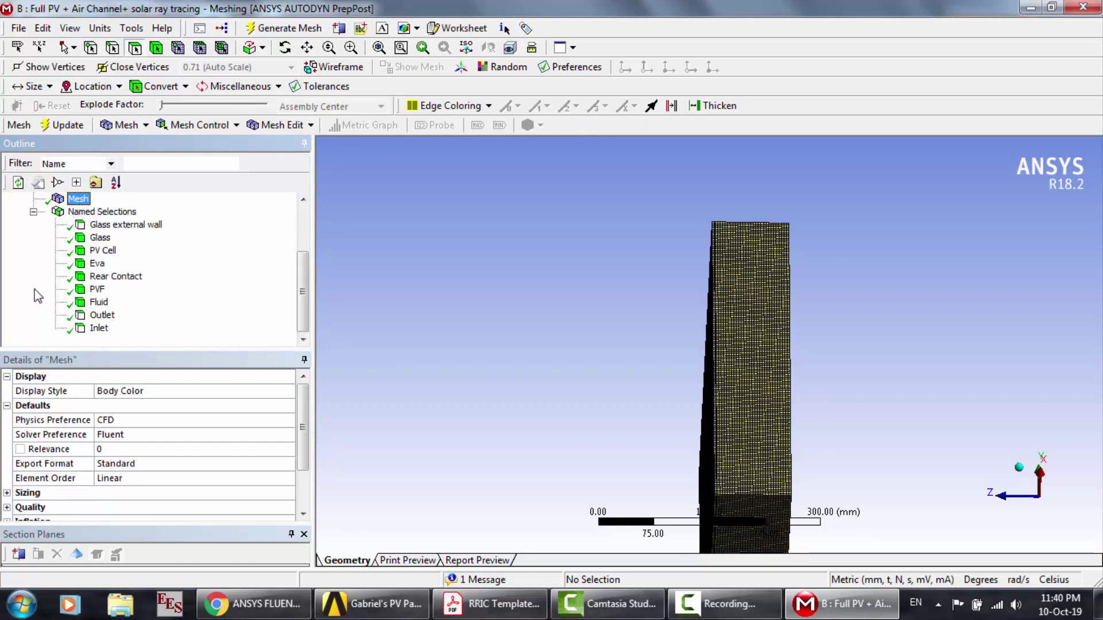
{"action": "left_click", "coordinate": [131, 225]}
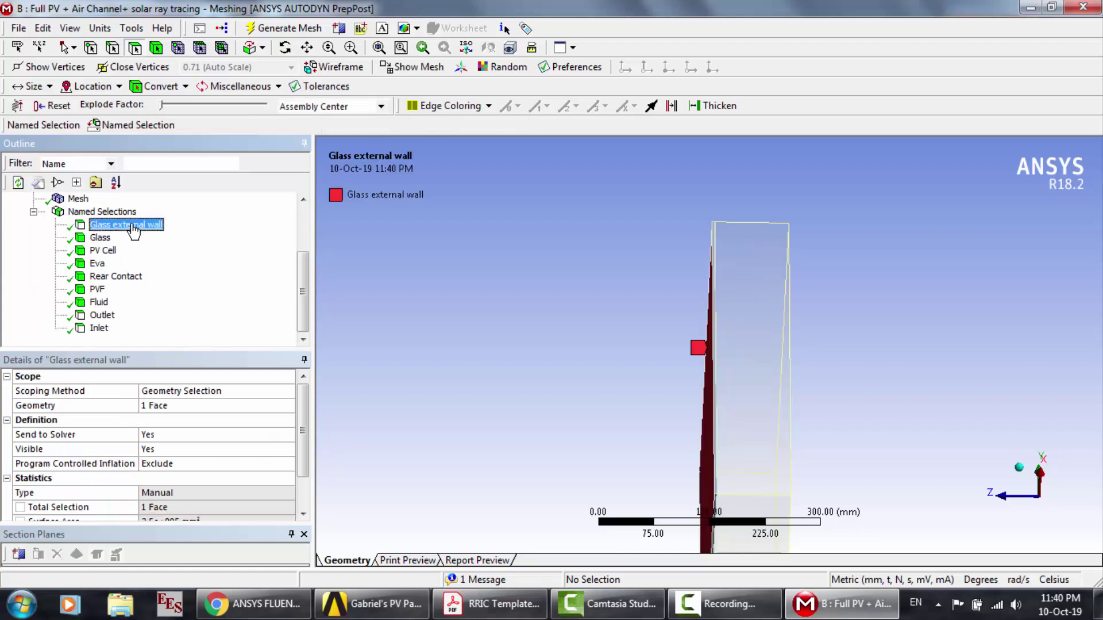
{"action": "left_click", "coordinate": [285, 48]}
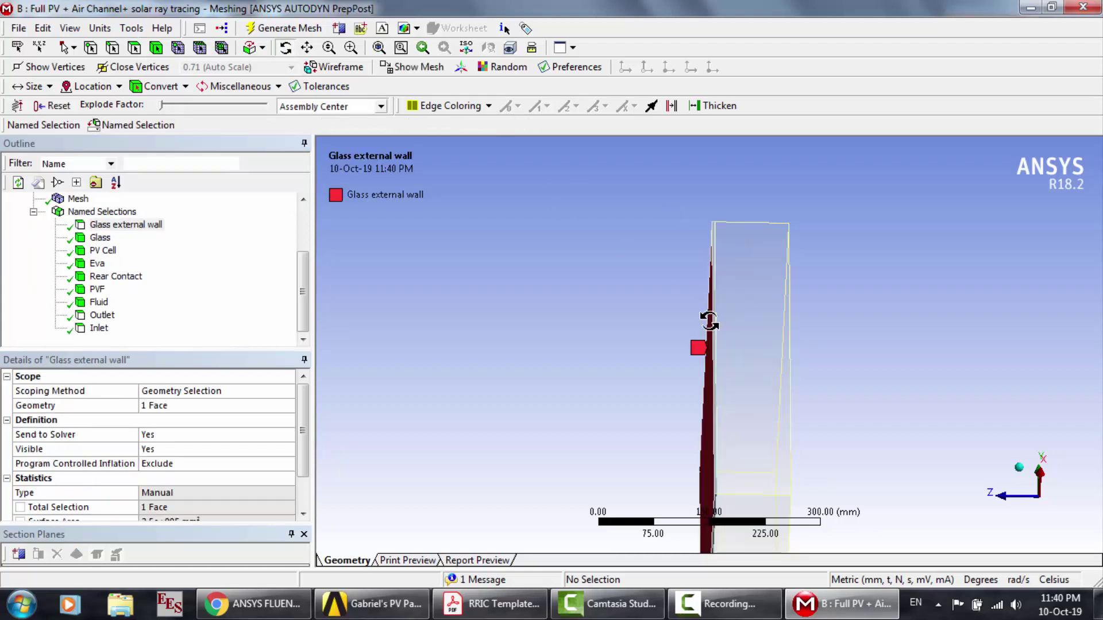
{"action": "left_click_drag", "start_coordinate": [709, 321], "coordinate": [741, 376]}
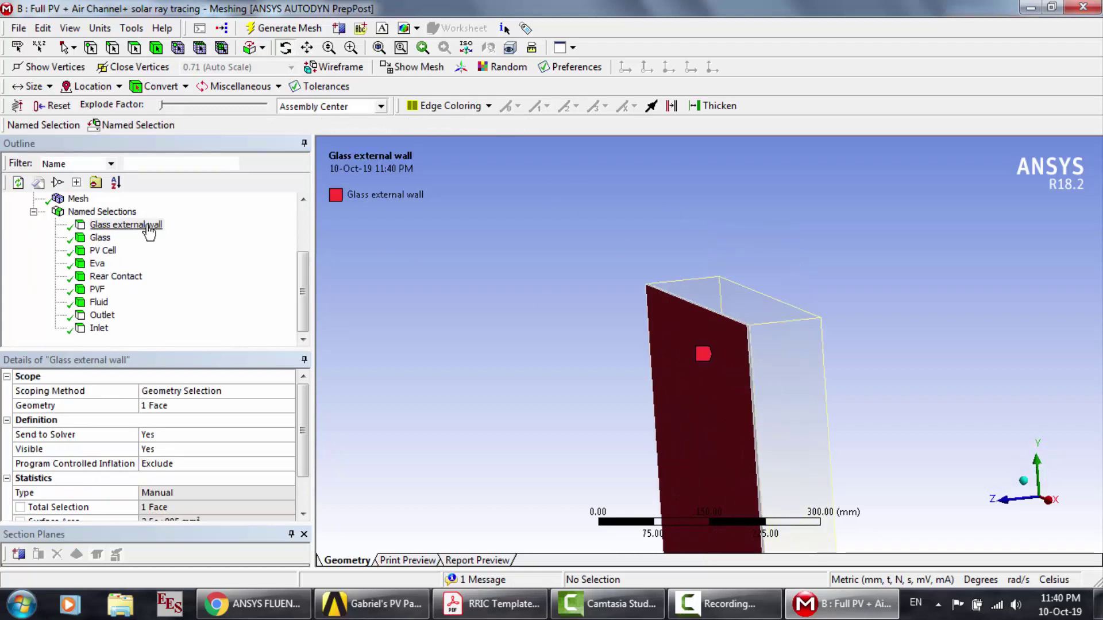
Step: Highlight the Glass, Fluid, Outlet and Inlet named selections in turn to check where each lies on the model
{"action": "left_click", "coordinate": [102, 239]}
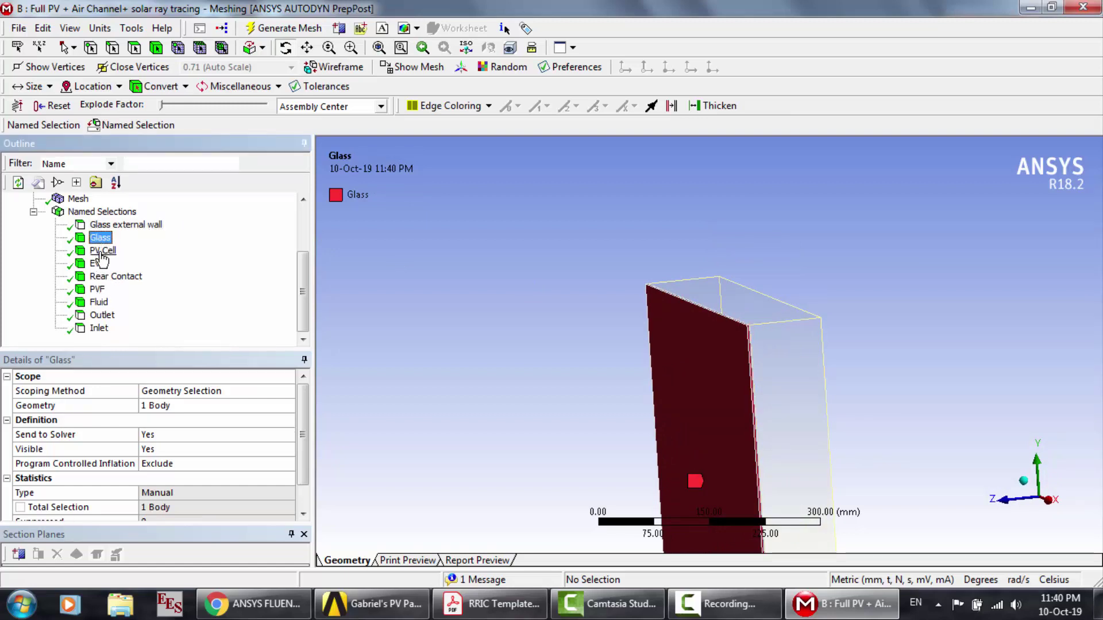
{"action": "left_click", "coordinate": [100, 302]}
{"action": "left_click", "coordinate": [102, 315]}
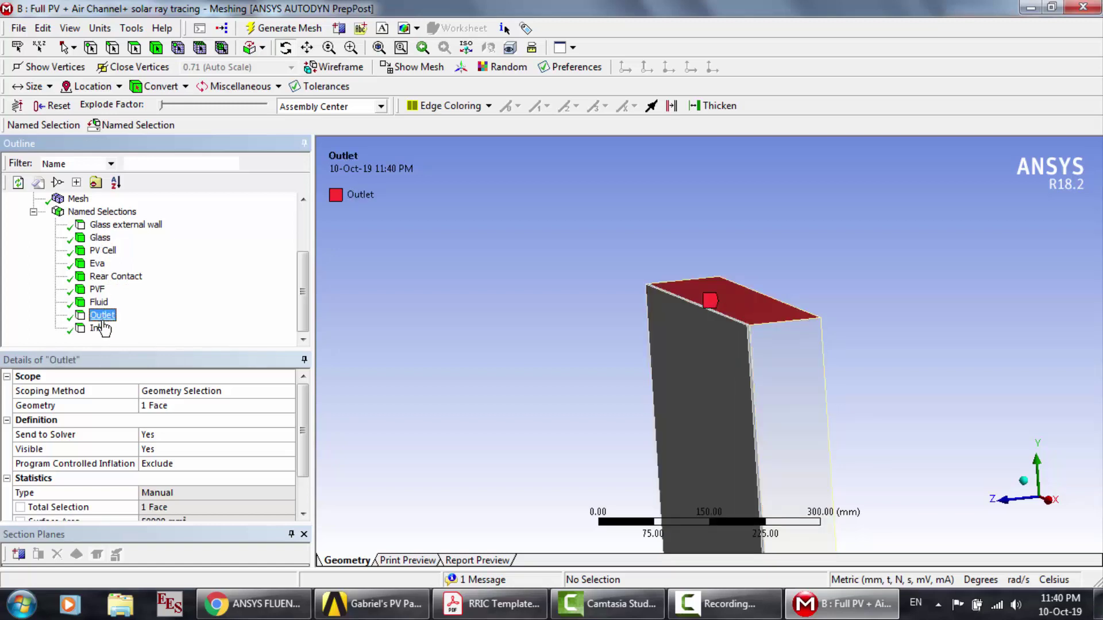
{"action": "left_click", "coordinate": [104, 329]}
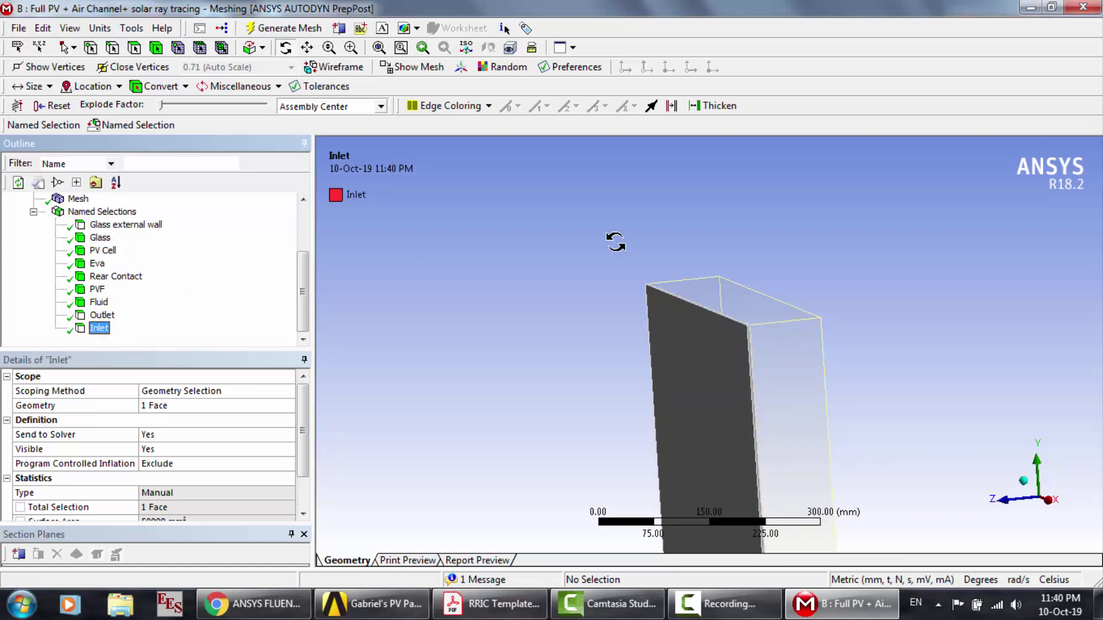
{"action": "middle_click_drag", "start_coordinate": [613, 237], "coordinate": [615, 178]}
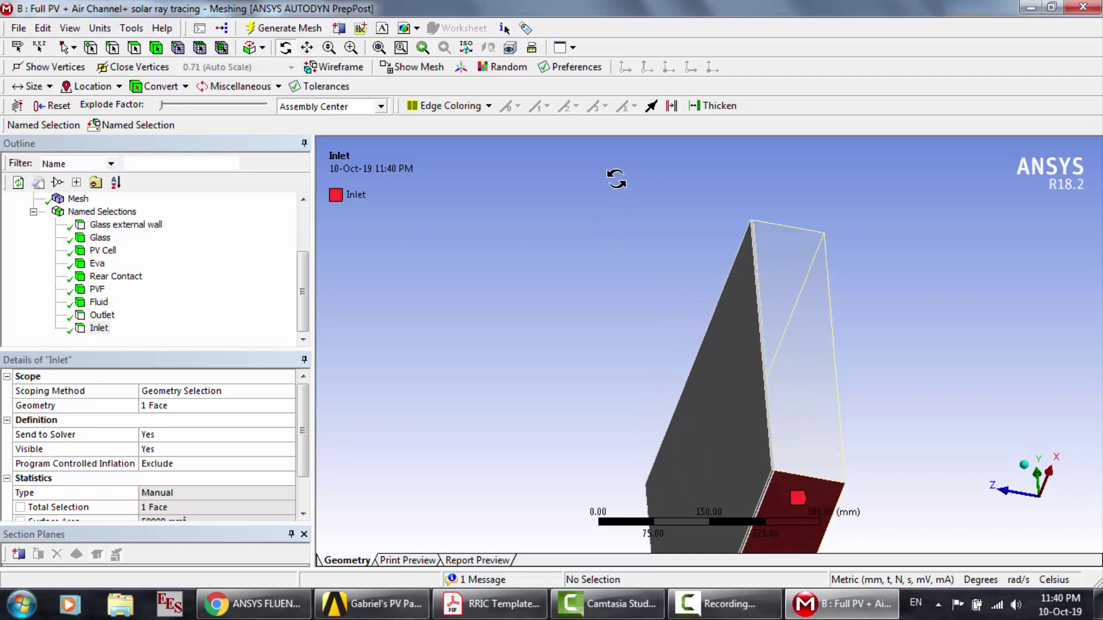
Step: Close the meshing editor, open the Full PV + Air Channel+ solar ray tracing solution in Fluent, and show its general solver and gravity settings
{"action": "left_click", "coordinate": [1094, 7]}
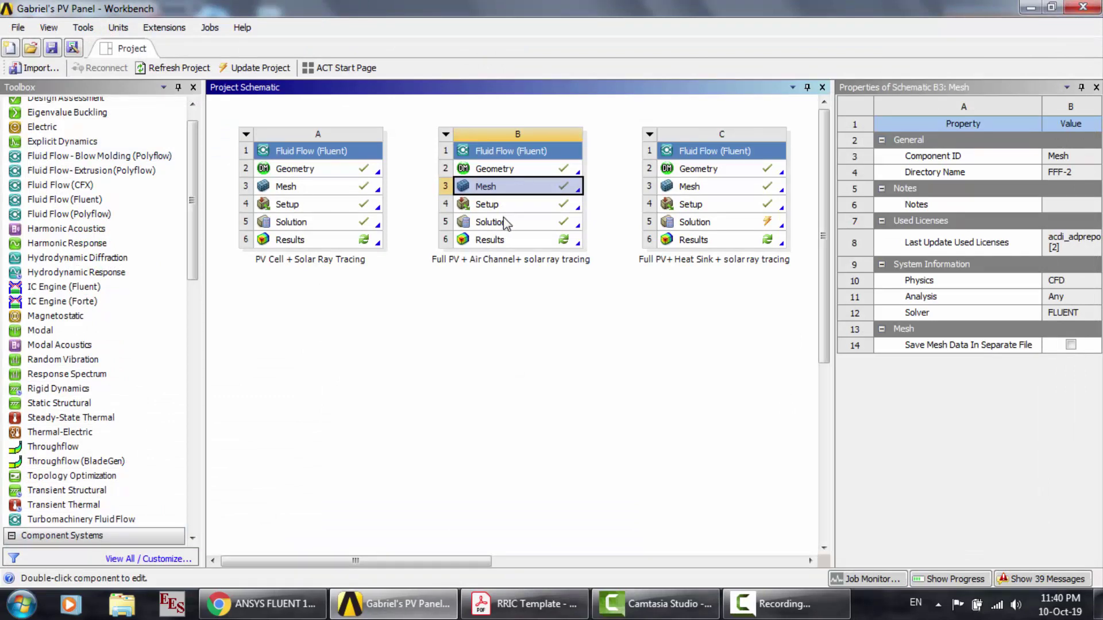
{"action": "double_click", "coordinate": [506, 224]}
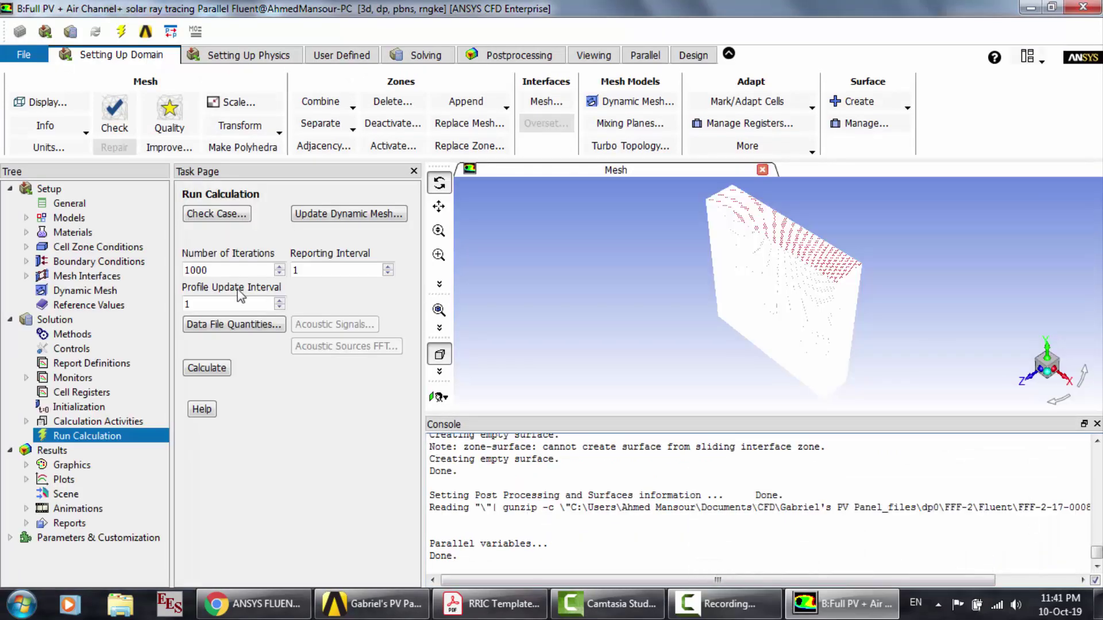
{"action": "left_click", "coordinate": [79, 206]}
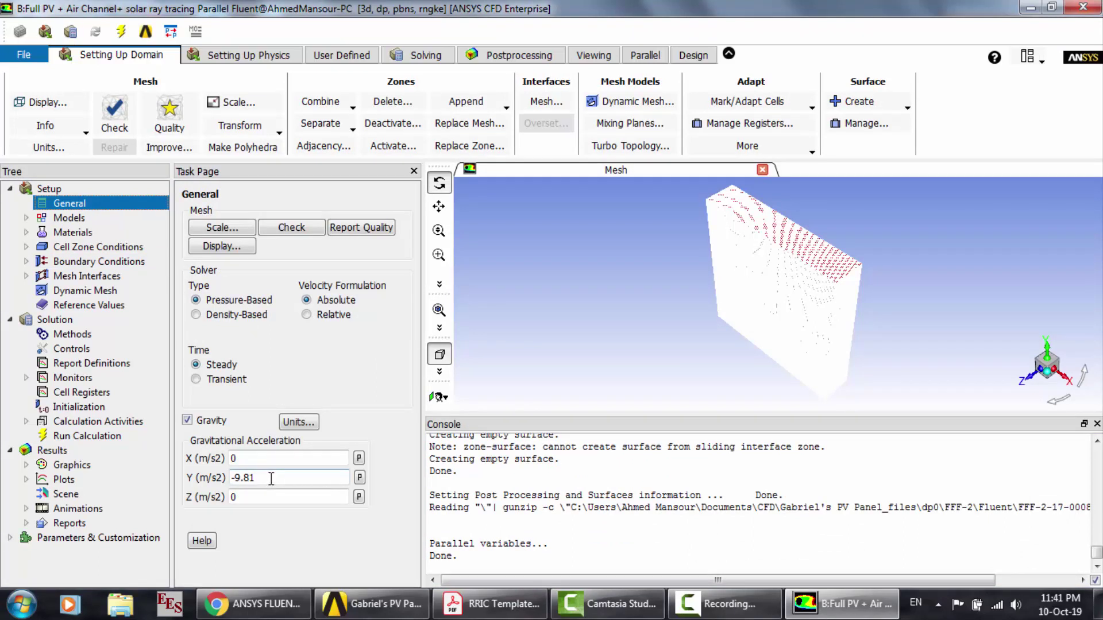
Step: Review the viscous model's turbulence, near-wall treatment and buoyancy options without changing them
{"action": "left_click", "coordinate": [26, 218]}
{"action": "left_click", "coordinate": [109, 263]}
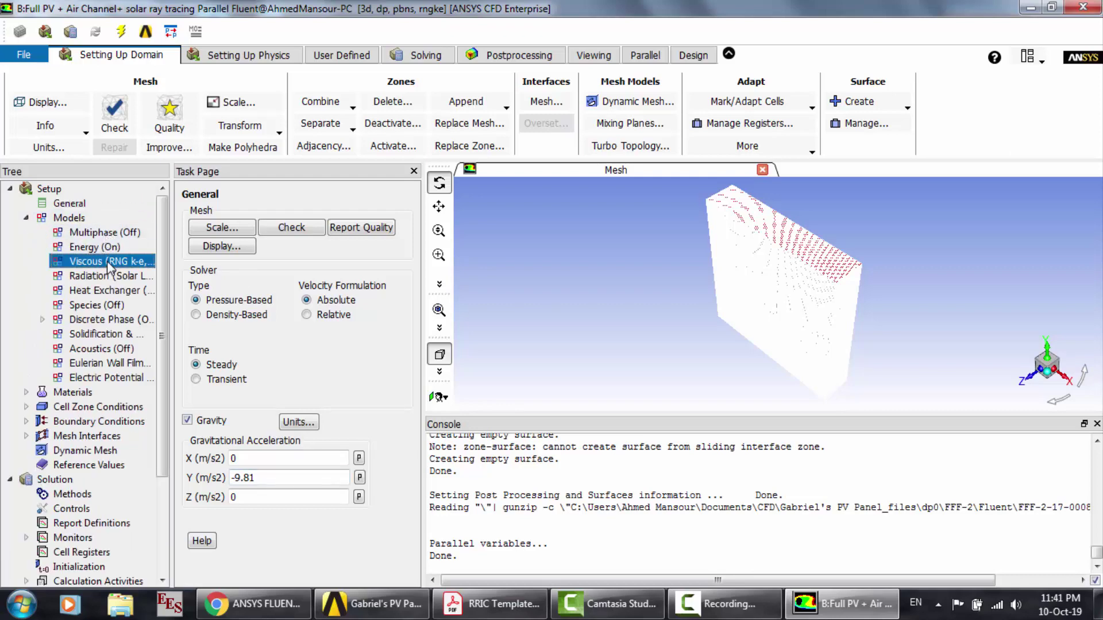
{"action": "double_click", "coordinate": [109, 263]}
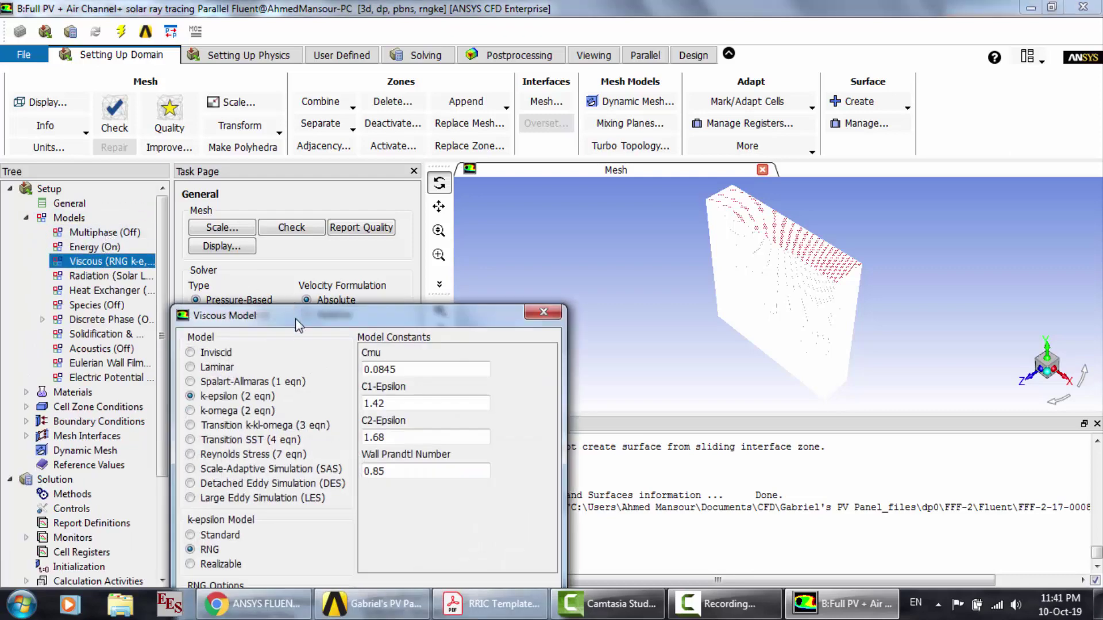
{"action": "left_click_drag", "start_coordinate": [296, 325], "coordinate": [363, 62]}
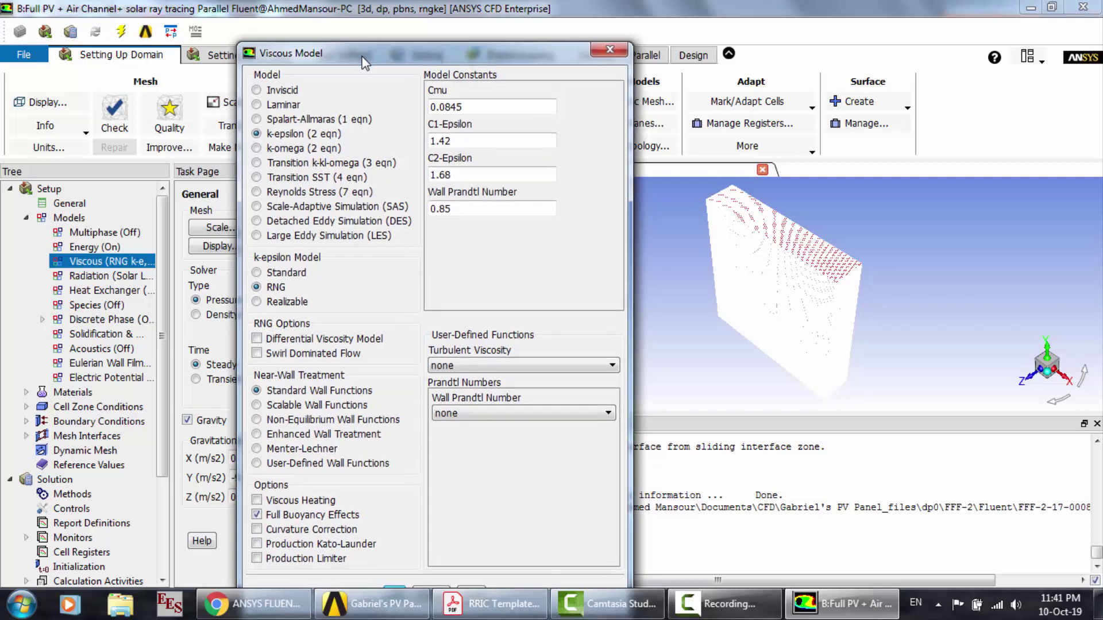
{"action": "left_click", "coordinate": [609, 50]}
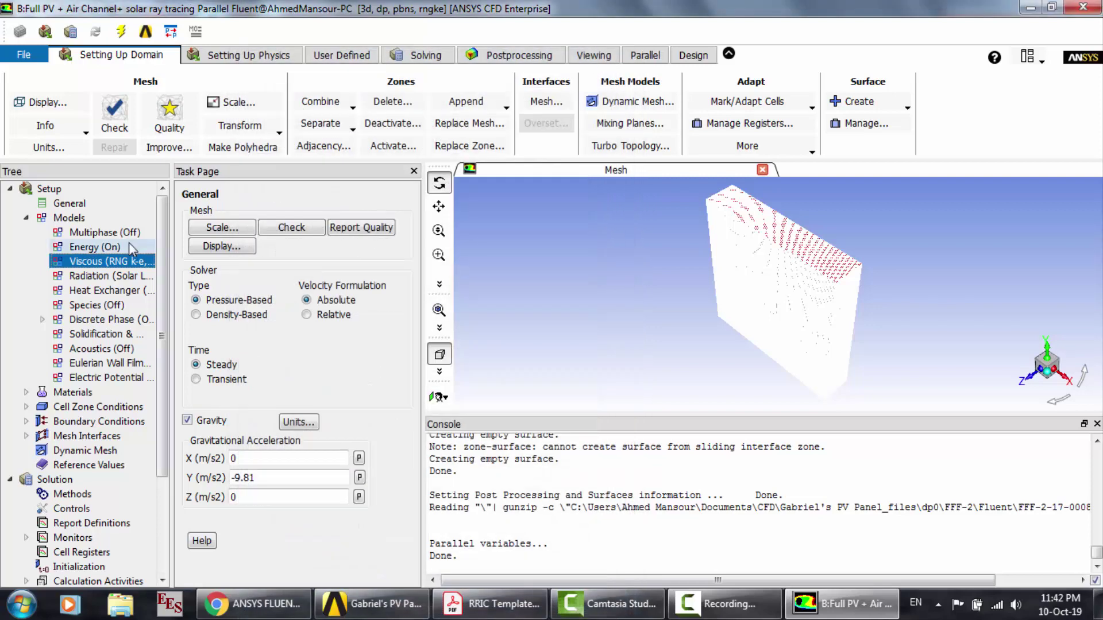
Step: Review the radiation model's solar load, sun direction and irradiation settings, leaving them unchanged
{"action": "left_click", "coordinate": [78, 278]}
{"action": "double_click", "coordinate": [79, 281]}
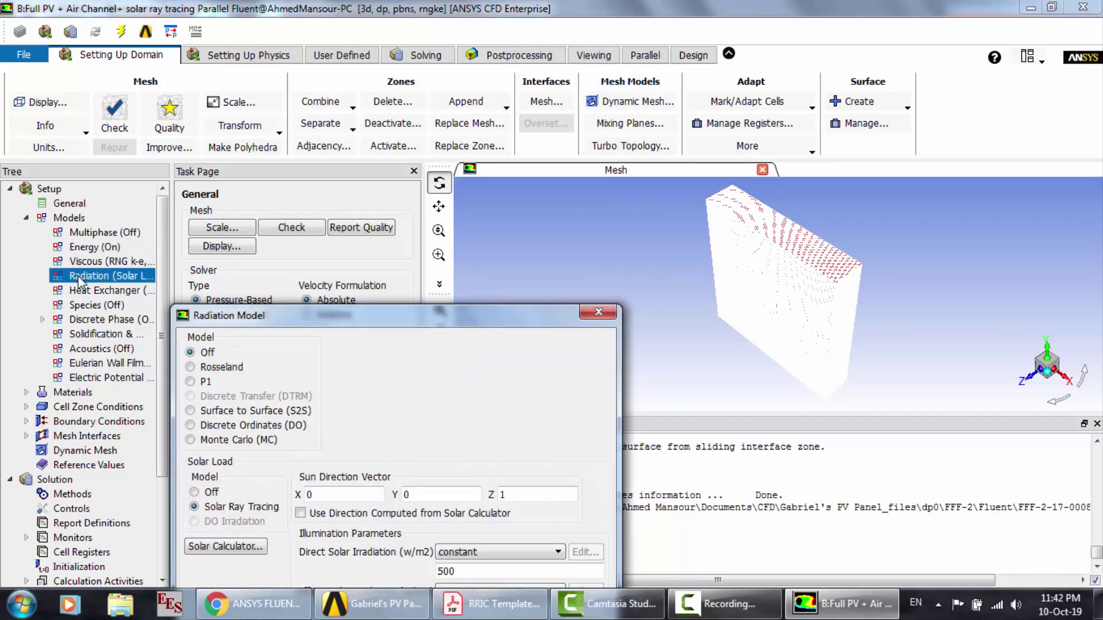
{"action": "left_click_drag", "start_coordinate": [344, 319], "coordinate": [352, 137]}
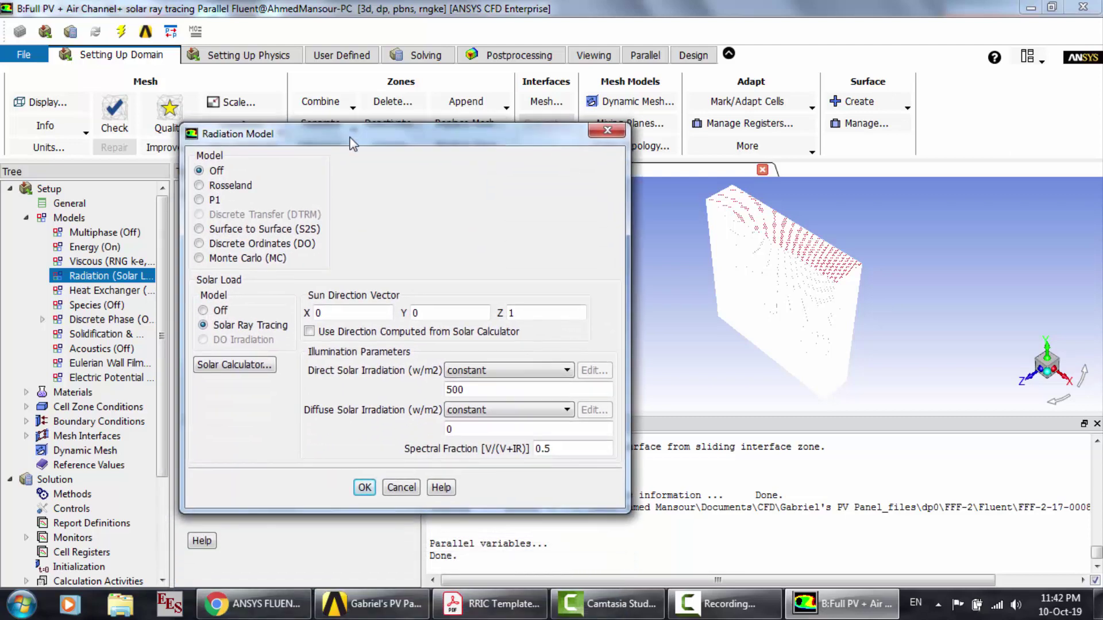
{"action": "left_click", "coordinate": [405, 488]}
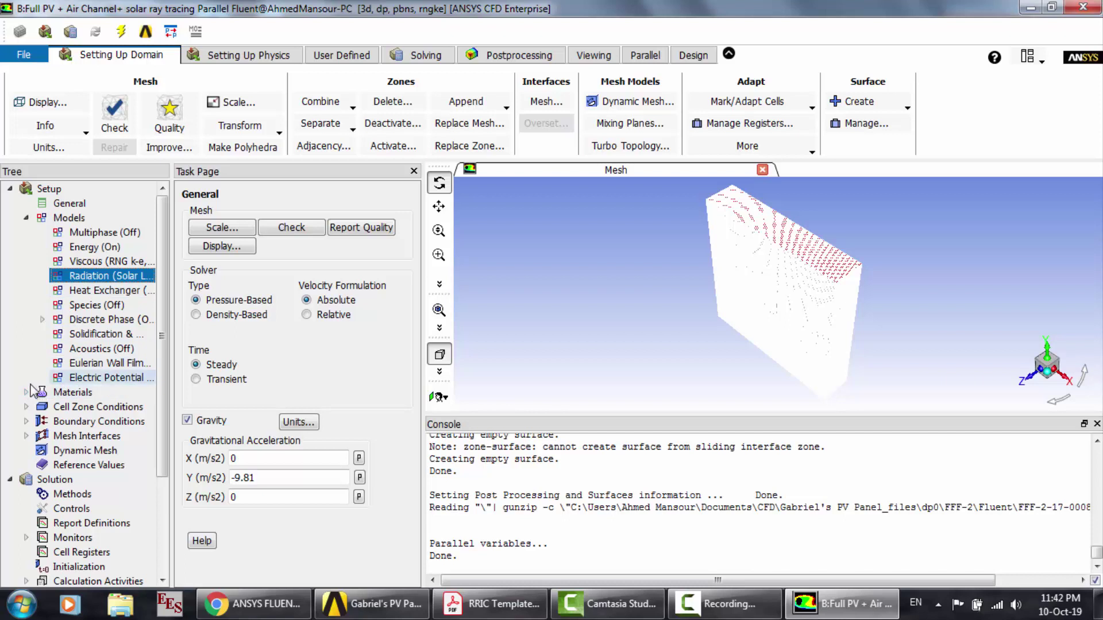
Step: List the solid materials and review the density, specific heat and thermal conductivity of eva
{"action": "left_click", "coordinate": [104, 378]}
{"action": "left_click", "coordinate": [26, 392]}
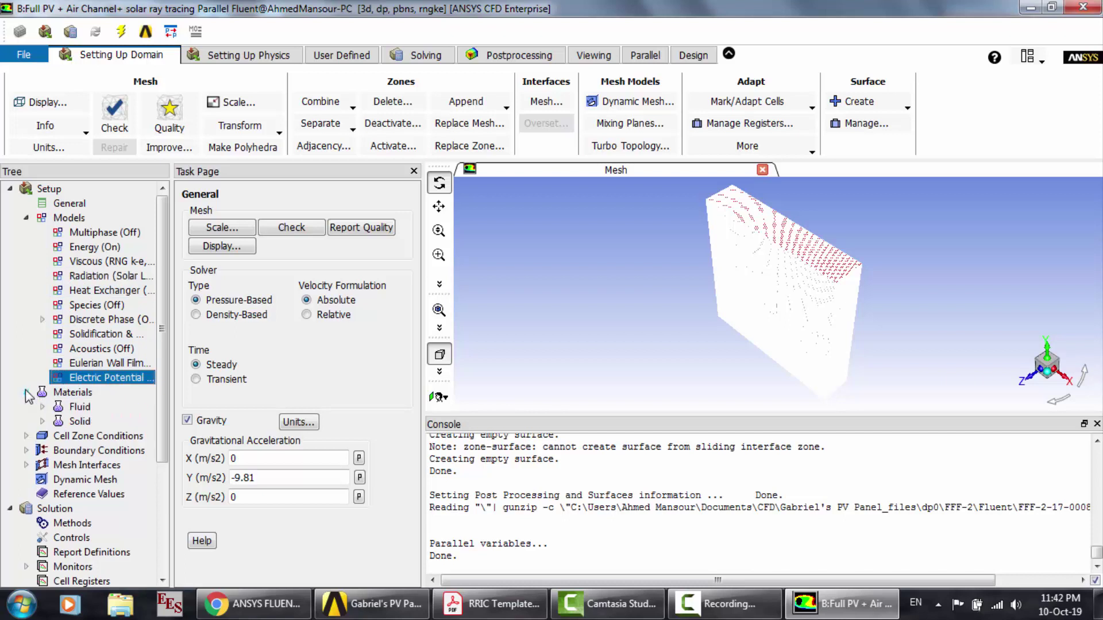
{"action": "left_click", "coordinate": [42, 421]}
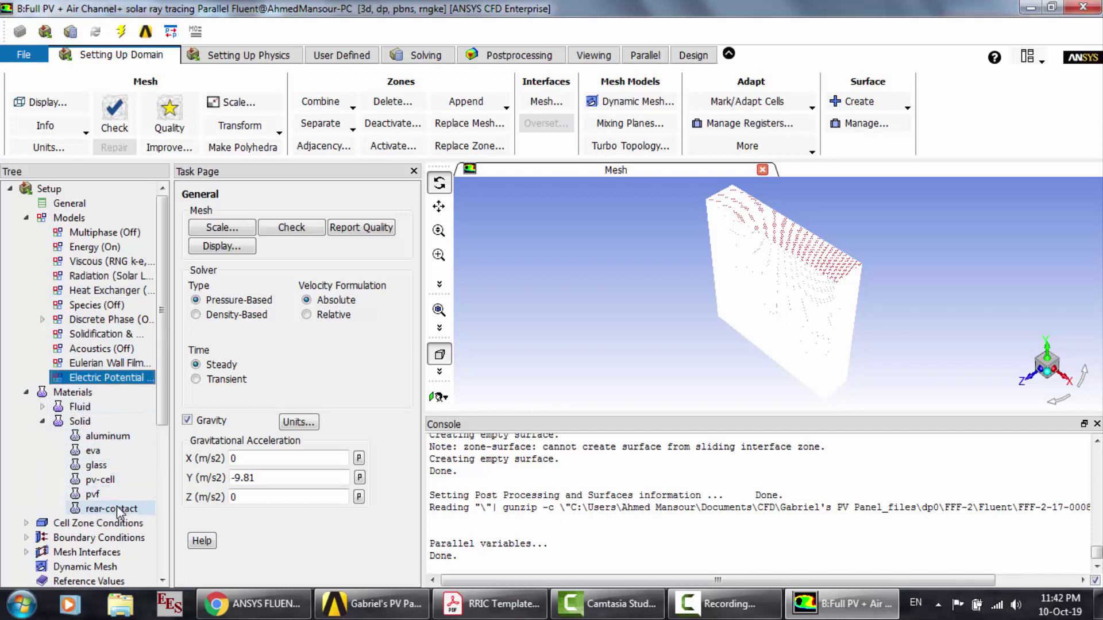
{"action": "double_click", "coordinate": [113, 454]}
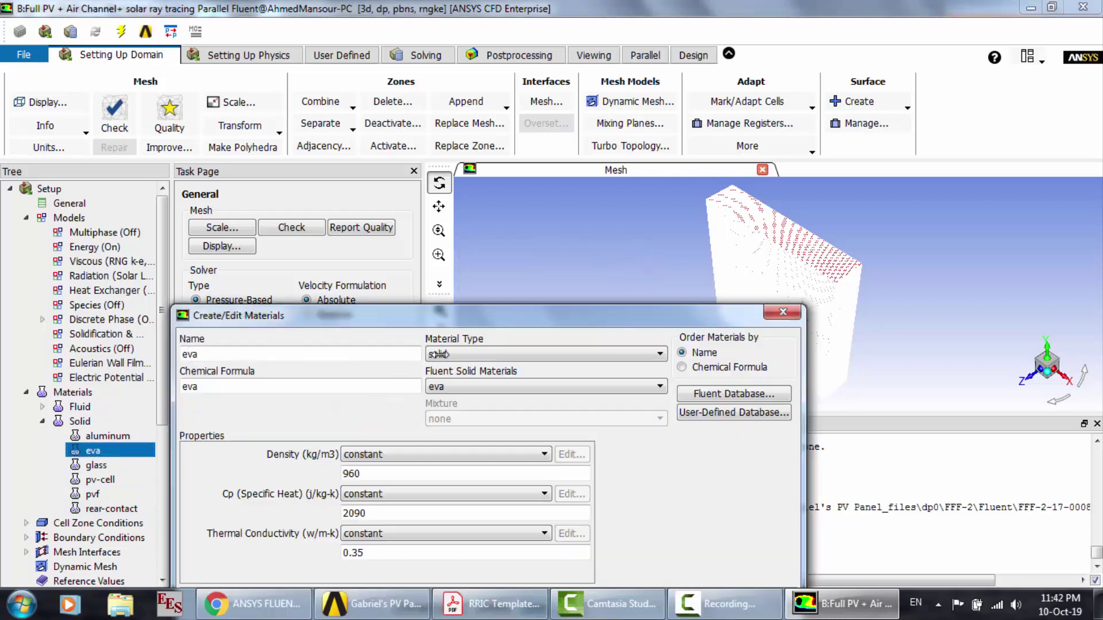
{"action": "left_click_drag", "start_coordinate": [505, 322], "coordinate": [480, 184]}
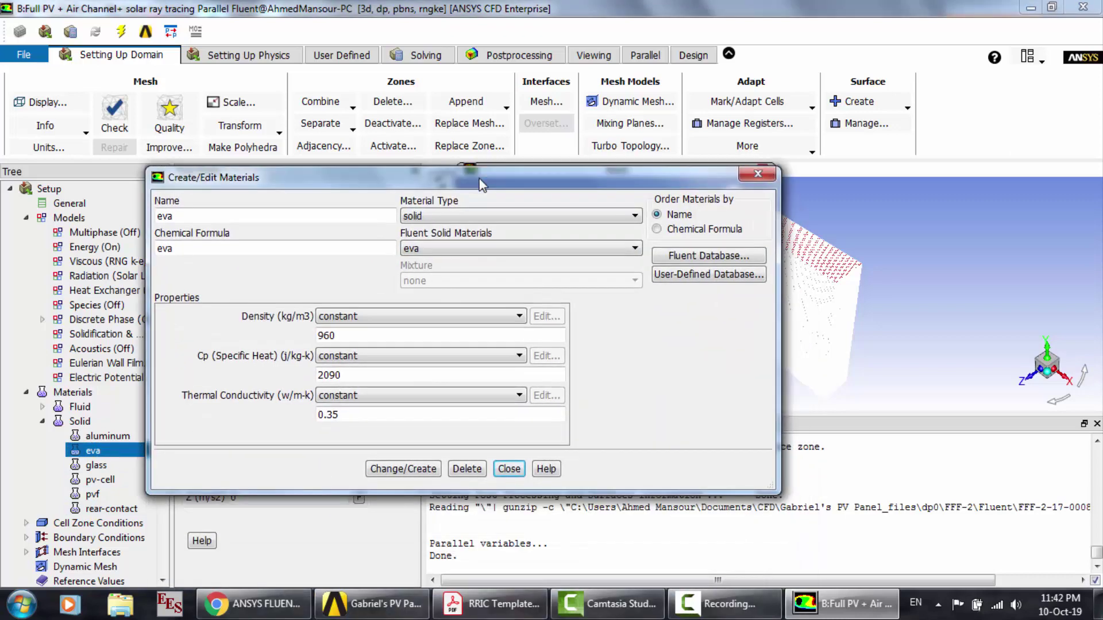
{"action": "left_click", "coordinate": [499, 476]}
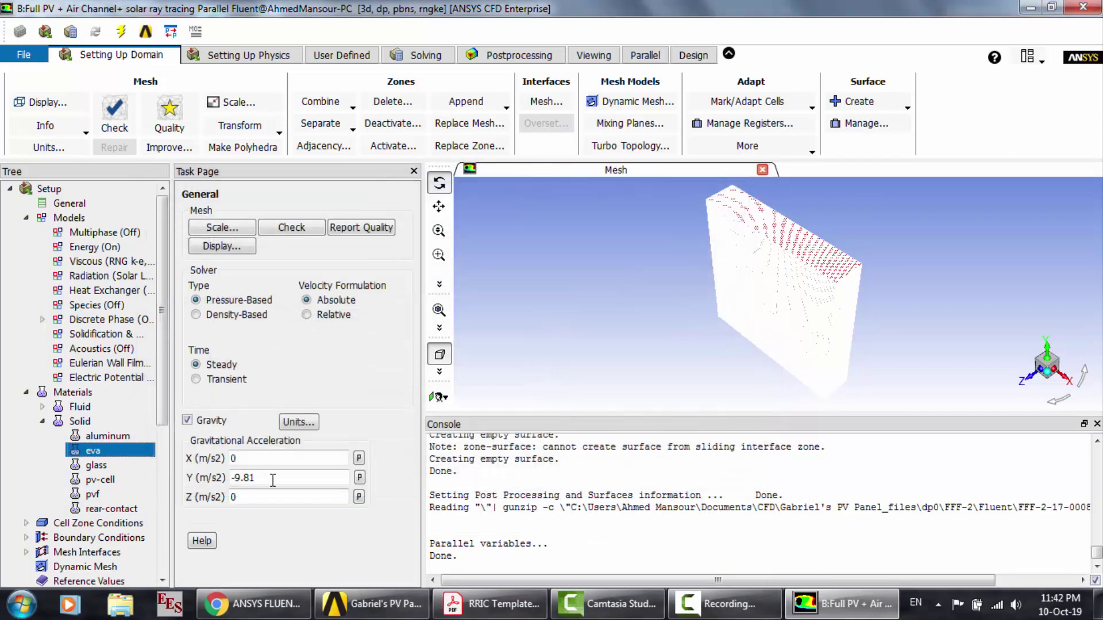
Step: Review the density, specific heat and thermal conductivity of the pv-cell material
{"action": "left_click", "coordinate": [99, 481]}
{"action": "double_click", "coordinate": [99, 481]}
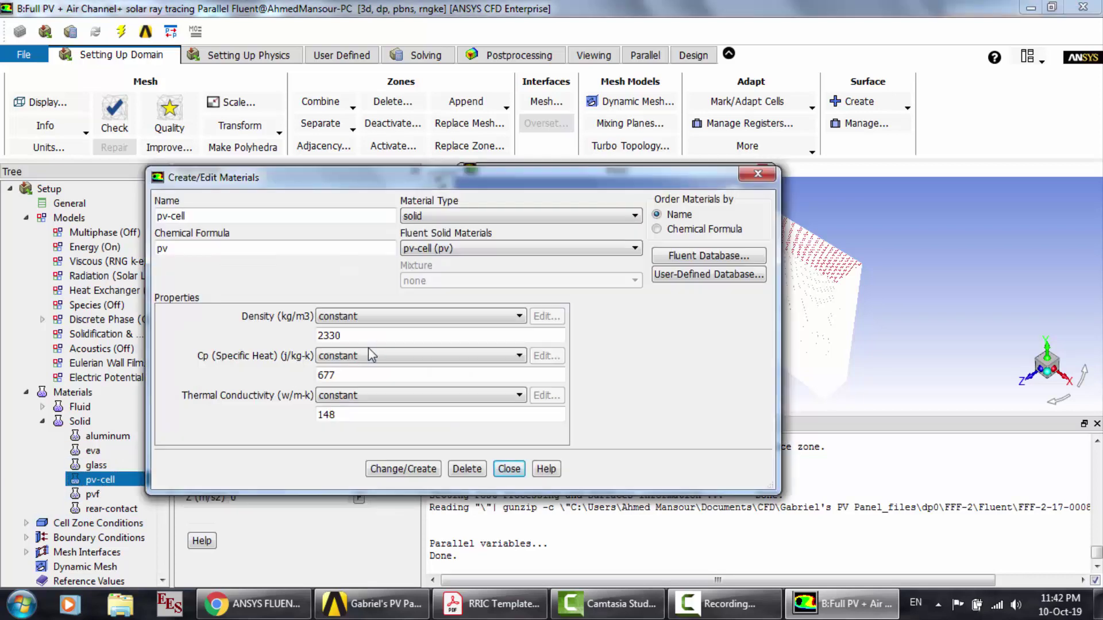
{"action": "left_click", "coordinate": [509, 469]}
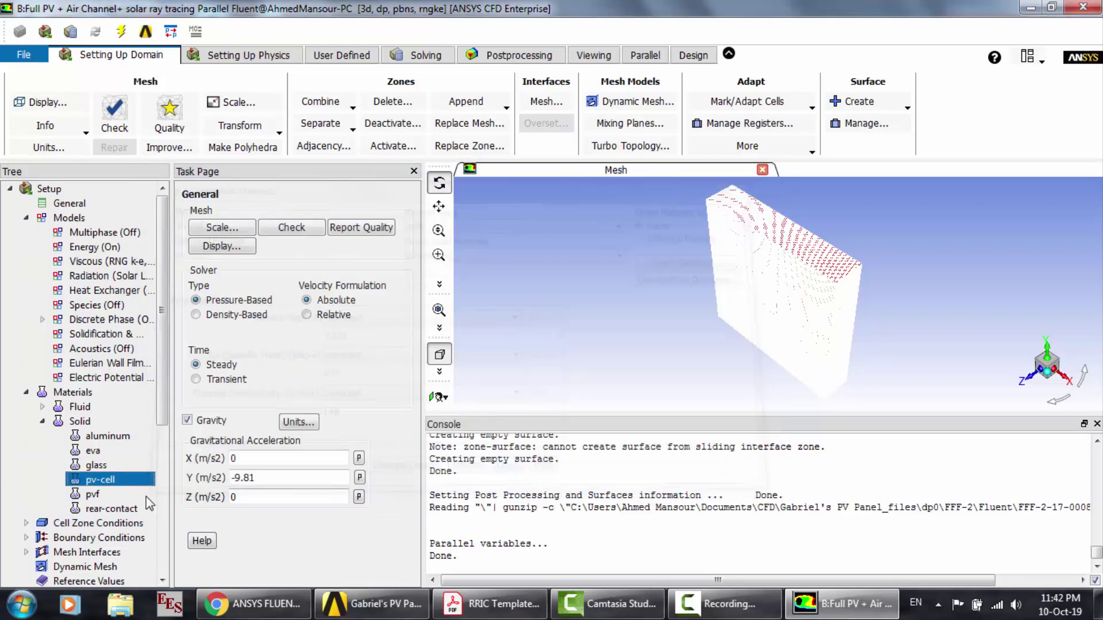
{"action": "left_click", "coordinate": [95, 494]}
Step: List the cell zones and check the materials assigned to the rear_contact and pv_cell zones
{"action": "scroll", "coordinate": [102, 487], "scroll_direction": "down", "scroll_amount": 4}
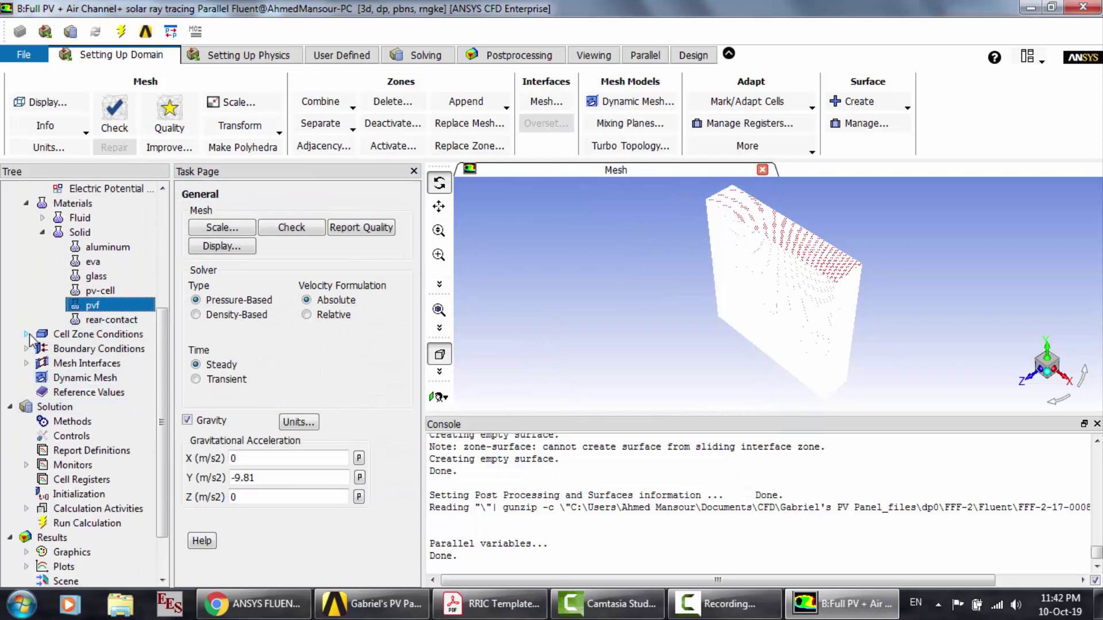
{"action": "left_click", "coordinate": [25, 334]}
{"action": "left_click", "coordinate": [104, 422]}
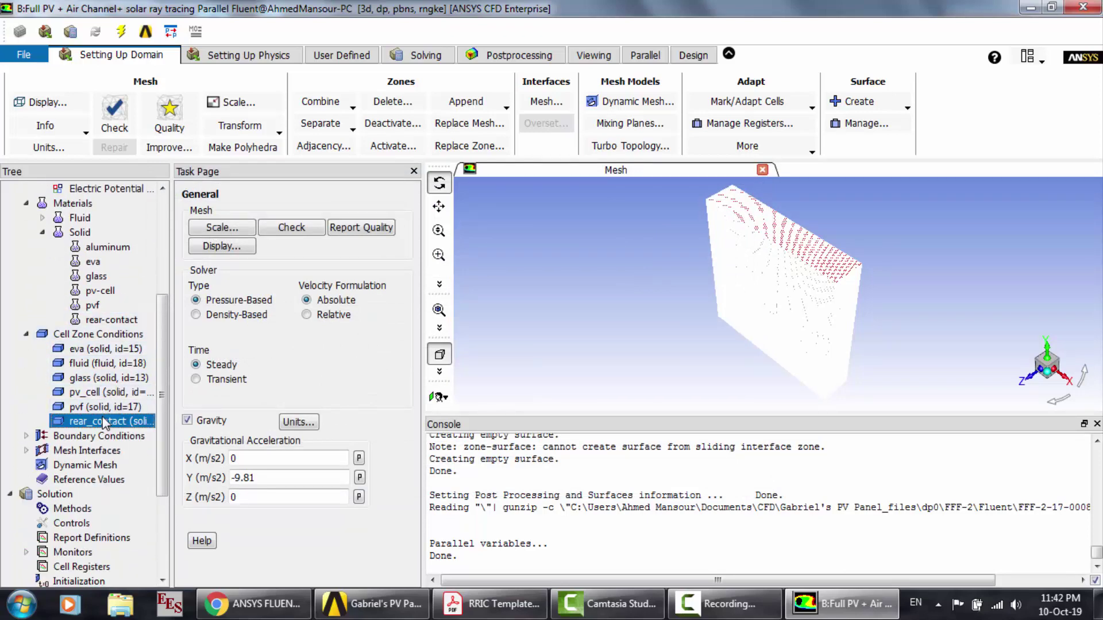
{"action": "double_click", "coordinate": [104, 422]}
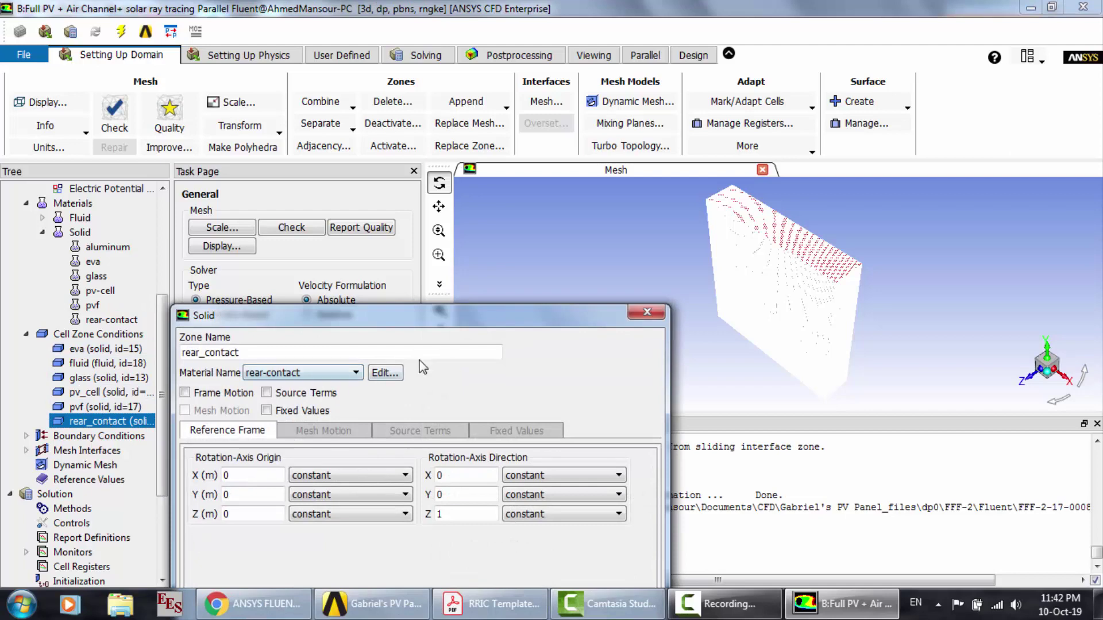
{"action": "left_click", "coordinate": [647, 313]}
{"action": "left_click", "coordinate": [109, 393]}
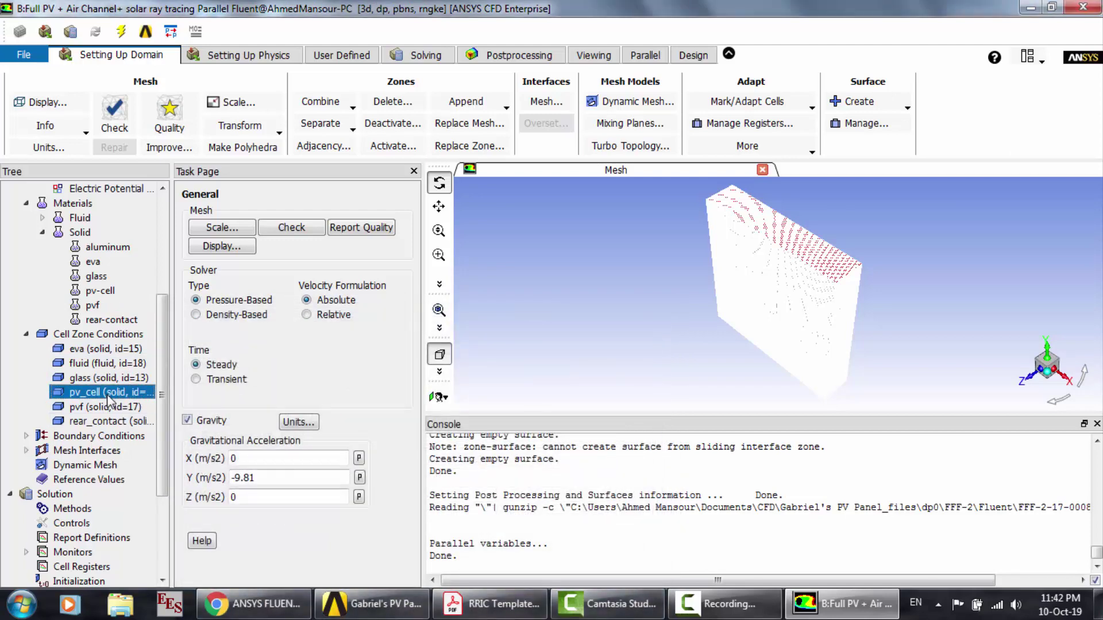
{"action": "double_click", "coordinate": [108, 394]}
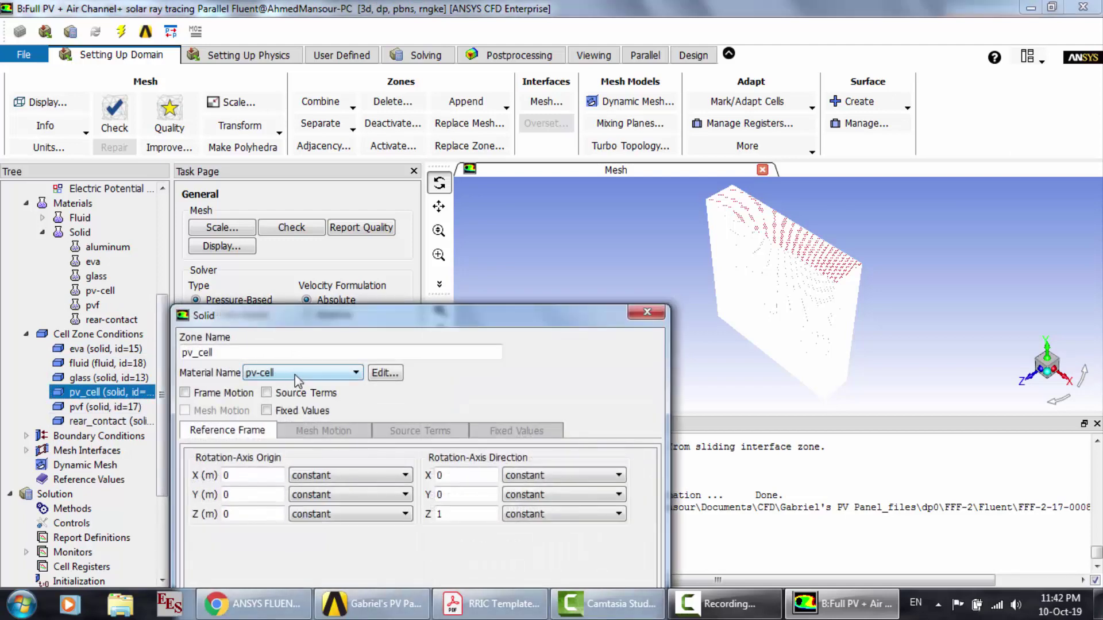
{"action": "left_click", "coordinate": [647, 314]}
Step: Check the materials assigned to the fluid and glass cell zones
{"action": "left_click", "coordinate": [113, 366]}
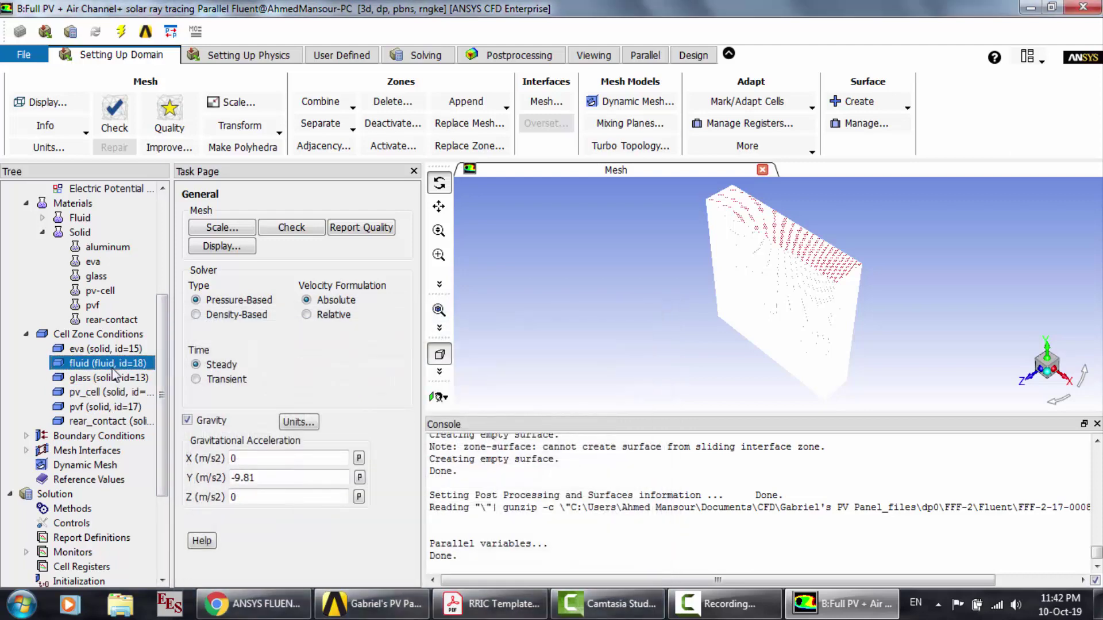
{"action": "double_click", "coordinate": [113, 368]}
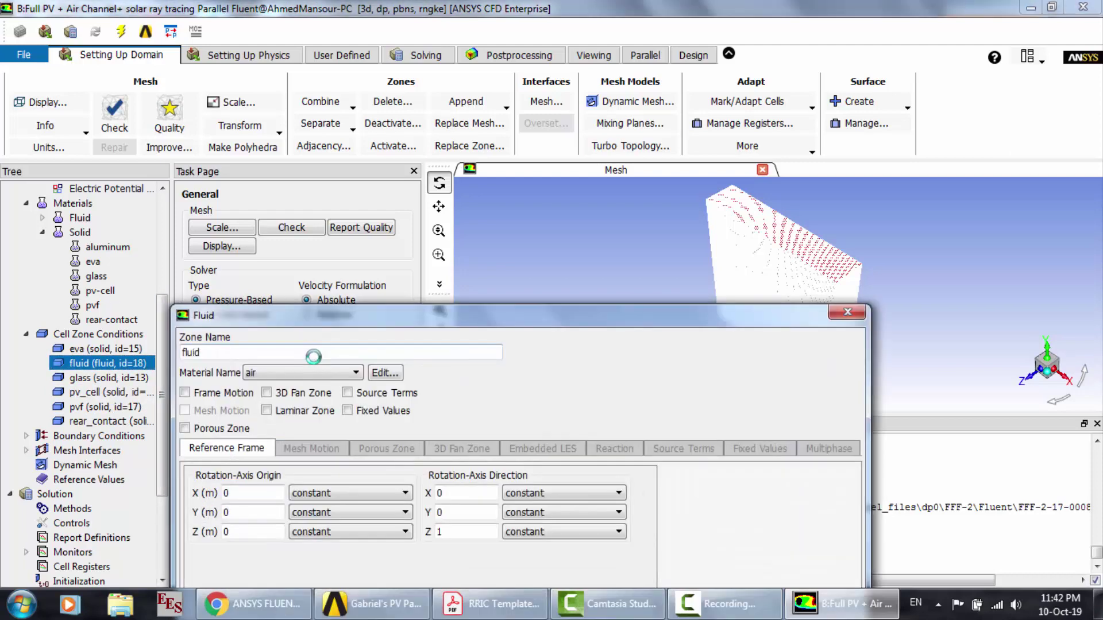
{"action": "left_click", "coordinate": [847, 312]}
{"action": "left_click", "coordinate": [104, 377]}
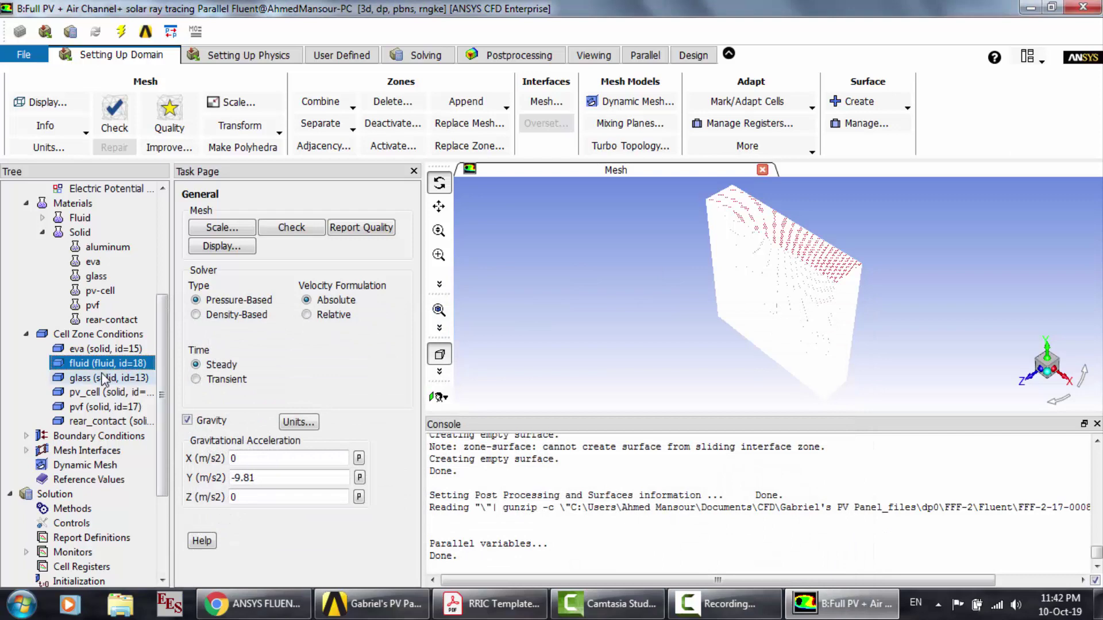
{"action": "double_click", "coordinate": [104, 378]}
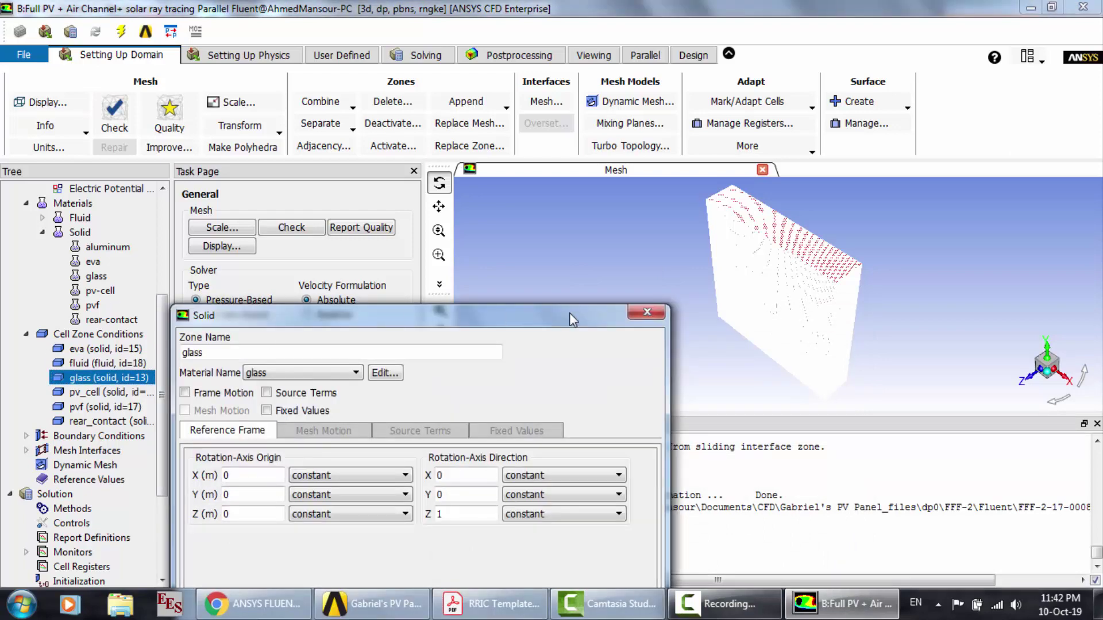
Step: Close the glass cell zone settings and list the model's boundary conditions
{"action": "left_click", "coordinate": [647, 314]}
{"action": "left_click", "coordinate": [86, 421]}
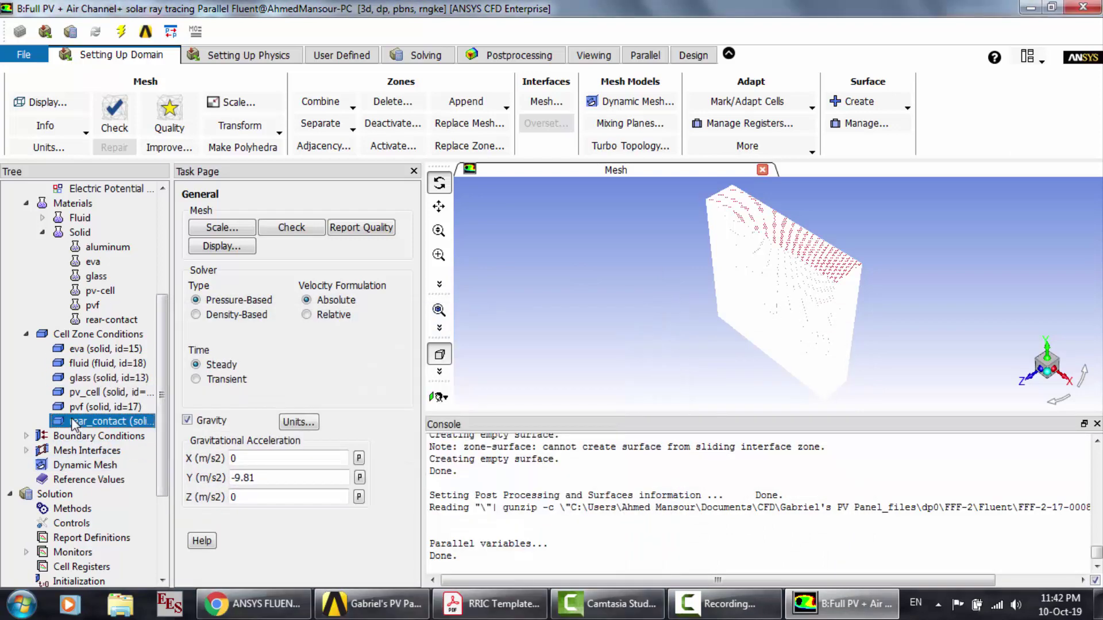
{"action": "scroll", "coordinate": [72, 420], "scroll_direction": "down", "scroll_amount": 3}
{"action": "left_click", "coordinate": [26, 320]}
{"action": "scroll", "coordinate": [26, 316], "scroll_direction": "down", "scroll_amount": 4}
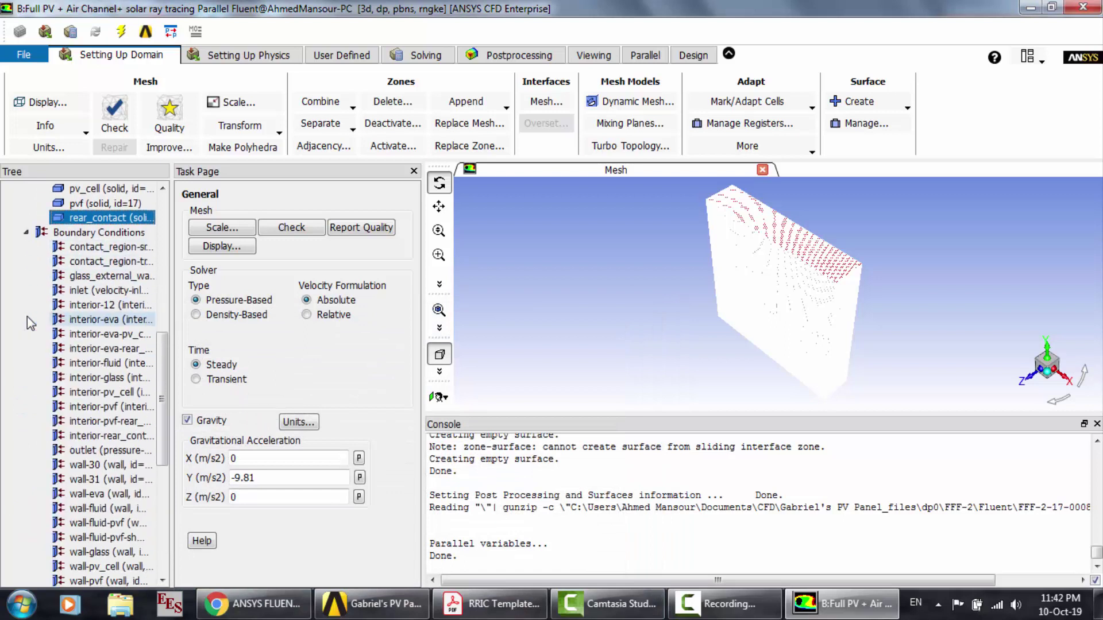
{"action": "scroll", "coordinate": [27, 316], "scroll_direction": "up", "scroll_amount": 2}
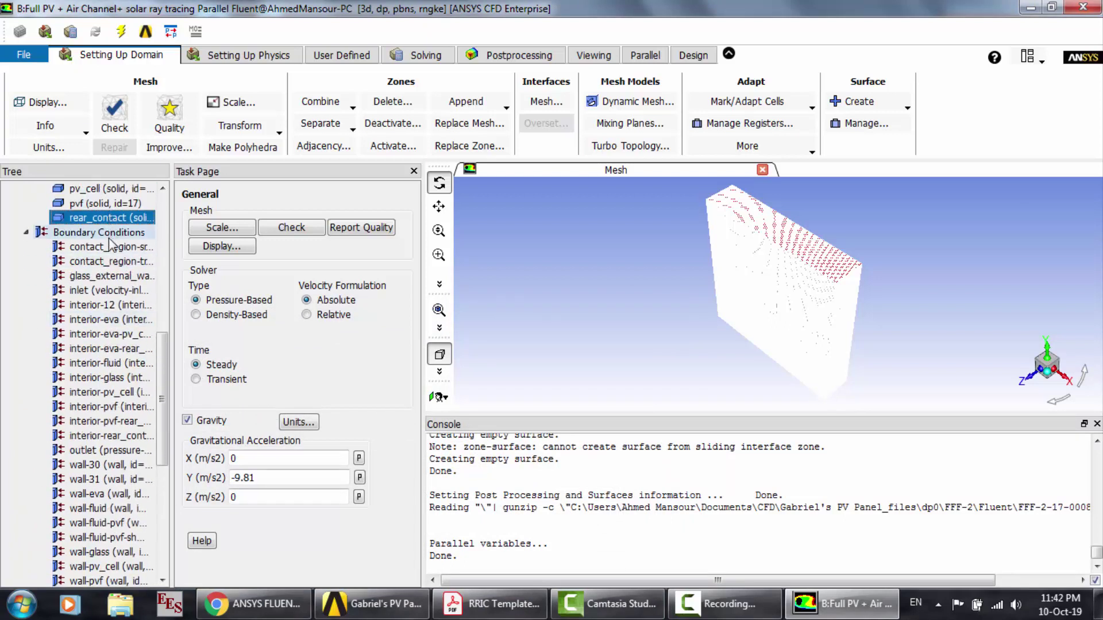
Step: Review the thermal convection, wall material and solar radiation settings of the glass_external_wall boundary, leaving them without changes
{"action": "left_click", "coordinate": [105, 277]}
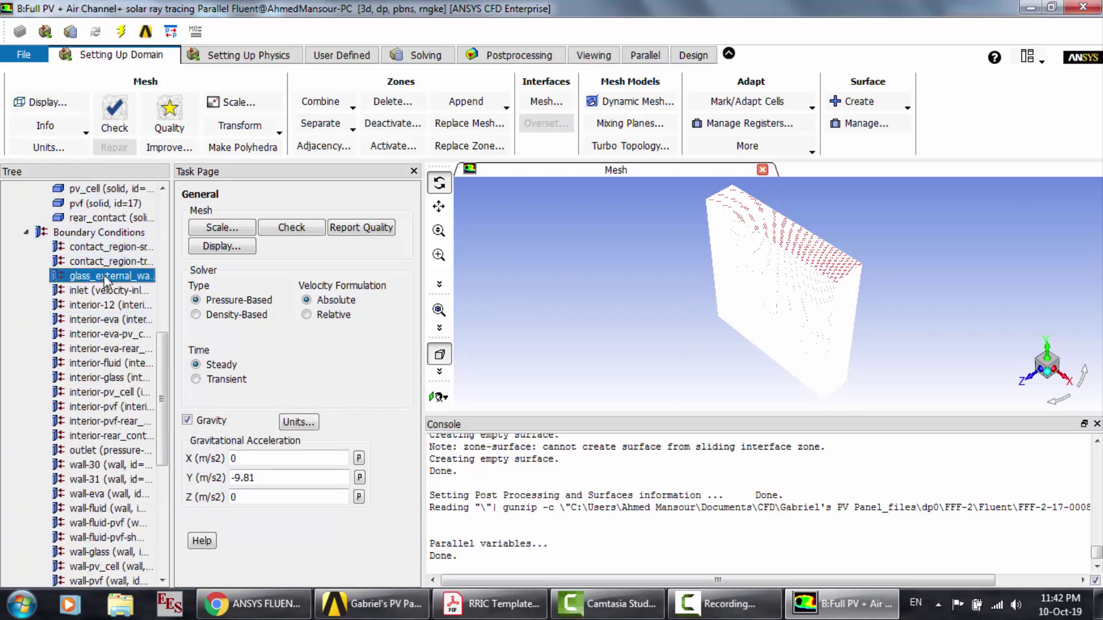
{"action": "right_click", "coordinate": [105, 277]}
{"action": "left_click", "coordinate": [271, 313]}
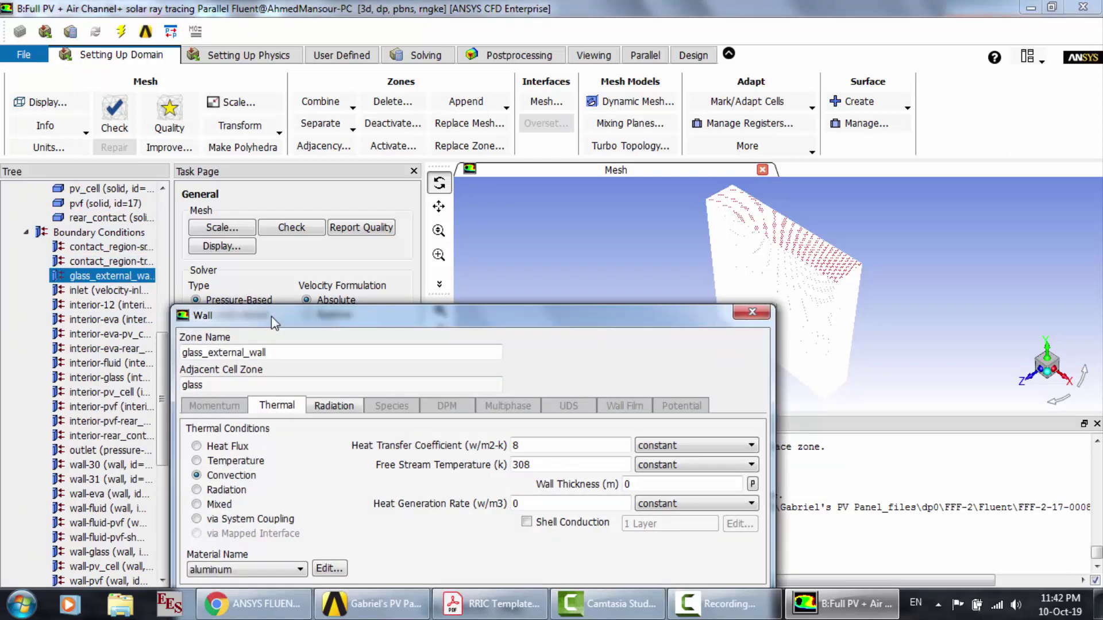
{"action": "left_click_drag", "start_coordinate": [279, 323], "coordinate": [290, 210]}
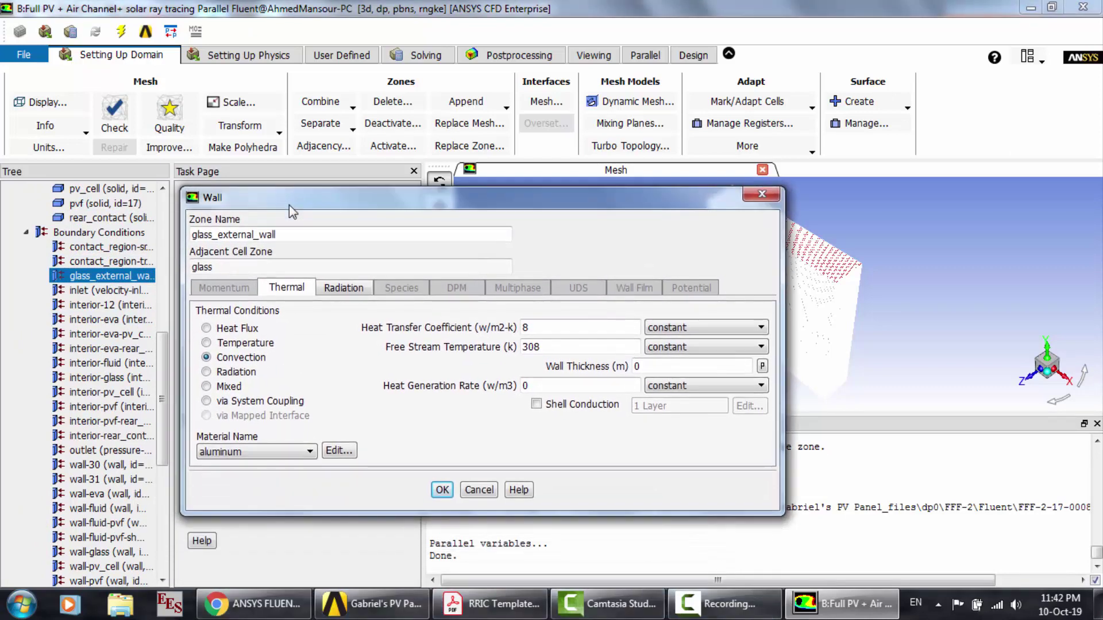
{"action": "left_click", "coordinate": [264, 450]}
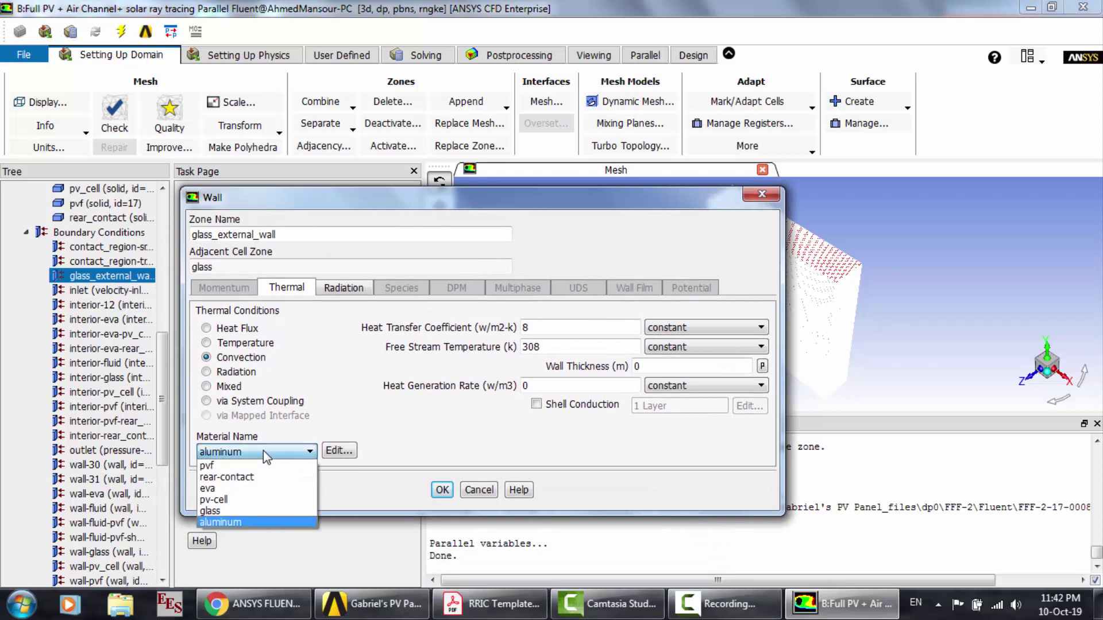
{"action": "left_click", "coordinate": [264, 450]}
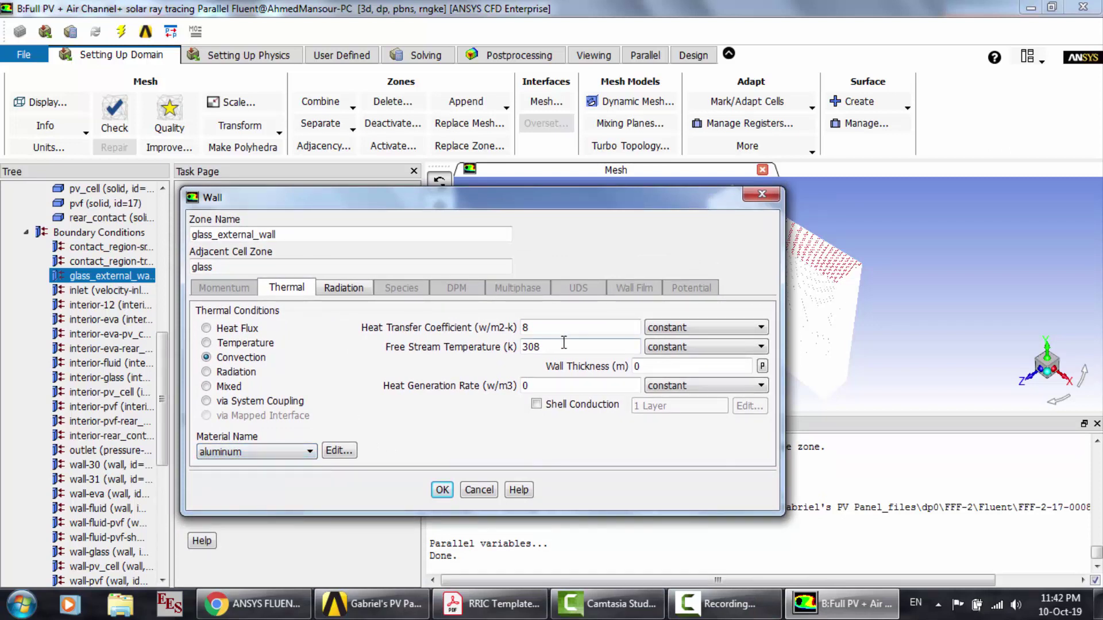
{"action": "left_click", "coordinate": [340, 289]}
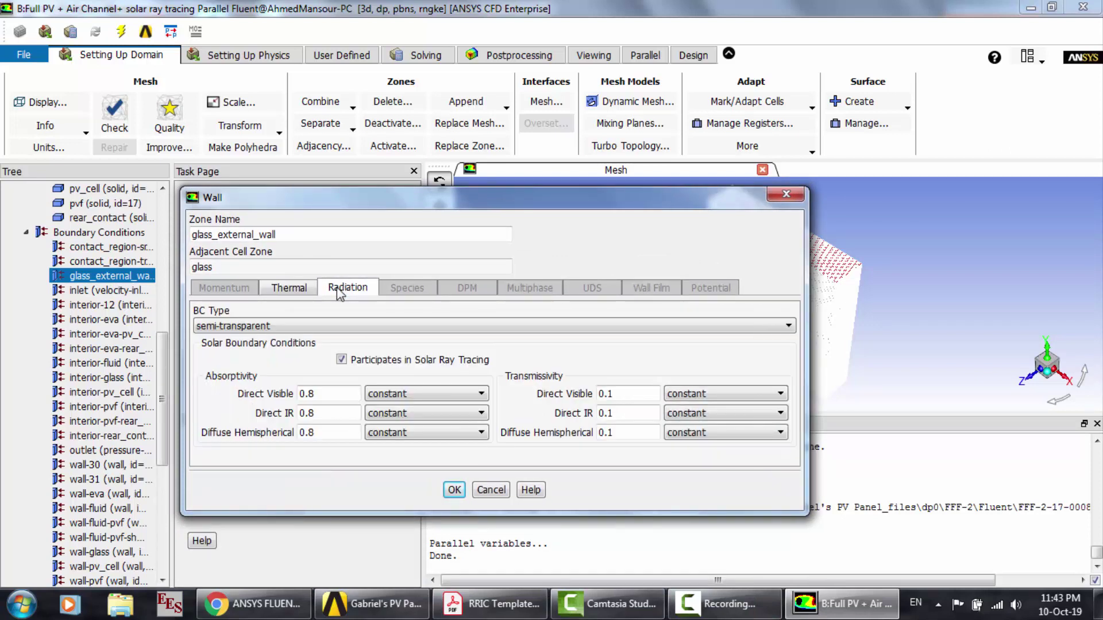
{"action": "left_click", "coordinate": [491, 490]}
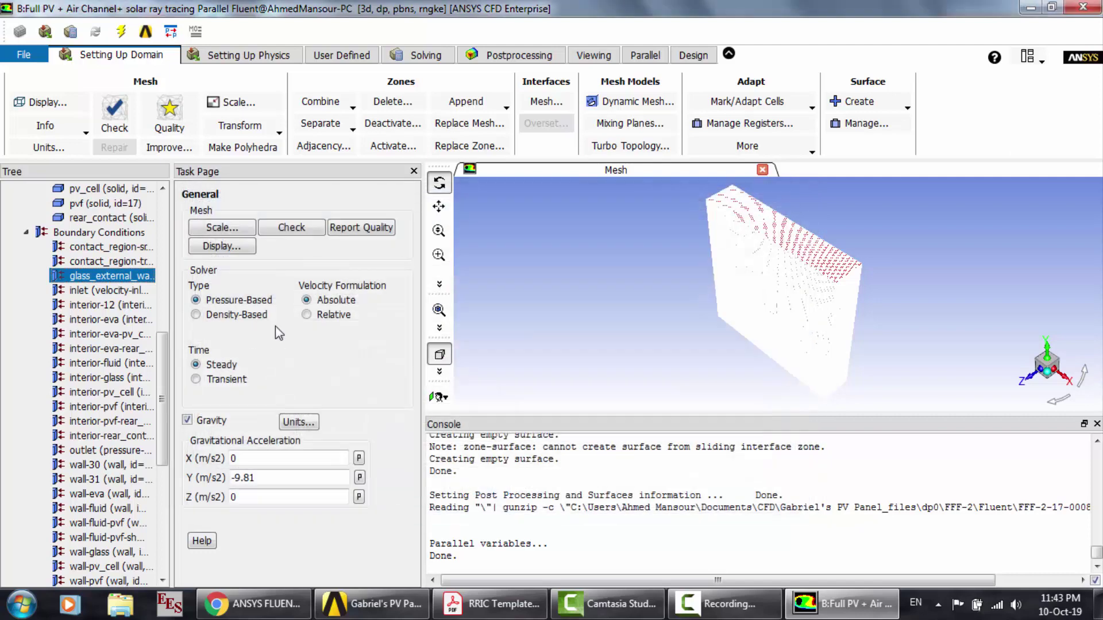
Step: Review the velocity, turbulence and temperature settings of the inlet boundary
{"action": "left_click", "coordinate": [128, 292]}
{"action": "double_click", "coordinate": [128, 292]}
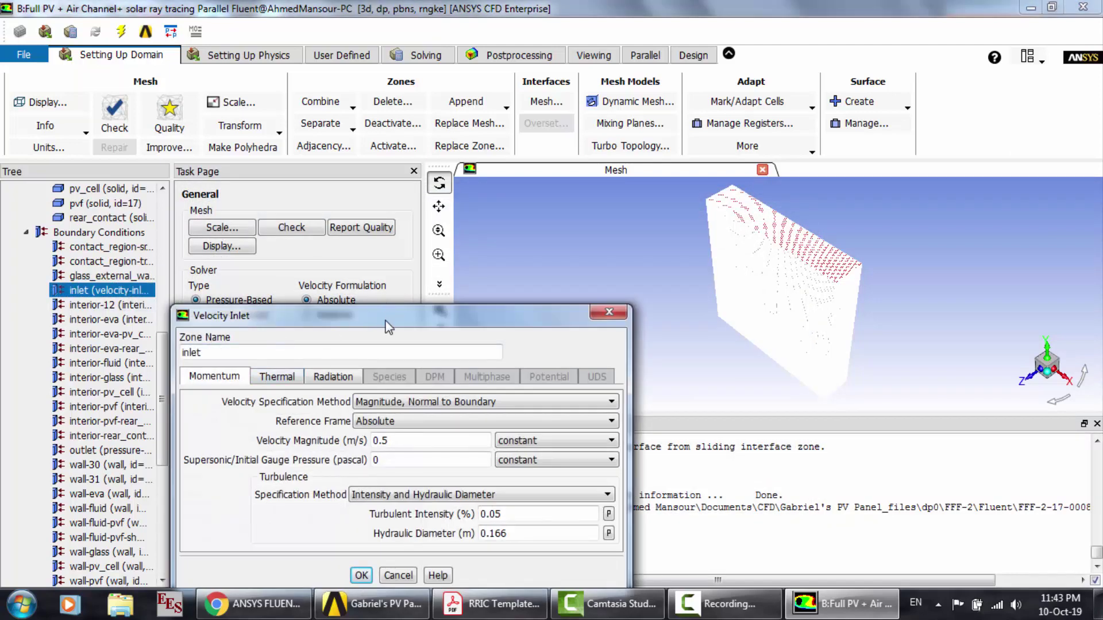
{"action": "left_click_drag", "start_coordinate": [388, 327], "coordinate": [396, 175]}
{"action": "left_click", "coordinate": [299, 225]}
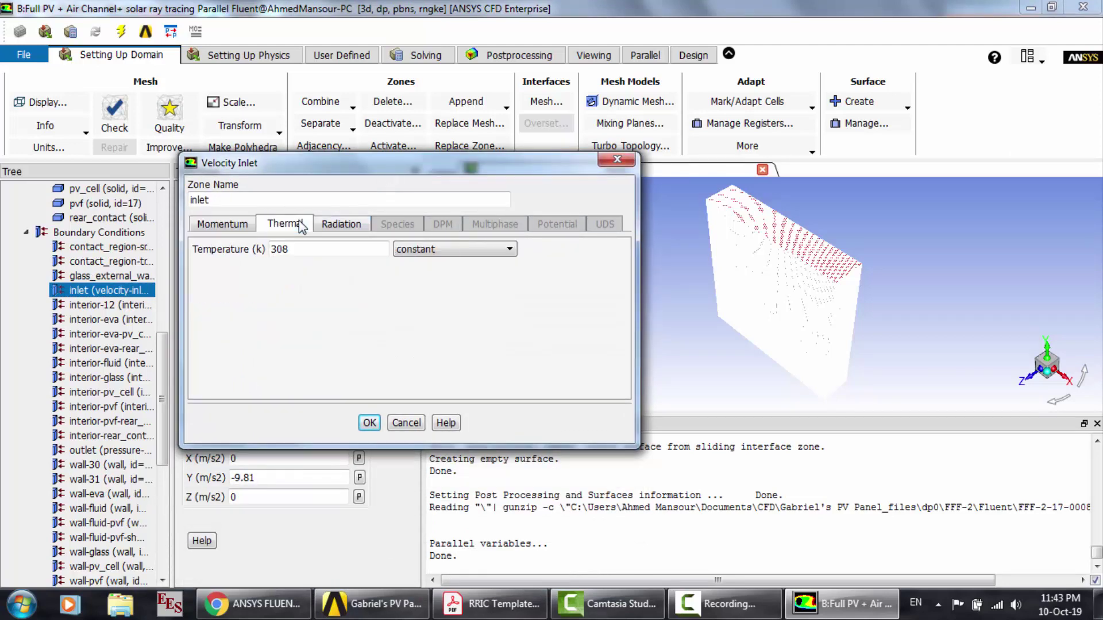